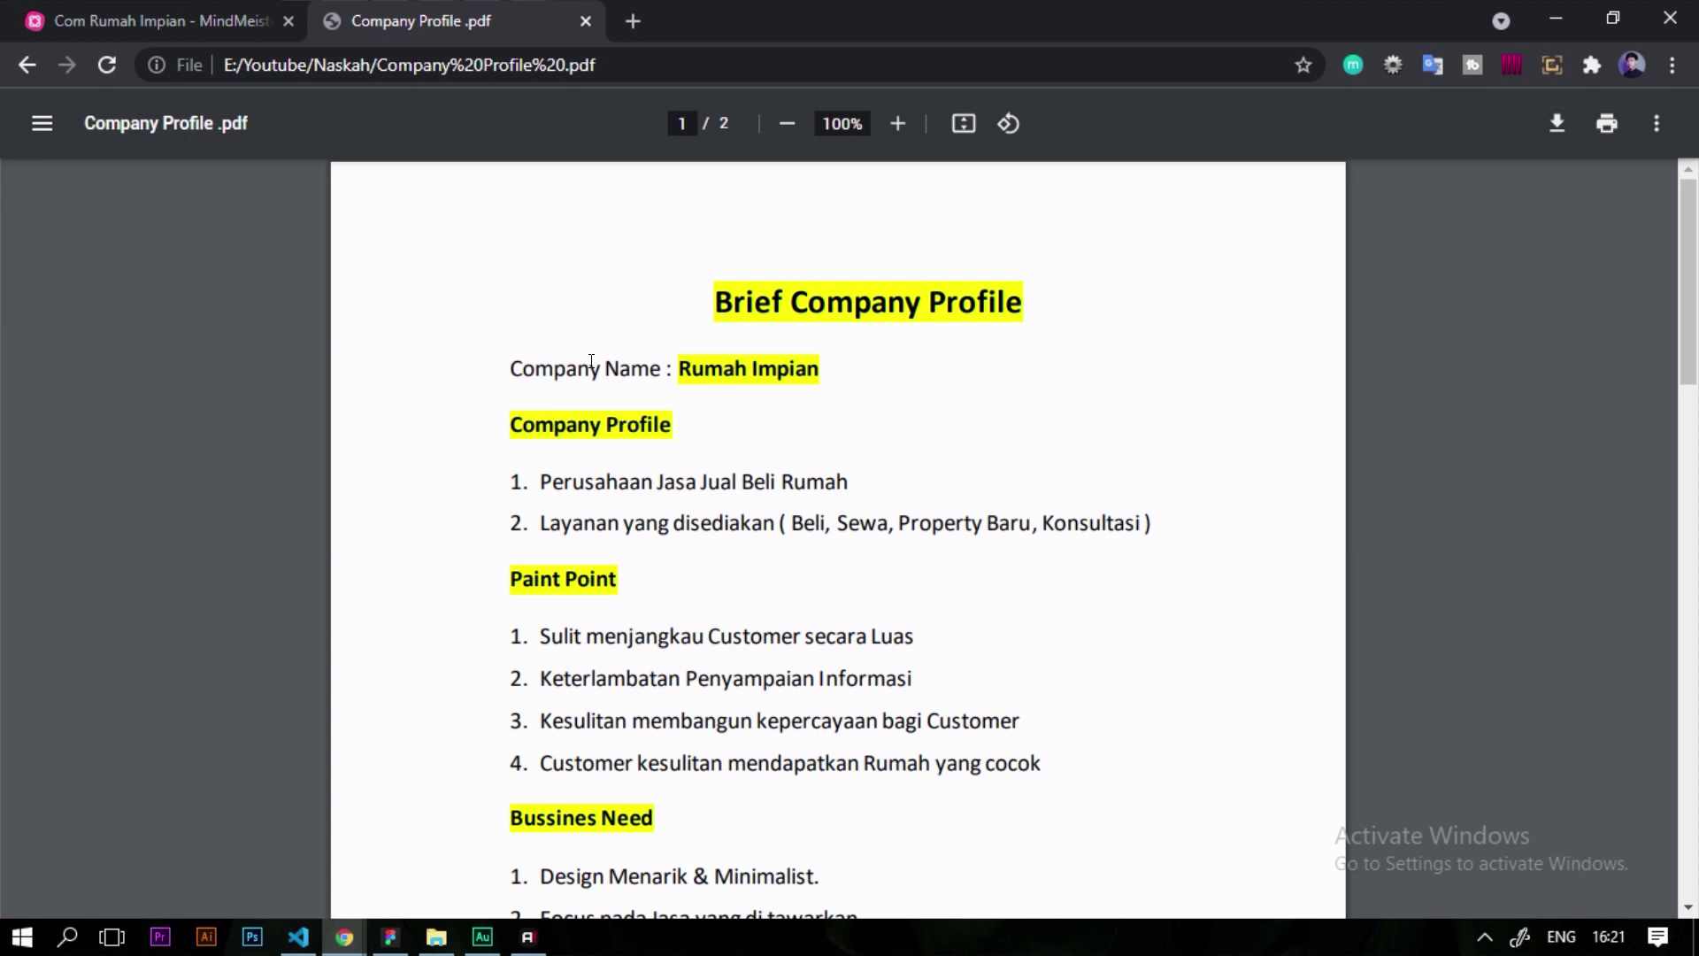
# Scroll the Company Profile PDF down to the Bussines Need list
pyautogui.scroll(-1, 582, 466)
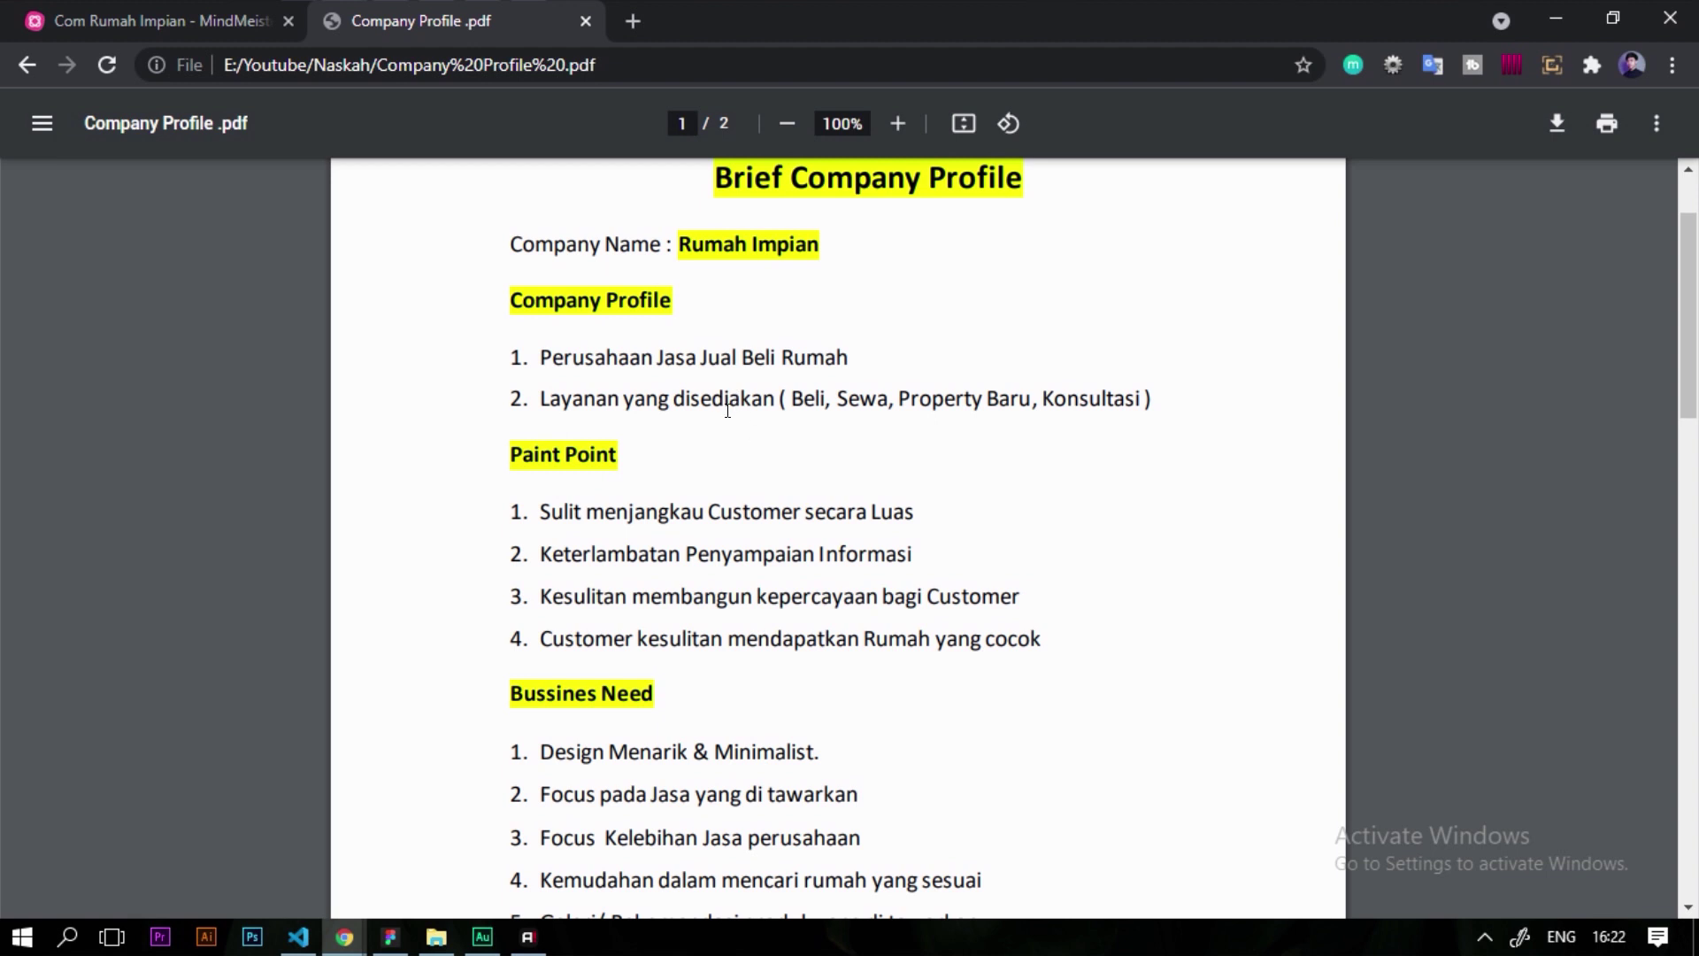
pyautogui.click(189, 15)
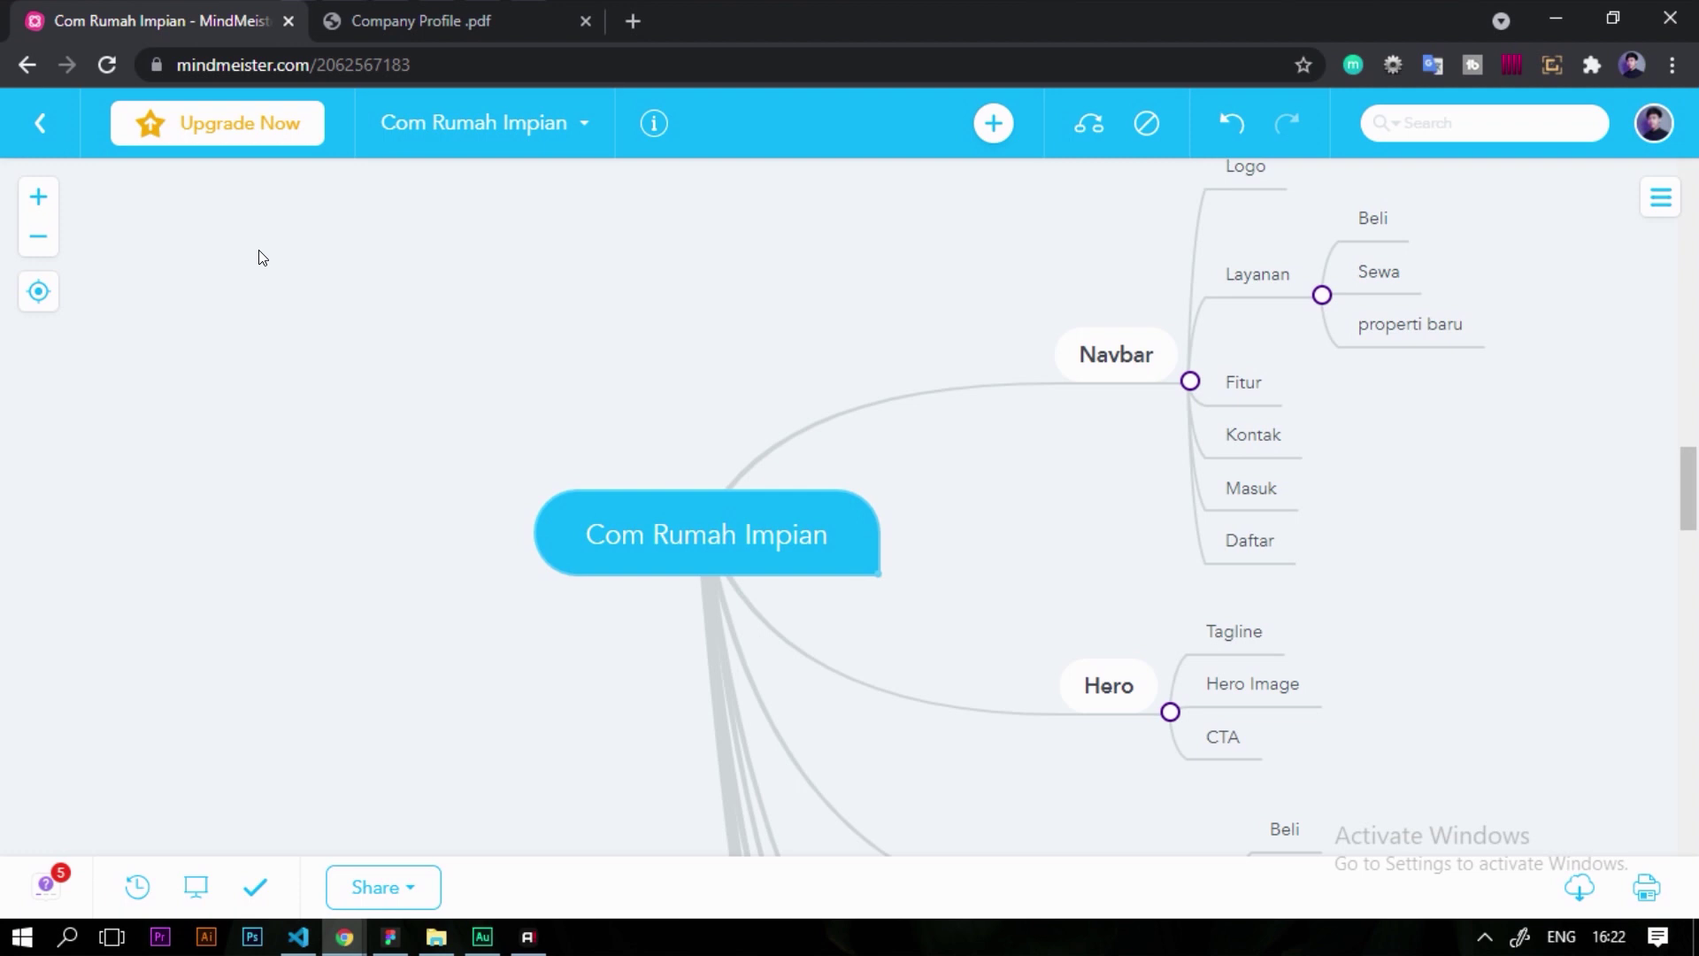
pyautogui.click(407, 21)
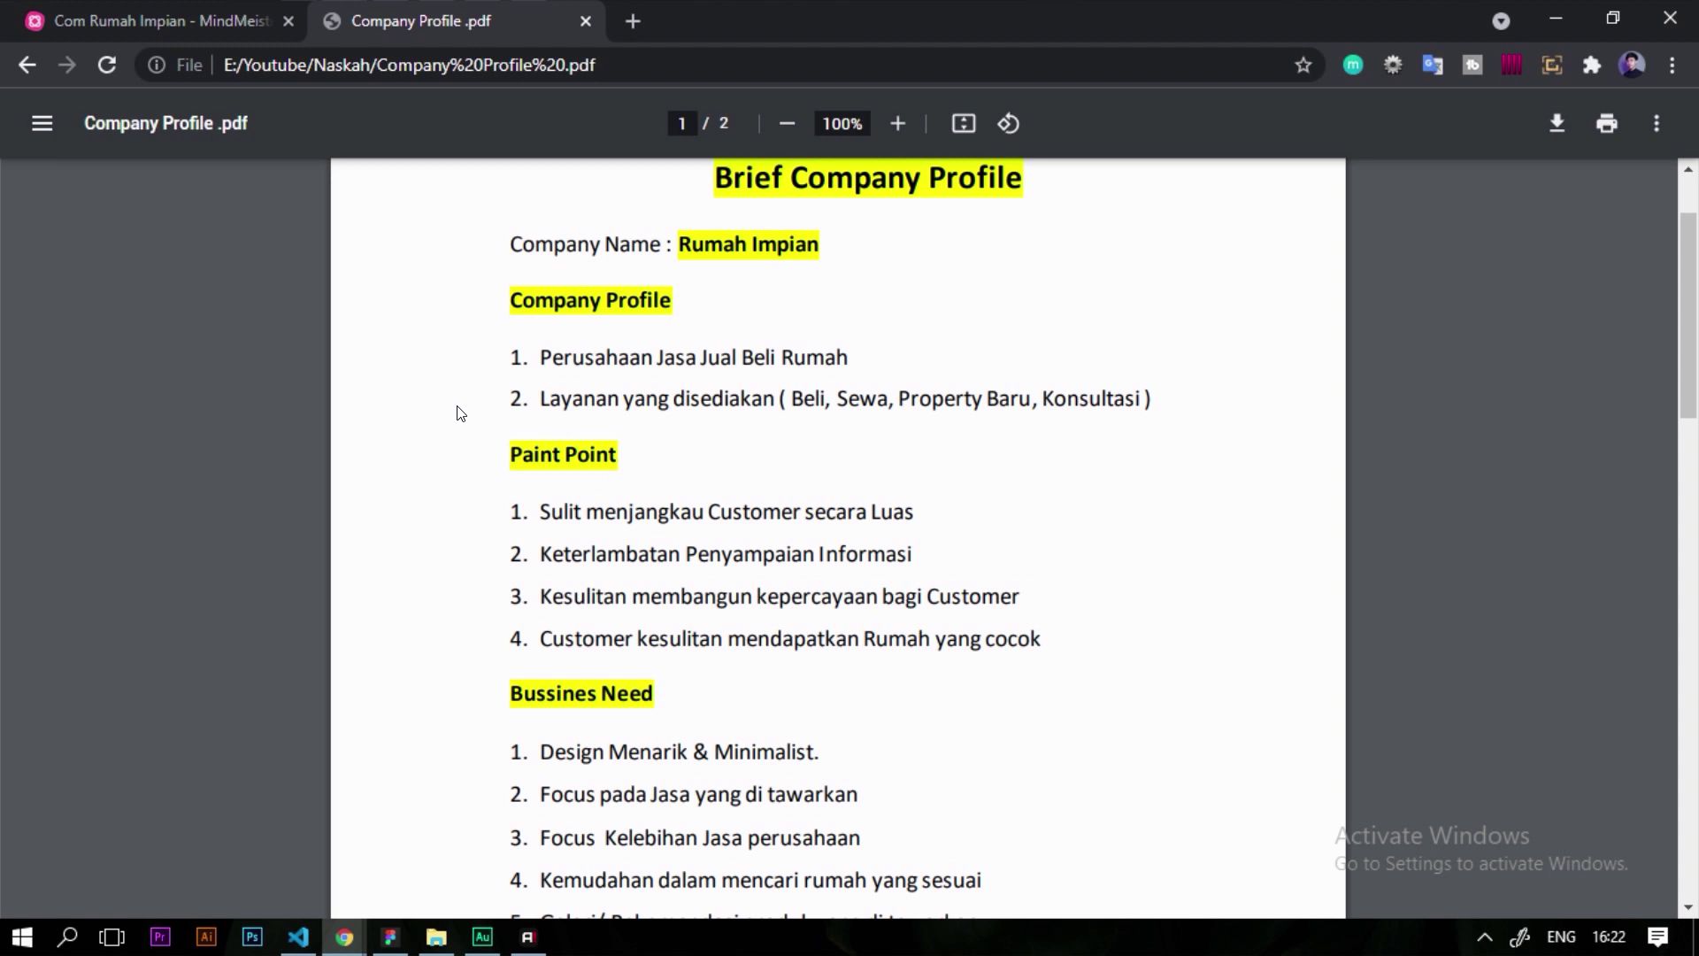
pyautogui.scroll(2, 467, 420)
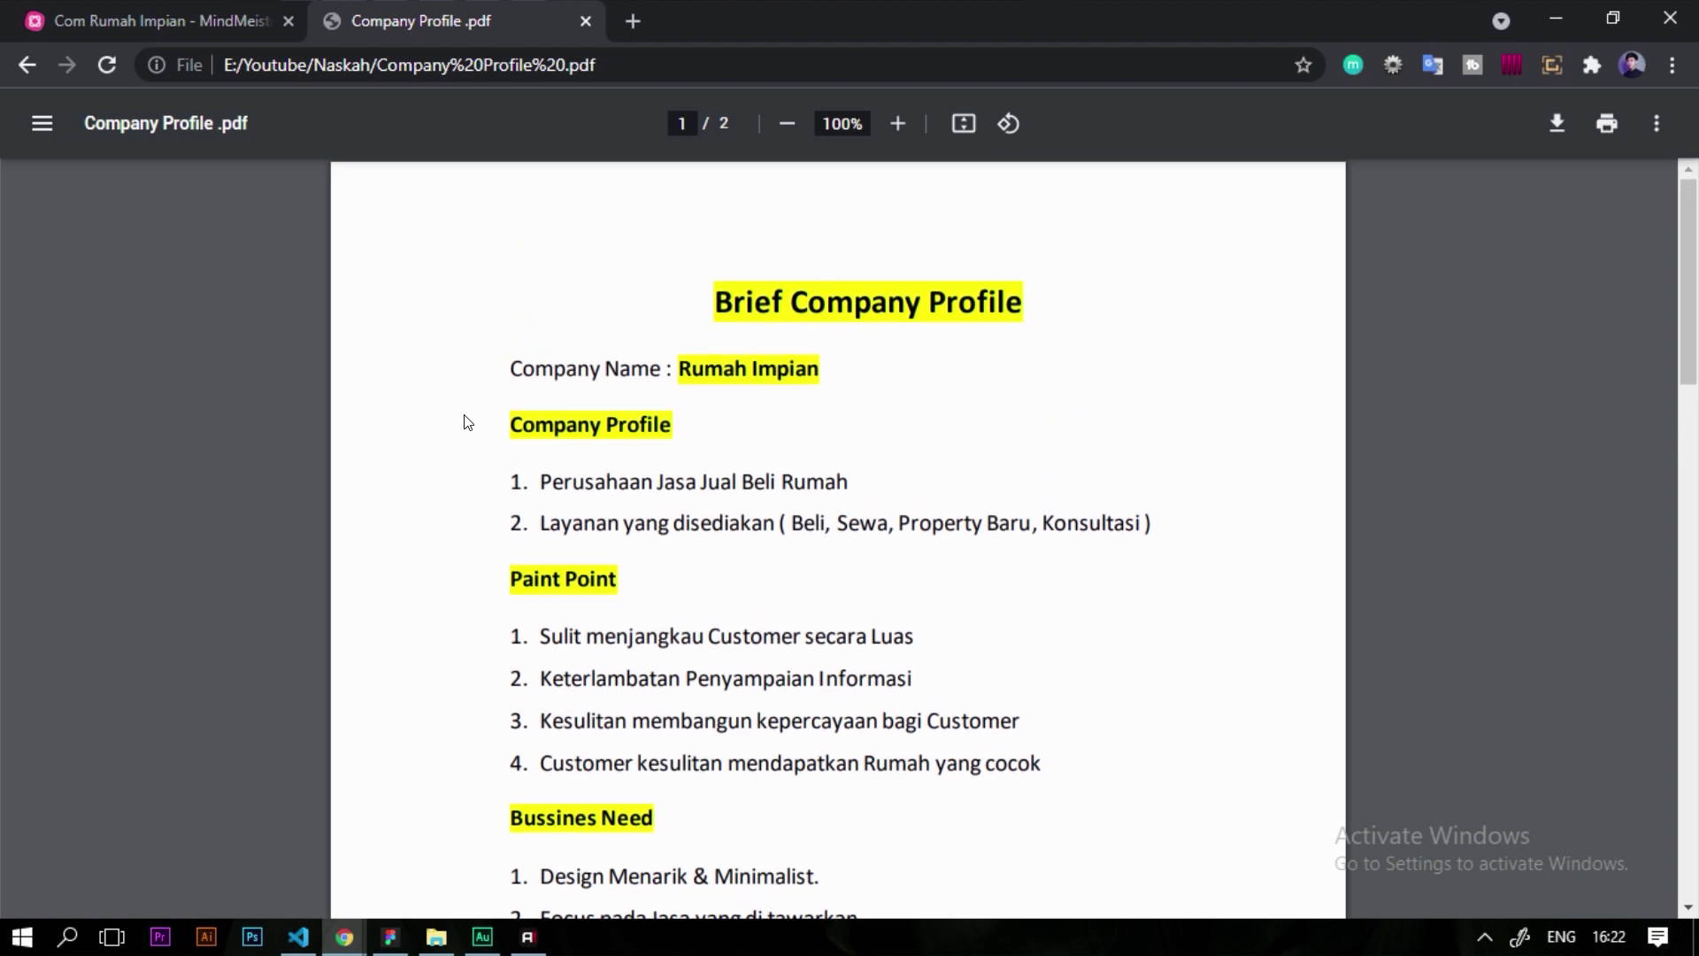
pyautogui.scroll(-5, 478, 422)
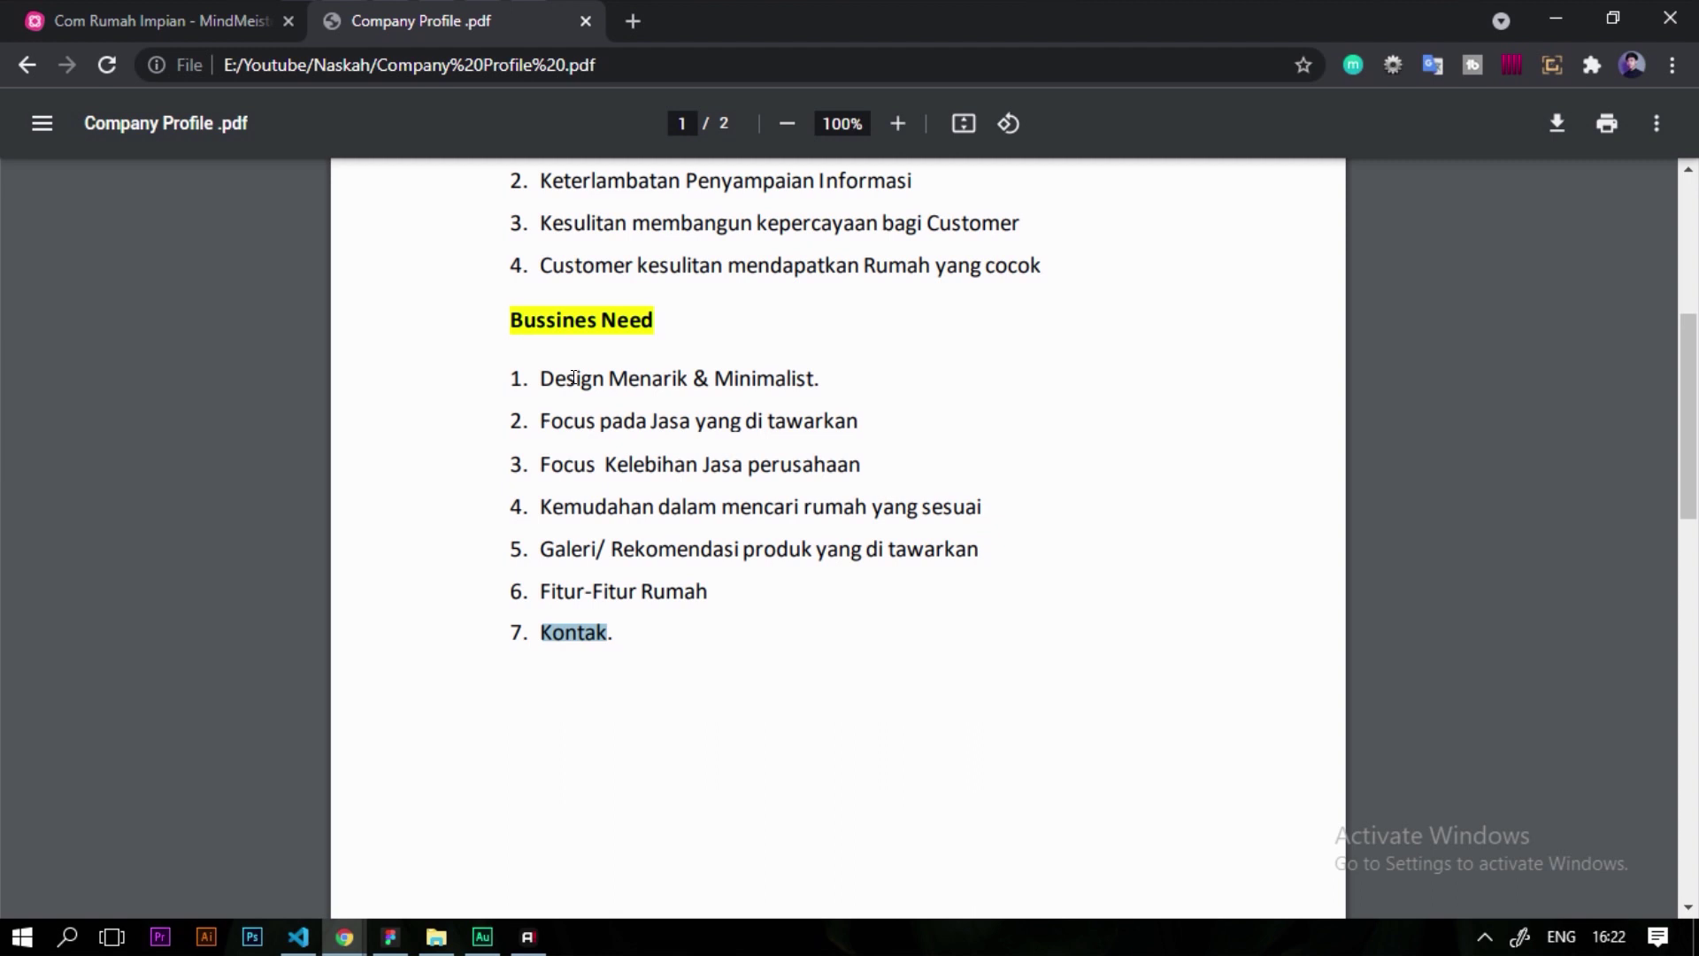
# Mark 'Focus' in item 2 and 'Kontak' in item 7, then return to the Com Rumah Impian mind map
pyautogui.doubleClick(574, 421)
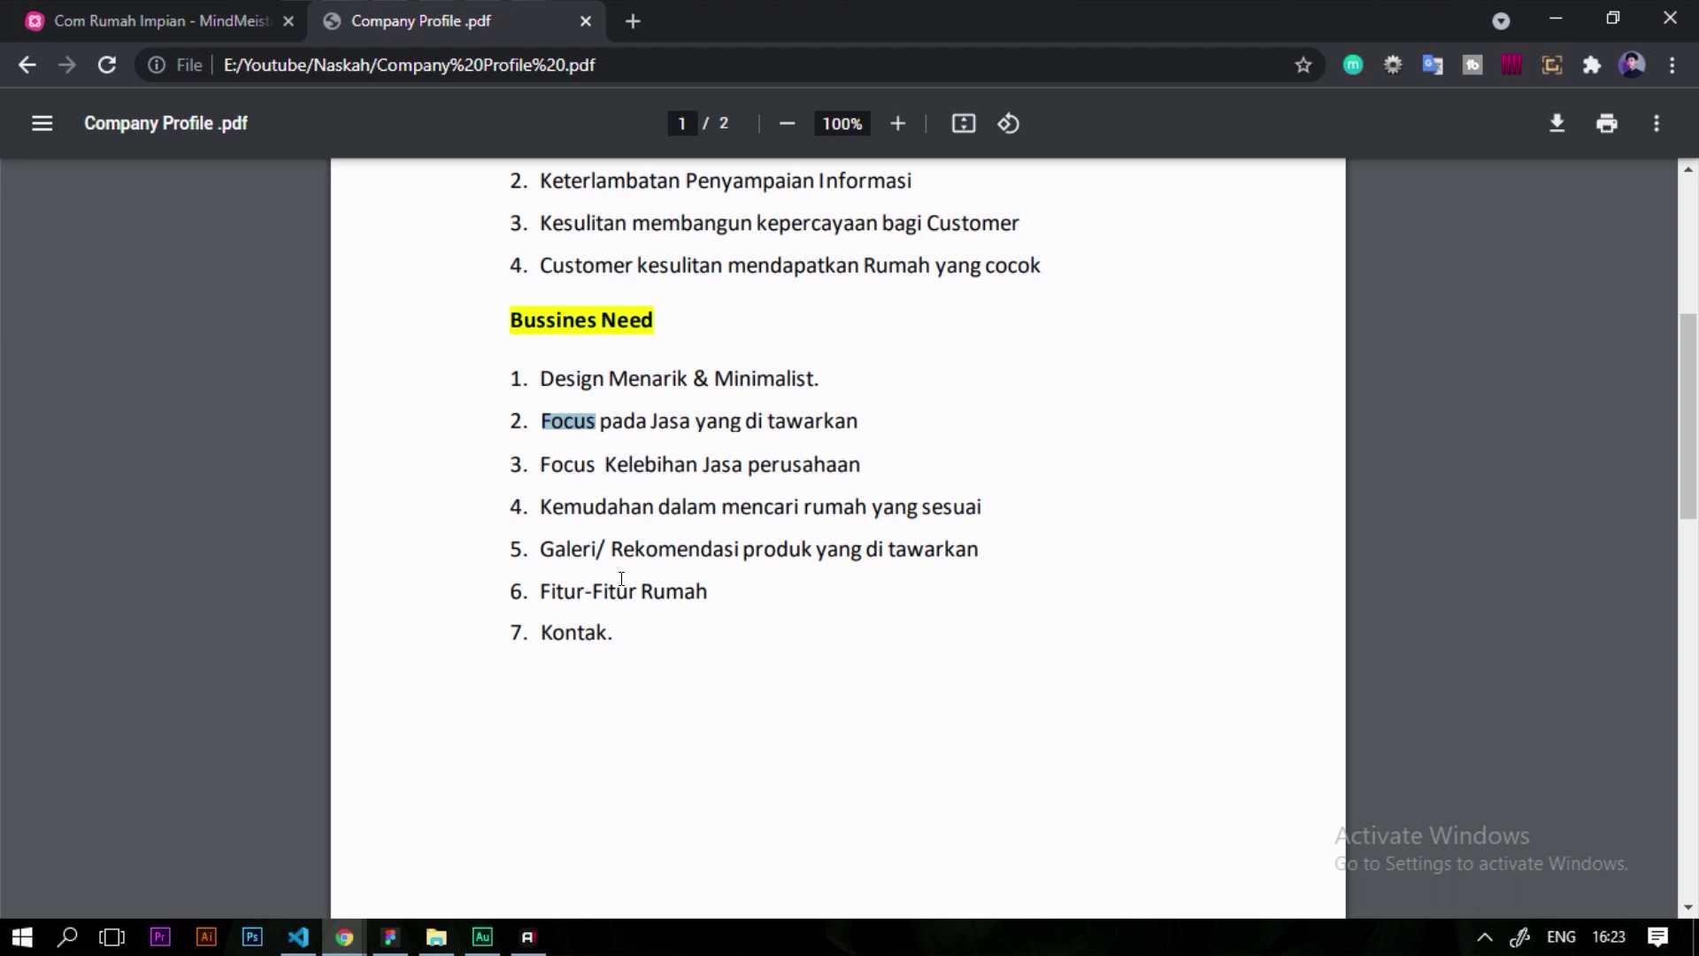
pyautogui.doubleClick(581, 634)
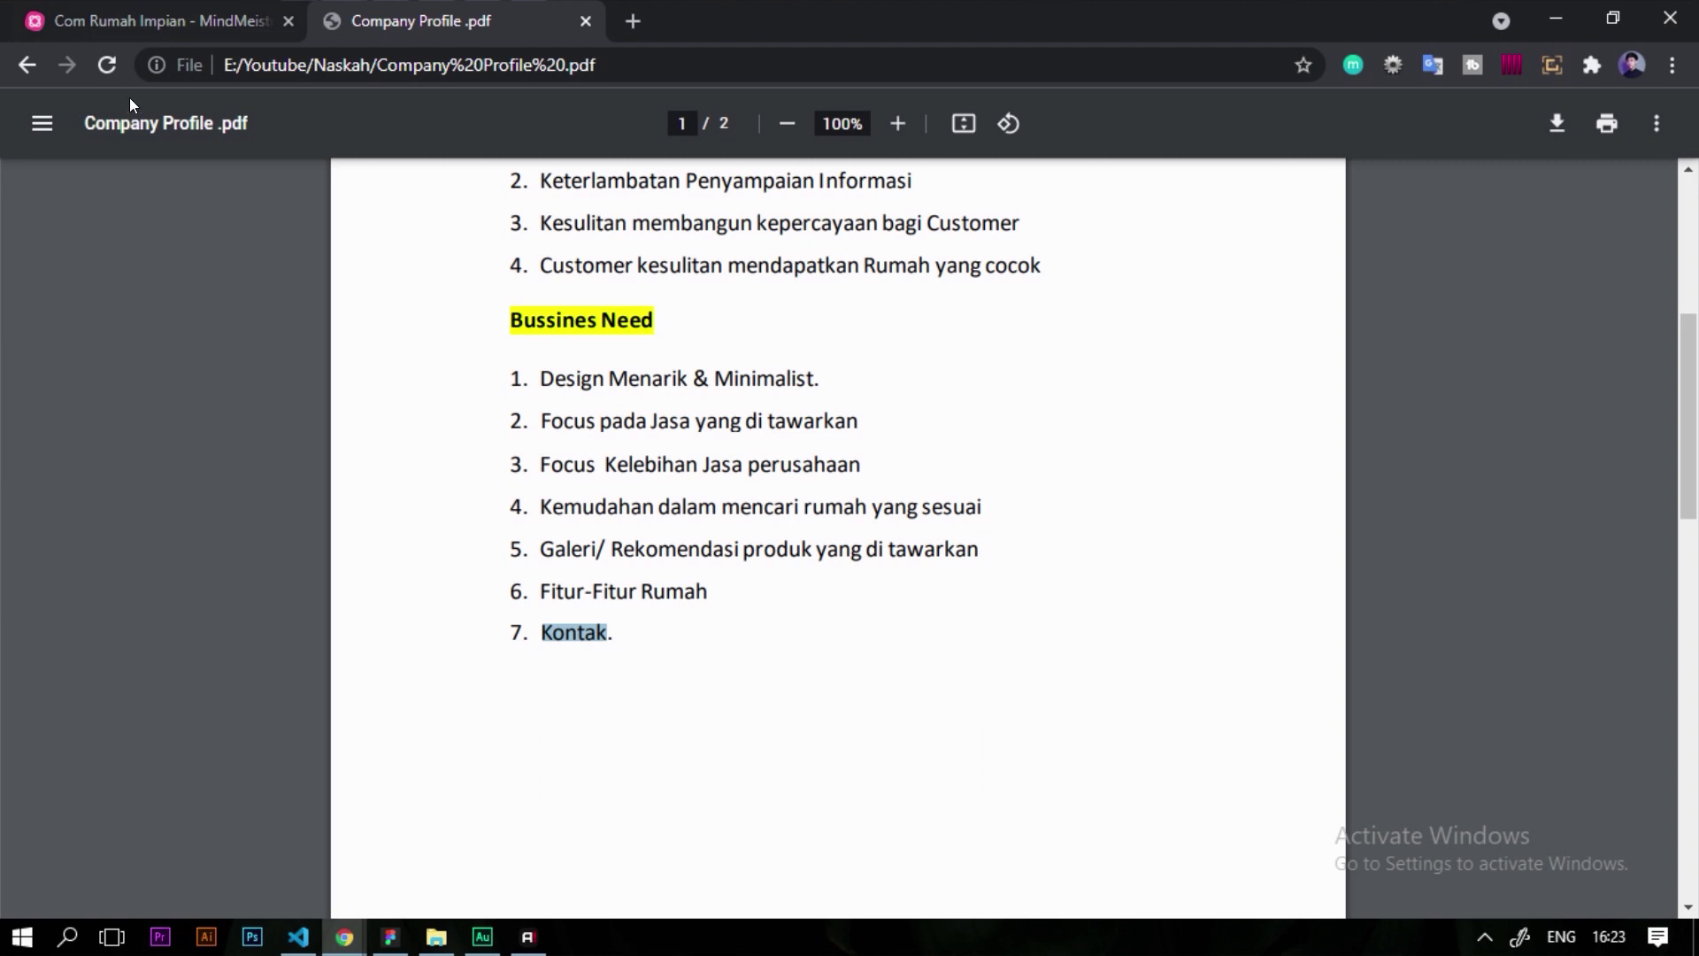
pyautogui.click(197, 20)
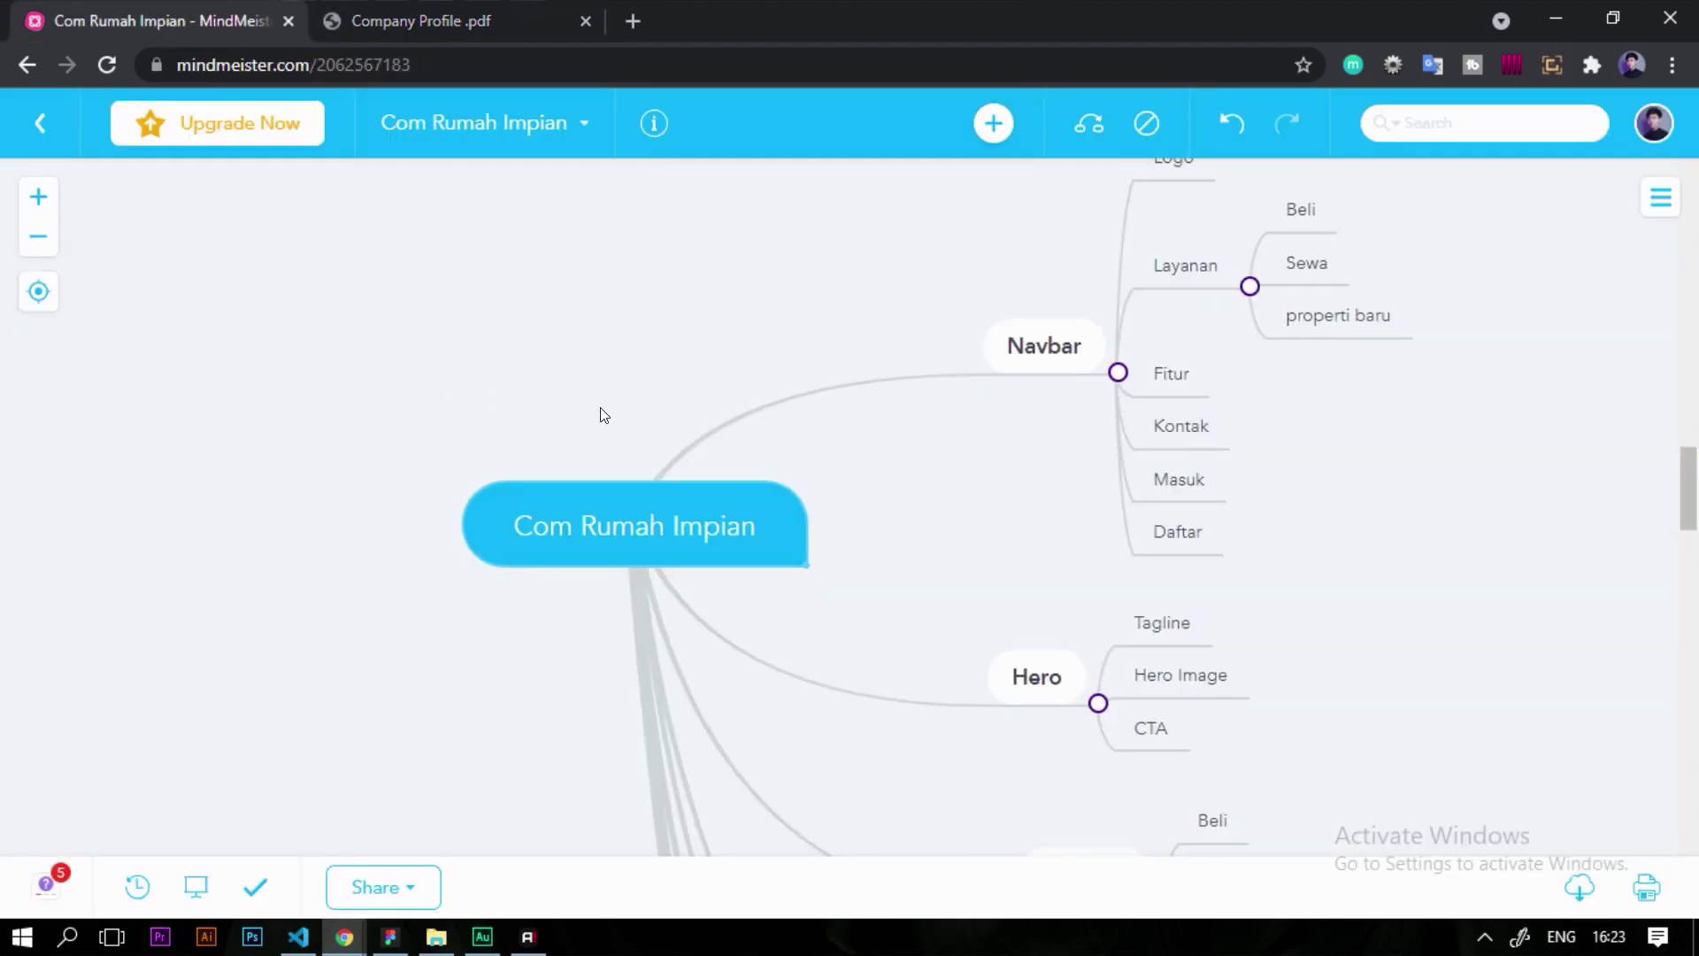
pyautogui.hscroll(5, 604, 415)
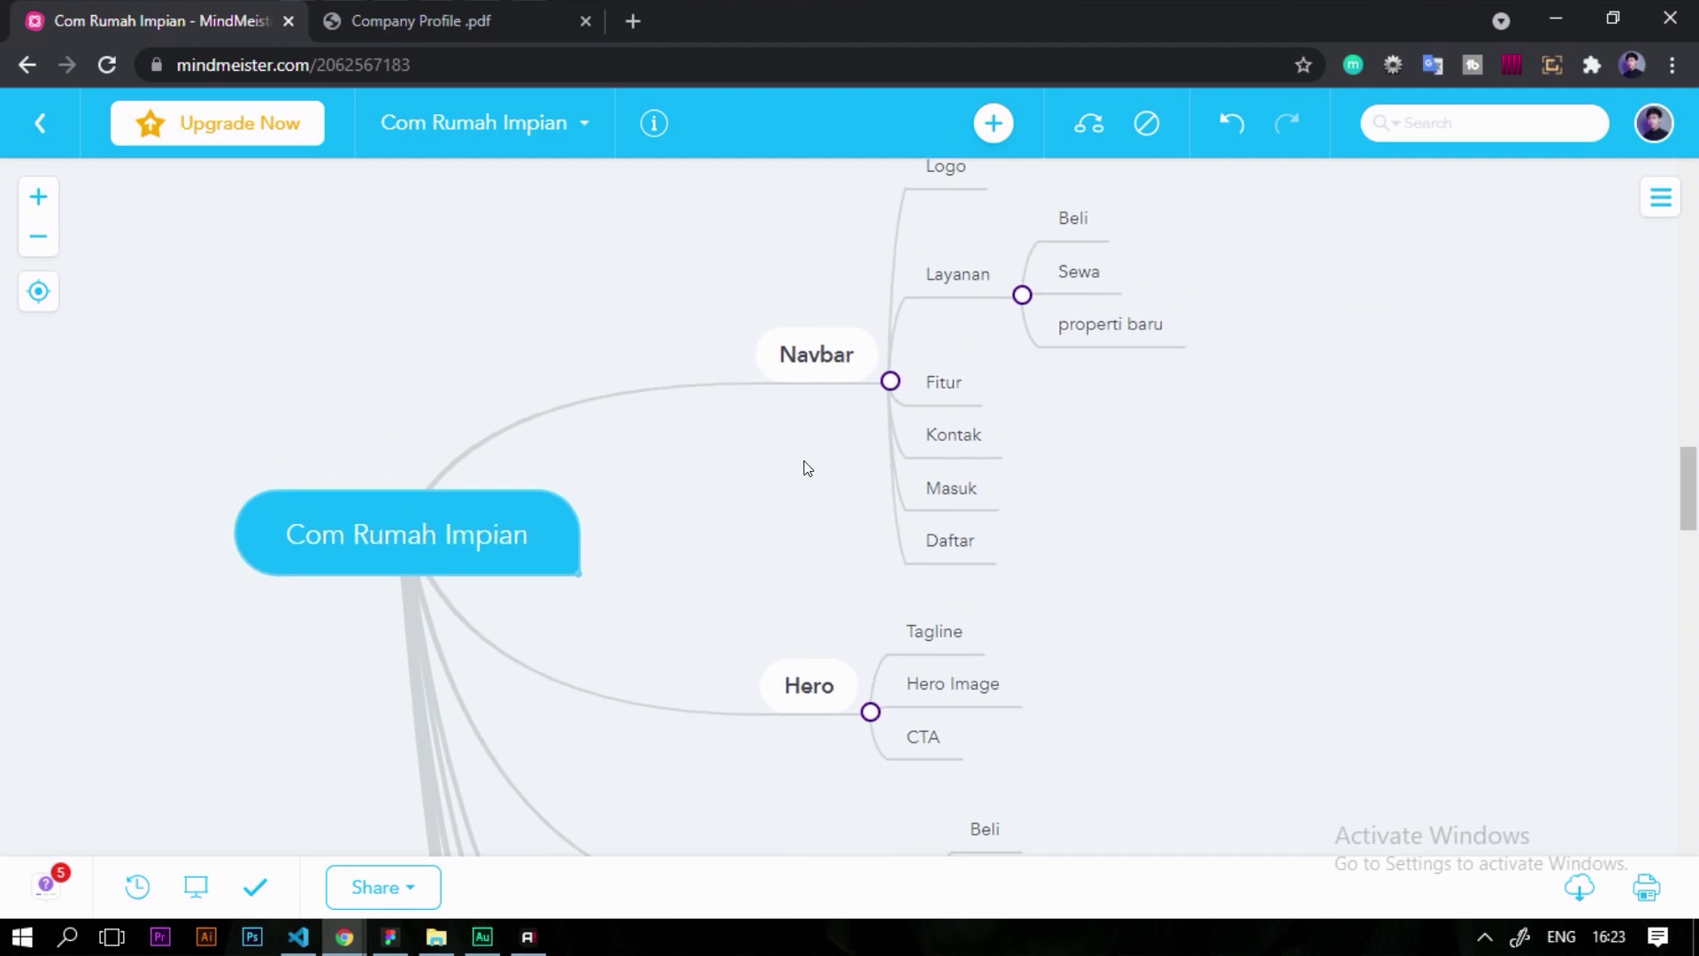
pyautogui.scroll(-3, 758, 538)
pyautogui.scroll(-3, 784, 548)
pyautogui.scroll(-3, 899, 576)
pyautogui.moveTo(699, 608); pyautogui.dragTo(655, 513)
pyautogui.hotkey('ctrl', 'z')
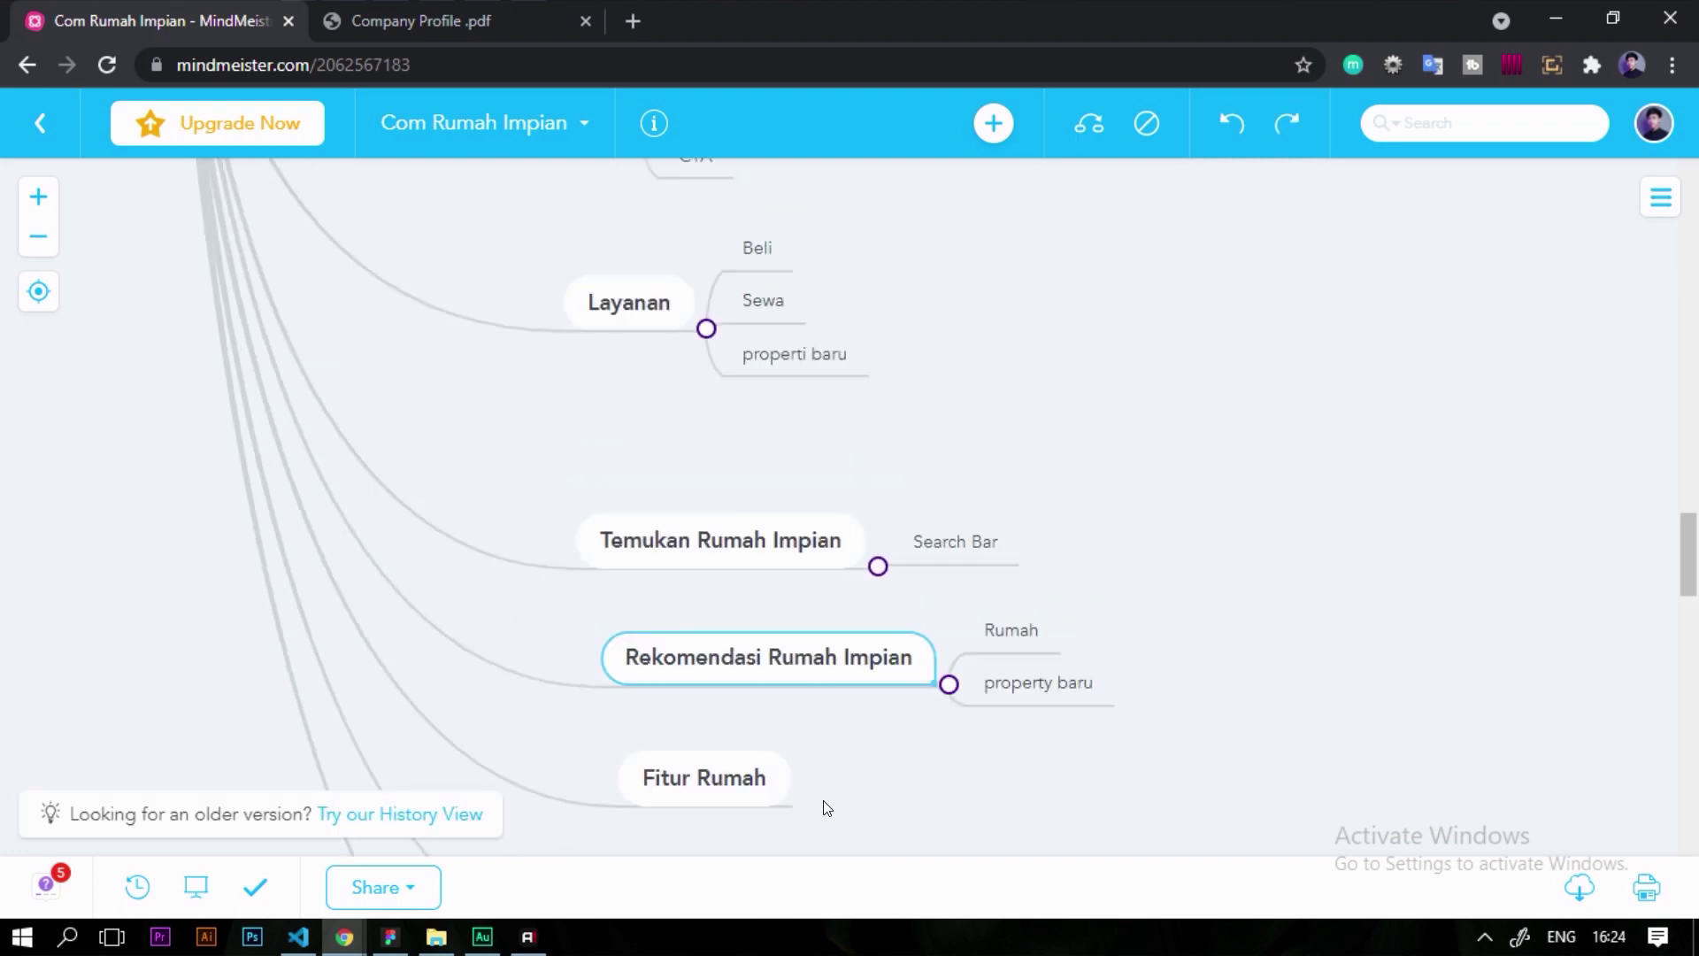
pyautogui.scroll(-4, 888, 683)
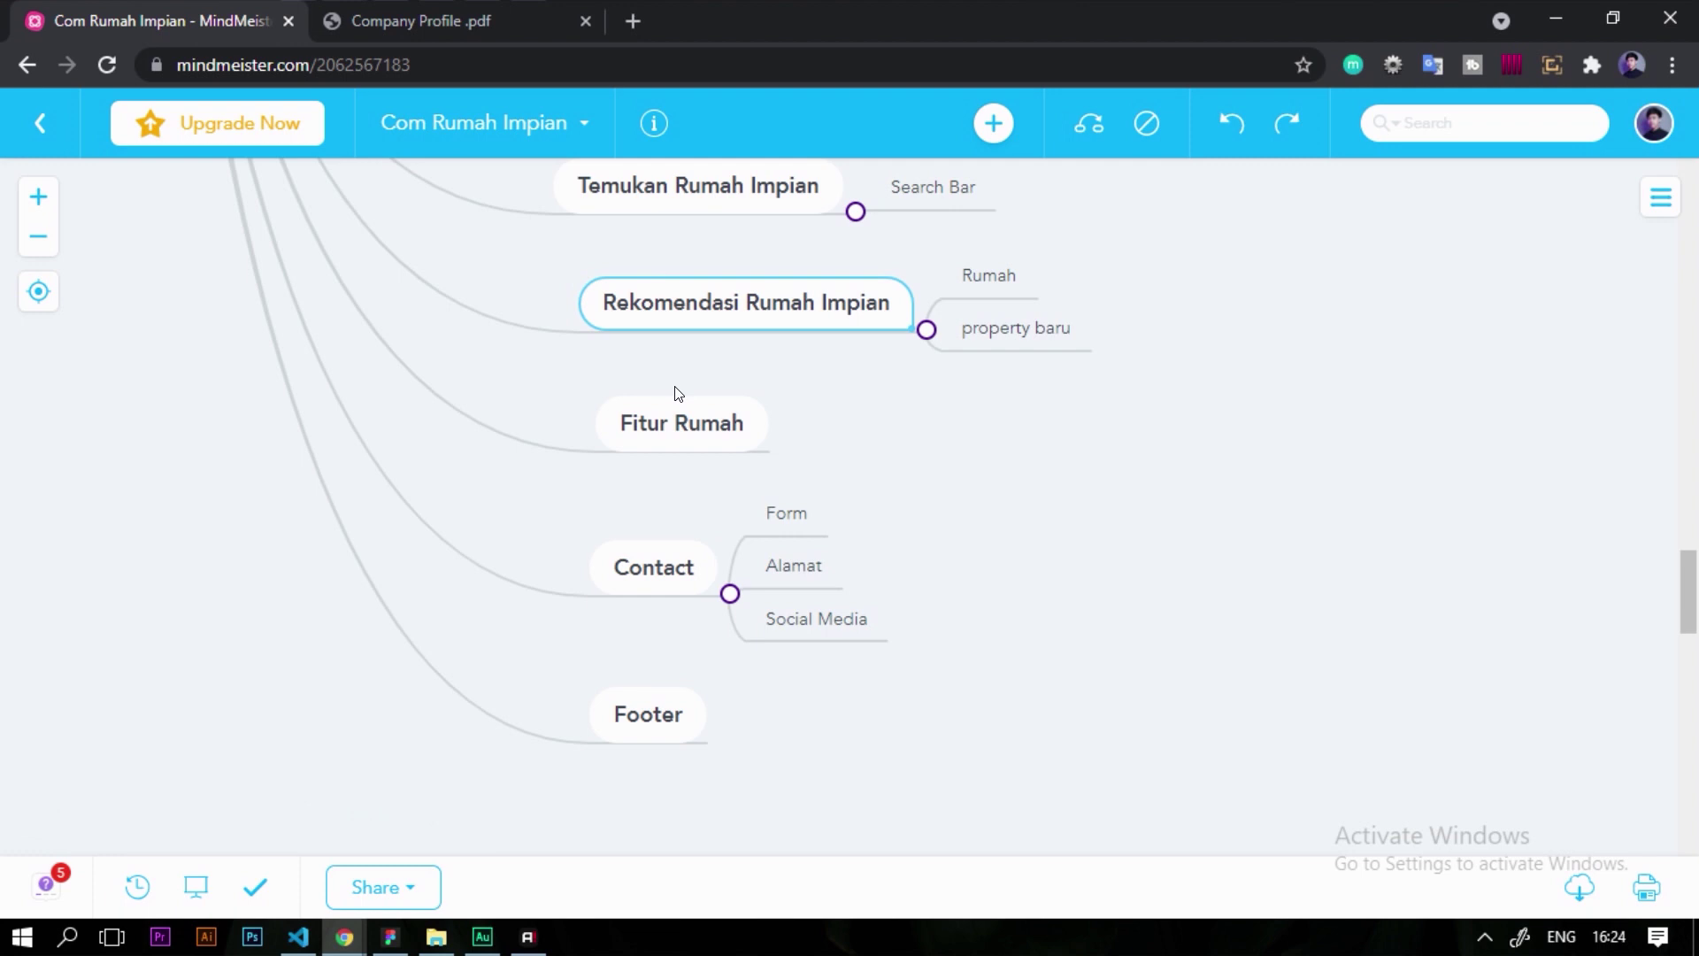
# Open the RumahImpian.com Figma design and look over its search bar and Rekomendasi house cards
pyautogui.click(399, 938)
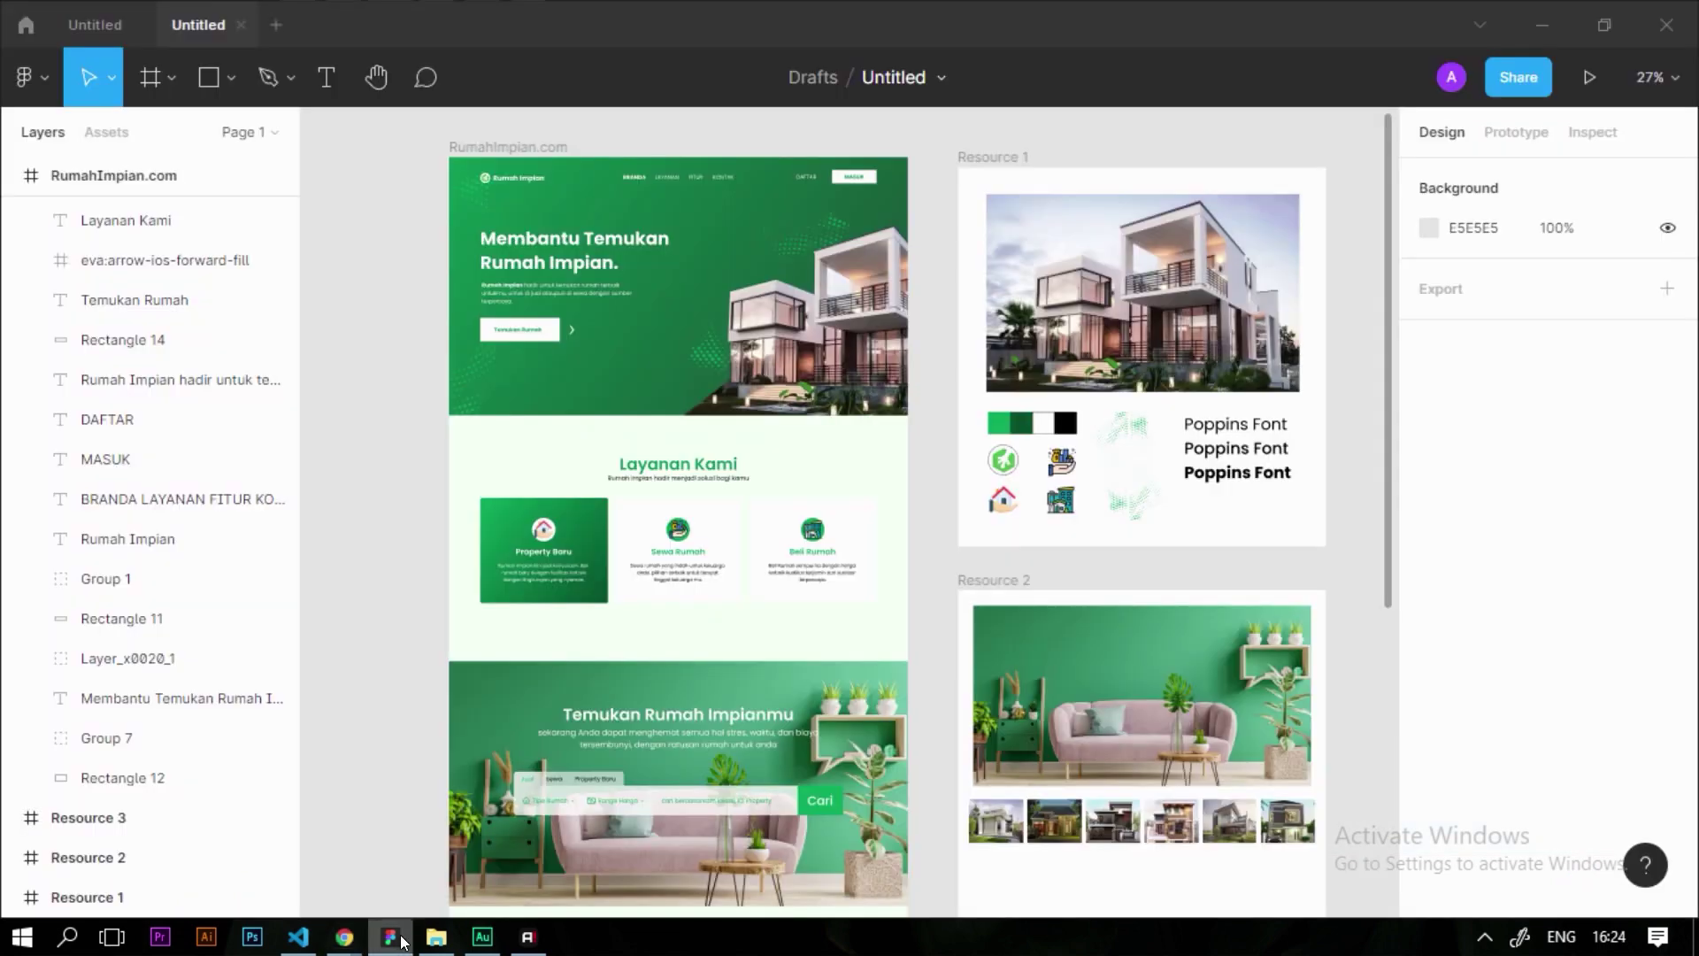
pyautogui.scroll(-4, 903, 431)
pyautogui.scroll(1, 907, 429)
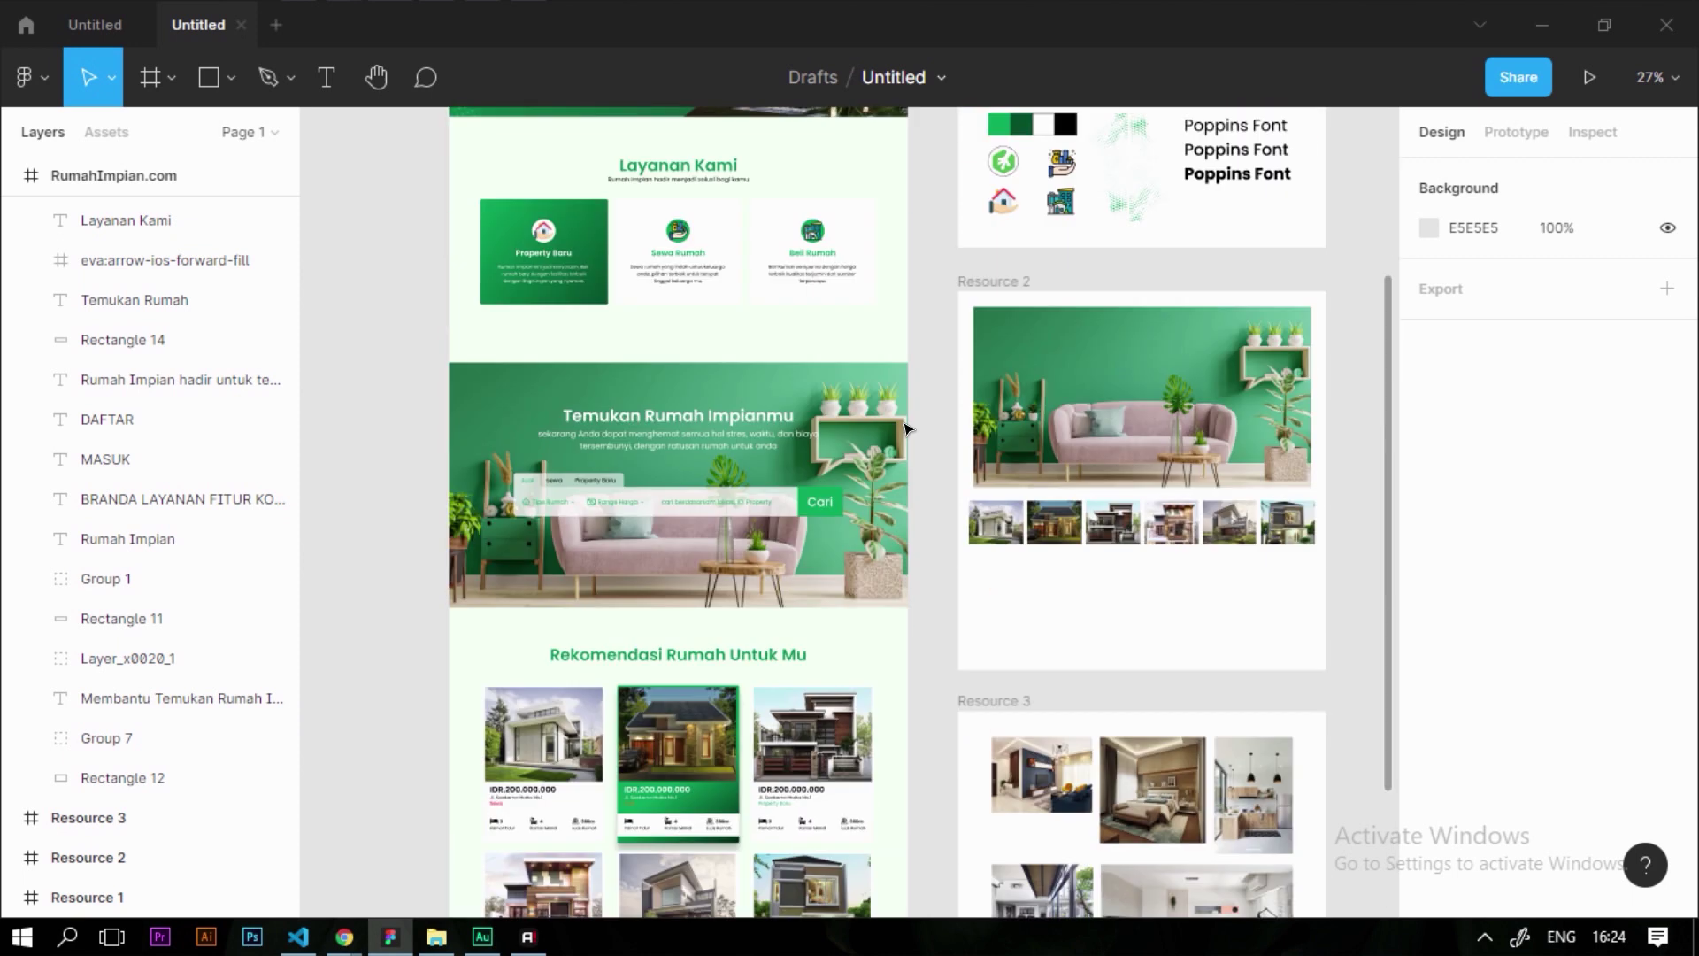
pyautogui.scroll(4, 904, 429)
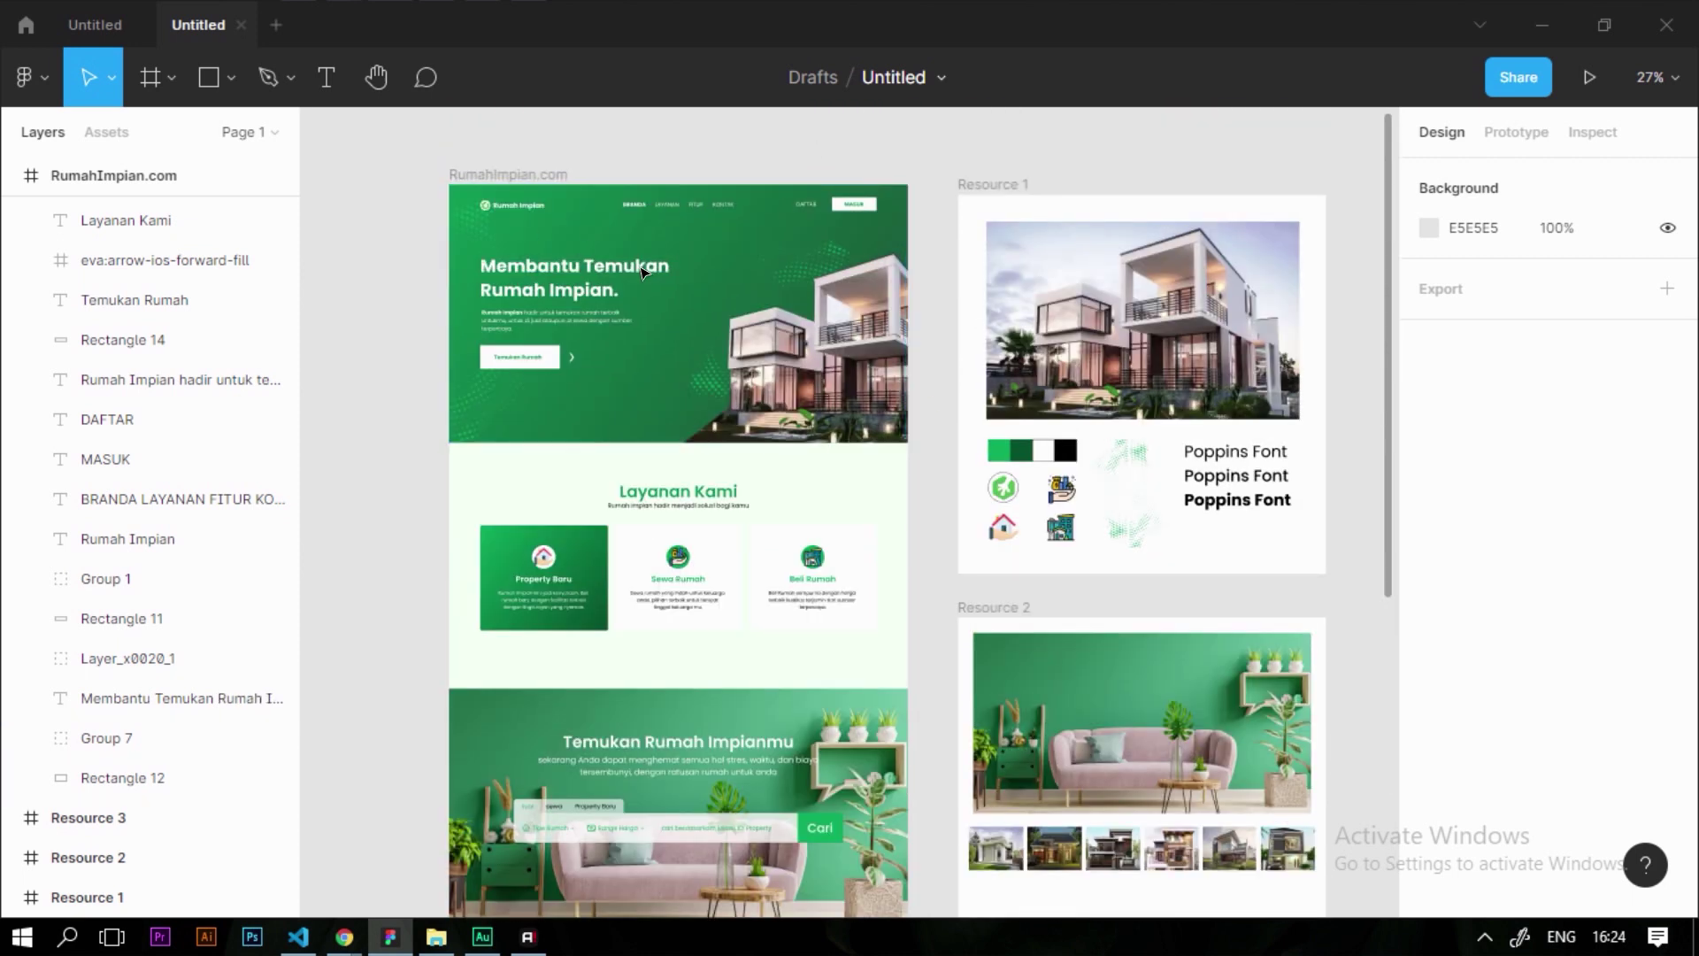
pyautogui.scroll(-1, 607, 379)
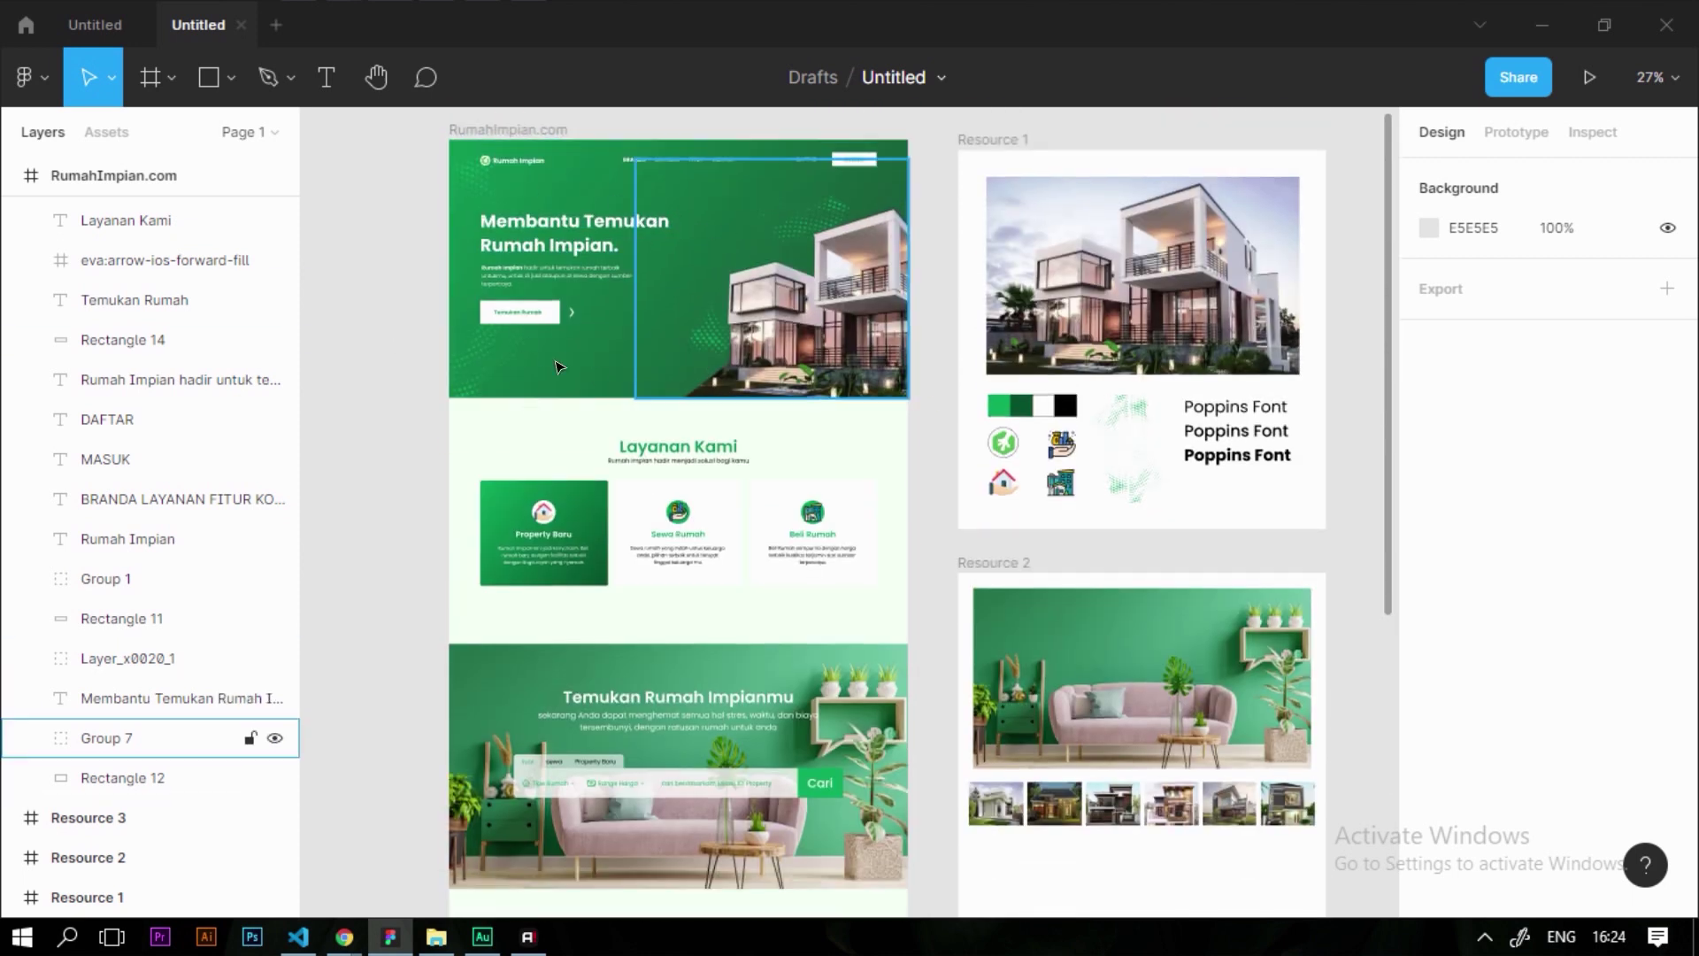
pyautogui.scroll(-3, 625, 479)
pyautogui.scroll(-5, 625, 479)
pyautogui.scroll(6, 660, 228)
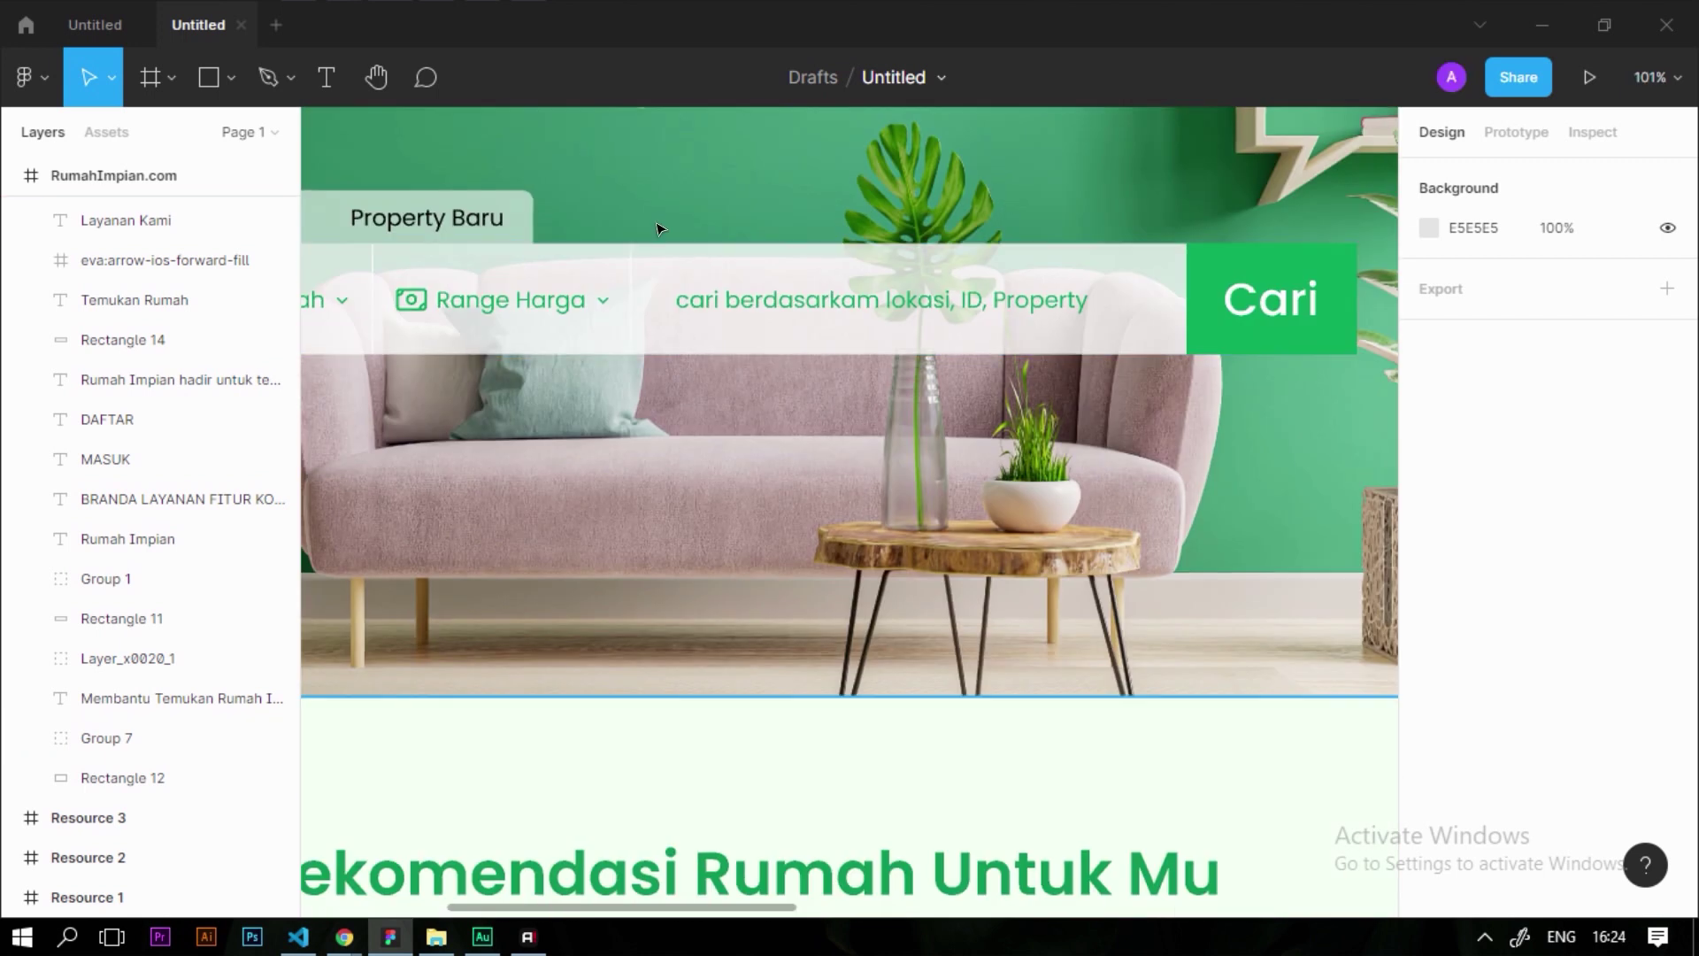
pyautogui.scroll(-5, 914, 284)
pyautogui.scroll(5, 520, 304)
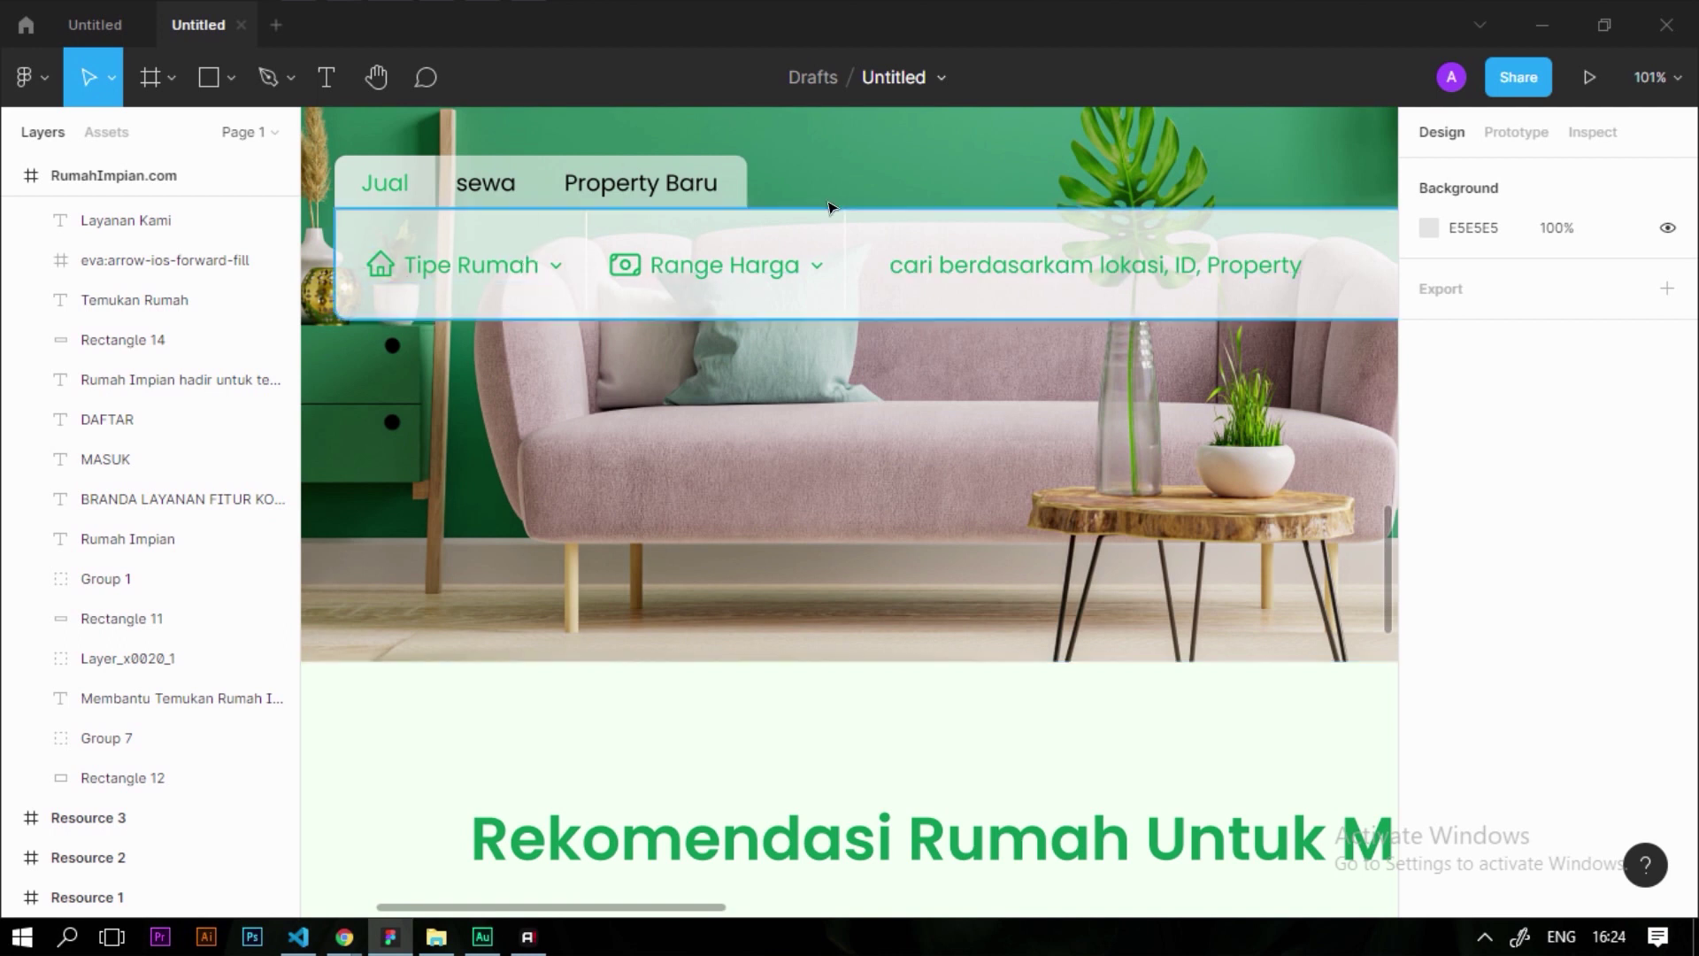
pyautogui.scroll(-5, 748, 311)
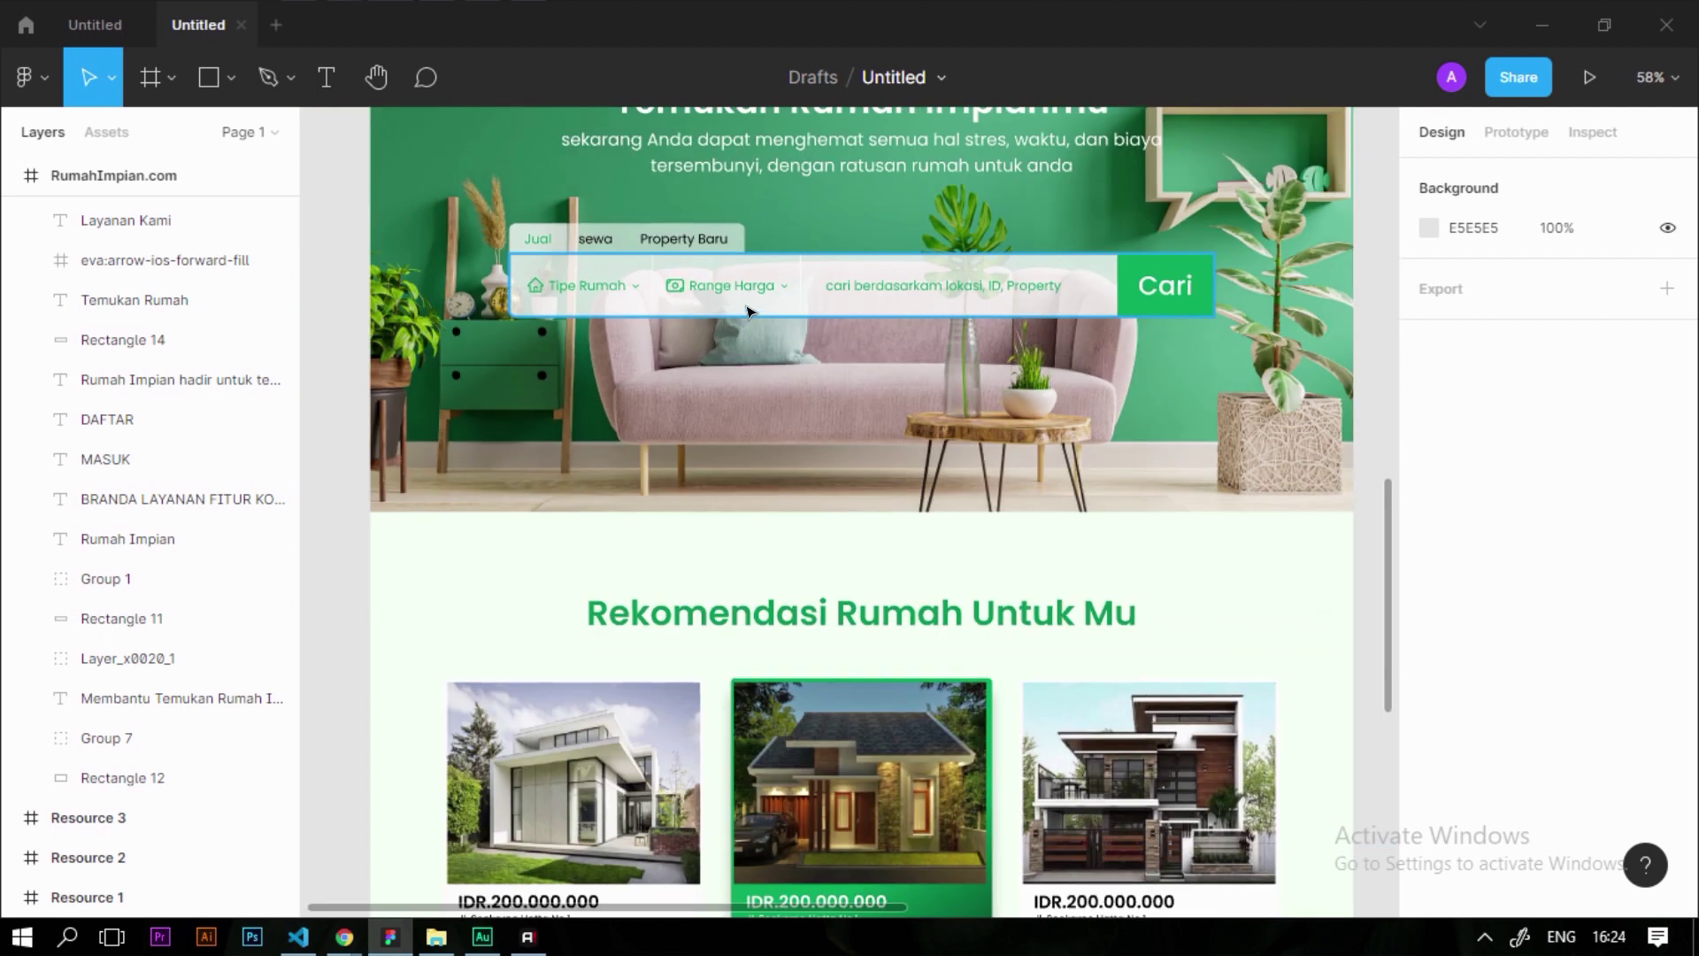
pyautogui.scroll(-3, 748, 311)
pyautogui.scroll(5, 718, 504)
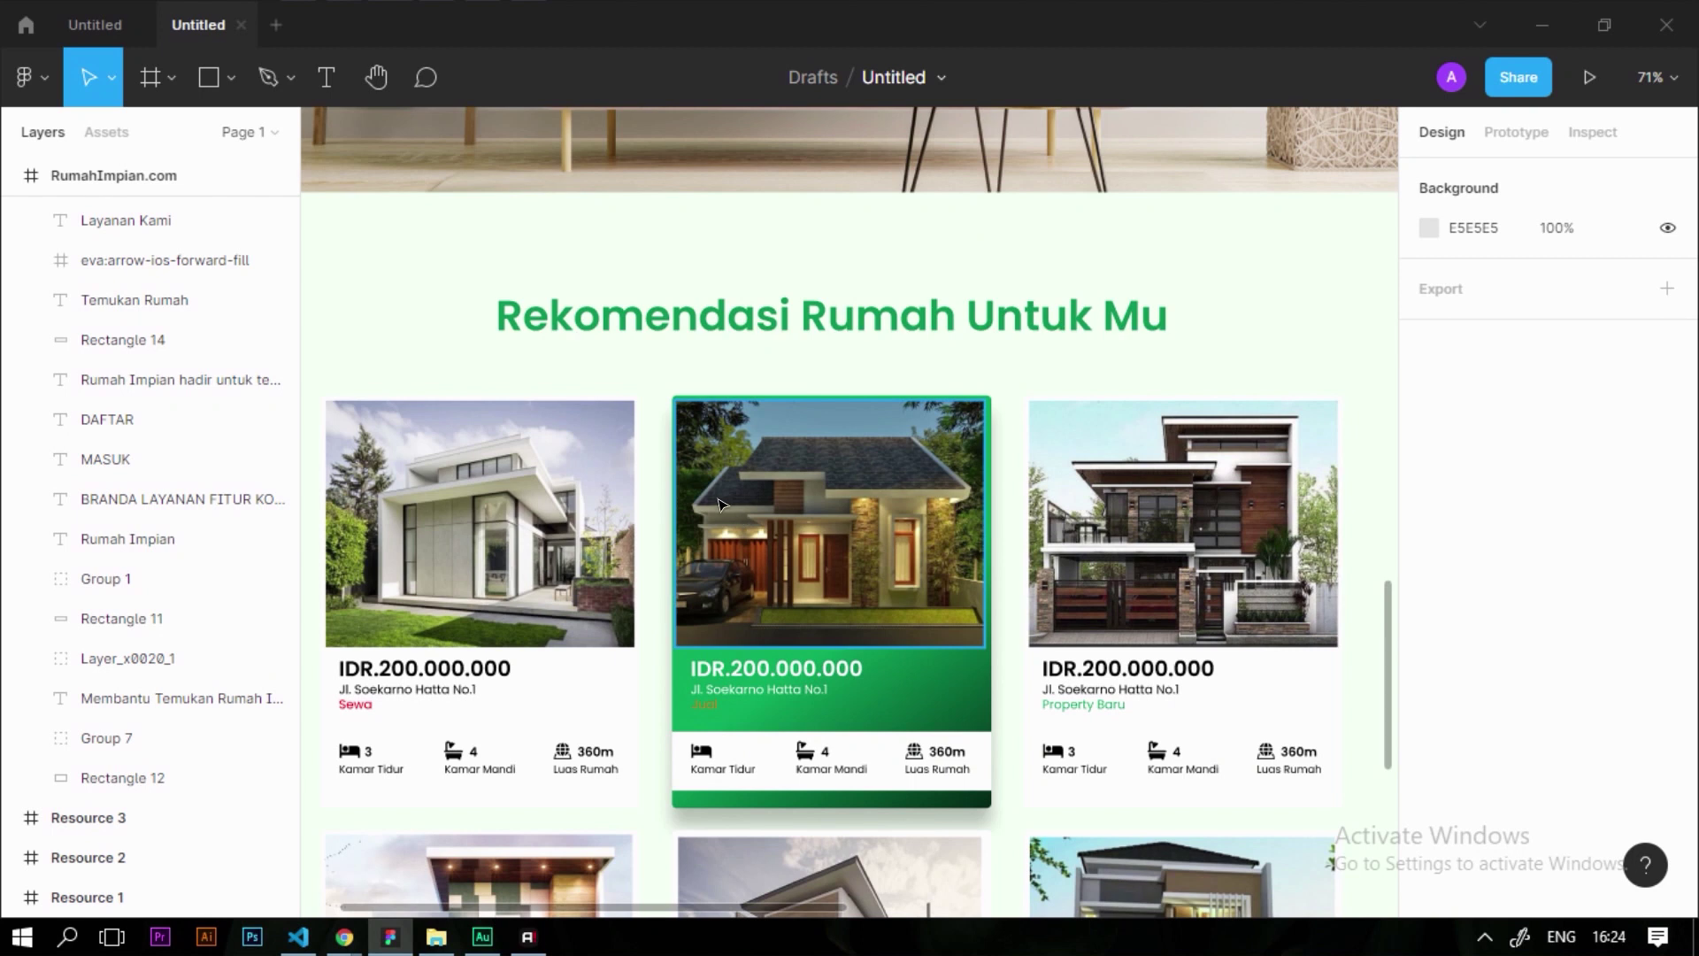
pyautogui.scroll(-4, 719, 505)
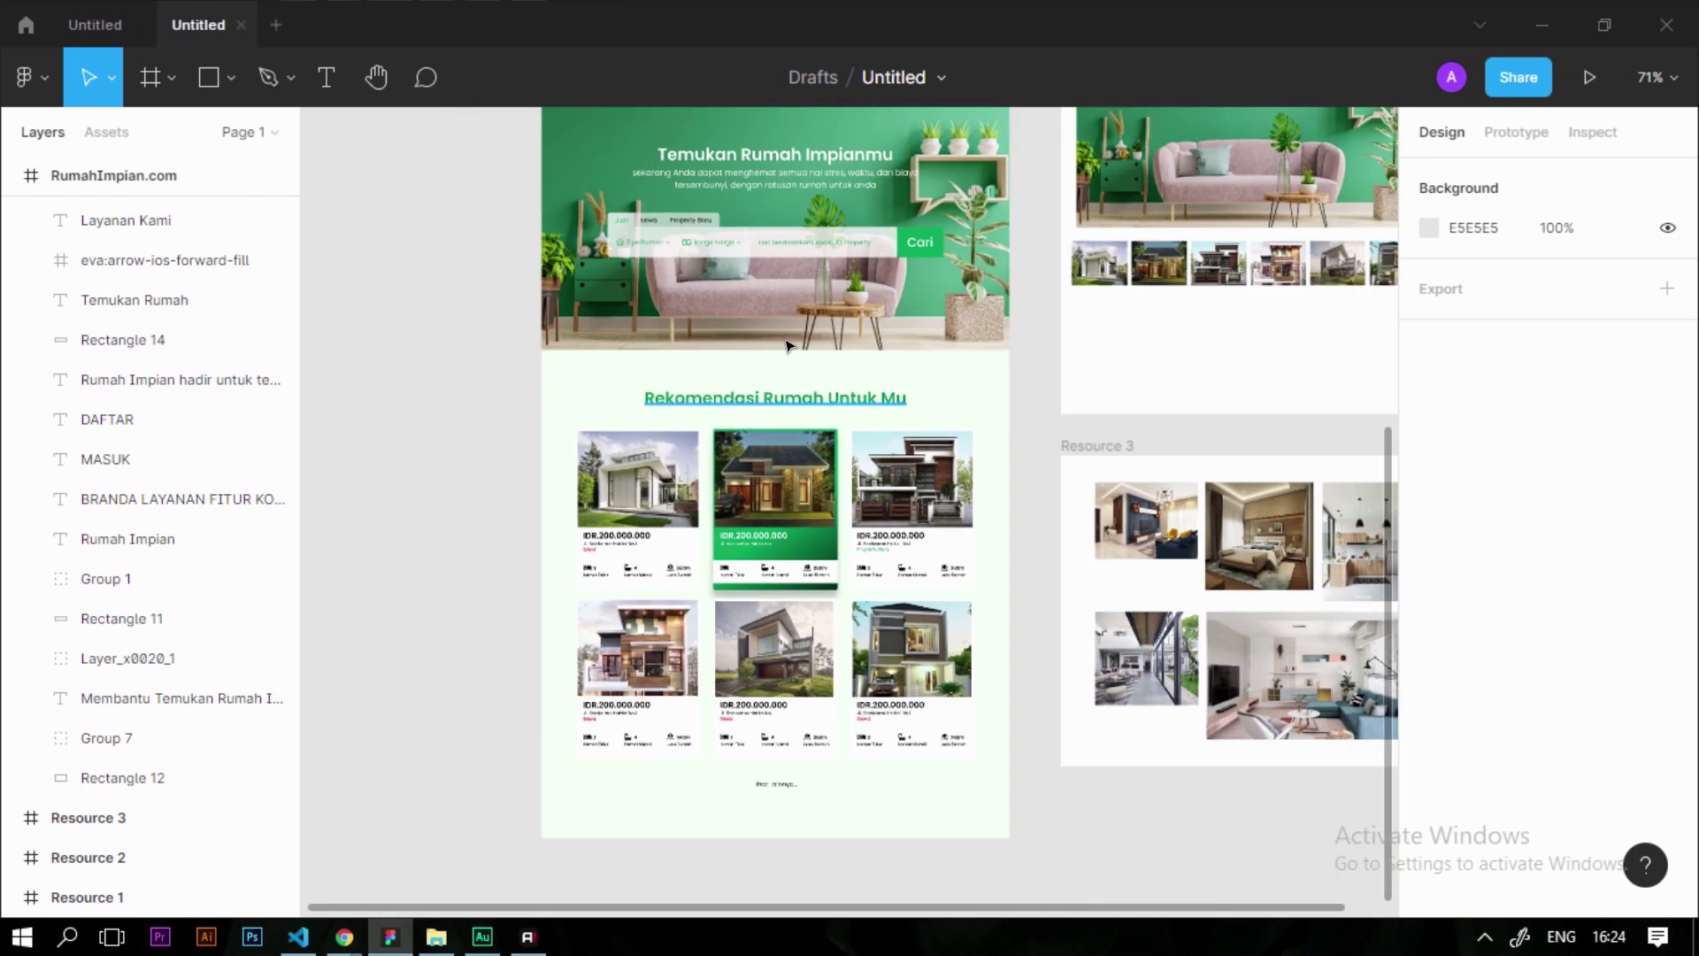
pyautogui.scroll(4, 1073, 399)
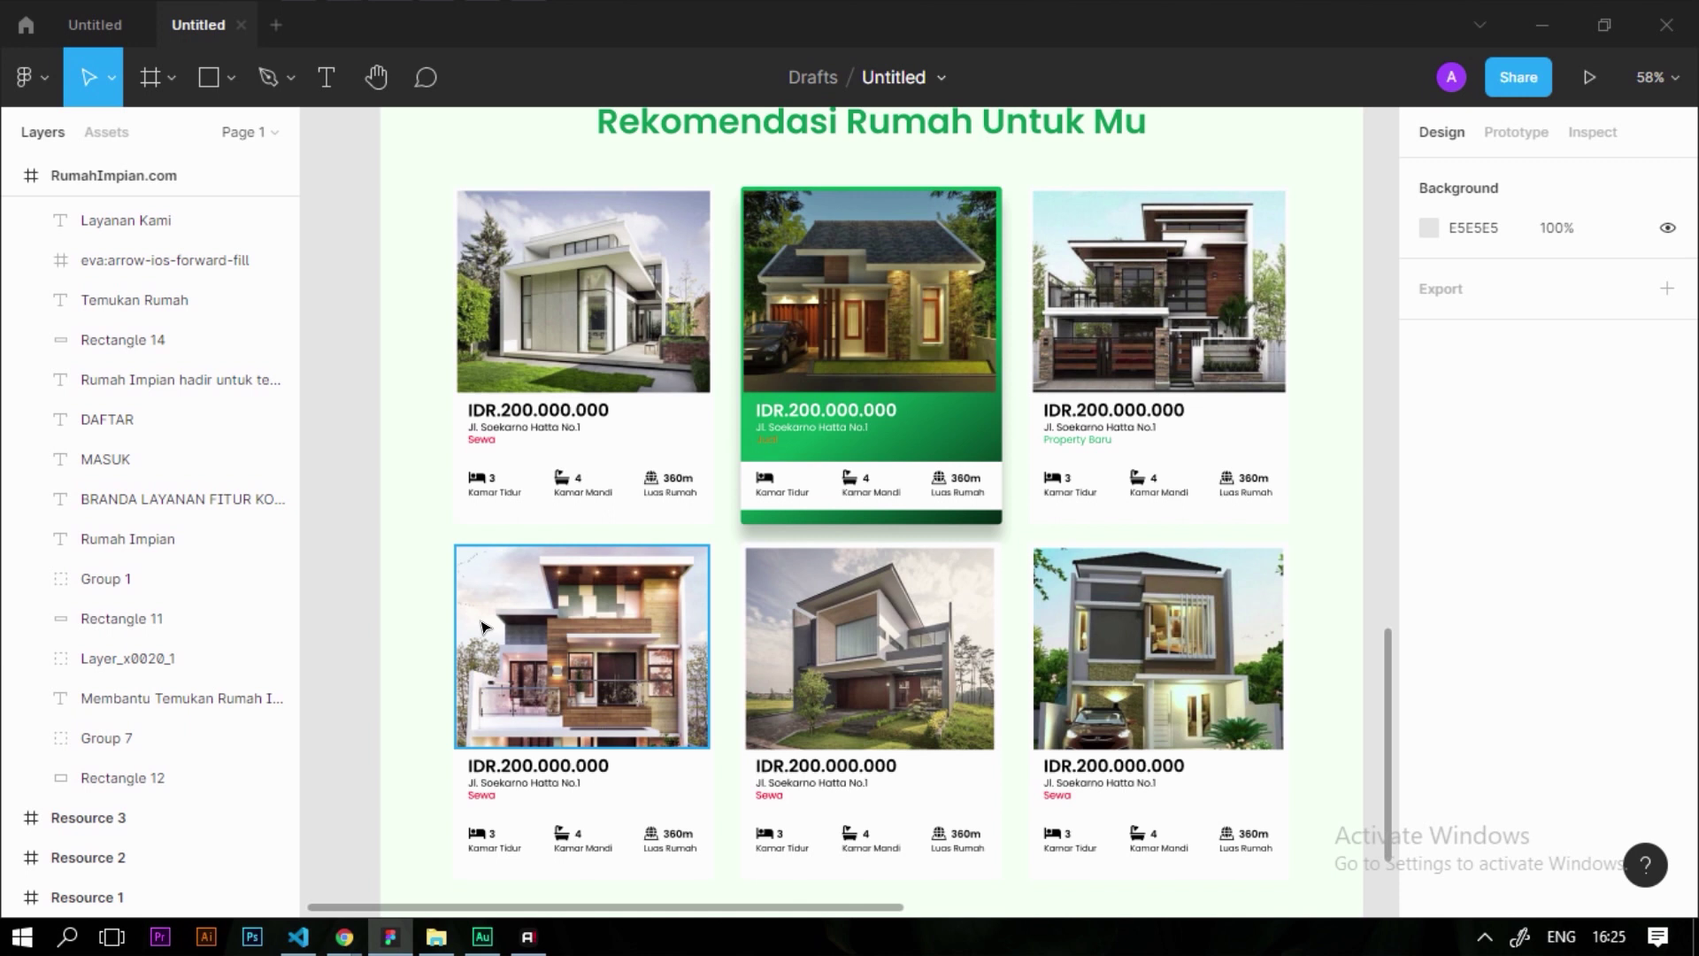
pyautogui.click(303, 940)
# Start the Rumah Impian project on Live Server from index.html in Visual Studio Code
pyautogui.click(611, 368)
pyautogui.keyDown('ctrl'); pyautogui.scroll(4, 614, 498); pyautogui.keyUp('ctrl')
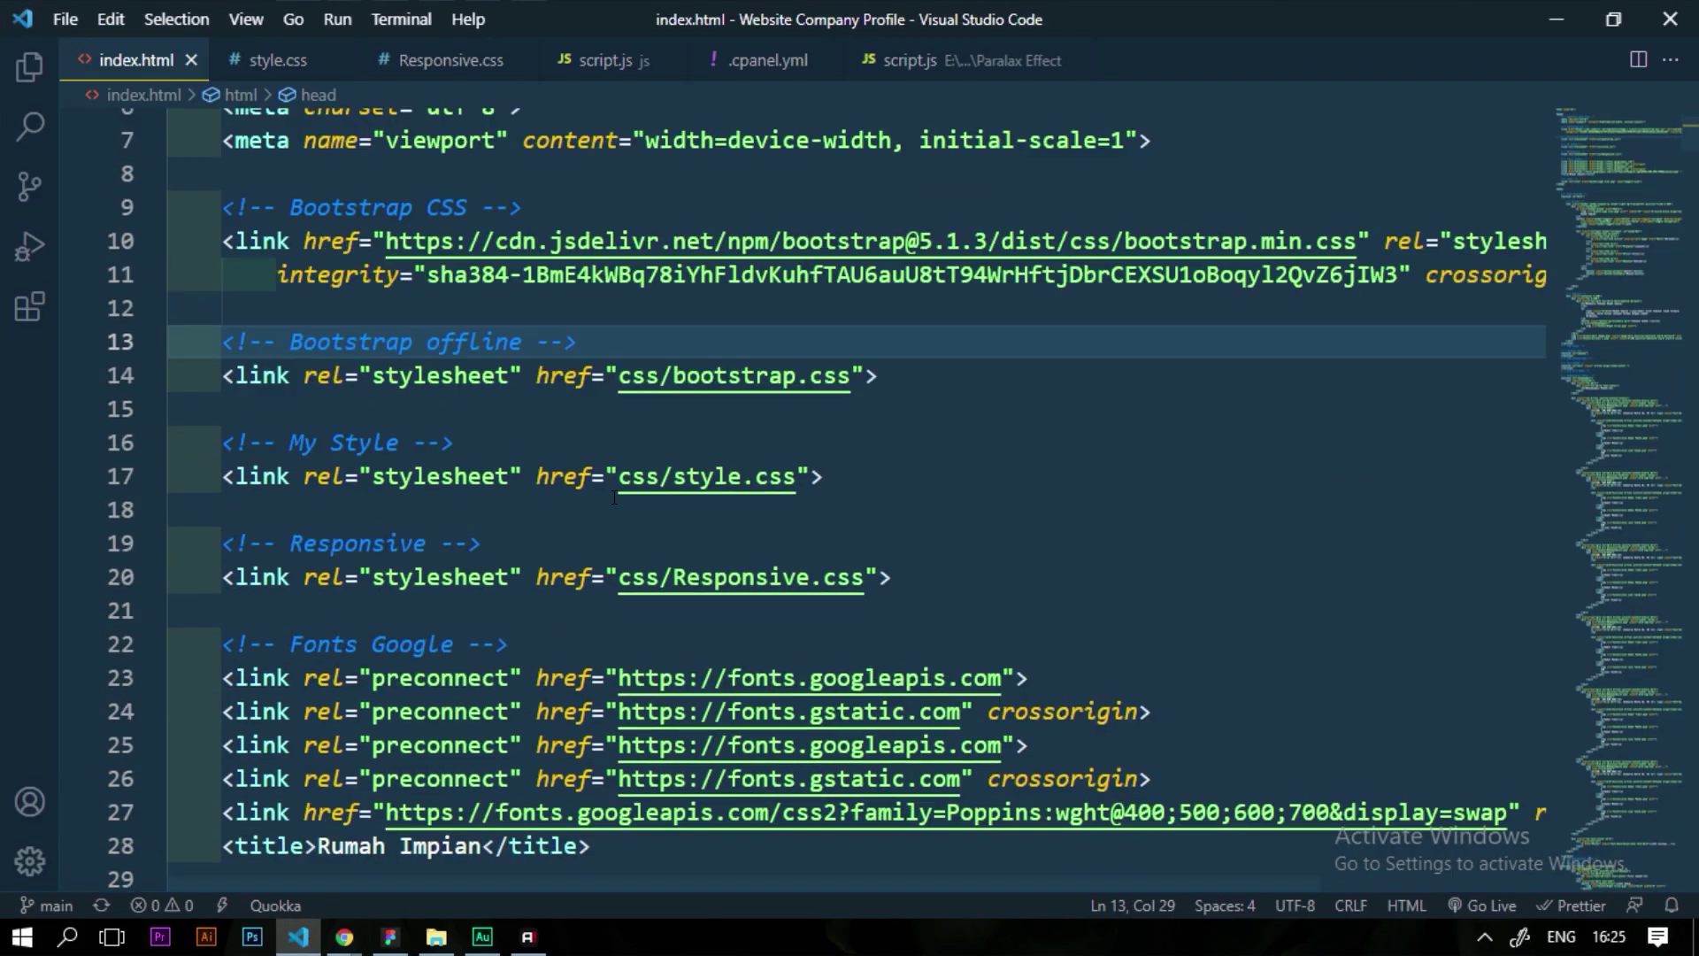
pyautogui.click(593, 439)
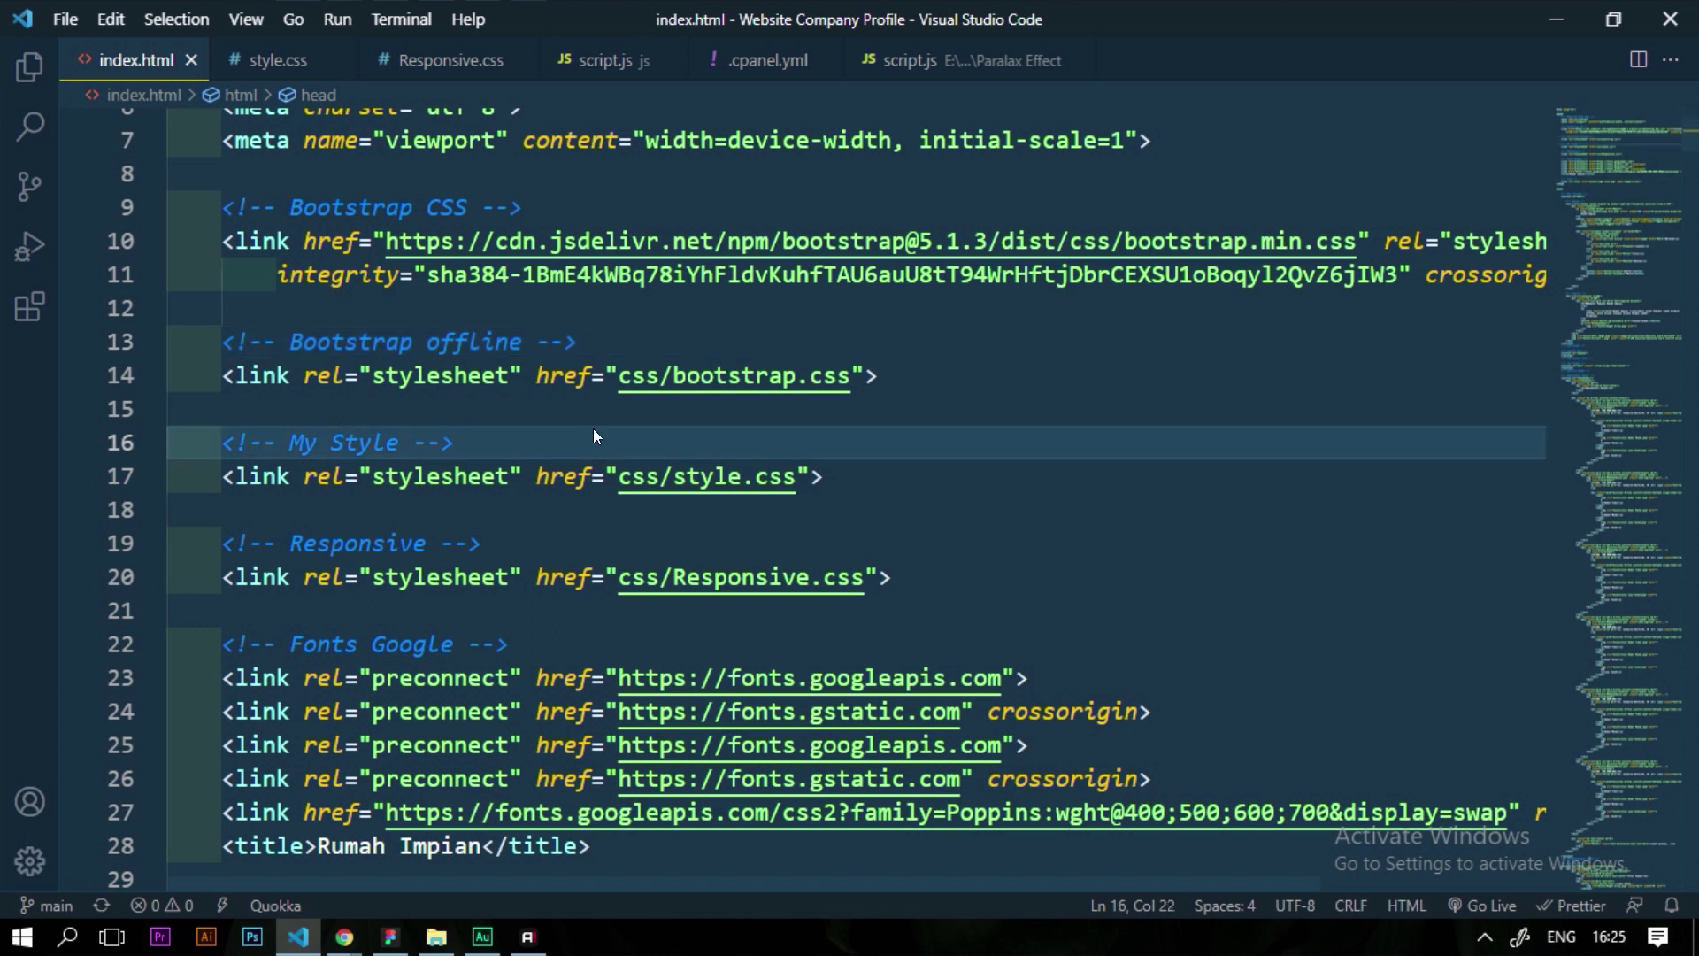
pyautogui.rightClick(593, 428)
pyautogui.click(691, 822)
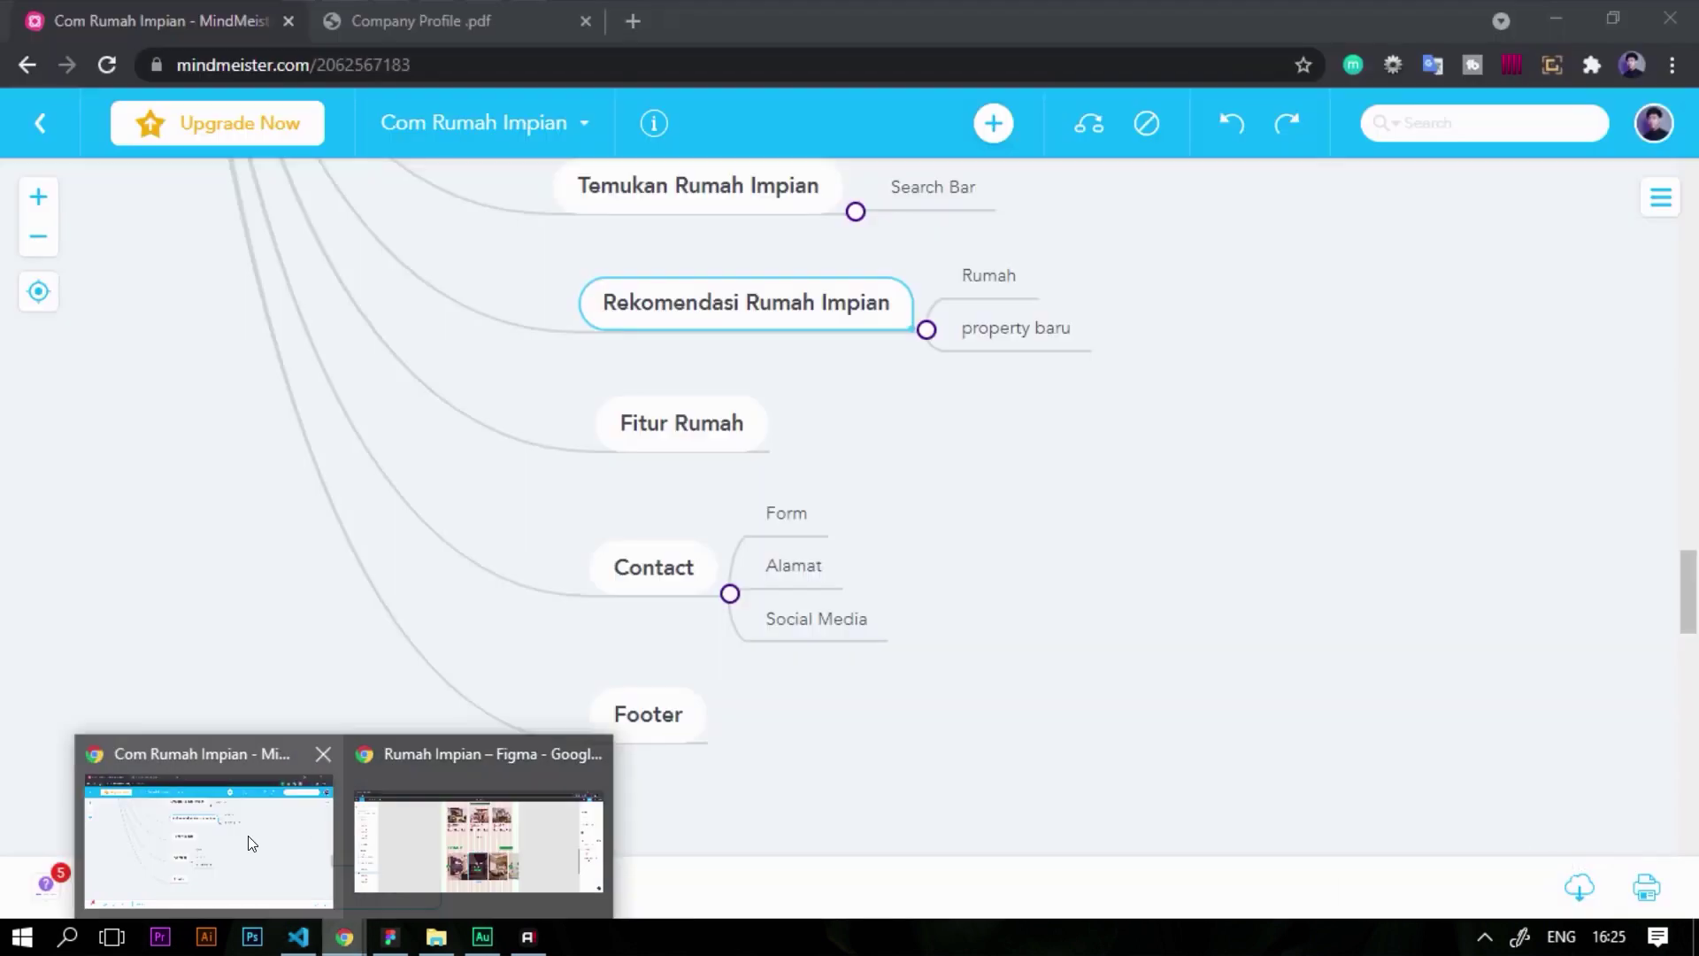
# Load the local site at localhost:9222 in a new Chrome tab
pyautogui.click(203, 832)
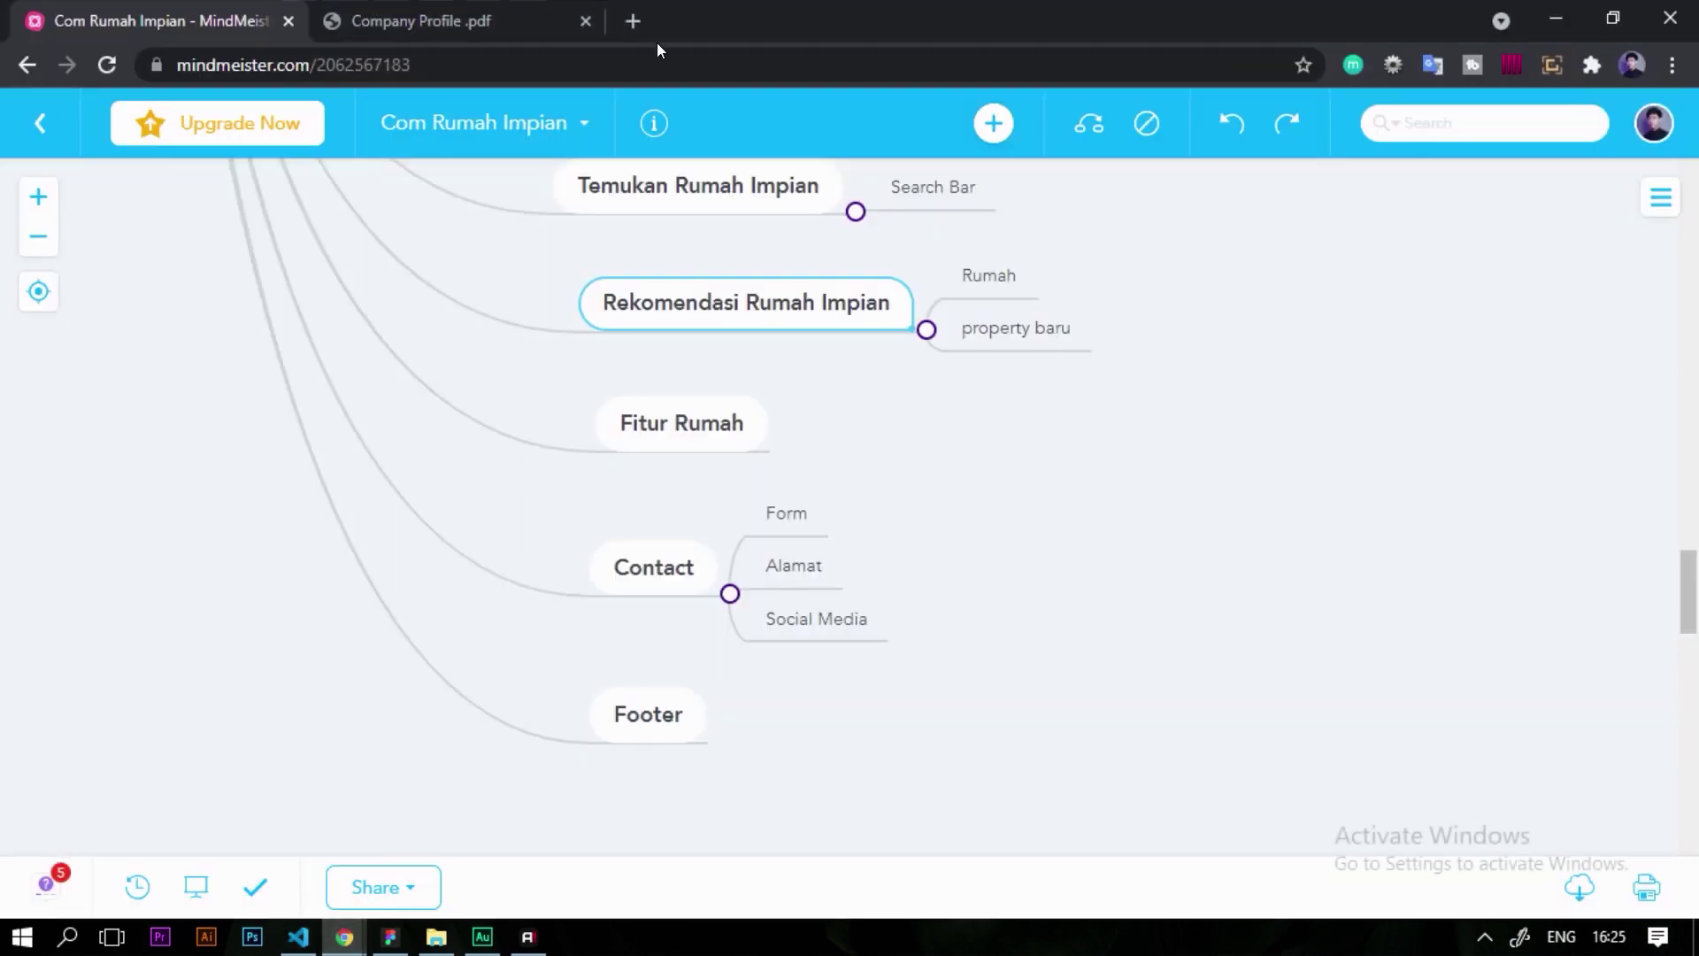
pyautogui.click(621, 28)
pyautogui.write('local')
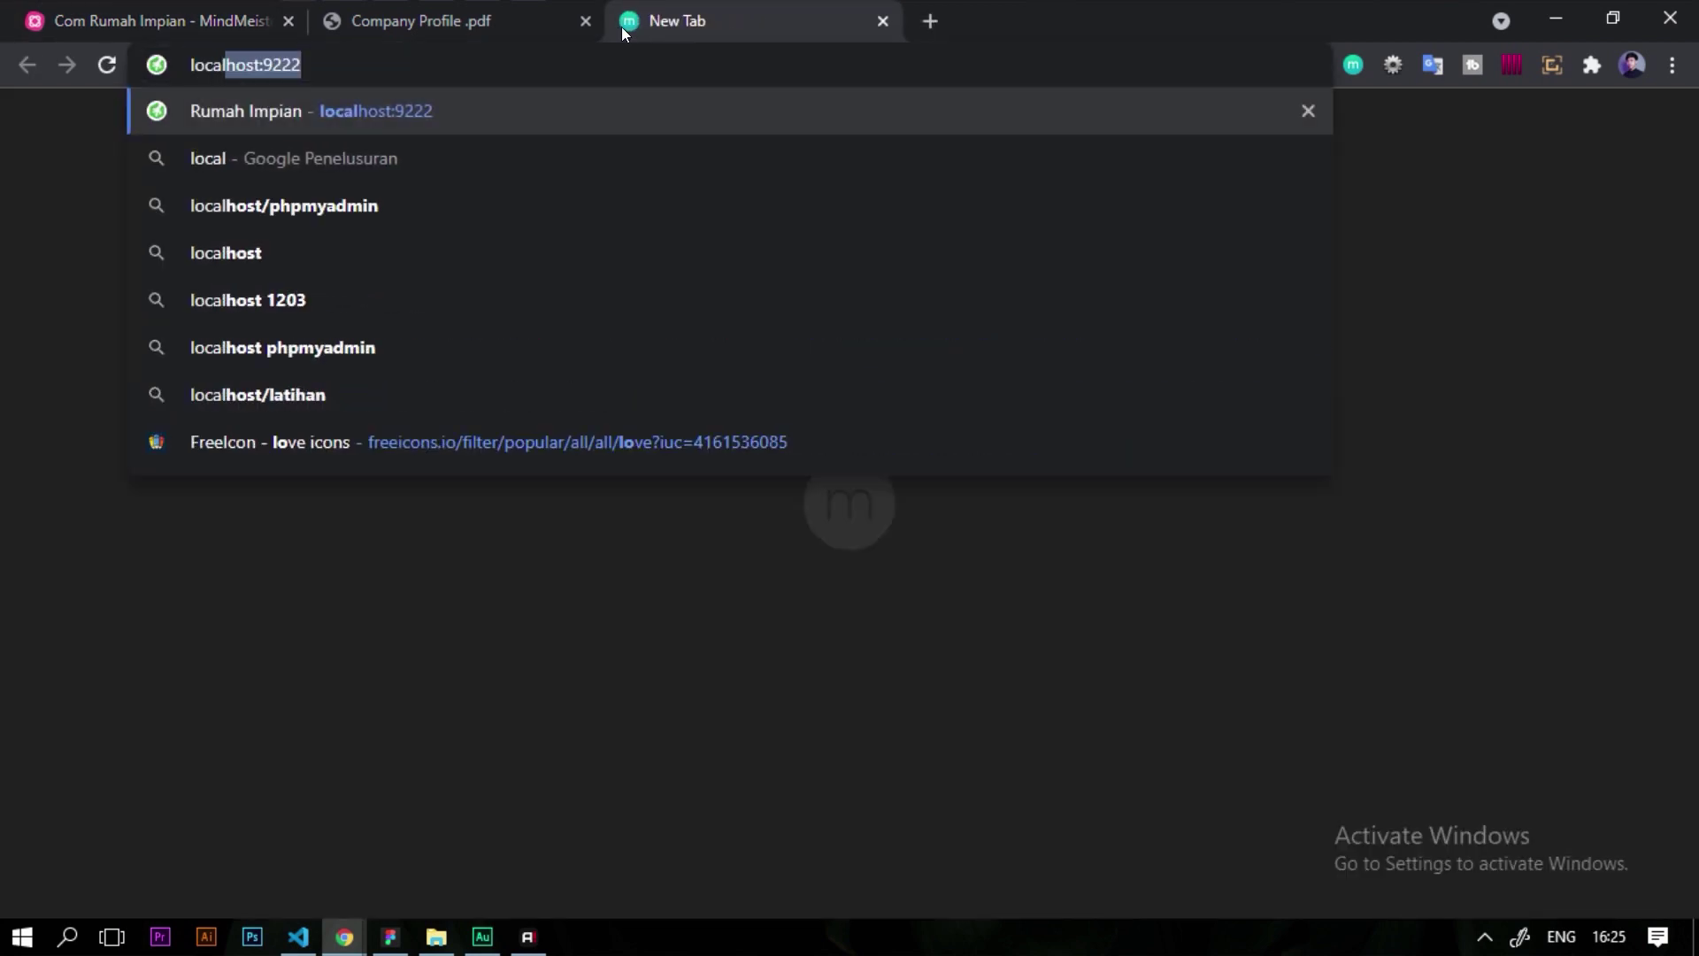
pyautogui.press('Return')
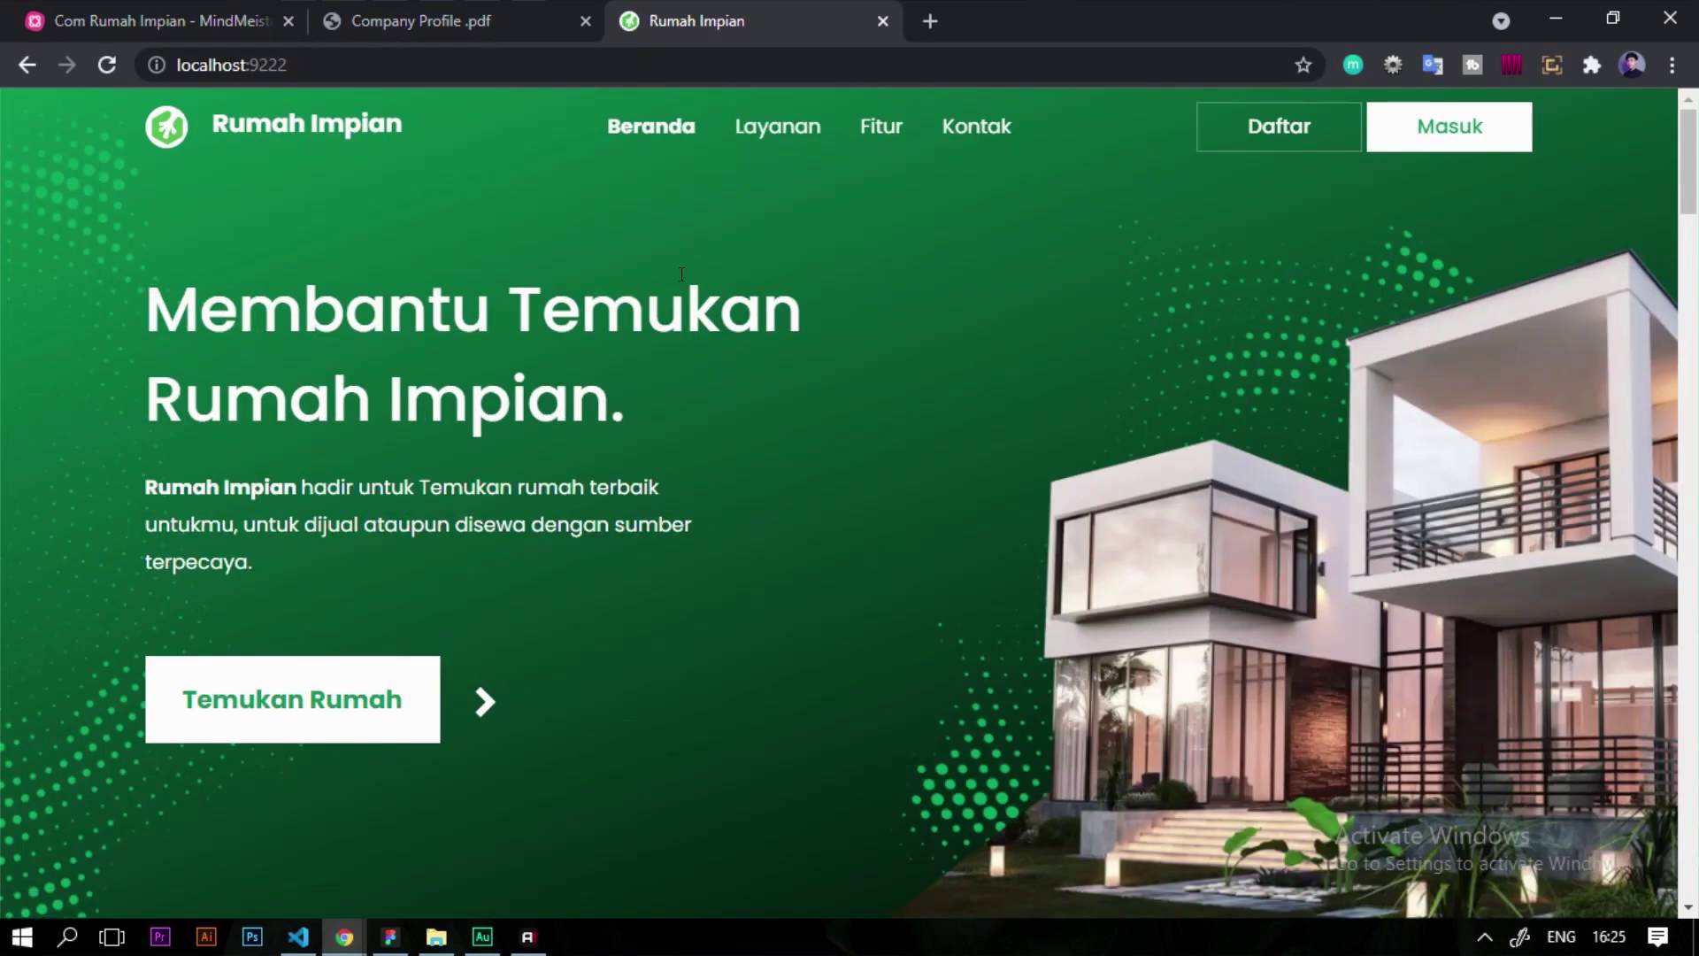
# Scroll through the Rekomendasi Rumah house cards at localhost:9222, then go back to the Figma design
pyautogui.scroll(-10, 681, 274)
pyautogui.scroll(-4, 682, 275)
pyautogui.scroll(4, 597, 301)
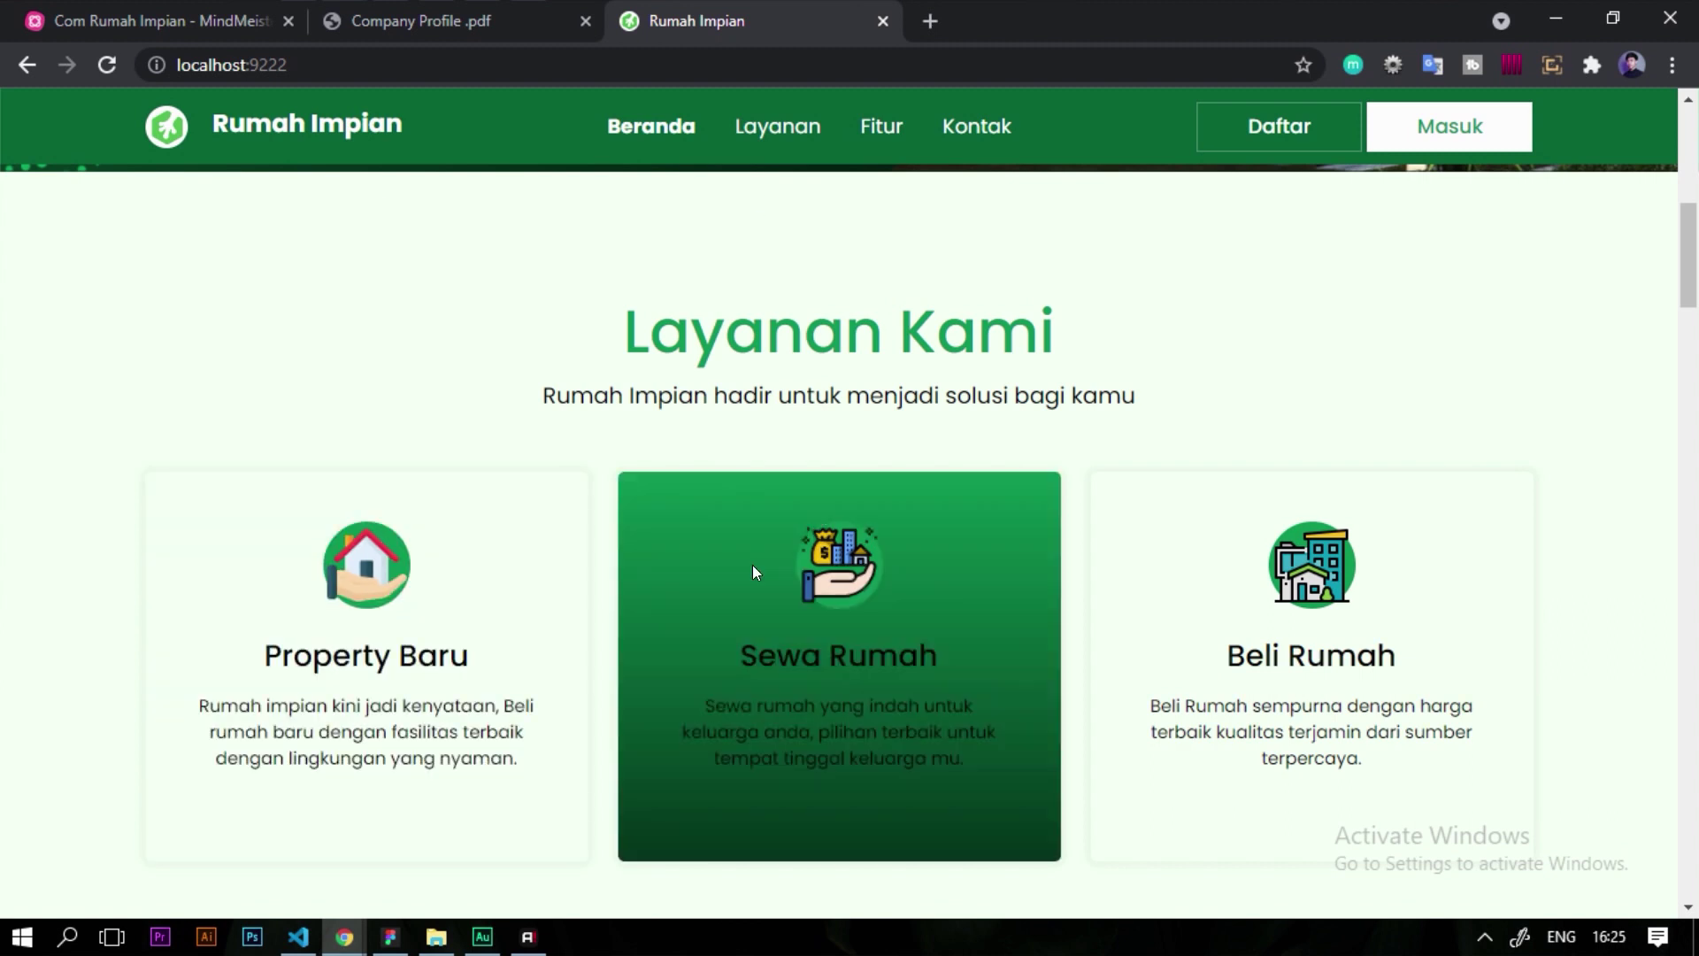
pyautogui.scroll(-5, 884, 358)
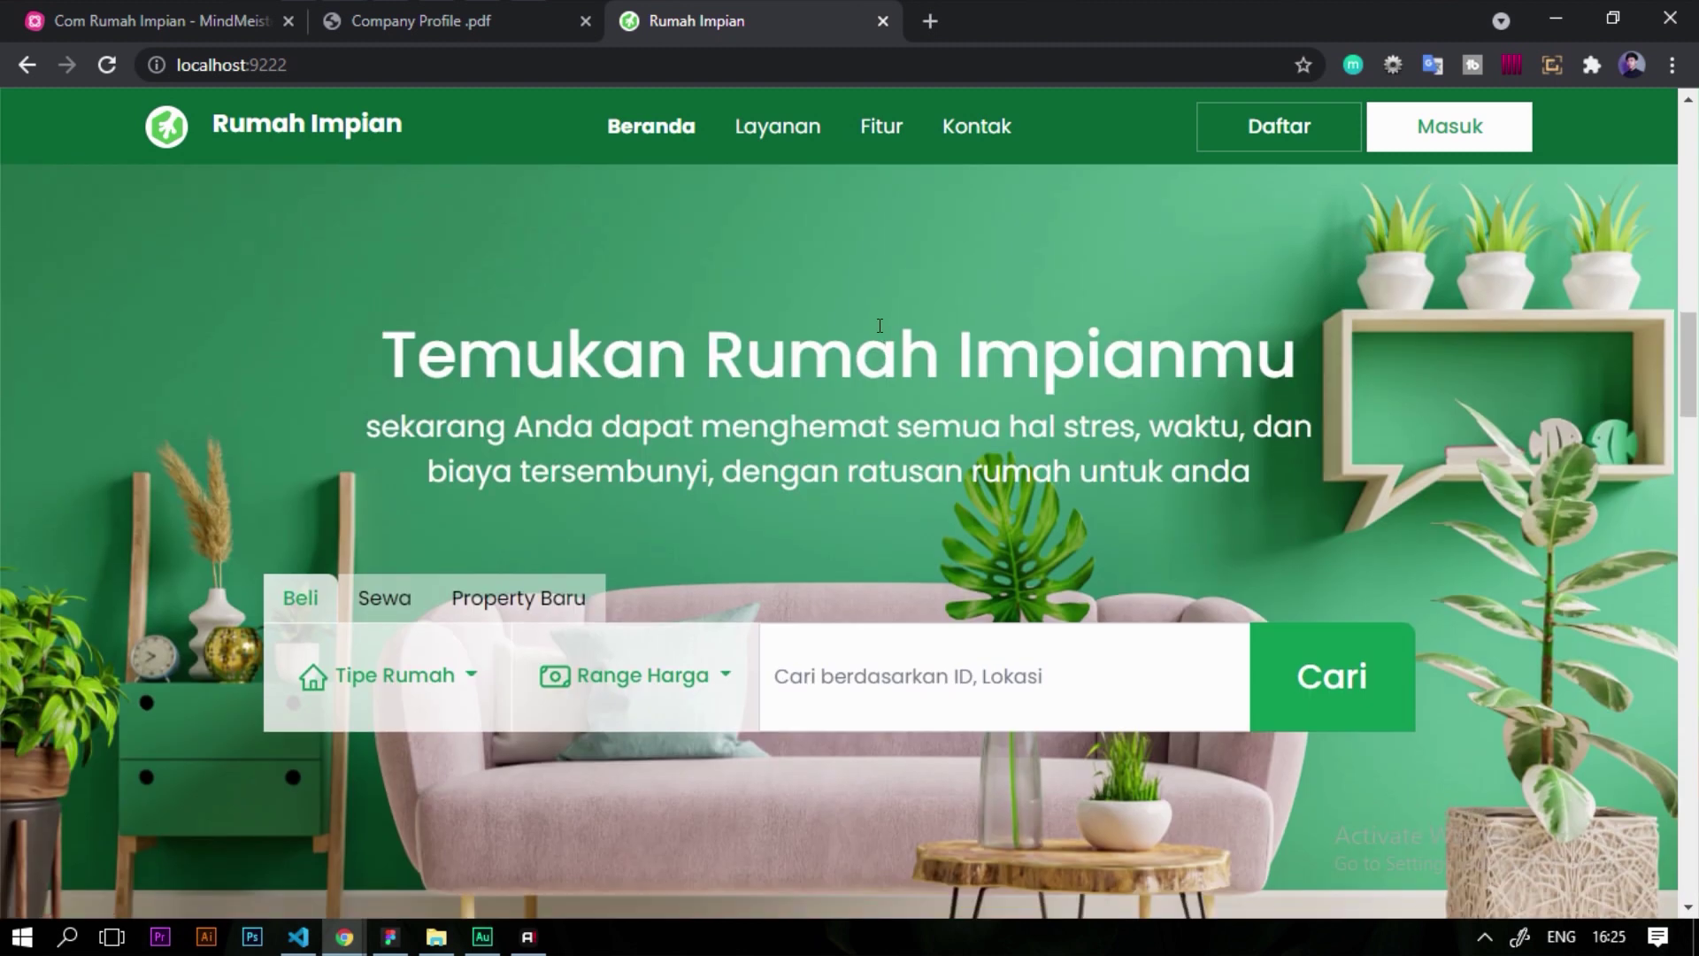
pyautogui.scroll(-7, 876, 332)
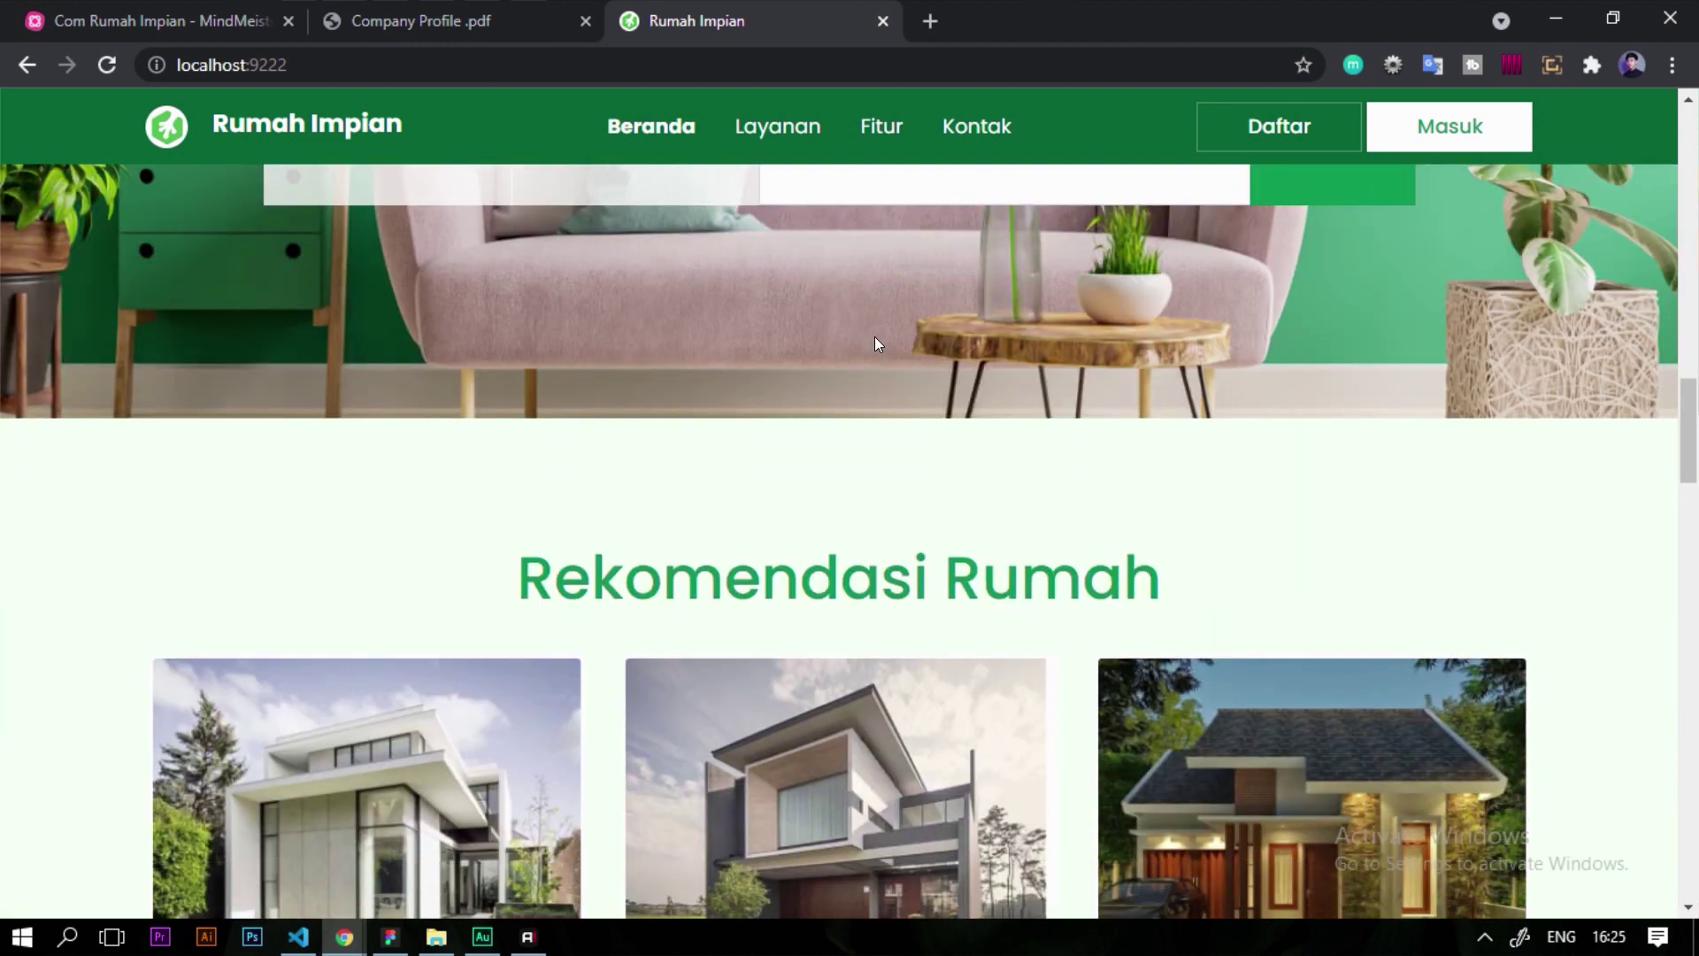
pyautogui.scroll(-4, 68, 436)
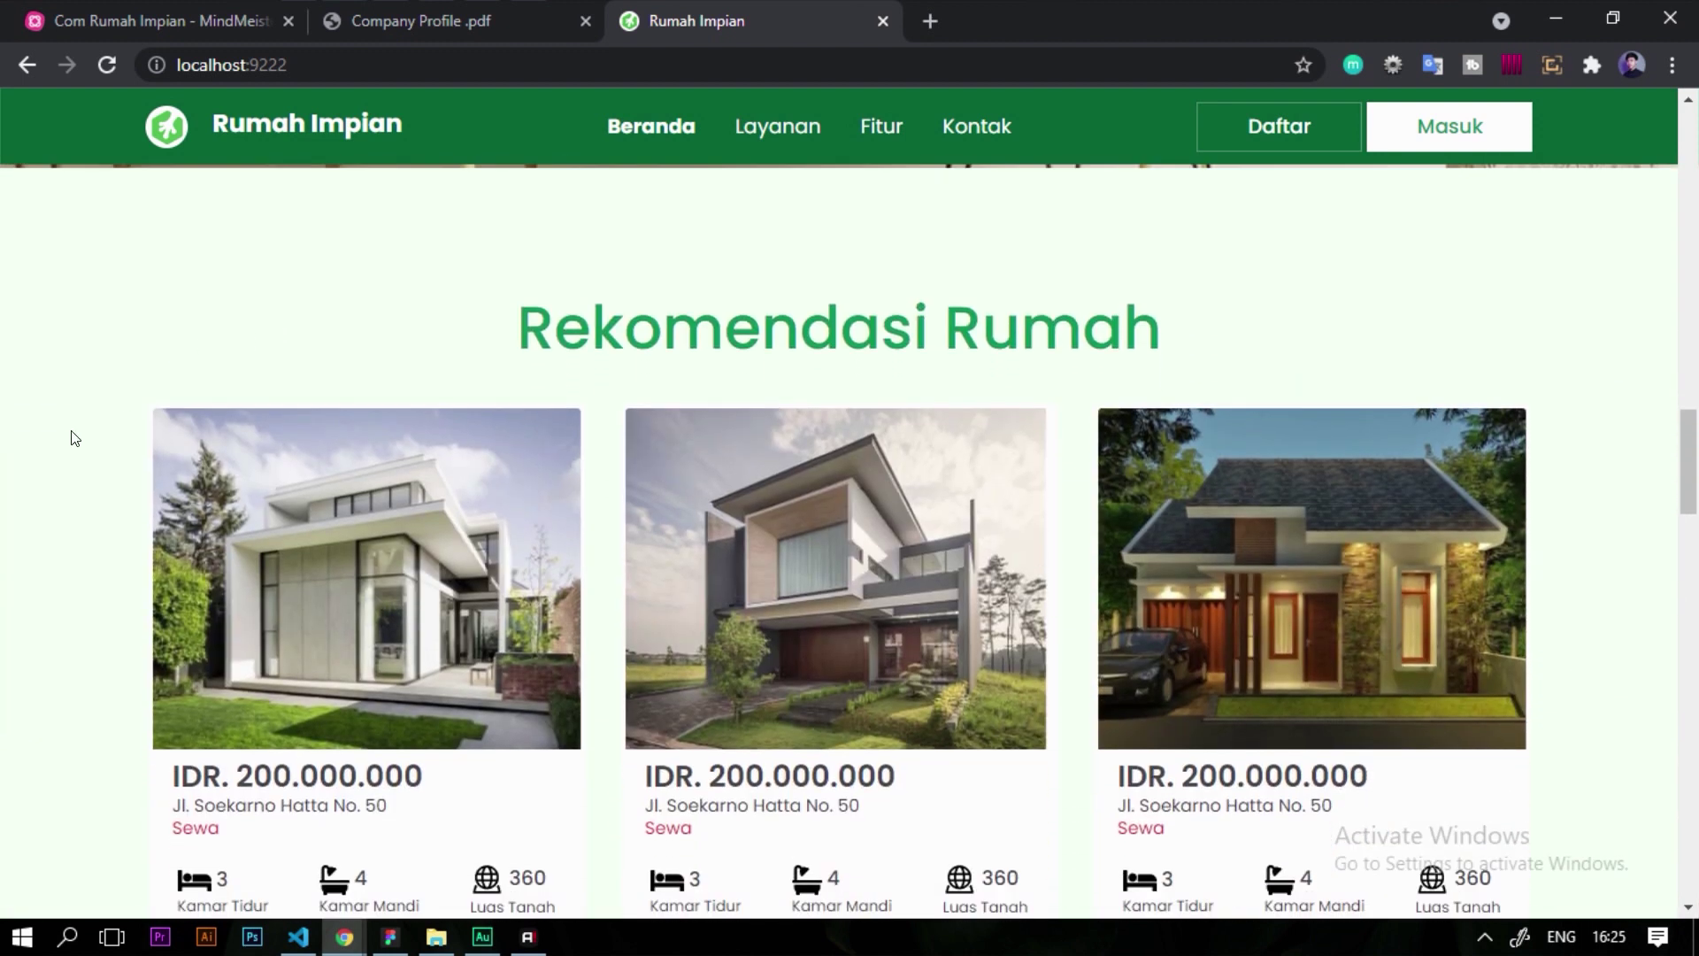
pyautogui.scroll(3, 35, 434)
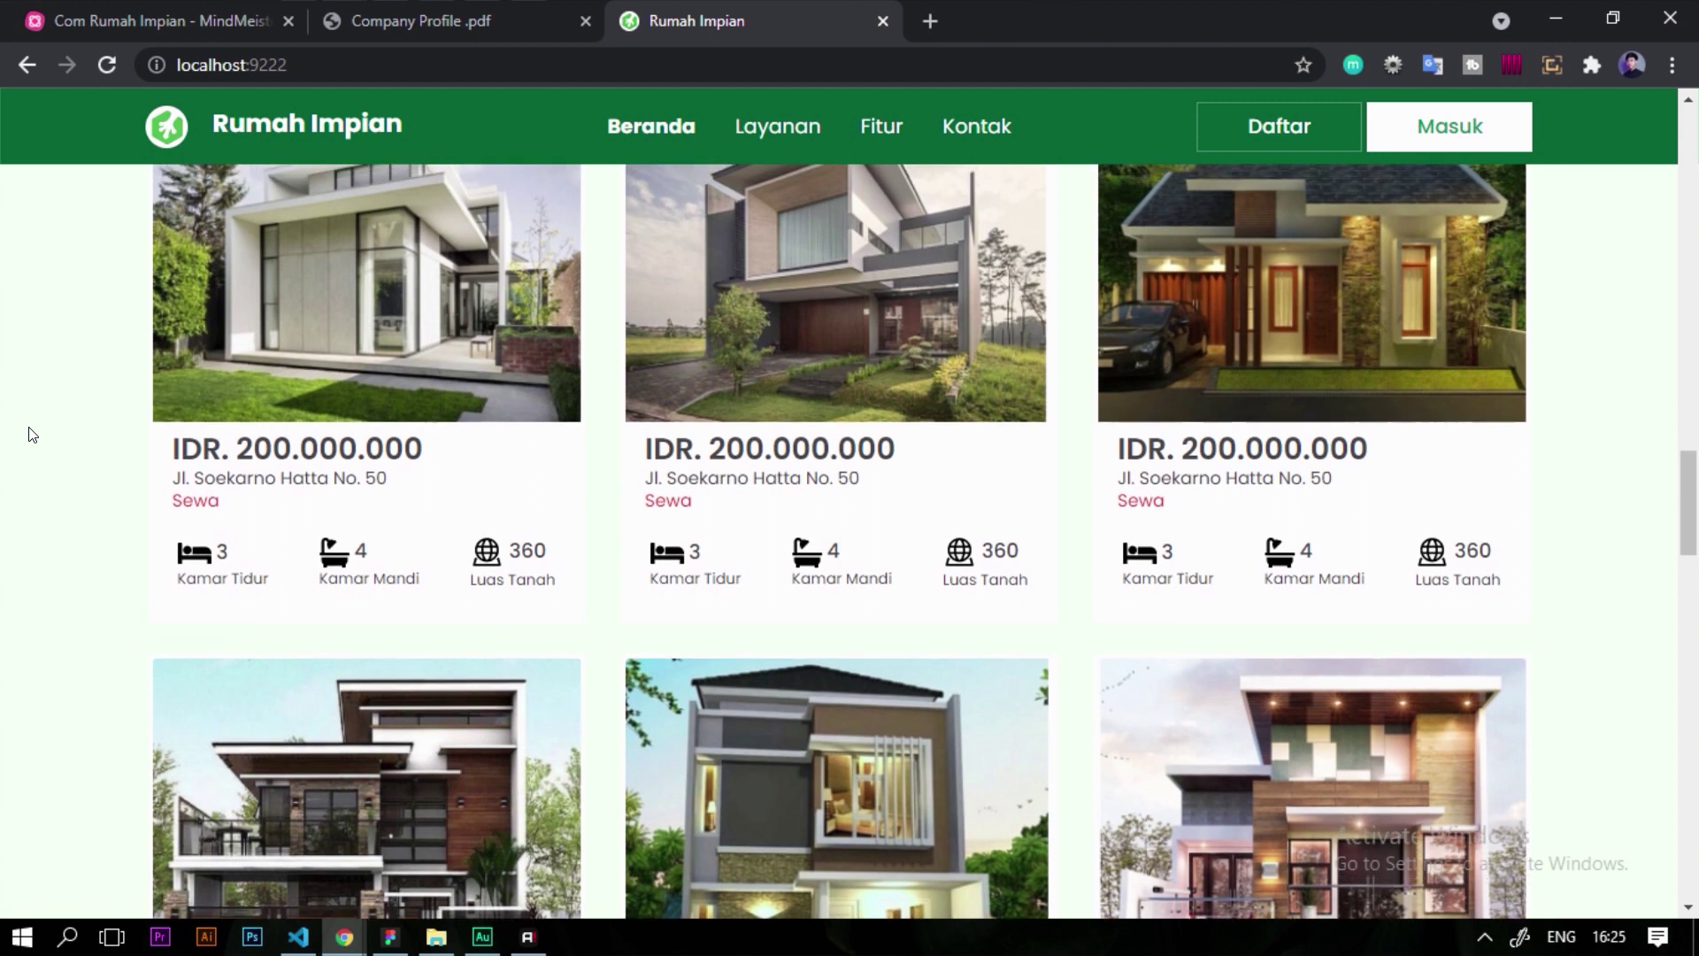
pyautogui.scroll(-3, 271, 428)
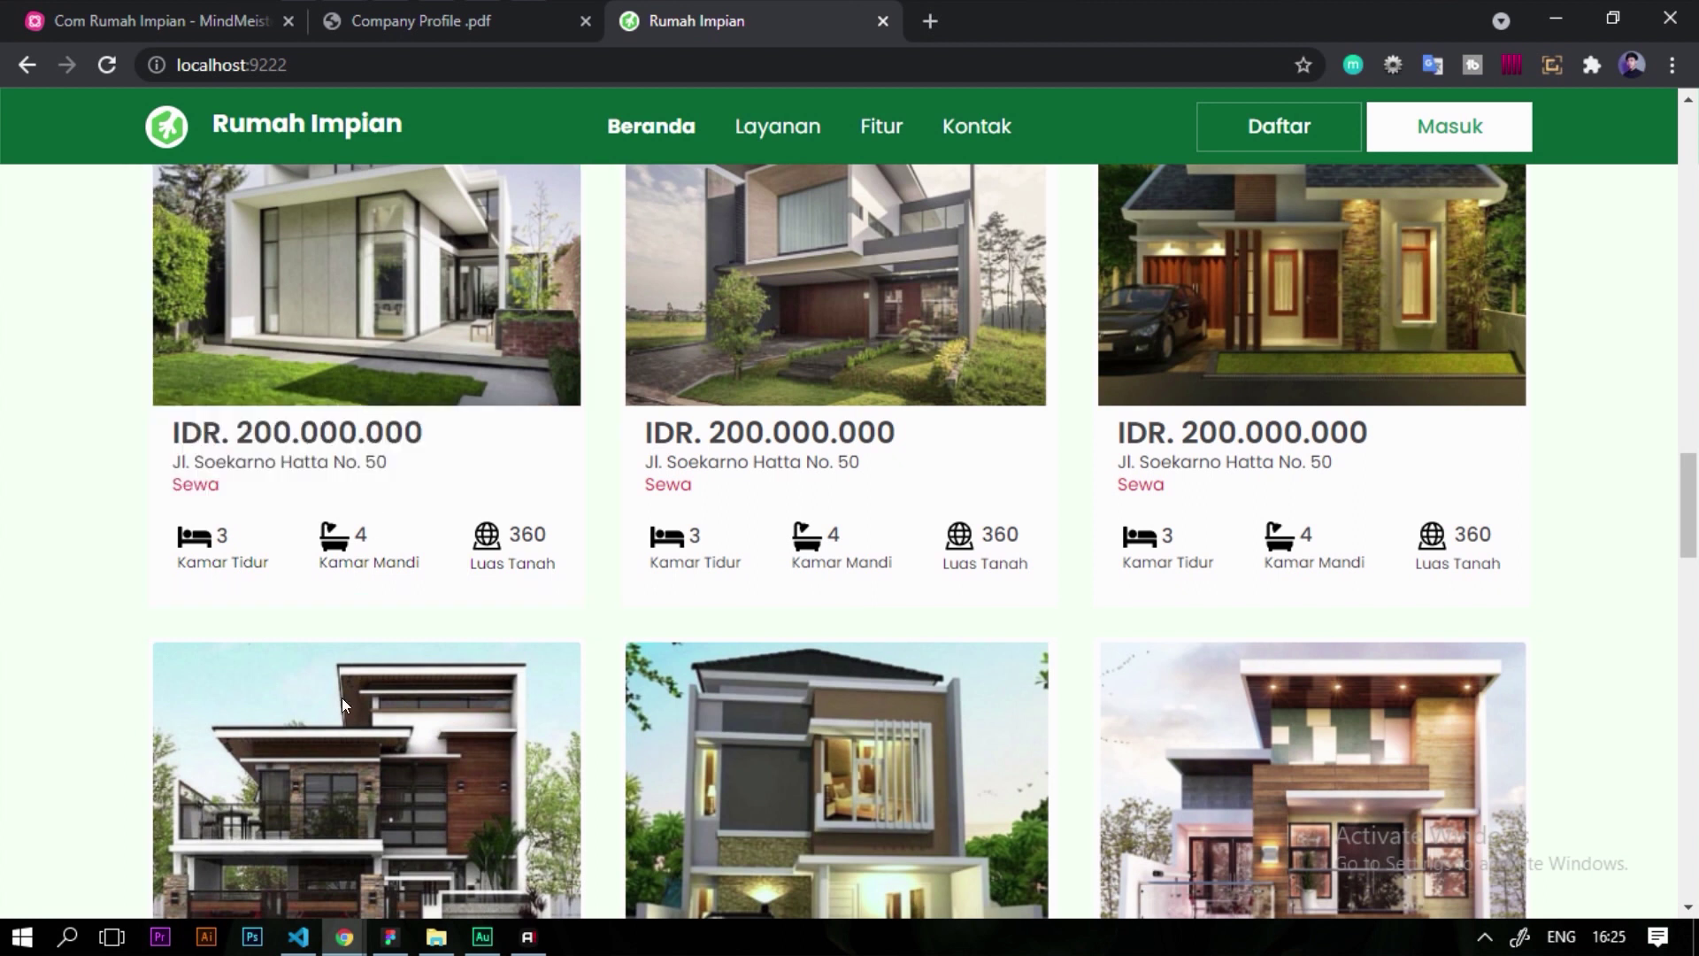
pyautogui.click(390, 936)
pyautogui.scroll(-3, 727, 456)
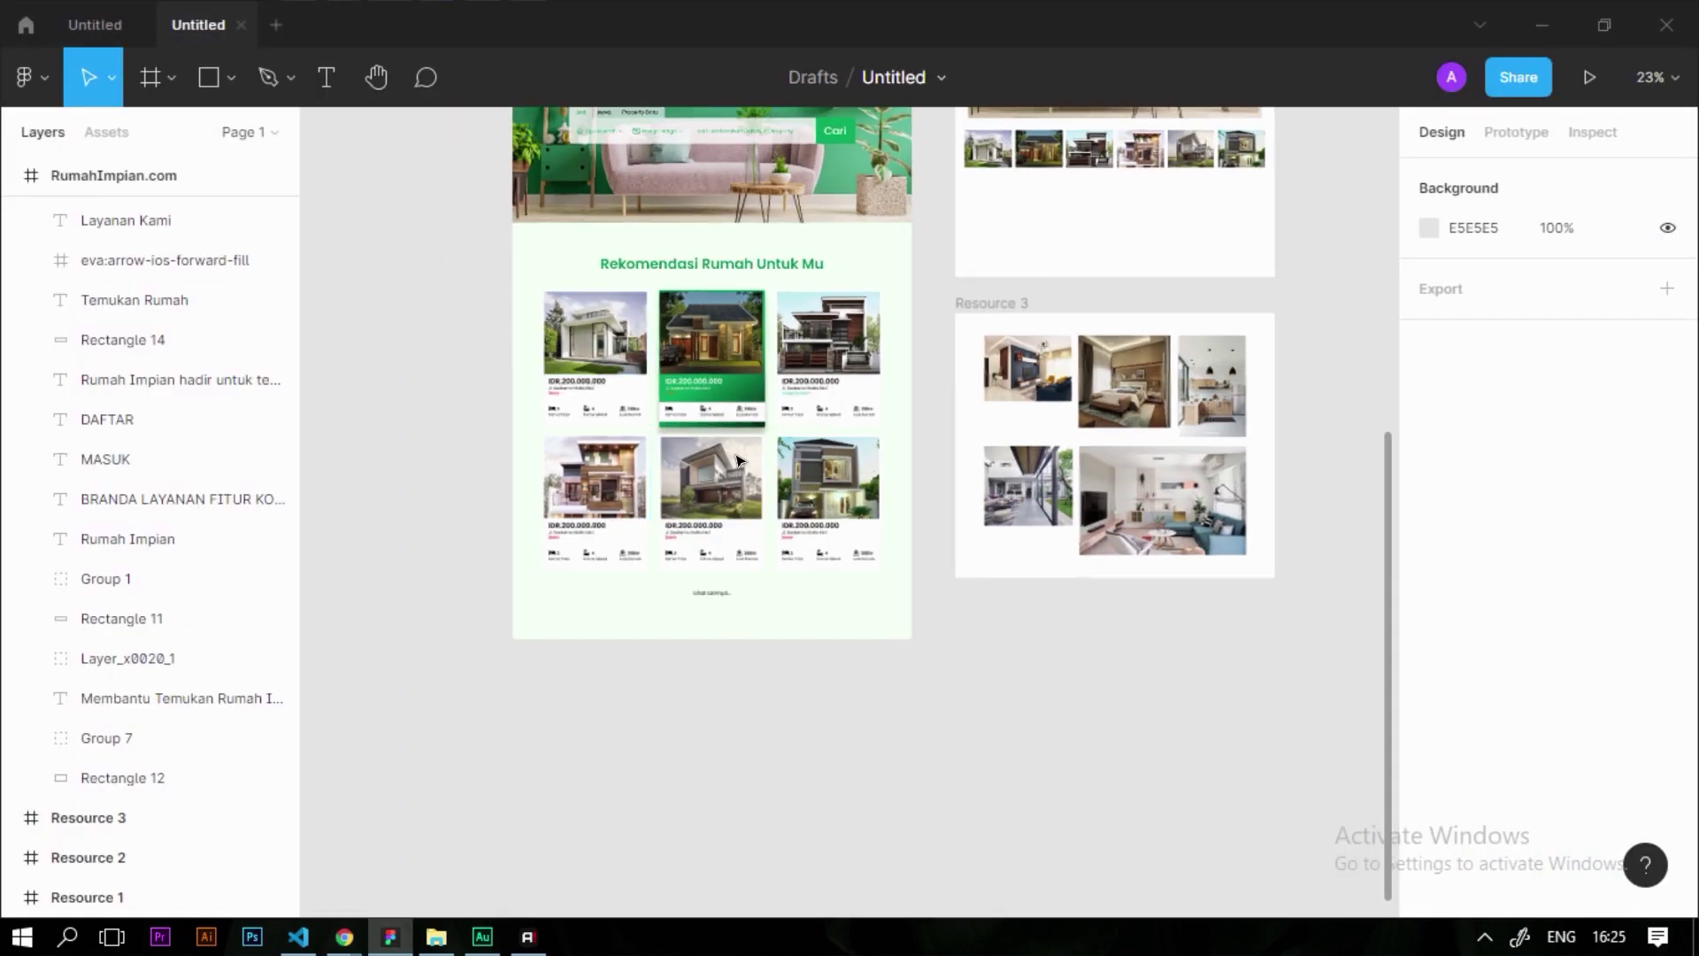
pyautogui.scroll(3, 728, 455)
pyautogui.scroll(-3, 1032, 318)
pyautogui.scroll(5, 1040, 312)
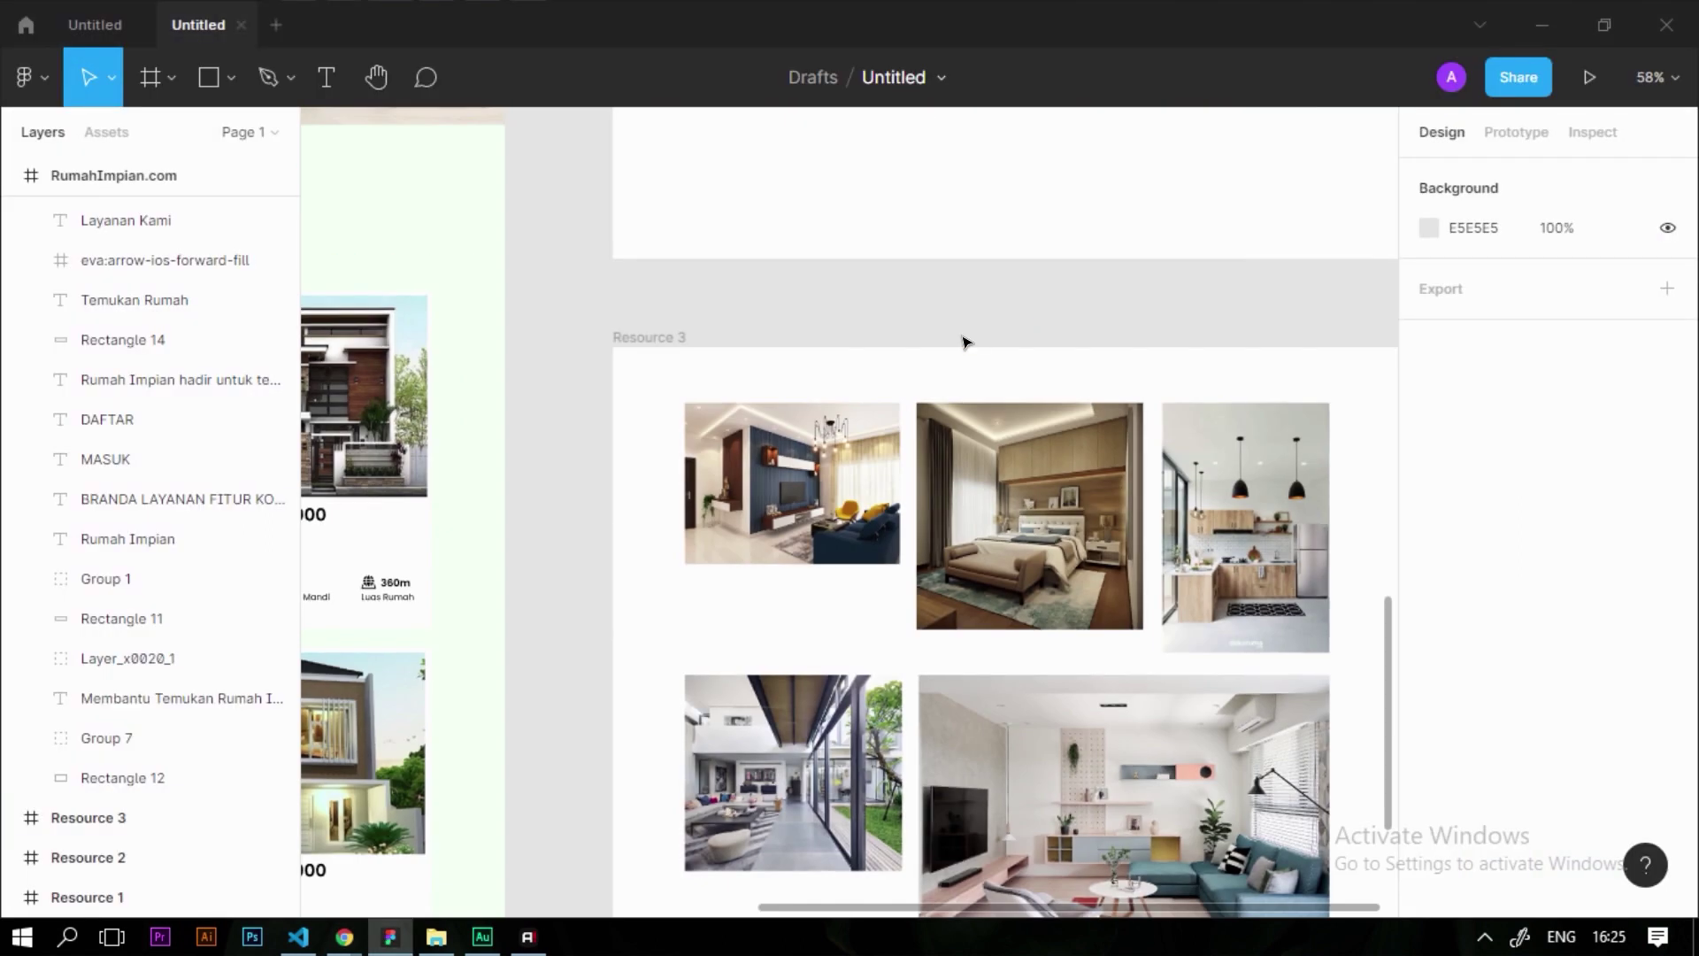
pyautogui.scroll(-4, 766, 364)
pyautogui.scroll(3, 898, 492)
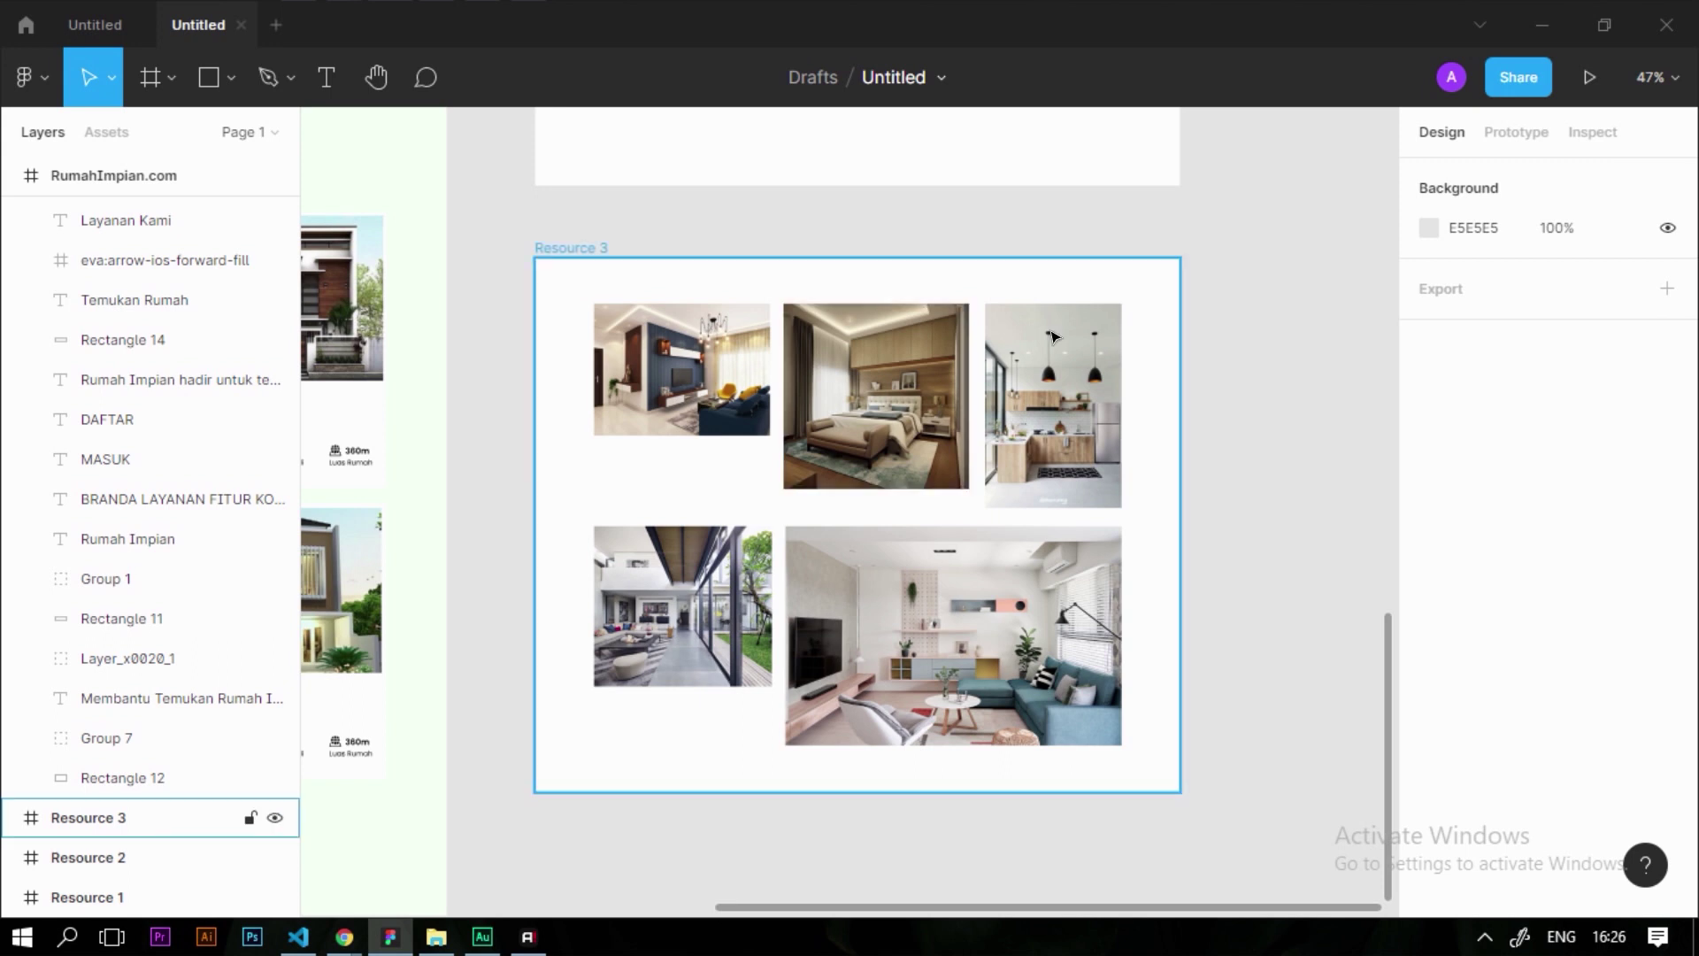
pyautogui.scroll(-5, 1047, 363)
pyautogui.scroll(2, 734, 611)
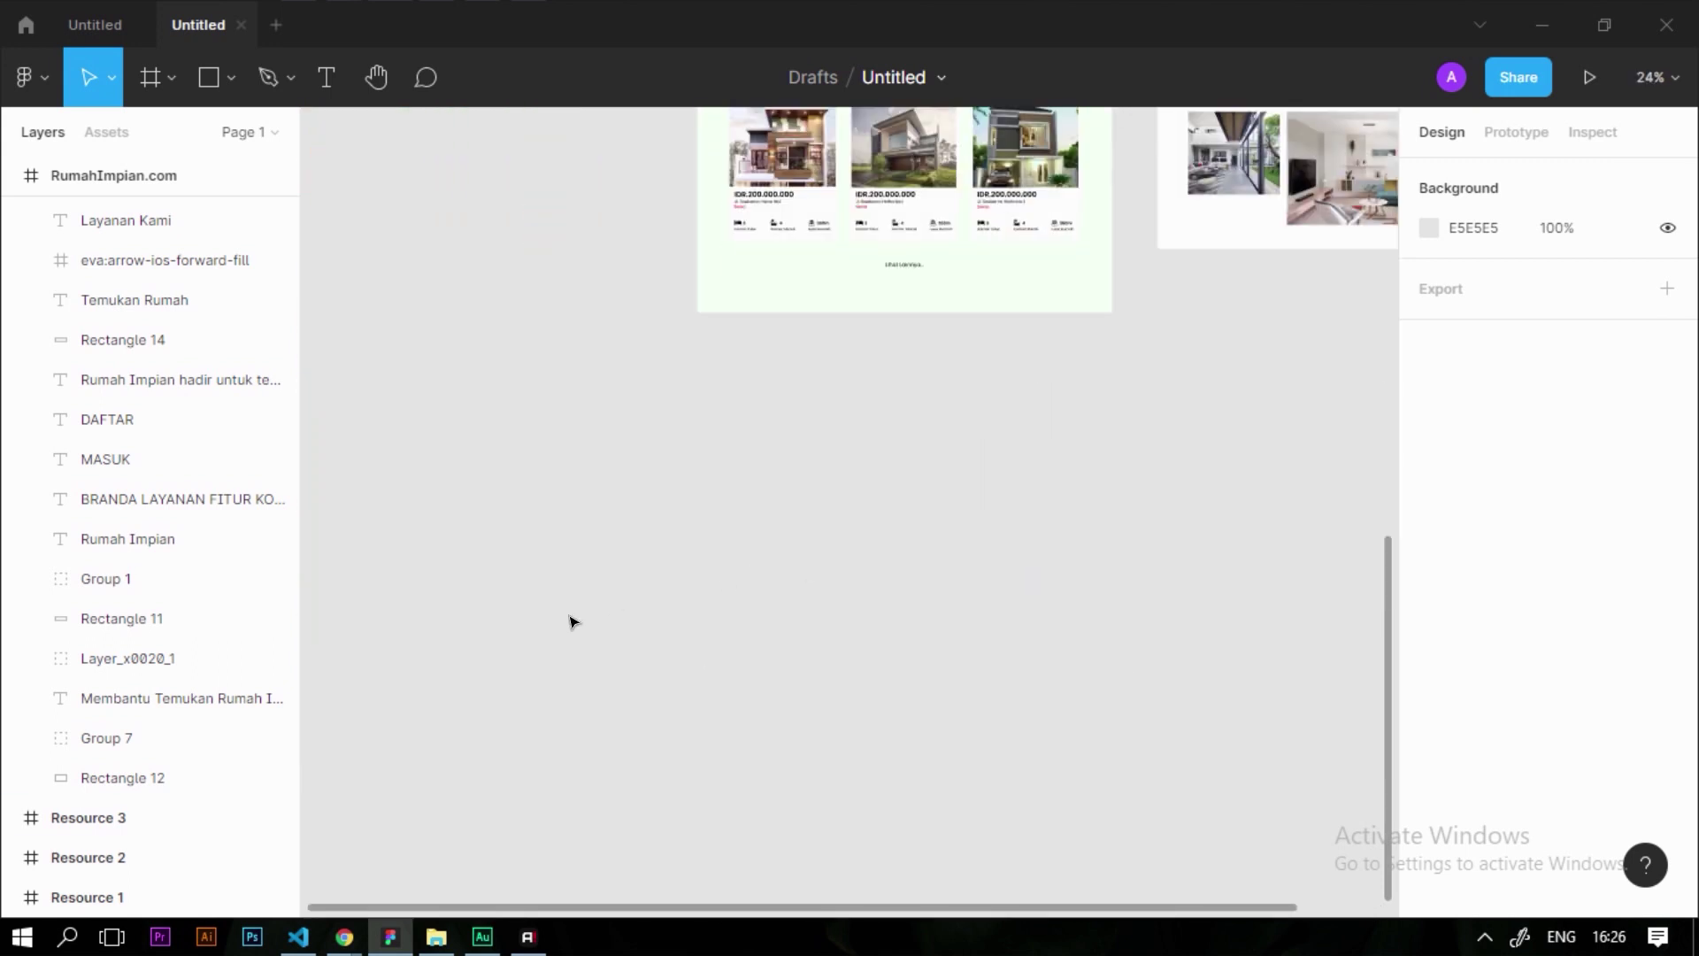
pyautogui.scroll(-1, 645, 619)
pyautogui.scroll(1, 781, 680)
pyautogui.scroll(3, 832, 456)
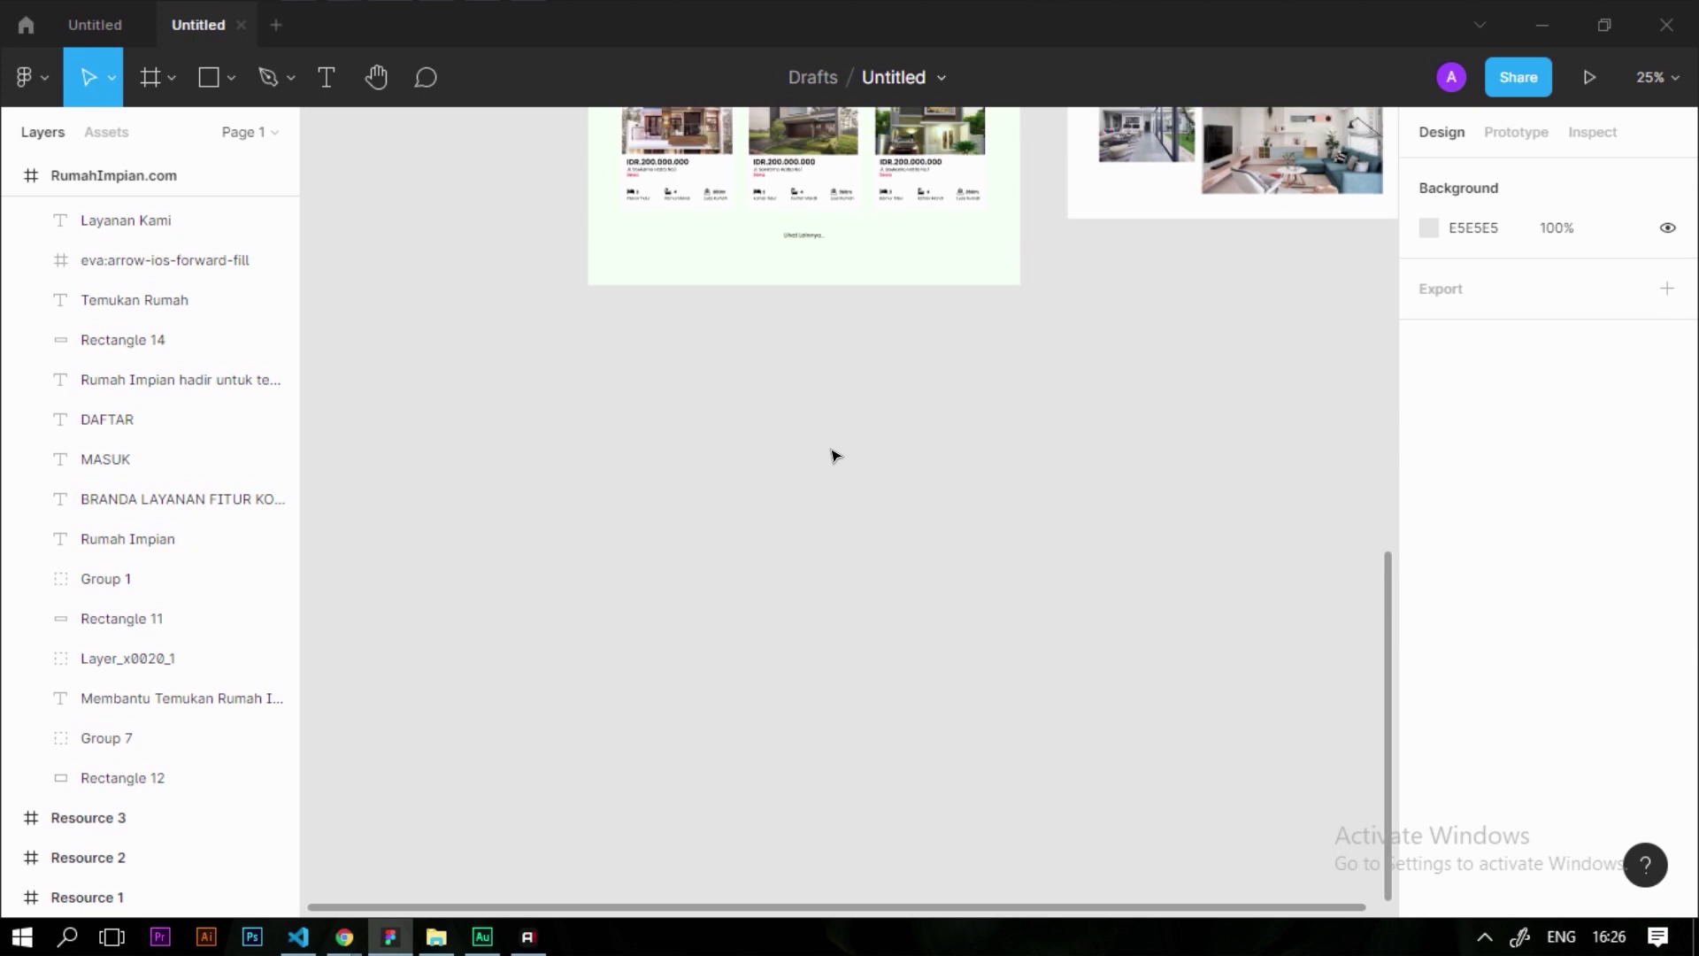
pyautogui.scroll(2, 941, 611)
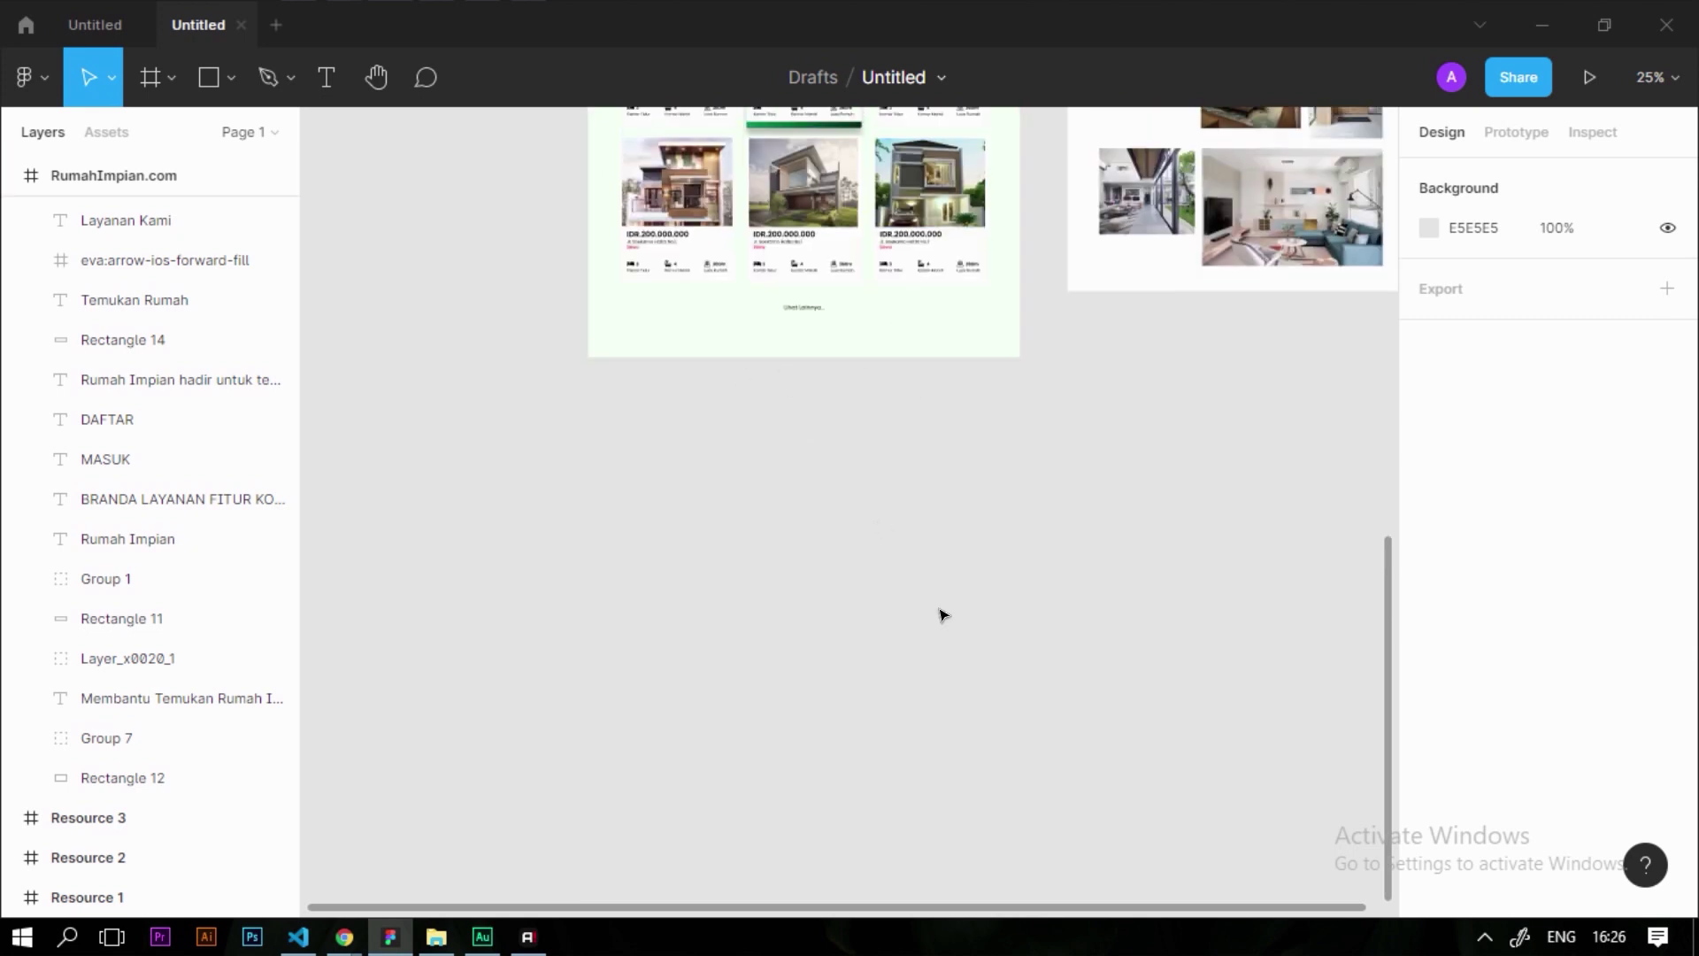
# Stretch the RumahImpian.com page frame down to about 5325 height
pyautogui.click(963, 345)
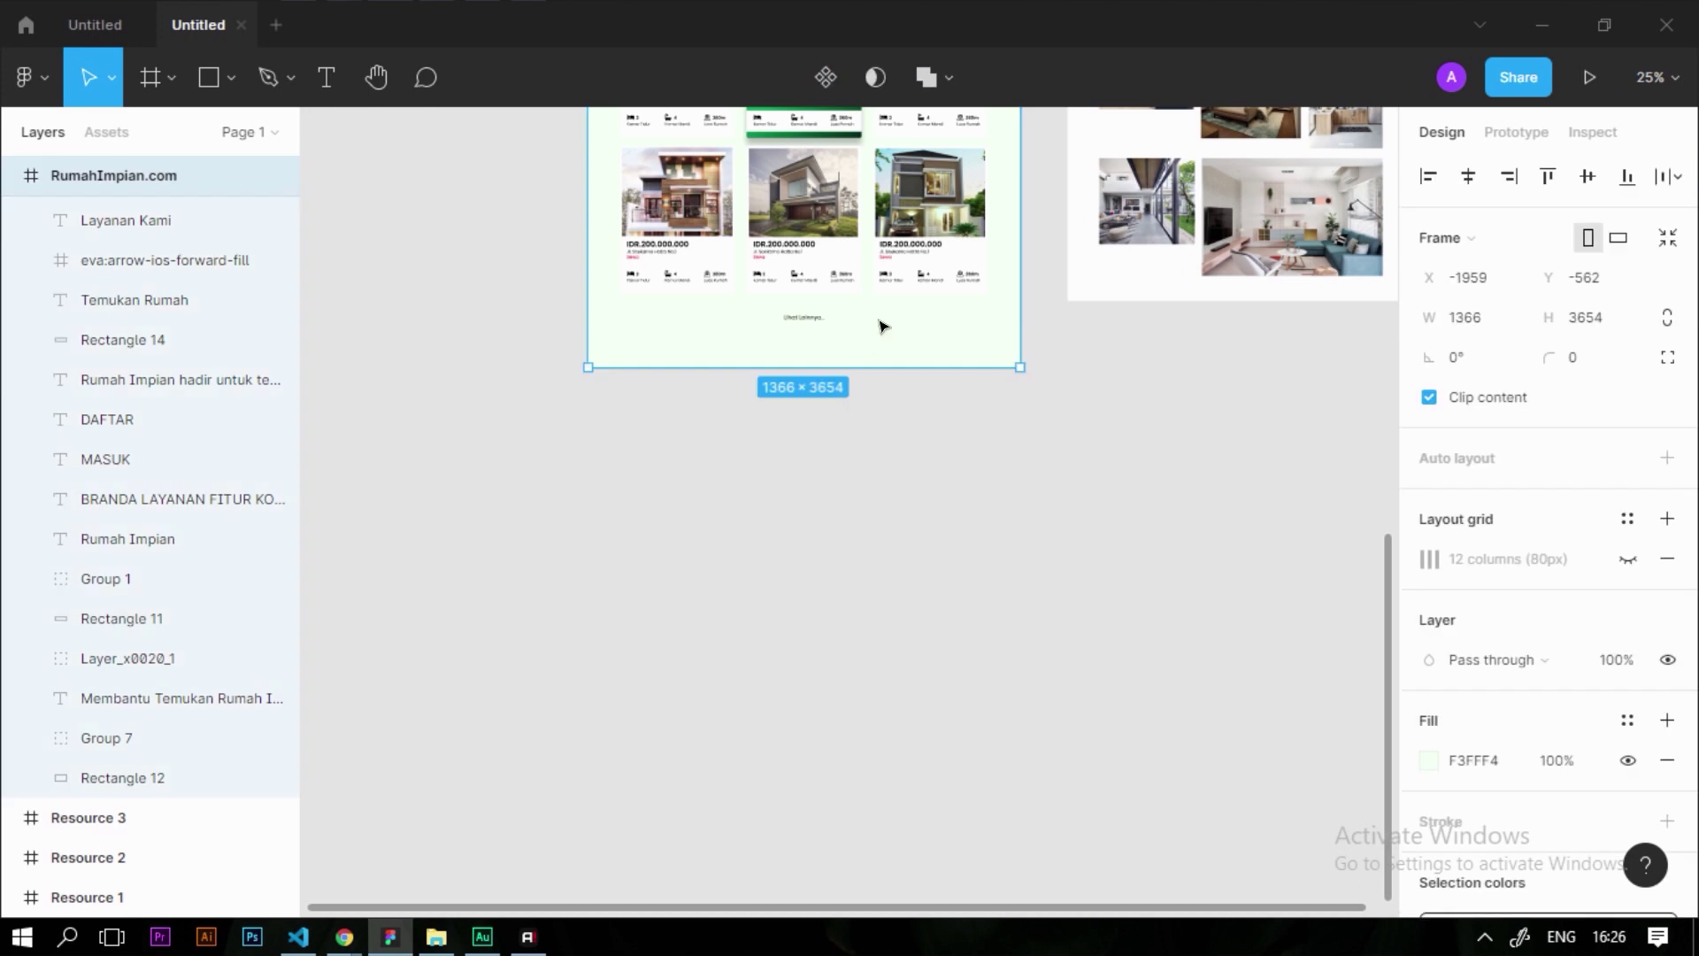
pyautogui.scroll(-1, 848, 361)
pyautogui.moveTo(874, 357); pyautogui.dragTo(874, 357)
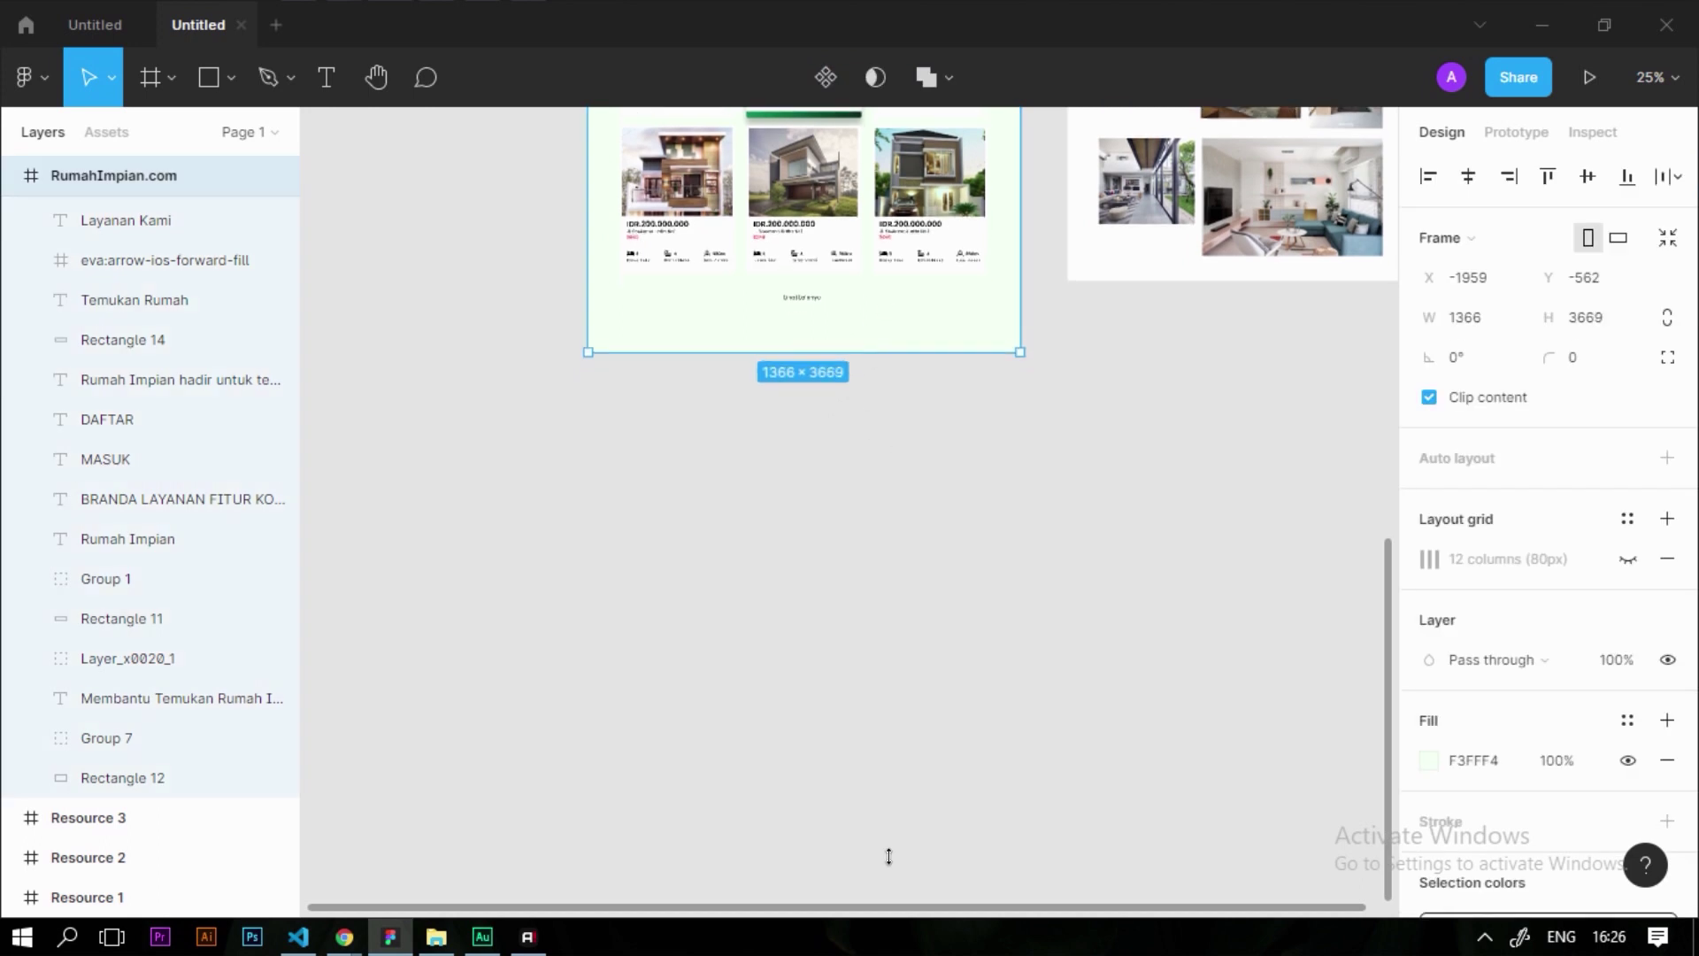
pyautogui.moveTo(885, 870); pyautogui.dragTo(885, 872)
pyautogui.moveTo(995, 788); pyautogui.dragTo(995, 876)
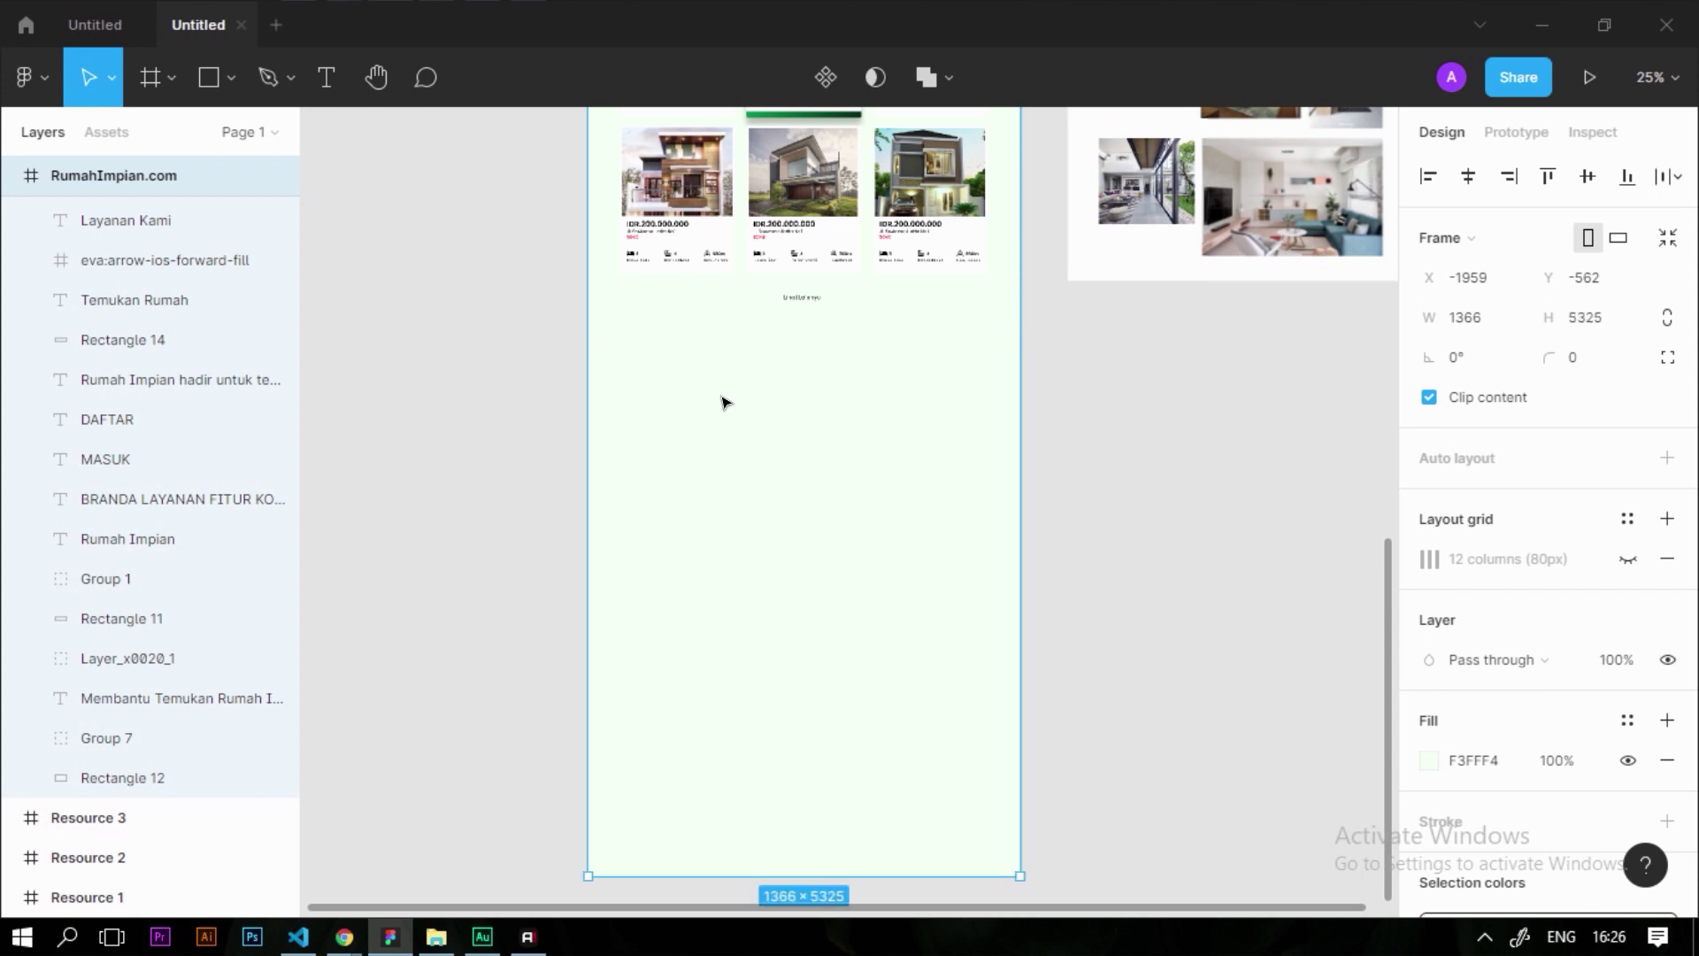
pyautogui.click(889, 455)
# Duplicate the Rekomendasi Rumah Untuk Mu heading and place the copy below 'Lihat Lainnya…'
pyautogui.scroll(2, 889, 455)
pyautogui.scroll(3, 782, 459)
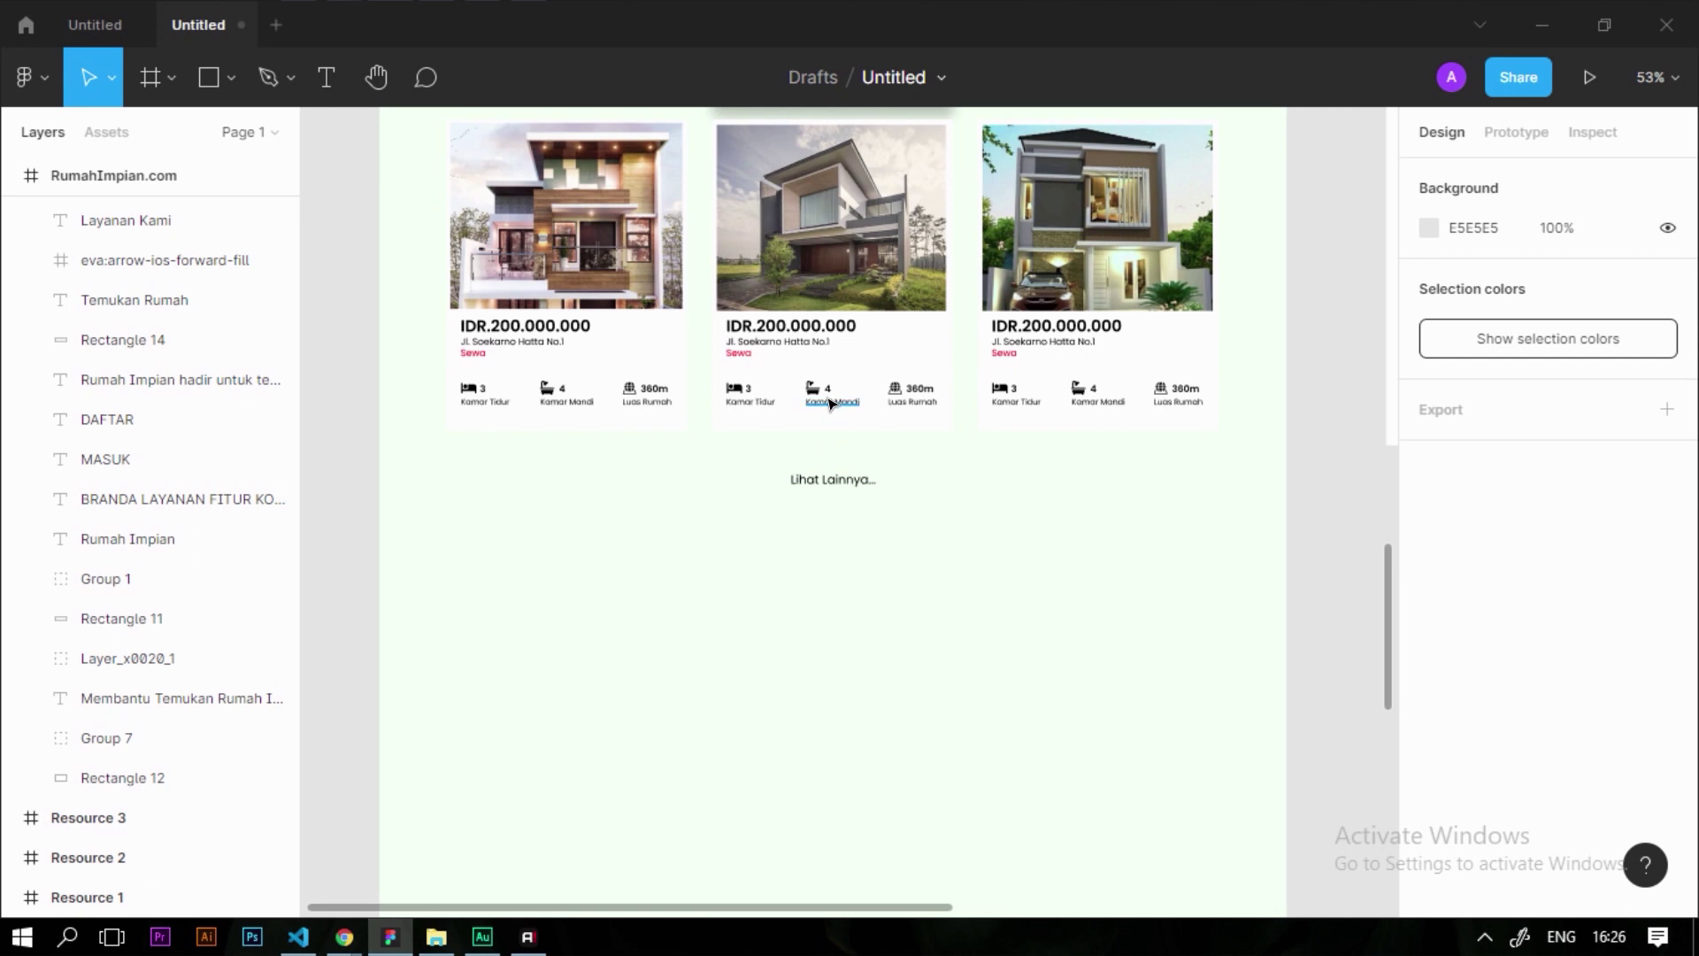
pyautogui.scroll(5, 832, 402)
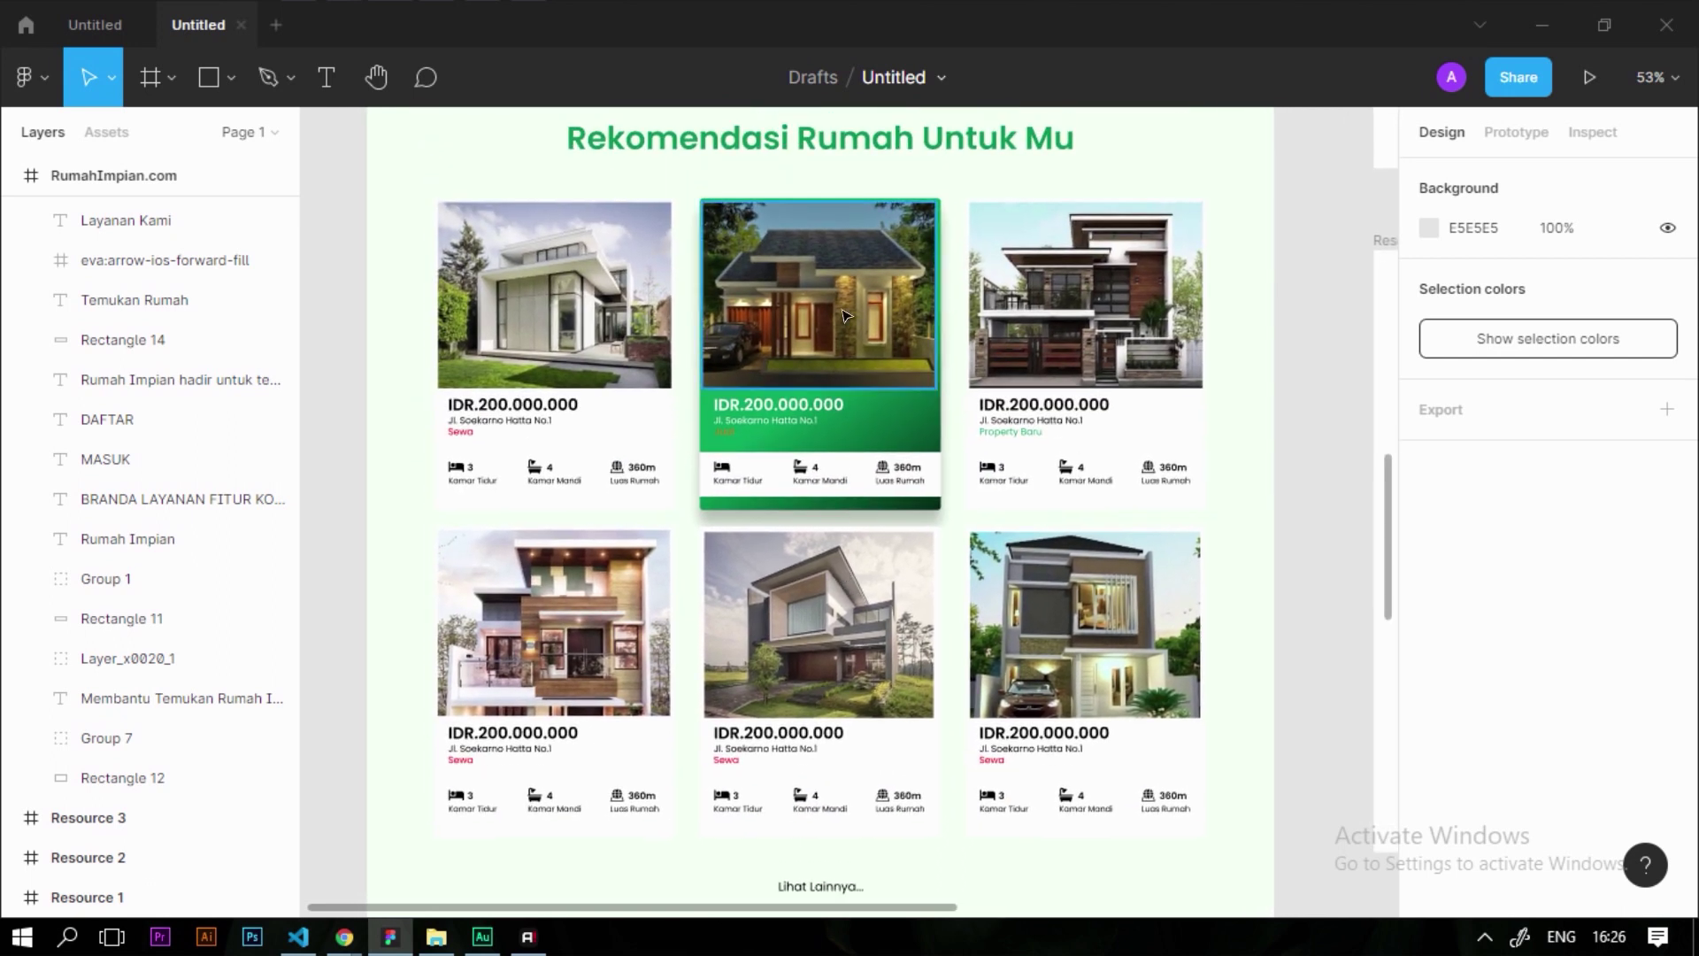
pyautogui.click(882, 150)
pyautogui.moveTo(759, 147); pyautogui.dragTo(624, 885)
pyautogui.scroll(-4, 777, 381)
pyautogui.scroll(-1, 778, 381)
pyautogui.scroll(3, 687, 535)
pyautogui.moveTo(523, 443); pyautogui.dragTo(528, 544)
pyautogui.scroll(-3, 777, 640)
pyautogui.scroll(2, 777, 641)
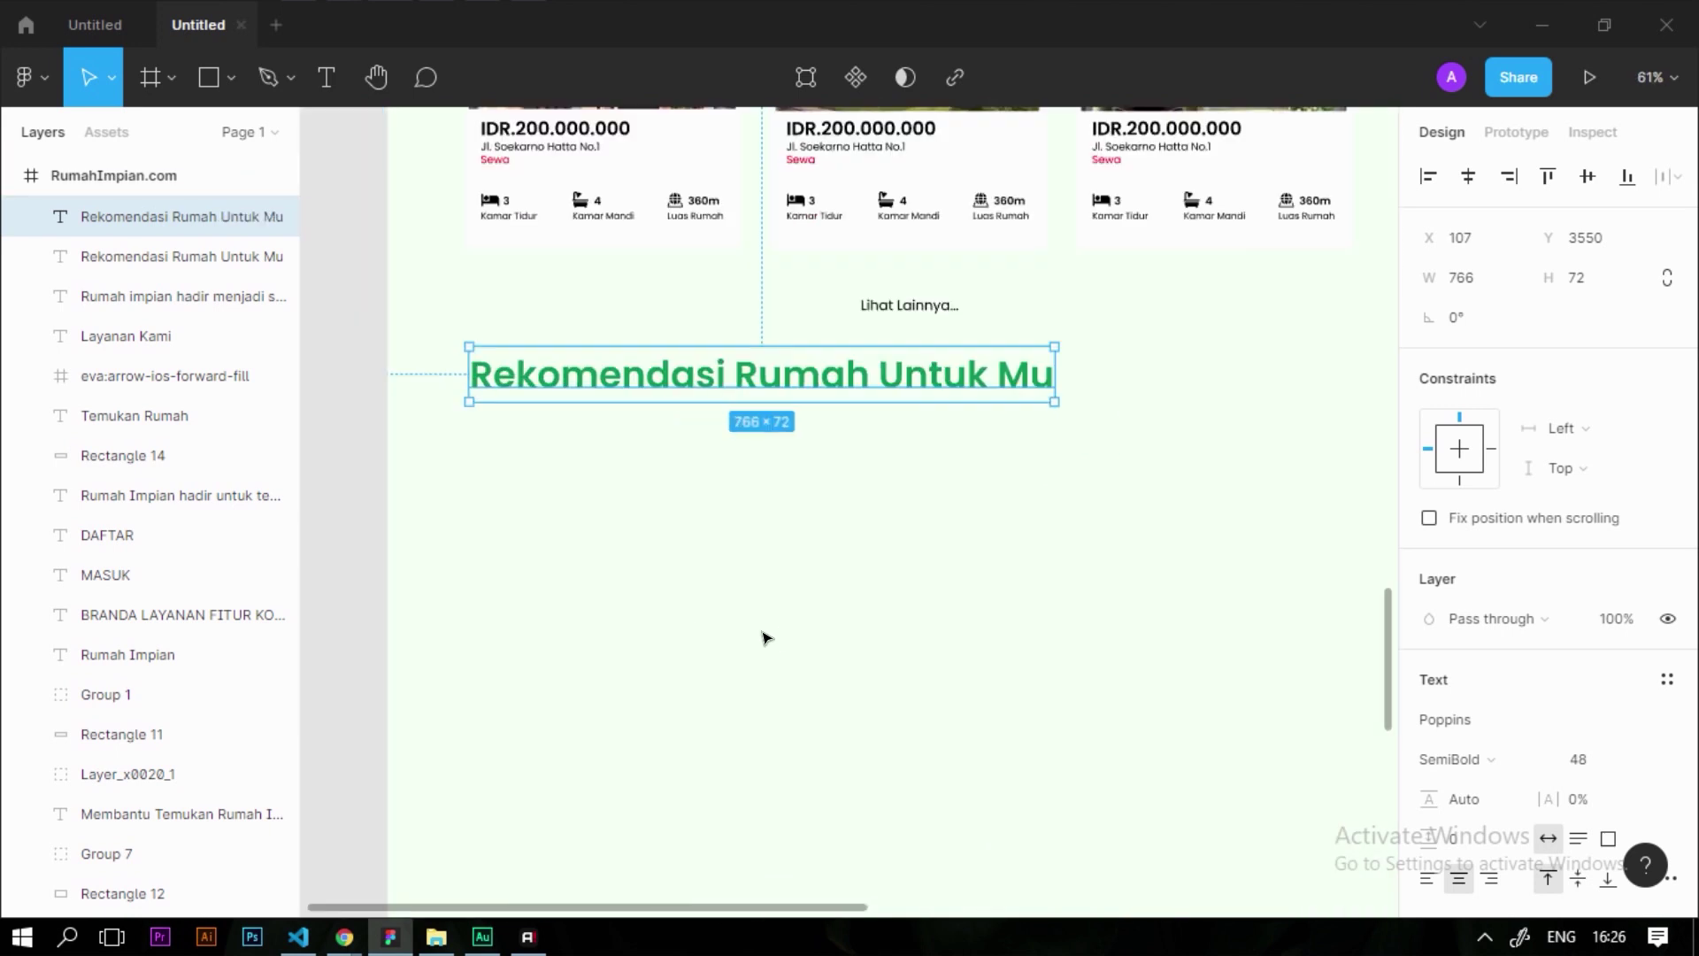
pyautogui.click(766, 636)
pyautogui.click(581, 612)
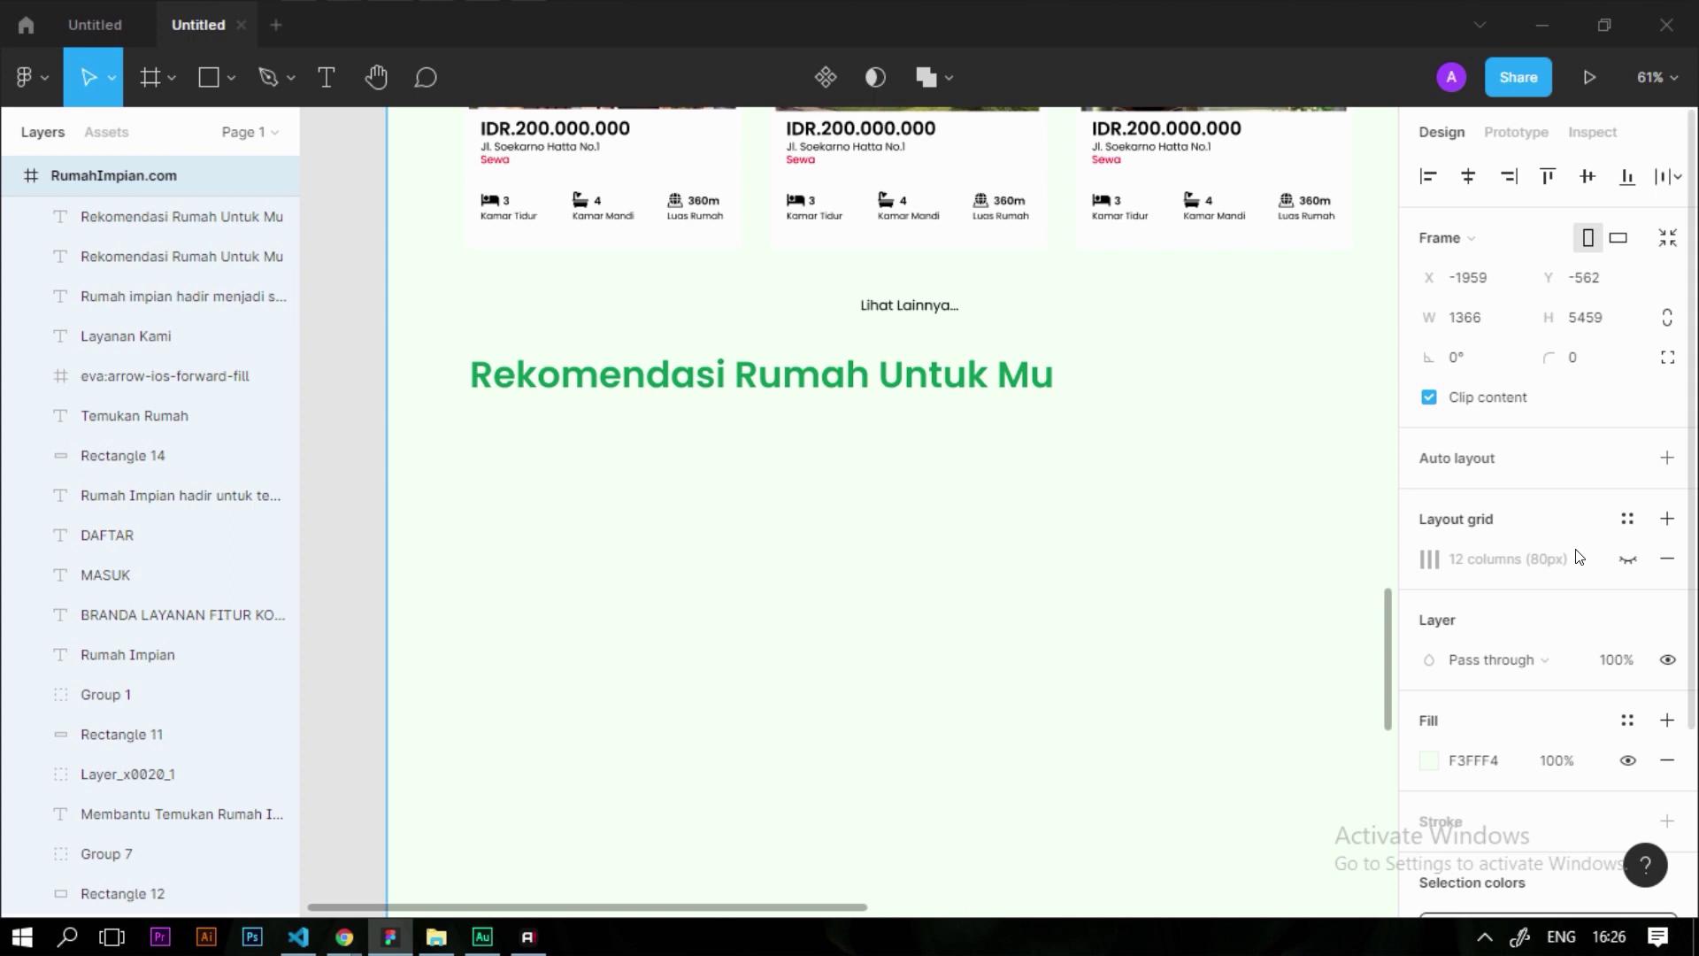
# Show the frame's 12-column layout grid and change the copied heading's text to 'Fitur Rumah'
pyautogui.click(1629, 559)
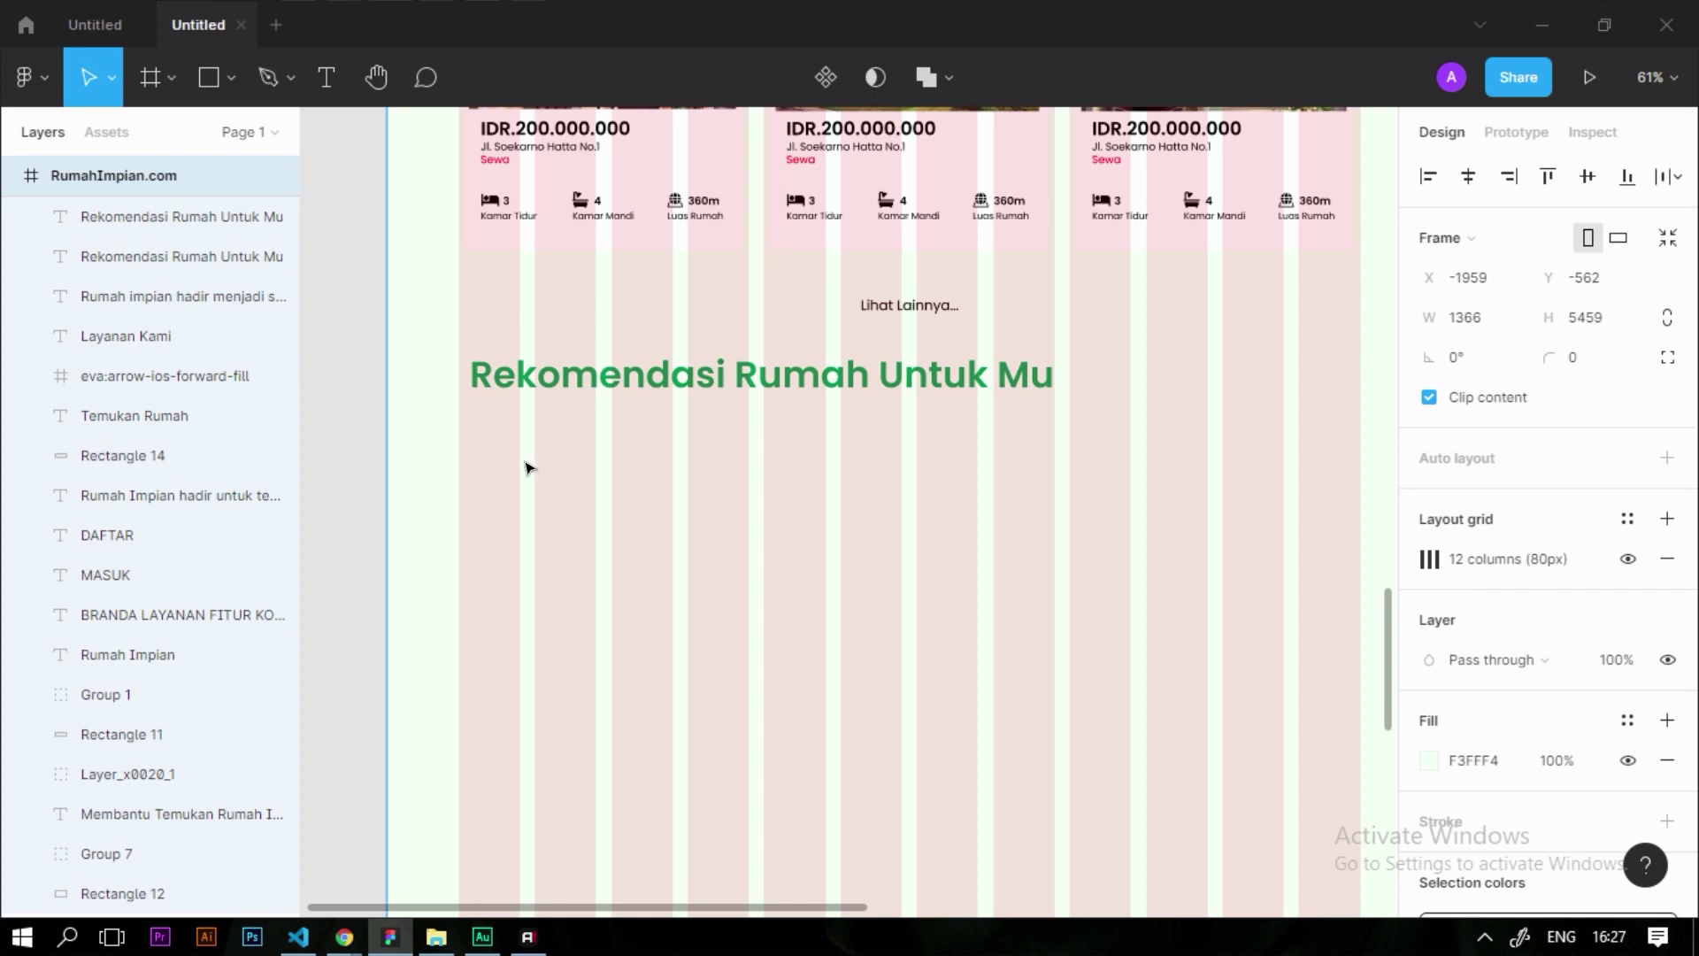
pyautogui.scroll(5, 516, 383)
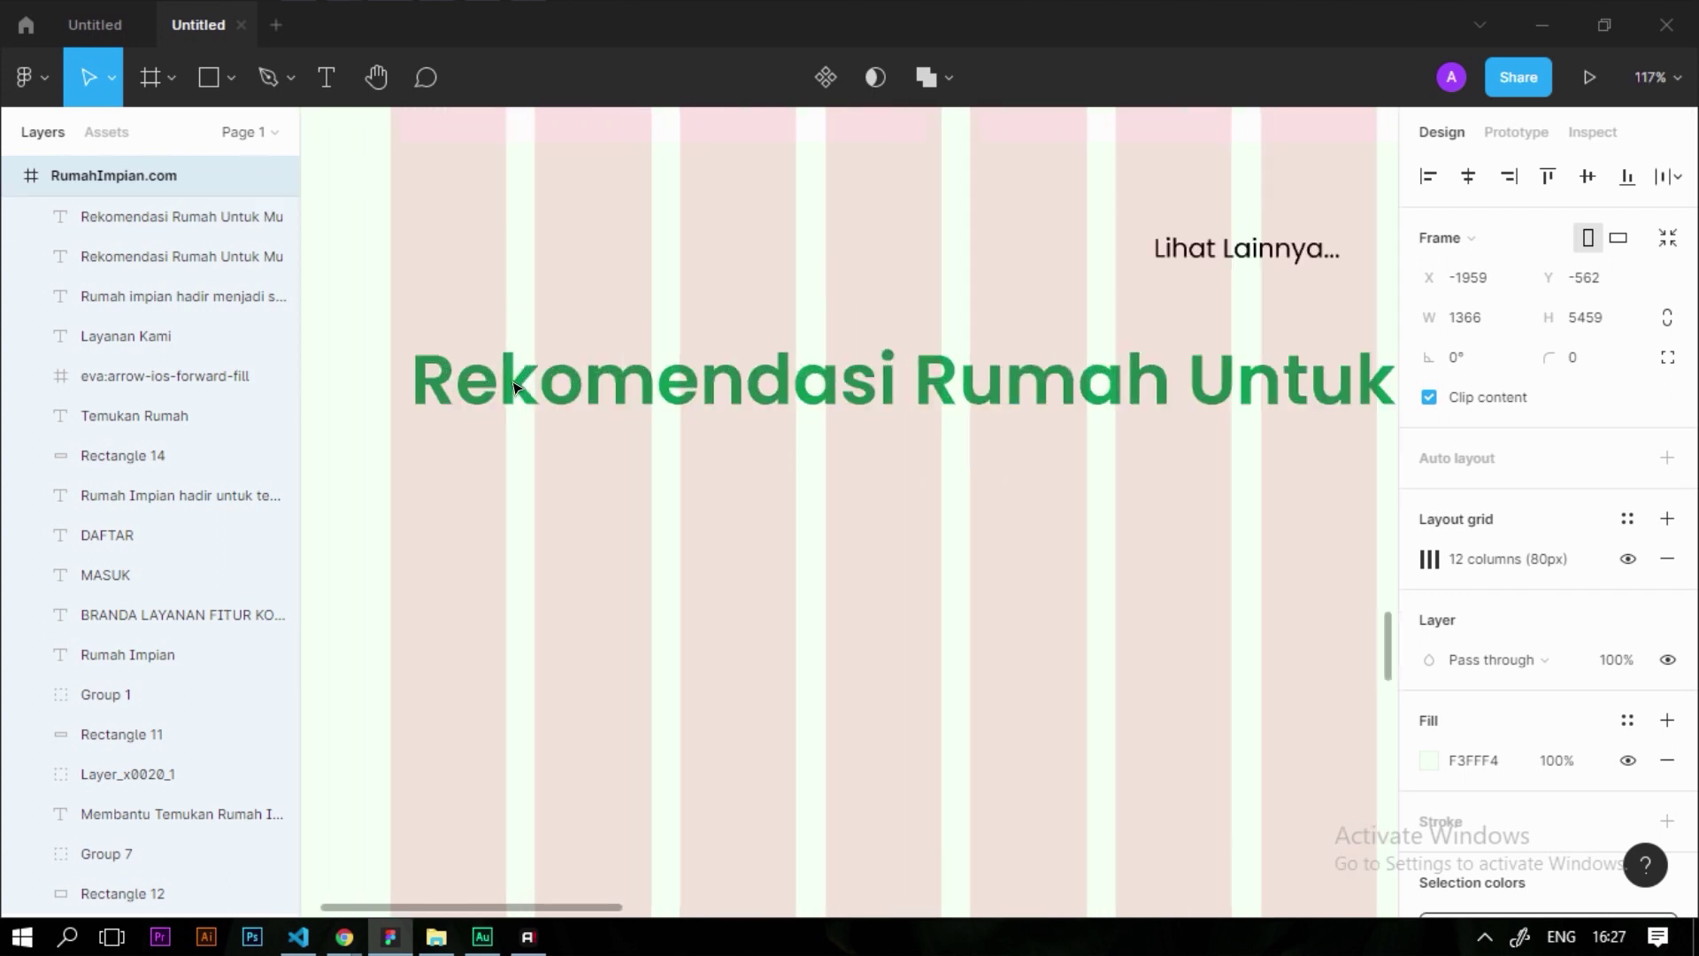
pyautogui.doubleClick(623, 376)
pyautogui.write('F')
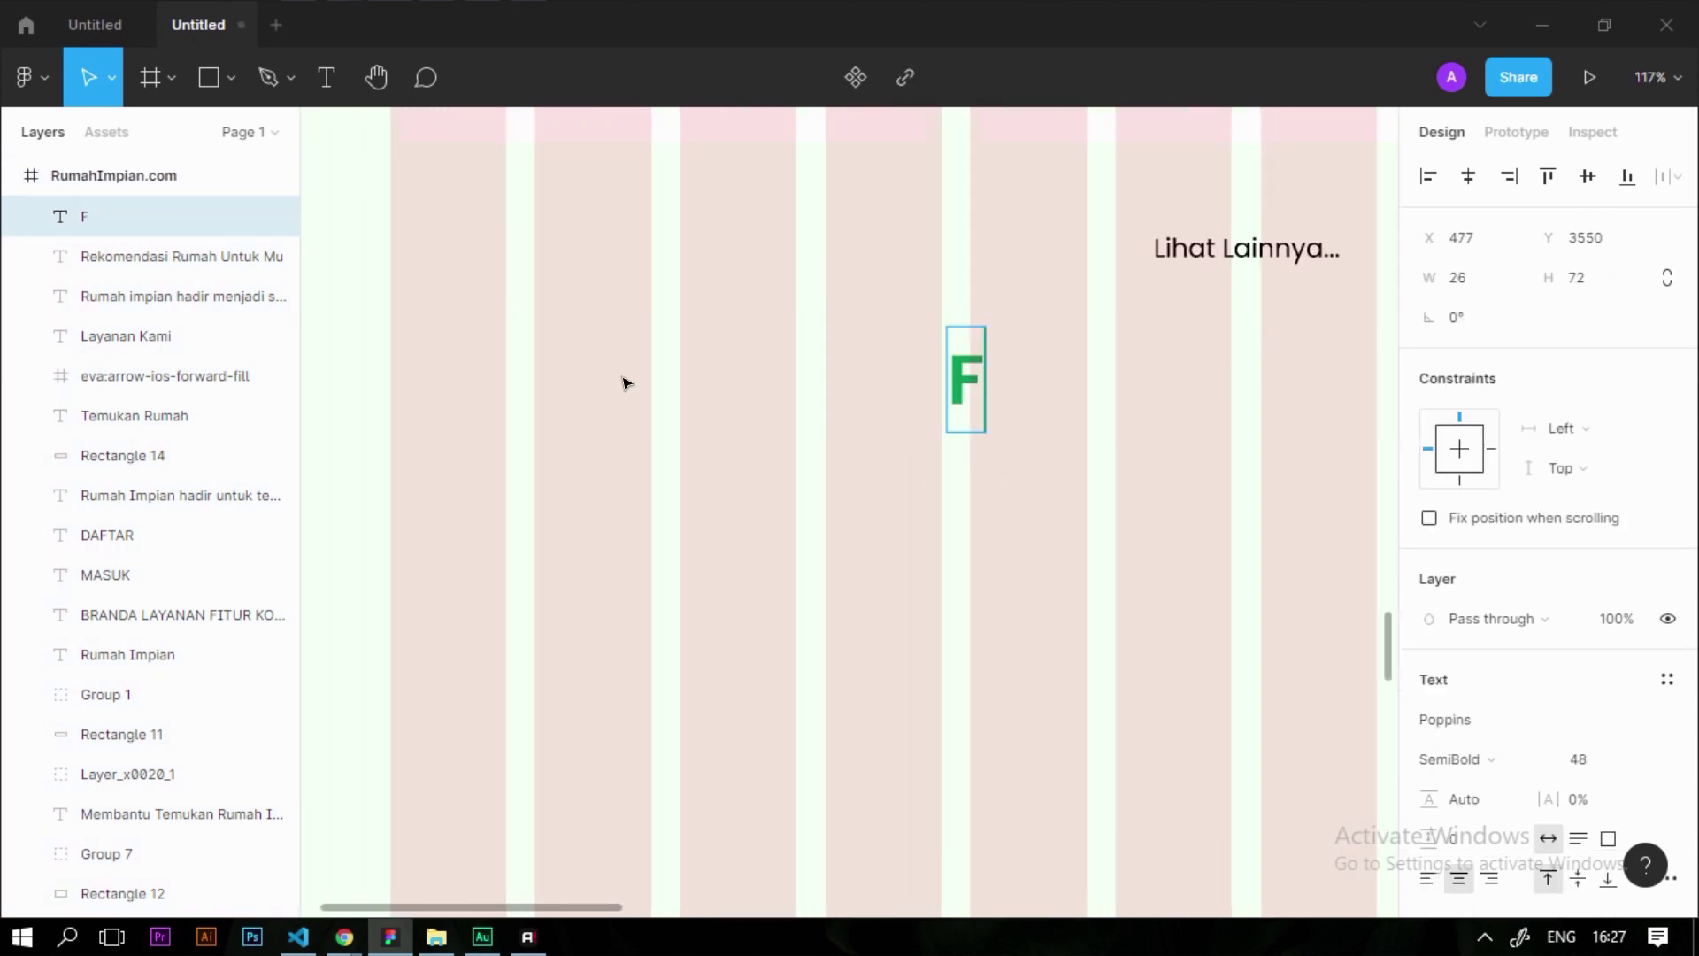
pyautogui.write('itur Rumah')
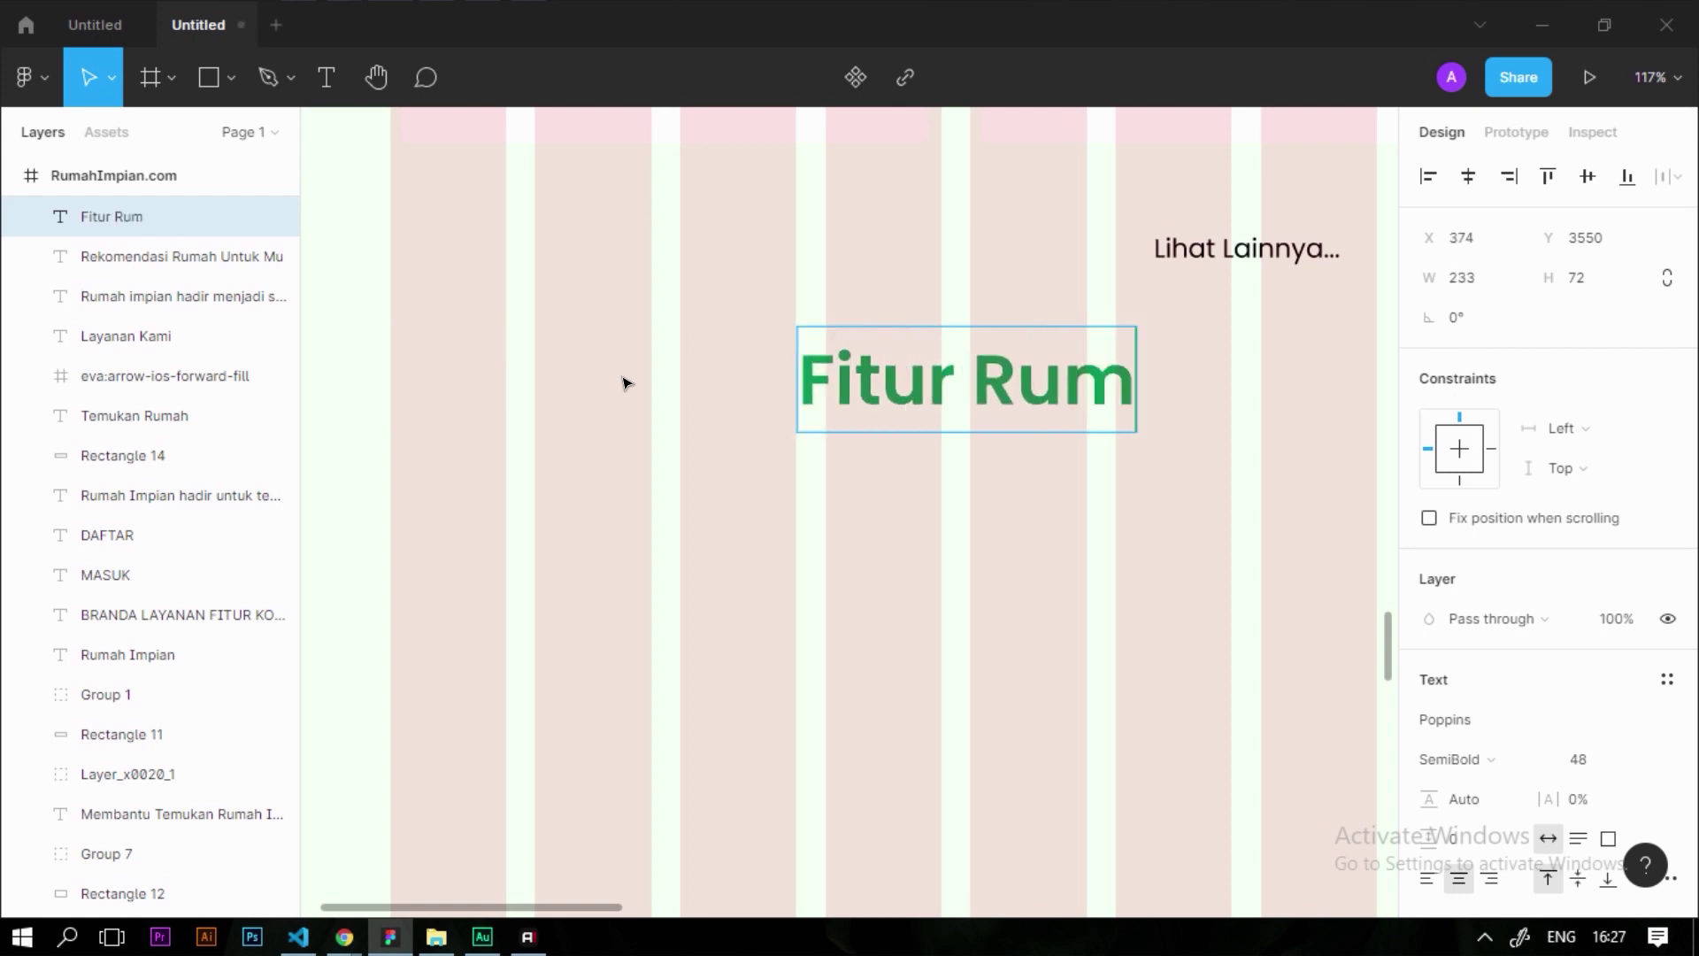
# Move Fitur Rumah to the left grid edge and lower it slightly below Lihat Lainnya
pyautogui.scroll(-3, 699, 486)
pyautogui.moveTo(752, 436); pyautogui.dragTo(551, 427)
pyautogui.click(758, 520)
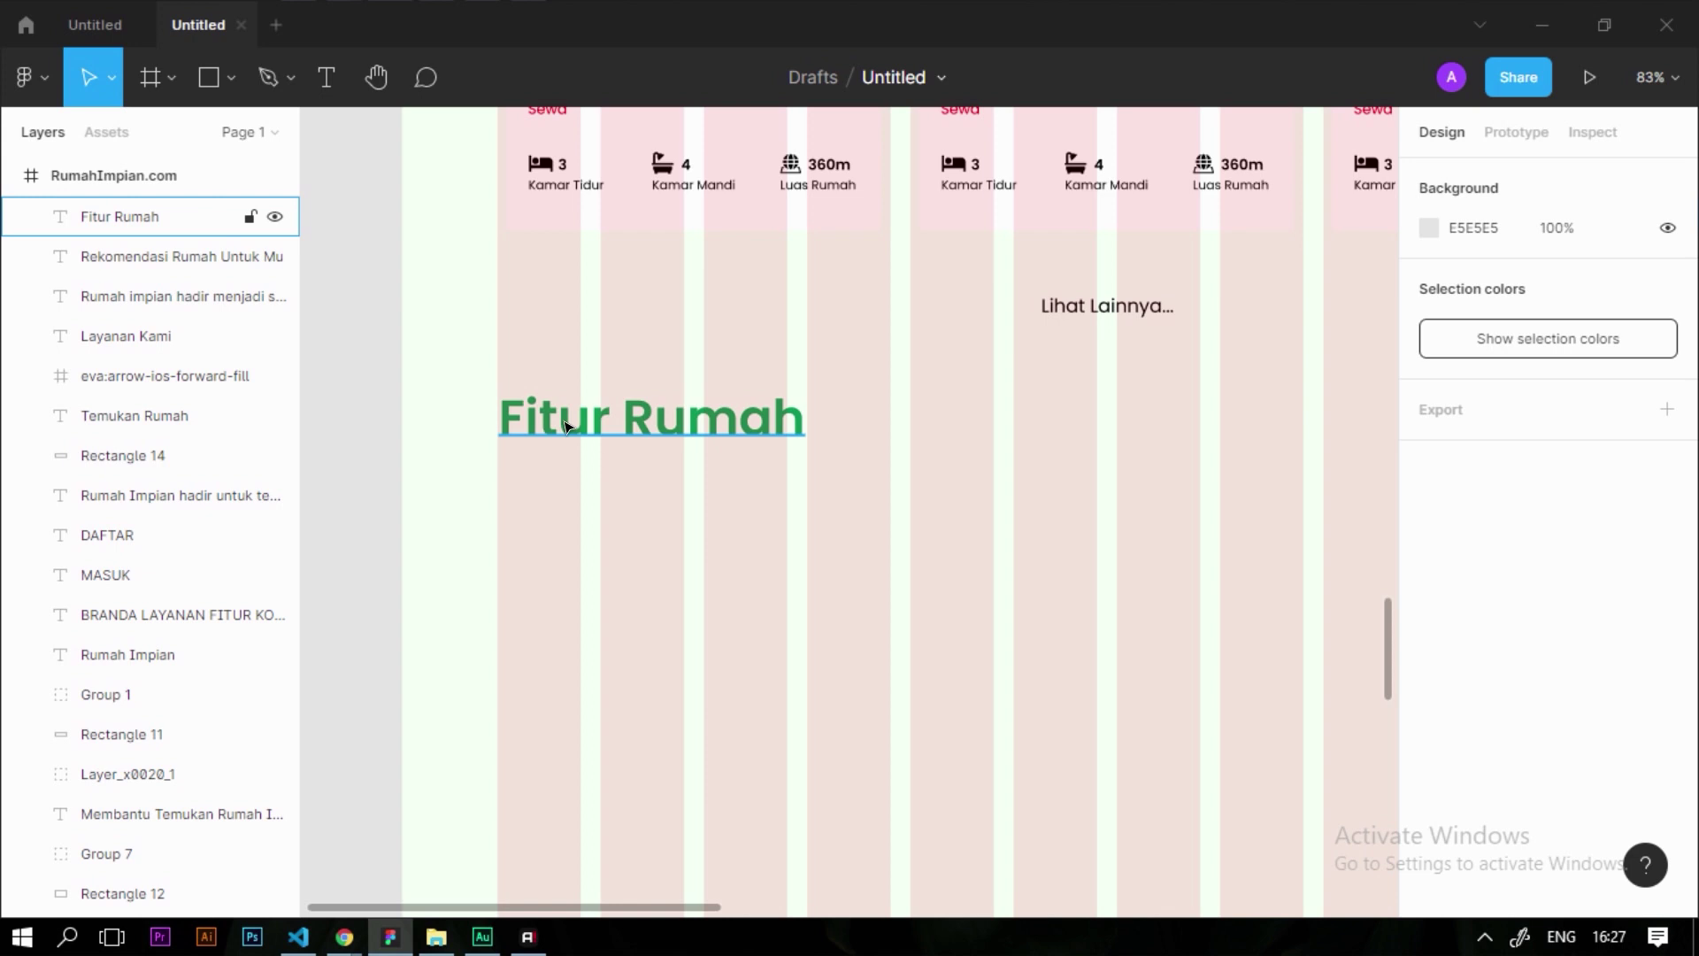
pyautogui.click(561, 416)
pyautogui.scroll(10, 540, 414)
pyautogui.scroll(-10, 534, 412)
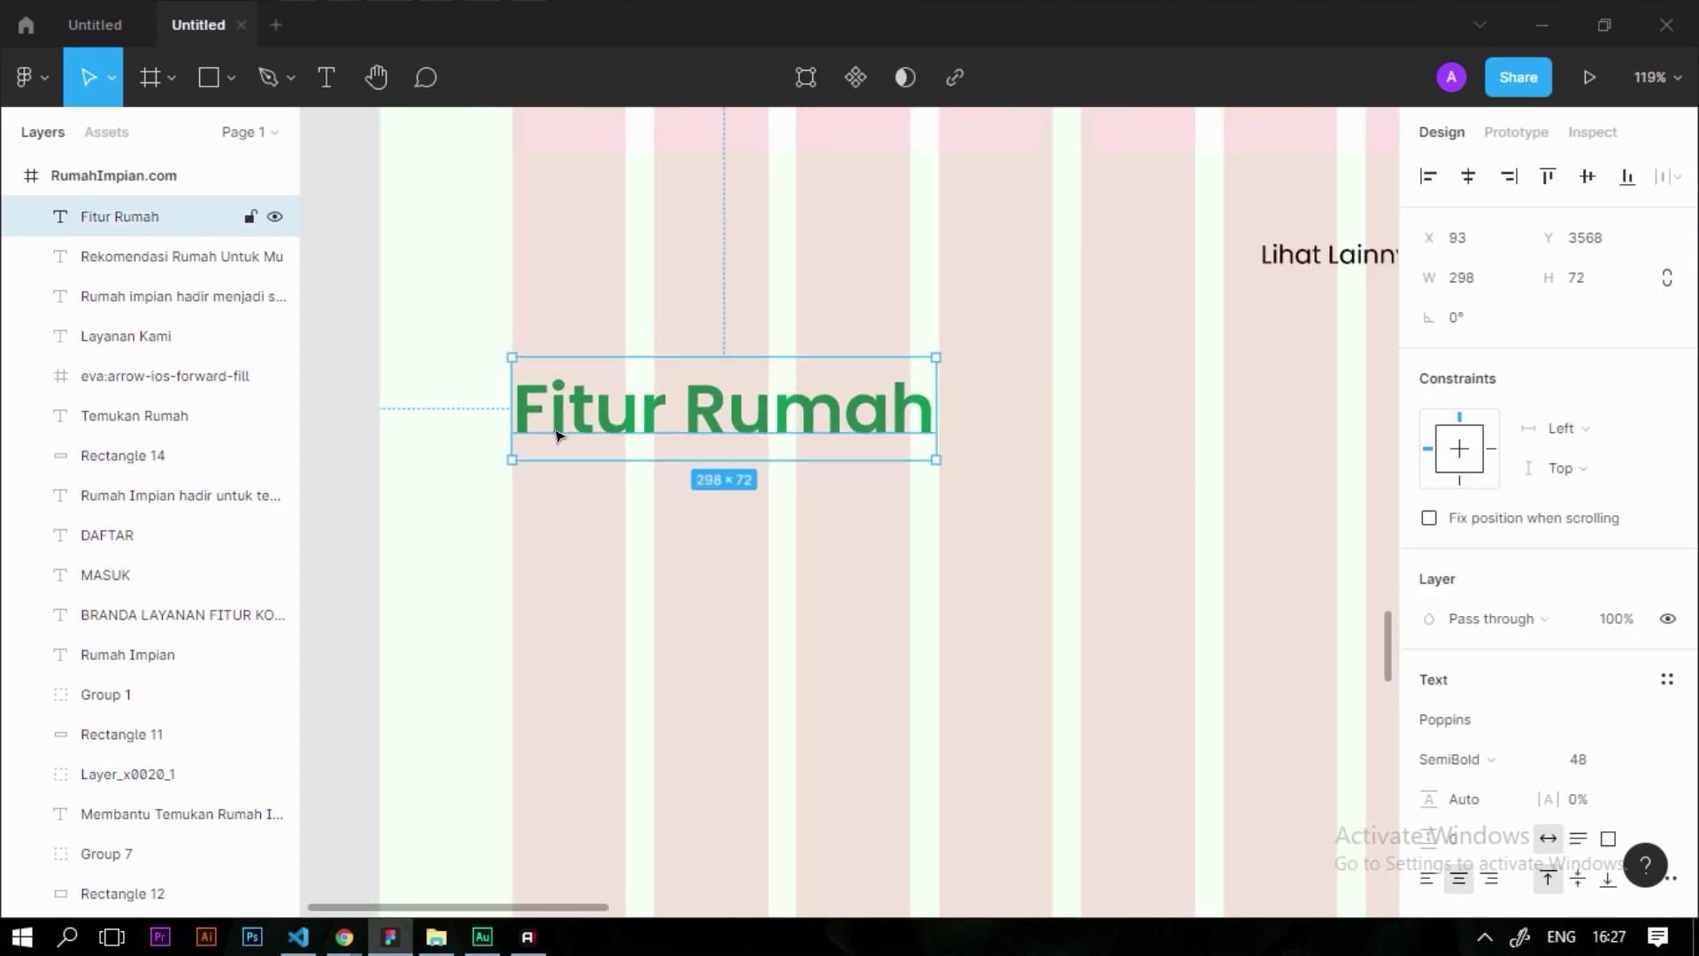
pyautogui.scroll(2, 789, 402)
pyautogui.moveTo(648, 445); pyautogui.dragTo(639, 493)
pyautogui.press('alt')
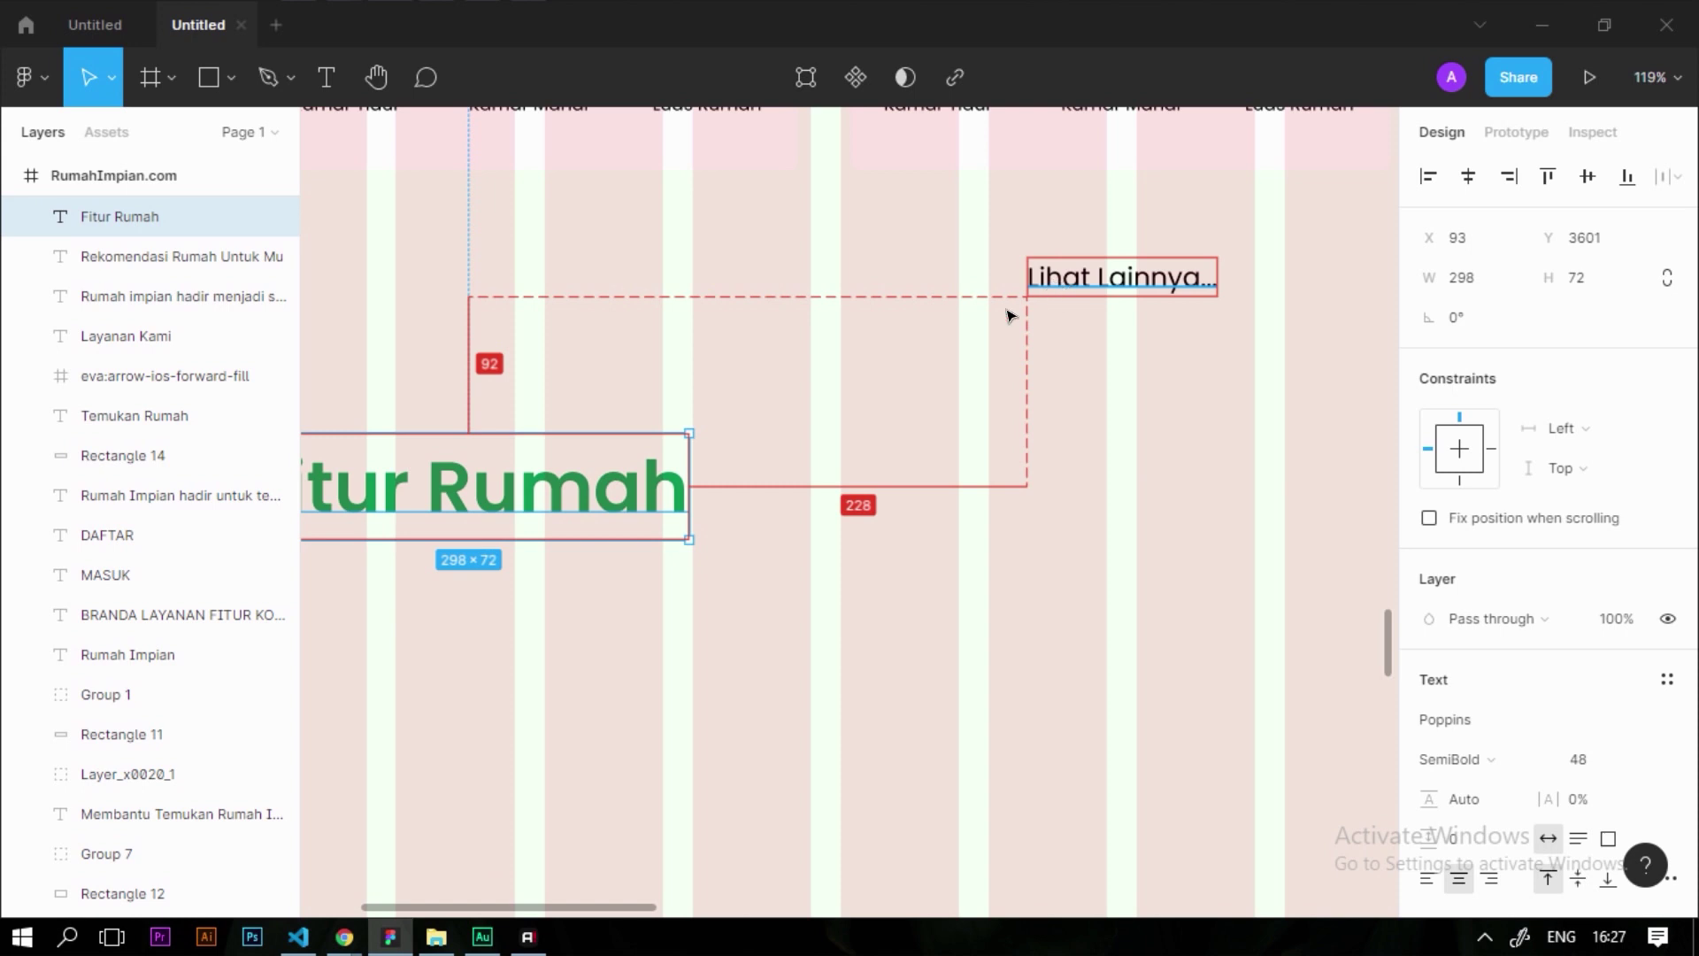
pyautogui.scroll(-6, 766, 459)
pyautogui.press('Escape')
pyautogui.scroll(2, 906, 534)
pyautogui.scroll(3, 902, 533)
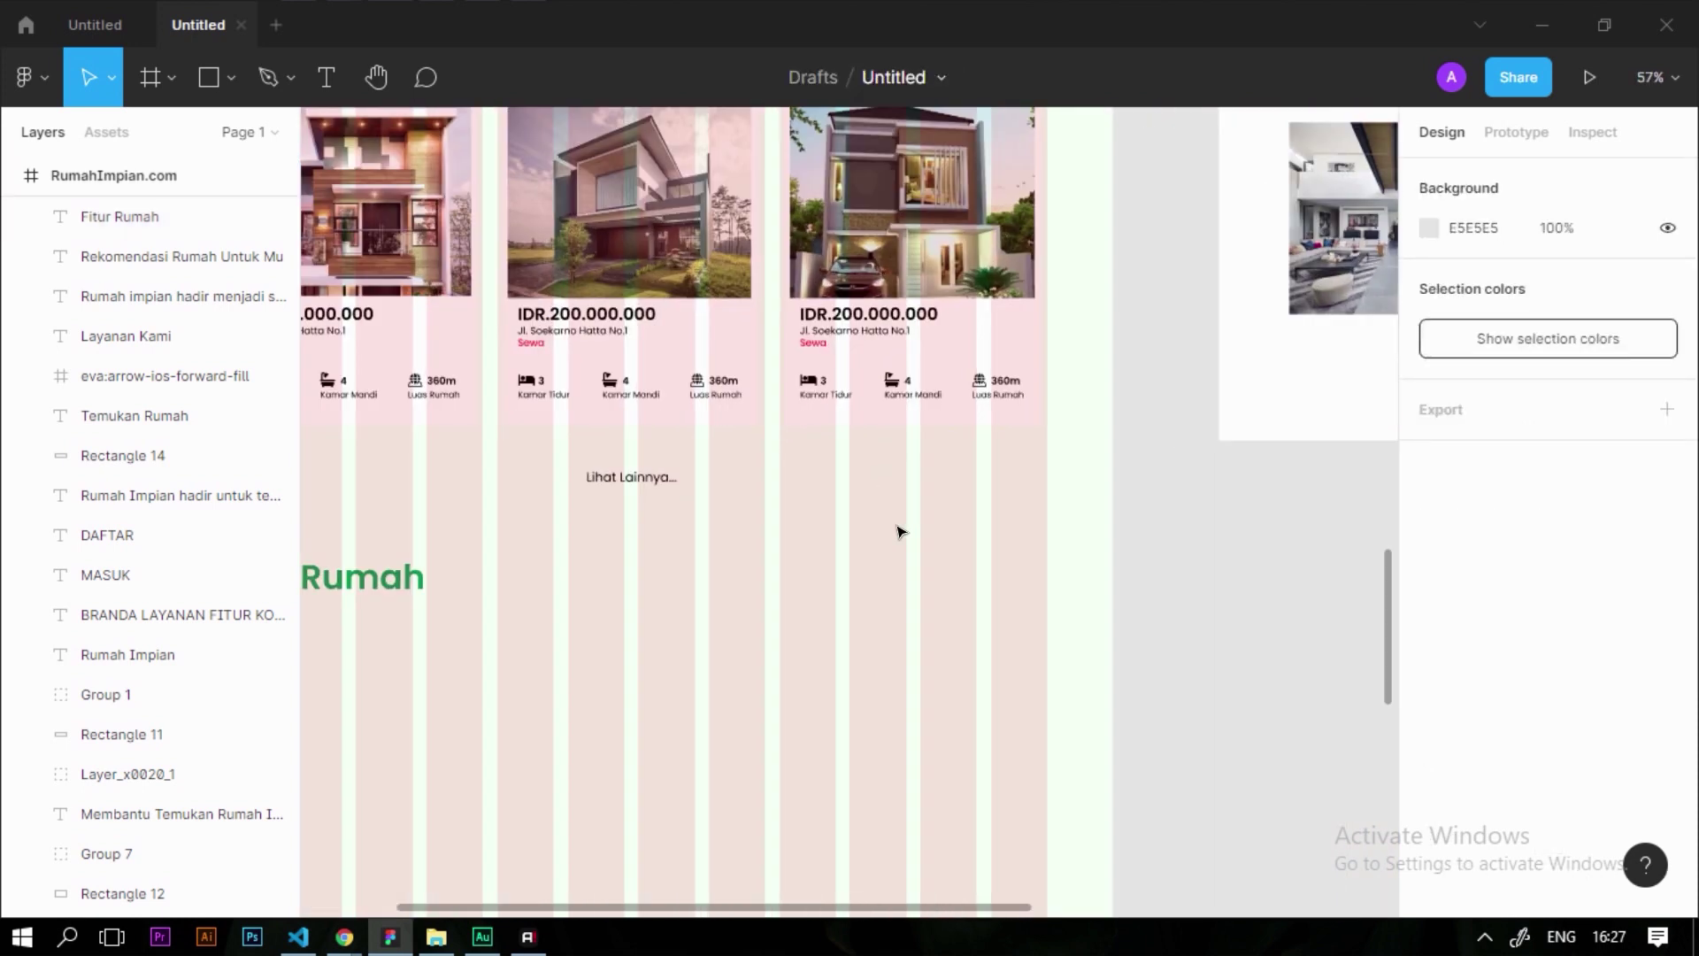
# Draw a grey rectangle on the right, level with Fitur Rumah, sized 238 wide by 63 high
pyautogui.scroll(1, 808, 539)
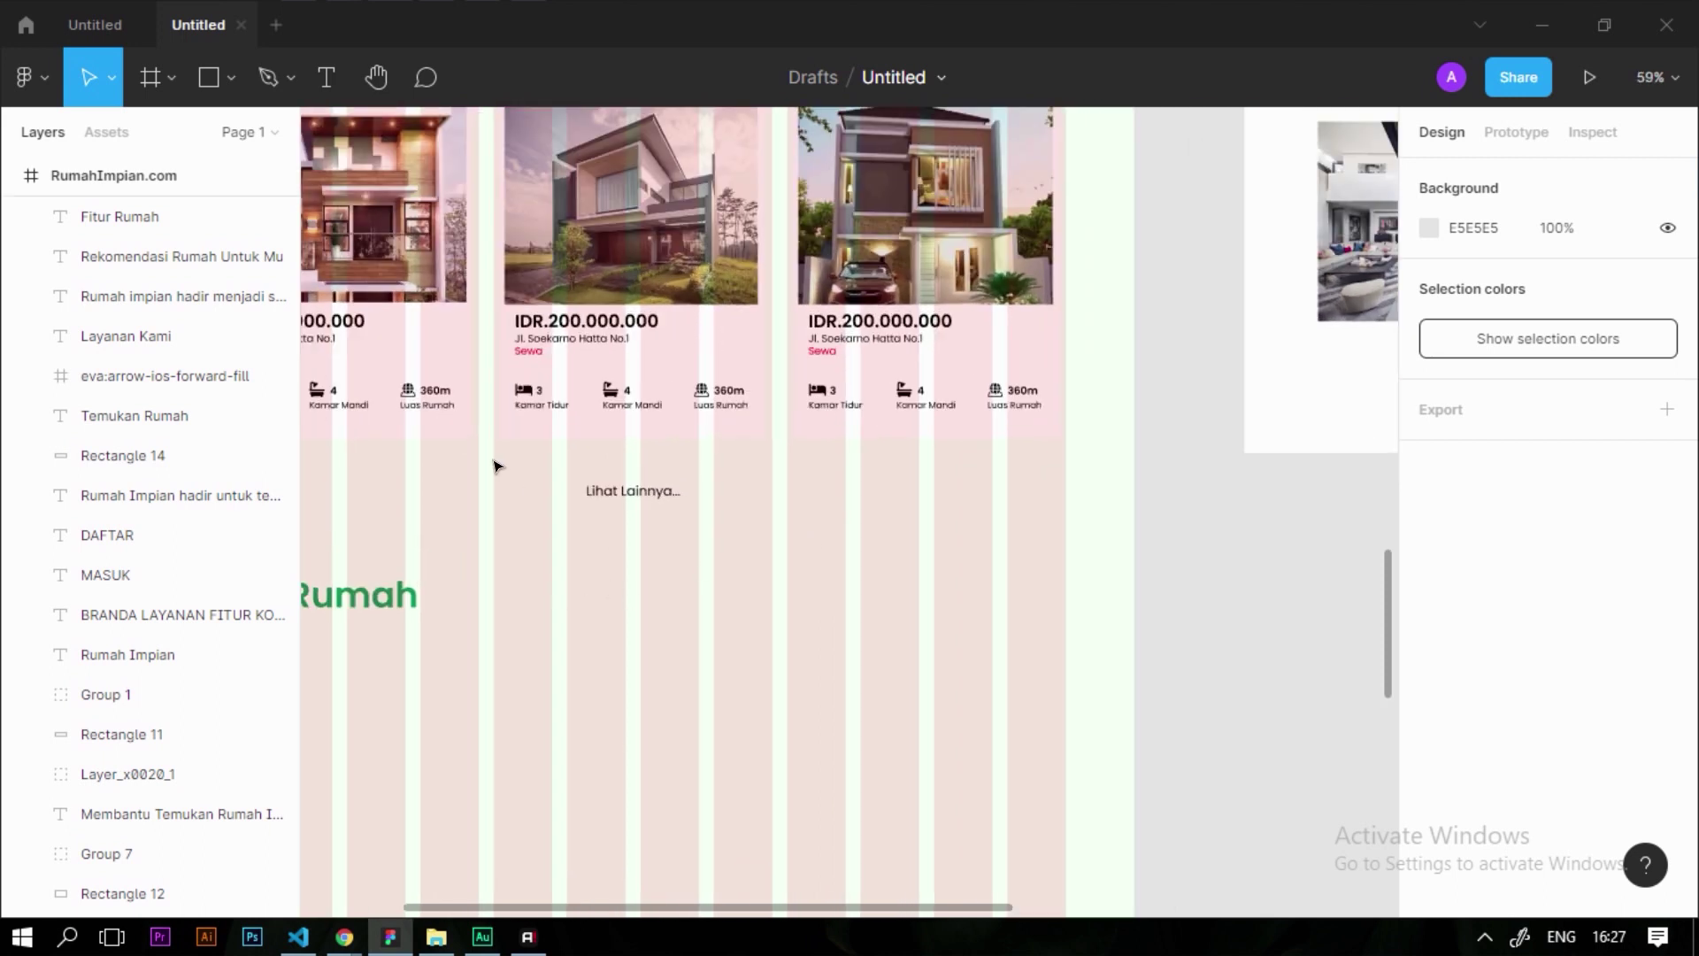
pyautogui.press('r')
pyautogui.moveTo(860, 550); pyautogui.dragTo(1065, 621)
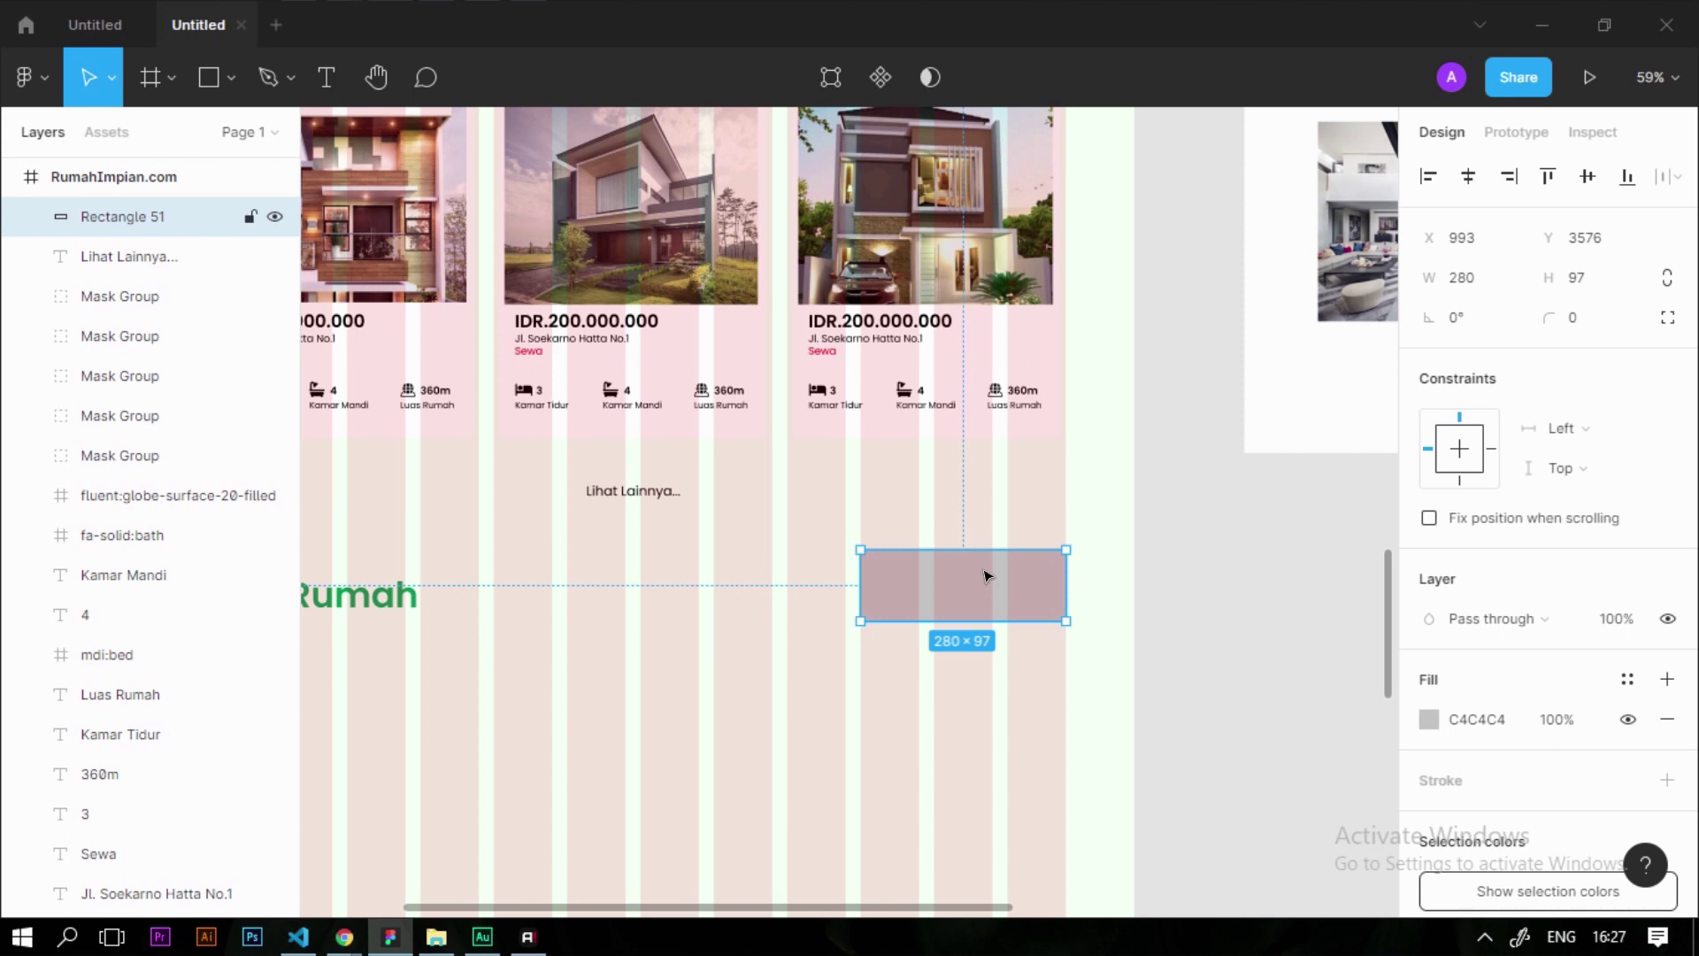
pyautogui.click(1668, 278)
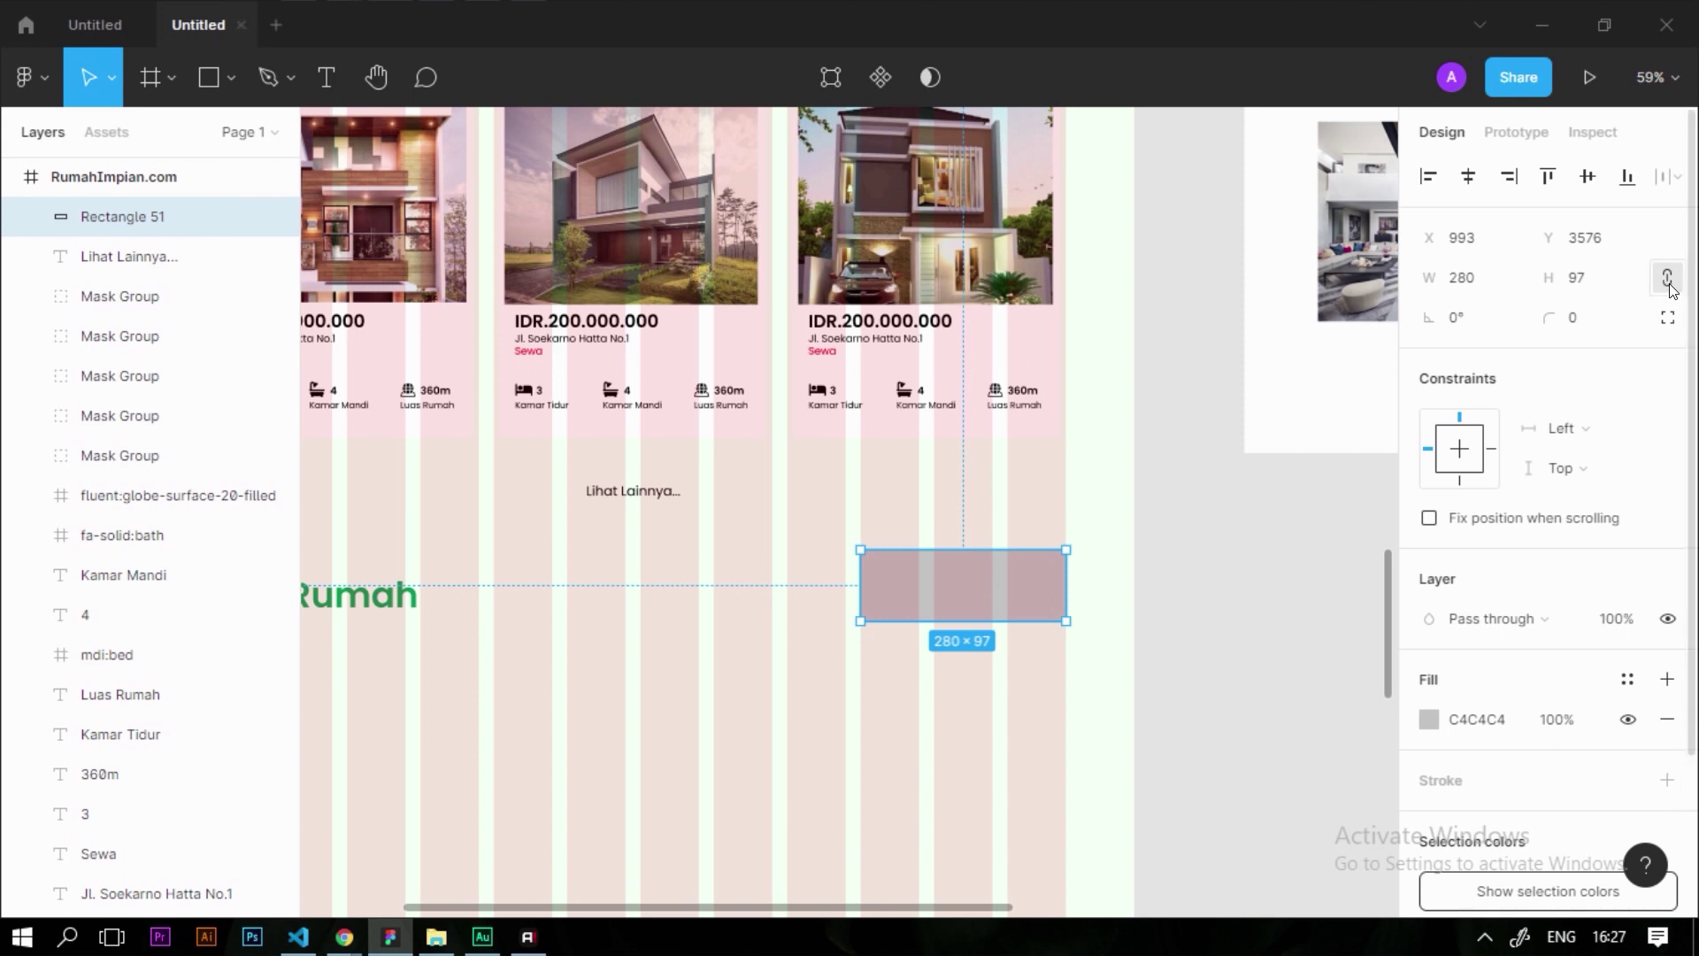
pyautogui.click(1625, 282)
pyautogui.write('63')
pyautogui.press('Return')
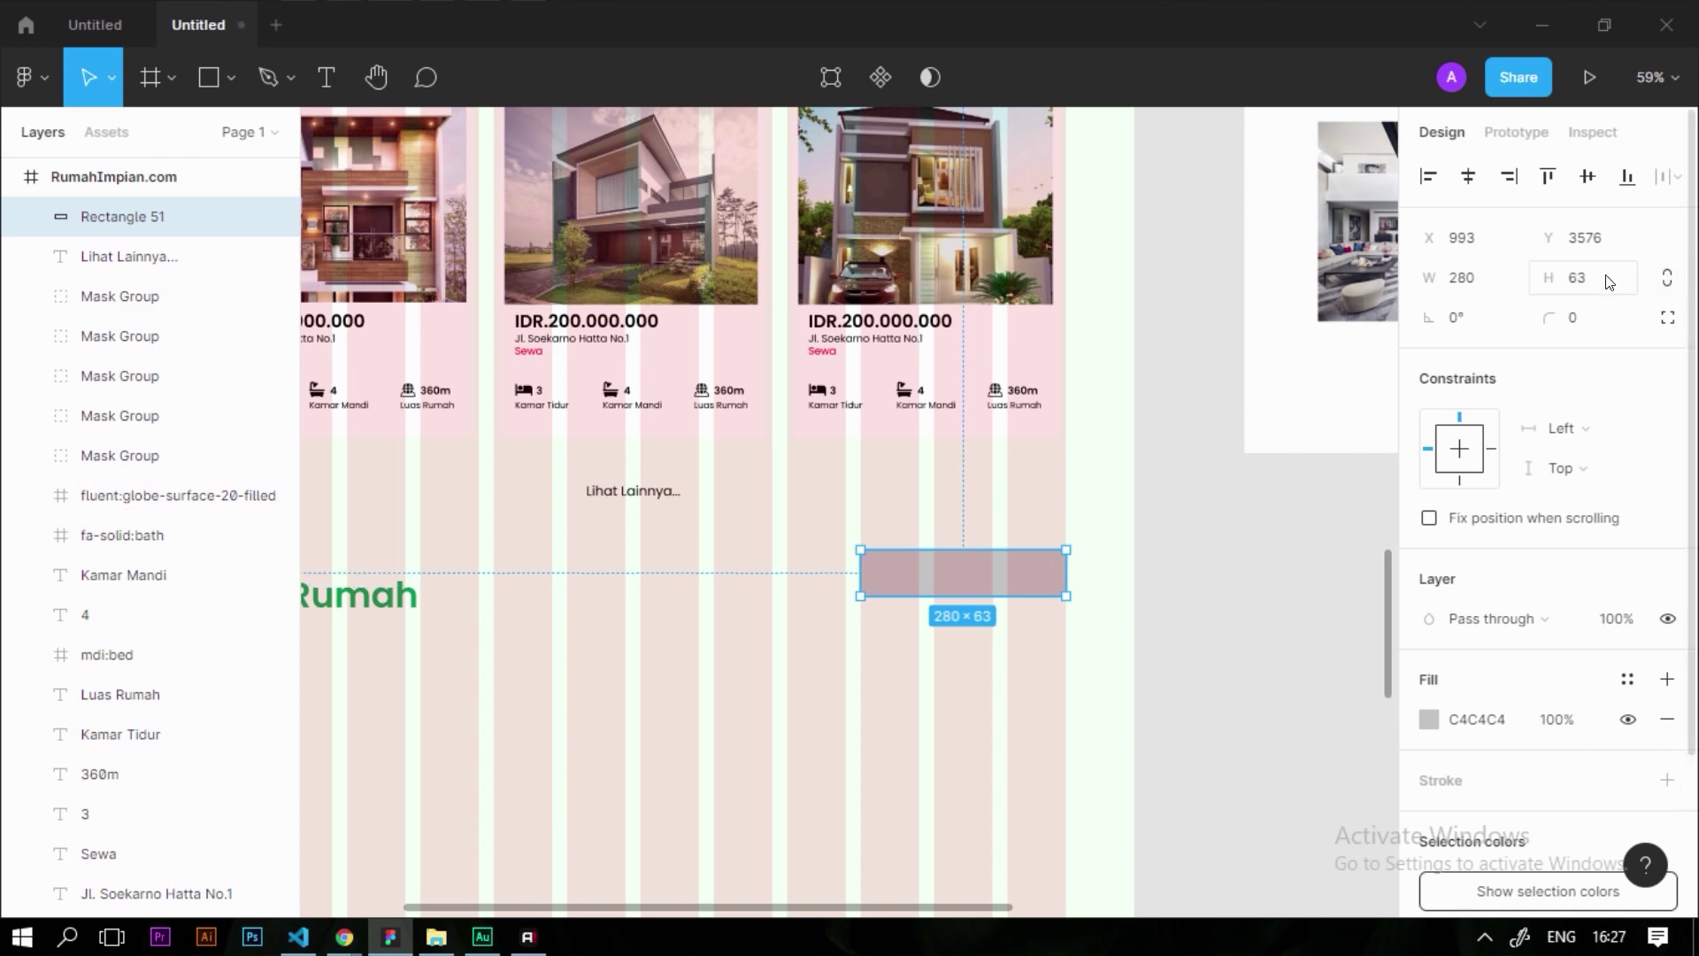
pyautogui.scroll(1, 955, 574)
pyautogui.scroll(6, 954, 574)
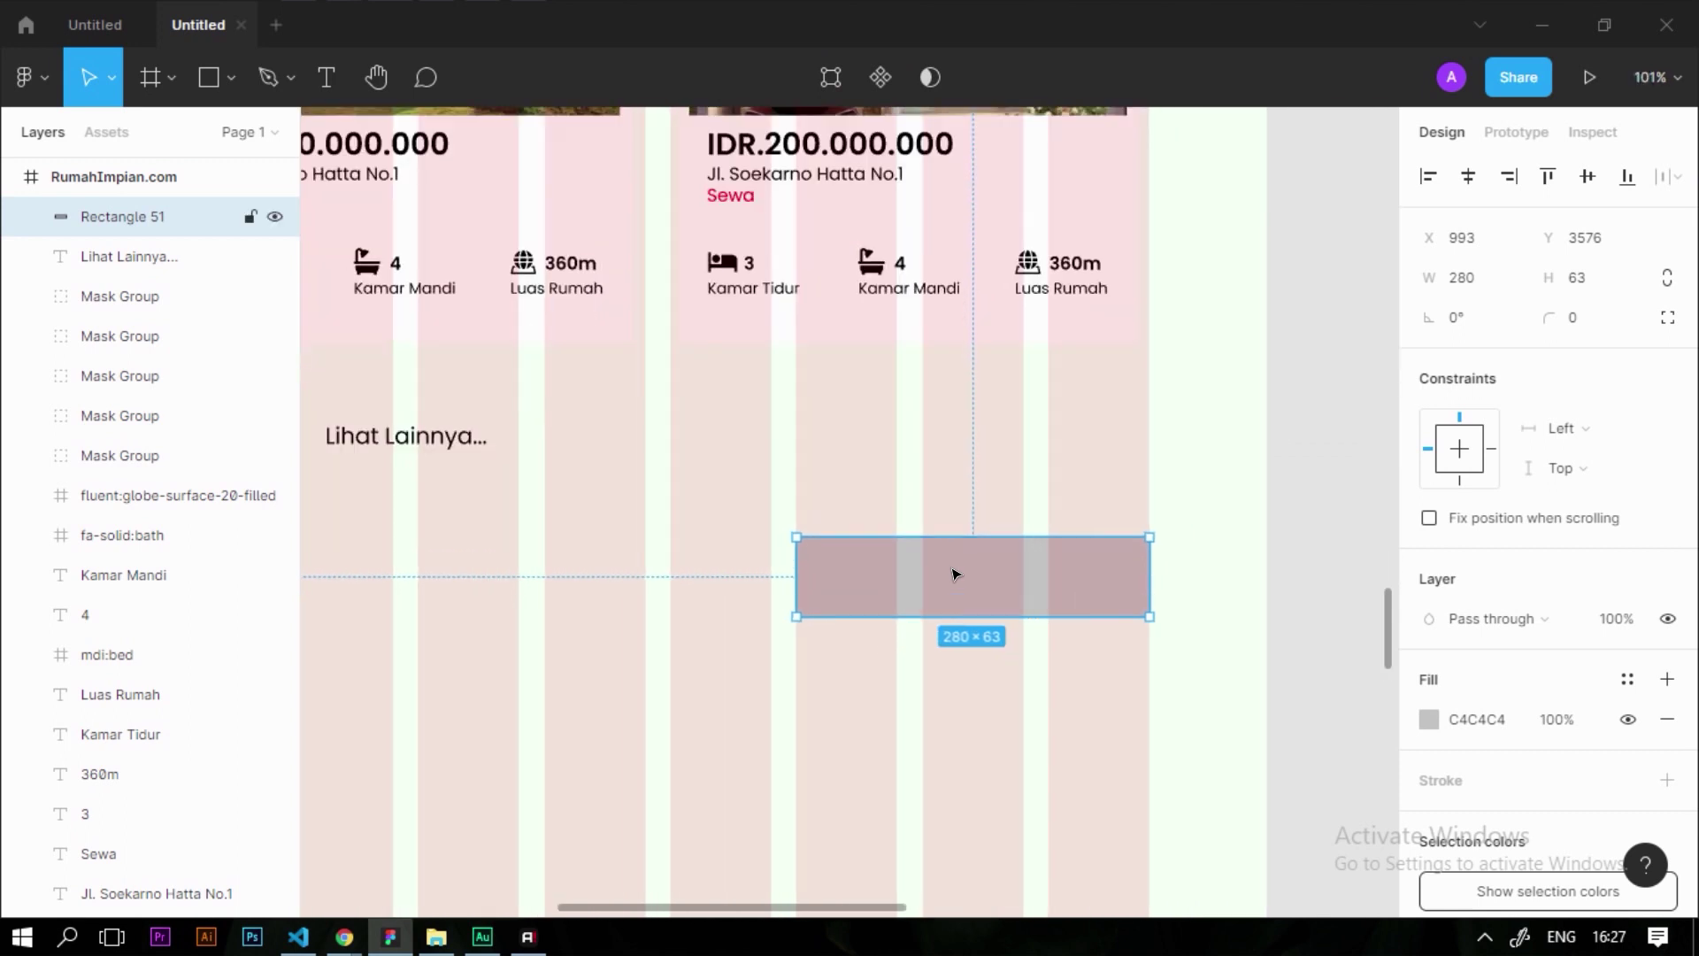
pyautogui.moveTo(467, 586); pyautogui.dragTo(618, 577)
pyautogui.scroll(-10, 630, 557)
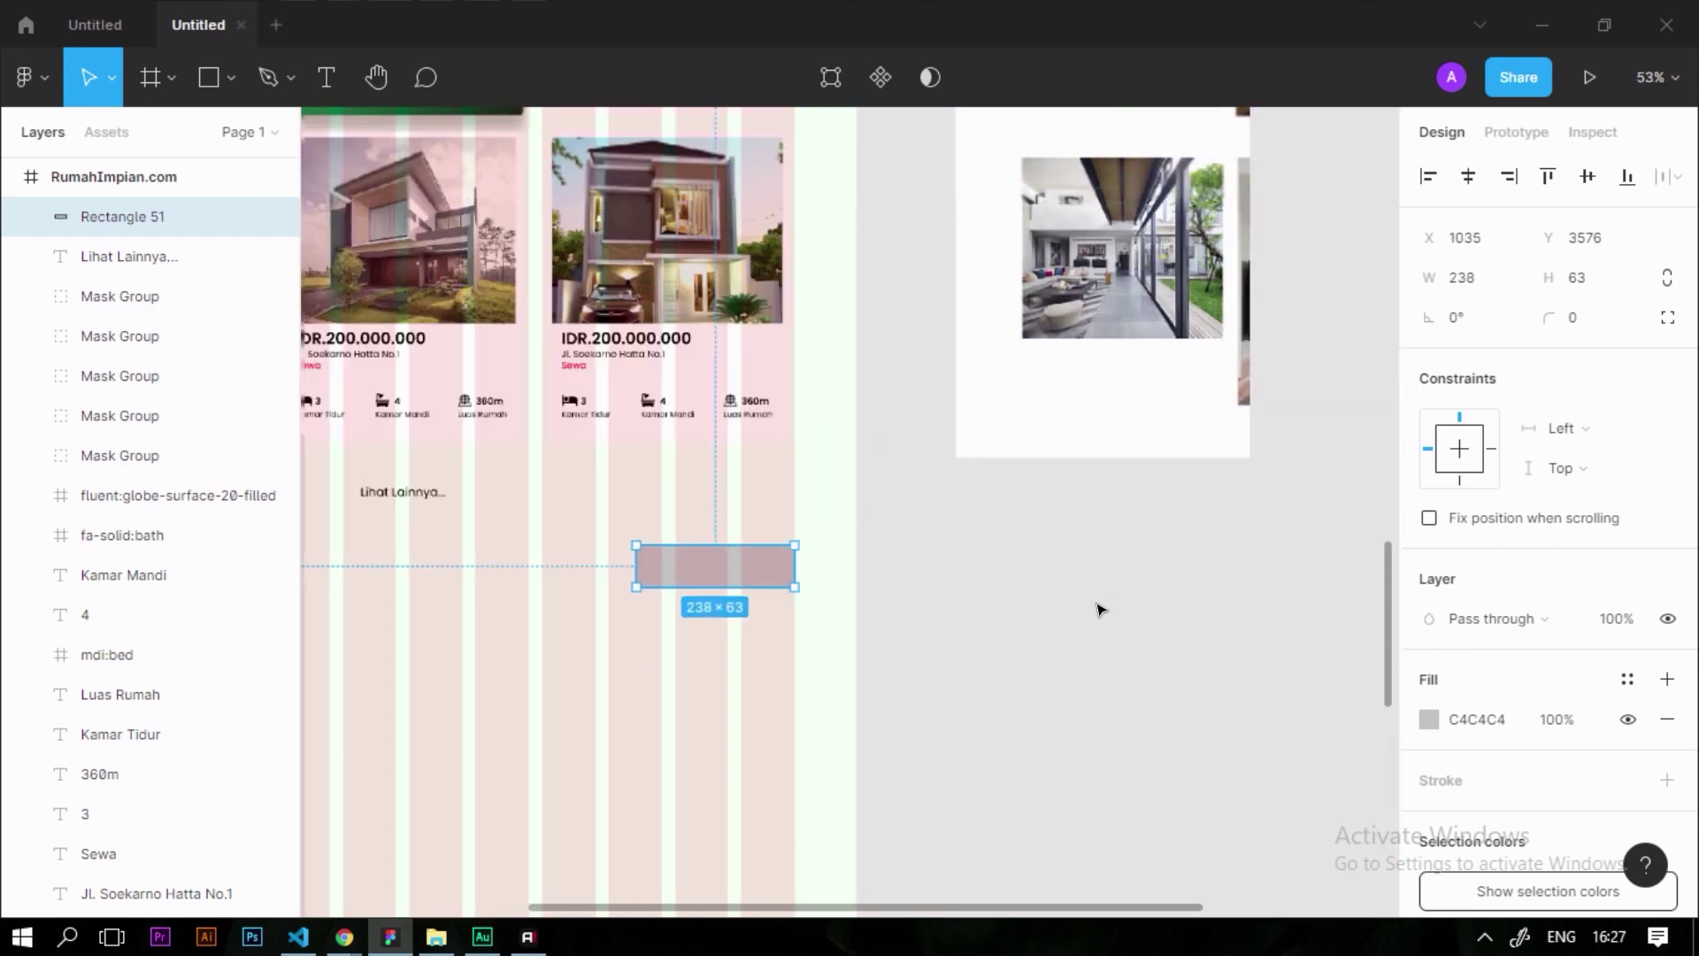
pyautogui.click(1102, 609)
# Copy the Fitur Rumah heading onto the grey rectangle at X 1020, Y 3601 and select the copy
pyautogui.scroll(-4, 1100, 608)
pyautogui.scroll(4, 762, 634)
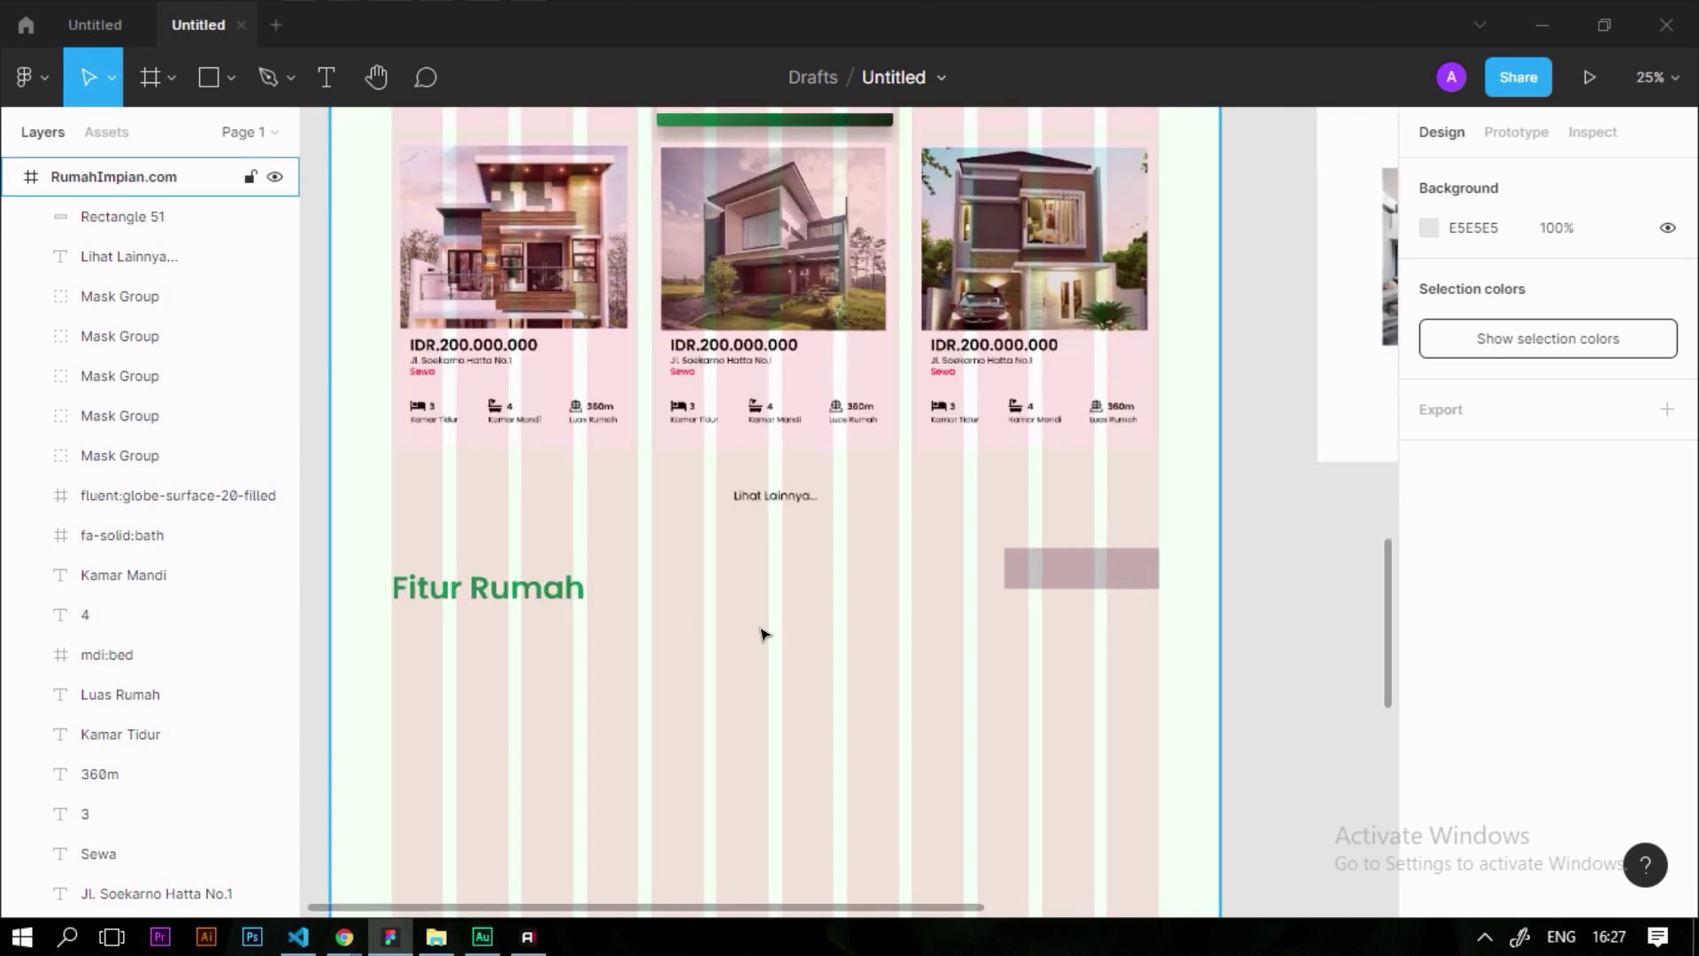
pyautogui.click(451, 602)
pyautogui.click(824, 626)
pyautogui.scroll(3, 1051, 595)
pyautogui.scroll(-3, 600, 662)
pyautogui.click(496, 565)
pyautogui.moveTo(511, 580); pyautogui.dragTo(1097, 571)
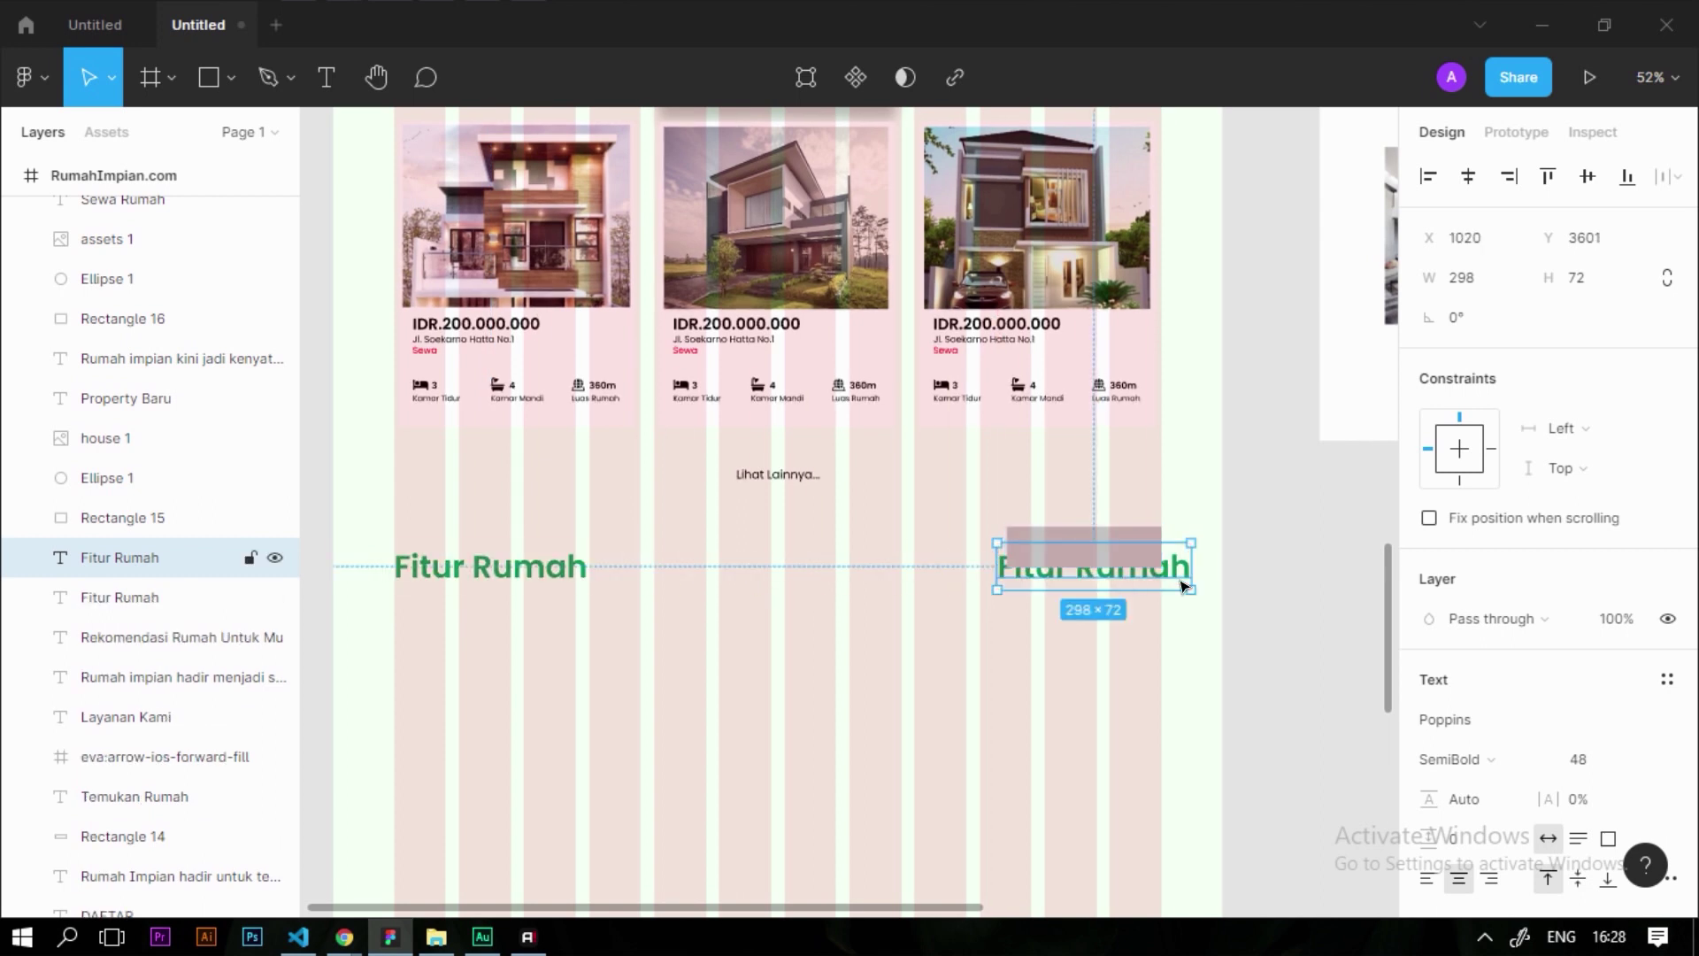
pyautogui.scroll(5, 1168, 580)
pyautogui.scroll(5, 1169, 584)
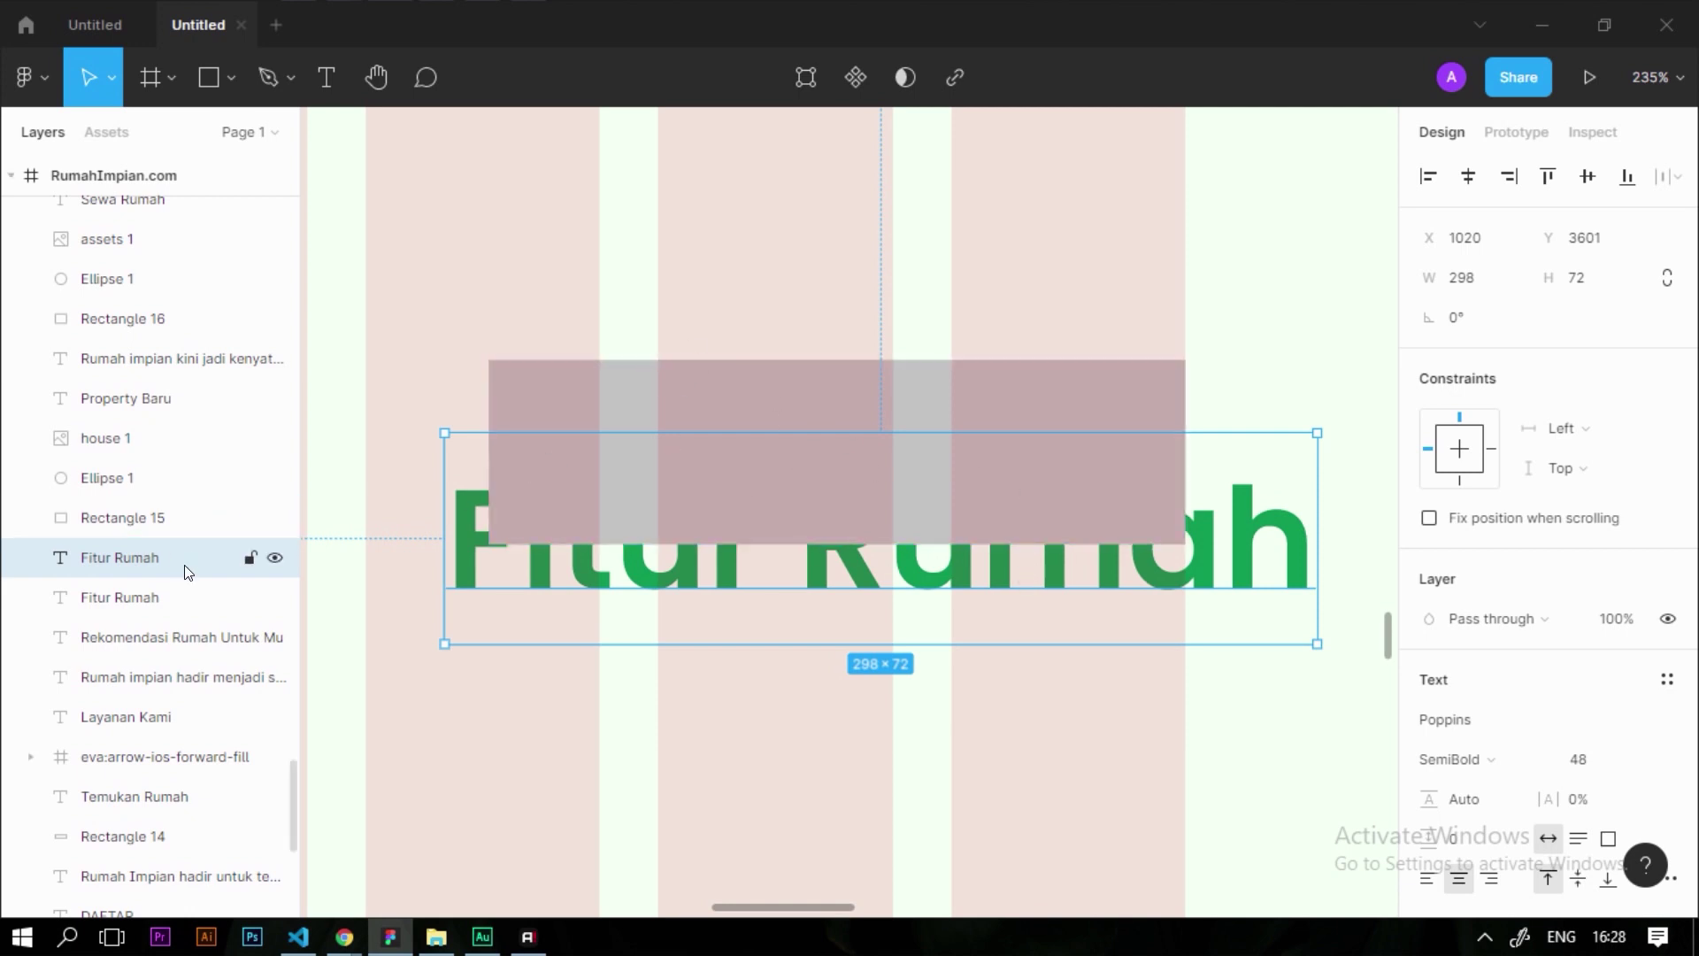
pyautogui.click(702, 748)
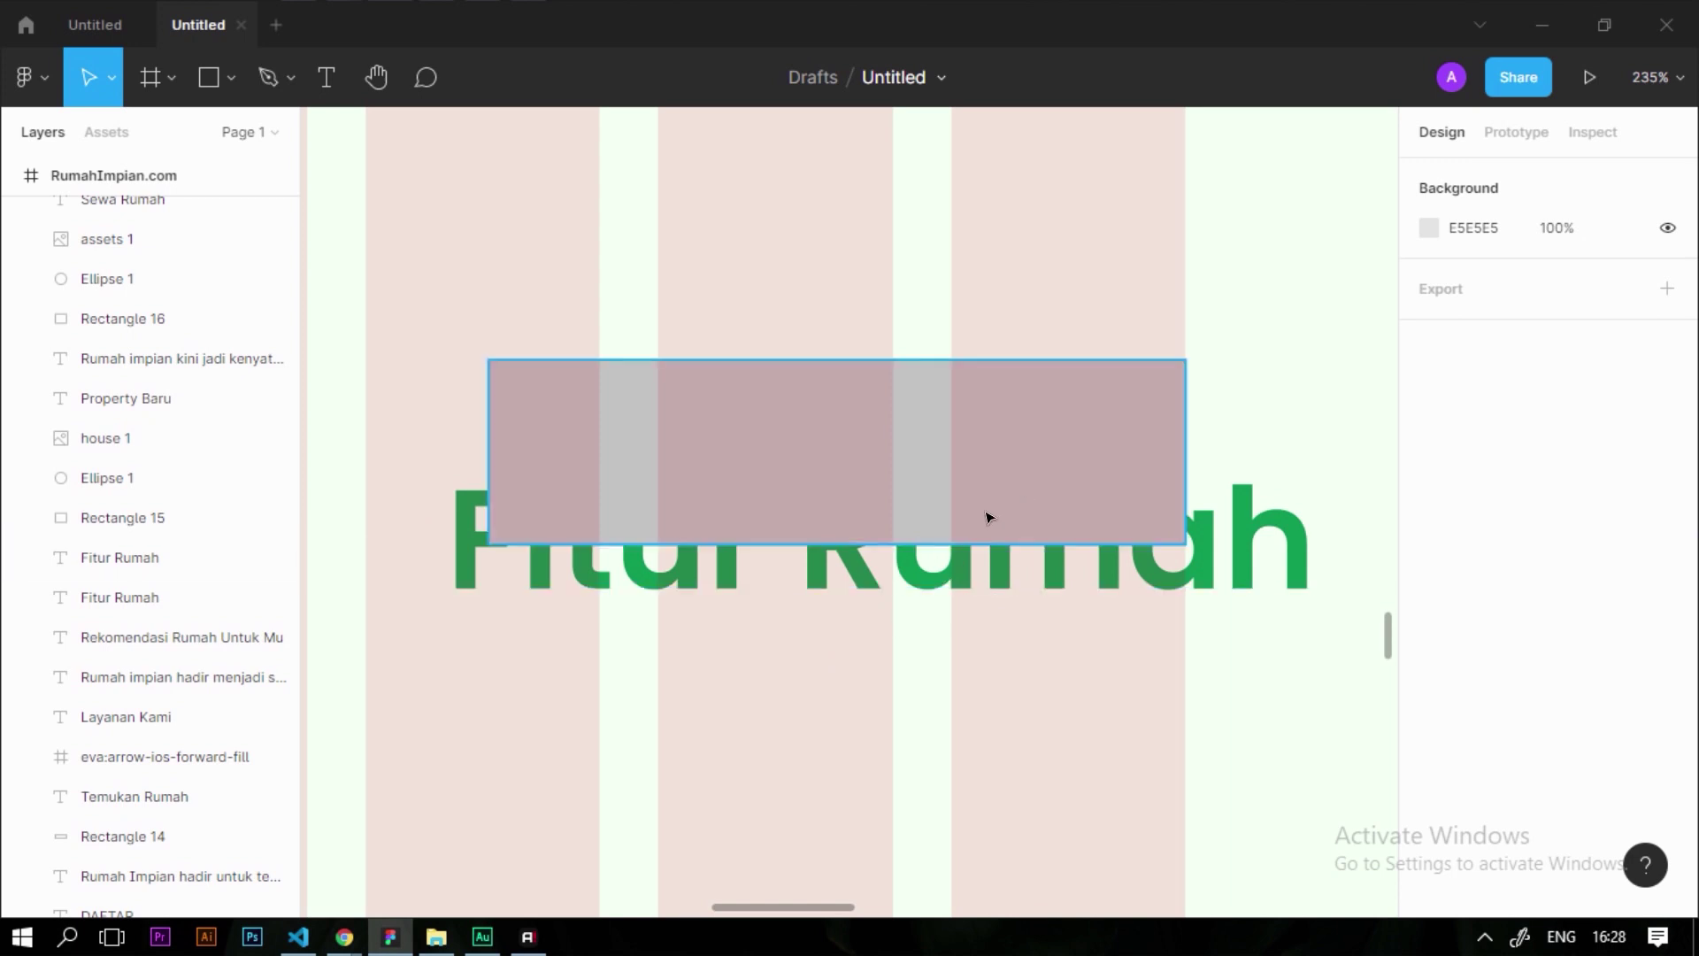
pyautogui.click(1004, 584)
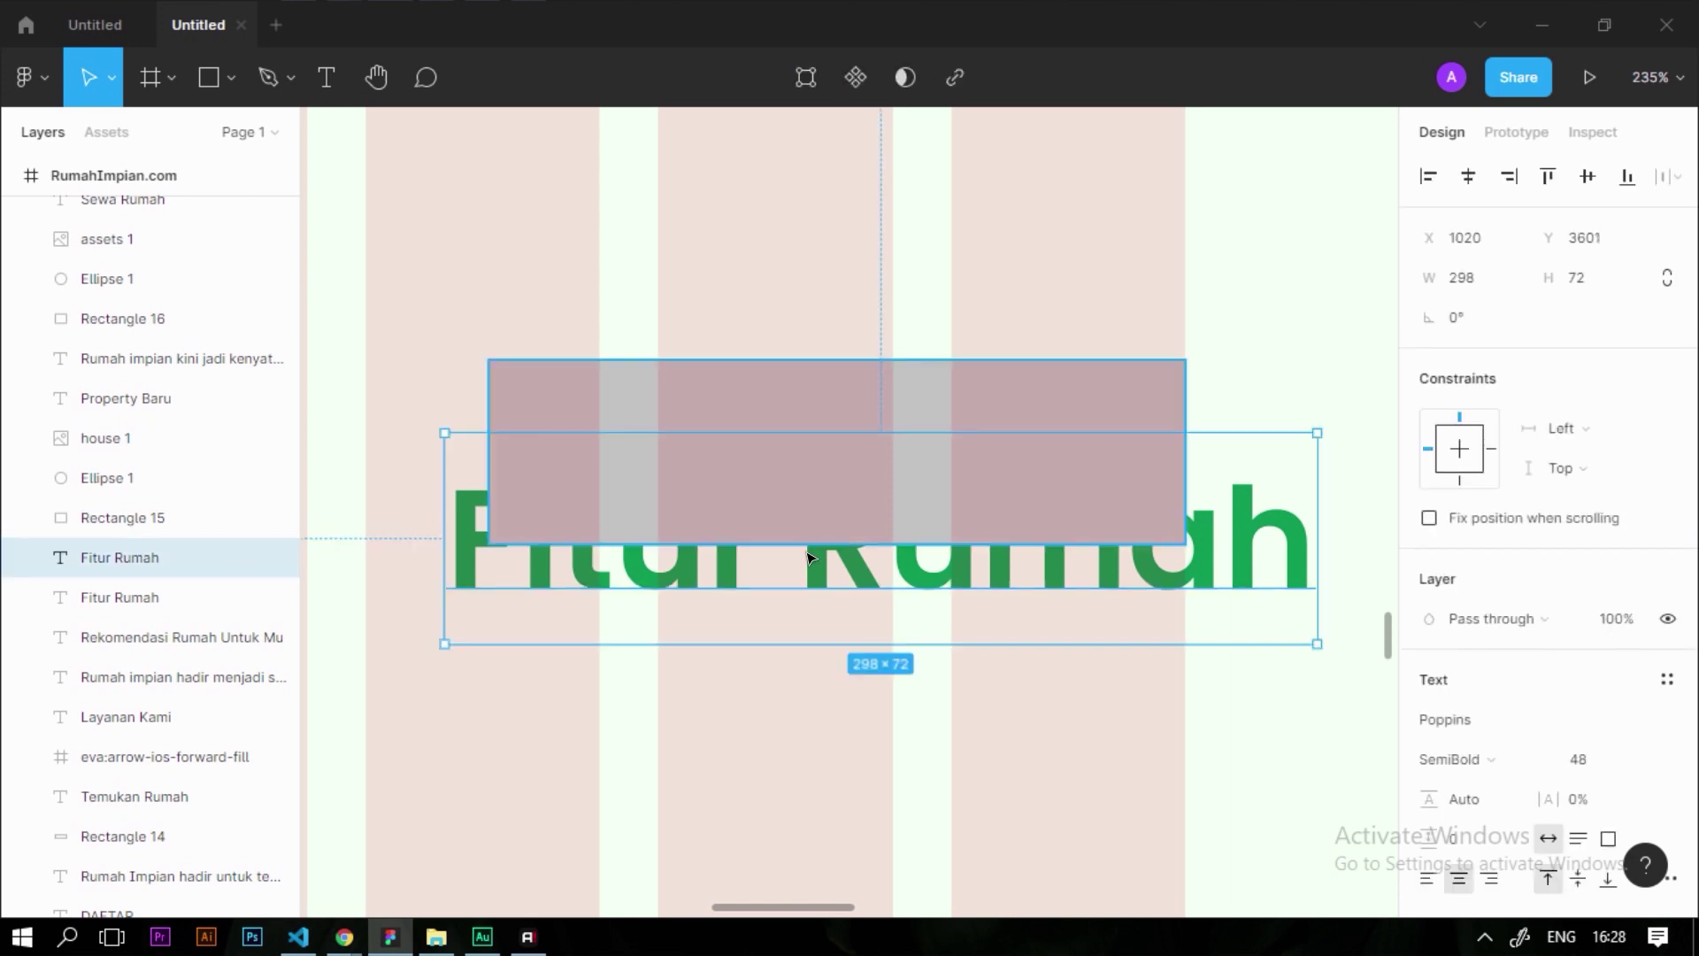
# Bring the Fitur Rumah copy in front of the rectangle and set its font size to 20
pyautogui.rightClick(939, 580)
pyautogui.moveTo(1038, 354)
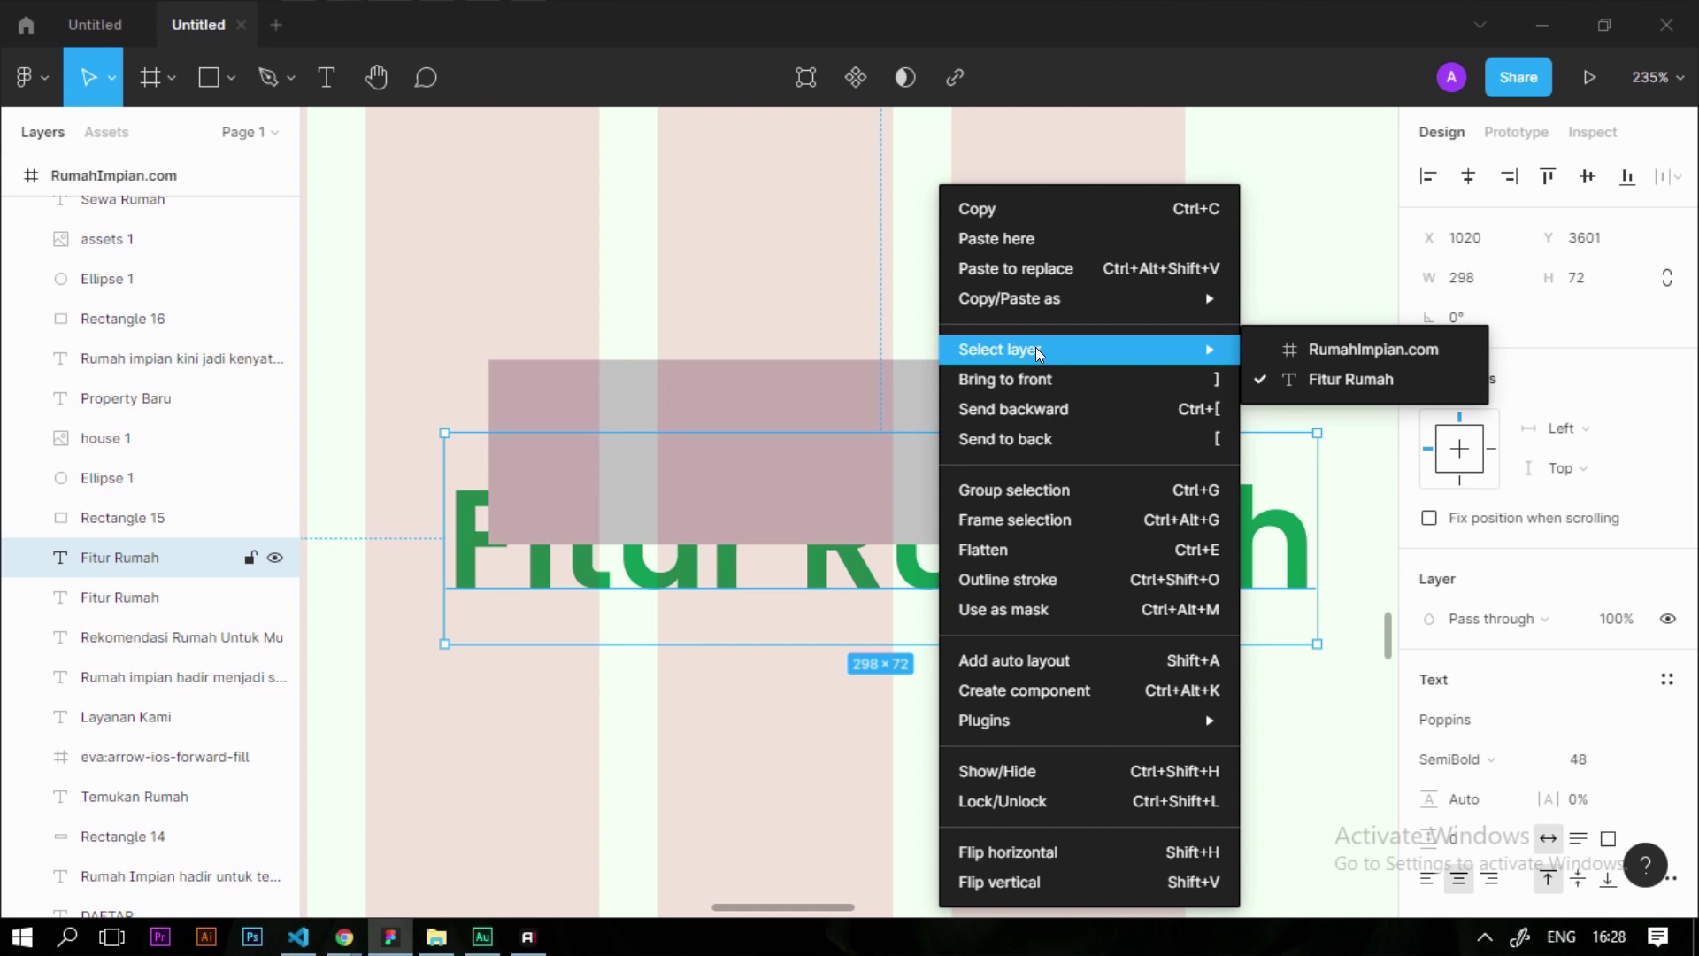
pyautogui.click(1040, 380)
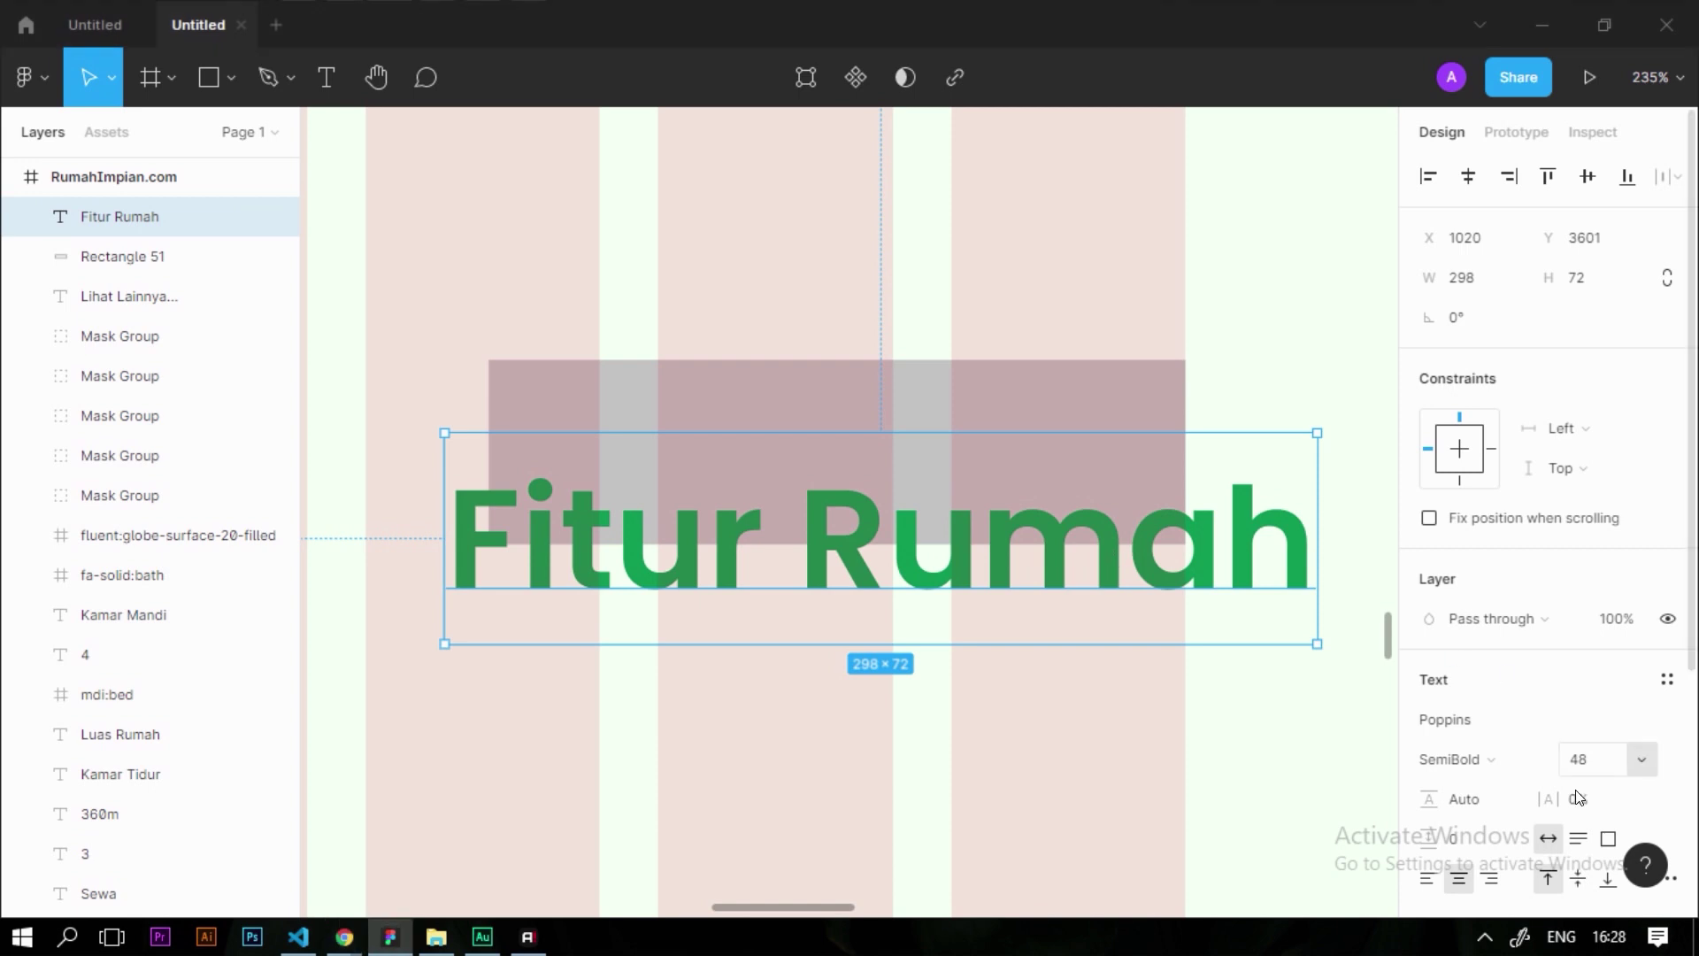
pyautogui.click(1639, 760)
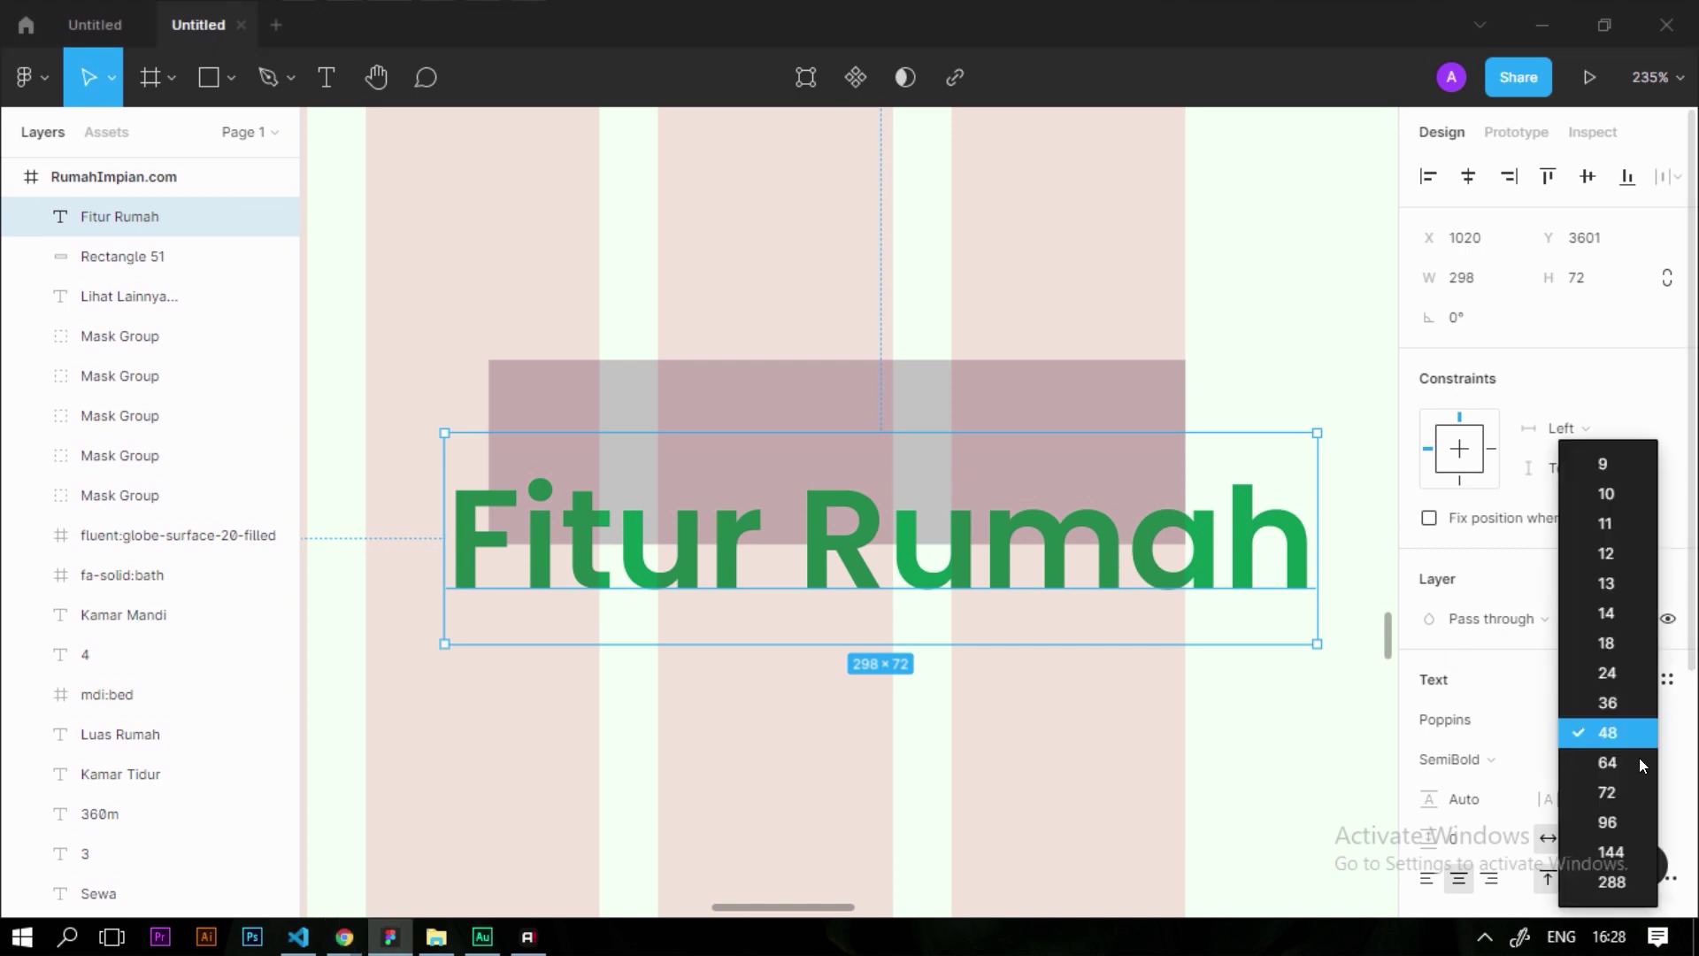
pyautogui.click(1604, 671)
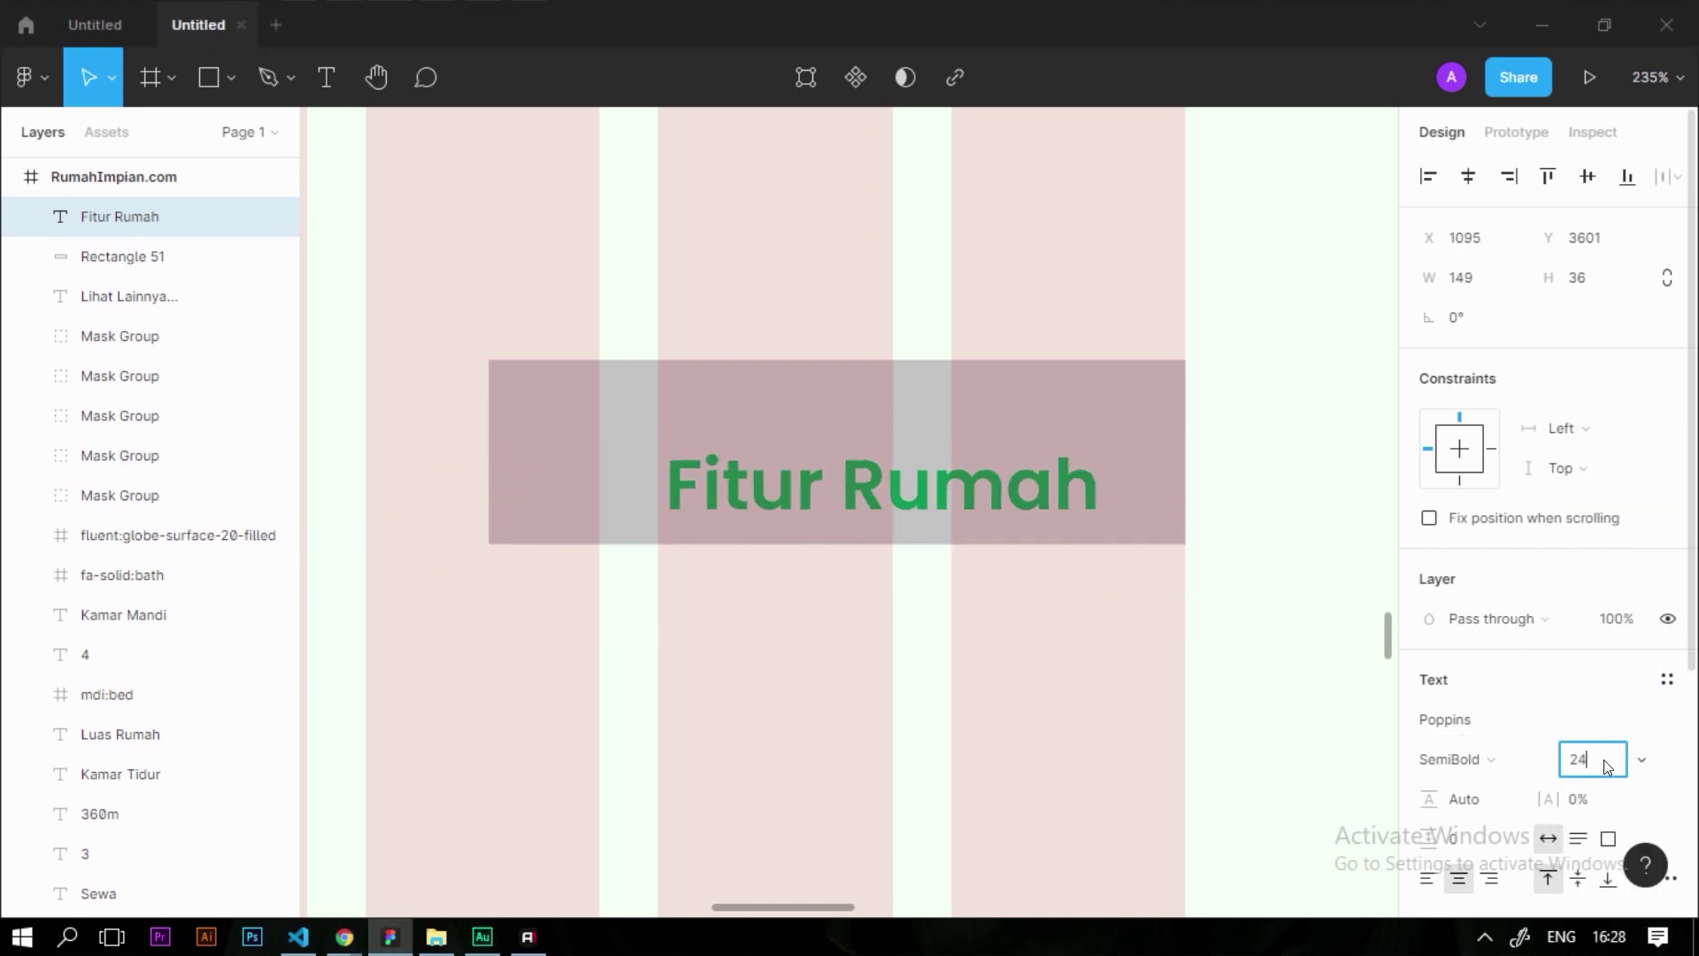
pyautogui.press('BackSpace')
pyautogui.write('0')
pyautogui.press('Return')
# Position the text inside the rectangle and make its fill white (FFFFFF)
pyautogui.click(1131, 736)
pyautogui.click(808, 481)
pyautogui.moveTo(808, 480); pyautogui.dragTo(728, 470)
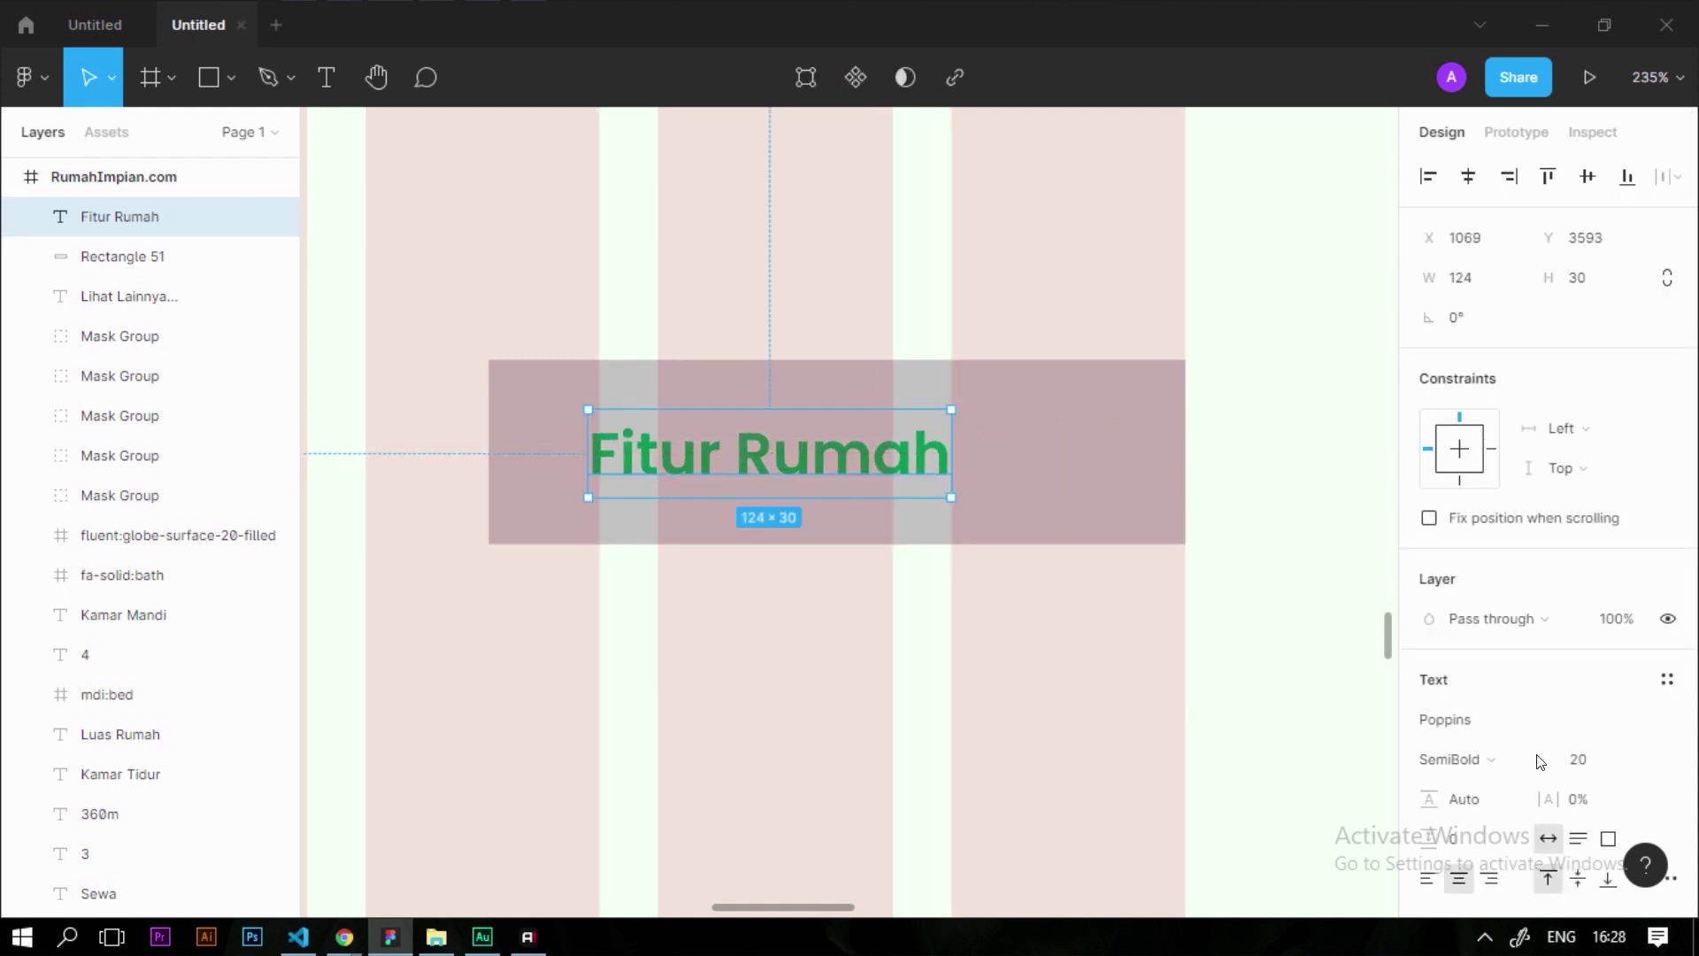
pyautogui.scroll(-3, 1476, 719)
pyautogui.click(1430, 740)
pyautogui.write('ffffff')
pyautogui.press('Return')
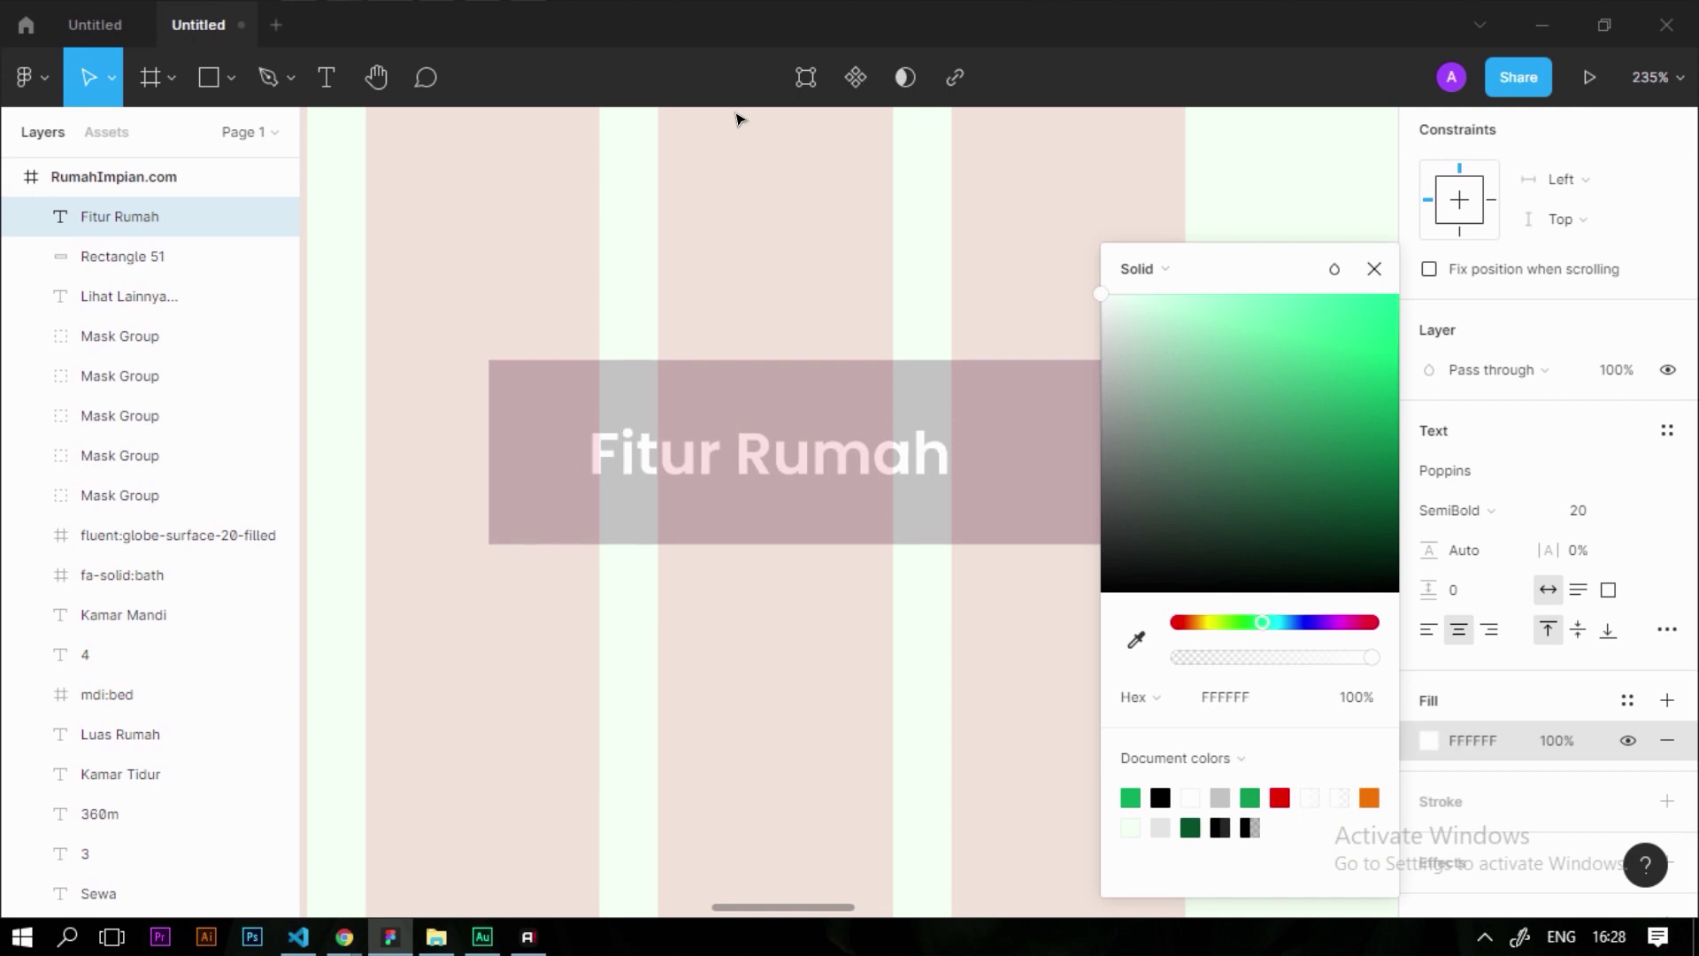
# Fill the rectangle with the document's green swatch to complete the Fitur Rumah button
pyautogui.click(1073, 486)
pyautogui.scroll(-10, 994, 682)
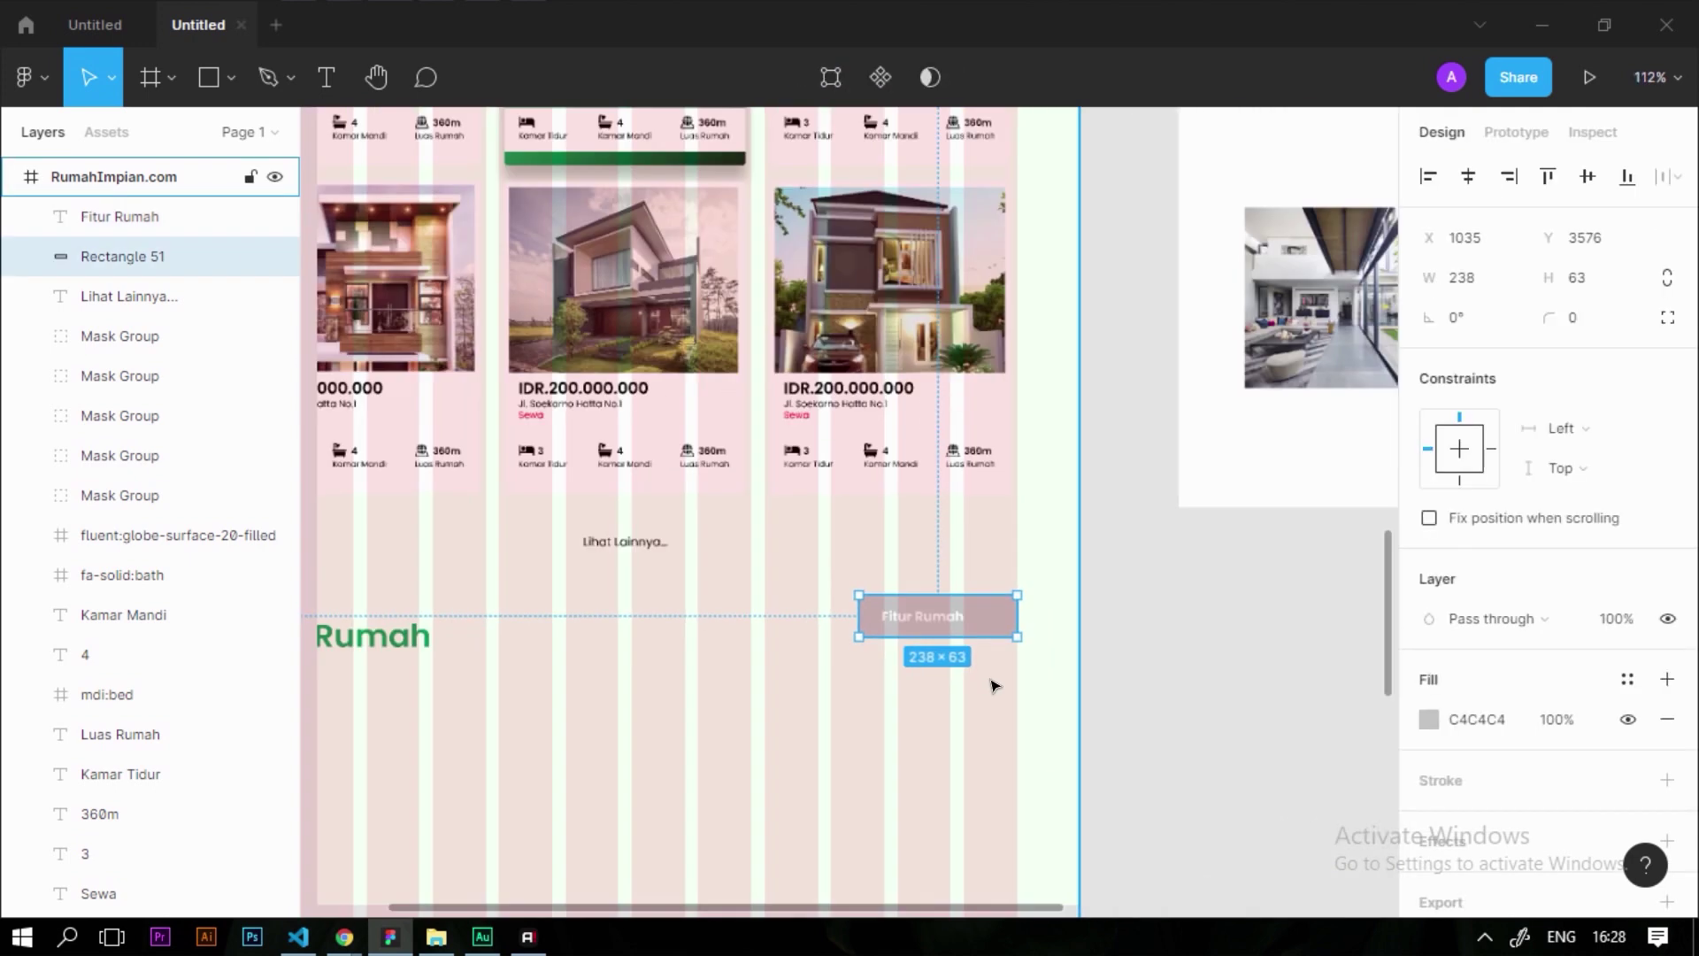
pyautogui.scroll(5, 872, 618)
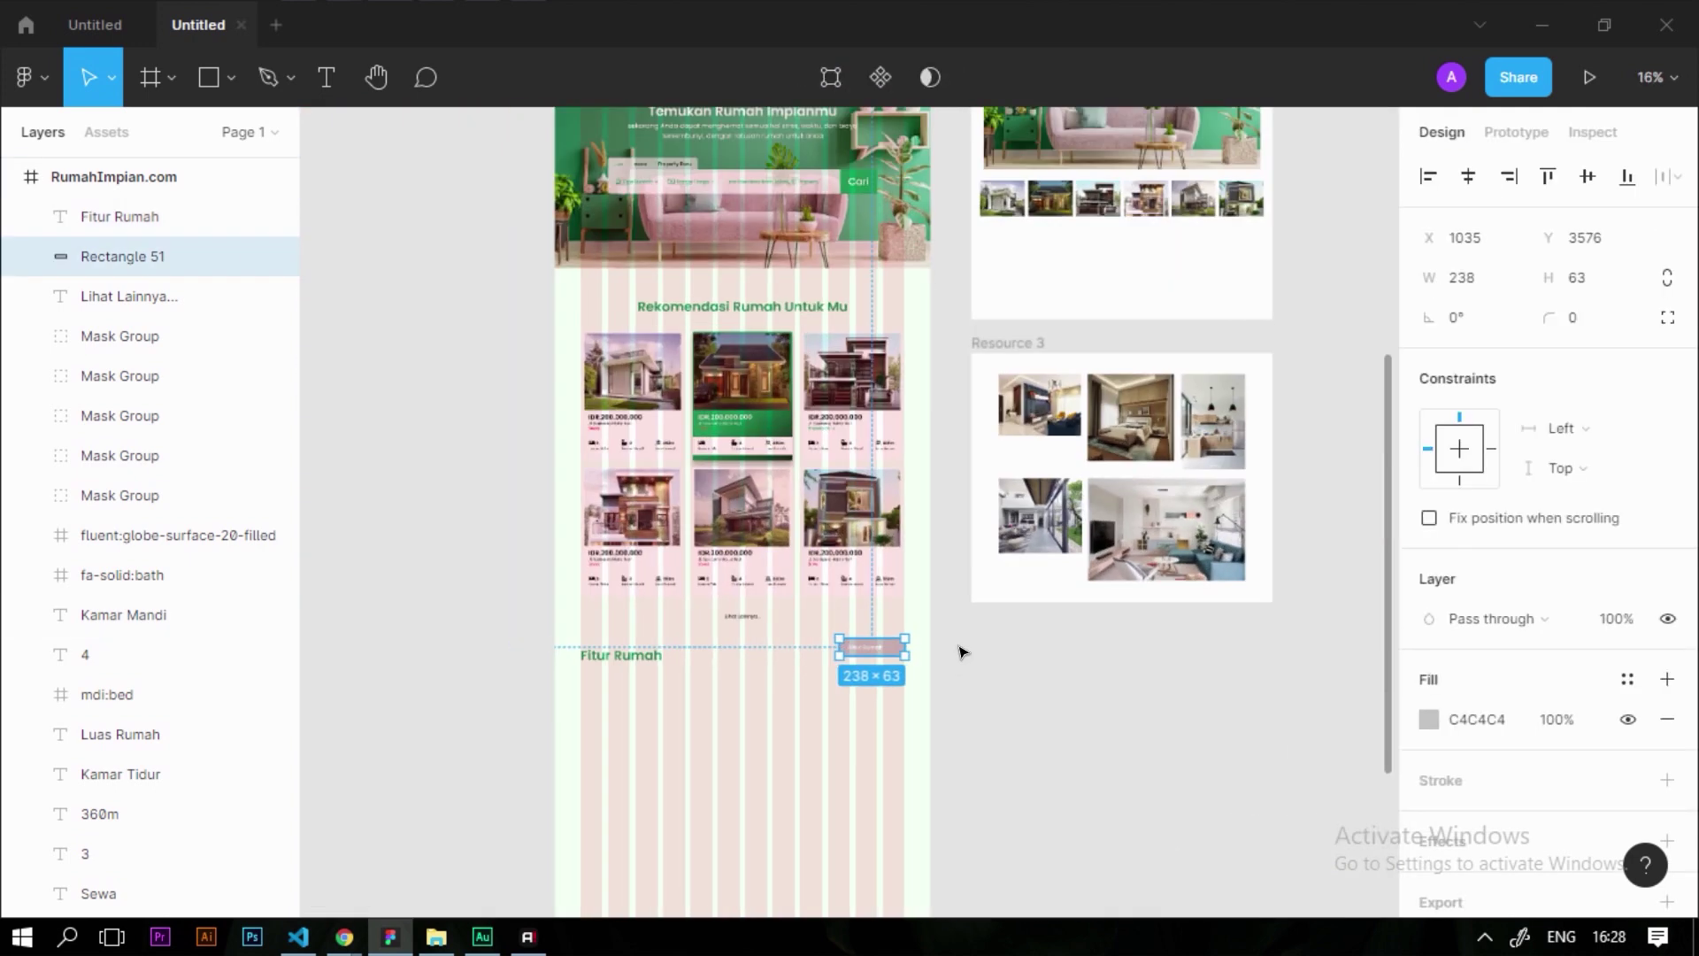
pyautogui.scroll(-1, 1151, 708)
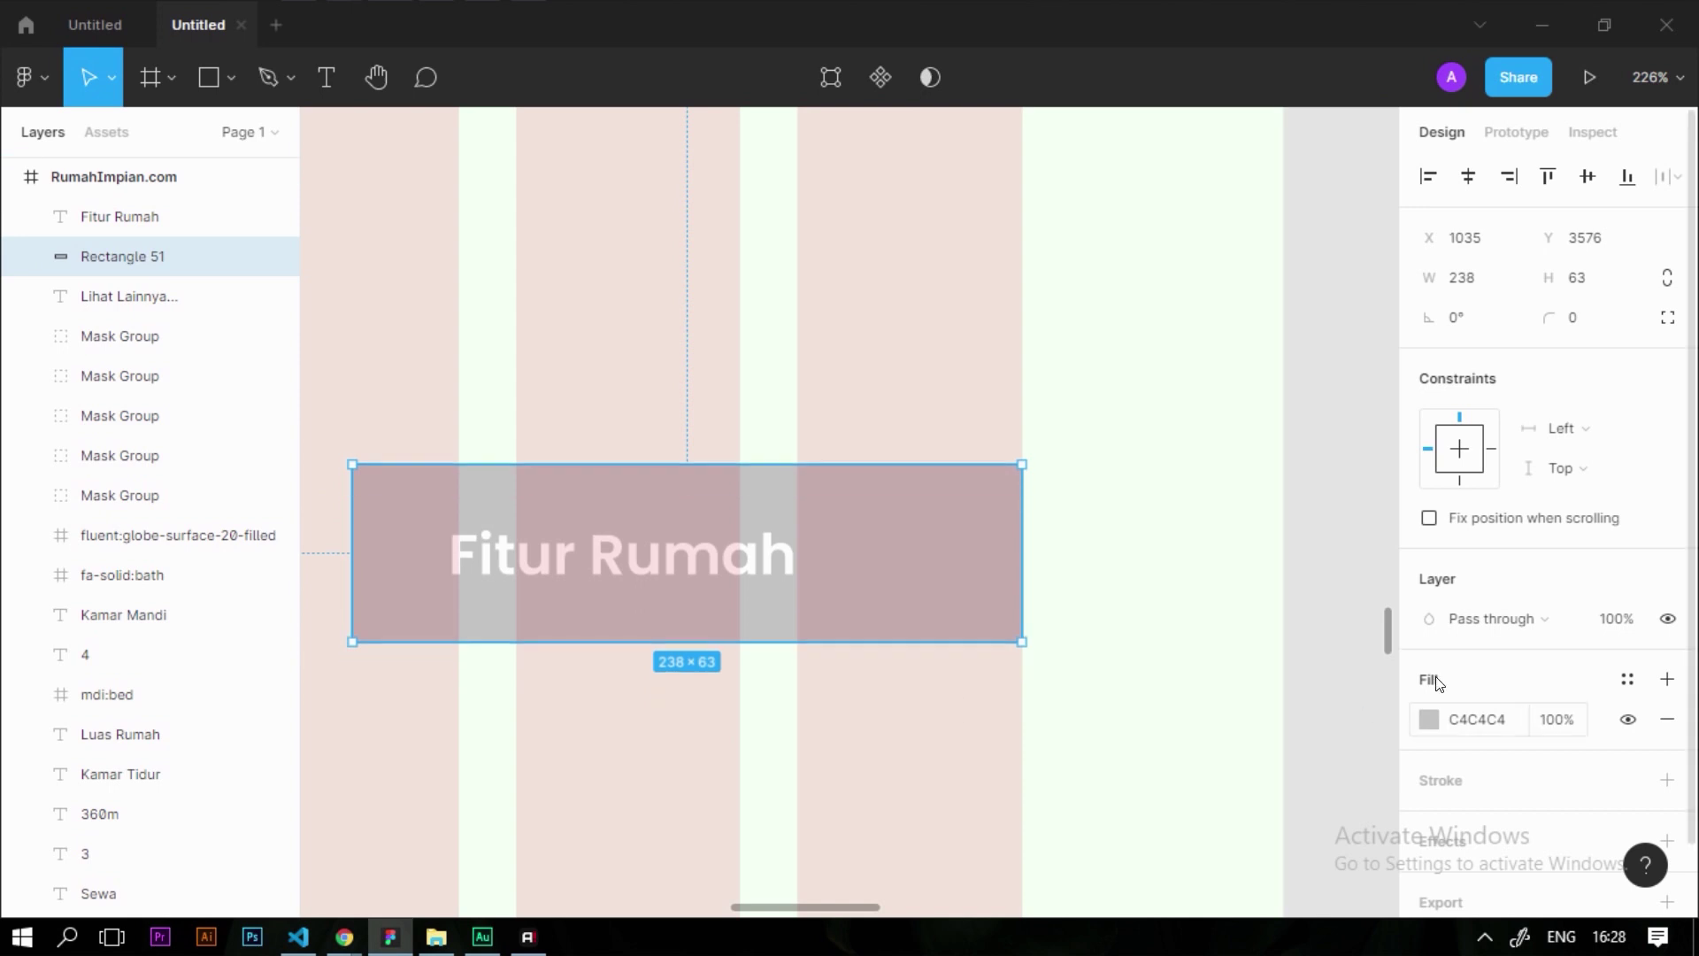
pyautogui.click(1422, 721)
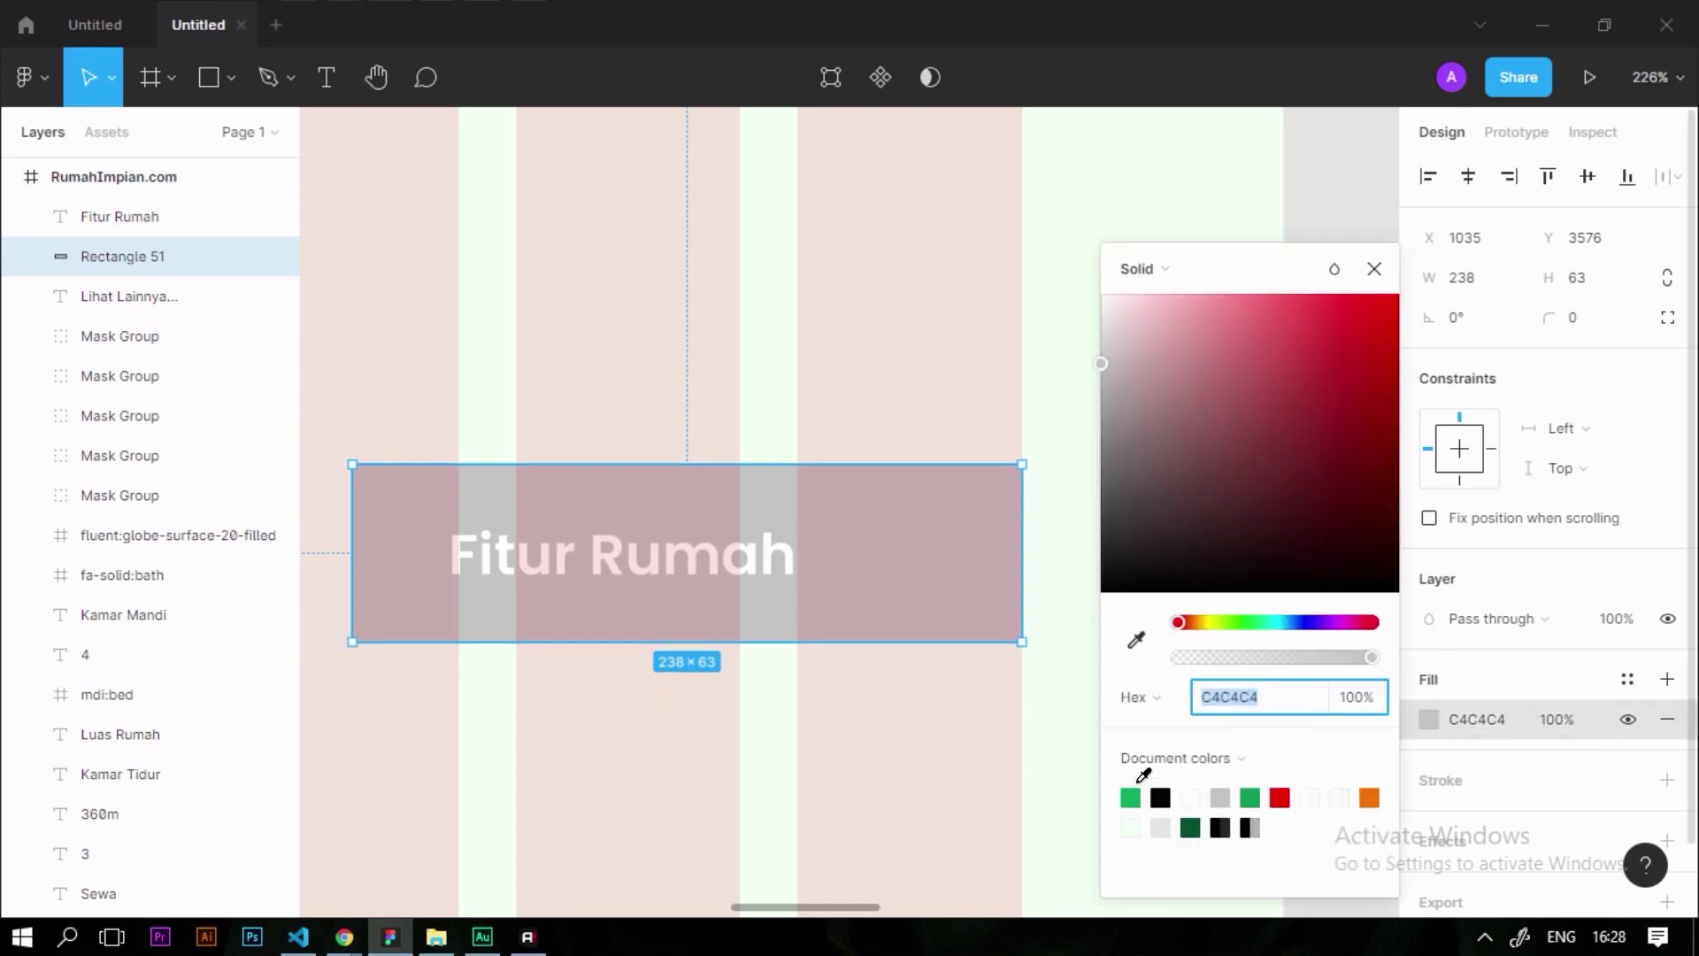
pyautogui.click(1131, 798)
pyautogui.click(1018, 672)
pyautogui.hscroll(-3, 858, 611)
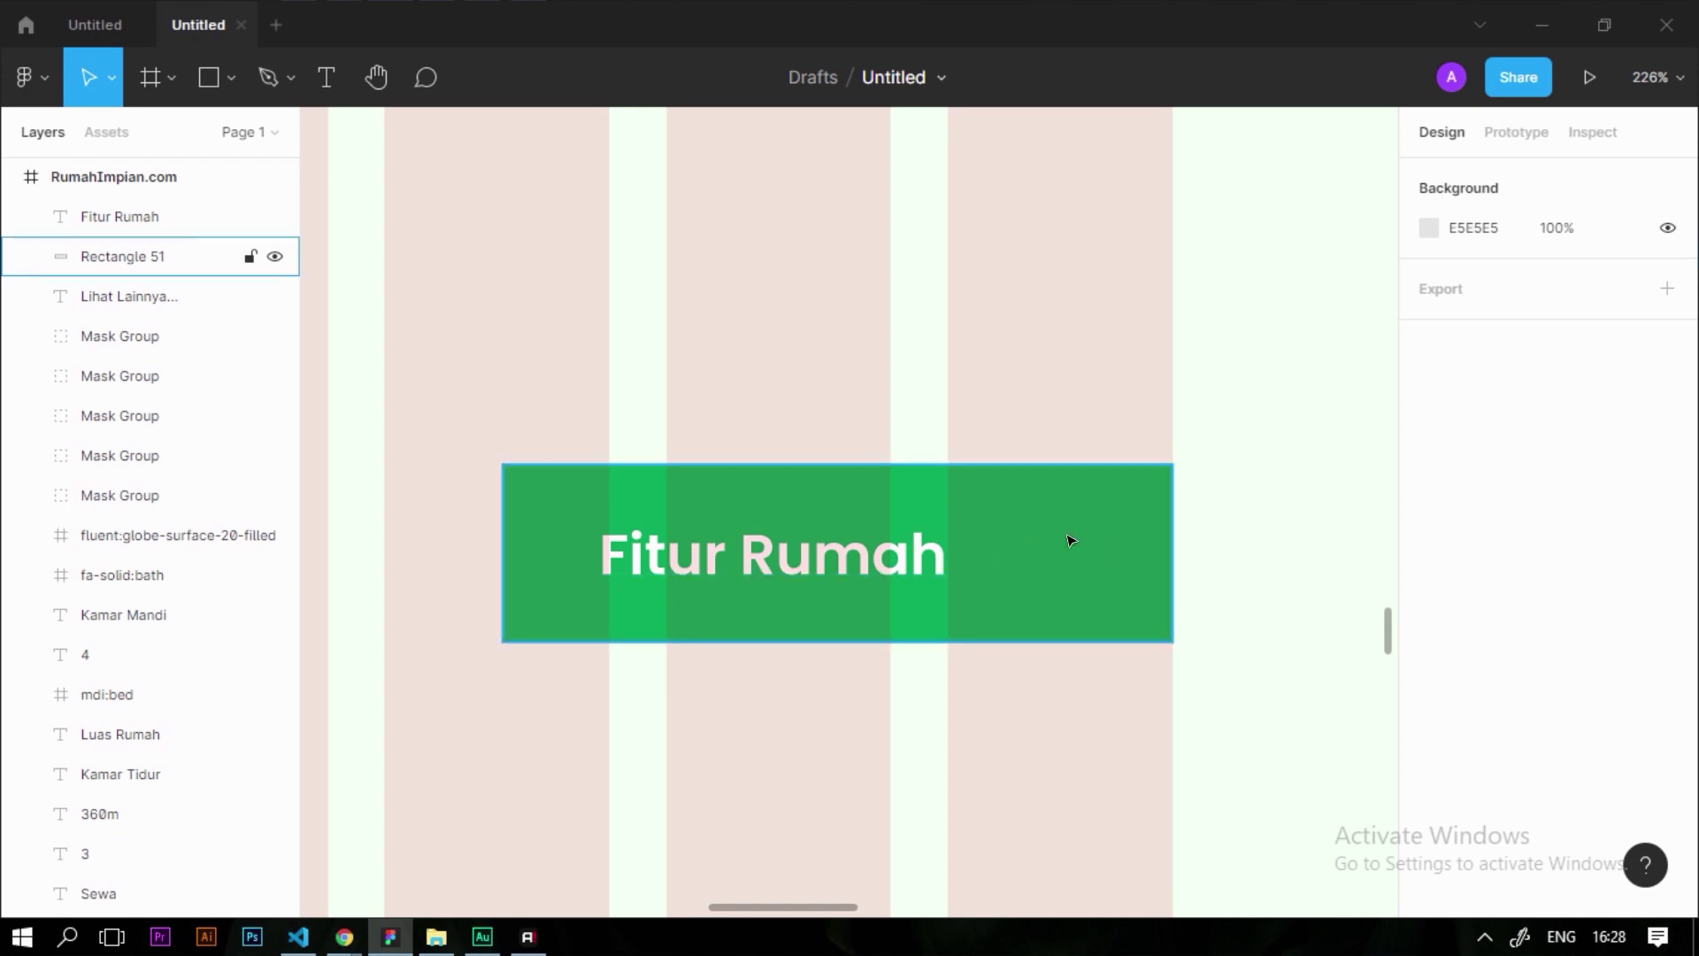
pyautogui.scroll(-5, 831, 614)
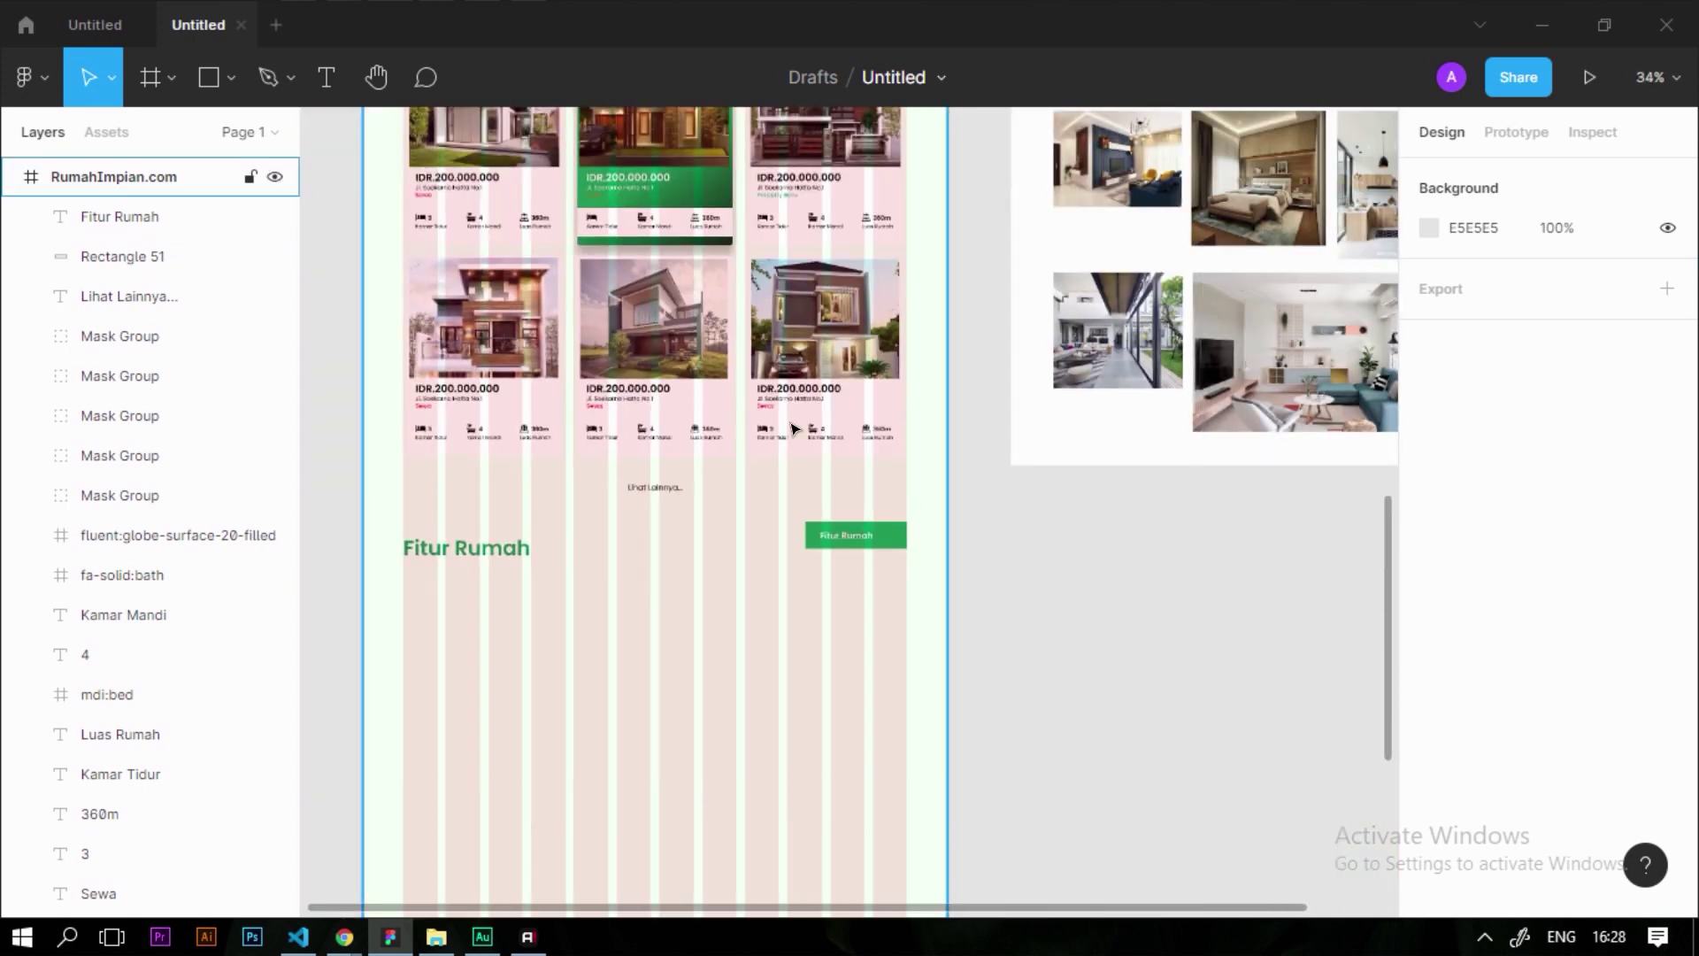
pyautogui.scroll(2, 776, 283)
pyautogui.scroll(5, 775, 283)
pyautogui.scroll(-5, 841, 443)
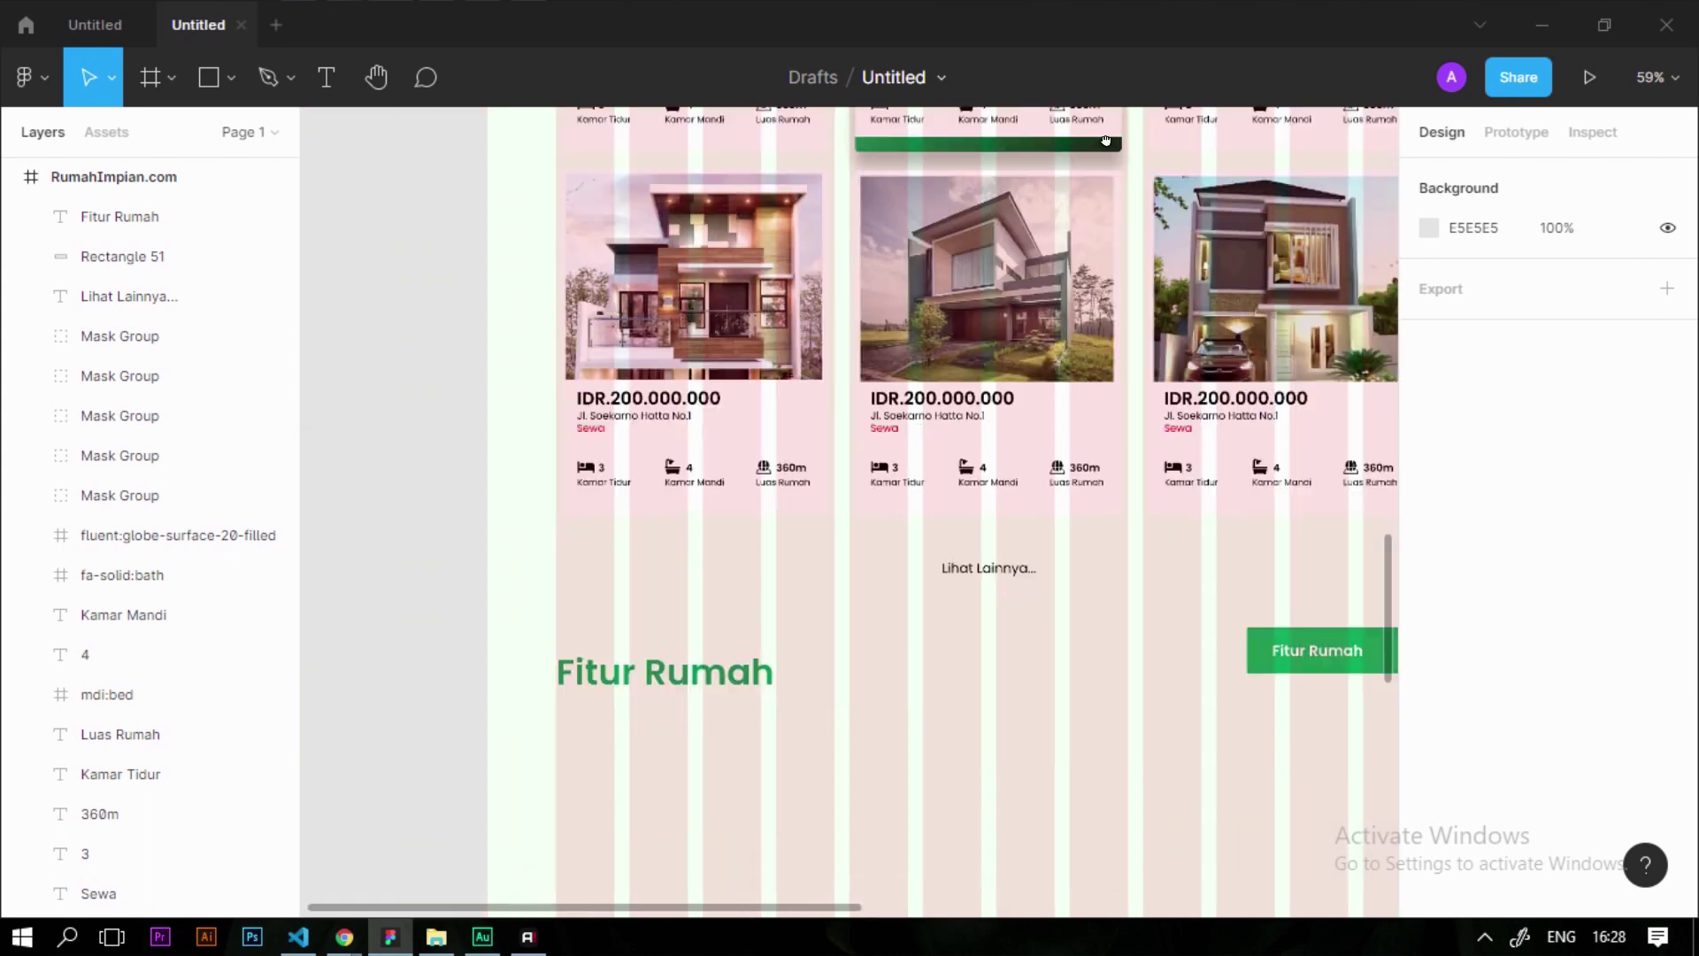
pyautogui.scroll(3, 870, 557)
pyautogui.scroll(20, 870, 556)
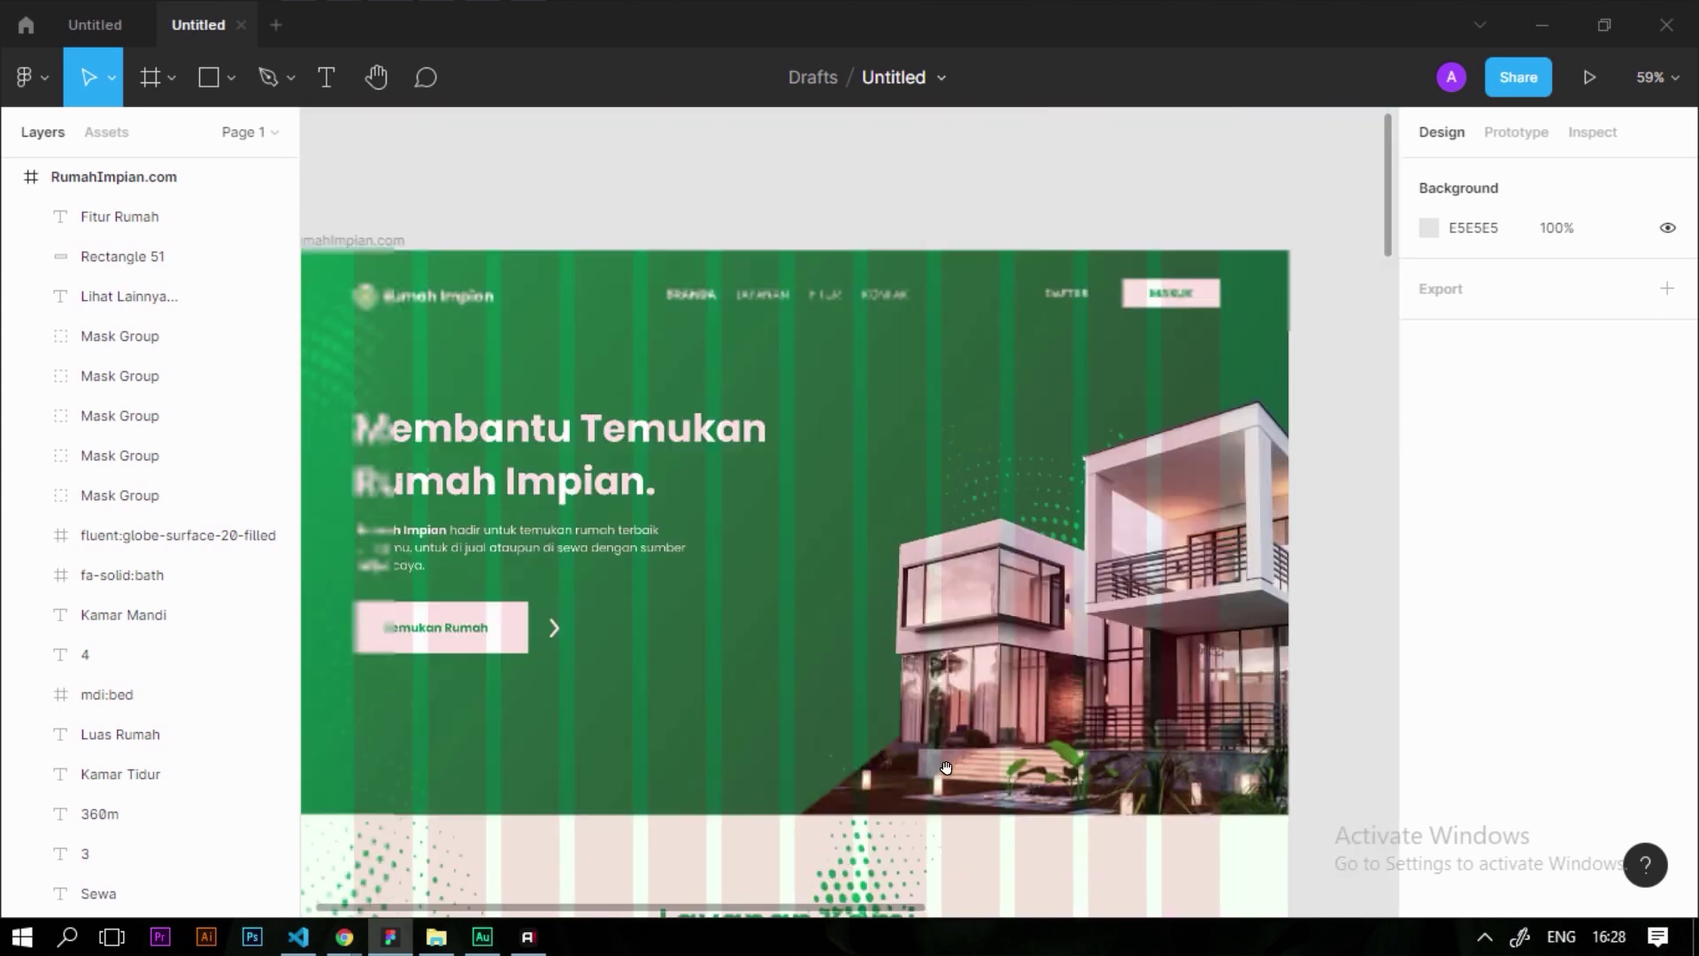
# Paste the copied arrow icon onto the right side of the green Fitur Rumah button and ungroup it
pyautogui.click(592, 859)
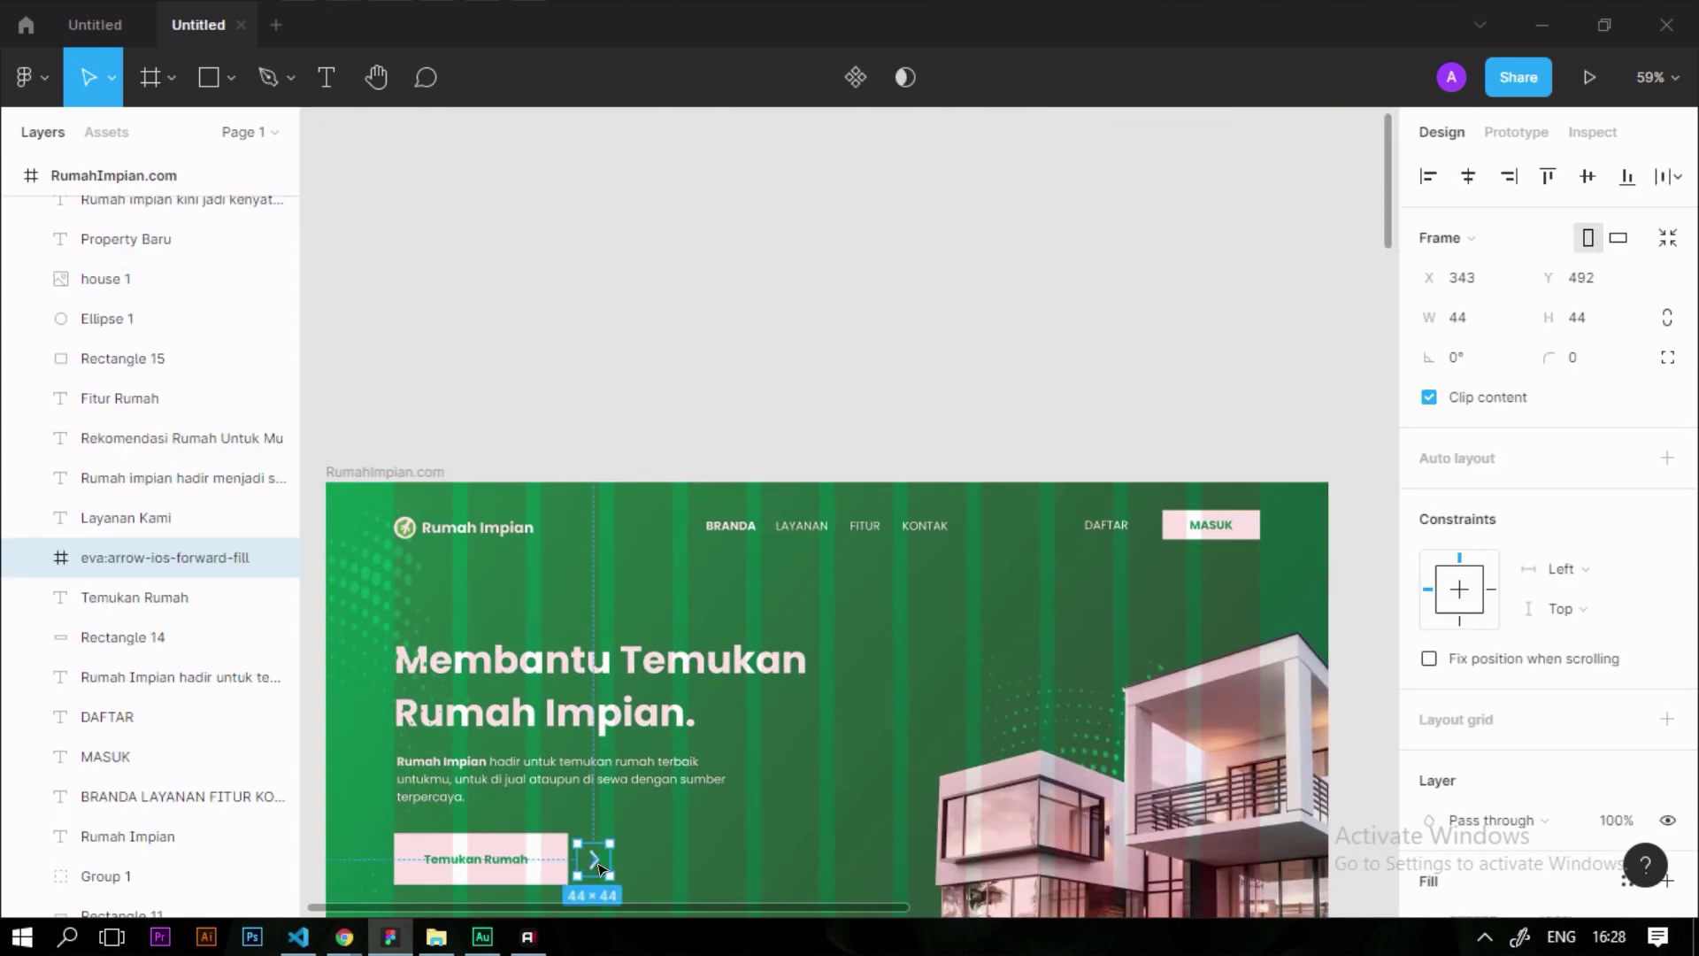
pyautogui.scroll(-15, 953, 655)
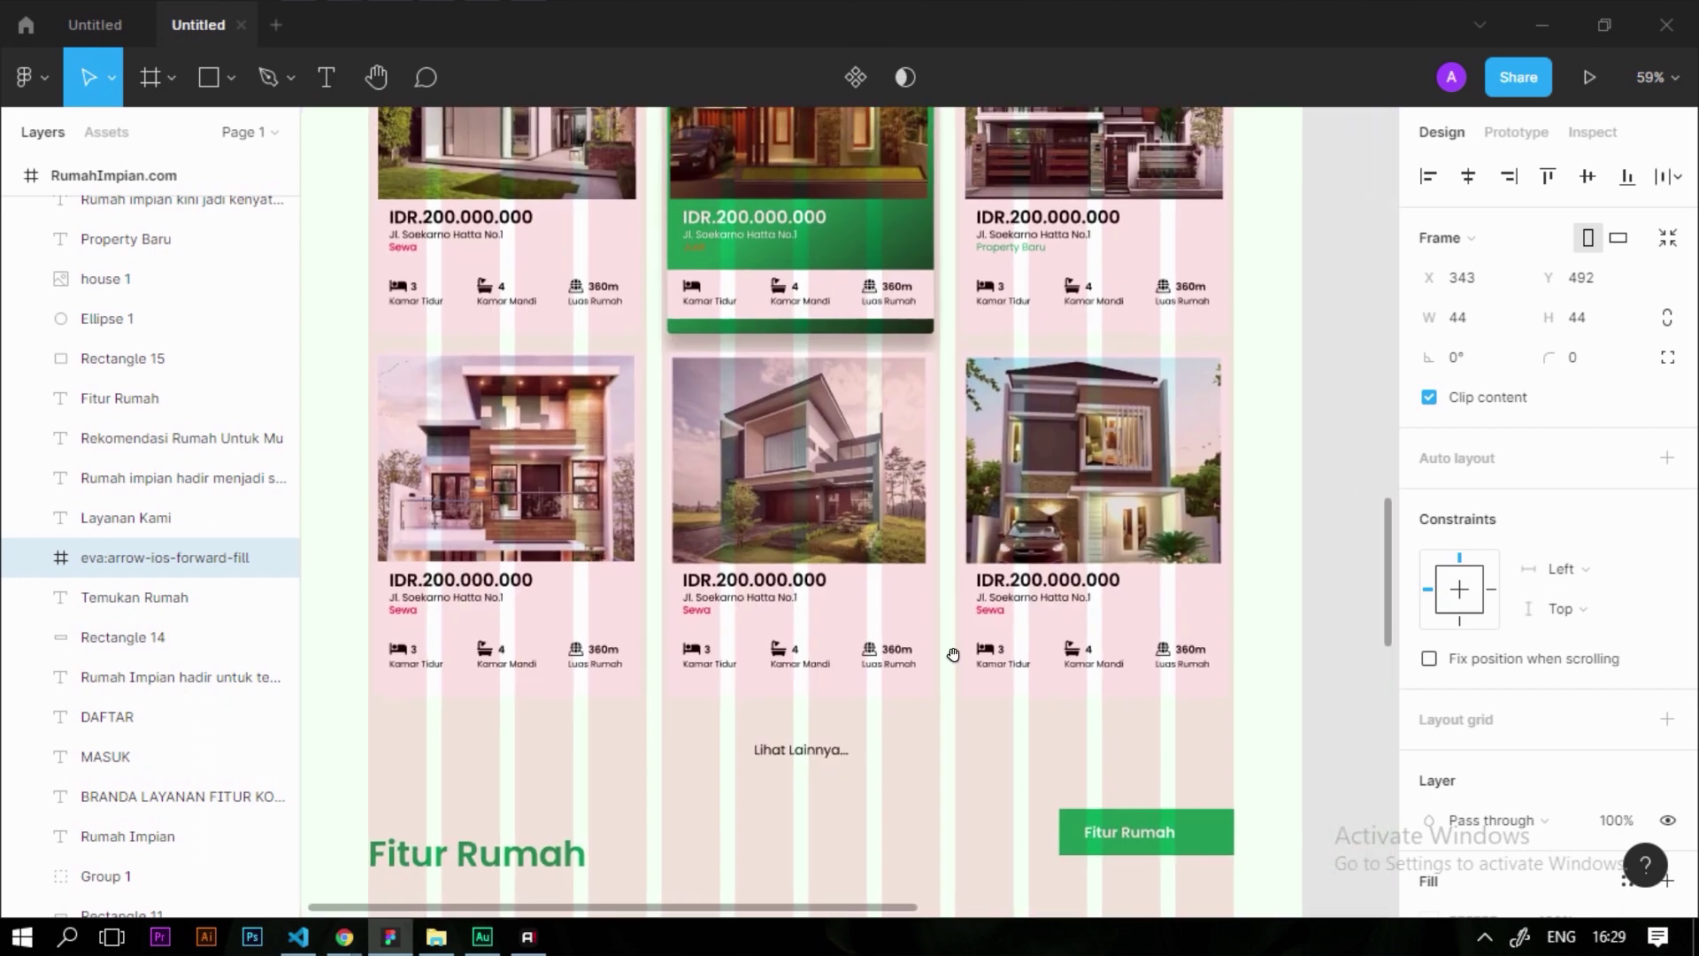
pyautogui.scroll(-4, 1062, 664)
pyautogui.scroll(5, 974, 391)
pyautogui.click(991, 461)
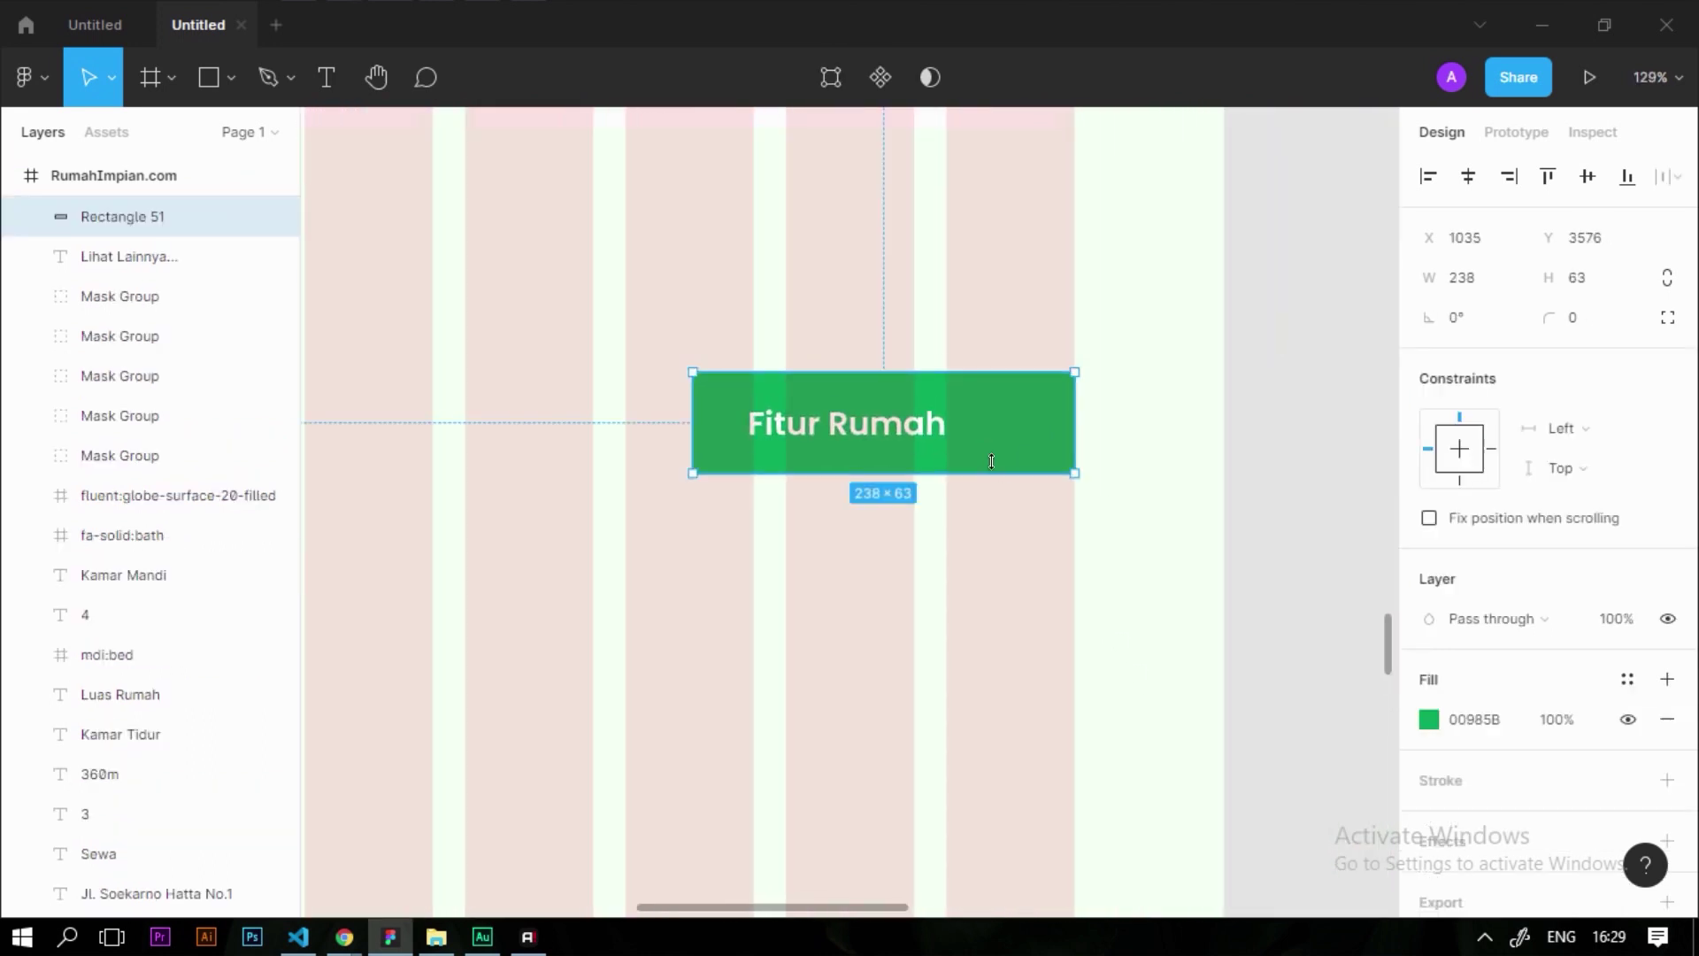
pyautogui.hotkey('ctrl', 'v')
pyautogui.moveTo(852, 521); pyautogui.dragTo(998, 427)
pyautogui.scroll(5, 1009, 428)
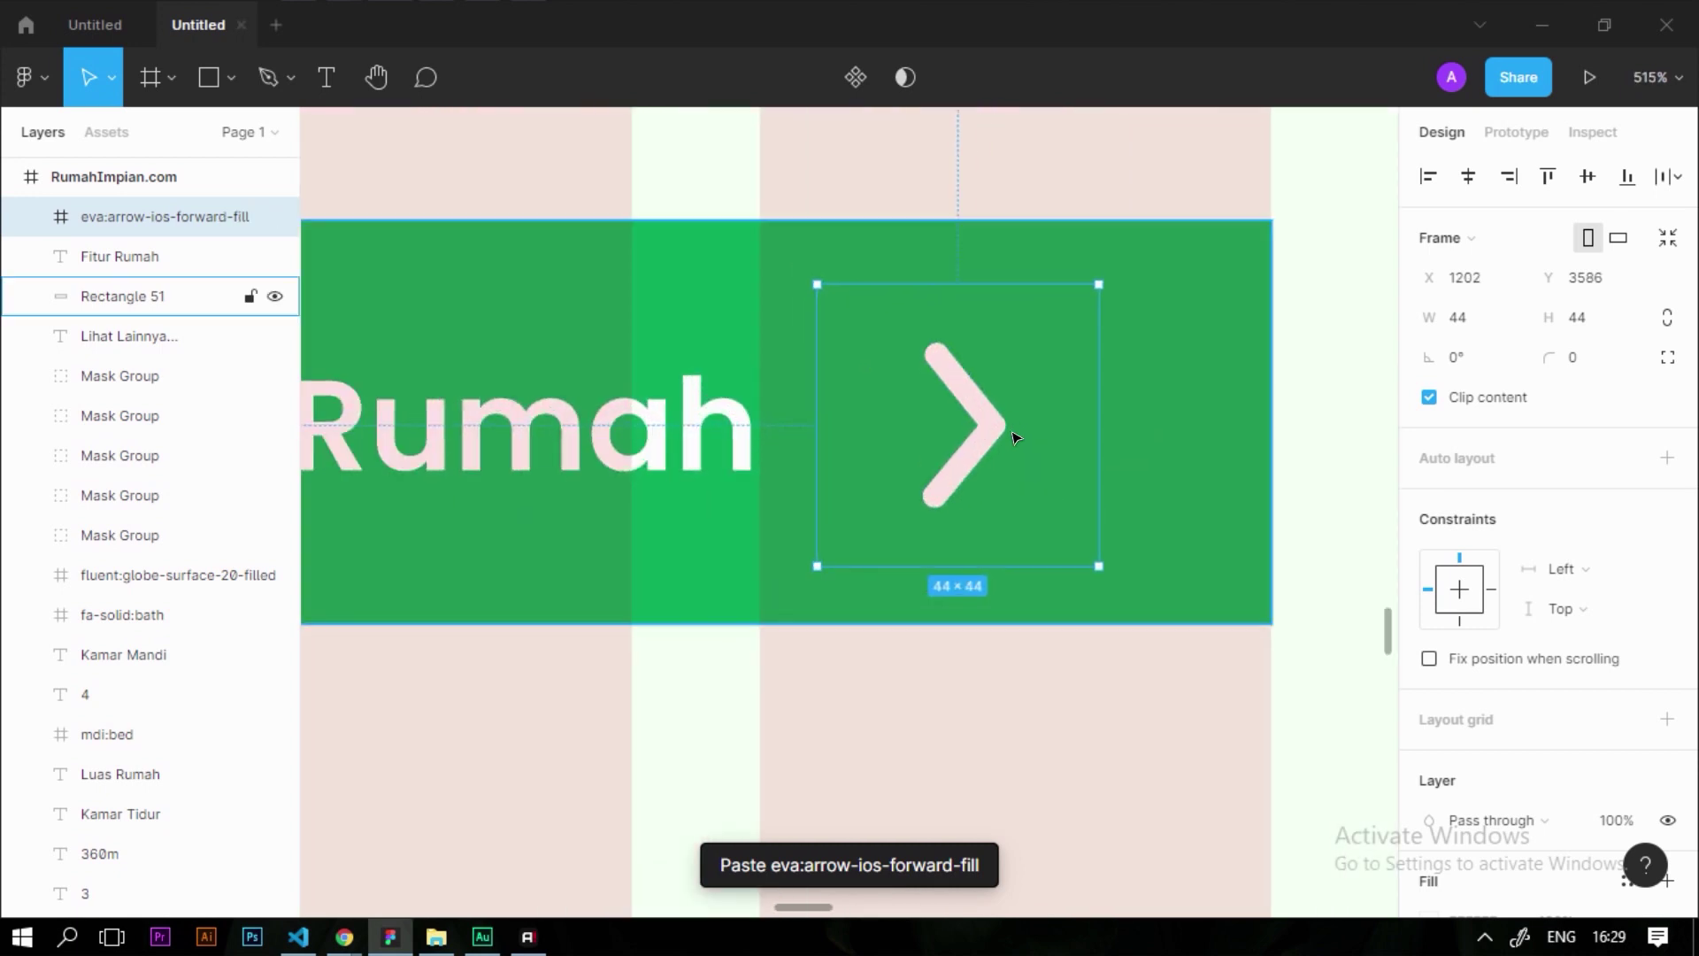
pyautogui.hotkey('ctrl', 'shift', 'g')
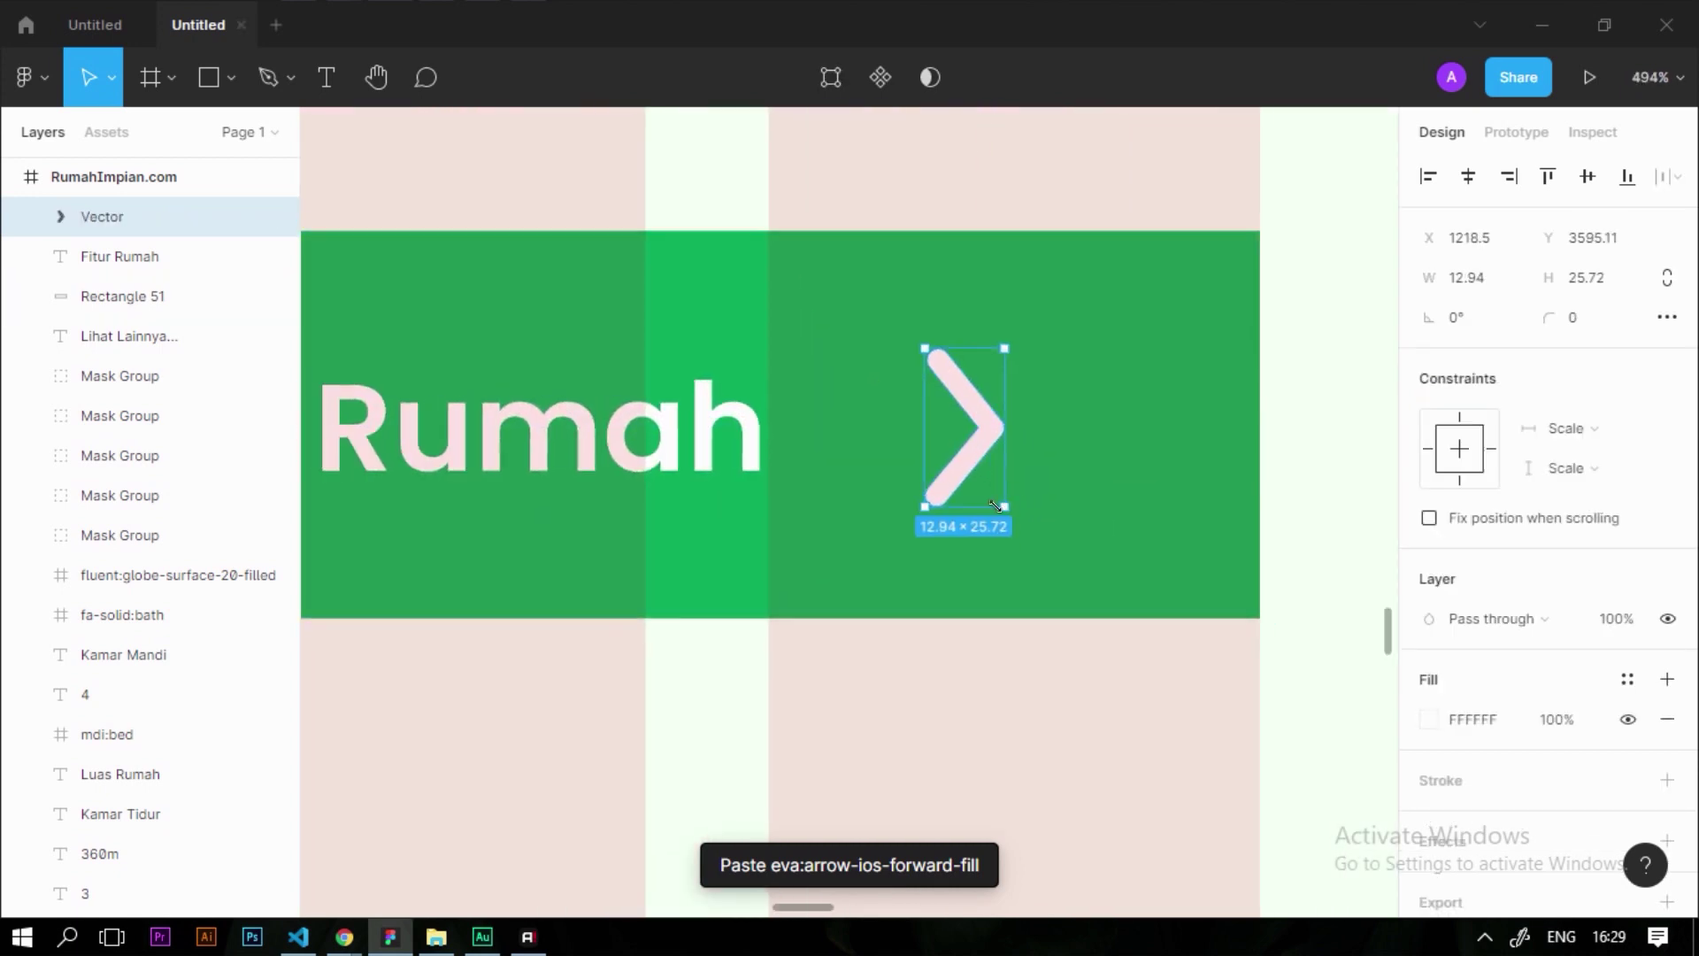
# Group the arrow with the Fitur Rumah label and centre them on the green rectangle
pyautogui.scroll(-7, 774, 575)
pyautogui.keyDown('shift'); pyautogui.click(692, 529); pyautogui.keyUp('shift')
pyautogui.hotkey('ctrl', 'g')
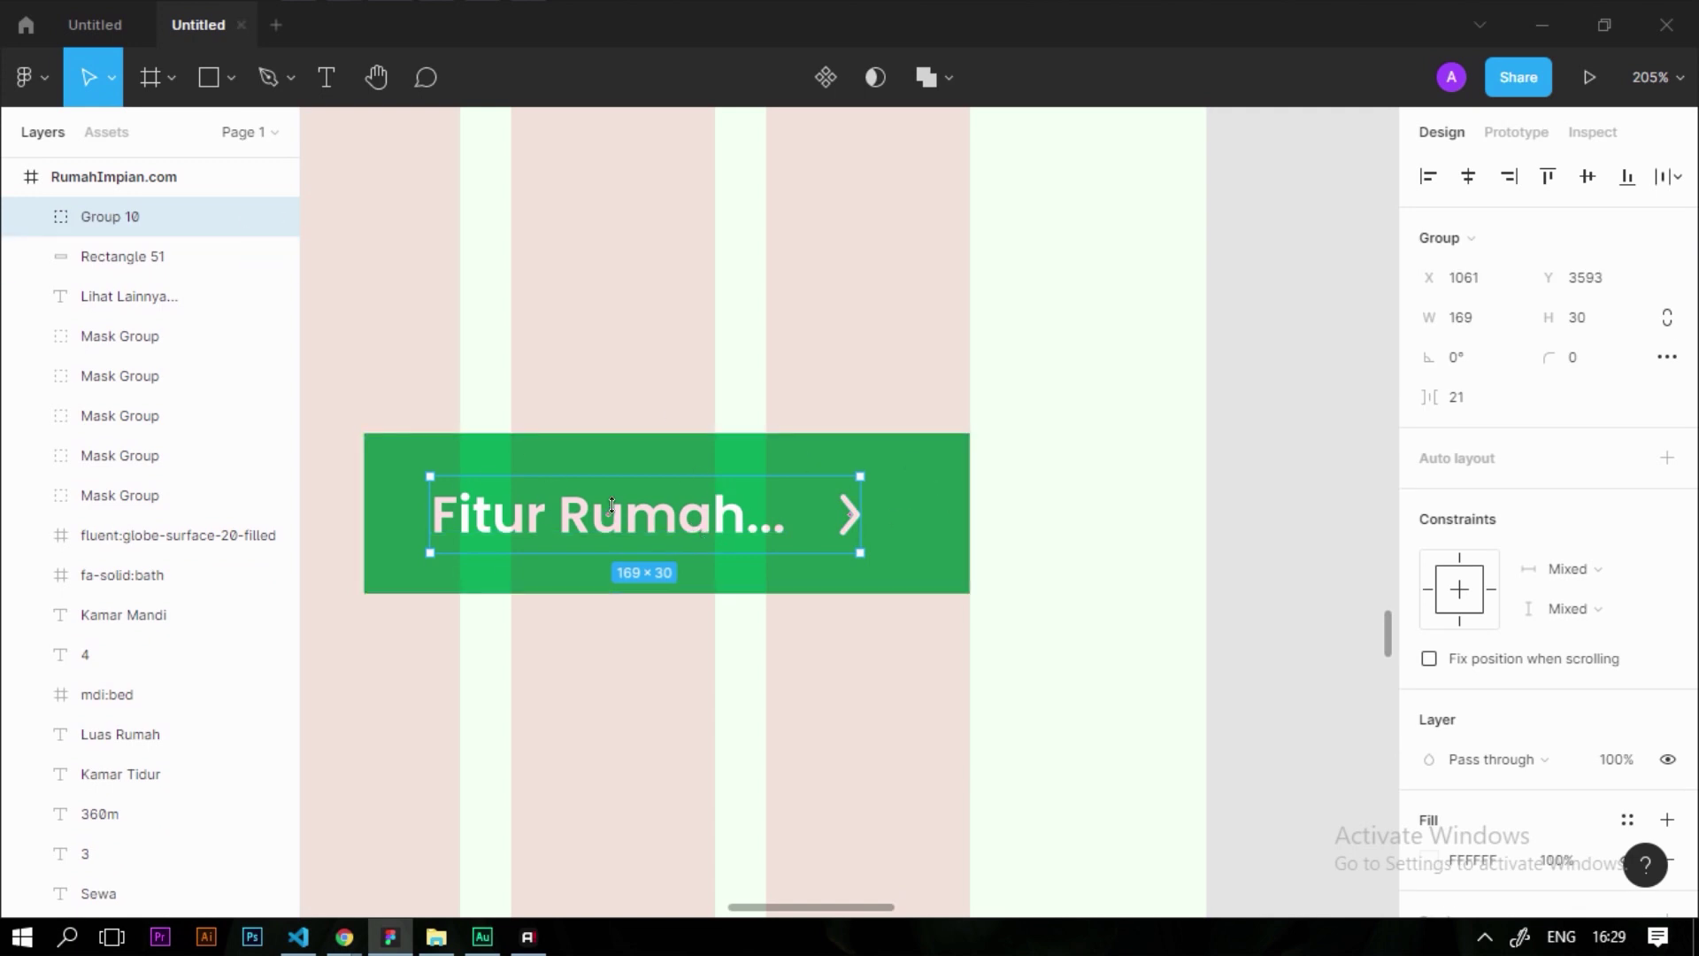
pyautogui.keyDown('shift'); pyautogui.click(953, 501); pyautogui.keyUp('shift')
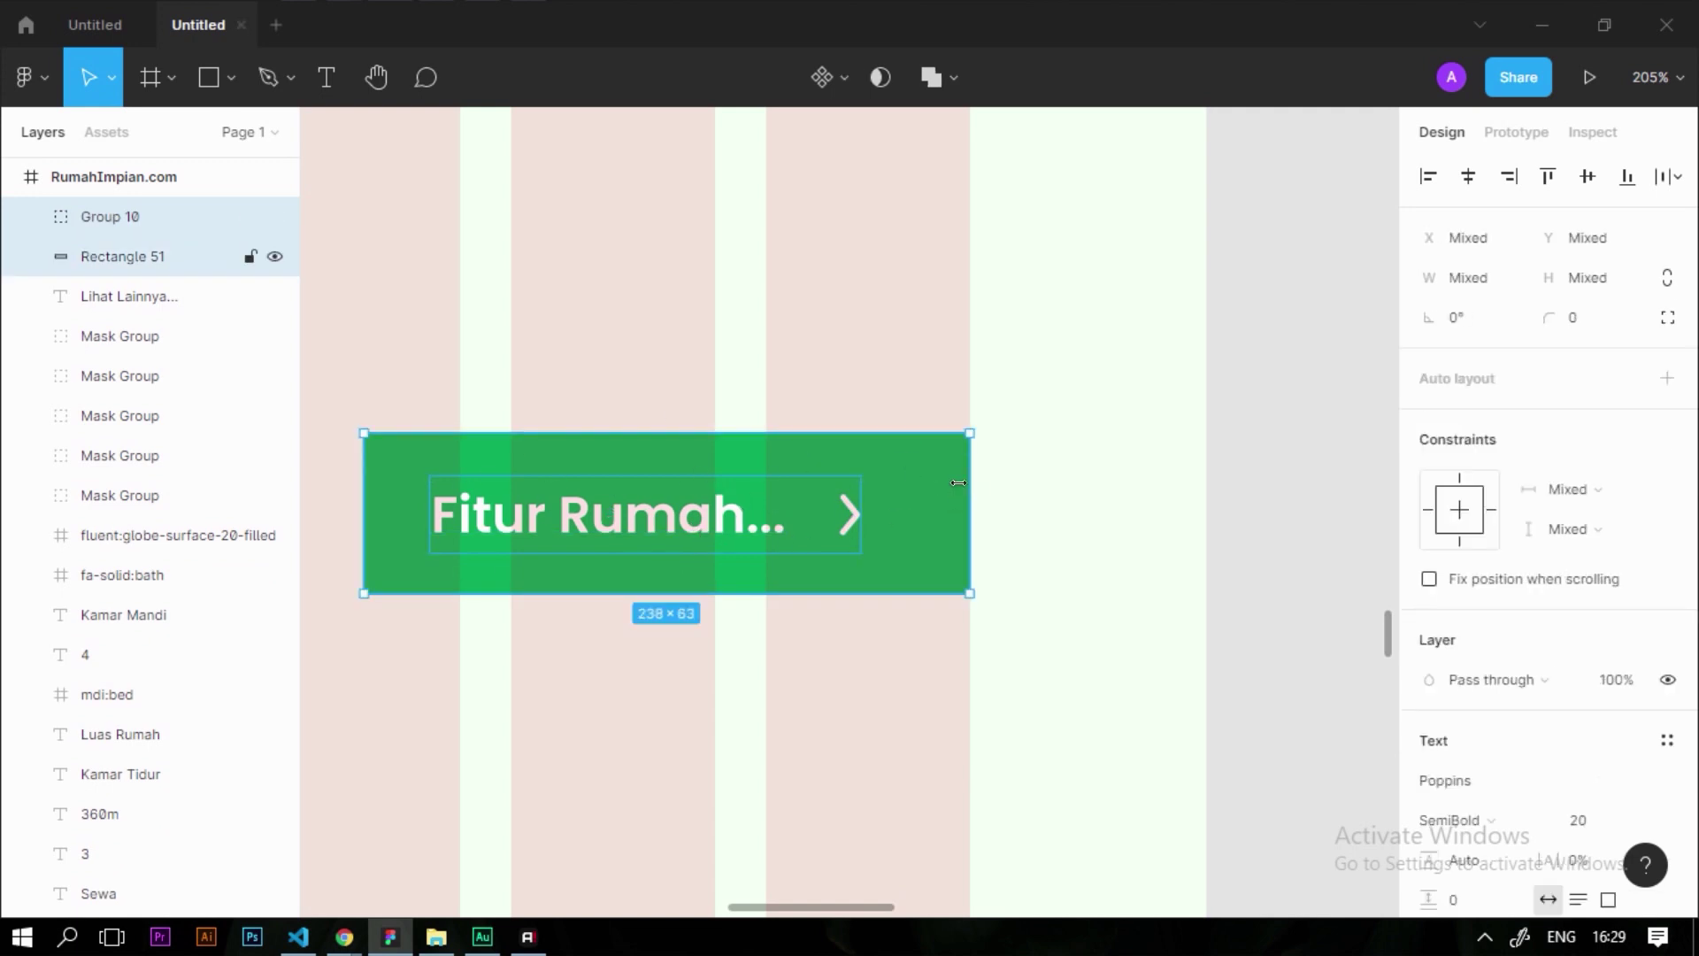
pyautogui.moveTo(1157, 614); pyautogui.dragTo(591, 441)
pyautogui.click(1472, 187)
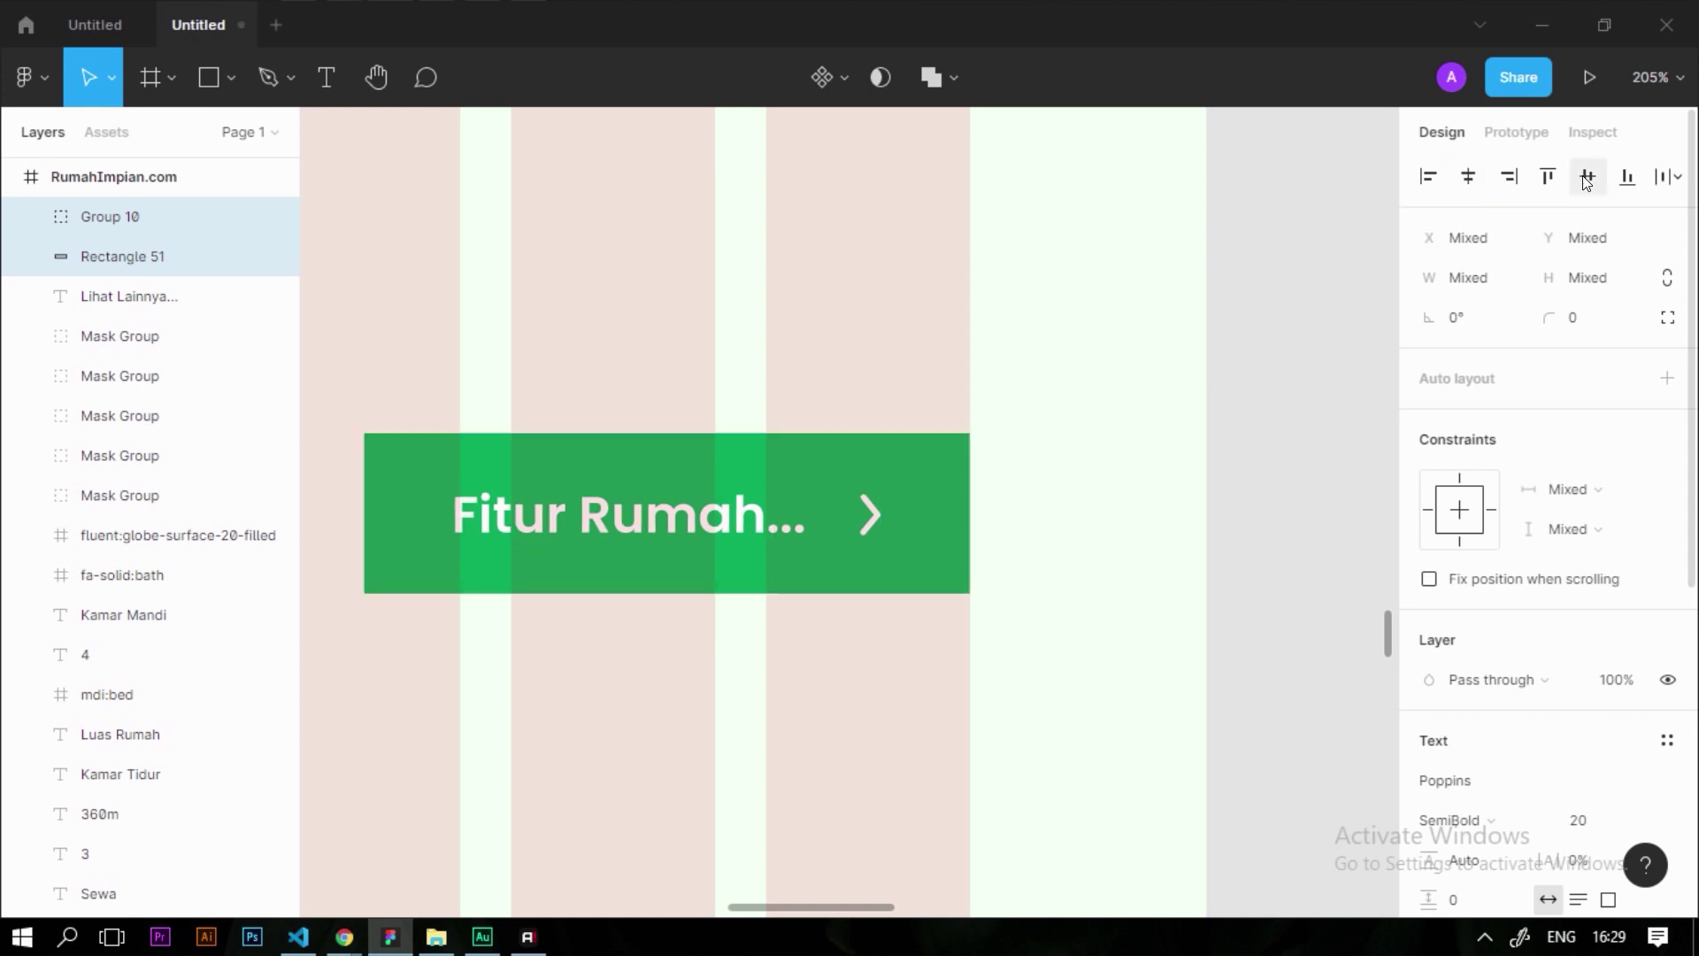
# Group the label, arrow and green rectangle together into one button, Group 11
pyautogui.scroll(-5, 1146, 546)
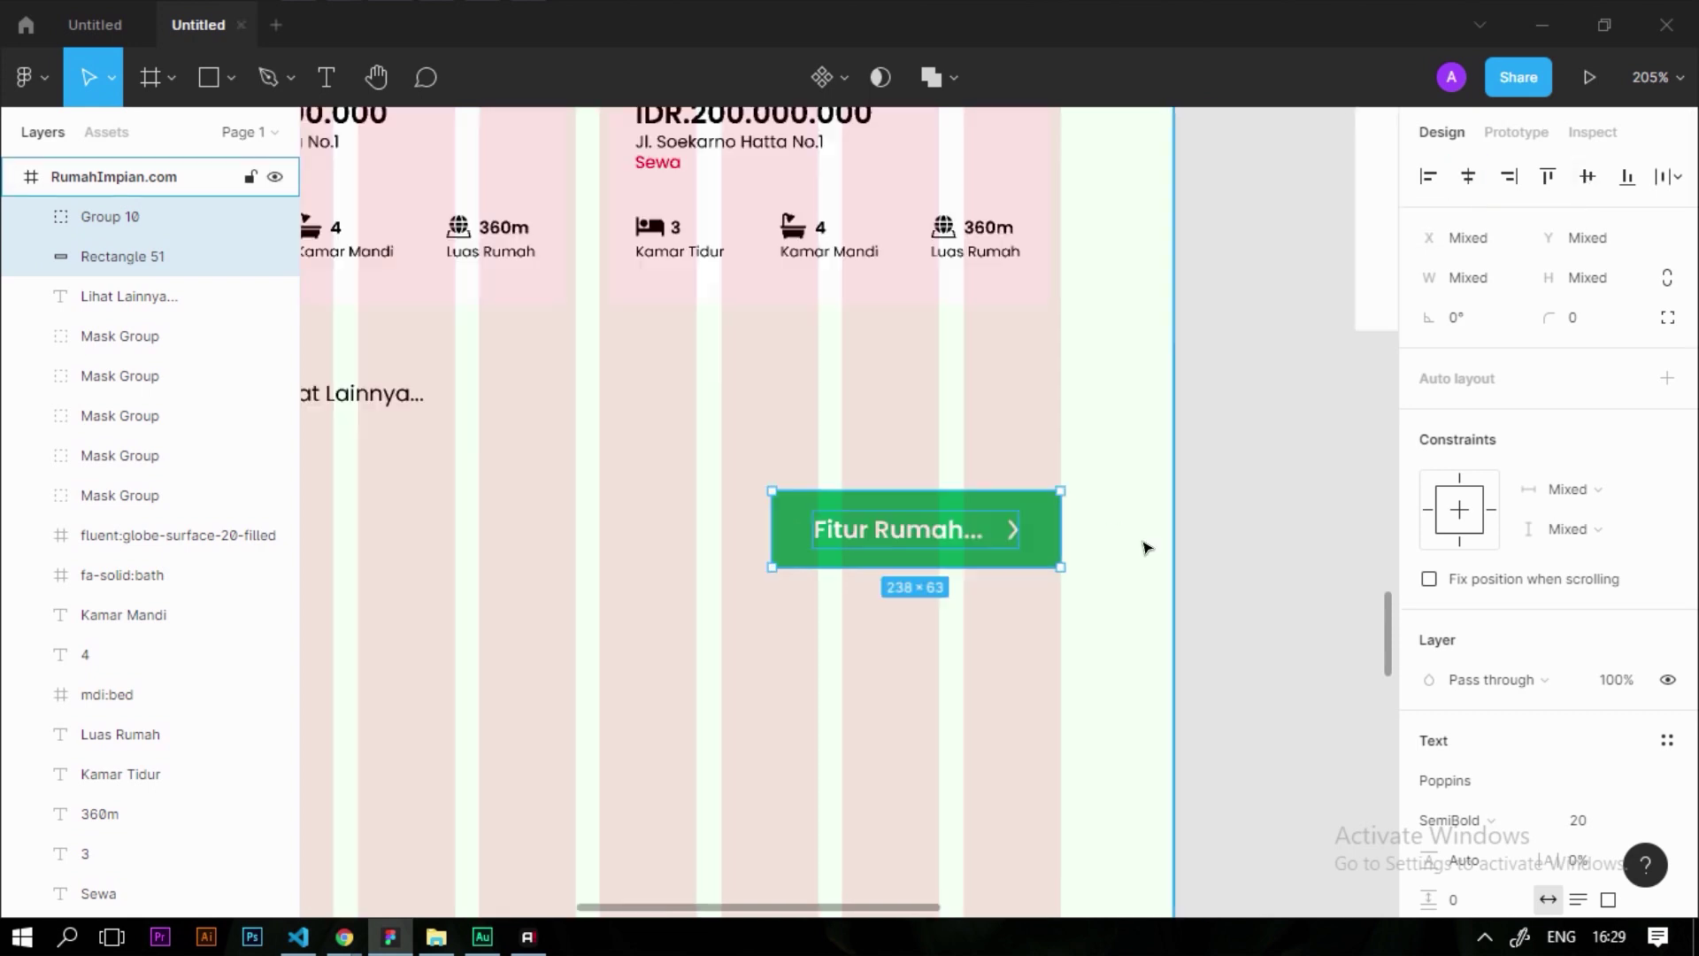
pyautogui.scroll(4, 1089, 569)
pyautogui.click(1188, 601)
pyautogui.moveTo(1187, 601); pyautogui.dragTo(683, 405)
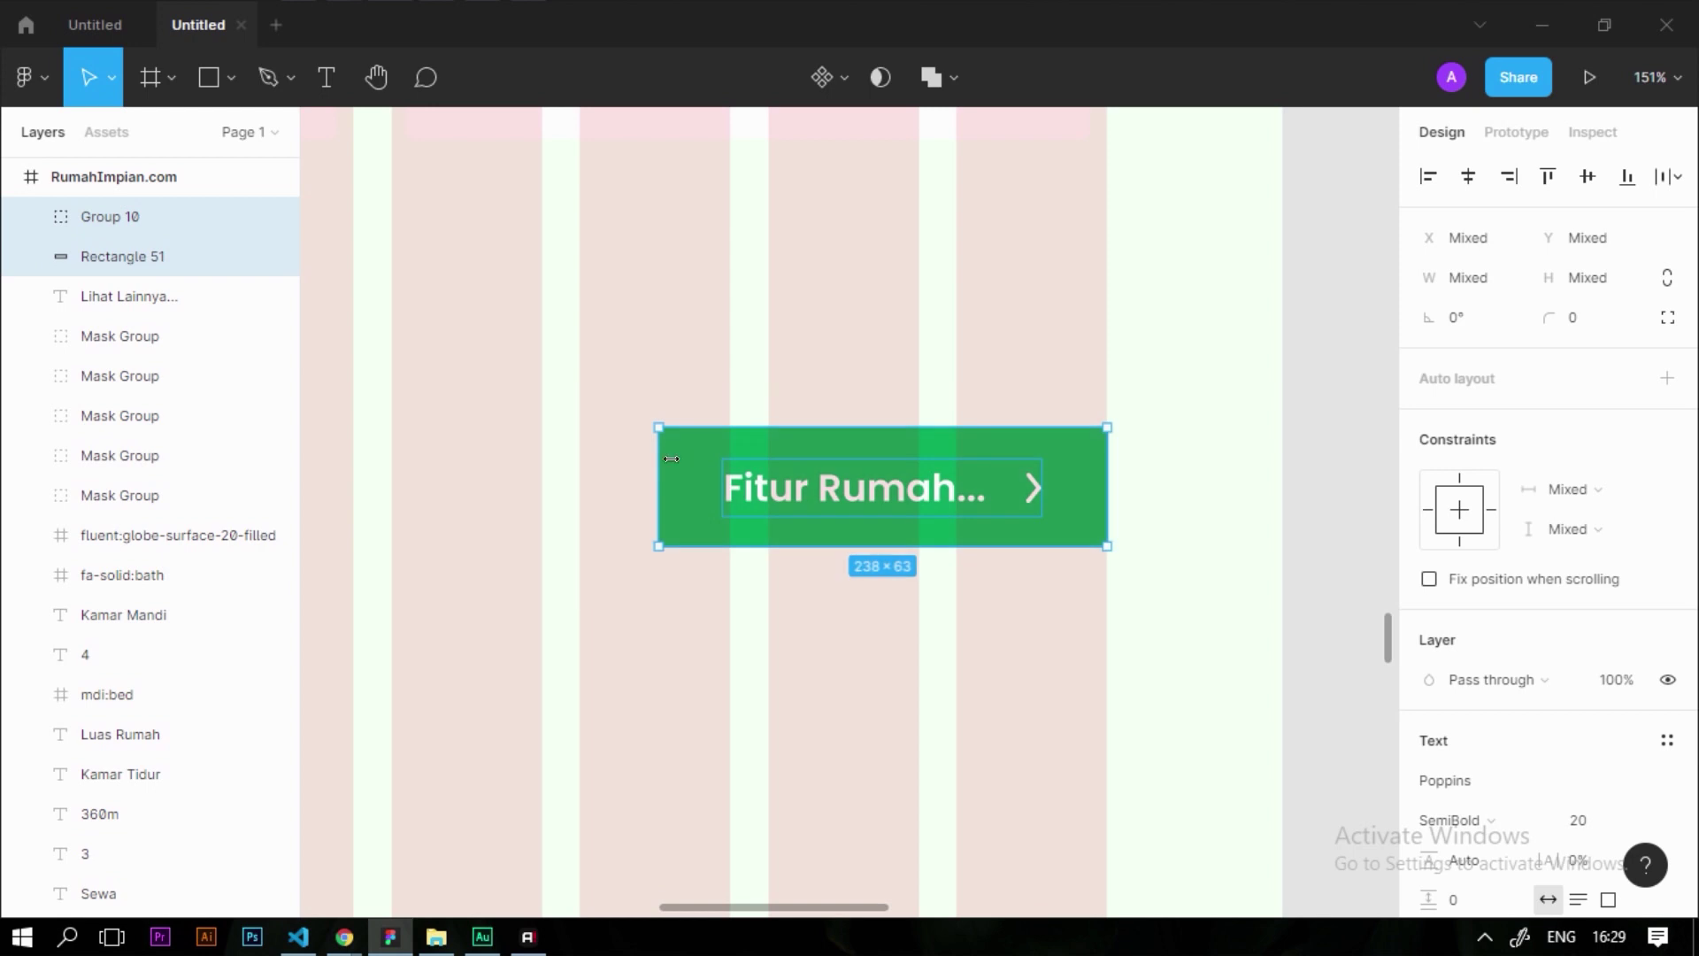
pyautogui.click(1095, 561)
pyautogui.moveTo(1184, 622); pyautogui.dragTo(579, 372)
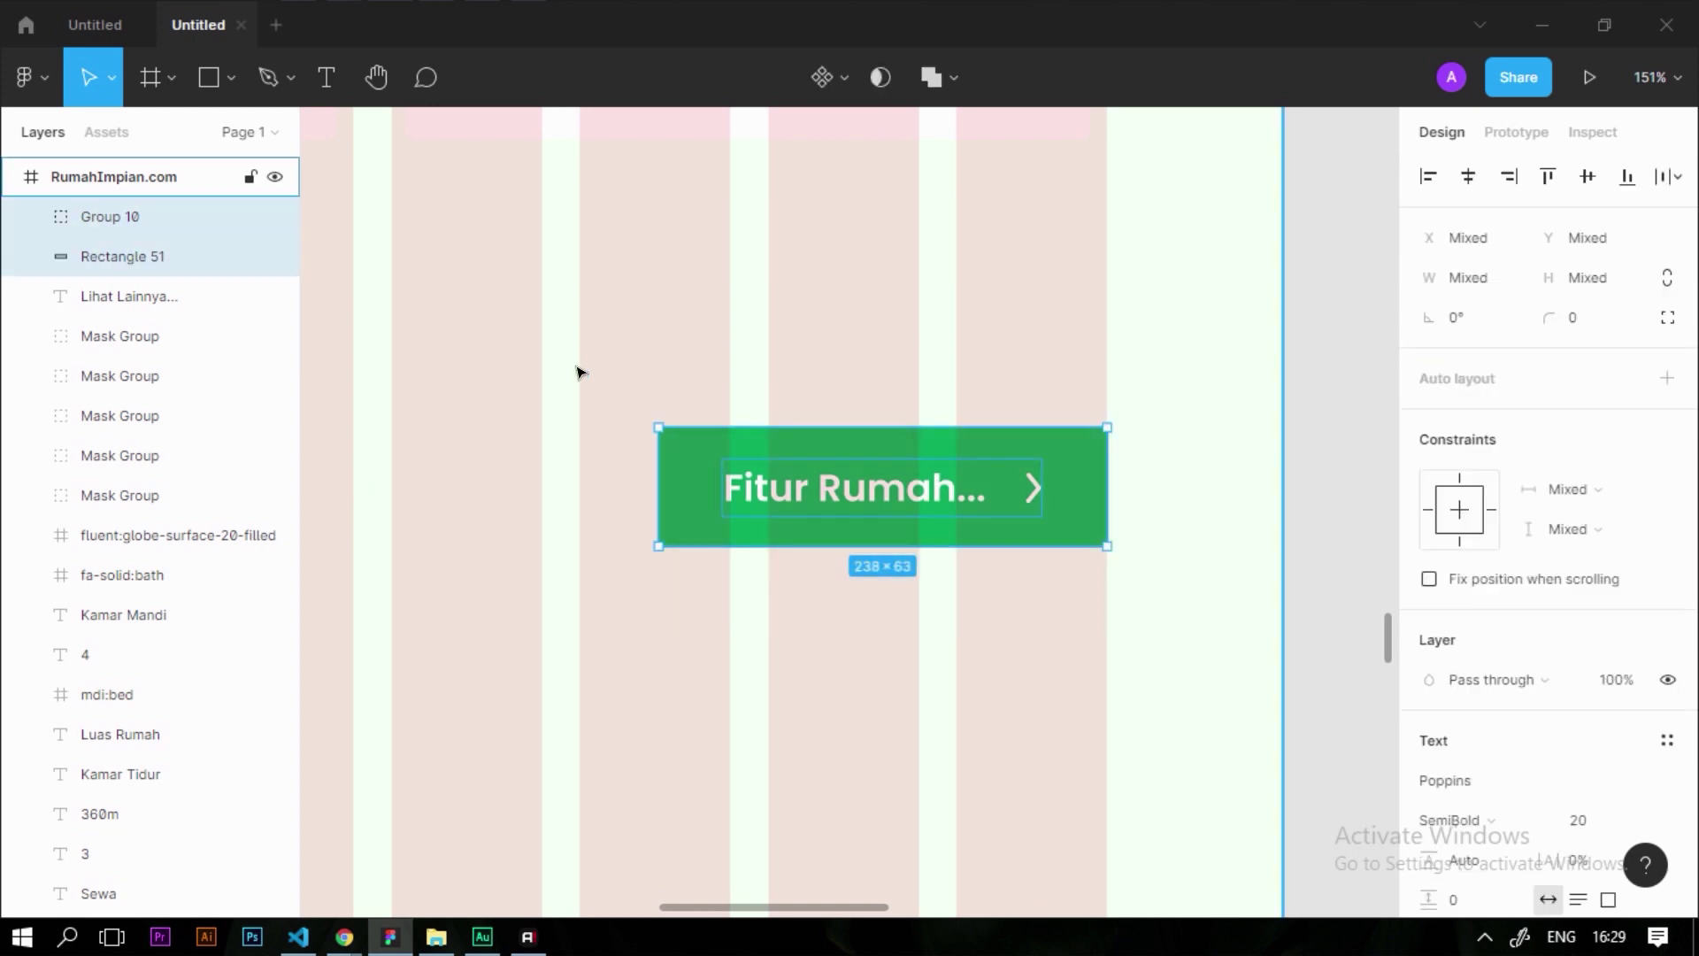
pyautogui.hotkey('ctrl', 'g')
pyautogui.click(863, 323)
pyautogui.click(911, 494)
pyautogui.press('Escape')
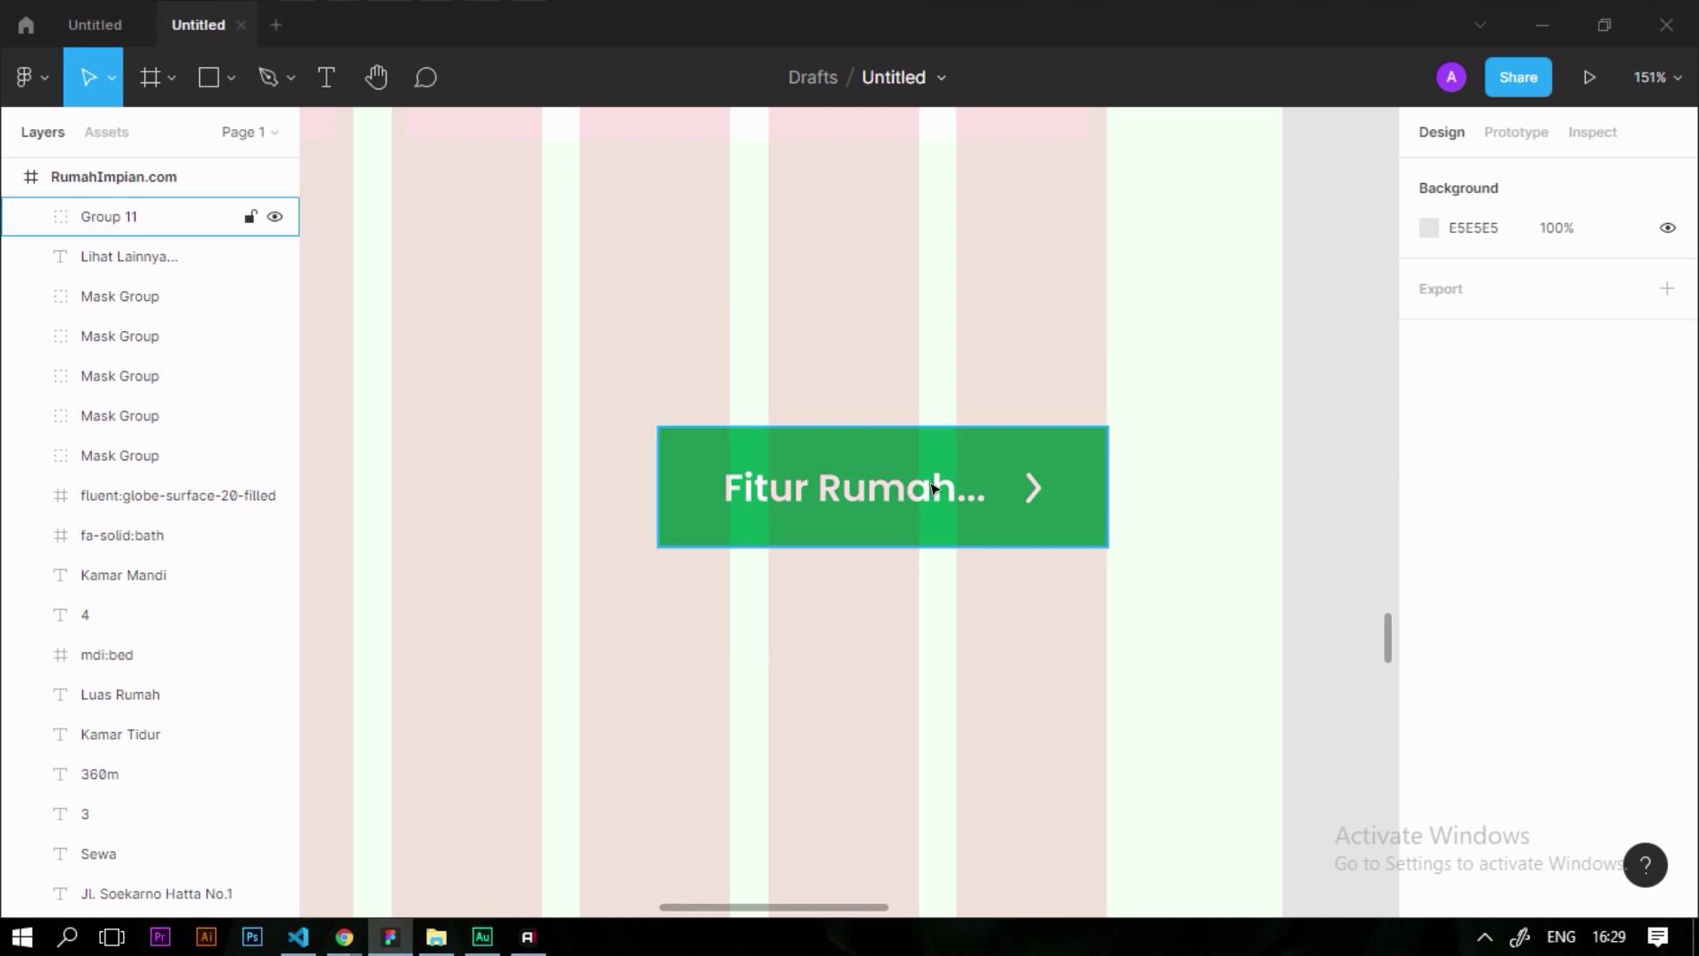
pyautogui.click(934, 488)
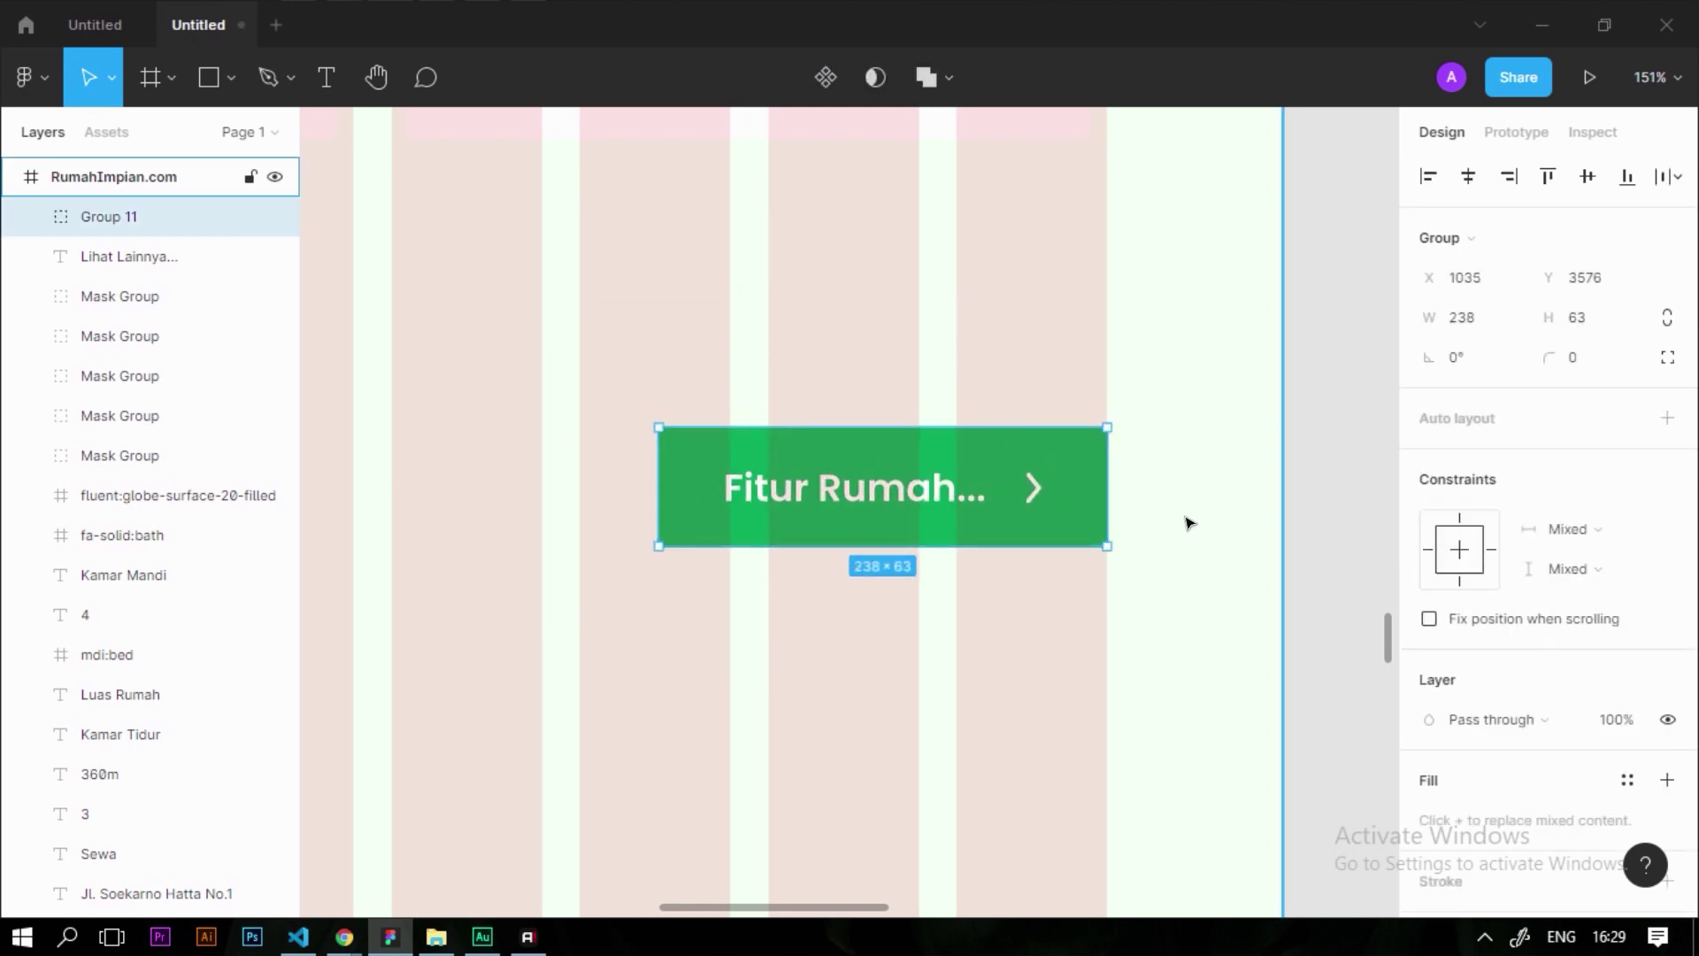
# Align the Fitur Rumah heading and its green button along their vertical centres
pyautogui.keyDown('ctrl'); pyautogui.scroll(-5, 1188, 522); pyautogui.keyUp('ctrl')
pyautogui.keyDown('shift'); pyautogui.click(523, 546); pyautogui.keyUp('shift')
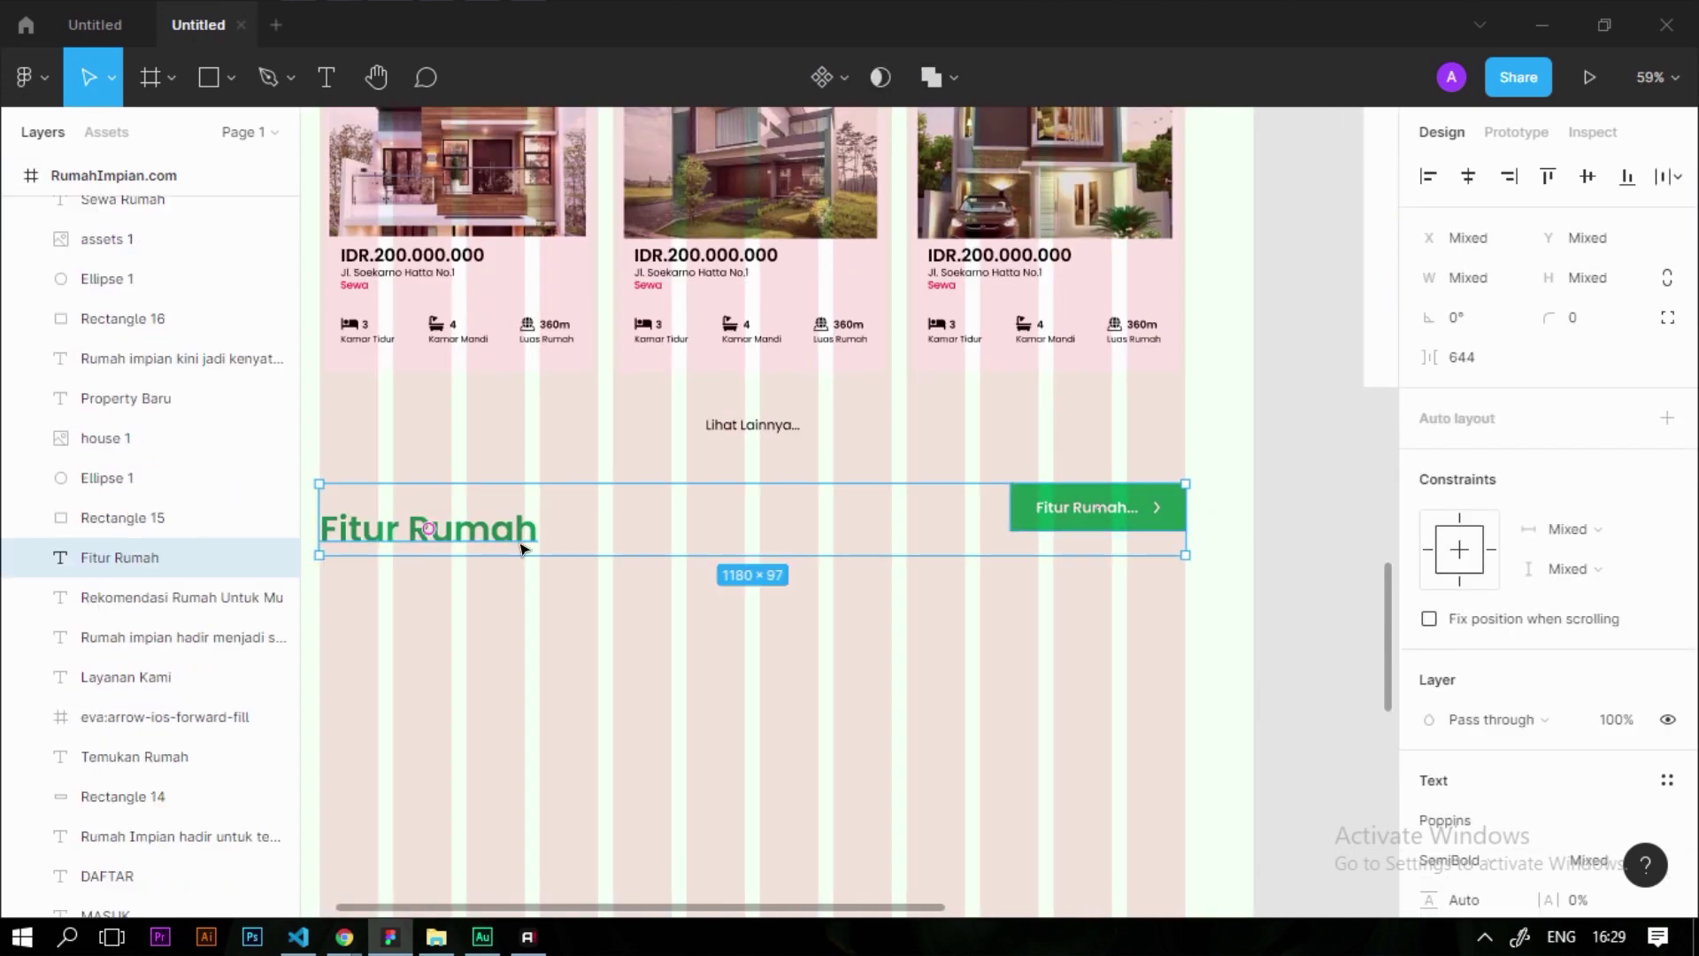
pyautogui.click(1589, 178)
pyautogui.keyDown('ctrl'); pyautogui.scroll(-2, 644, 534); pyautogui.keyUp('ctrl')
pyautogui.click(644, 535)
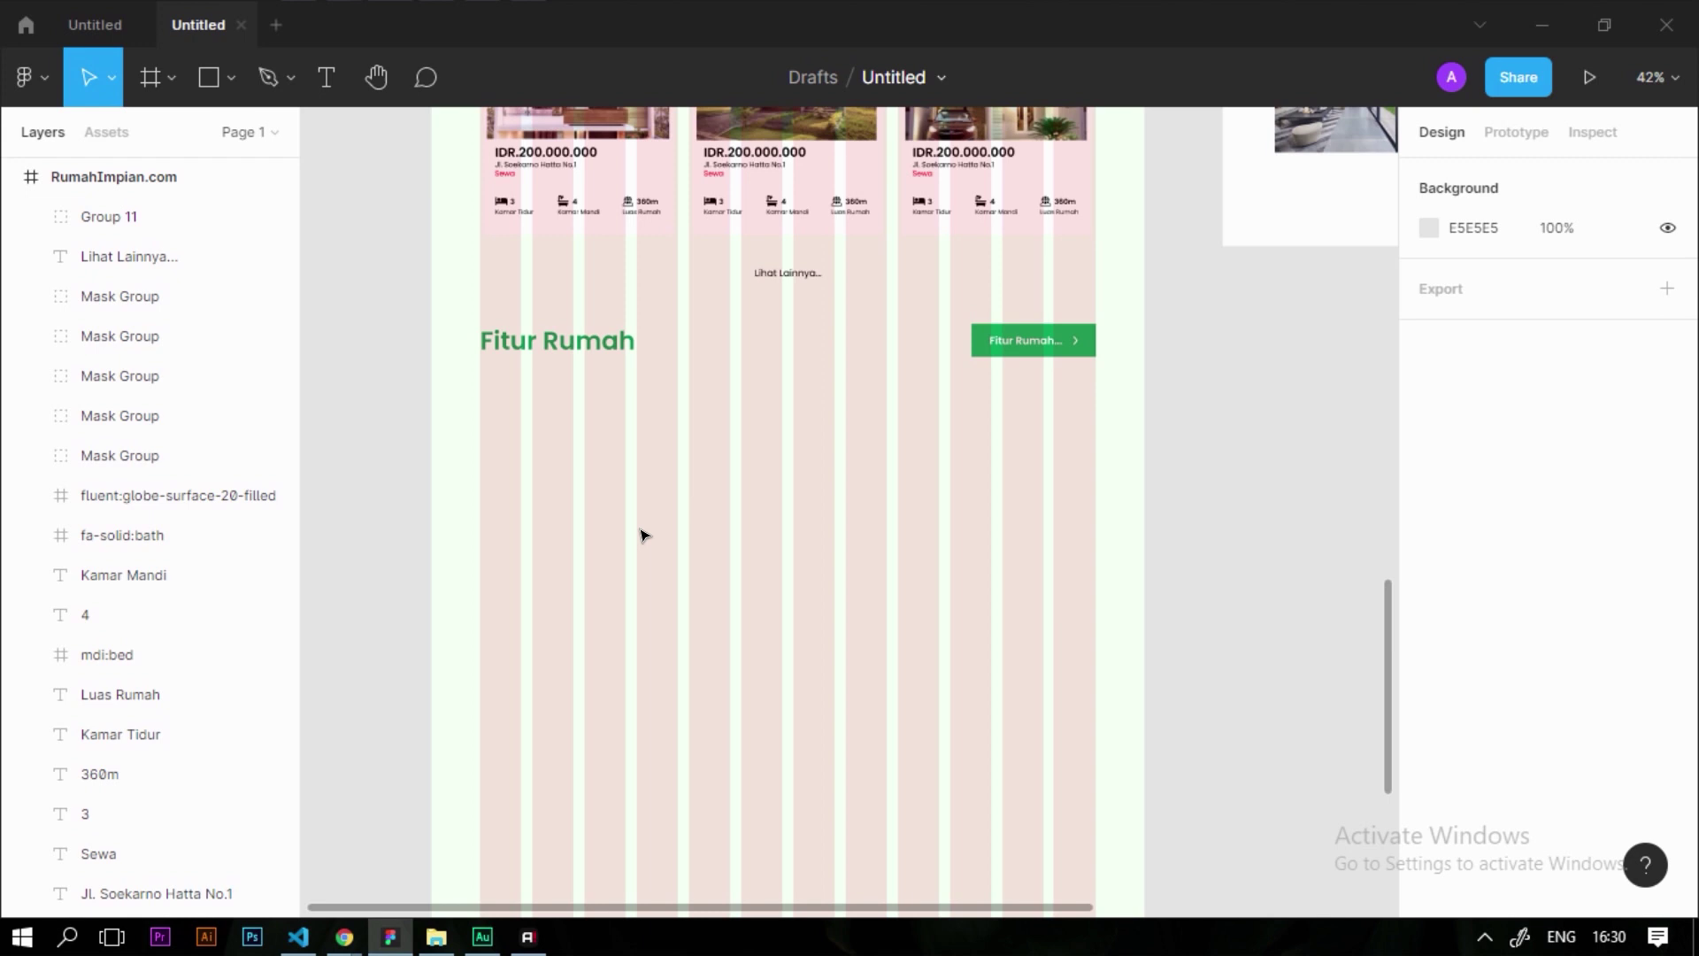
pyautogui.keyDown('ctrl'); pyautogui.scroll(-4, 643, 534); pyautogui.keyUp('ctrl')
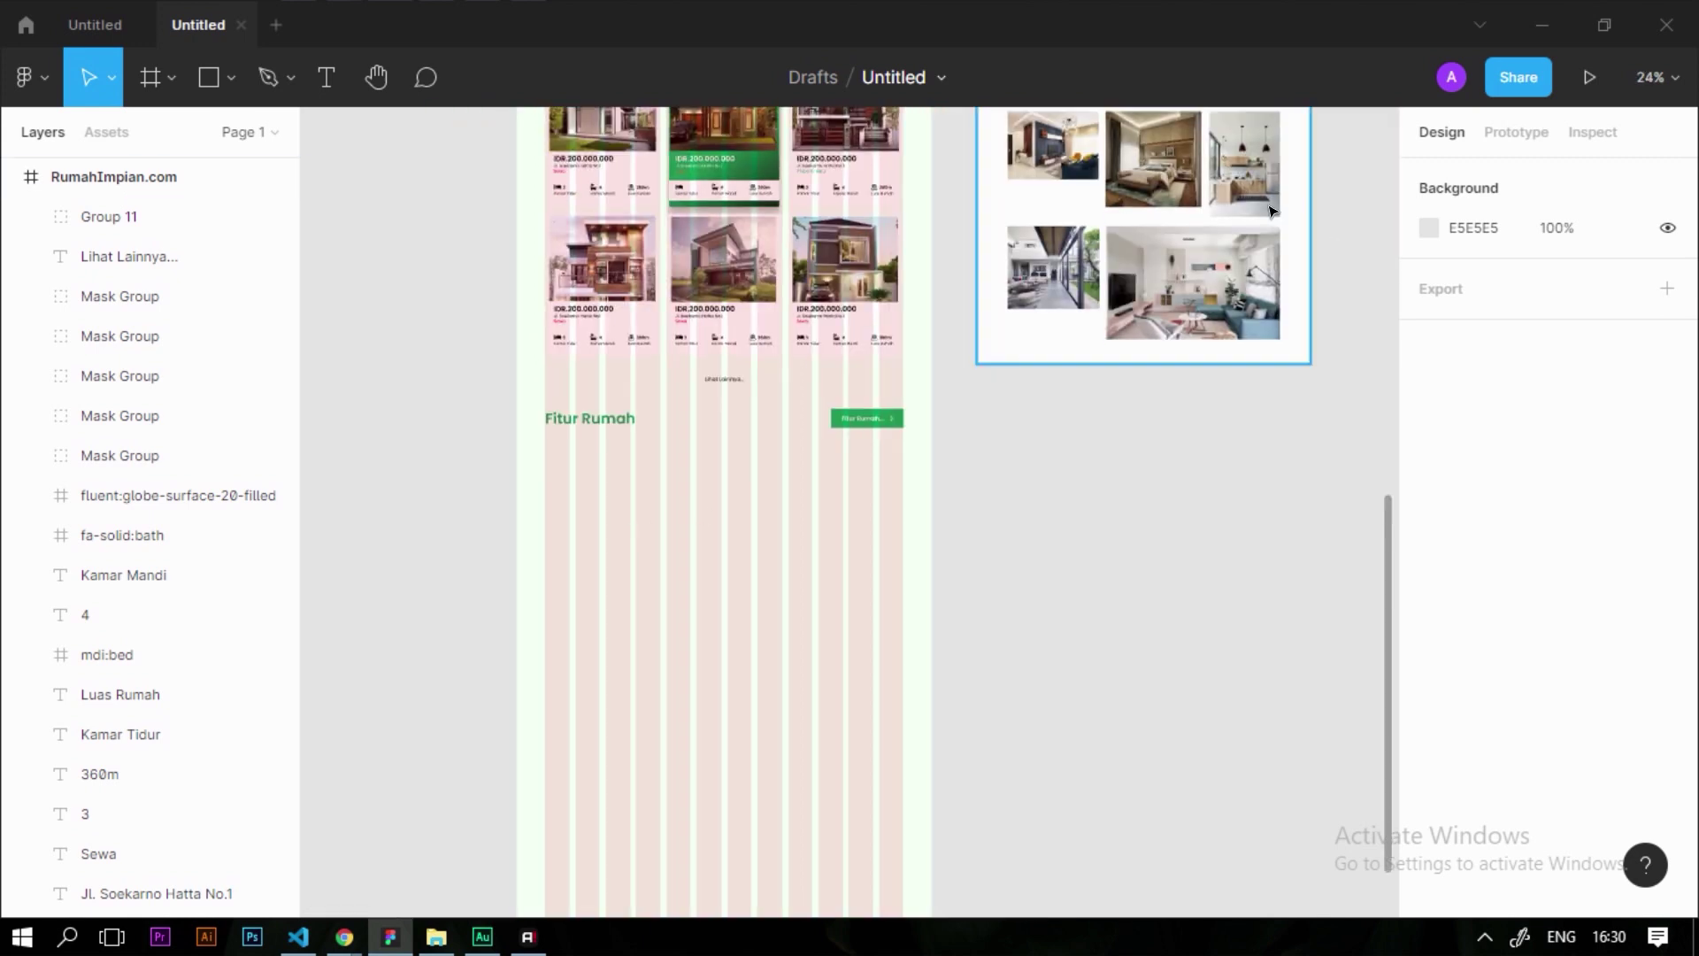
pyautogui.keyDown('ctrl'); pyautogui.scroll(3, 1056, 270); pyautogui.keyUp('ctrl')
# Copy the living-room photo (image 13) from Resource 3 into the RumahImpian.com page
pyautogui.click(1051, 240)
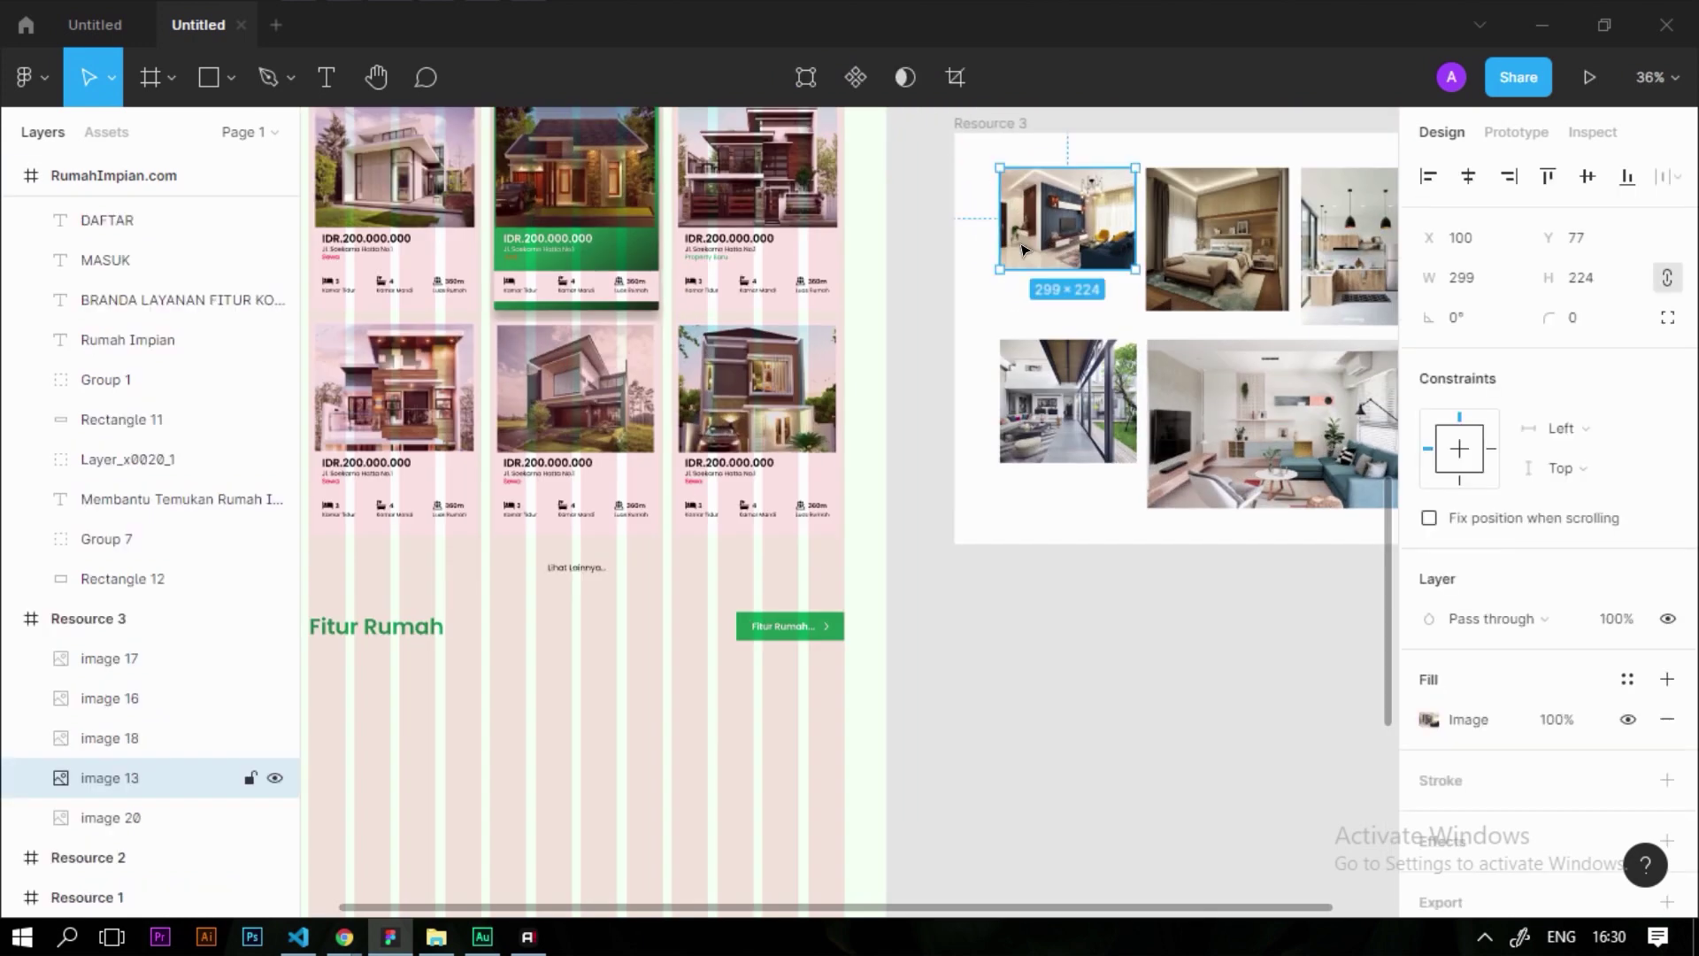
pyautogui.moveTo(1068, 279); pyautogui.dragTo(735, 785)
pyautogui.click(956, 705)
pyautogui.moveTo(493, 735); pyautogui.dragTo(879, 398)
pyautogui.scroll(4, 1028, 304)
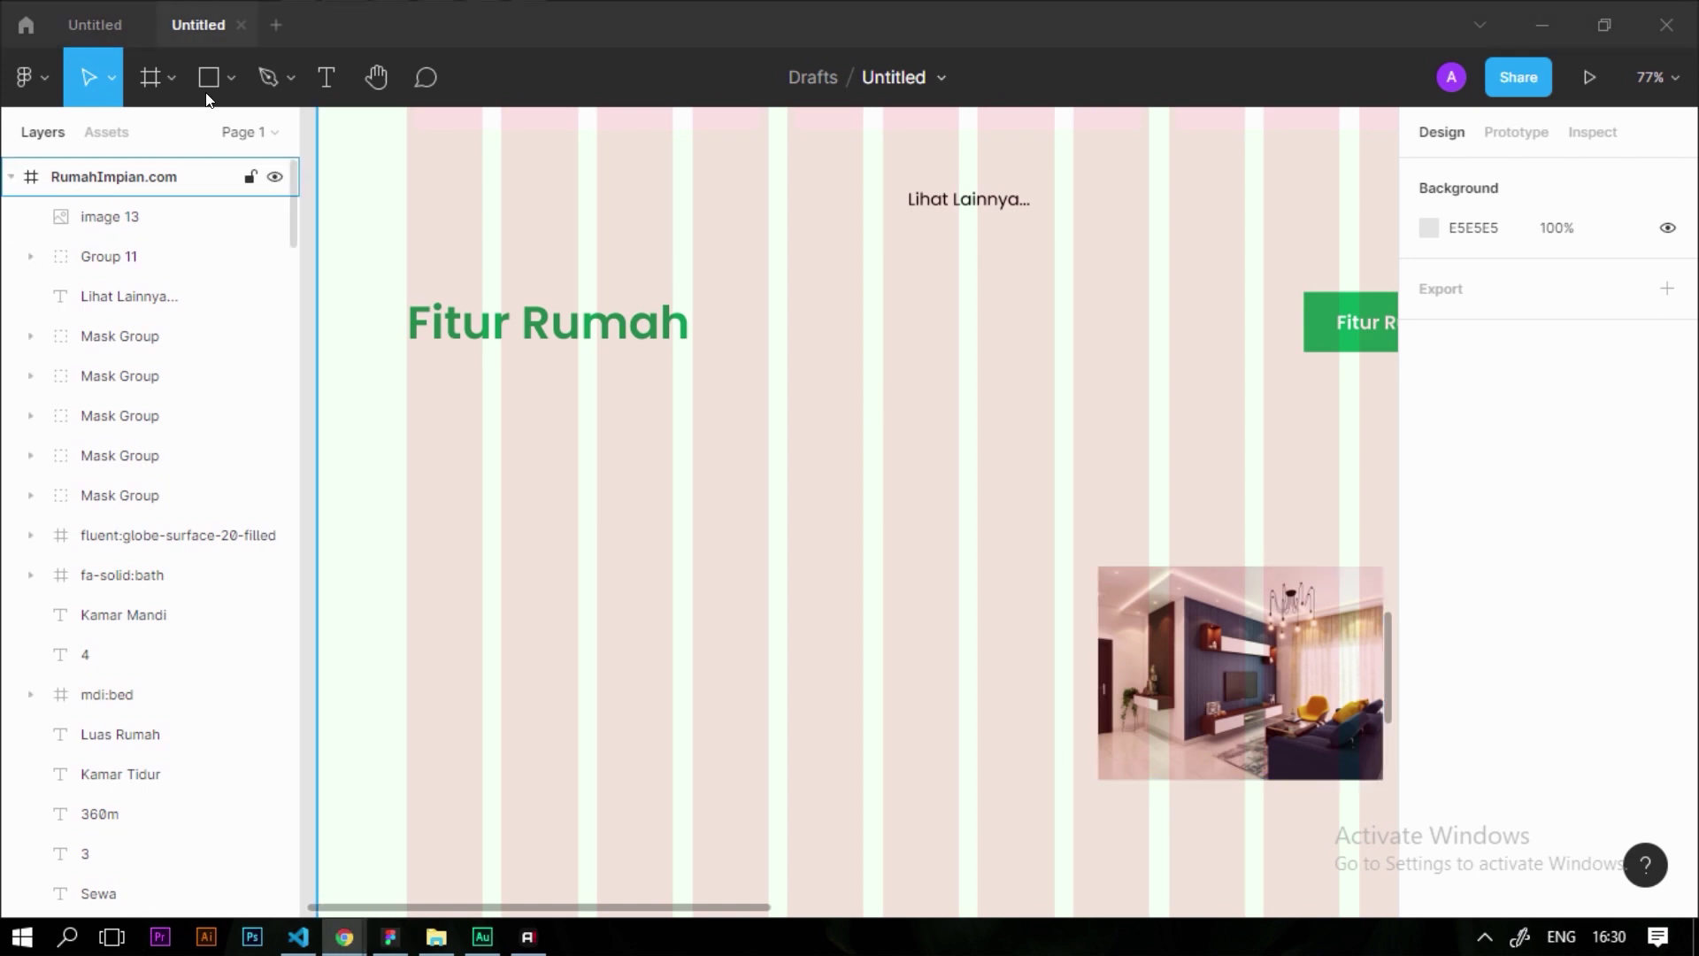
# Draw a rectangle below the Fitur Rumah heading and size it 340 wide by 480 tall
pyautogui.click(205, 78)
pyautogui.moveTo(475, 374); pyautogui.dragTo(761, 706)
pyautogui.click(863, 683)
pyautogui.click(576, 625)
pyautogui.click(1665, 279)
pyautogui.click(1605, 279)
pyautogui.write('480')
pyautogui.press('Return')
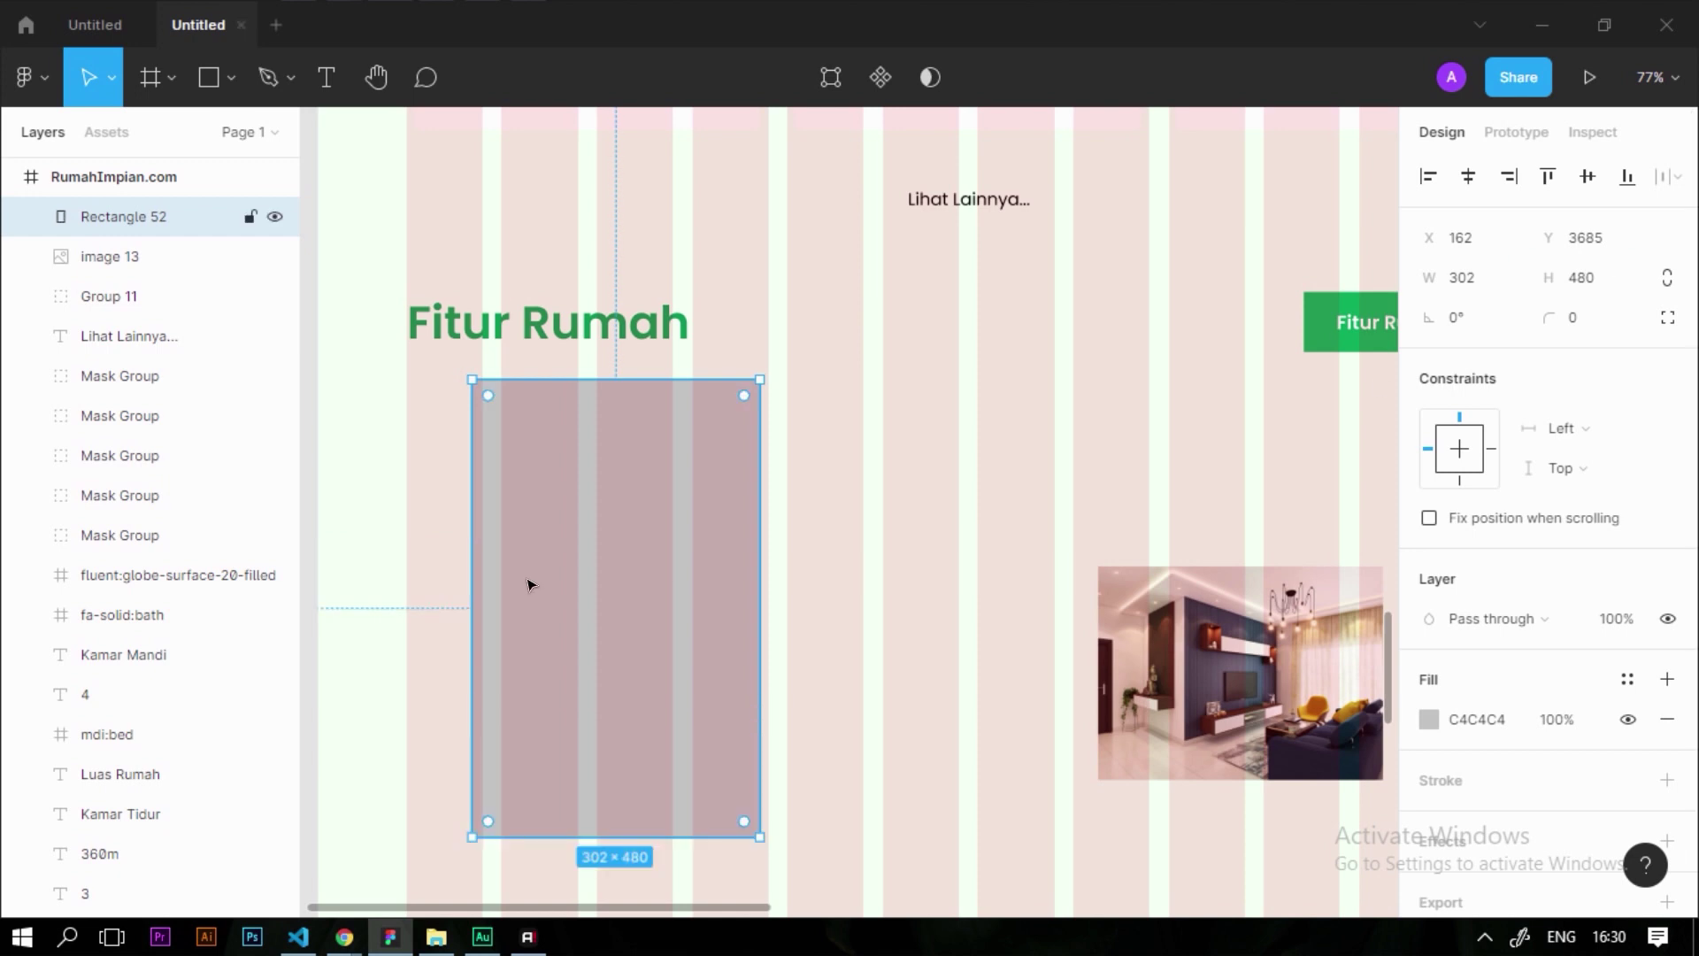
pyautogui.click(940, 480)
pyautogui.click(748, 521)
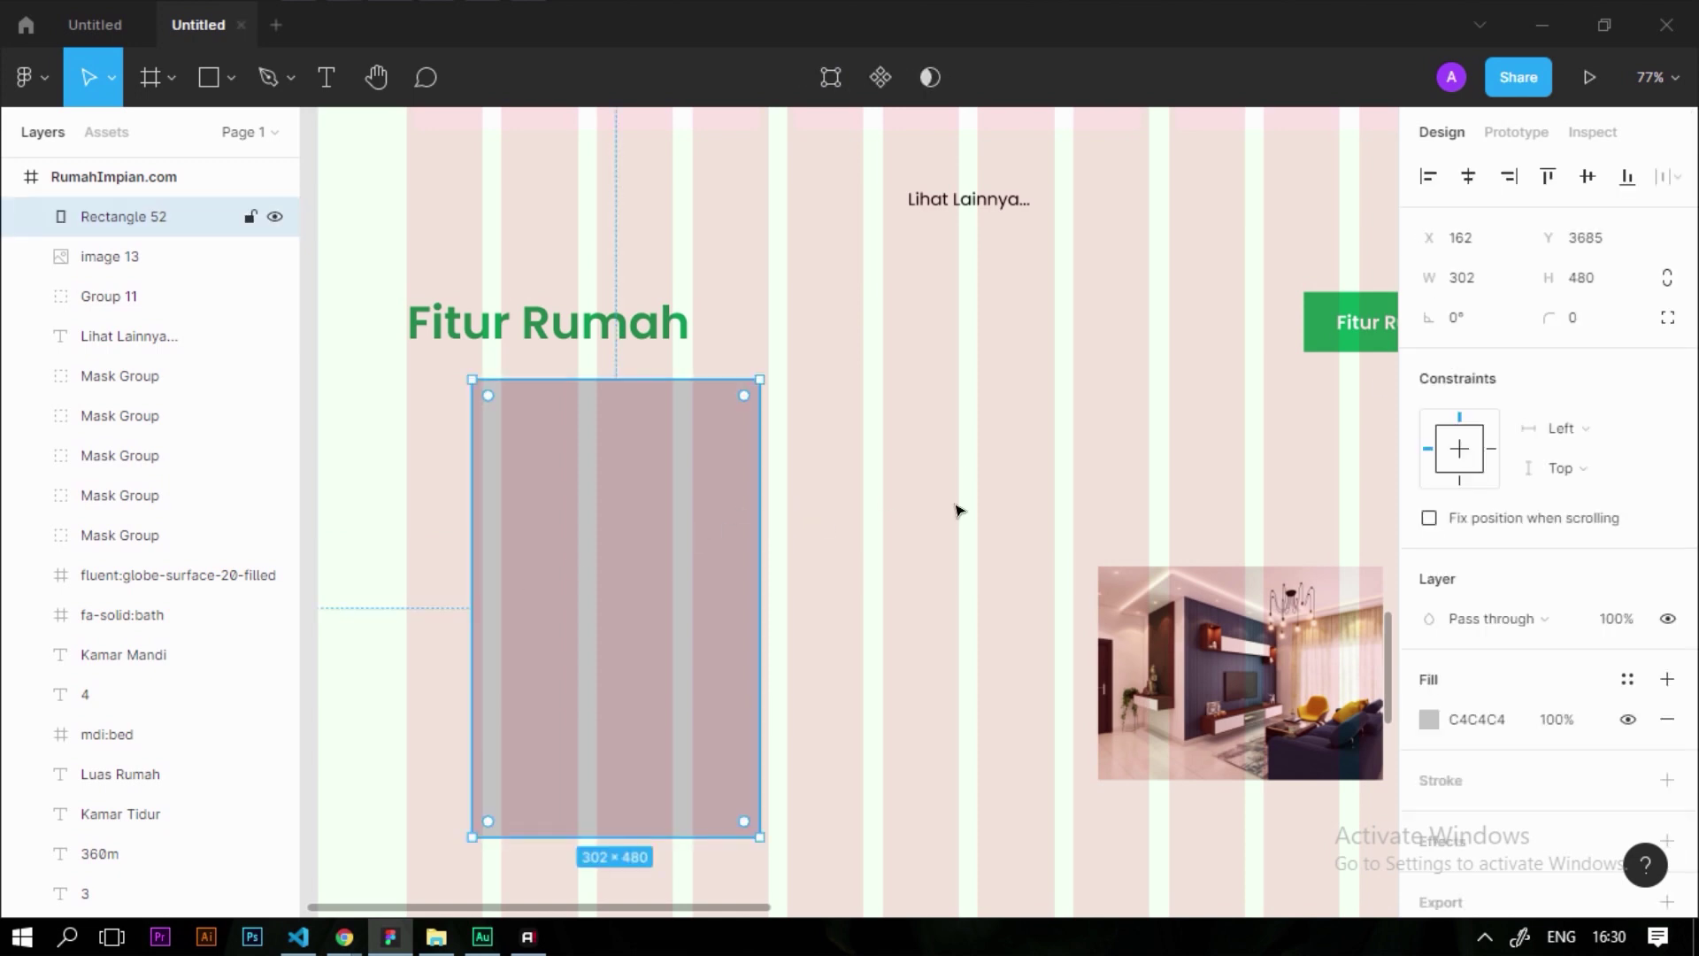
pyautogui.click(1484, 278)
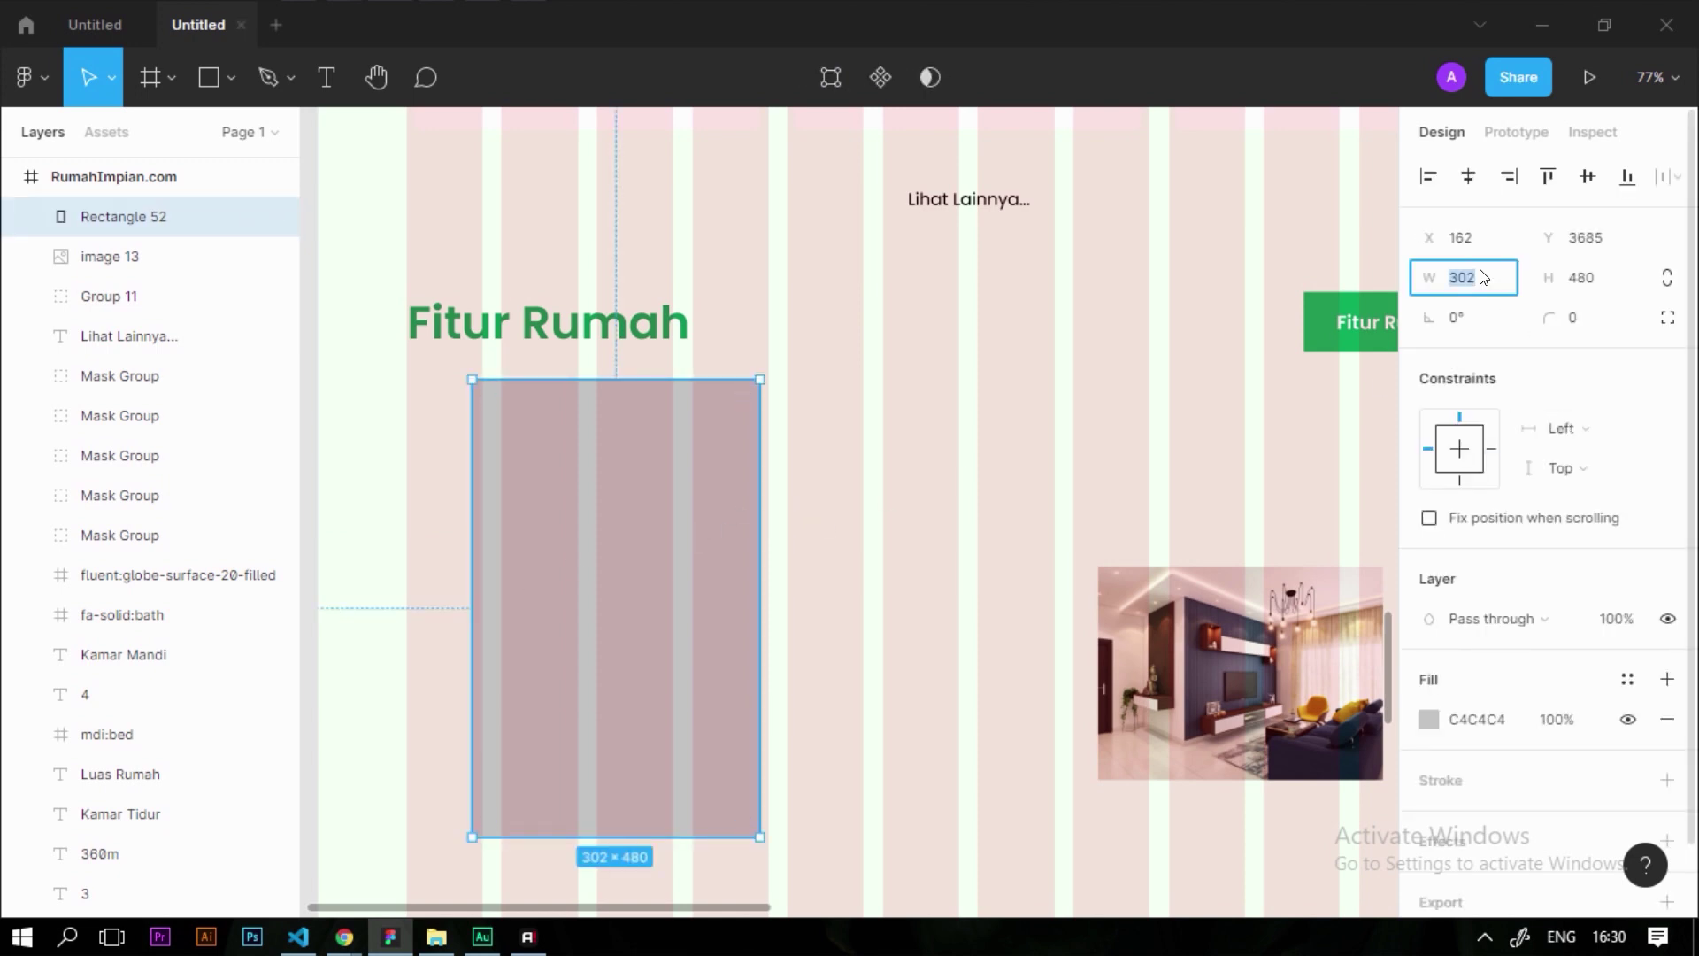
pyautogui.write('340')
pyautogui.press('Return')
pyautogui.click(978, 433)
pyautogui.scroll(-2, 978, 433)
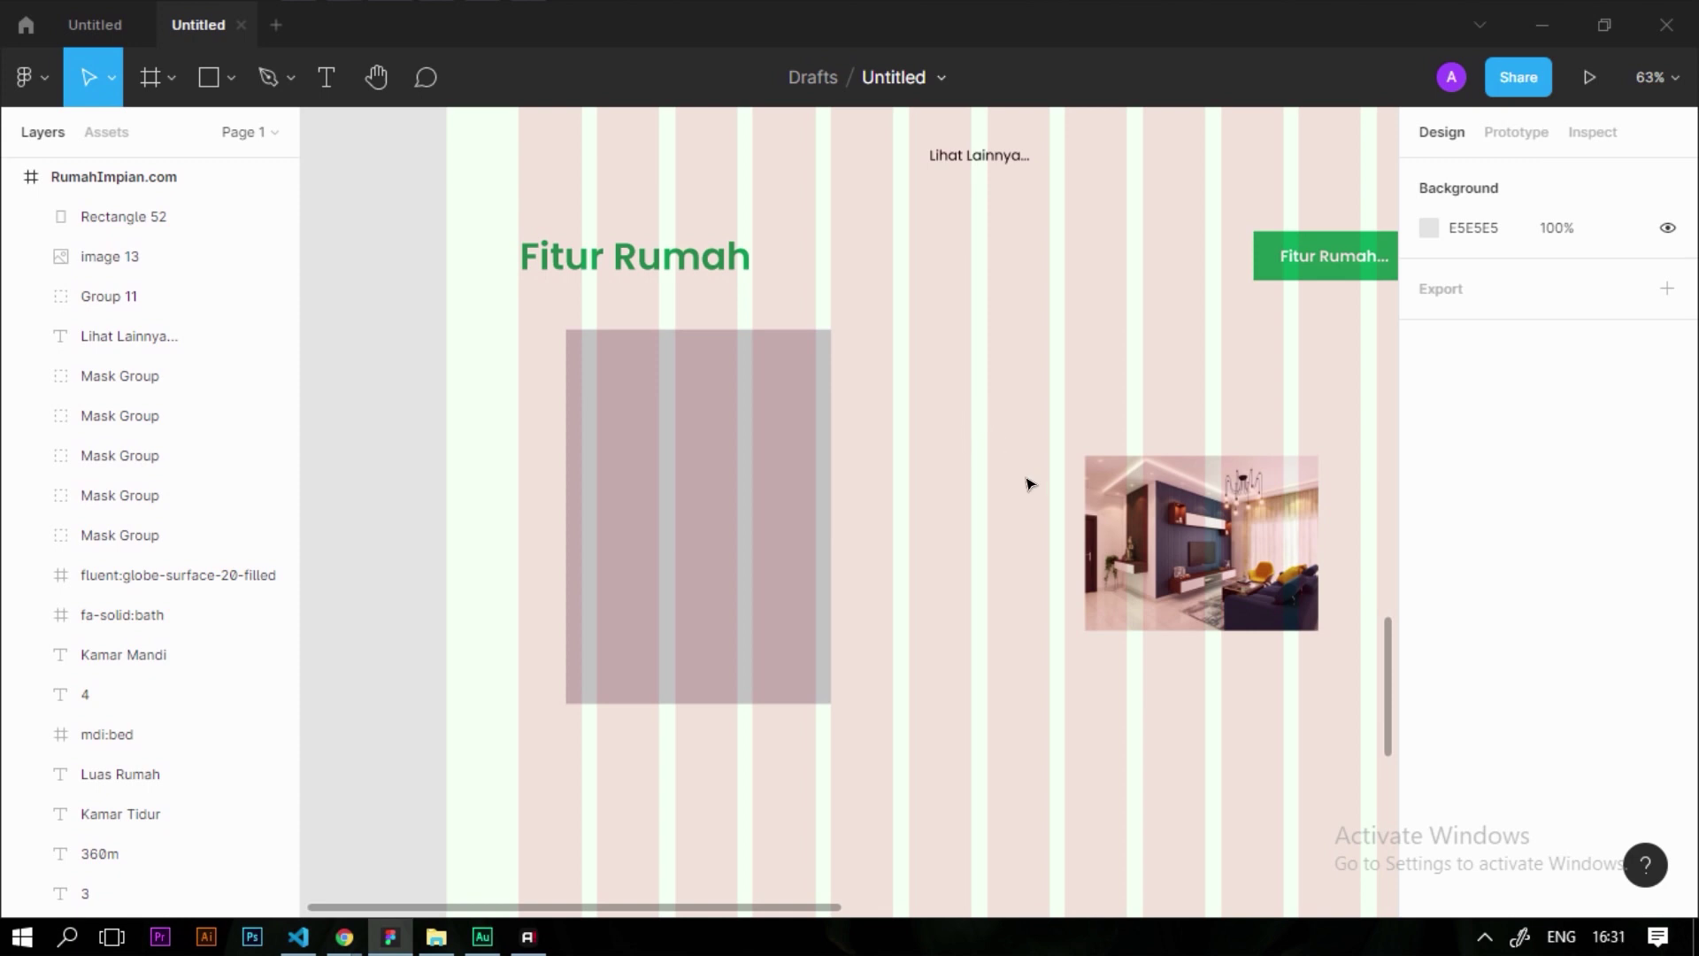
pyautogui.scroll(5, 1034, 489)
# Bring the living-room photo in front of the rectangle and mask it with the rectangle
pyautogui.moveTo(1226, 607); pyautogui.dragTo(540, 643)
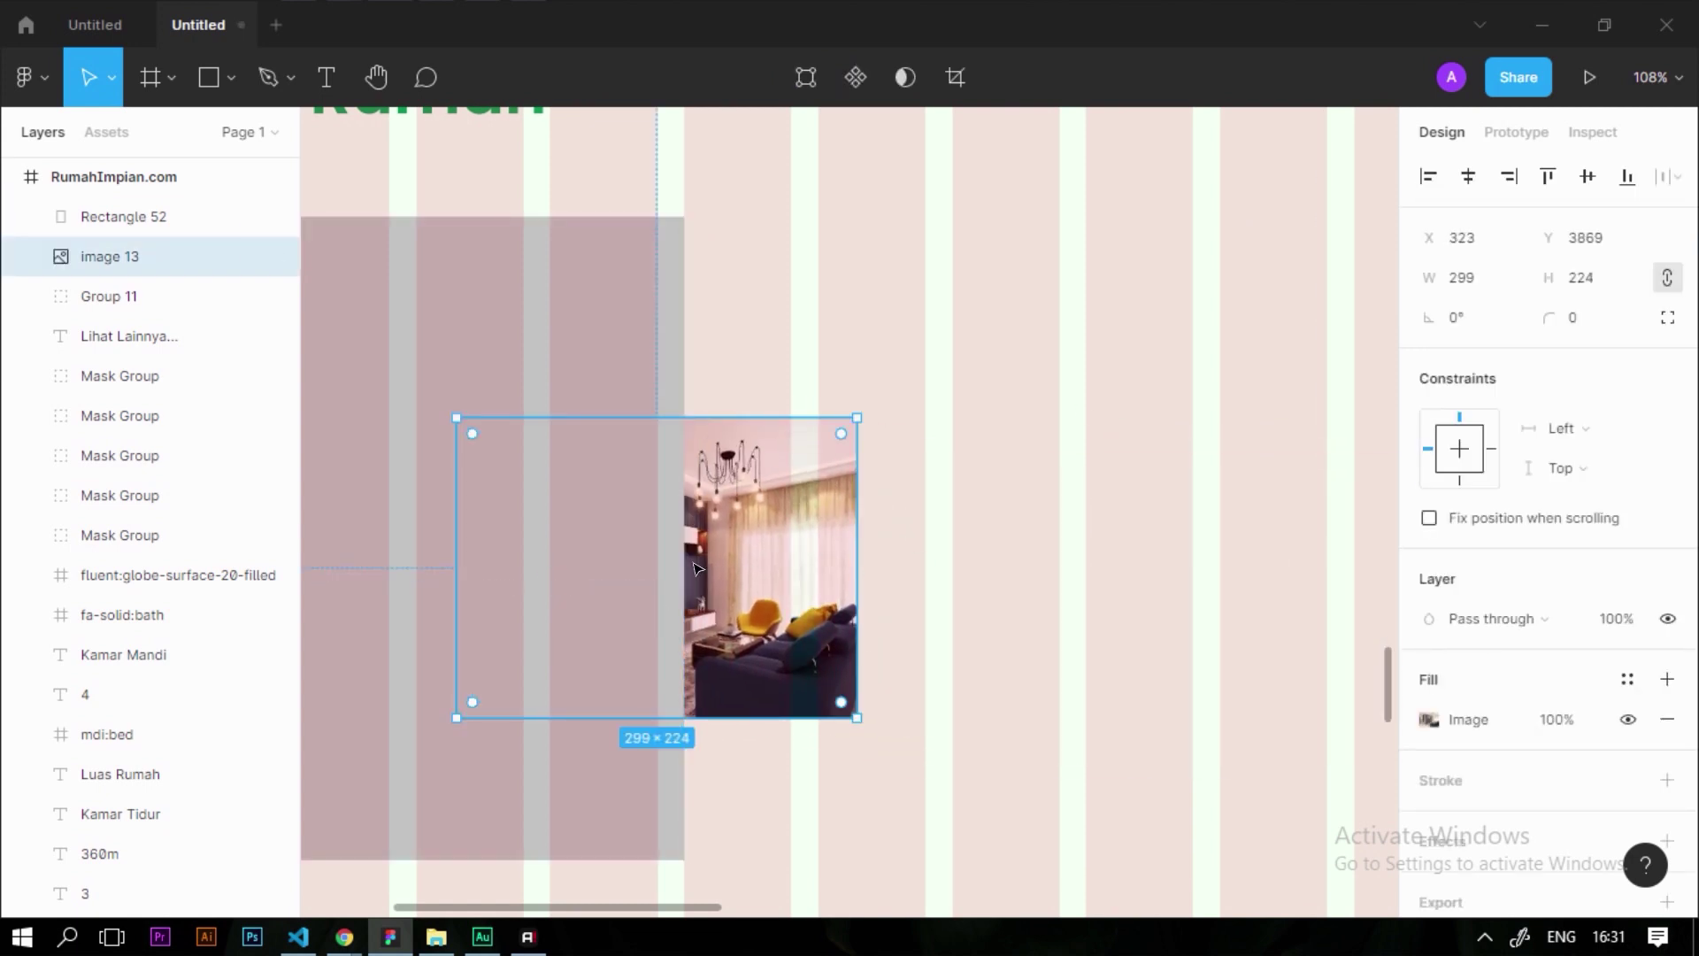
pyautogui.rightClick(801, 543)
pyautogui.click(924, 379)
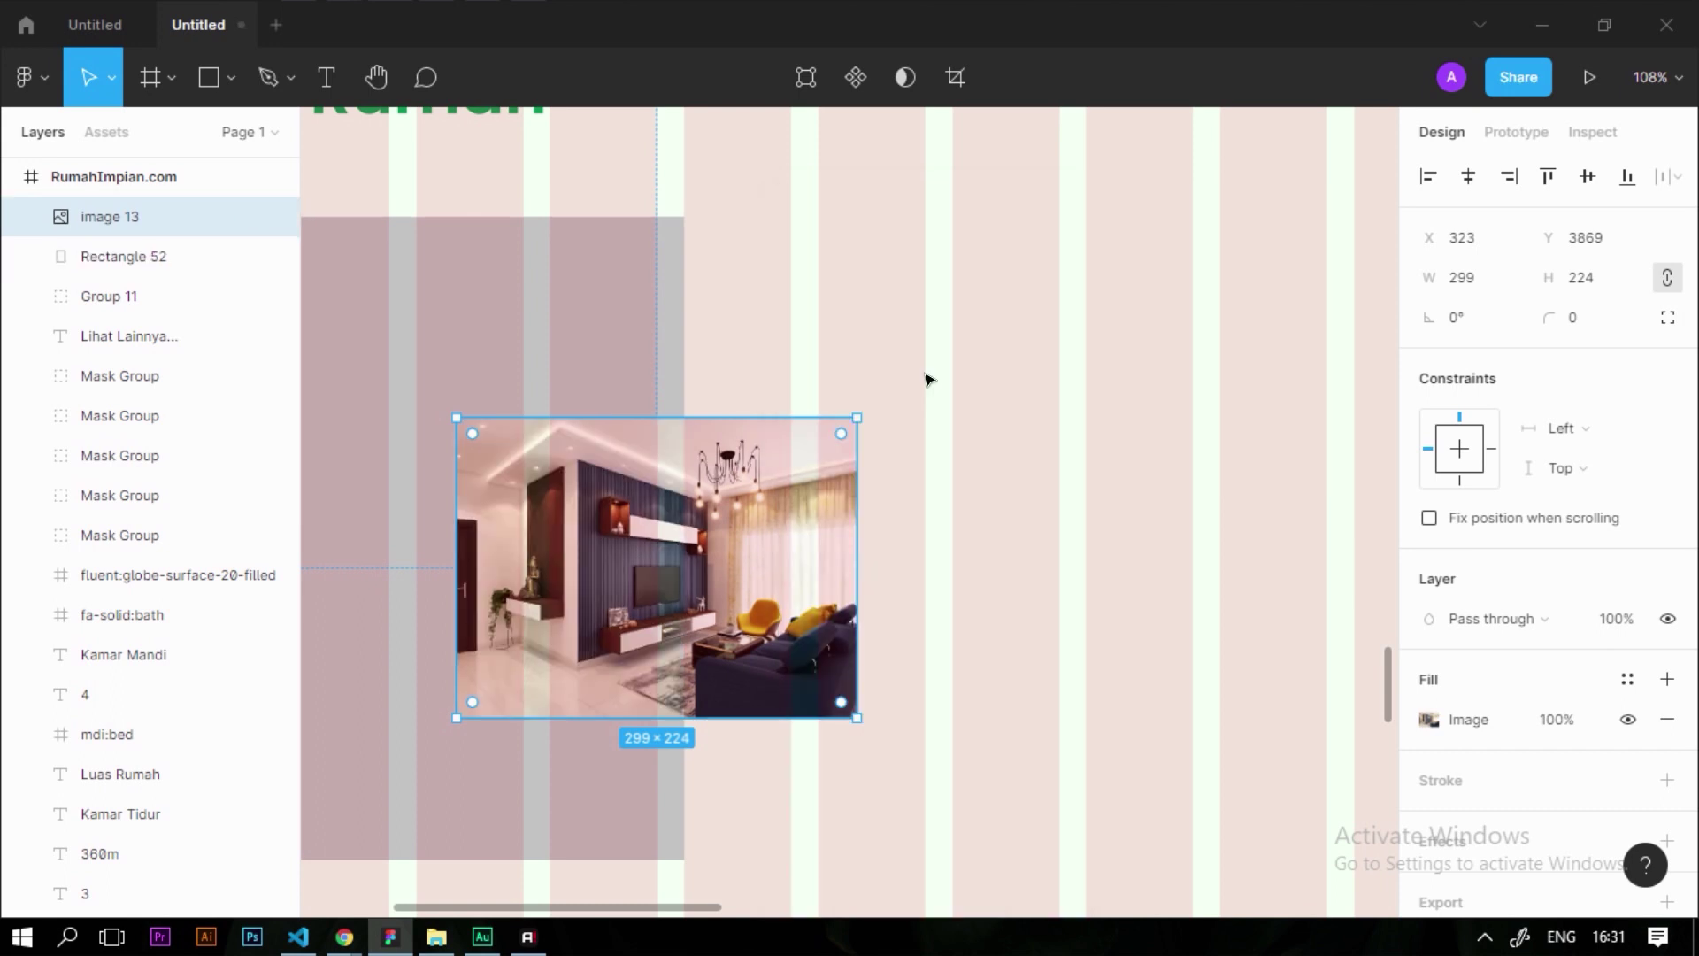
pyautogui.scroll(-5, 787, 521)
pyautogui.scroll(4, 787, 521)
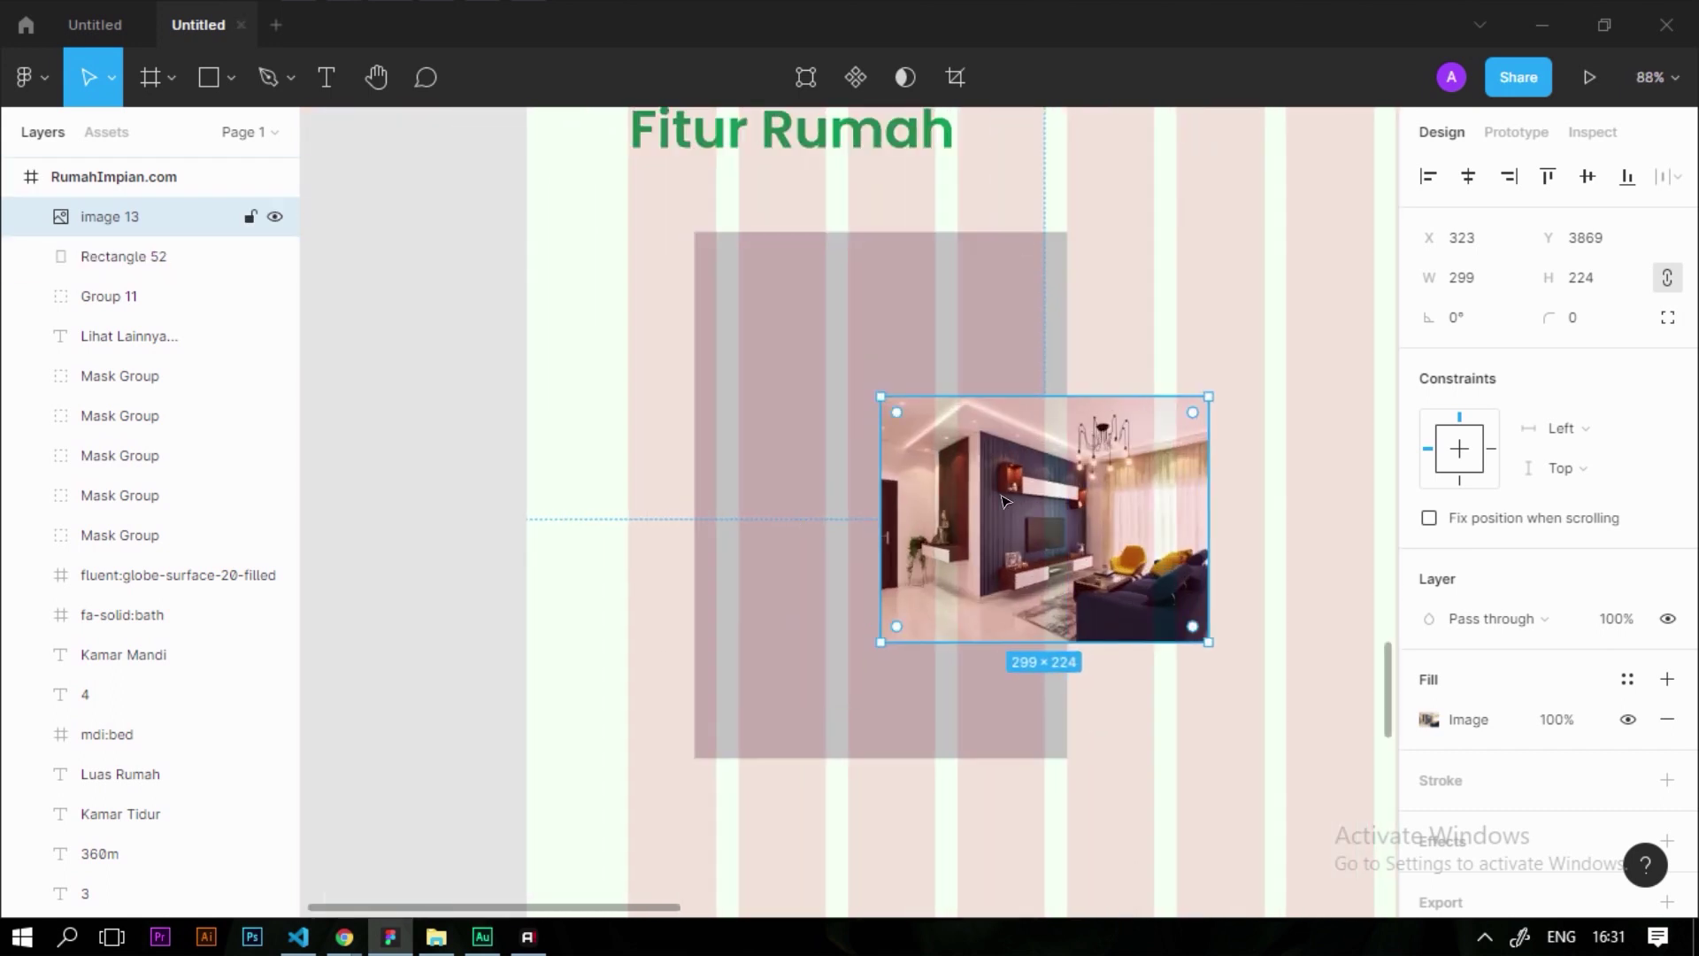
pyautogui.scroll(-2, 797, 566)
pyautogui.scroll(3, 1000, 619)
pyautogui.moveTo(1190, 741); pyautogui.dragTo(549, 351)
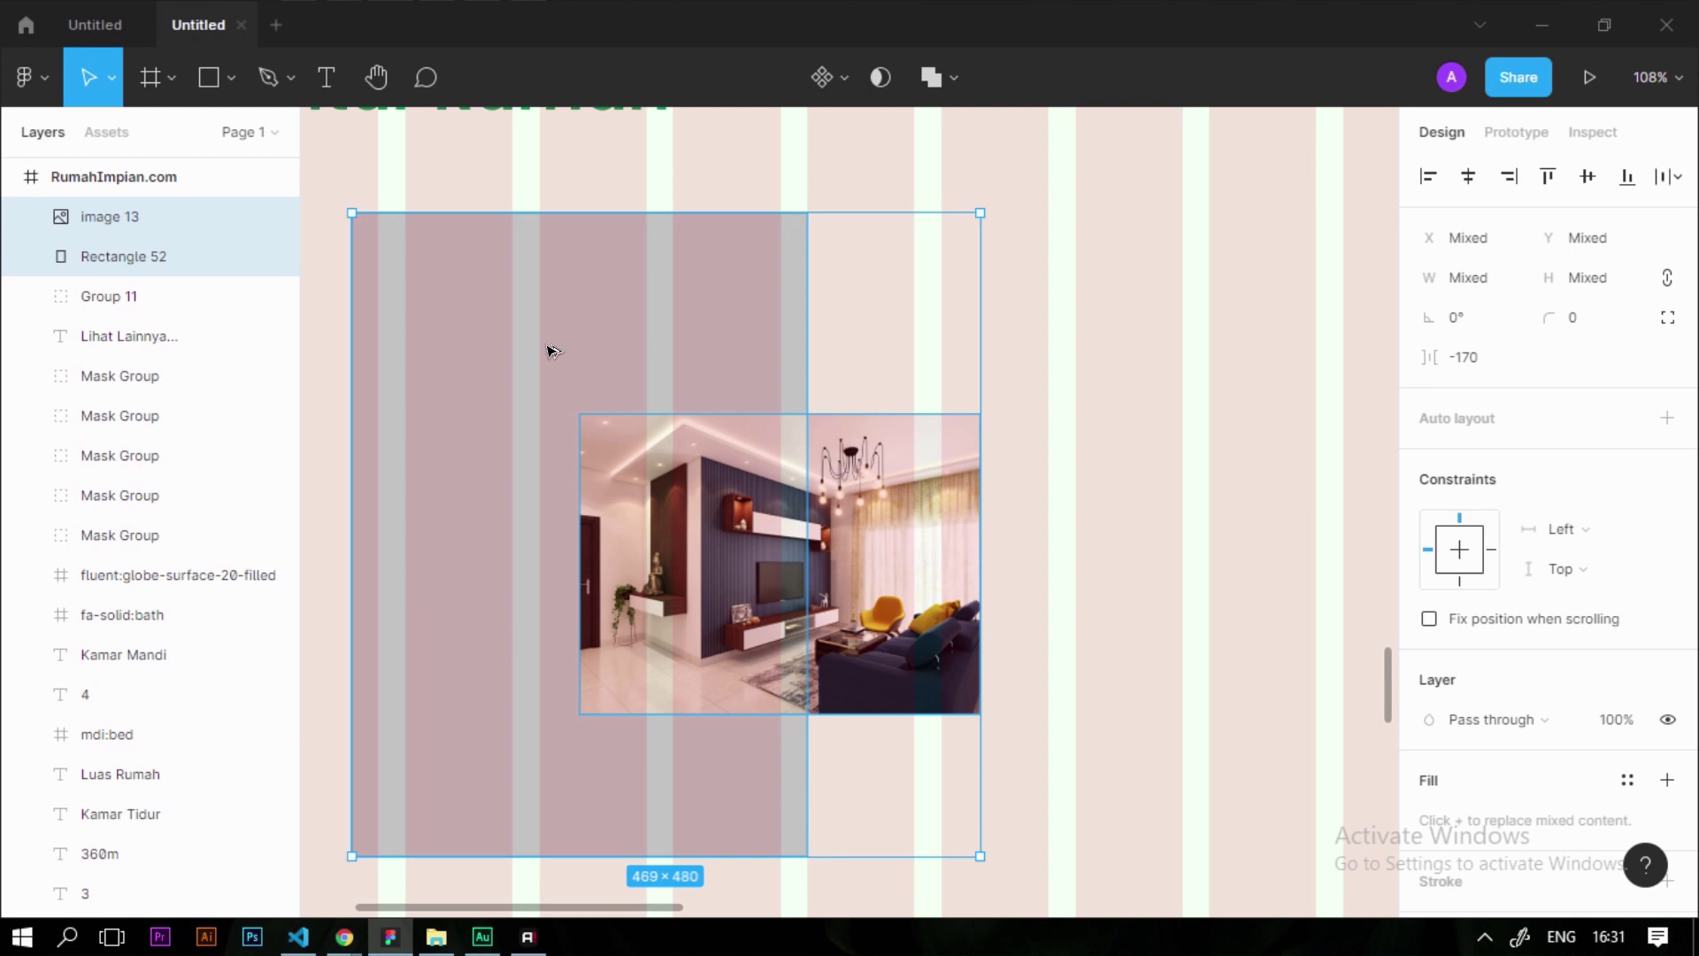
pyautogui.hotkey('ctrl', 'alt', 'm')
# Enlarge and reposition the photo inside the mask so it fills the 340×480 card
pyautogui.scroll(-5, 652, 291)
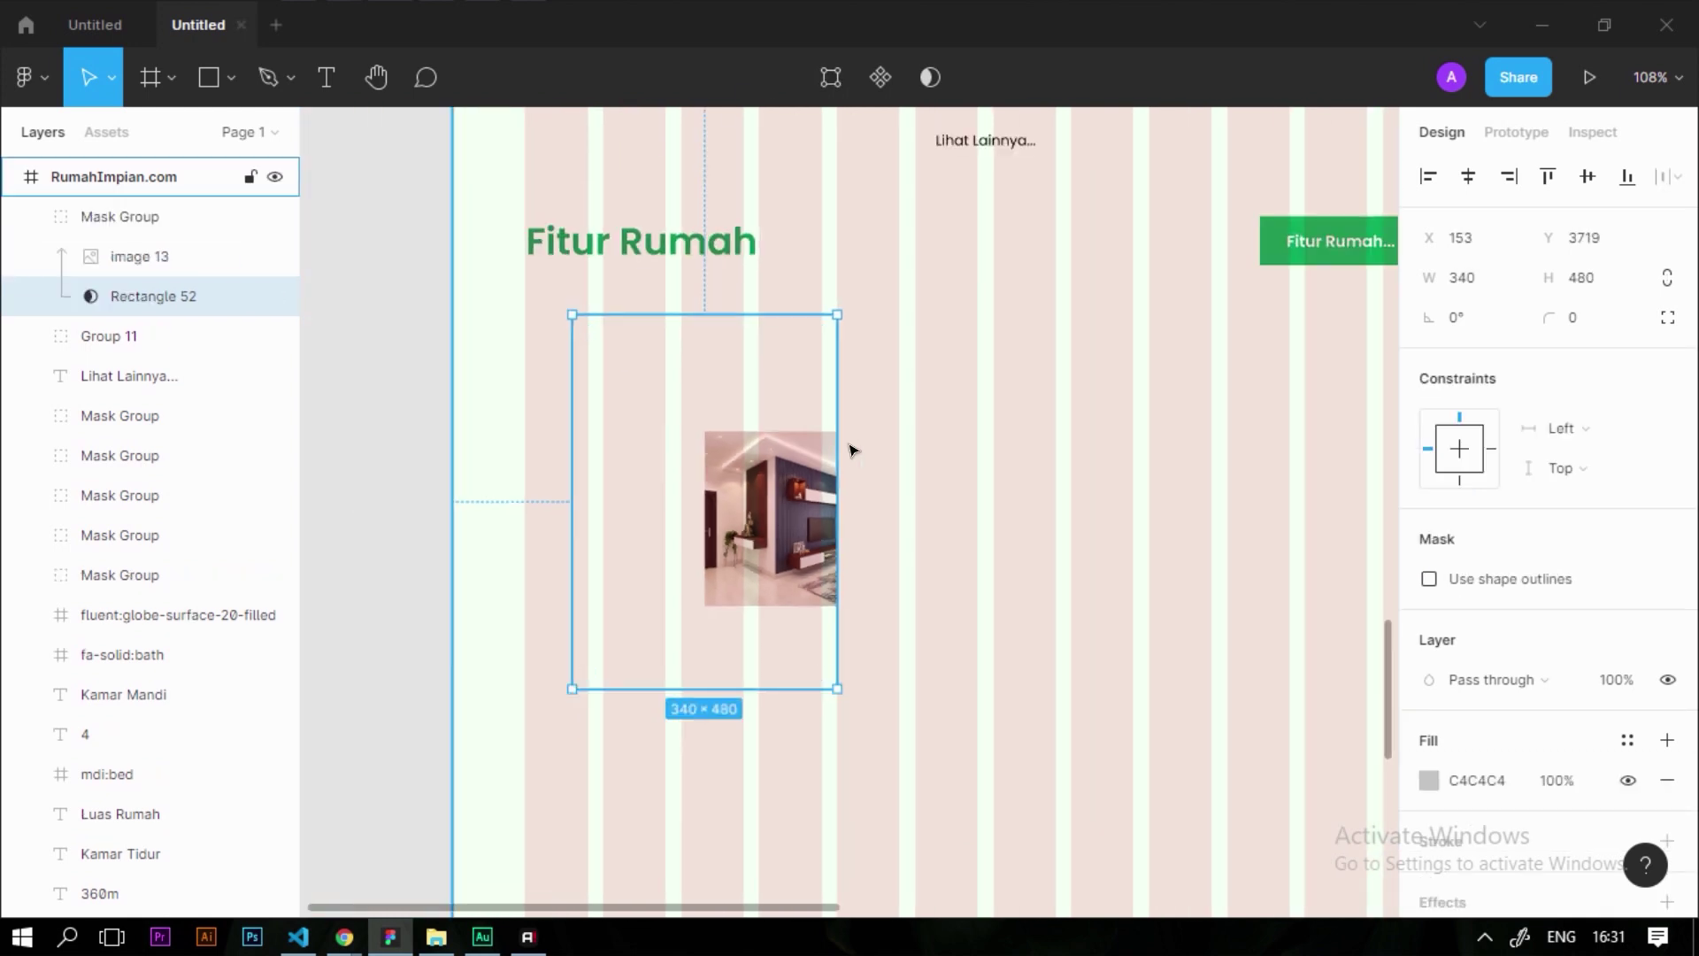
pyautogui.doubleClick(803, 553)
pyautogui.click(1099, 257)
pyautogui.click(1102, 254)
pyautogui.scroll(-3, 899, 421)
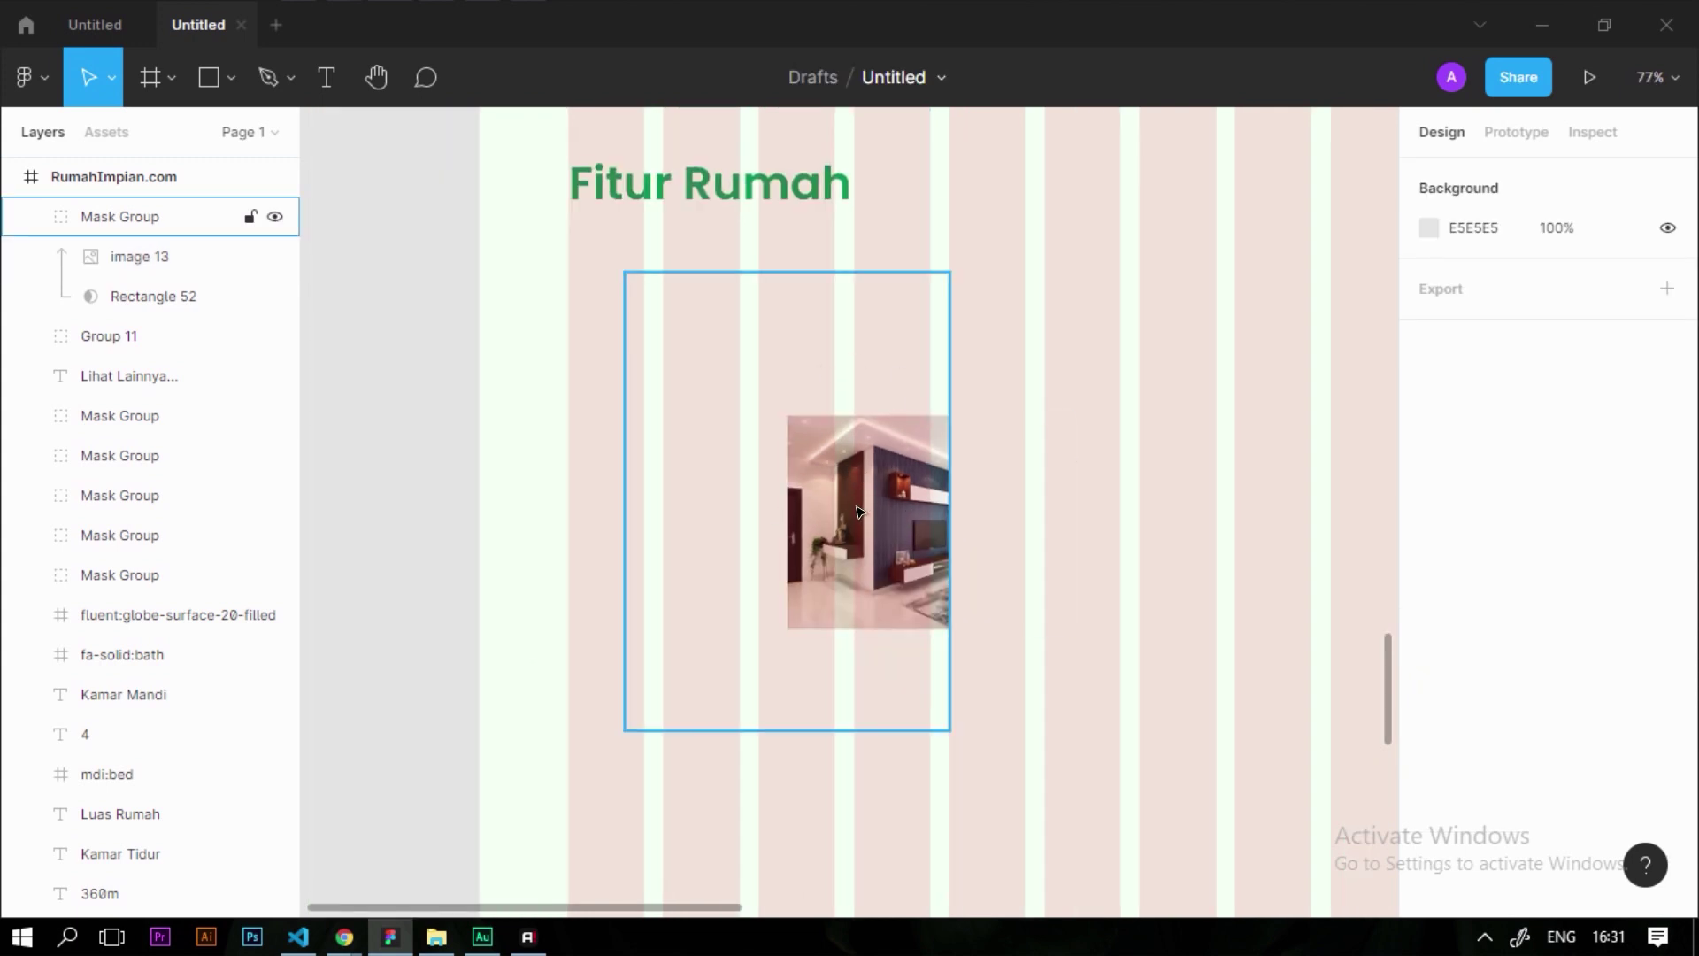
pyautogui.doubleClick(856, 507)
pyautogui.moveTo(904, 540); pyautogui.dragTo(744, 395)
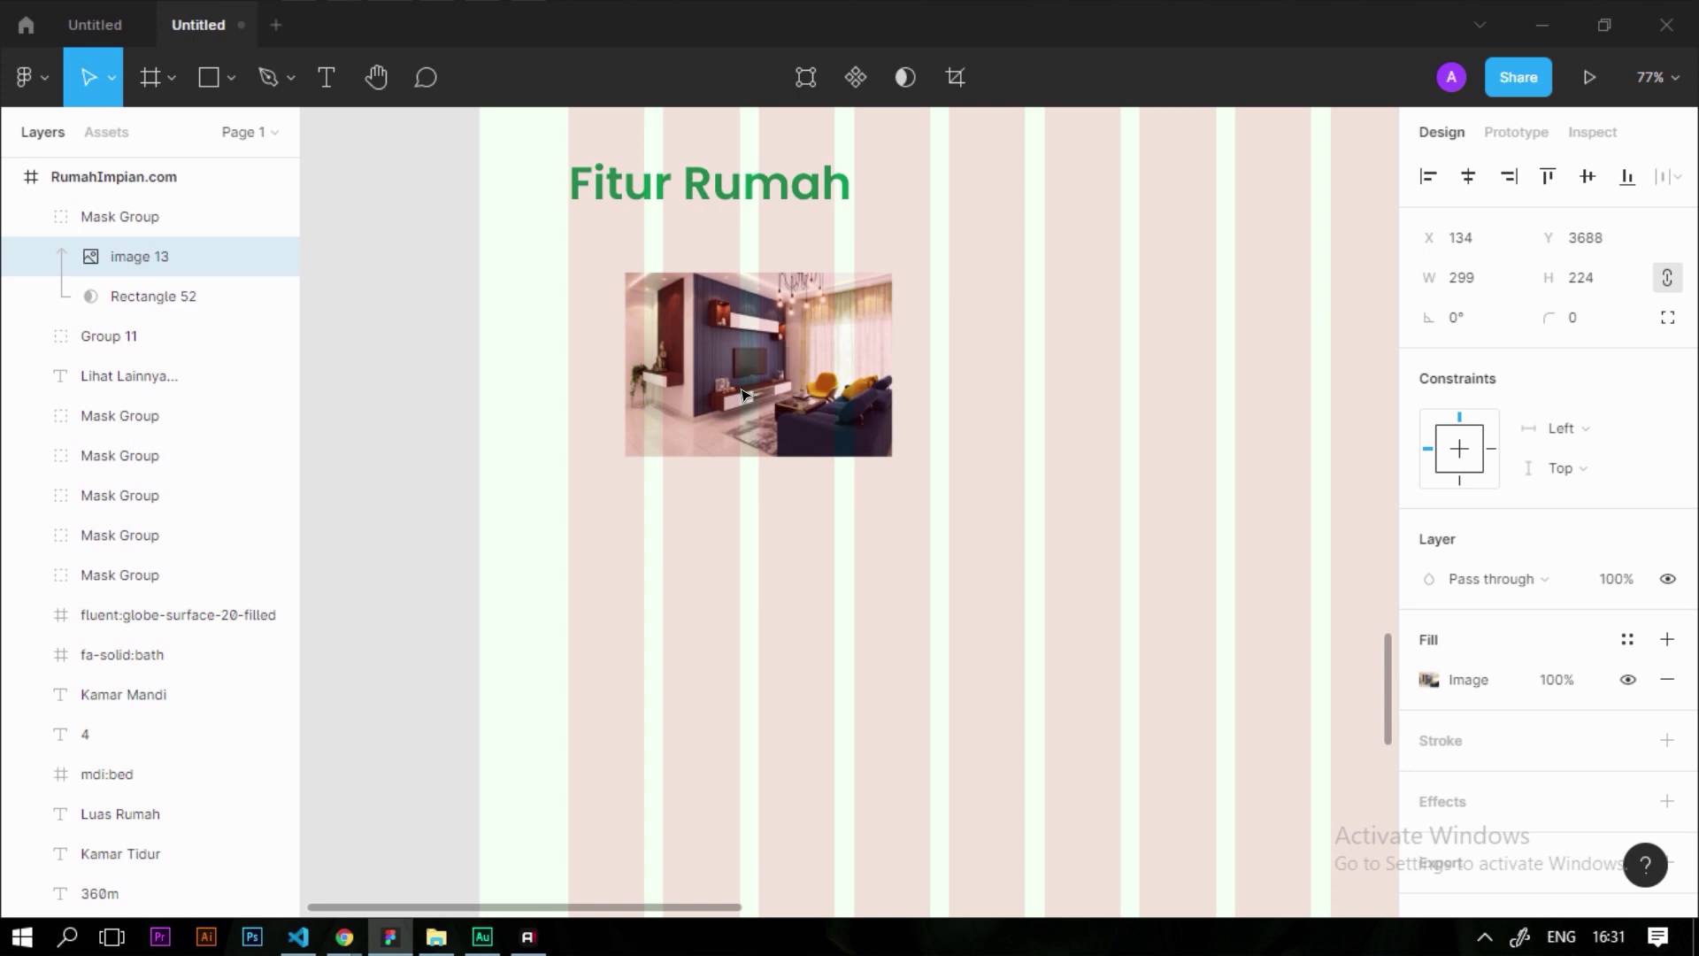
pyautogui.moveTo(892, 456); pyautogui.dragTo(1284, 748)
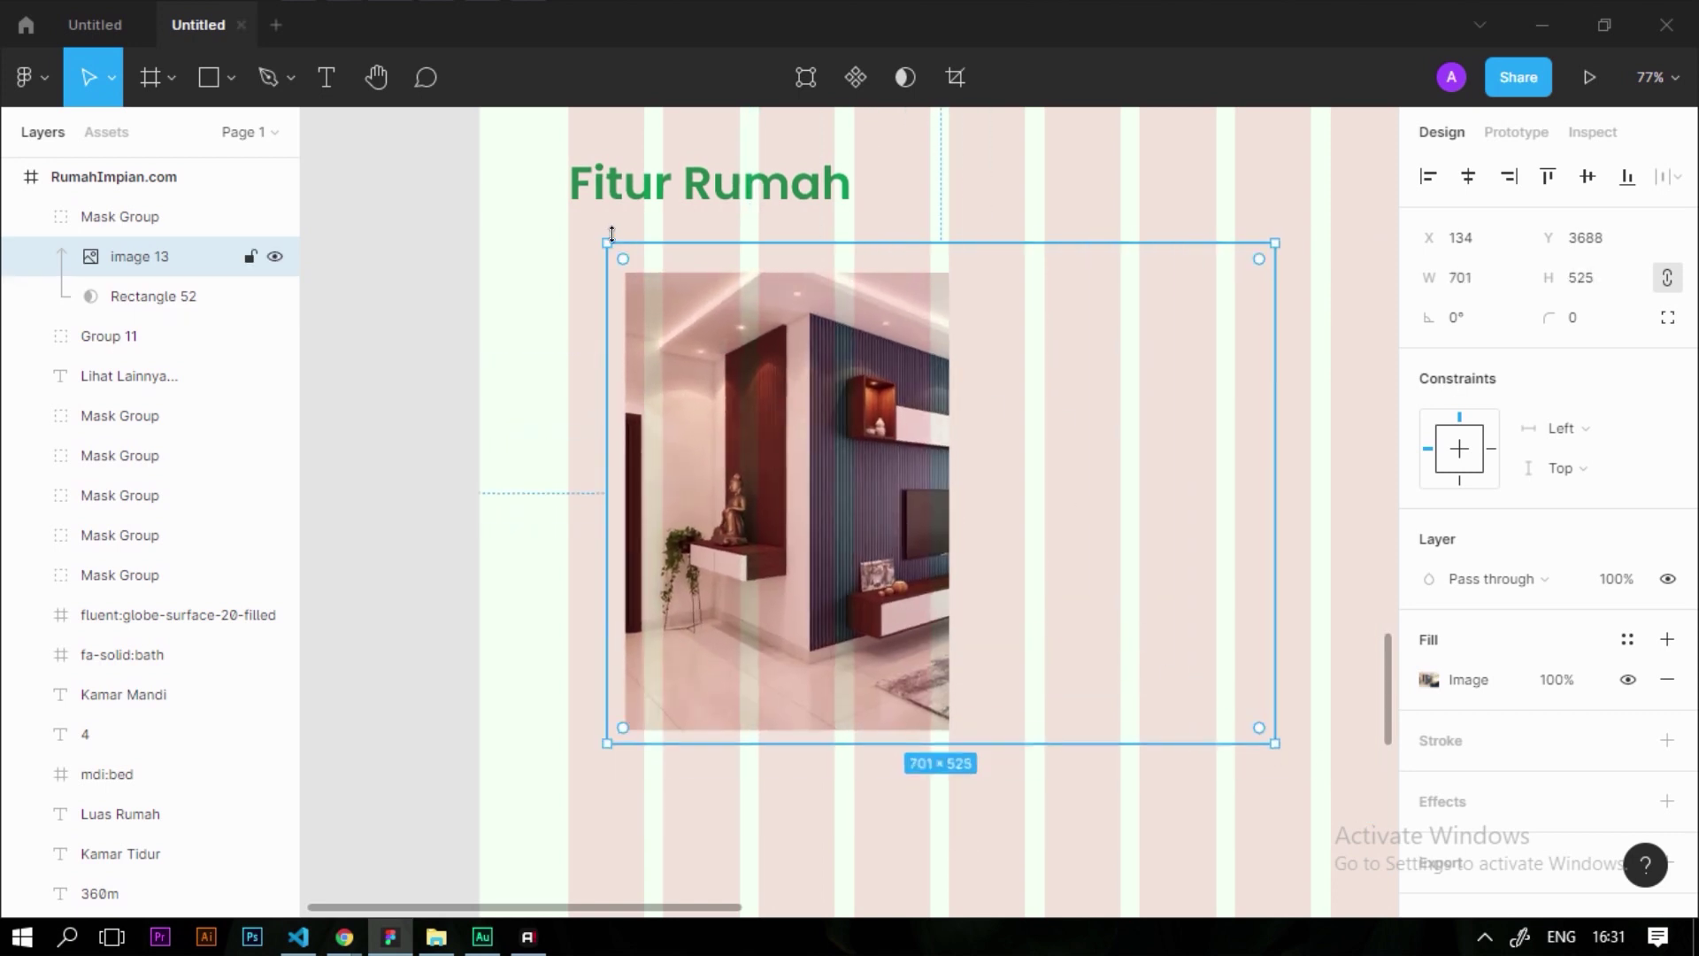
pyautogui.moveTo(606, 241); pyautogui.dragTo(622, 255)
pyautogui.moveTo(1026, 533); pyautogui.dragTo(896, 538)
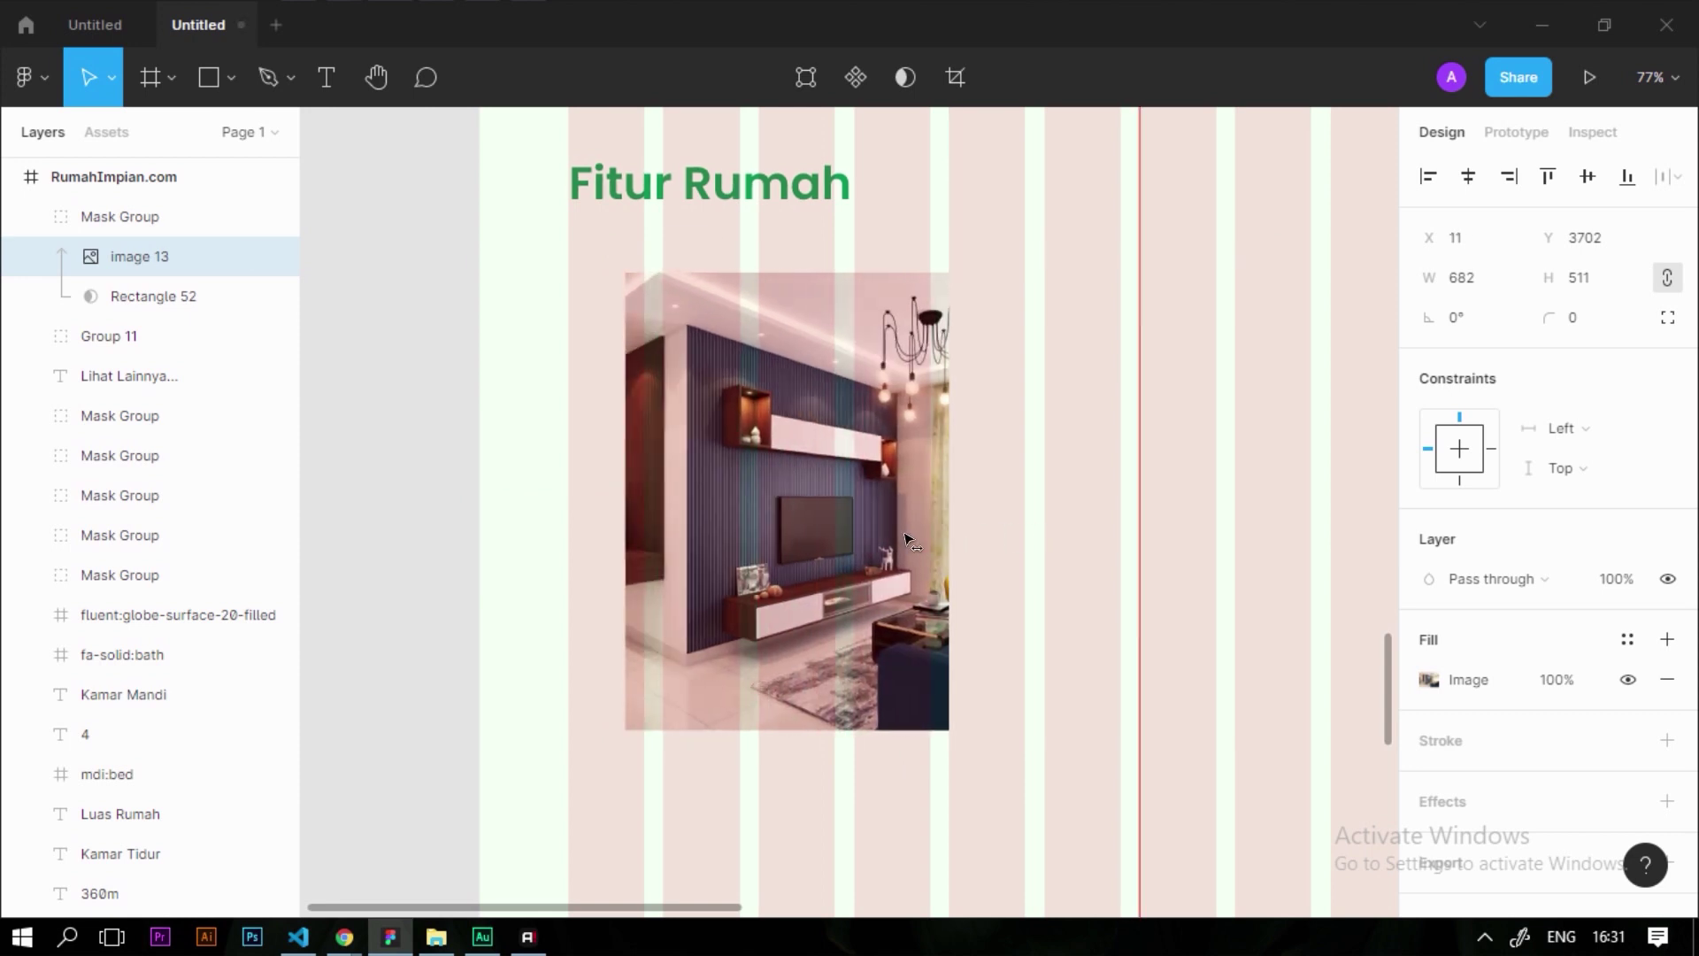
pyautogui.click(1177, 542)
# Duplicate the masked living-room card to its right, 20 apart
pyautogui.scroll(-1, 398, 522)
pyautogui.scroll(-5, 399, 522)
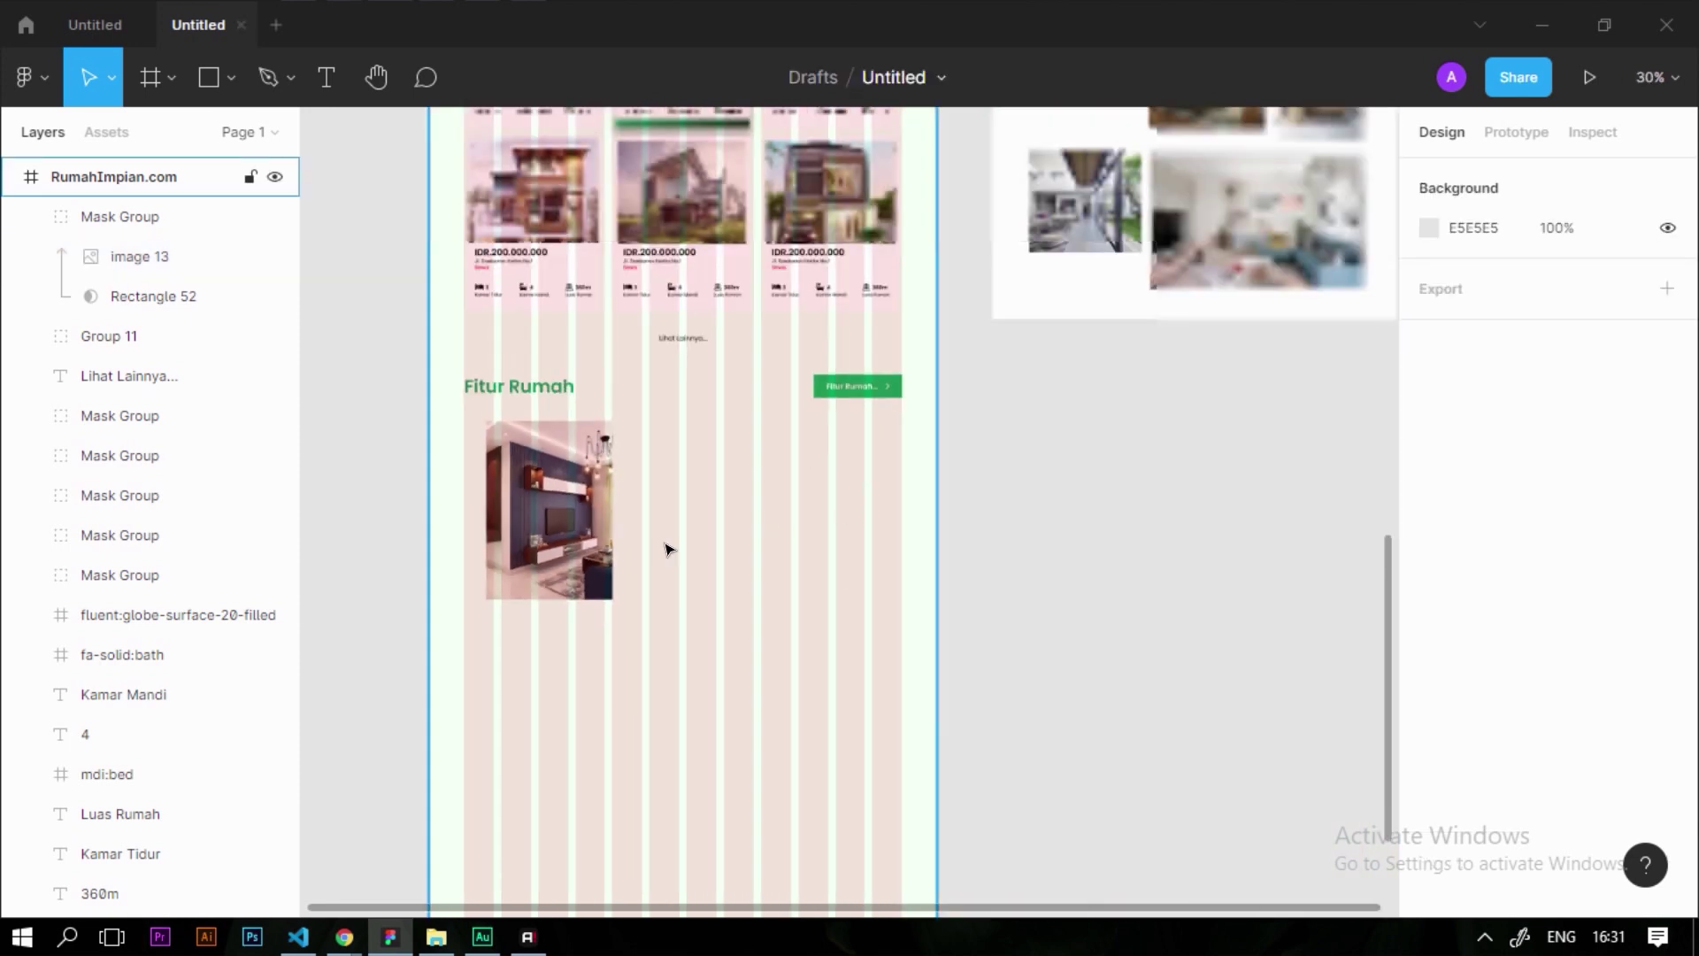
pyautogui.scroll(6, 664, 546)
pyautogui.scroll(-5, 815, 489)
pyautogui.scroll(3, 783, 482)
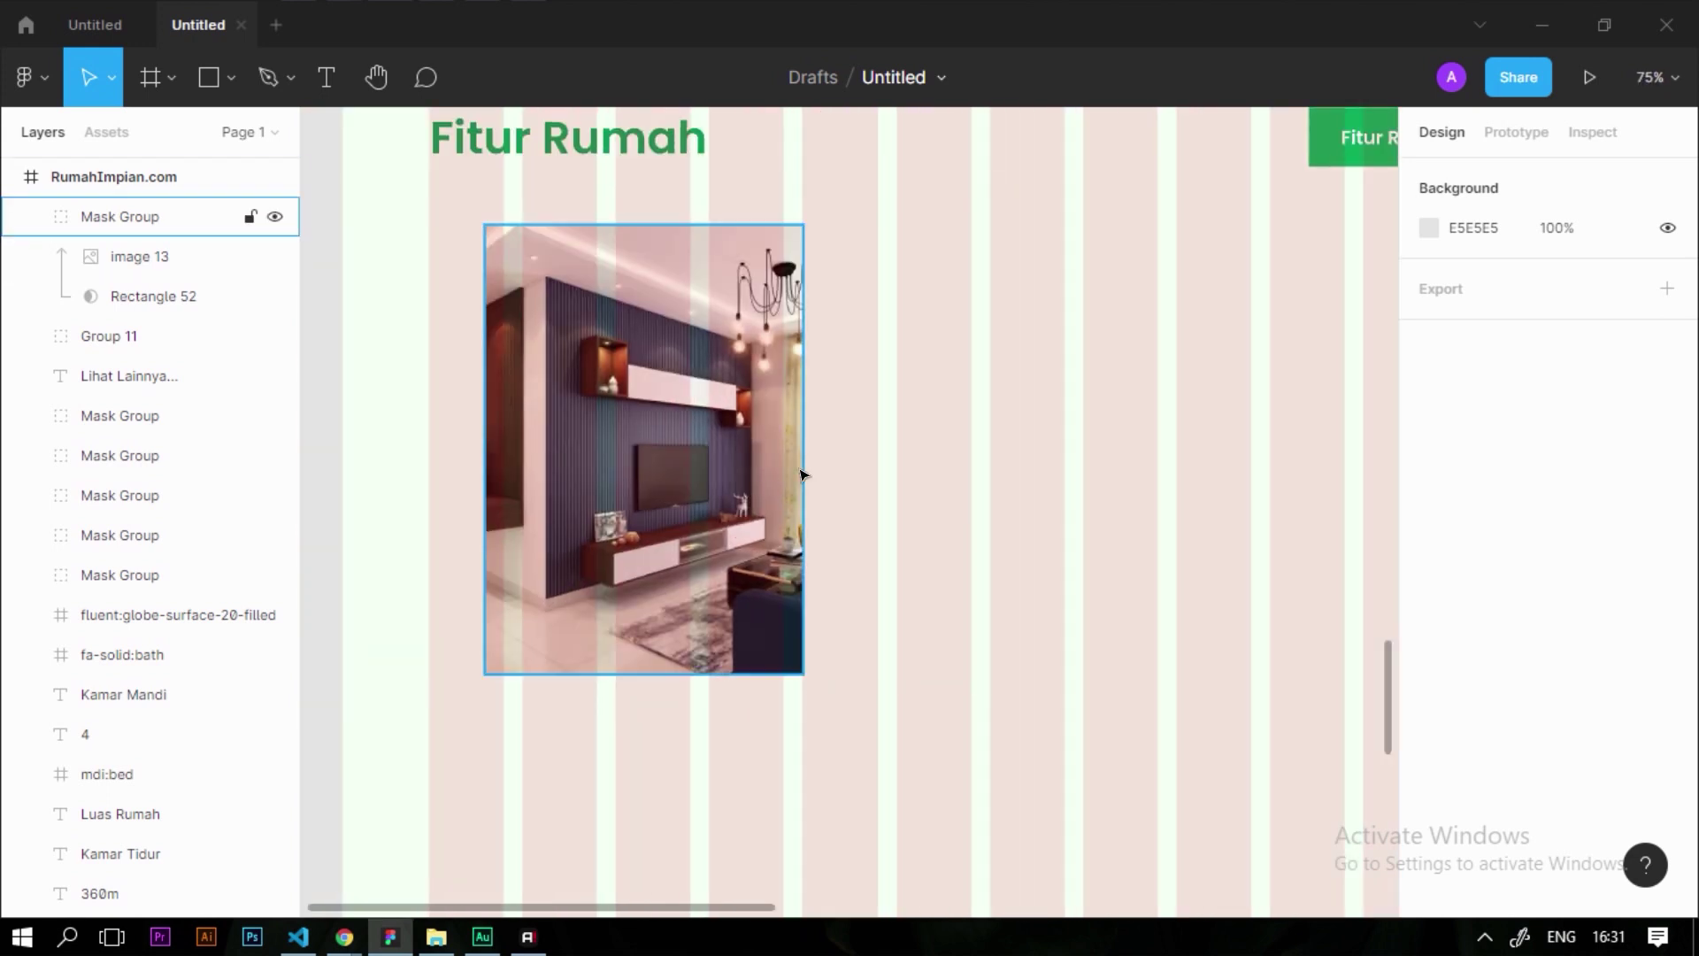
pyautogui.scroll(-1, 800, 475)
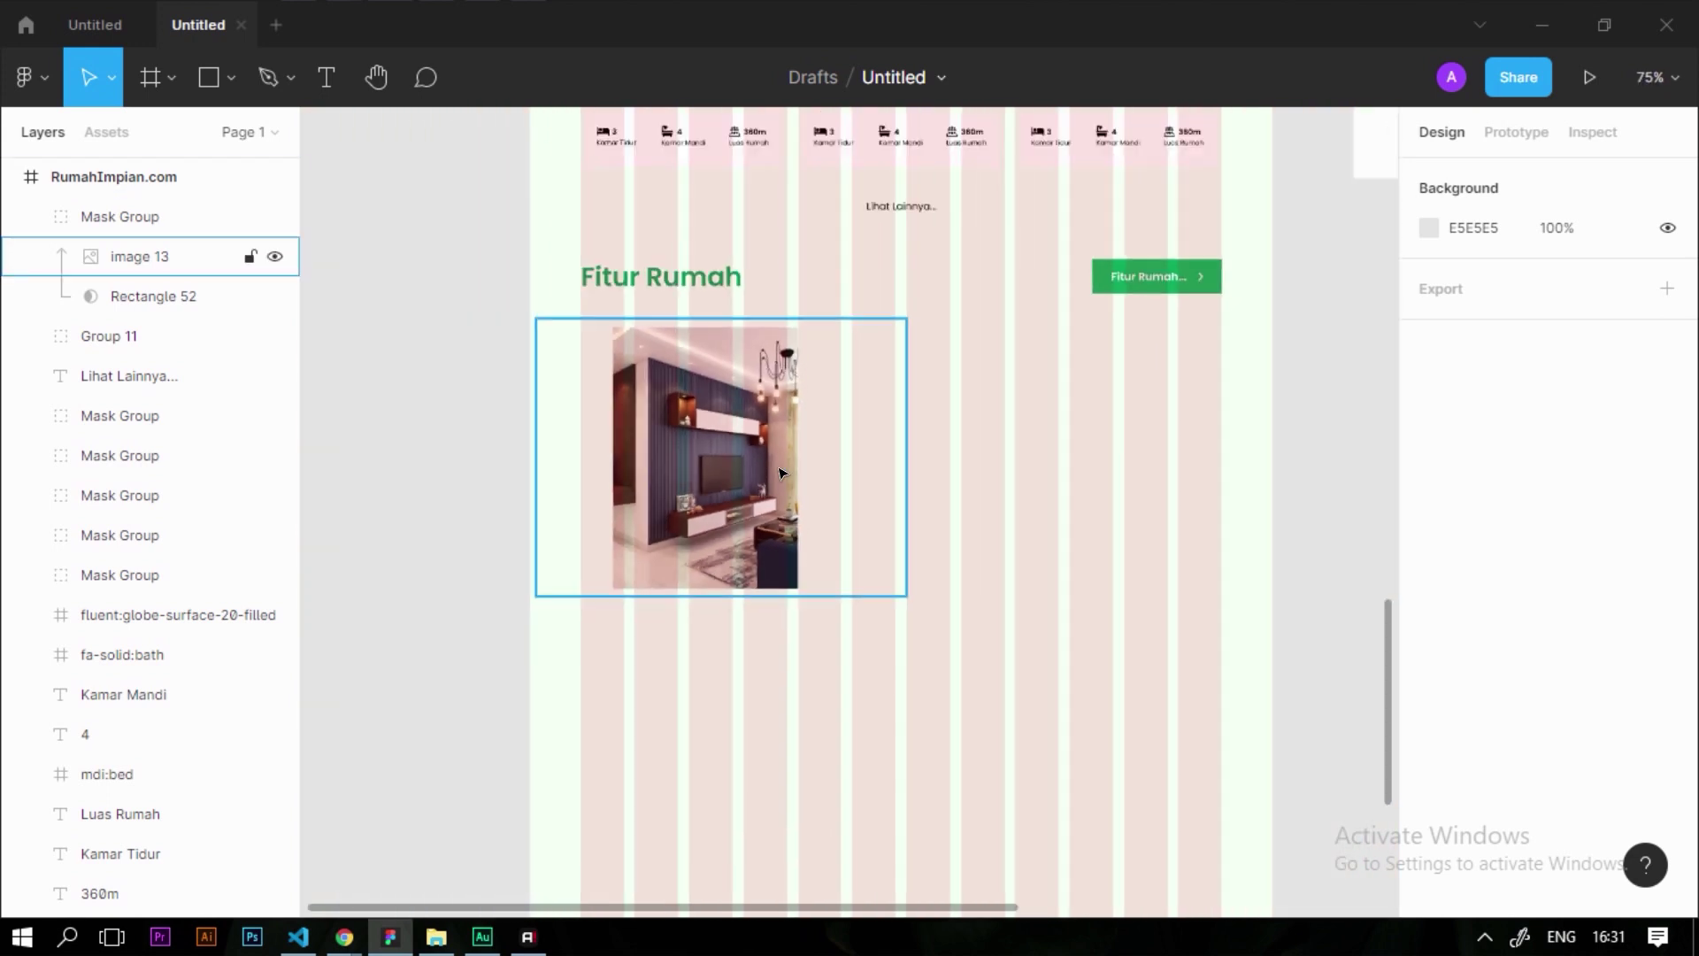
pyautogui.scroll(2, 711, 600)
pyautogui.click(711, 600)
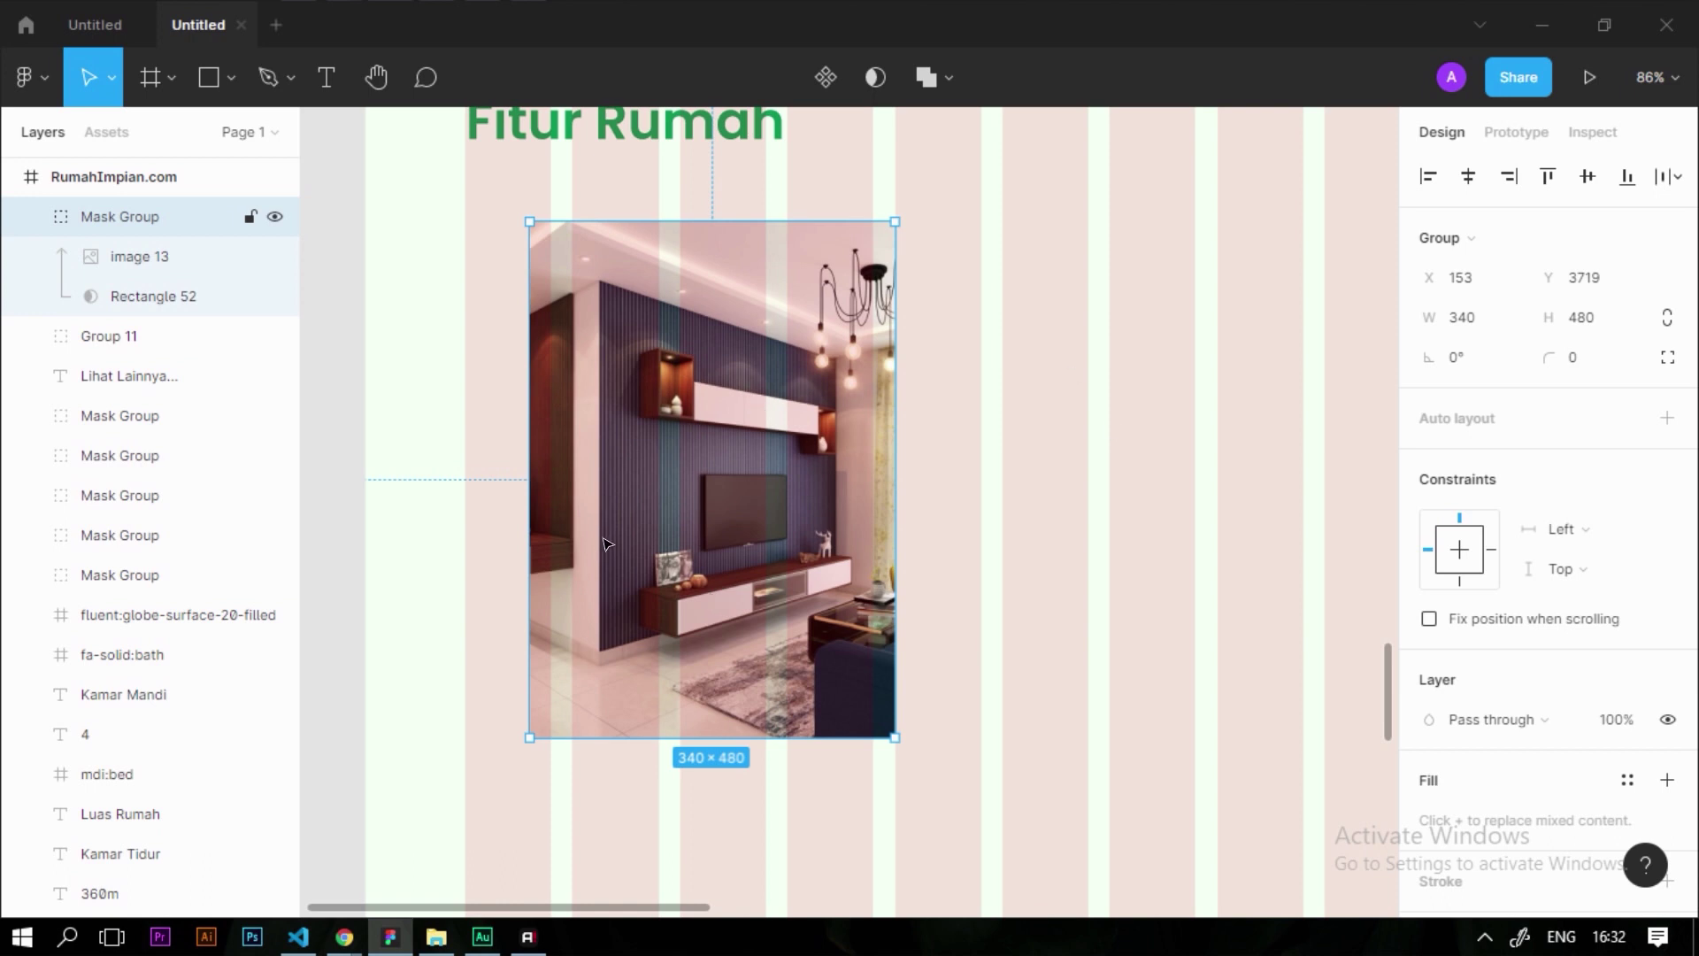
pyautogui.moveTo(617, 535); pyautogui.dragTo(1005, 501)
# Copy the bedroom photo (image 17) from Resource 3 and mask it with the duplicate card
pyautogui.keyDown('ctrl'); pyautogui.scroll(-5, 770, 529); pyautogui.keyUp('ctrl')
pyautogui.keyDown('ctrl'); pyautogui.scroll(-5, 770, 528); pyautogui.keyUp('ctrl')
pyautogui.keyDown('ctrl'); pyautogui.scroll(3, 973, 318); pyautogui.keyUp('ctrl')
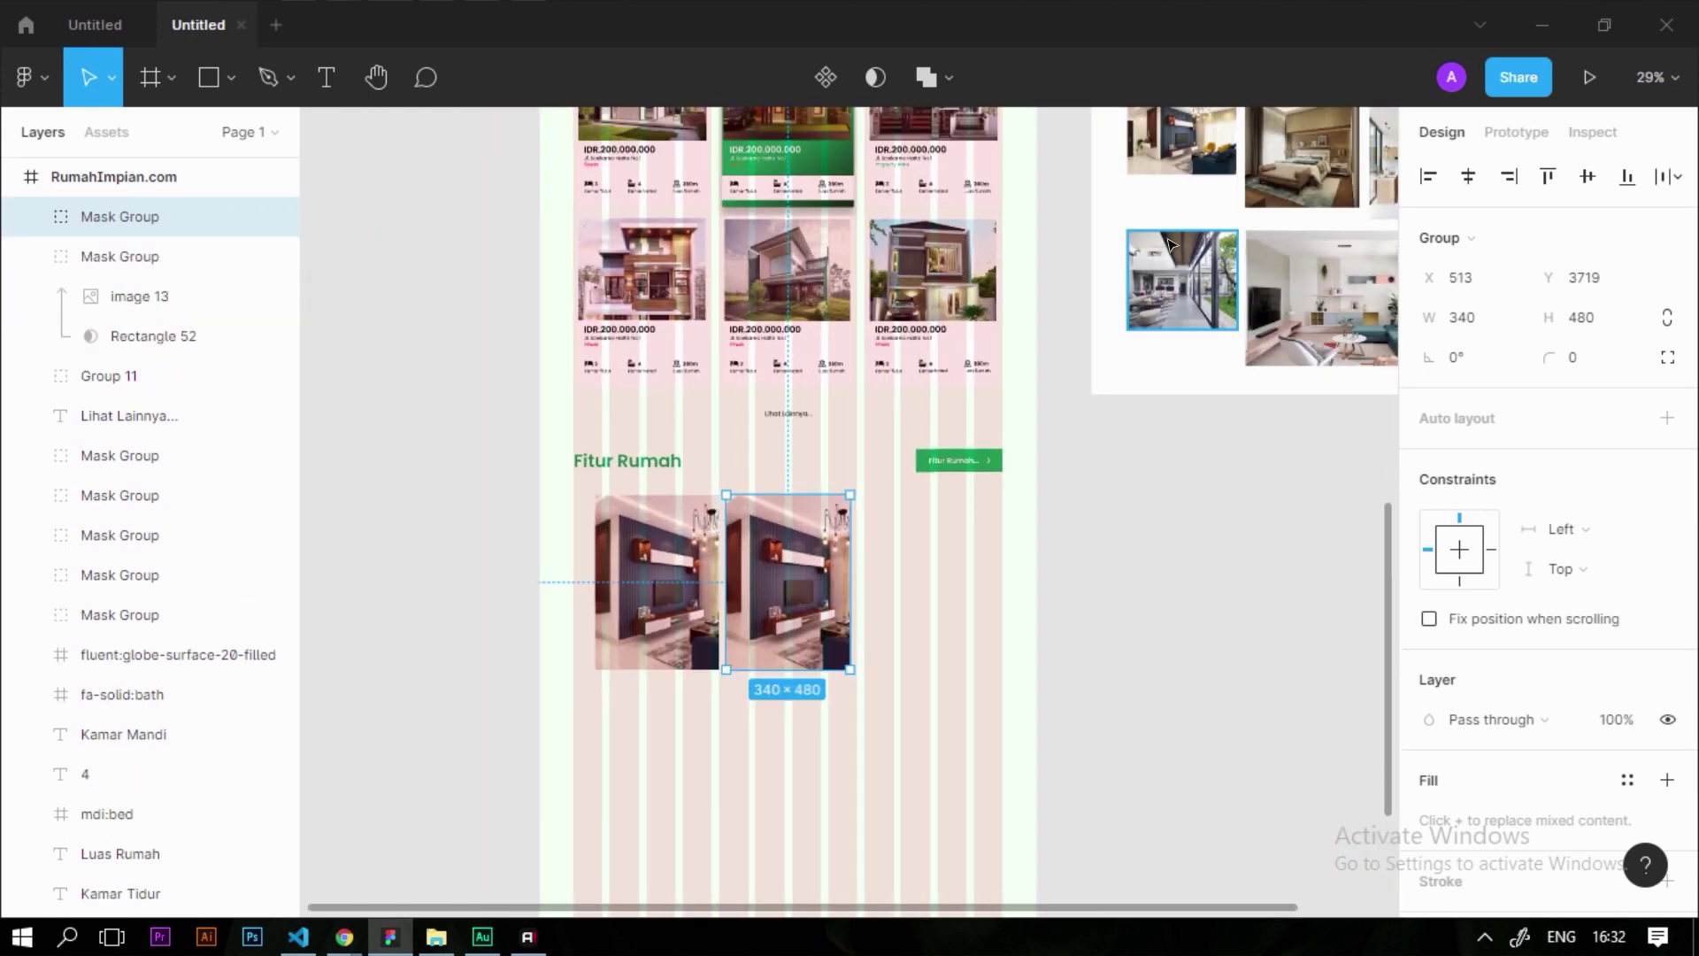
pyautogui.click(1290, 195)
pyautogui.keyDown('ctrl'); pyautogui.scroll(6, 1290, 168); pyautogui.keyUp('ctrl')
pyautogui.keyDown('ctrl'); pyautogui.scroll(-3, 1195, 250); pyautogui.keyUp('ctrl')
pyautogui.keyDown('ctrl'); pyautogui.scroll(3, 1195, 251); pyautogui.keyUp('ctrl')
pyautogui.keyDown('ctrl'); pyautogui.scroll(-8, 1177, 292); pyautogui.keyUp('ctrl')
pyautogui.moveTo(1165, 319); pyautogui.dragTo(970, 640)
pyautogui.keyDown('ctrl'); pyautogui.scroll(4, 1027, 495); pyautogui.keyUp('ctrl')
pyautogui.keyDown('ctrl'); pyautogui.scroll(4, 923, 535); pyautogui.keyUp('ctrl')
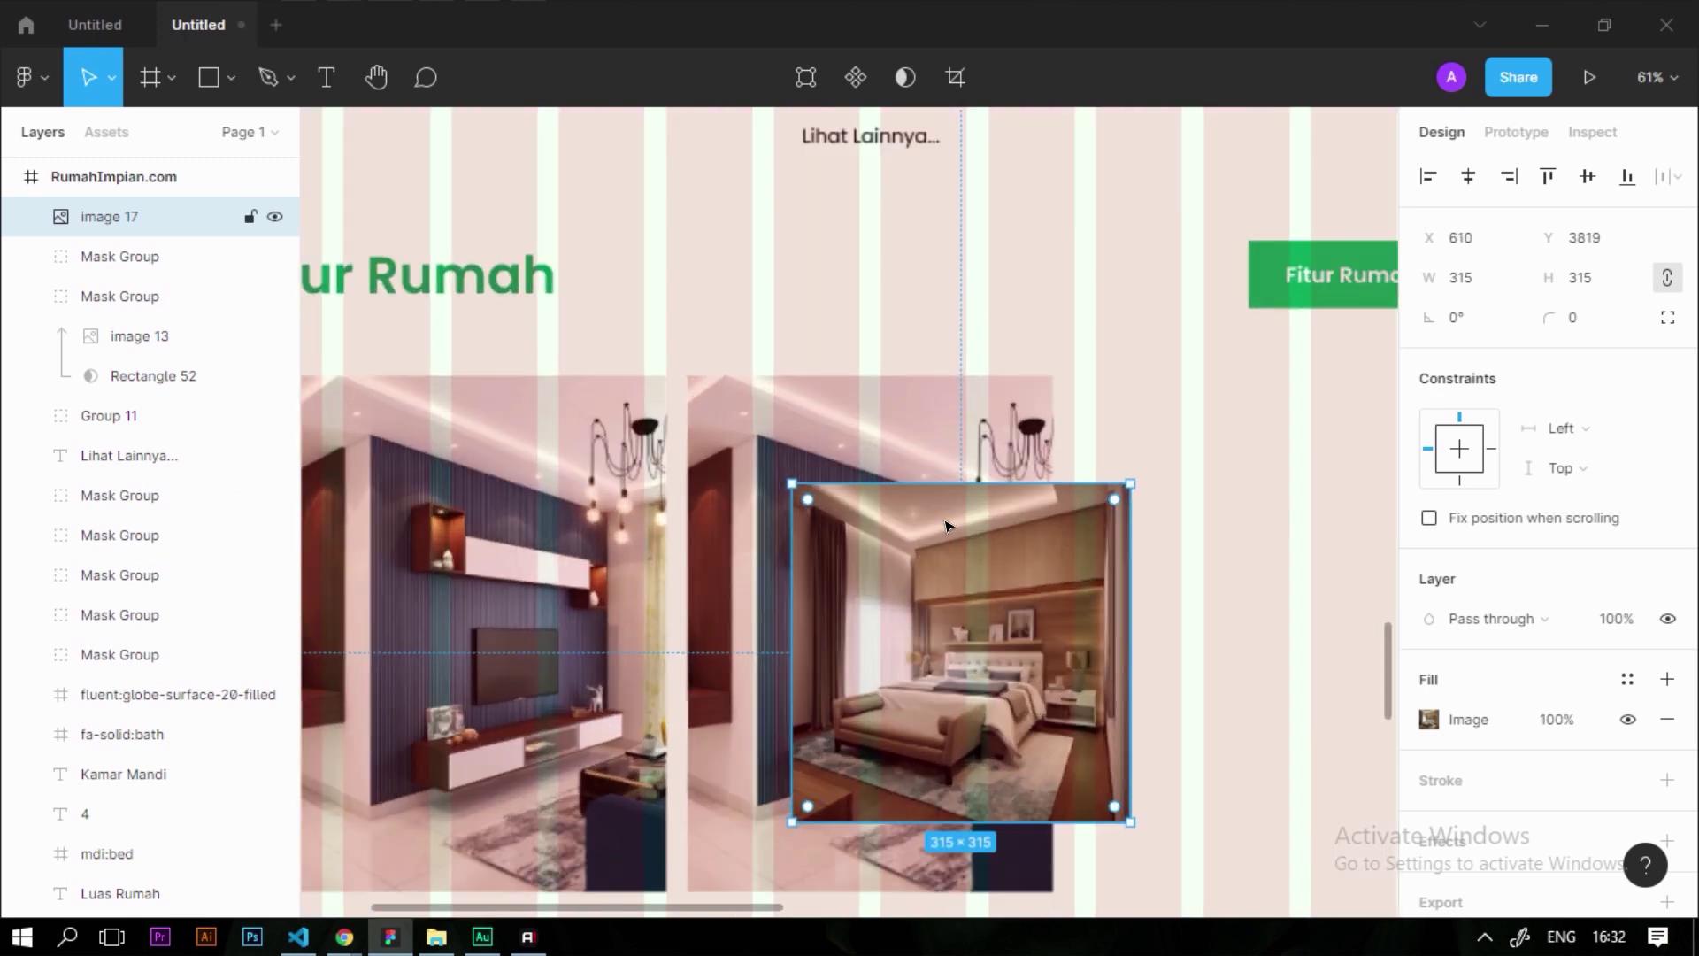
pyautogui.keyDown('shift'); pyautogui.click(732, 403); pyautogui.keyUp('shift')
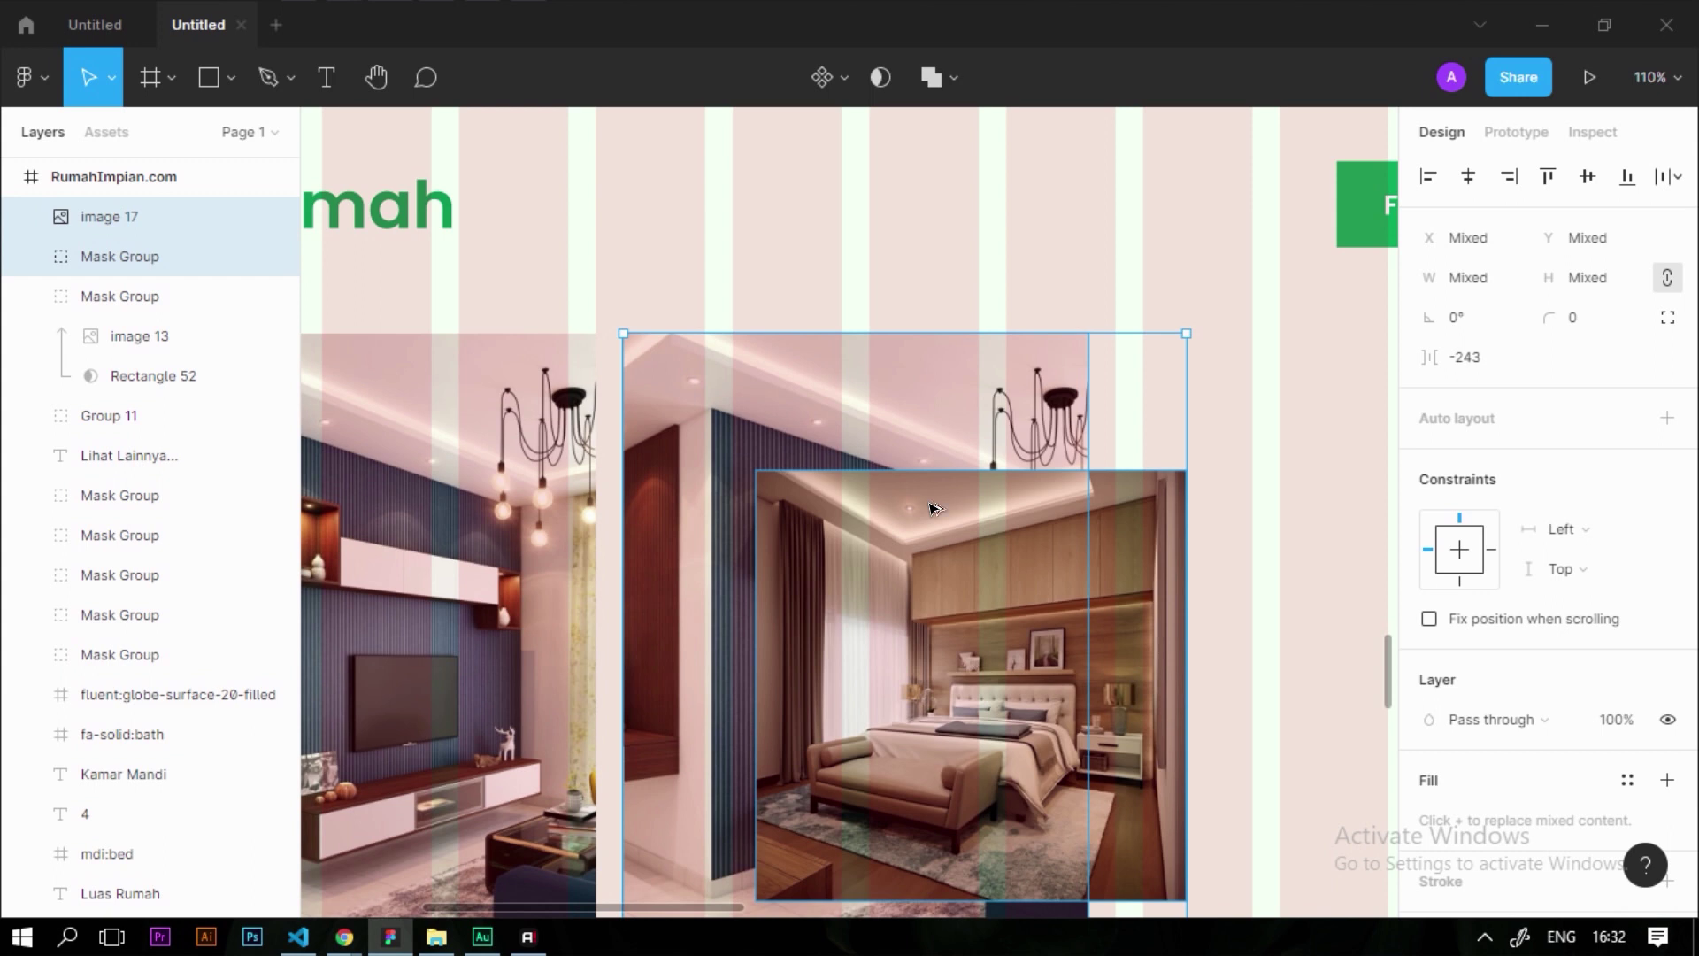
pyautogui.hotkey('ctrl', 'alt', 'm')
# Enlarge and shift the bedroom photo inside its mask to fill the card
pyautogui.scroll(-6, 876, 252)
pyautogui.click(1304, 516)
pyautogui.click(885, 460)
pyautogui.doubleClick(885, 461)
pyautogui.click(1151, 549)
pyautogui.click(885, 460)
pyautogui.doubleClick(885, 460)
pyautogui.moveTo(878, 461); pyautogui.dragTo(802, 394)
pyautogui.moveTo(947, 493); pyautogui.dragTo(1048, 600)
pyautogui.scroll(5, 945, 550)
pyautogui.hotkey('shift', 'Left')
pyautogui.hotkey('shift', 'Left')
pyautogui.scroll(-6, 963, 361)
pyautogui.scroll(3, 963, 361)
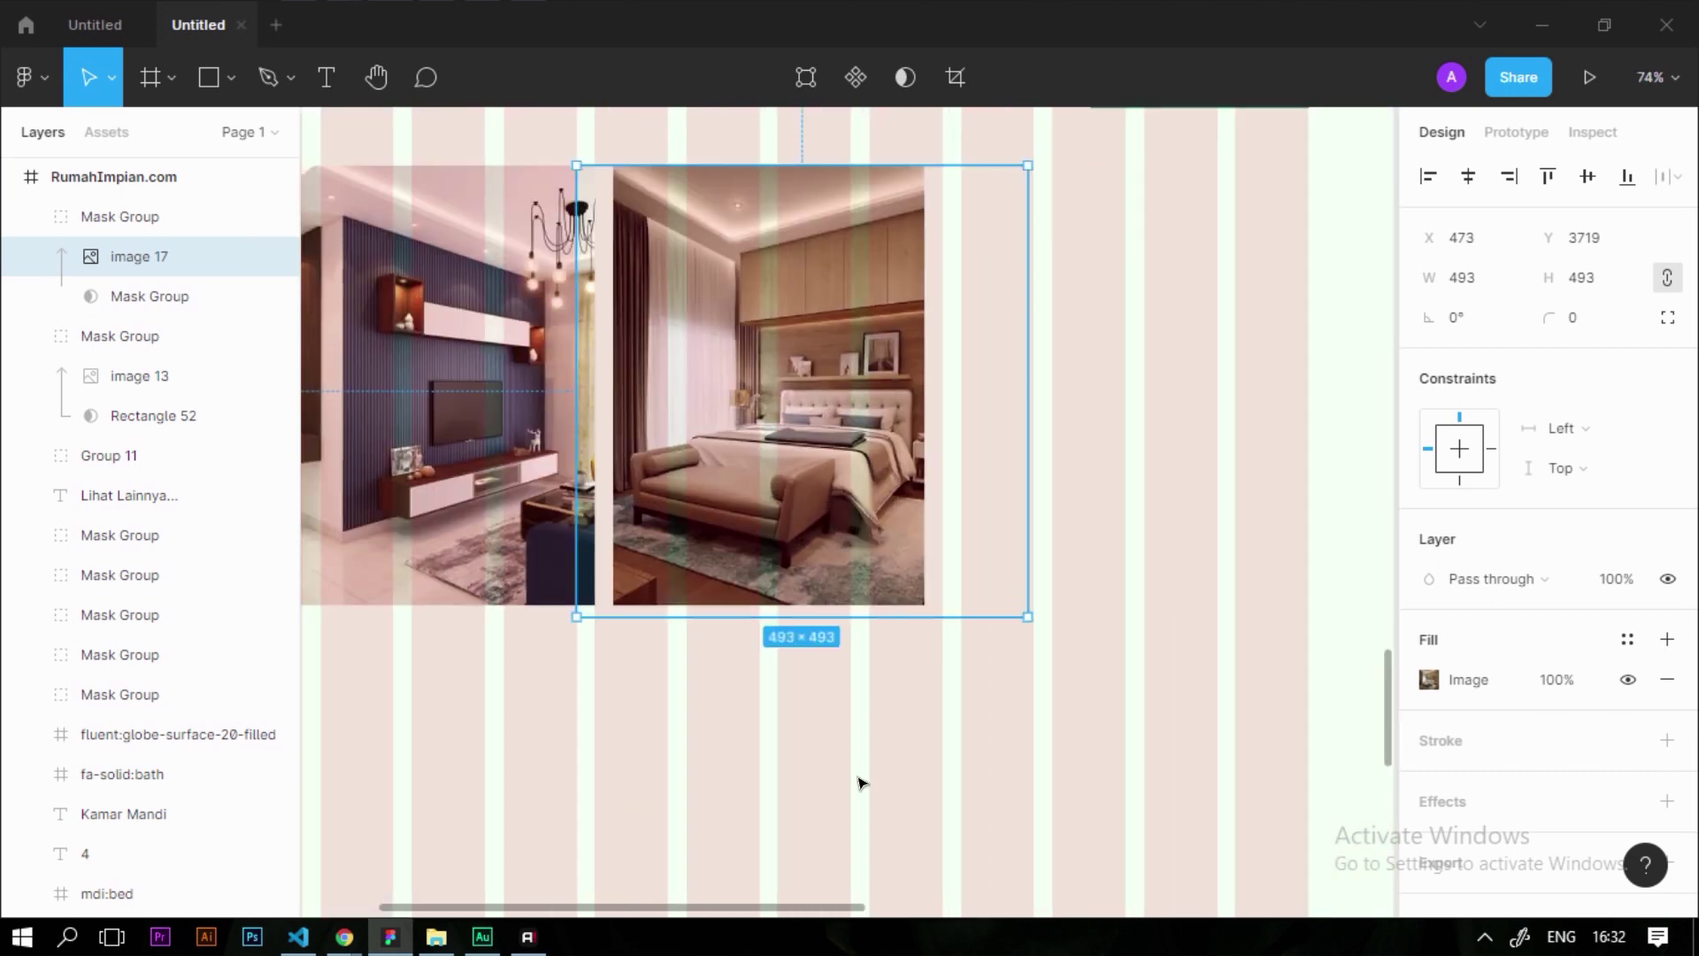
pyautogui.click(861, 782)
# Duplicate the living-room and bedroom card pair to the right, making four cards
pyautogui.scroll(-4, 693, 450)
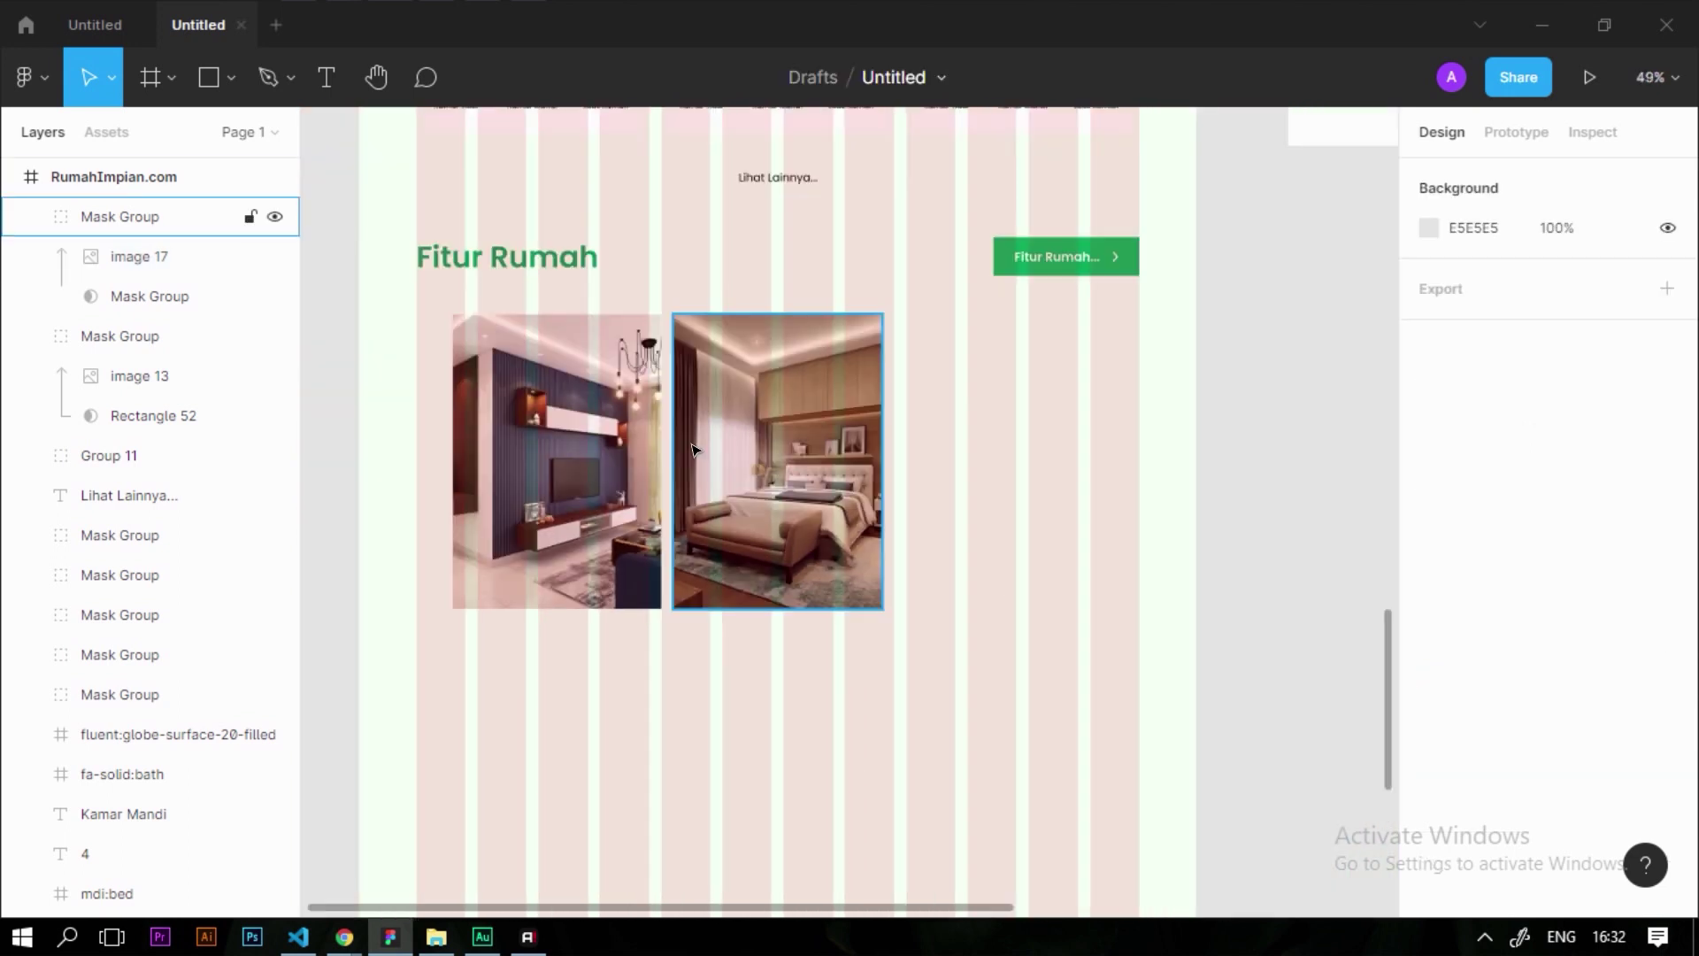
pyautogui.moveTo(985, 750); pyautogui.dragTo(430, 372)
pyautogui.moveTo(571, 395); pyautogui.dragTo(985, 400)
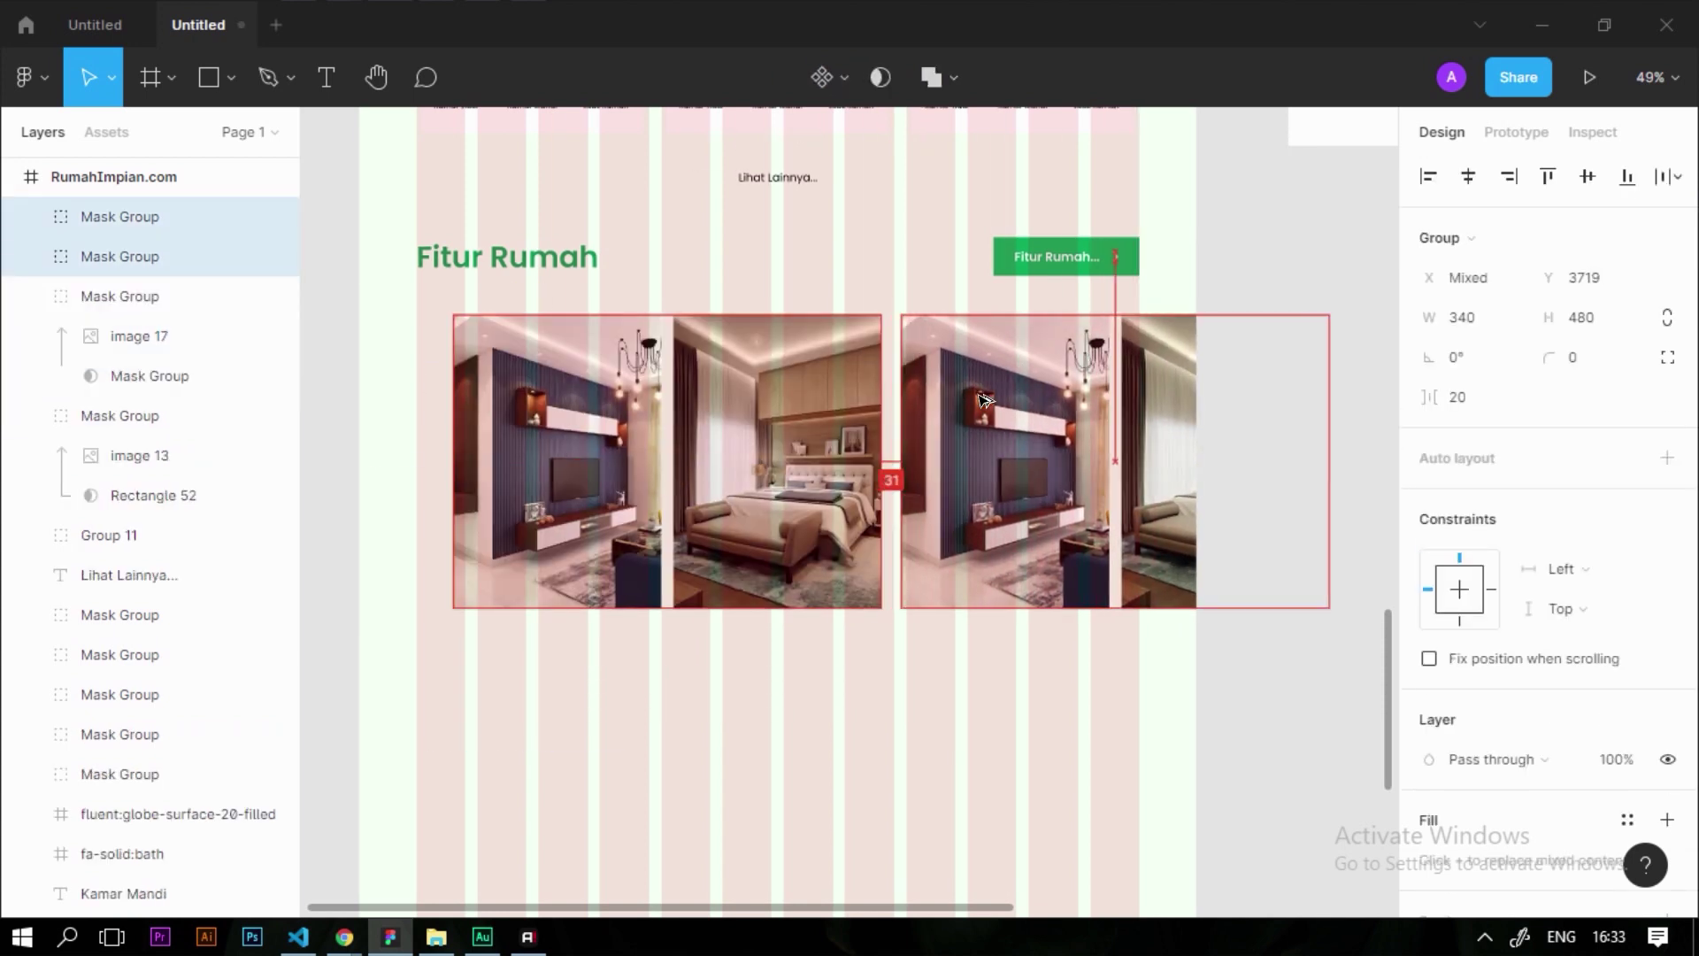
pyautogui.click(838, 698)
pyautogui.scroll(-5, 664, 717)
pyautogui.scroll(3, 1005, 388)
# Copy the kitchen and glass-walled living-room photos from Resource 3 into the page frame
pyautogui.scroll(-3, 1005, 388)
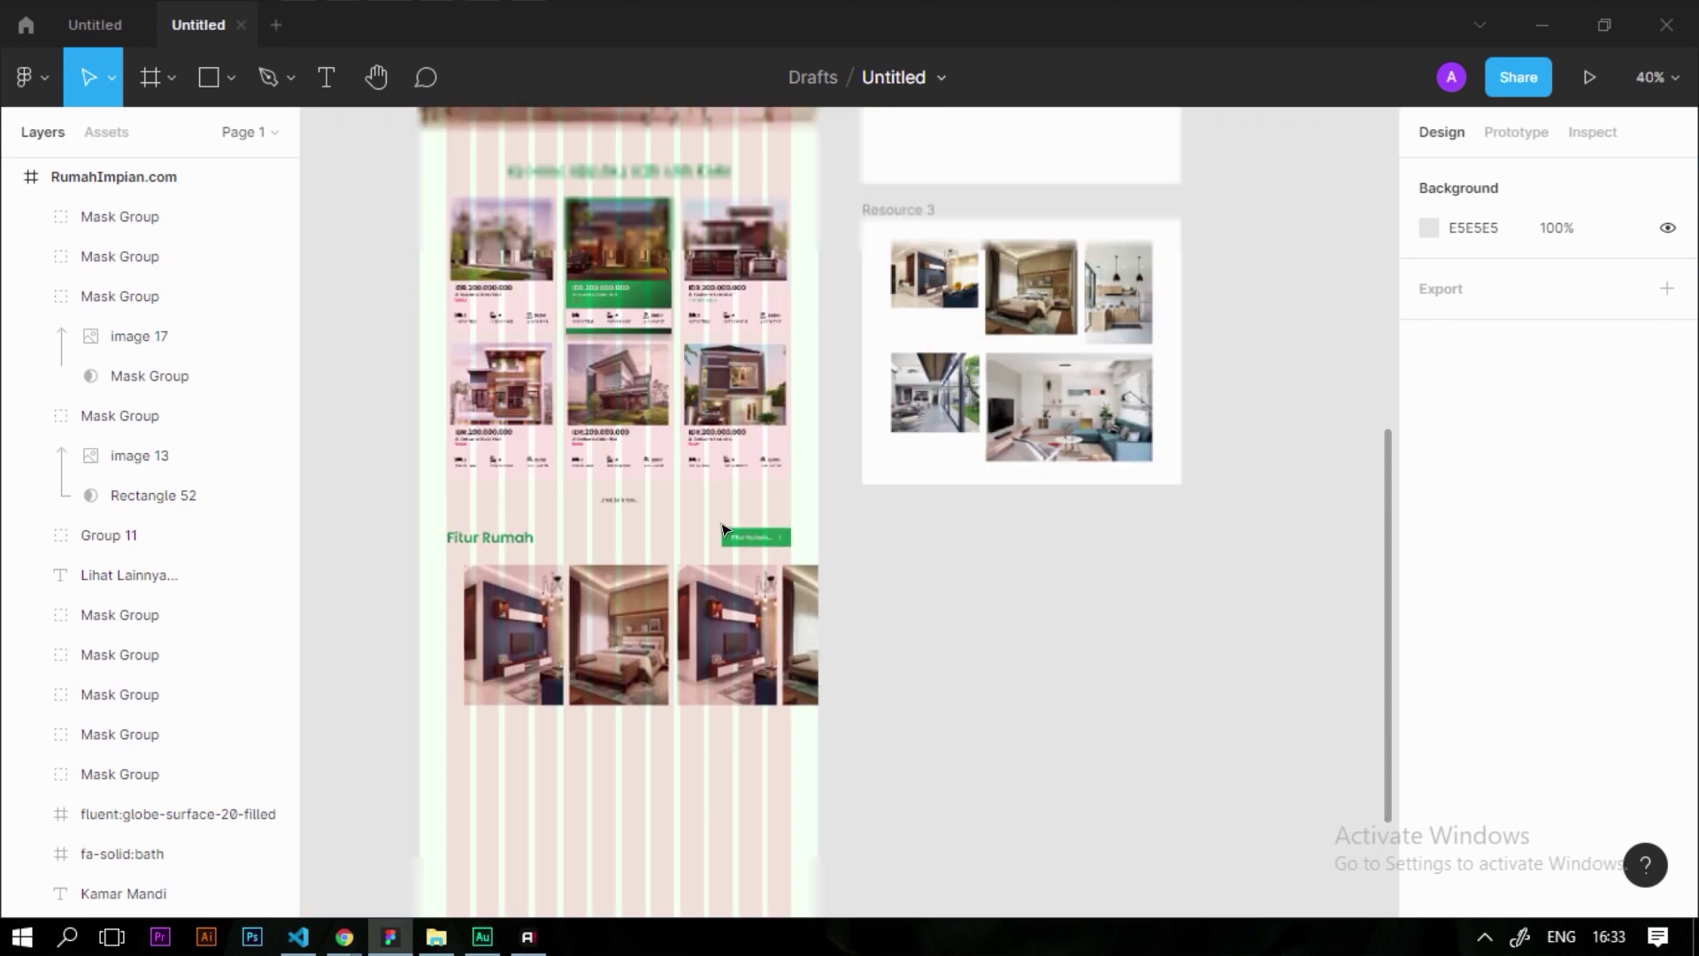
pyautogui.scroll(1, 1004, 388)
pyautogui.click(1081, 337)
pyautogui.scroll(4, 1104, 352)
pyautogui.scroll(4, 1104, 351)
pyautogui.scroll(-4, 1115, 354)
pyautogui.scroll(4, 1151, 363)
pyautogui.scroll(4, 815, 536)
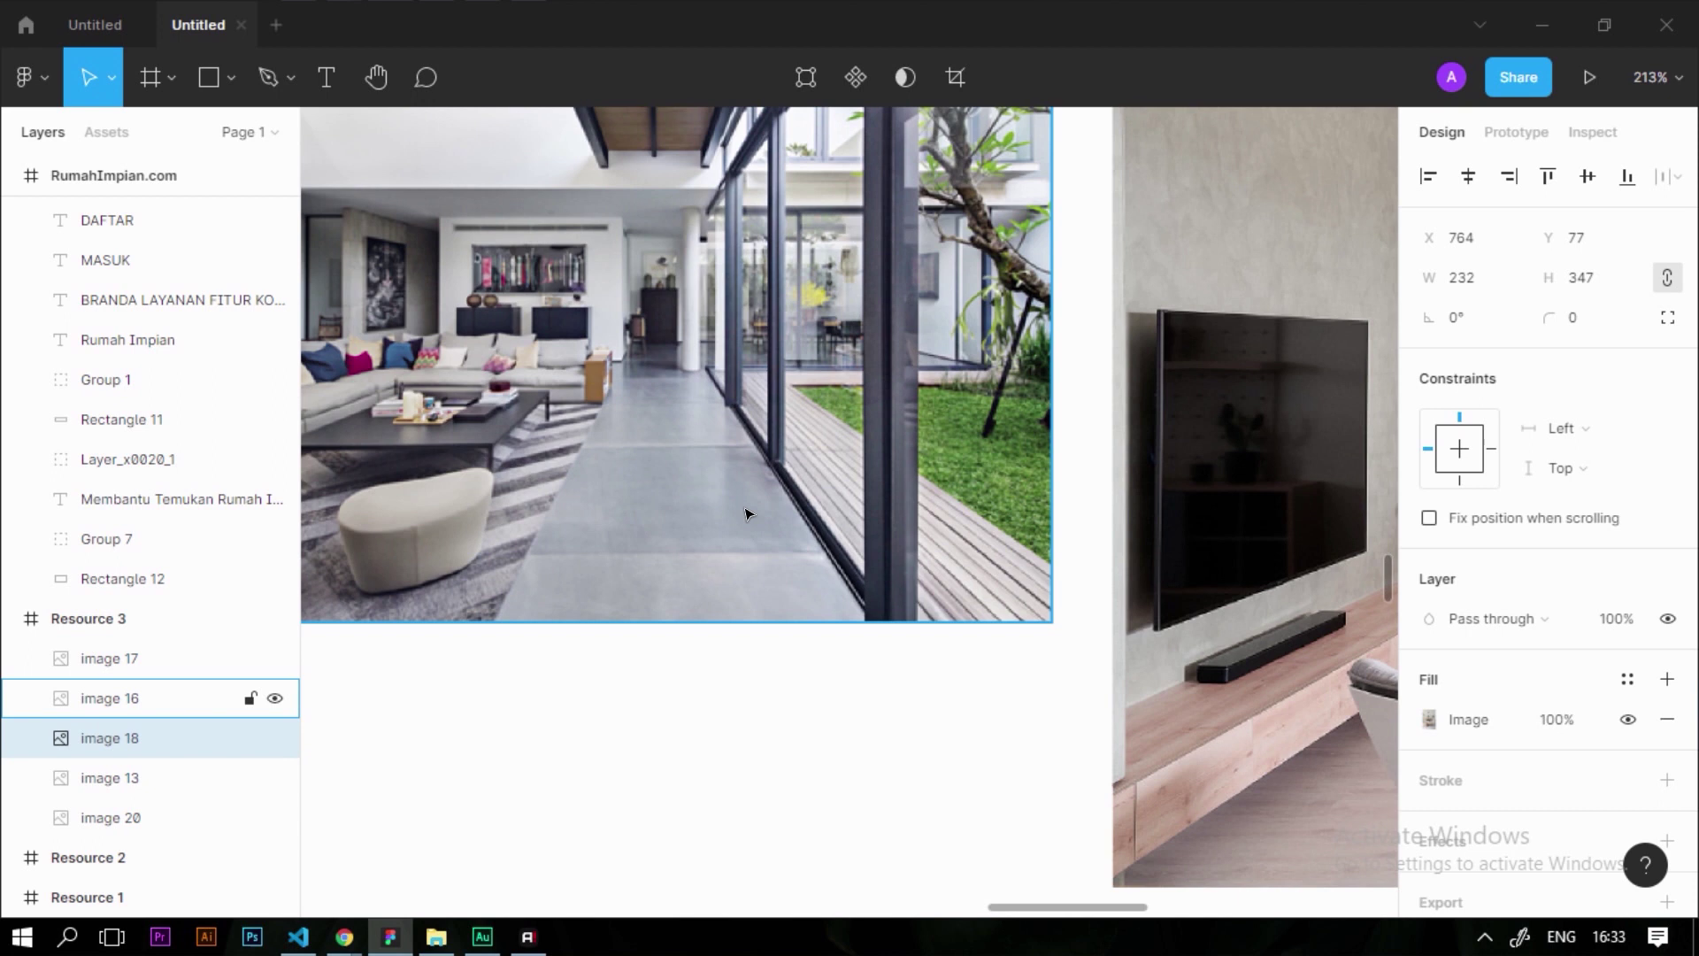
pyautogui.scroll(-6, 775, 460)
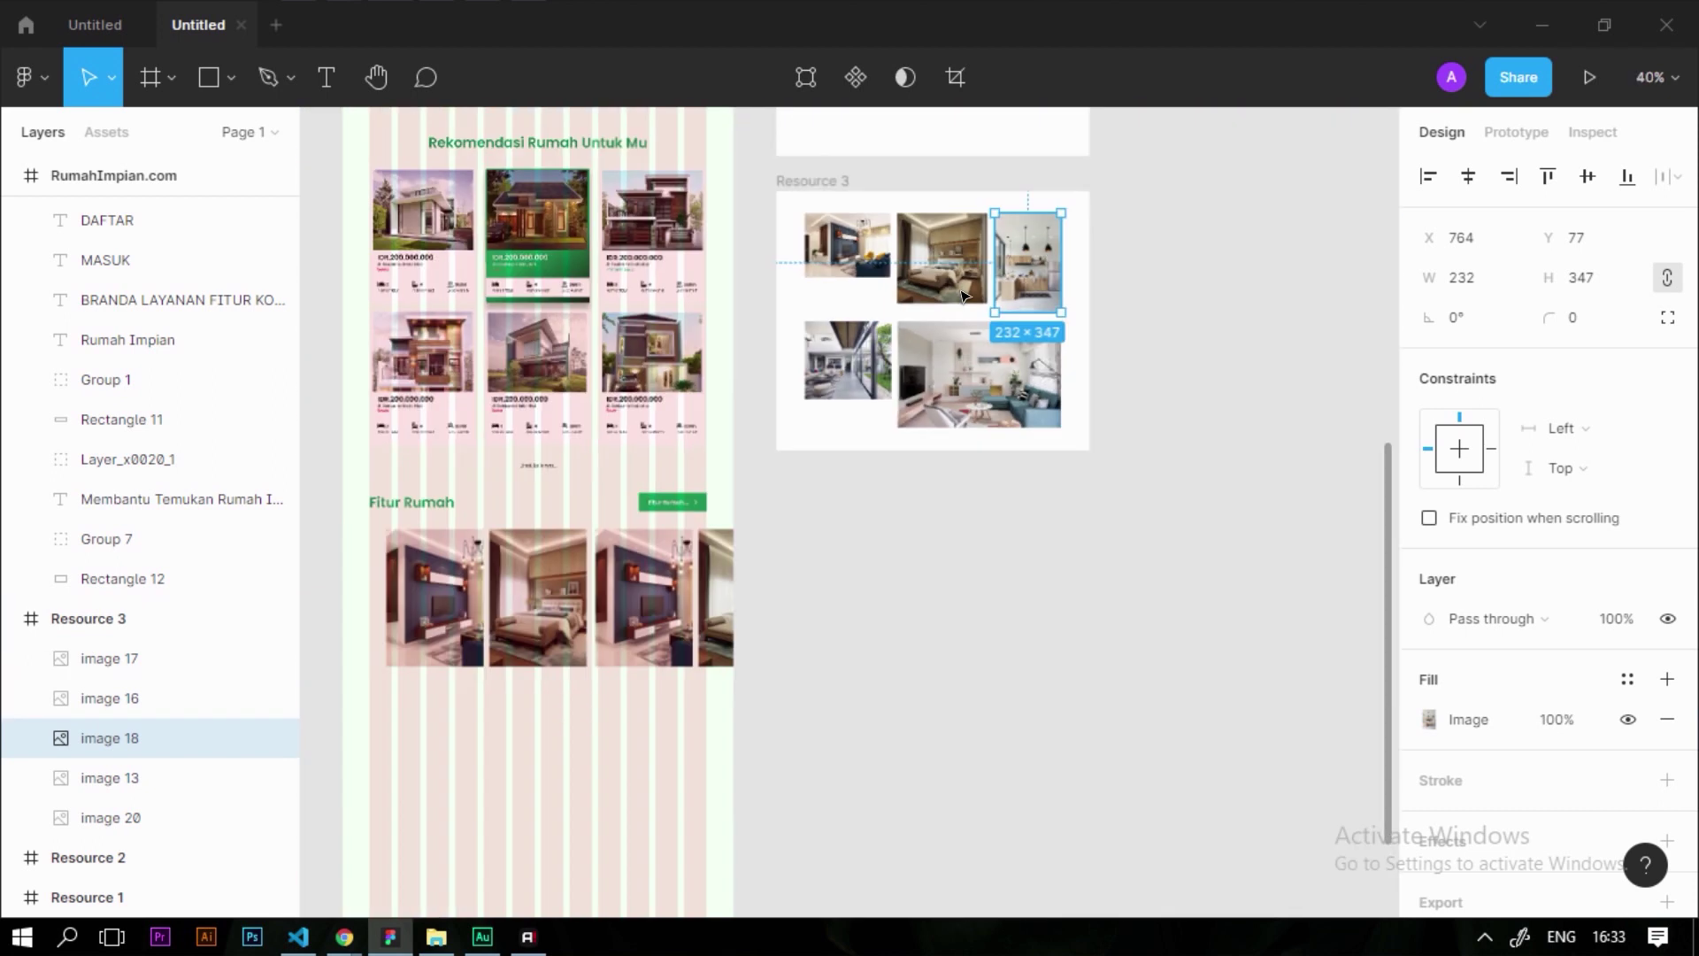
pyautogui.keyDown('shift'); pyautogui.click(894, 343); pyautogui.keyUp('shift')
pyautogui.moveTo(1053, 243); pyautogui.dragTo(605, 787)
# Move the living-room and kitchen photos up over the Fitur Rumah cards
pyautogui.click(715, 807)
pyautogui.moveTo(421, 847); pyautogui.dragTo(515, 720)
pyautogui.scroll(5, 581, 697)
pyautogui.moveTo(678, 769); pyautogui.dragTo(680, 448)
pyautogui.scroll(5, 697, 410)
# Use the card shape beneath the kitchen photo as its mask
pyautogui.keyDown('shift'); pyautogui.click(754, 344); pyautogui.keyUp('shift')
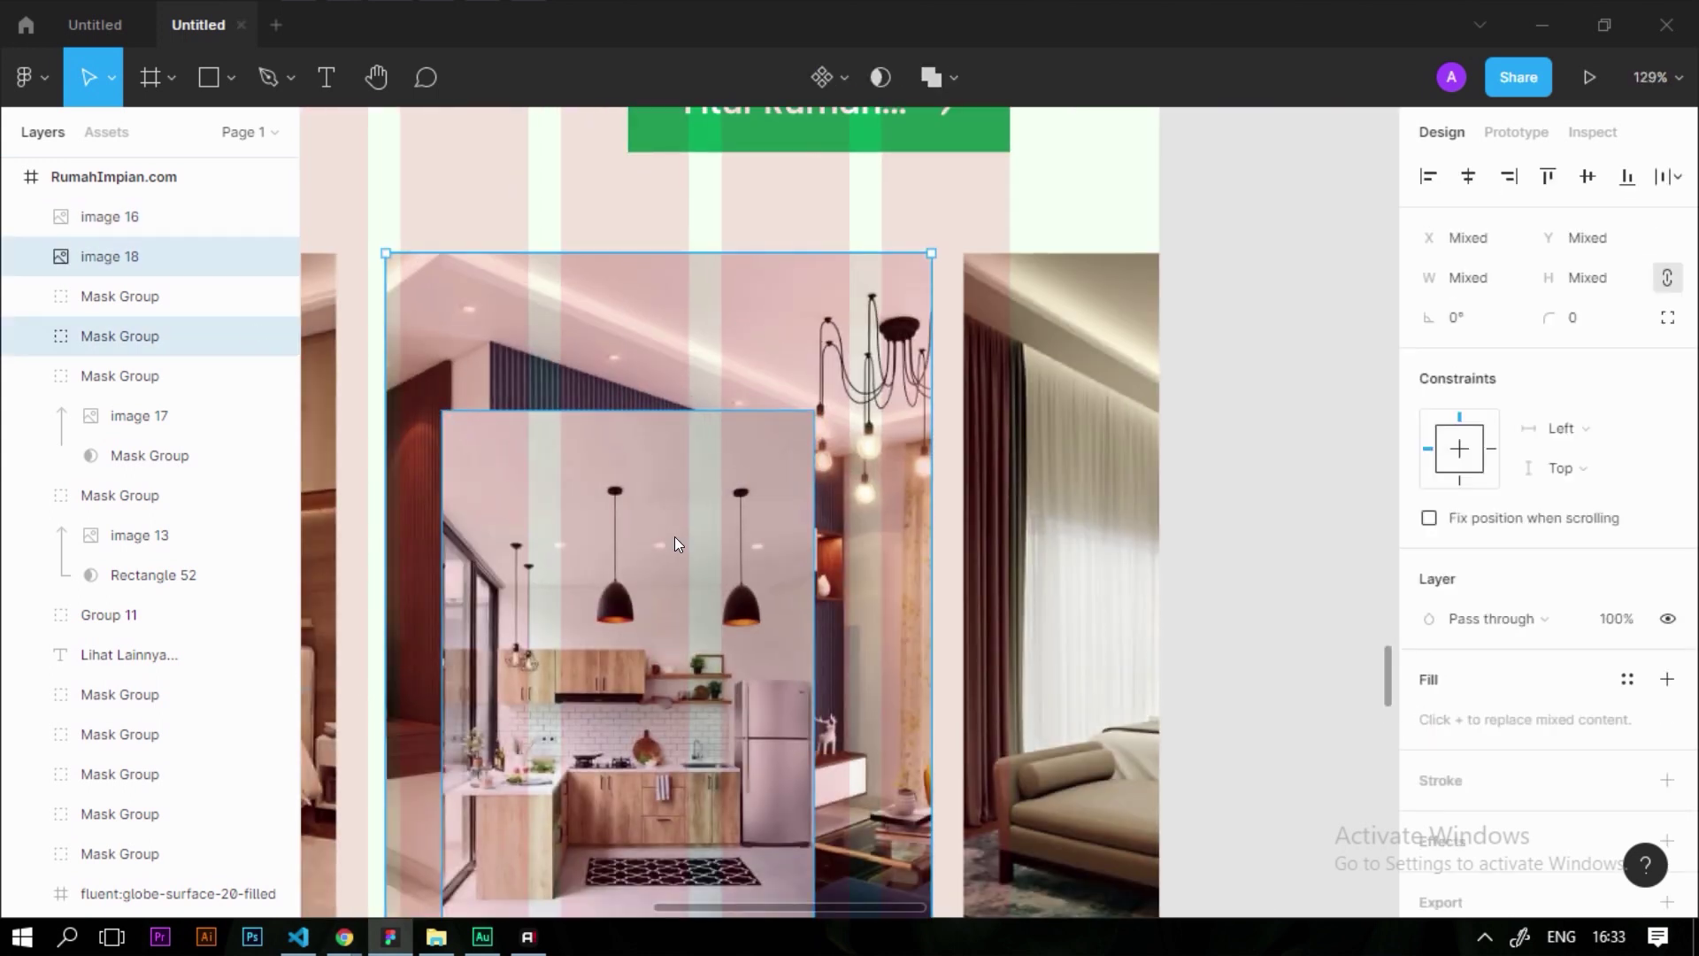
pyautogui.rightClick(674, 543)
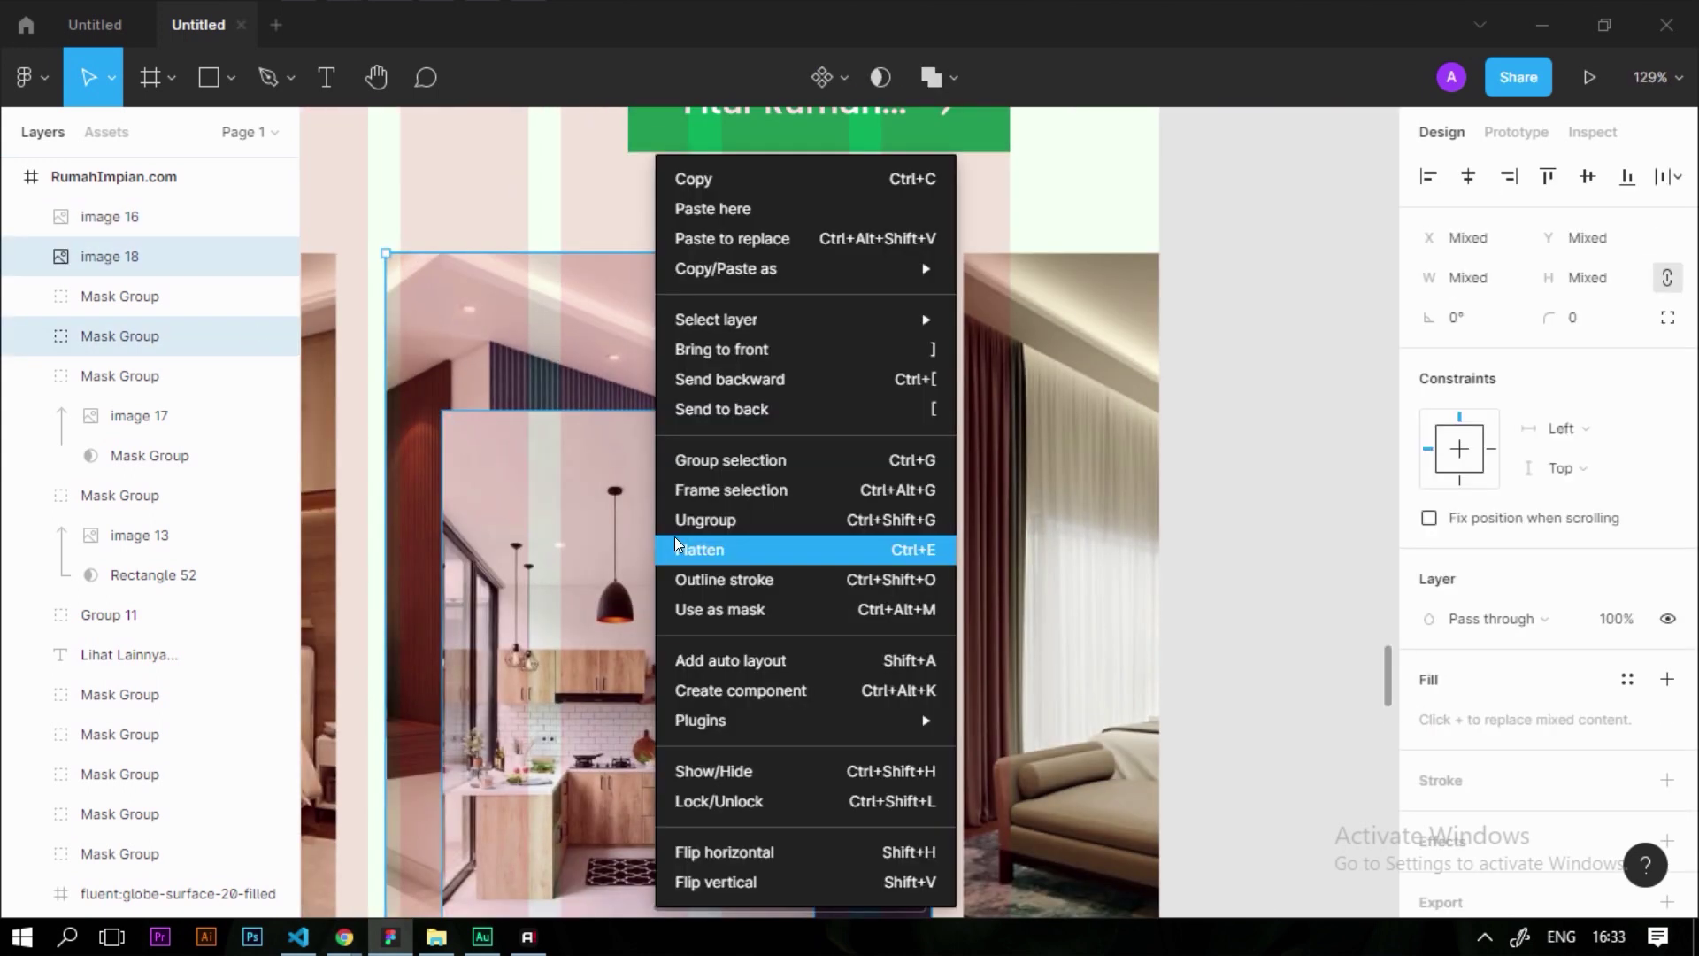
pyautogui.click(871, 620)
# Enlarge the kitchen image inside the mask to fill the 340×480 card
pyautogui.scroll(-5, 791, 457)
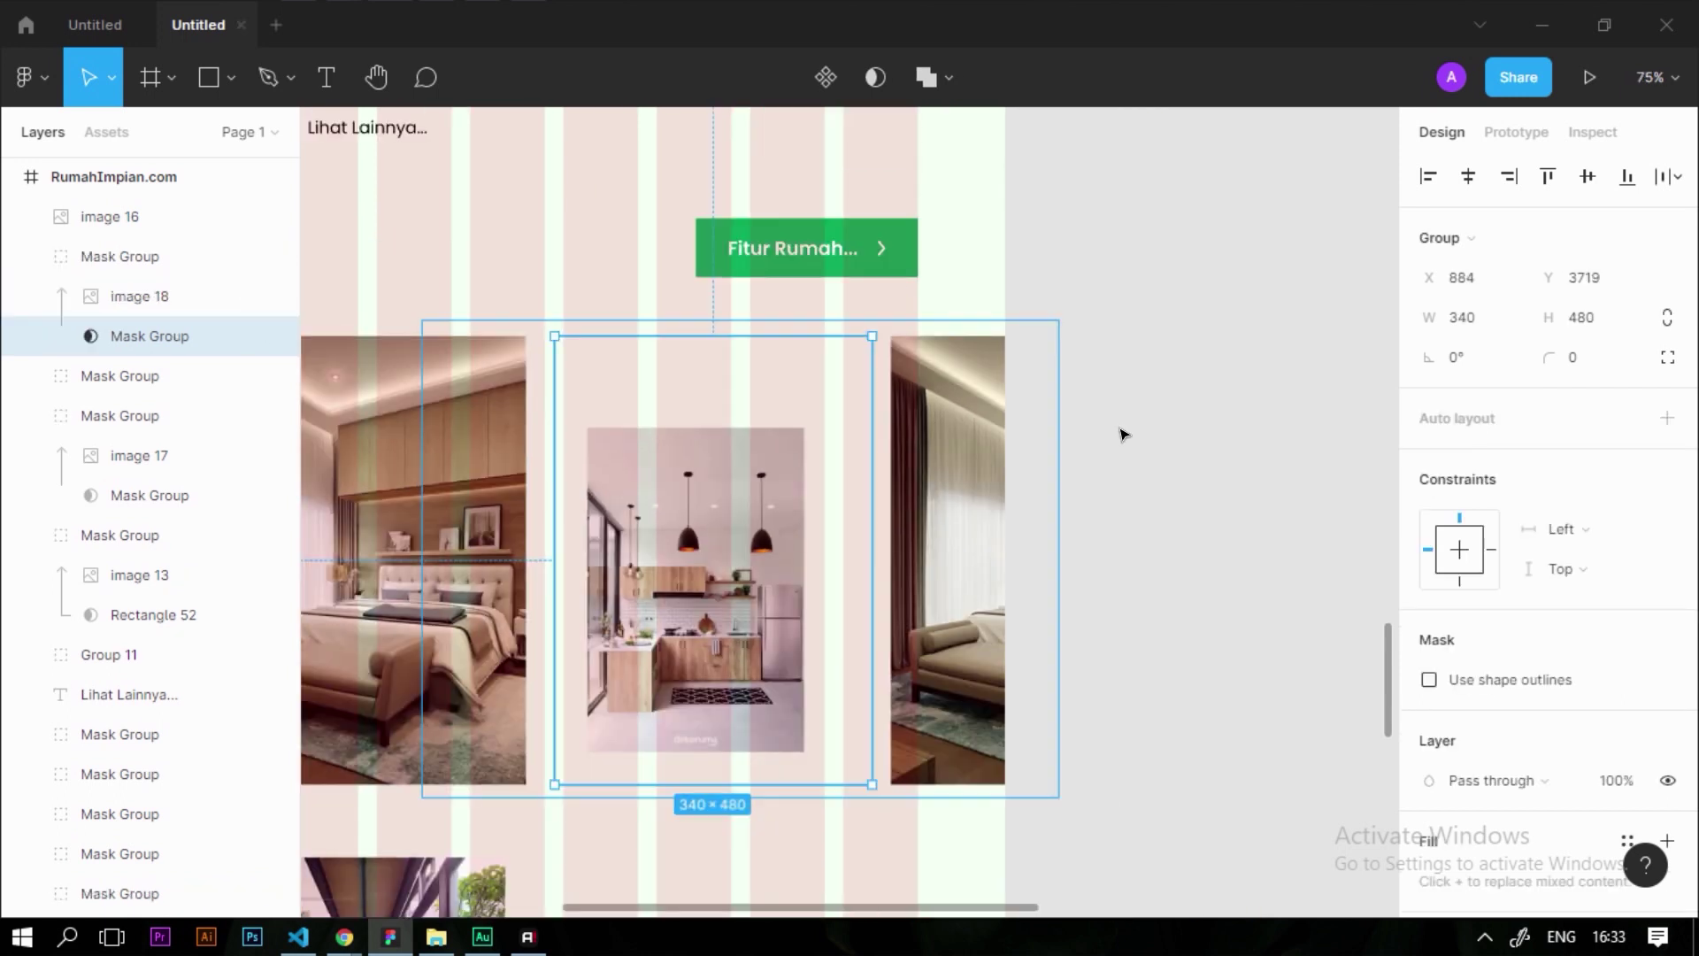
pyautogui.click(1123, 428)
pyautogui.doubleClick(777, 438)
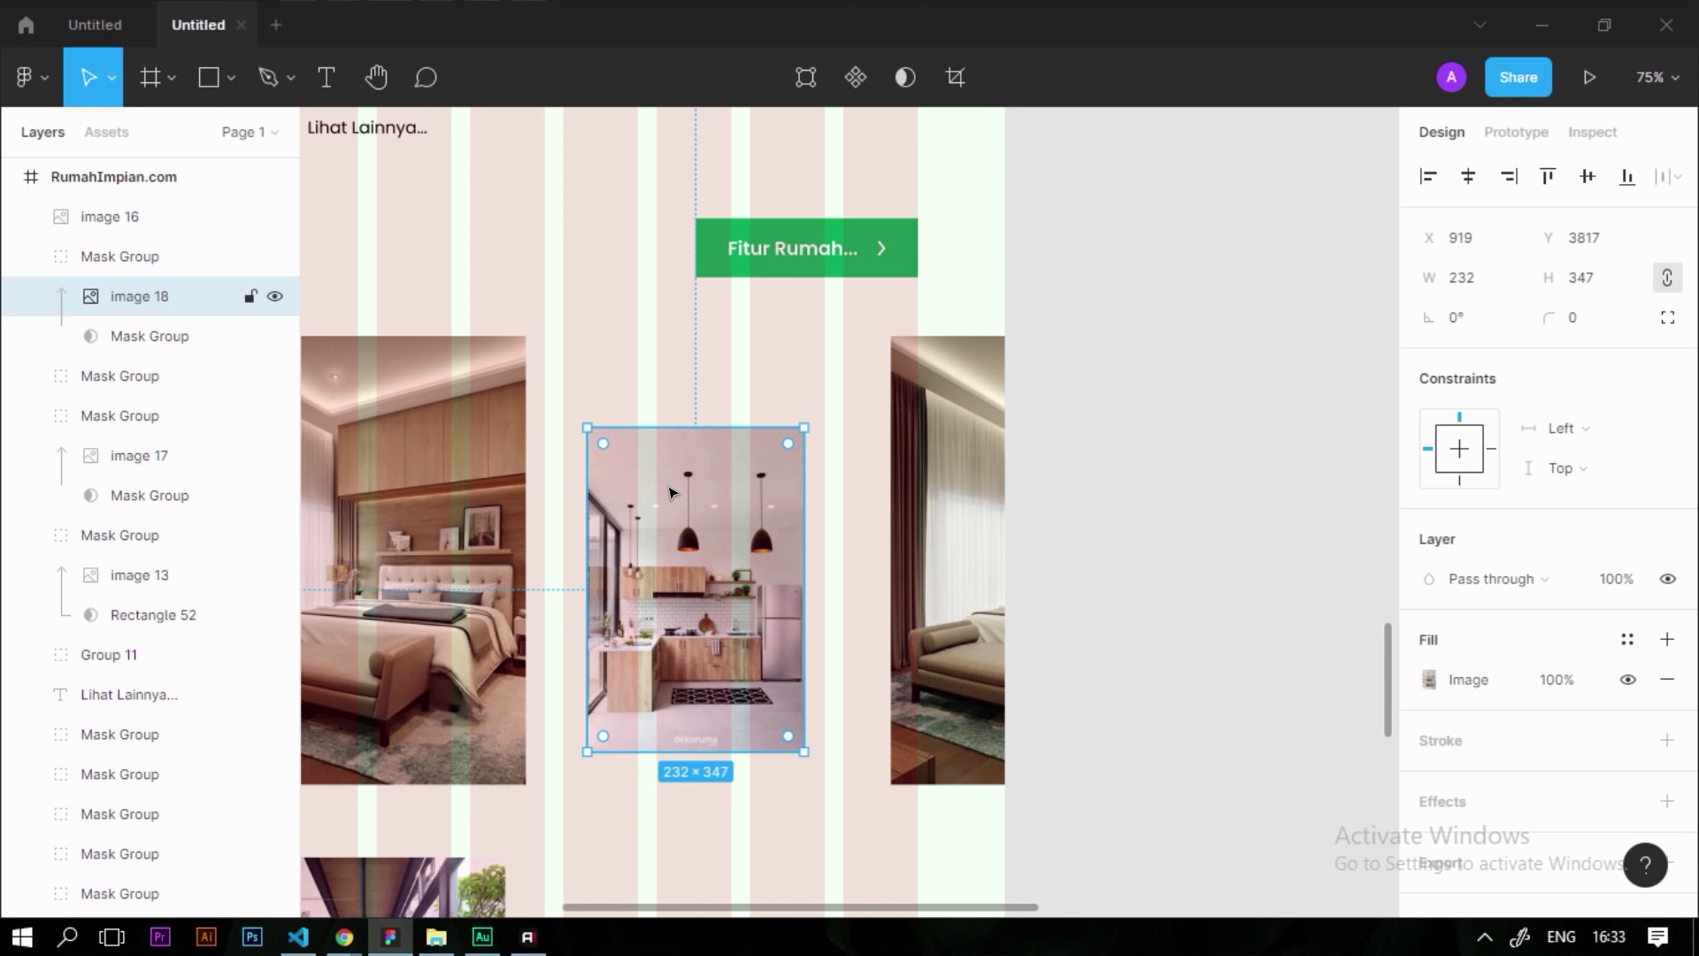
pyautogui.moveTo(584, 419); pyautogui.dragTo(567, 372)
pyautogui.scroll(2, 901, 357)
pyautogui.press('Escape')
pyautogui.scroll(-4, 1041, 473)
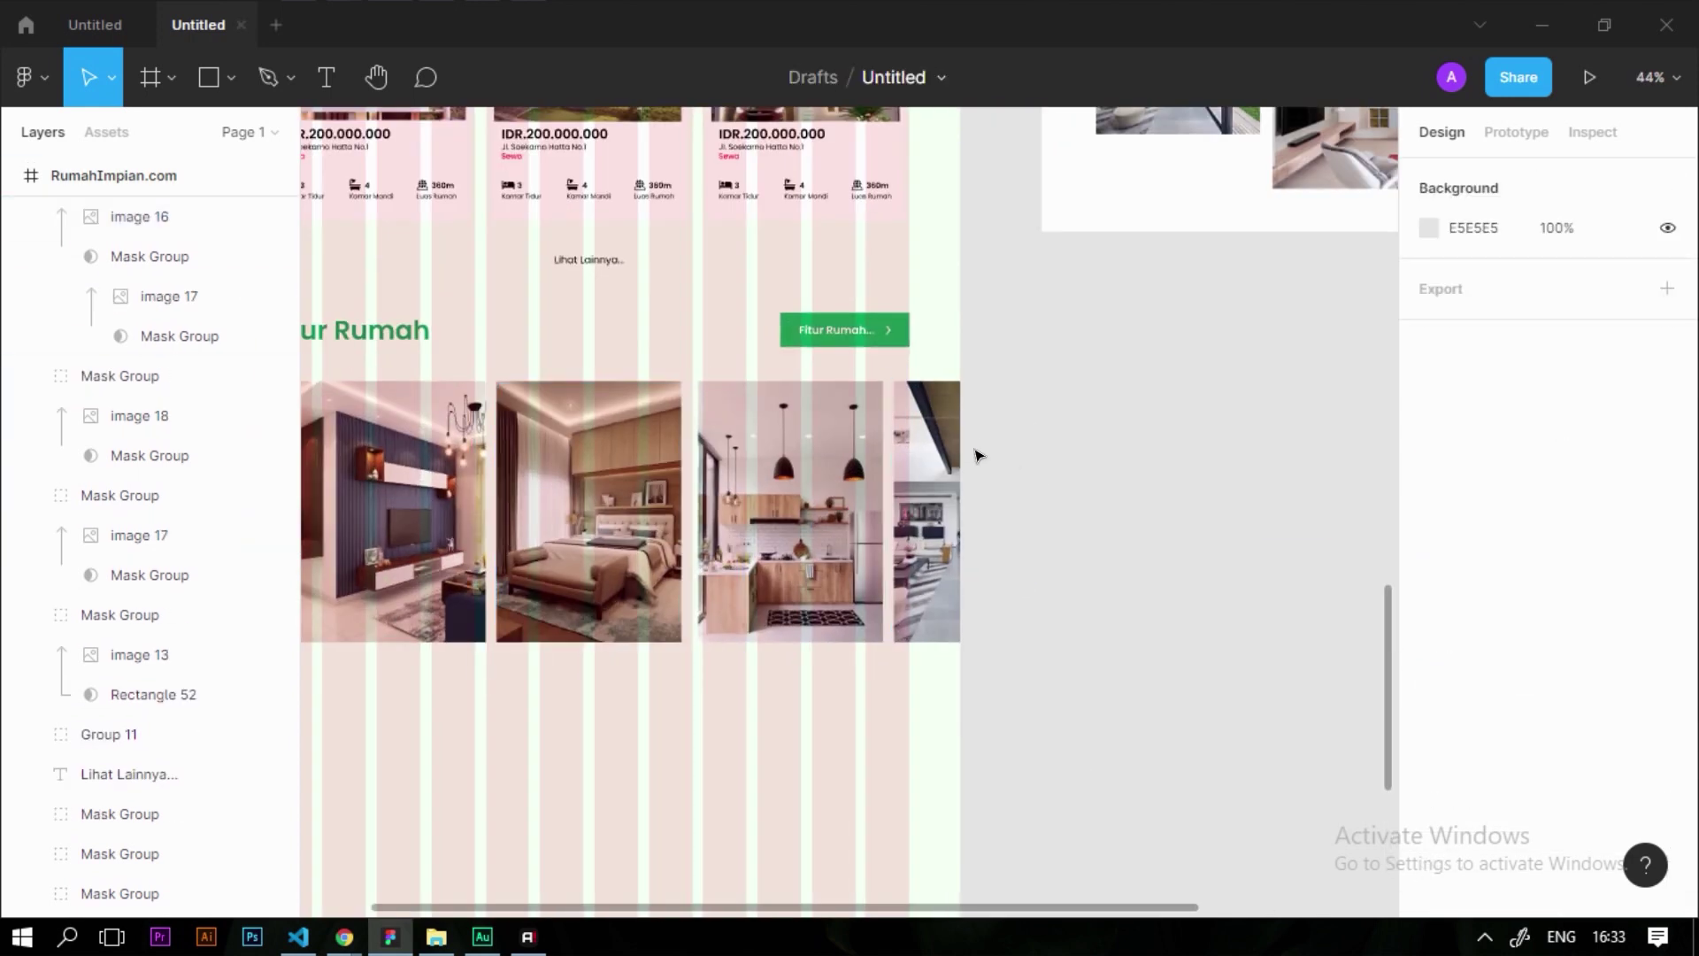
pyautogui.scroll(-1, 978, 447)
pyautogui.hscroll(-3, 978, 447)
pyautogui.scroll(4, 742, 553)
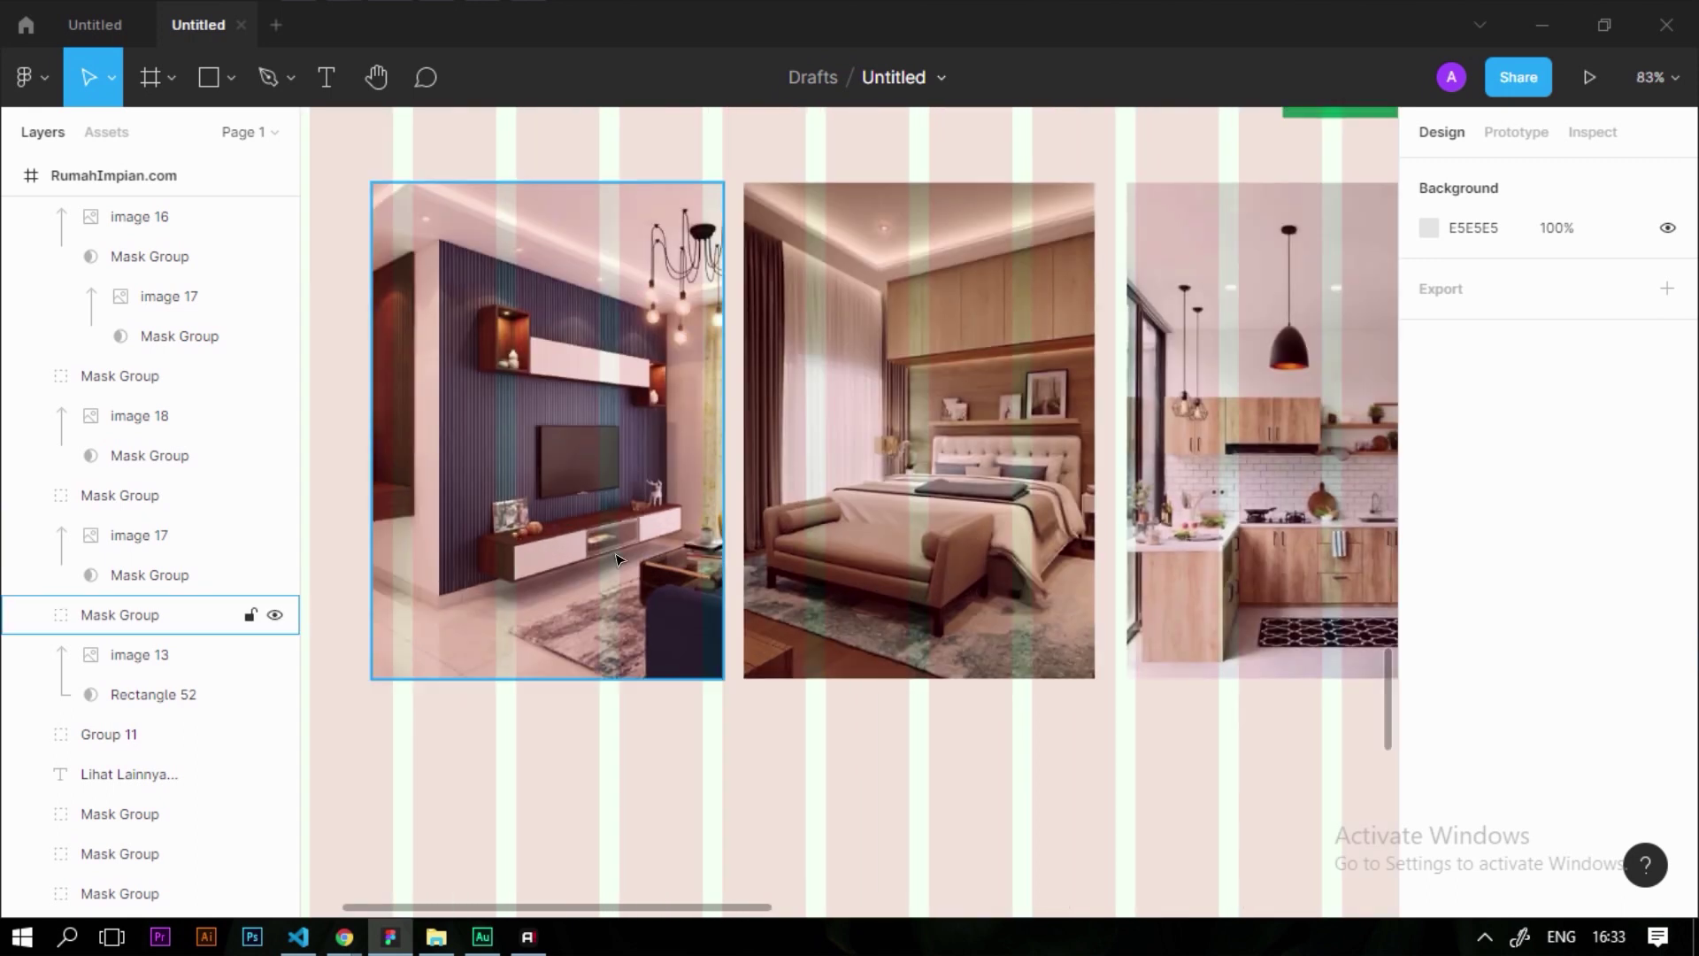
pyautogui.click(542, 580)
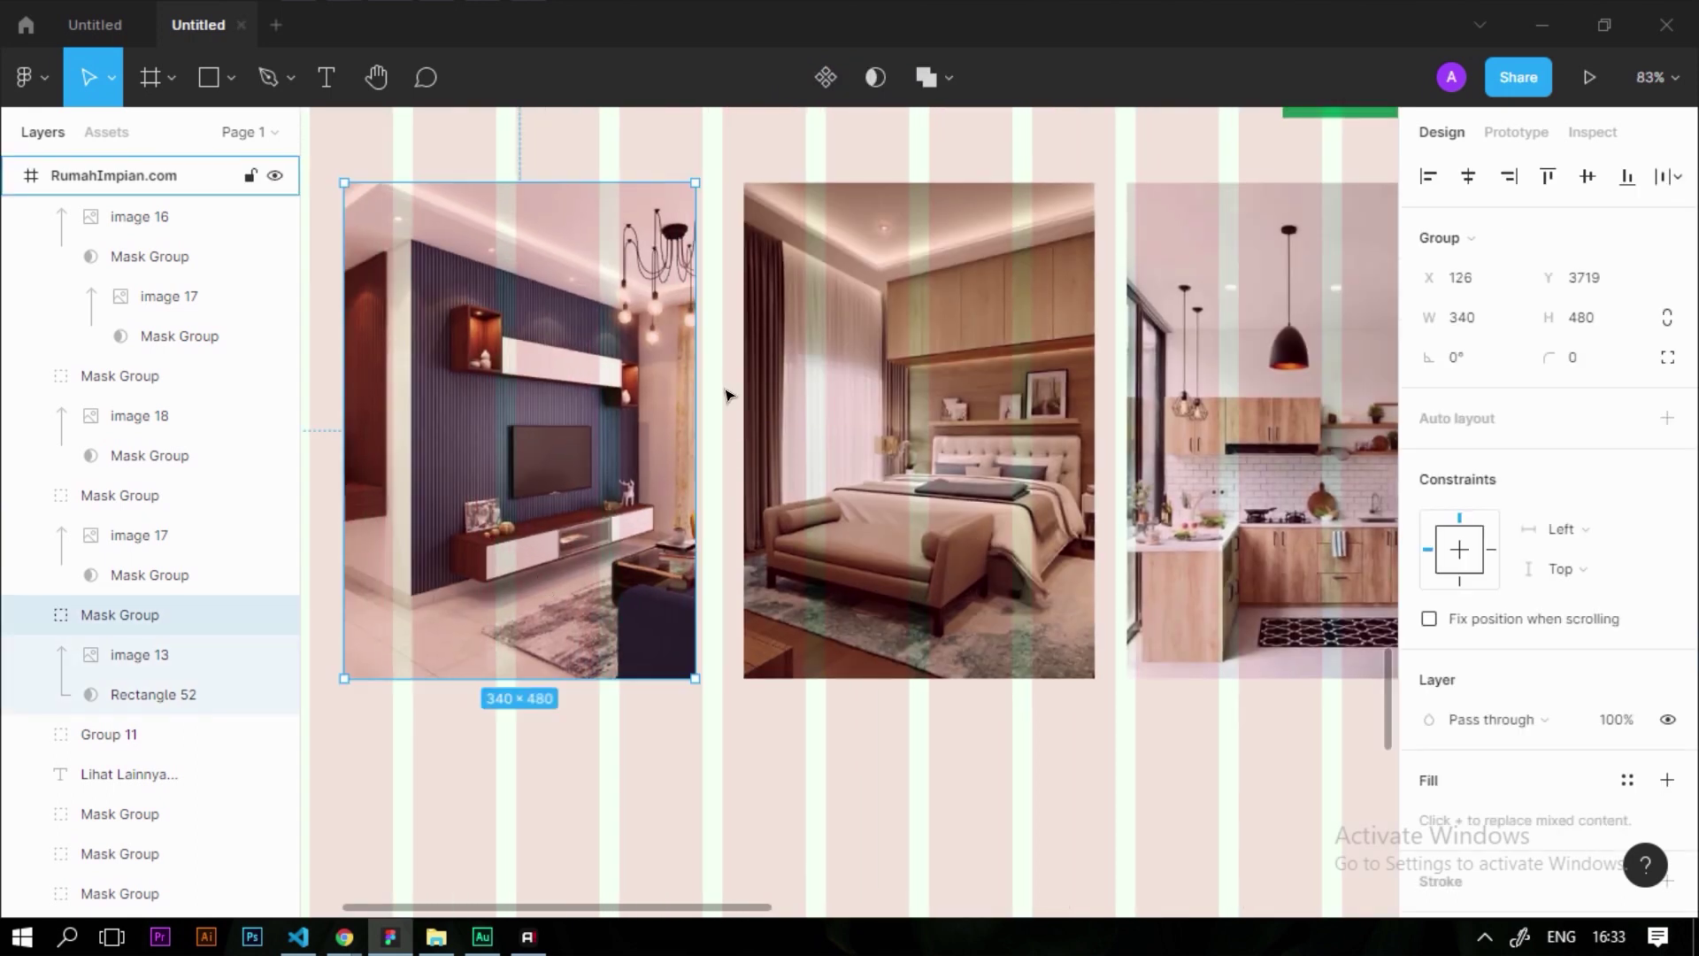
pyautogui.scroll(-4, 726, 394)
# Distribute horizontal spacing evenly across the four Fitur Rumah photos
pyautogui.moveTo(628, 608); pyautogui.dragTo(1133, 301)
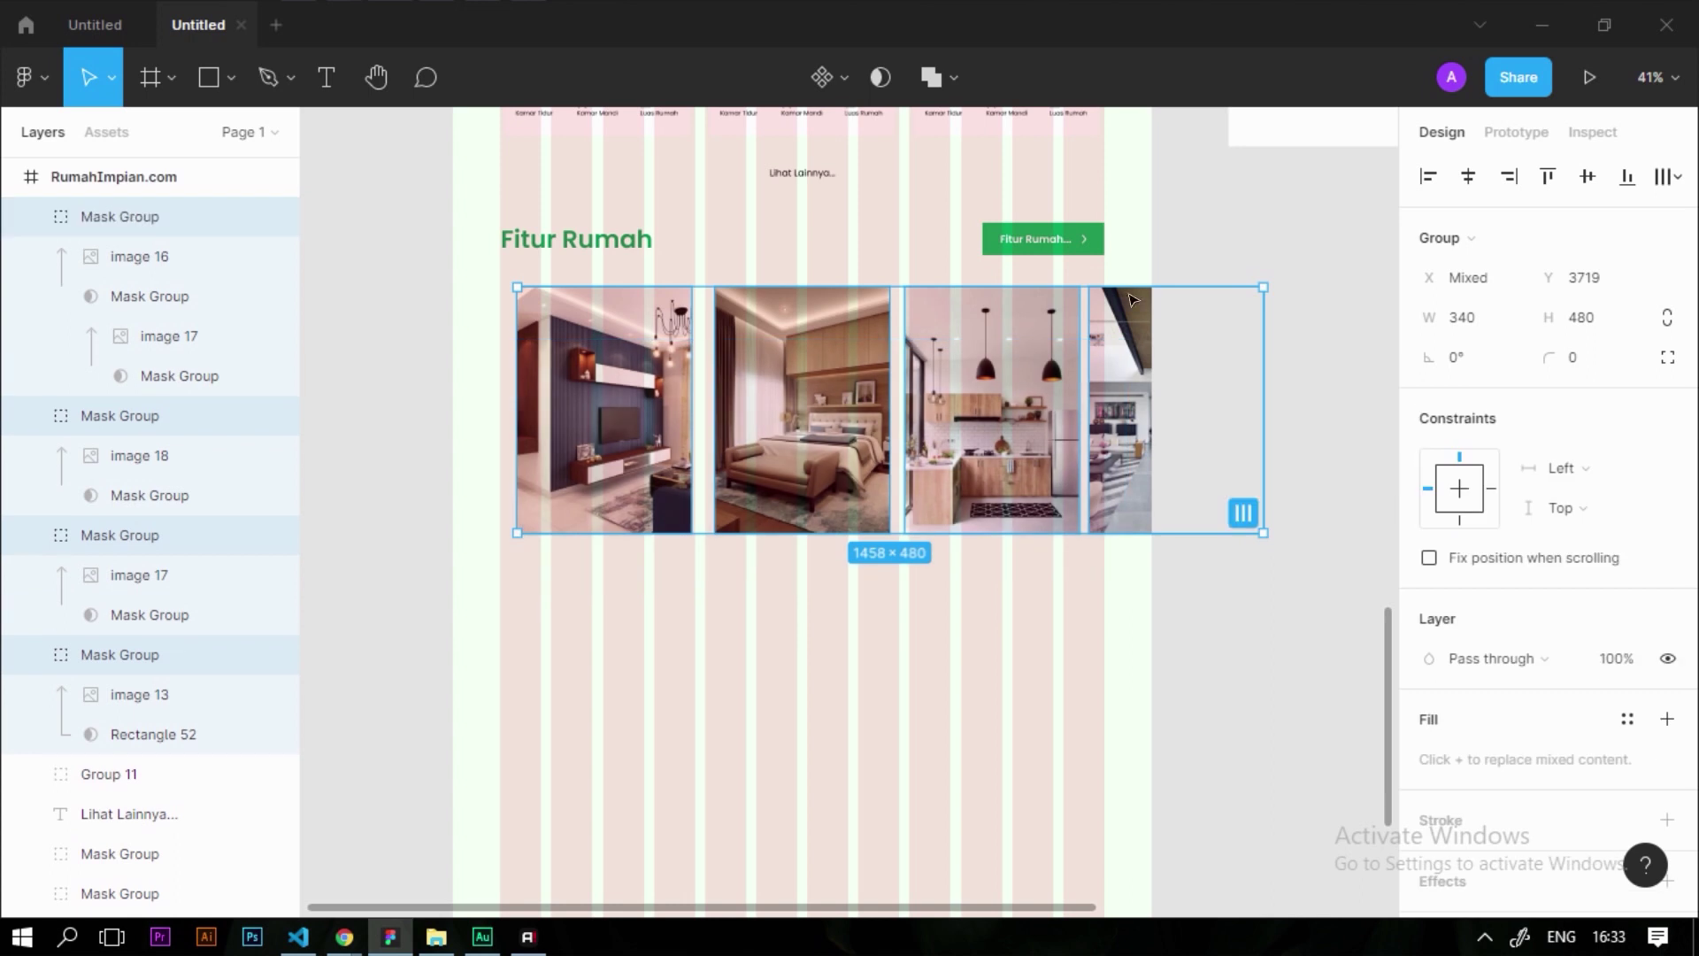
pyautogui.click(1666, 185)
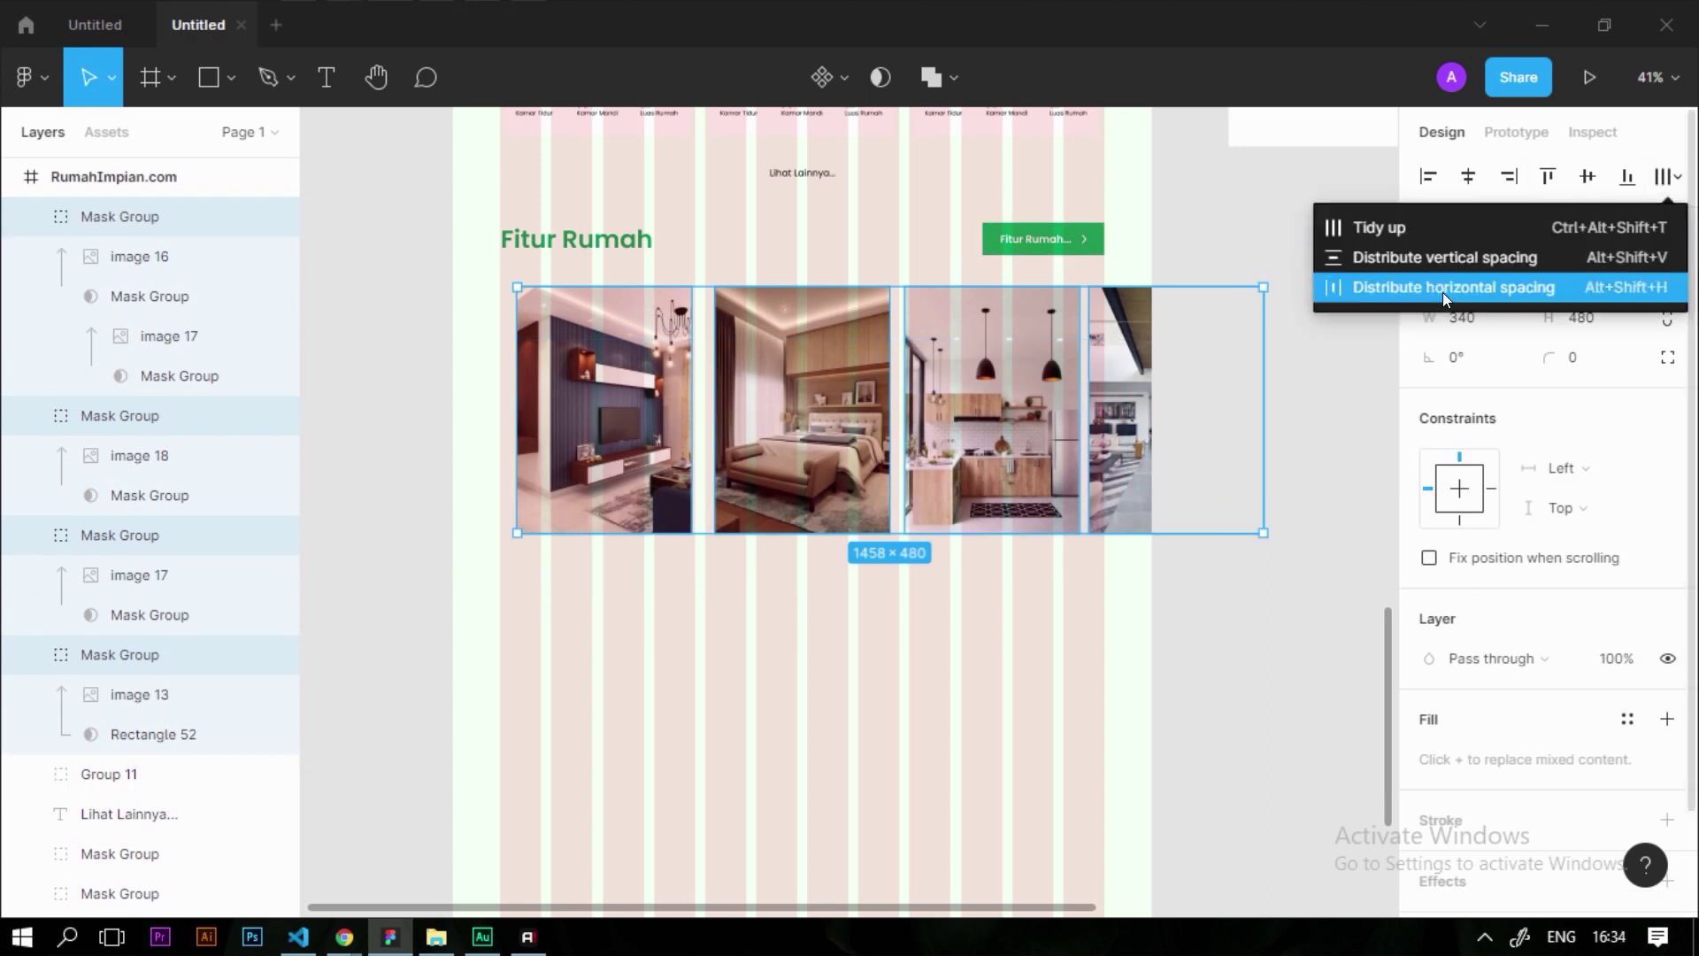
pyautogui.click(1445, 298)
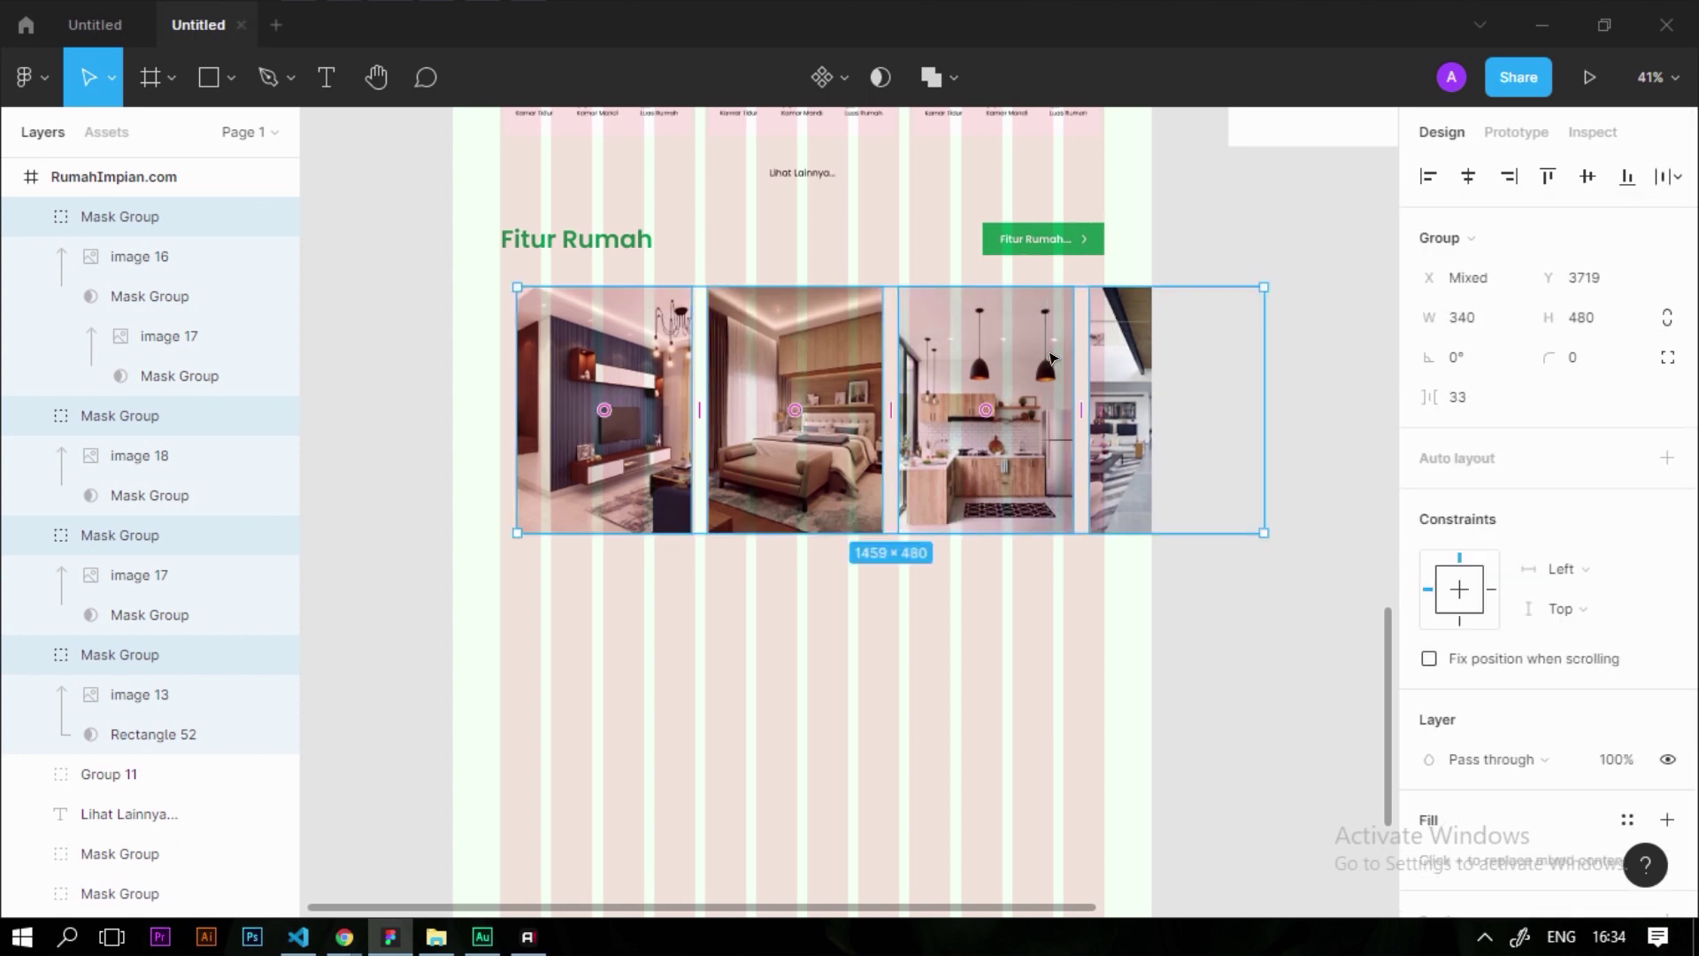
pyautogui.scroll(5, 1050, 357)
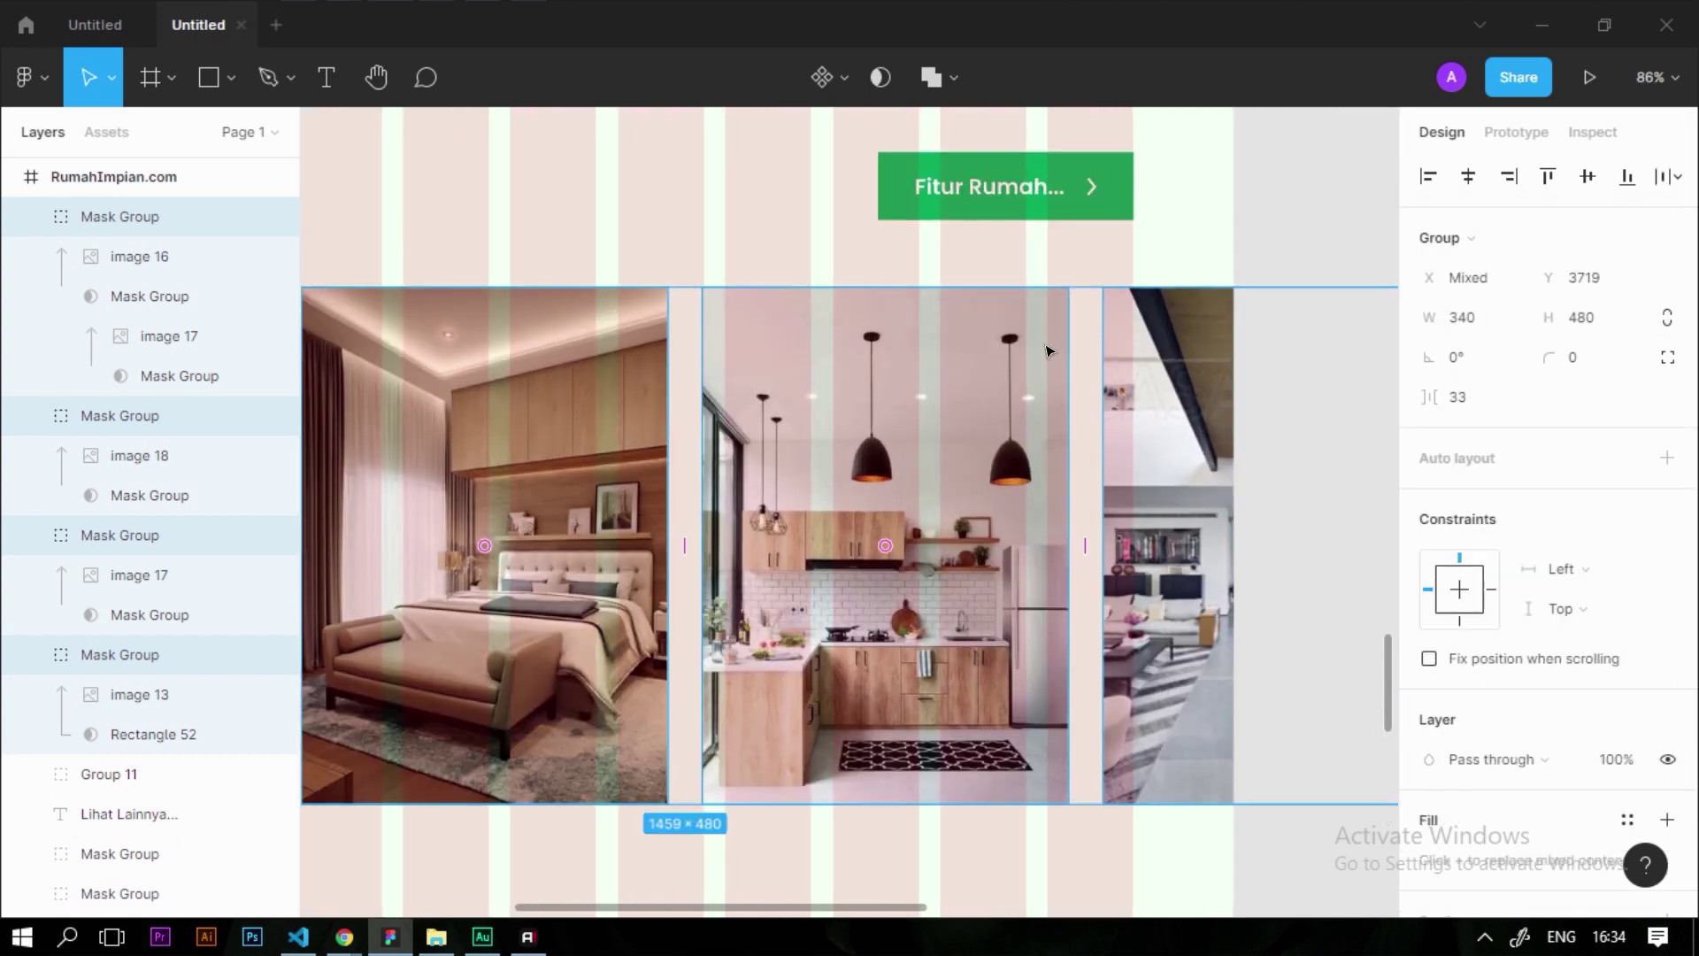
pyautogui.scroll(-5, 1047, 351)
pyautogui.press('Escape')
pyautogui.scroll(2, 1022, 434)
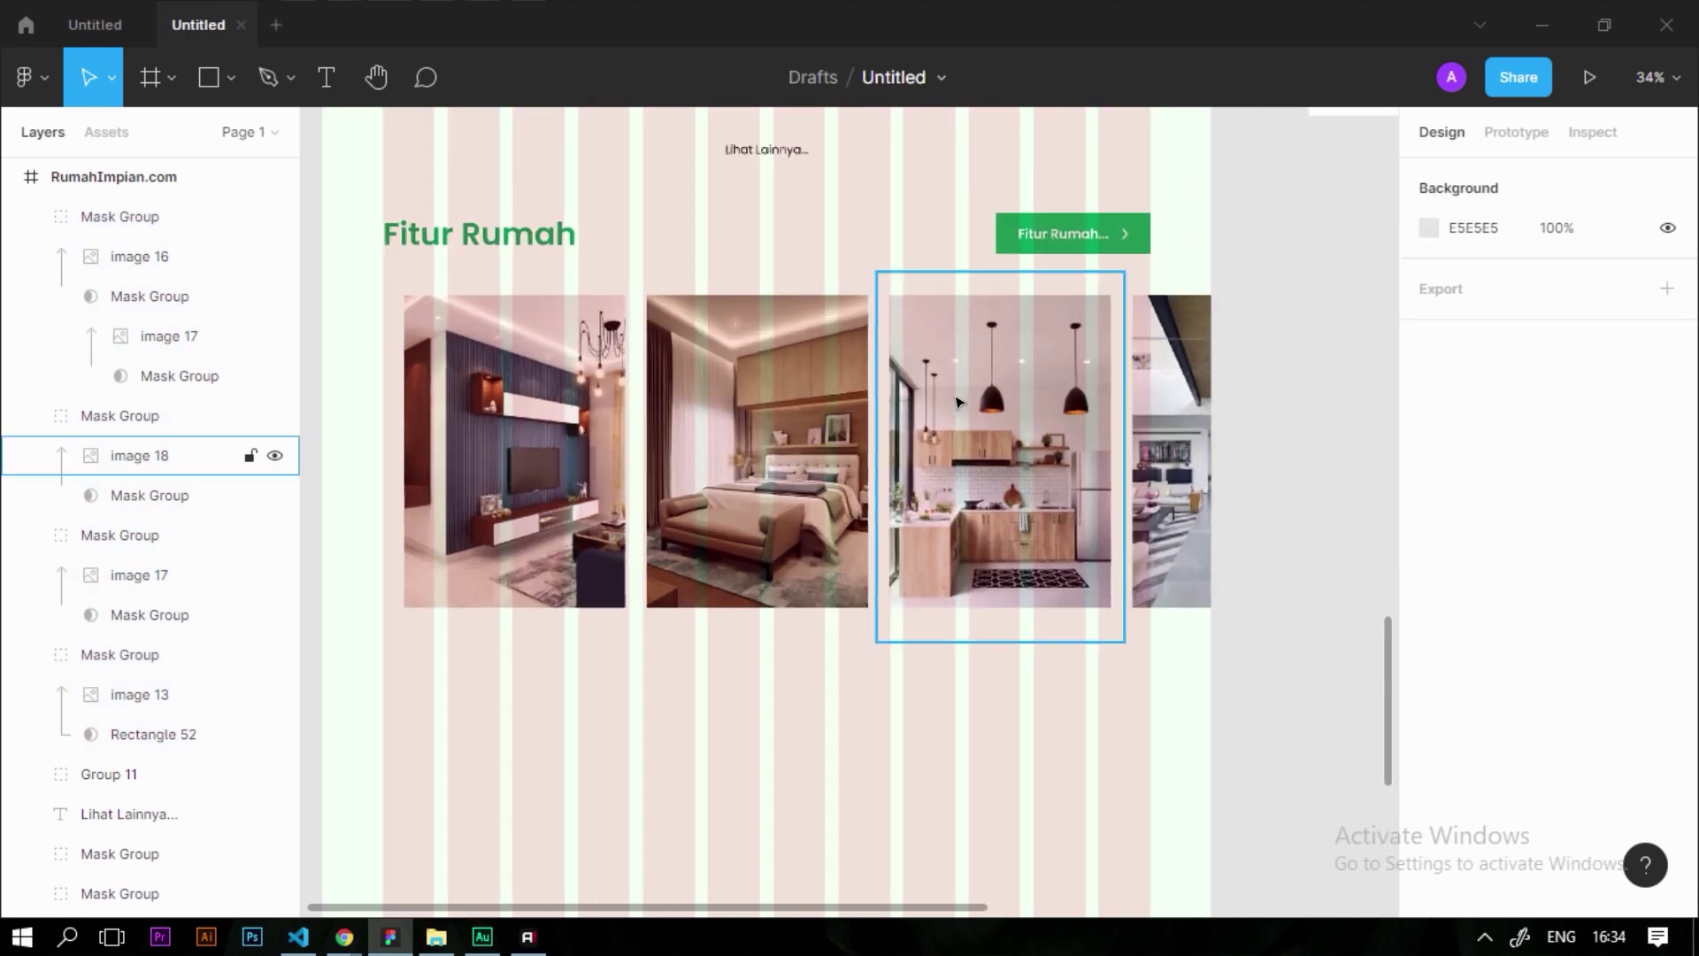
pyautogui.scroll(-1, 1022, 433)
# Nudge three photos left against the living-room photo and redistribute all four
pyautogui.click(1142, 460)
pyautogui.keyDown('shift'); pyautogui.click(973, 485); pyautogui.keyUp('shift')
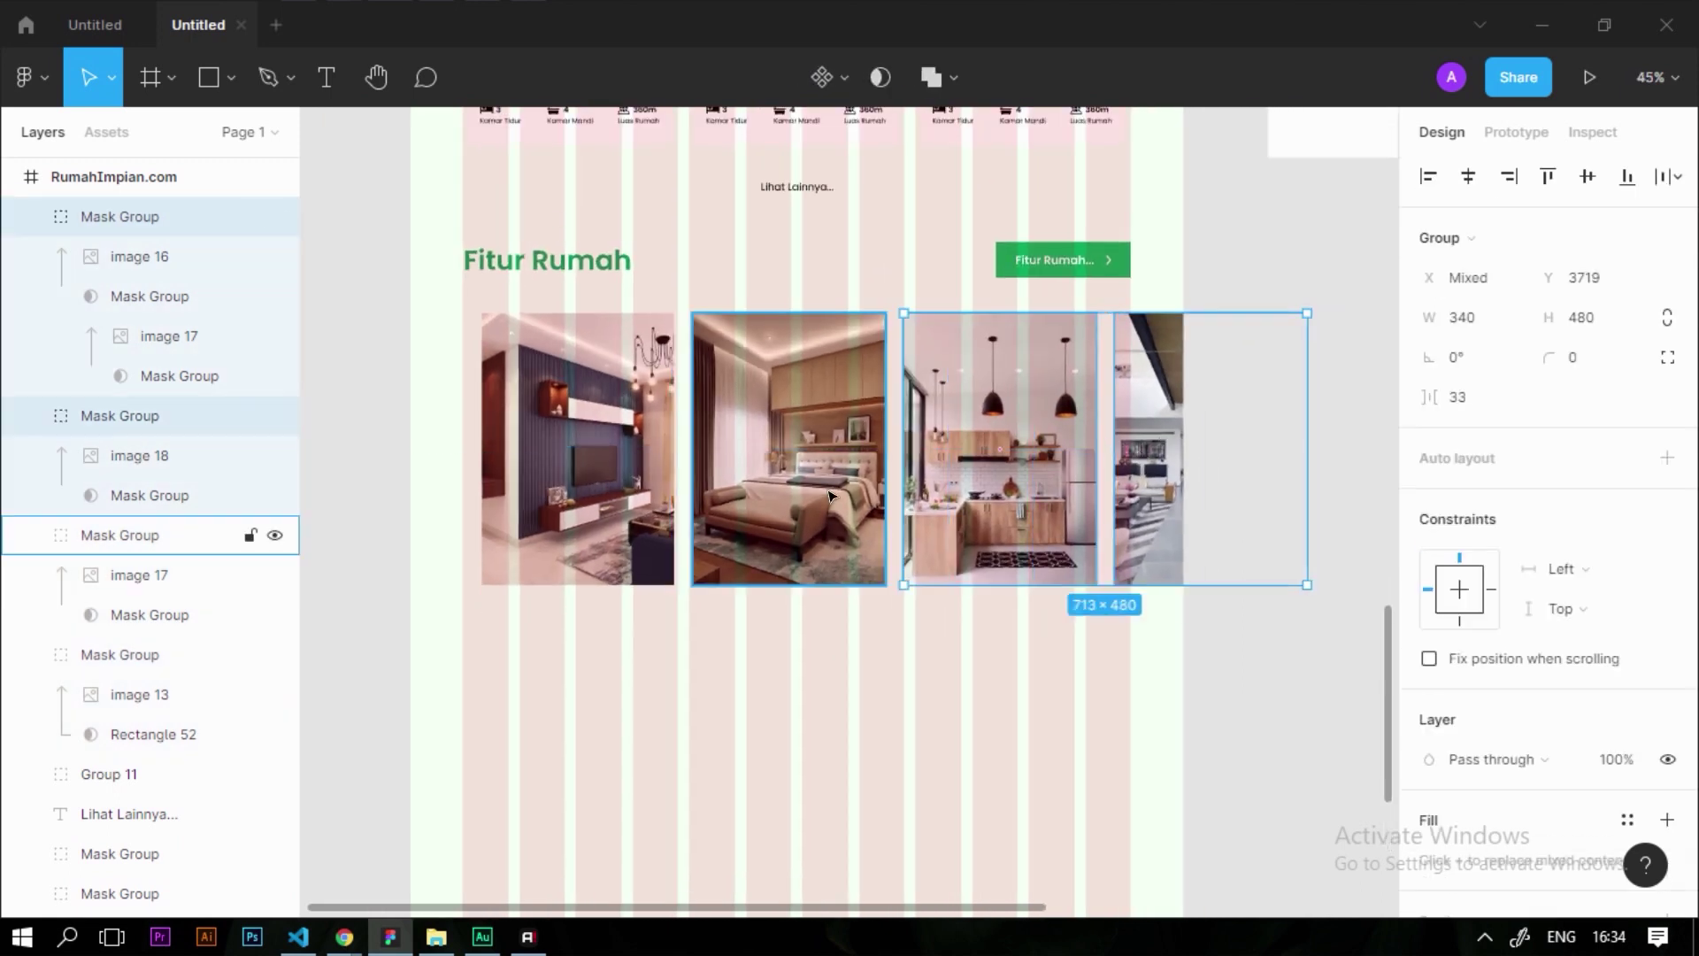
pyautogui.keyDown('shift'); pyautogui.click(757, 486); pyautogui.keyUp('shift')
pyautogui.scroll(3, 757, 489)
pyautogui.scroll(3, 757, 489)
pyautogui.moveTo(757, 489); pyautogui.dragTo(709, 488)
pyautogui.scroll(-4, 585, 590)
pyautogui.click(412, 759)
pyautogui.moveTo(414, 756); pyautogui.dragTo(1221, 540)
pyautogui.click(1668, 176)
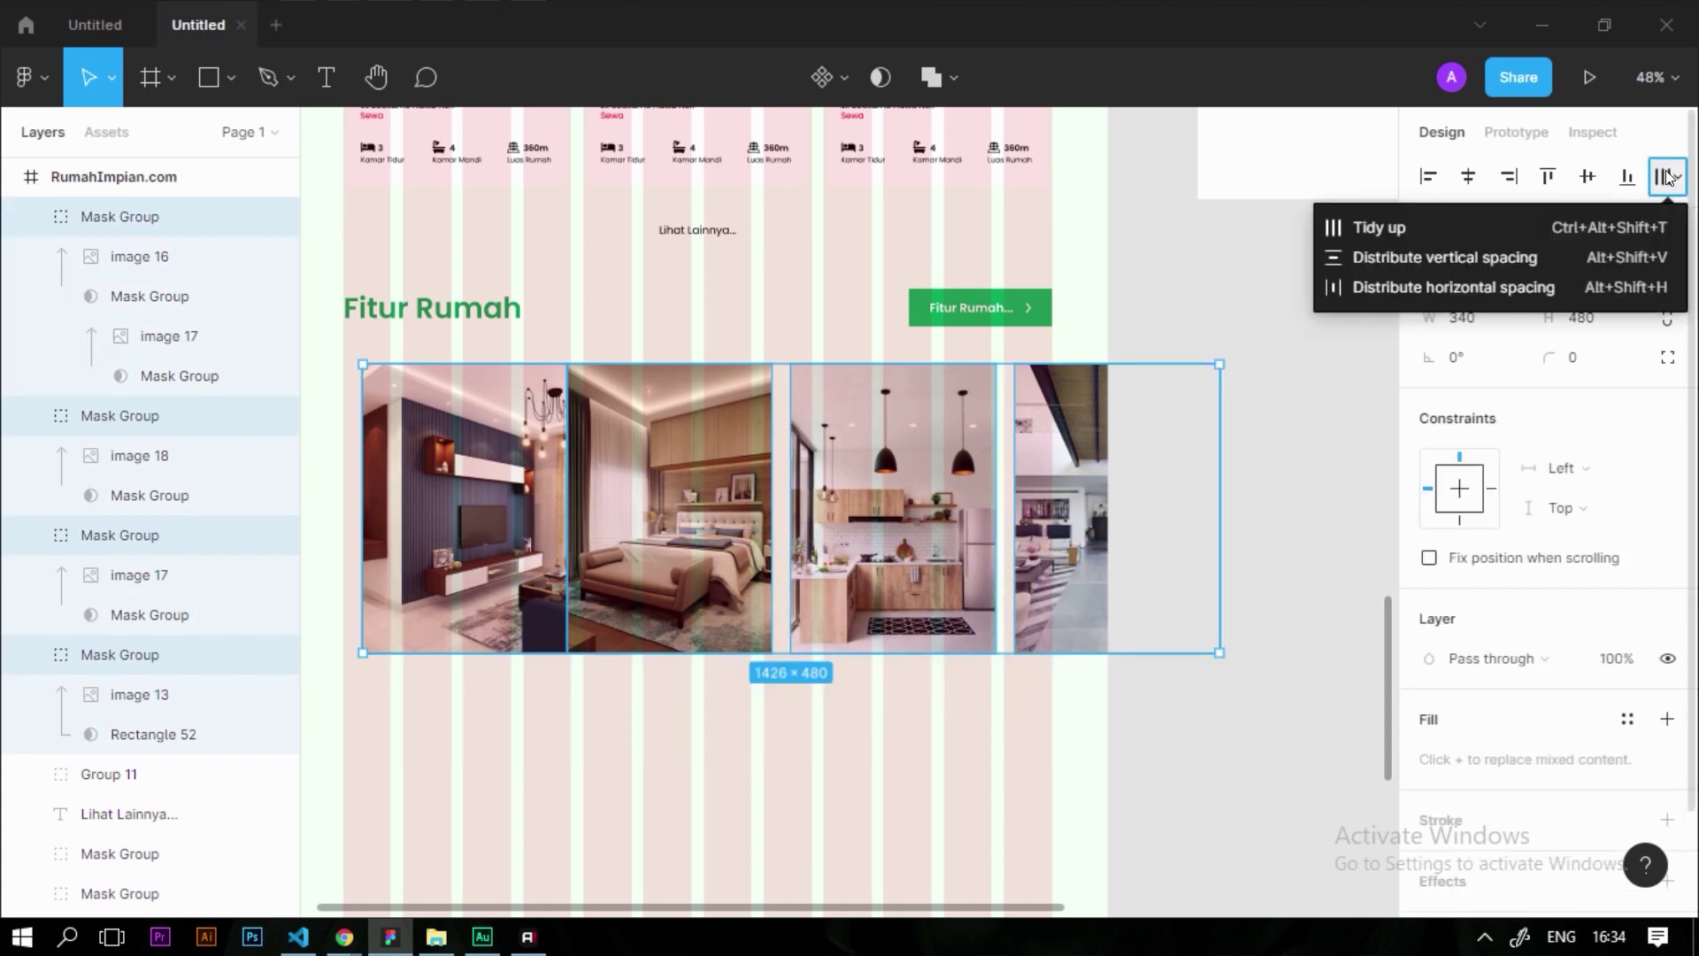
pyautogui.click(1501, 287)
pyautogui.click(1266, 539)
# Shift the kitchen photo left against the bedroom photo
pyautogui.scroll(5, 1009, 400)
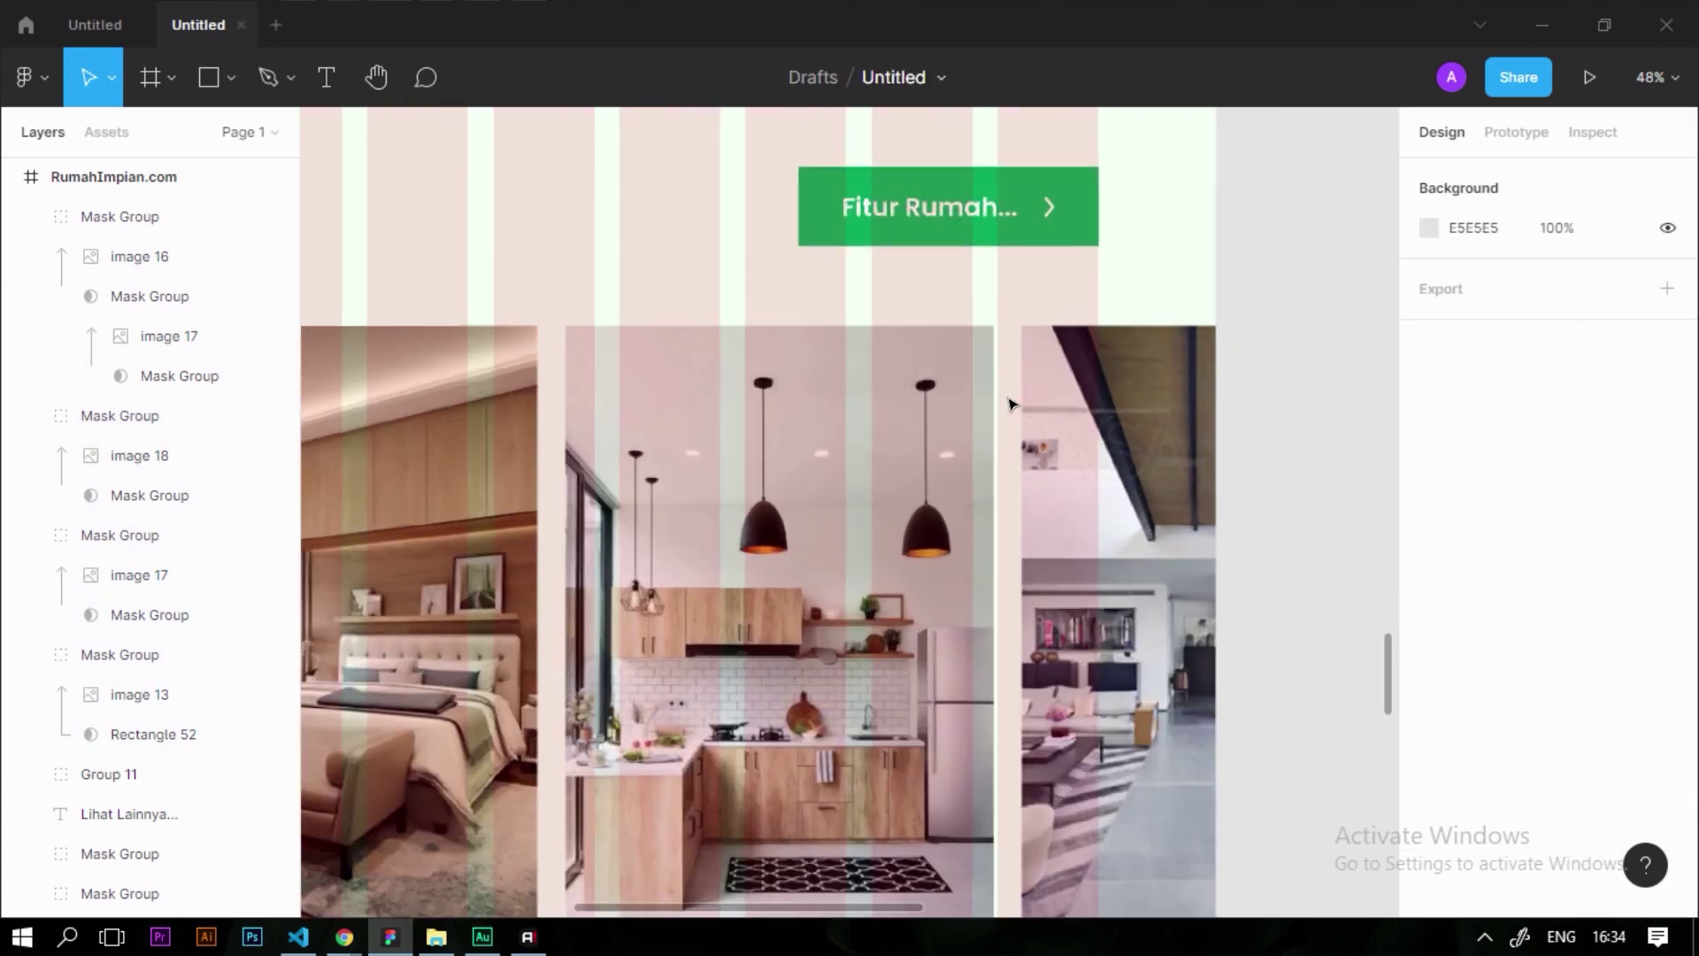
pyautogui.scroll(-5, 1073, 389)
pyautogui.scroll(-2, 1150, 416)
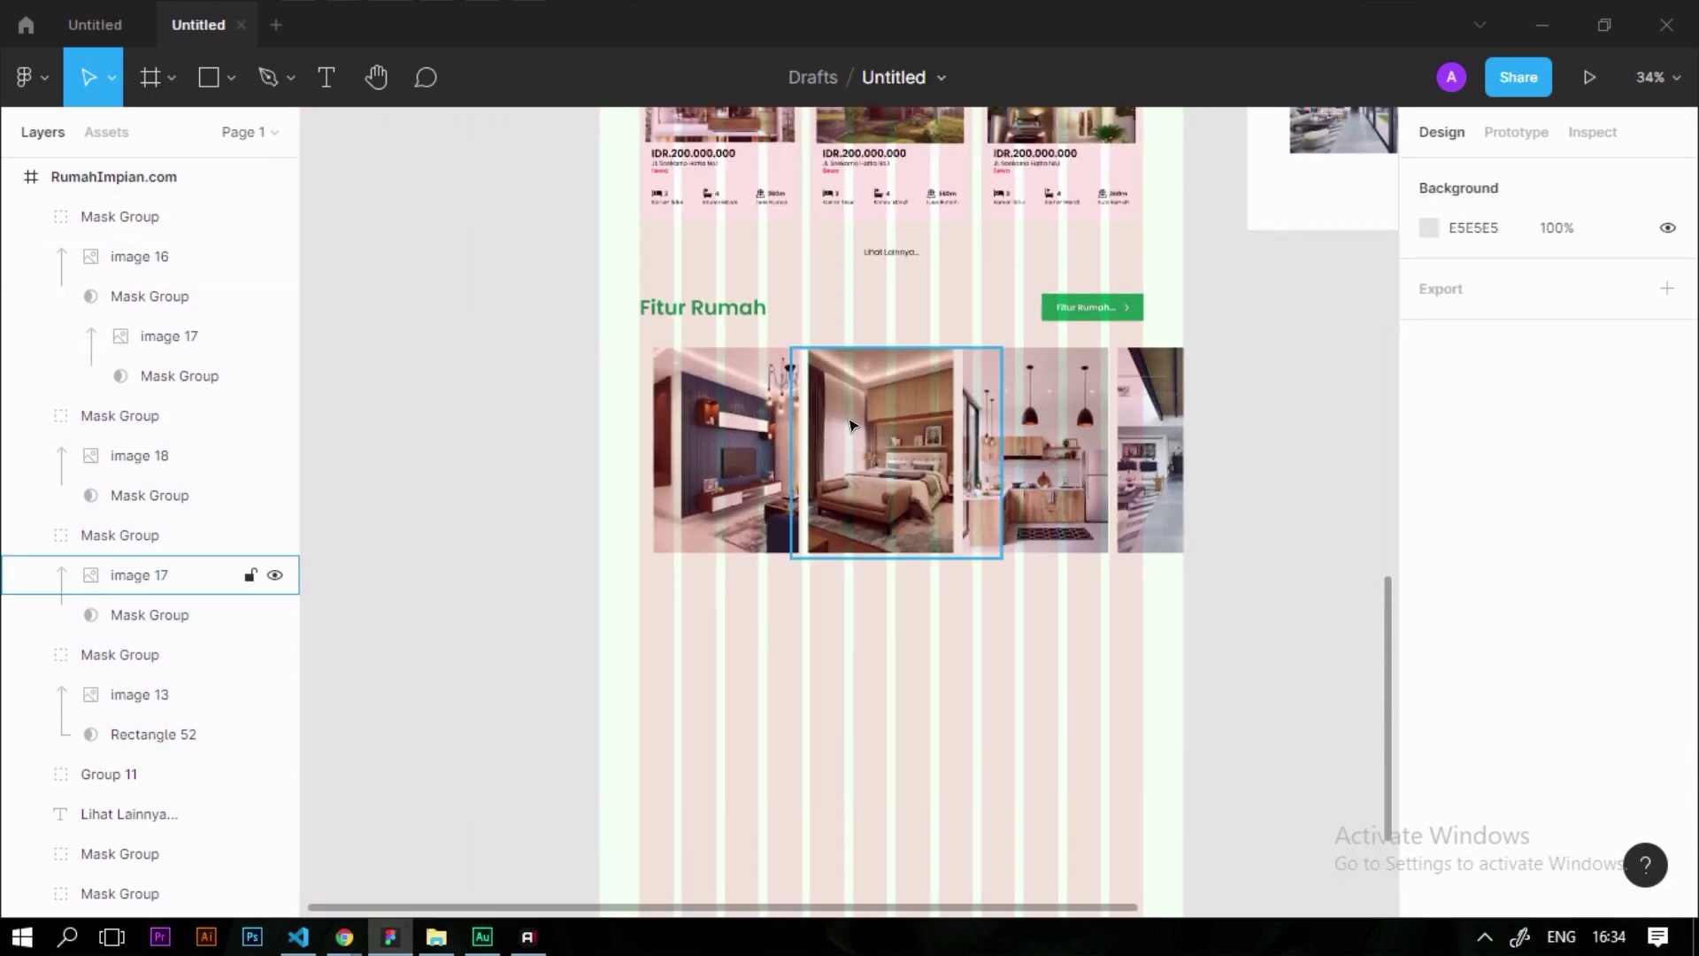
pyautogui.scroll(2, 1208, 426)
pyautogui.scroll(3, 1289, 416)
pyautogui.moveTo(1297, 409); pyautogui.dragTo(1267, 459)
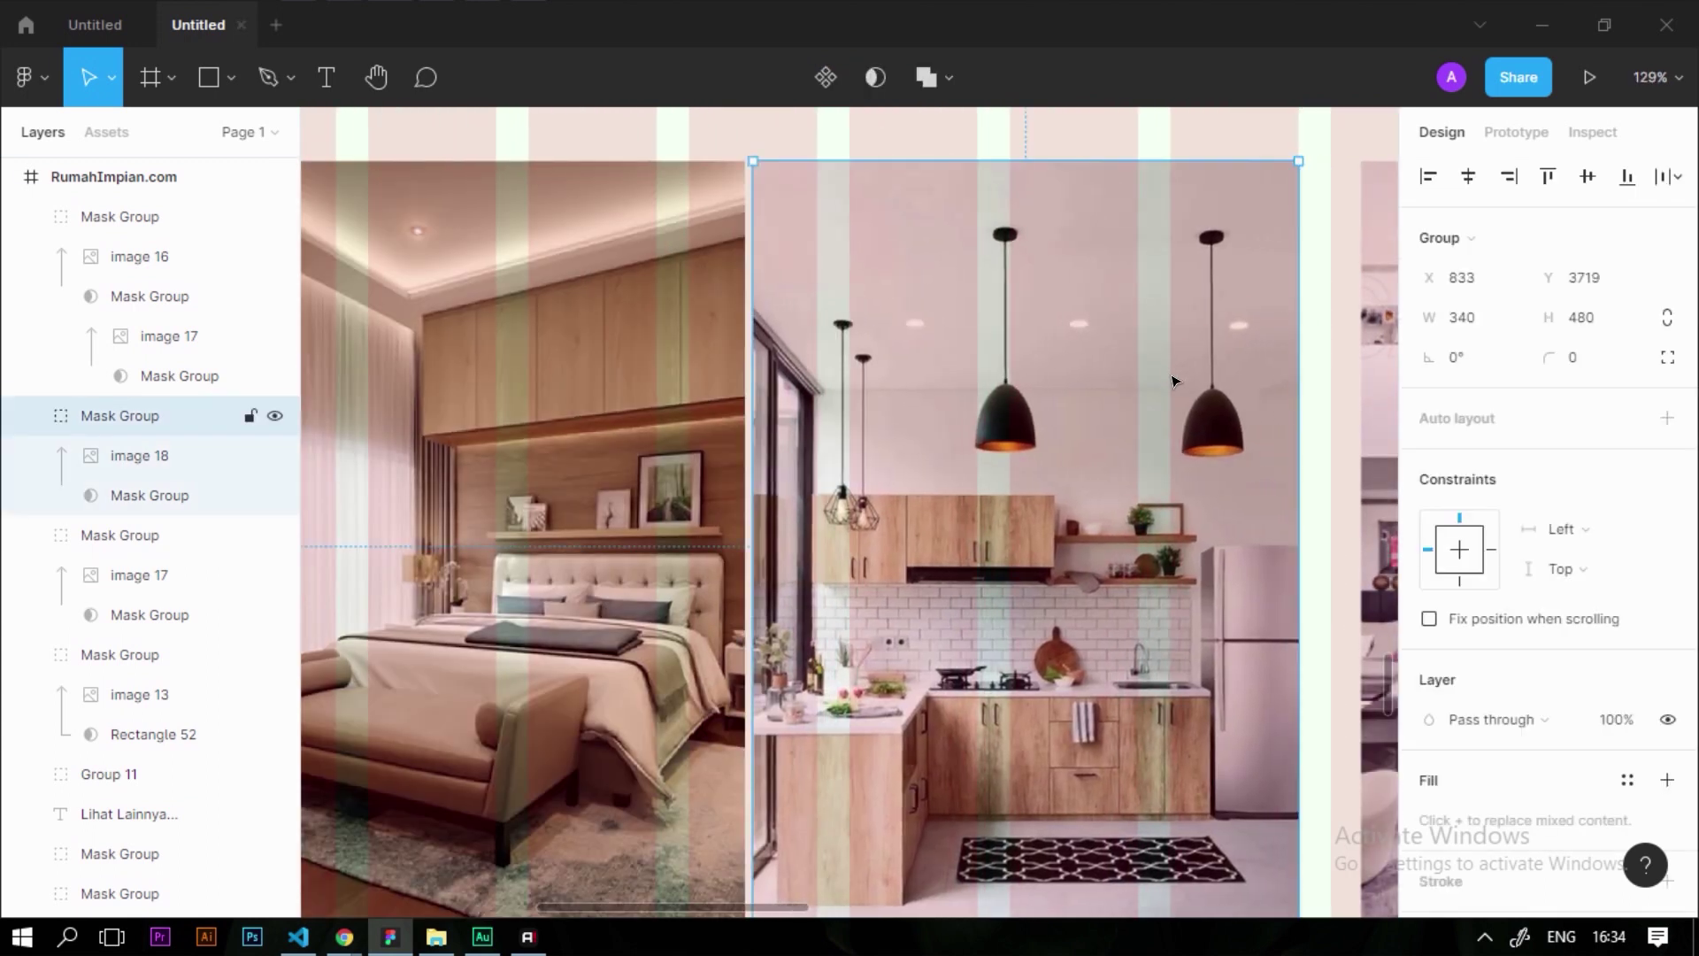
pyautogui.scroll(-3, 1169, 373)
# Reselect all four photos and distribute them evenly 16 px apart
pyautogui.click(120, 534)
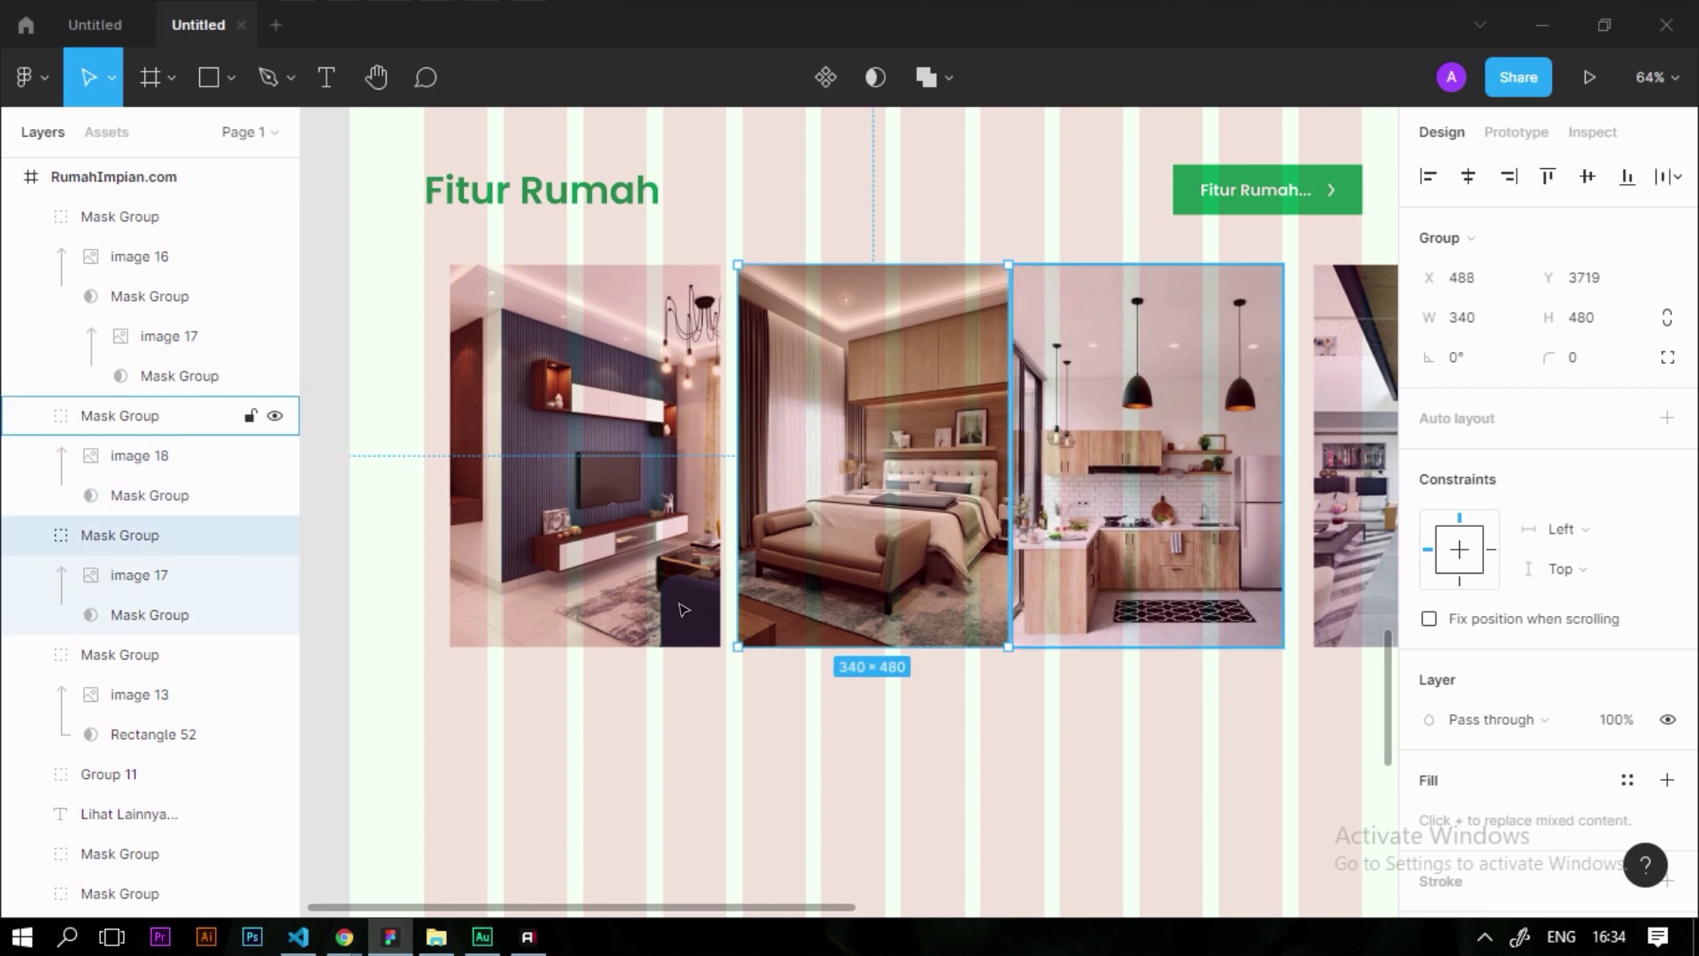
pyautogui.scroll(-3, 885, 584)
pyautogui.scroll(4, 1062, 576)
pyautogui.click(1055, 576)
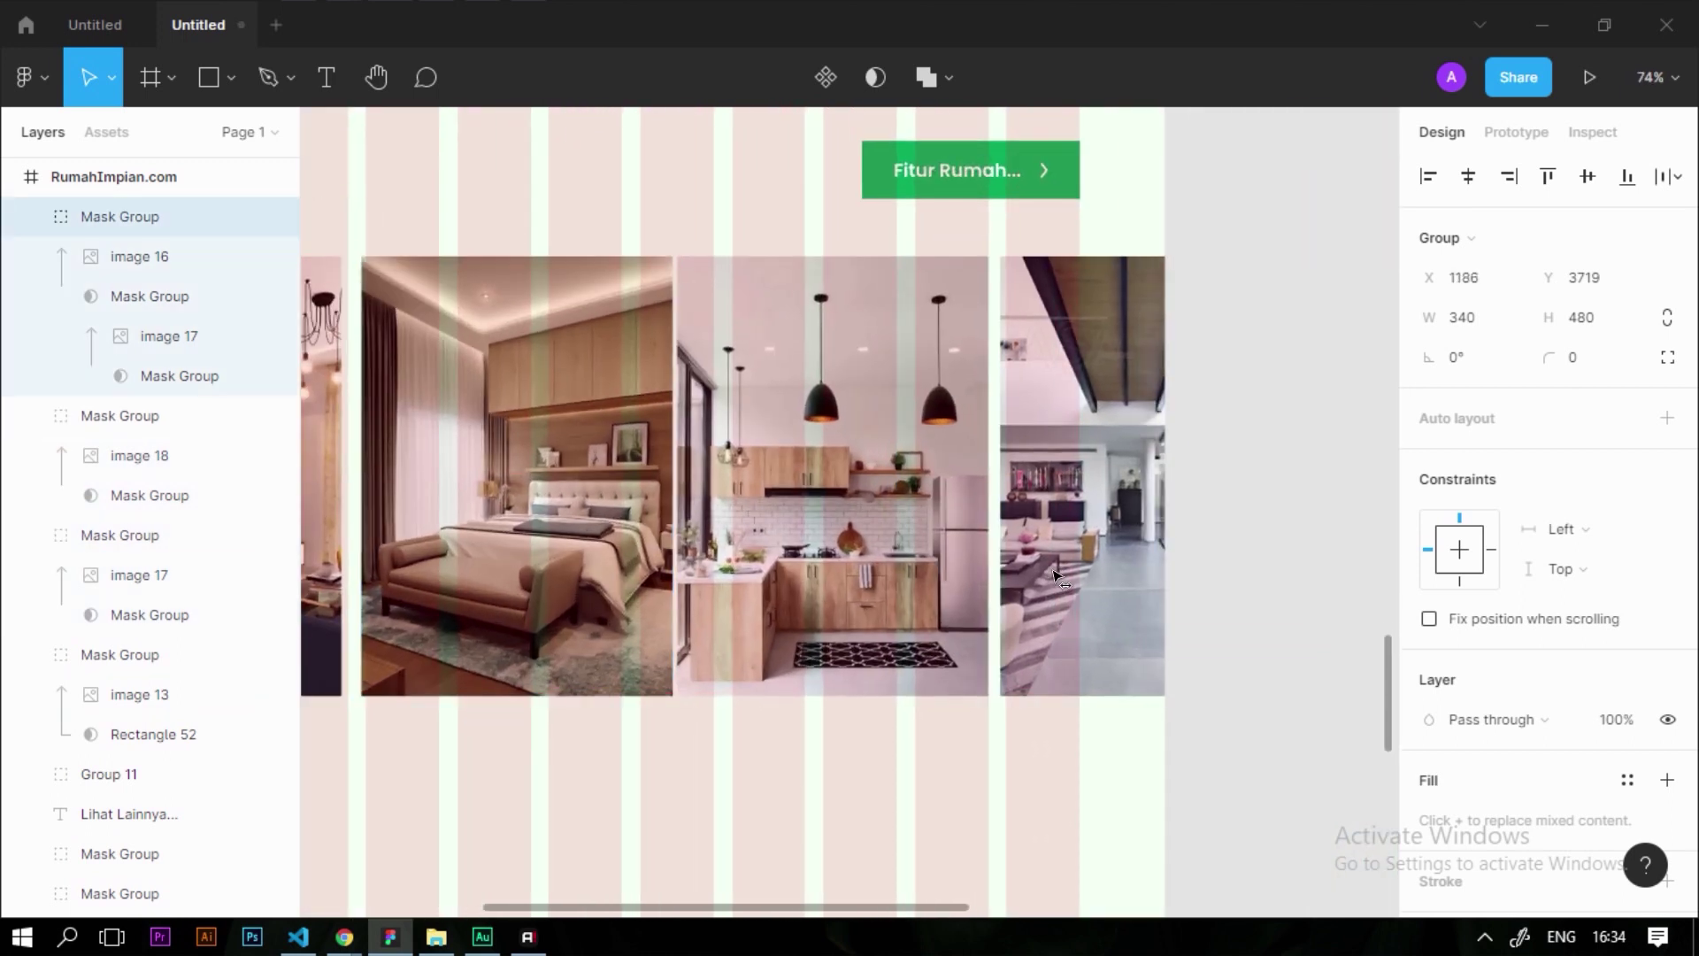
pyautogui.scroll(-5, 1055, 576)
pyautogui.moveTo(1087, 706); pyautogui.dragTo(567, 542)
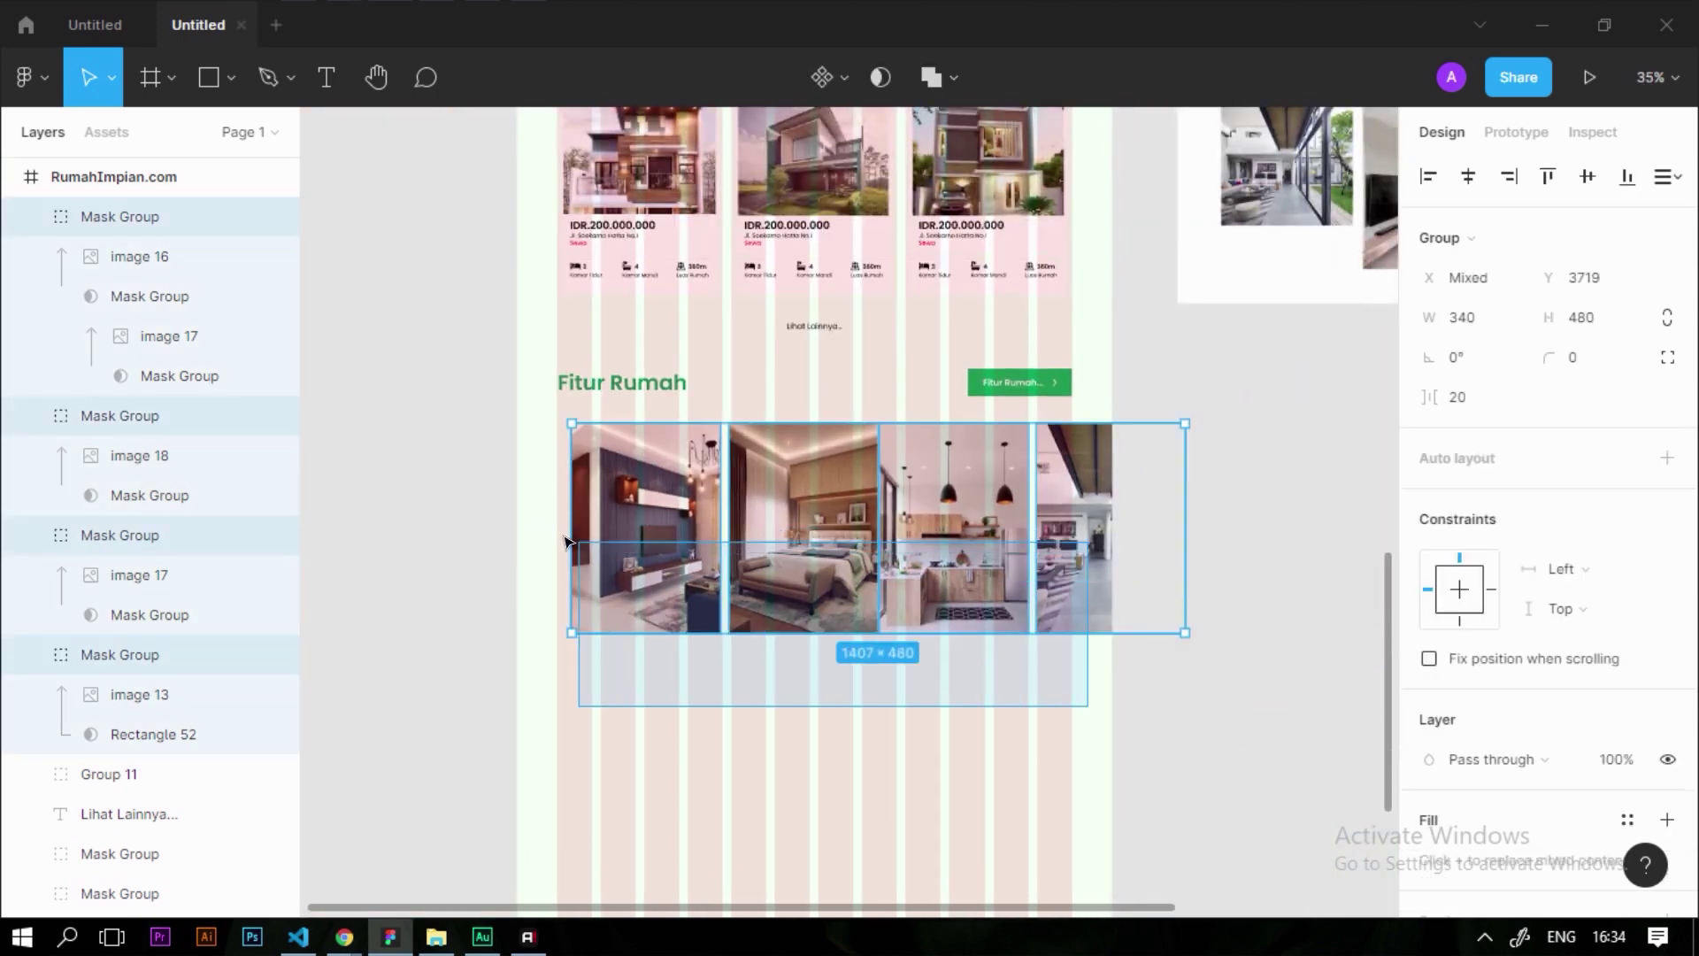
pyautogui.click(1667, 176)
pyautogui.click(1593, 290)
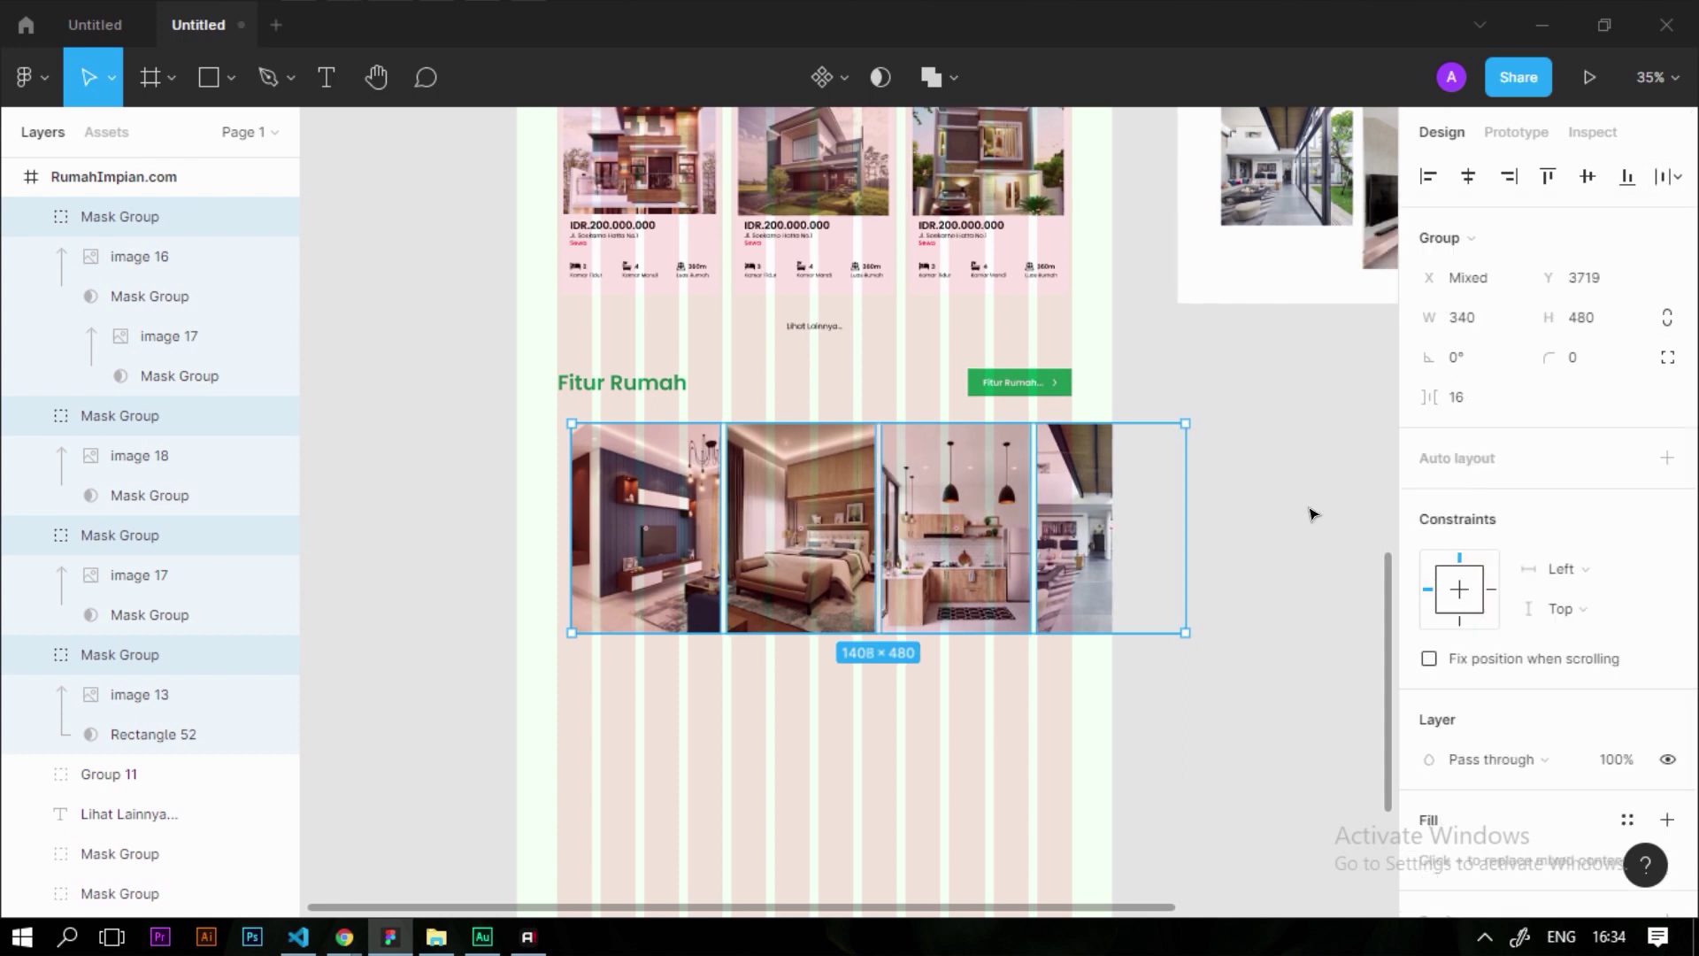
pyautogui.click(1313, 514)
# Select the kitchen photo group and review the evenly spaced row
pyautogui.scroll(5, 905, 527)
pyautogui.click(1018, 443)
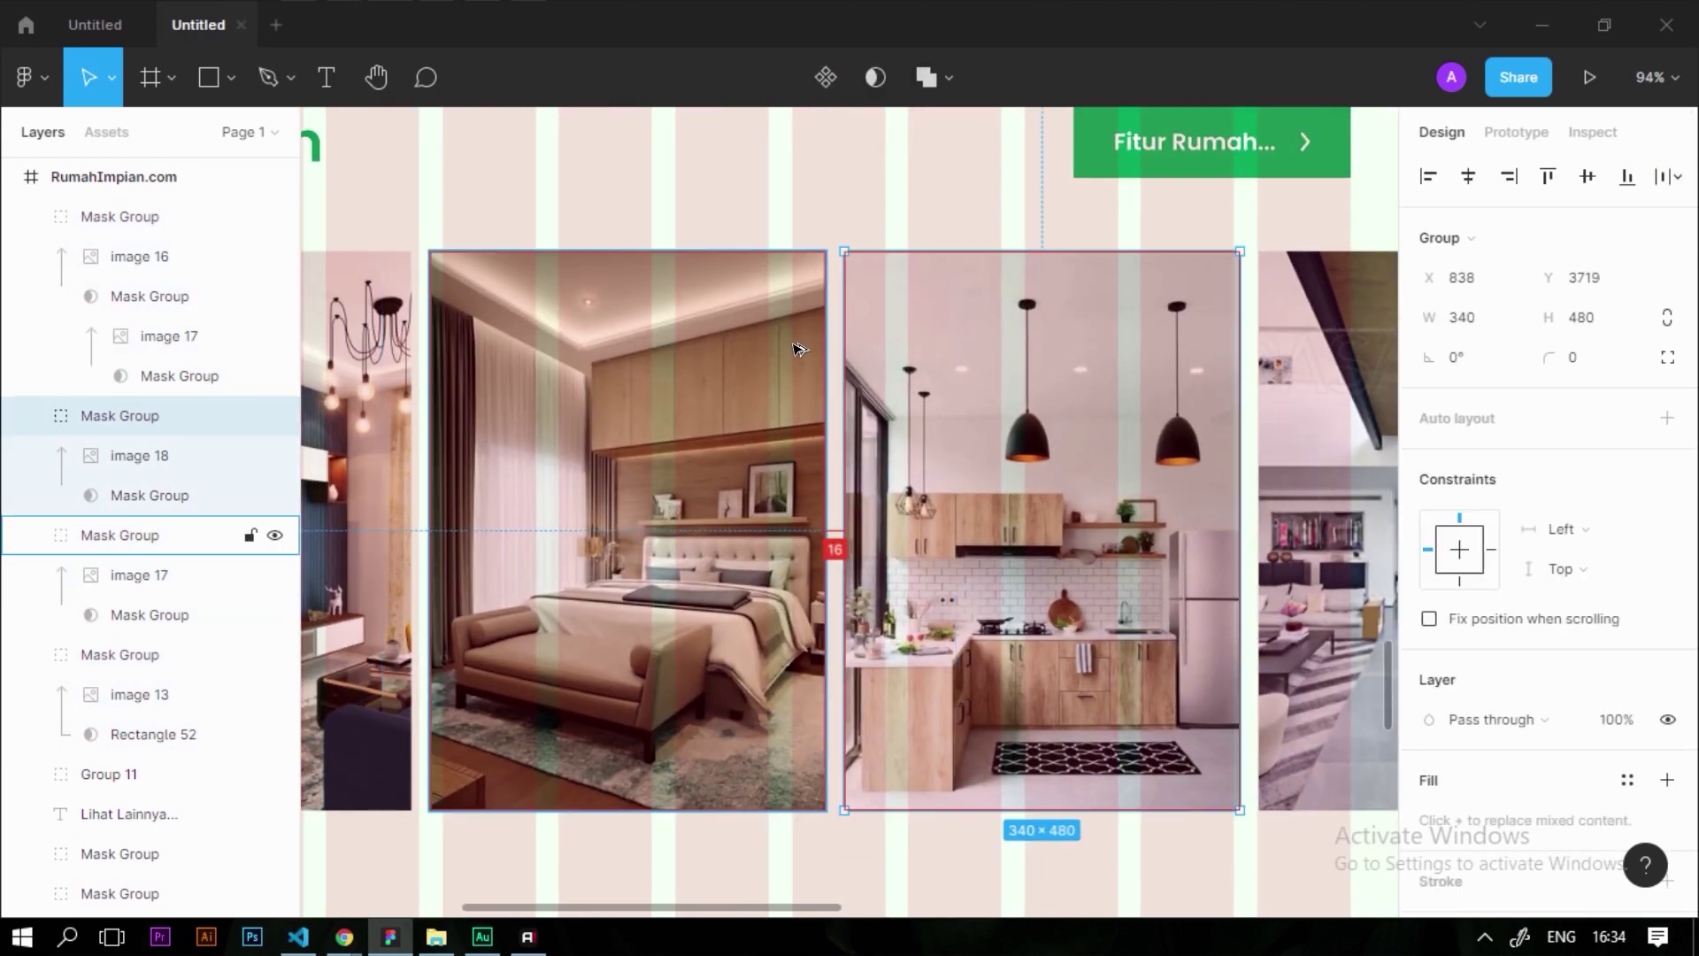
pyautogui.scroll(-4, 750, 379)
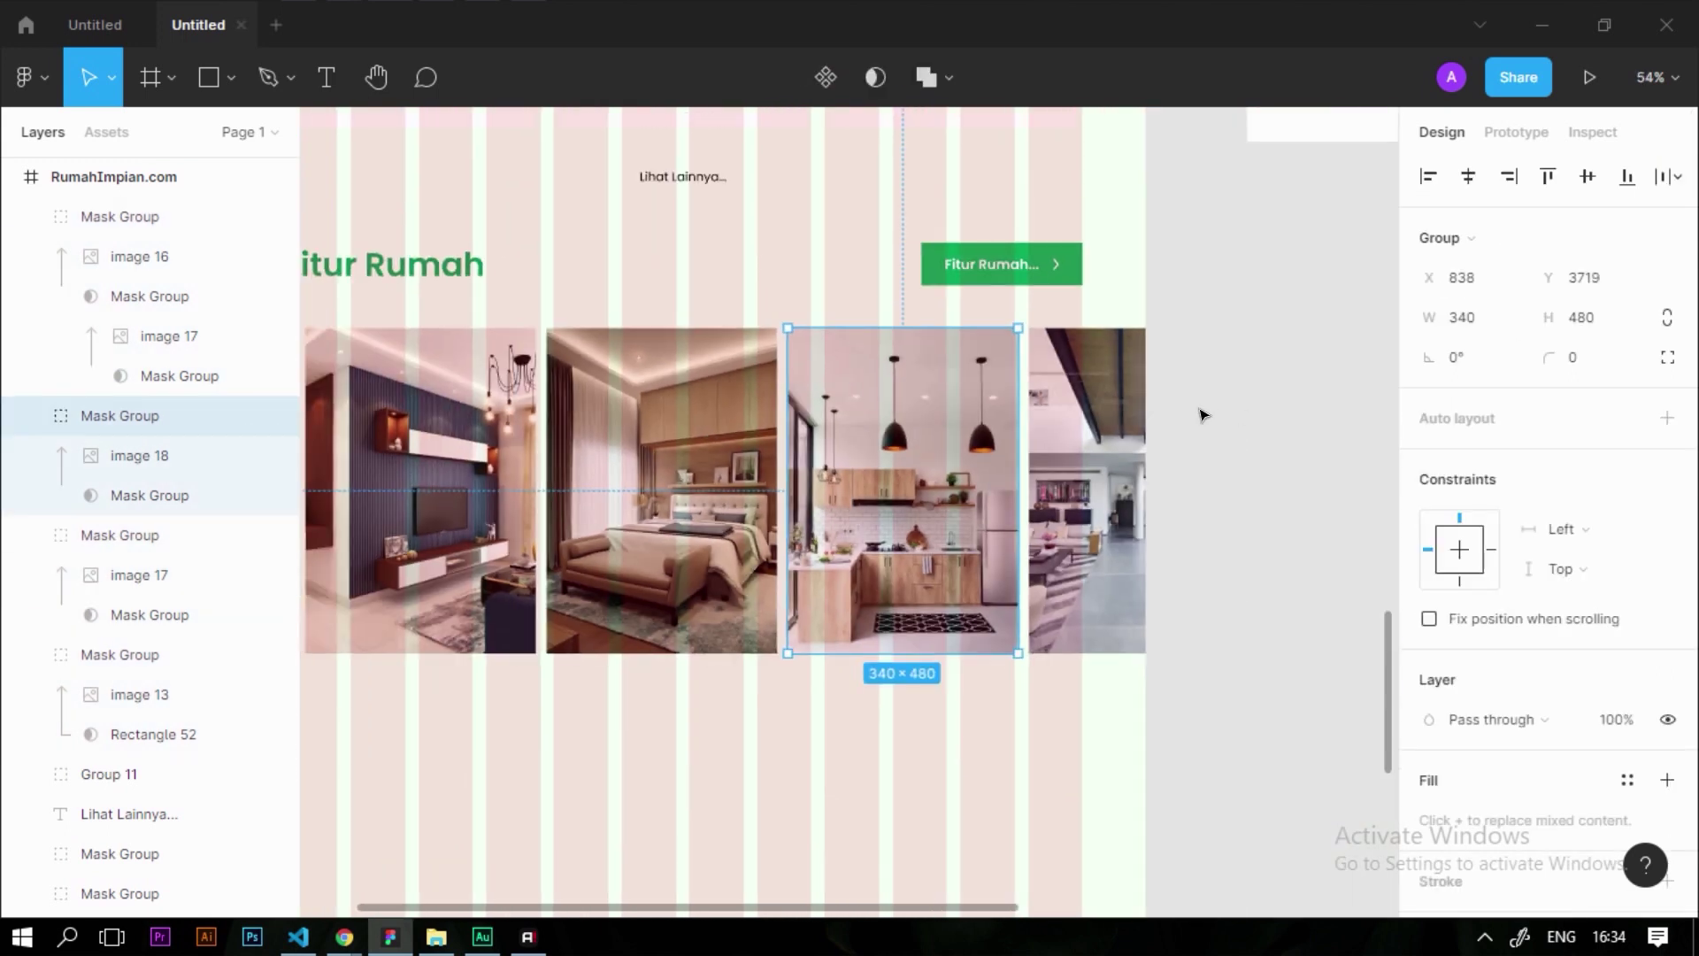
pyautogui.scroll(-2, 1203, 414)
pyautogui.scroll(5, 957, 449)
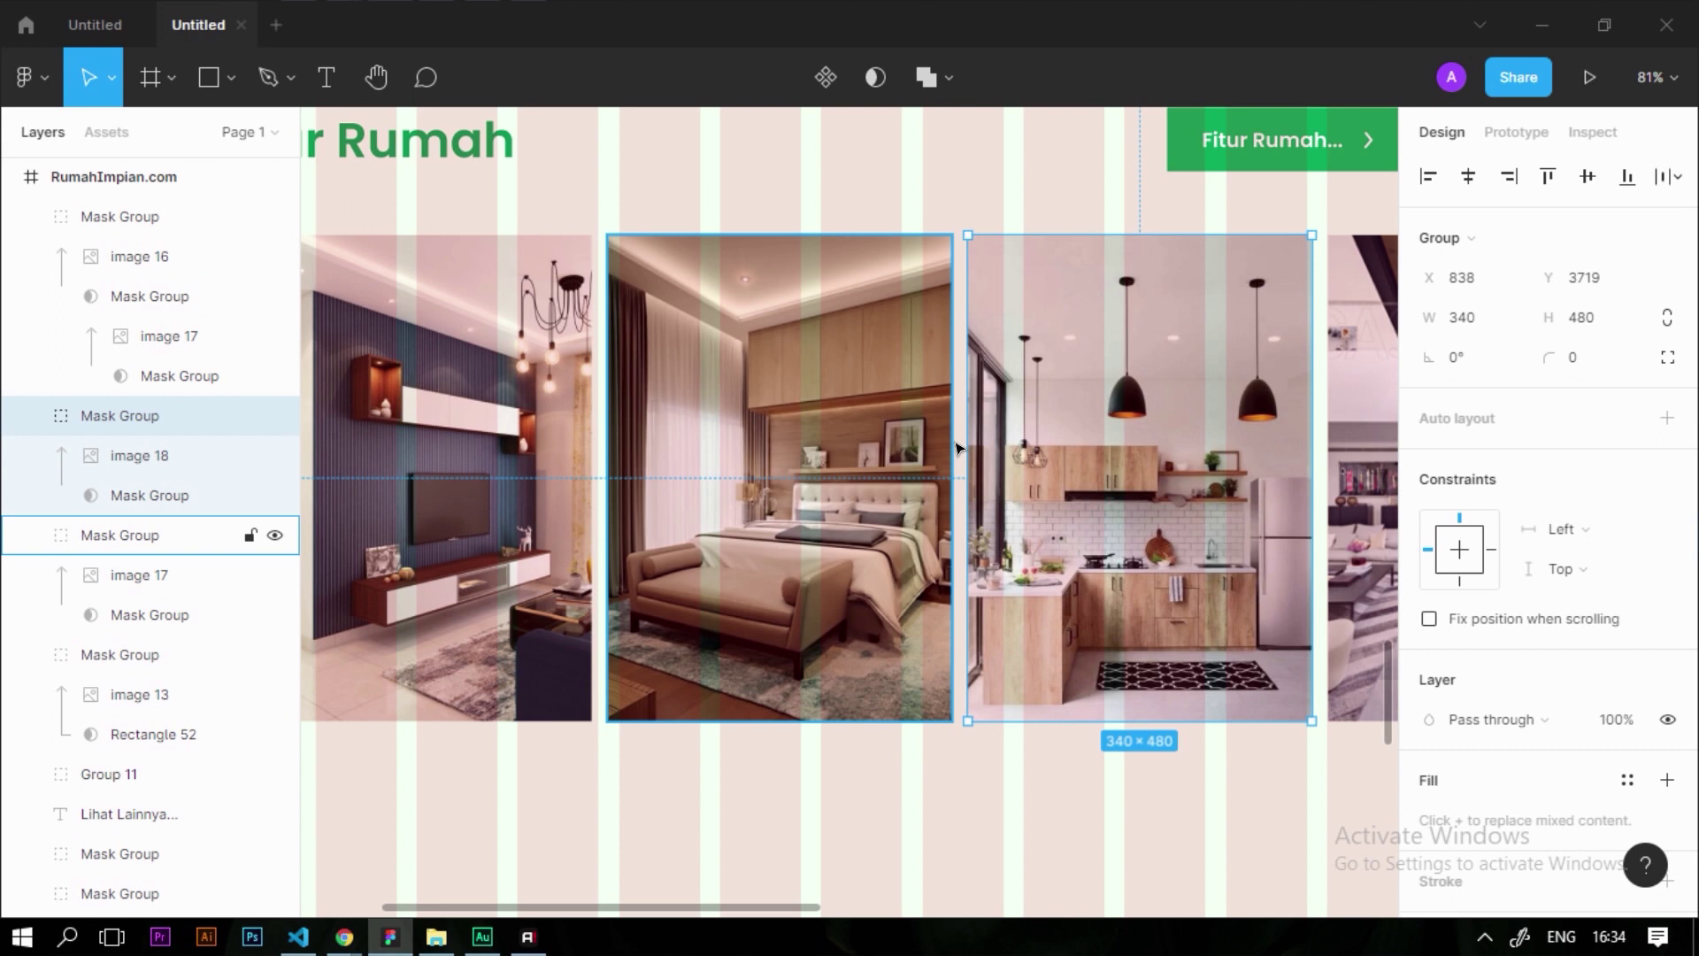
pyautogui.scroll(-5, 956, 449)
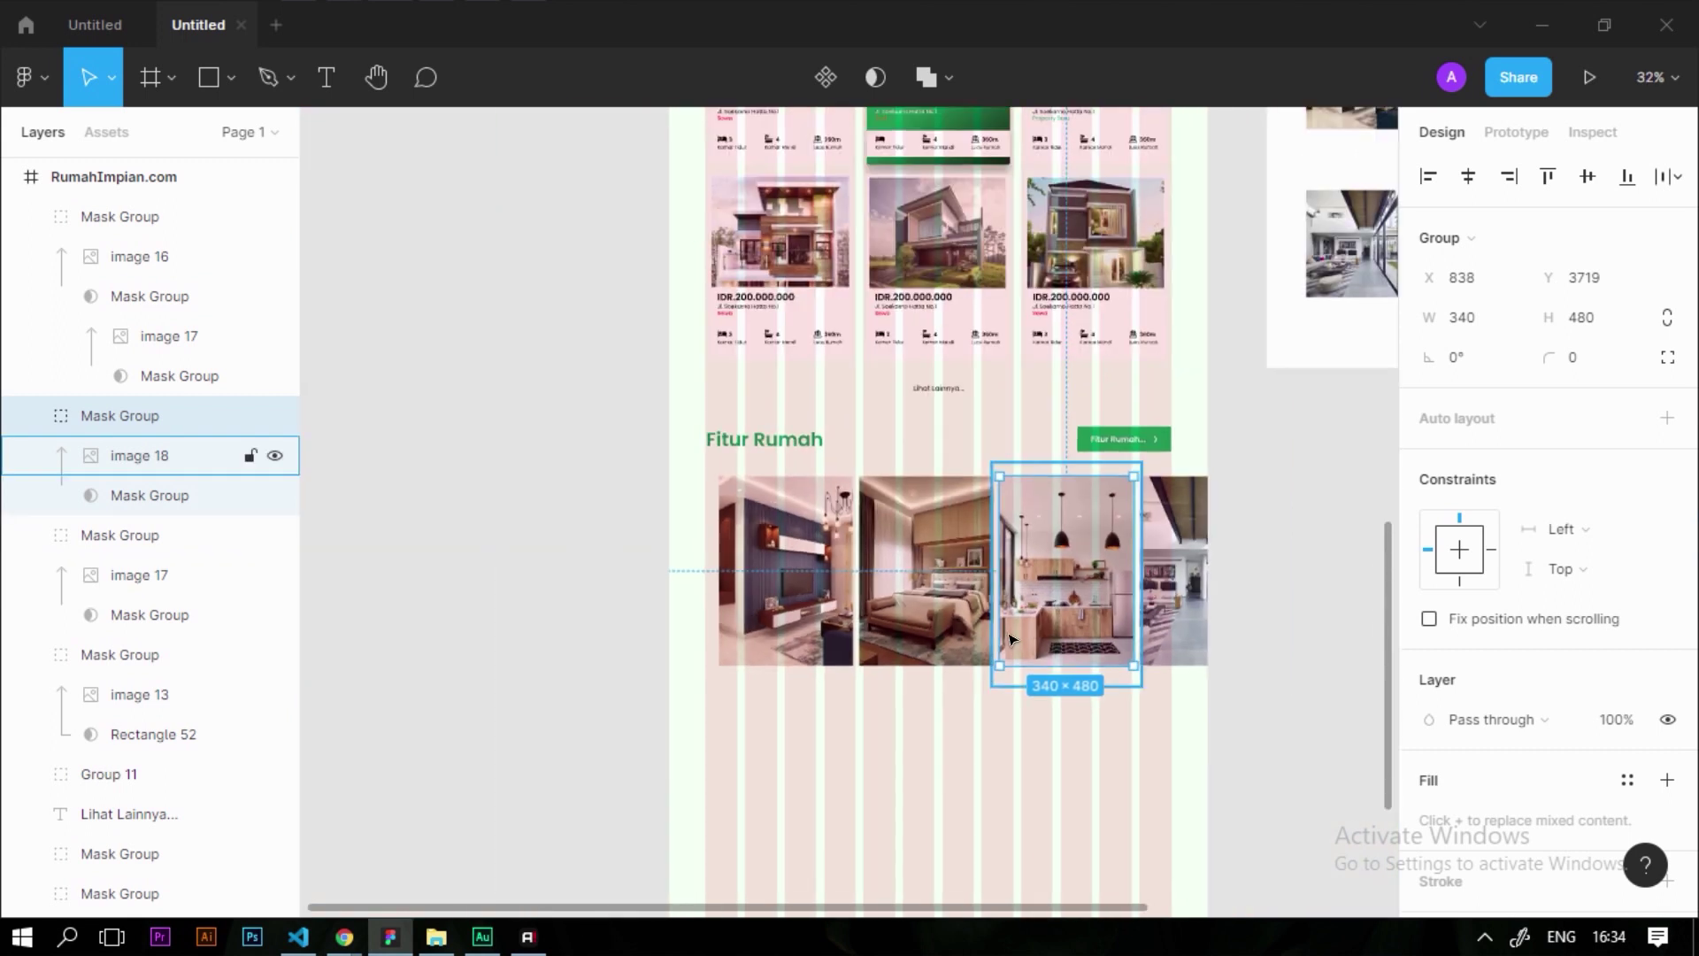
pyautogui.scroll(6, 909, 515)
pyautogui.scroll(-1, 909, 515)
pyautogui.scroll(1, 332, 350)
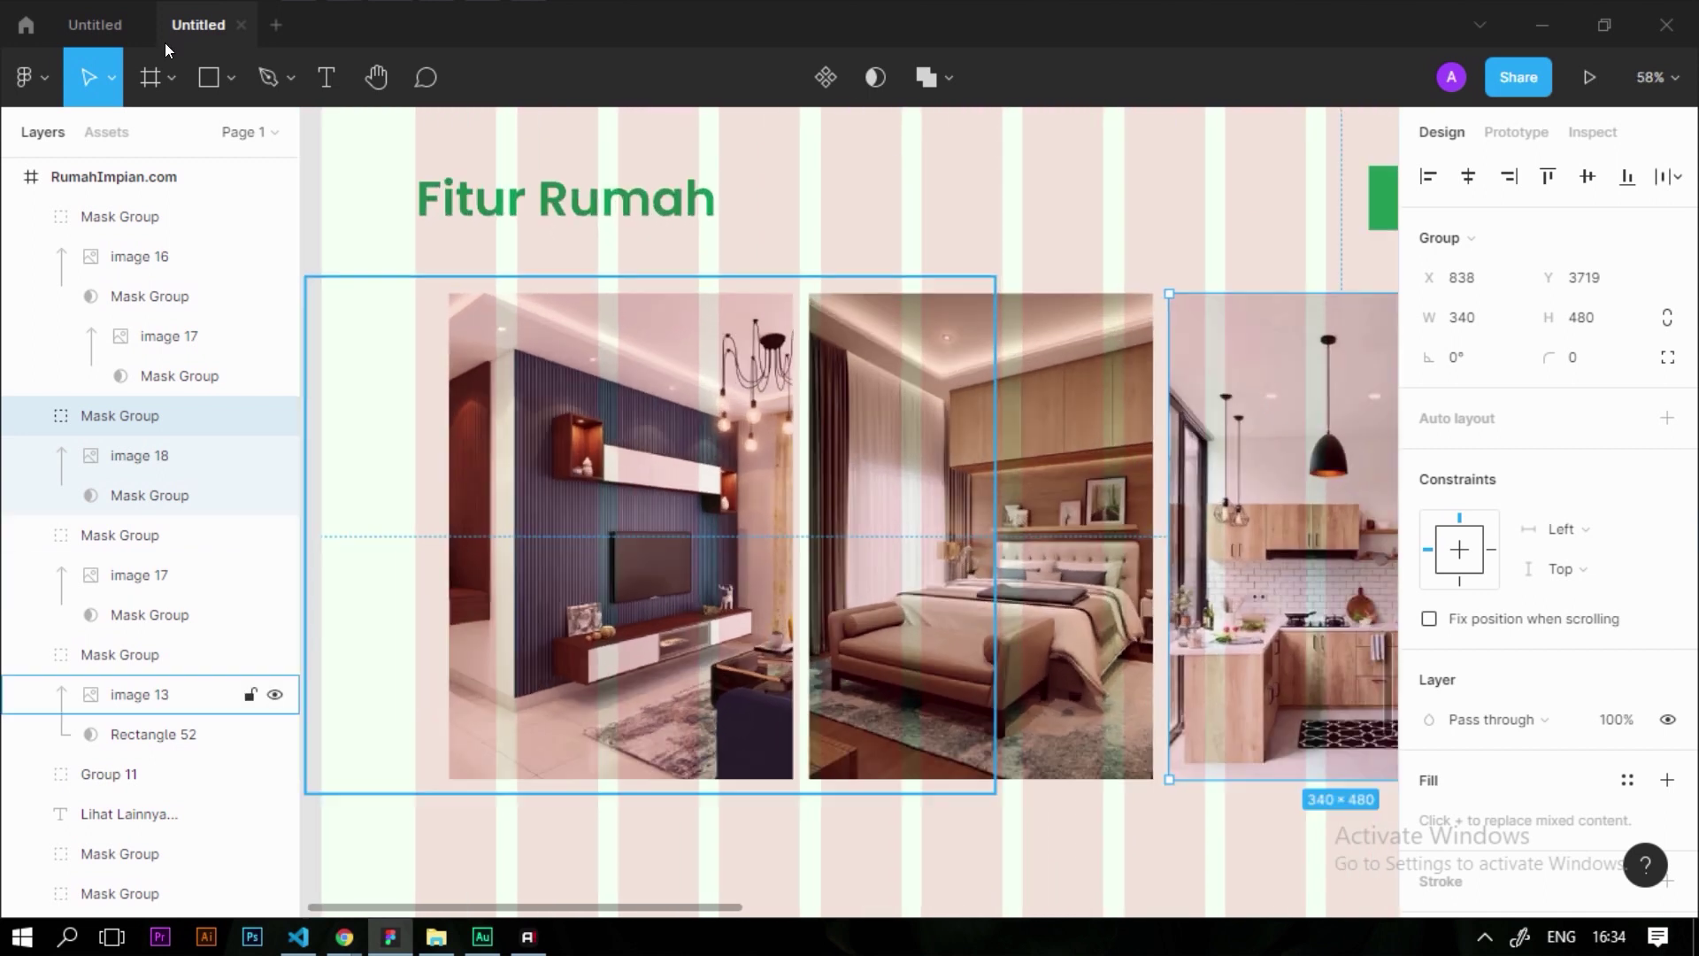
# Draw a 61×61 ellipse and fill it green 00985B
pyautogui.click(230, 77)
pyautogui.click(172, 226)
pyautogui.scroll(1, 363, 464)
pyautogui.moveTo(457, 473); pyautogui.dragTo(514, 540)
pyautogui.click(1429, 719)
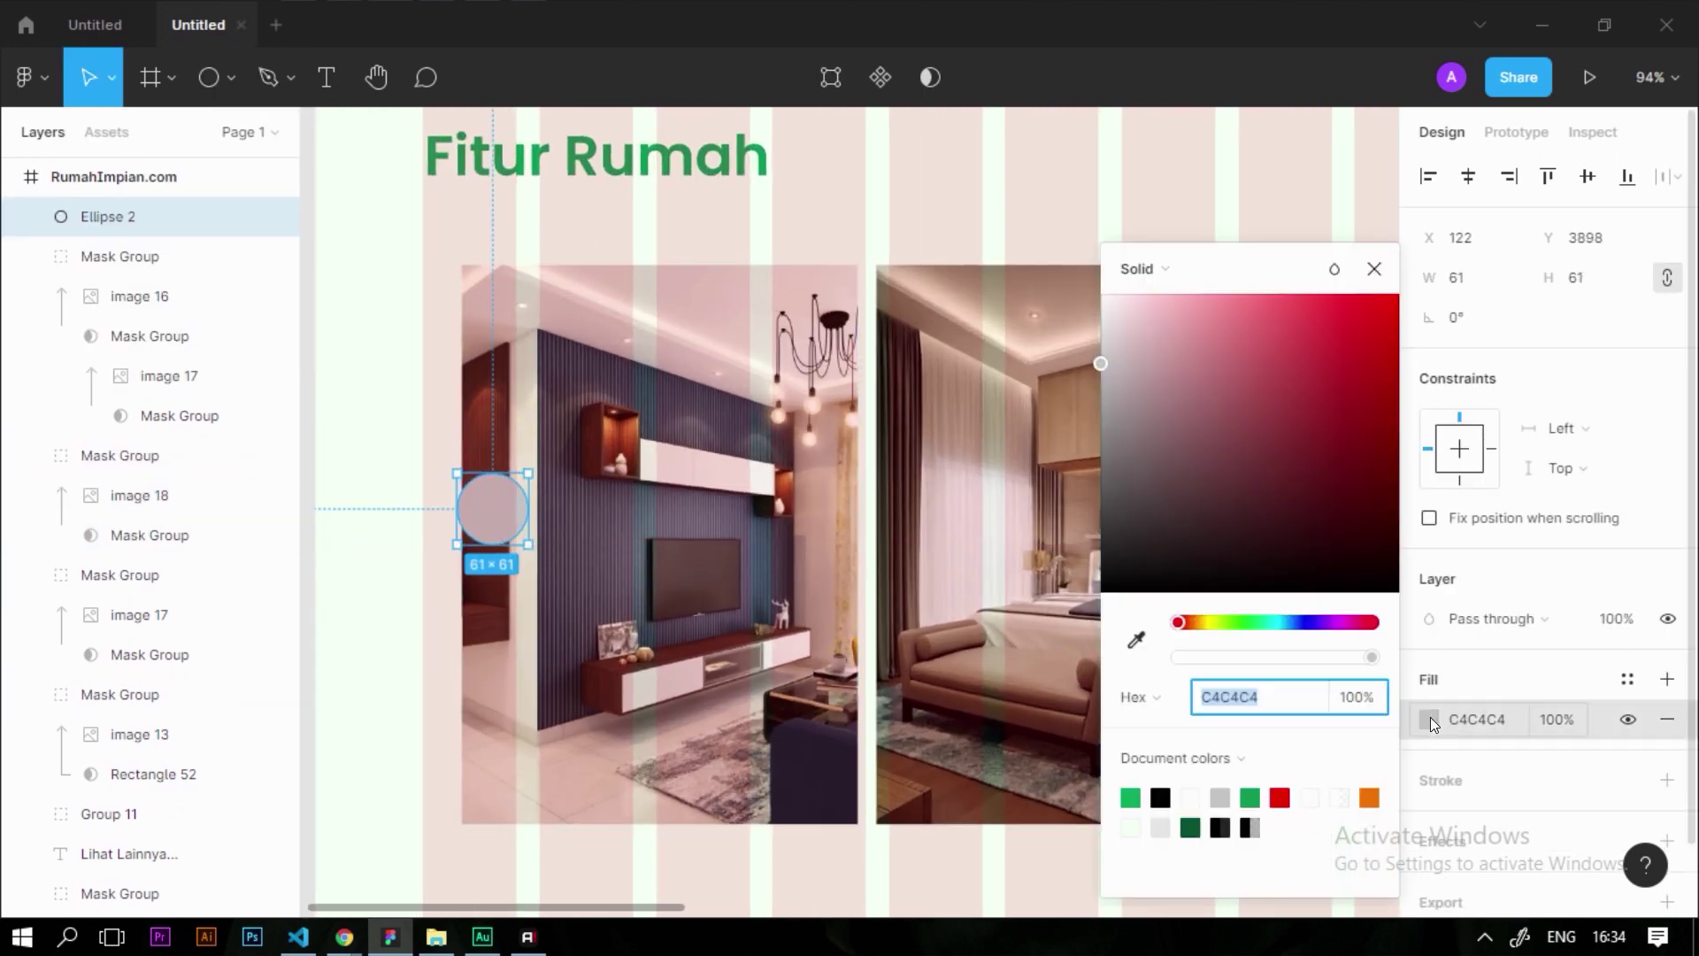
pyautogui.click(1139, 798)
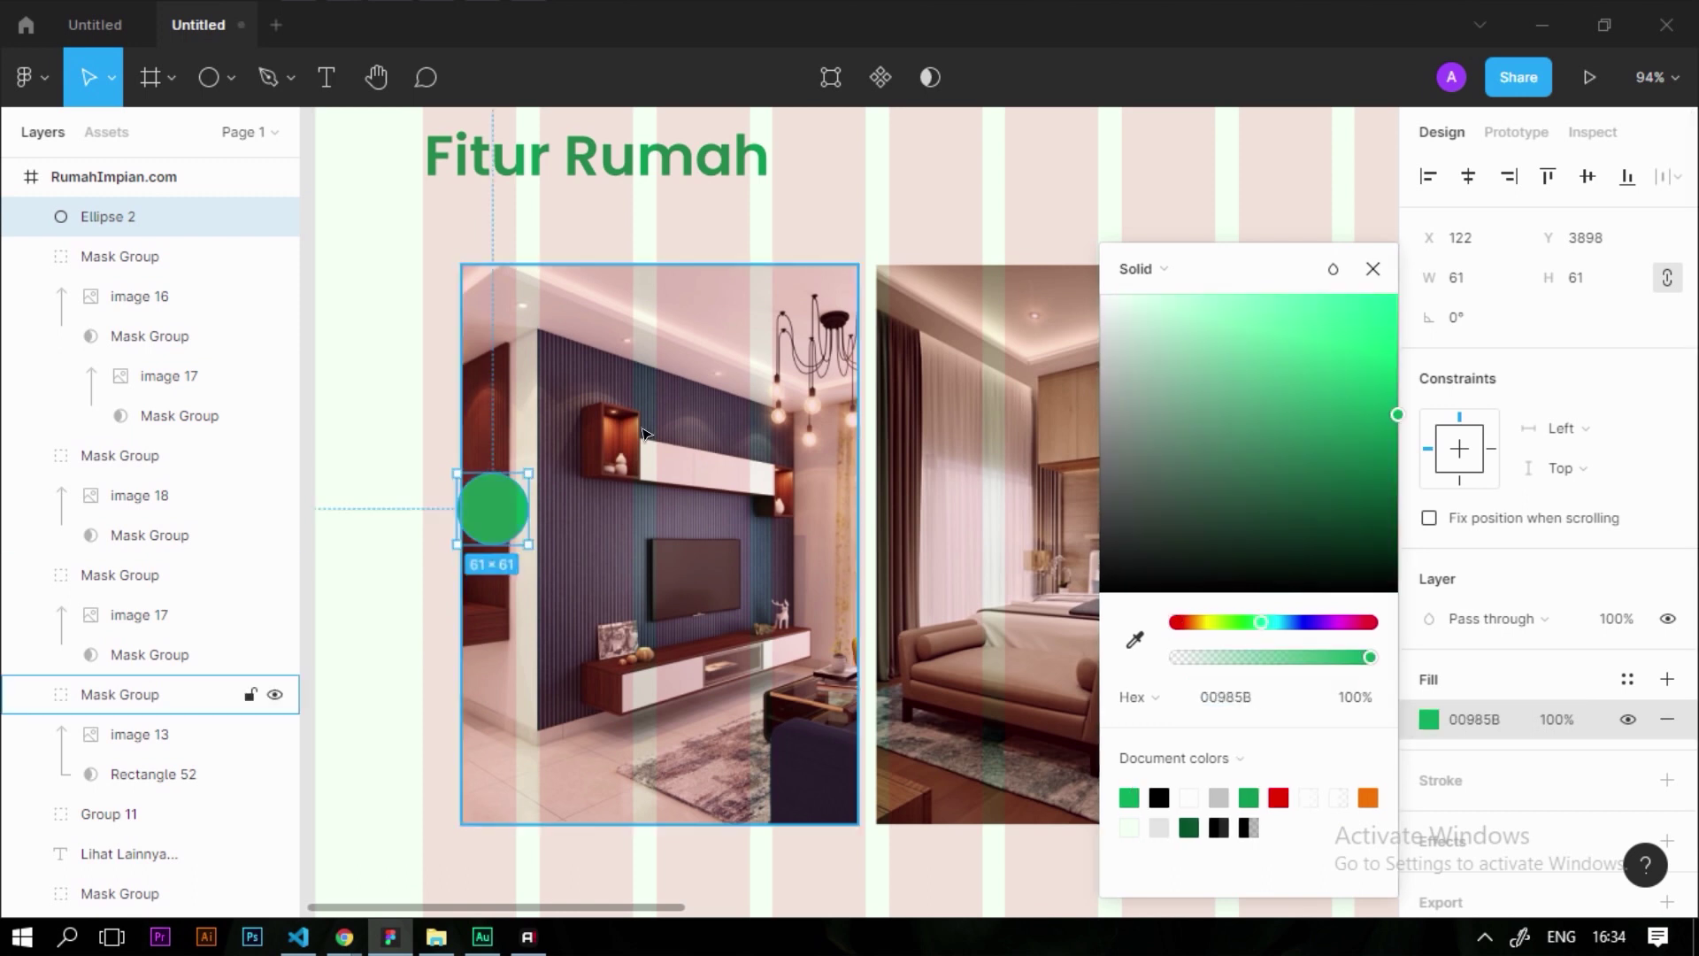
pyautogui.click(391, 511)
# Move the green circle onto the living-room photo's left edge
pyautogui.scroll(5, 390, 511)
pyautogui.click(599, 505)
pyautogui.scroll(-3, 626, 494)
pyautogui.moveTo(626, 494); pyautogui.dragTo(576, 555)
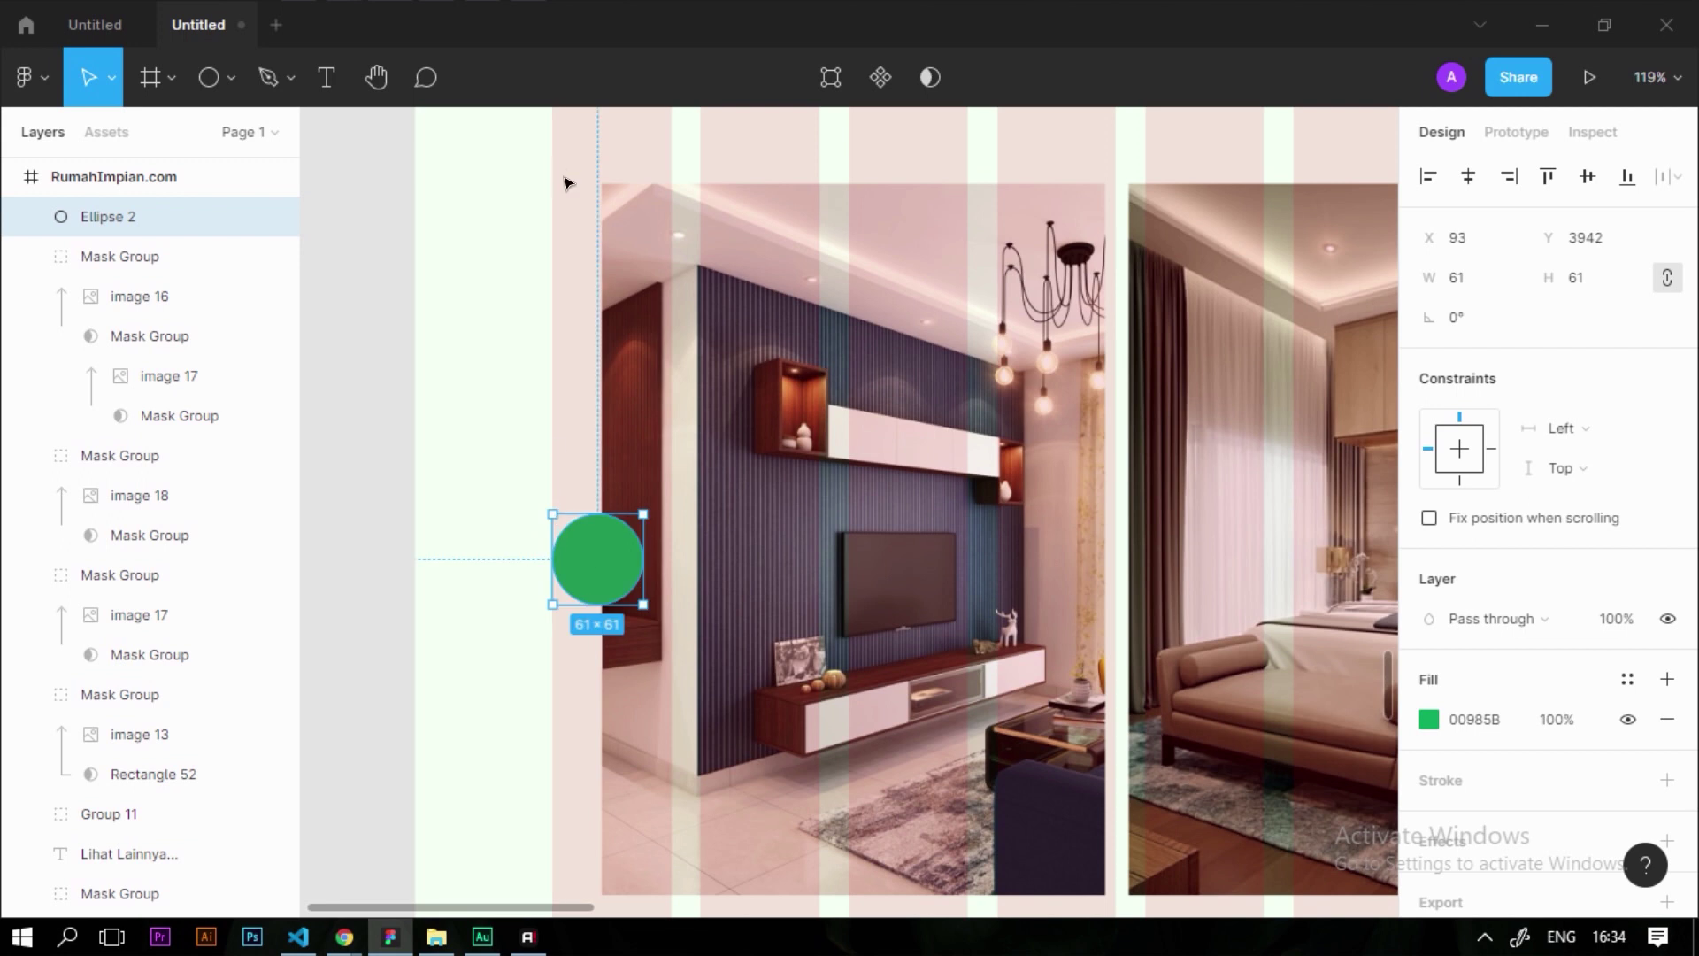
pyautogui.scroll(-3, 633, 338)
pyautogui.keyDown('shift'); pyautogui.click(715, 375); pyautogui.keyUp('shift')
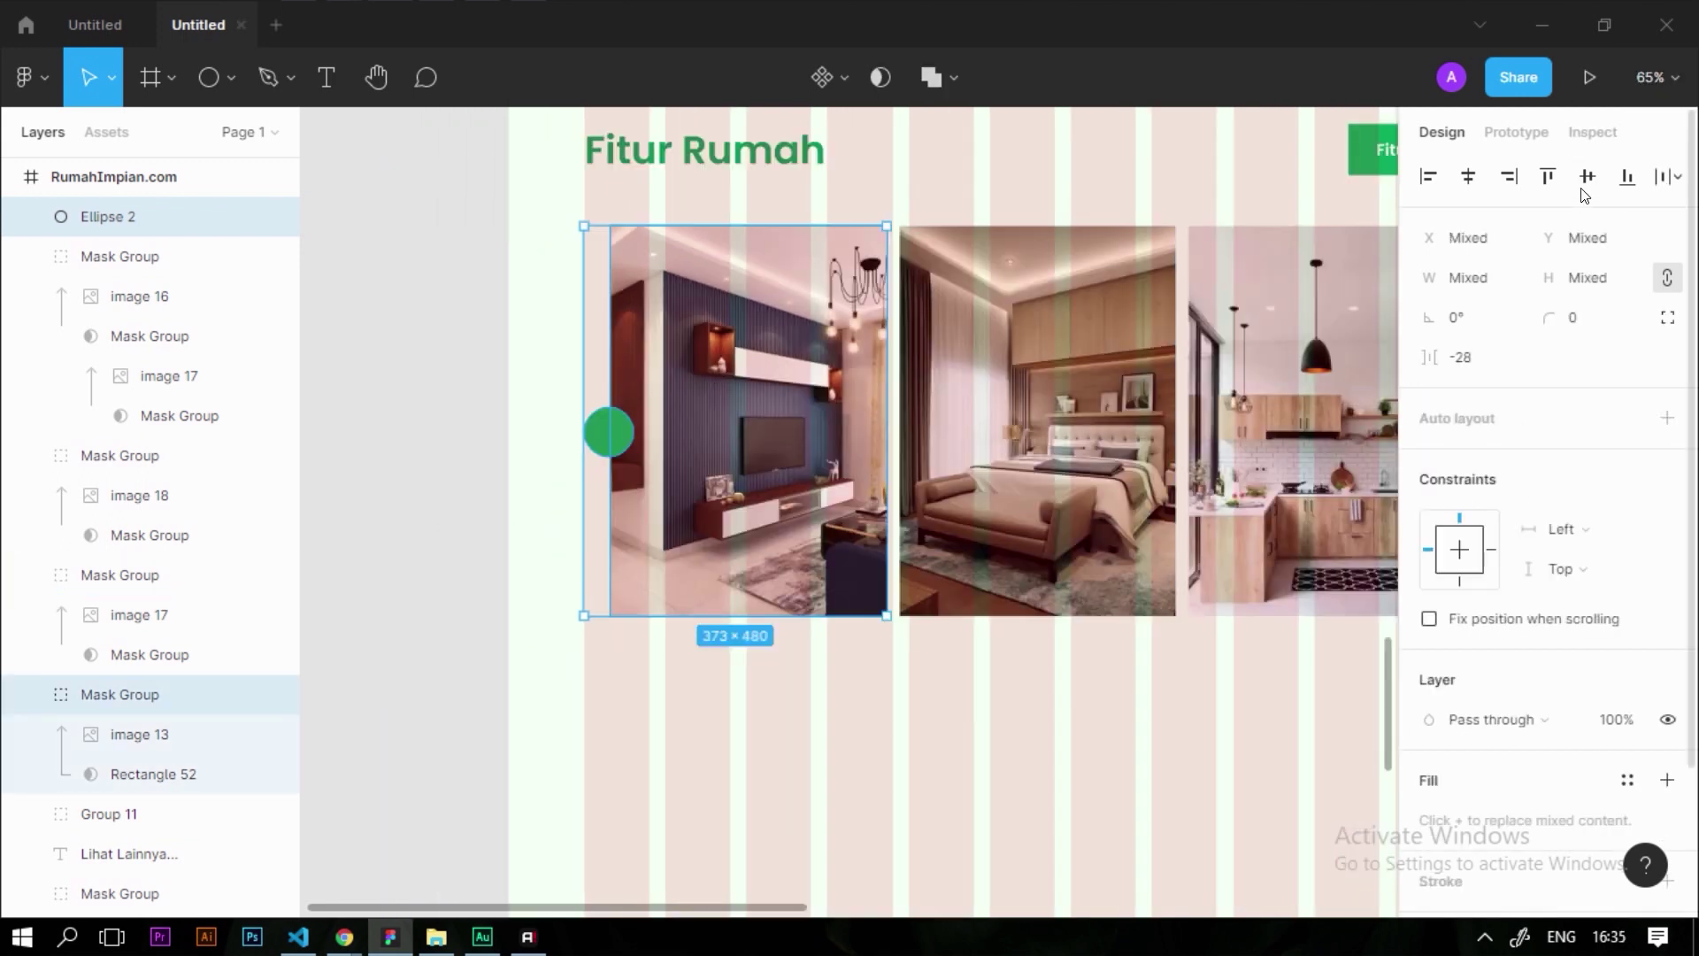
pyautogui.click(531, 589)
# Ungroup the Fitur Rumah button and select its arrow chevron
pyautogui.scroll(-3, 531, 589)
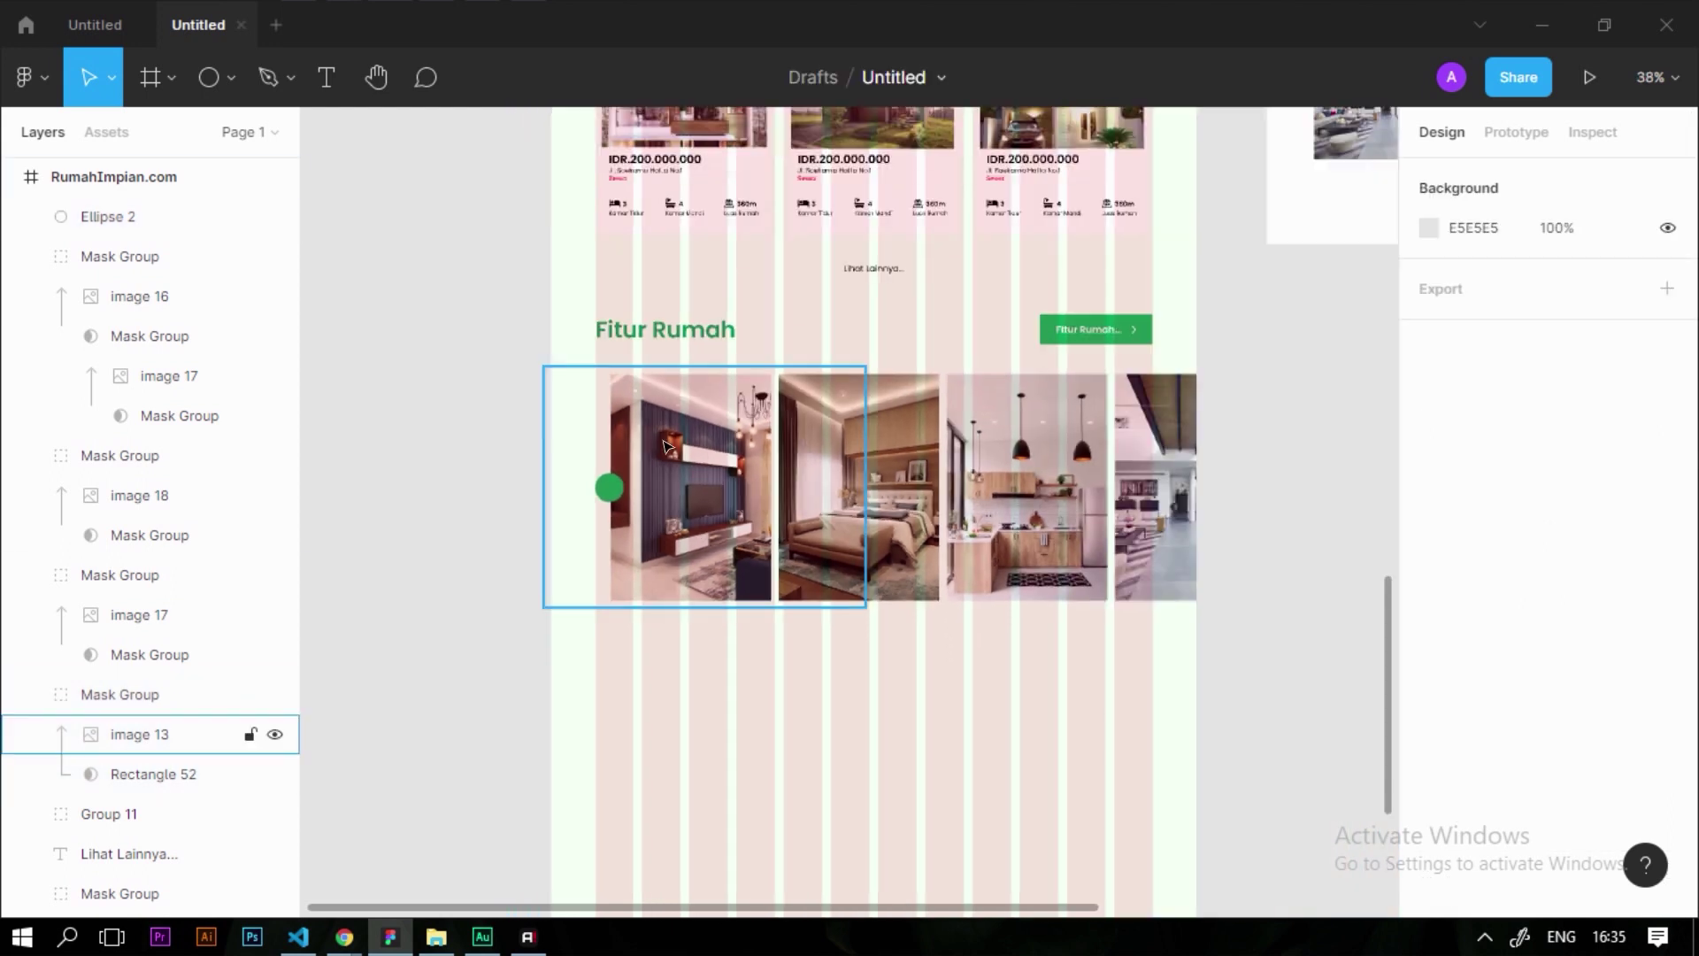
pyautogui.scroll(3, 974, 398)
pyautogui.scroll(-3, 1214, 289)
pyautogui.click(1201, 330)
pyautogui.scroll(6, 1201, 329)
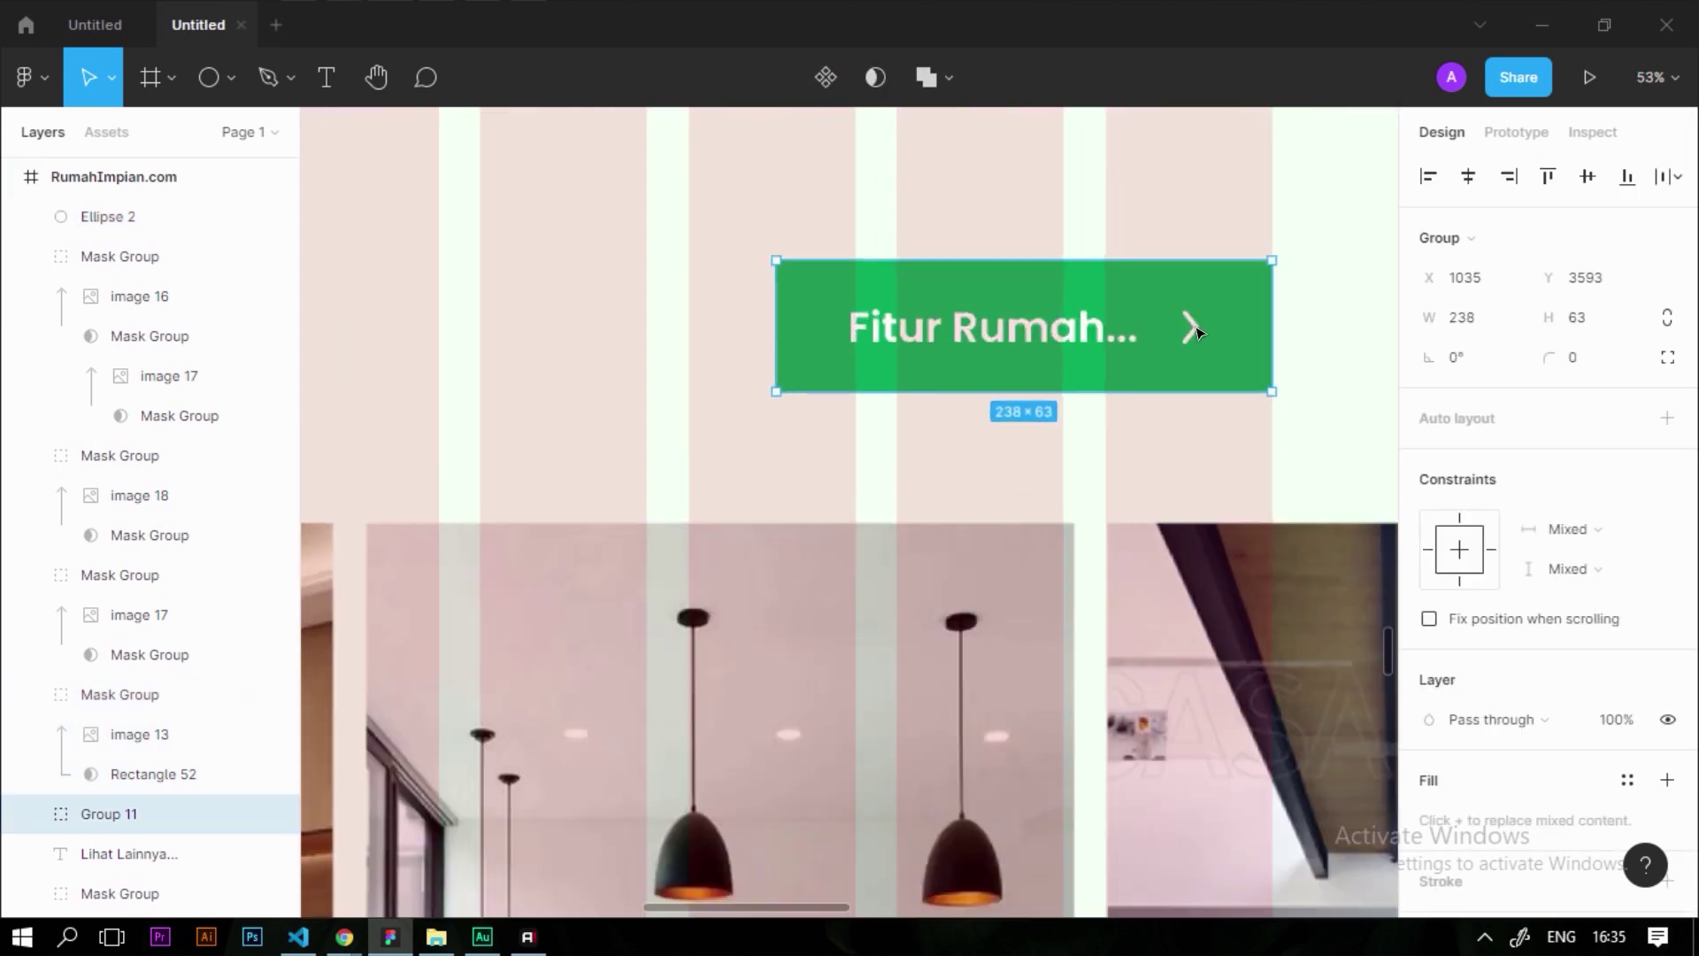
pyautogui.scroll(-4, 1195, 327)
pyautogui.scroll(1, 1203, 334)
pyautogui.press('Return')
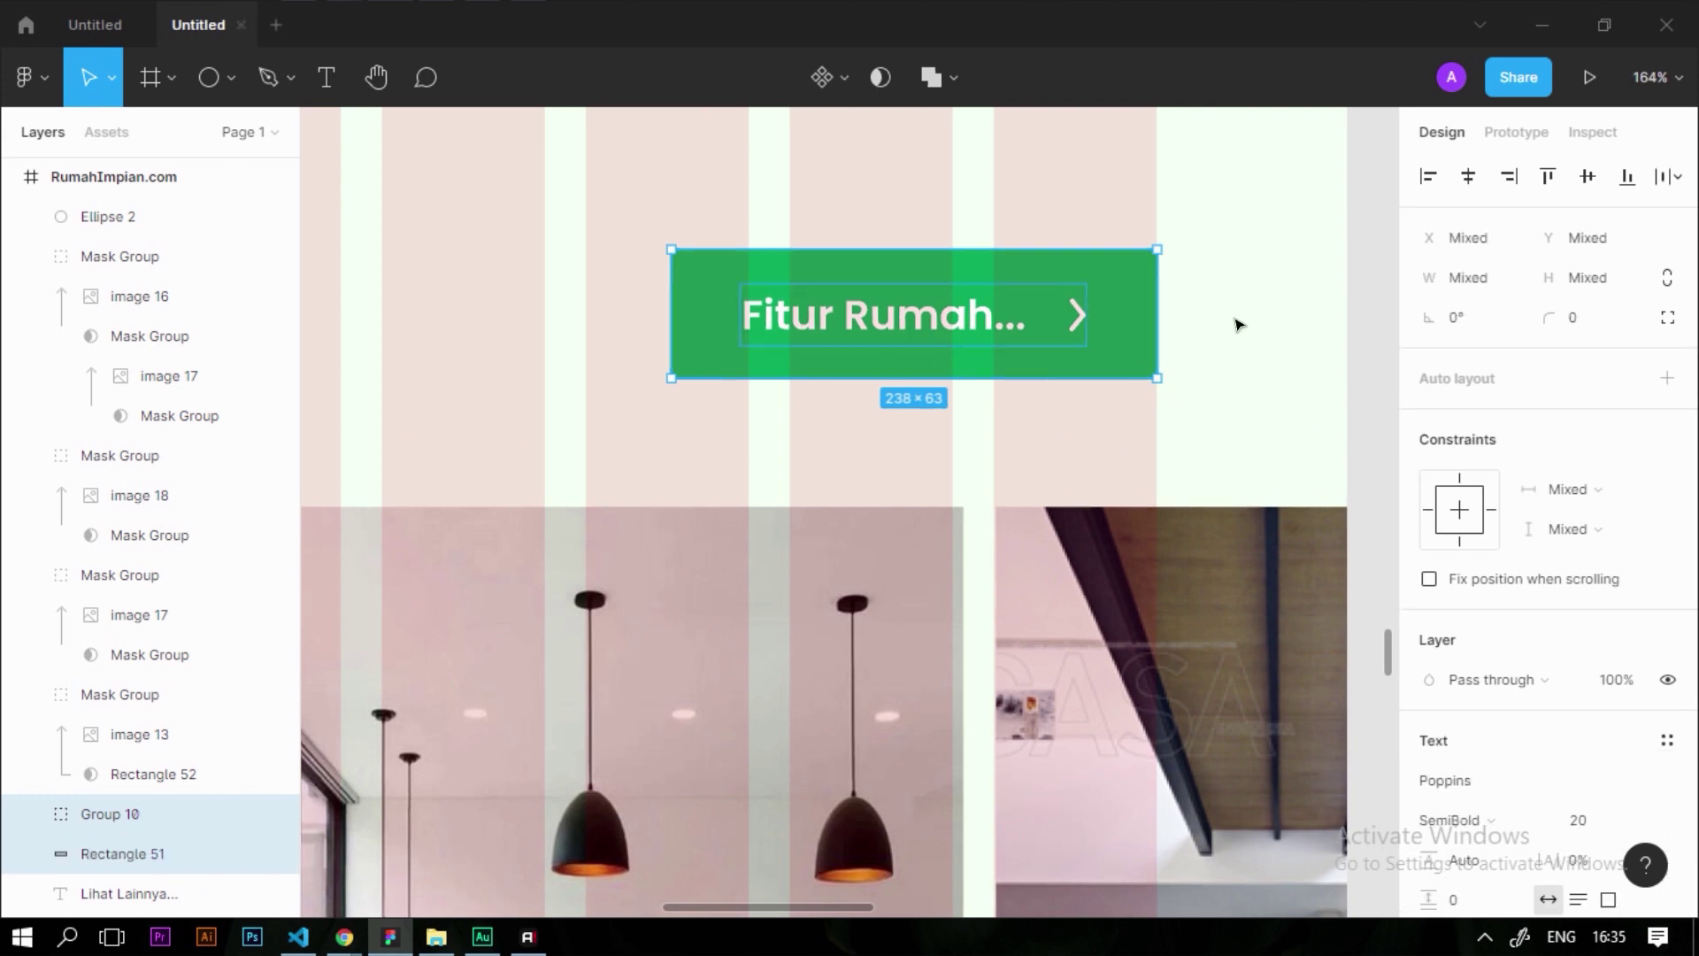
pyautogui.hotkey('ctrl', 'shift', 'g')
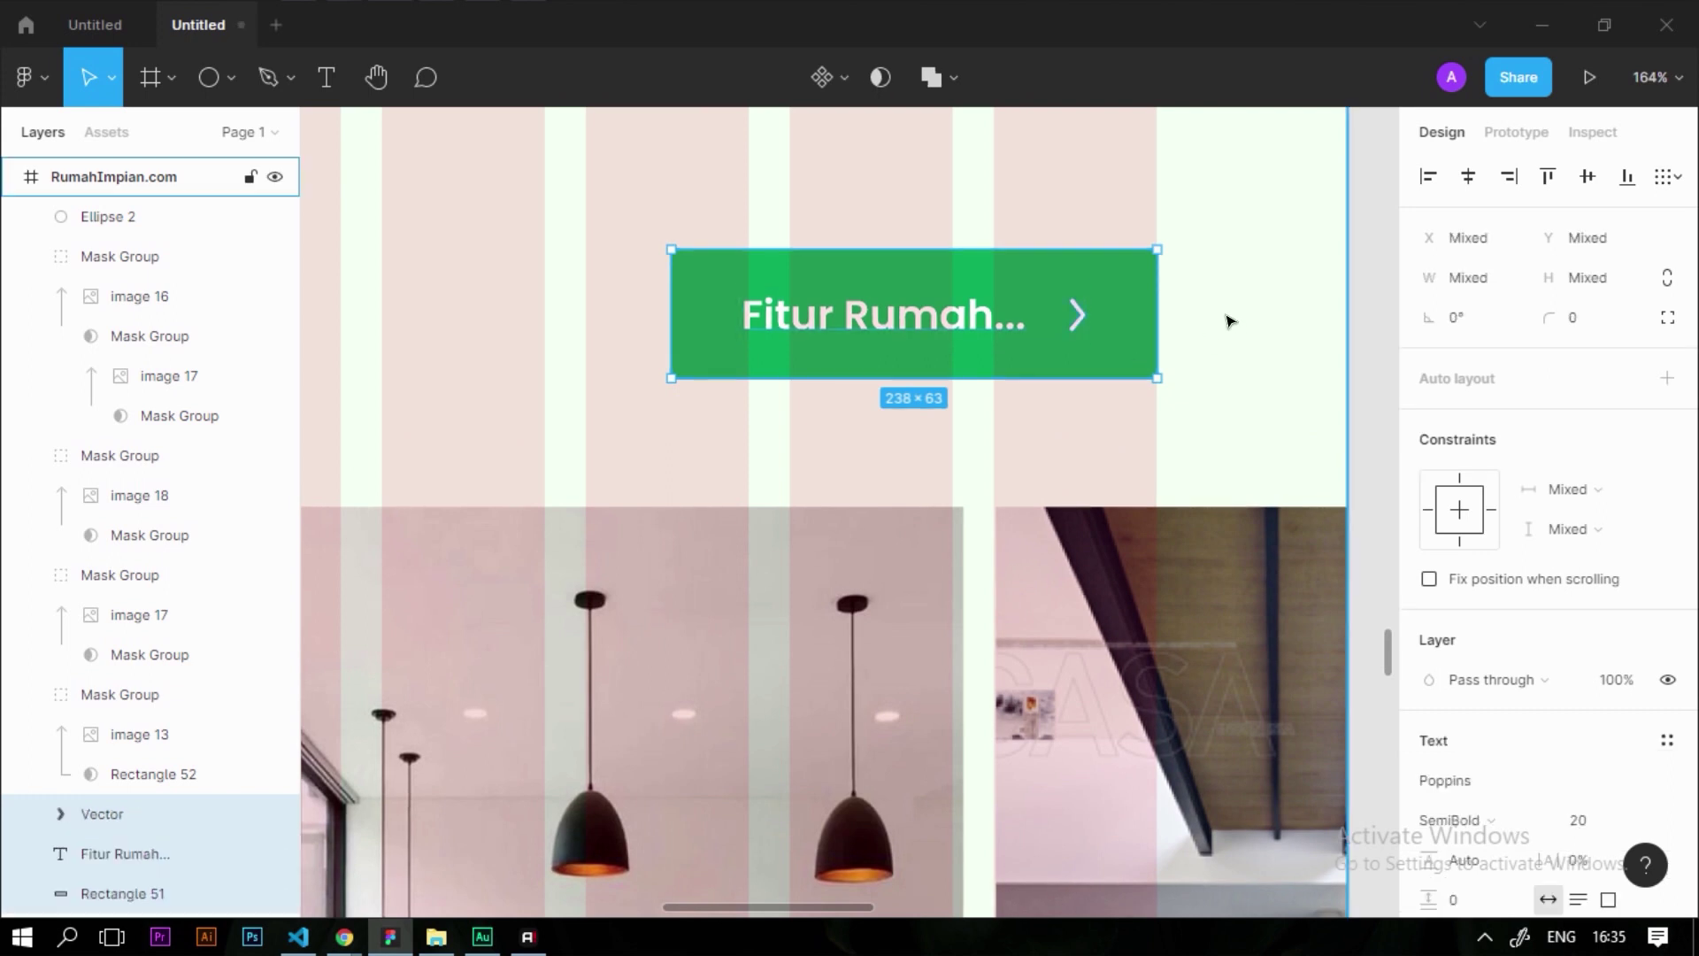
pyautogui.click(1226, 319)
pyautogui.click(1081, 316)
# Paste the chevron beside the green circle and flip it horizontally to point left
pyautogui.scroll(-2, 1158, 270)
pyautogui.scroll(-3, 1159, 275)
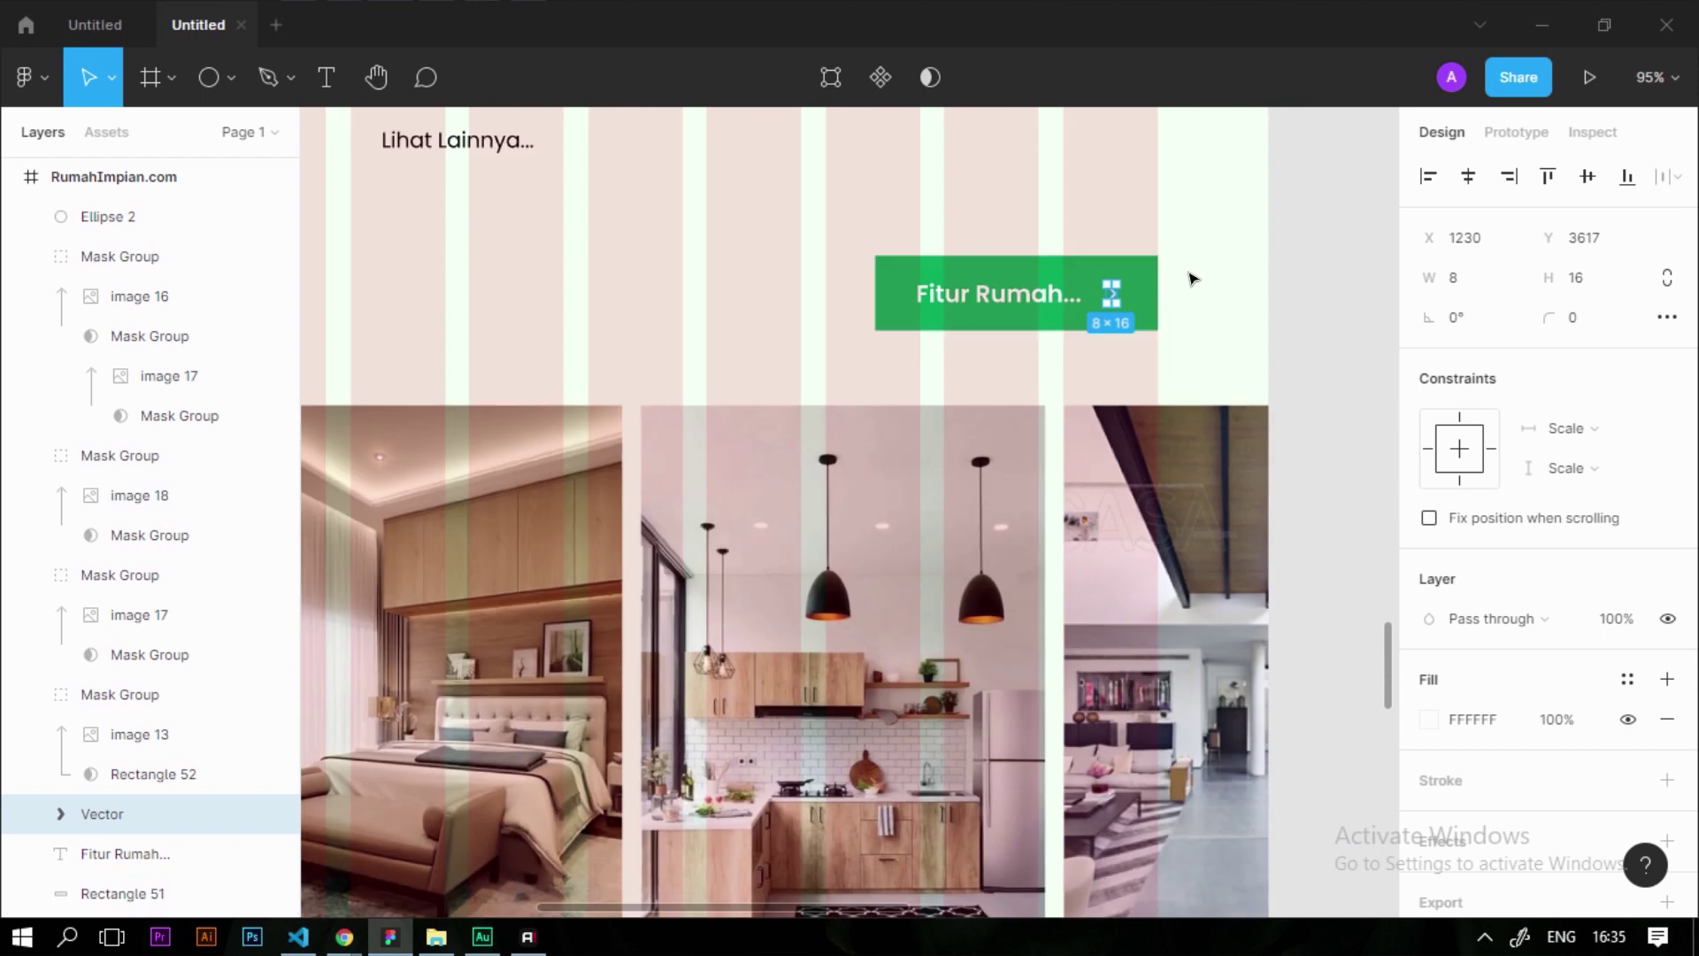
pyautogui.scroll(-1, 1195, 274)
pyautogui.scroll(2, 1222, 268)
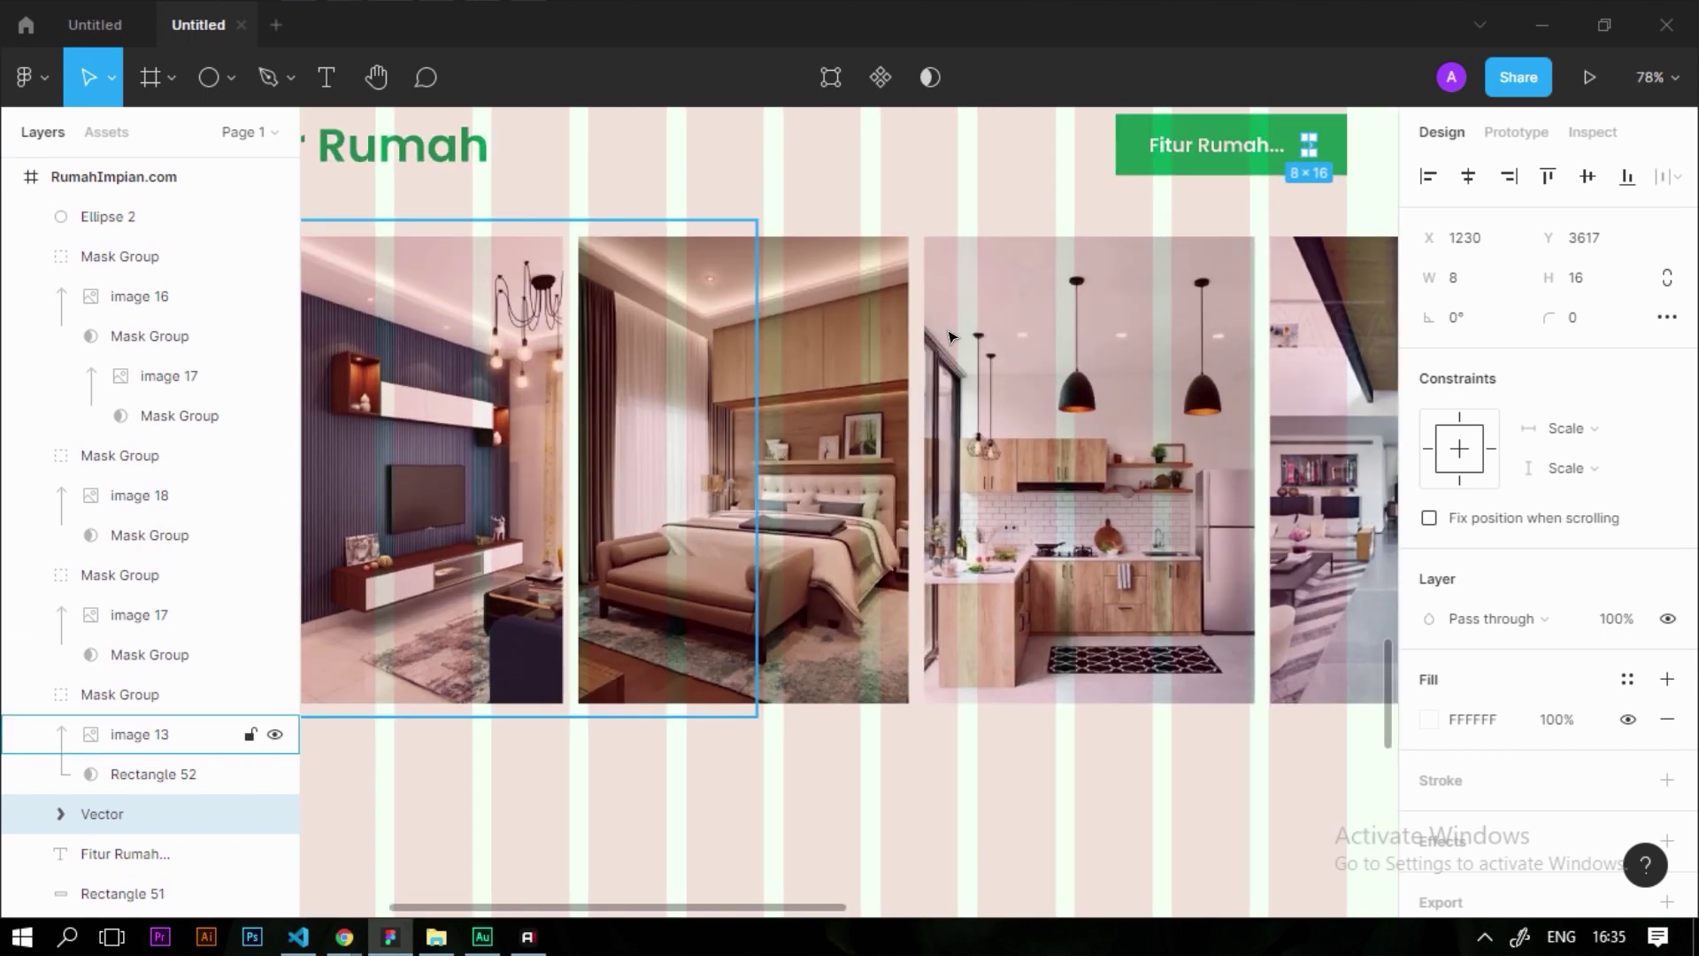
pyautogui.scroll(-3, 672, 398)
pyautogui.scroll(2, 673, 398)
pyautogui.click(670, 397)
pyautogui.scroll(5, 673, 409)
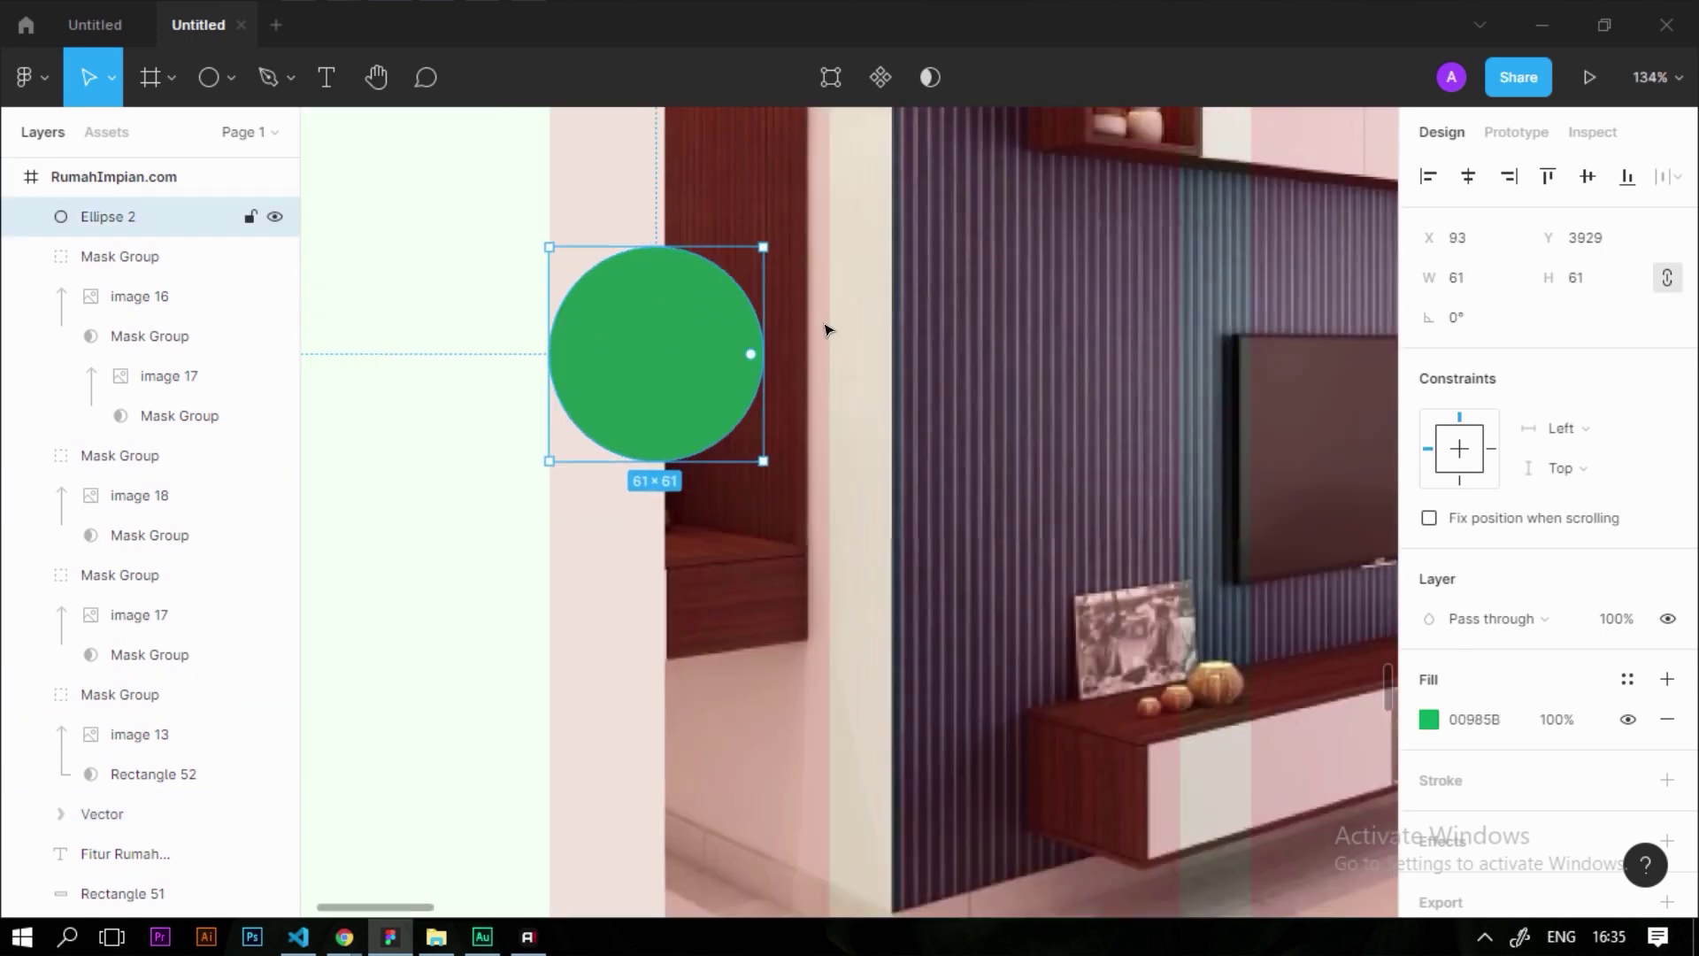
pyautogui.hotkey('ctrl', 'v')
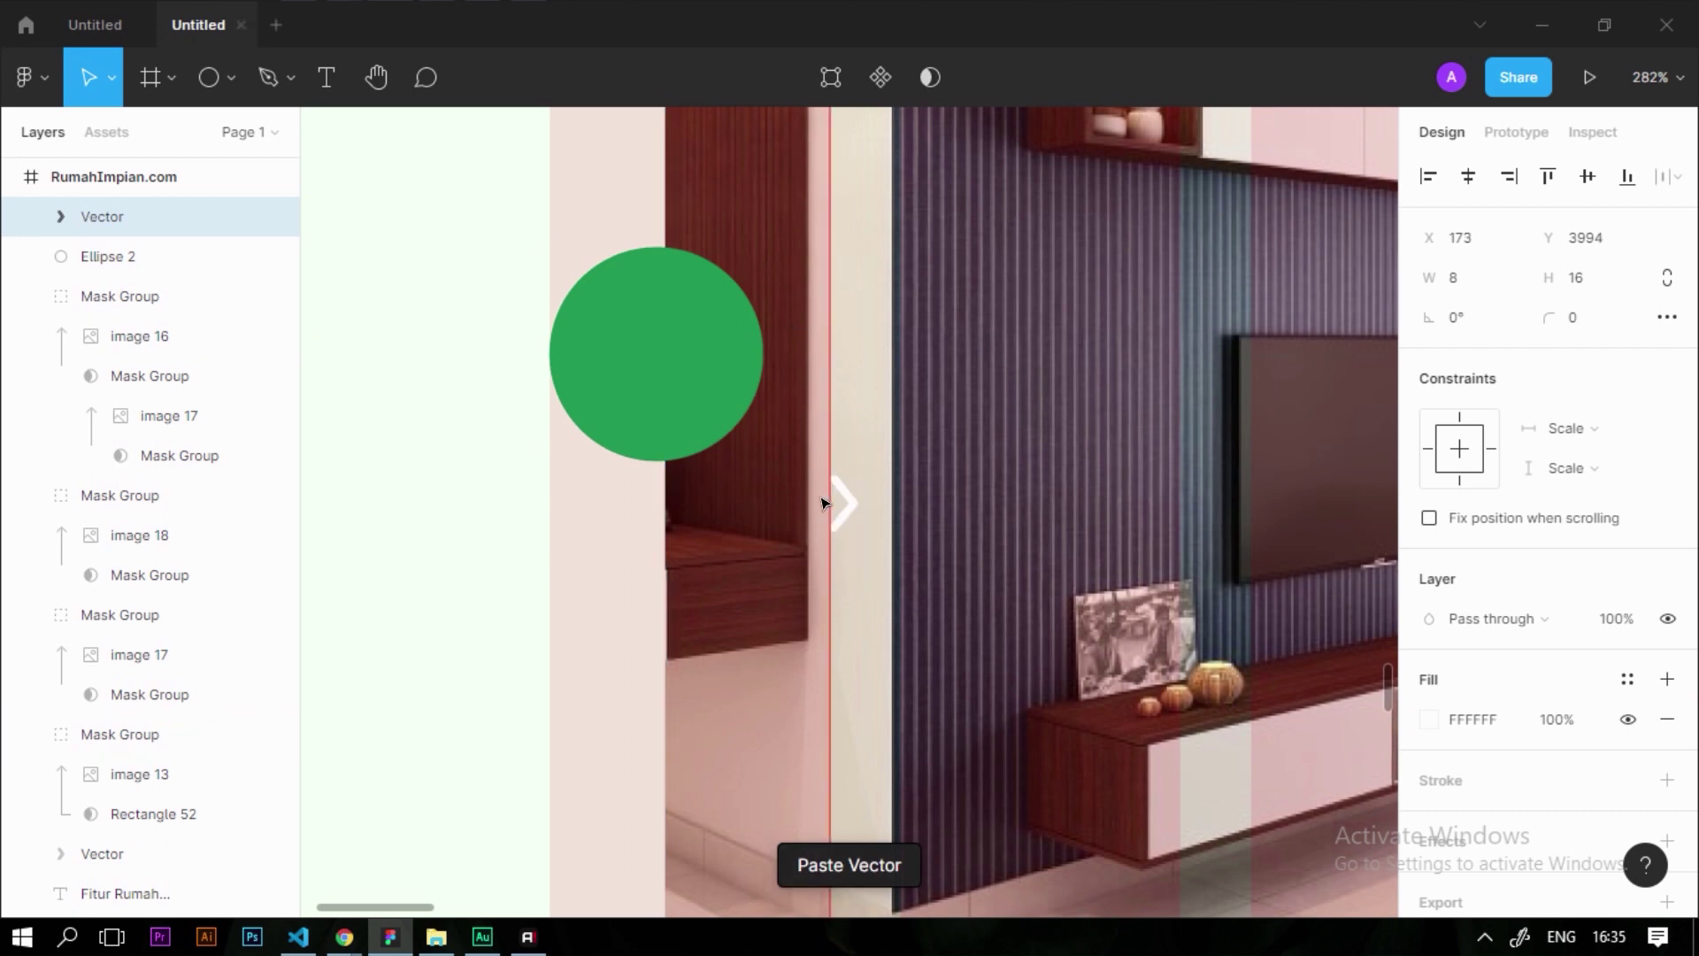
pyautogui.scroll(3, 650, 358)
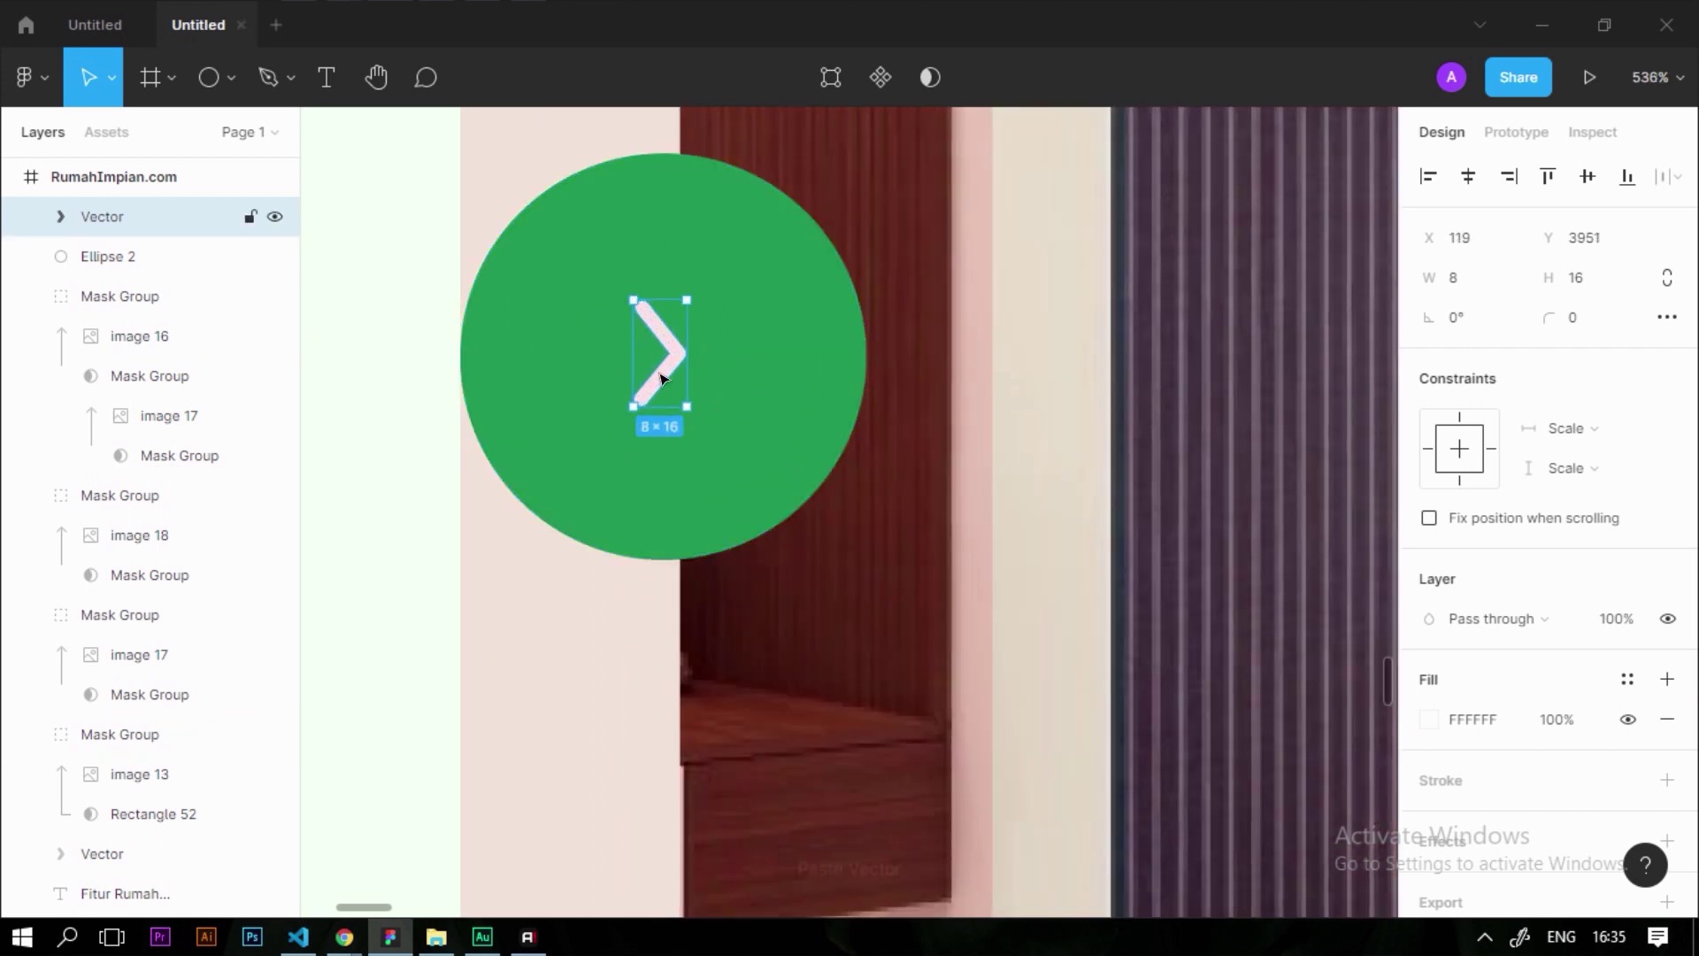
pyautogui.rightClick(641, 354)
pyautogui.click(700, 852)
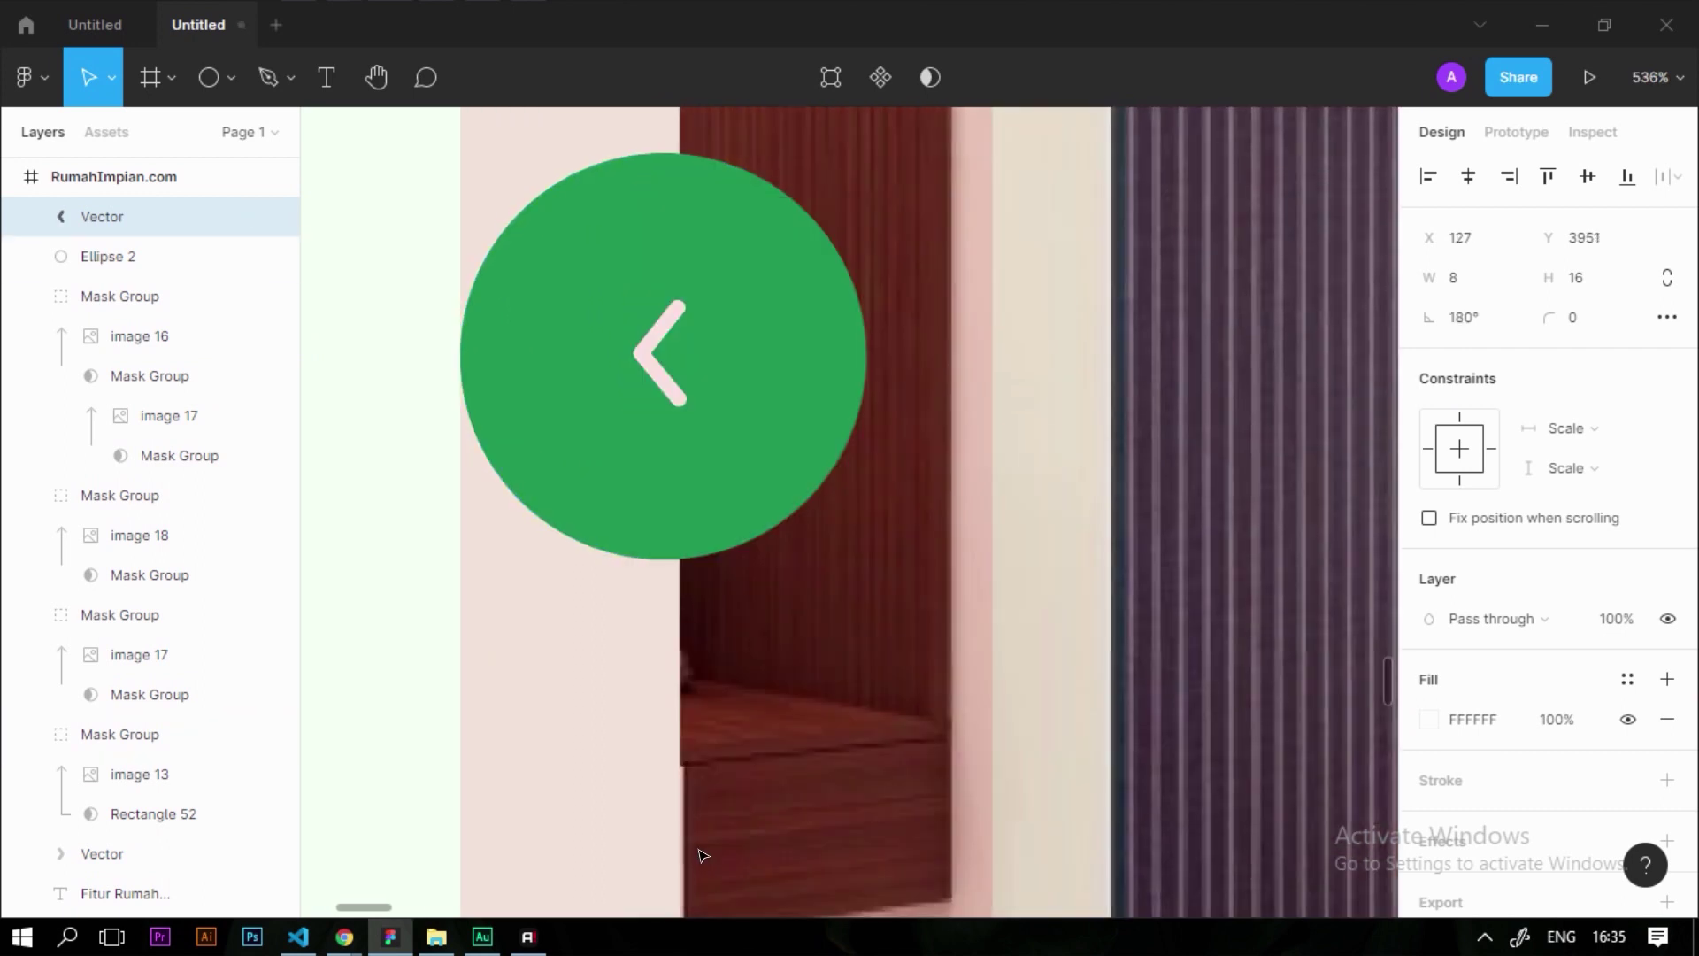
# Enlarge the arrow to 17×34 and centre it within the green circle
pyautogui.moveTo(678, 297); pyautogui.dragTo(740, 171)
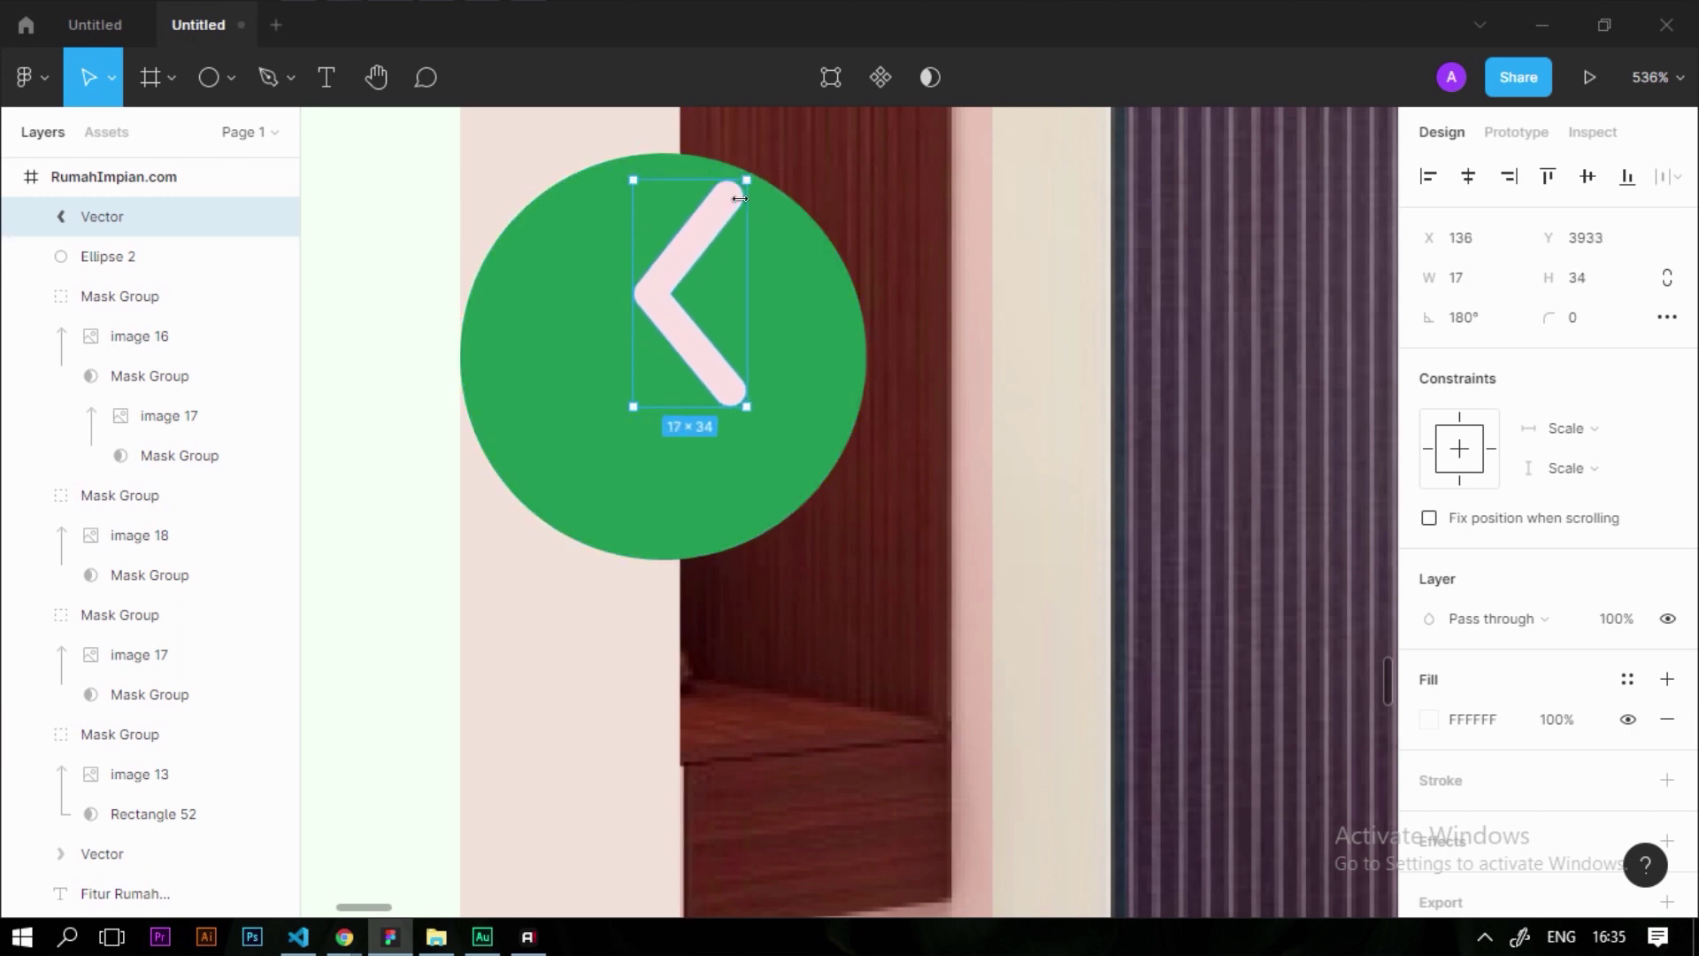
pyautogui.keyDown('shift'); pyautogui.click(755, 288); pyautogui.keyUp('shift')
pyautogui.click(1582, 183)
pyautogui.scroll(-3, 1039, 345)
pyautogui.click(622, 383)
pyautogui.scroll(-3, 856, 449)
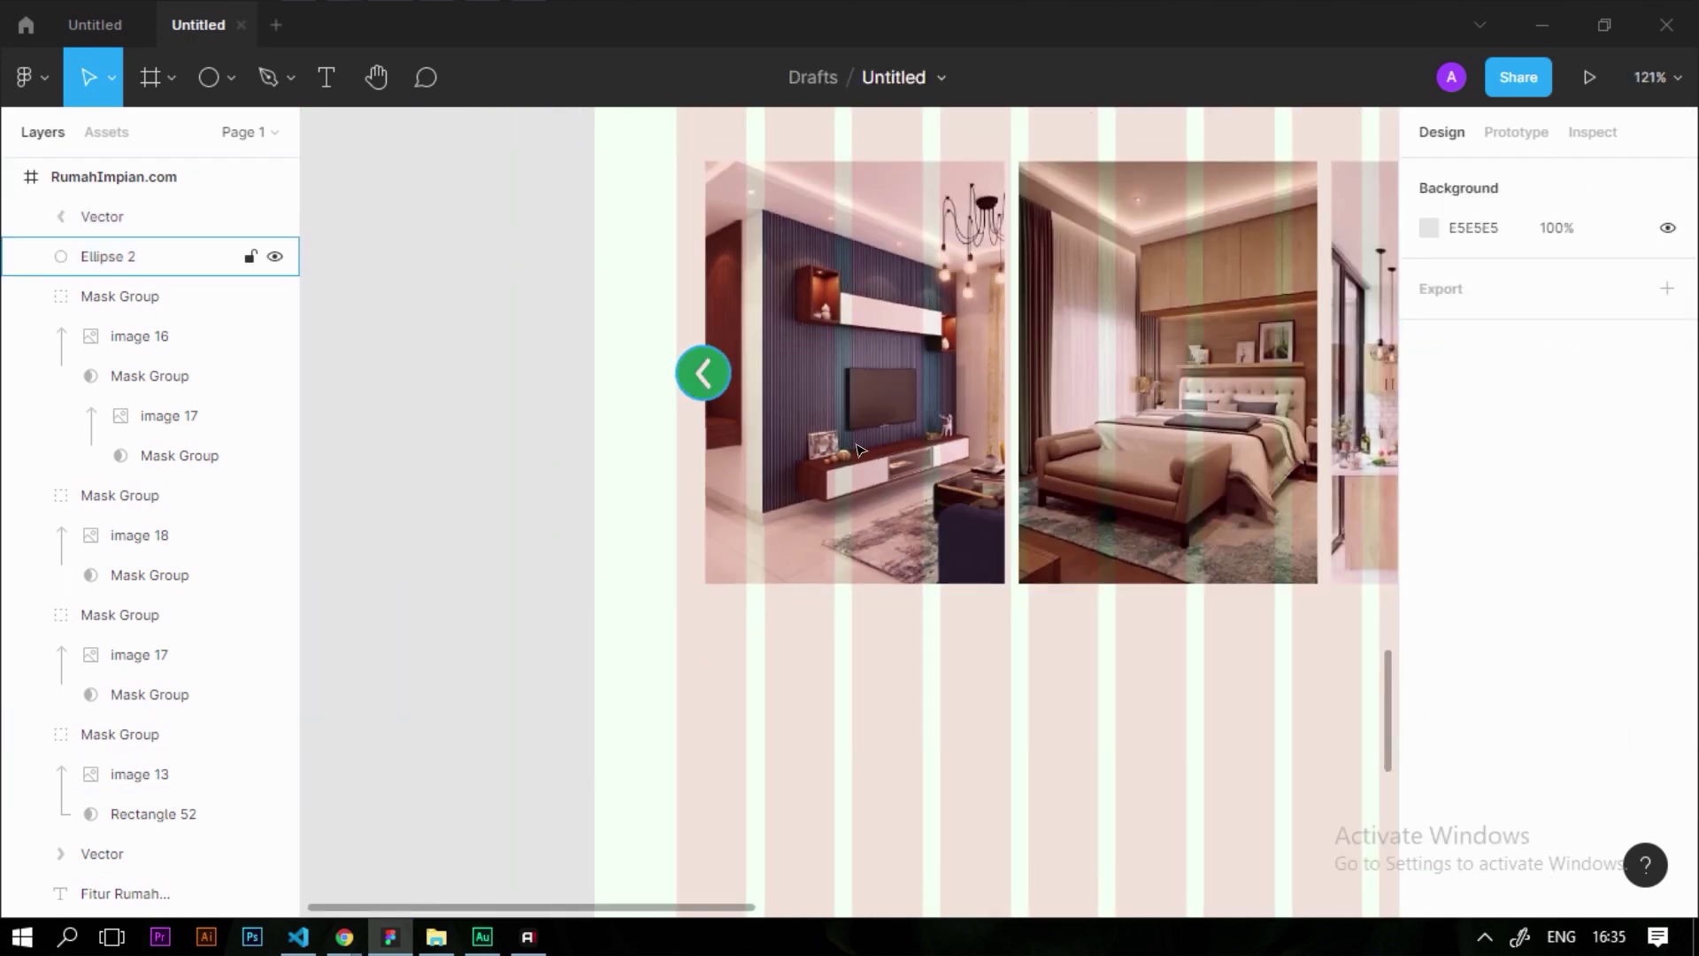
pyautogui.scroll(-3, 857, 449)
pyautogui.scroll(8, 720, 448)
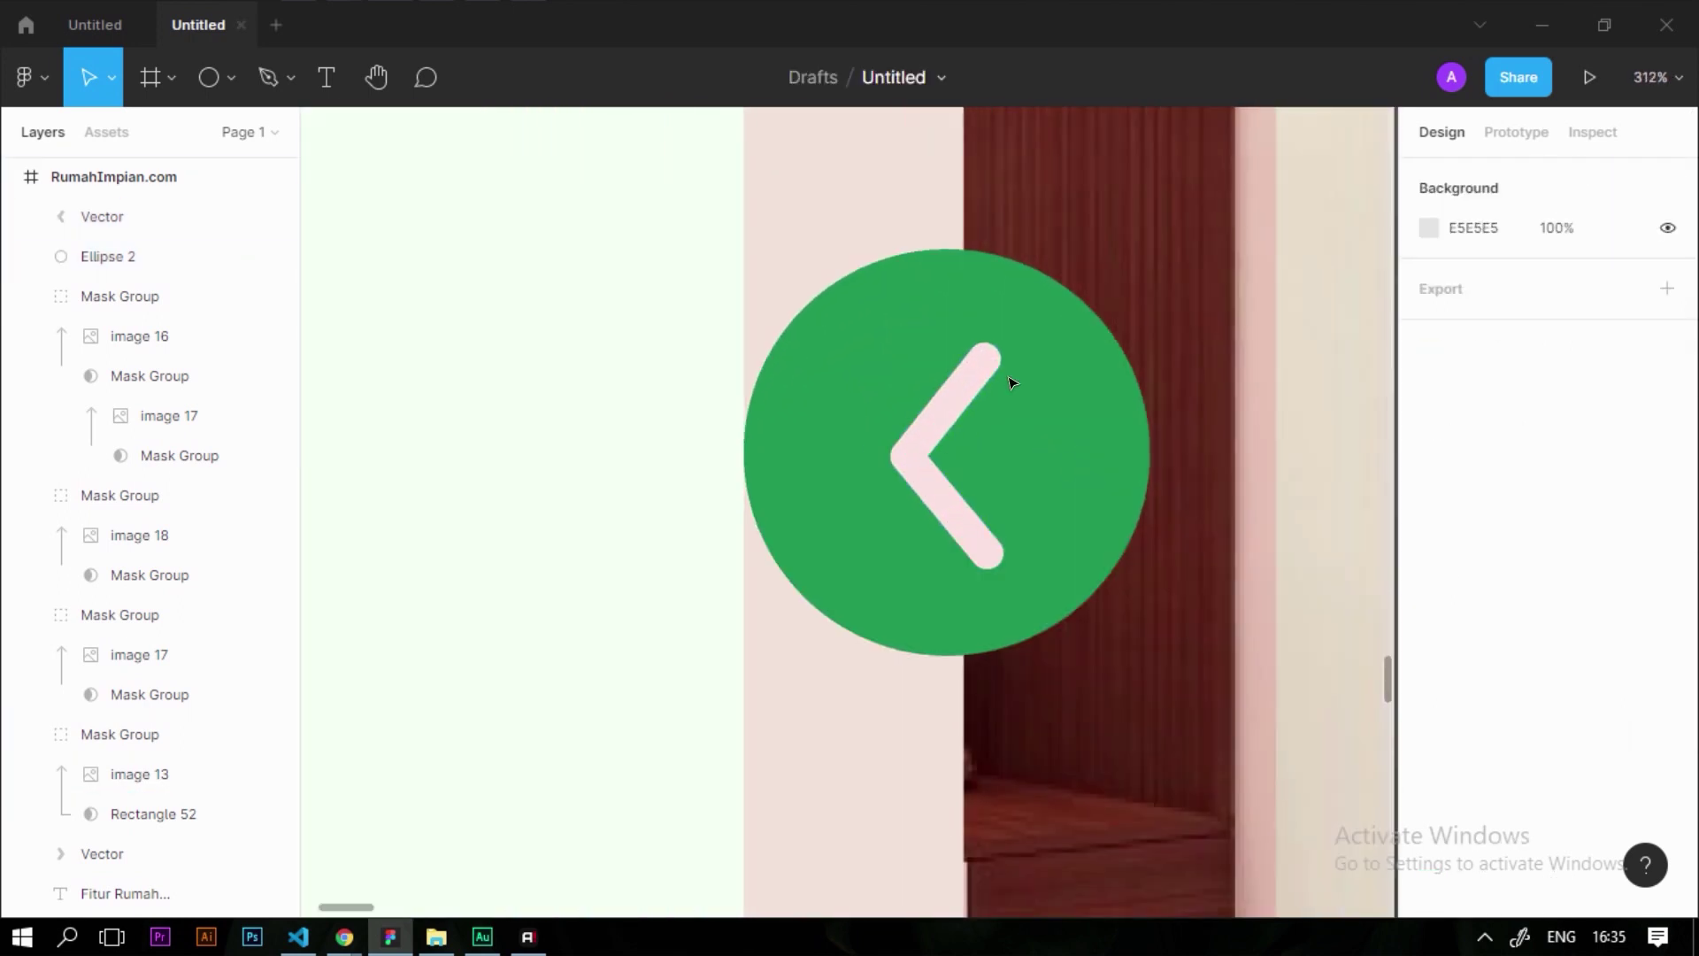
# Shrink the arrow slightly and adjust the green circle's size
pyautogui.click(954, 416)
pyautogui.moveTo(994, 562); pyautogui.dragTo(908, 478)
pyautogui.scroll(-10, 838, 413)
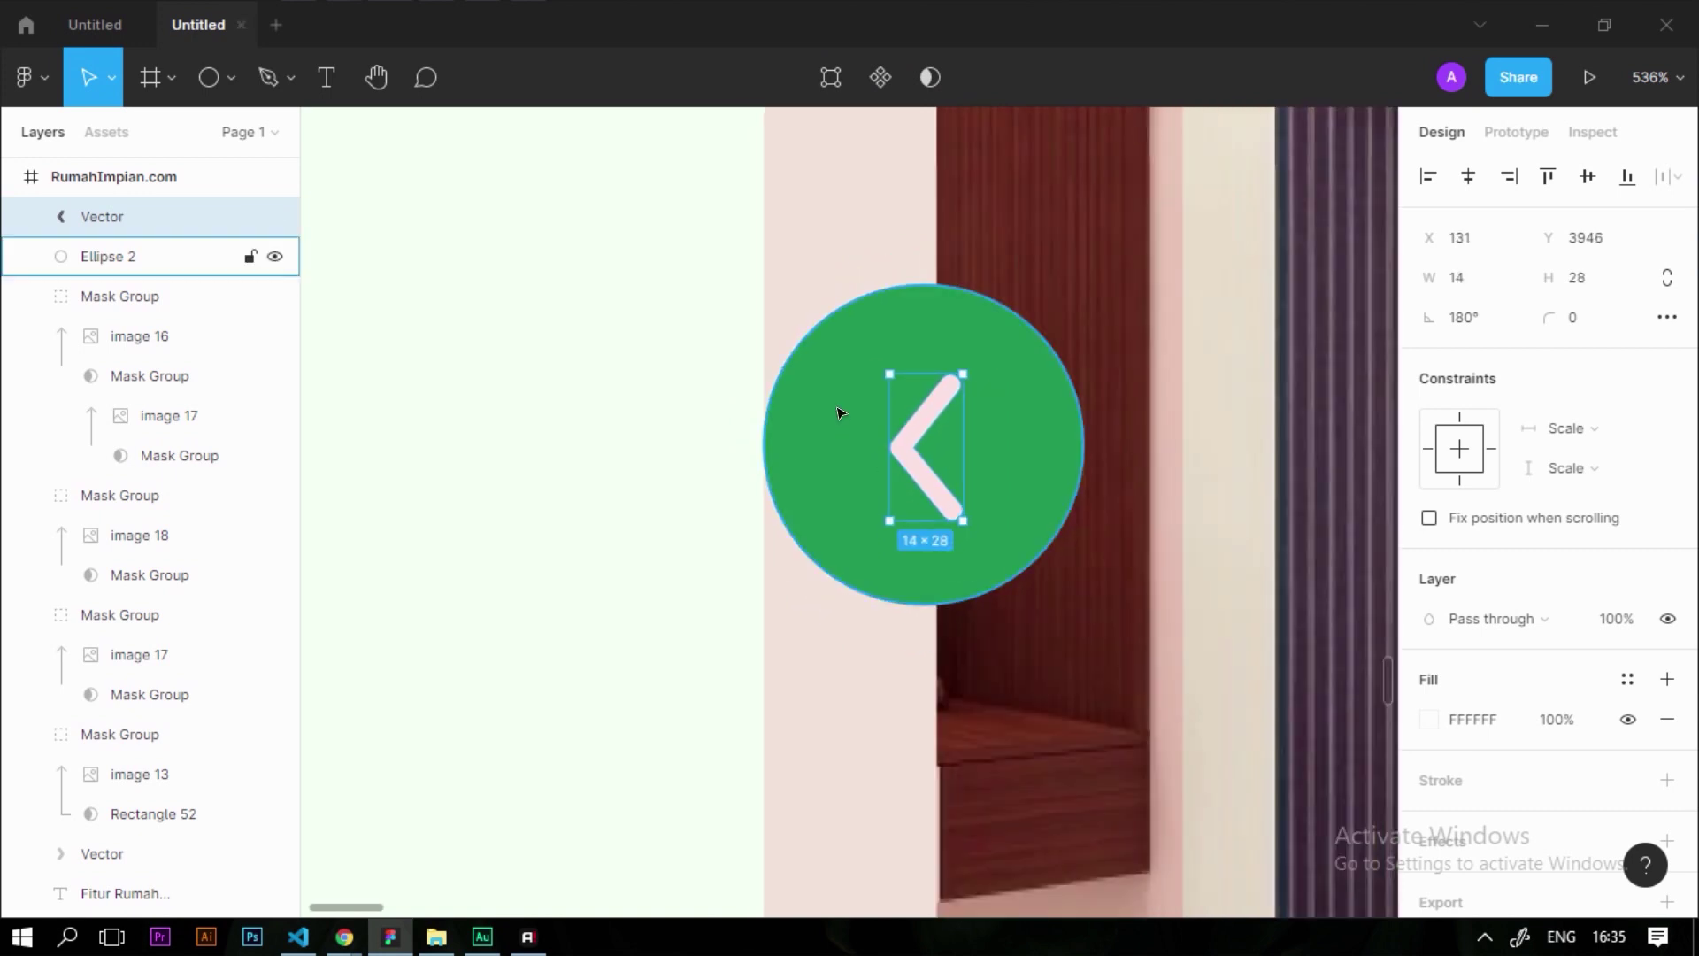
pyautogui.click(614, 467)
pyautogui.scroll(10, 752, 449)
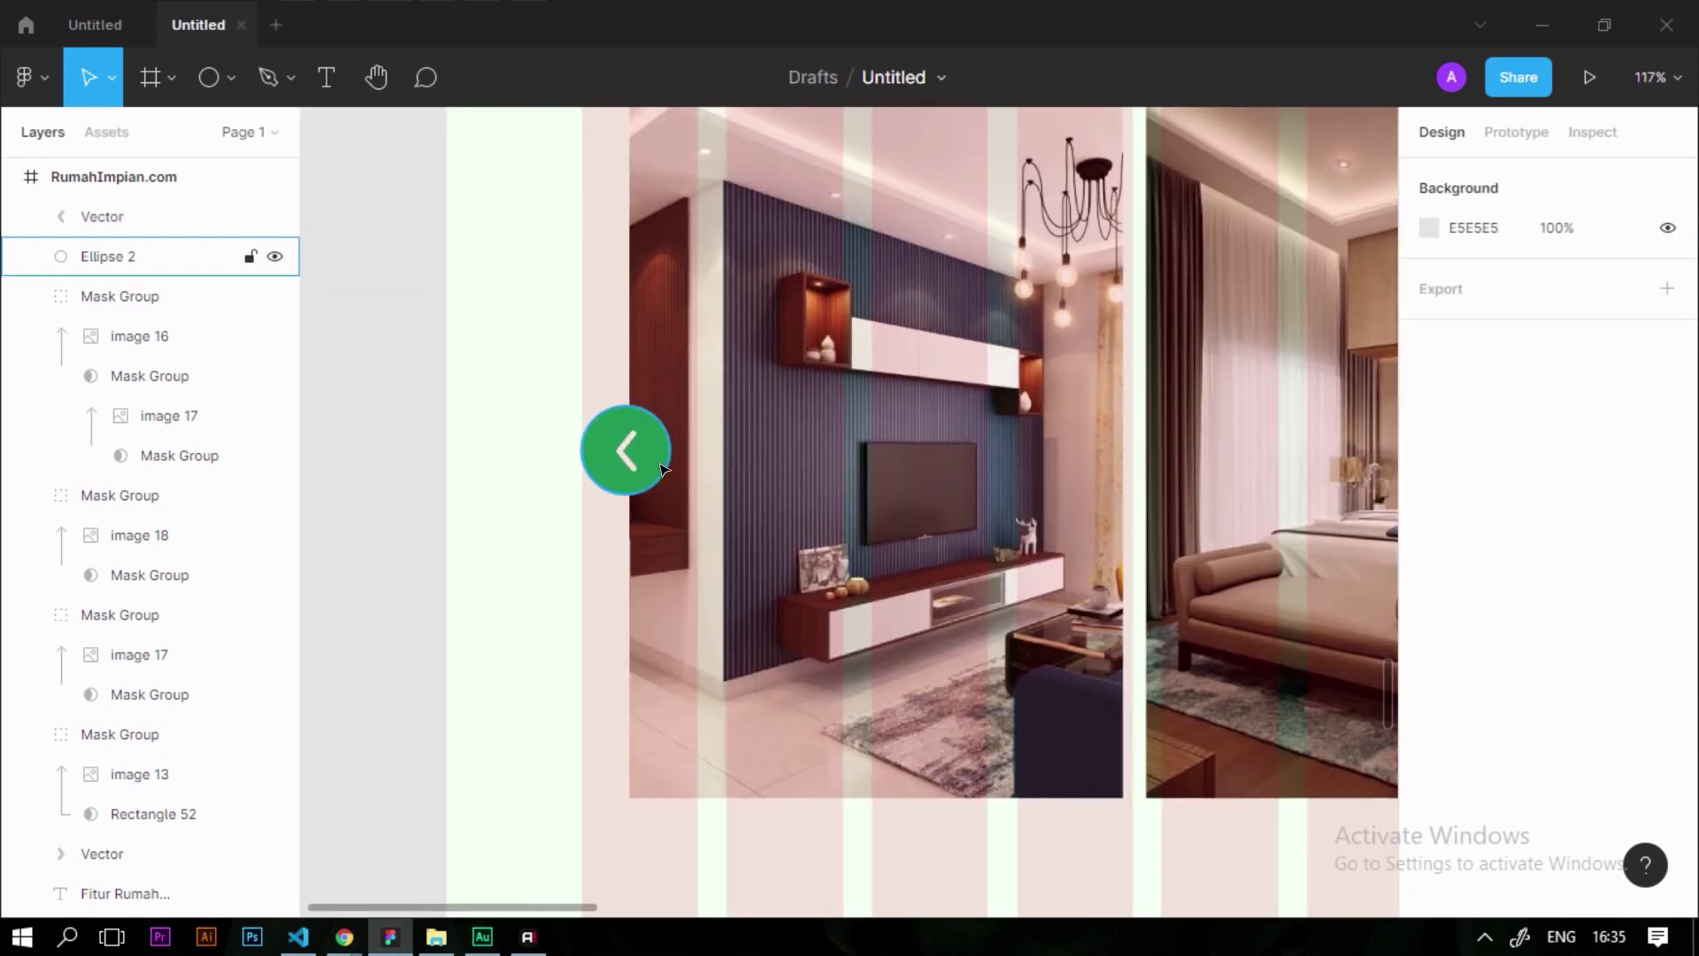
pyautogui.click(645, 466)
pyautogui.moveTo(656, 521)
pyautogui.mouseDown()
pyautogui.moveTo(639, 511)
pyautogui.moveTo(650, 521)
pyautogui.mouseUp()
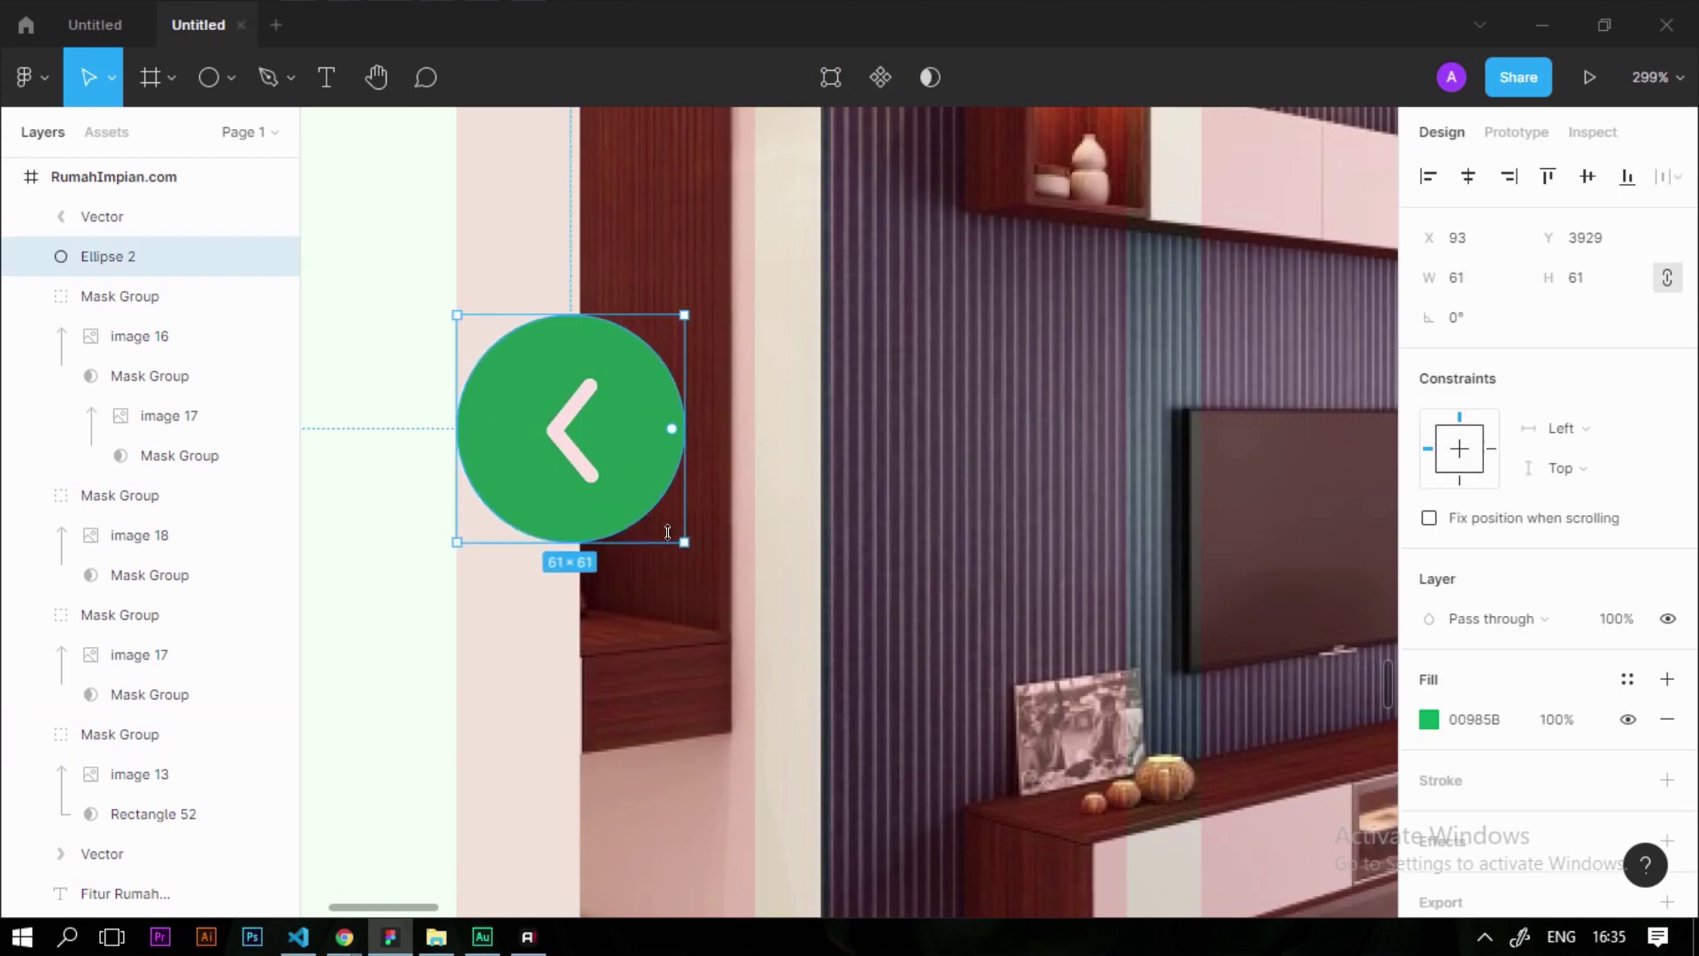
# Re-centre the arrow in the circle and select both shapes together
pyautogui.click(571, 457)
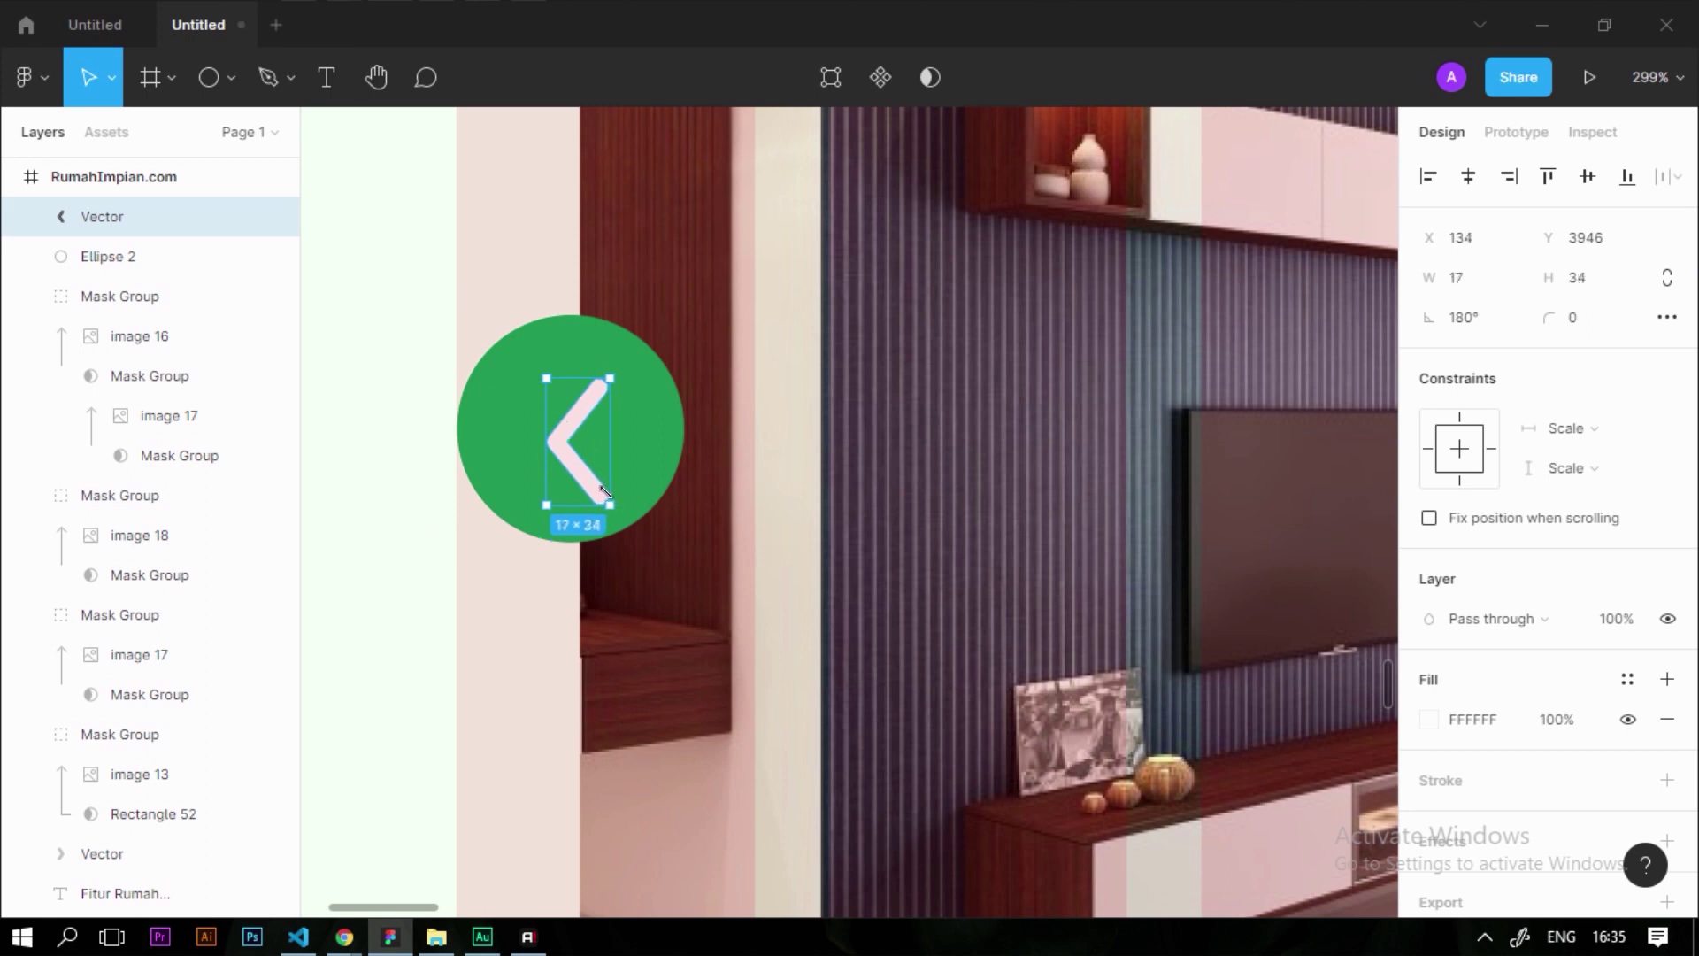
pyautogui.keyDown('shift'); pyautogui.click(632, 456); pyautogui.keyUp('shift')
pyautogui.keyDown('ctrl'); pyautogui.scroll(5, 633, 455); pyautogui.keyUp('ctrl')
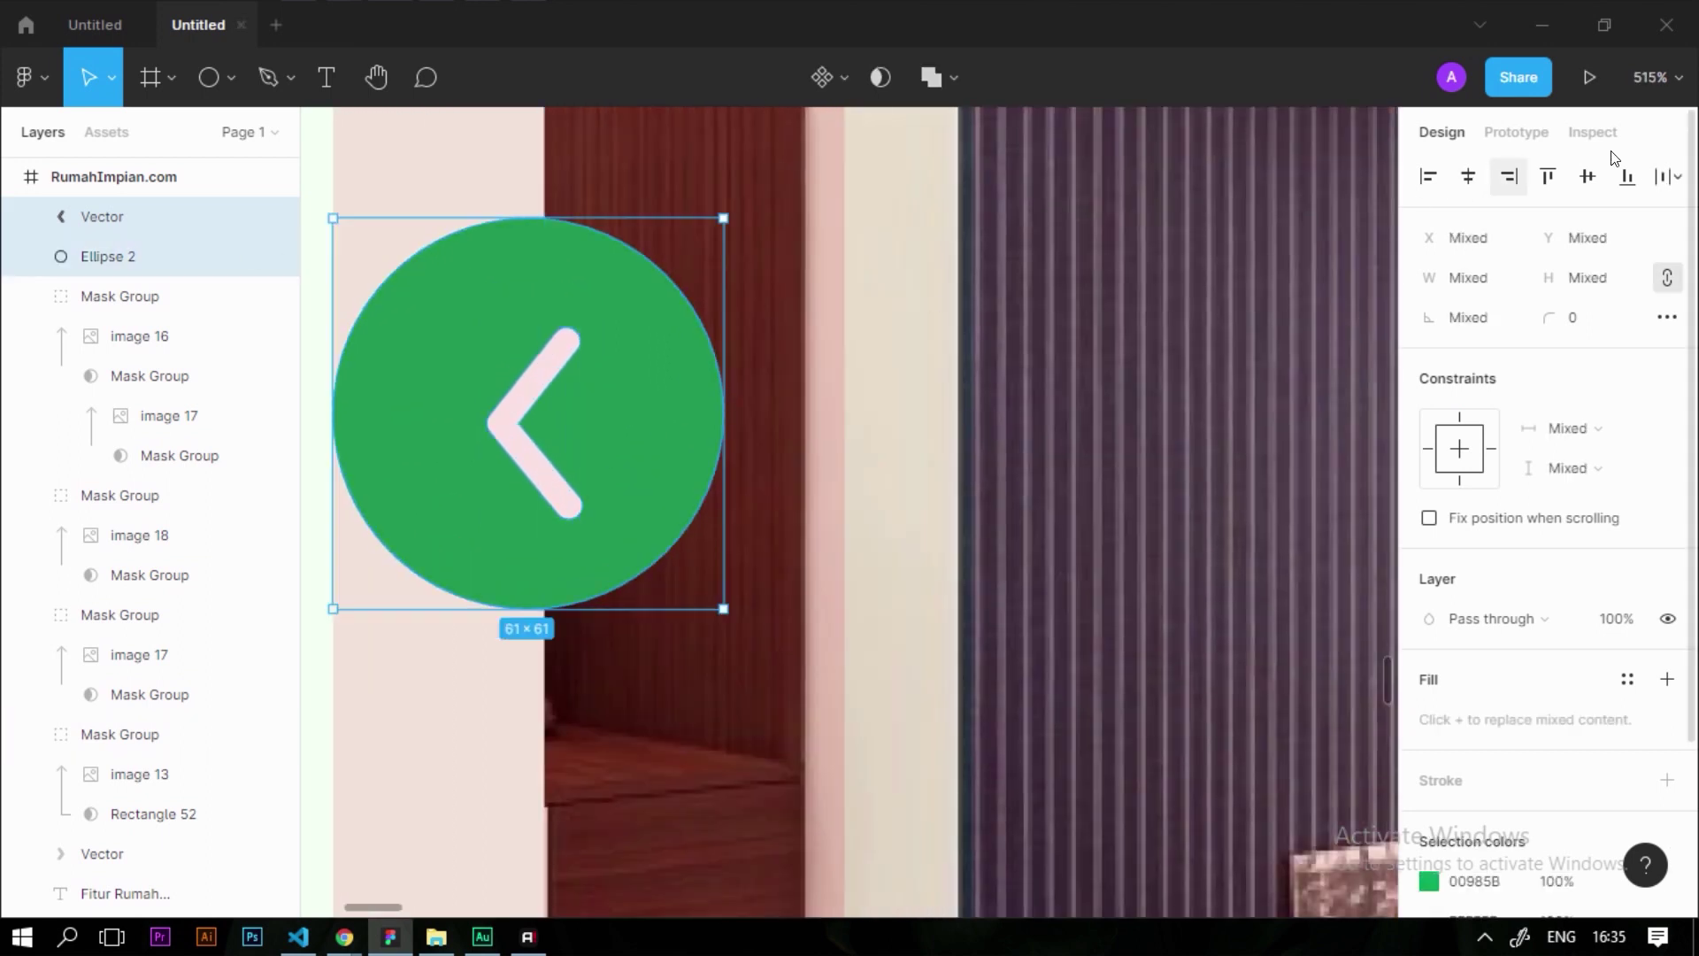
pyautogui.click(1469, 177)
pyautogui.click(132, 734)
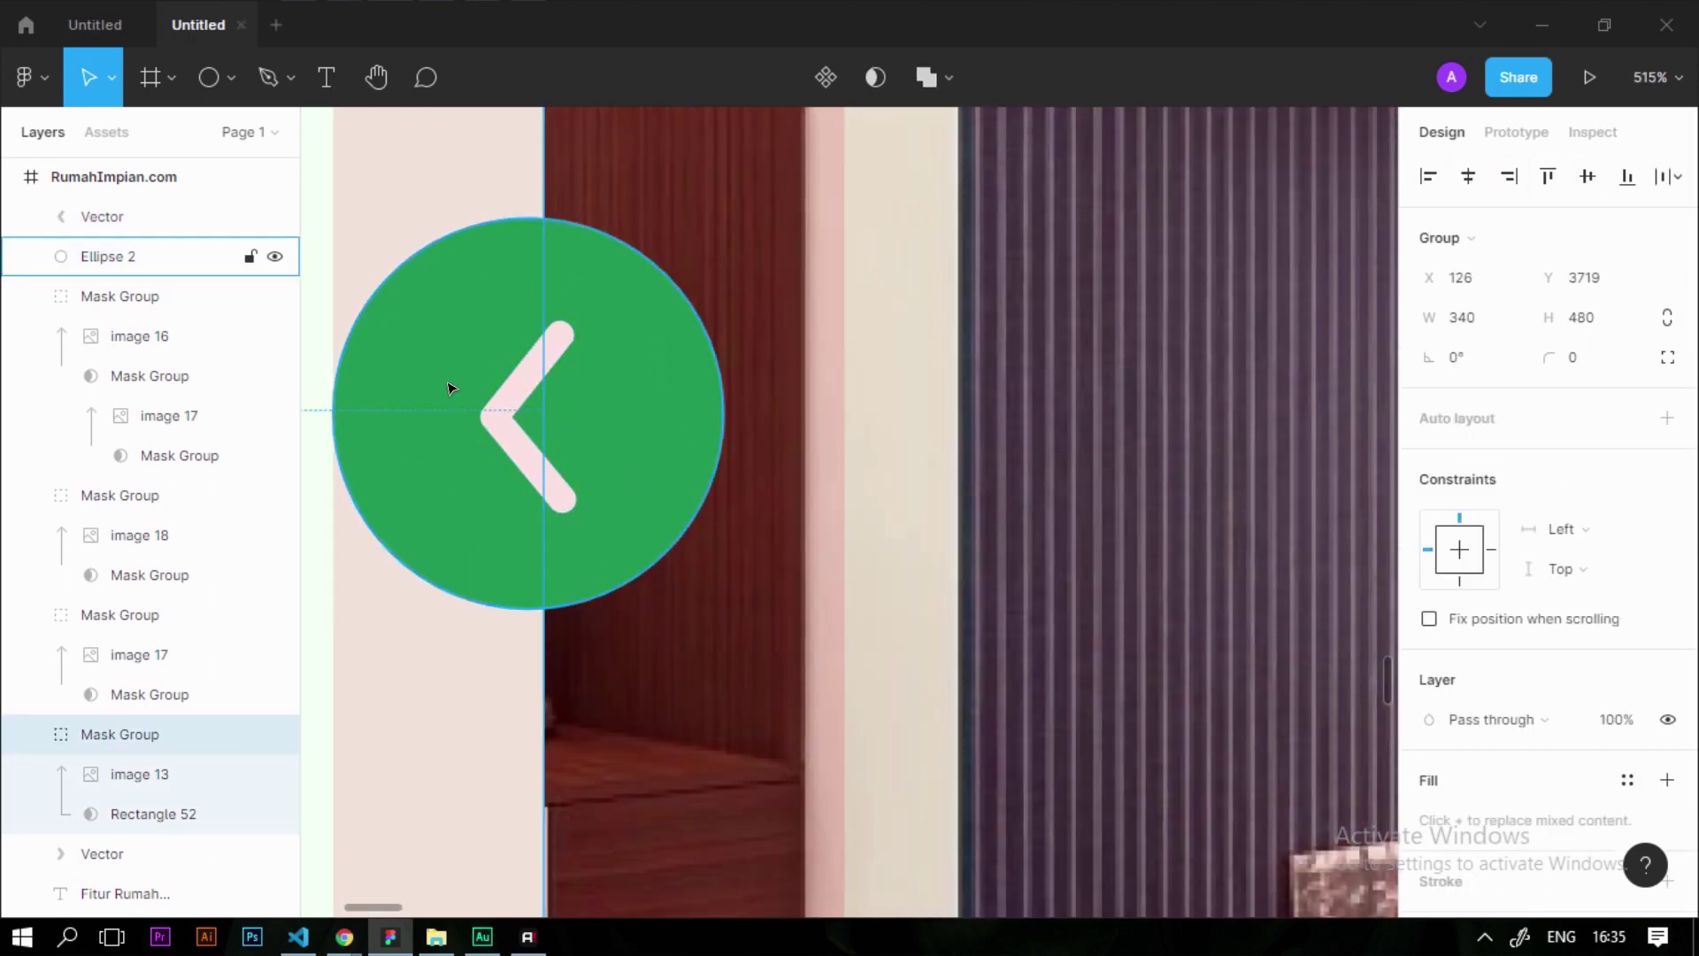
pyautogui.keyDown('ctrl'); pyautogui.scroll(-8, 448, 383); pyautogui.keyUp('ctrl')
pyautogui.click(410, 458)
pyautogui.keyDown('ctrl'); pyautogui.scroll(-5, 409, 458); pyautogui.keyUp('ctrl')
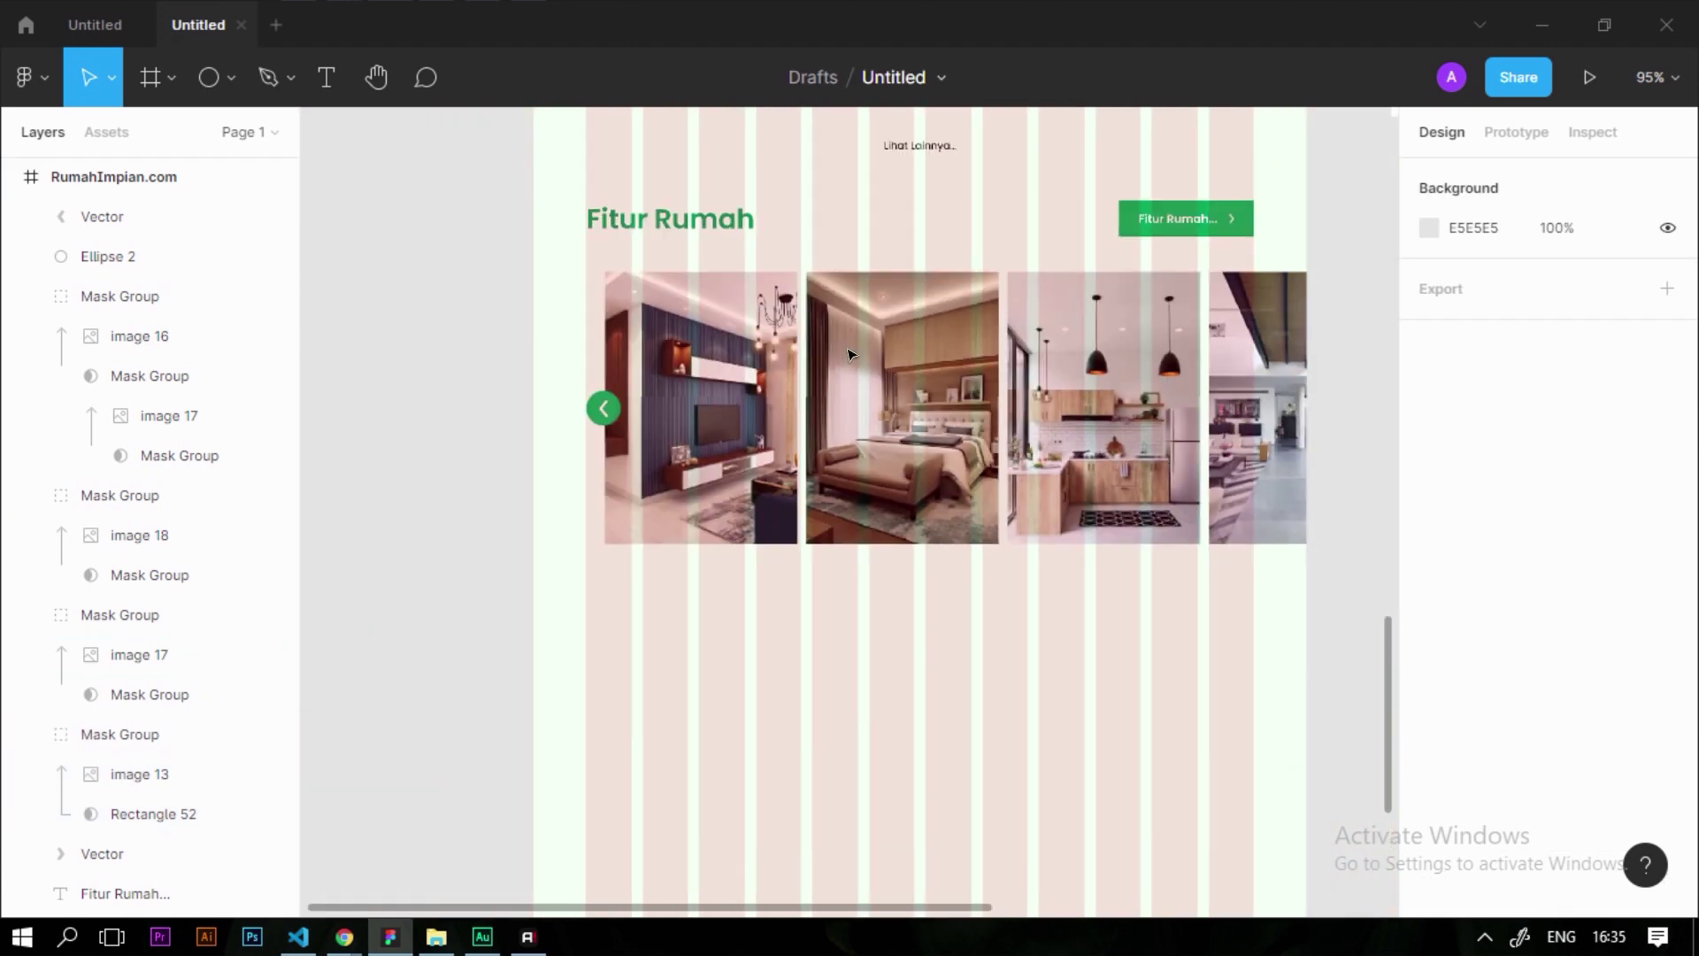
pyautogui.keyDown('ctrl'); pyautogui.scroll(3, 460, 381); pyautogui.keyUp('ctrl')
pyautogui.moveTo(517, 339); pyautogui.dragTo(656, 445)
pyautogui.keyDown('ctrl'); pyautogui.scroll(8, 682, 403); pyautogui.keyUp('ctrl')
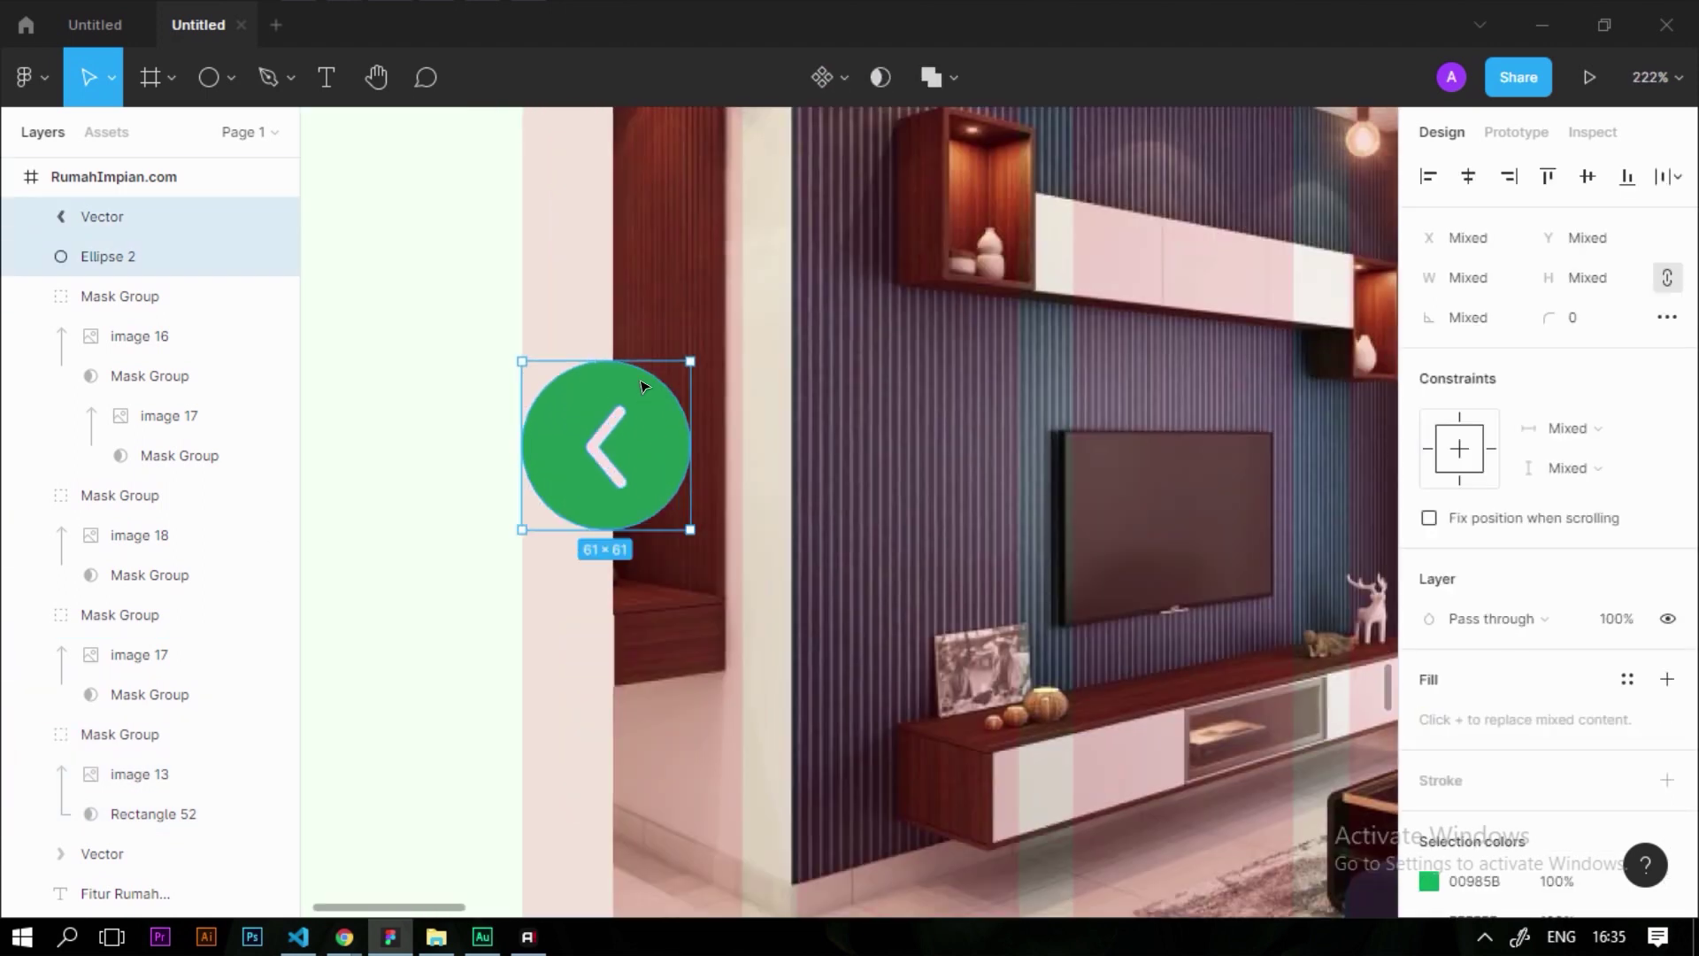
# Group the green arrow and circle into one button and copy it to the carousel's right edge
pyautogui.hotkey('ctrl', 'g')
pyautogui.keyDown('ctrl'); pyautogui.scroll(-10, 383, 440); pyautogui.keyUp('ctrl')
pyautogui.moveTo(544, 439); pyautogui.dragTo(914, 448)
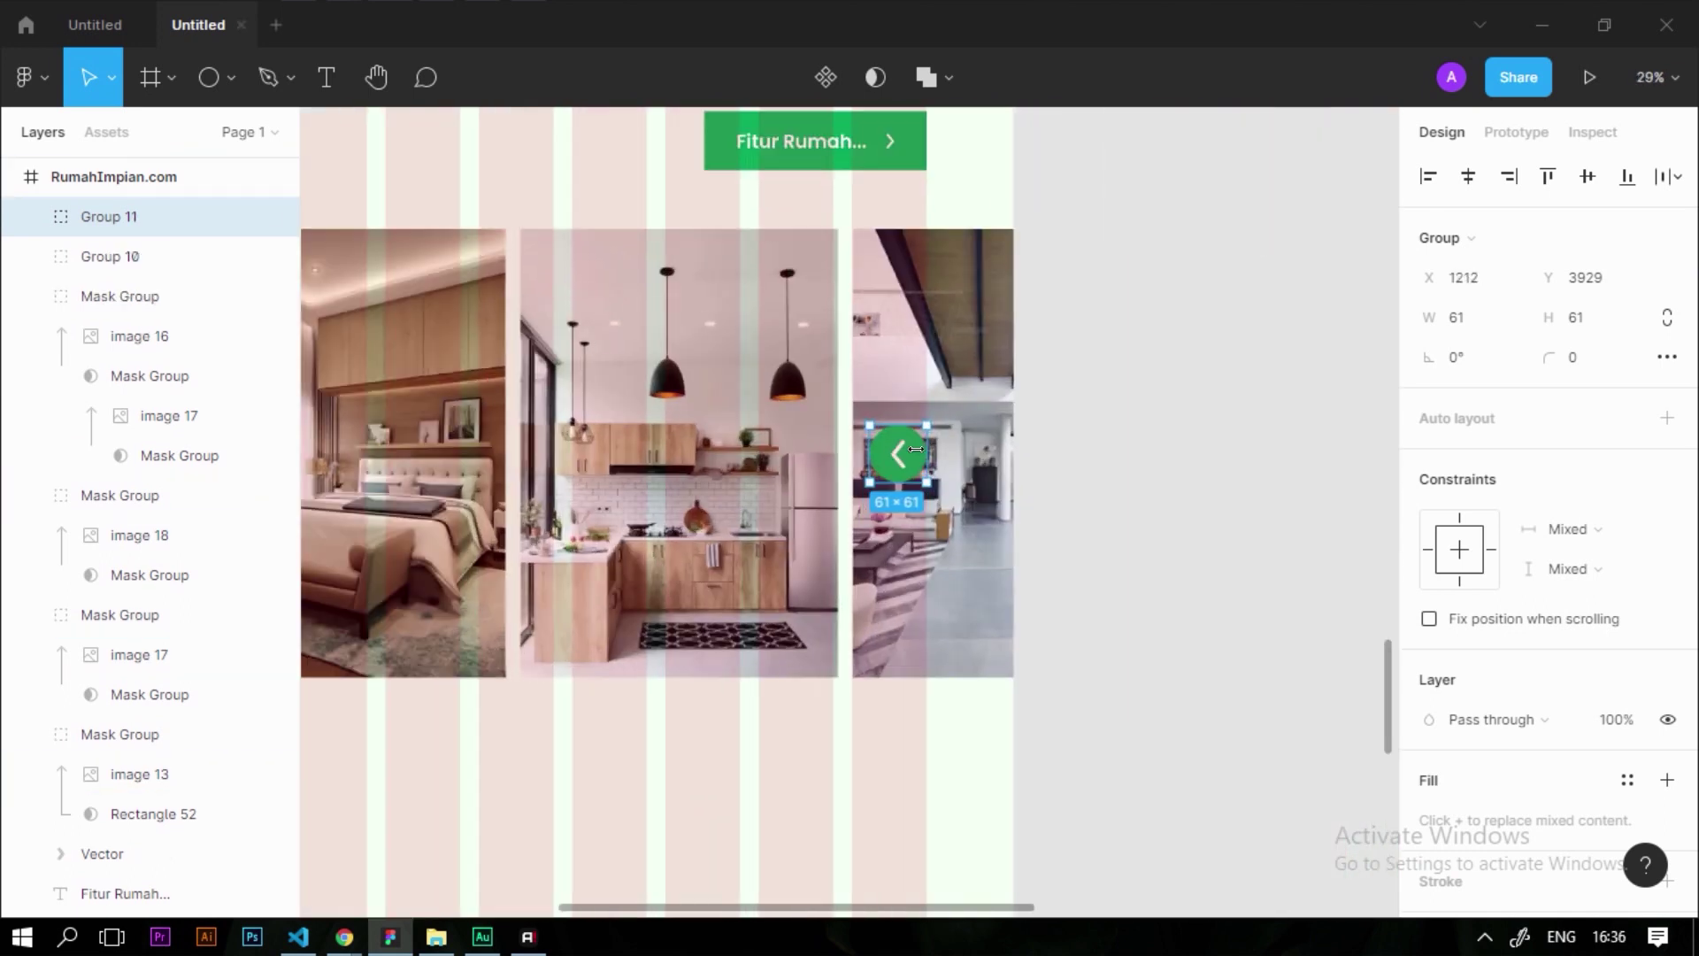
pyautogui.keyDown('ctrl'); pyautogui.scroll(12, 914, 449); pyautogui.keyUp('ctrl')
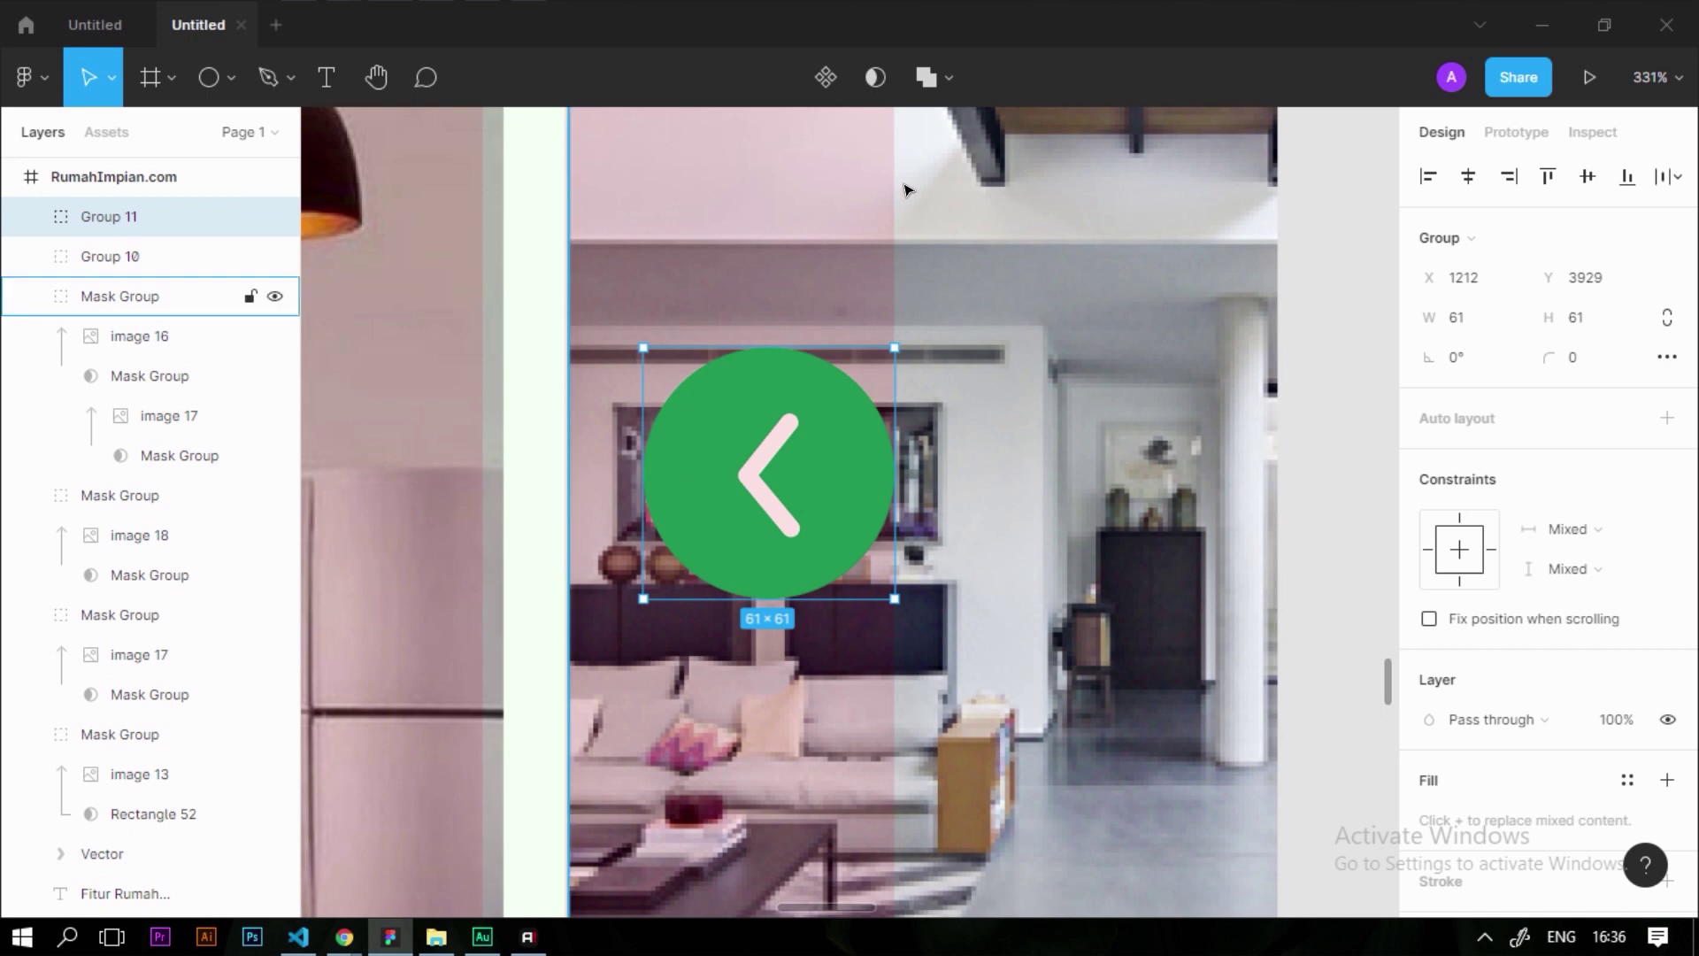
pyautogui.keyDown('ctrl'); pyautogui.scroll(-10, 889, 137); pyautogui.keyUp('ctrl')
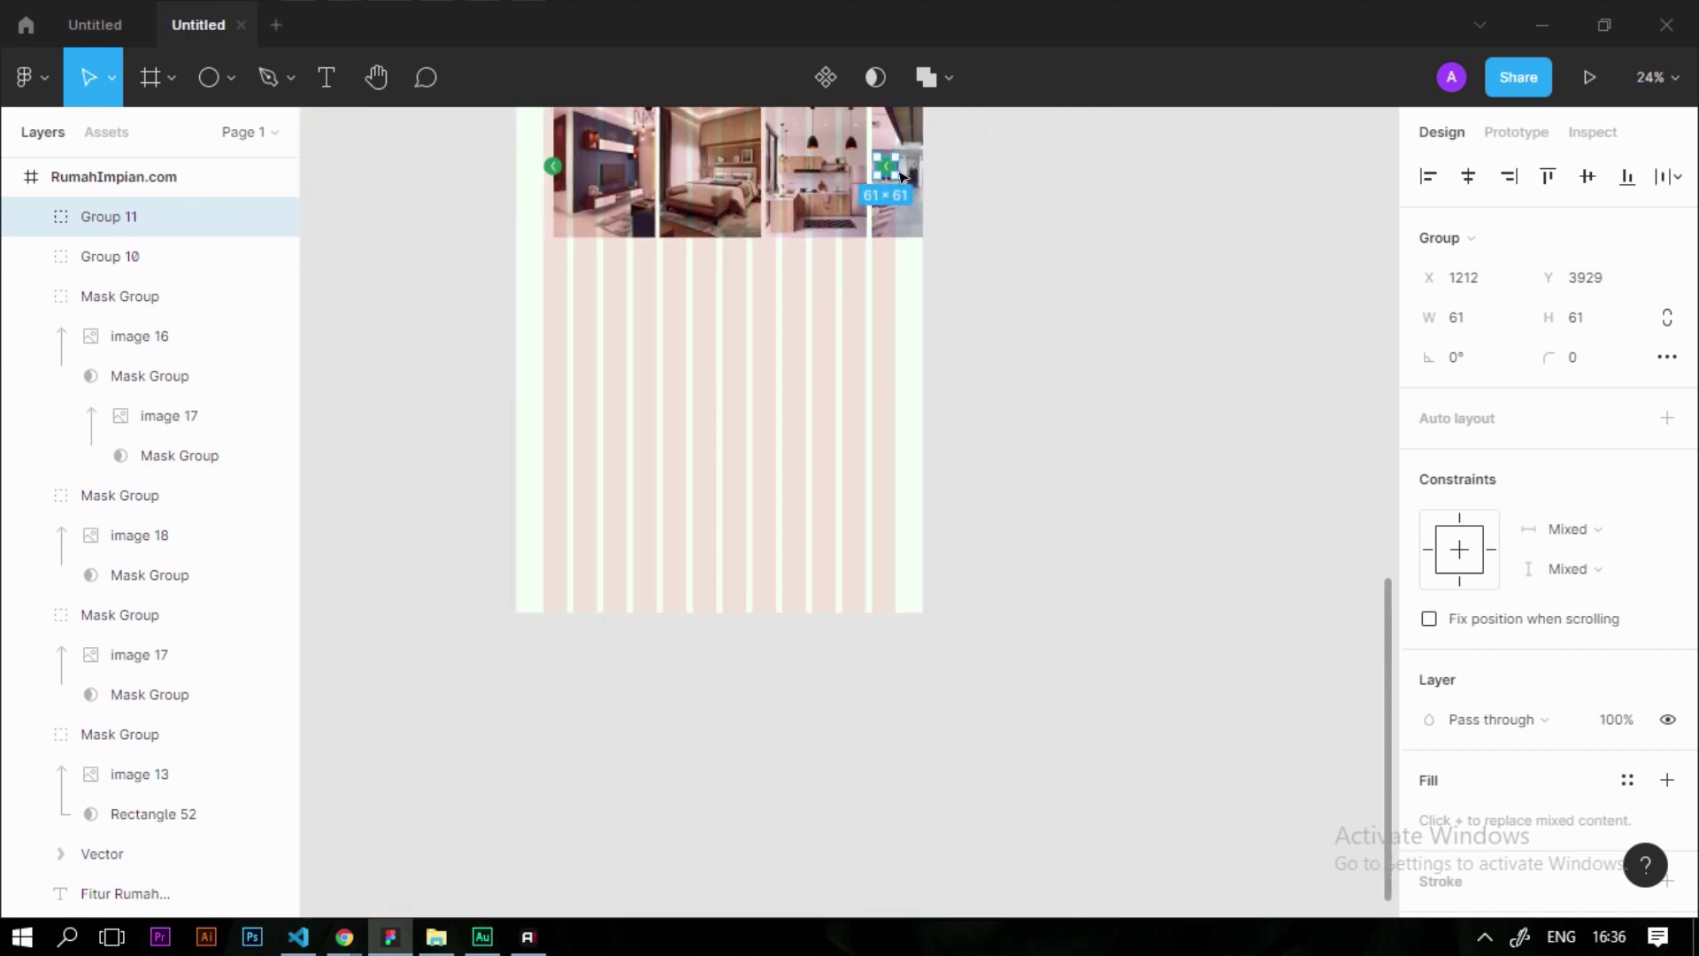
pyautogui.keyDown('ctrl'); pyautogui.scroll(10, 920, 142); pyautogui.keyUp('ctrl')
pyautogui.moveTo(786, 354)
pyautogui.mouseDown()
pyautogui.moveTo(770, 356)
pyautogui.moveTo(796, 360)
pyautogui.mouseUp()
# Flip the copied arrow button horizontally so it points right
pyautogui.keyDown('ctrl'); pyautogui.scroll(-6, 808, 346); pyautogui.keyUp('ctrl')
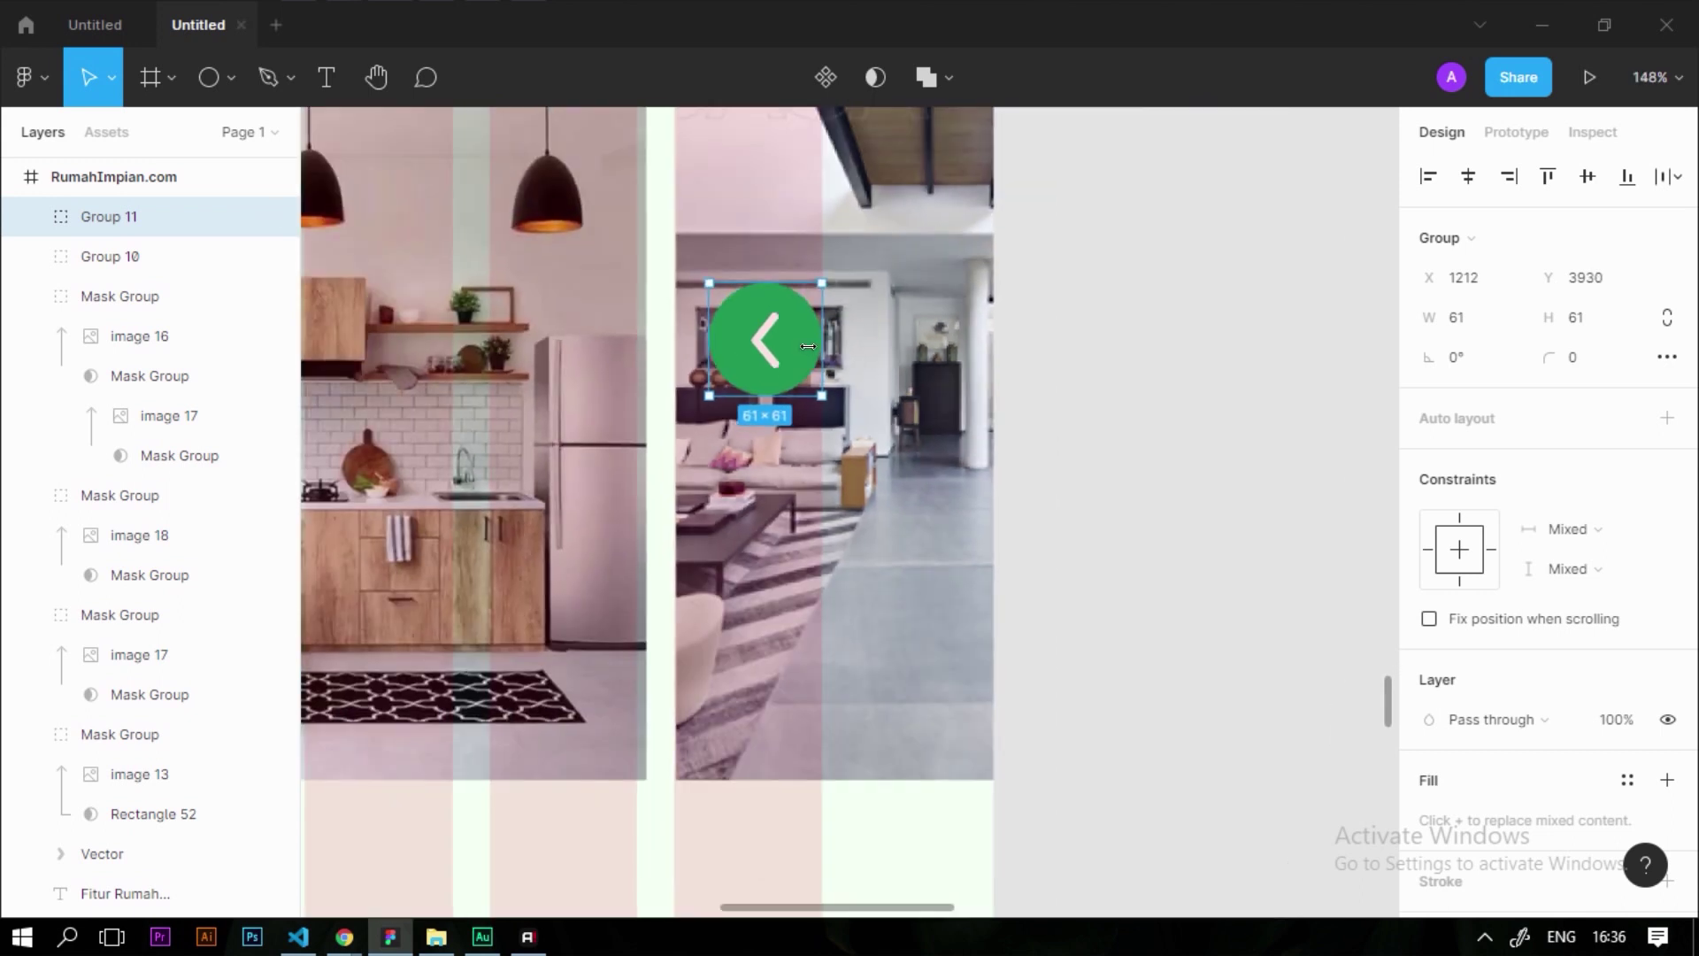
pyautogui.keyDown('ctrl'); pyautogui.scroll(5, 809, 346); pyautogui.keyUp('ctrl')
pyautogui.rightClick(767, 355)
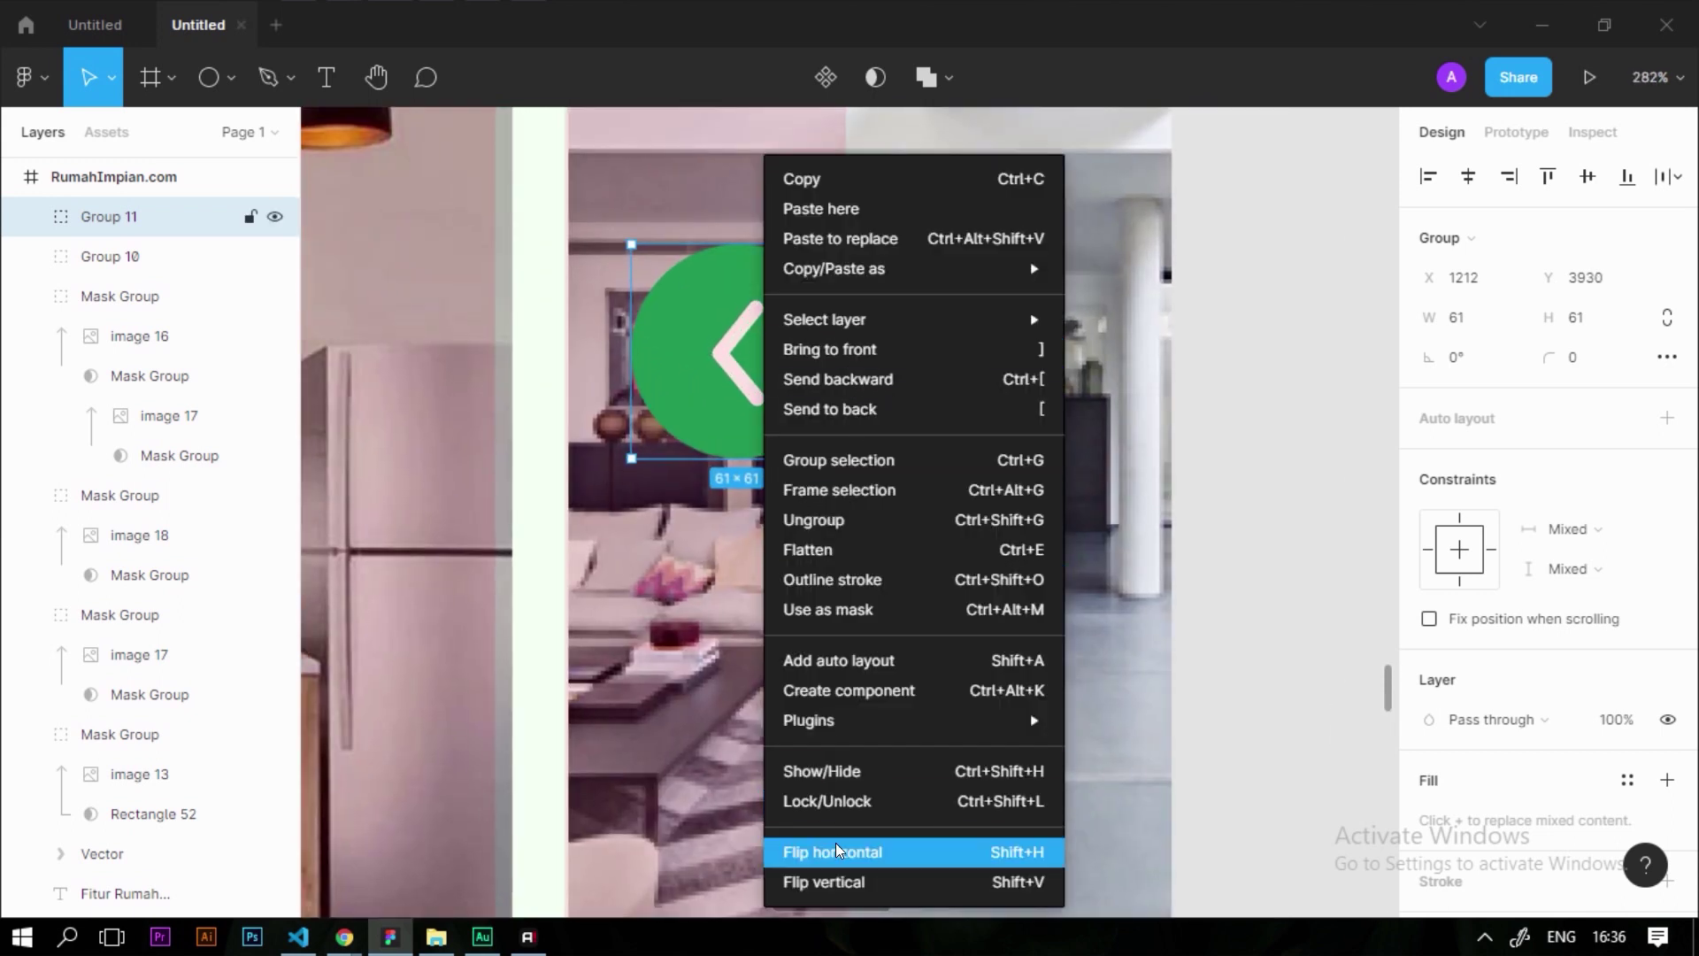
pyautogui.click(839, 850)
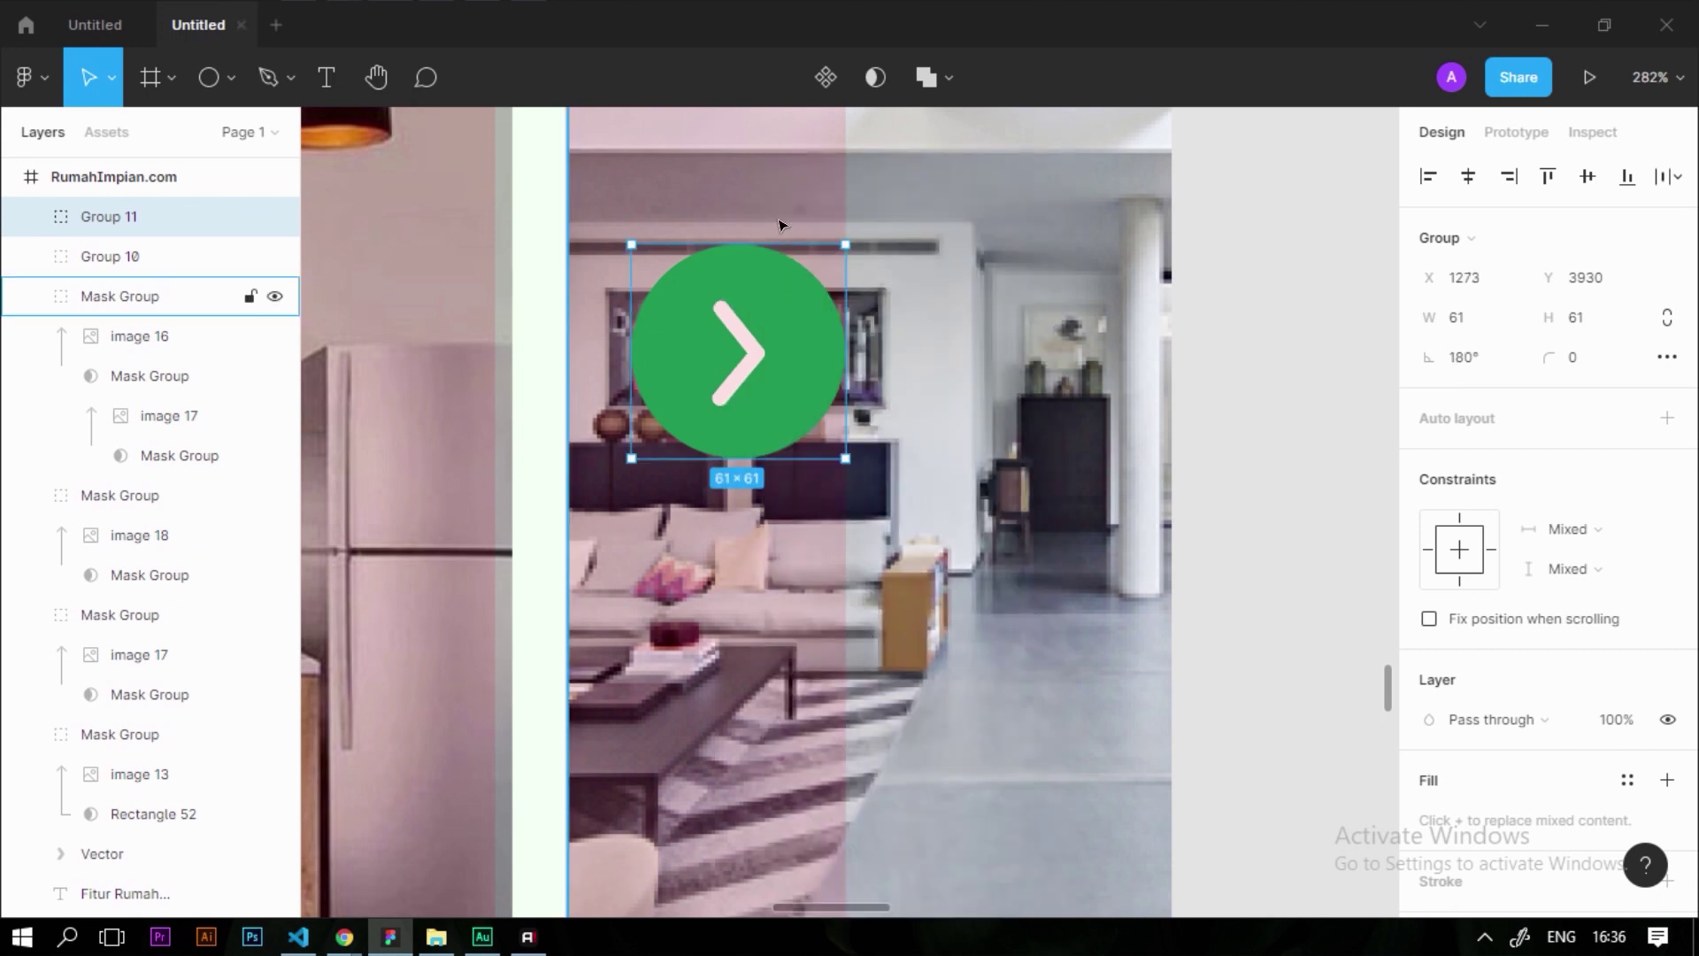
pyautogui.keyDown('ctrl'); pyautogui.scroll(-10, 1150, 351); pyautogui.keyUp('ctrl')
pyautogui.click(815, 633)
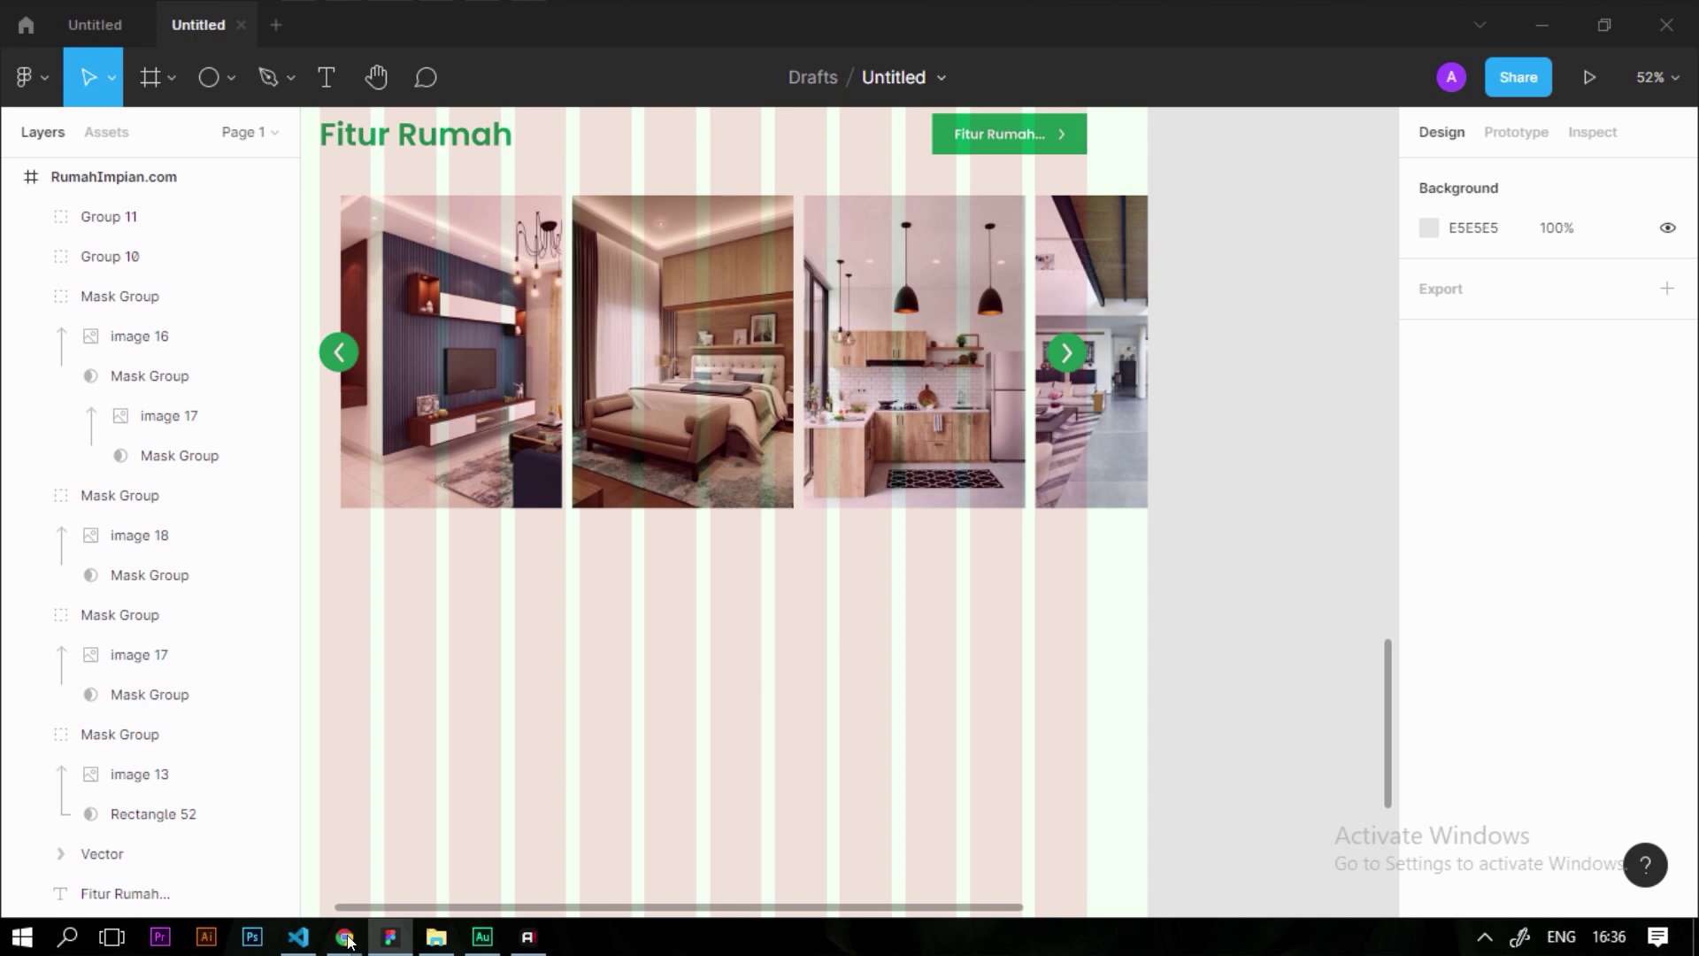
pyautogui.moveTo(348, 937)
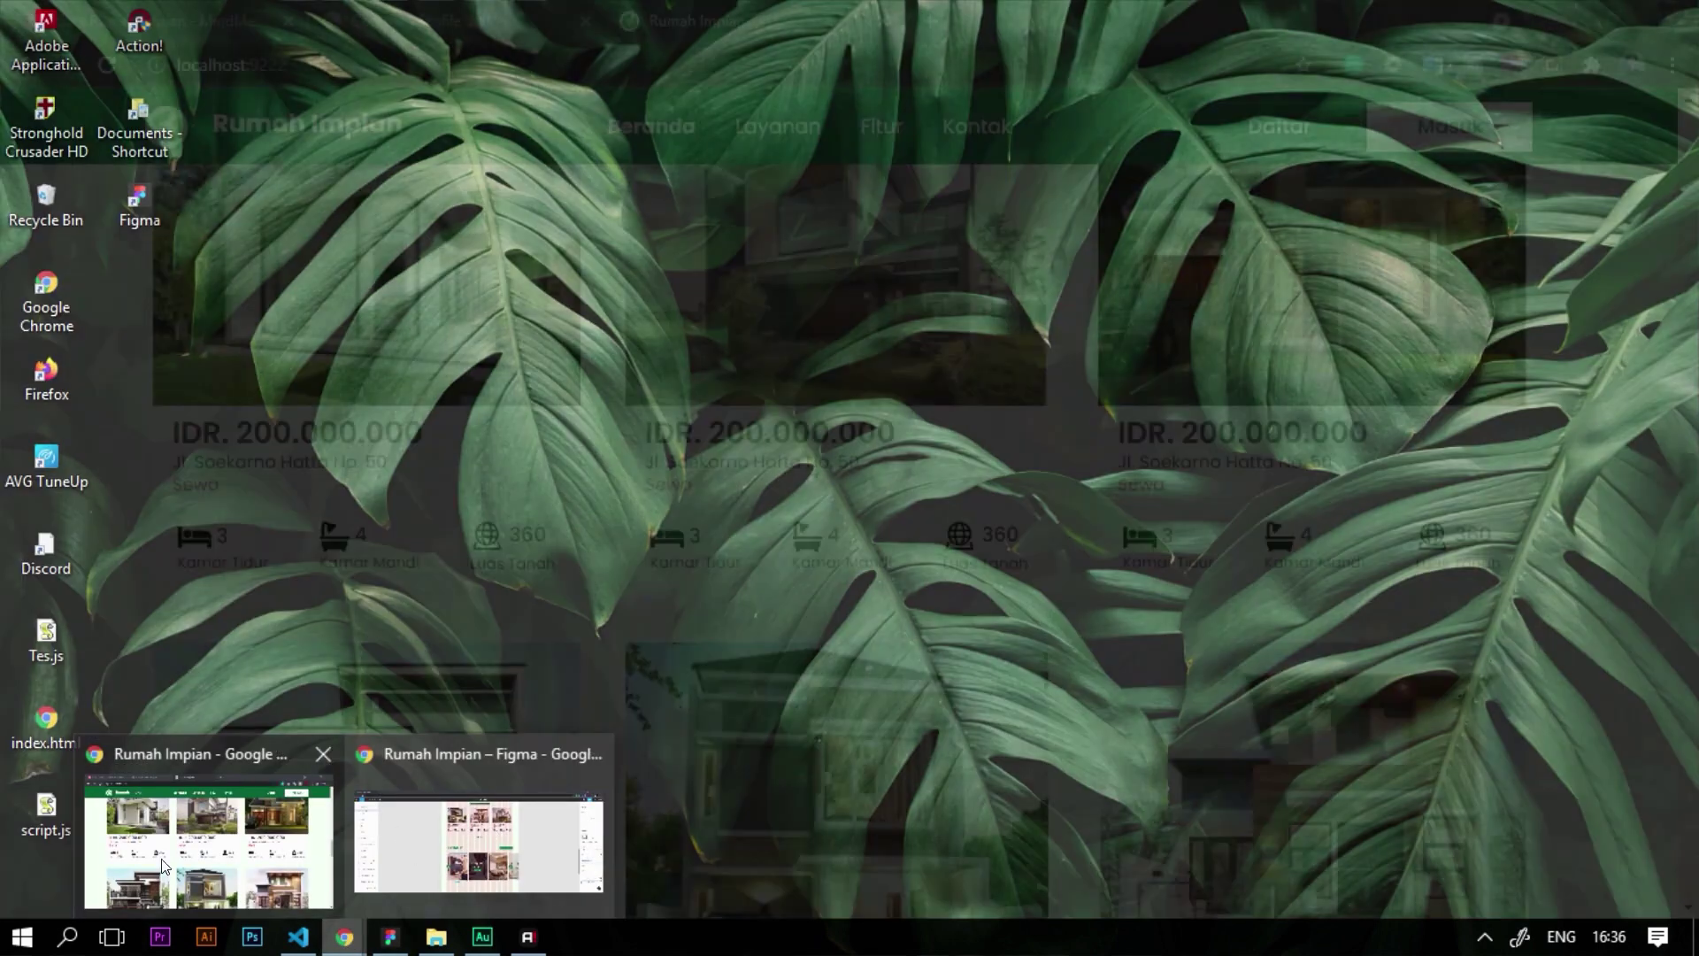
pyautogui.click(162, 865)
pyautogui.scroll(3, 213, 319)
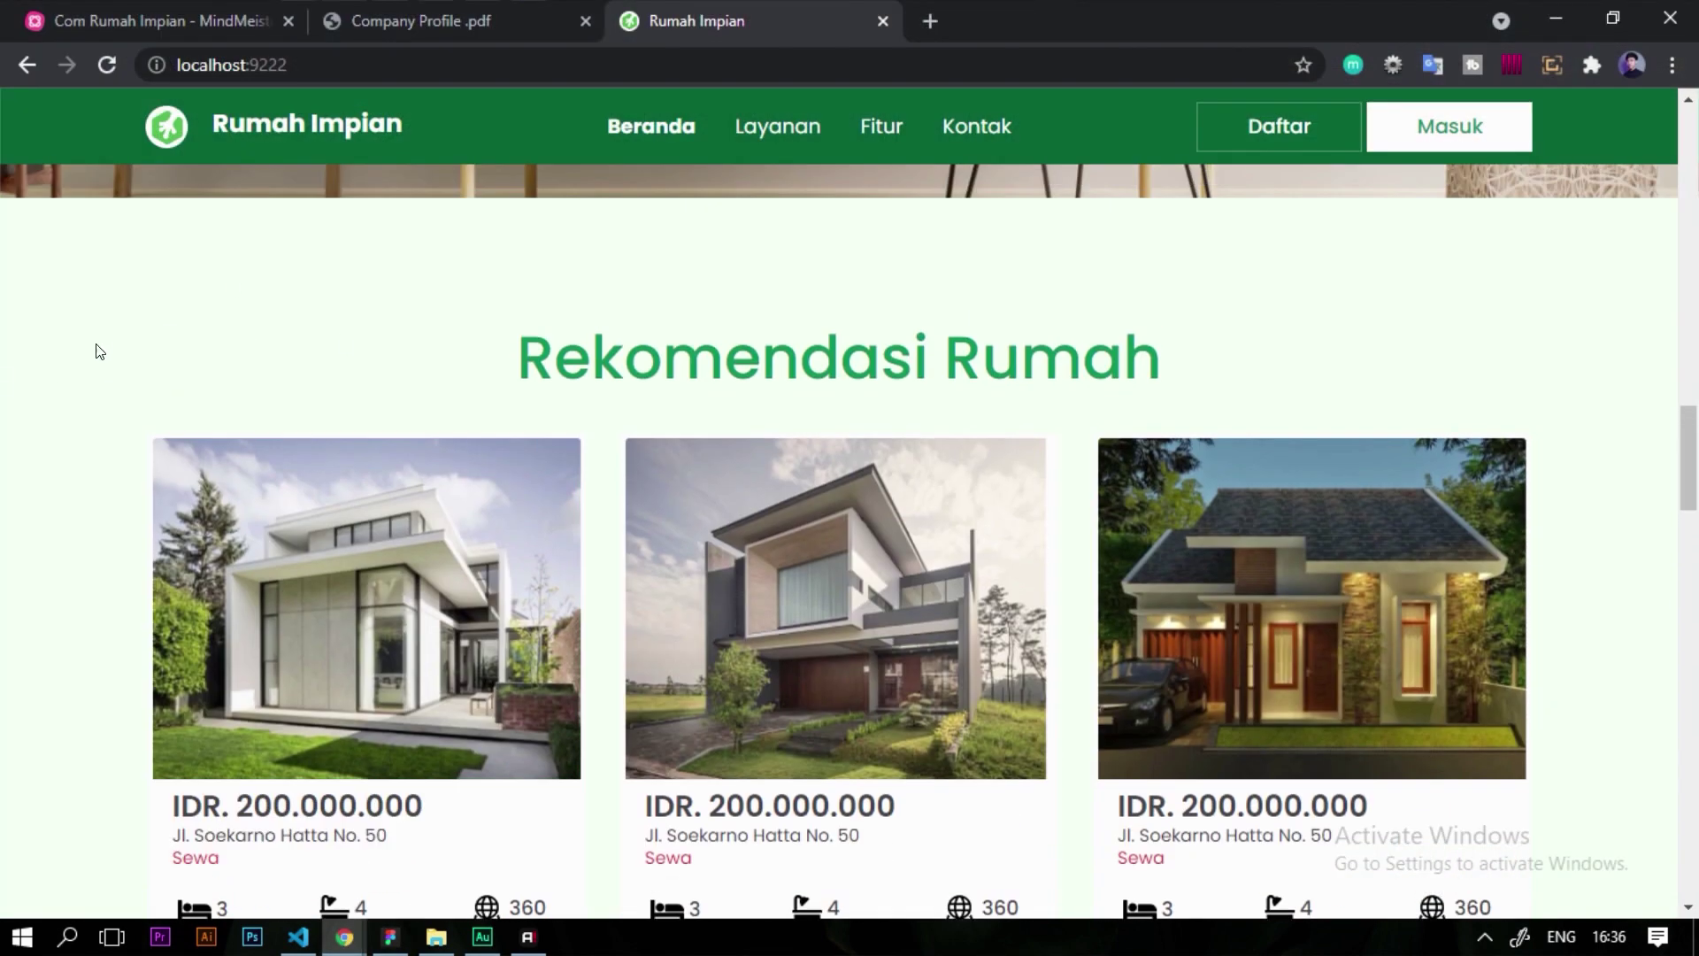
pyautogui.scroll(-2, 89, 336)
pyautogui.scroll(-3, 361, 478)
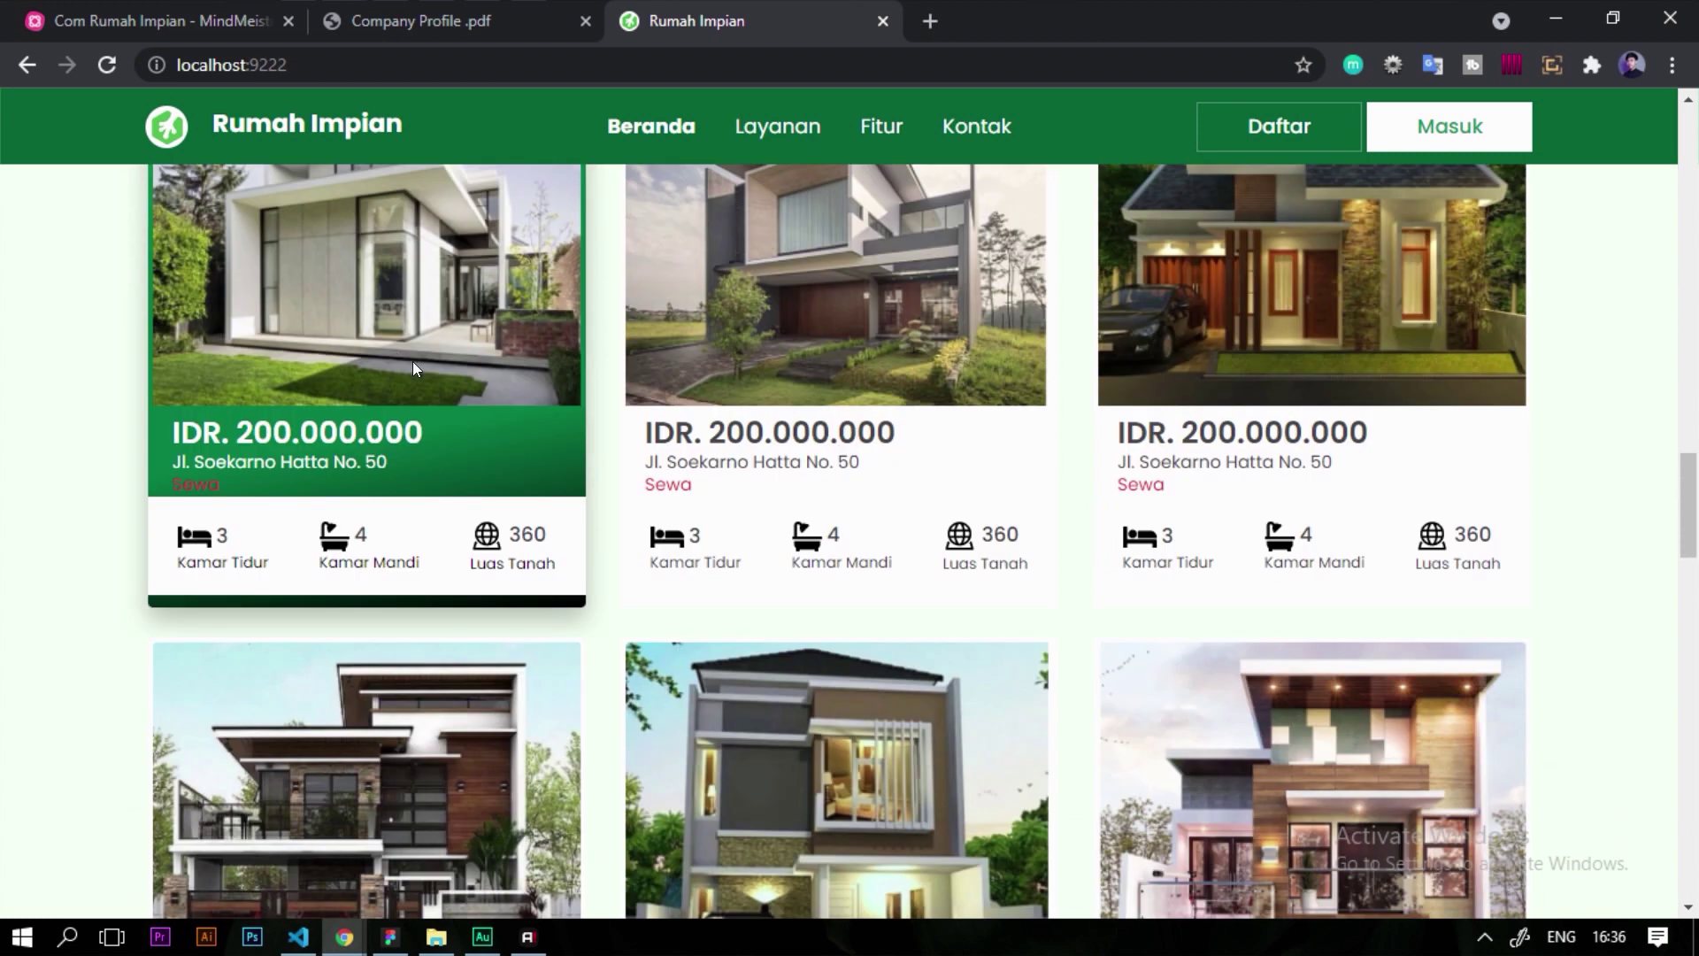
pyautogui.click(391, 936)
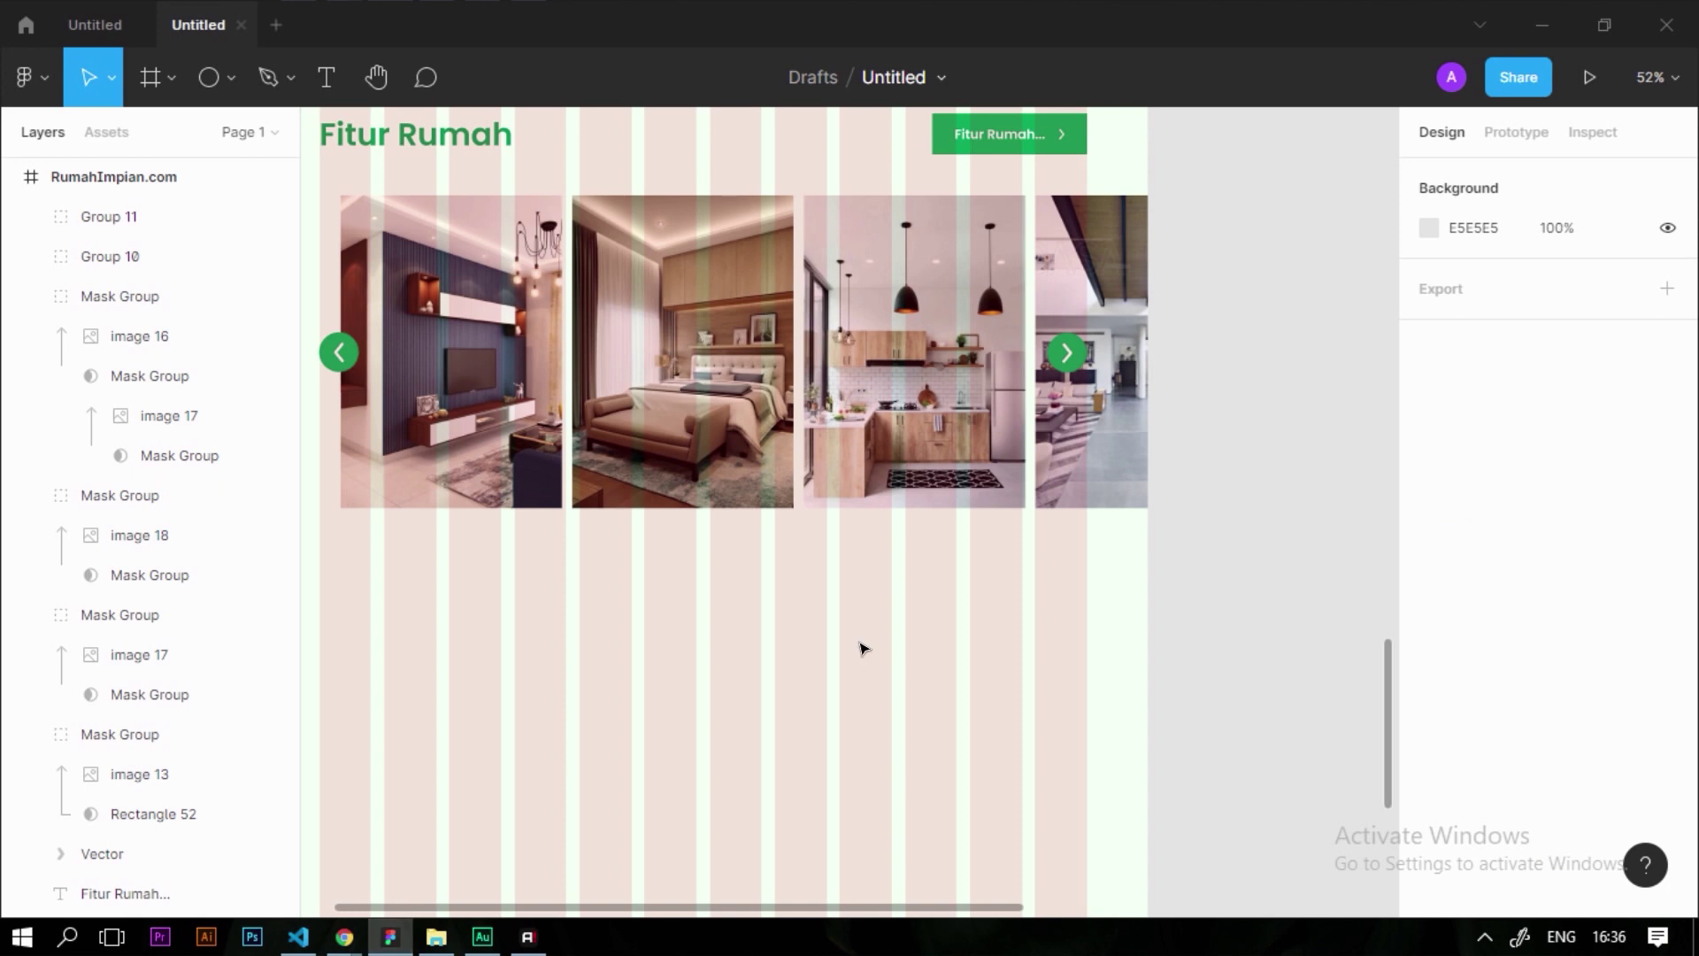
pyautogui.scroll(-3, 863, 649)
pyautogui.scroll(5, 800, 465)
pyautogui.click(797, 469)
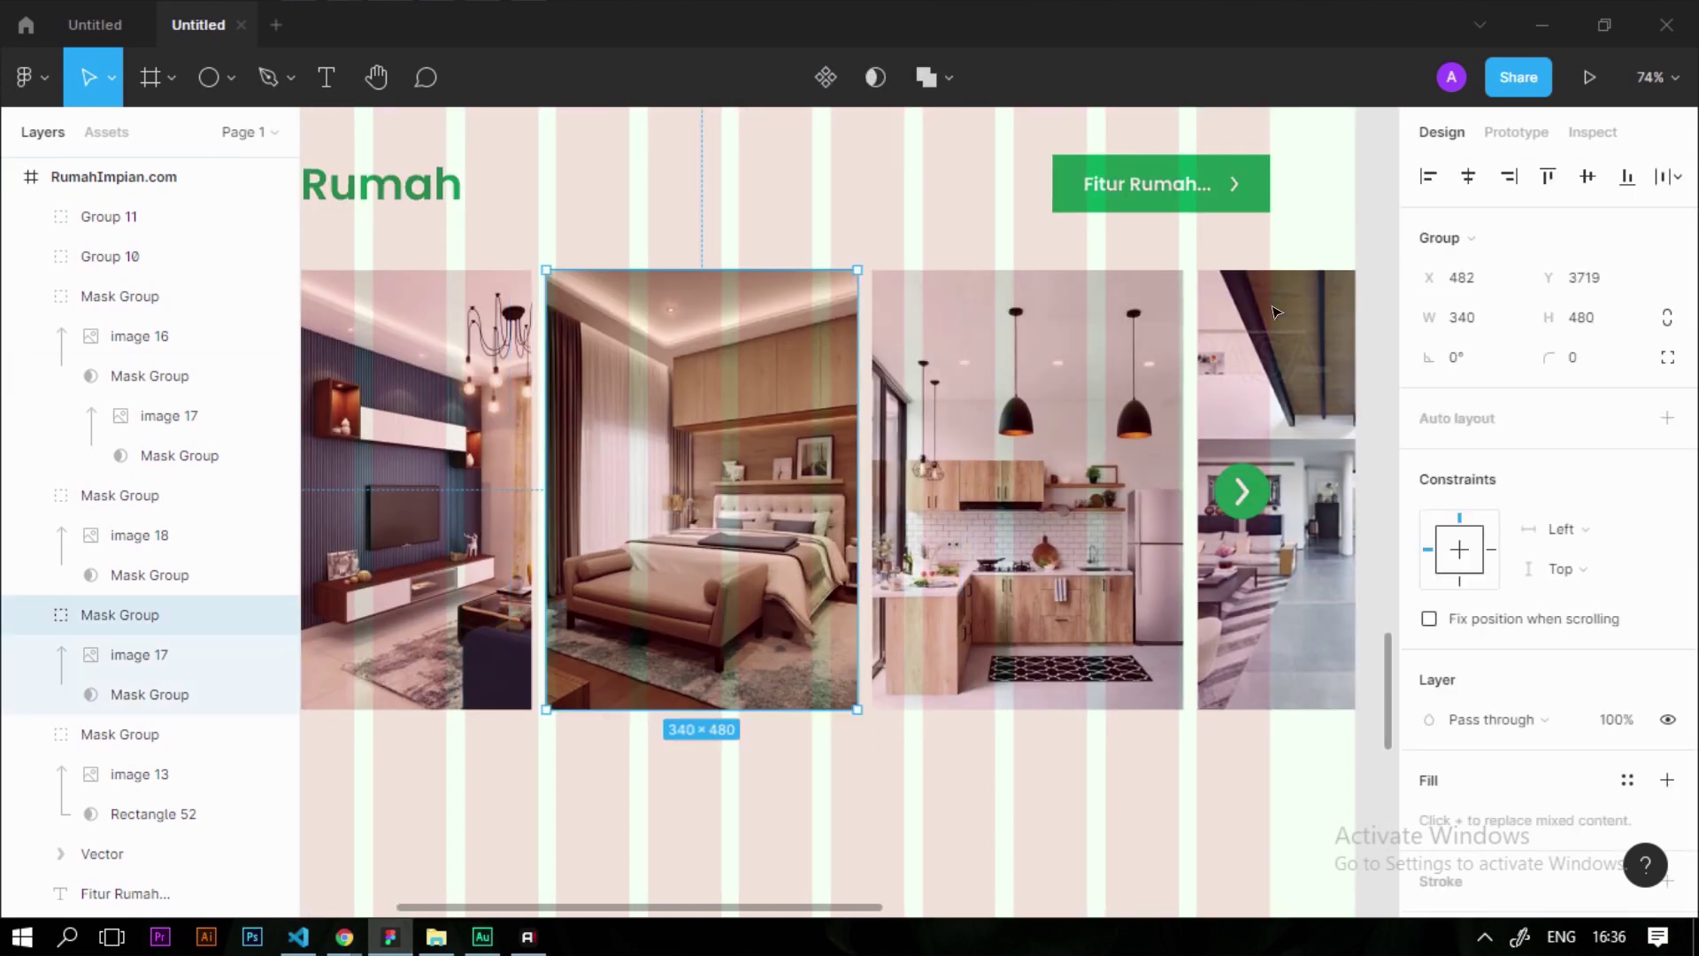
# Draw a new rectangle below the photo carousel
pyautogui.scroll(-2, 1520, 301)
pyautogui.scroll(2, 1513, 303)
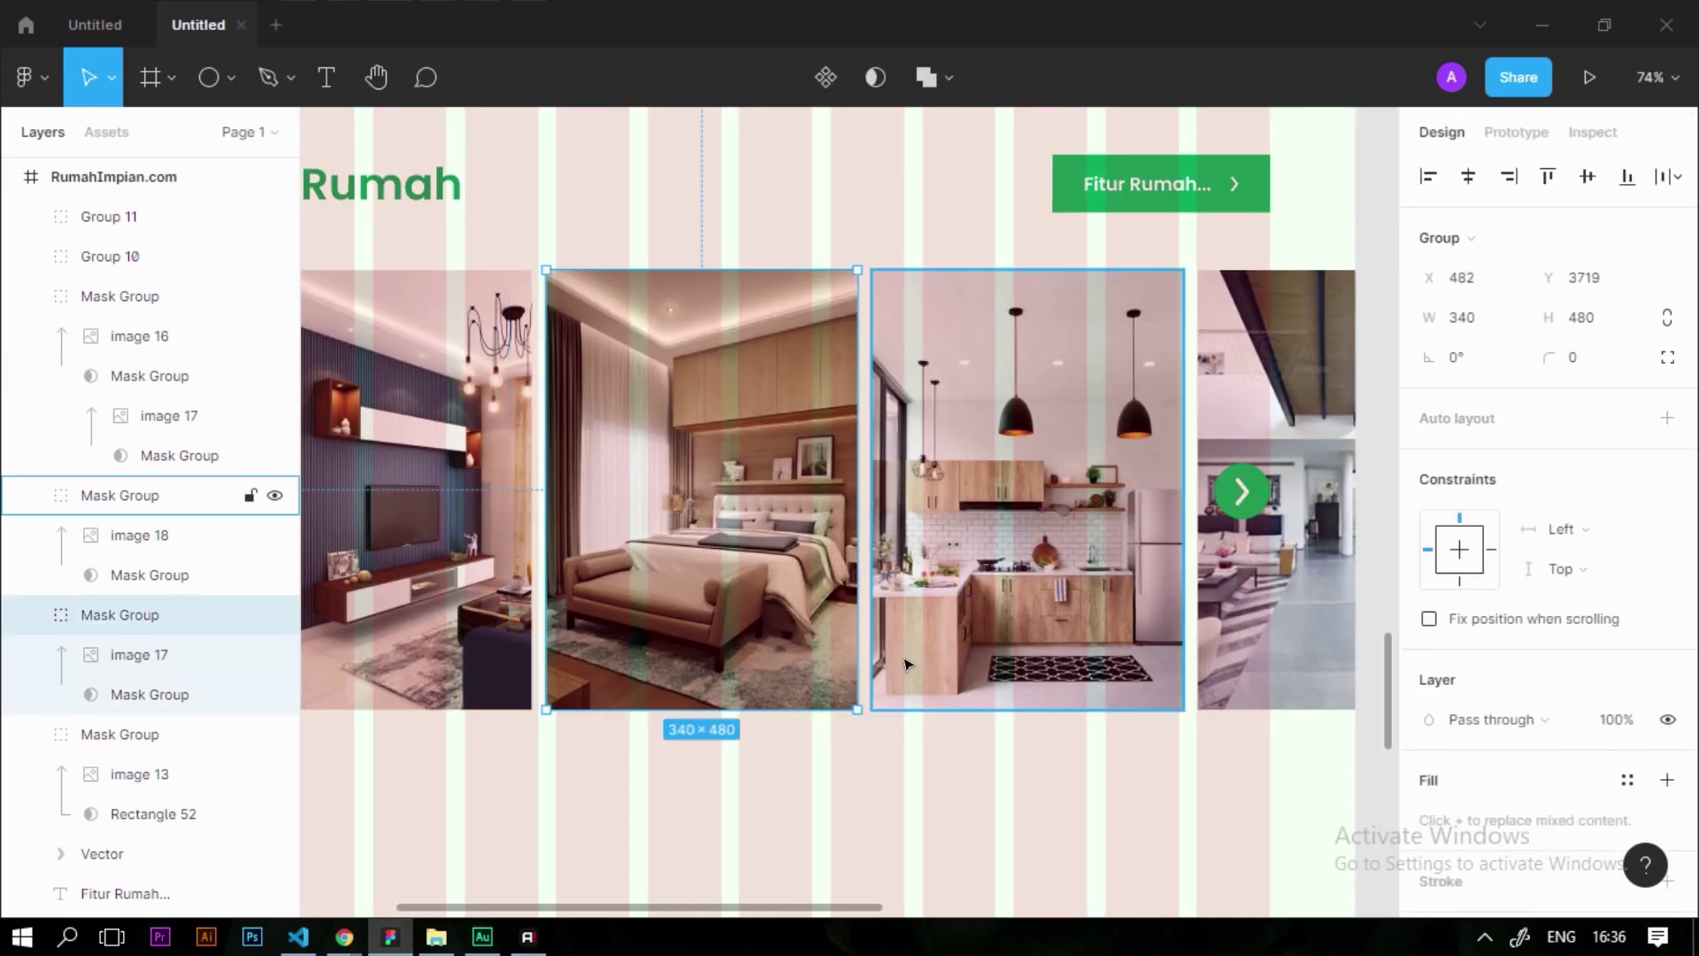
pyautogui.scroll(-4, 907, 652)
pyautogui.click(662, 609)
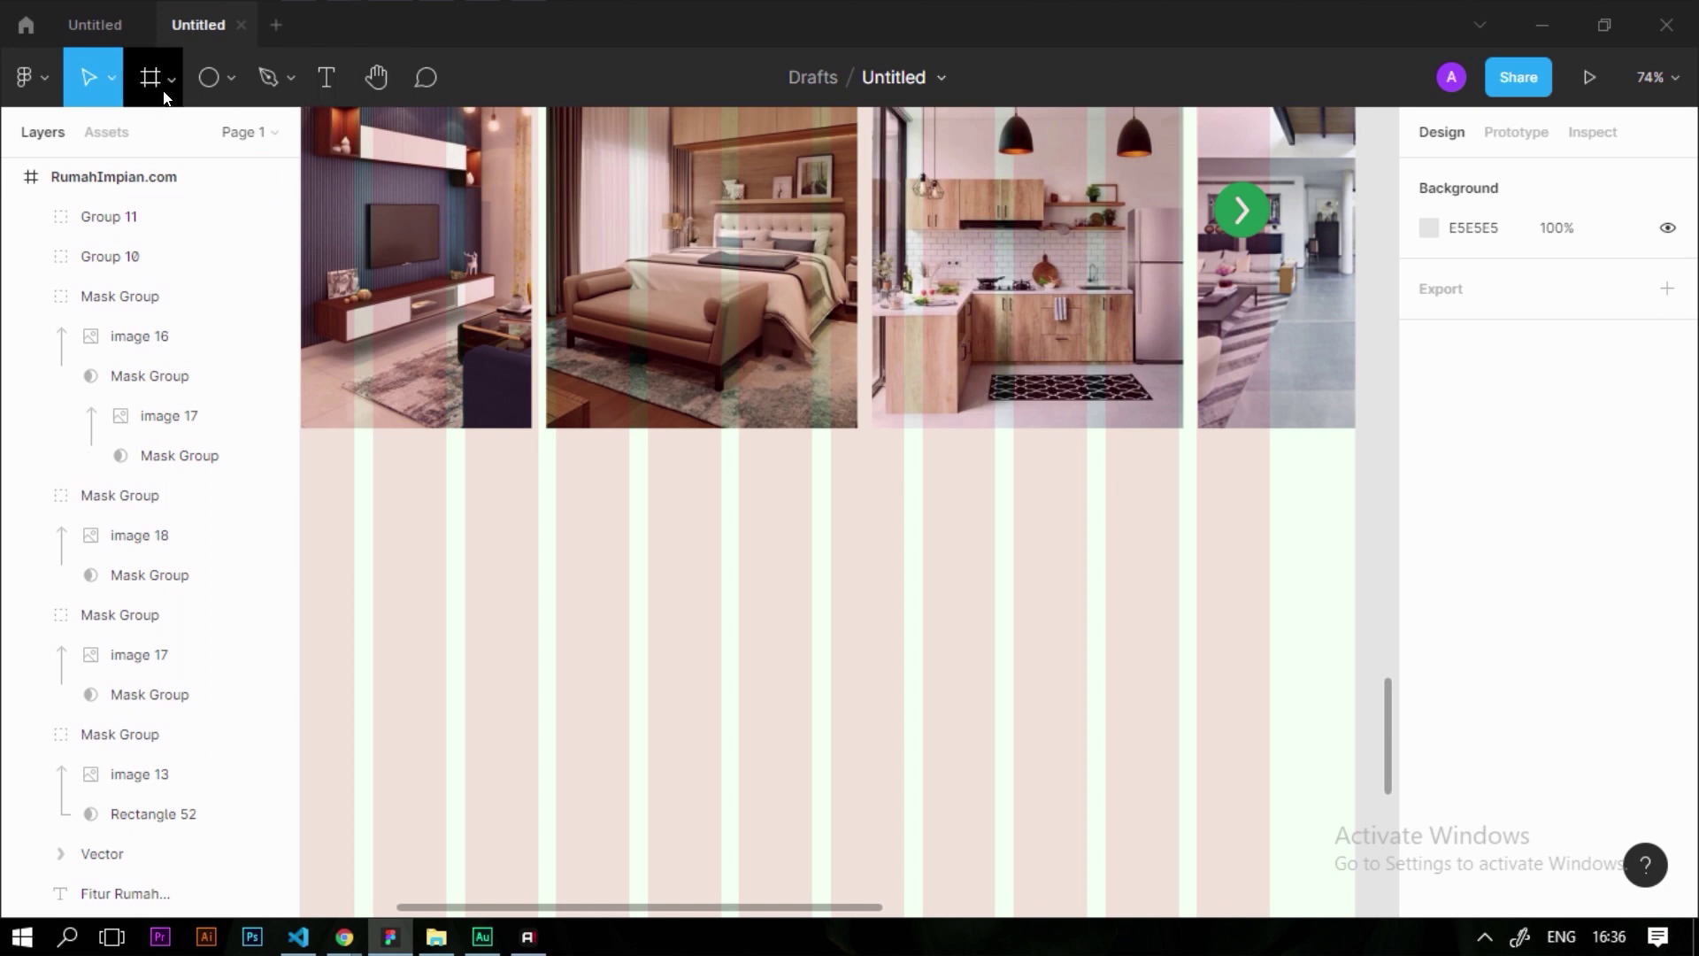
pyautogui.click(232, 79)
pyautogui.click(226, 138)
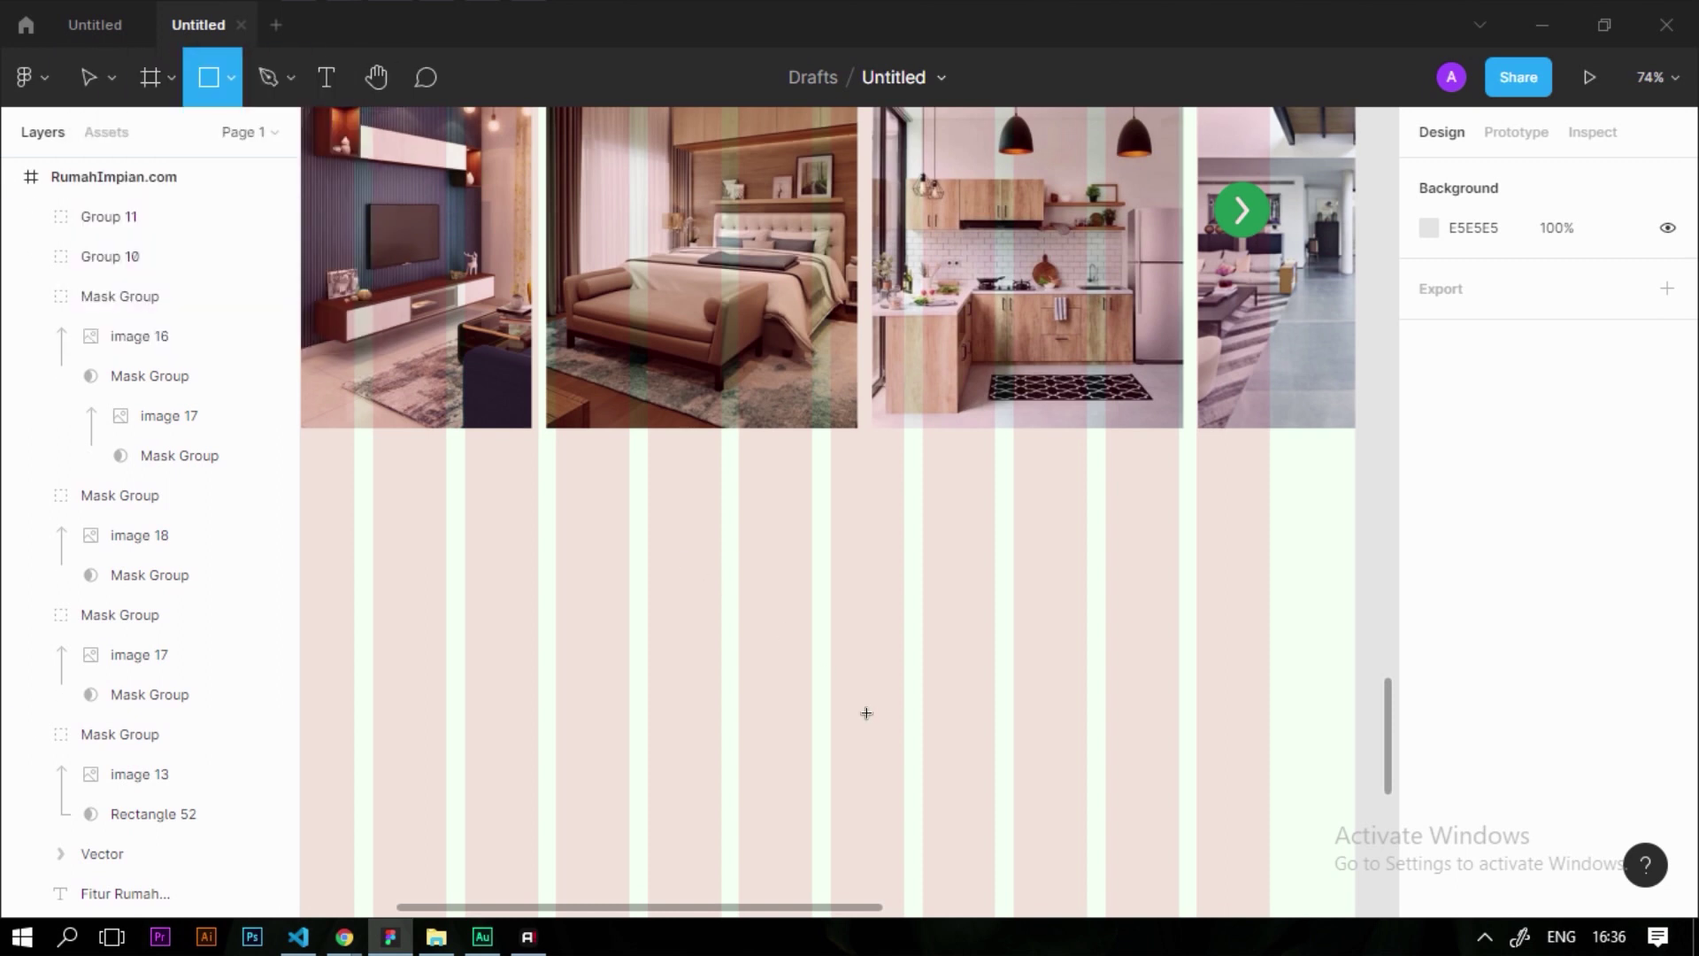
pyautogui.moveTo(683, 563); pyautogui.dragTo(952, 793)
pyautogui.click(672, 372)
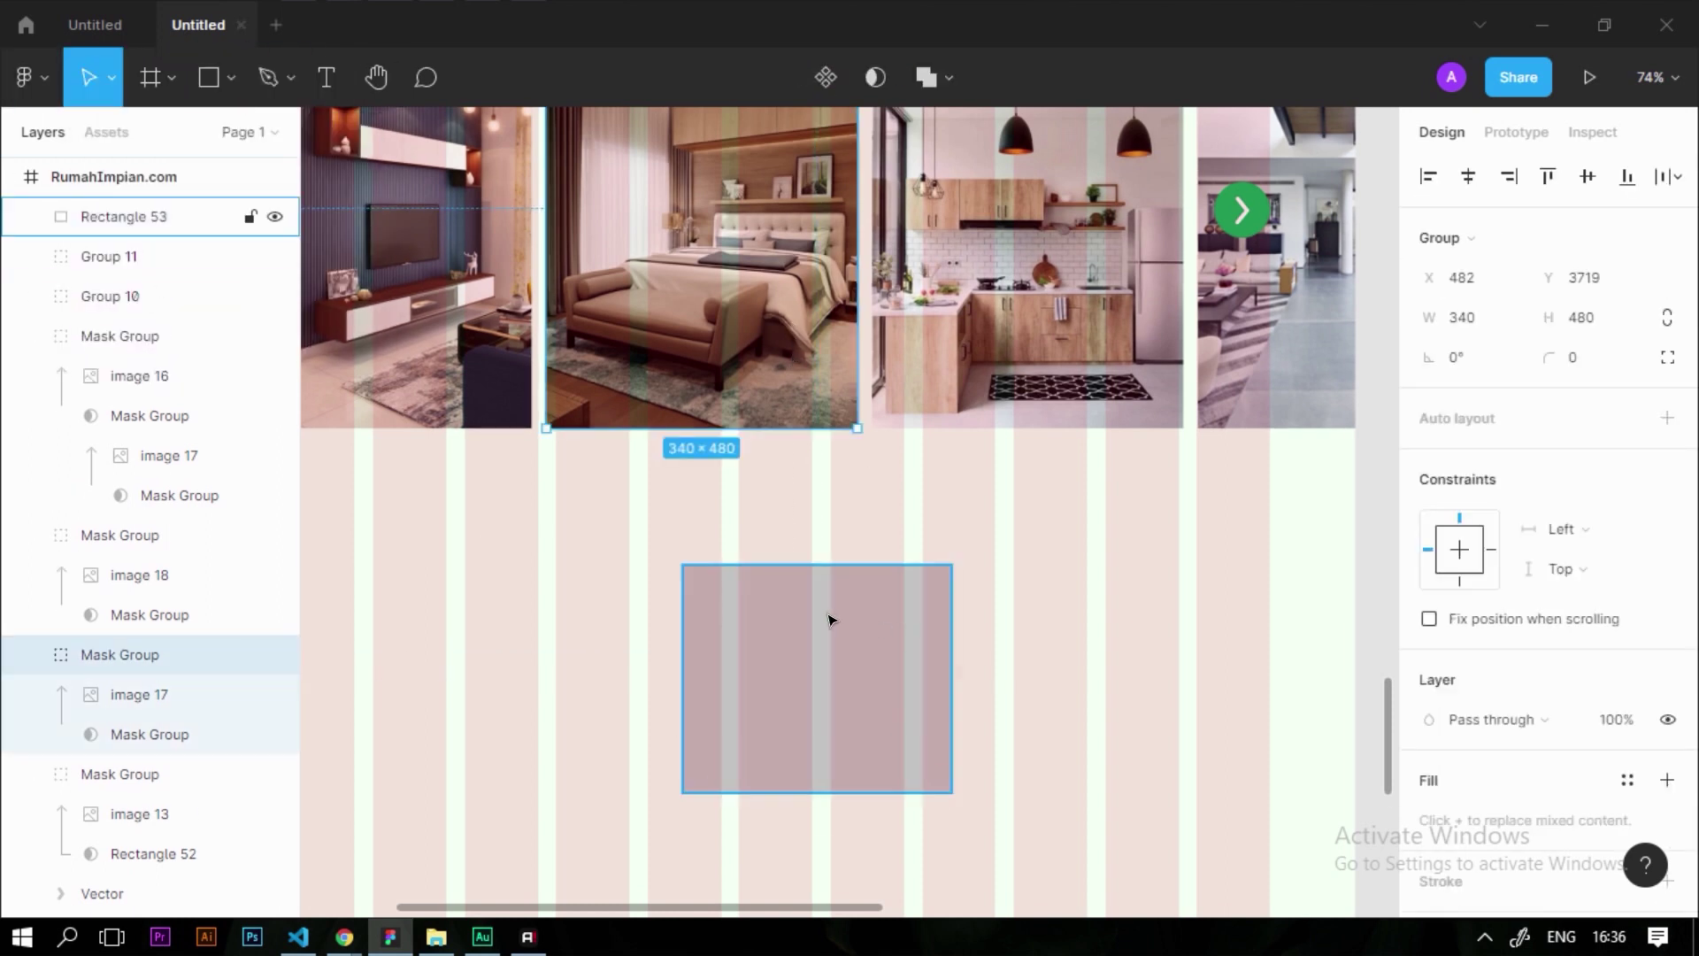
pyautogui.click(794, 649)
# Resize the rectangle to 340×480 and move it onto the bedroom photo
pyautogui.click(1492, 279)
pyautogui.write('340')
pyautogui.press('Tab')
pyautogui.write('4')
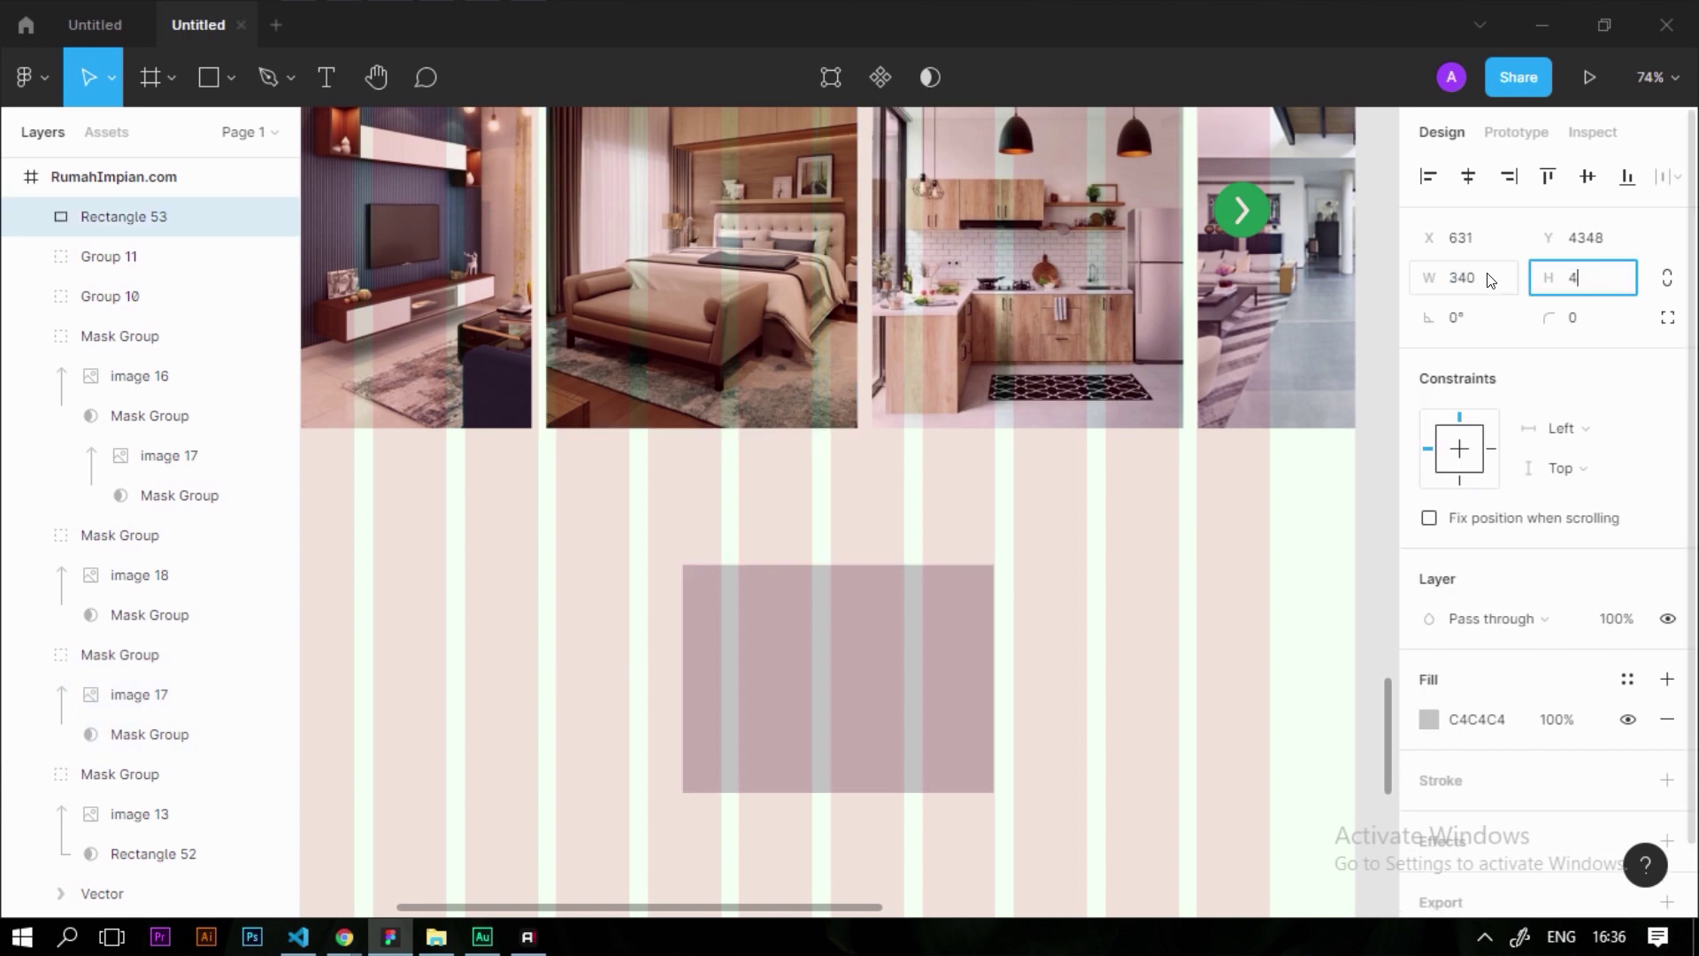
pyautogui.write('80')
pyautogui.press('Return')
pyautogui.moveTo(868, 694); pyautogui.dragTo(743, 454)
# Fill the overlay rectangle pure black at about 46% opacity
pyautogui.scroll(-1, 1505, 576)
pyautogui.click(1430, 640)
pyautogui.click(1283, 503)
pyautogui.moveTo(1268, 493); pyautogui.dragTo(1636, 736)
pyautogui.moveTo(1352, 661); pyautogui.dragTo(1263, 656)
pyautogui.press('Escape')
pyautogui.press('Escape')
pyautogui.scroll(-3, 721, 731)
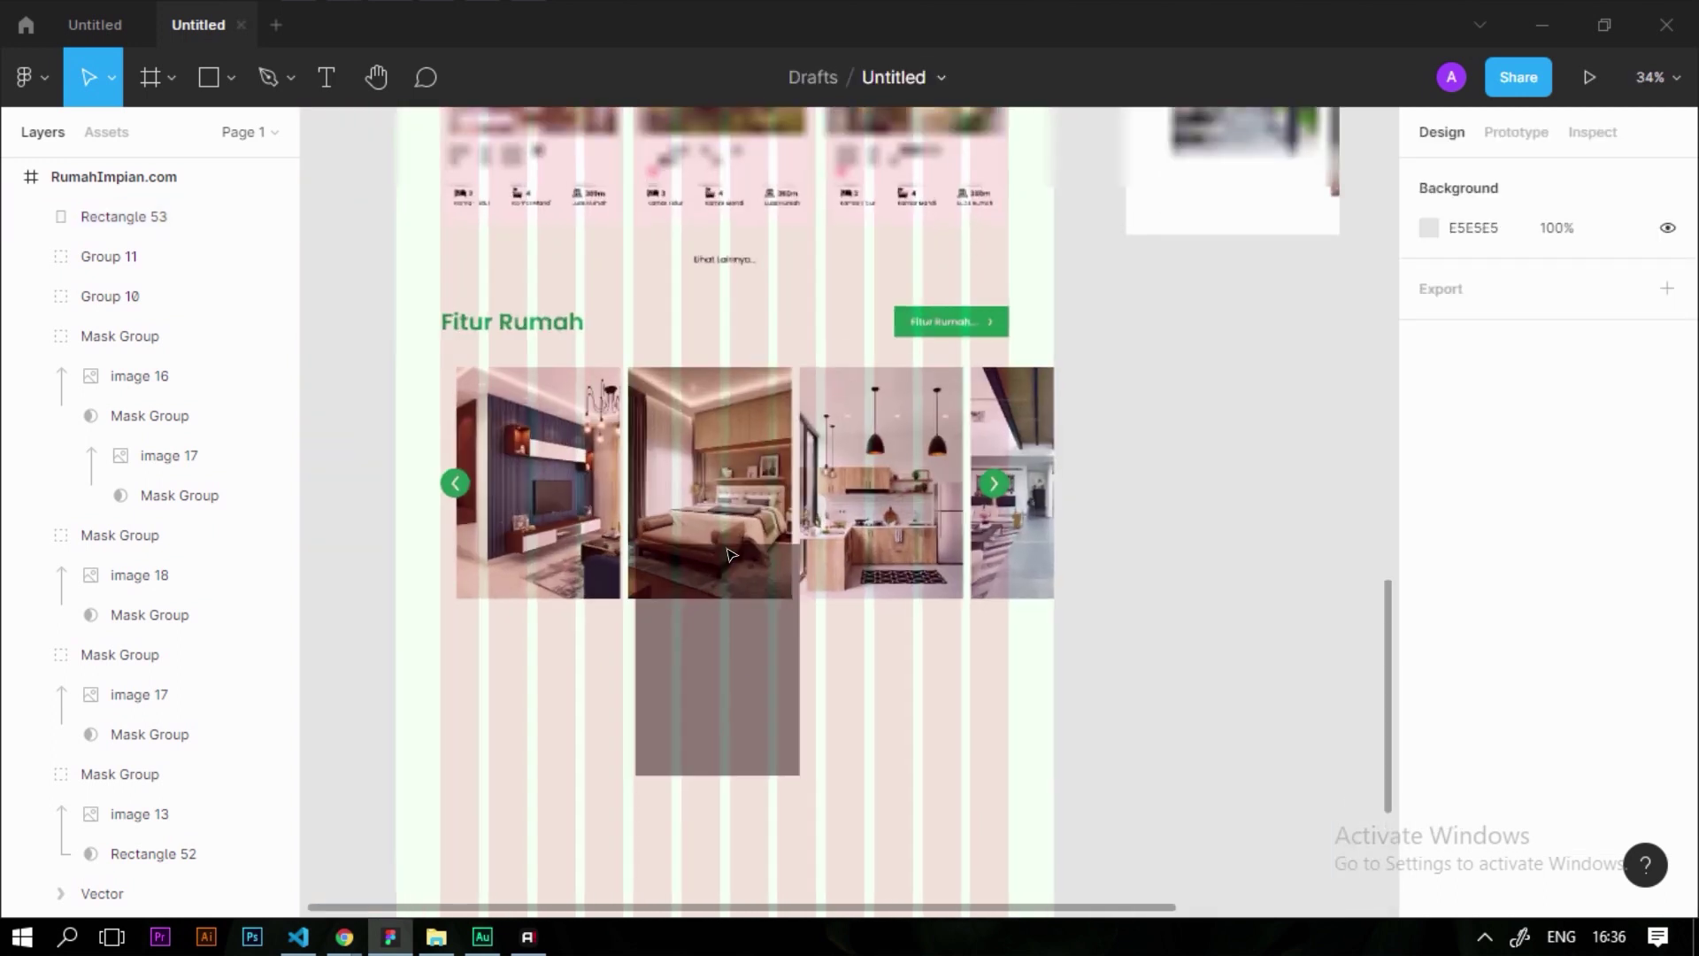
pyautogui.scroll(1, 698, 235)
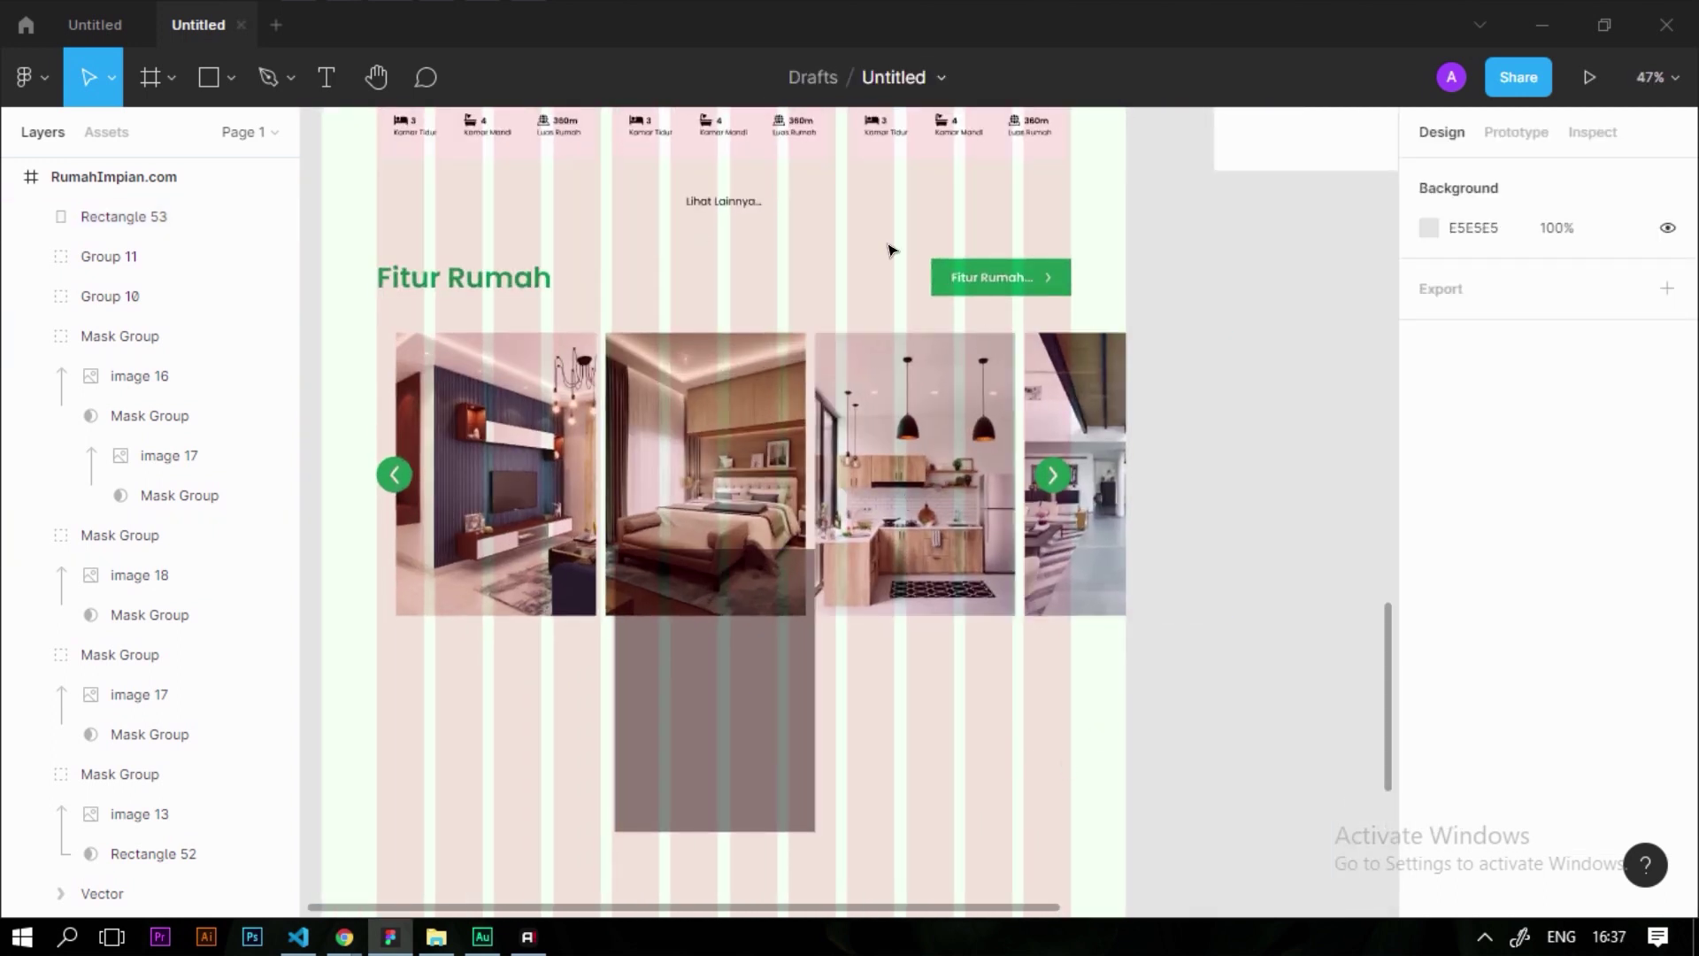
# Hide the RumahImpian.com page frame's column layout grid
pyautogui.click(1015, 710)
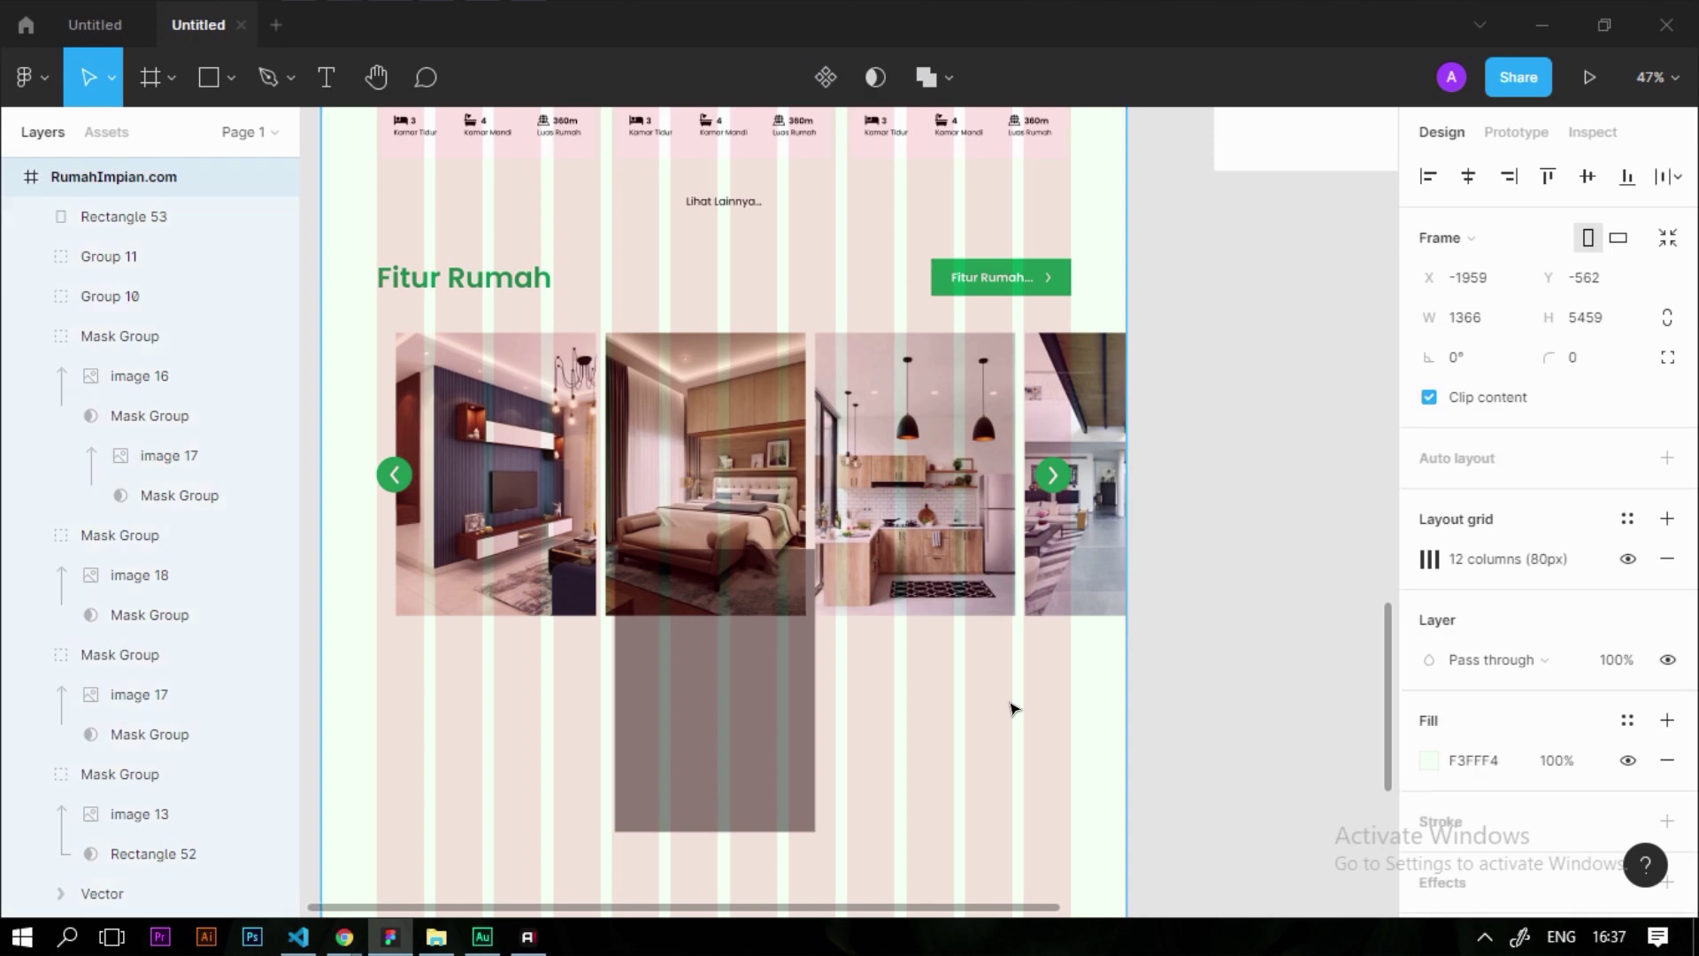
pyautogui.click(1627, 558)
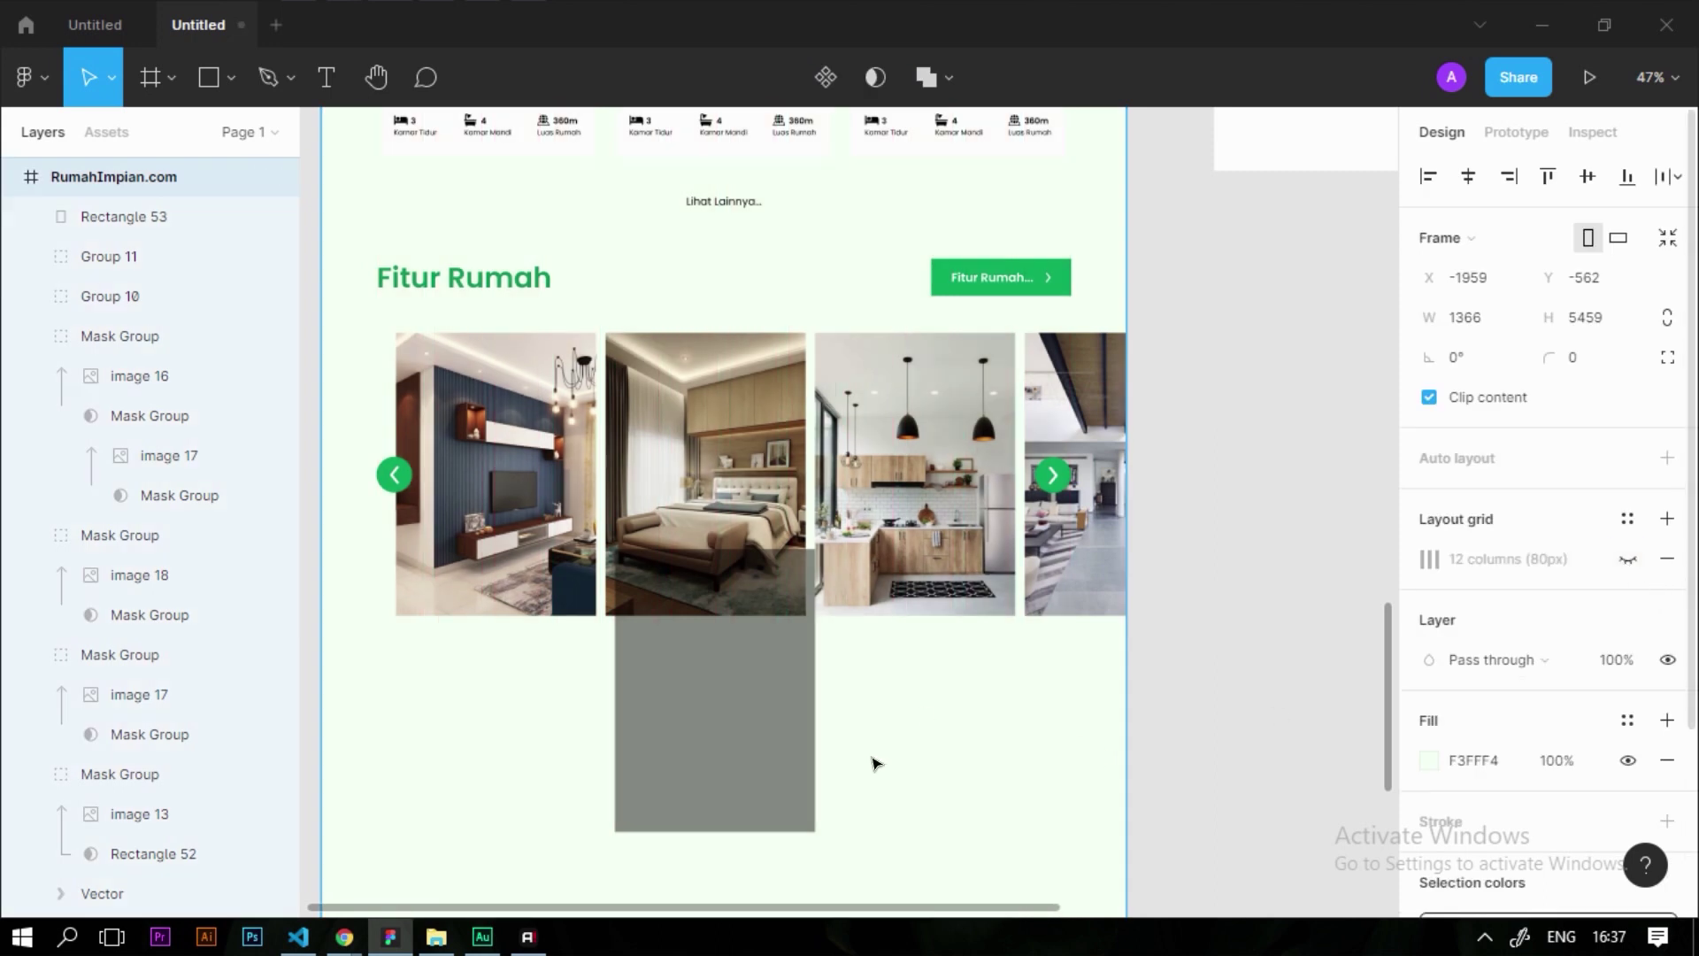
pyautogui.press('Escape')
pyautogui.scroll(5, 709, 637)
# Align the overlay exactly over the bedroom photo and set its fill opacity to 50%
pyautogui.click(728, 778)
pyautogui.moveTo(729, 778); pyautogui.dragTo(699, 397)
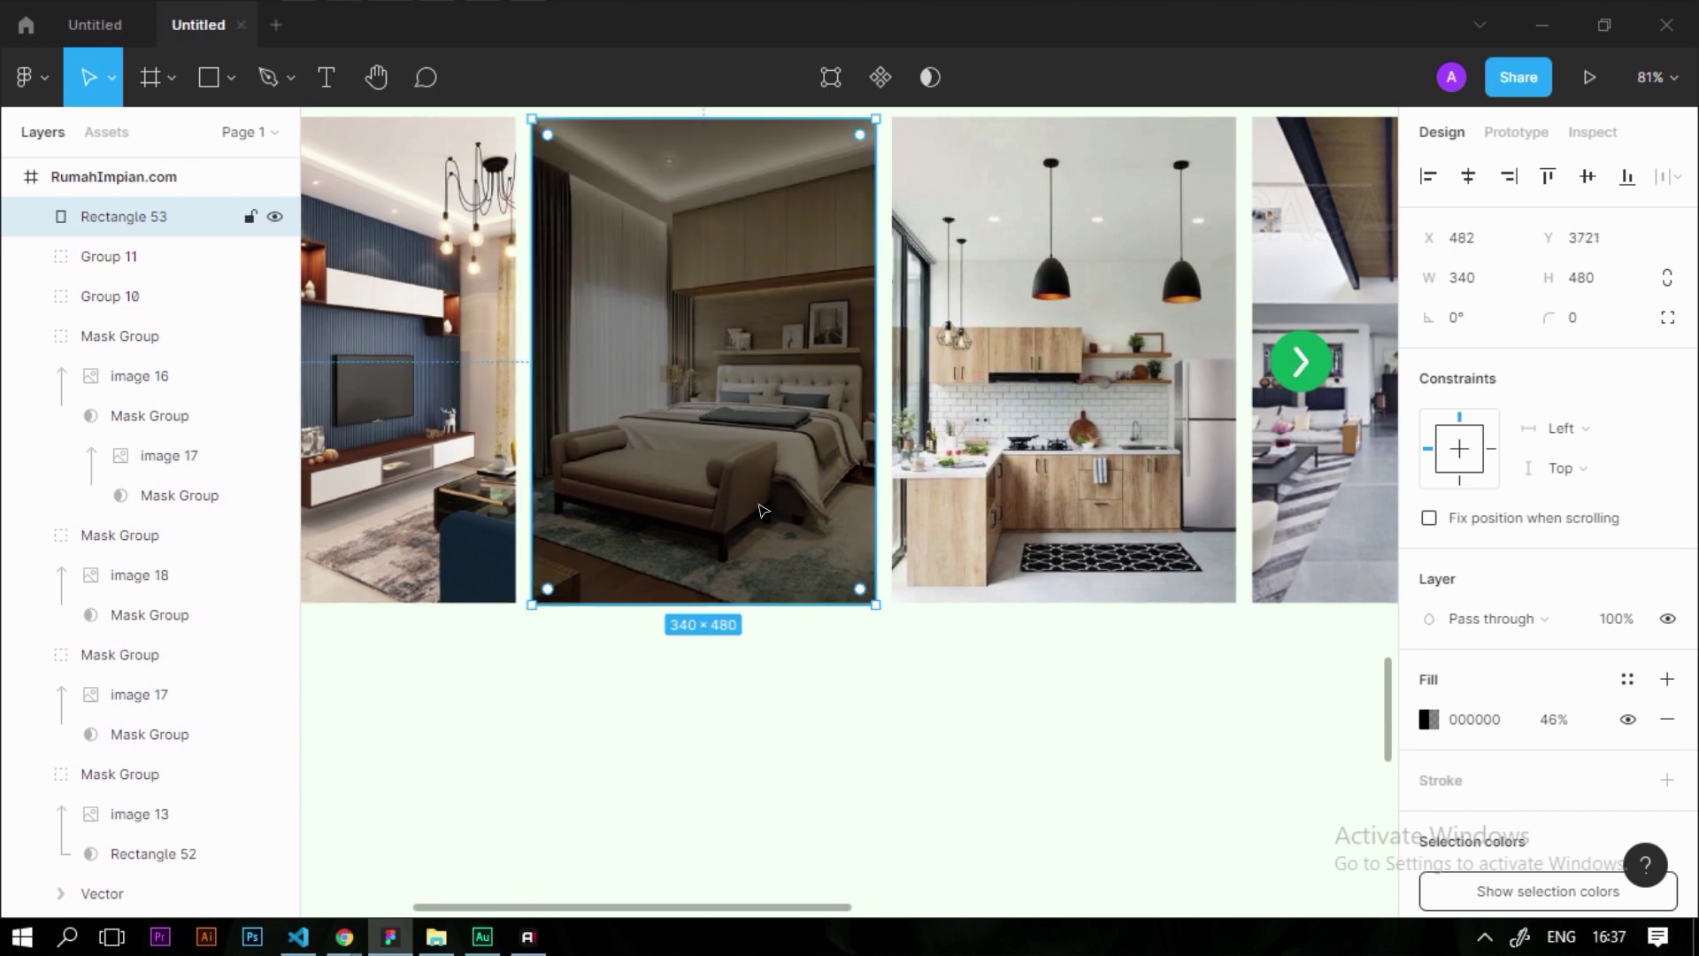
pyautogui.scroll(-5, 861, 629)
pyautogui.scroll(3, 861, 629)
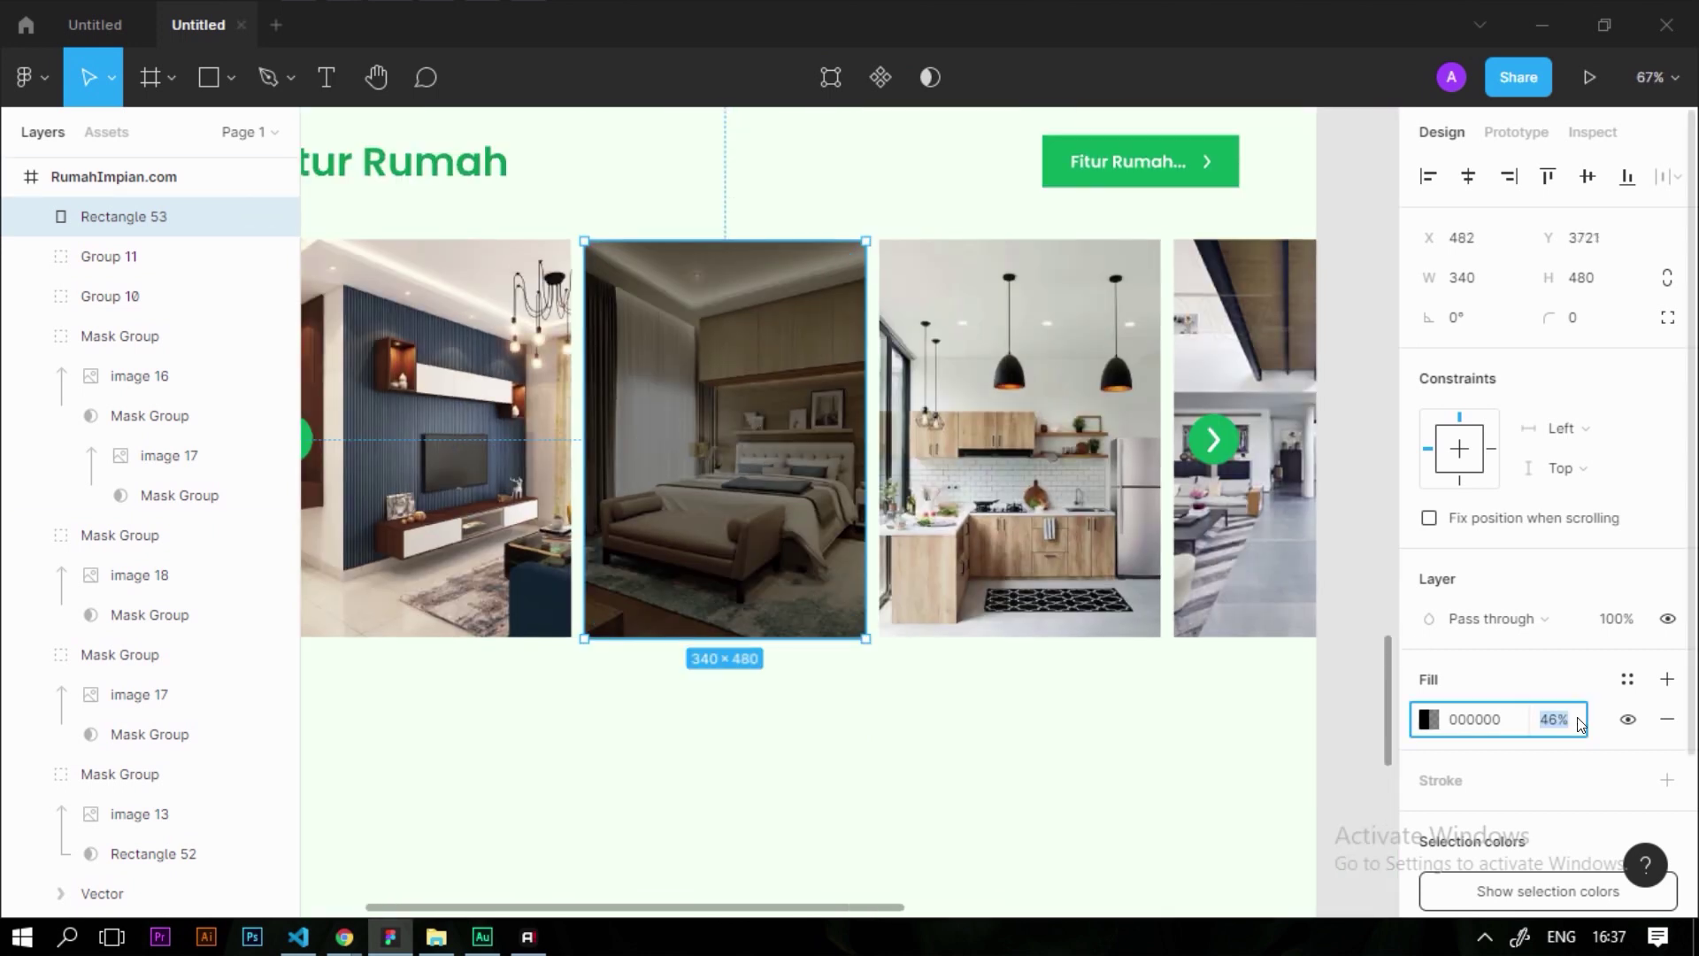
pyautogui.write('50')
pyautogui.press('Return')
pyautogui.click(929, 768)
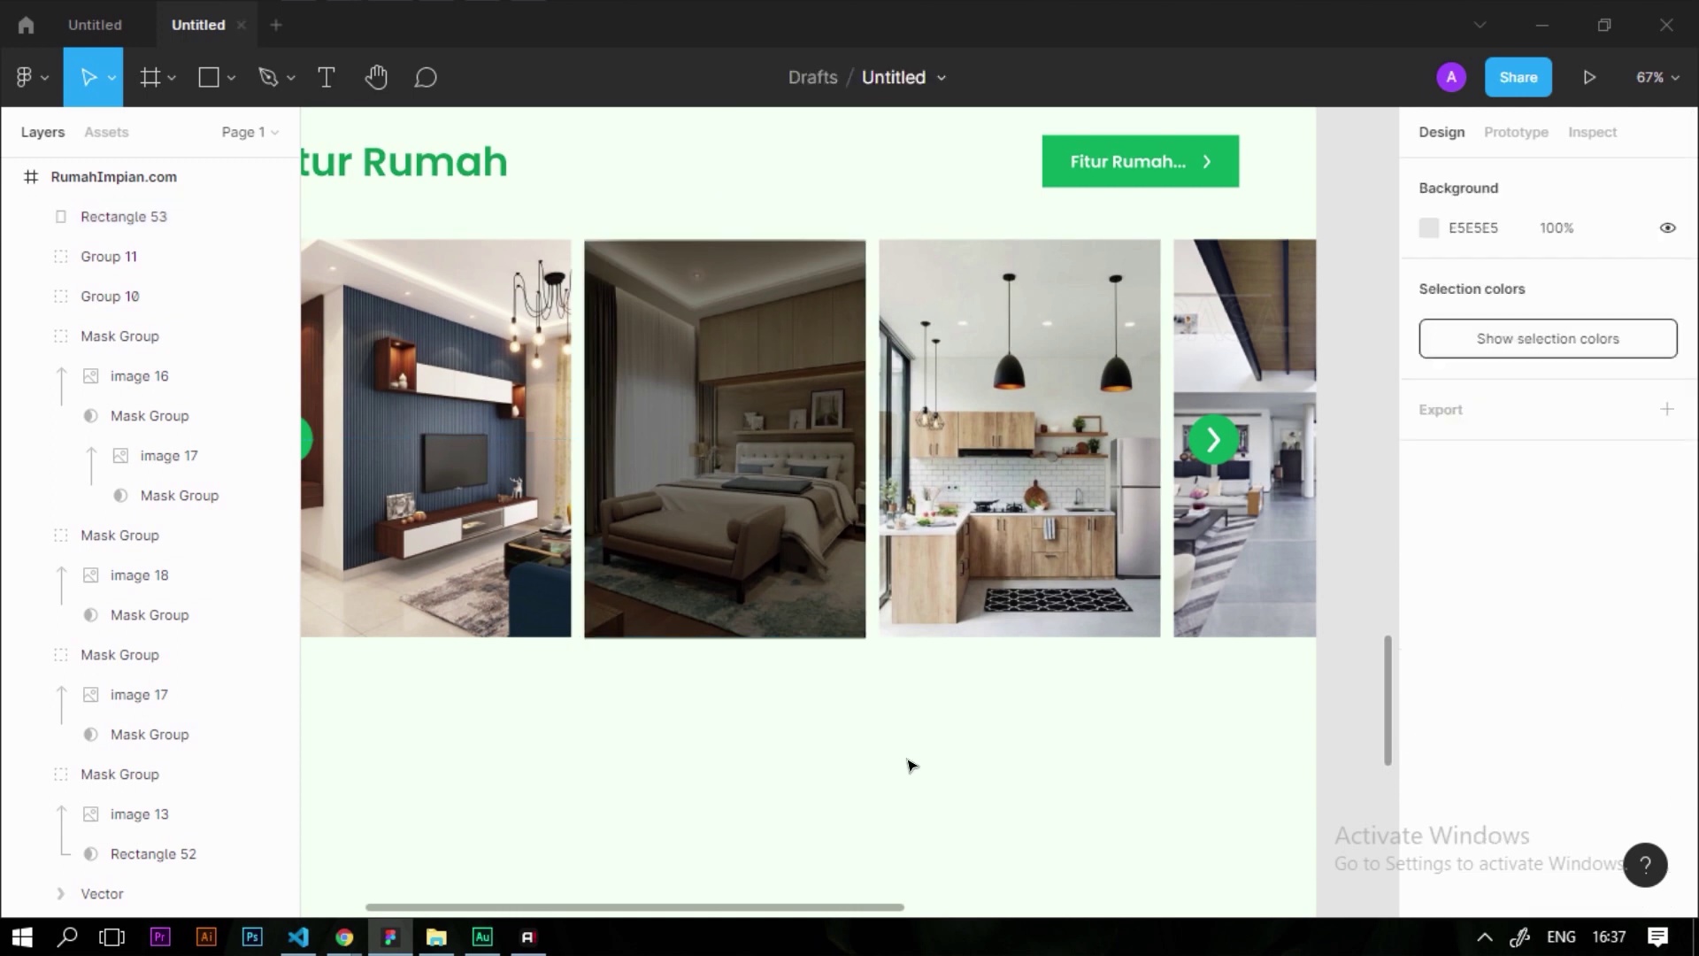
pyautogui.scroll(2, 700, 252)
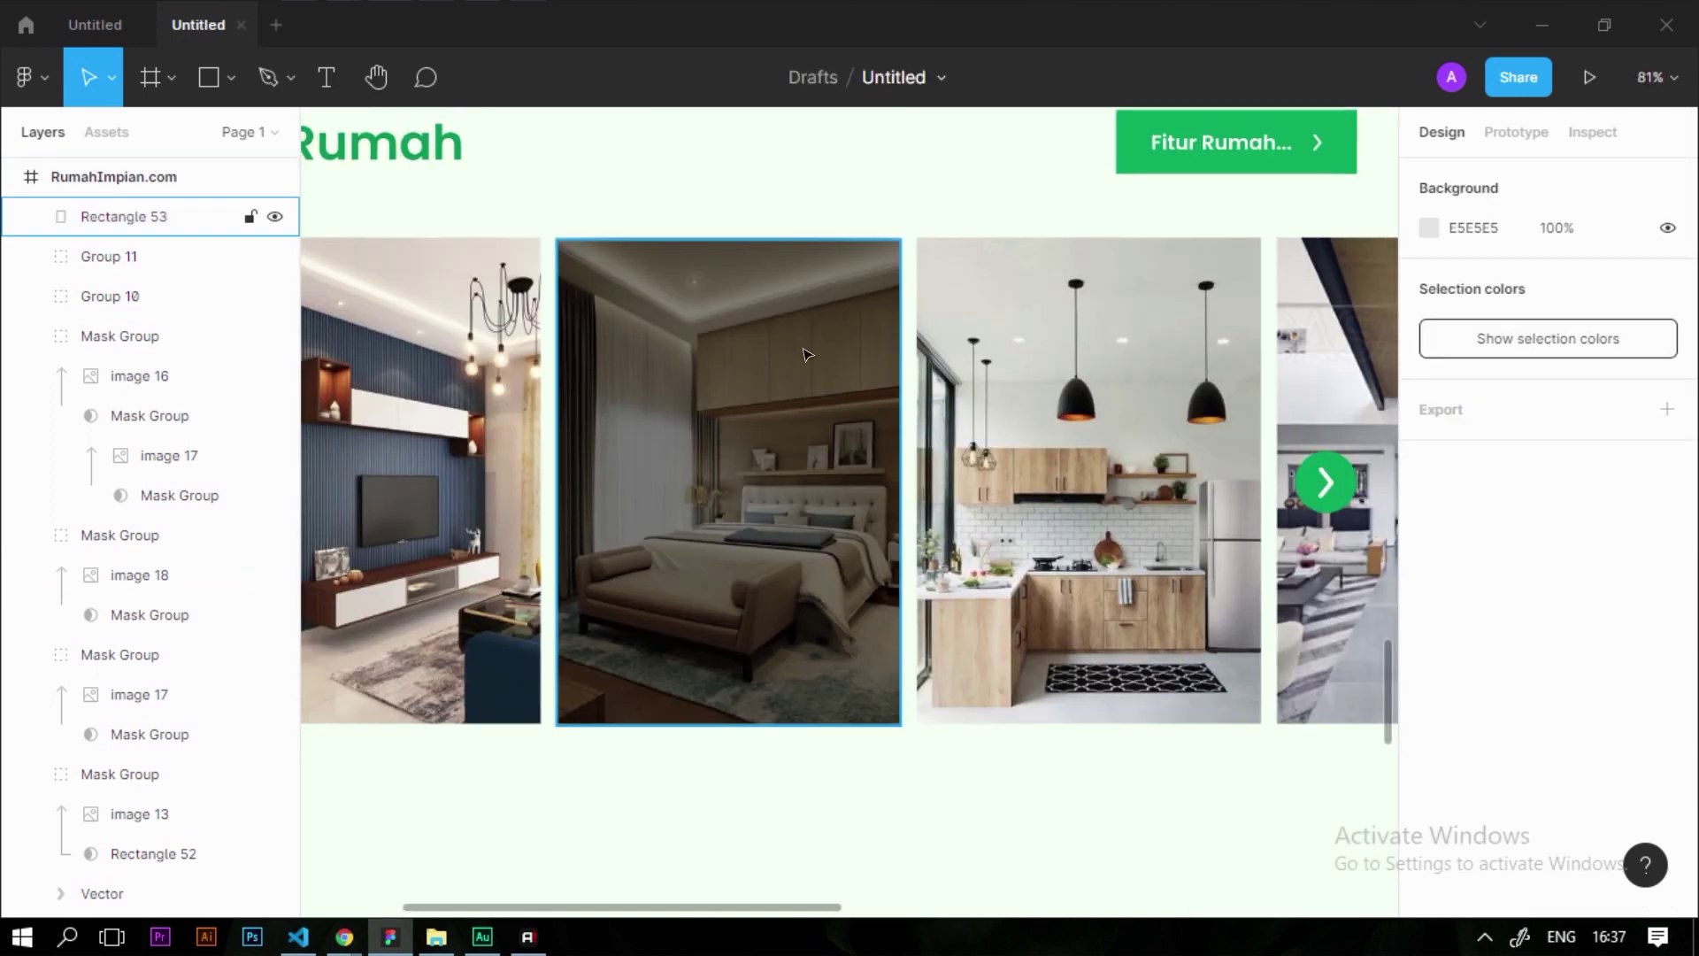
pyautogui.scroll(-3, 794, 354)
# Copy the Fitur Rumah title onto the bedroom photo and bring it above the overlay
pyautogui.scroll(3, 474, 209)
pyautogui.moveTo(475, 208); pyautogui.dragTo(826, 452)
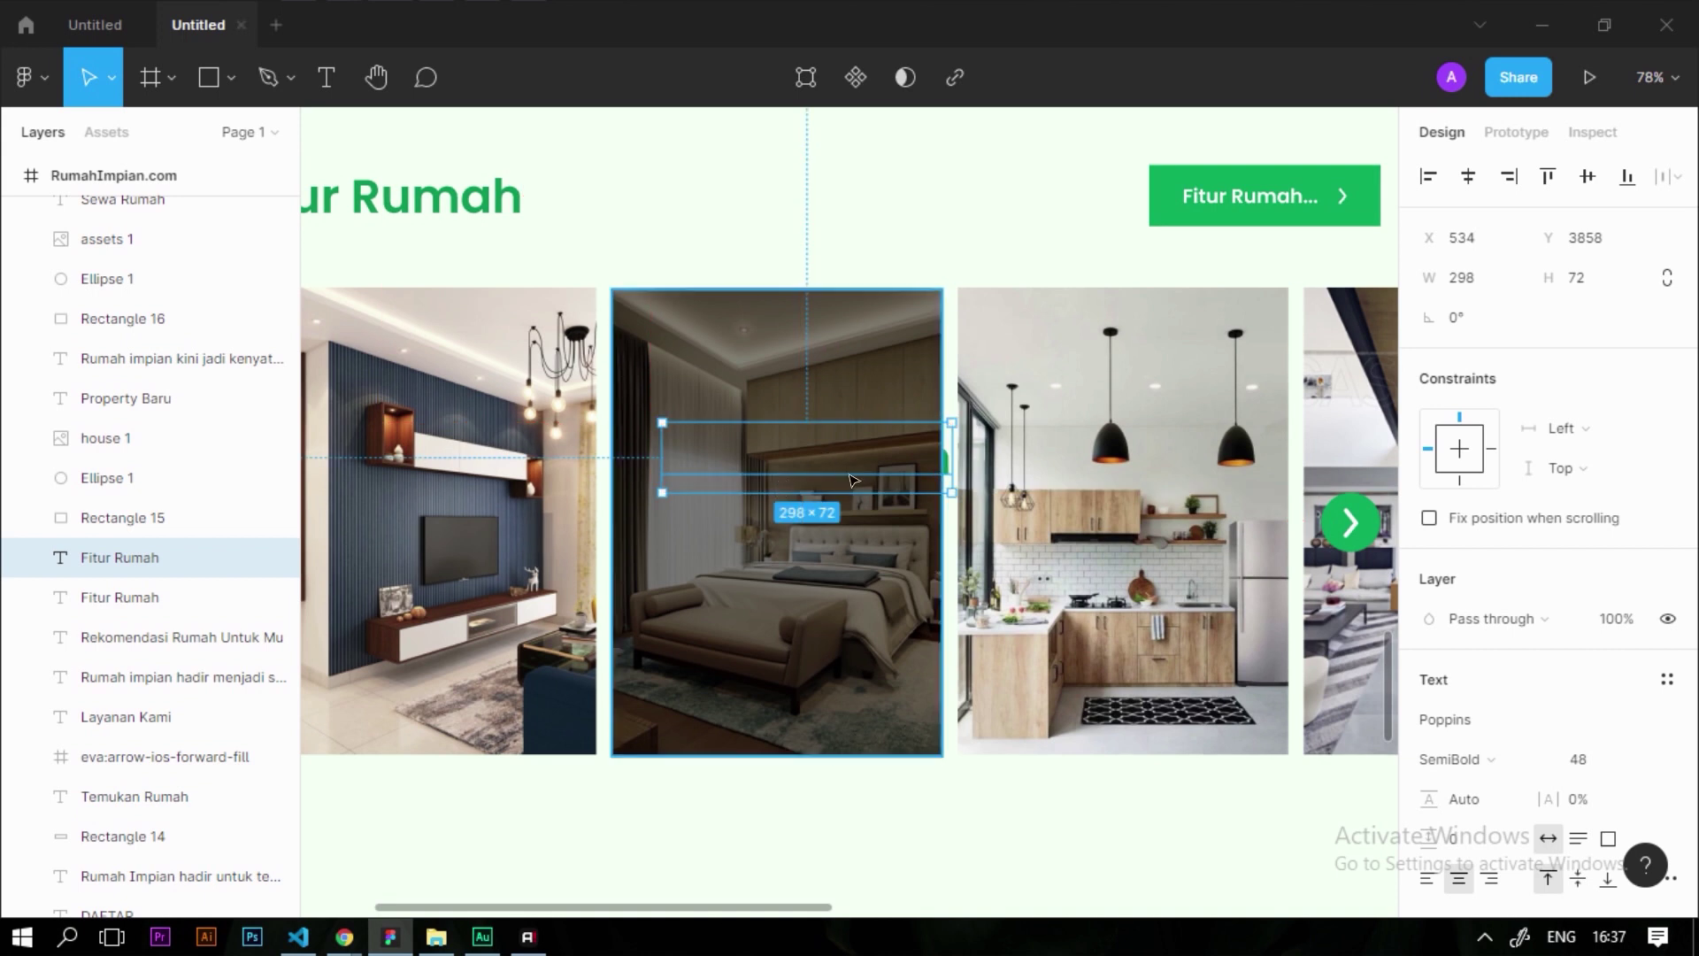
pyautogui.rightClick(848, 475)
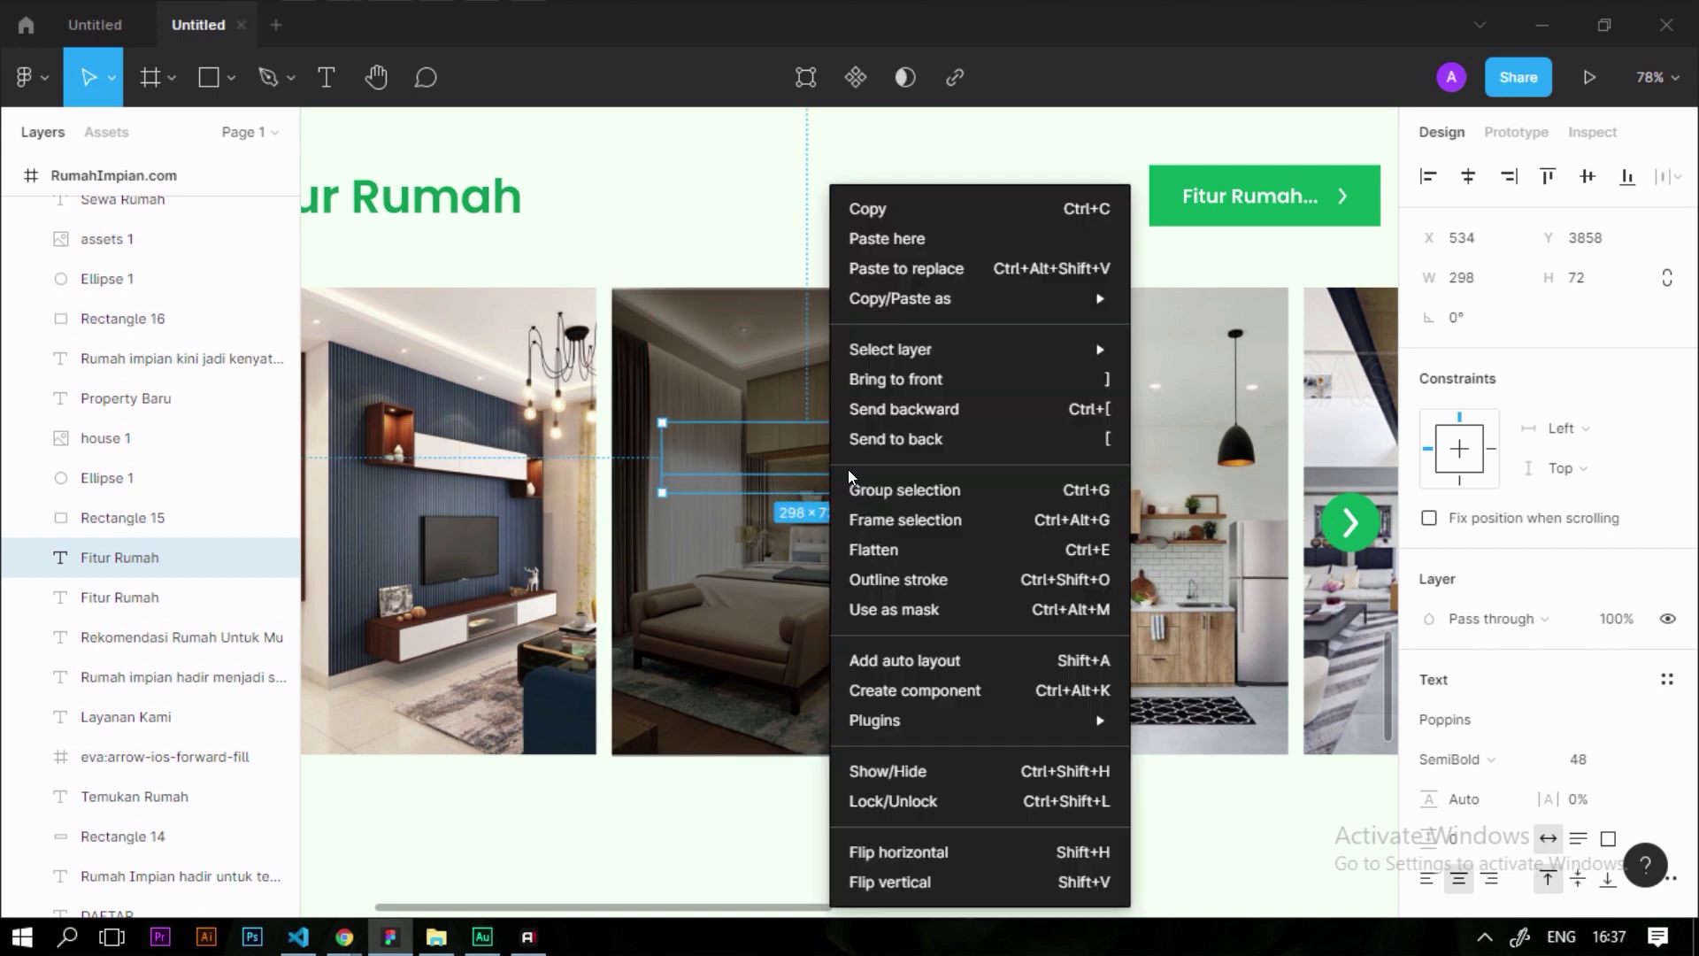
pyautogui.click(954, 377)
# Make the copied title a 36 pt 'Kamar Tidur' heading centred on the photo
pyautogui.doubleClick(780, 471)
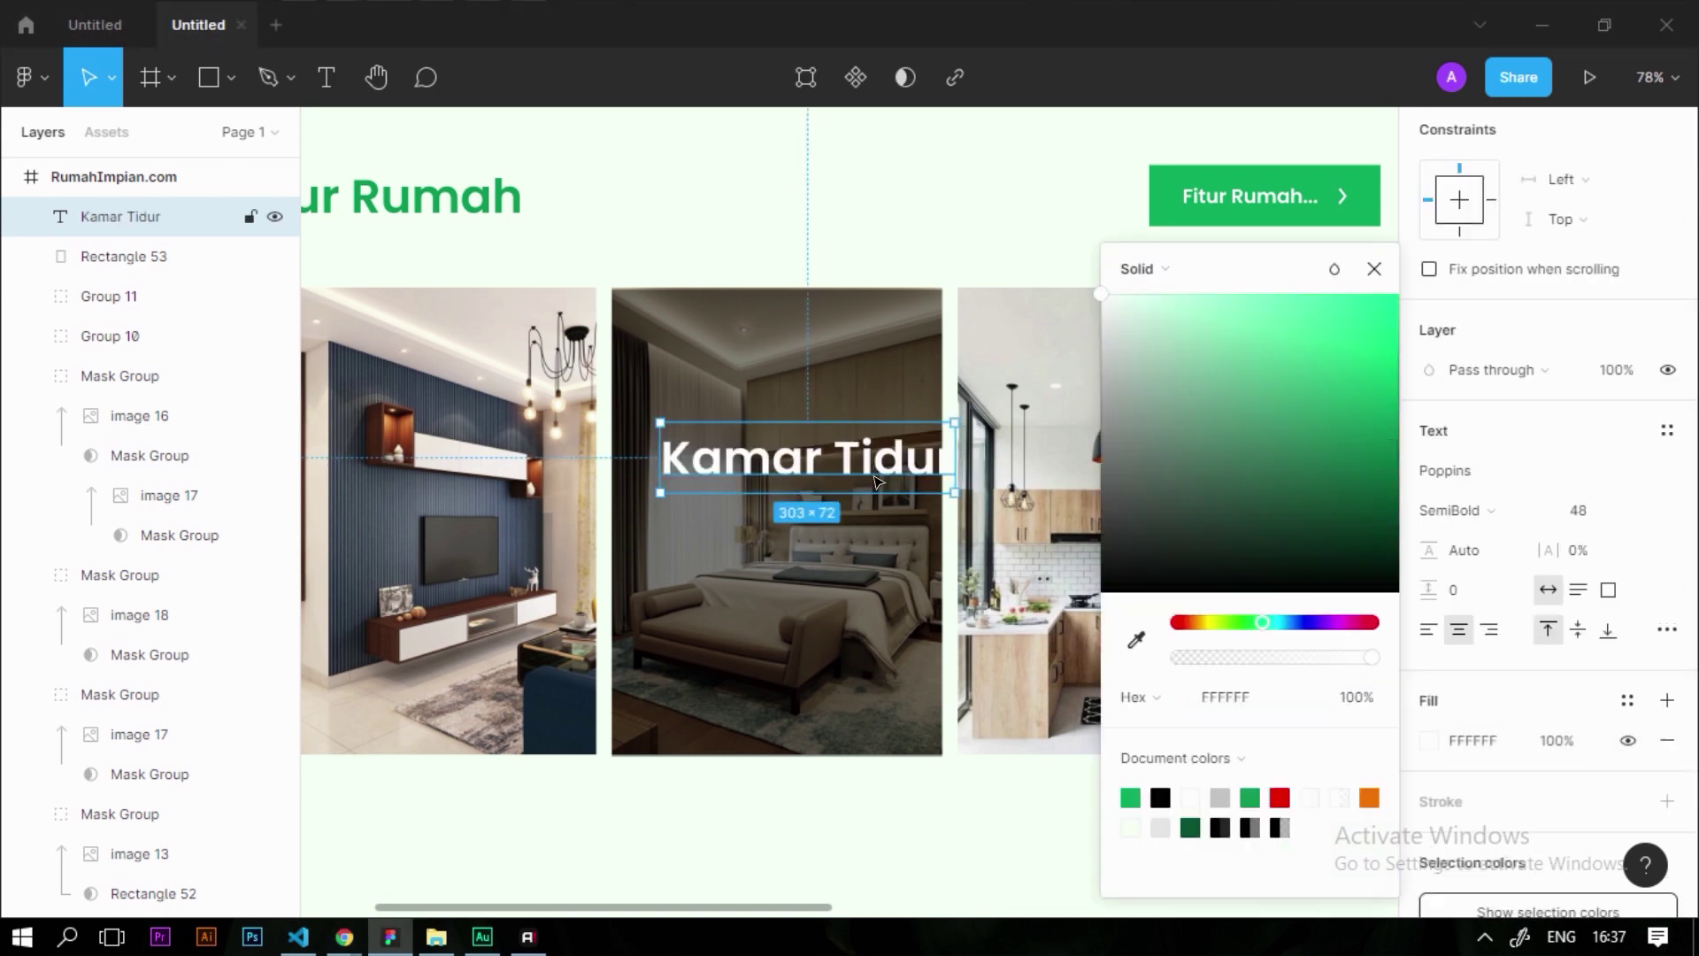
pyautogui.click(1577, 511)
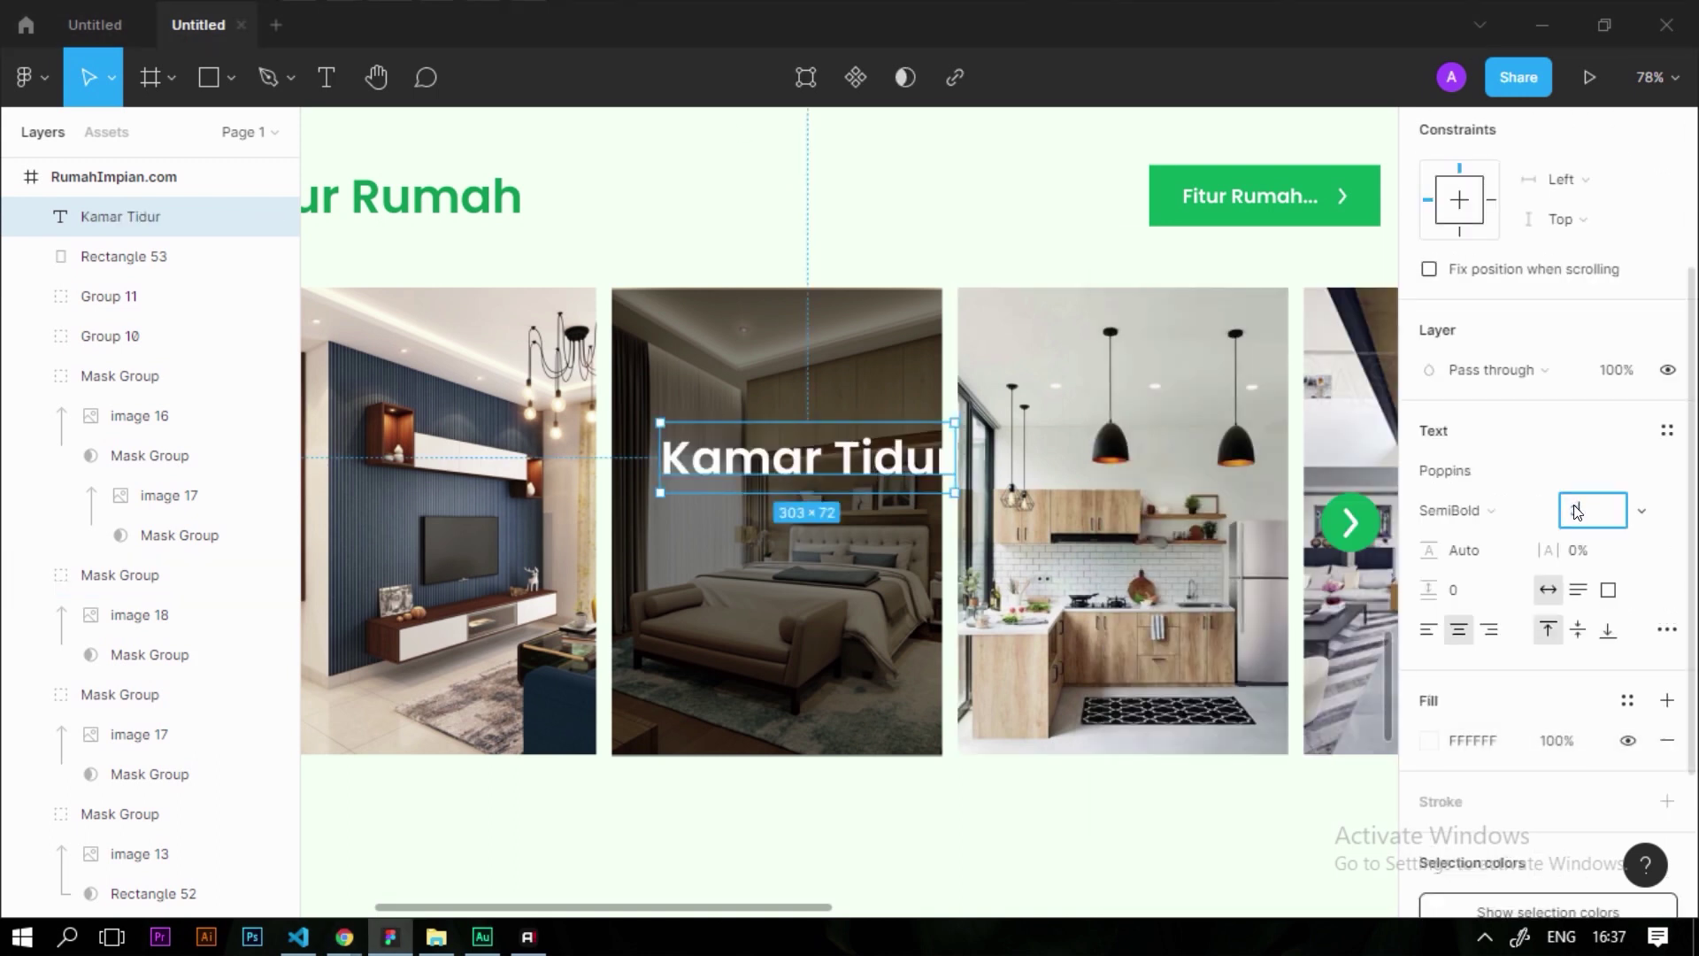
pyautogui.write('36')
pyautogui.press('Return')
pyautogui.moveTo(838, 454); pyautogui.dragTo(807, 455)
pyautogui.scroll(4, 823, 538)
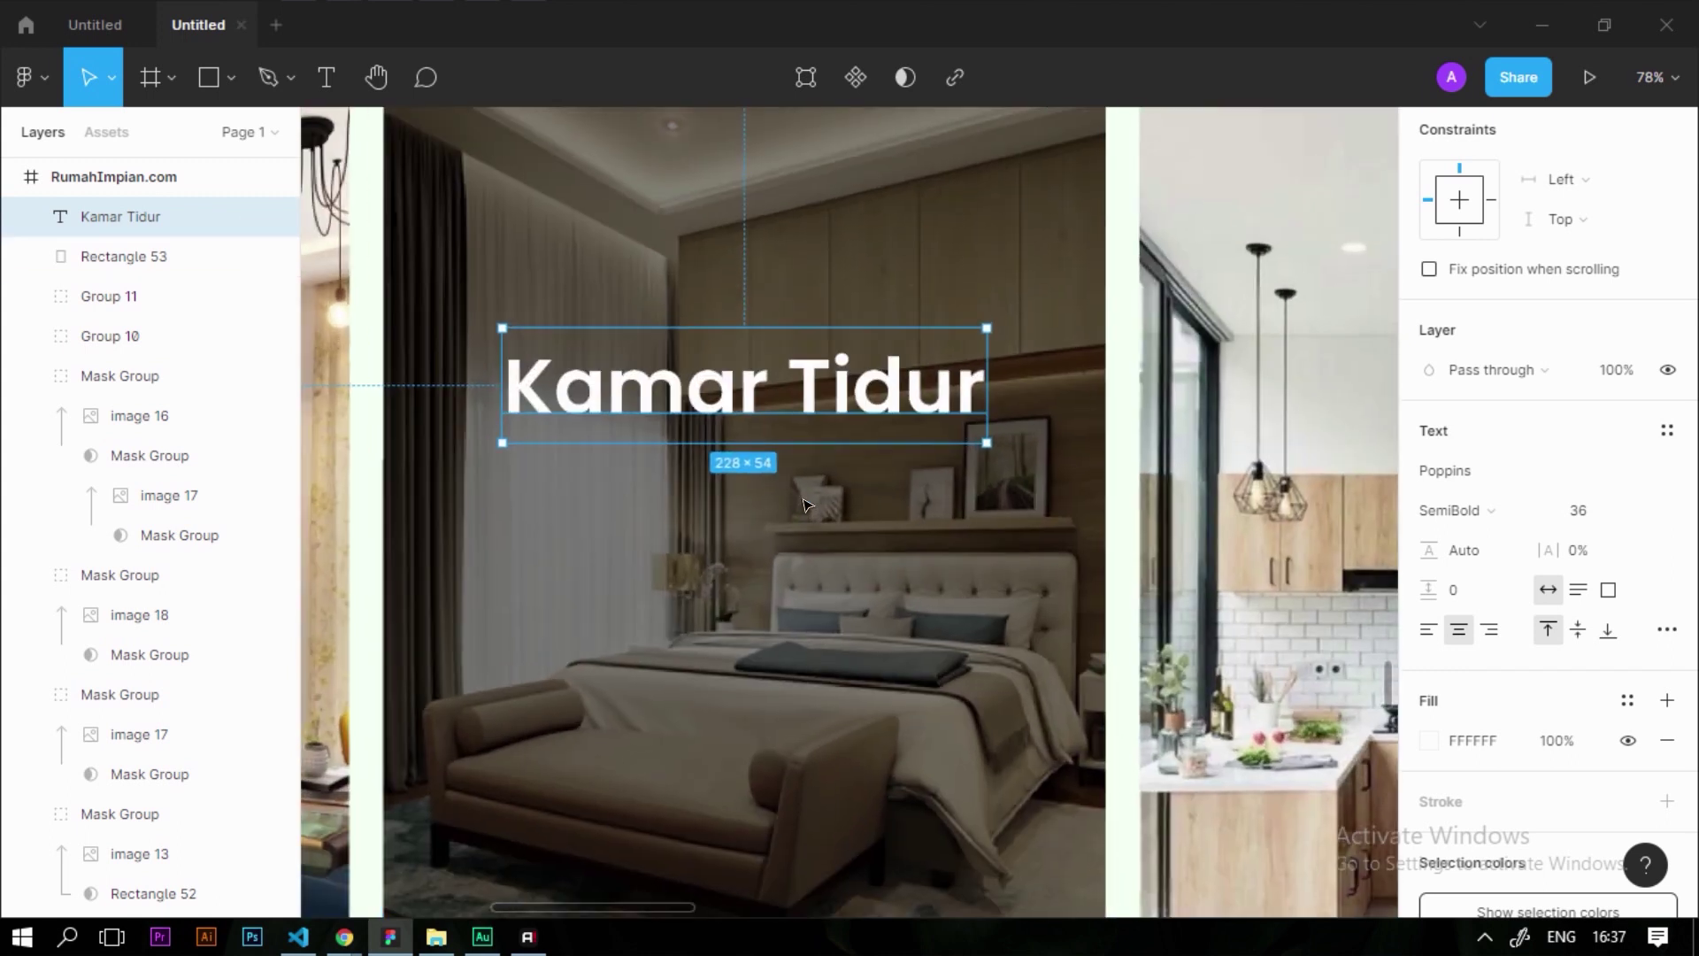
# Duplicate the title below it as a 14 pt Regular subtitle
pyautogui.moveTo(805, 383); pyautogui.dragTo(822, 471)
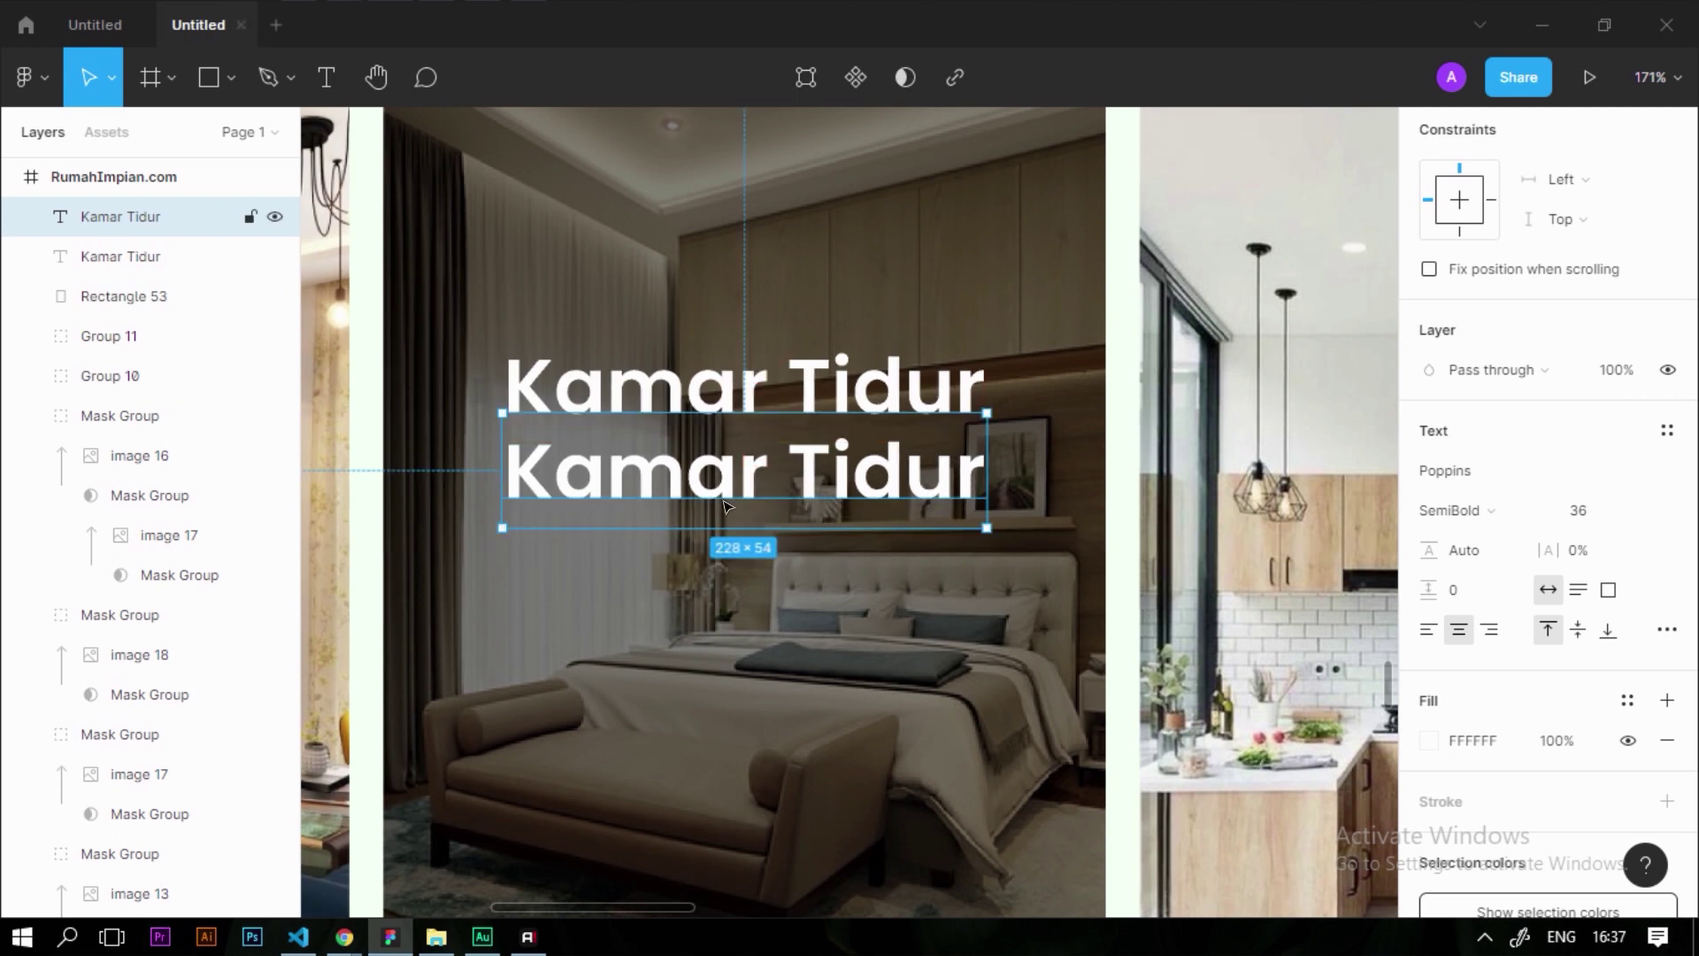
pyautogui.doubleClick(737, 447)
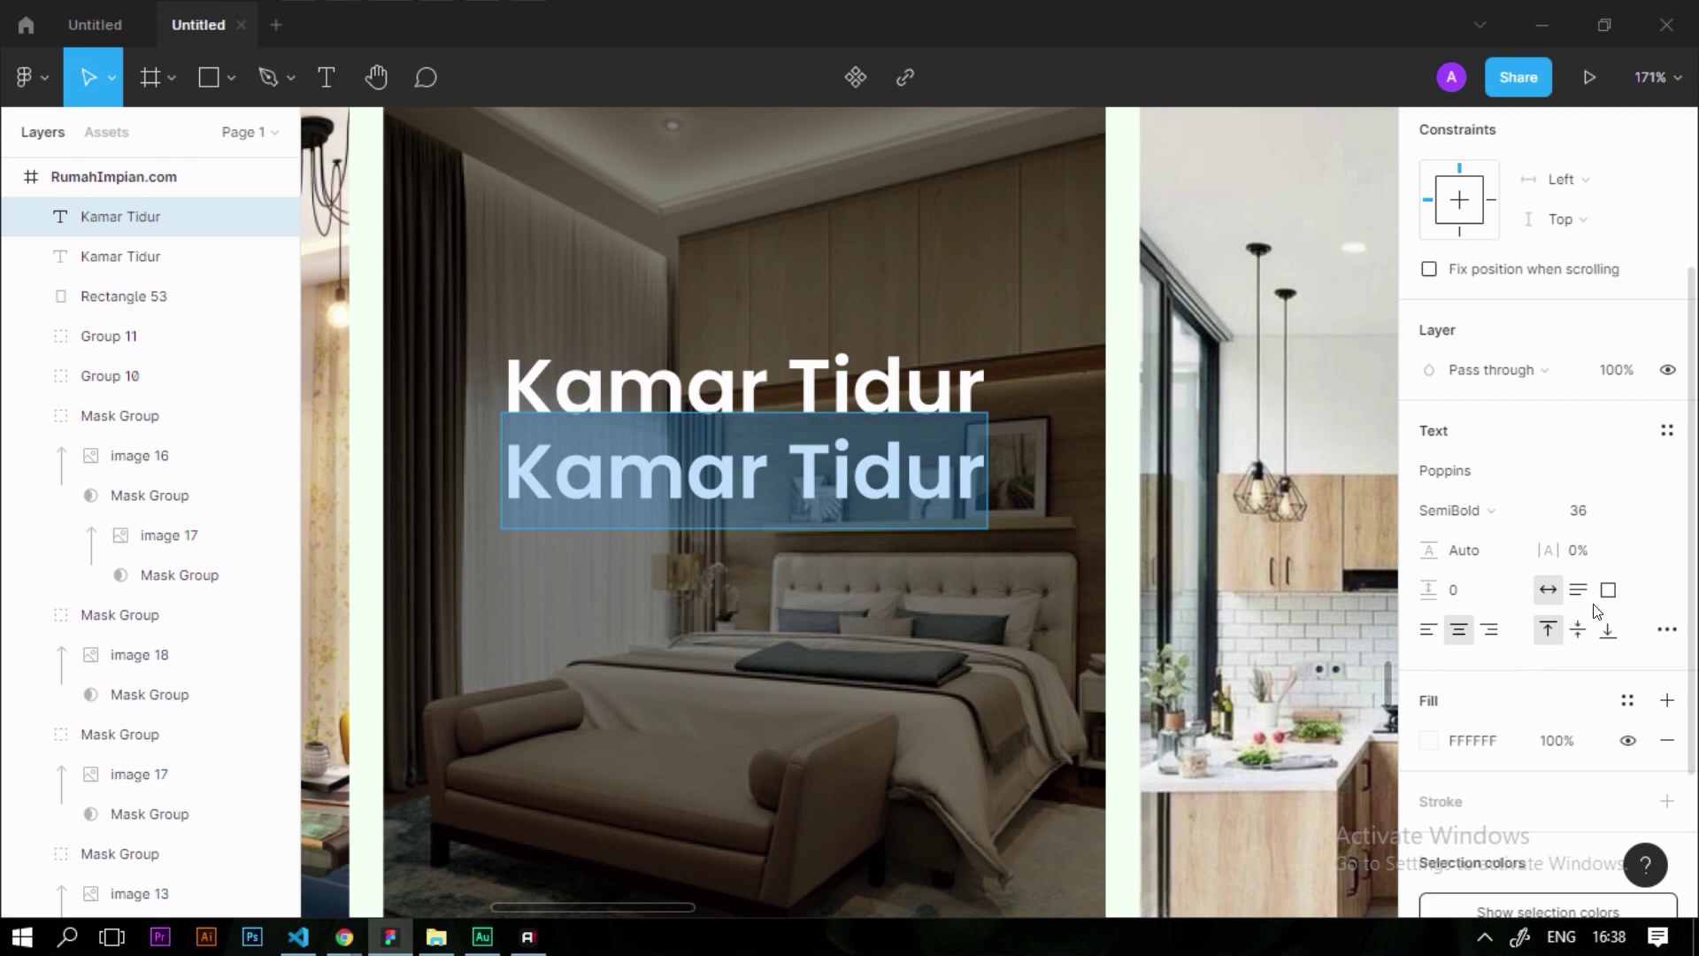
pyautogui.write('14')
pyautogui.press('Return')
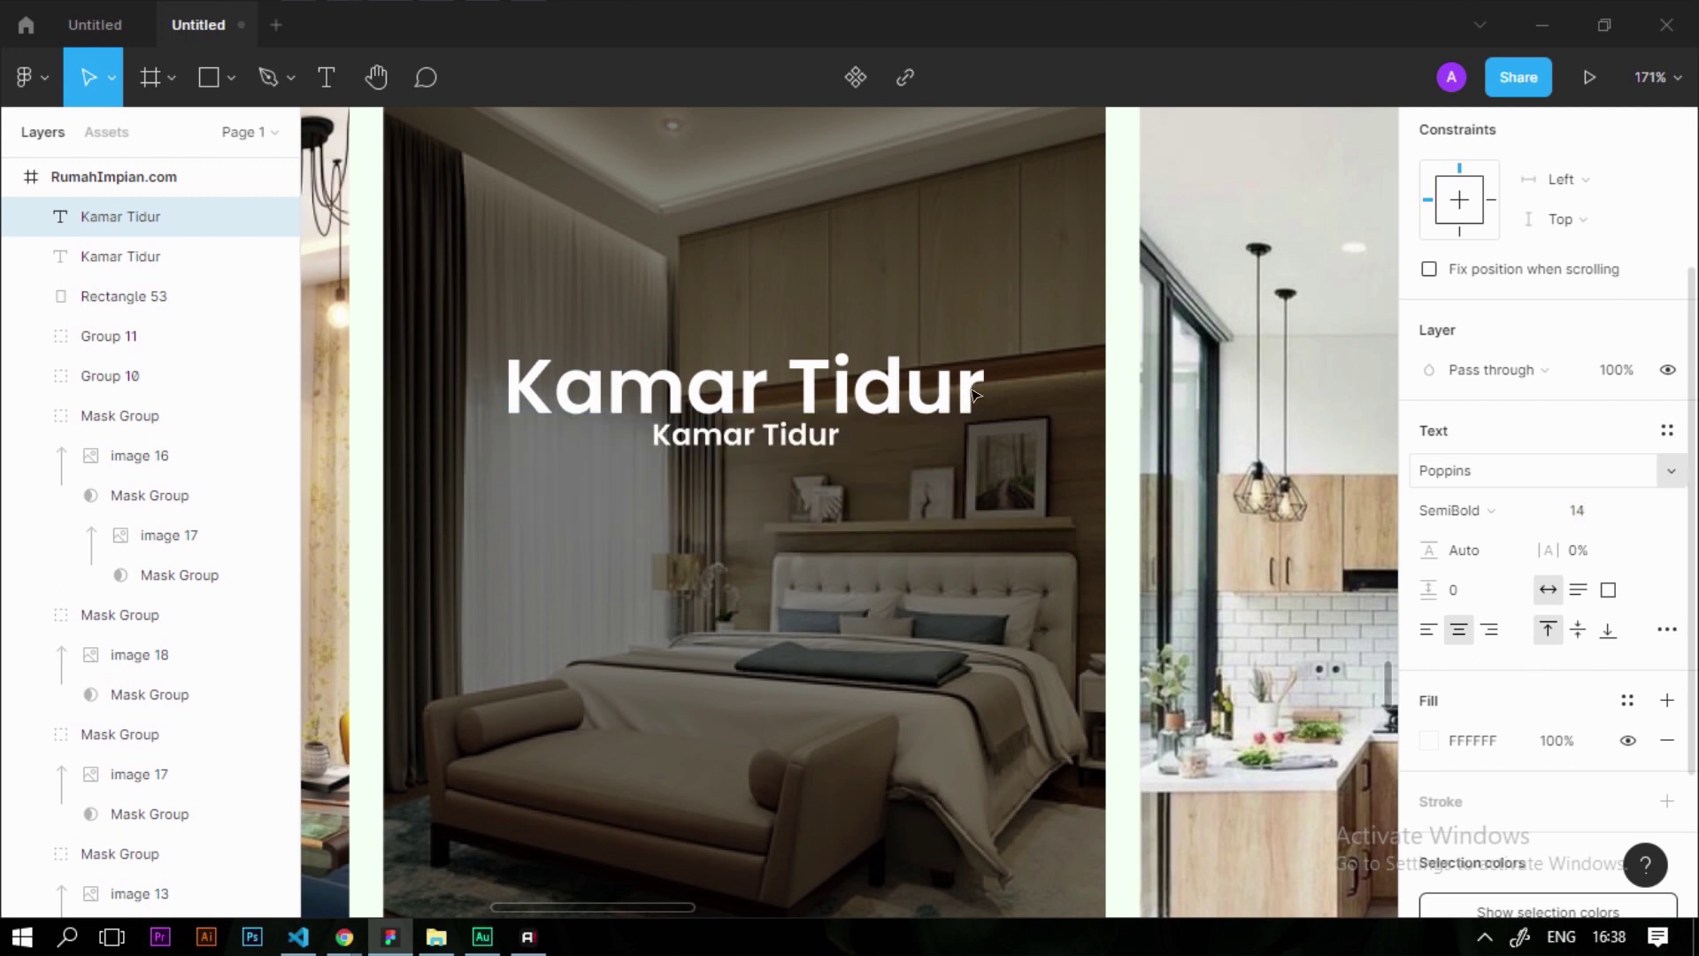
pyautogui.scroll(3, 792, 429)
pyautogui.hotkey('ctrl', 'a')
pyautogui.scroll(-3, 1562, 694)
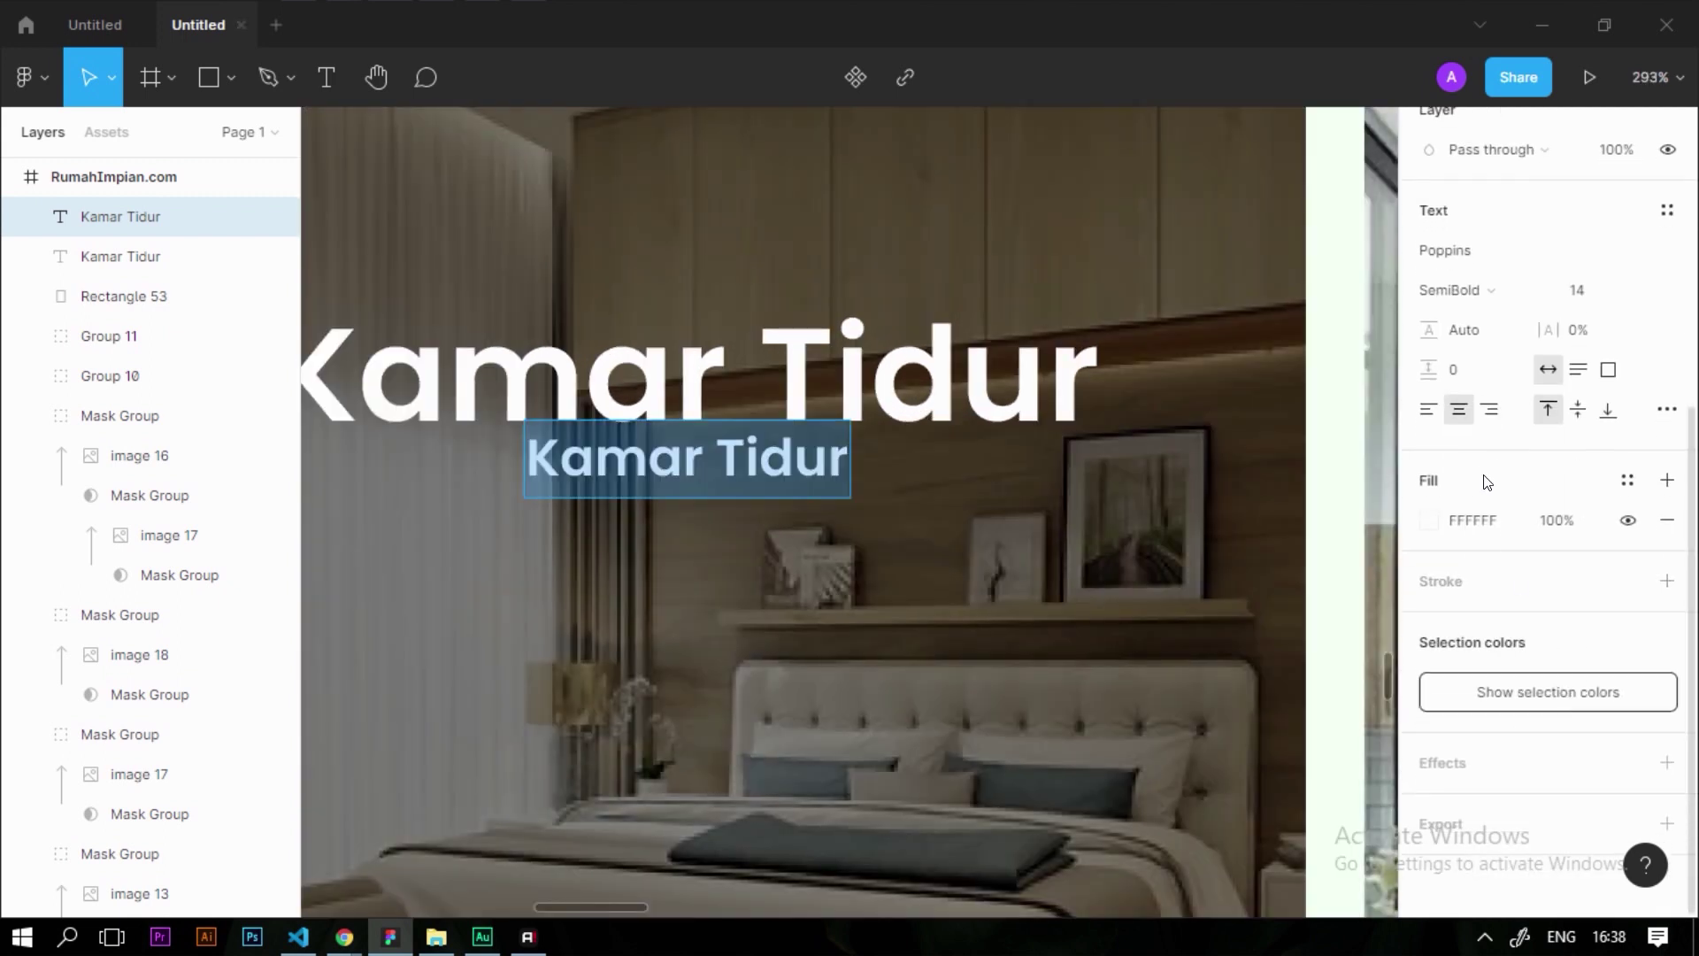
pyautogui.scroll(2, 1491, 417)
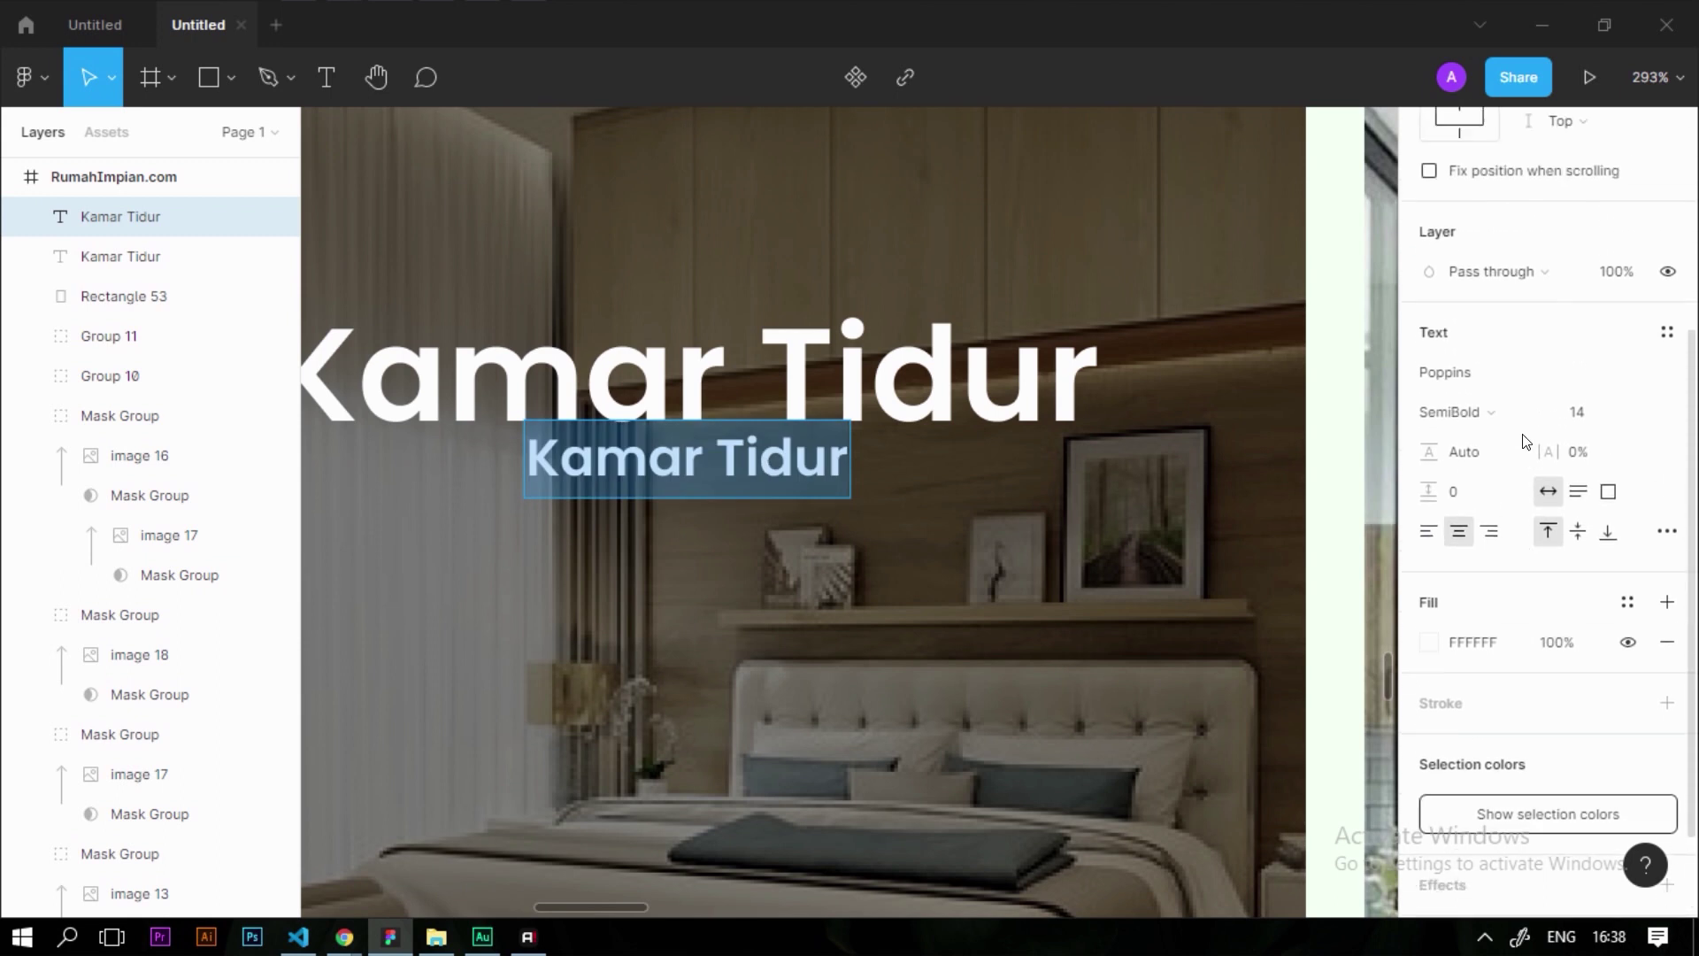
pyautogui.click(1491, 416)
pyautogui.click(1496, 354)
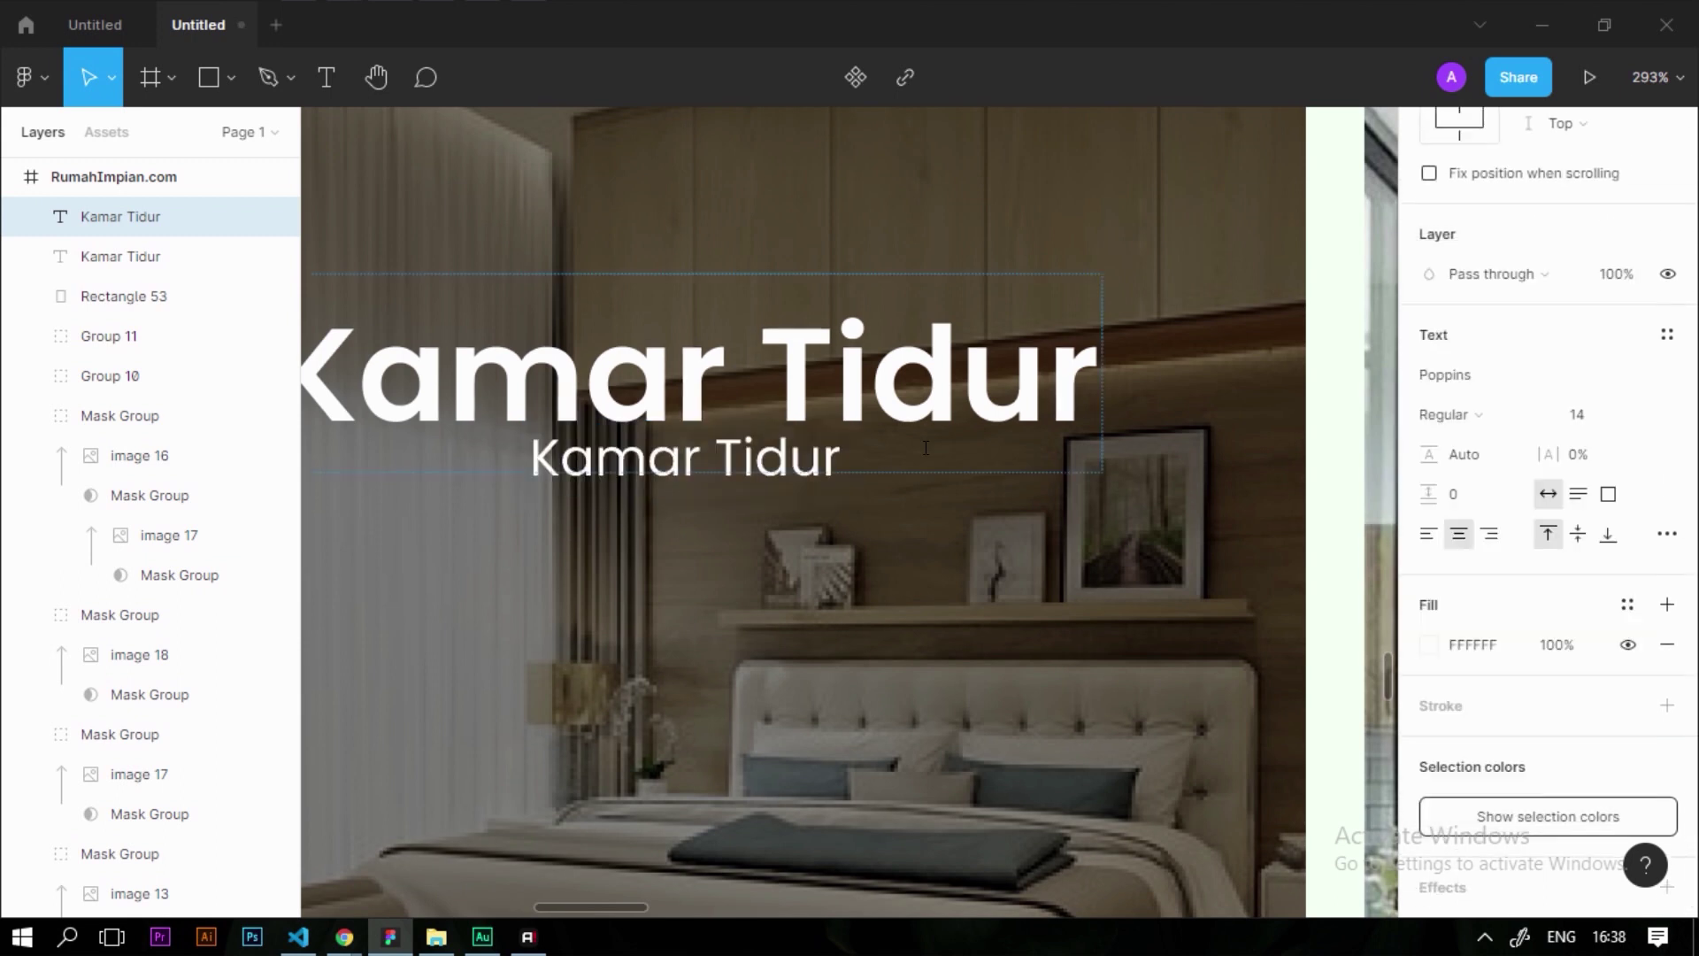
# Change the subtitle to 'Rumah minimalist Type-A2' and duplicate the title below it
pyautogui.hotkey('ctrl', 'a')
pyautogui.write('Ru,ah mi')
pyautogui.press('BackSpace')
pyautogui.press('BackSpace')
pyautogui.press('BackSpace')
pyautogui.press('BackSpace')
pyautogui.press('BackSpace')
pyautogui.press('BackSpace')
pyautogui.write('mah minimalist Type-A2')
pyautogui.press('Escape')
pyautogui.scroll(-4, 788, 449)
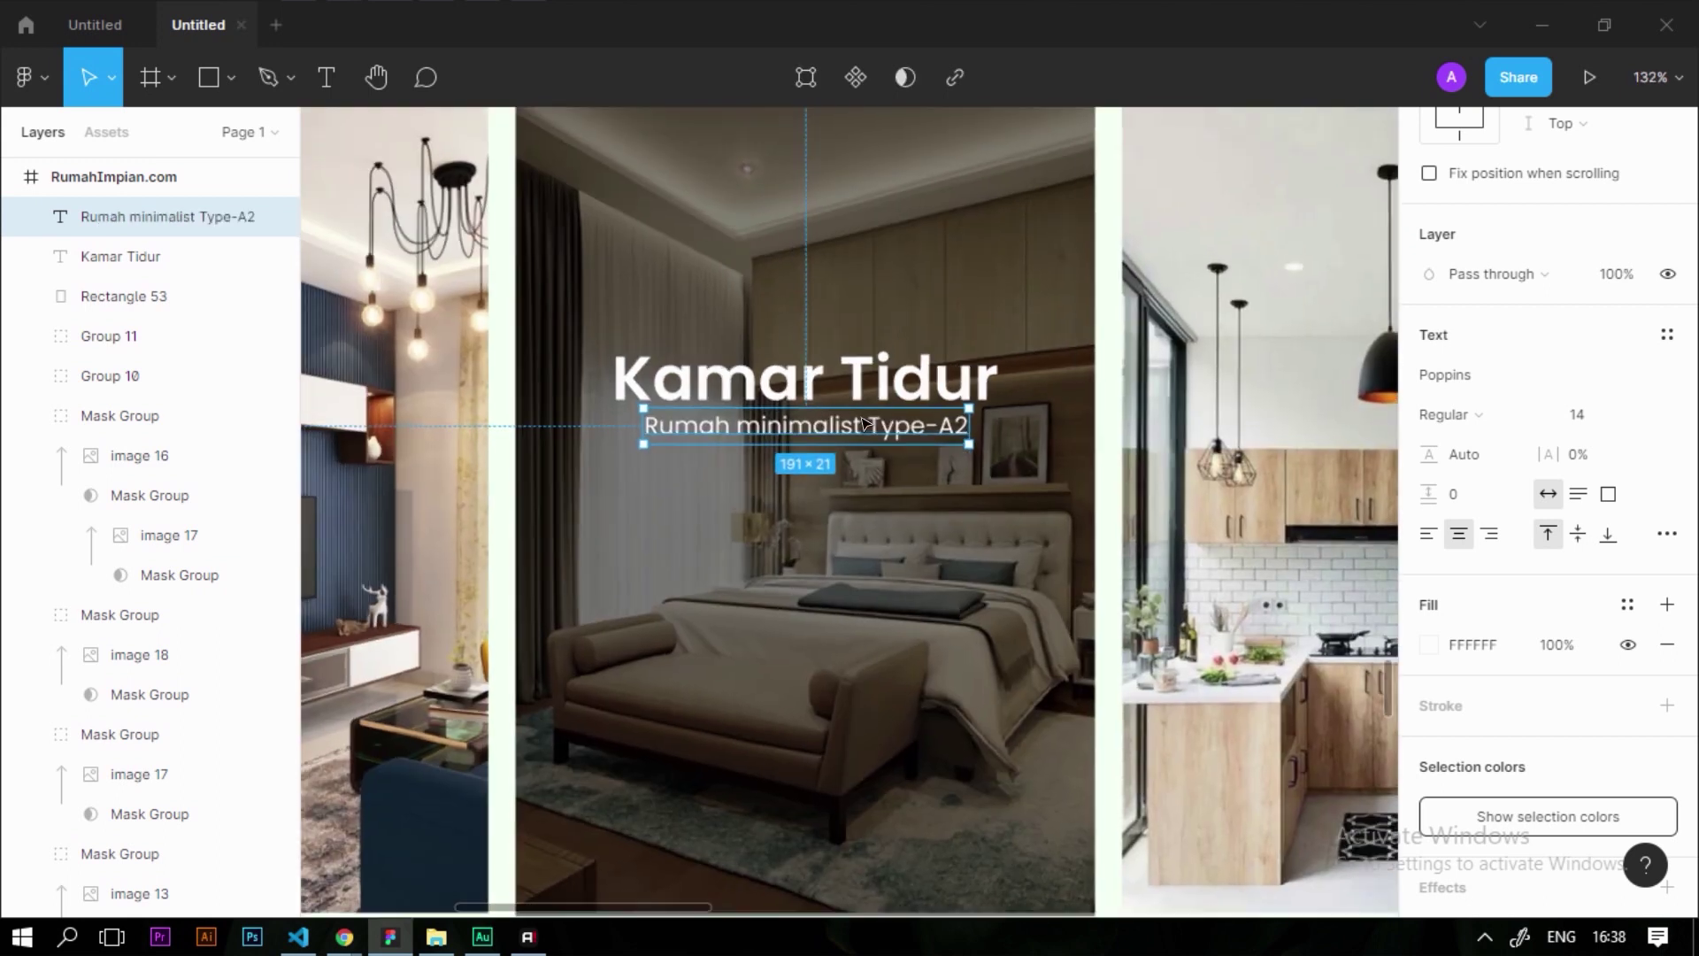
pyautogui.scroll(3, 801, 458)
pyautogui.scroll(1, 761, 453)
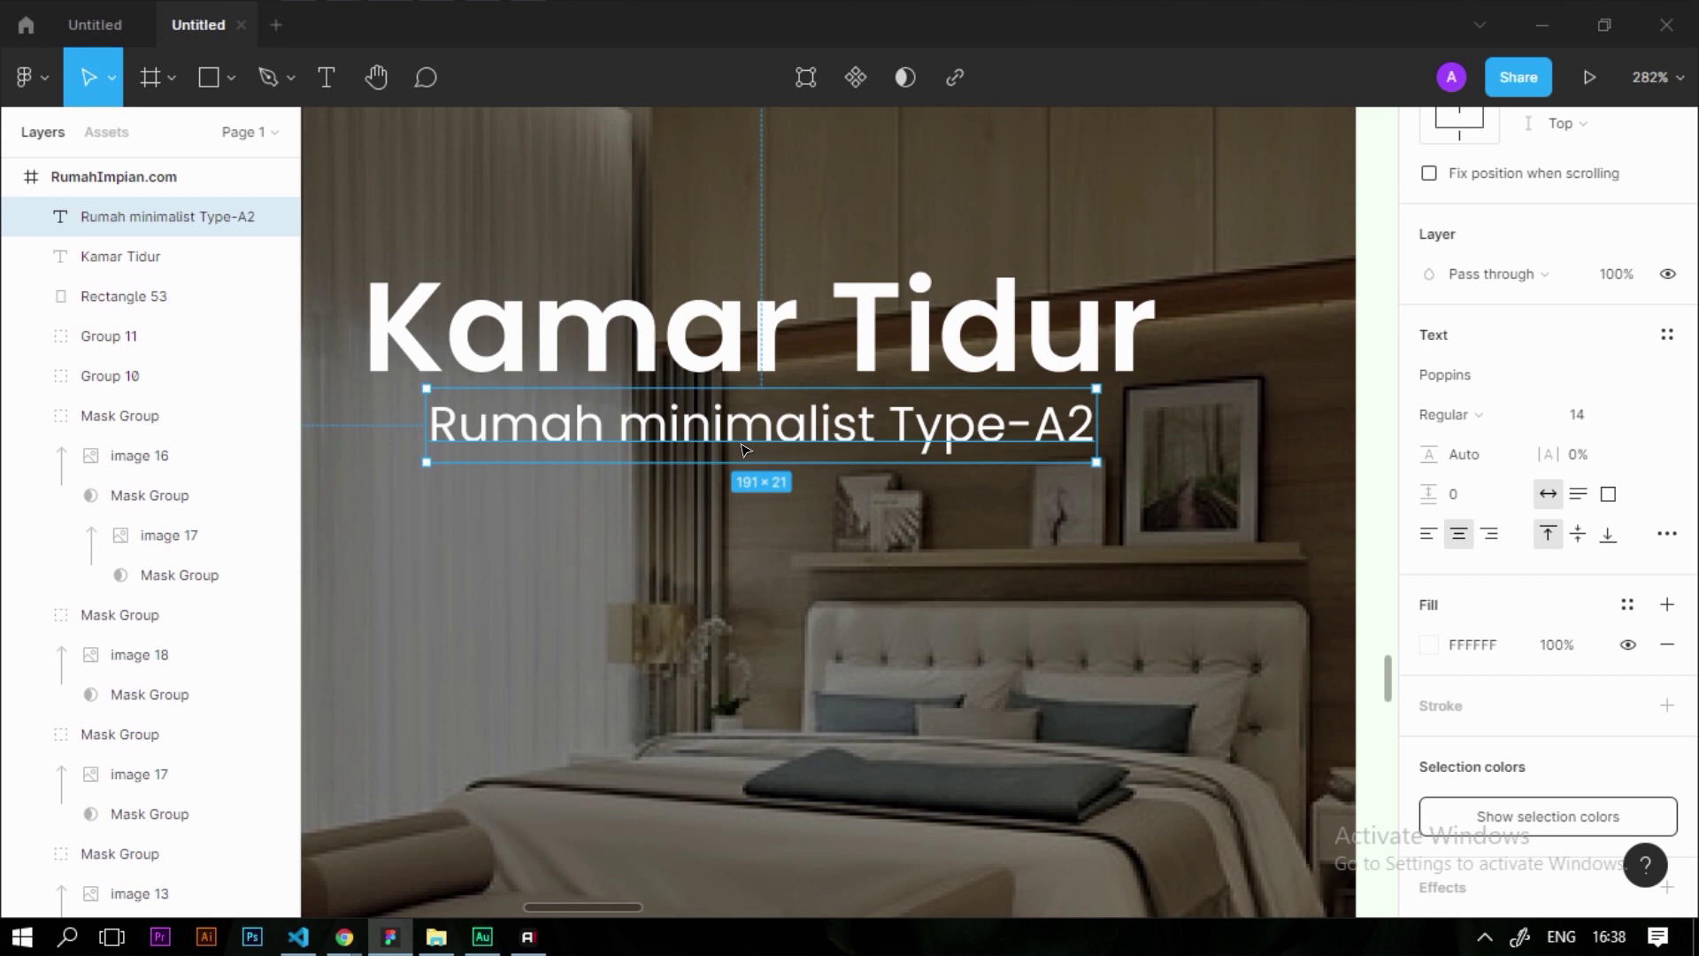
pyautogui.click(807, 303)
pyautogui.moveTo(782, 335); pyautogui.dragTo(779, 565)
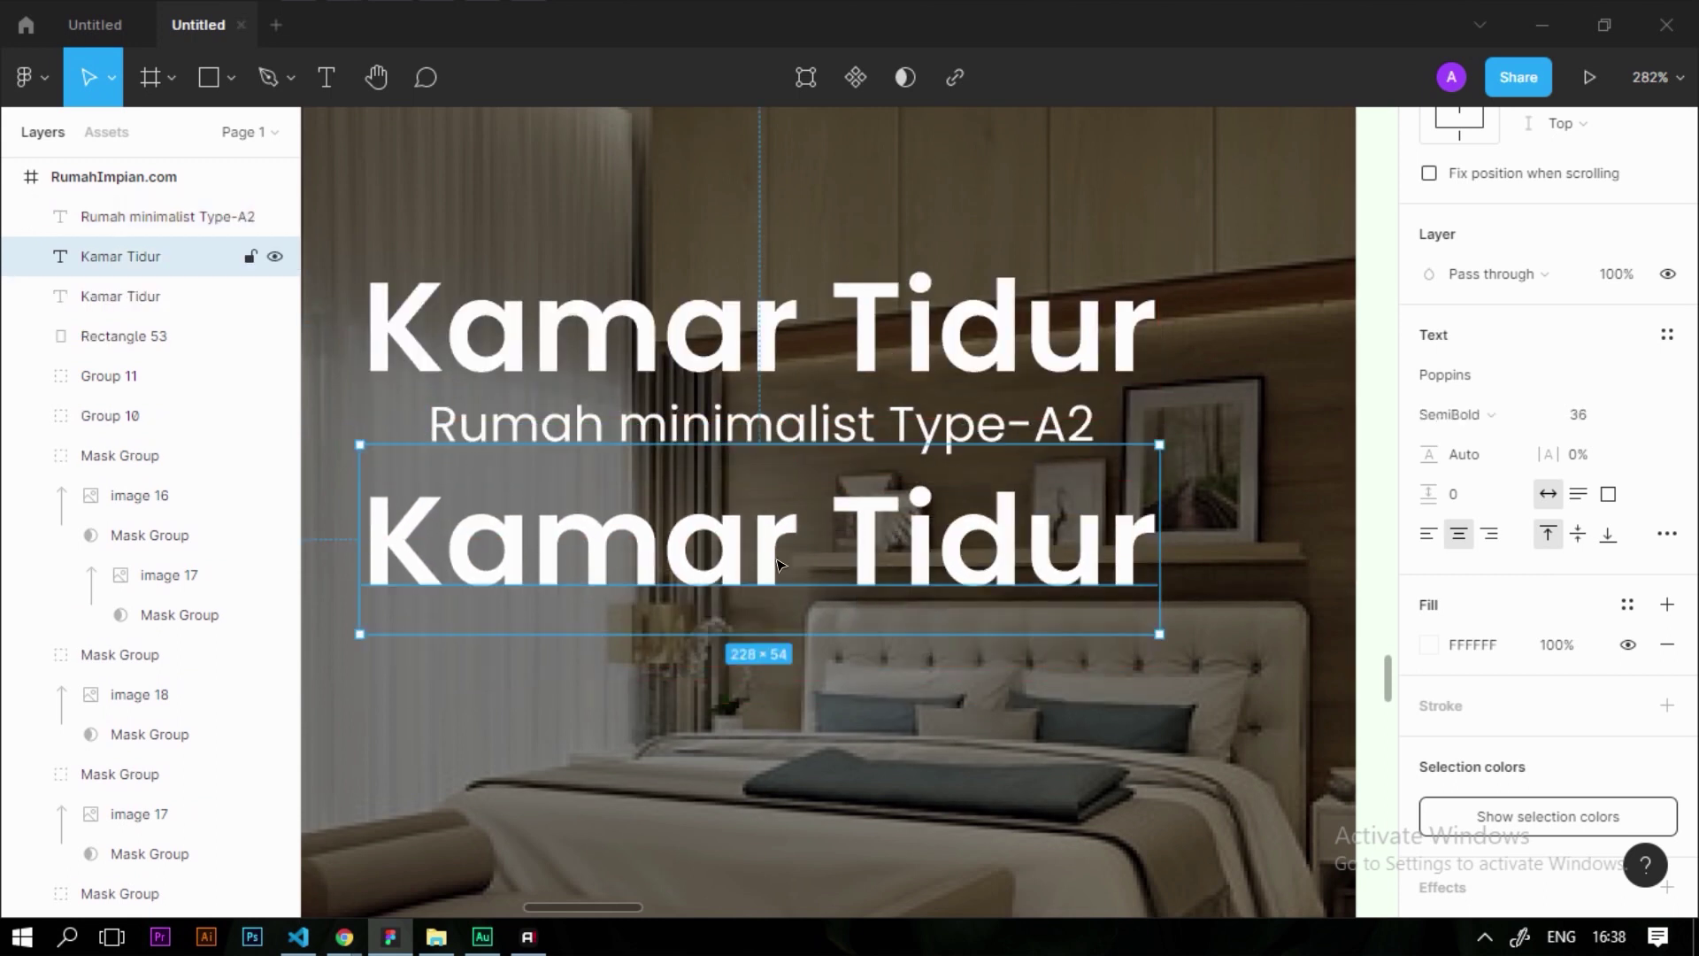
# Turn the title copy into a 24 pt 'IDR.200jt' price
pyautogui.doubleClick(1092, 495)
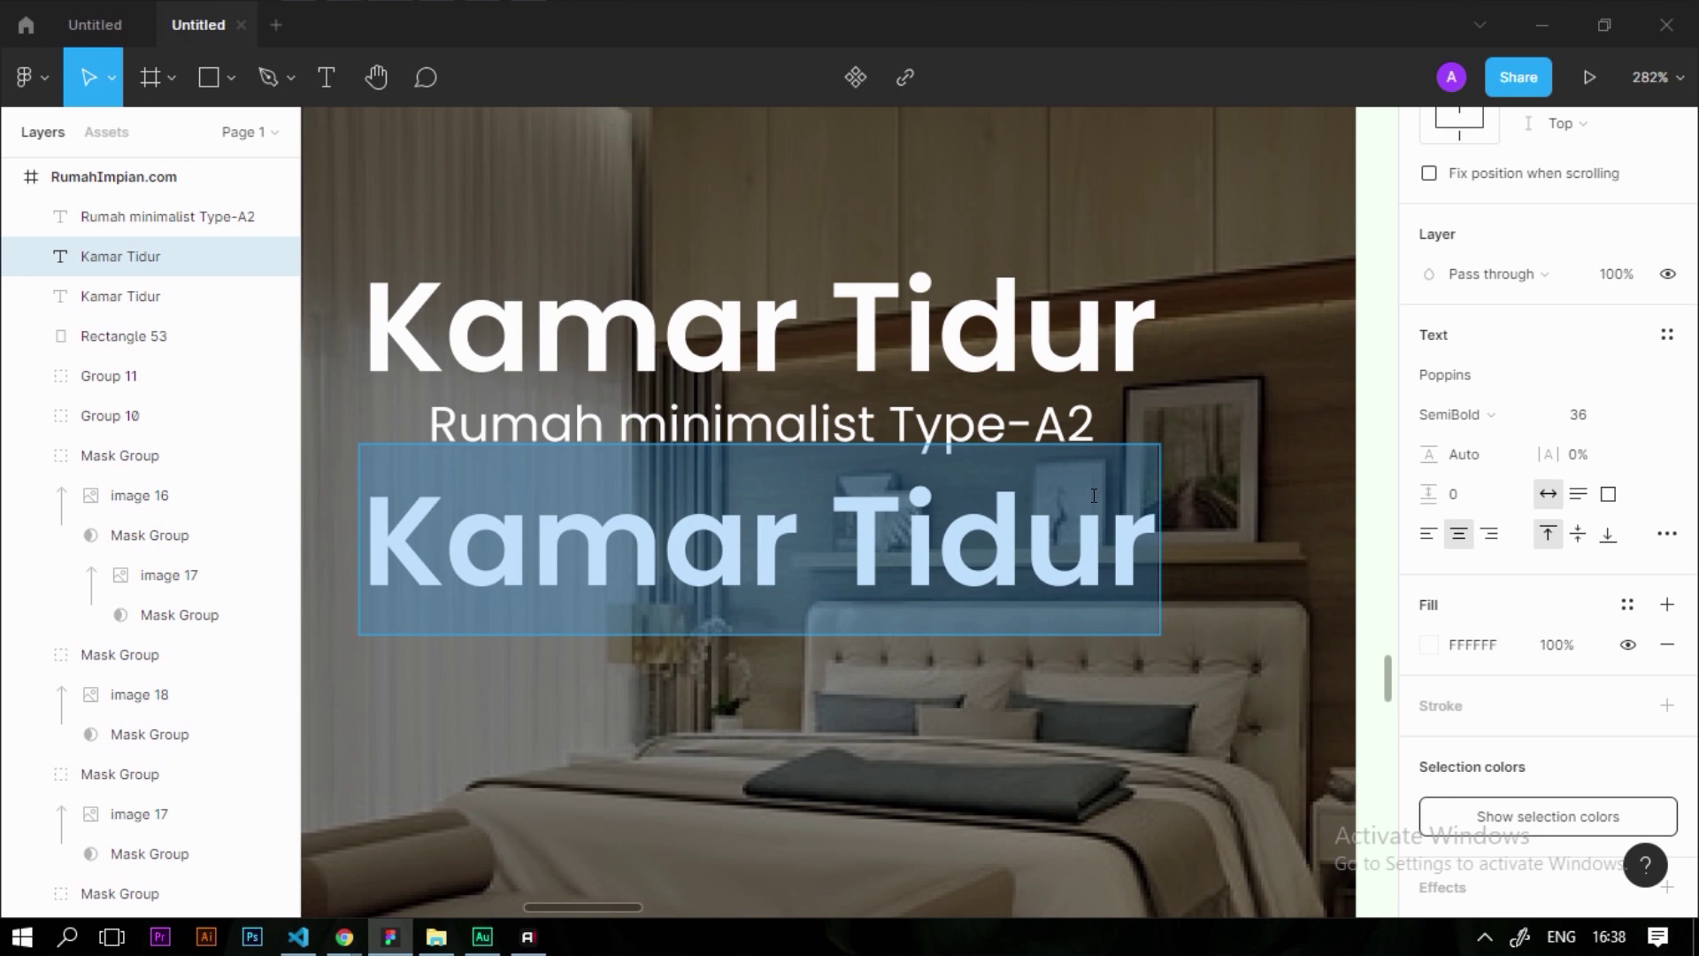
pyautogui.write('IDR.200jt')
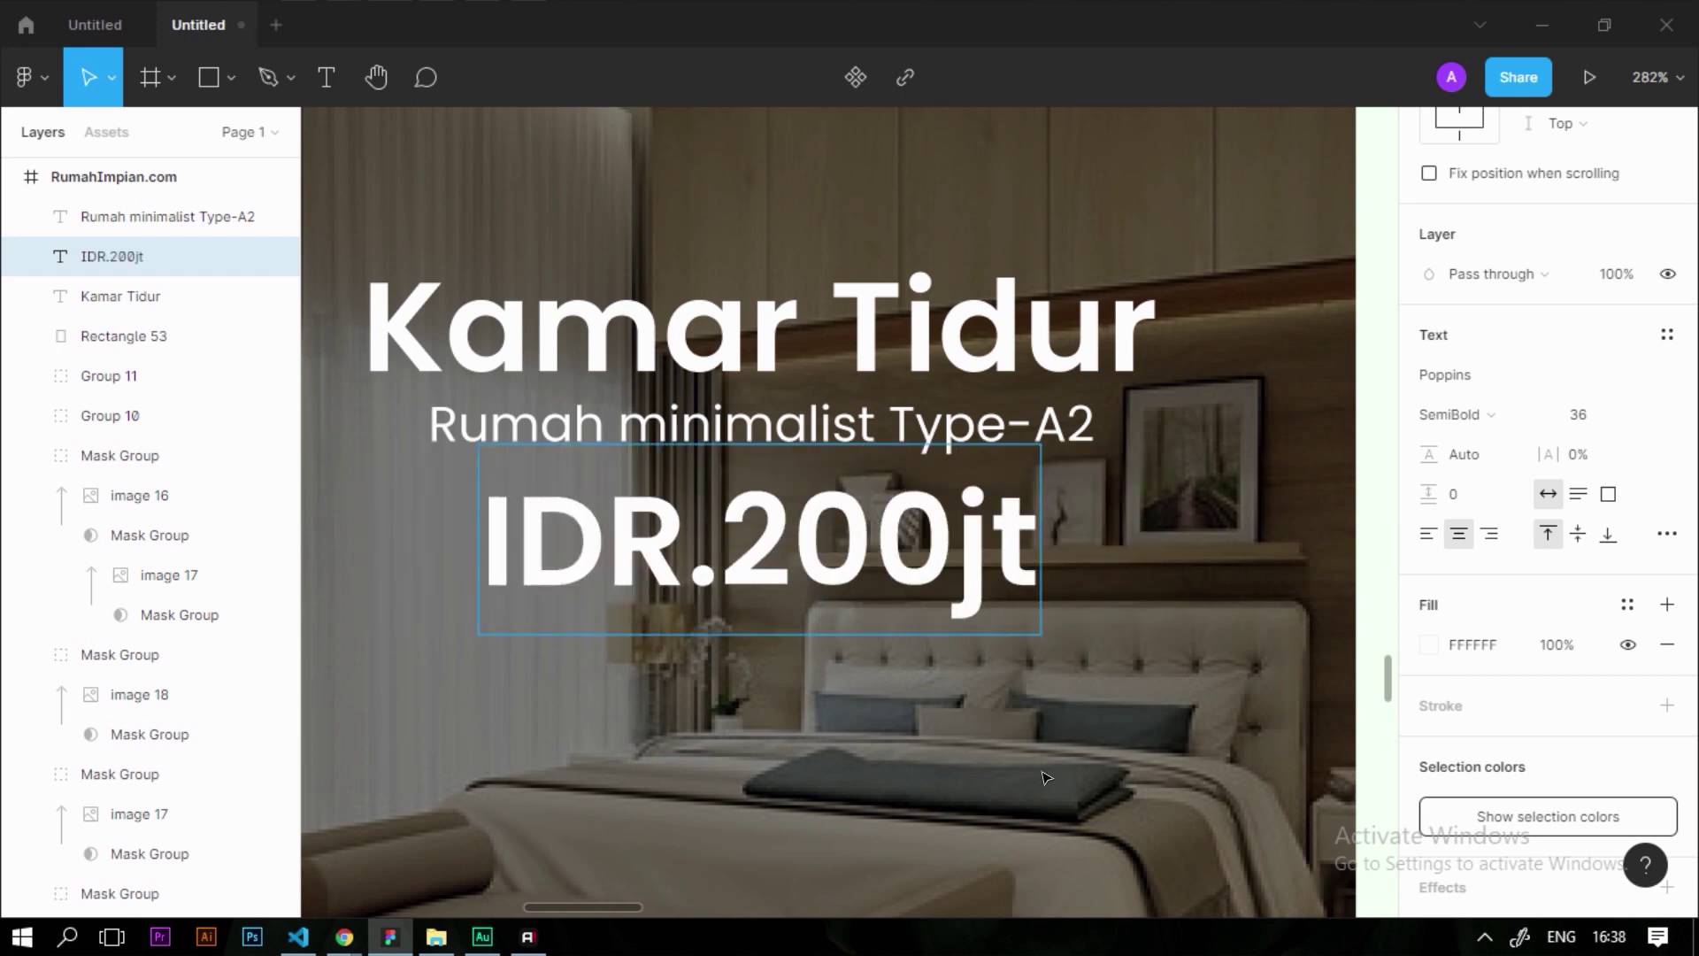
pyautogui.press('Escape')
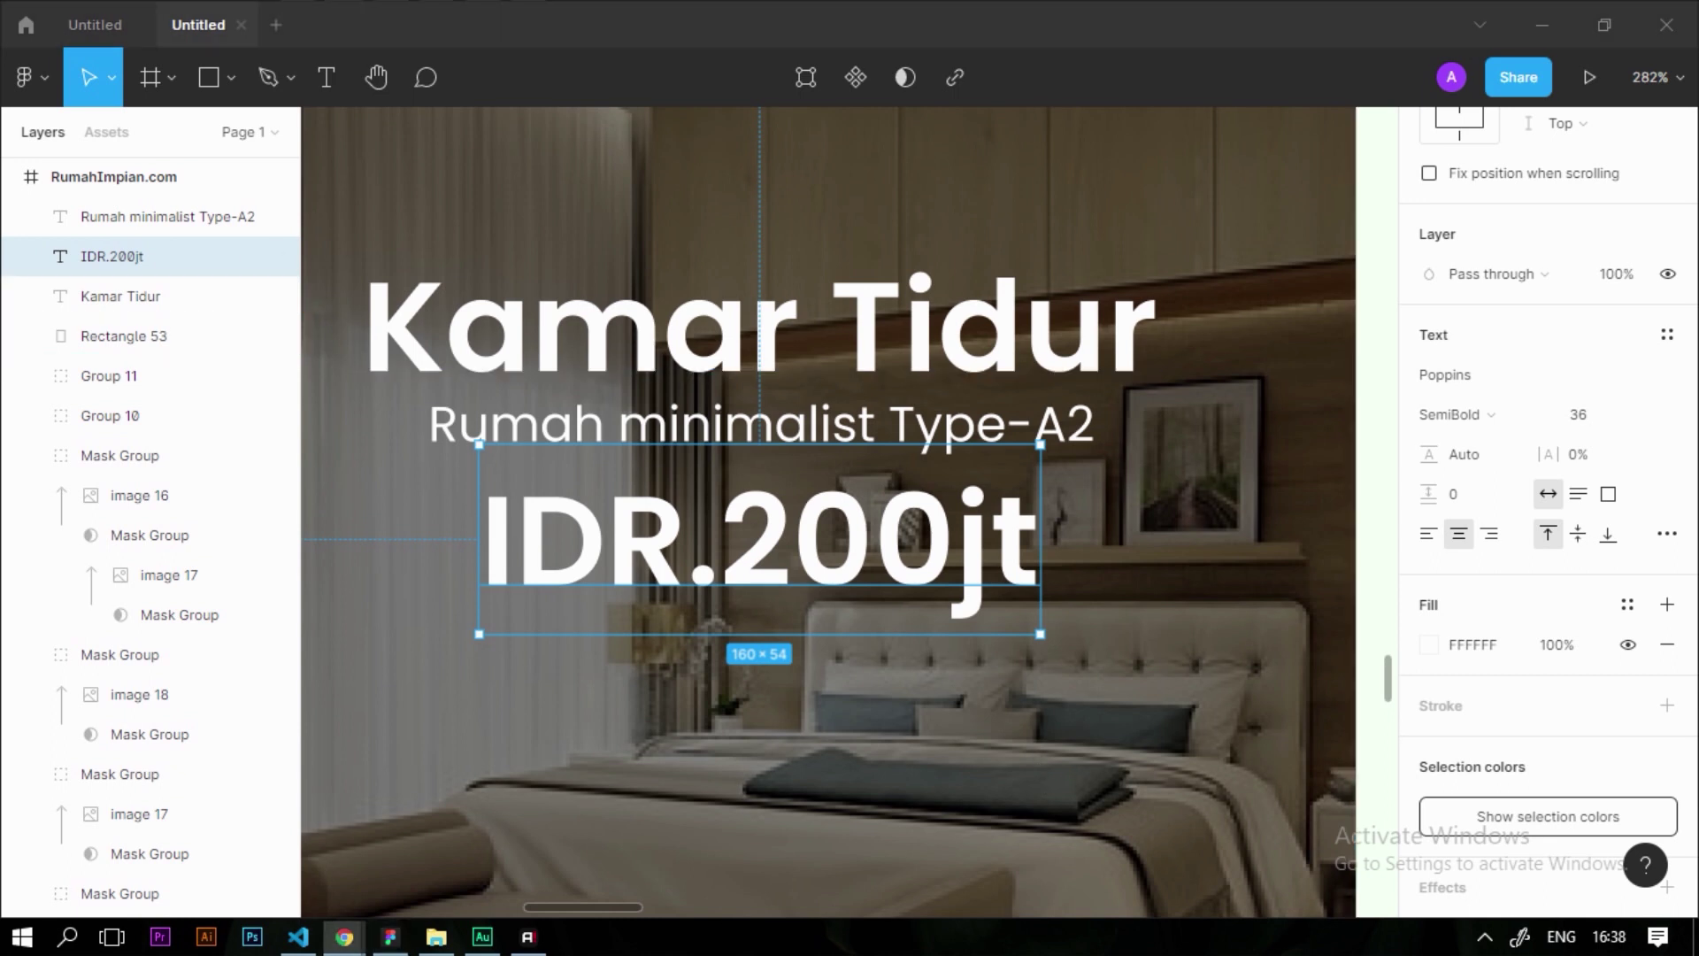
pyautogui.click(980, 587)
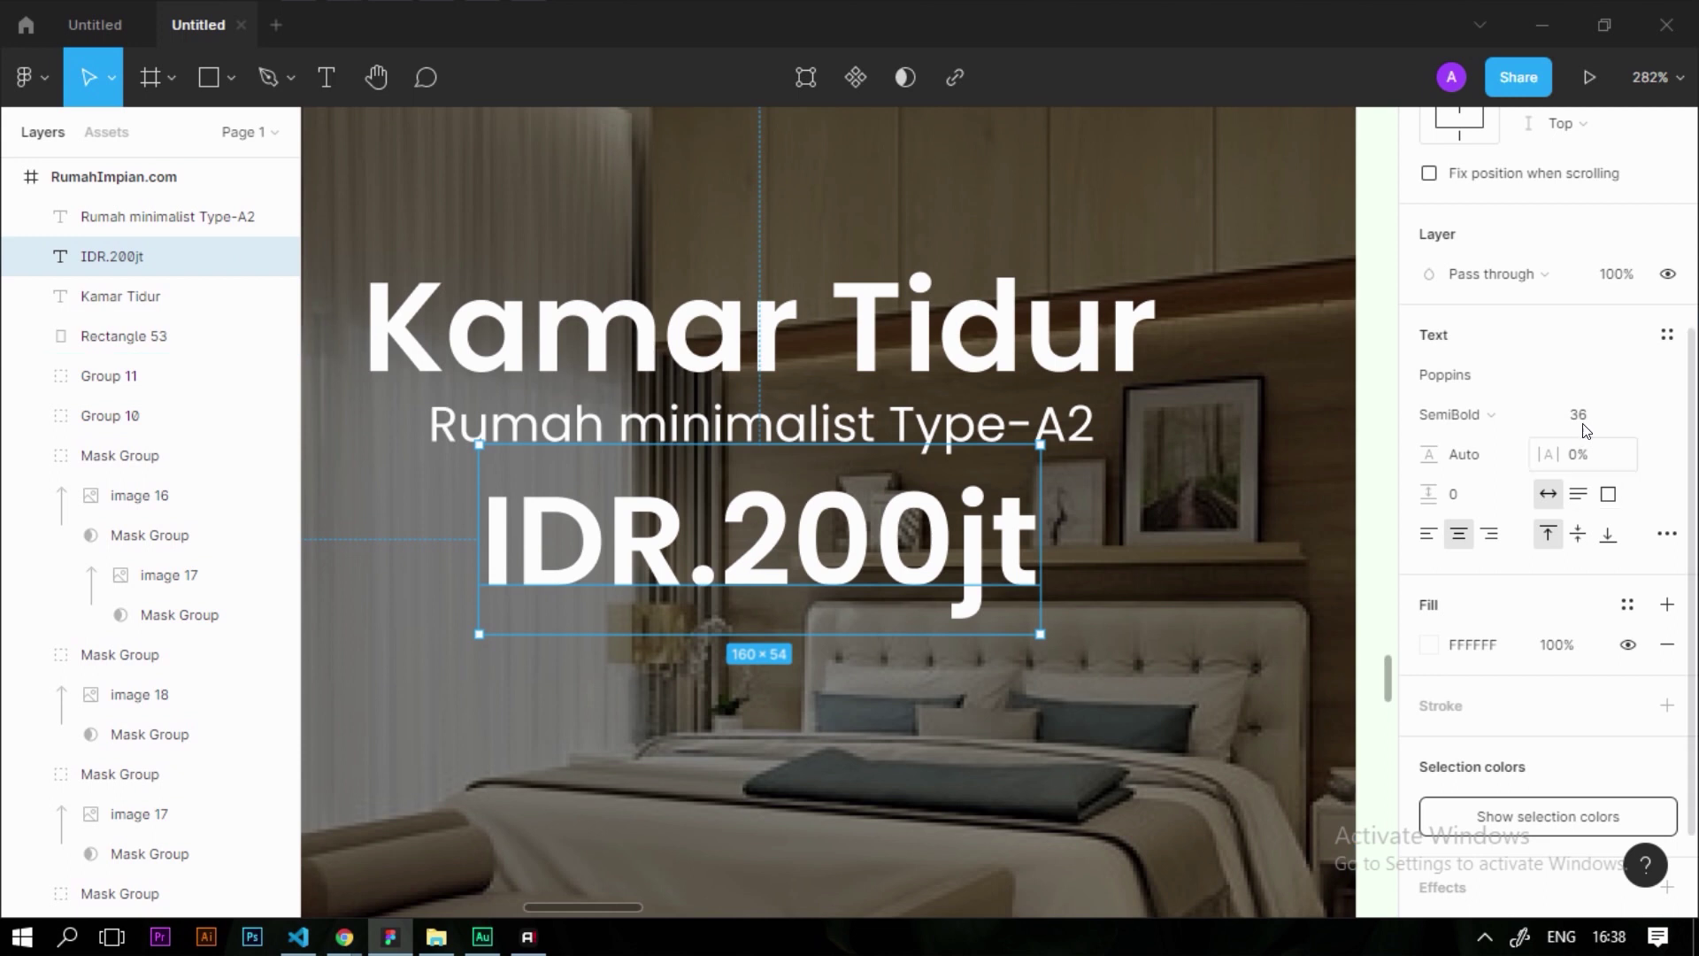
pyautogui.click(1609, 421)
pyautogui.write('24')
pyautogui.press('Return')
# Lower the Type-A2 subtitle and price slightly, then draw a rectangle beneath the price
pyautogui.click(124, 337)
pyautogui.hotkey('shift', '2')
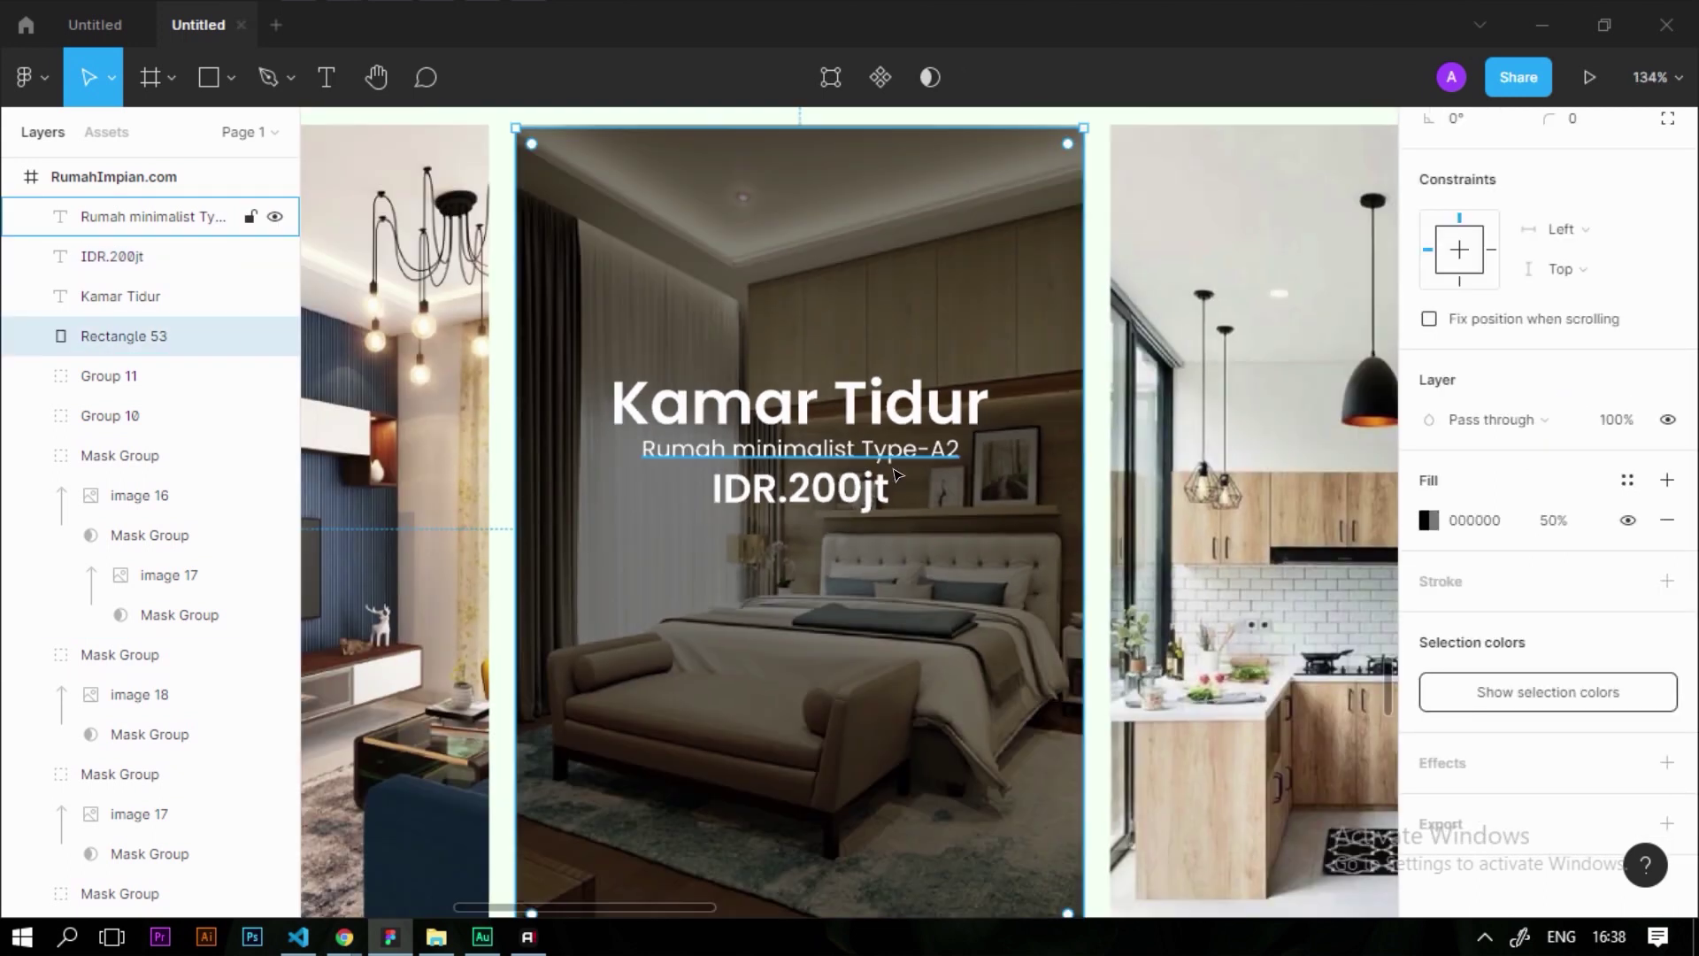
pyautogui.scroll(4, 895, 476)
pyautogui.click(881, 487)
pyautogui.scroll(10, 876, 496)
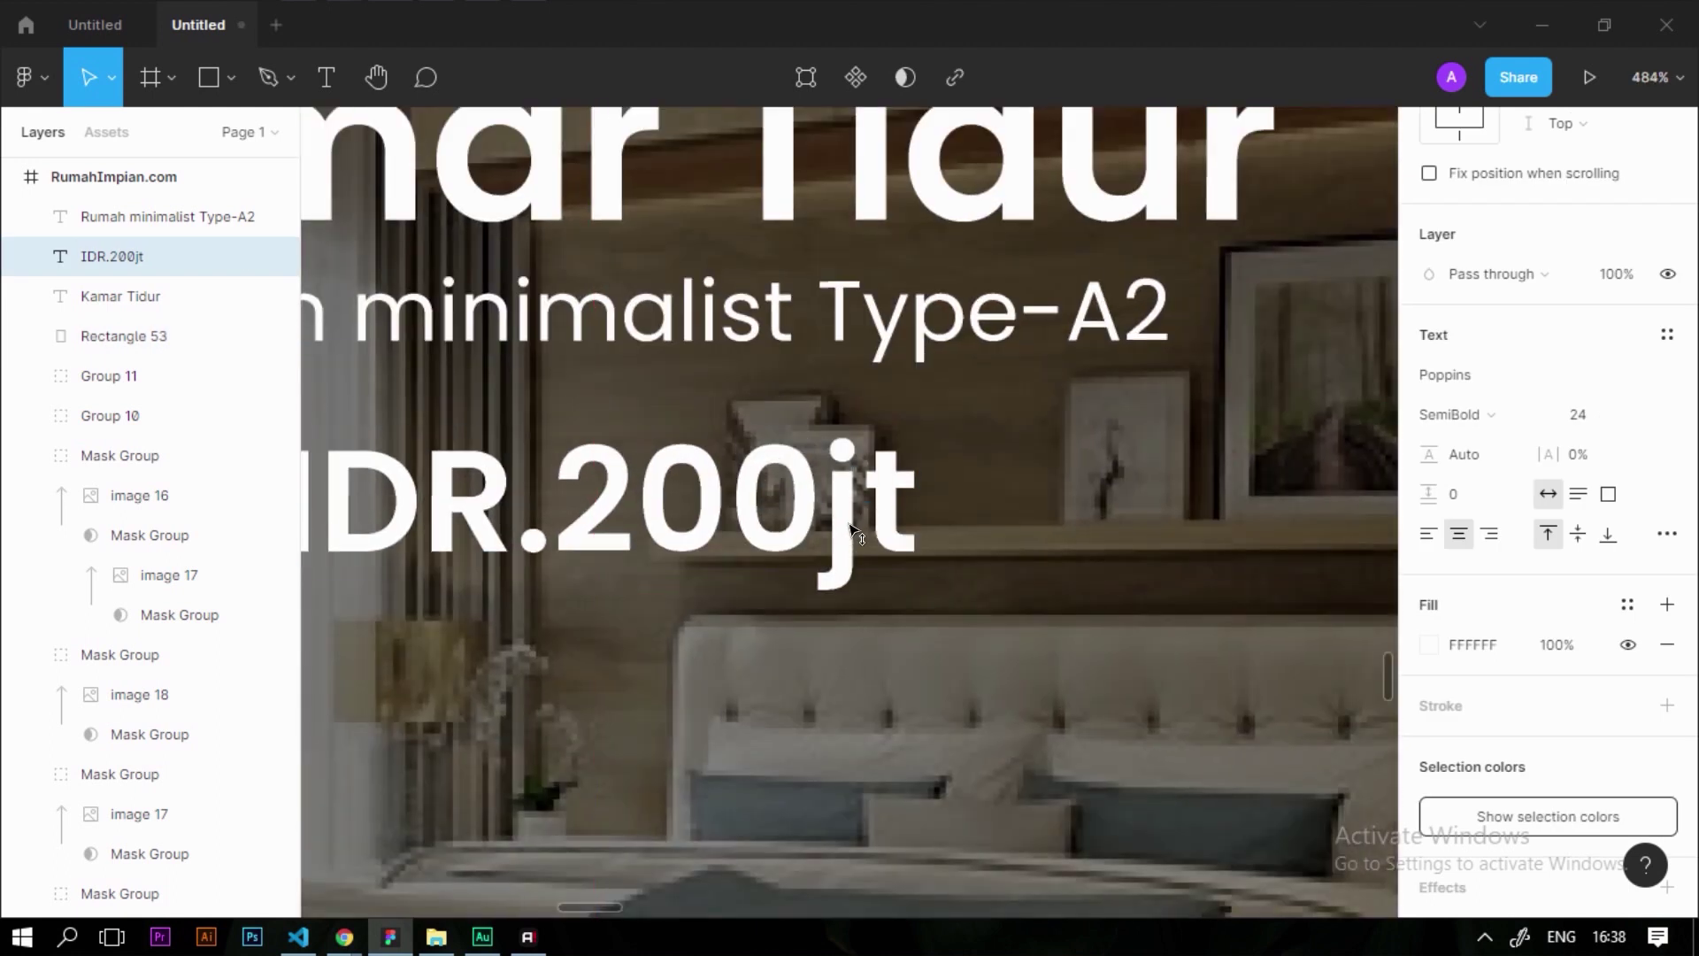
pyautogui.scroll(-5, 899, 265)
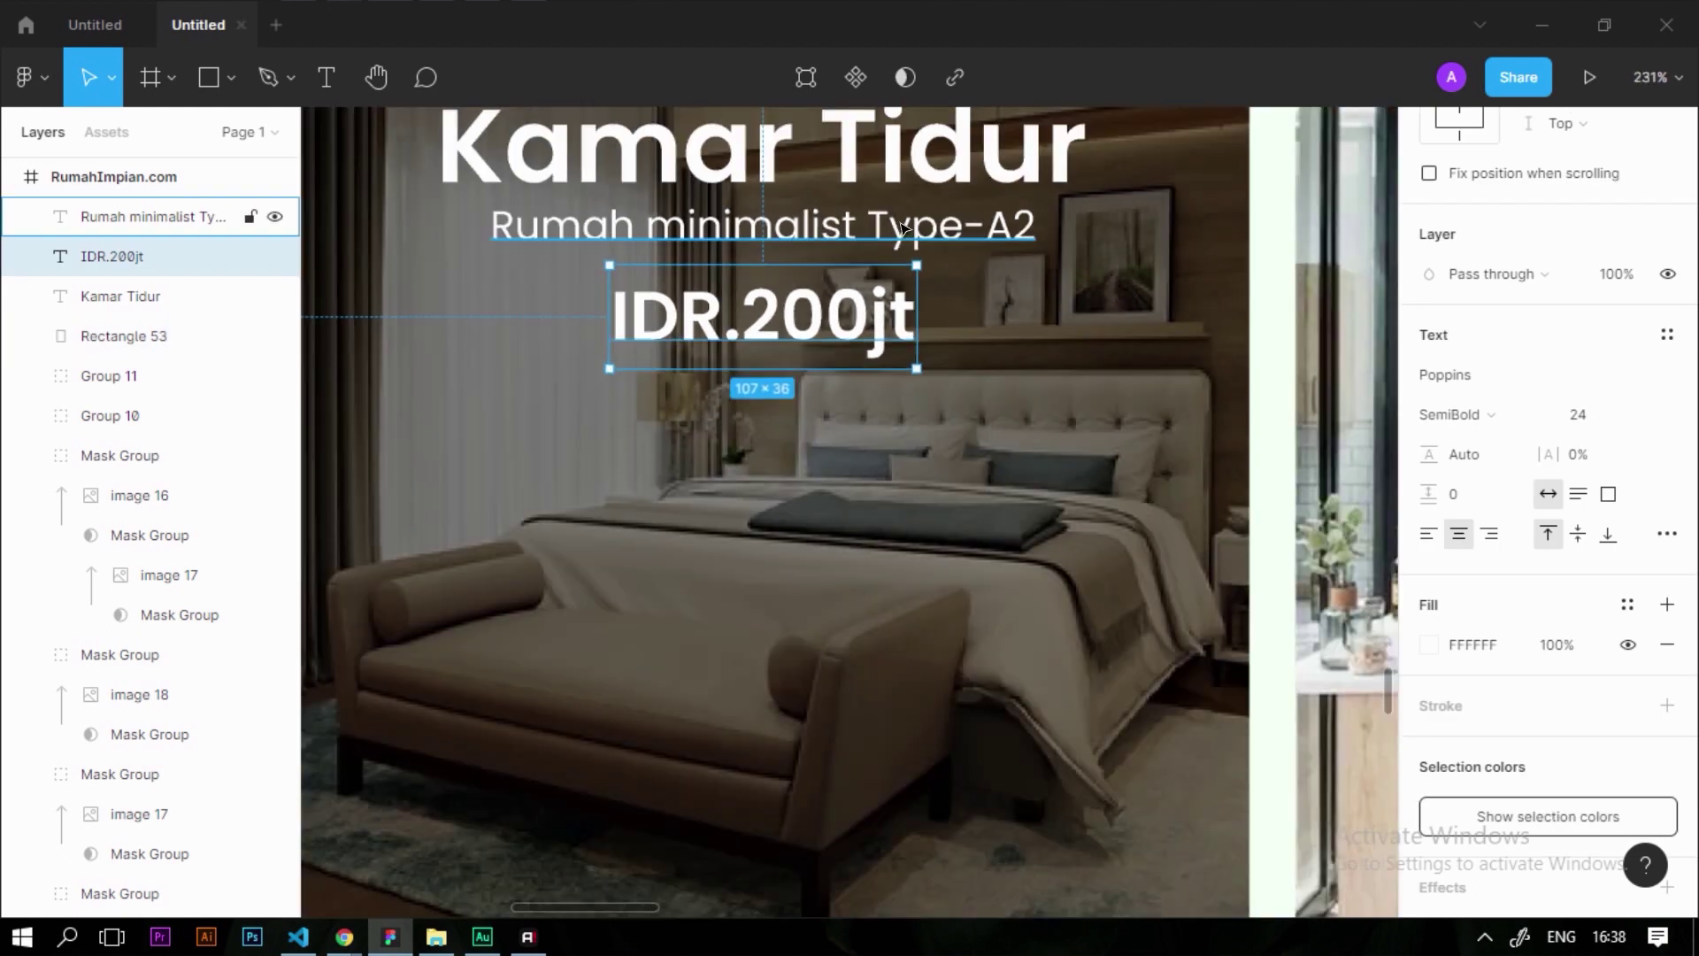
pyautogui.moveTo(903, 228); pyautogui.dragTo(902, 246)
pyautogui.moveTo(885, 343); pyautogui.dragTo(881, 372)
pyautogui.scroll(-5, 866, 386)
pyautogui.scroll(2, 866, 386)
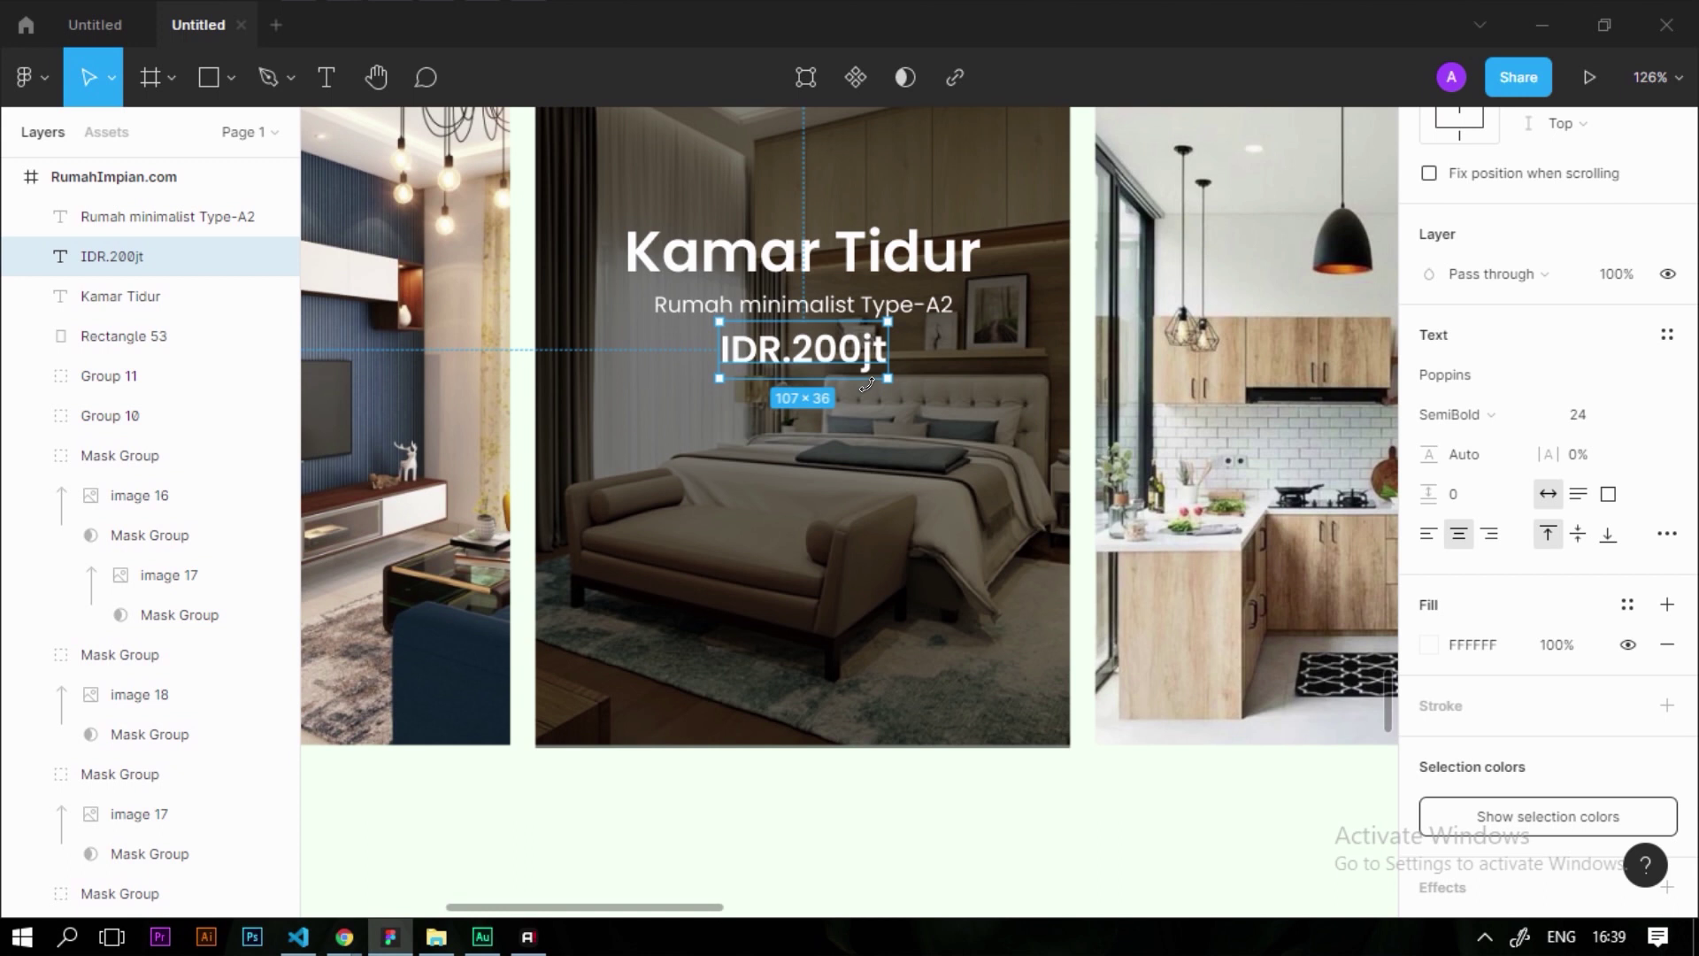
pyautogui.scroll(2, 867, 383)
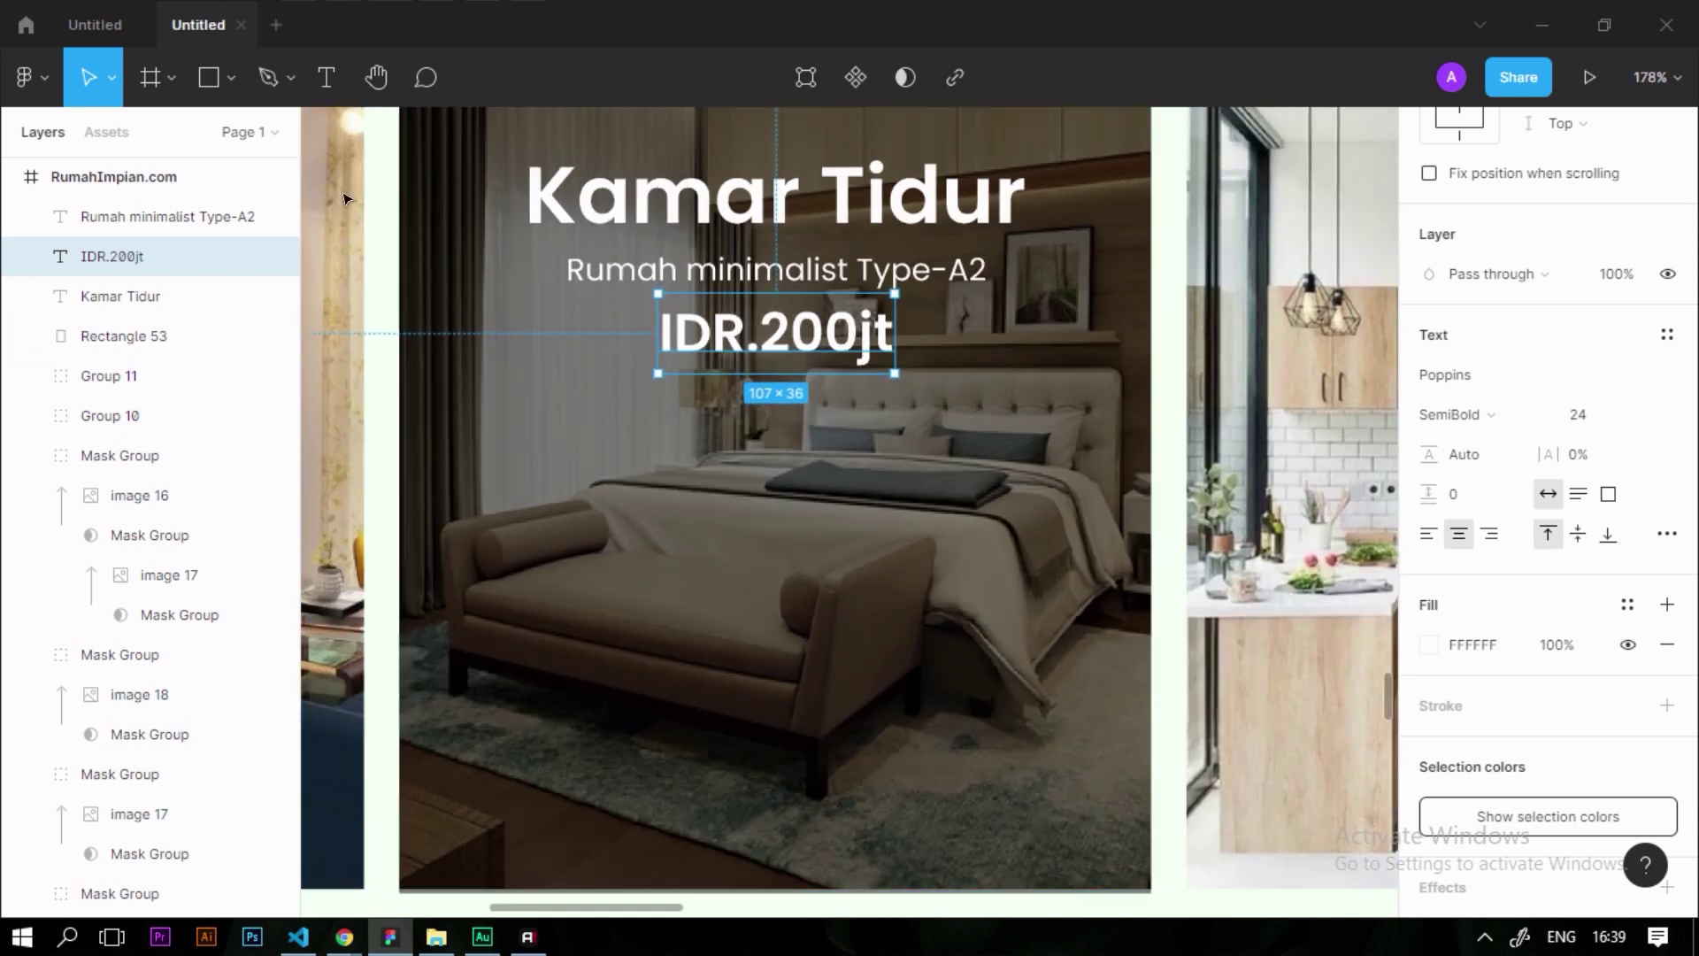
pyautogui.press('r')
pyautogui.moveTo(639, 400)
pyautogui.mouseDown()
pyautogui.moveTo(827, 494)
pyautogui.moveTo(977, 519)
pyautogui.moveTo(996, 498)
pyautogui.mouseUp()
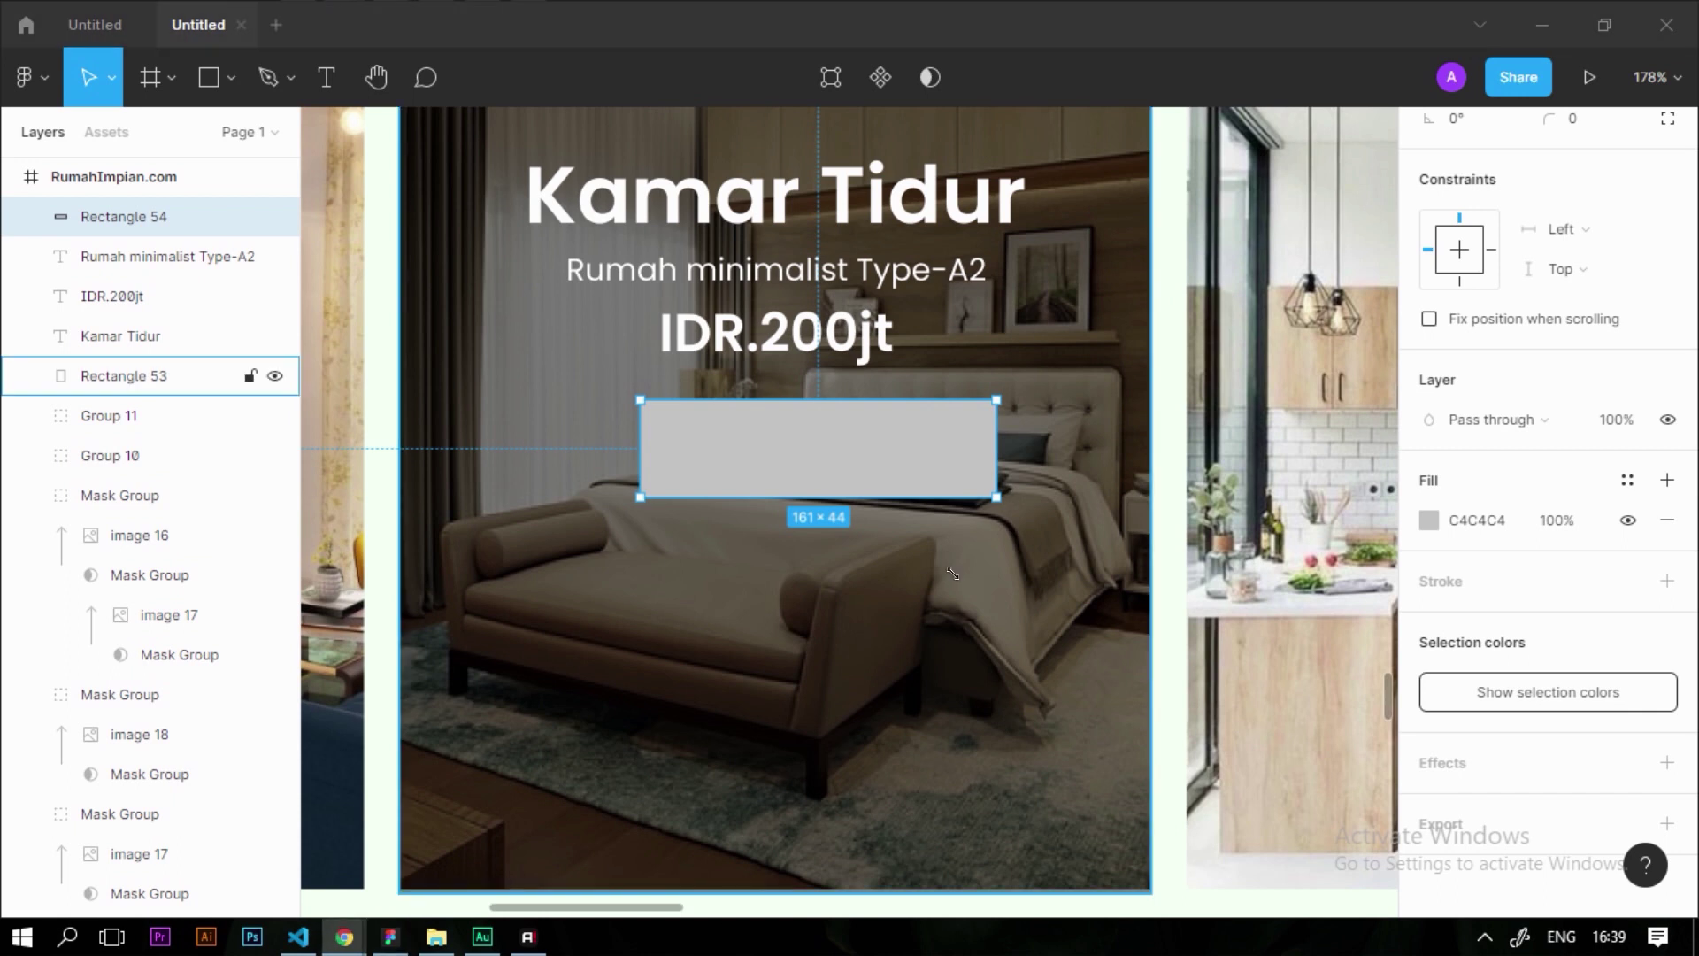
# Shift the new rectangle slightly and size it 150×45
pyautogui.moveTo(916, 449); pyautogui.dragTo(899, 443)
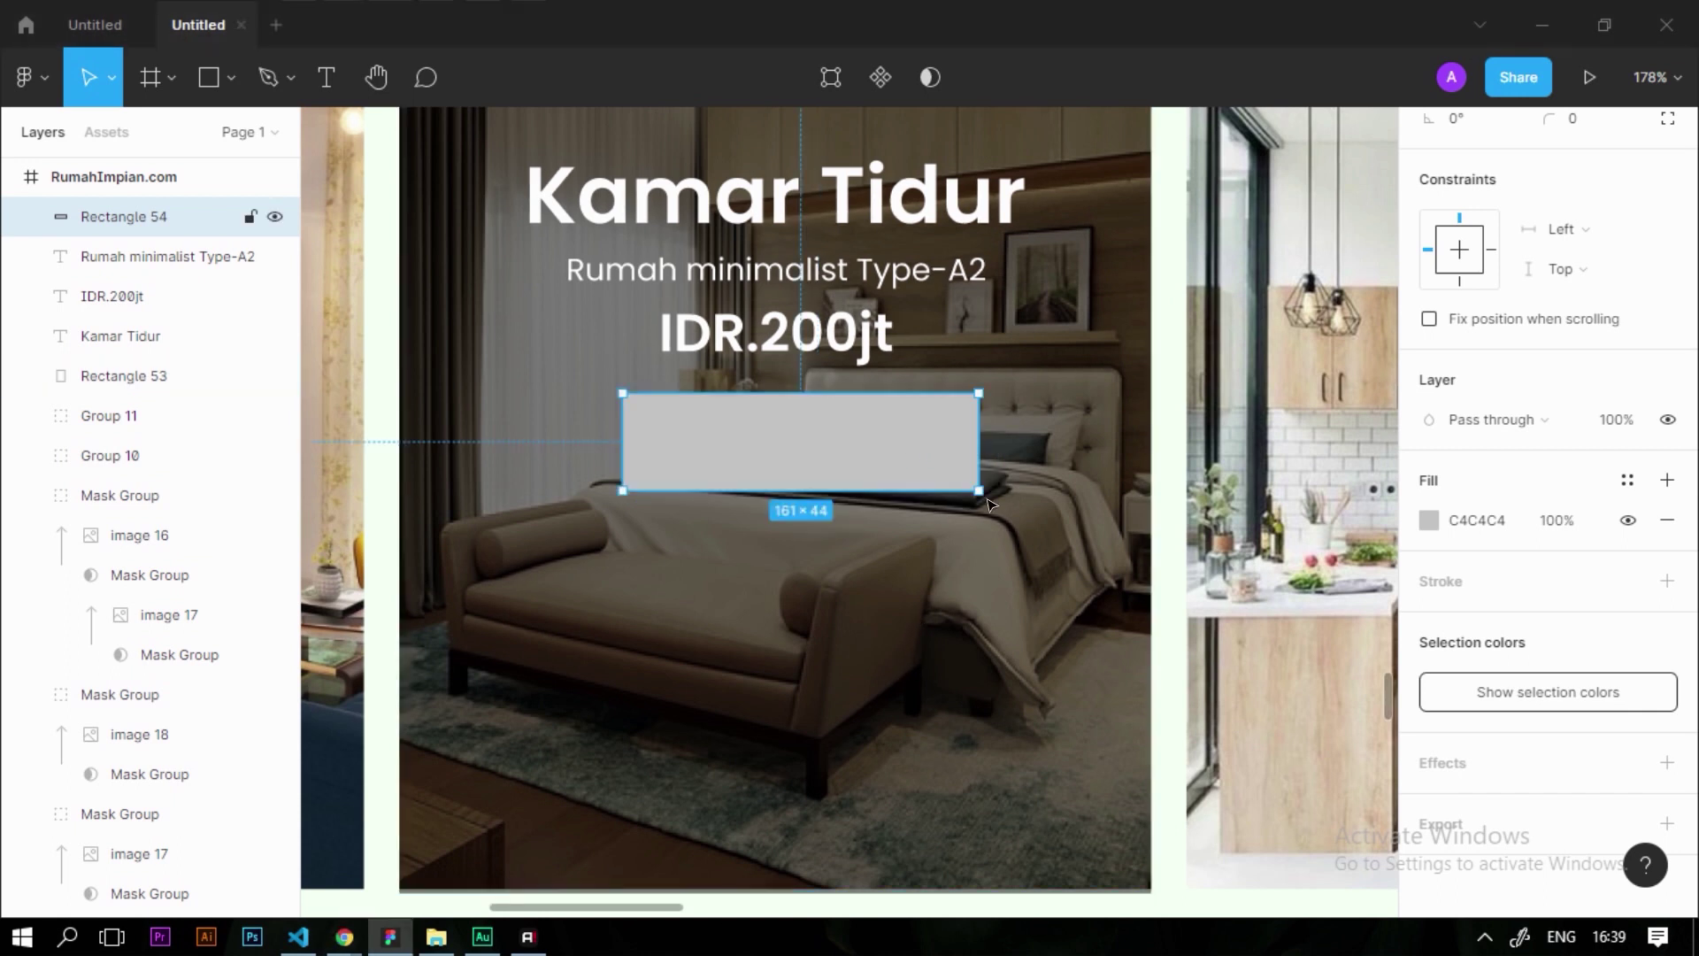
pyautogui.scroll(1, 1534, 383)
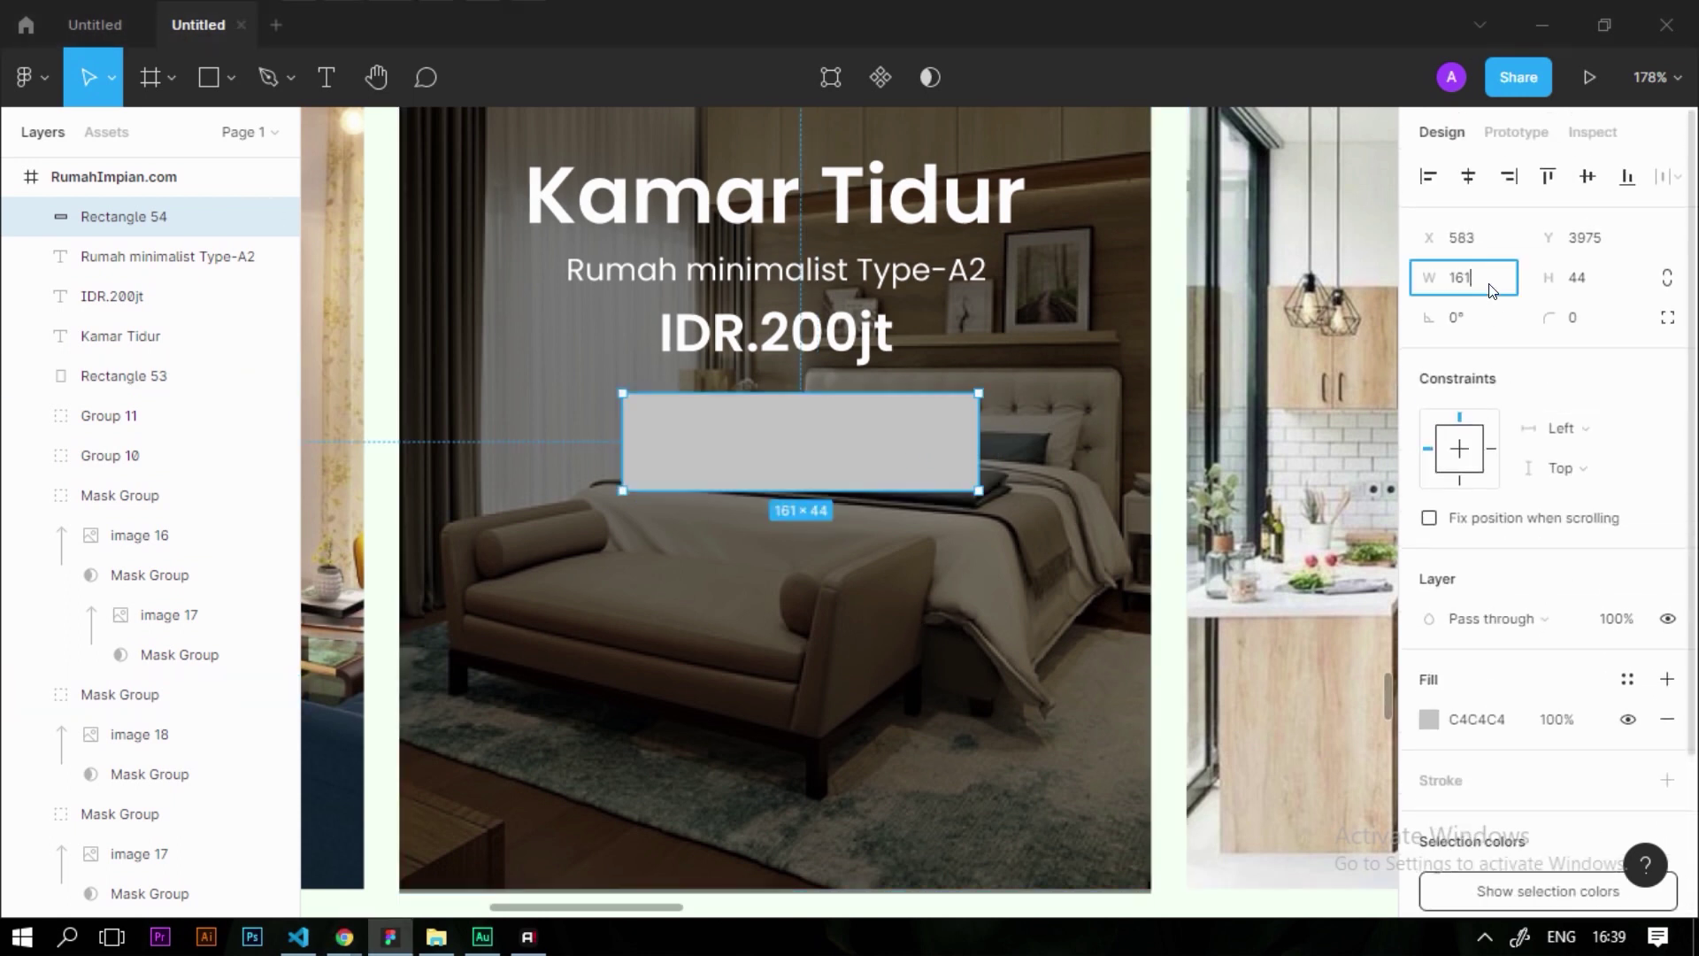
pyautogui.write('0')
pyautogui.press('Tab')
pyautogui.write('45')
pyautogui.press('Return')
# Fill the rectangle with the document's green swatch
pyautogui.scroll(-3, 1498, 618)
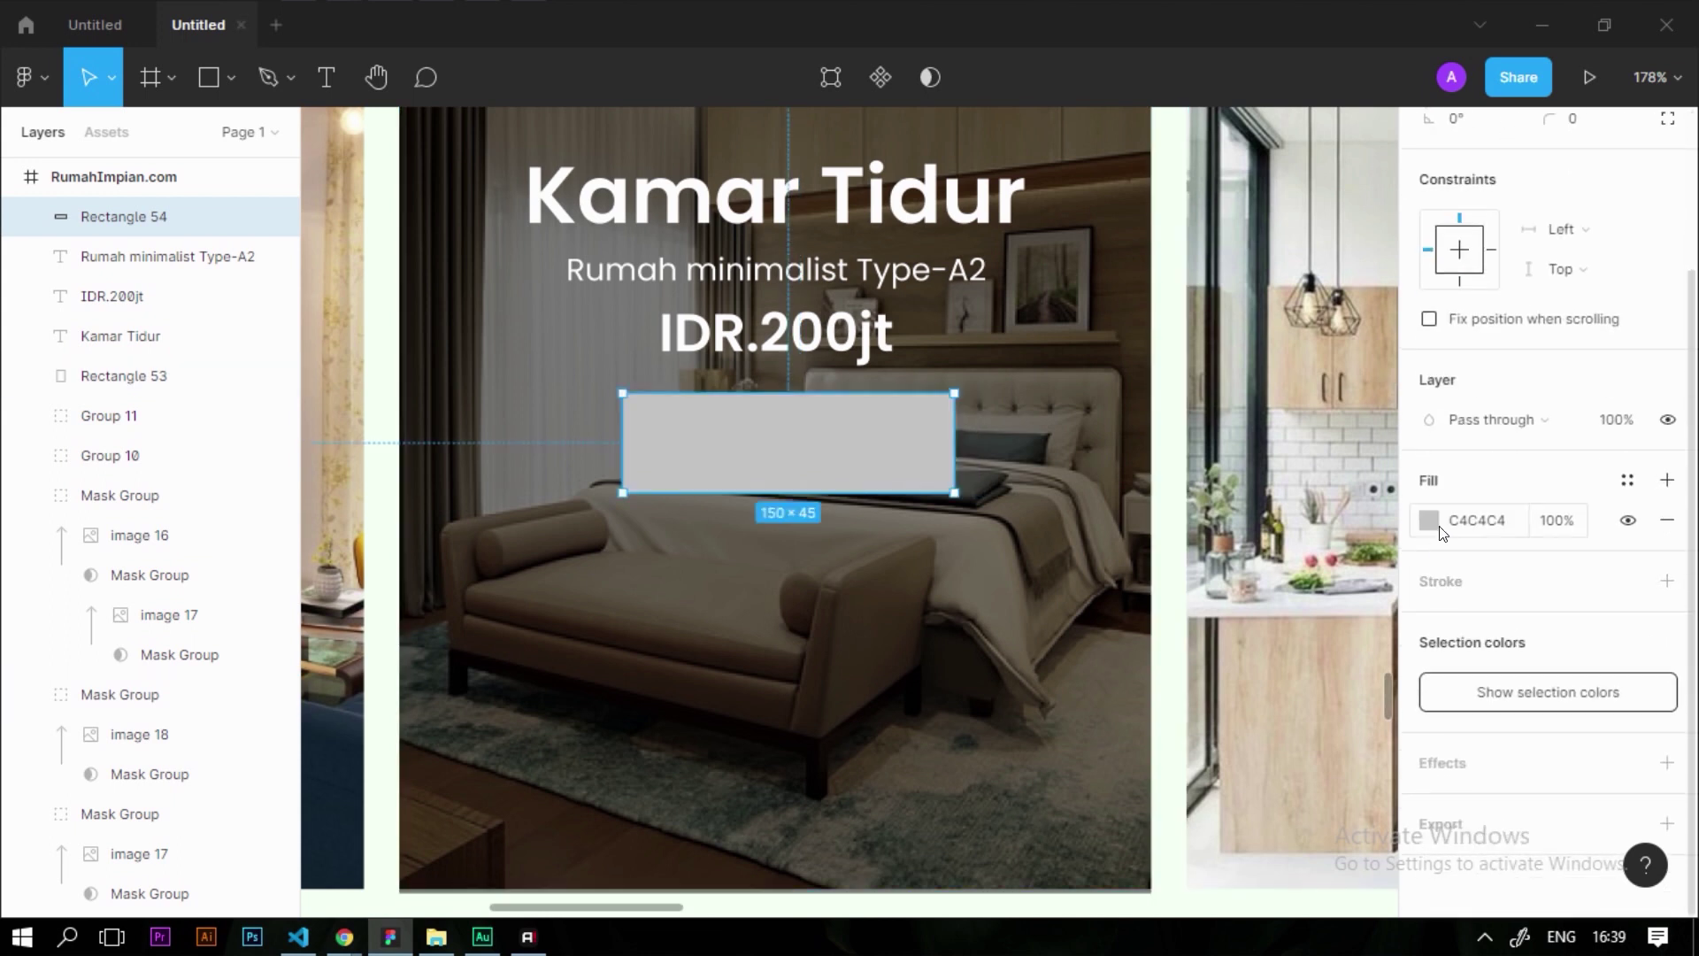
pyautogui.click(1420, 528)
pyautogui.click(1130, 797)
pyautogui.click(855, 475)
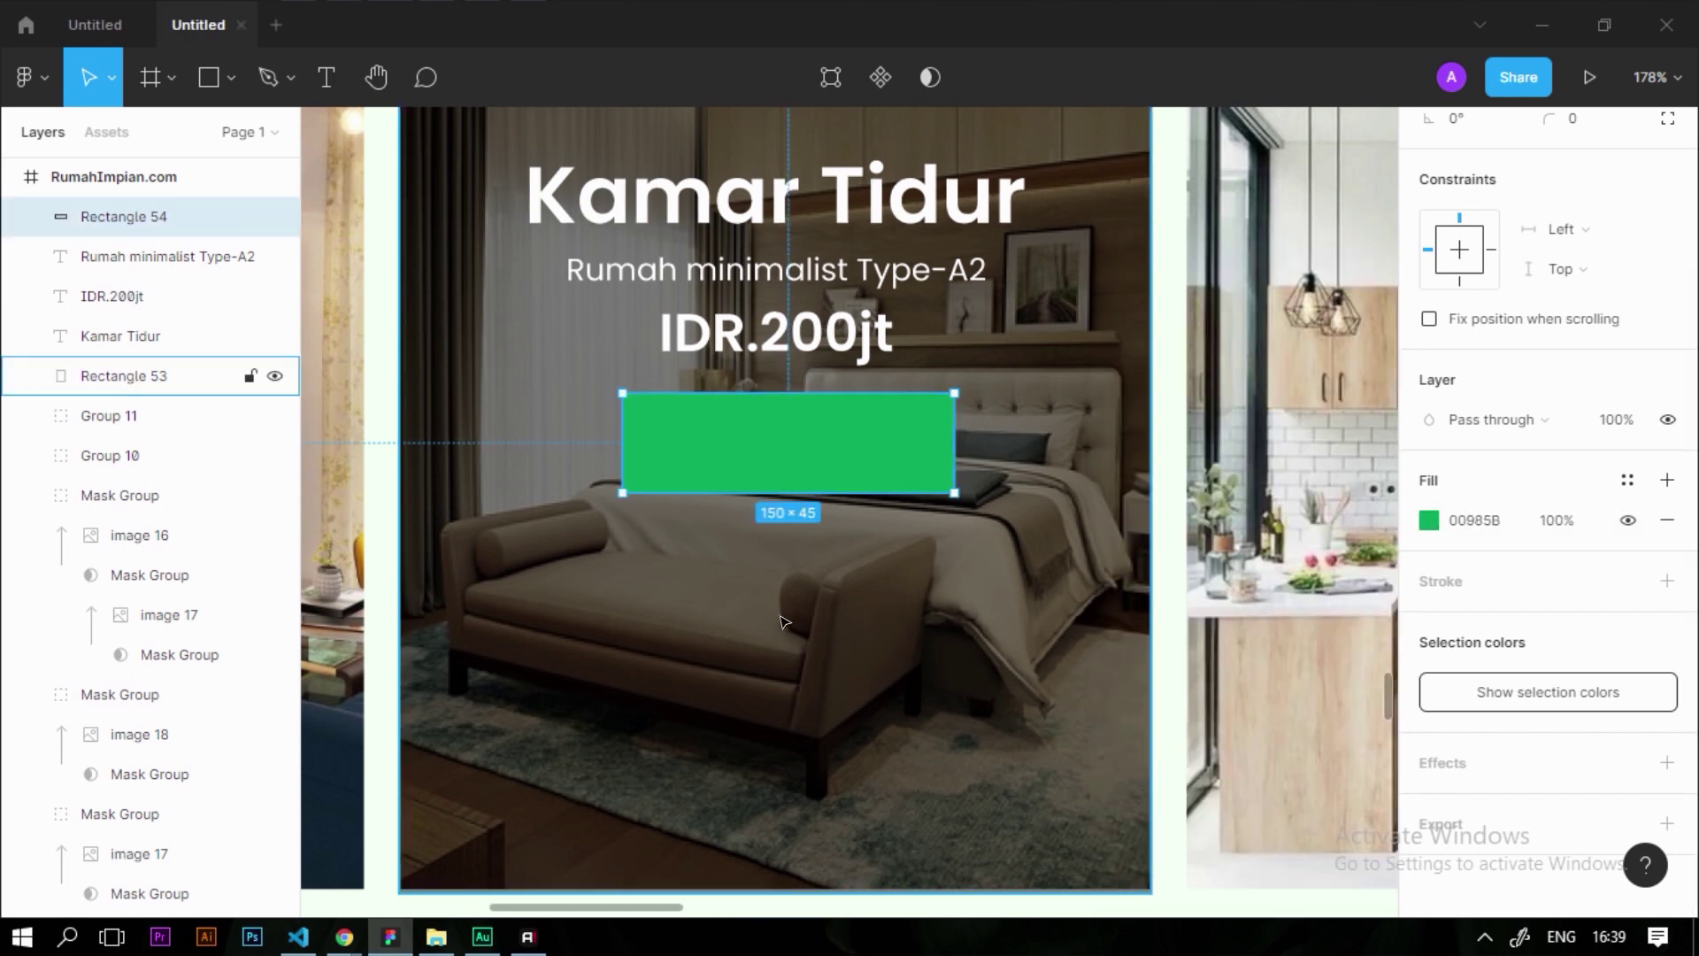
pyautogui.keyDown('shift'); pyautogui.click(861, 584); pyautogui.keyUp('shift')
pyautogui.scroll(3, 1518, 314)
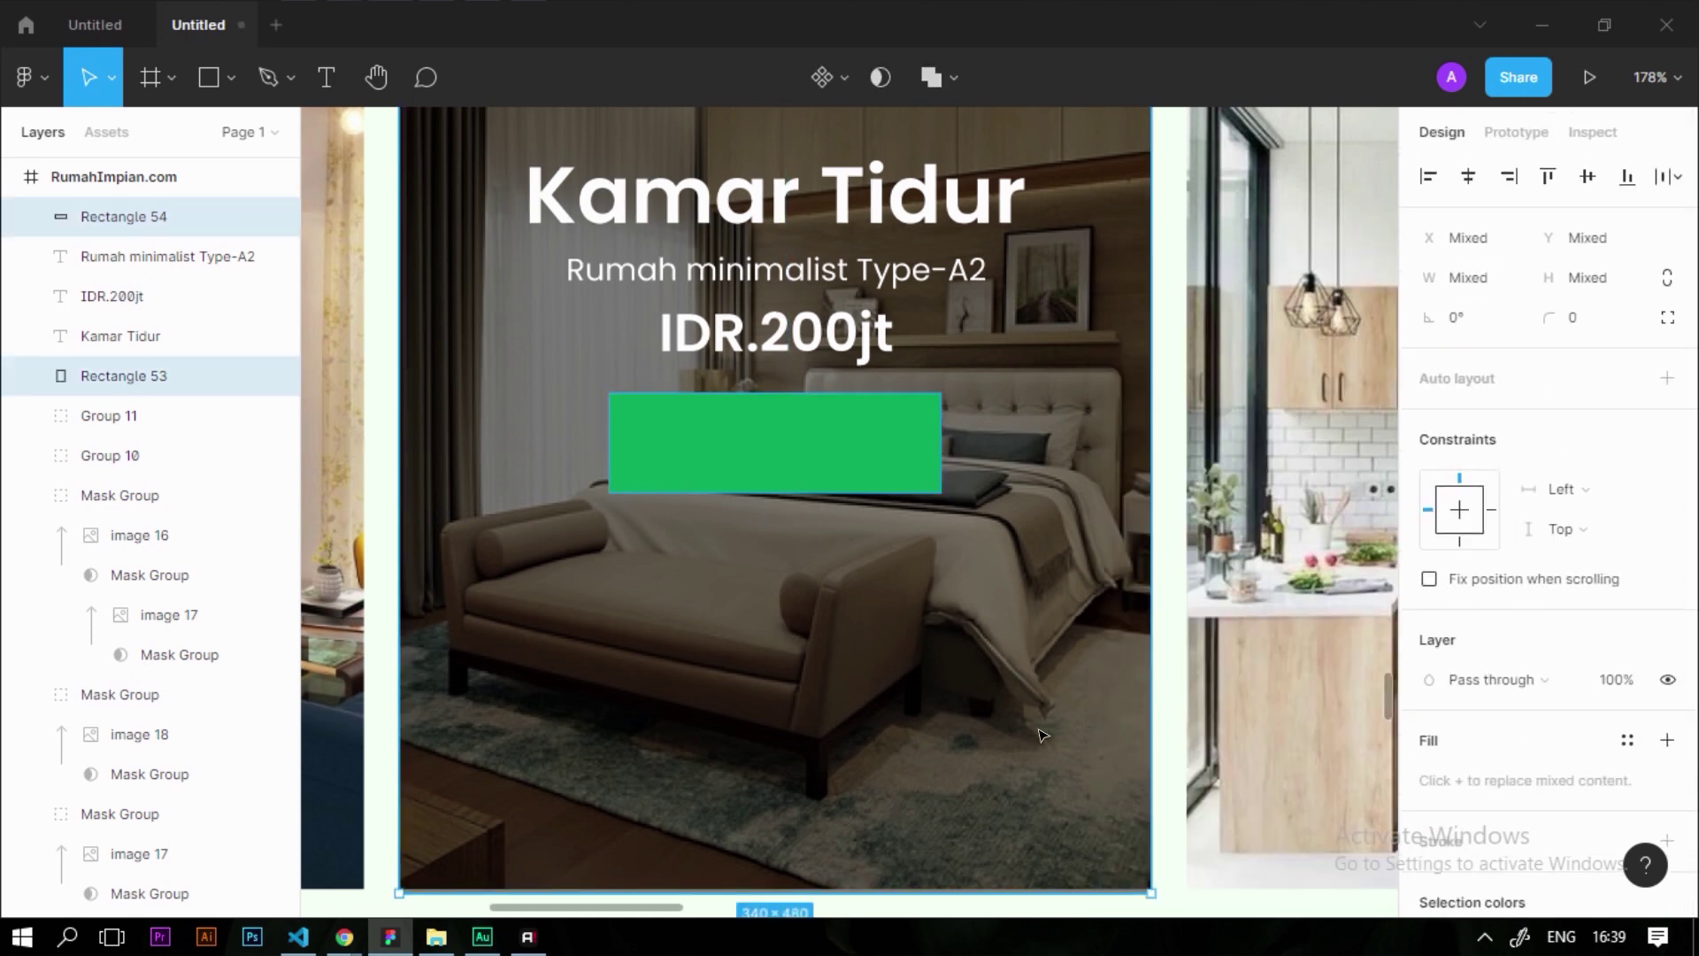
pyautogui.click(124, 376)
pyautogui.scroll(-5, 785, 504)
pyautogui.scroll(8, 766, 438)
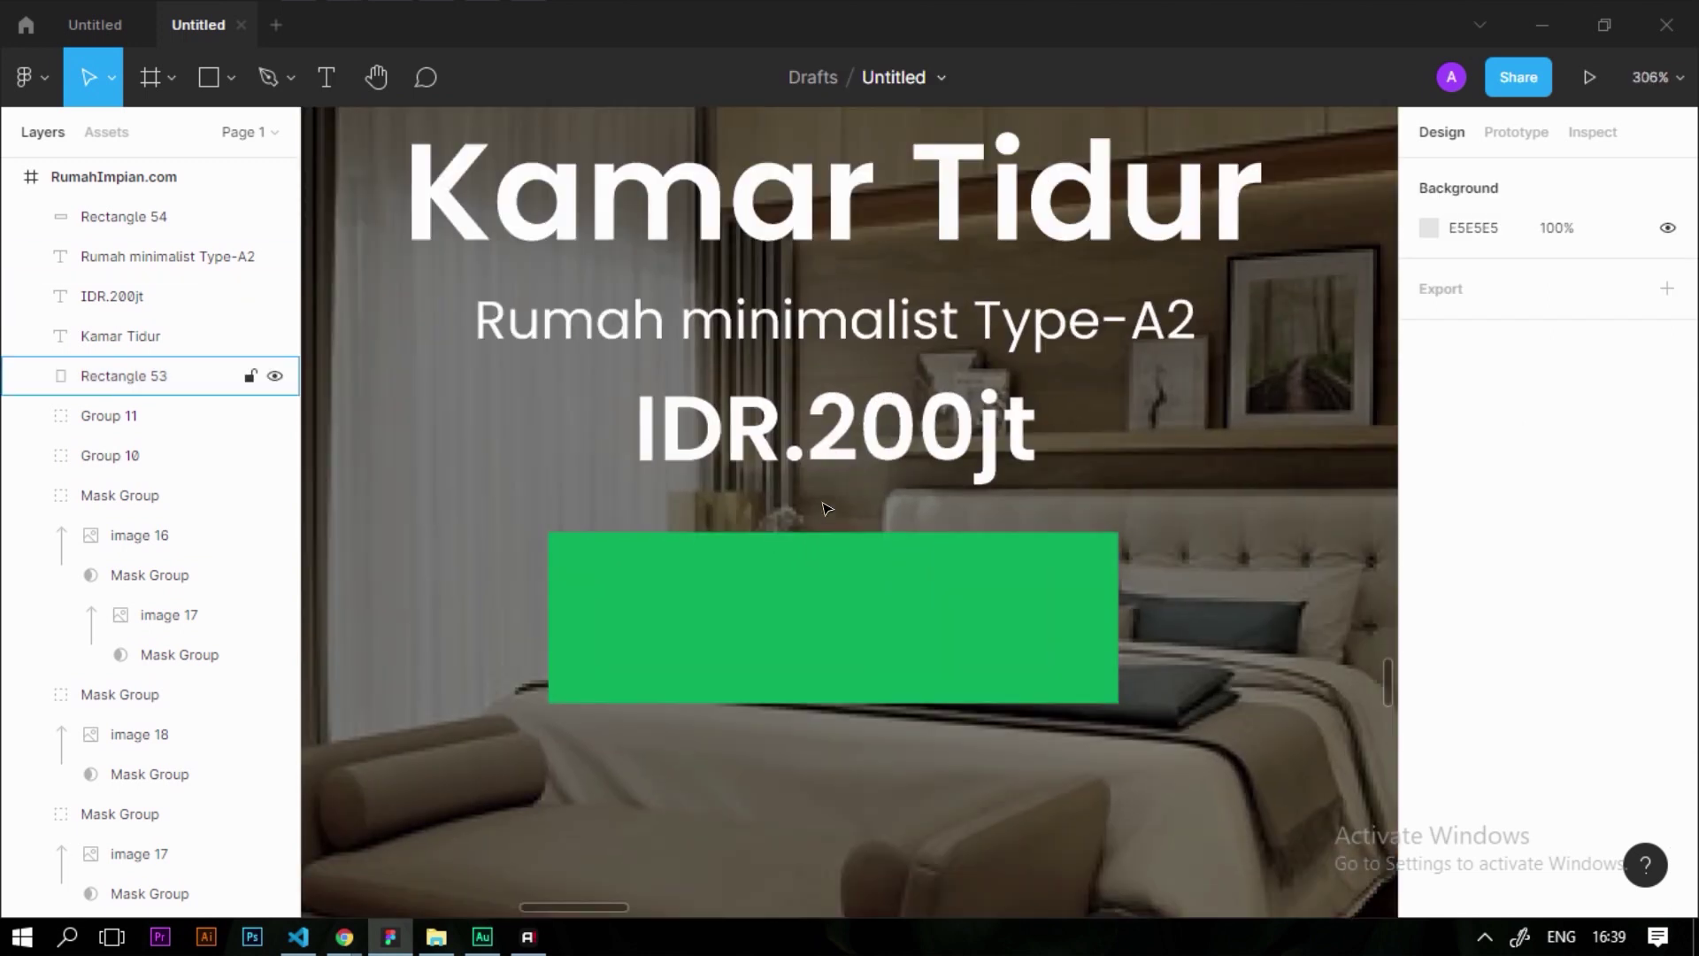
# Place a copy of the IDR.200jt text on the green rectangle, in front, ready to edit
pyautogui.click(866, 445)
pyautogui.keyDown('alt'); pyautogui.moveTo(848, 412); pyautogui.dragTo(958, 593); pyautogui.keyUp('alt')
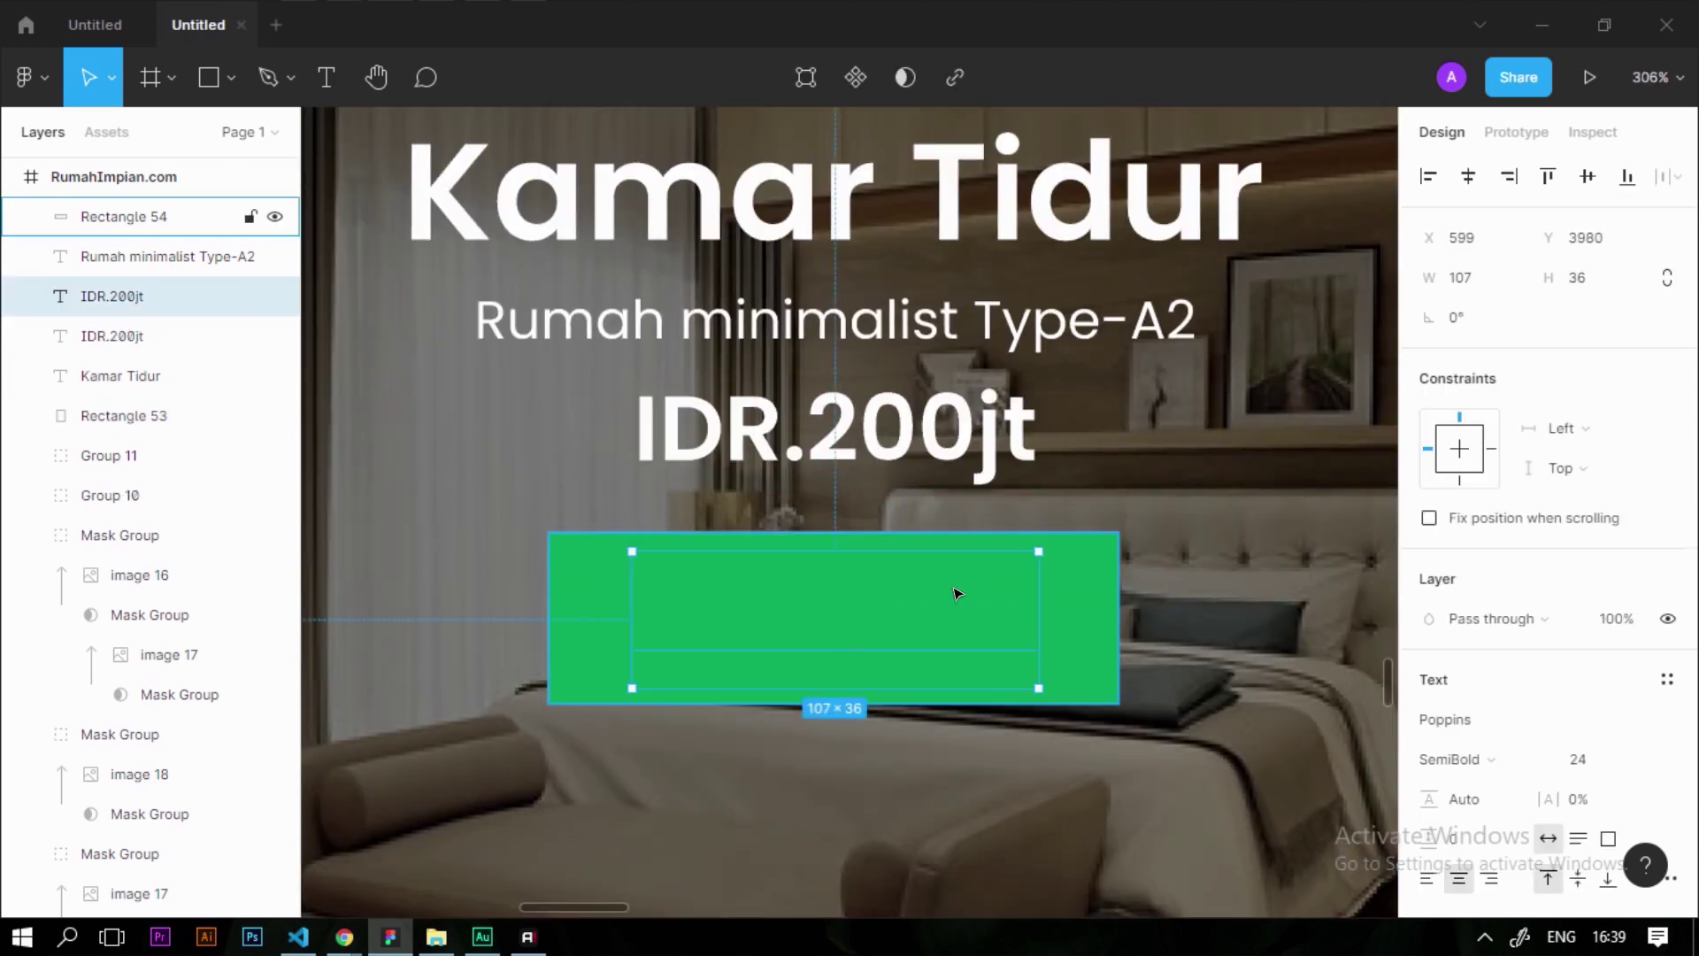
pyautogui.rightClick(848, 625)
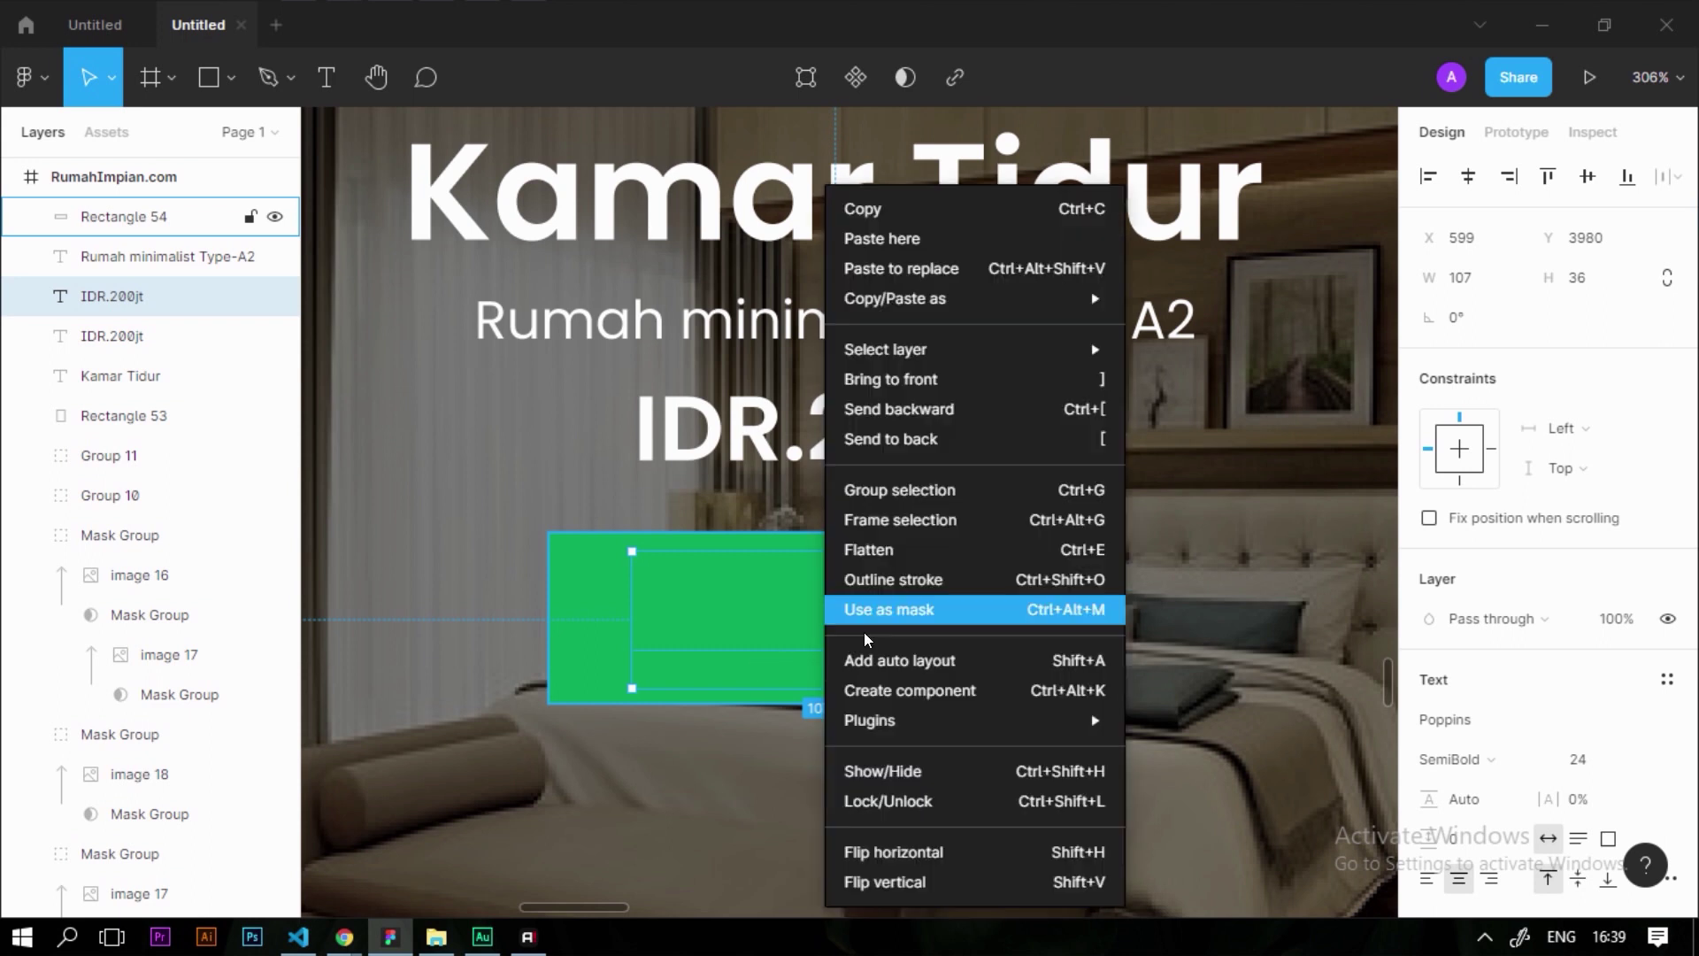
pyautogui.click(930, 382)
pyautogui.click(876, 504)
pyautogui.doubleClick(874, 623)
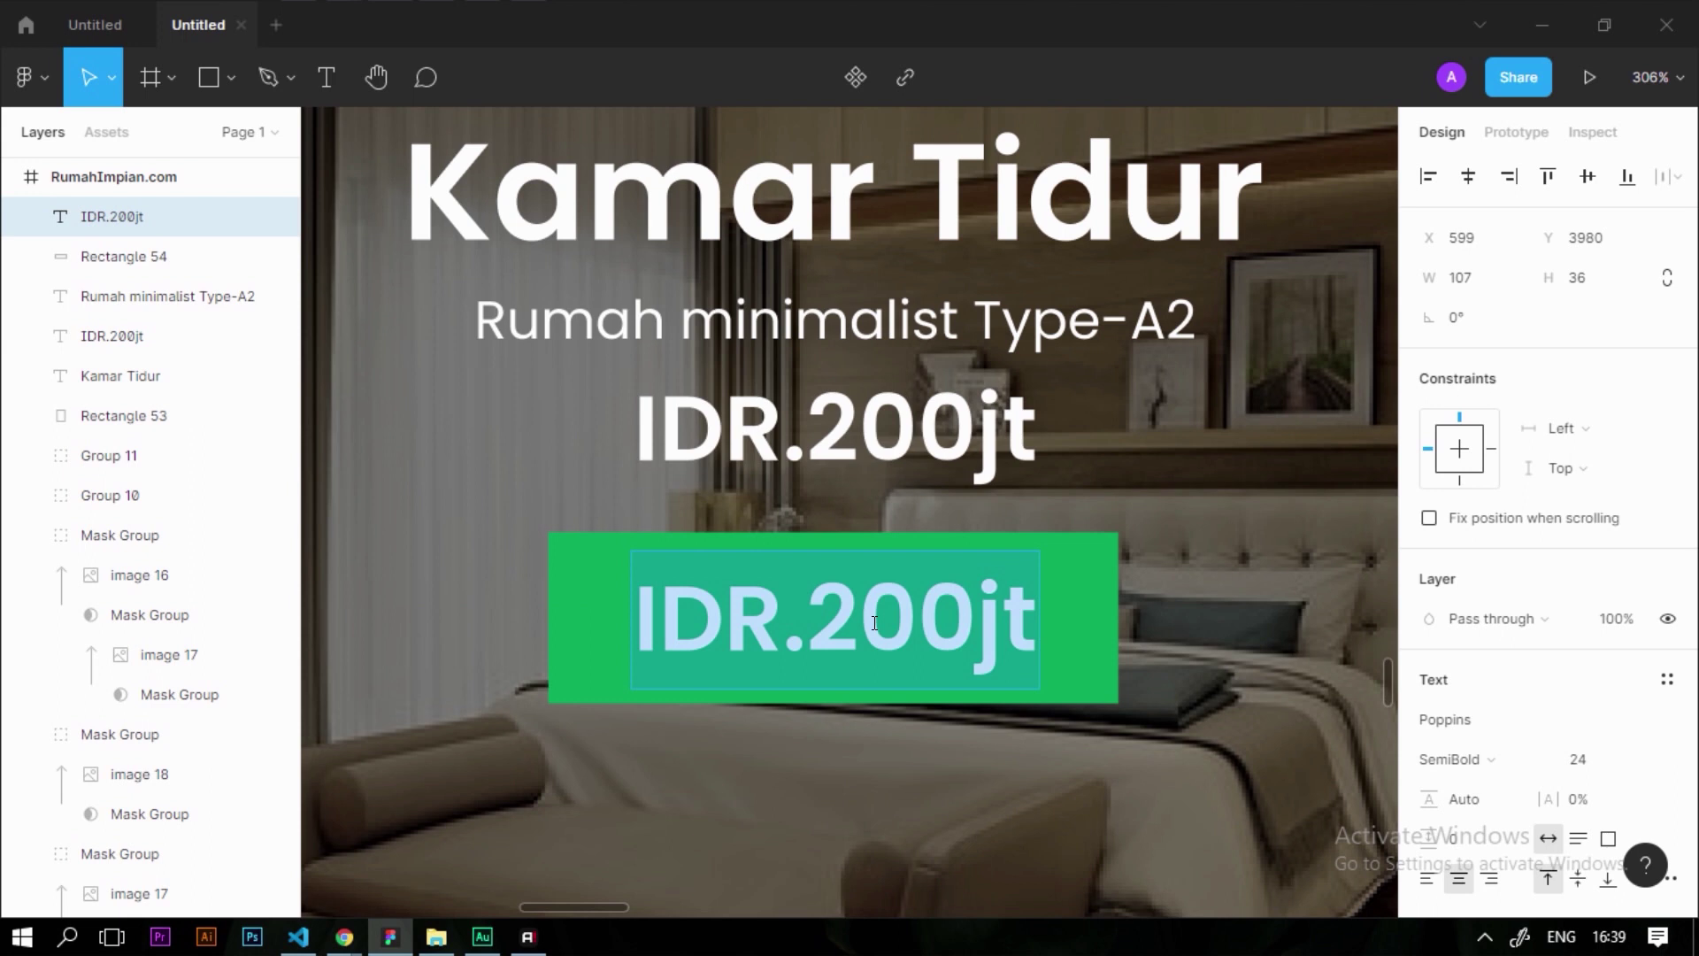
# Change the button label to 'Lihat Rumah' at font size 18 and nudge it slightly lower
pyautogui.scroll(3, 940, 655)
pyautogui.write('Lihatr')
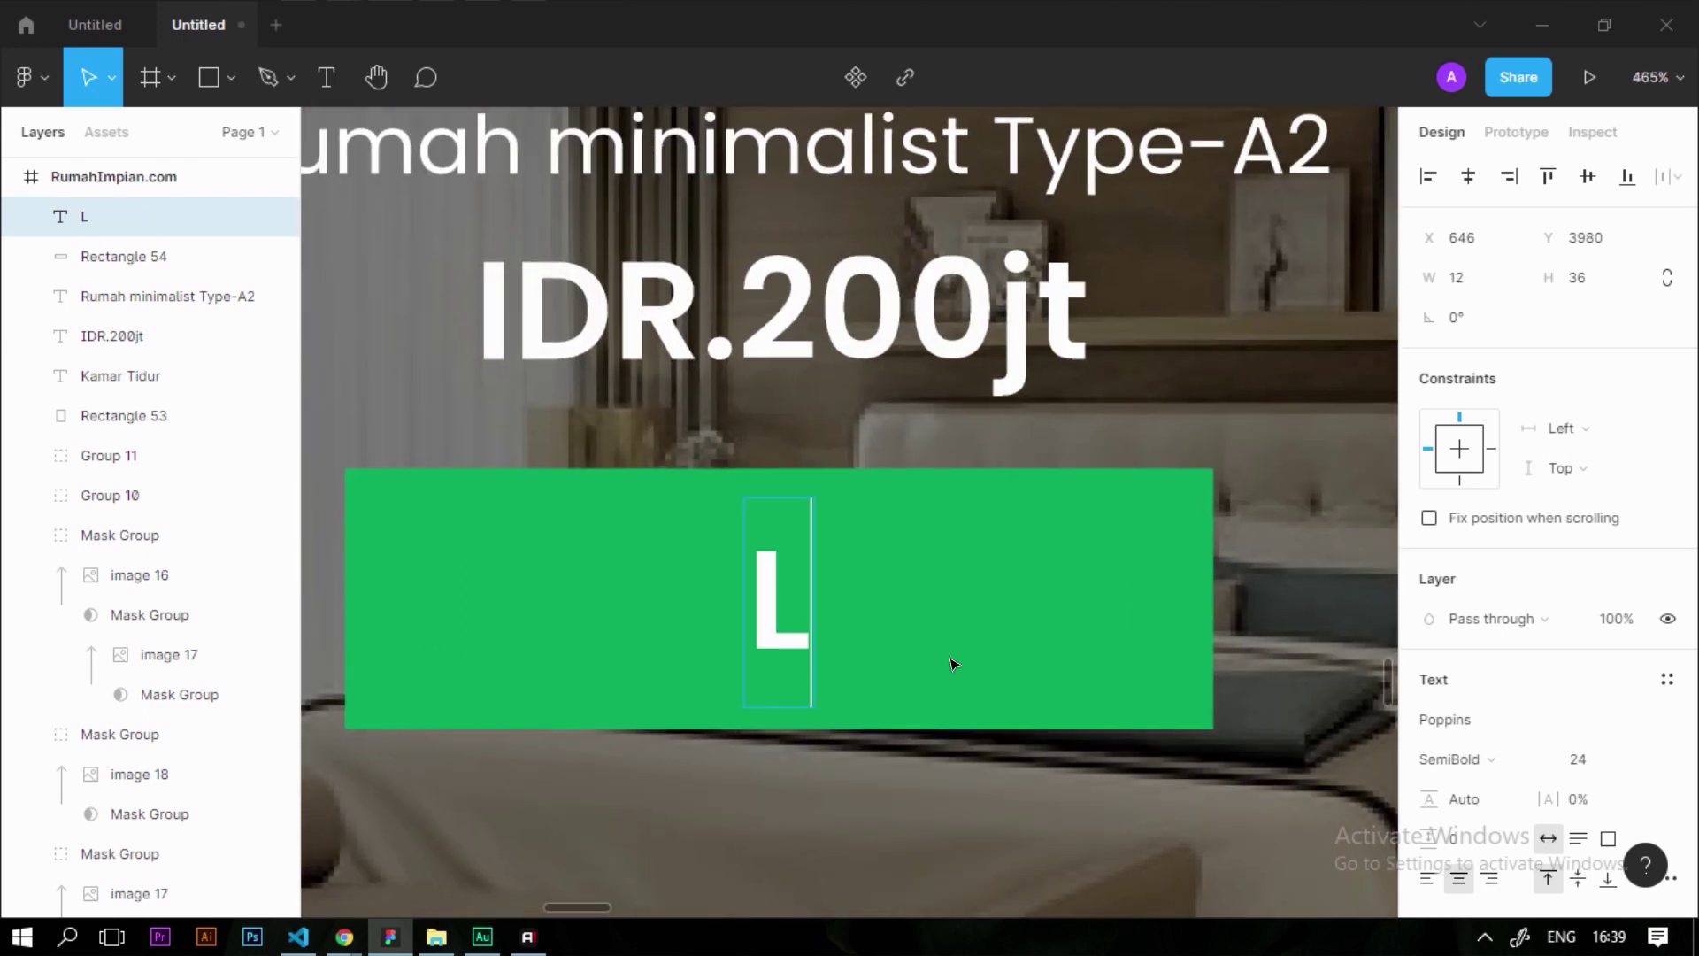
pyautogui.press('BackSpace')
pyautogui.write('Rumah')
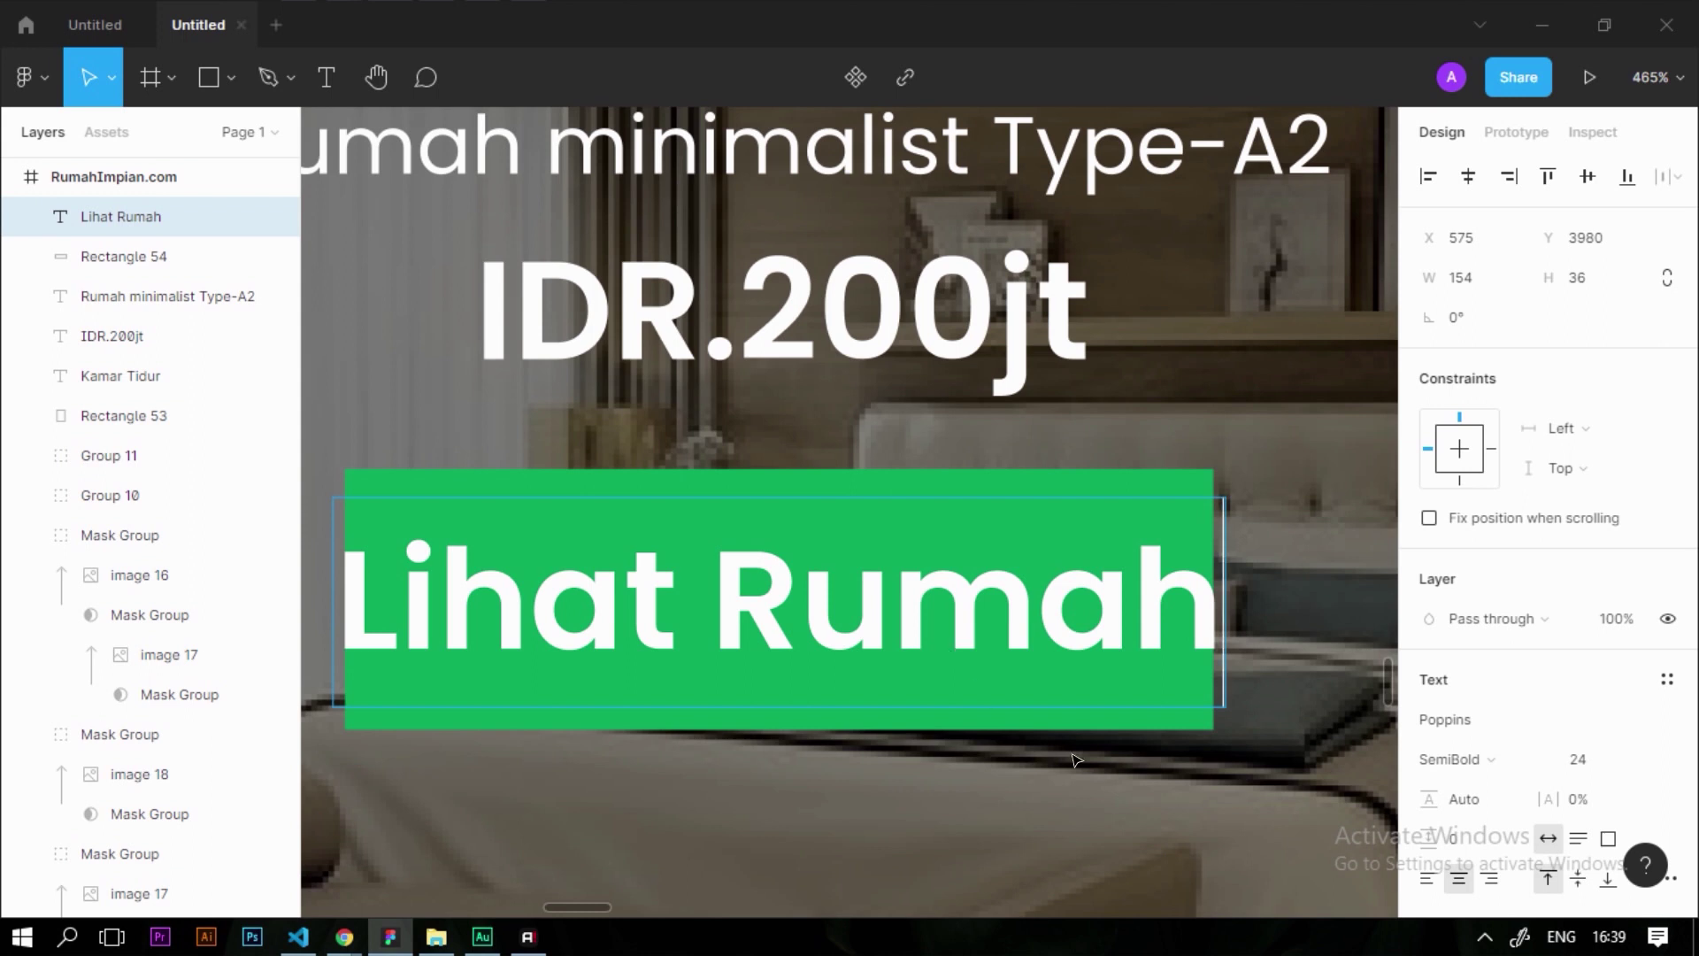
pyautogui.press('Escape')
pyautogui.click(1627, 759)
pyautogui.write('18')
pyautogui.press('Return')
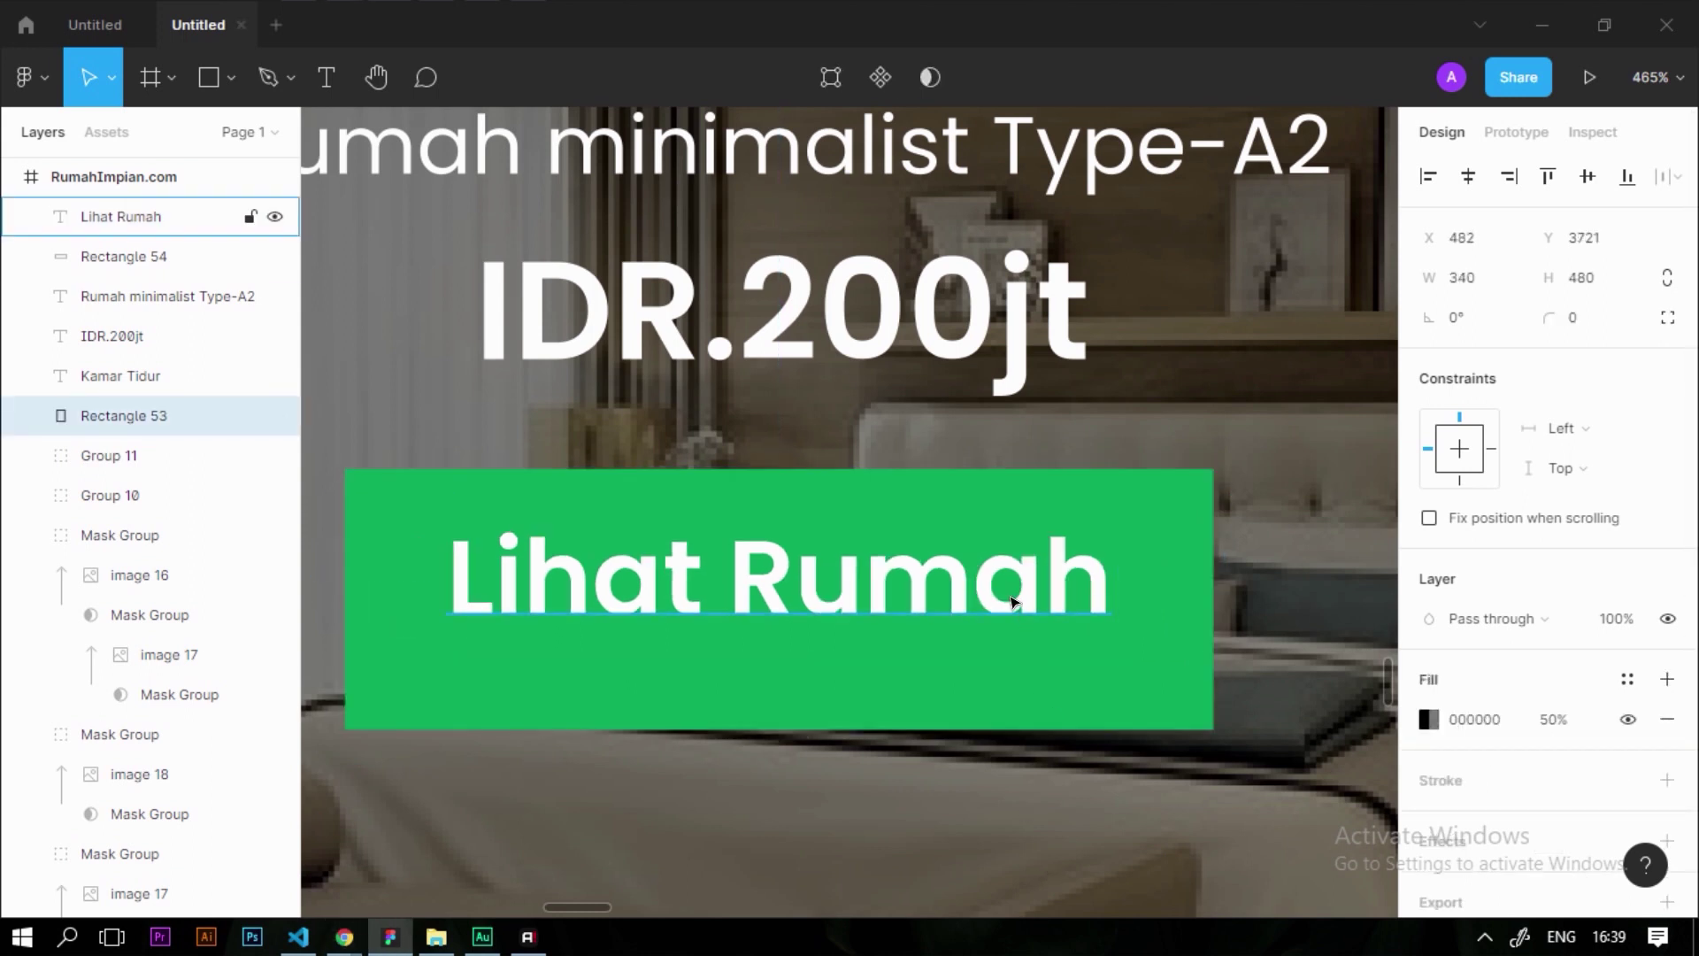
pyautogui.moveTo(997, 619); pyautogui.dragTo(1000, 637)
pyautogui.scroll(-10, 983, 531)
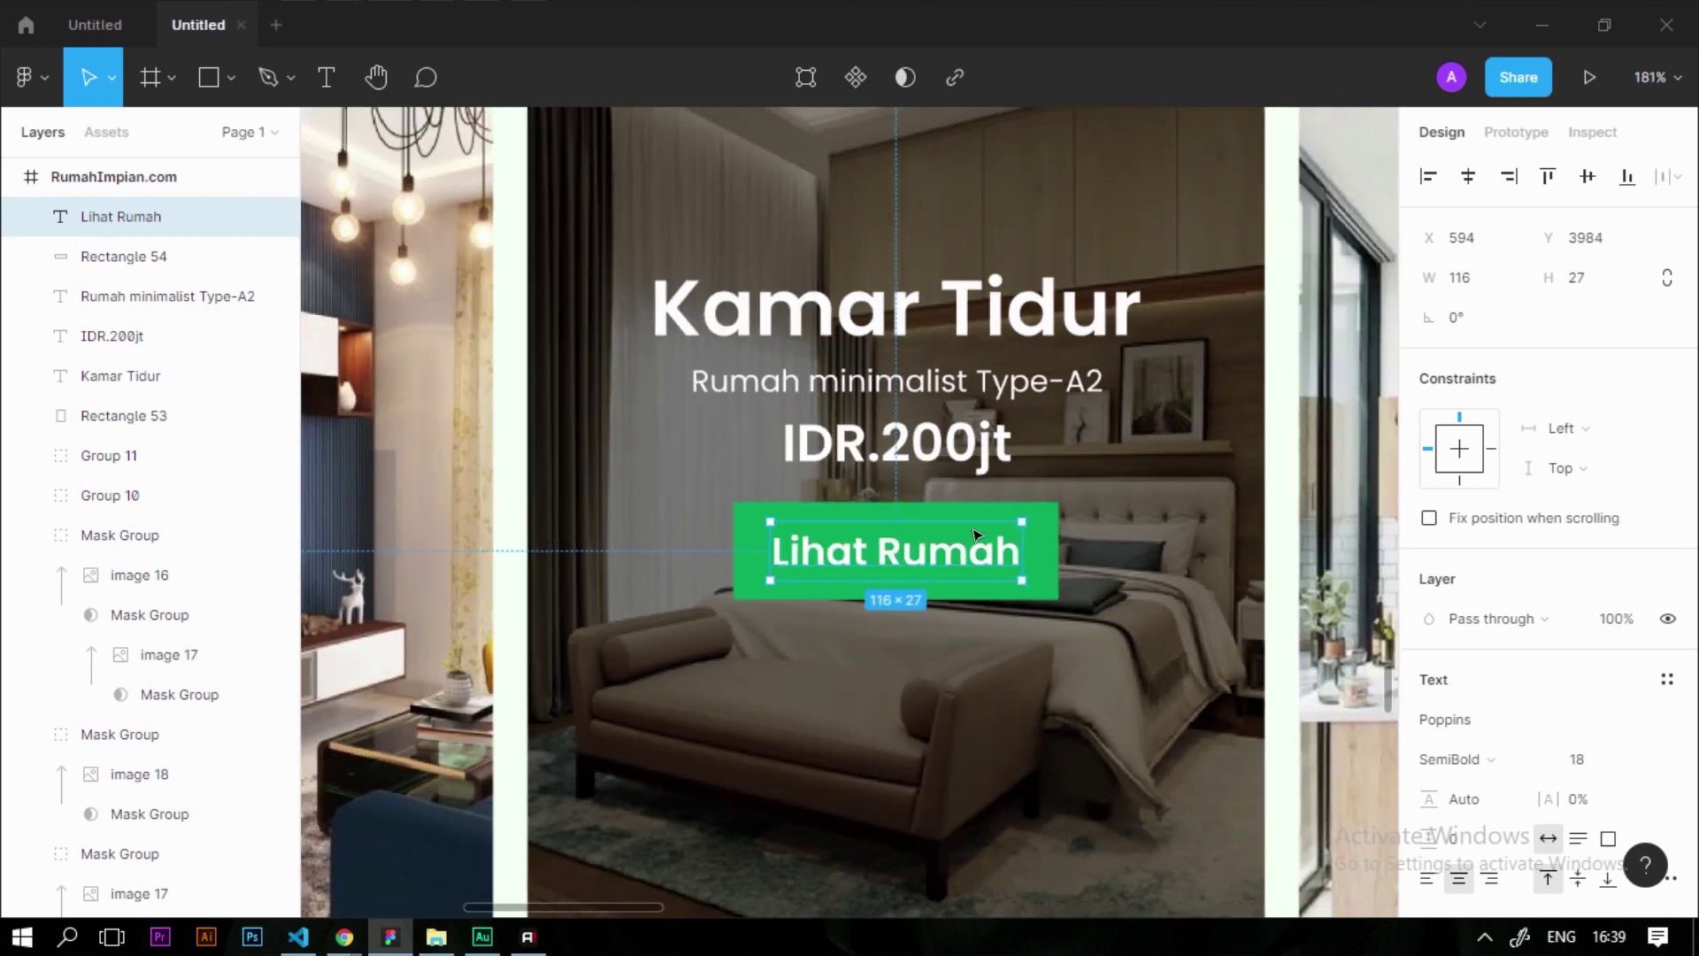
# Group the Kamar Tidur title, Type-A2 subtitle, IDR.200jt price and green button into Group 12
pyautogui.click(872, 222)
pyautogui.moveTo(850, 199); pyautogui.dragTo(1033, 292)
pyautogui.hotkey('shift', '2')
pyautogui.click(120, 216)
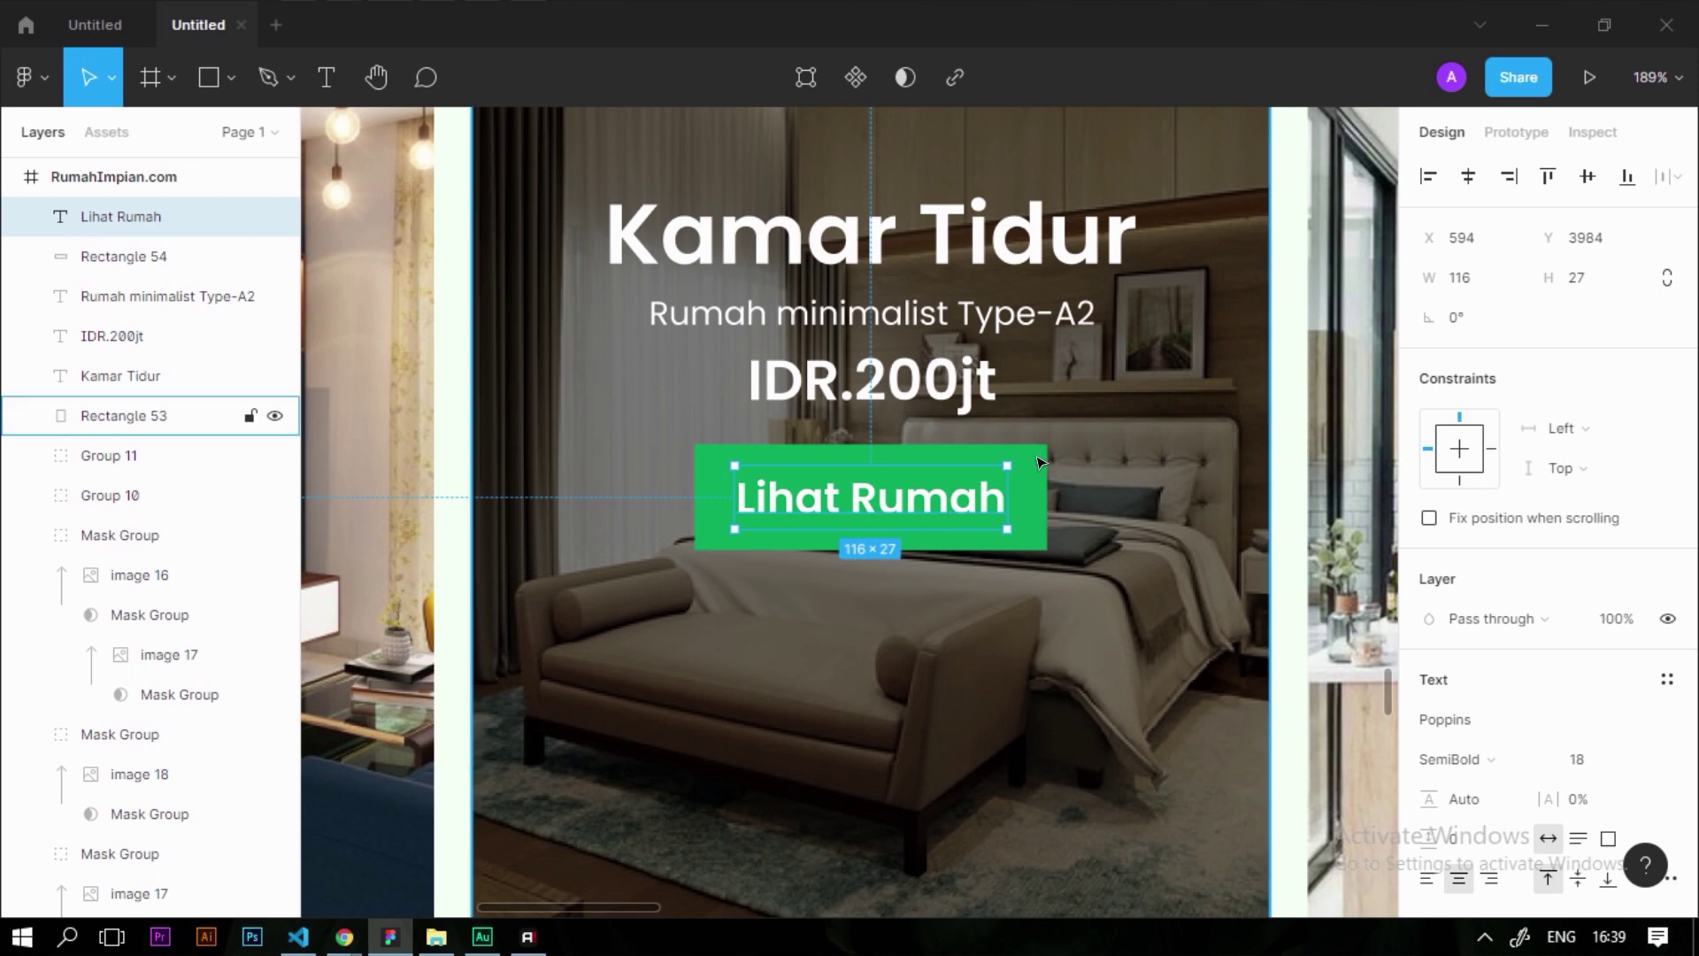
pyautogui.keyDown('shift'); pyautogui.click(1045, 493); pyautogui.keyUp('shift')
pyautogui.scroll(5, 978, 365)
pyautogui.keyDown('shift'); pyautogui.click(982, 389); pyautogui.keyUp('shift')
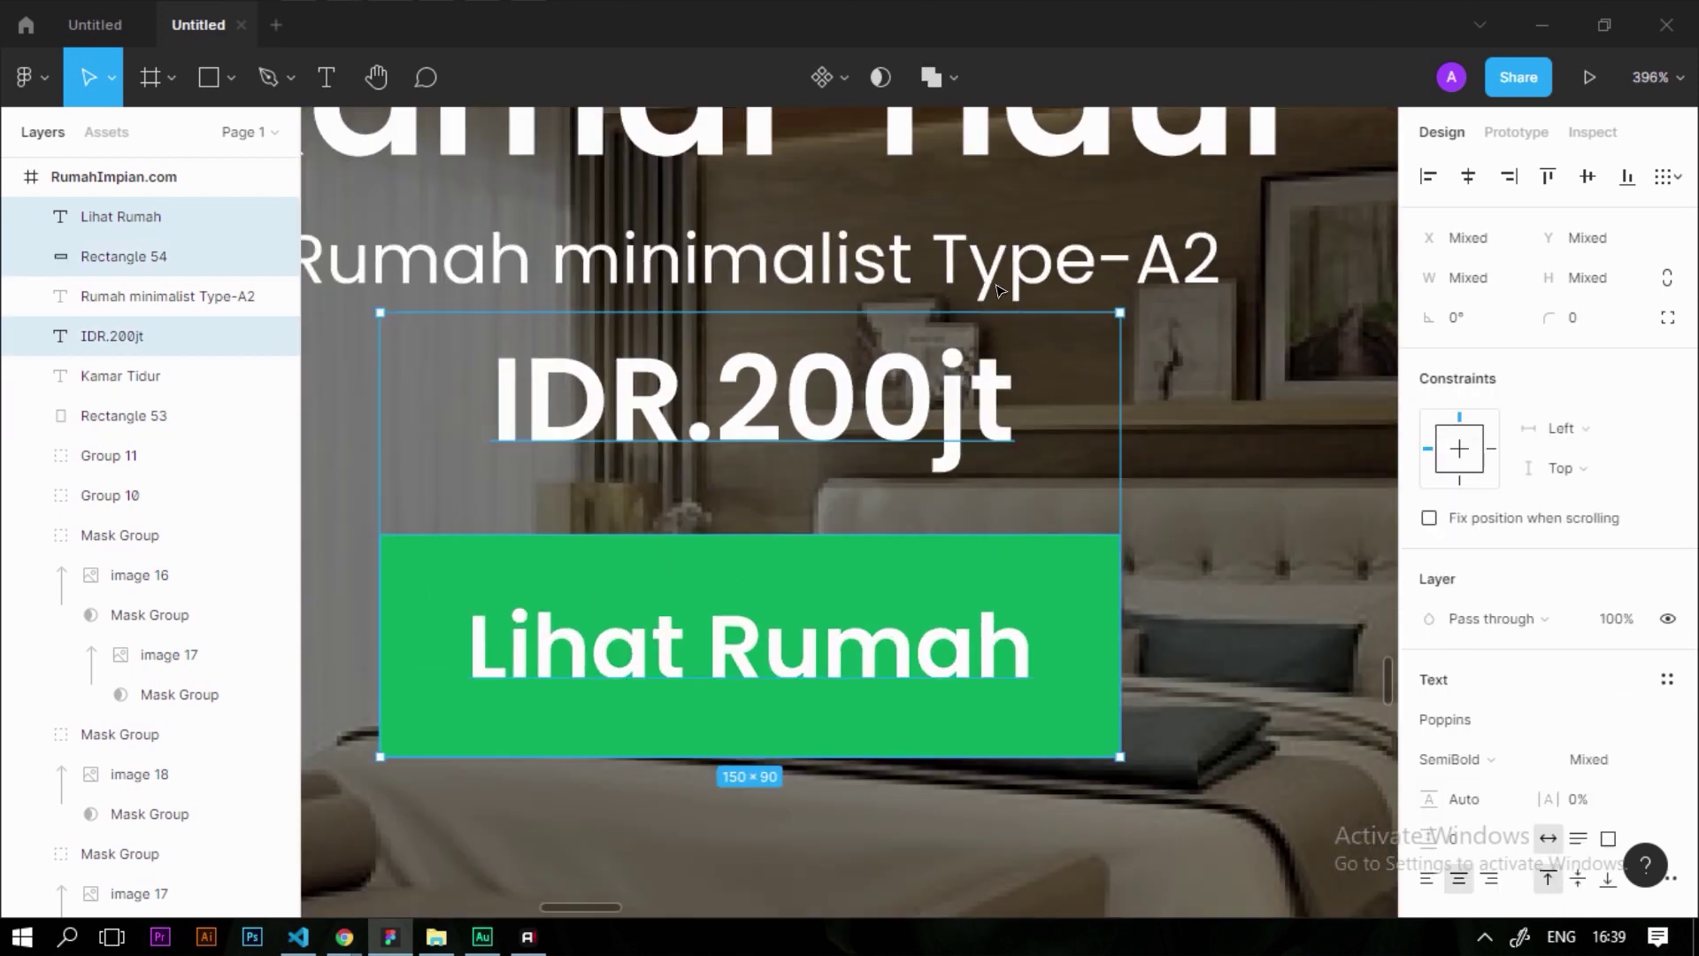
pyautogui.keyDown('shift'); pyautogui.click(988, 277); pyautogui.keyUp('shift')
pyautogui.keyDown('shift'); pyautogui.click(972, 148); pyautogui.keyUp('shift')
pyautogui.hotkey('shift', '2')
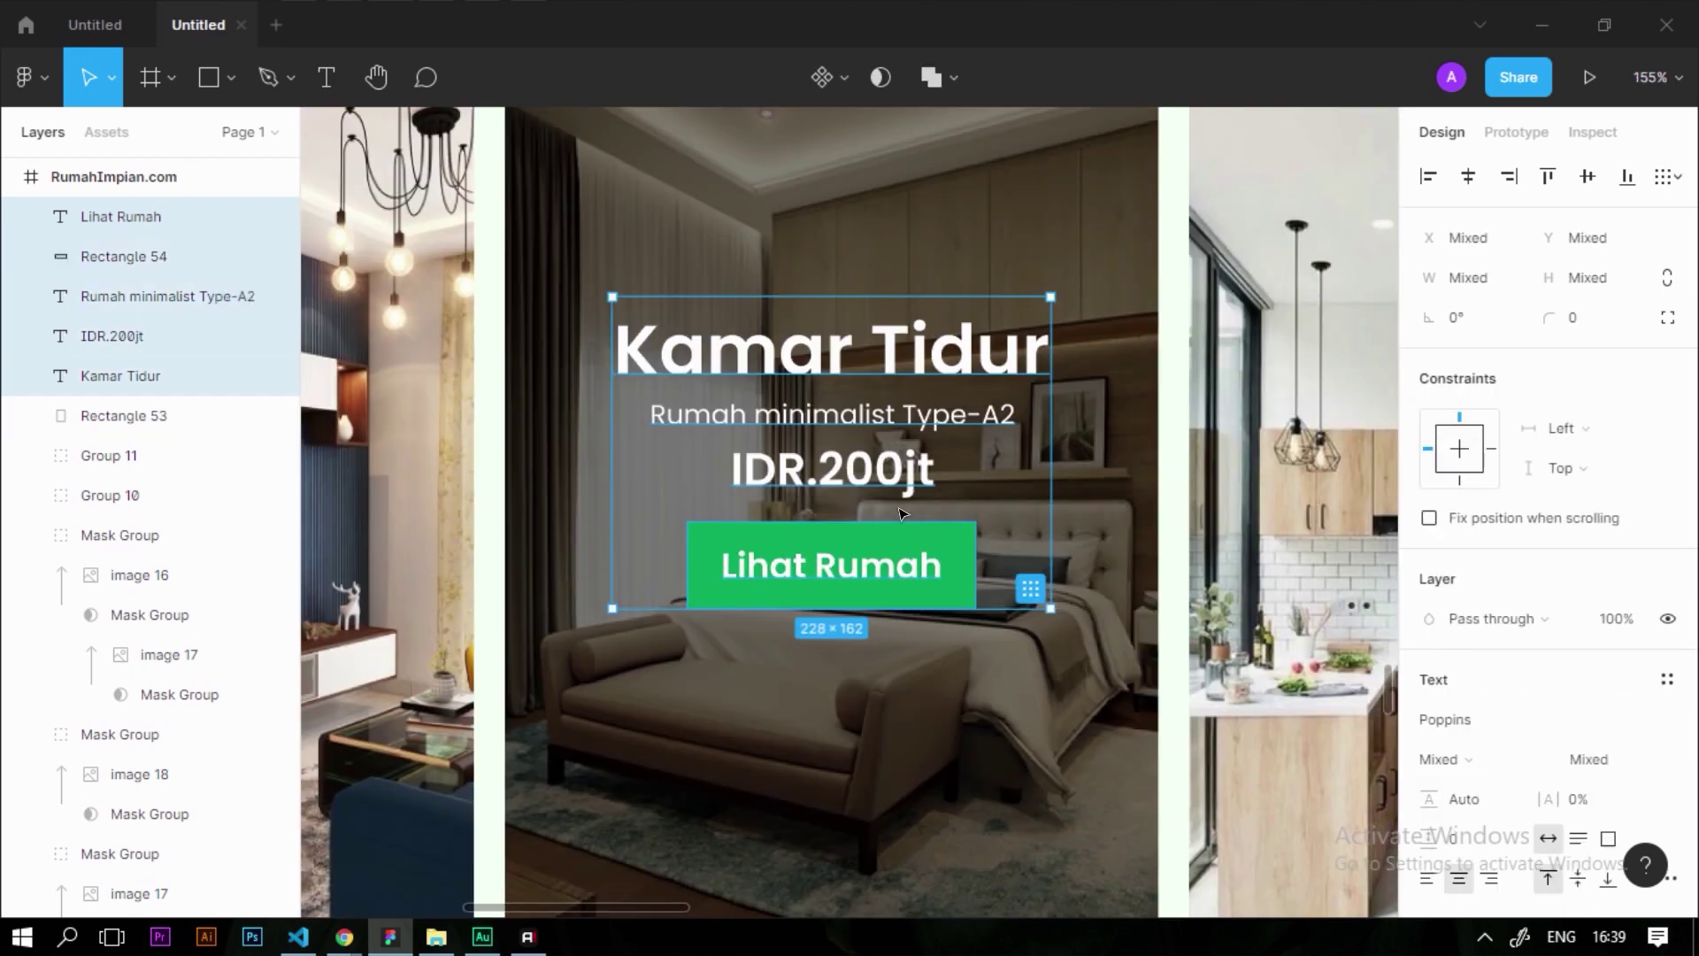
pyautogui.hotkey('ctrl', 'g')
pyautogui.scroll(-3, 835, 570)
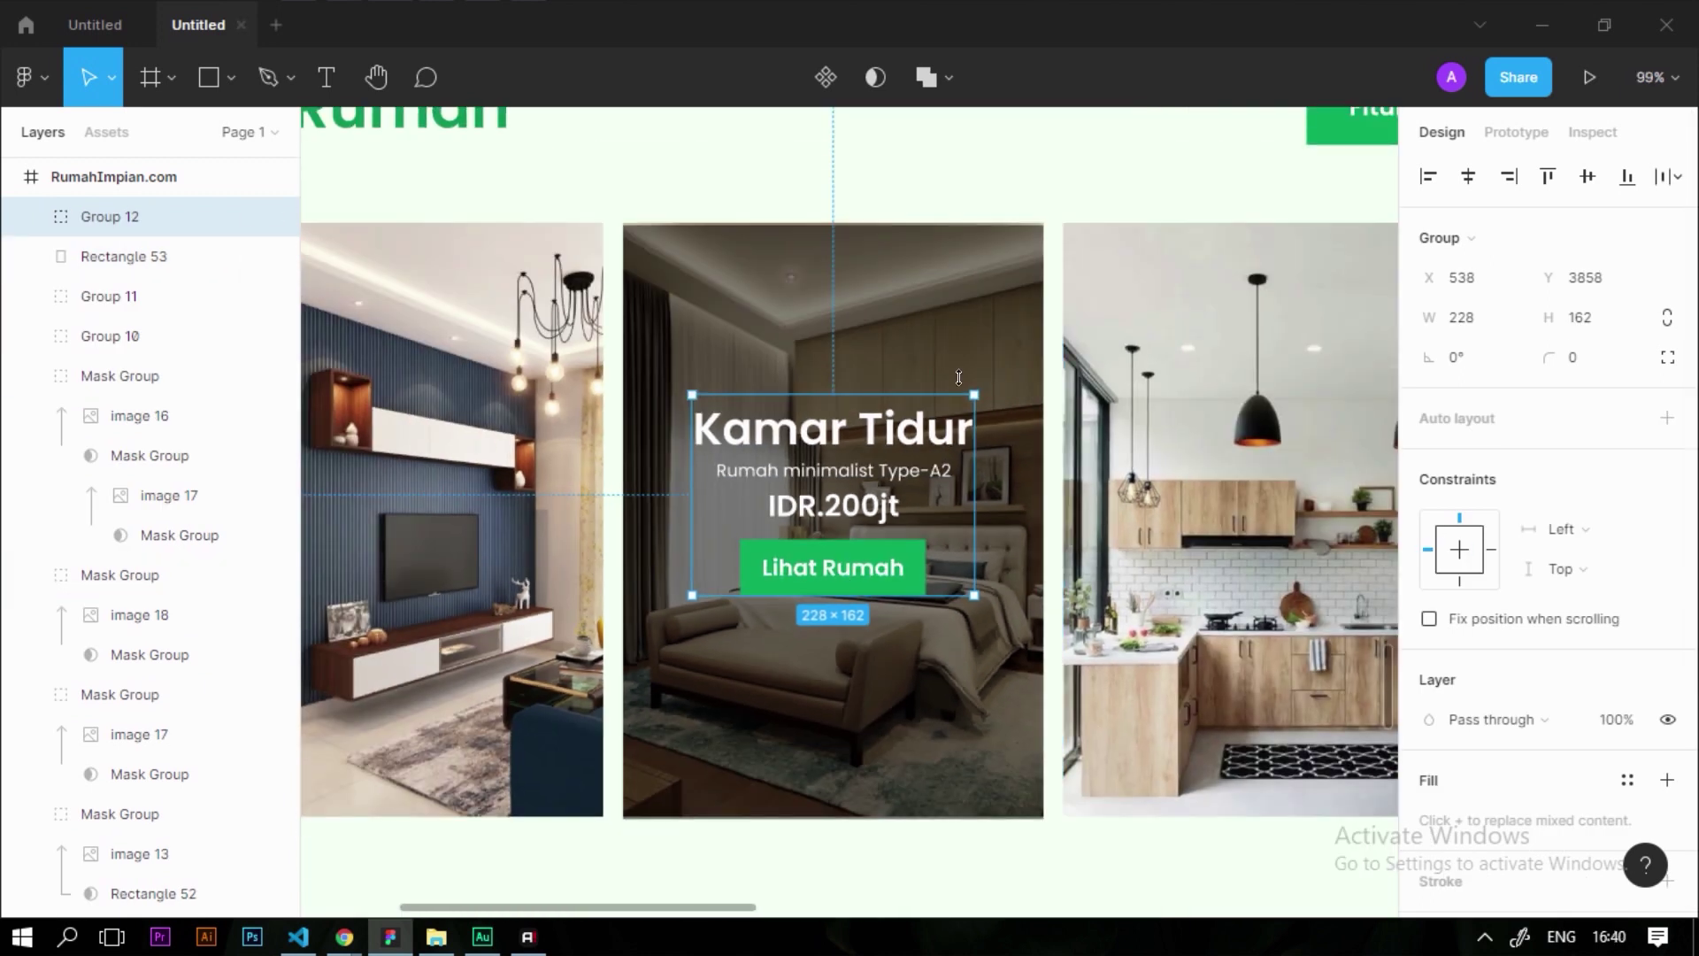
# Align Group 12 to the horizontal and vertical centres of the card's dark overlay rectangle
pyautogui.keyDown('shift'); pyautogui.click(931, 307); pyautogui.keyUp('shift')
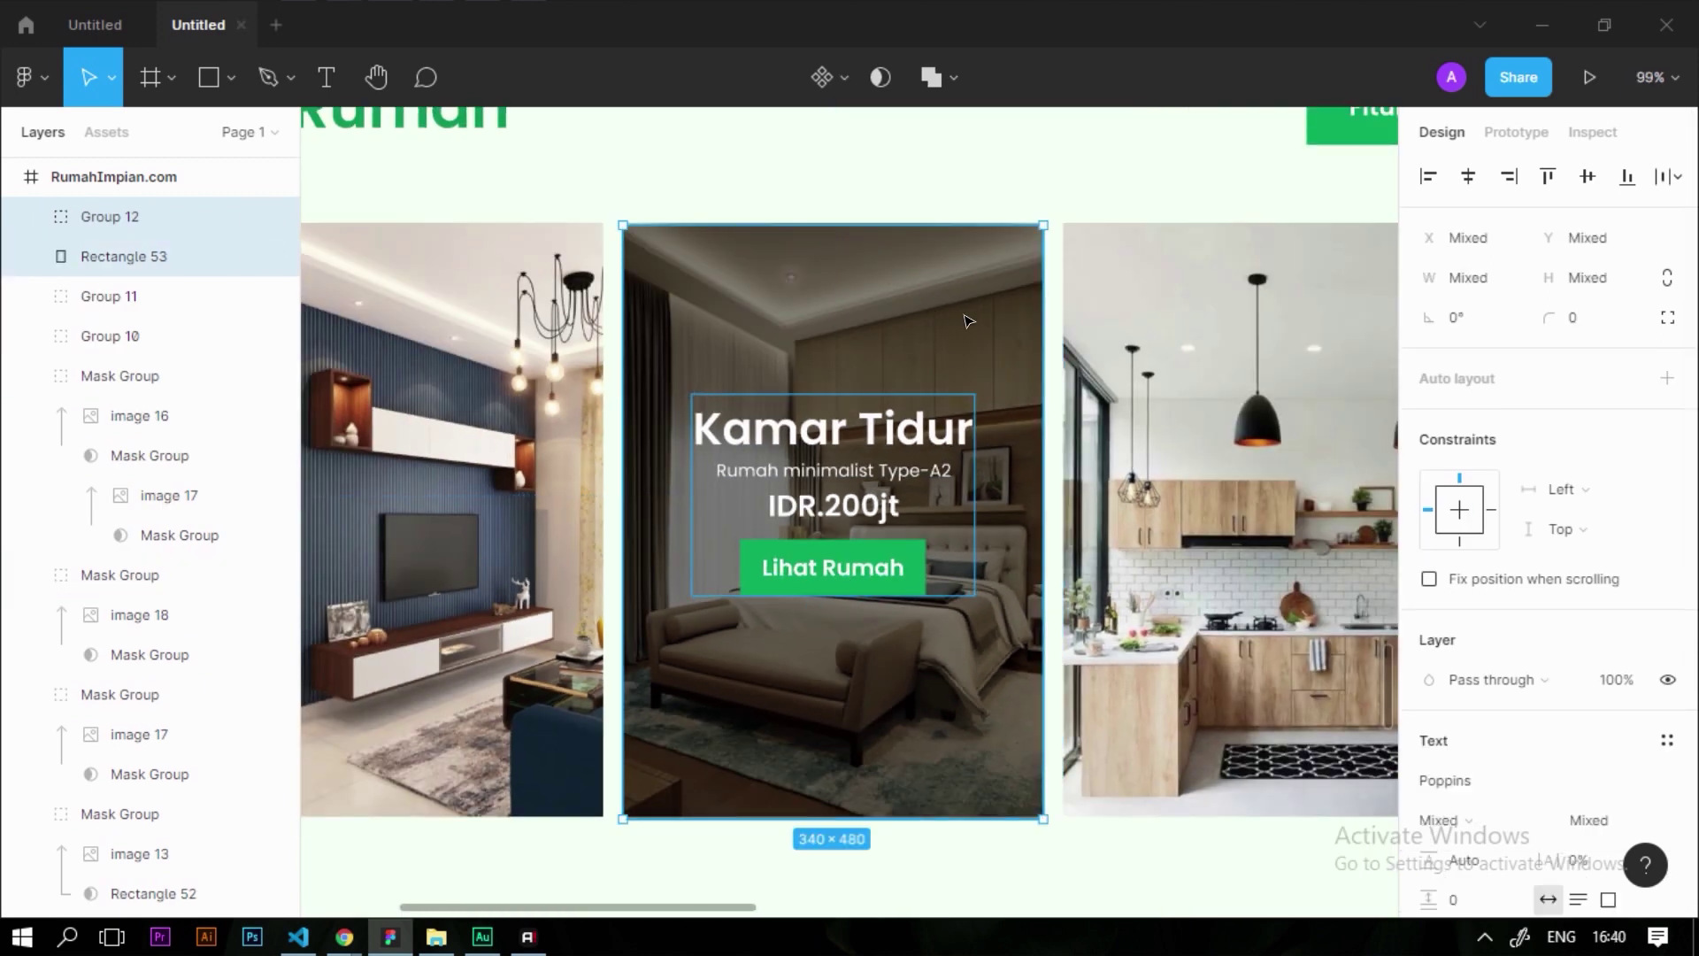
pyautogui.click(1470, 180)
pyautogui.click(1587, 183)
pyautogui.click(1042, 178)
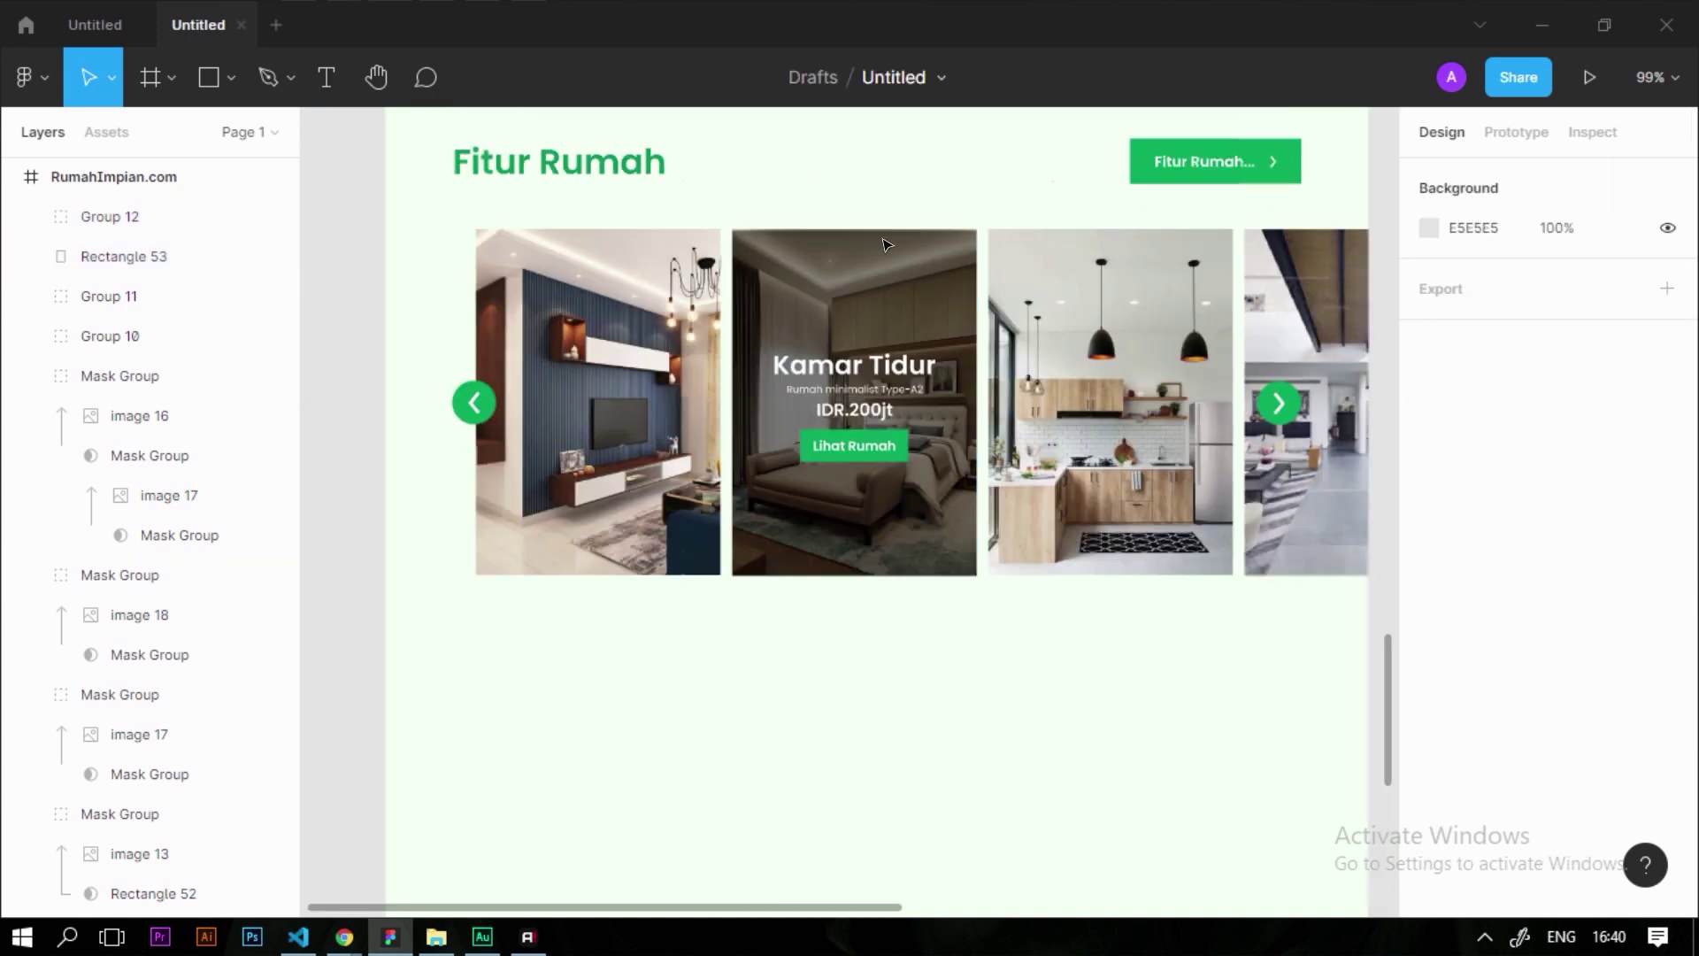
pyautogui.scroll(-5, 872, 221)
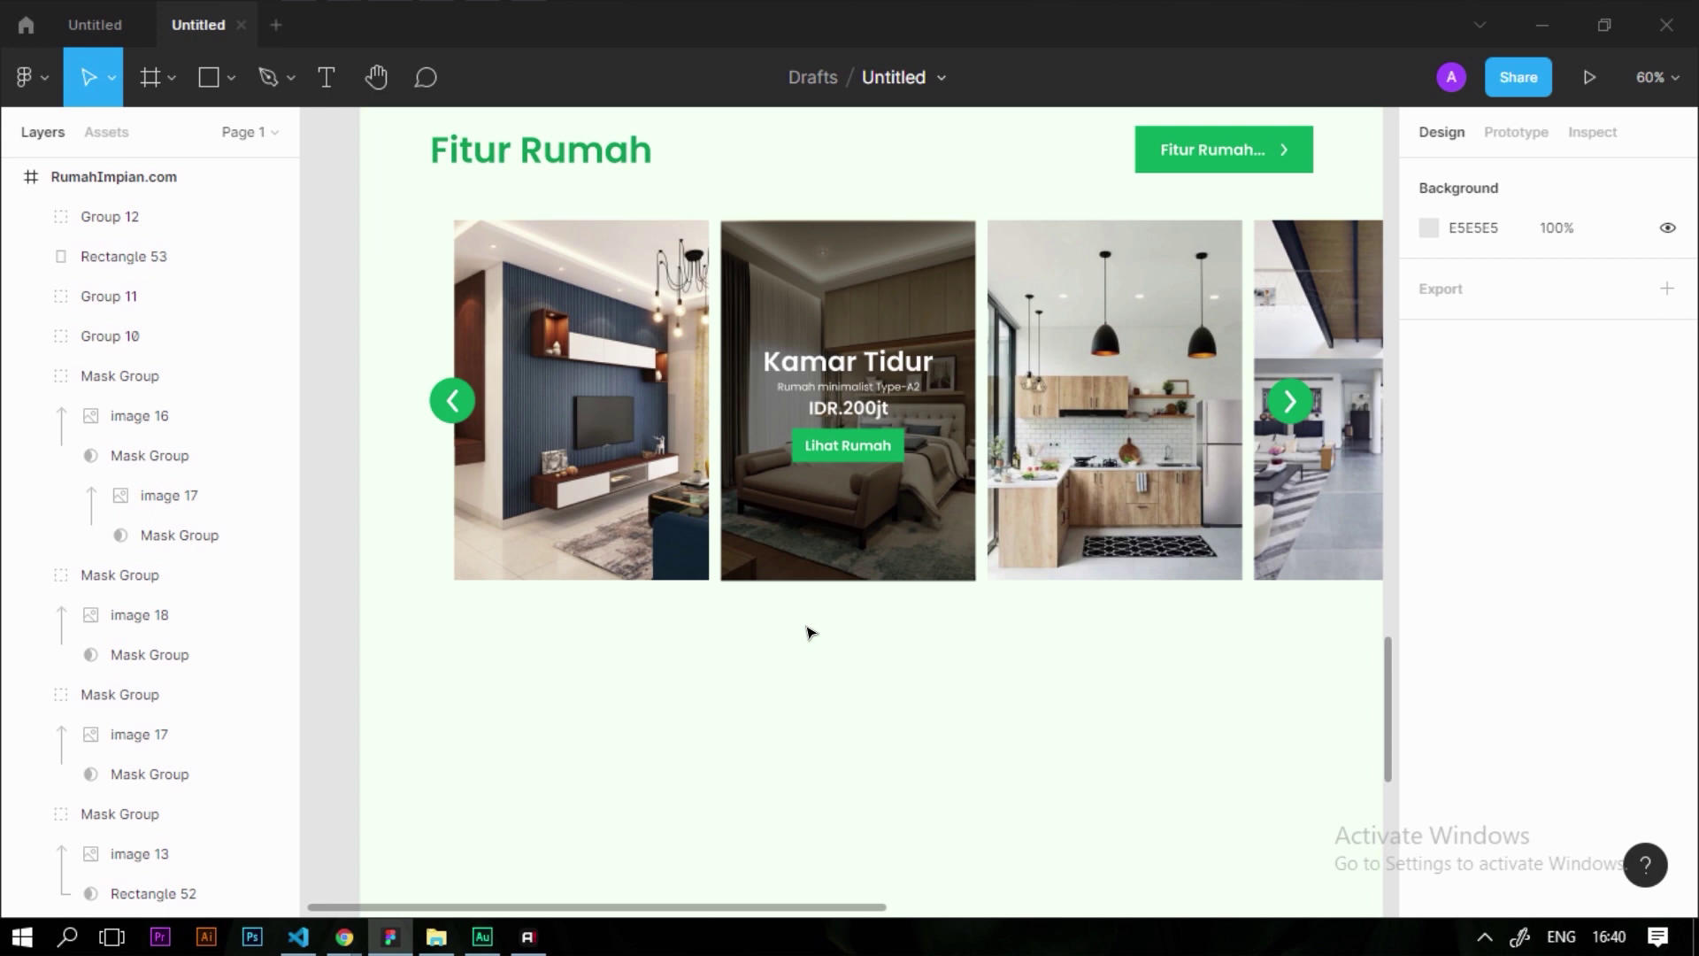
pyautogui.scroll(-2, 964, 709)
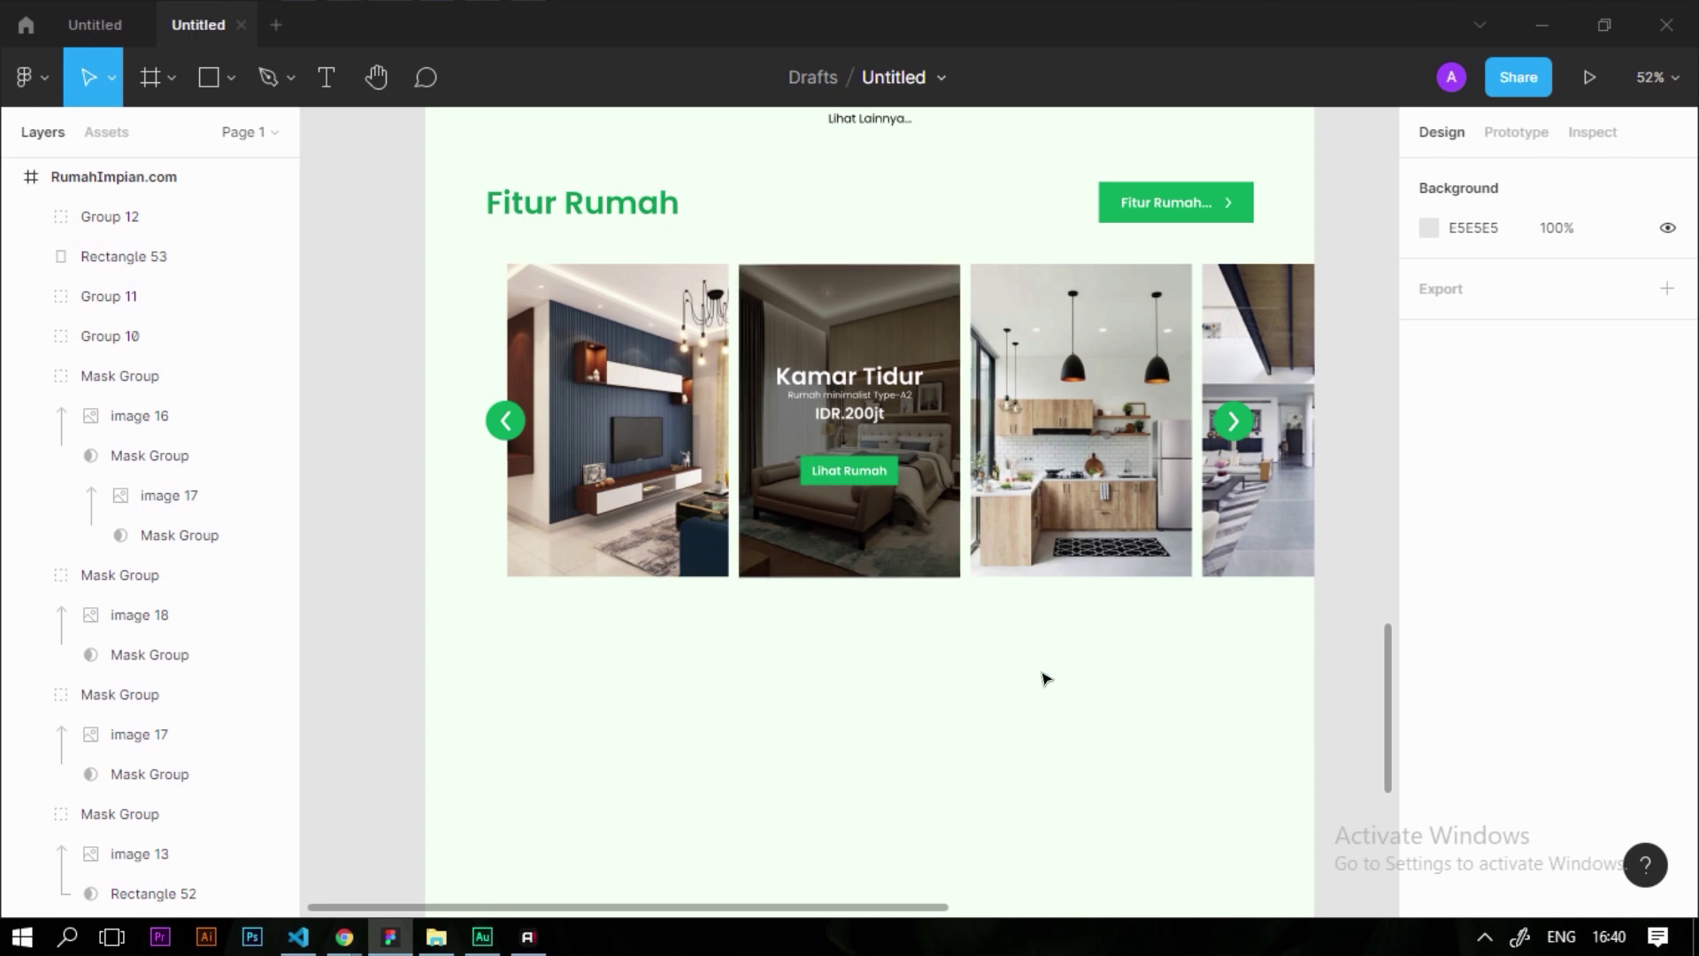
pyautogui.scroll(-5, 1027, 686)
pyautogui.scroll(-5, 780, 655)
pyautogui.scroll(4, 1044, 459)
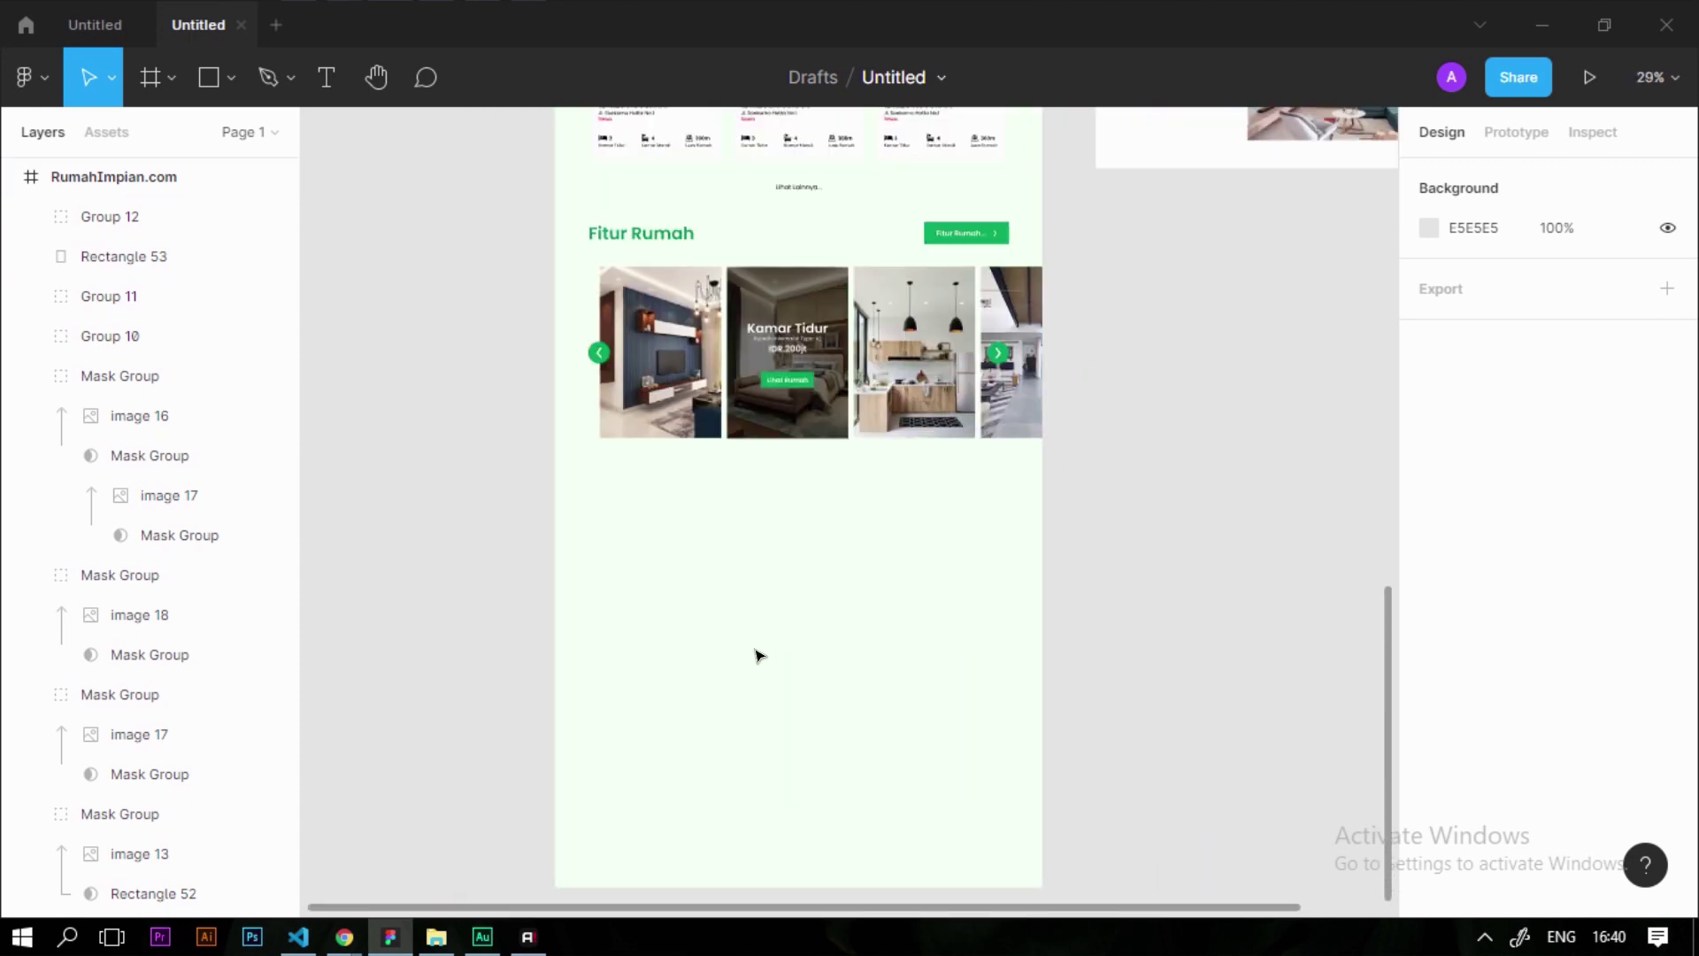
pyautogui.scroll(-4, 732, 645)
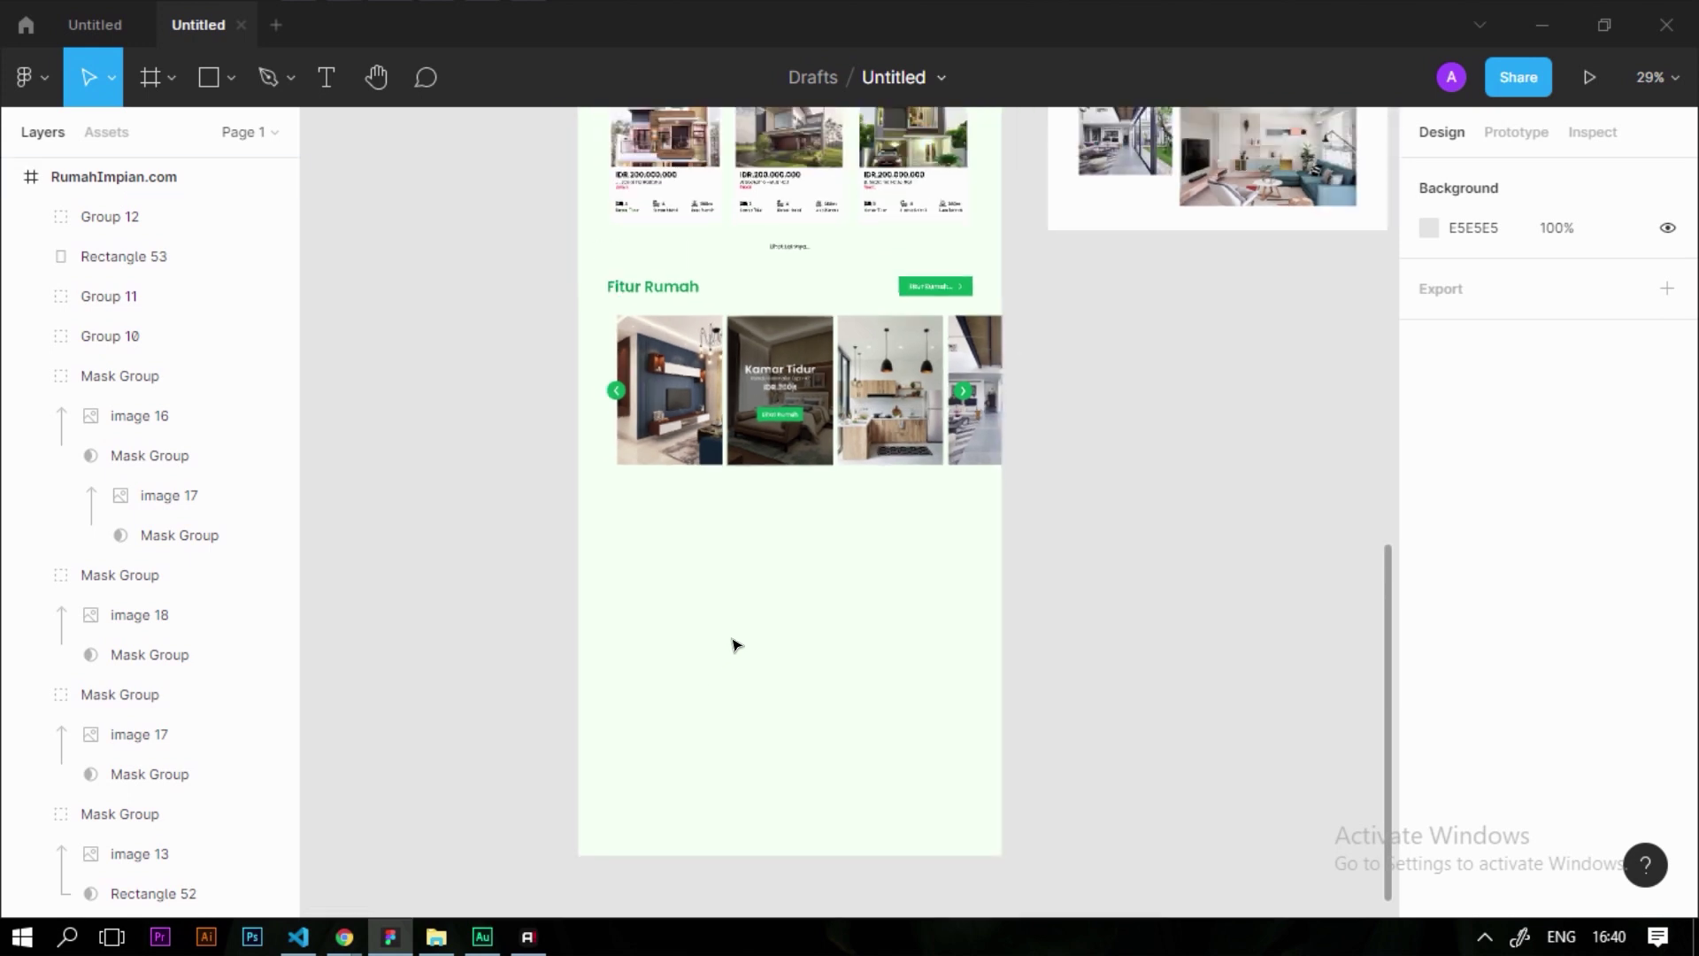
# Move the living-room photo (image 20) below the Fitur Rumah carousel and select the RumahImpian.com frame
pyautogui.scroll(4, 1062, 399)
pyautogui.click(1106, 379)
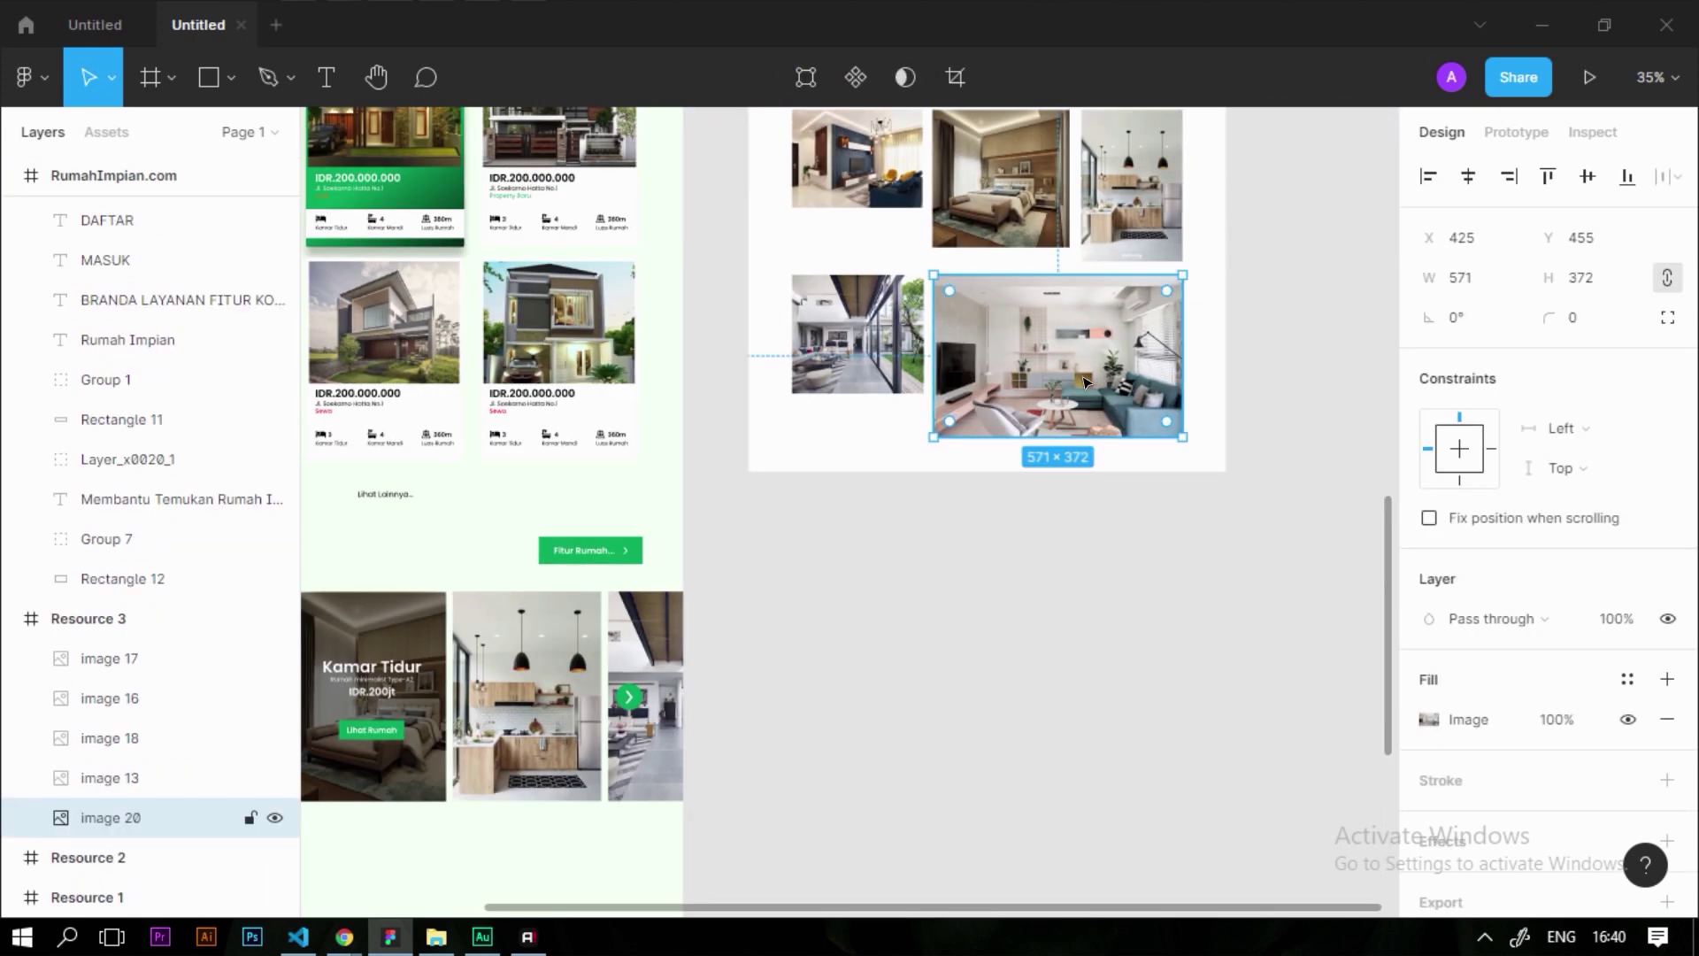
pyautogui.scroll(-3, 1045, 363)
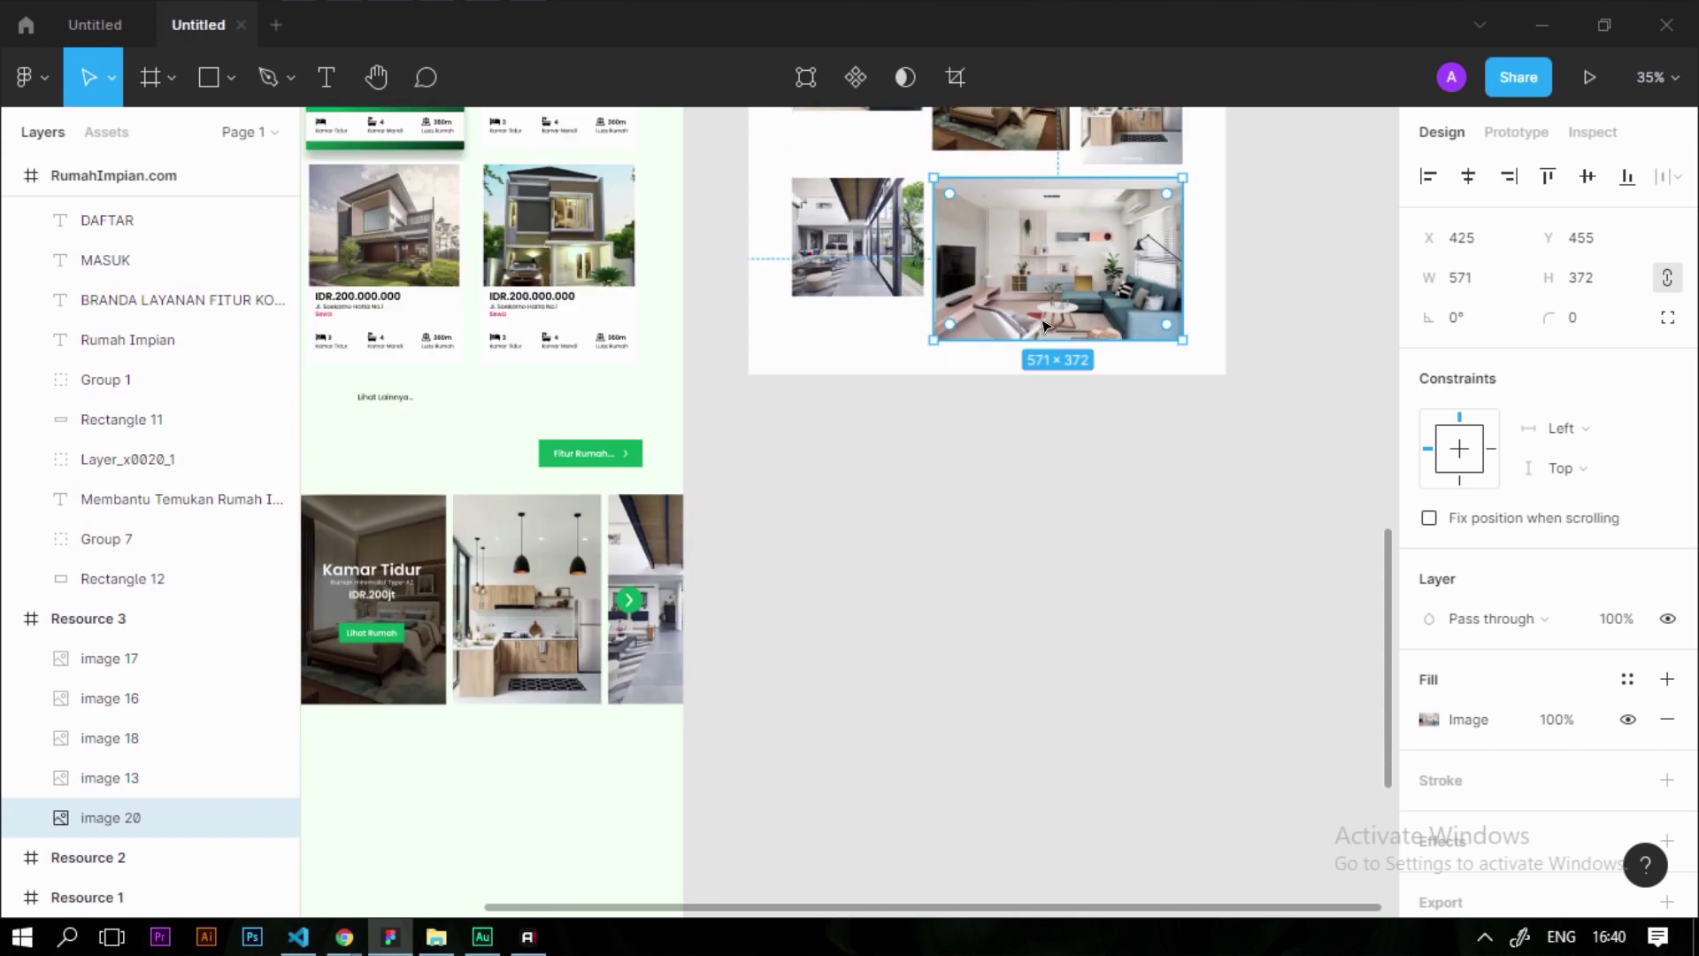
pyautogui.moveTo(1053, 185); pyautogui.dragTo(644, 626)
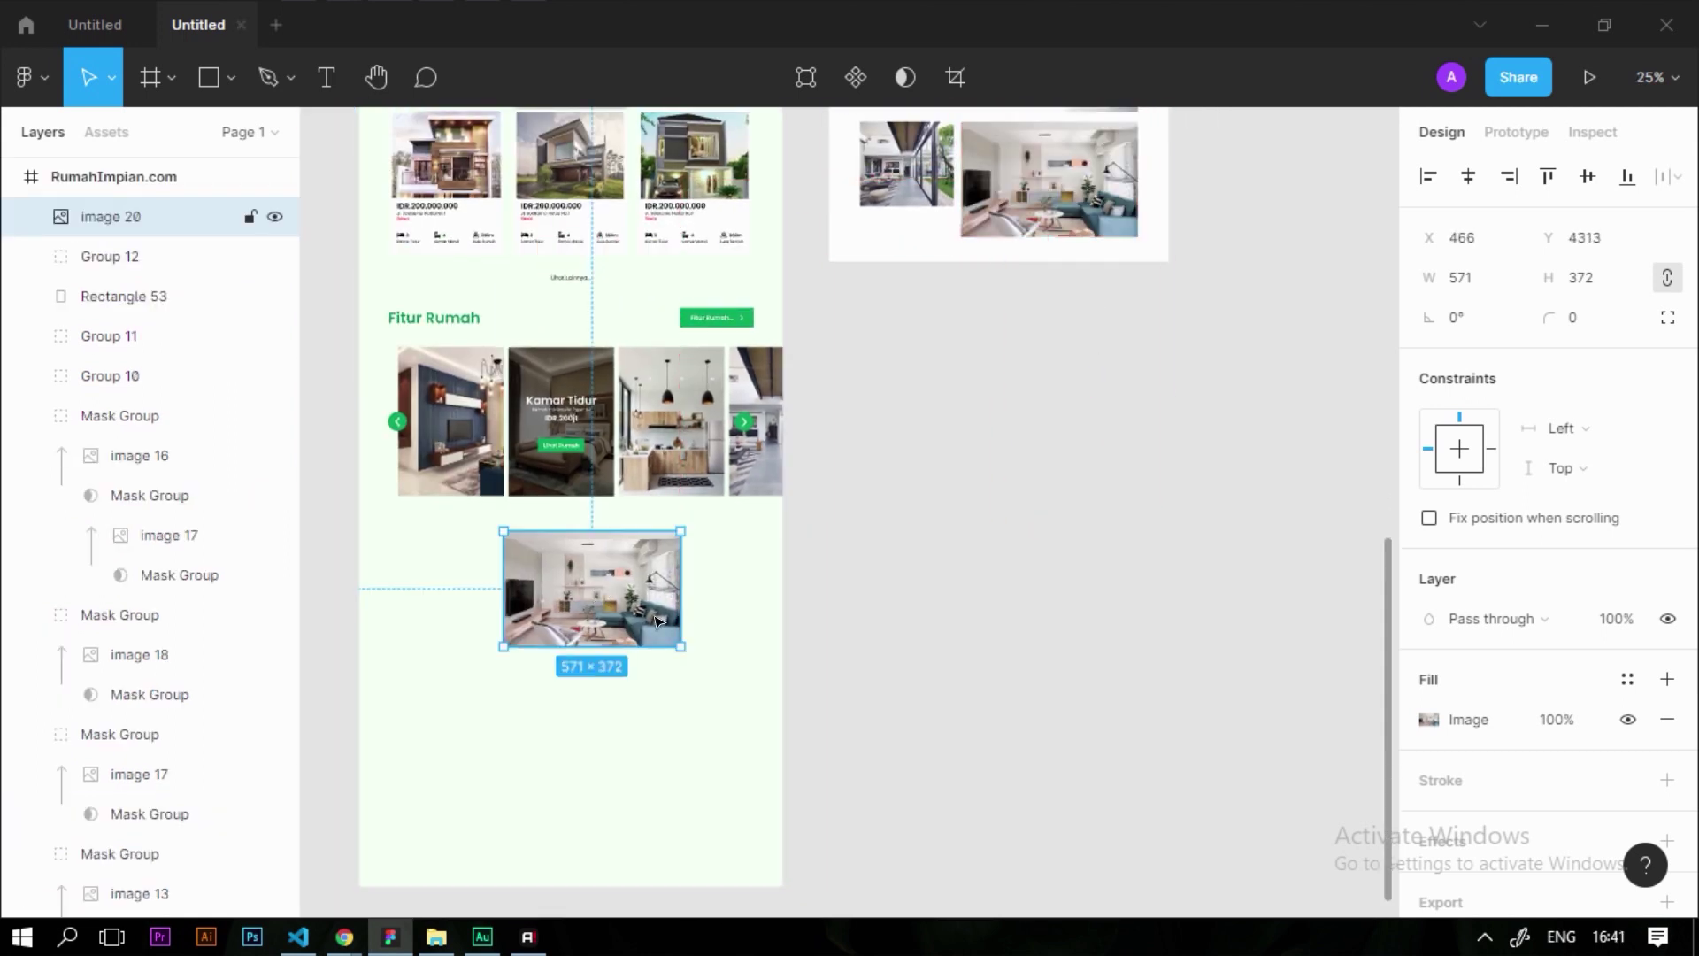
pyautogui.scroll(-4, 656, 619)
pyautogui.moveTo(600, 356); pyautogui.dragTo(458, 364)
pyautogui.click(588, 489)
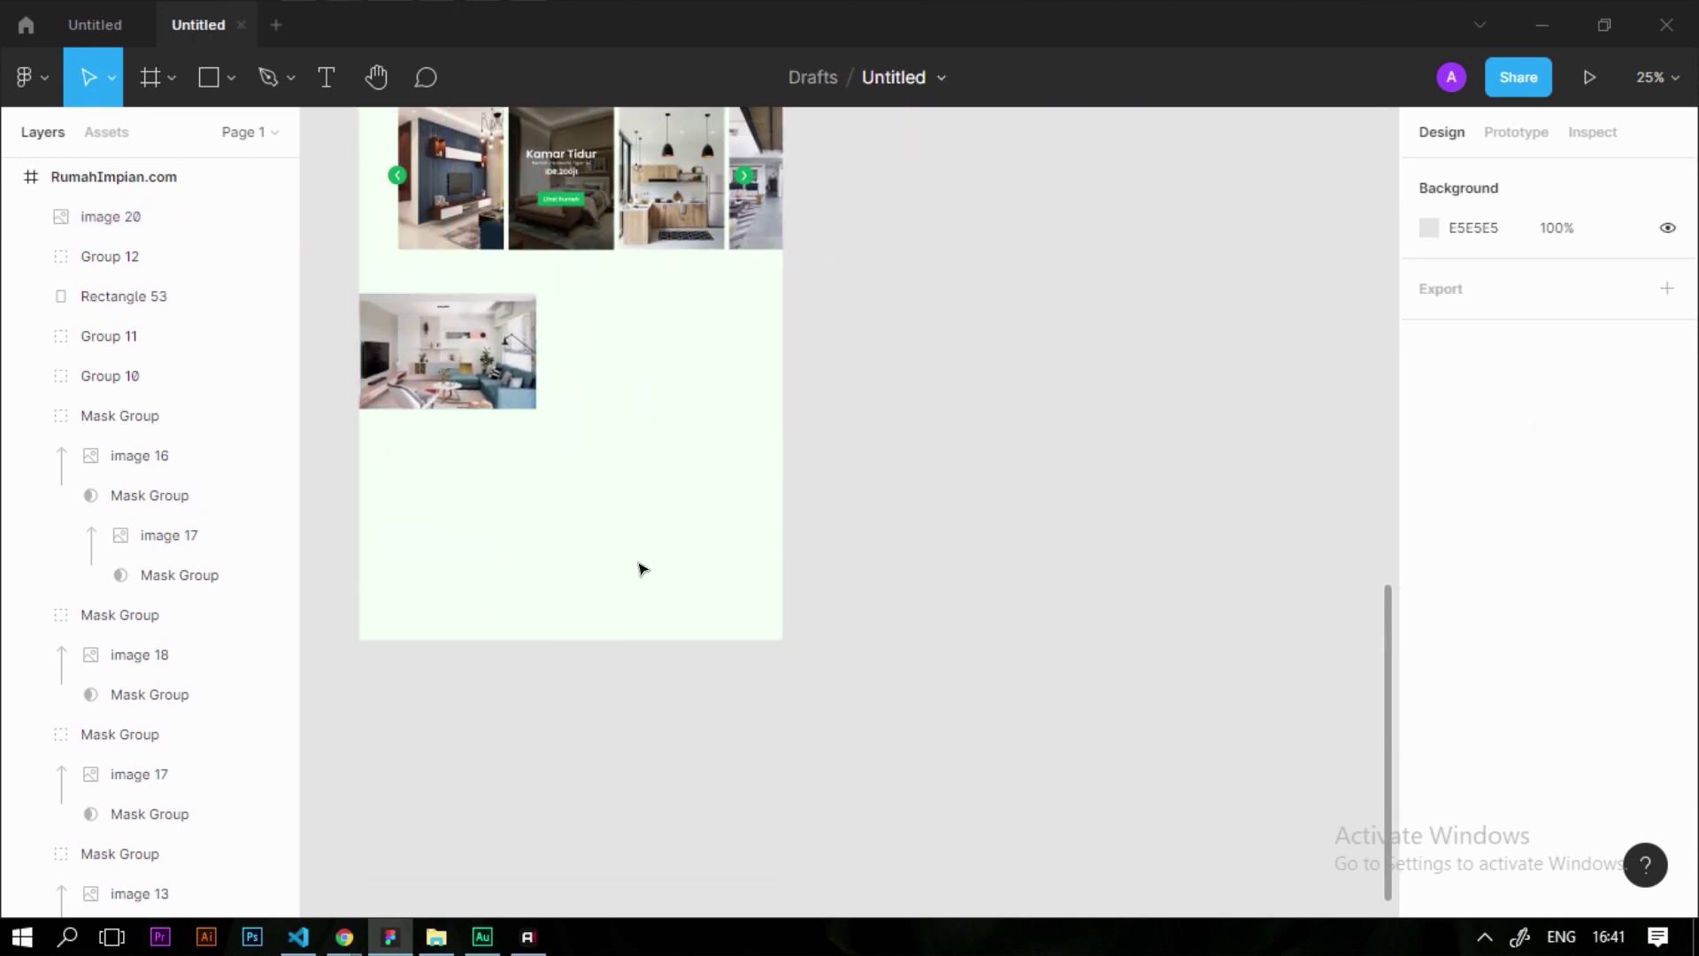
pyautogui.click(664, 626)
# Lengthen the page frame and draw a full-width 1366×737 grey rectangle
pyautogui.moveTo(653, 776); pyautogui.dragTo(655, 782)
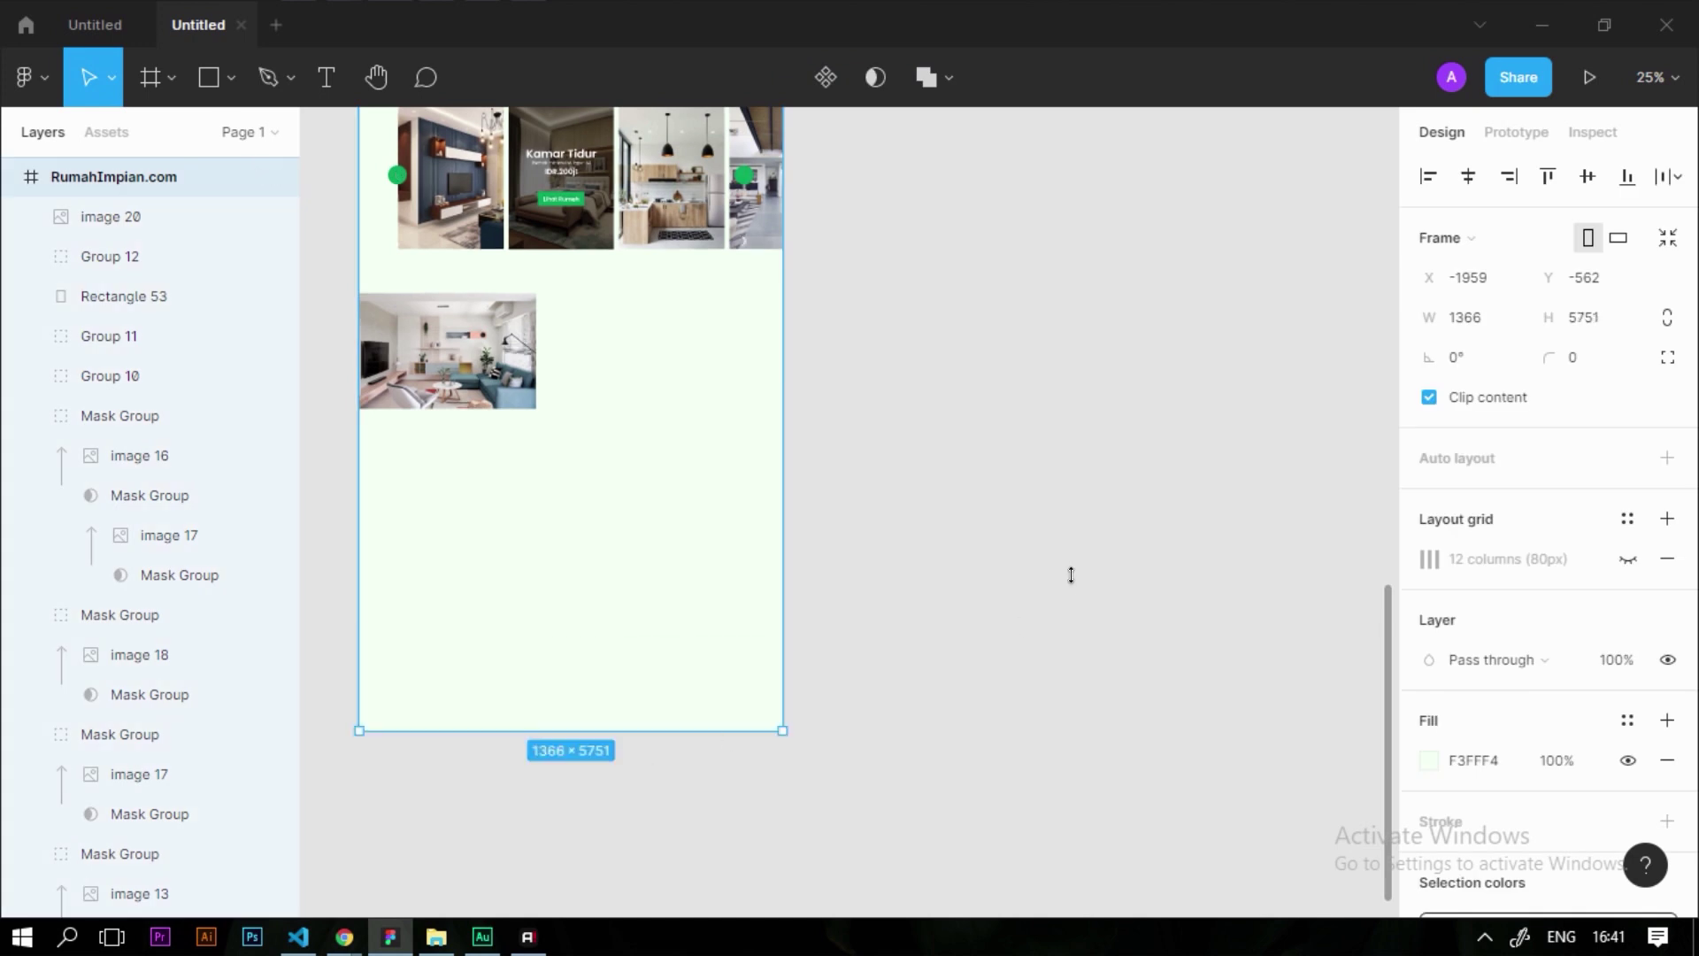
pyautogui.press('r')
pyautogui.moveTo(515, 484); pyautogui.dragTo(735, 646)
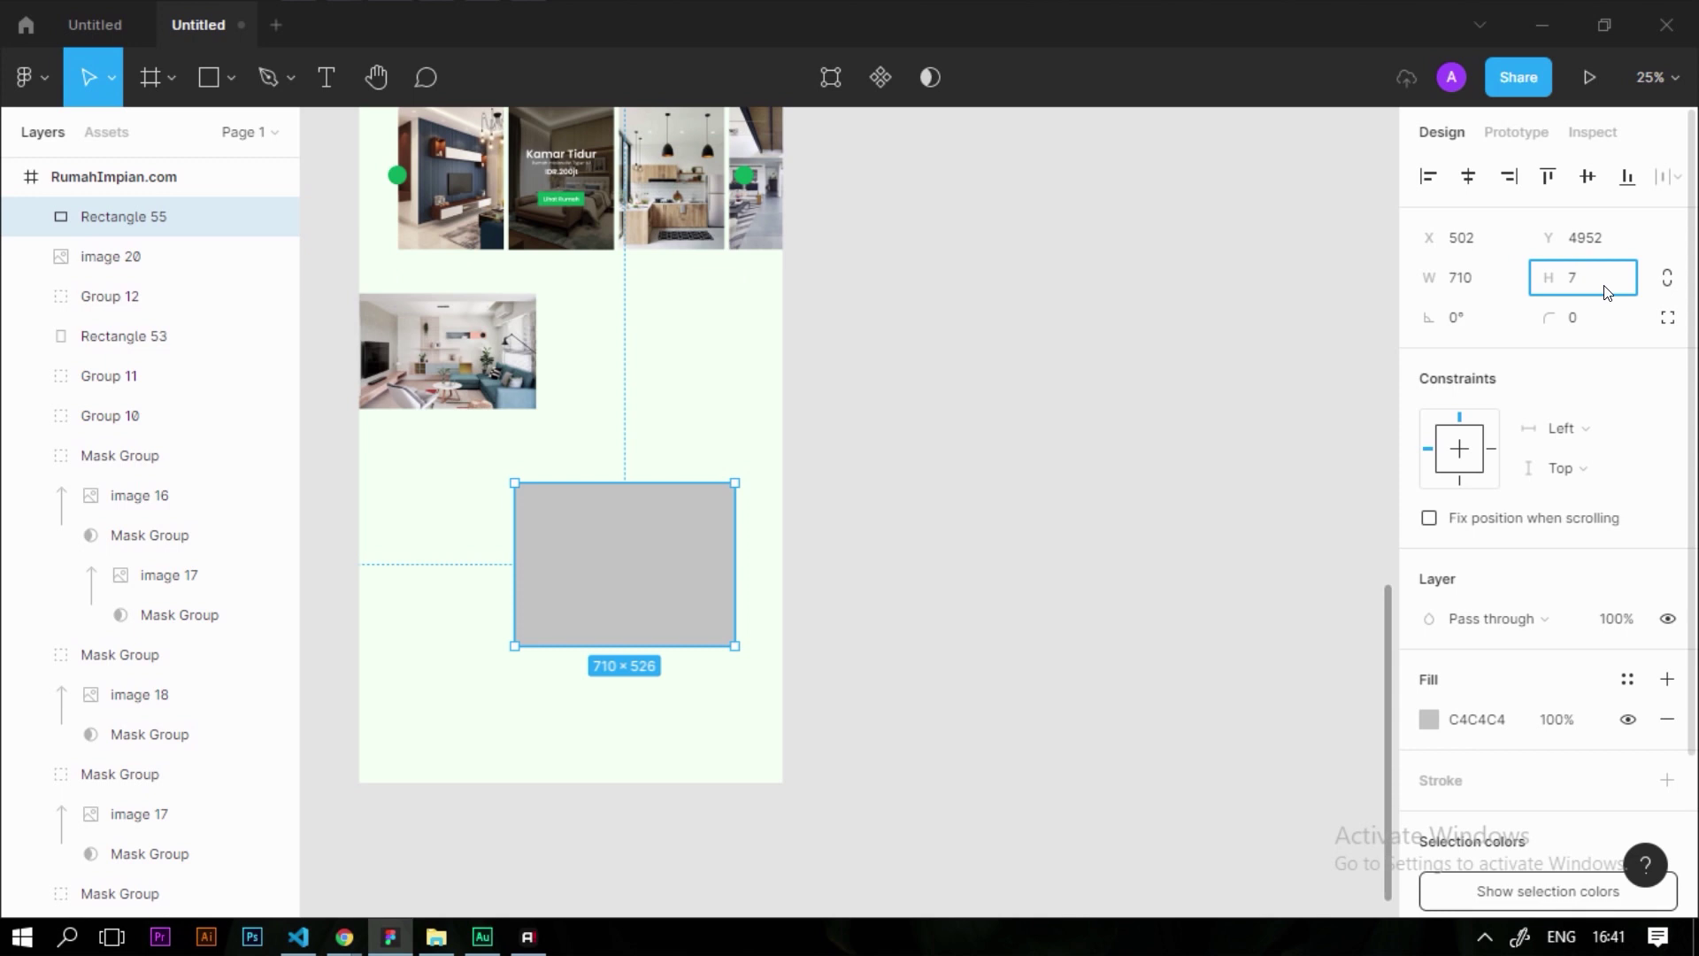
pyautogui.click(1092, 460)
pyautogui.click(603, 600)
pyautogui.moveTo(624, 601); pyautogui.dragTo(783, 586)
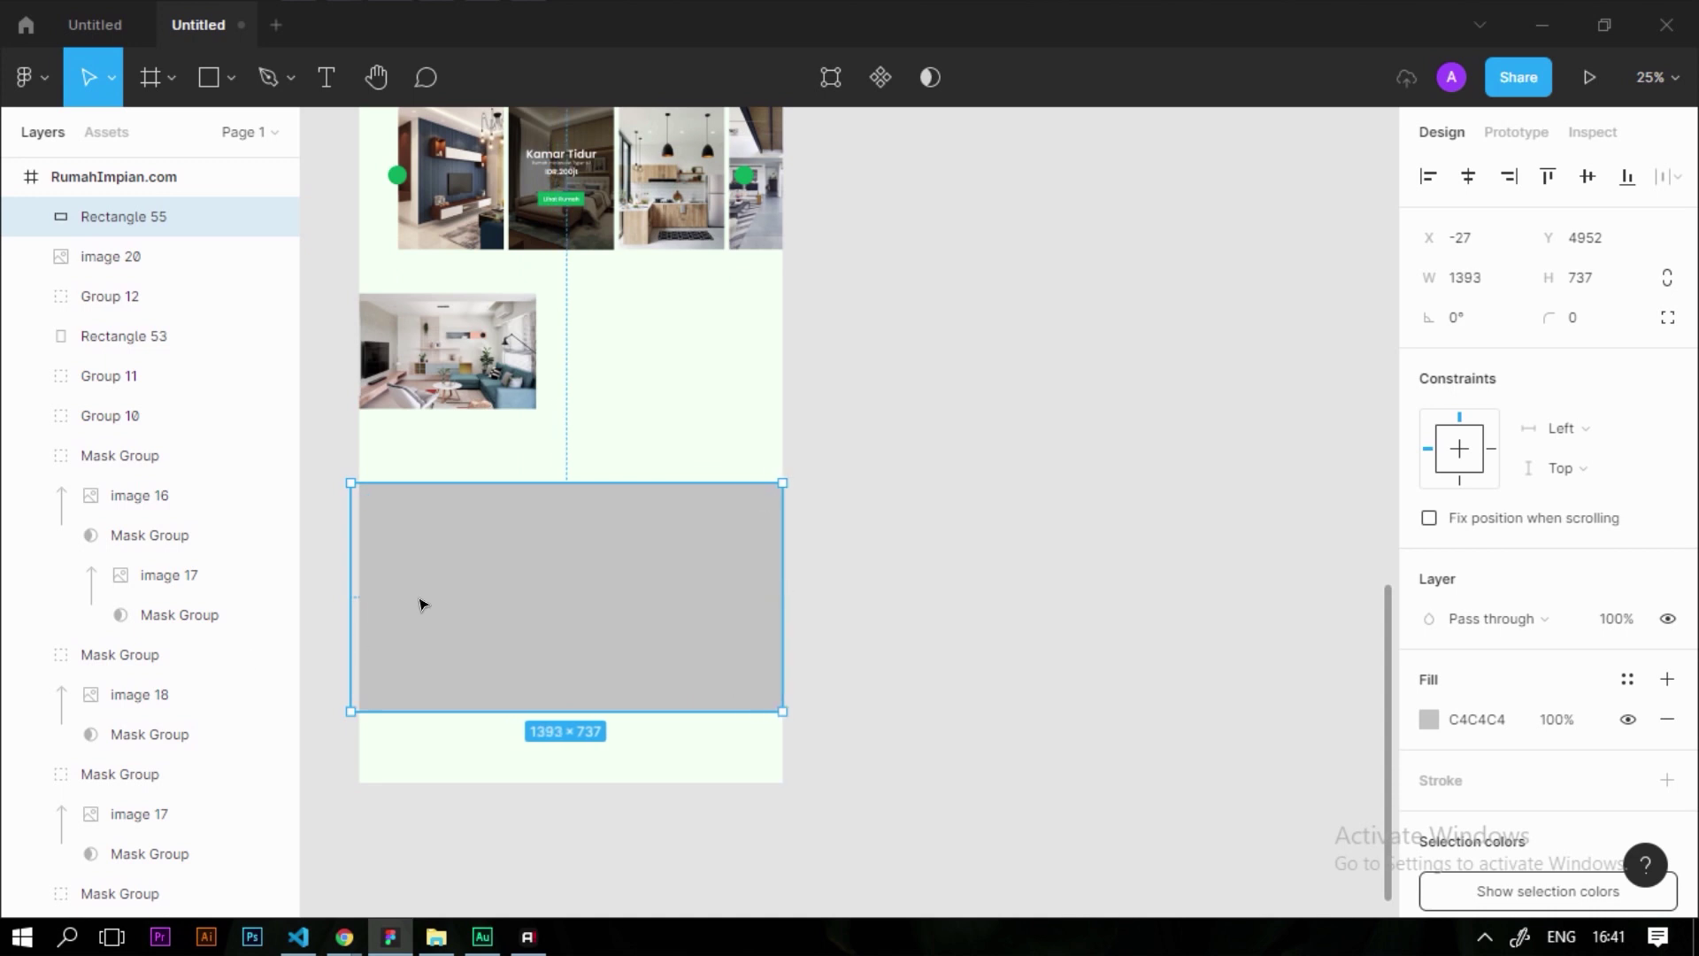
pyautogui.moveTo(347, 577); pyautogui.dragTo(343, 573)
# Position the grey banner just below the Fitur Rumah cards, with the living-room photo beneath it
pyautogui.click(460, 363)
pyautogui.moveTo(496, 389); pyautogui.dragTo(553, 675)
pyautogui.moveTo(680, 527); pyautogui.dragTo(690, 380)
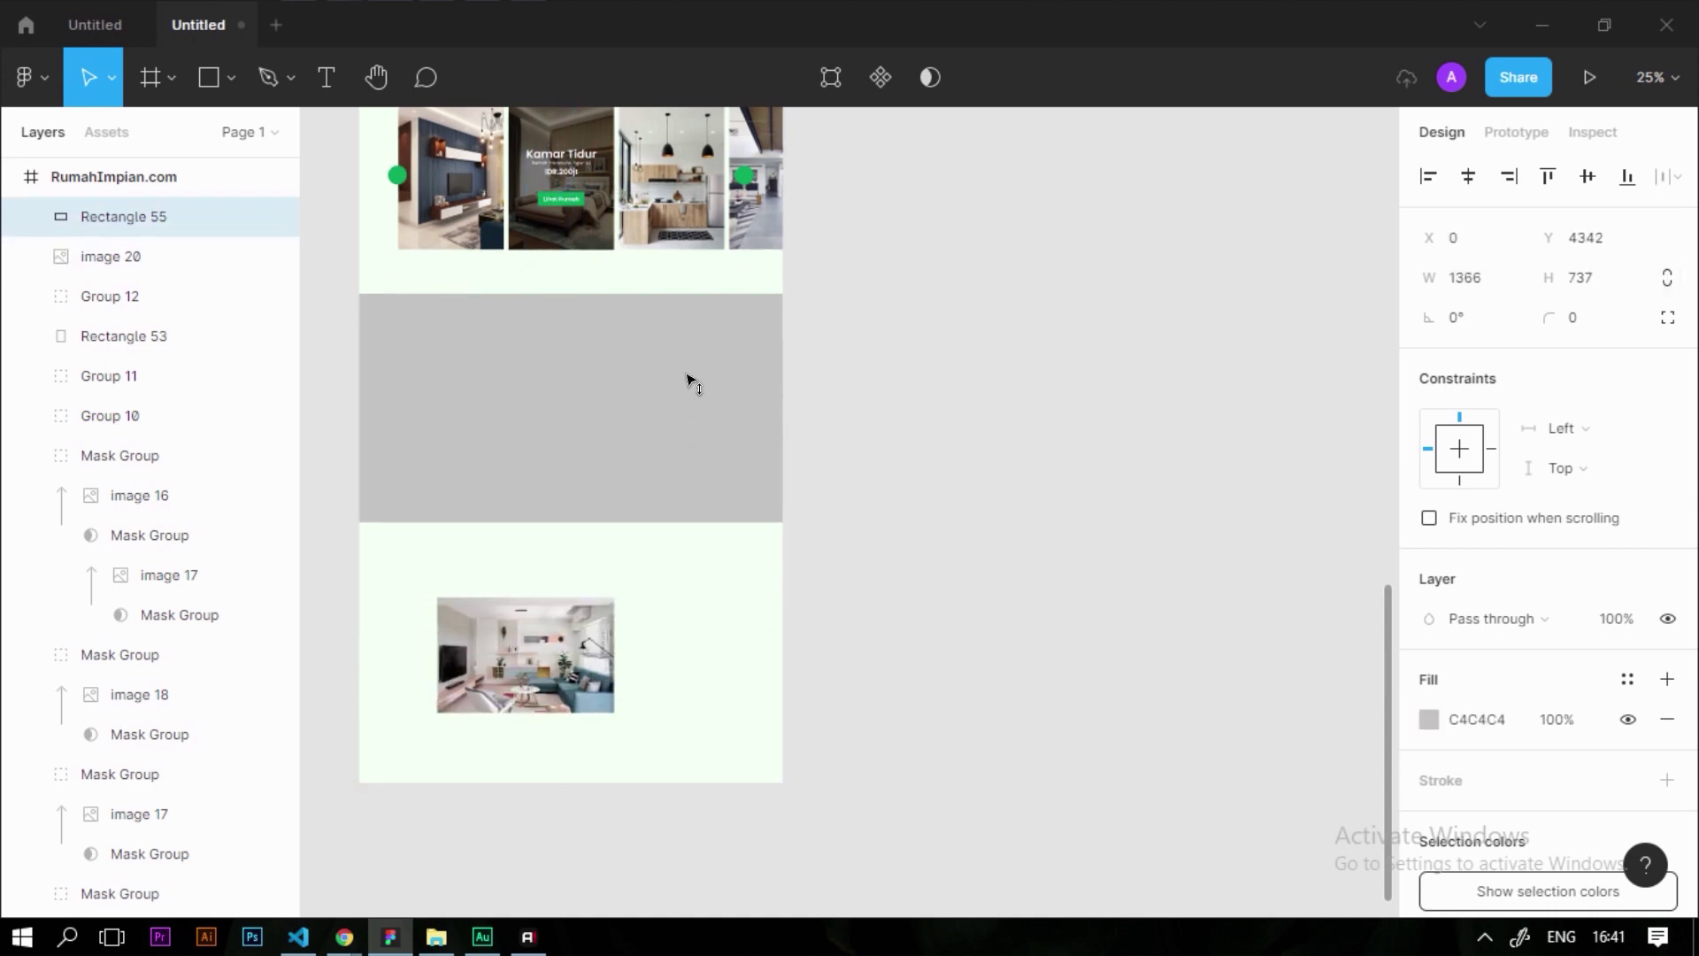
pyautogui.scroll(1, 534, 388)
pyautogui.scroll(5, 533, 388)
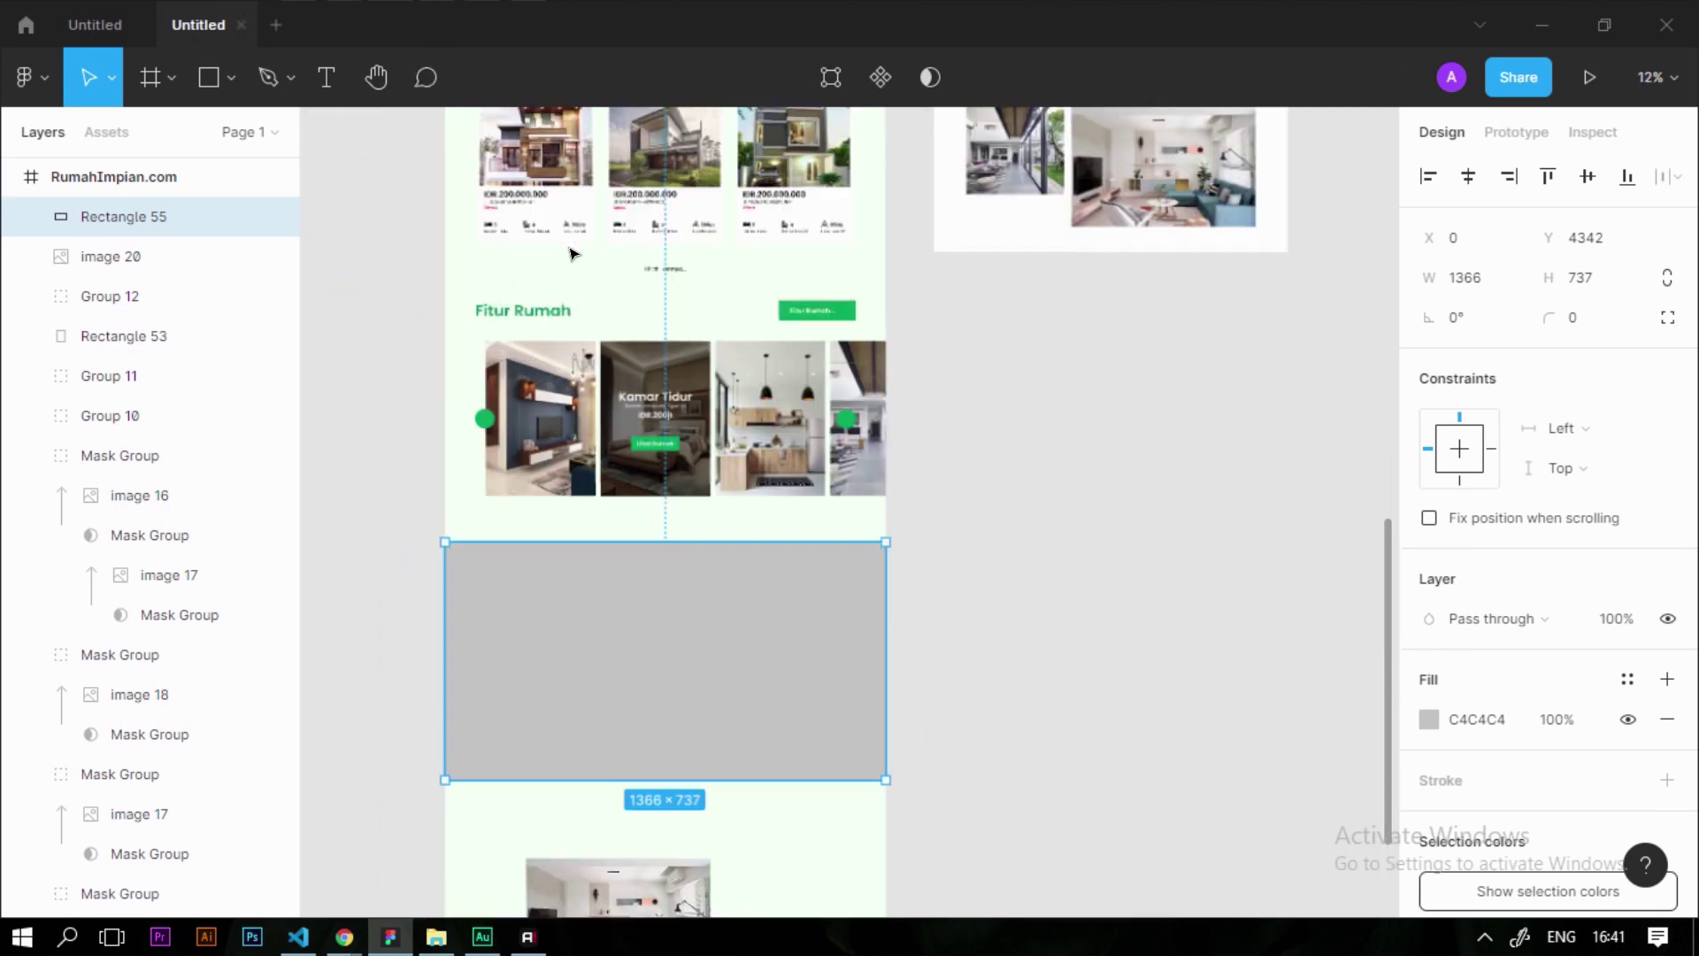
pyautogui.click(688, 272)
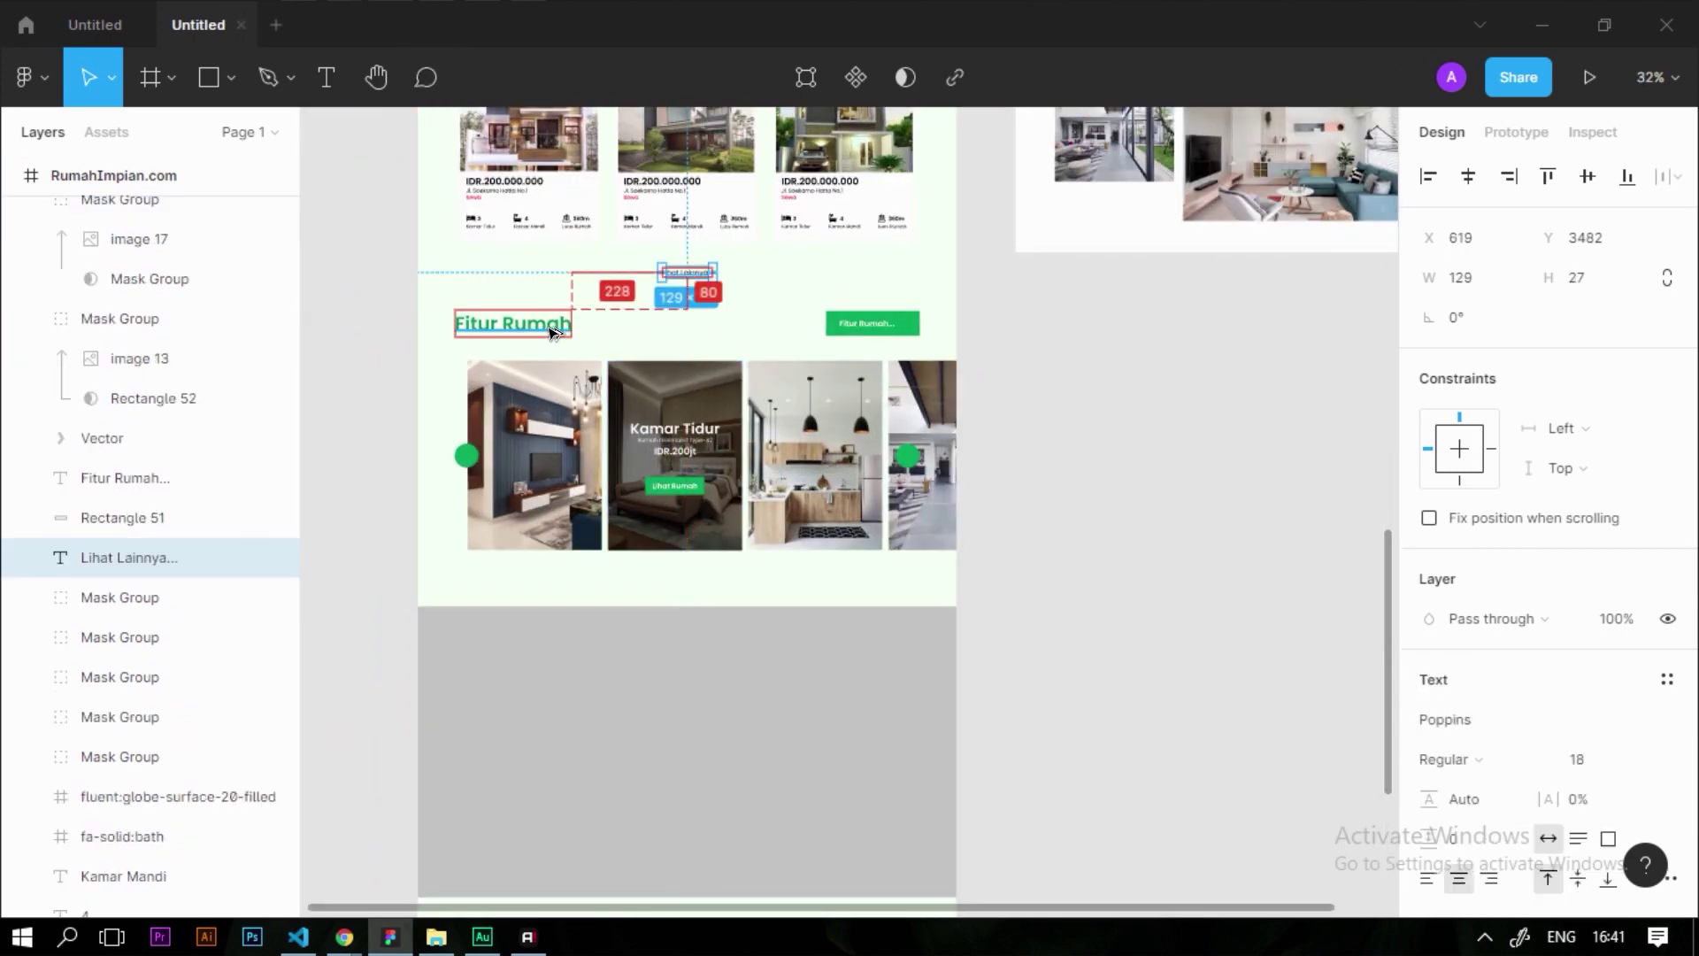
pyautogui.click(675, 683)
pyautogui.moveTo(739, 753); pyautogui.dragTo(744, 752)
pyautogui.scroll(-5, 1126, 517)
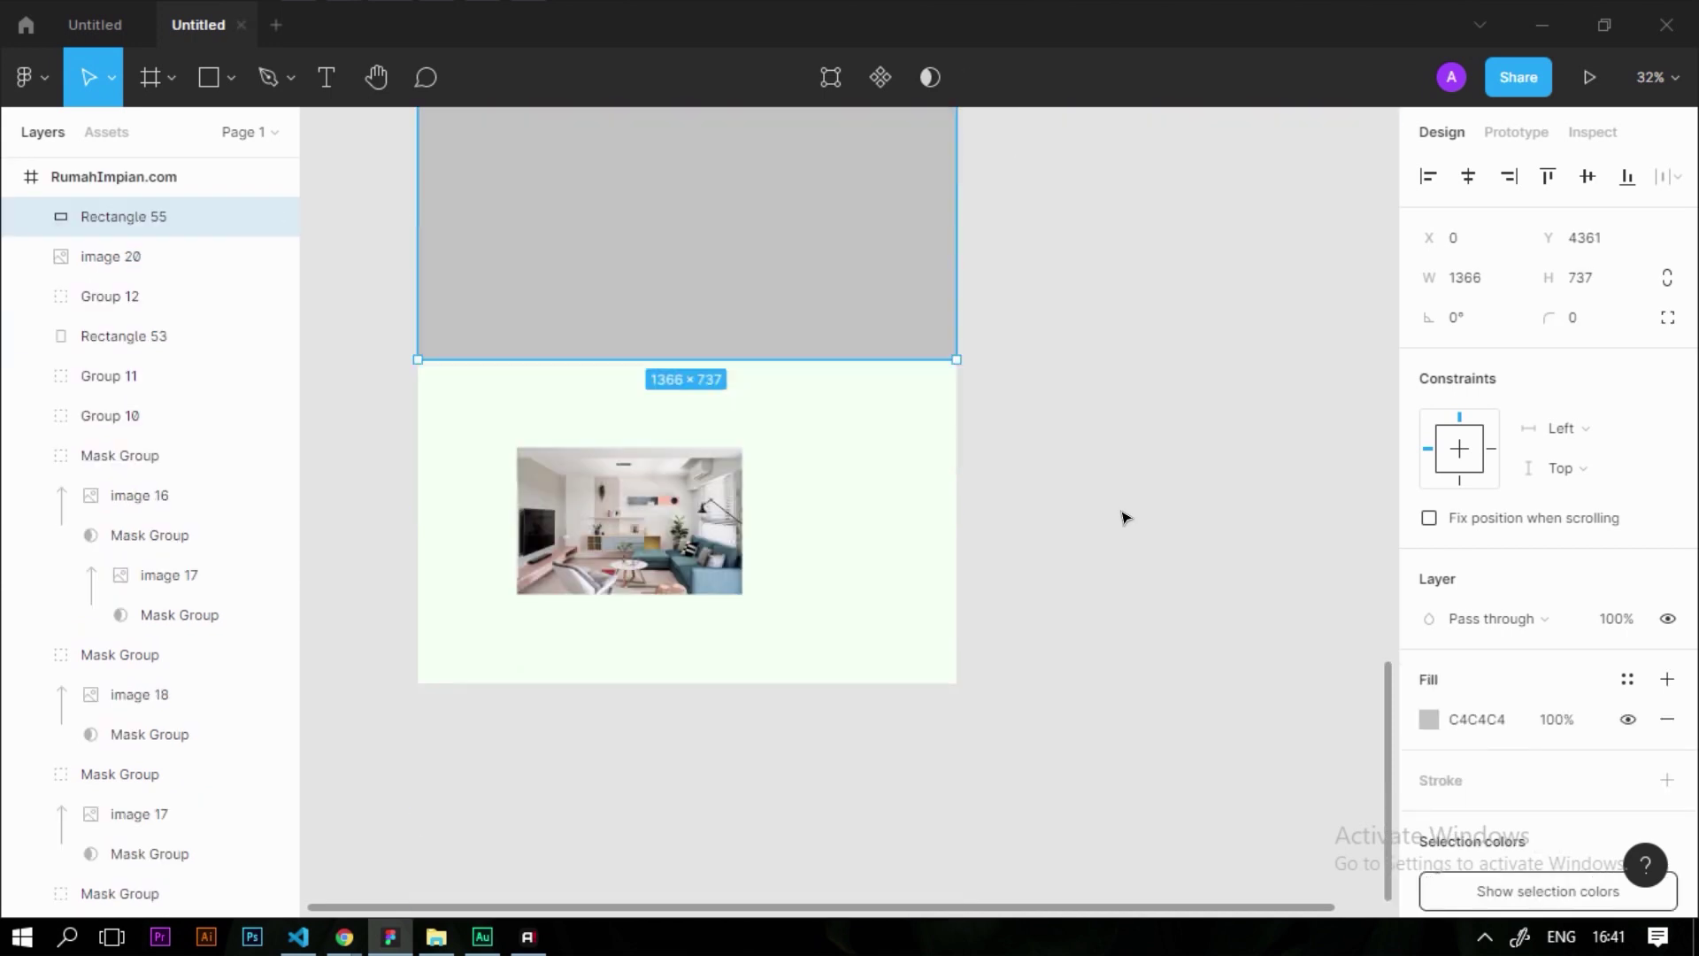
pyautogui.click(1126, 516)
pyautogui.scroll(2, 793, 535)
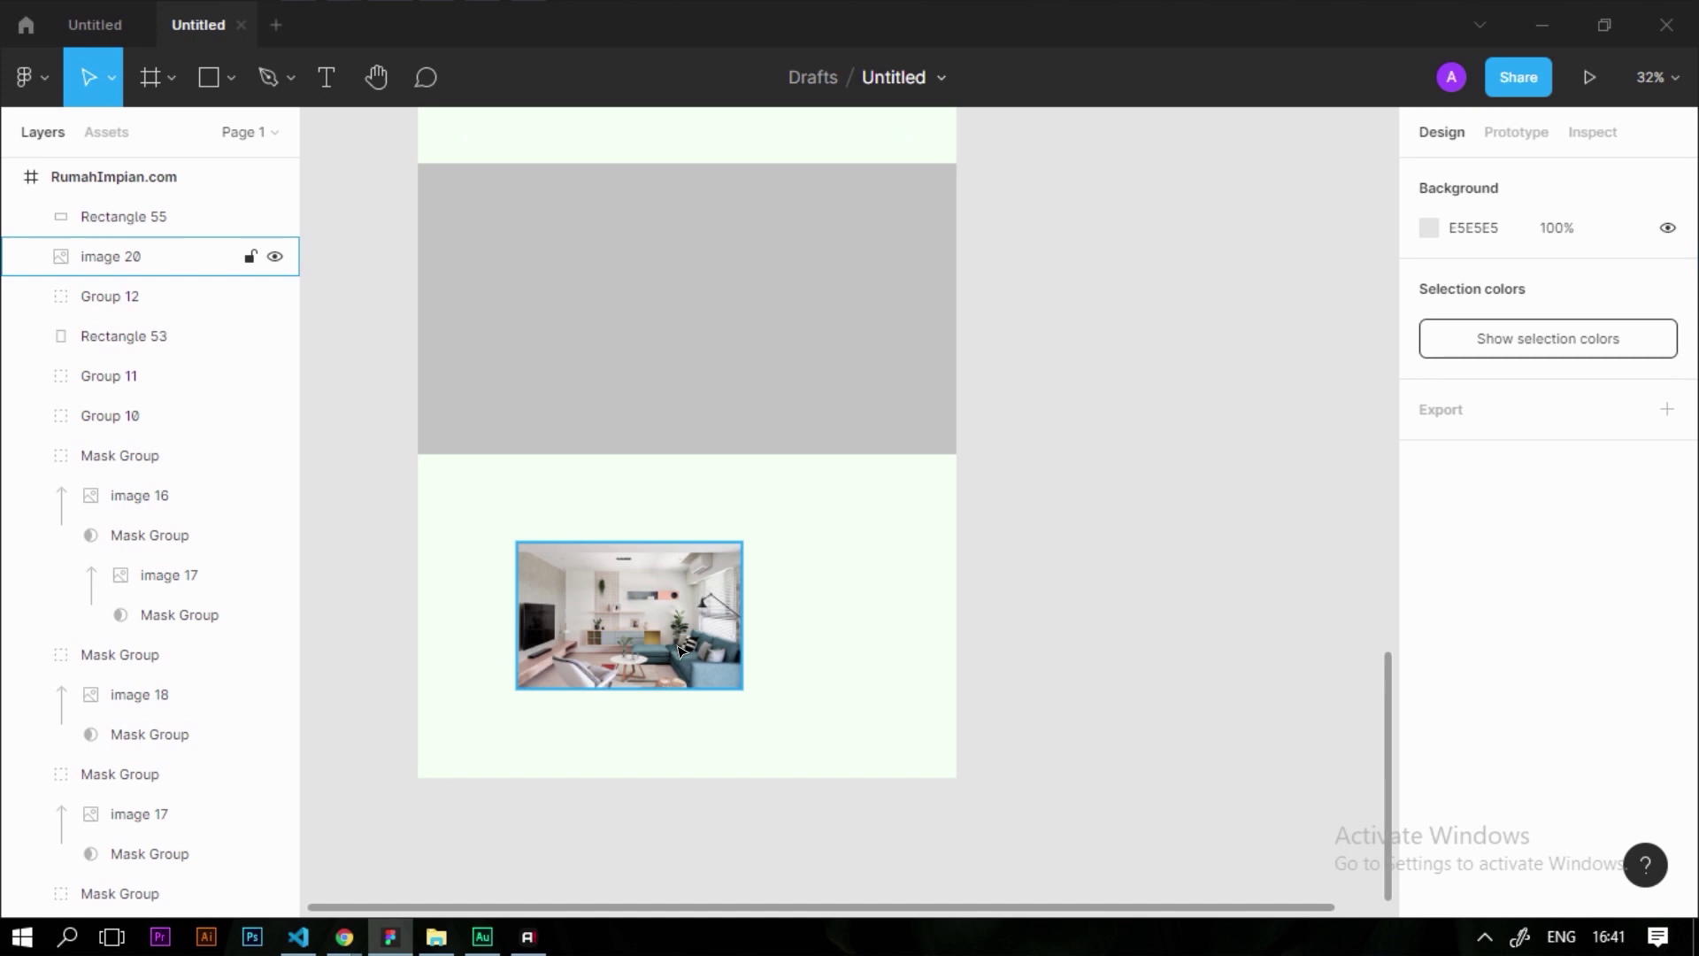
pyautogui.scroll(1, 674, 673)
pyautogui.click(607, 695)
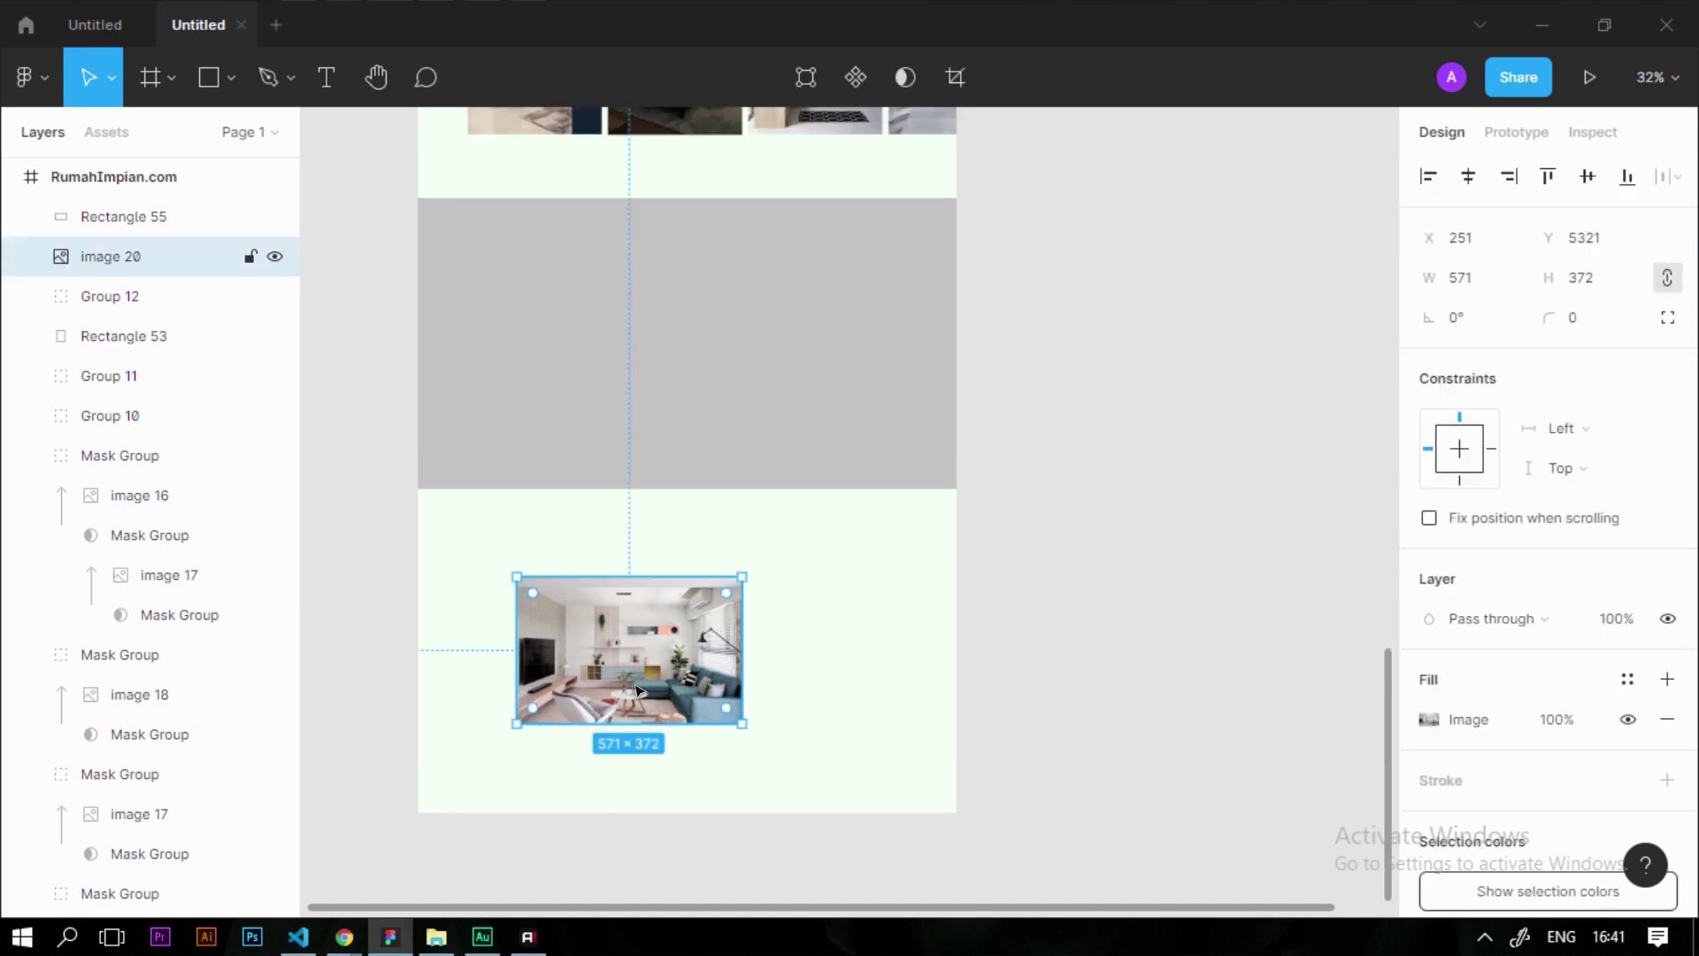
# Place the living-room photo over the grey rectangle, bring it to front, and mask it with the rectangle
pyautogui.moveTo(665, 668); pyautogui.dragTo(587, 368)
pyautogui.rightClick(574, 443)
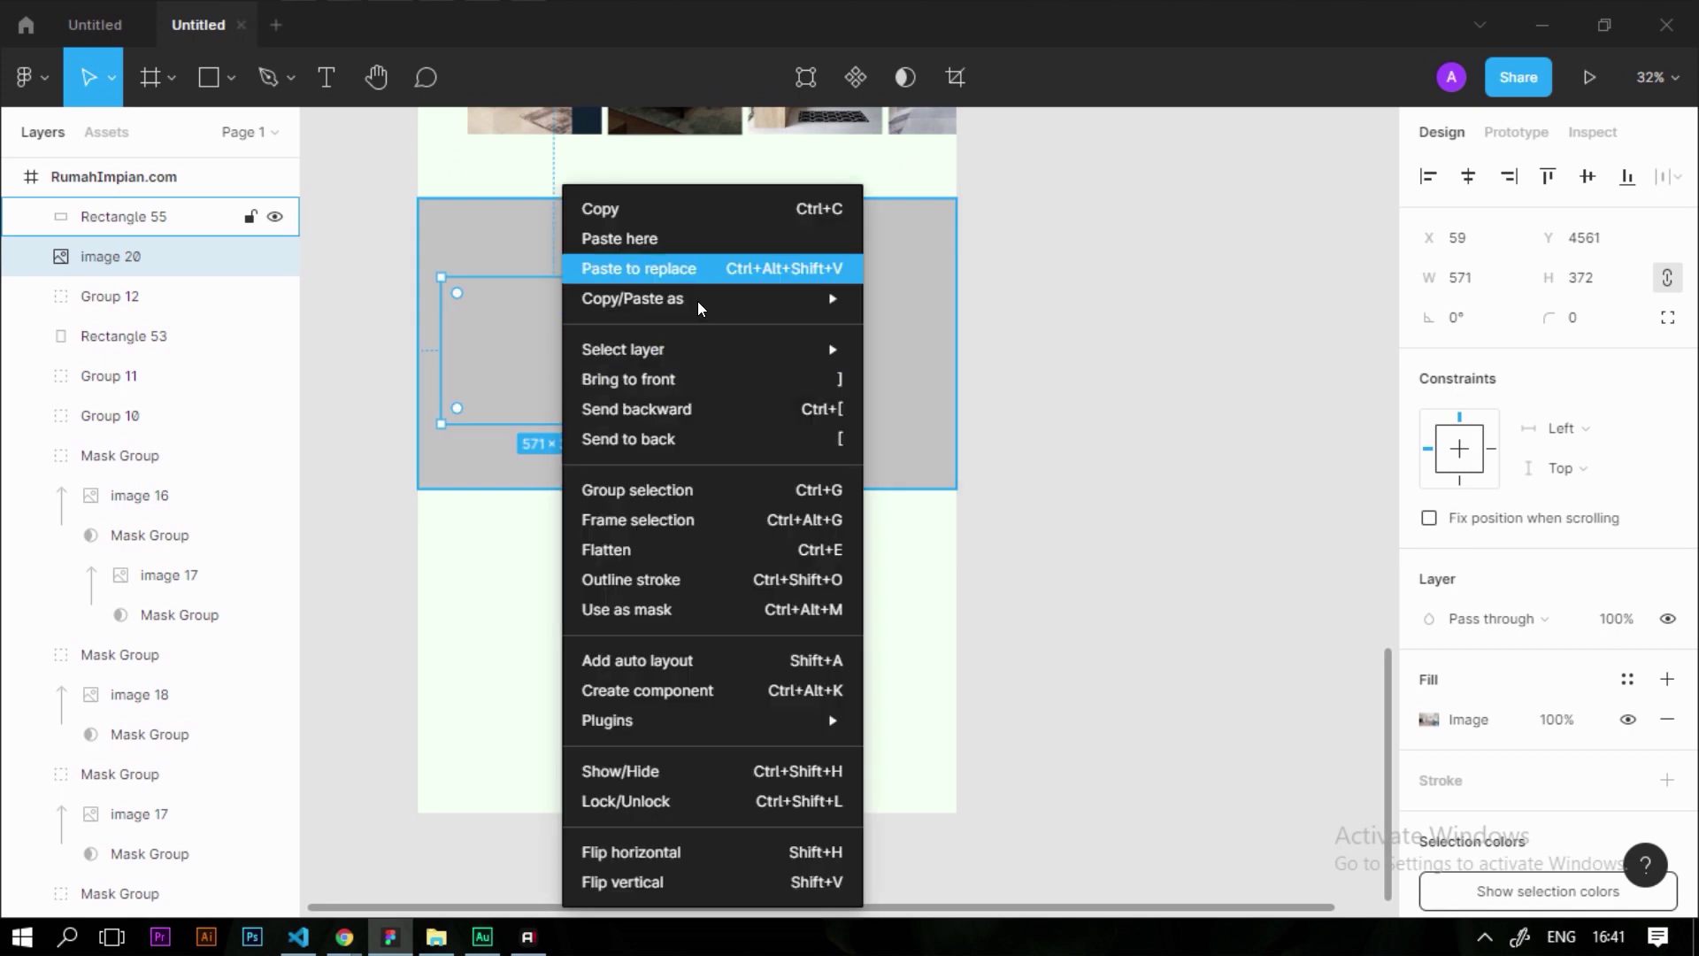
pyautogui.click(695, 381)
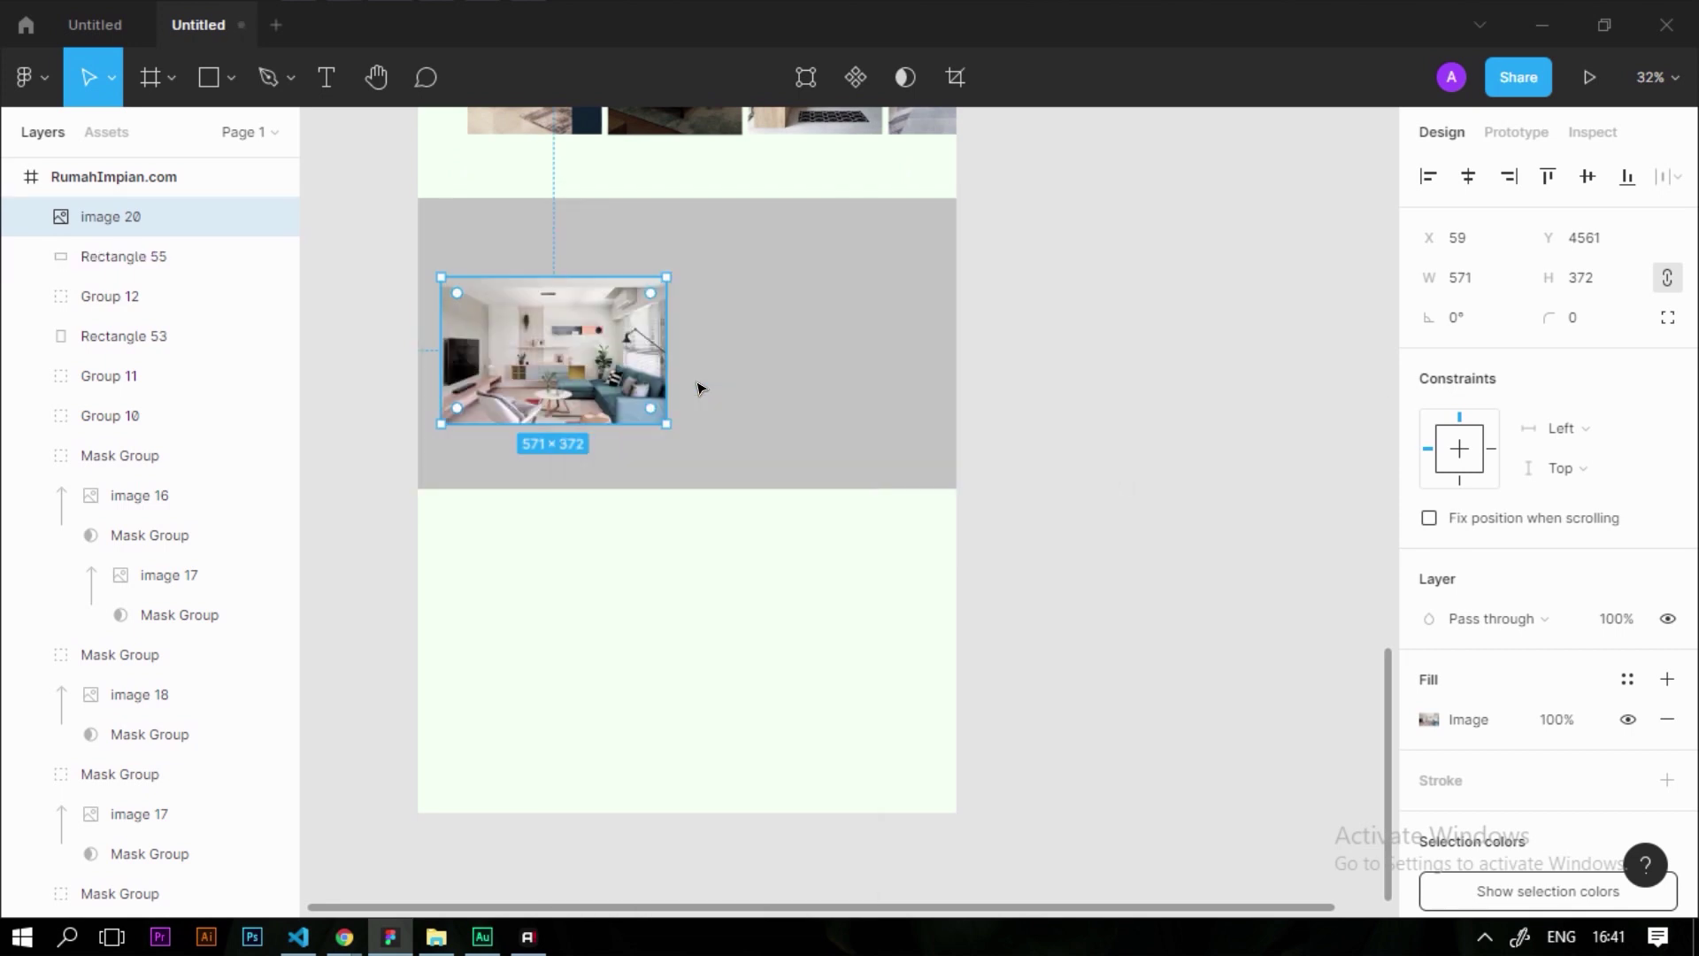
pyautogui.click(947, 383)
pyautogui.scroll(-3, 812, 453)
pyautogui.scroll(4, 679, 429)
pyautogui.click(680, 430)
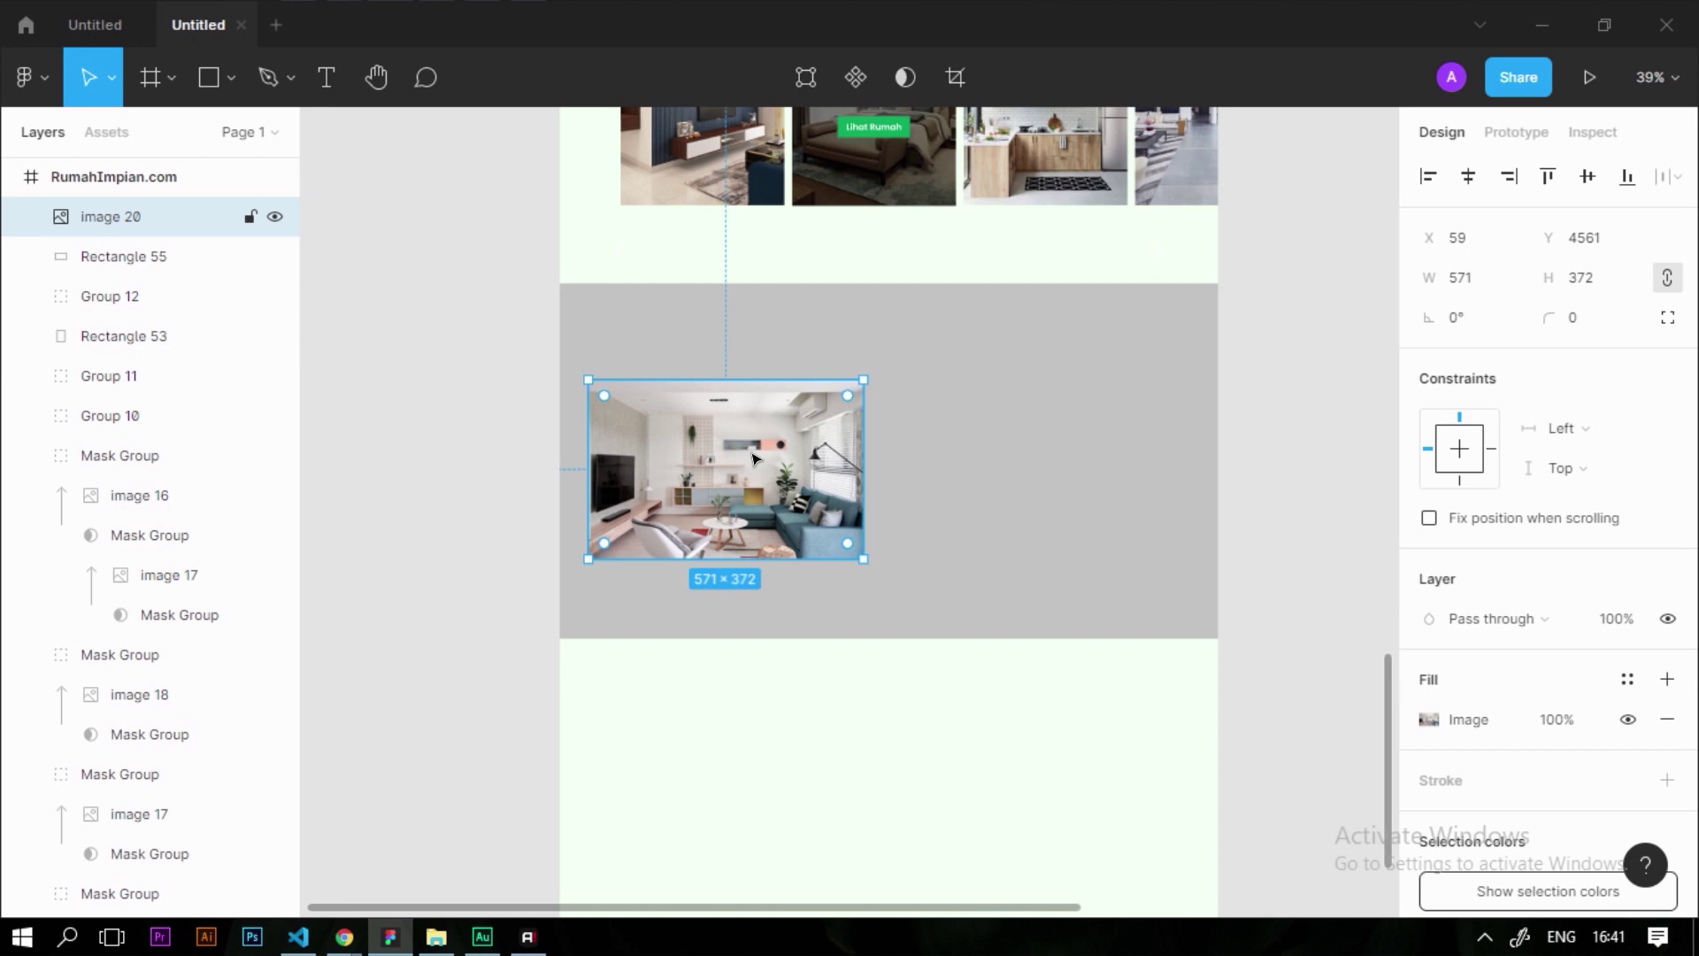
pyautogui.keyDown('shift'); pyautogui.click(998, 385); pyautogui.keyUp('shift')
pyautogui.hotkey('ctrl', 'alt', 'm')
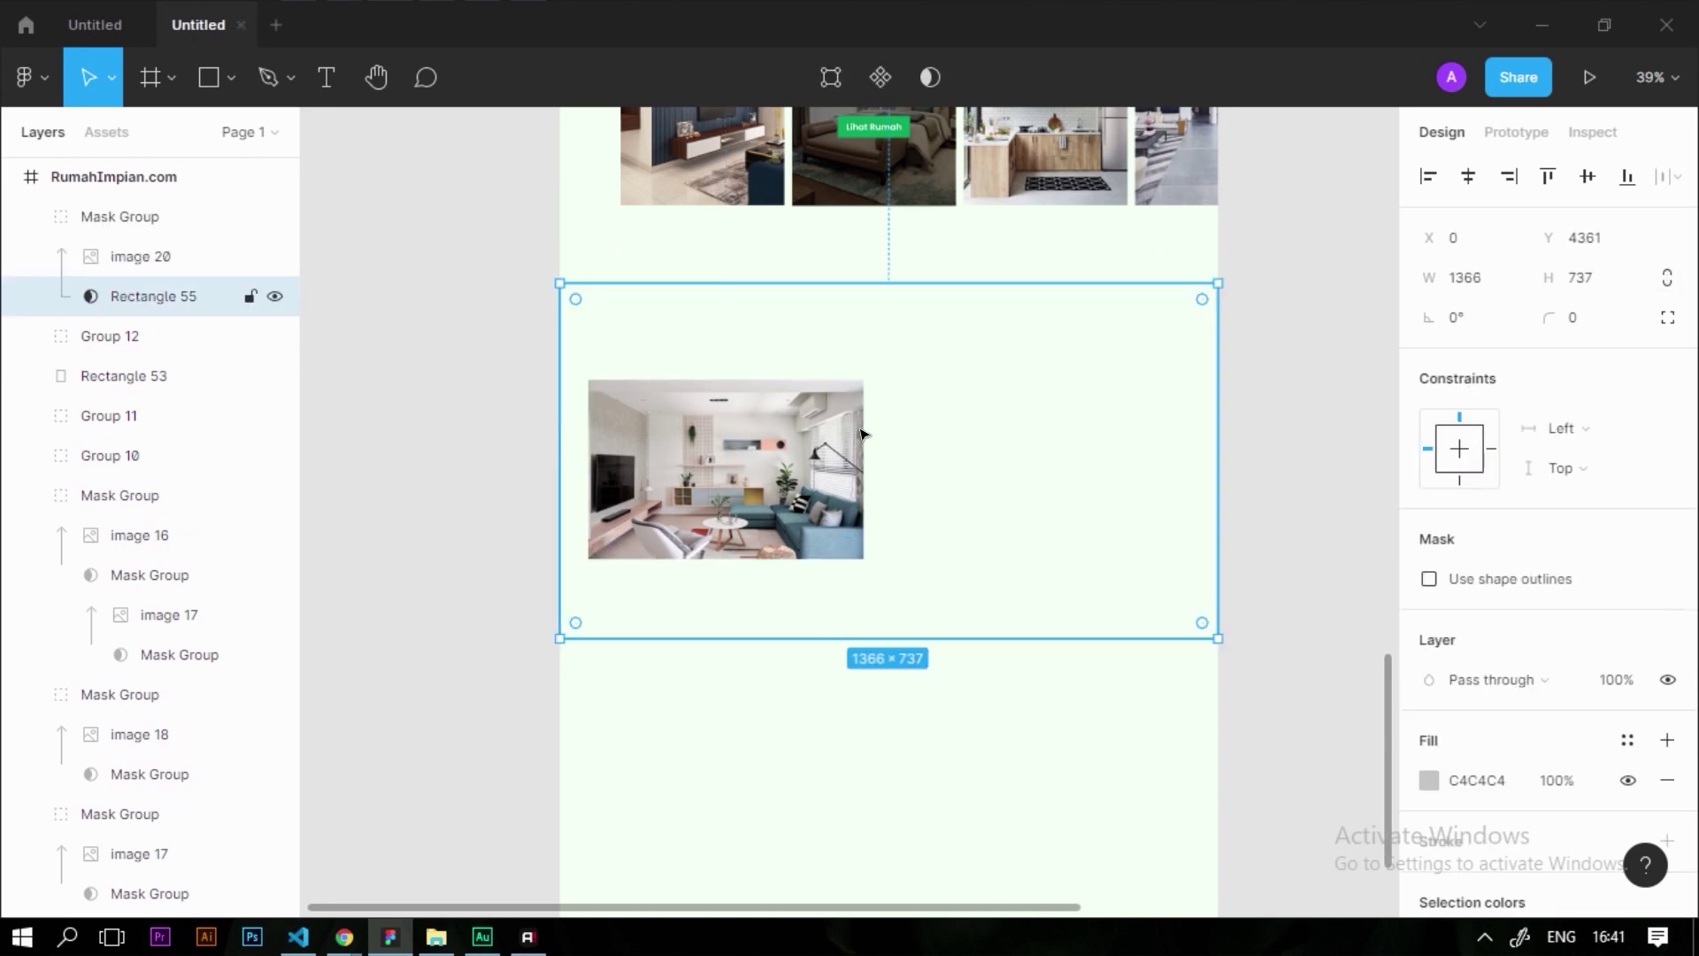
# Enlarge the masked photo to 1382×900 so it fills the whole banner
pyautogui.click(965, 699)
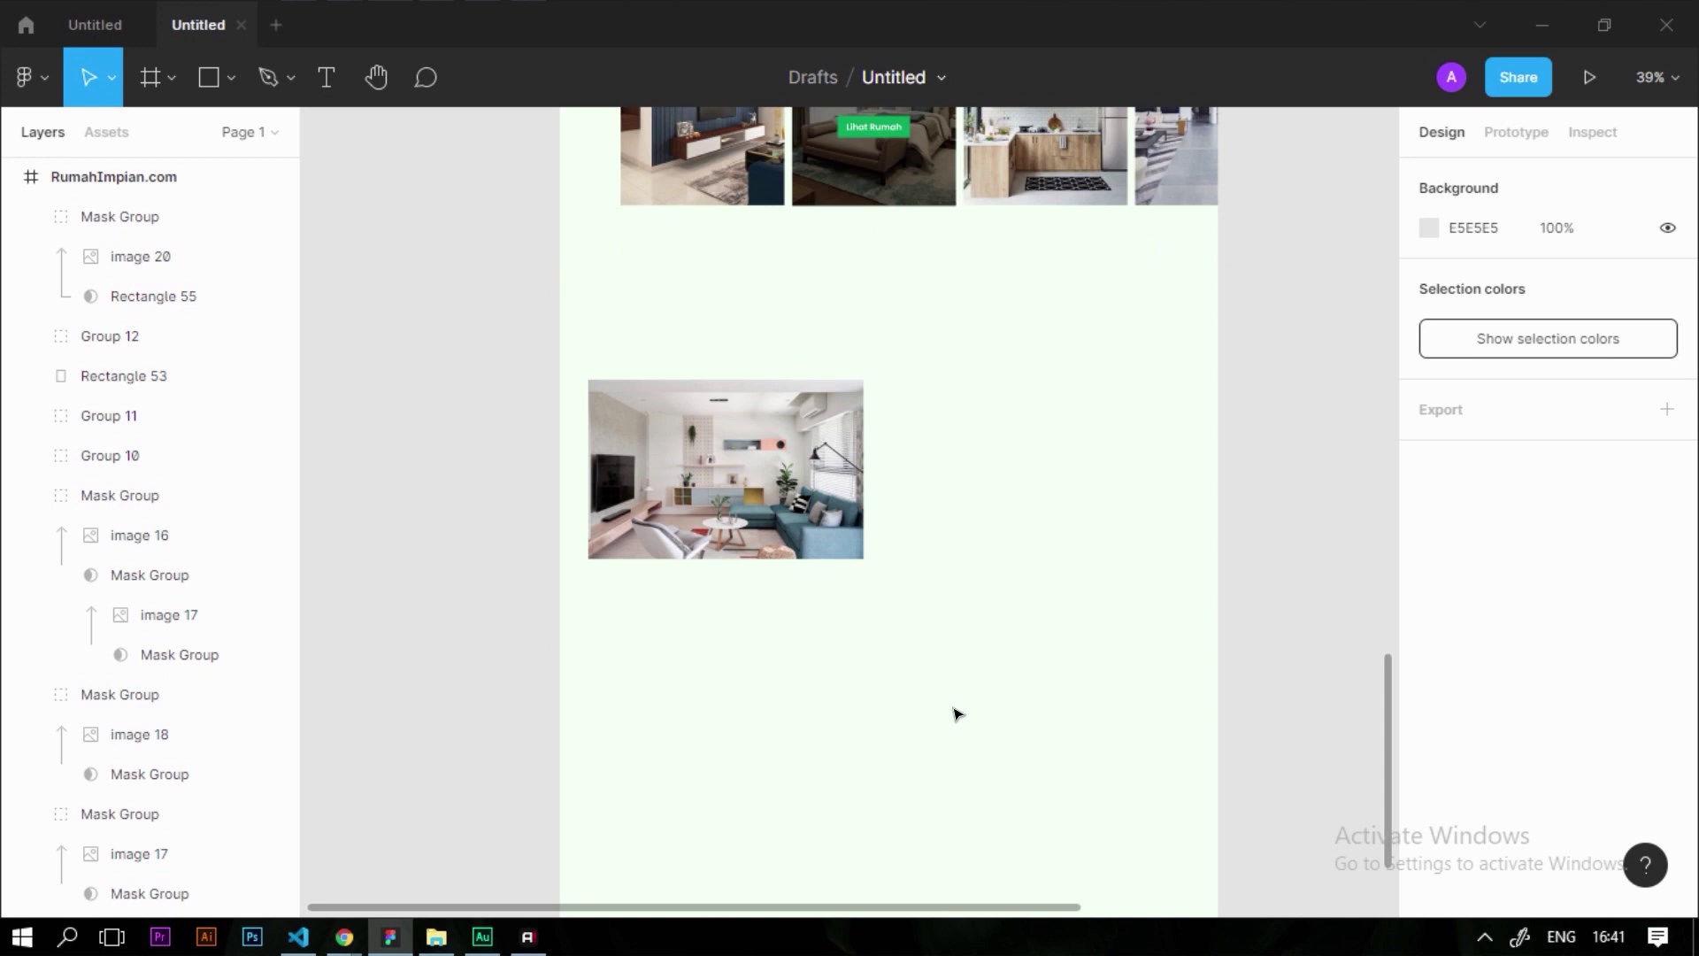
pyautogui.doubleClick(726, 460)
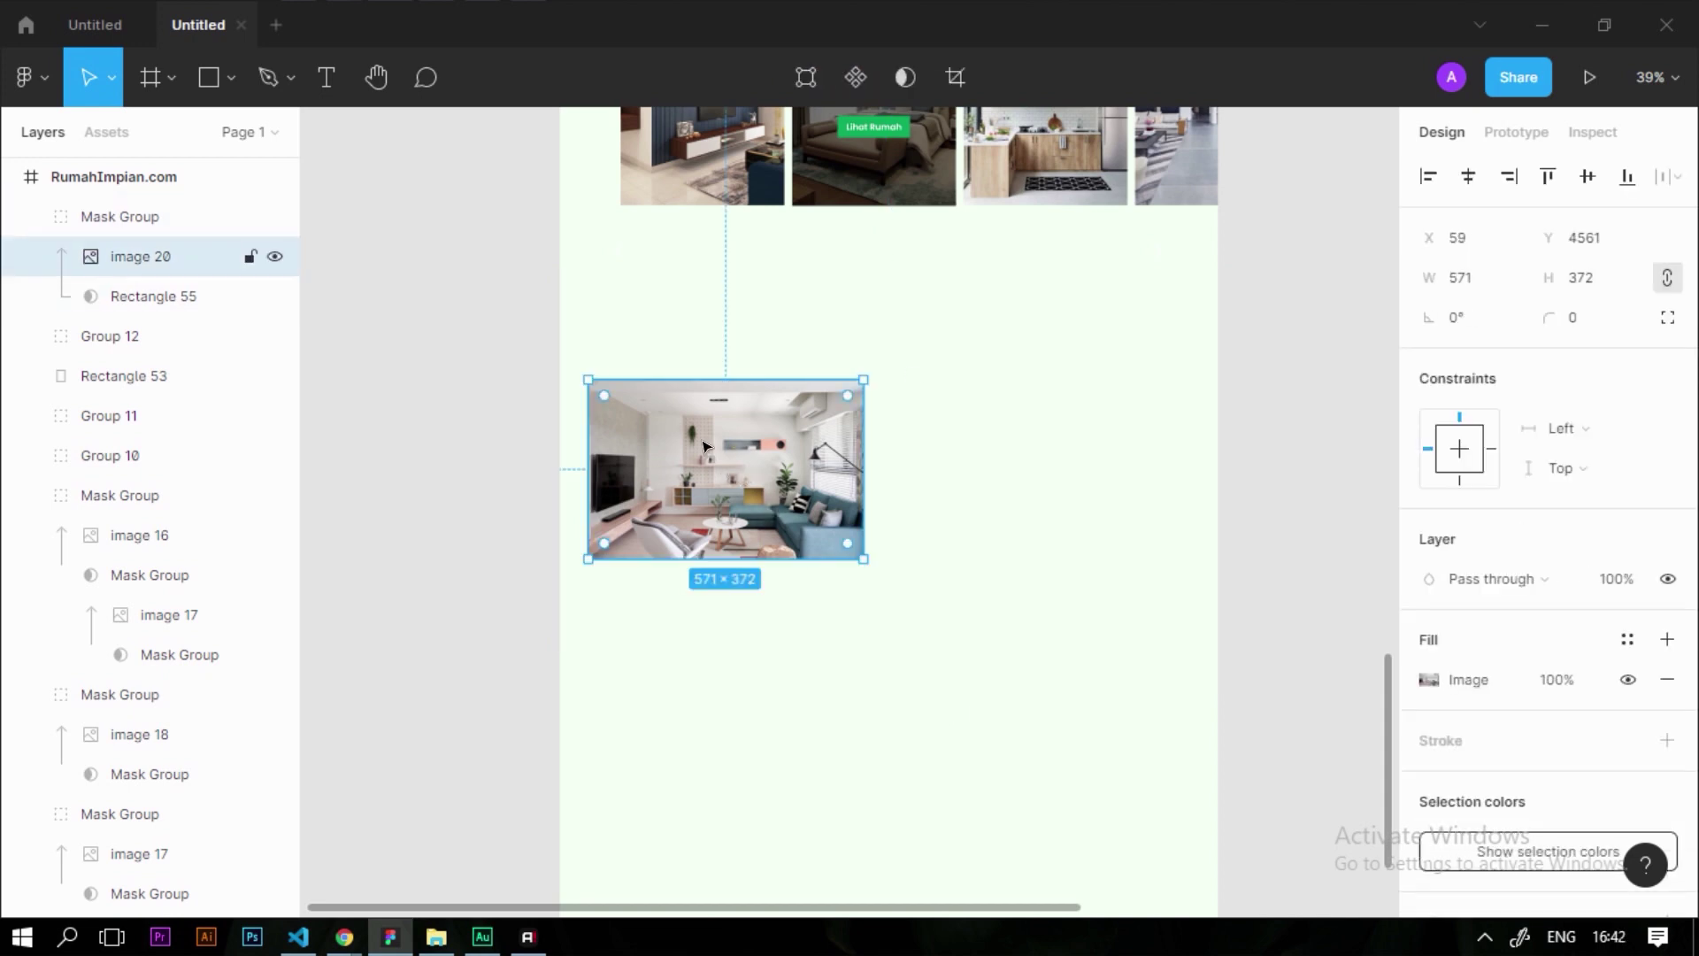
pyautogui.moveTo(645, 461); pyautogui.dragTo(633, 363)
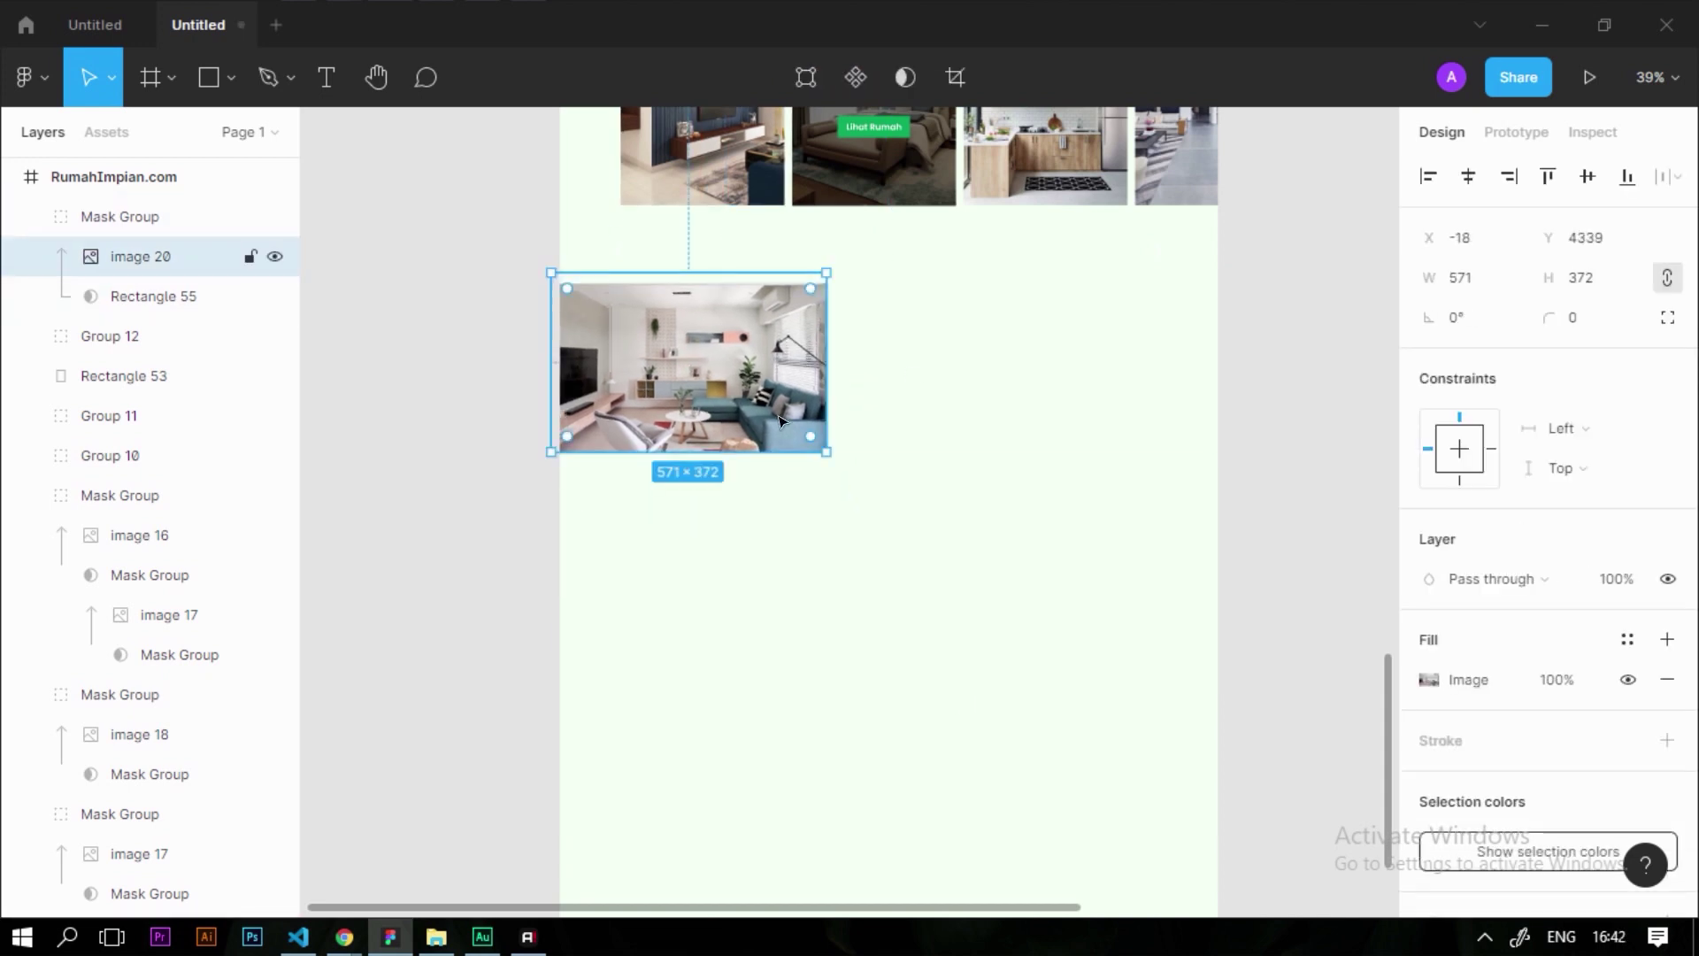
pyautogui.moveTo(818, 441); pyautogui.dragTo(955, 577)
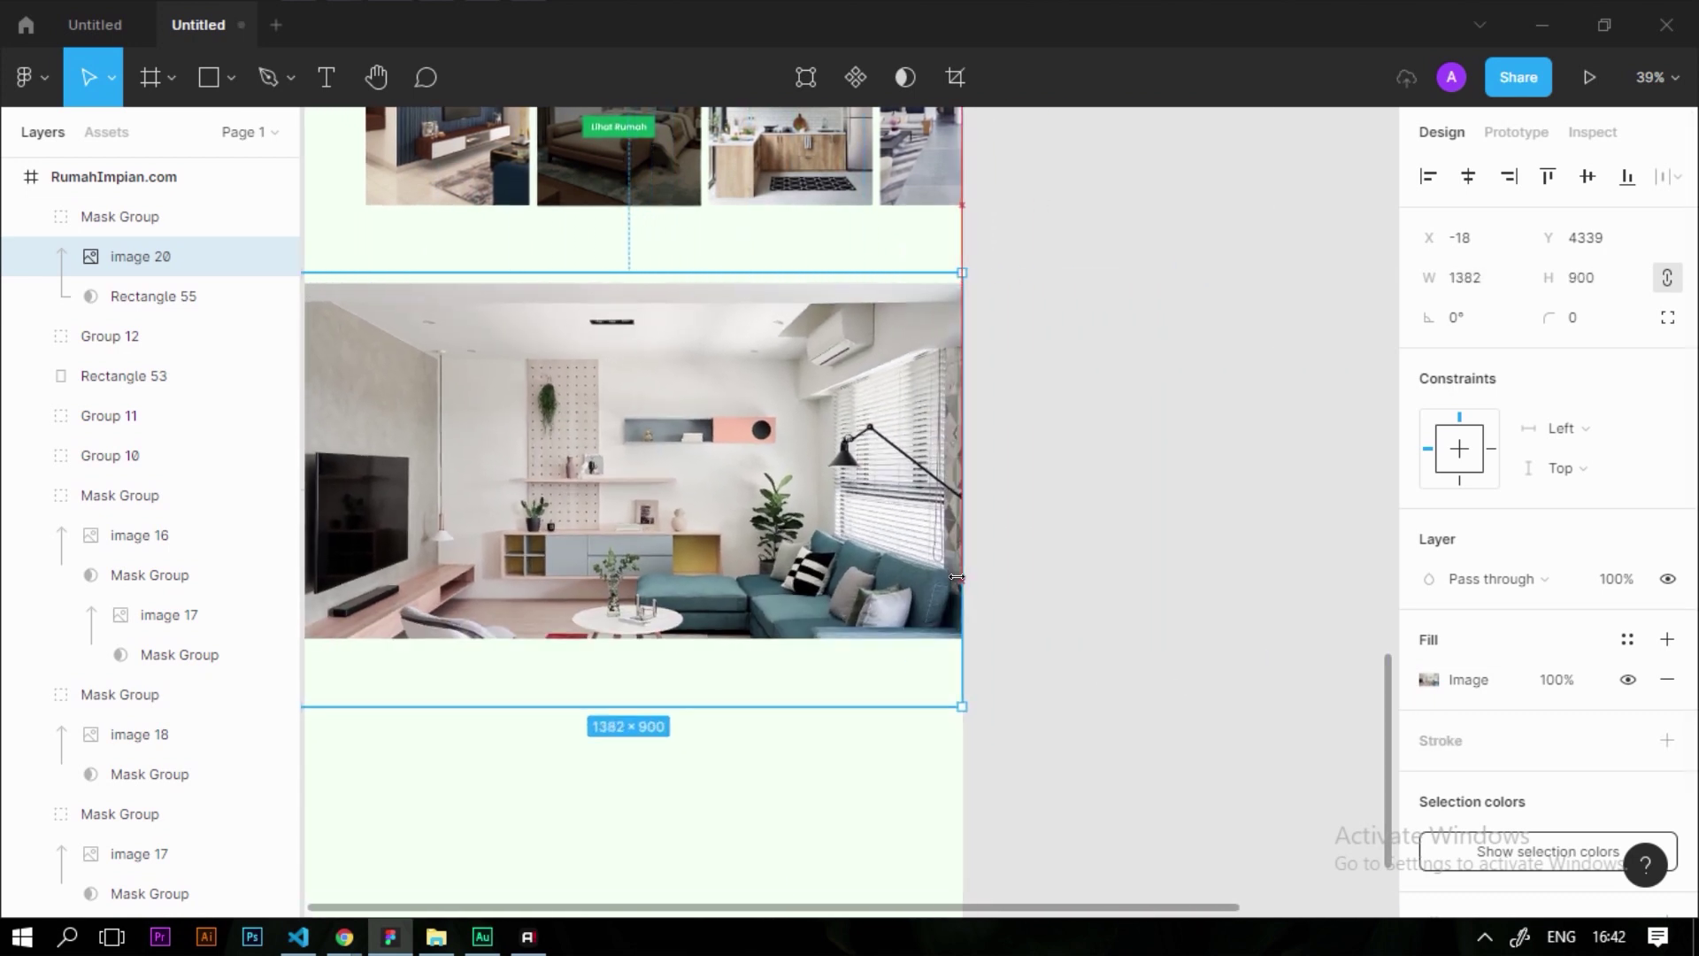
pyautogui.scroll(-2, 1141, 475)
pyautogui.scroll(1, 978, 663)
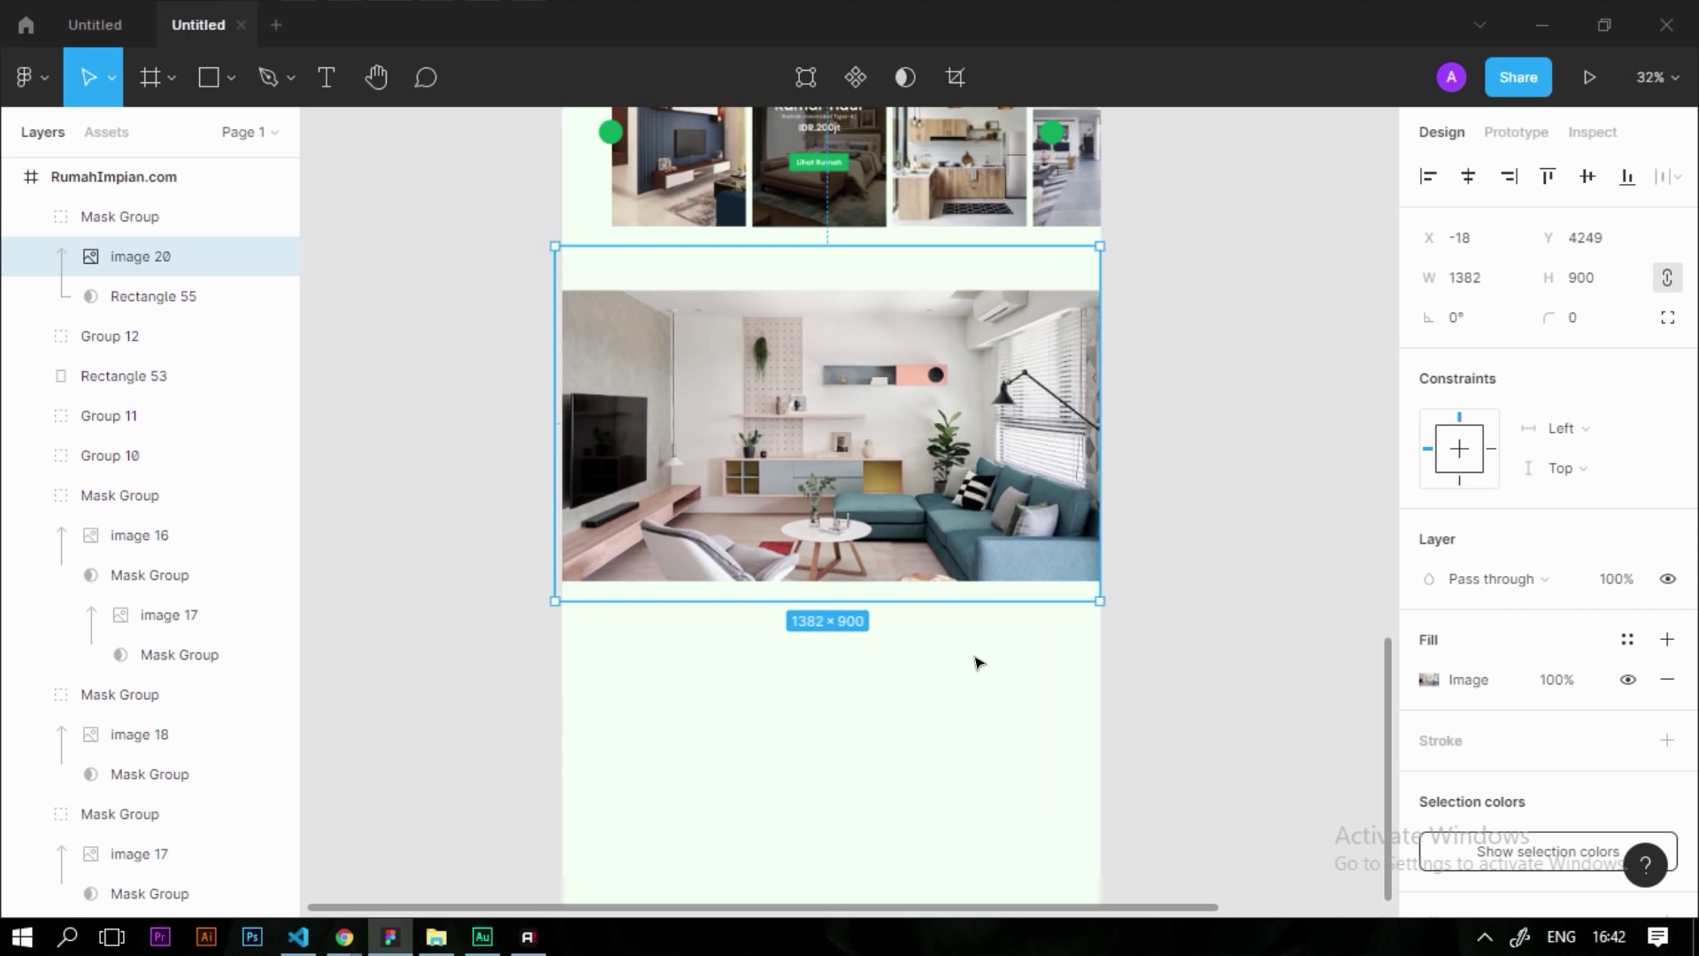
pyautogui.click(978, 664)
# Draw a 1366-wide rectangle covering the whole living-room banner
pyautogui.scroll(1, 848, 455)
pyautogui.click(848, 455)
pyautogui.press('r')
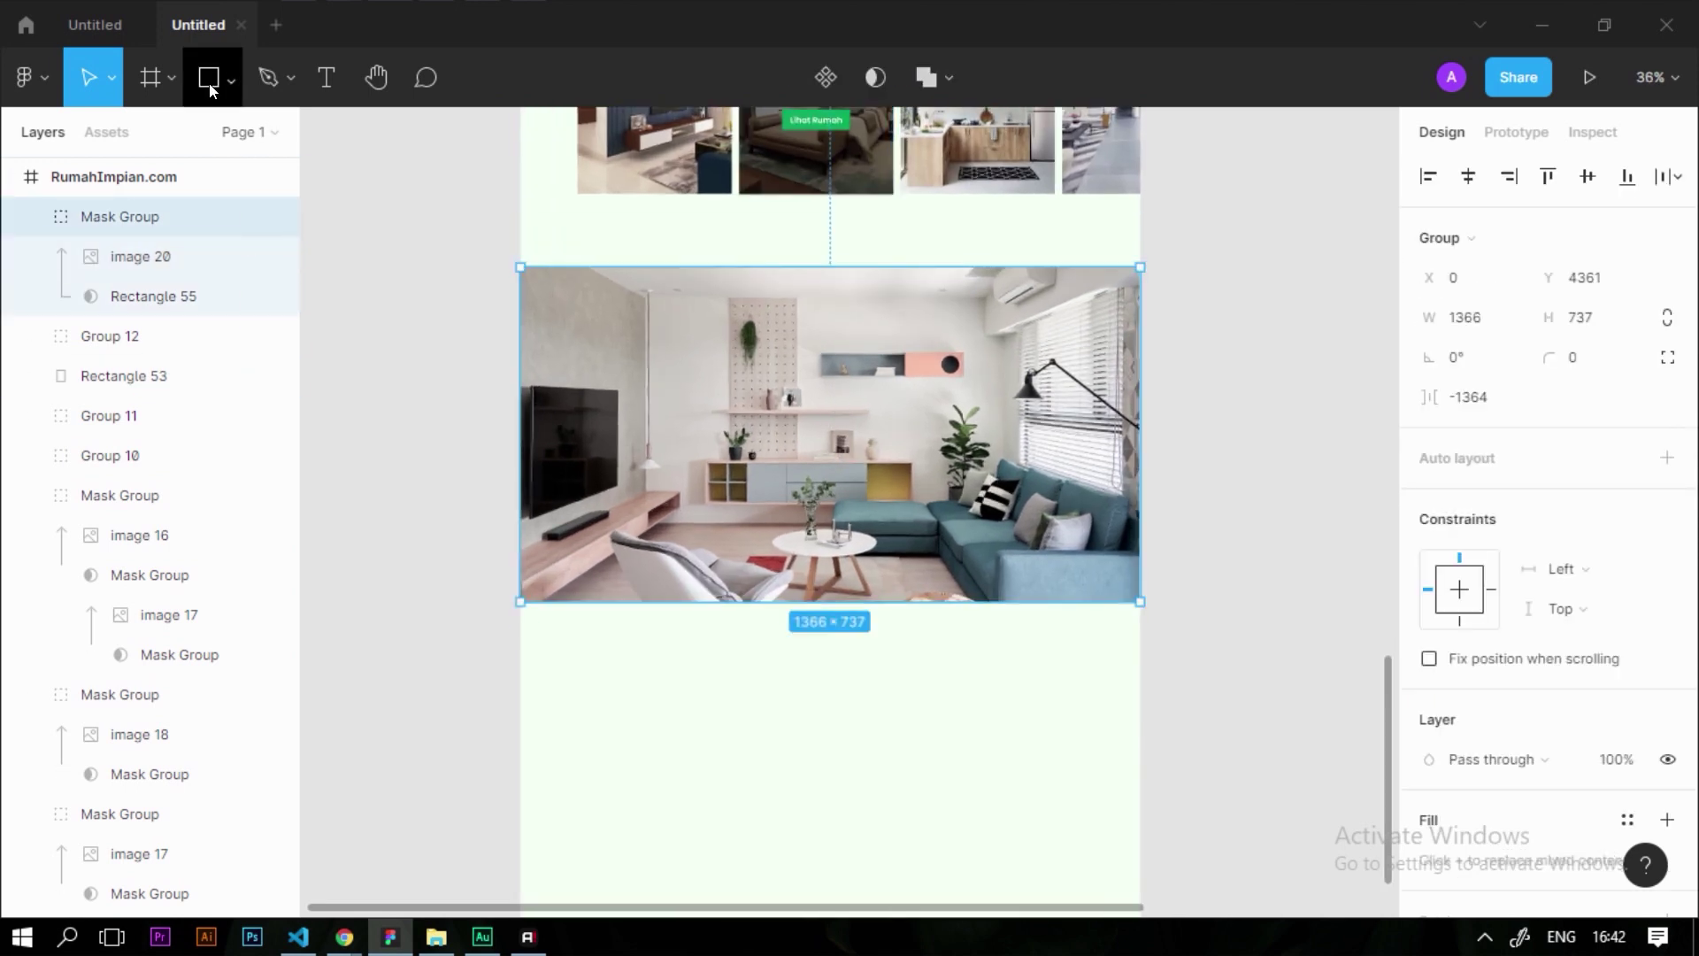
pyautogui.moveTo(561, 274)
pyautogui.mouseDown()
pyautogui.moveTo(773, 361)
pyautogui.moveTo(1020, 614)
pyautogui.mouseUp()
pyautogui.moveTo(799, 459); pyautogui.dragTo(759, 451)
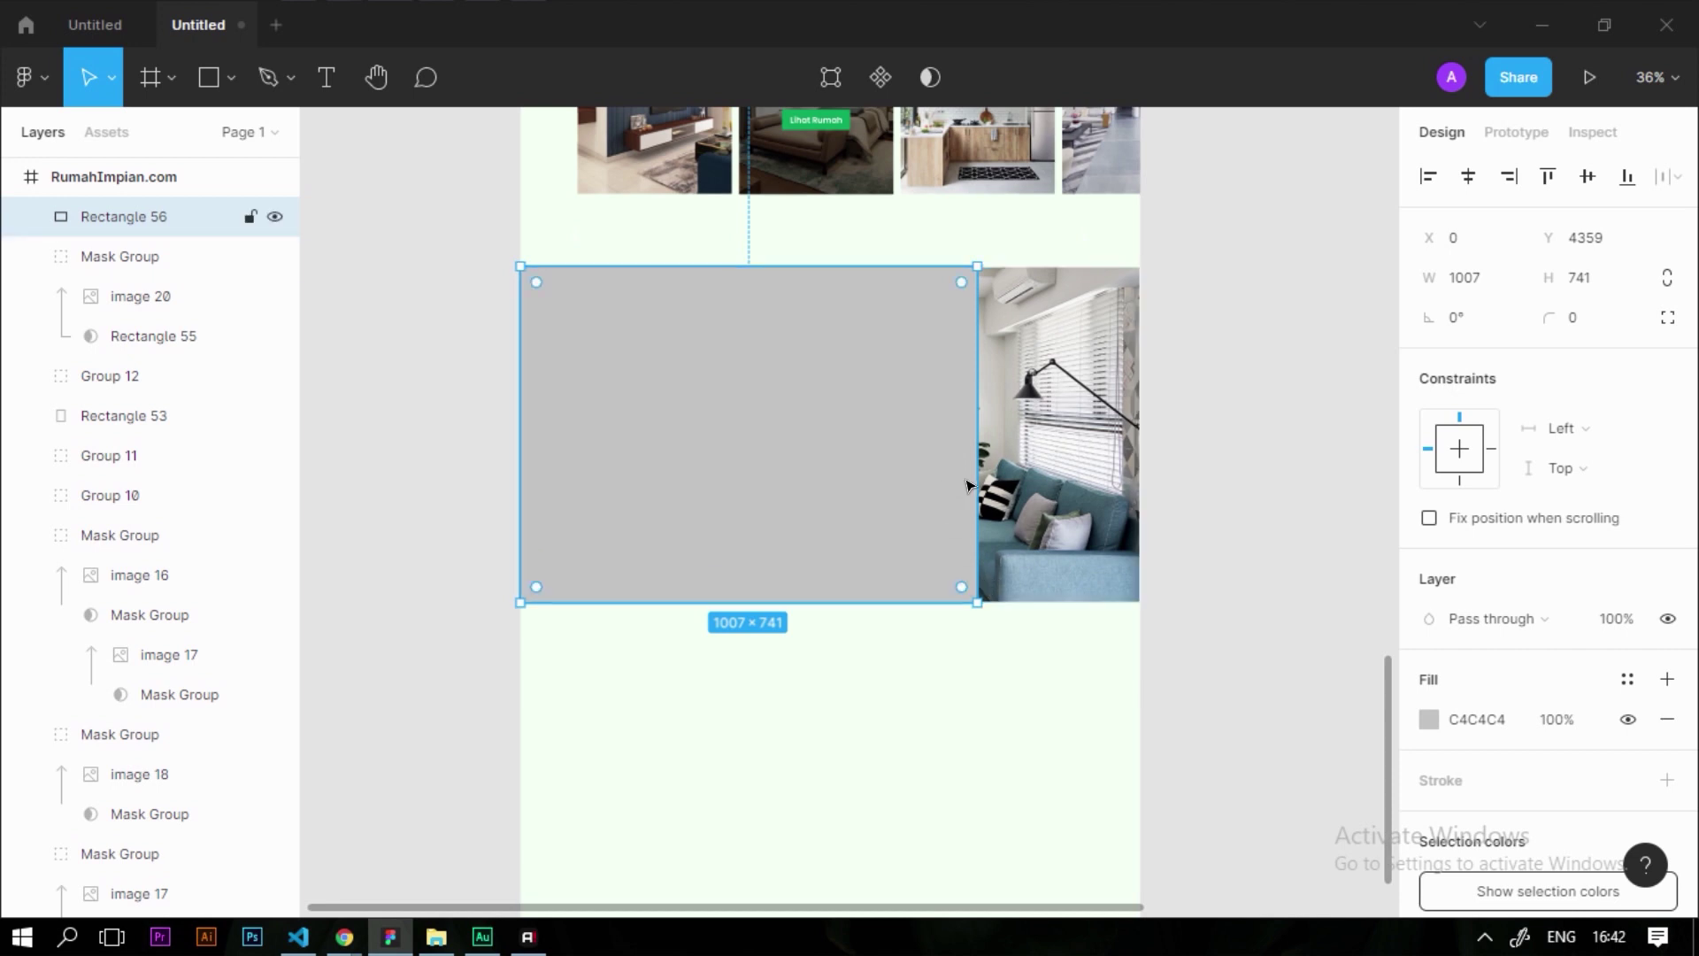
pyautogui.moveTo(975, 481); pyautogui.dragTo(1140, 481)
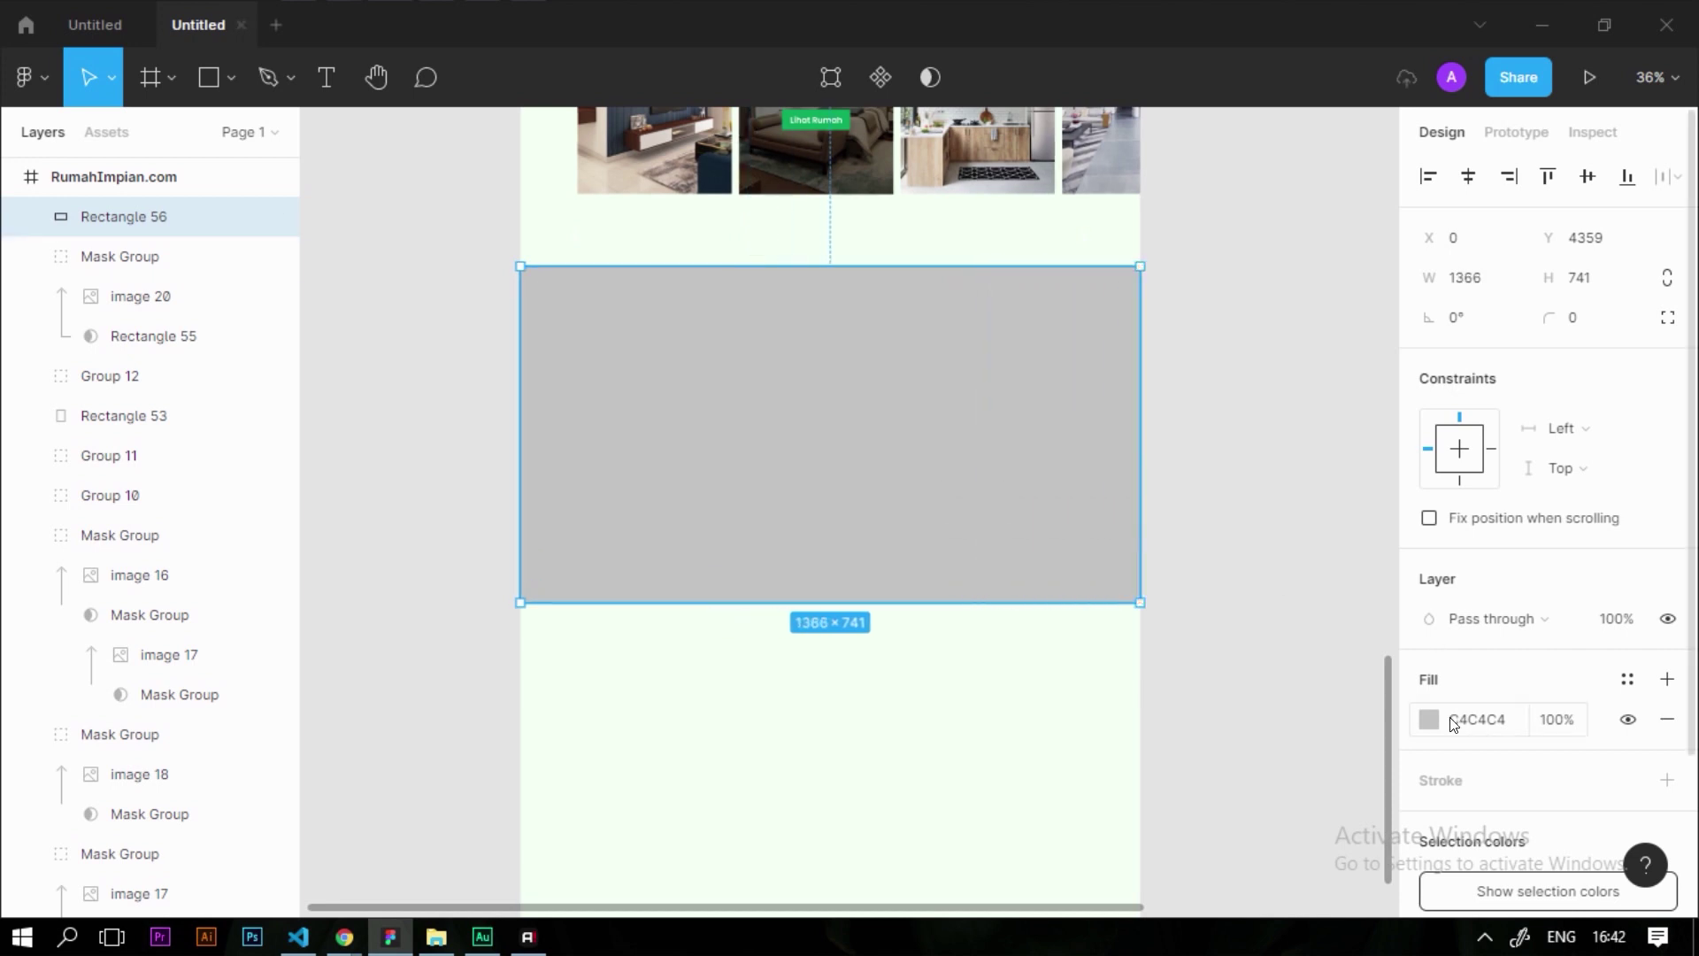
# Give the overlay rectangle a black 000000 fill at 50% opacity
pyautogui.click(1429, 718)
pyautogui.moveTo(1282, 509); pyautogui.dragTo(1456, 777)
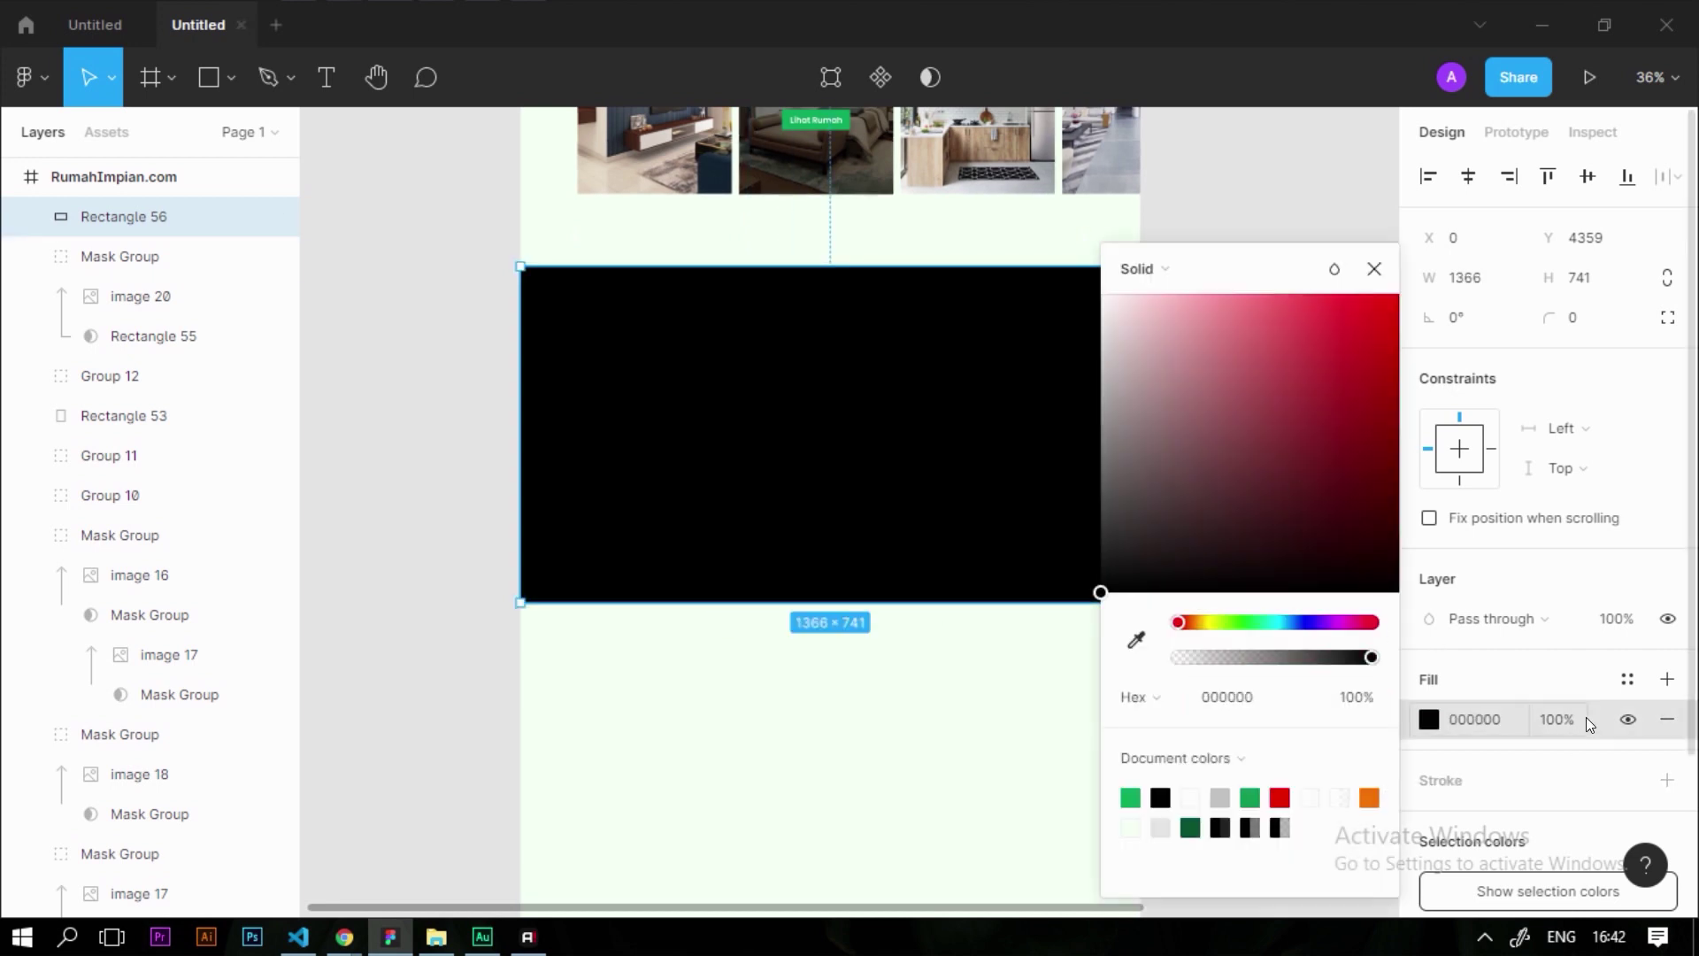
pyautogui.click(1585, 720)
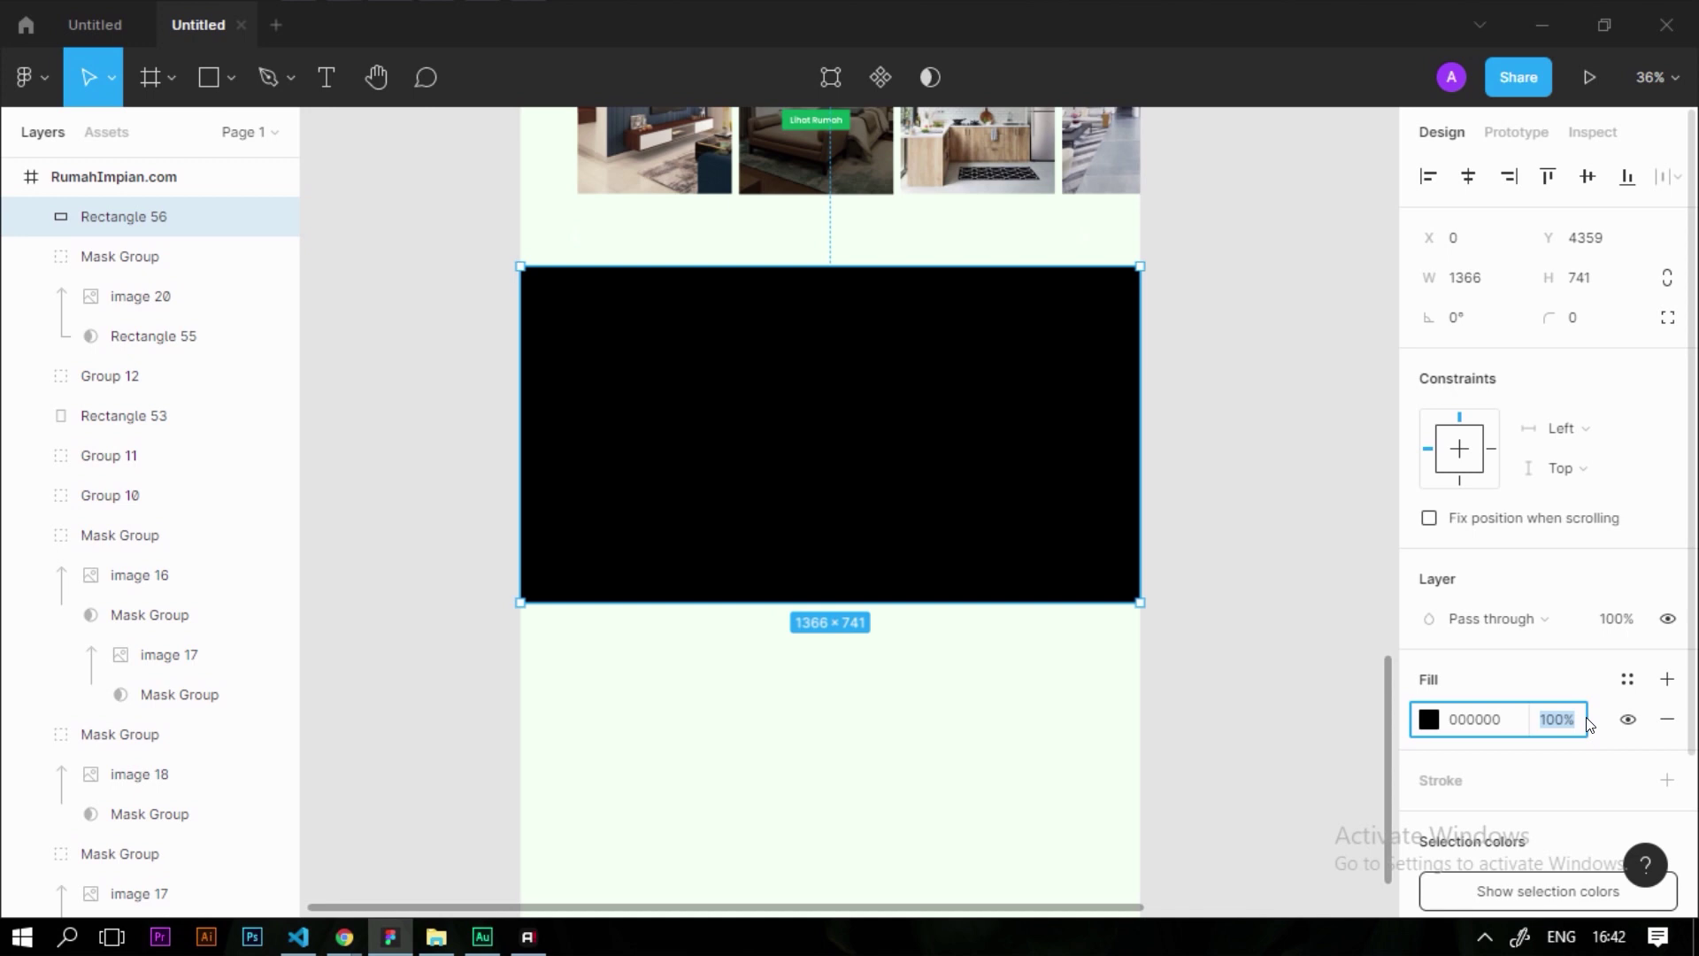
pyautogui.write('50')
pyautogui.press('Return')
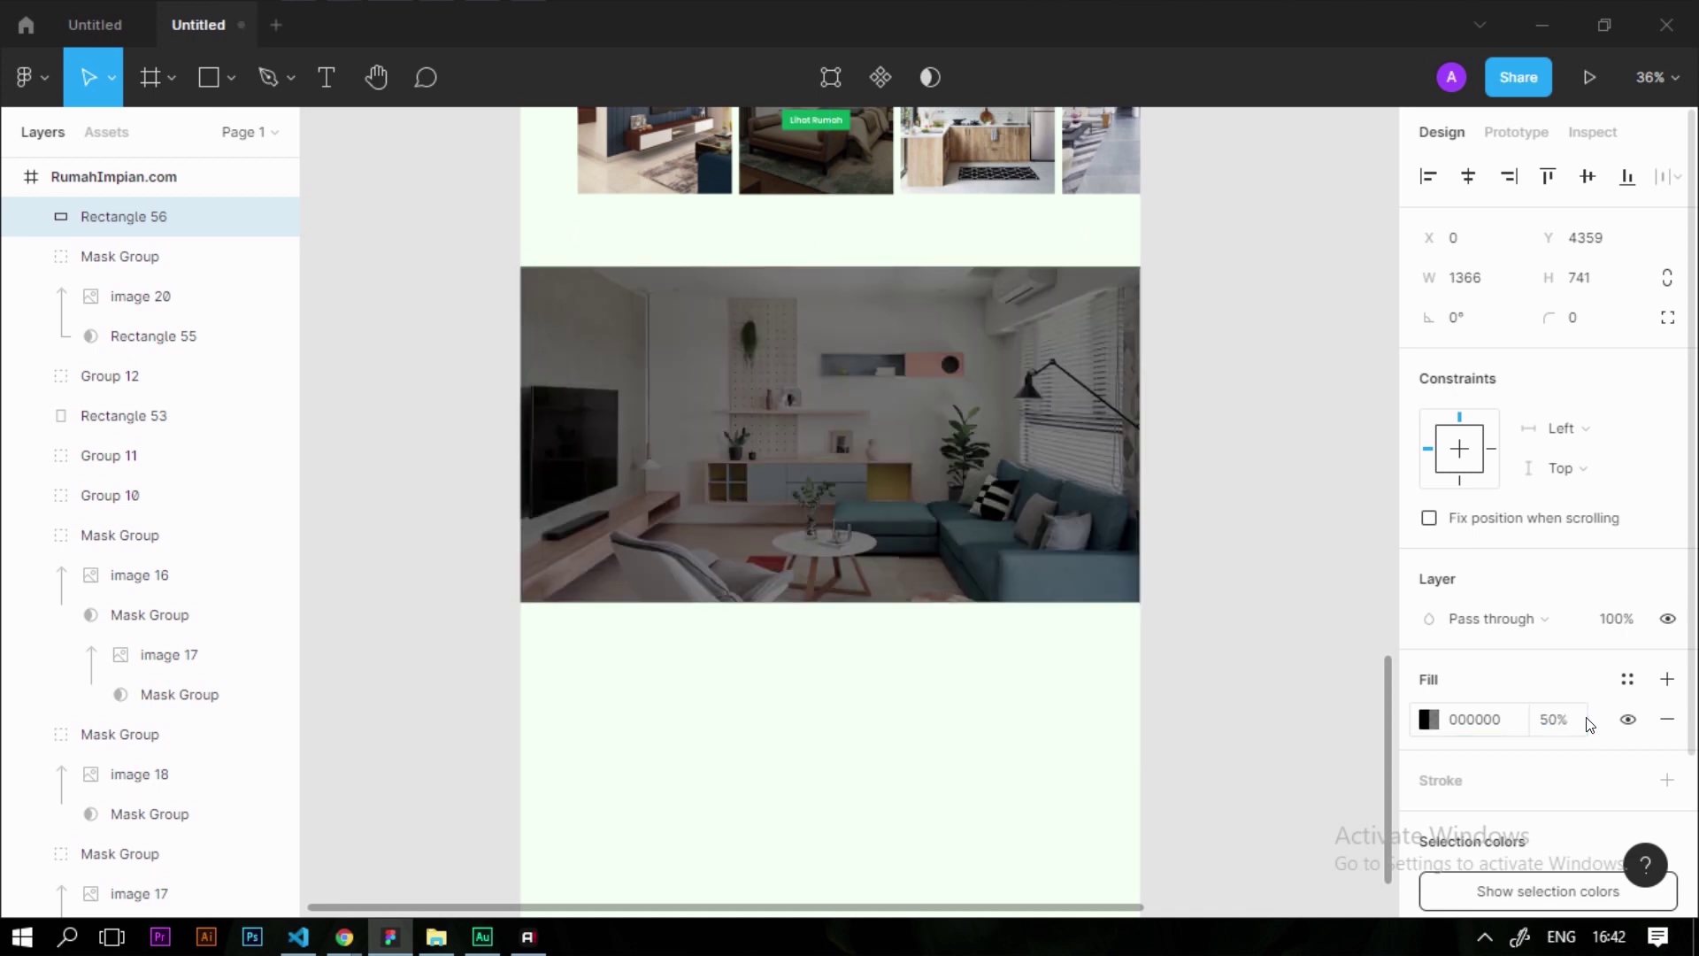
pyautogui.click(853, 815)
pyautogui.click(766, 550)
# Lock the black overlay and the masked living-room photo together
pyautogui.scroll(-2, 766, 550)
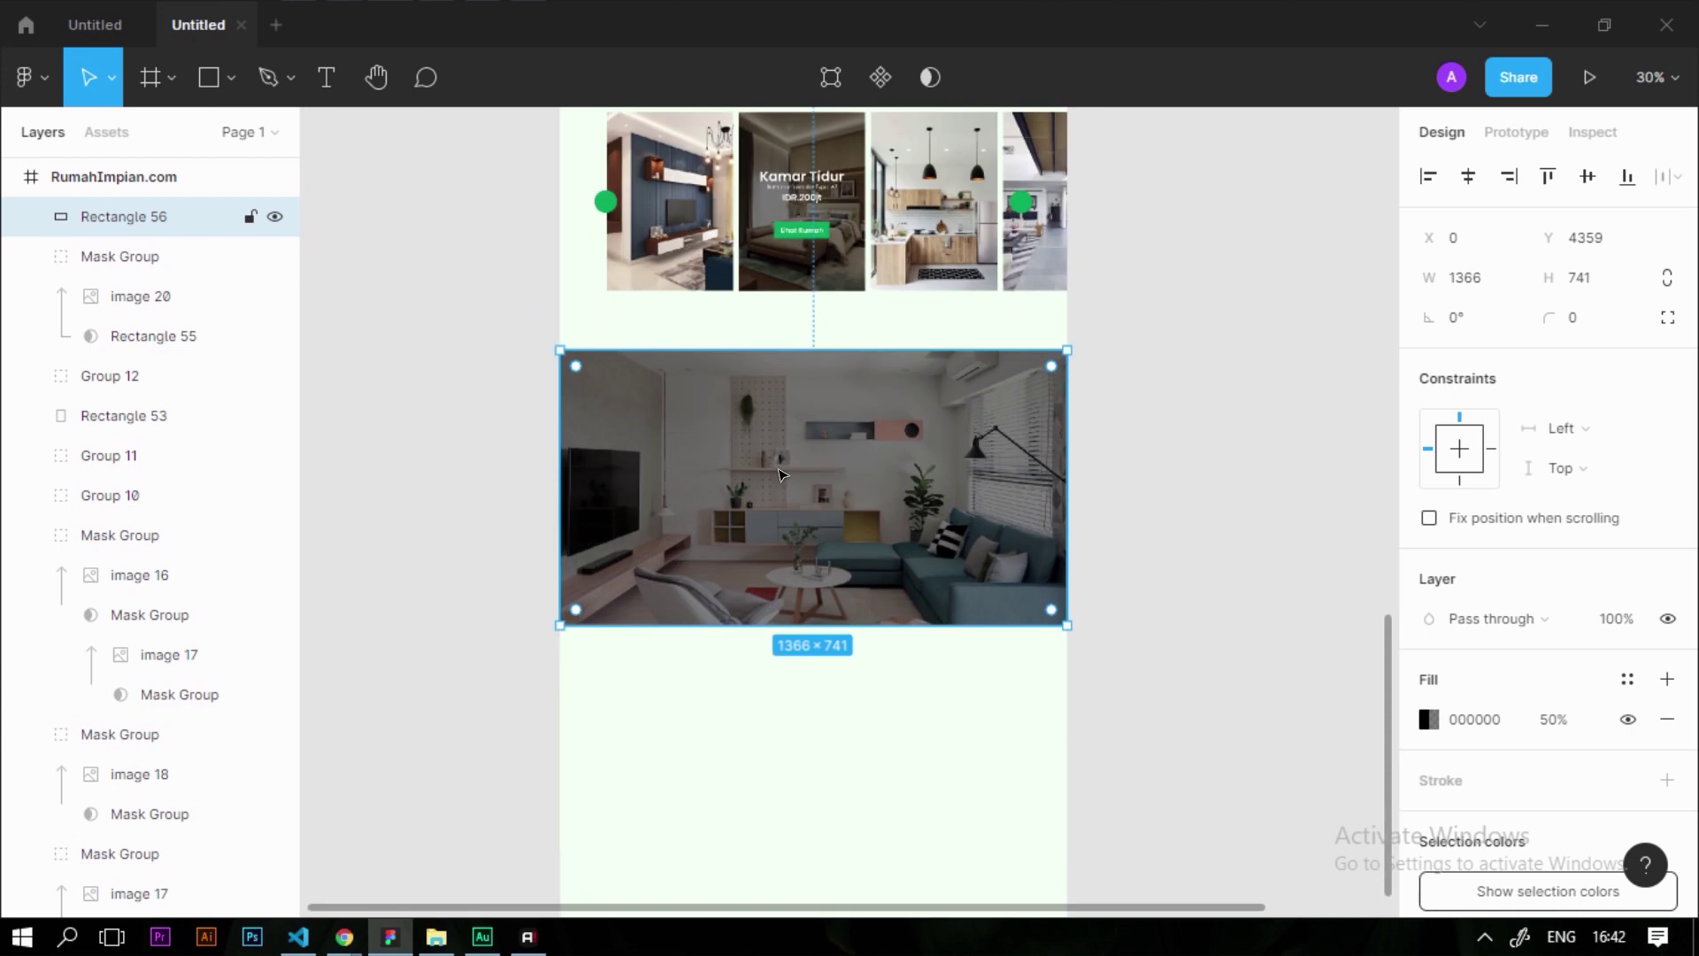
pyautogui.click(395, 315)
pyautogui.moveTo(395, 310); pyautogui.dragTo(361, 417)
pyautogui.moveTo(566, 429); pyautogui.dragTo(816, 529)
pyautogui.rightClick(847, 516)
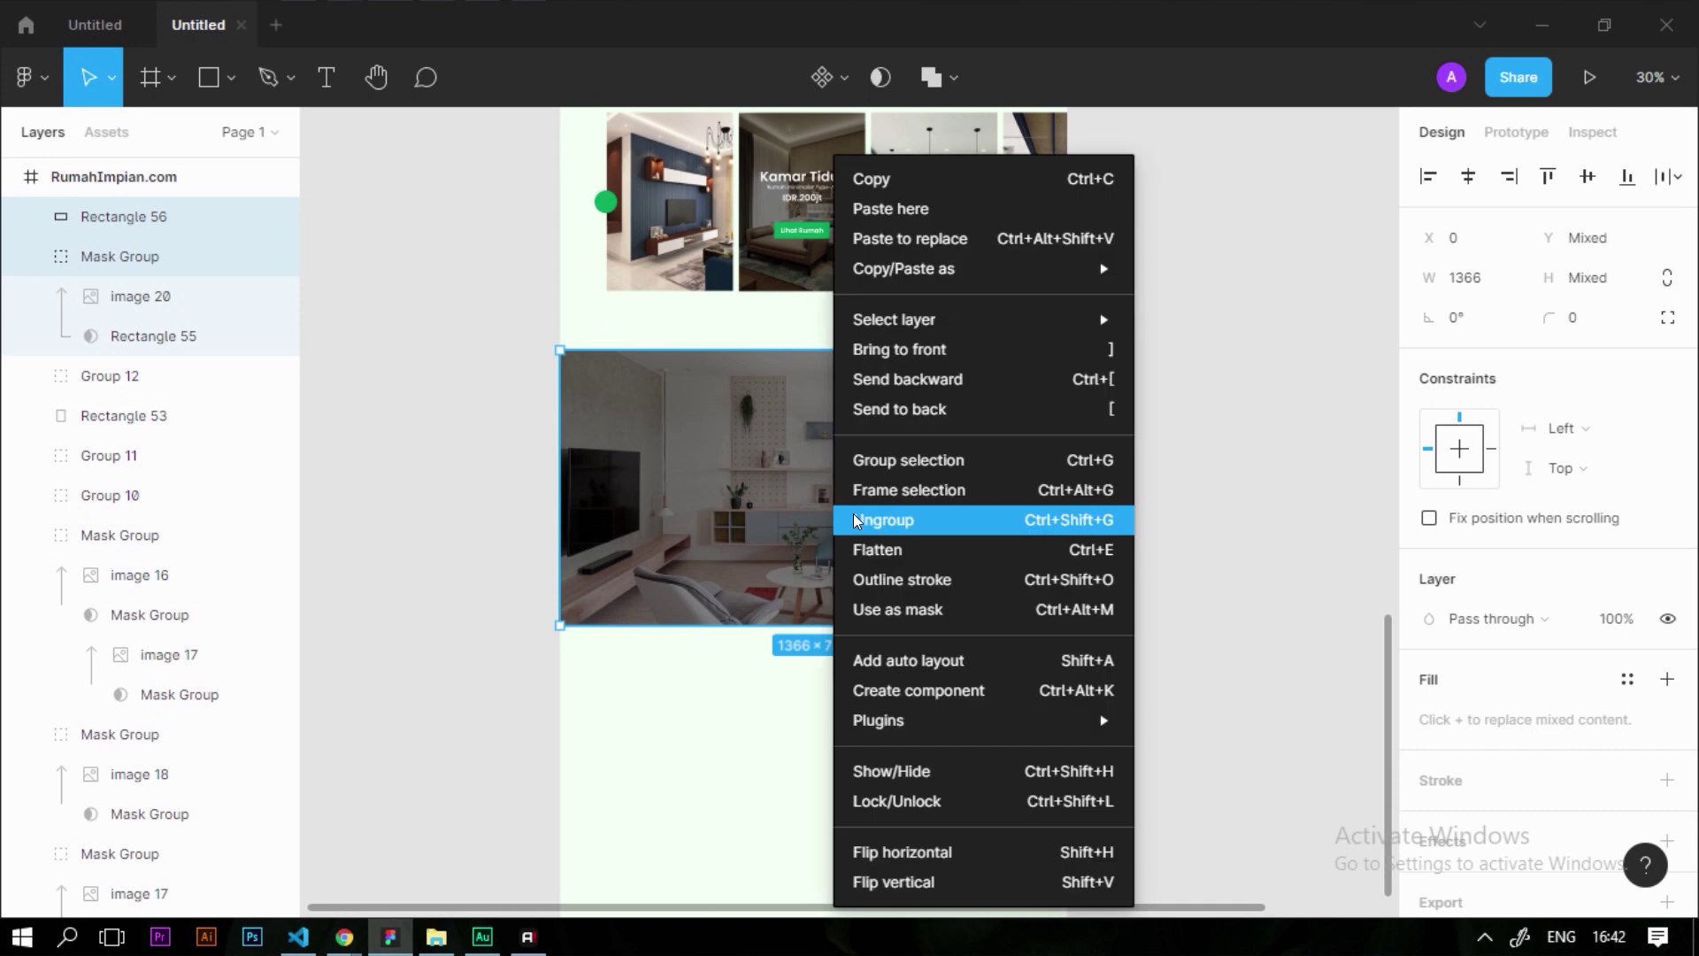
pyautogui.click(911, 801)
pyautogui.click(852, 520)
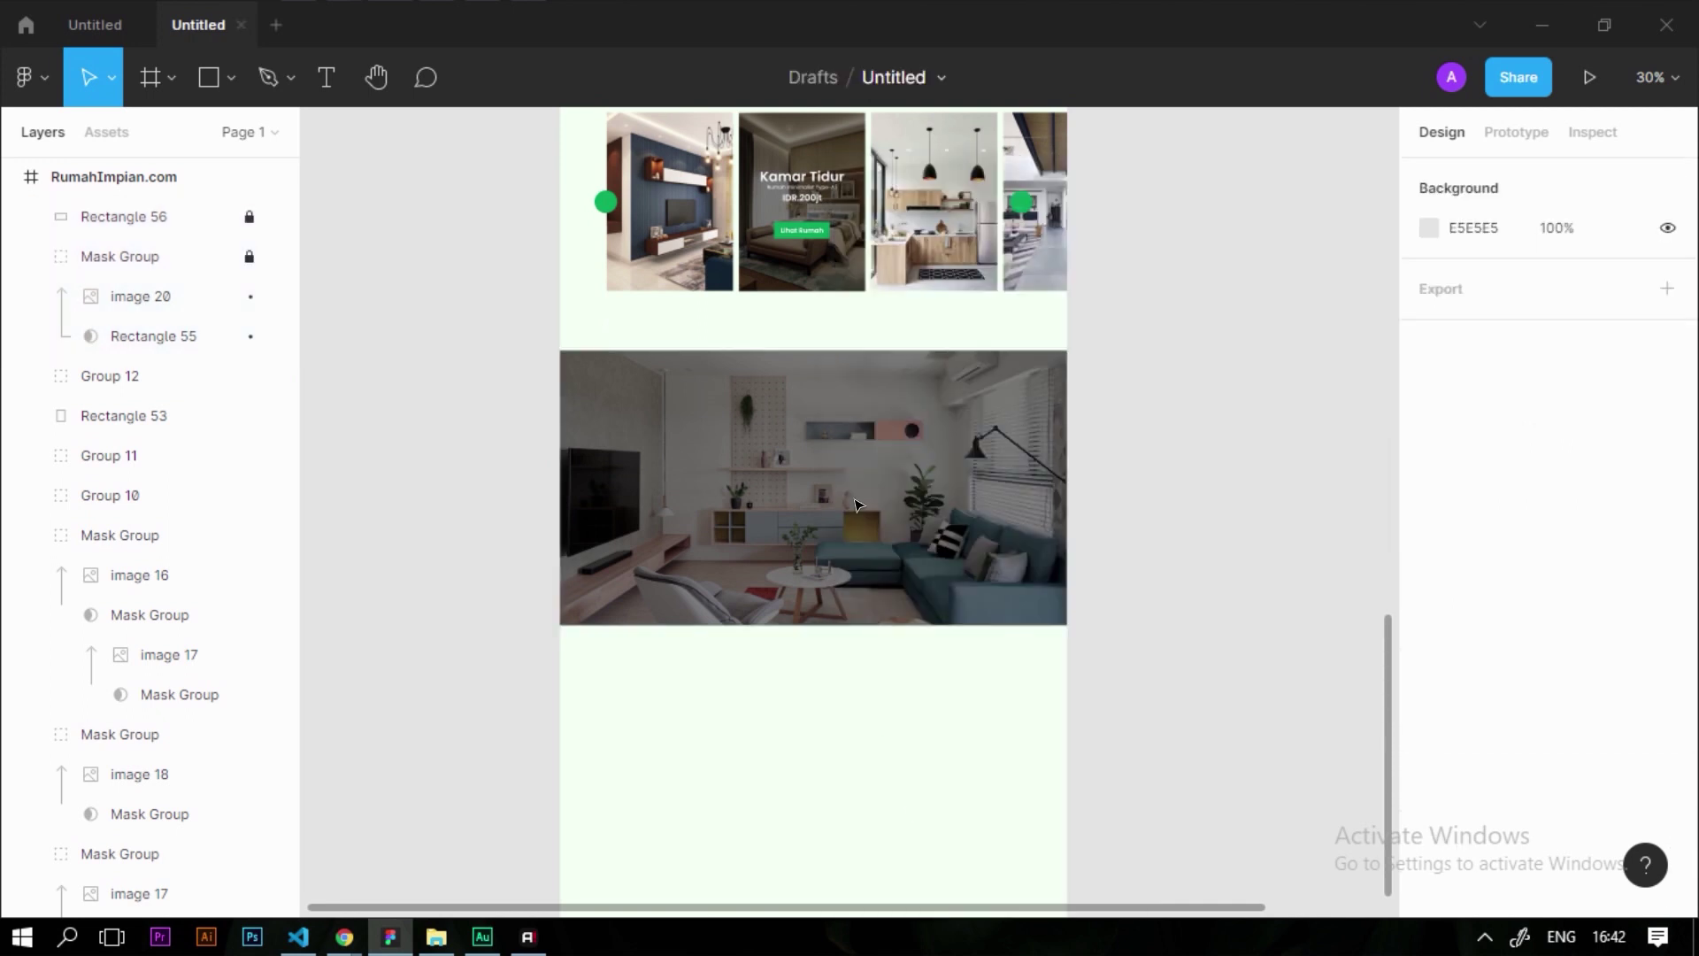
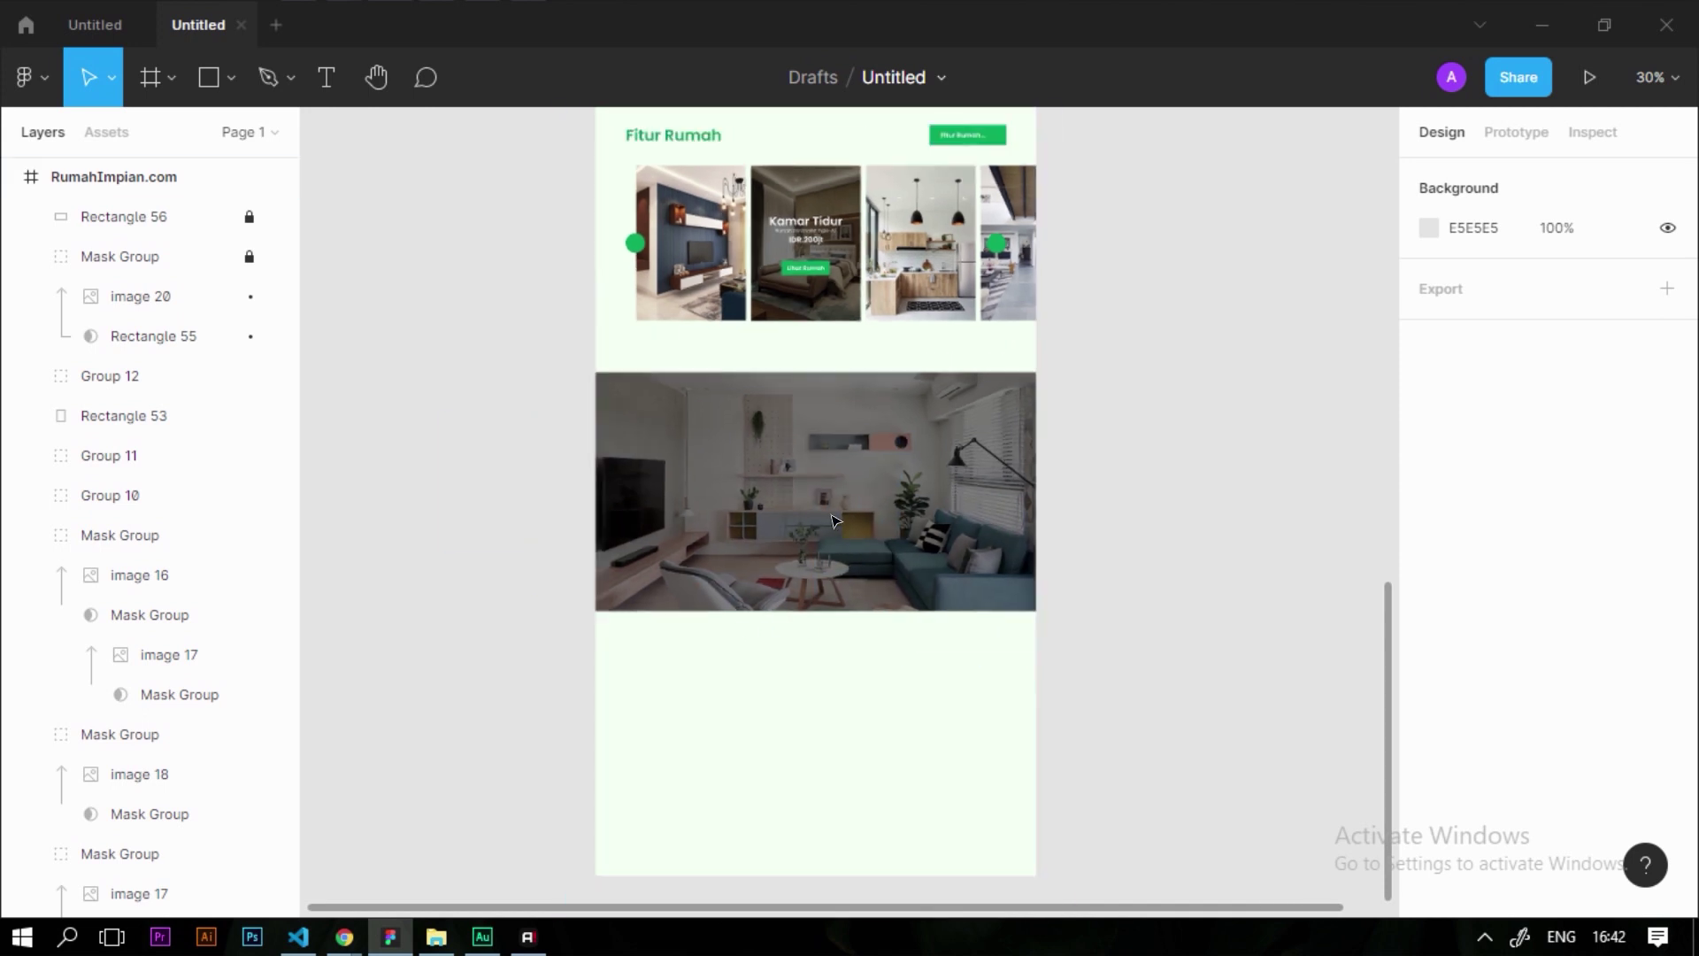
# Duplicate the Fitur Rumah heading onto the living-room photo and bring the copy to front
pyautogui.keyDown('ctrl'); pyautogui.scroll(2, 797, 496); pyautogui.keyUp('ctrl')
pyautogui.scroll(1, 792, 480)
pyautogui.scroll(8, 793, 471)
pyautogui.scroll(-1, 793, 471)
pyautogui.click(663, 442)
pyautogui.scroll(-2, 665, 389)
pyautogui.scroll(-1, 662, 352)
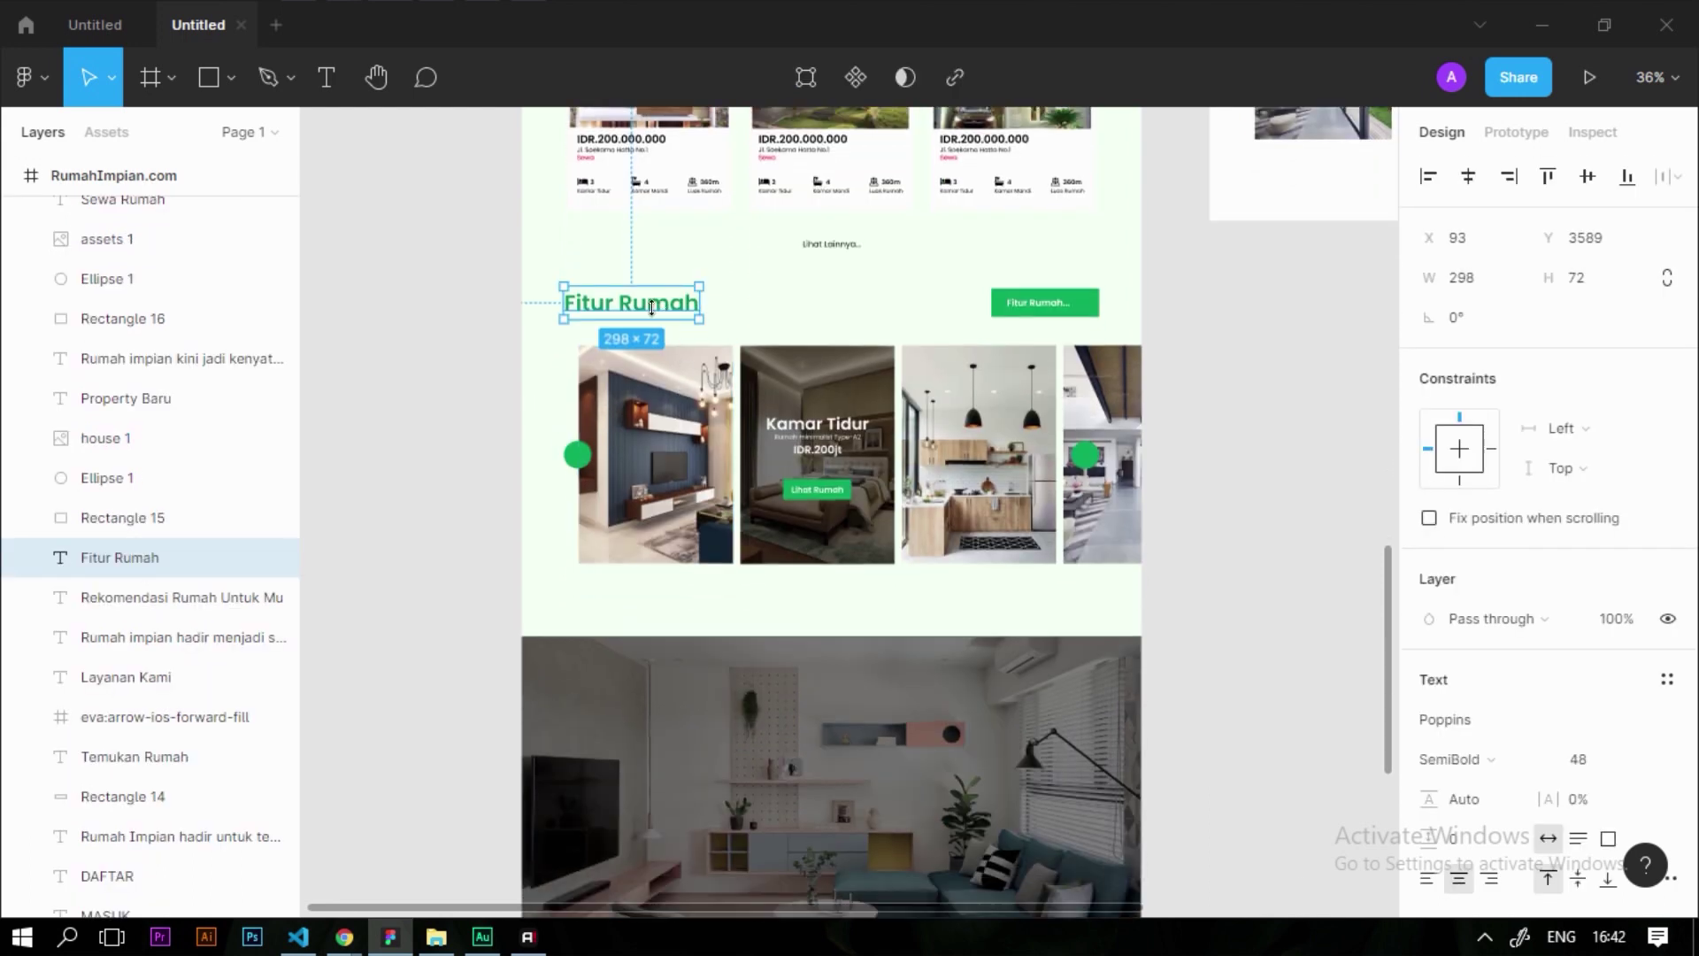
pyautogui.moveTo(675, 310); pyautogui.dragTo(640, 743)
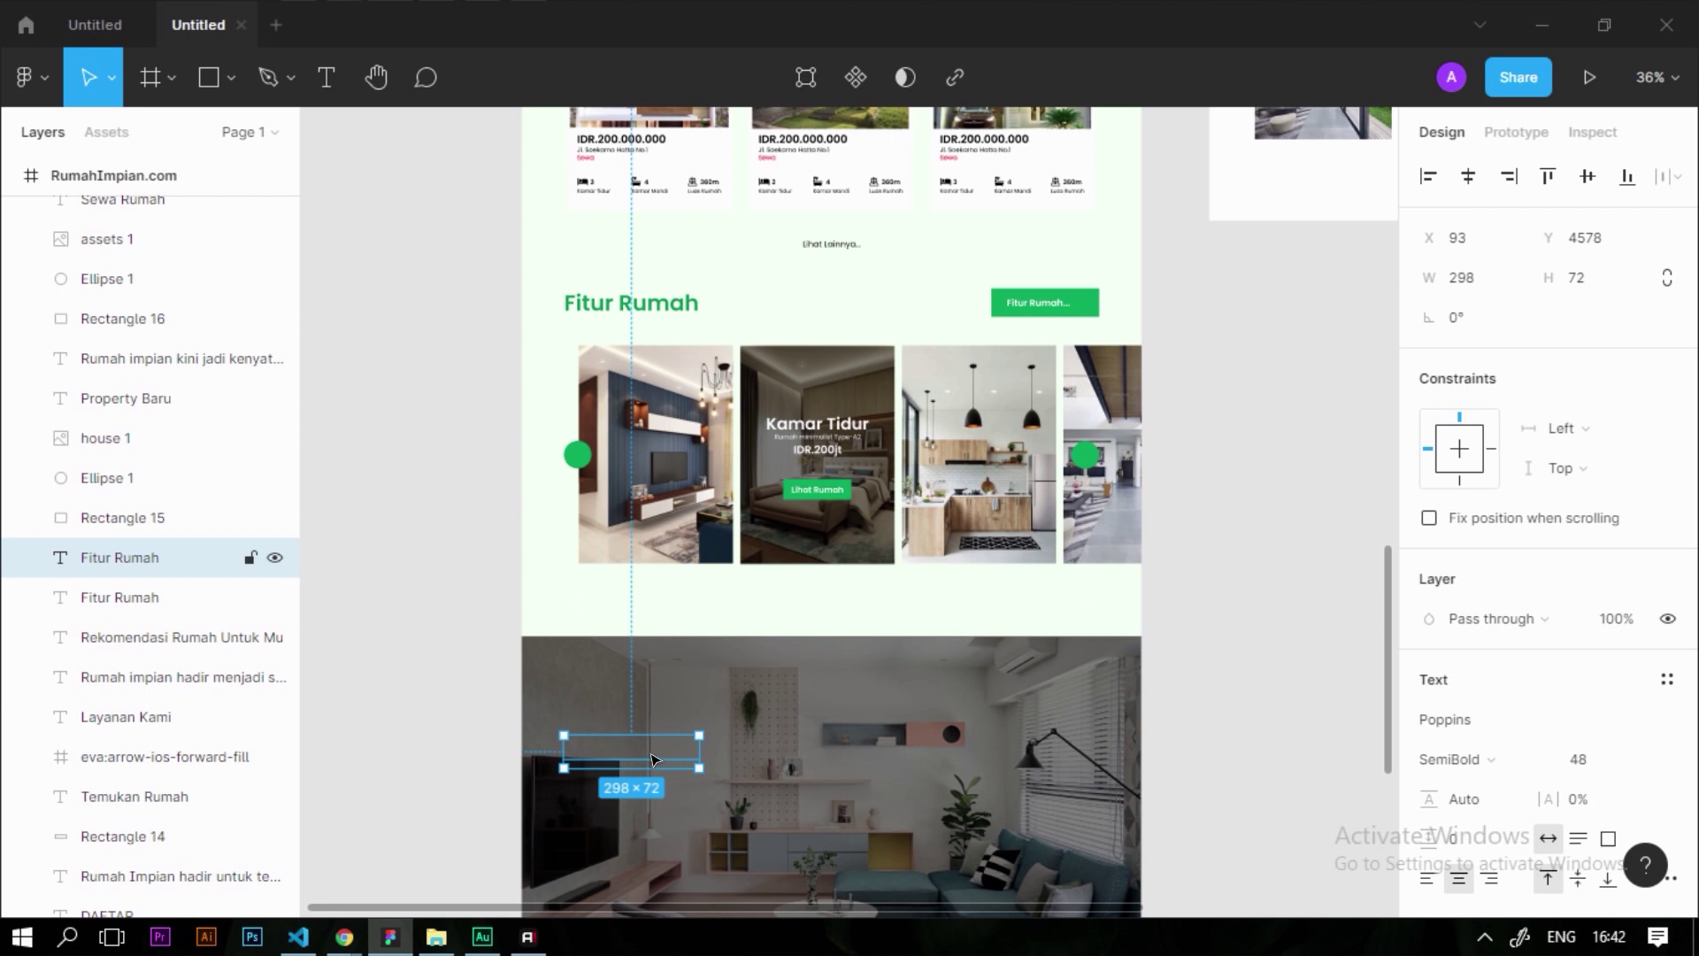
pyautogui.rightClick(634, 754)
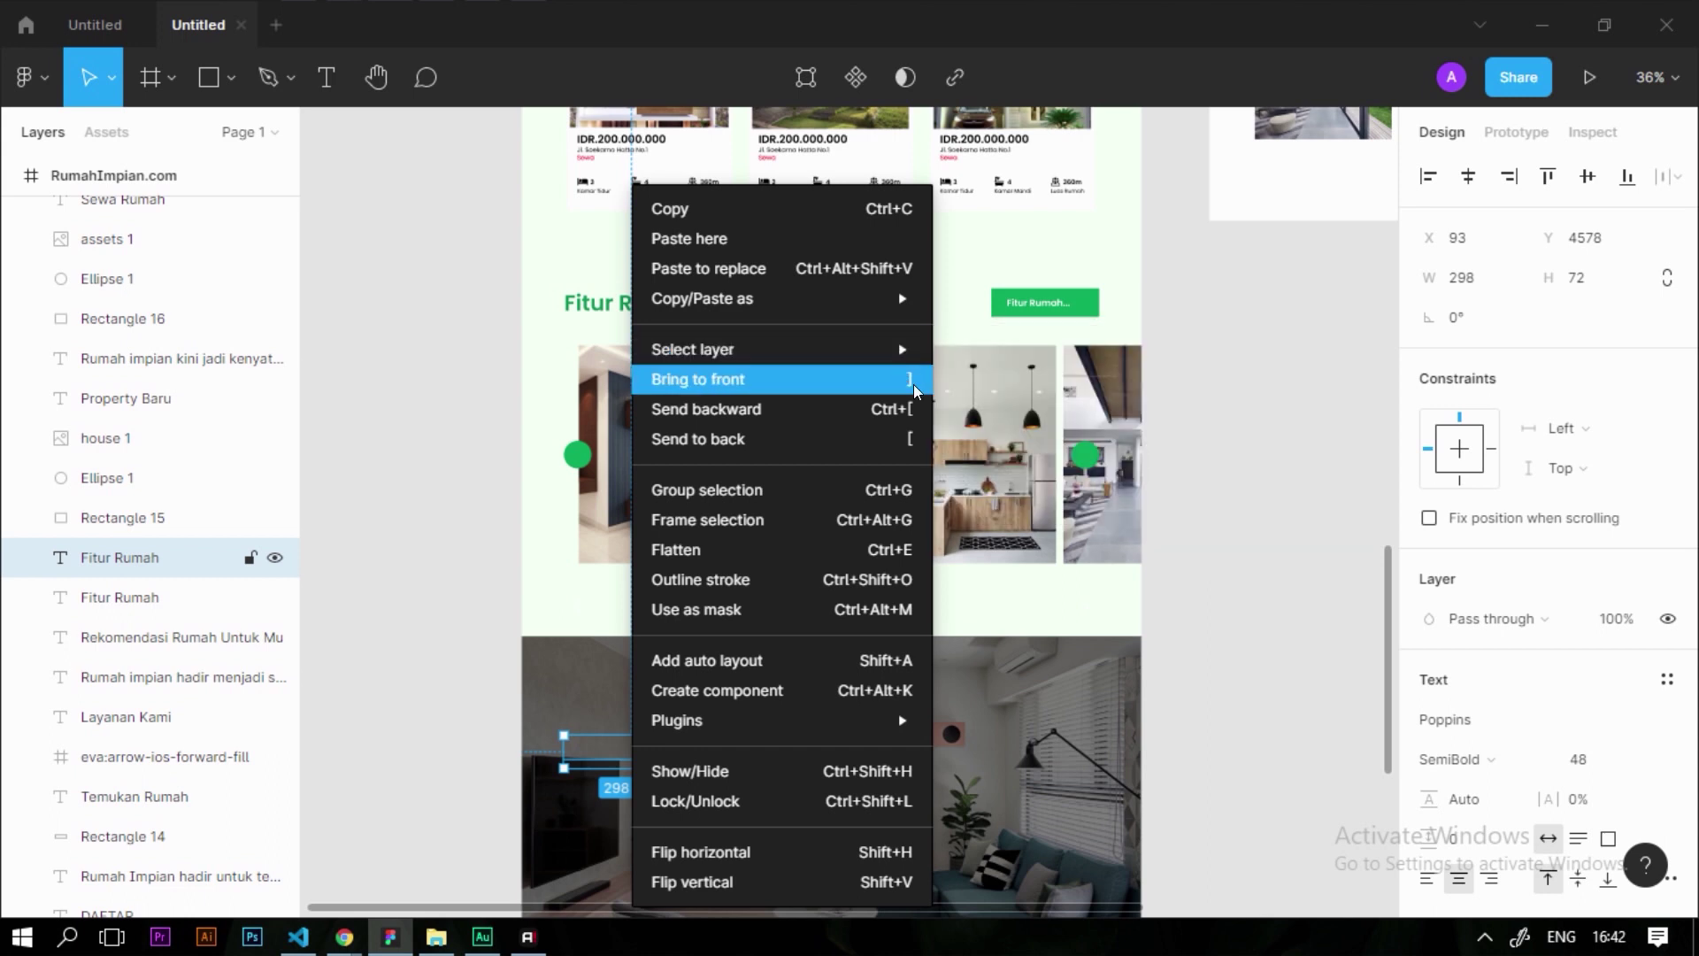
pyautogui.click(907, 387)
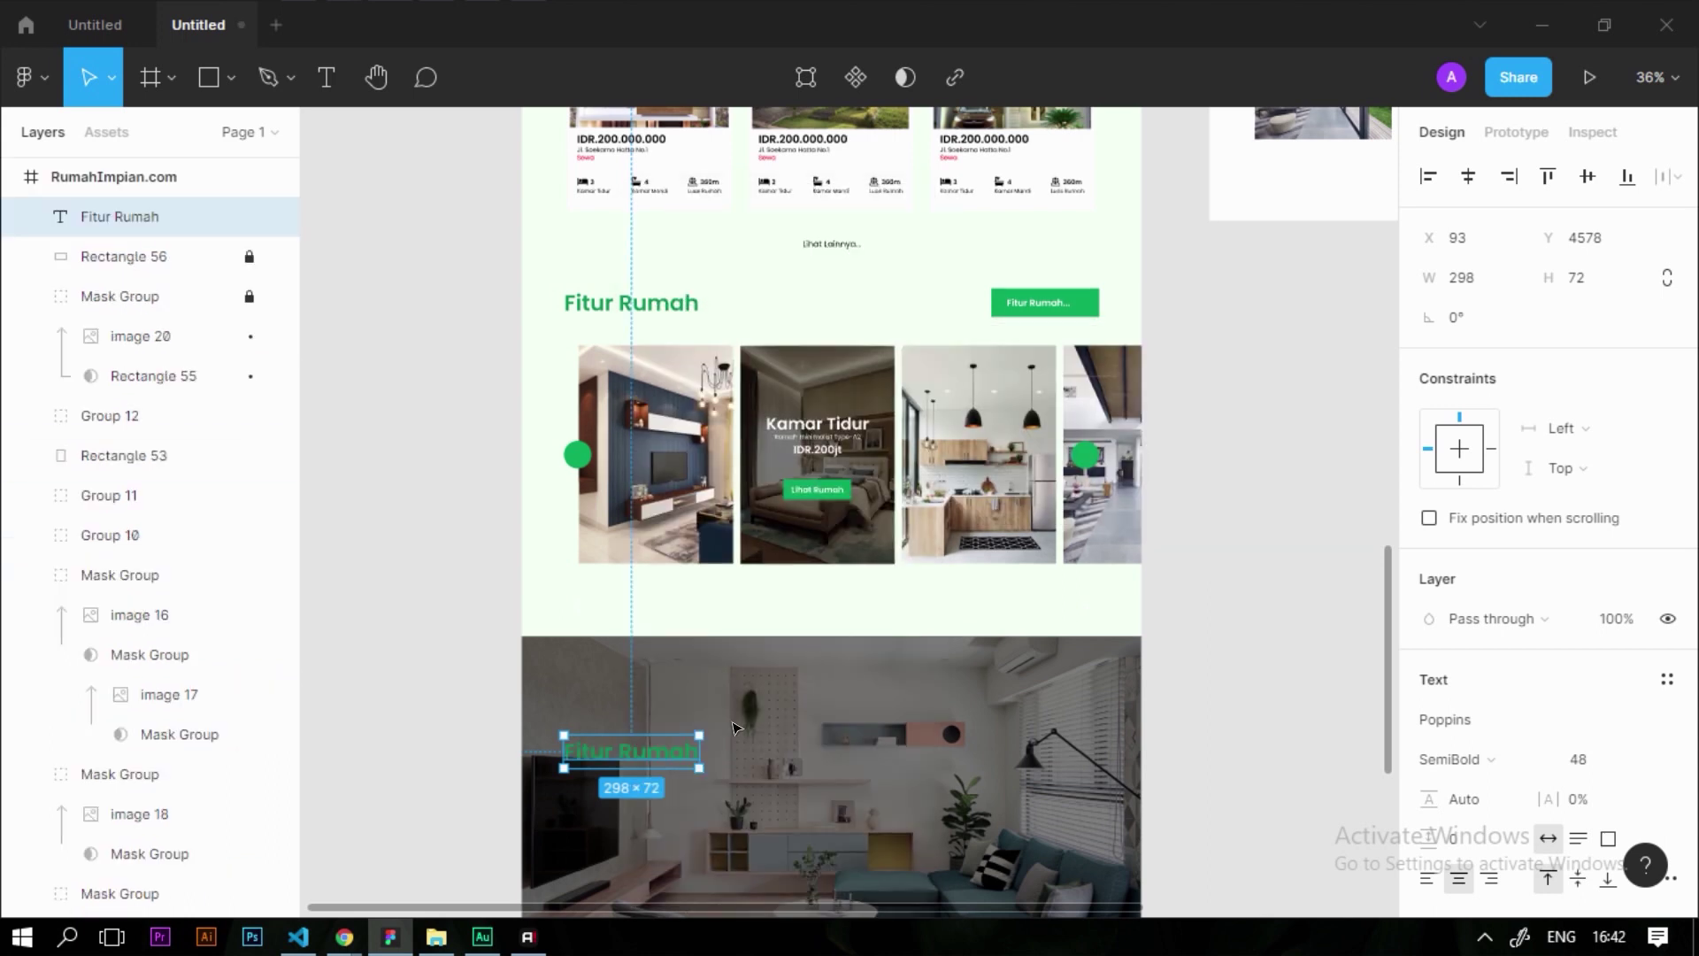
# Set the copied heading's fill colour to white FFFFFF
pyautogui.scroll(-2, 795, 605)
pyautogui.scroll(2, 795, 605)
pyautogui.scroll(-1, 795, 605)
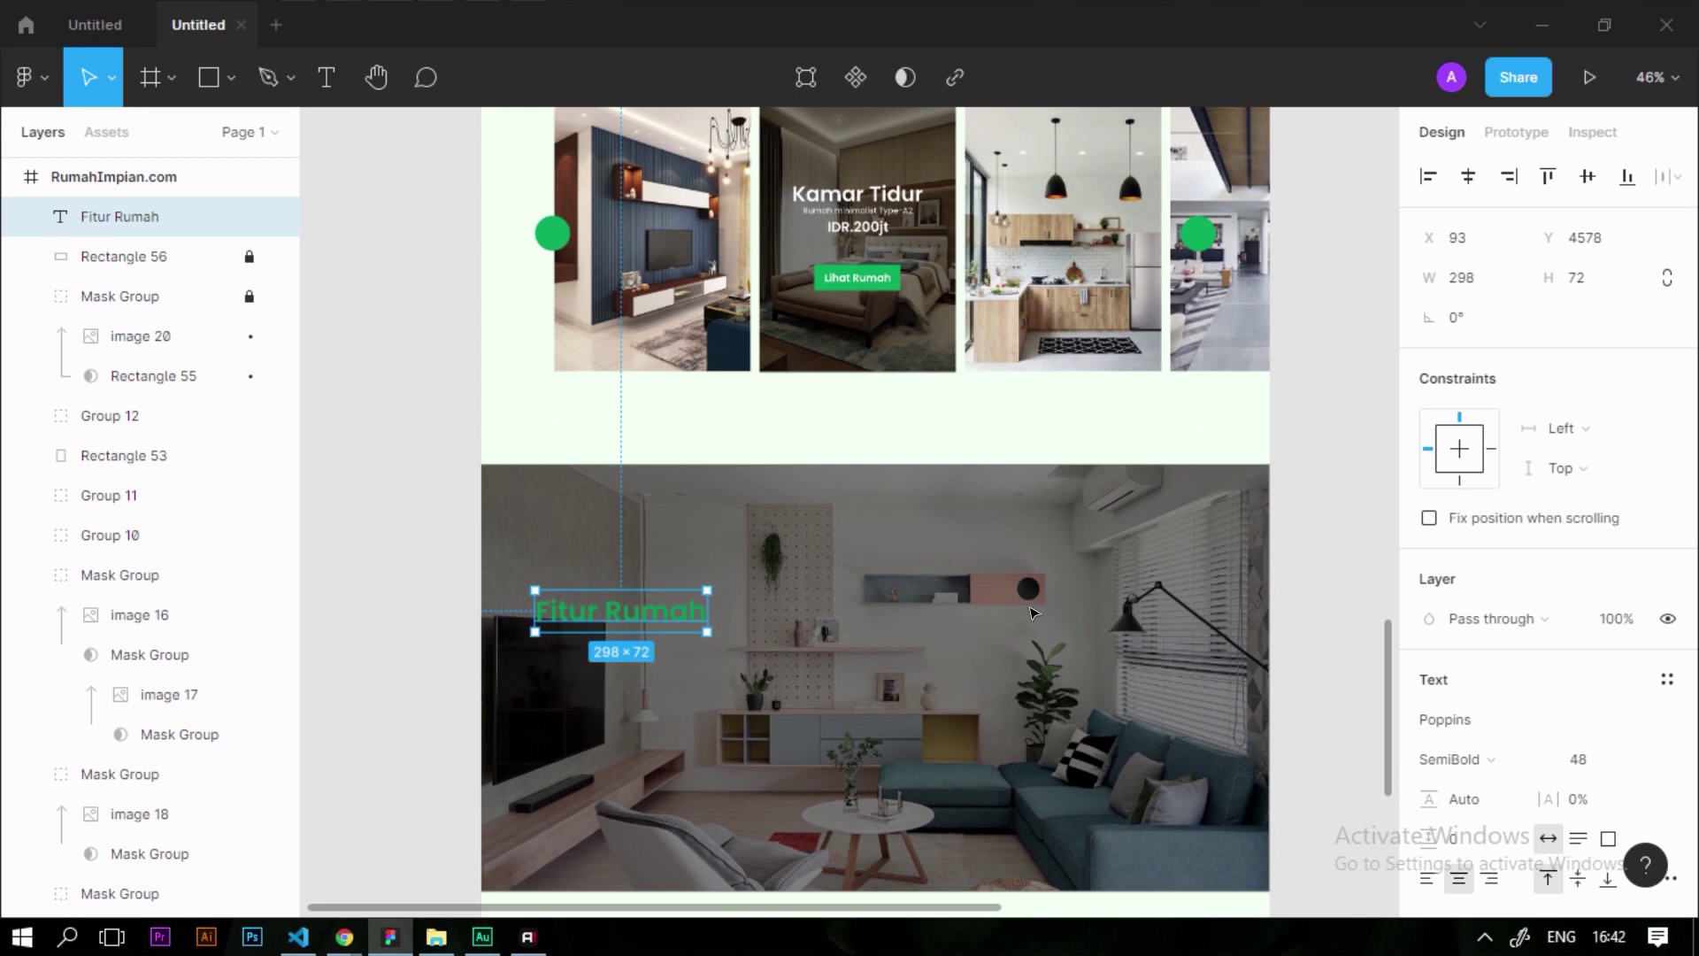
pyautogui.scroll(-3, 1517, 721)
pyautogui.click(1429, 741)
pyautogui.write('ffffff')
pyautogui.press('Return')
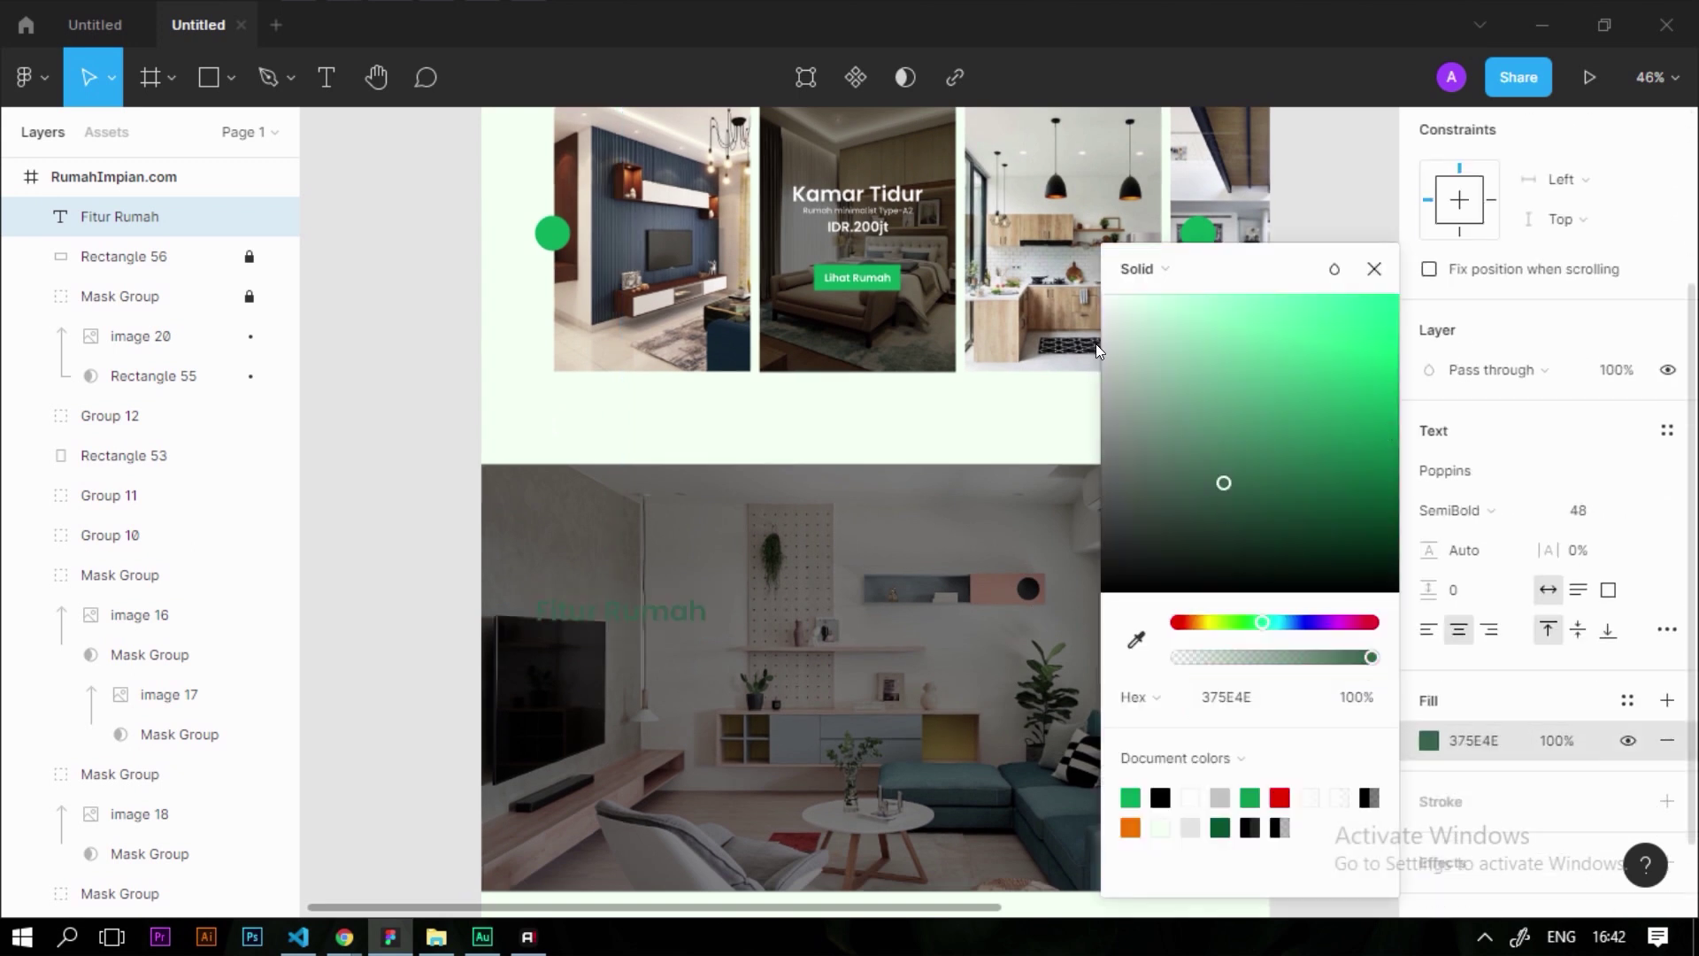
# Retype the copied heading as 'Butuh Konsultasi..? Silahkan kontak kami Kami Siap Membantu'
pyautogui.doubleClick(666, 614)
pyautogui.write('Butuh Konsultasi..?')
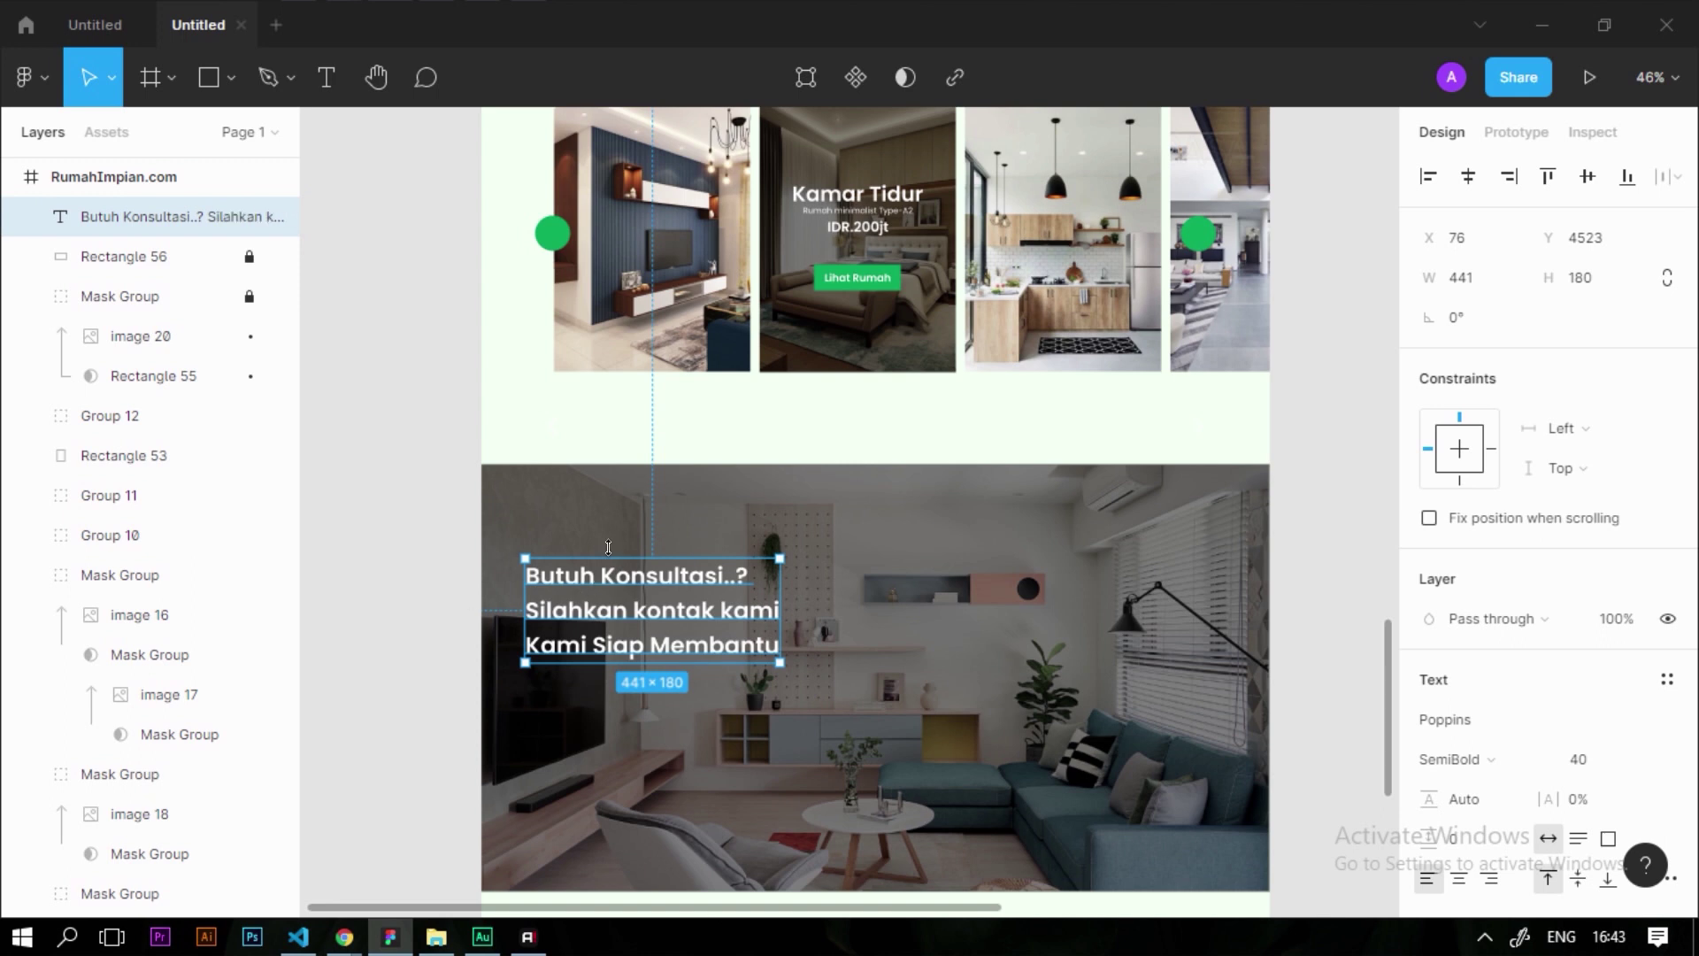
pyautogui.scroll(-1, 608, 547)
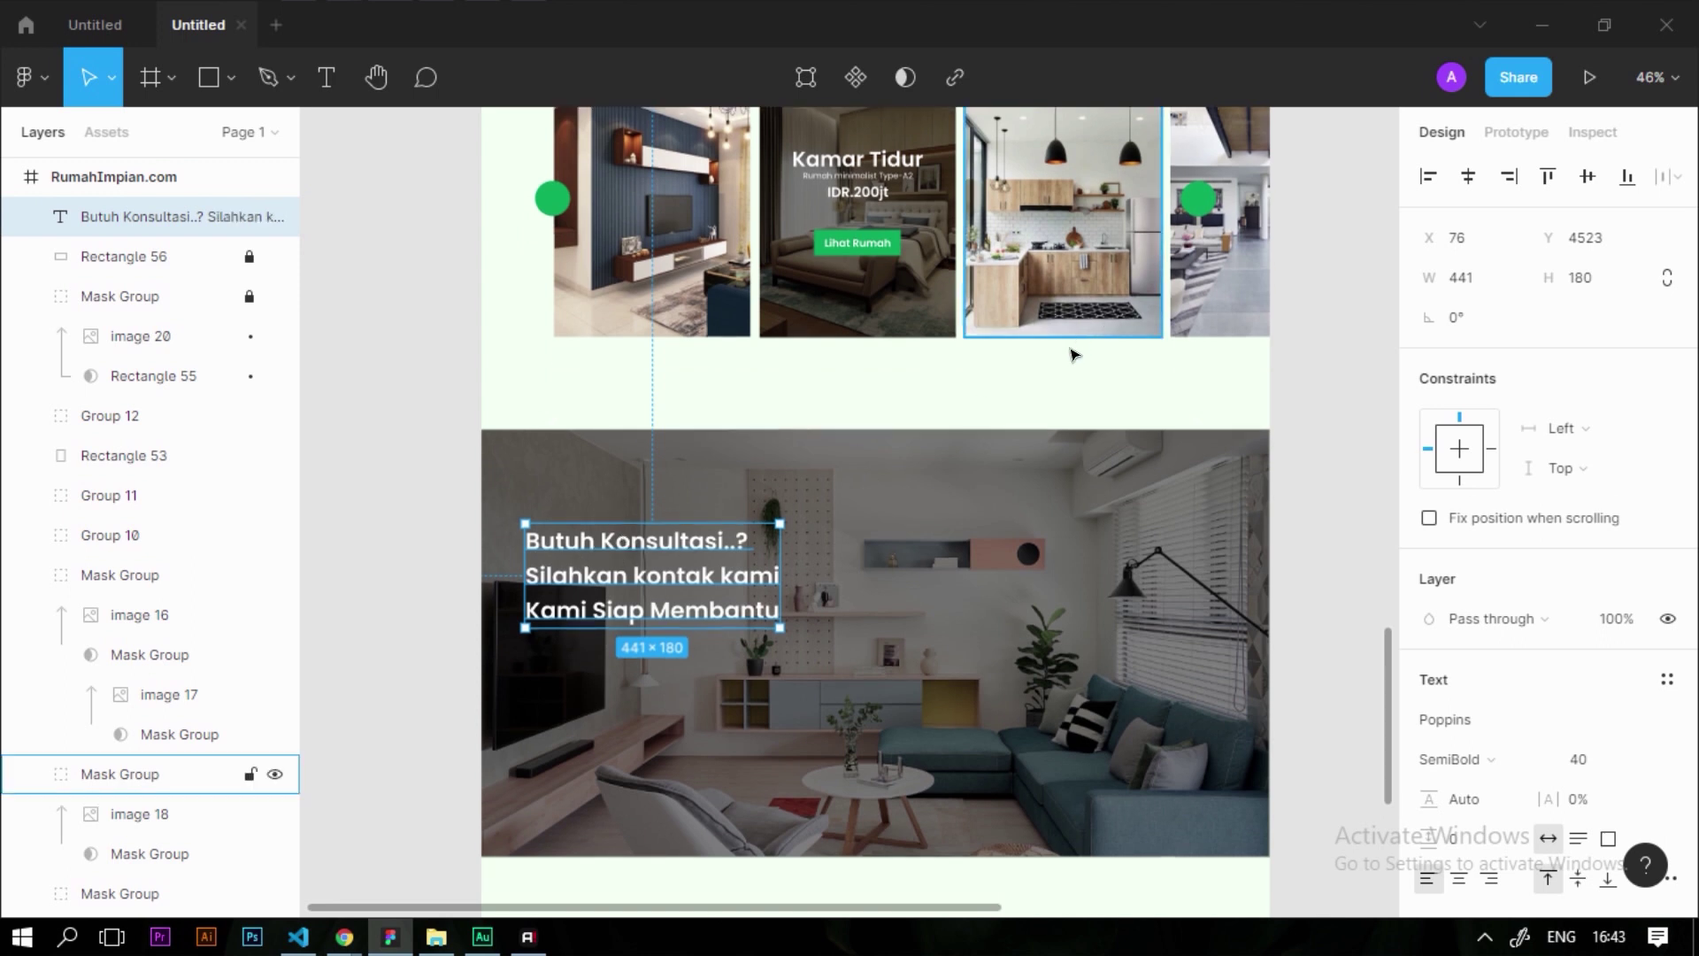
# Ungroup the left green arrow button (Group 10) into its circle and arrow
pyautogui.scroll(4, 569, 353)
pyautogui.scroll(2, 575, 338)
pyautogui.scroll(5, 575, 337)
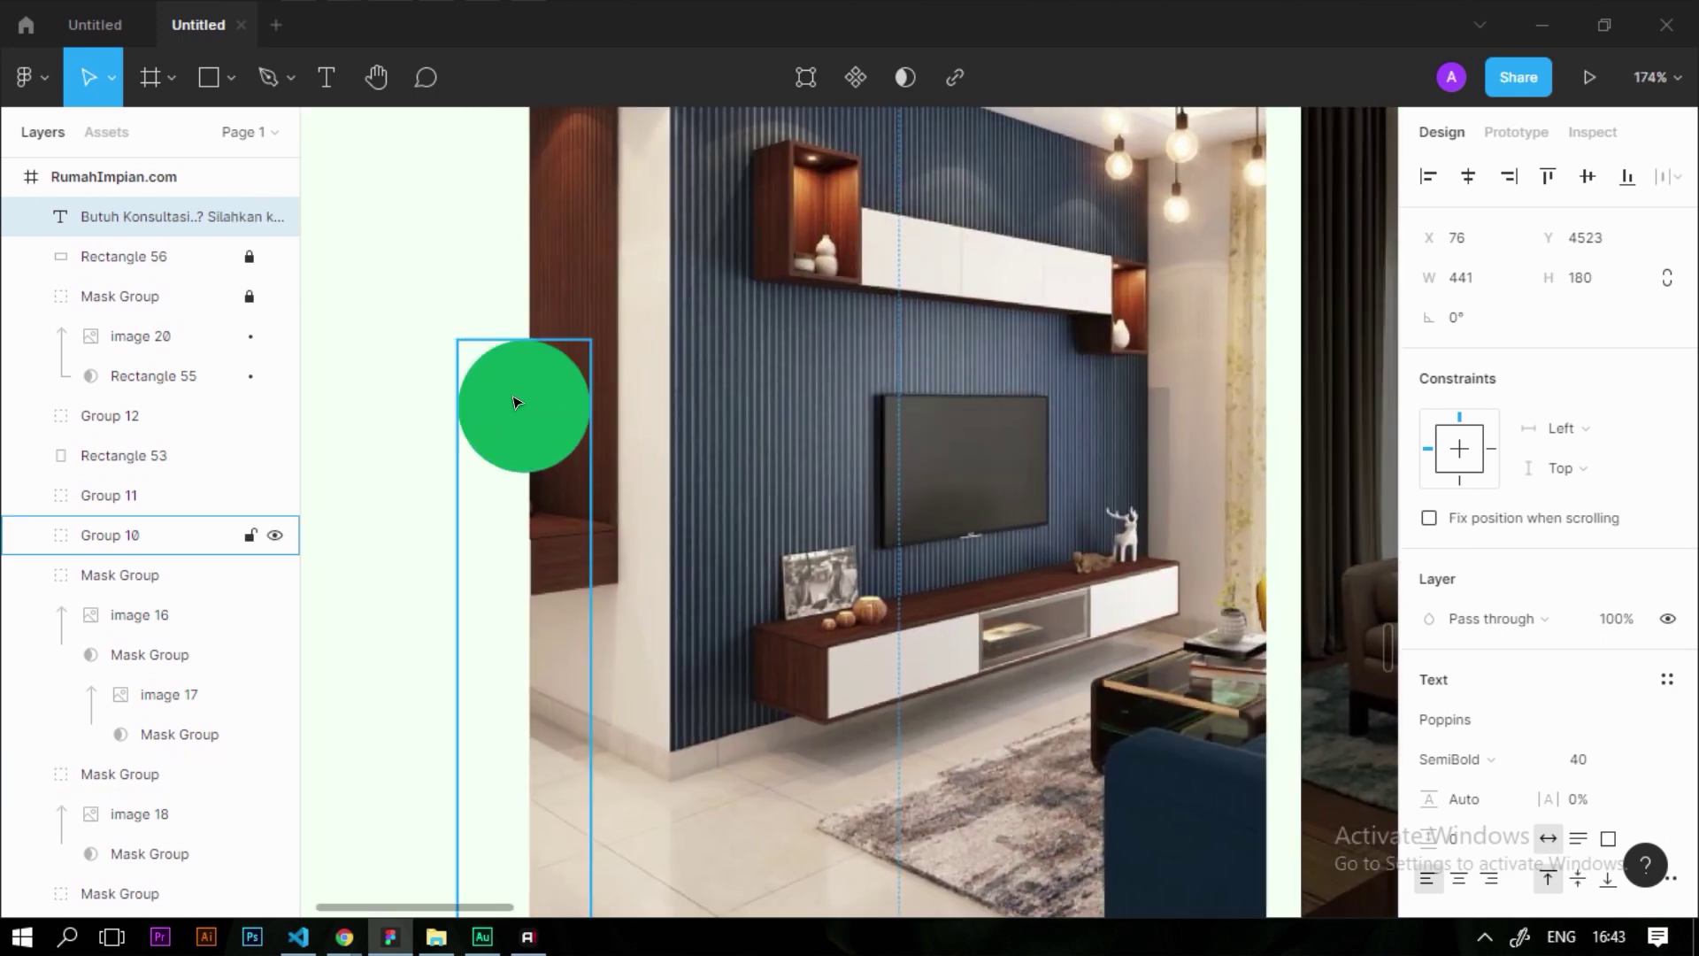
pyautogui.click(517, 402)
pyautogui.moveTo(518, 402)
pyautogui.mouseDown()
pyautogui.moveTo(705, 429)
pyautogui.moveTo(522, 406)
pyautogui.mouseUp()
pyautogui.scroll(-5, 507, 295)
pyautogui.scroll(1, 521, 557)
pyautogui.scroll(3, 520, 549)
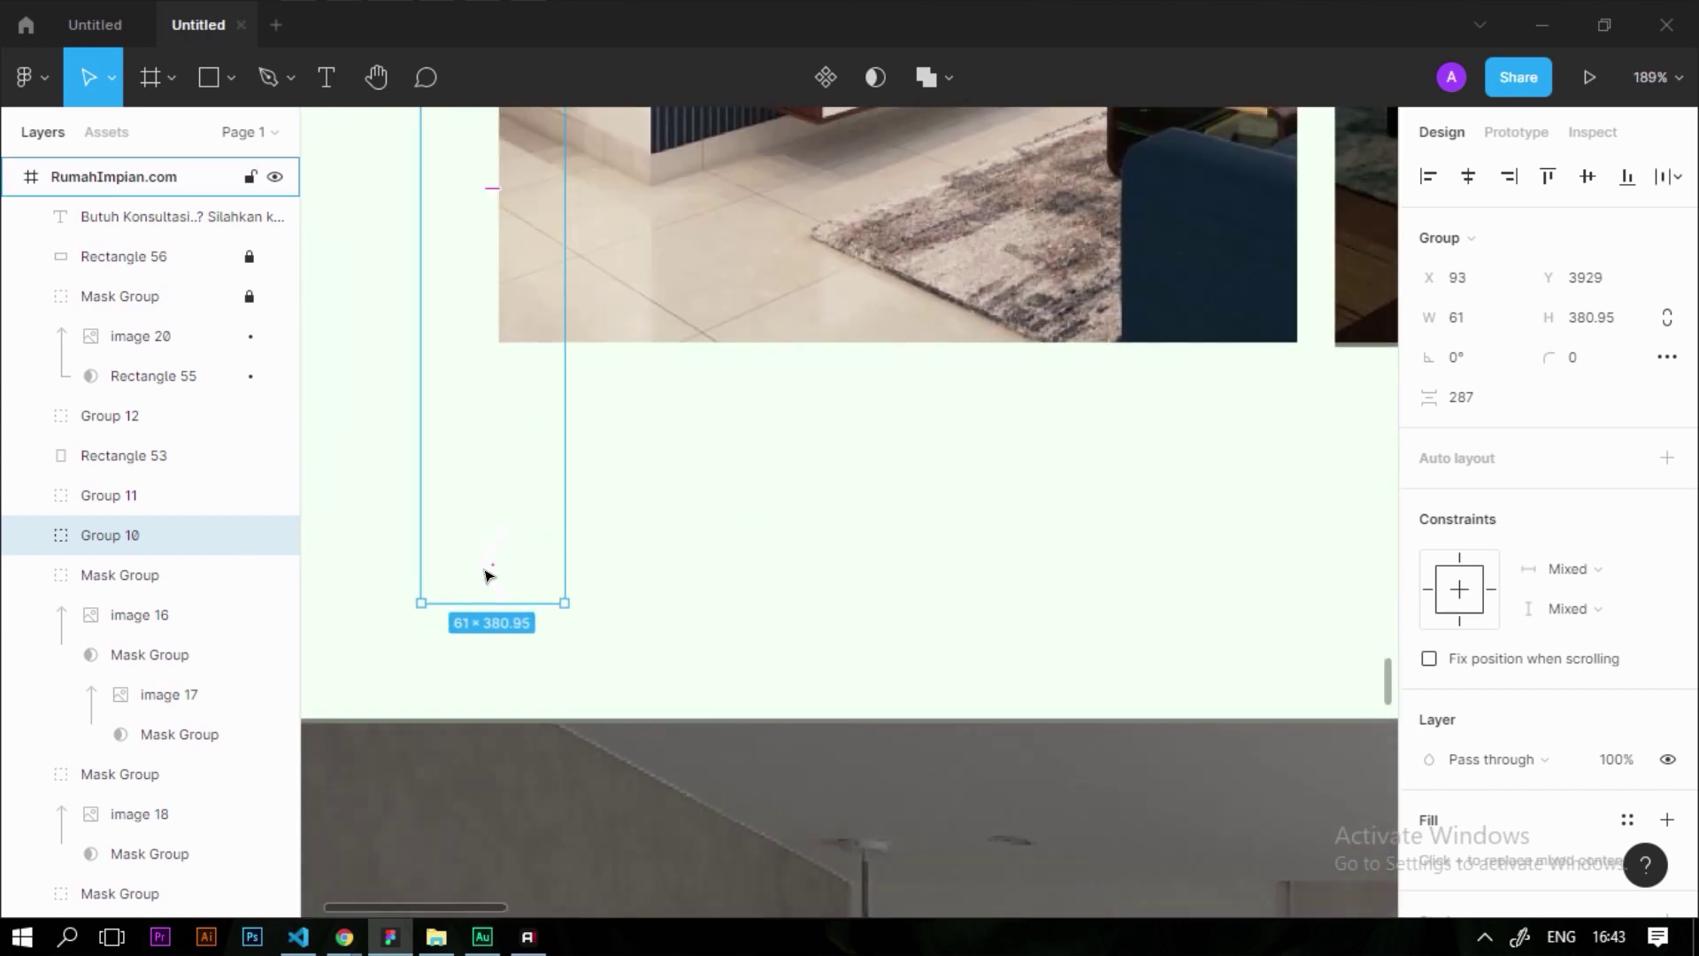
pyautogui.hotkey('ctrl', 'shift', 'g')
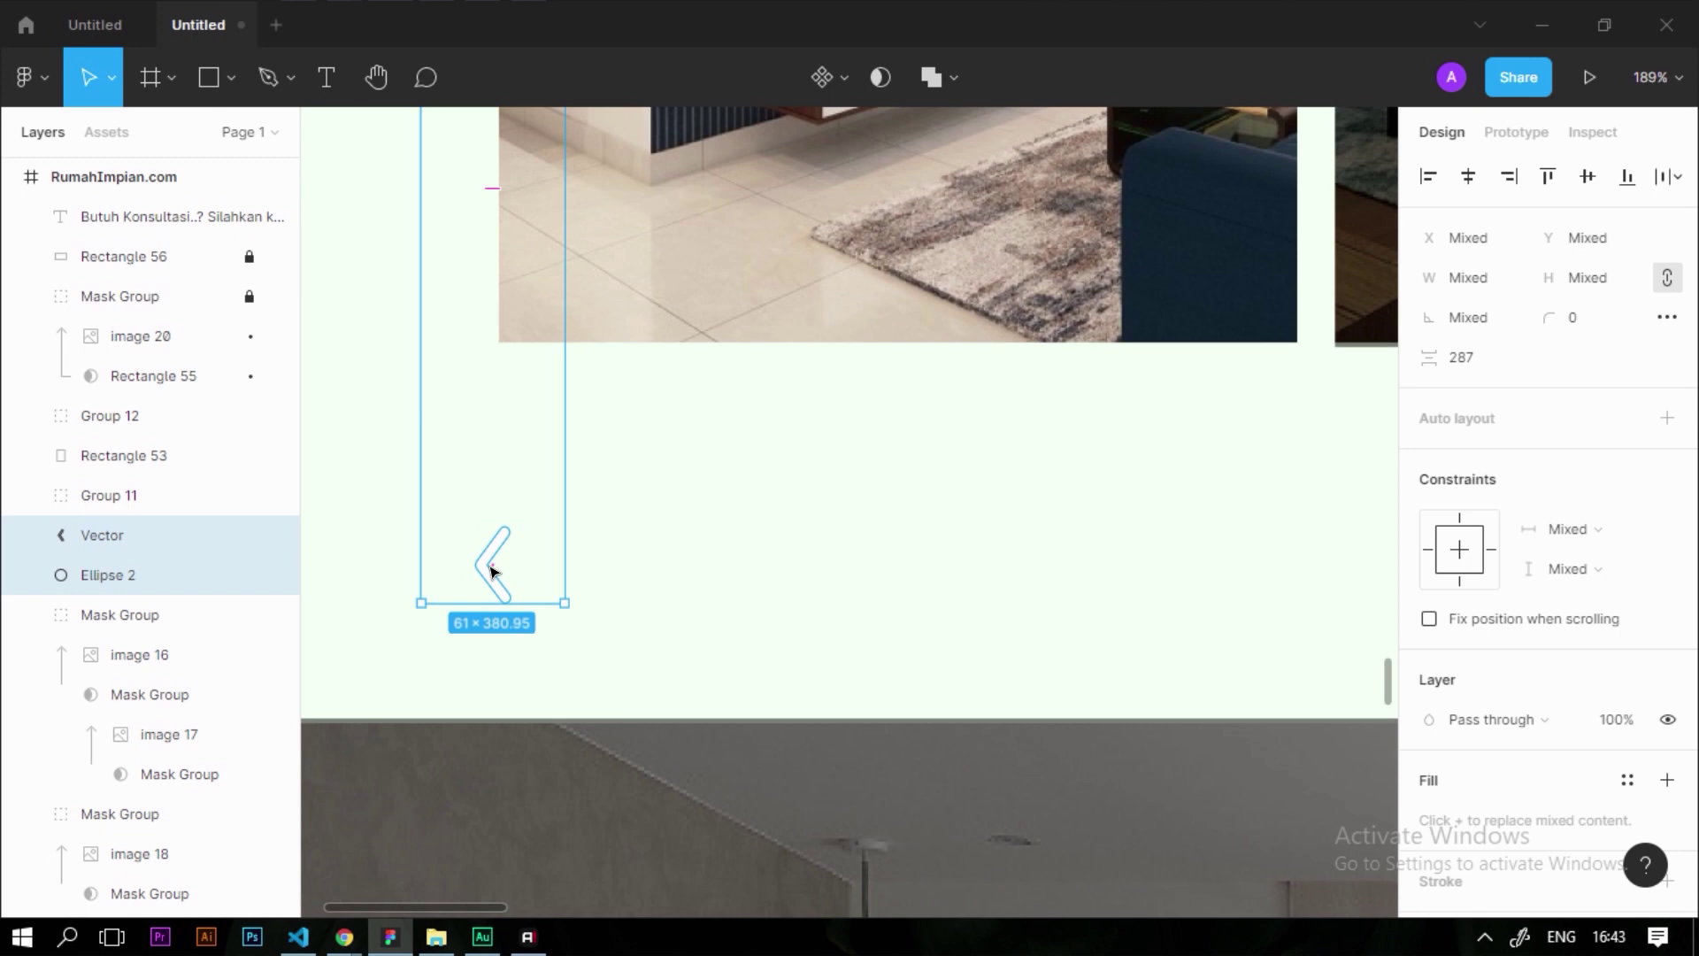
# Ungroup the right arrow button (Group 11) and select both arrow Vector layers
pyautogui.scroll(-5, 602, 497)
pyautogui.click(1047, 352)
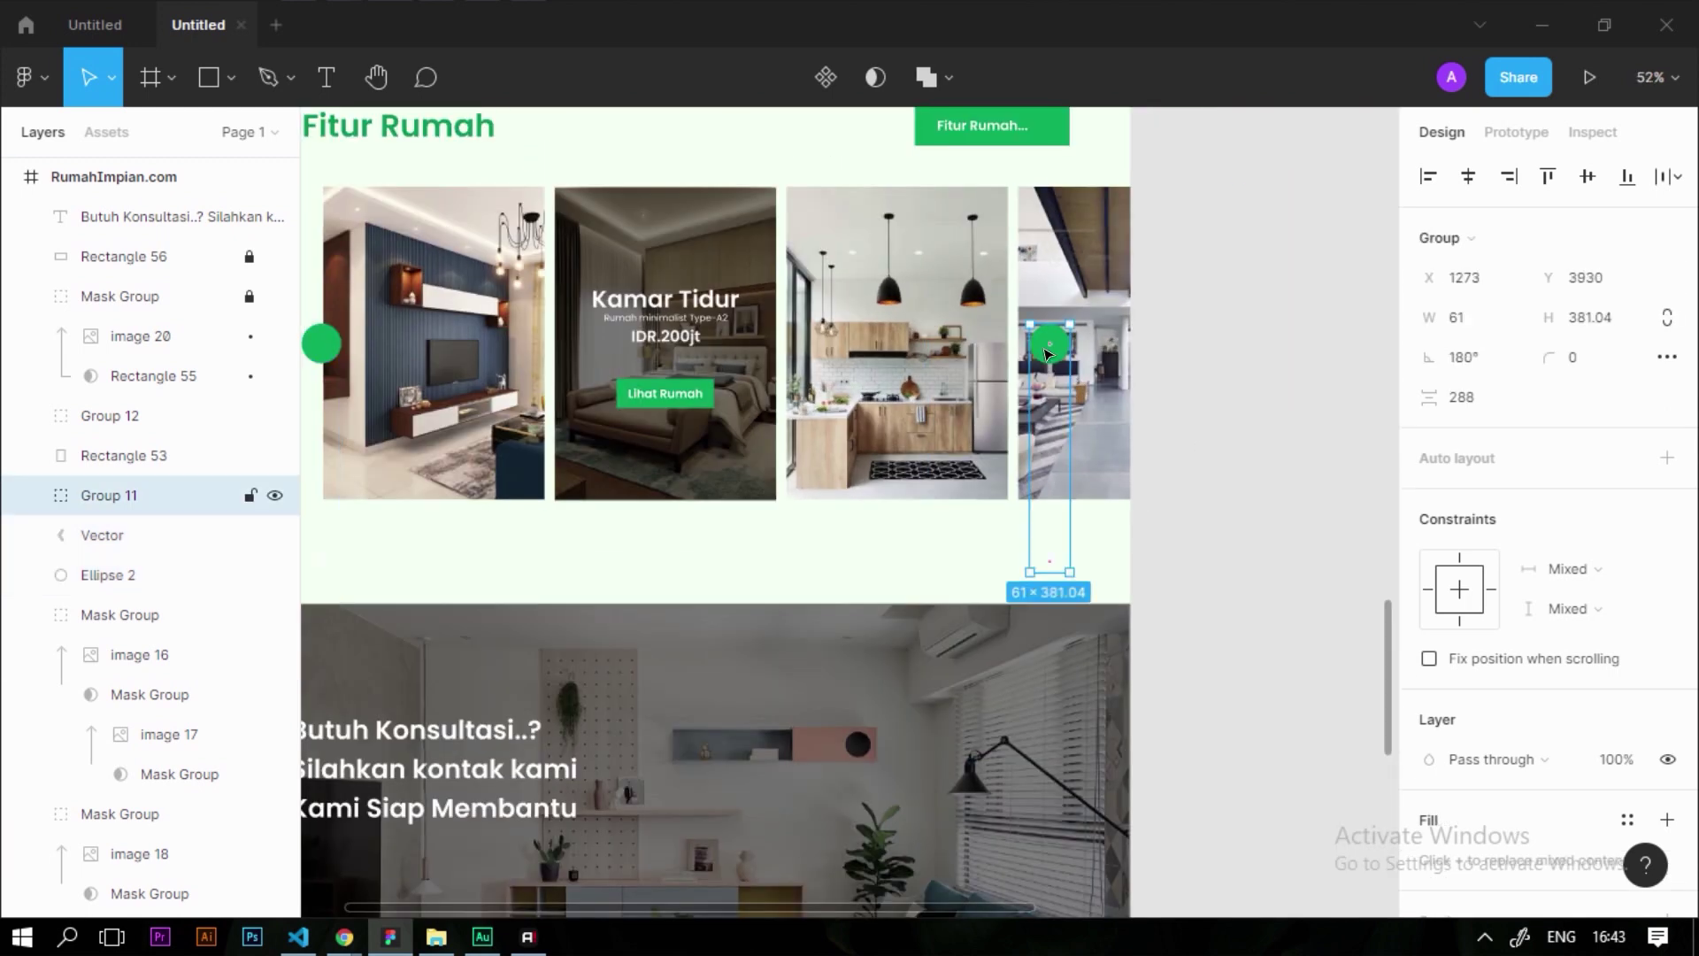
pyautogui.hotkey('ctrl', 'shift', 'g')
pyautogui.click(1160, 581)
pyautogui.click(1053, 562)
pyautogui.keyDown('shift'); pyautogui.click(177, 574); pyautogui.keyUp('shift')
pyautogui.scroll(5, 599, 561)
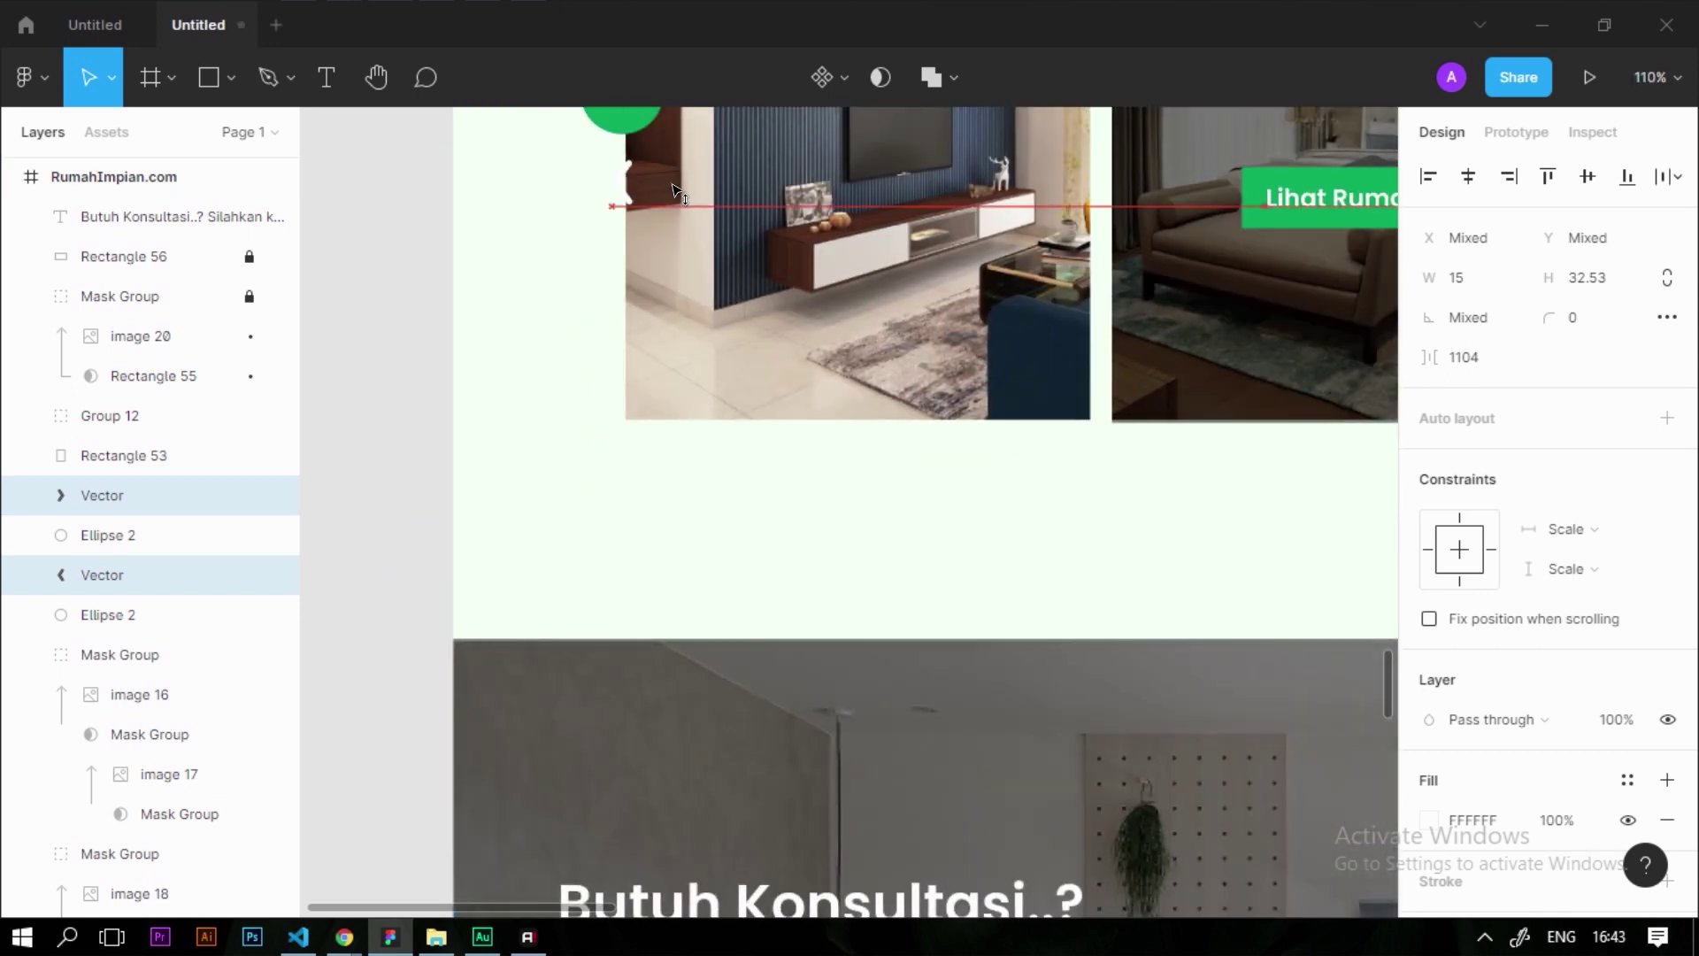
pyautogui.scroll(5, 624, 564)
pyautogui.scroll(-10, 624, 563)
pyautogui.press('Escape')
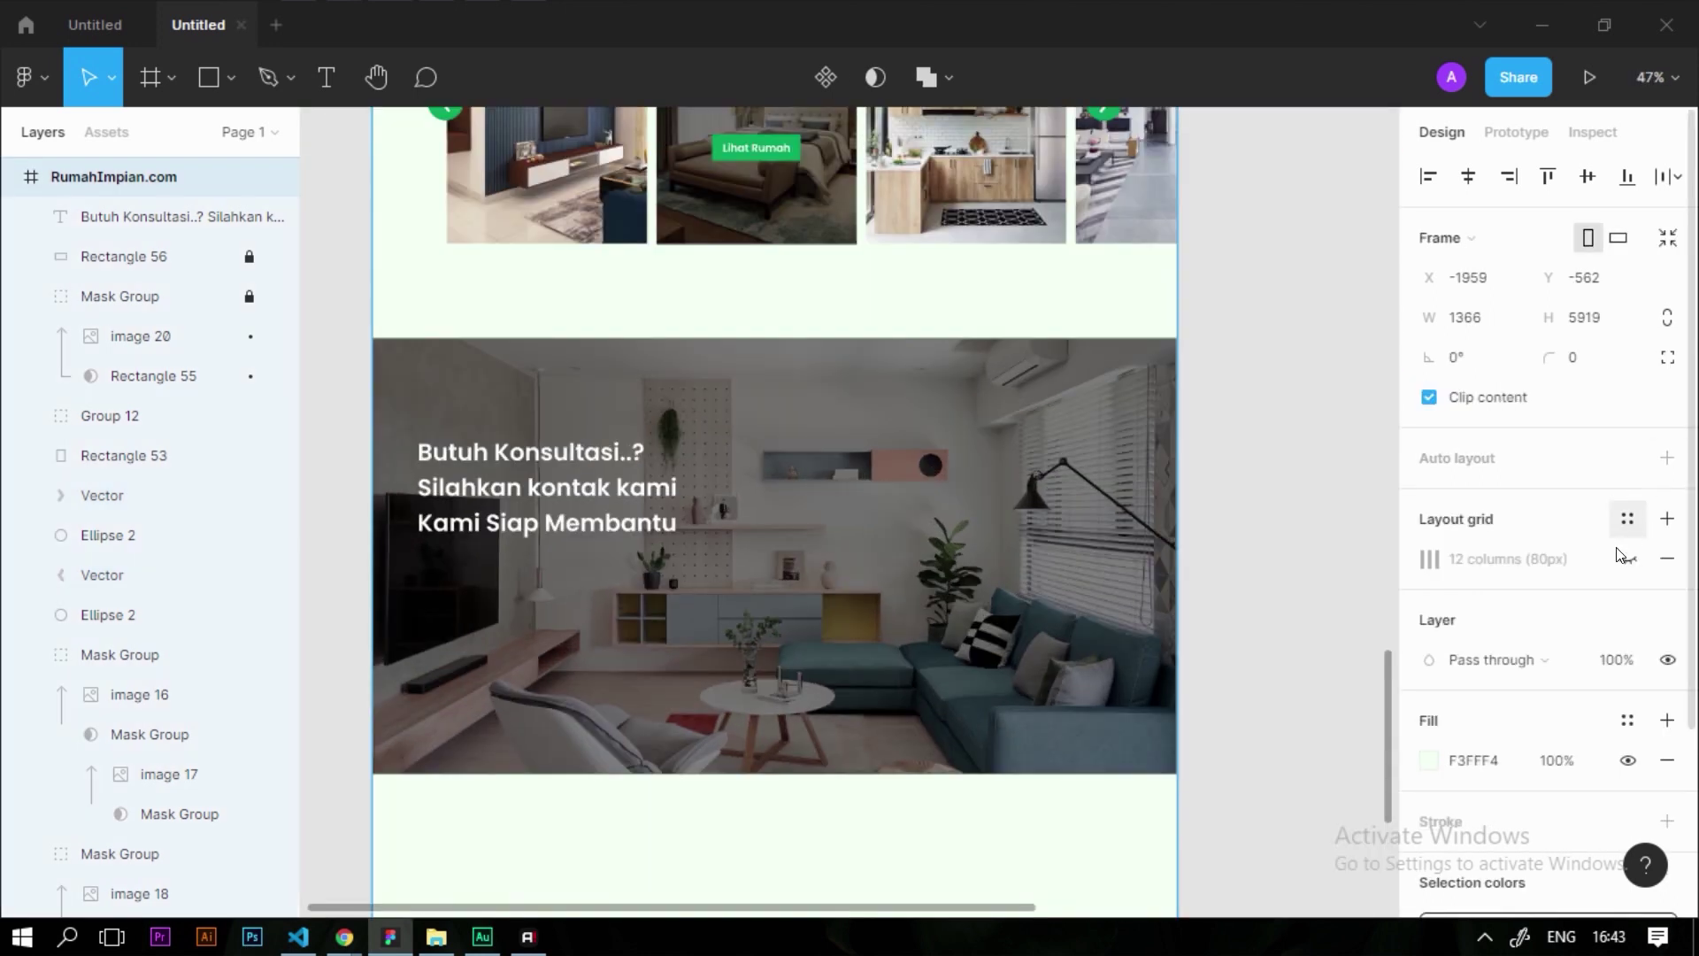
# Show the 12-column layout grid and align the Butuh Konsultasi text block to its column
pyautogui.click(1627, 558)
pyautogui.click(1277, 561)
pyautogui.scroll(6, 386, 498)
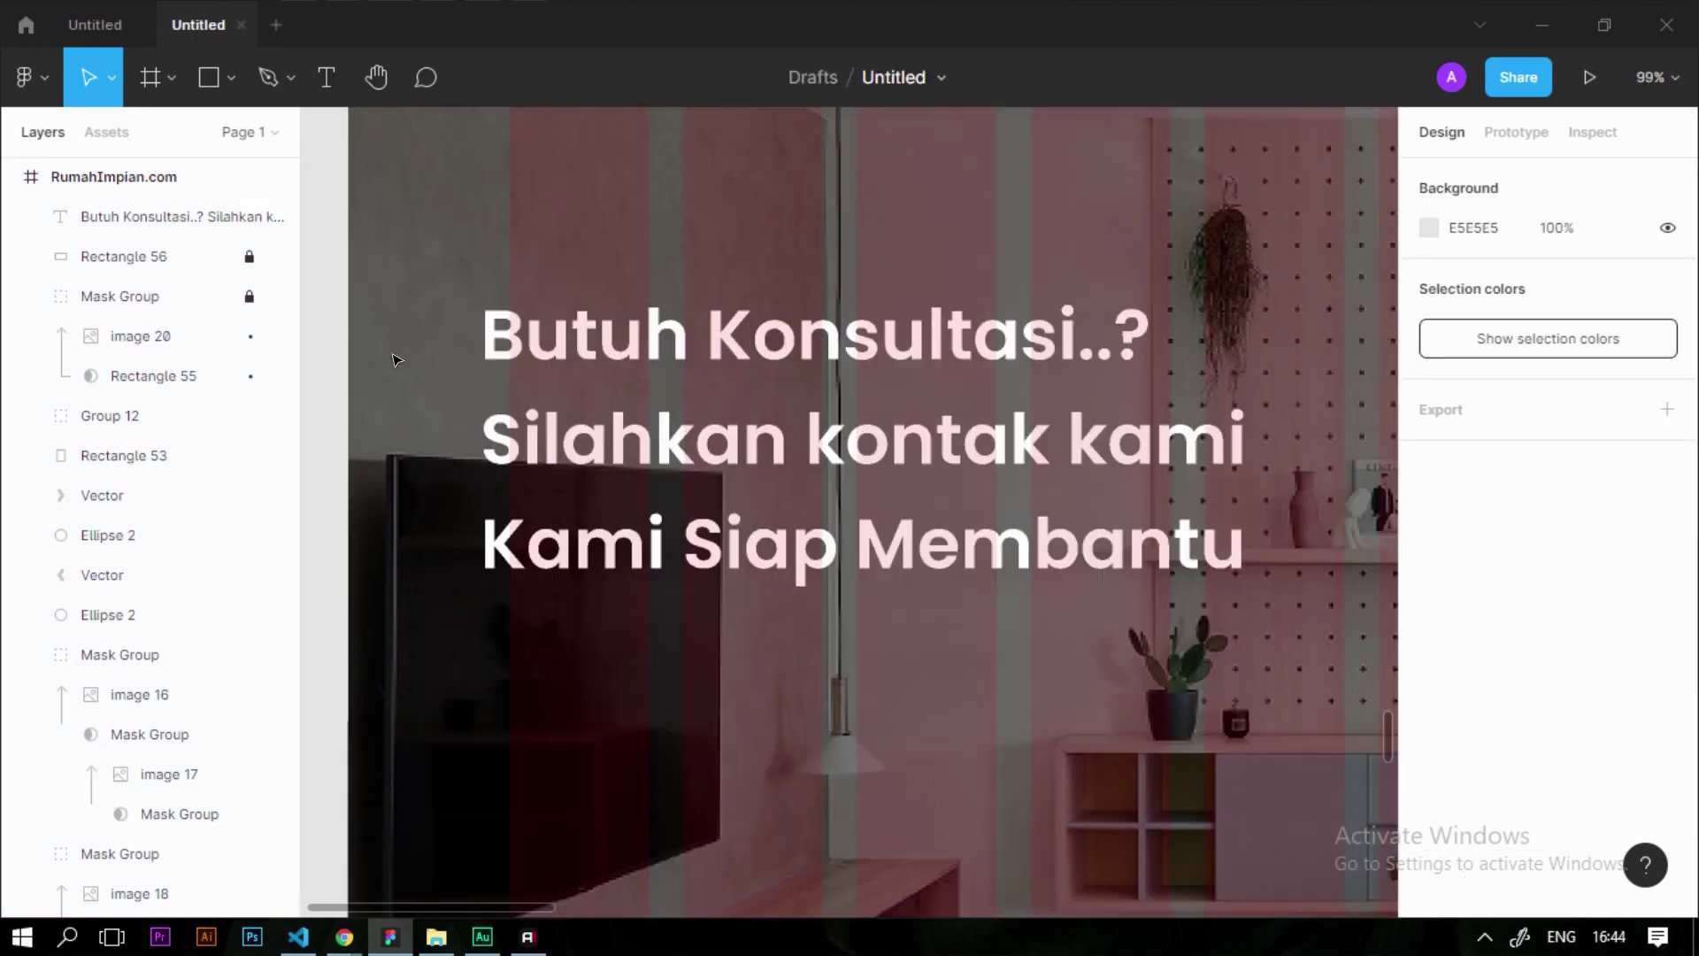
pyautogui.click(534, 334)
pyautogui.moveTo(534, 335); pyautogui.dragTo(569, 334)
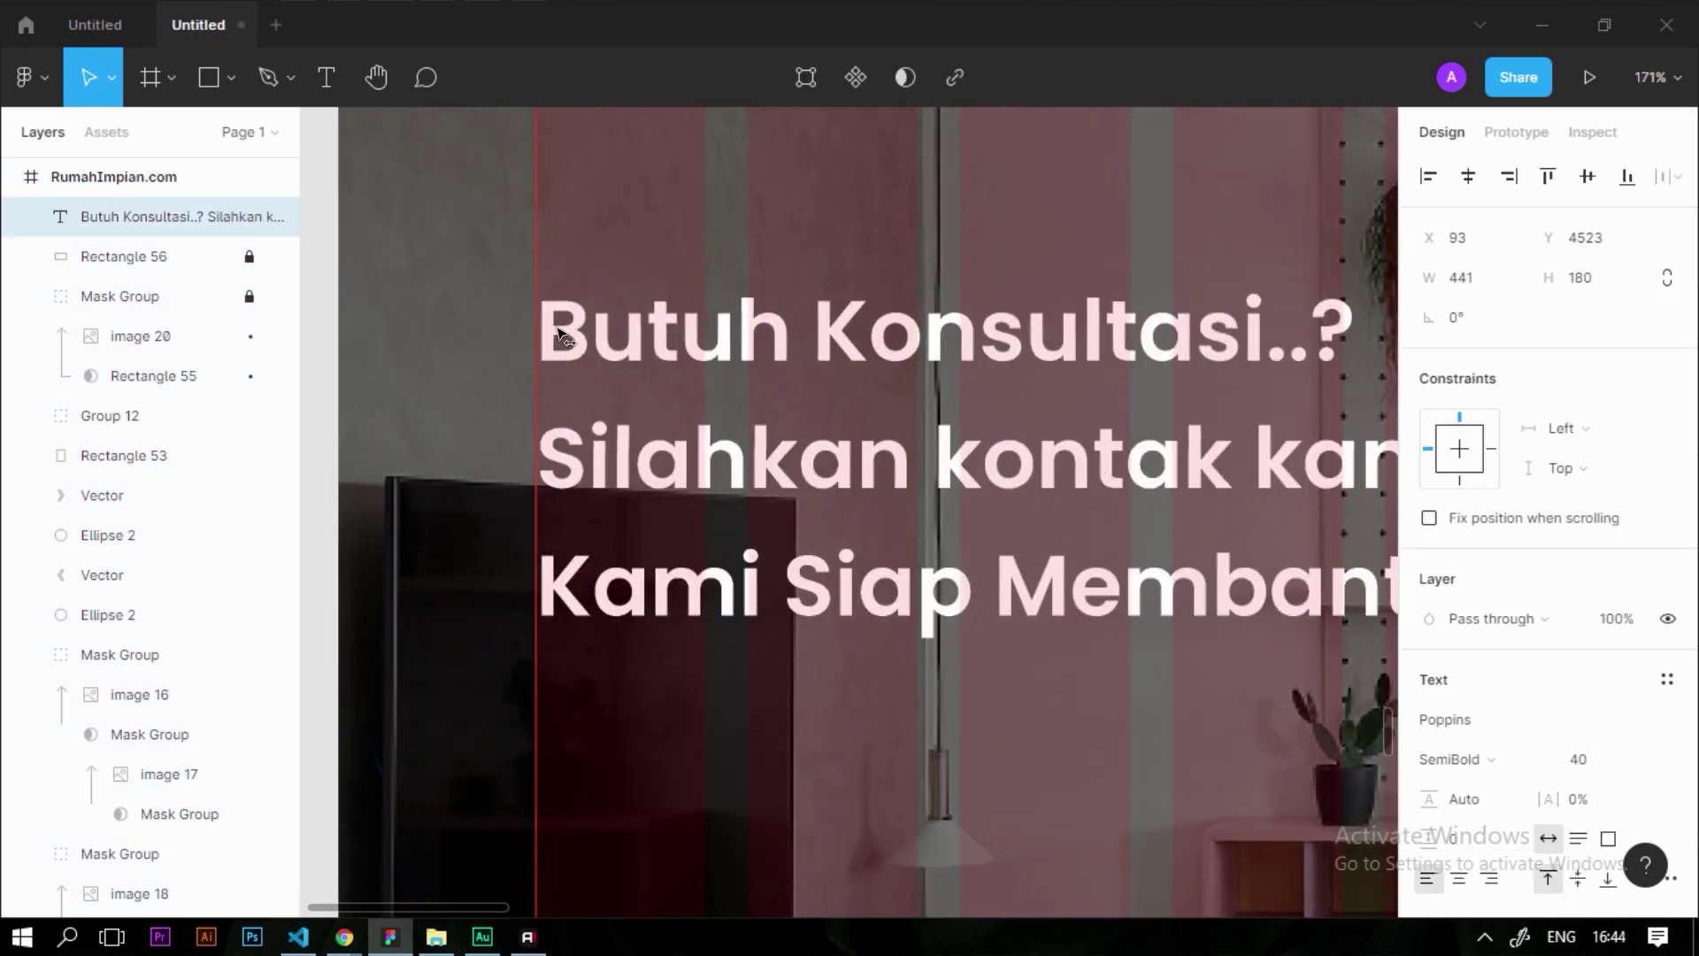
pyautogui.scroll(-10, 657, 542)
pyautogui.click(657, 542)
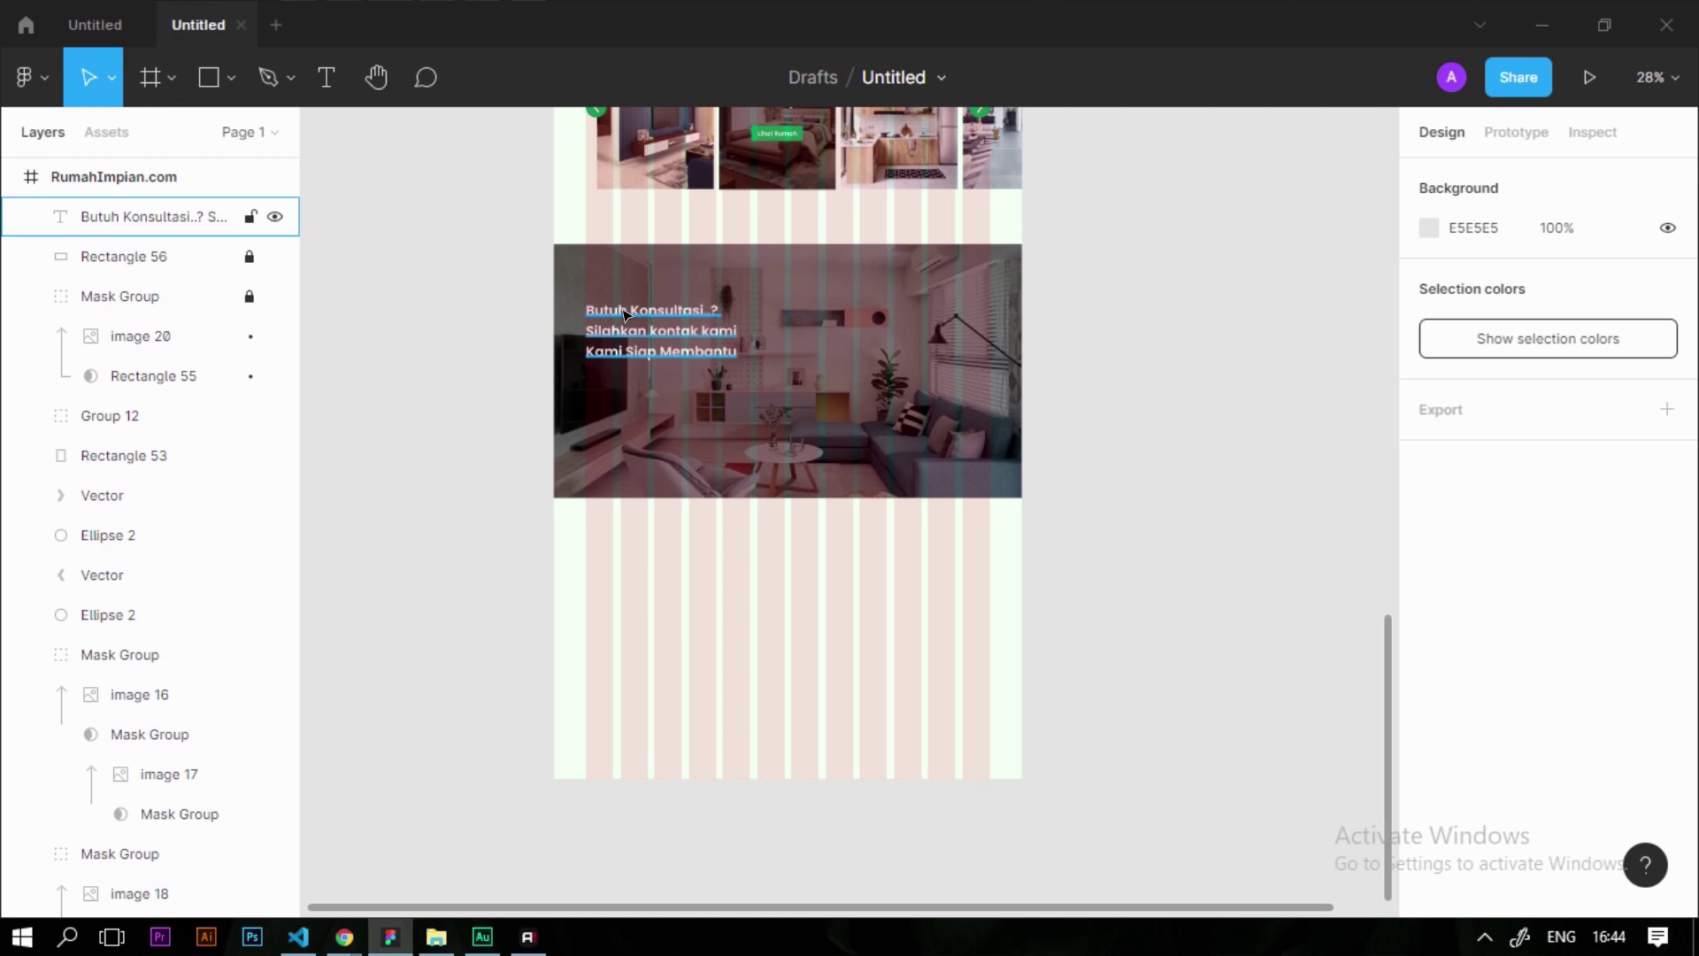
# Copy the heading below it as a 'Kontak' label at font size 18
pyautogui.scroll(4, 625, 309)
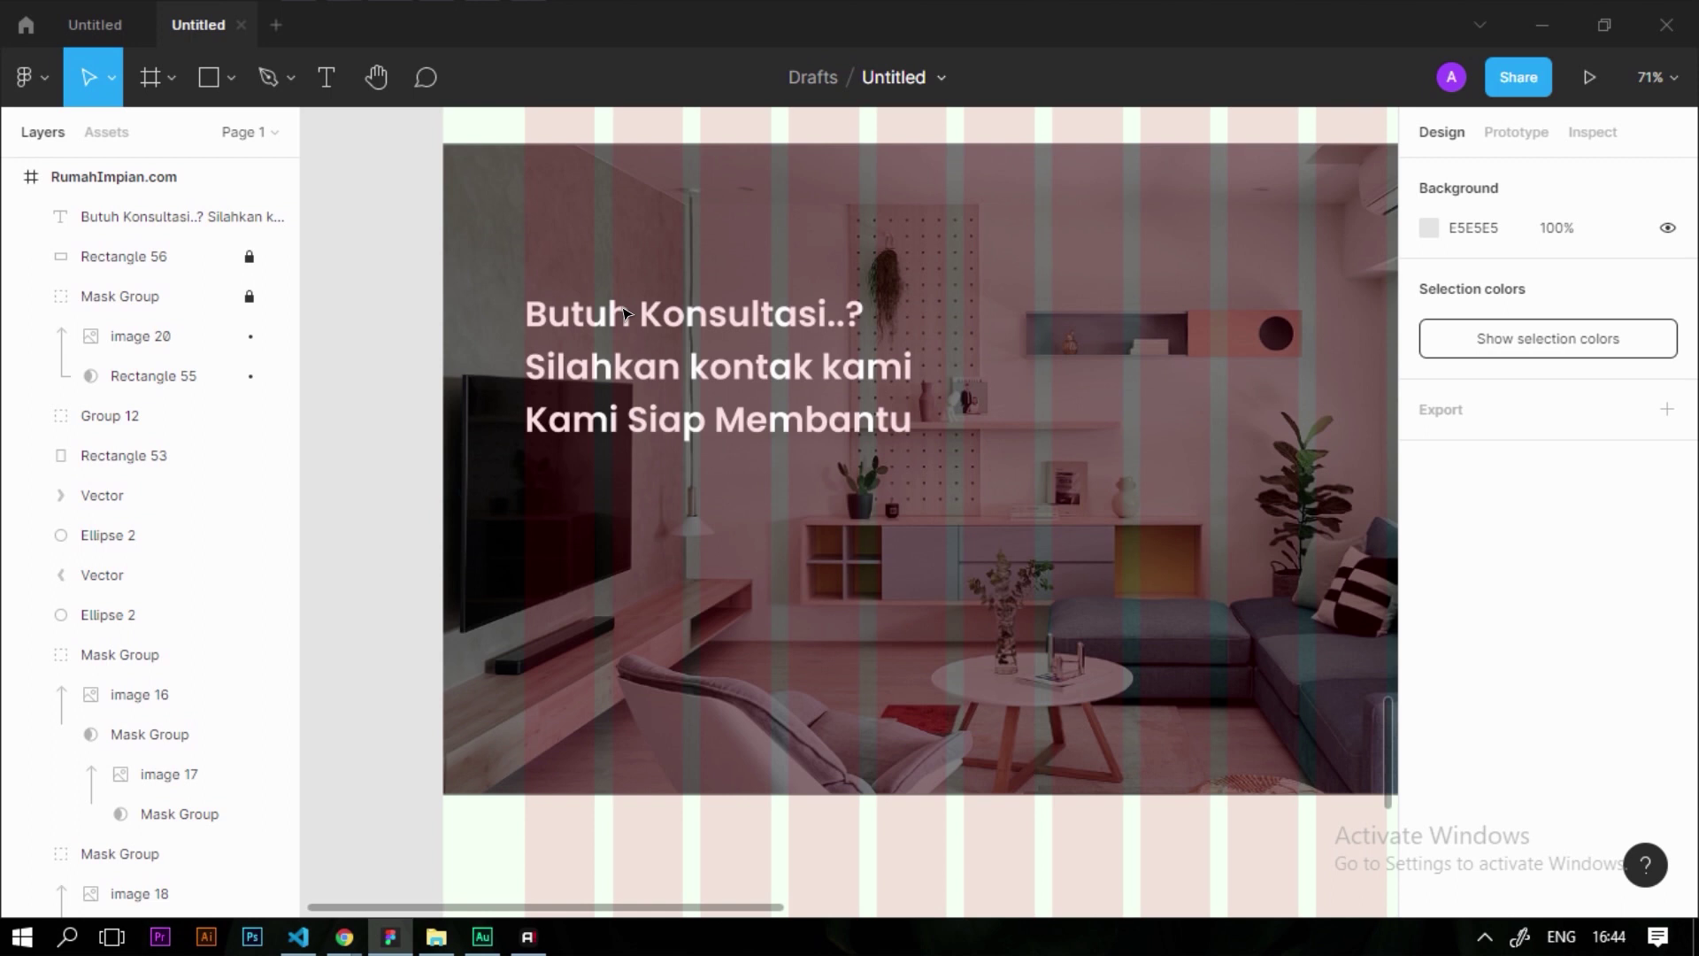
pyautogui.click(618, 335)
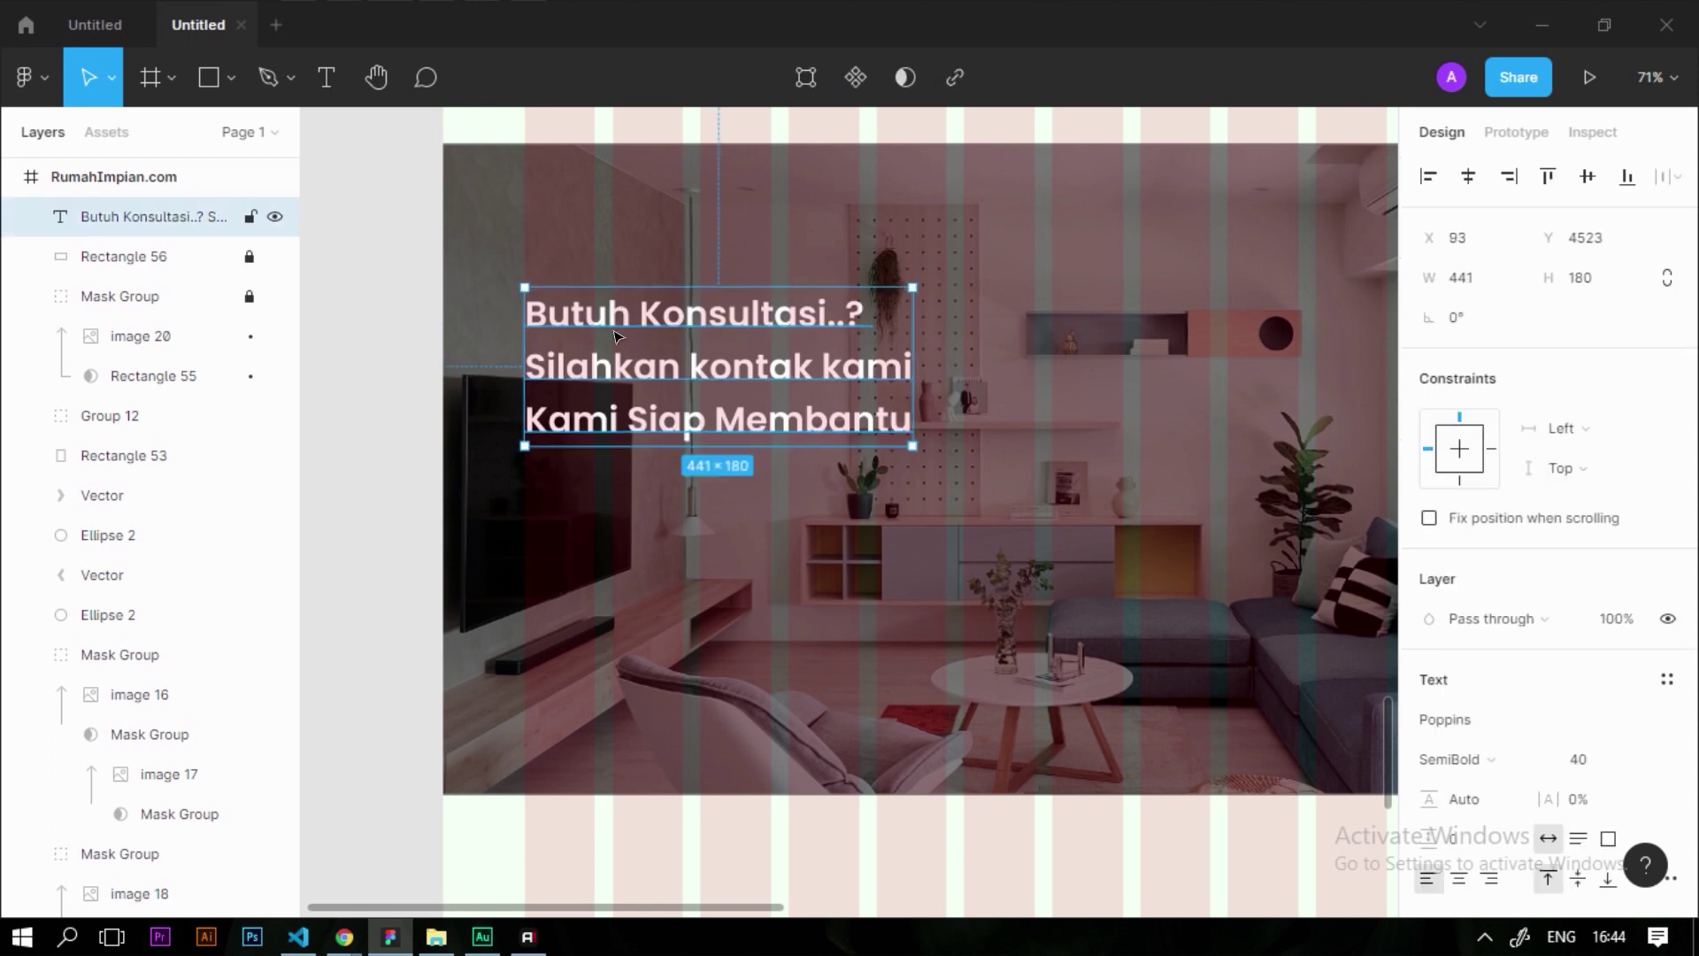
pyautogui.moveTo(626, 357); pyautogui.dragTo(641, 539)
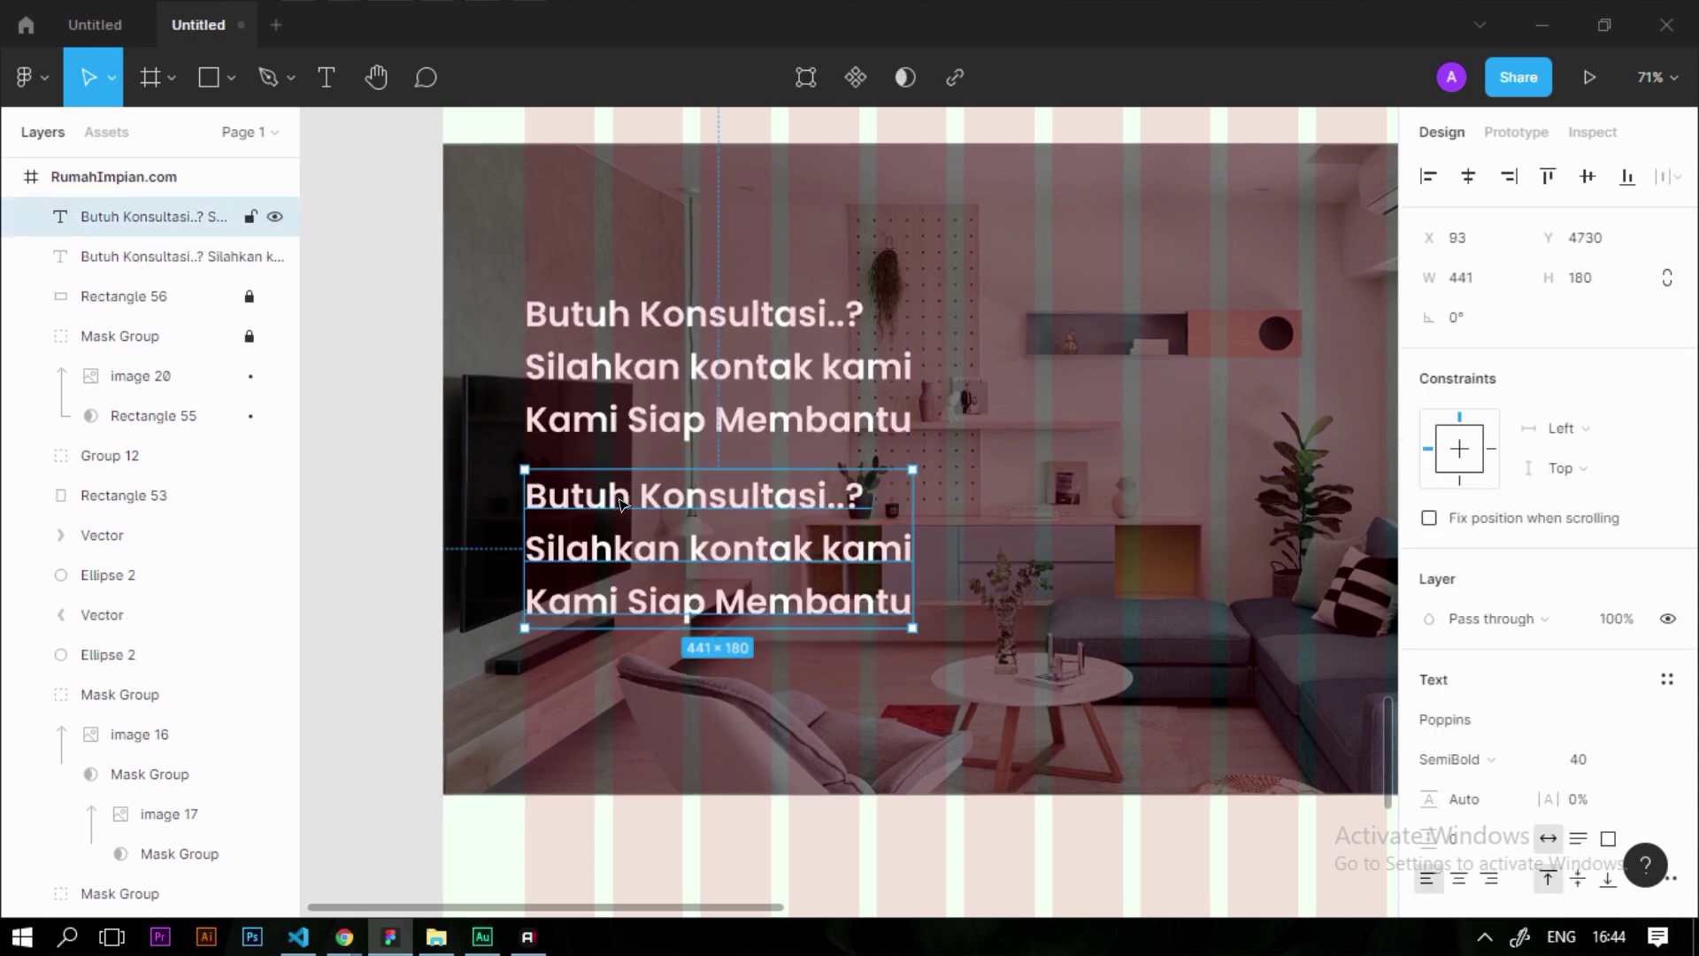
pyautogui.doubleClick(643, 499)
pyautogui.write('KO')
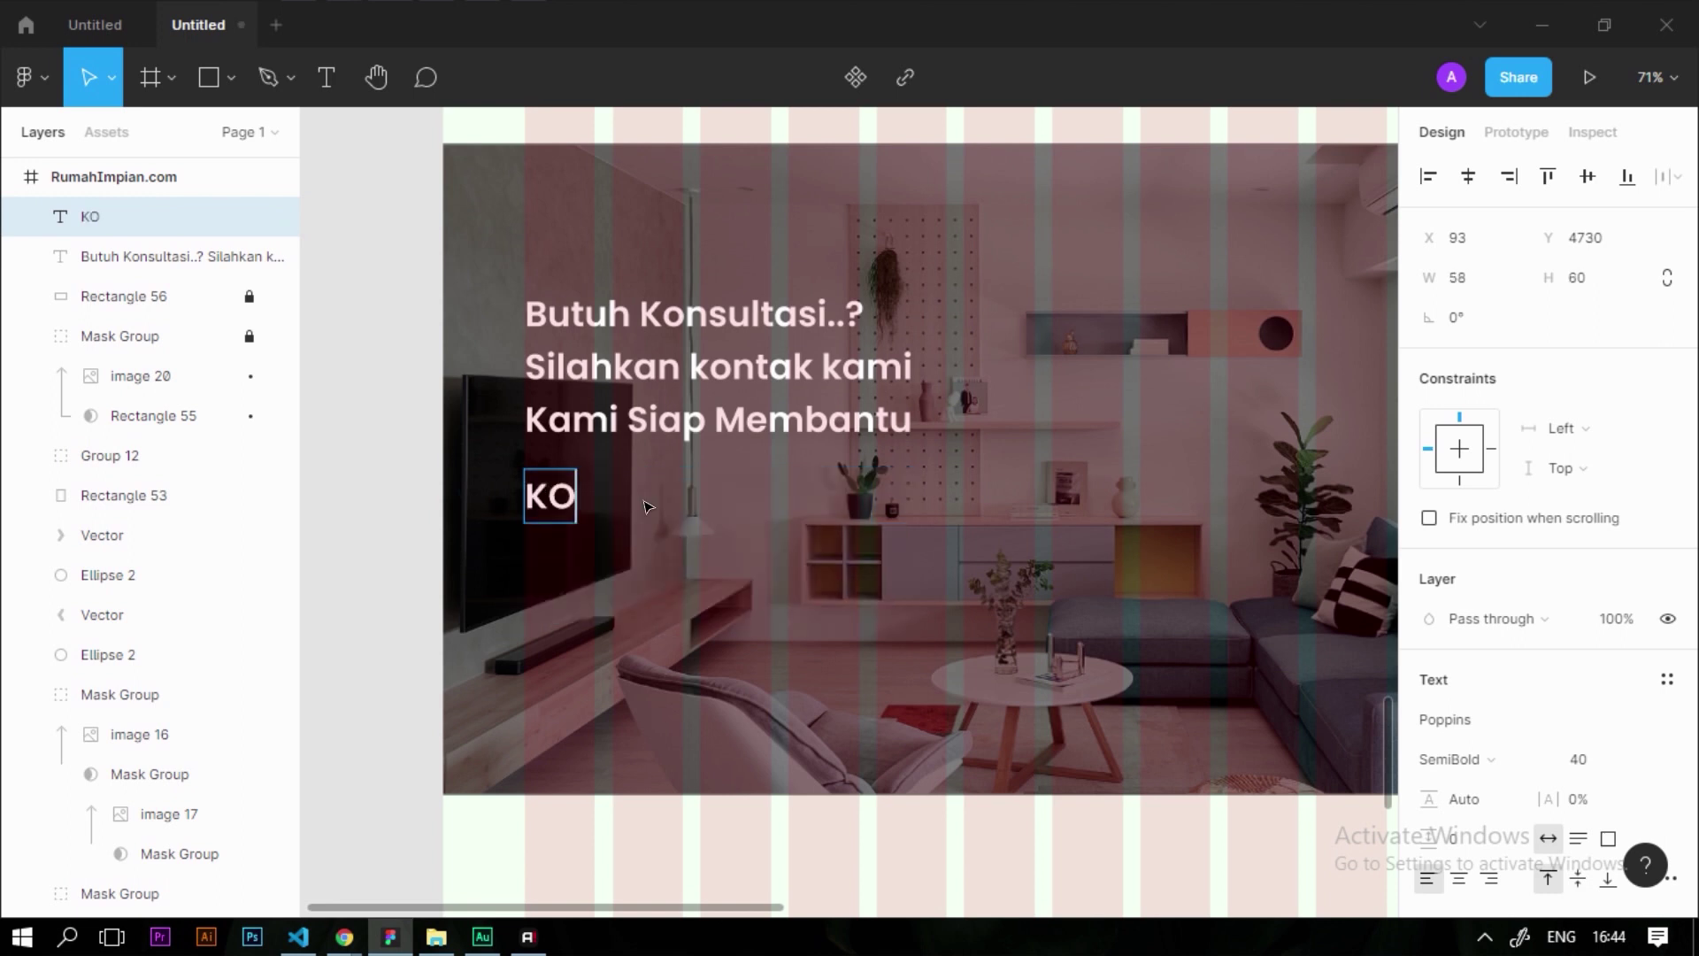
pyautogui.press('BackSpace')
pyautogui.press('BackSpace')
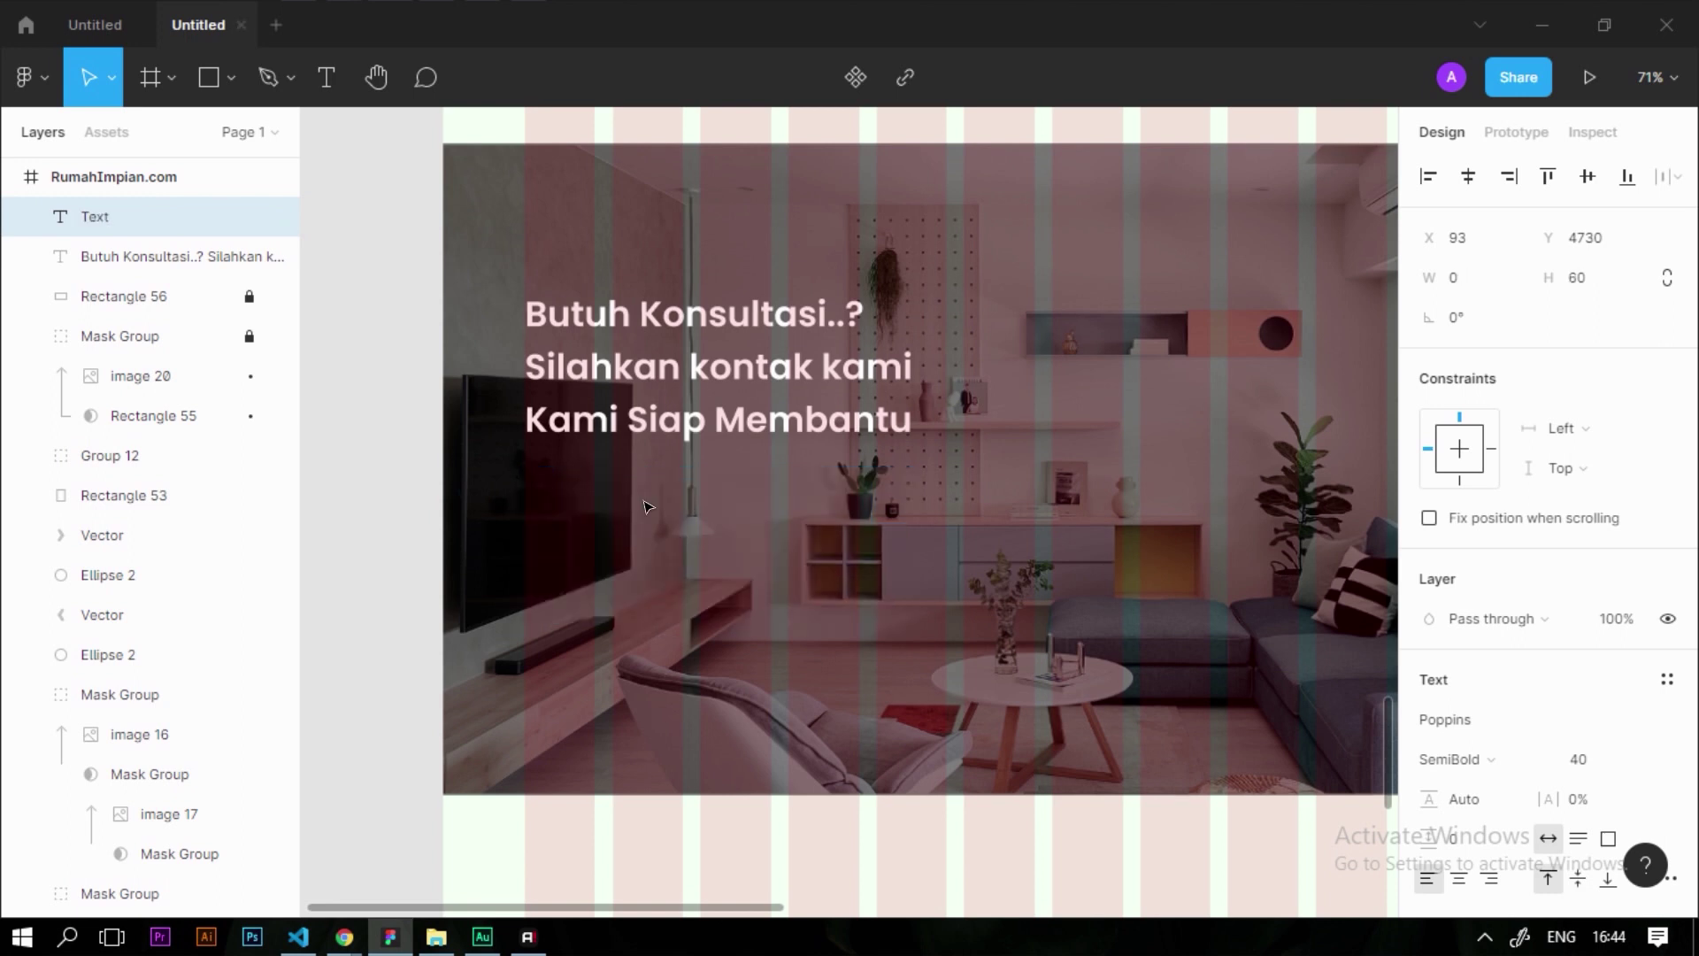
pyautogui.write('Kontak')
pyautogui.doubleClick(646, 498)
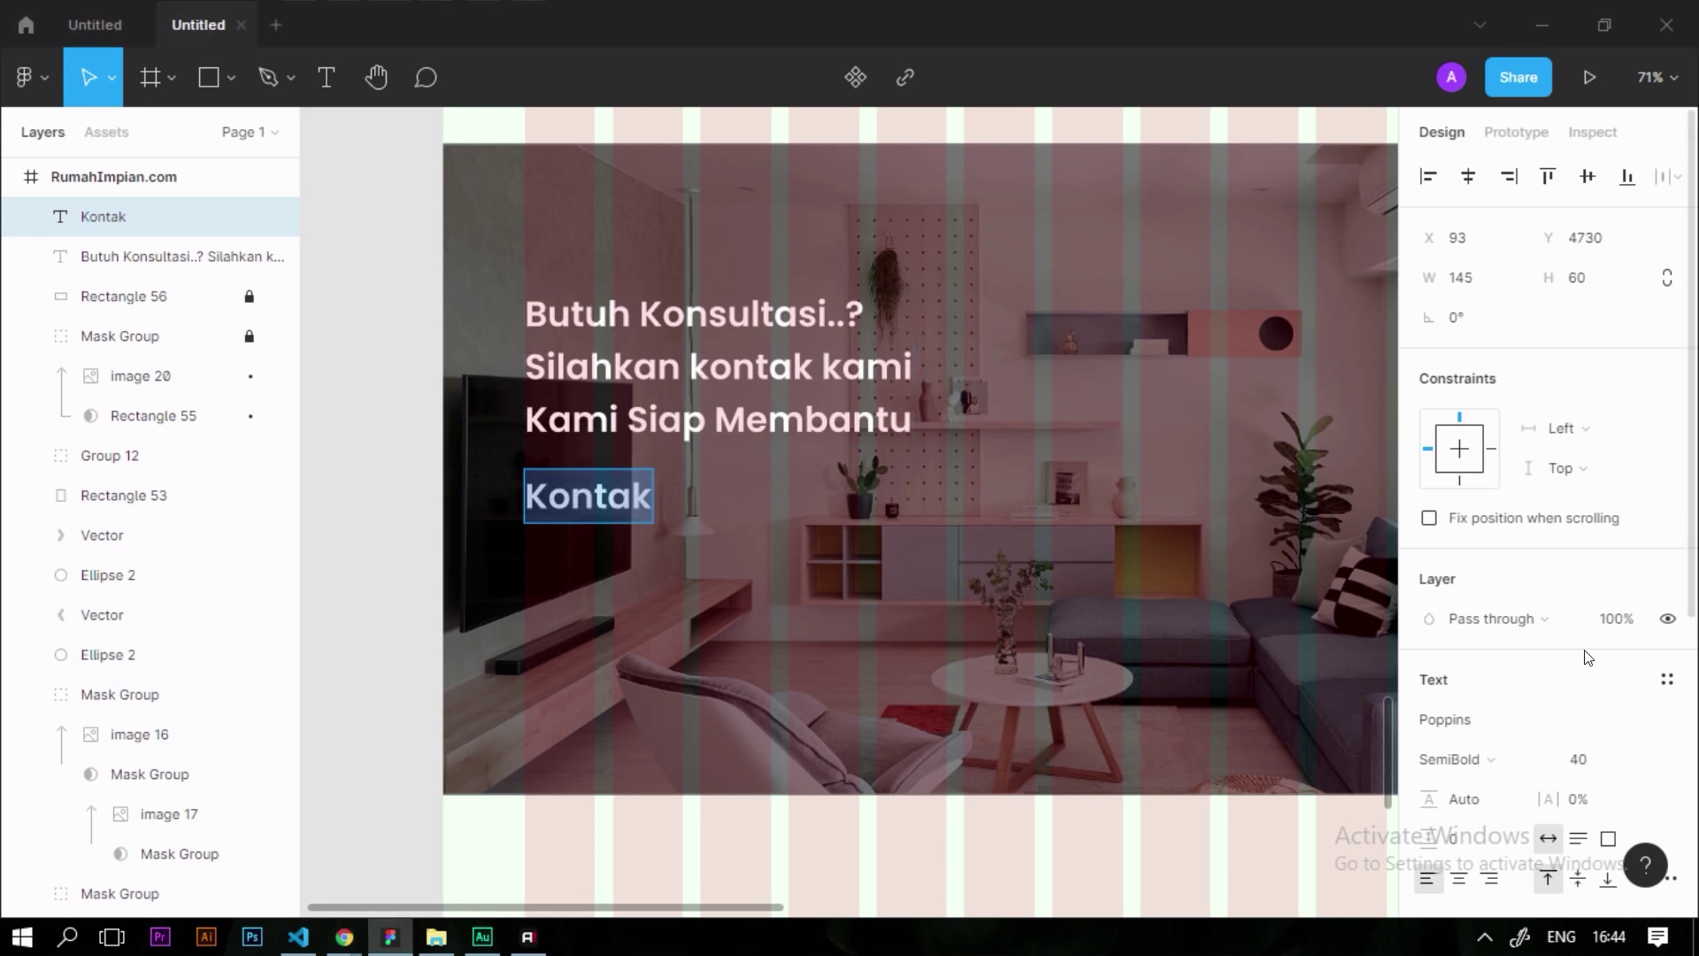
pyautogui.click(1625, 759)
pyautogui.write('18')
pyautogui.press('Return')
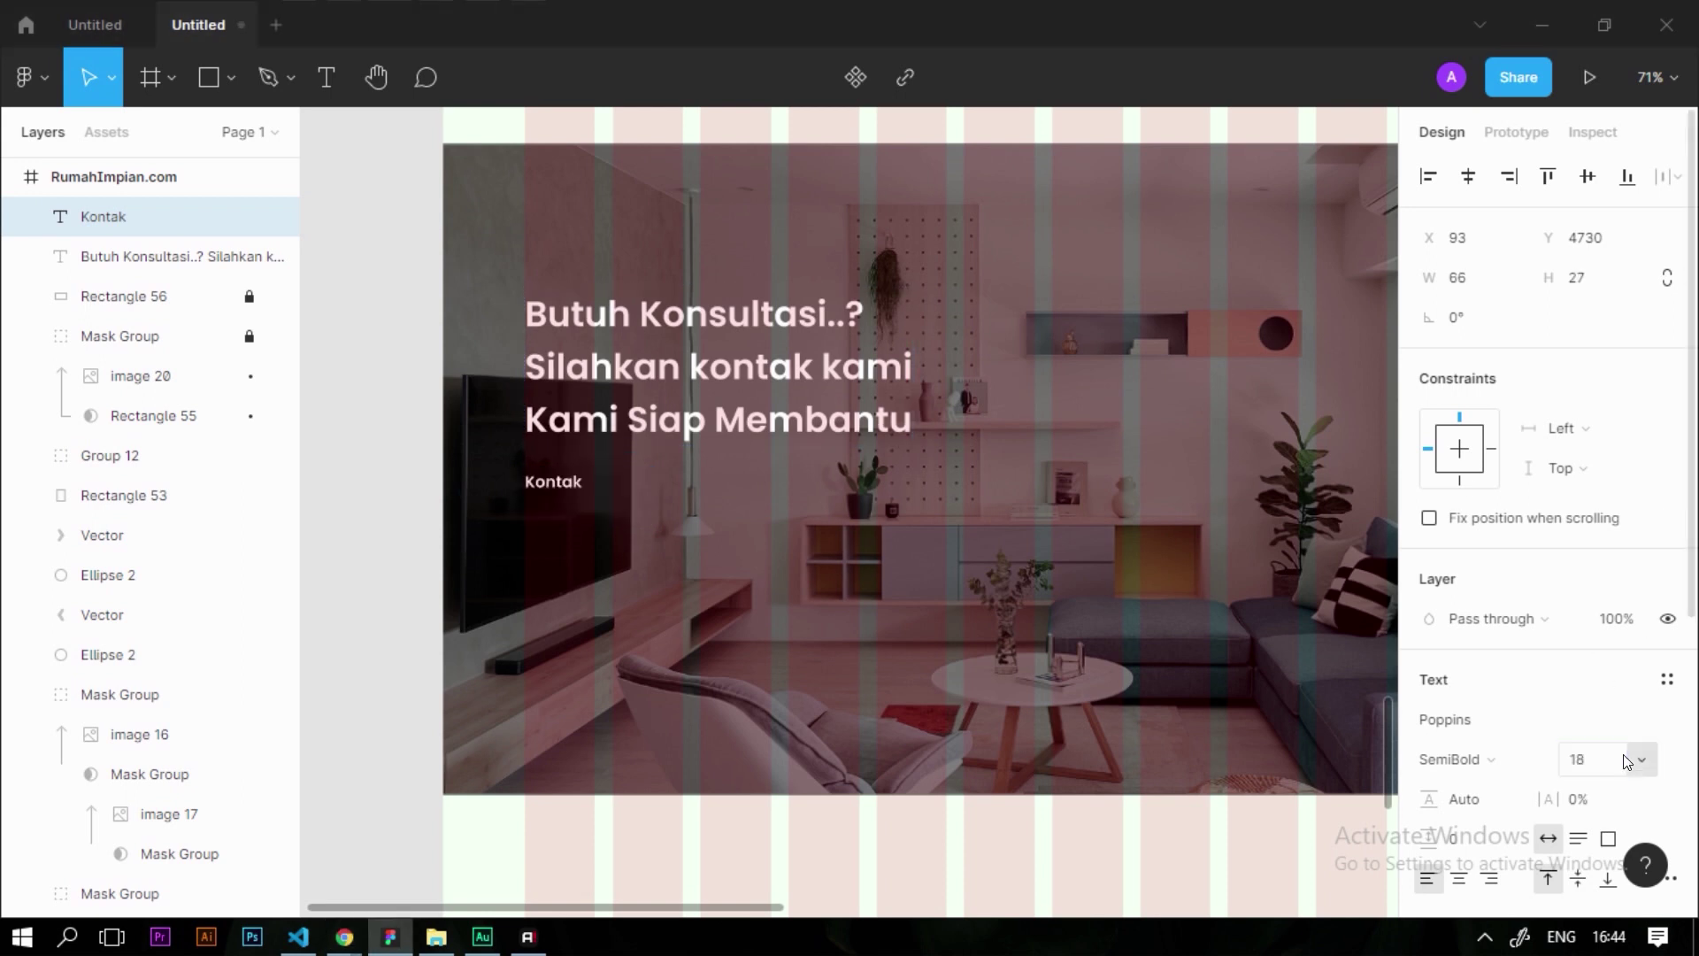
# Duplicate Kontak lower on the photo and retype it as 'Social Media'
pyautogui.scroll(3, 567, 487)
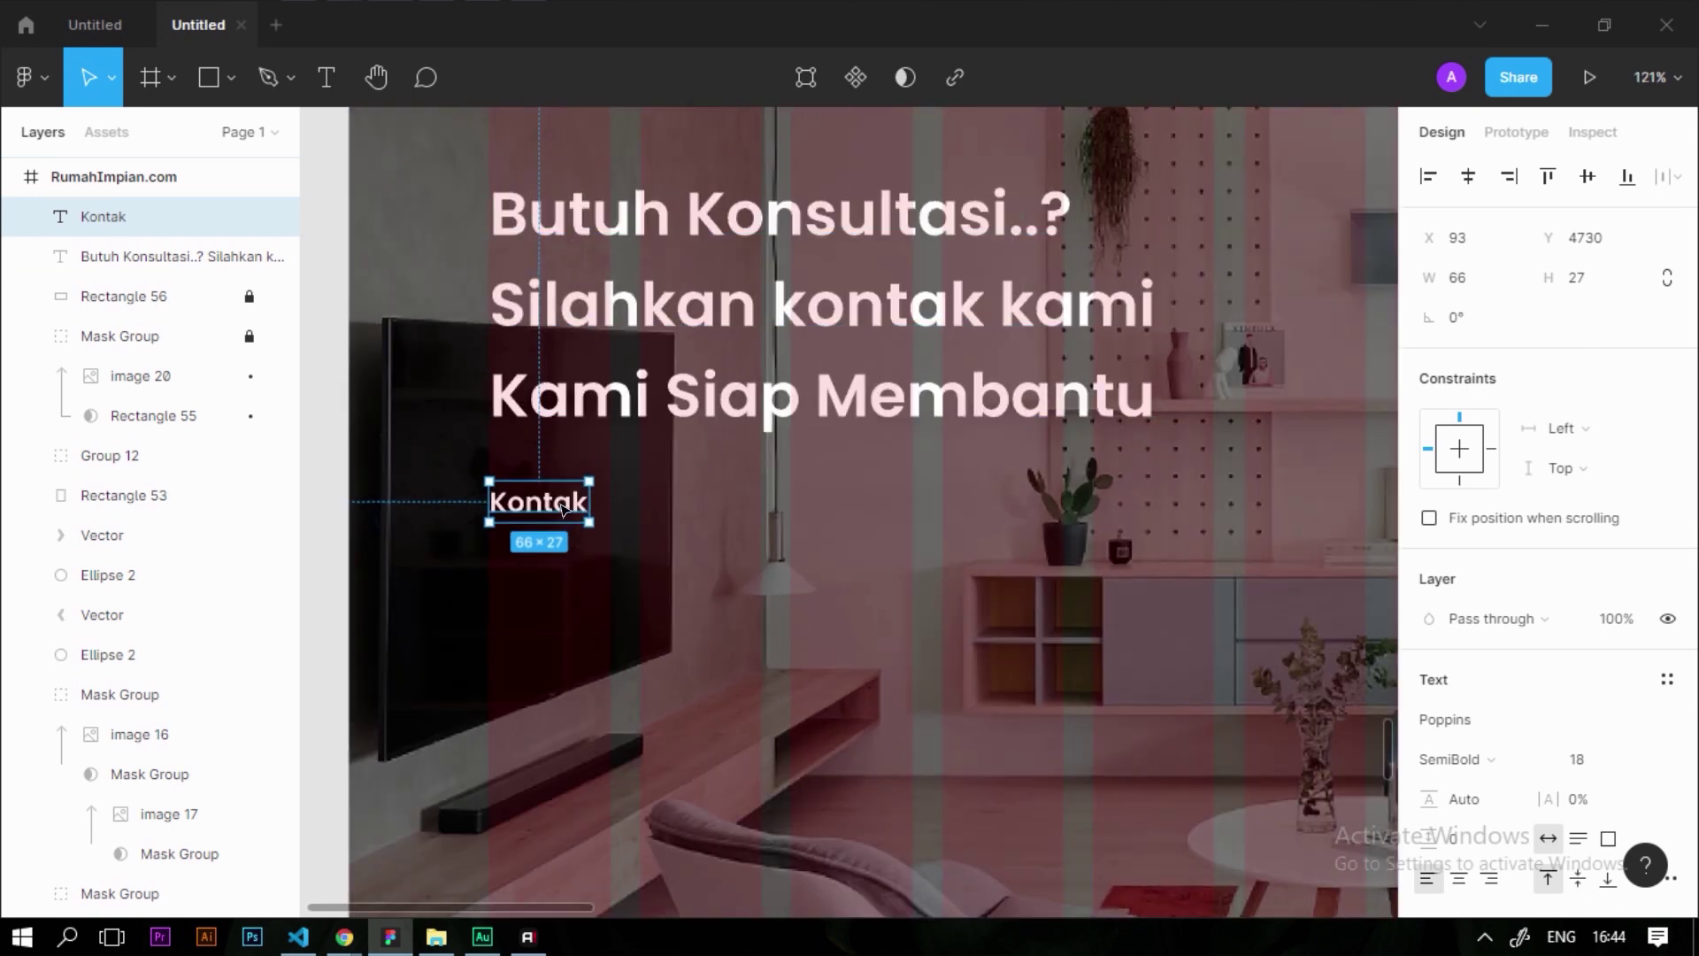
pyautogui.scroll(-3, 547, 483)
pyautogui.moveTo(528, 500); pyautogui.dragTo(527, 739)
pyautogui.press('Return')
pyautogui.write('Soc')
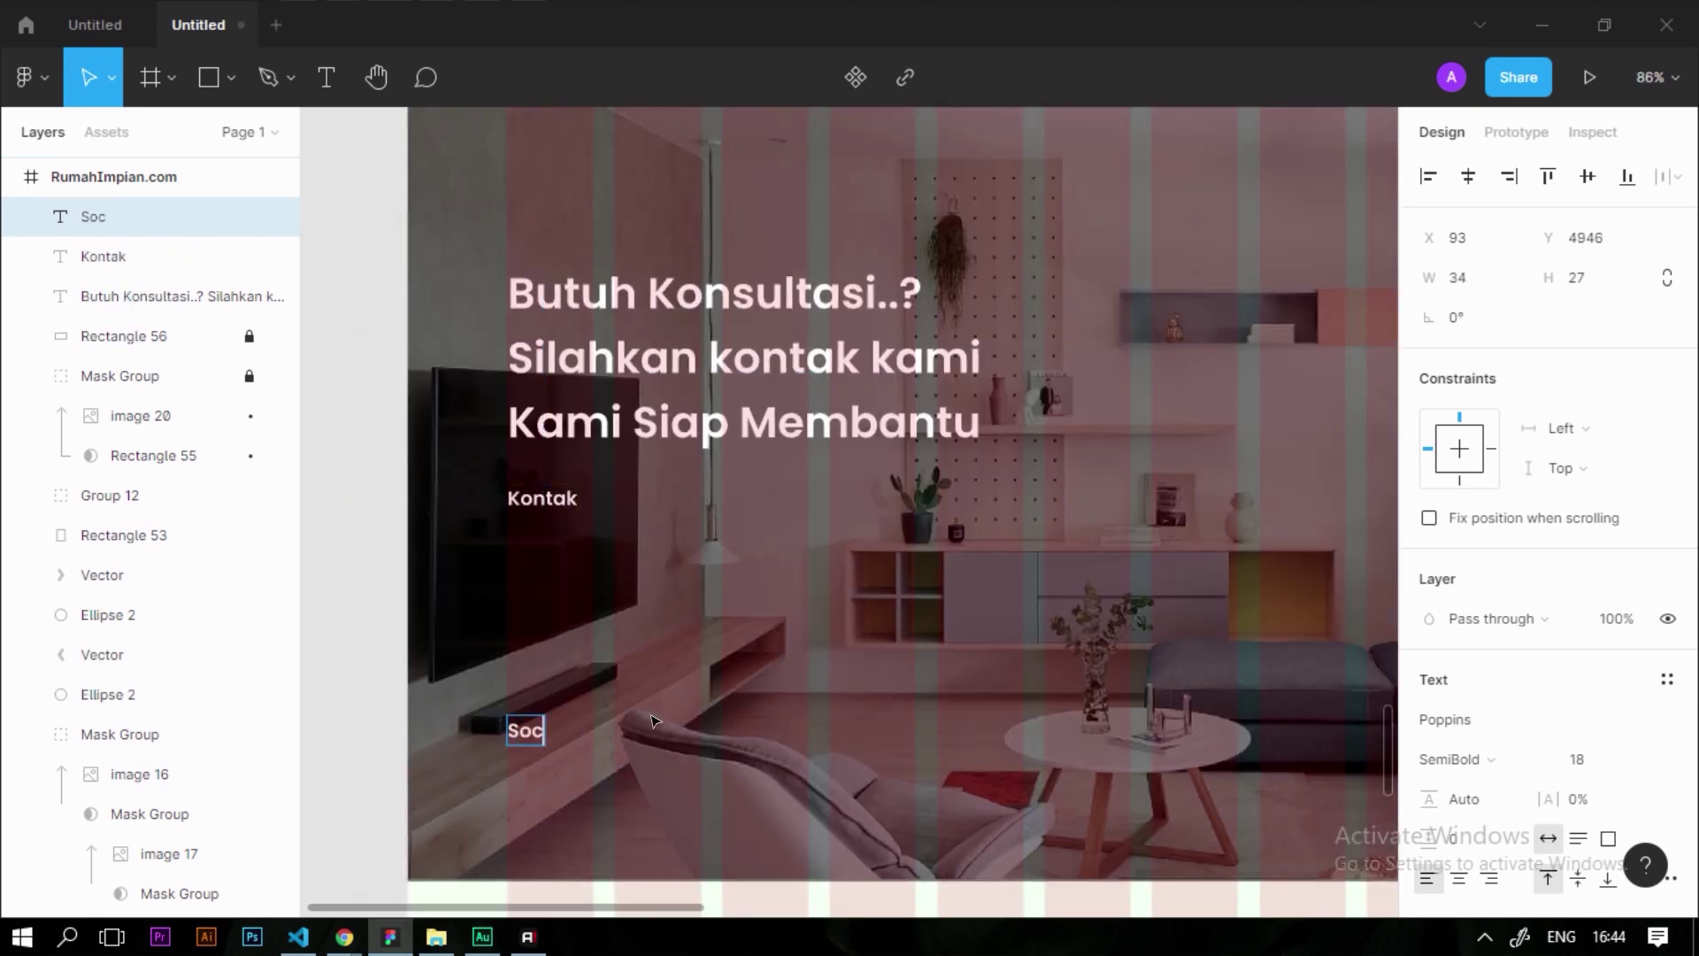
pyautogui.write('ial Media')
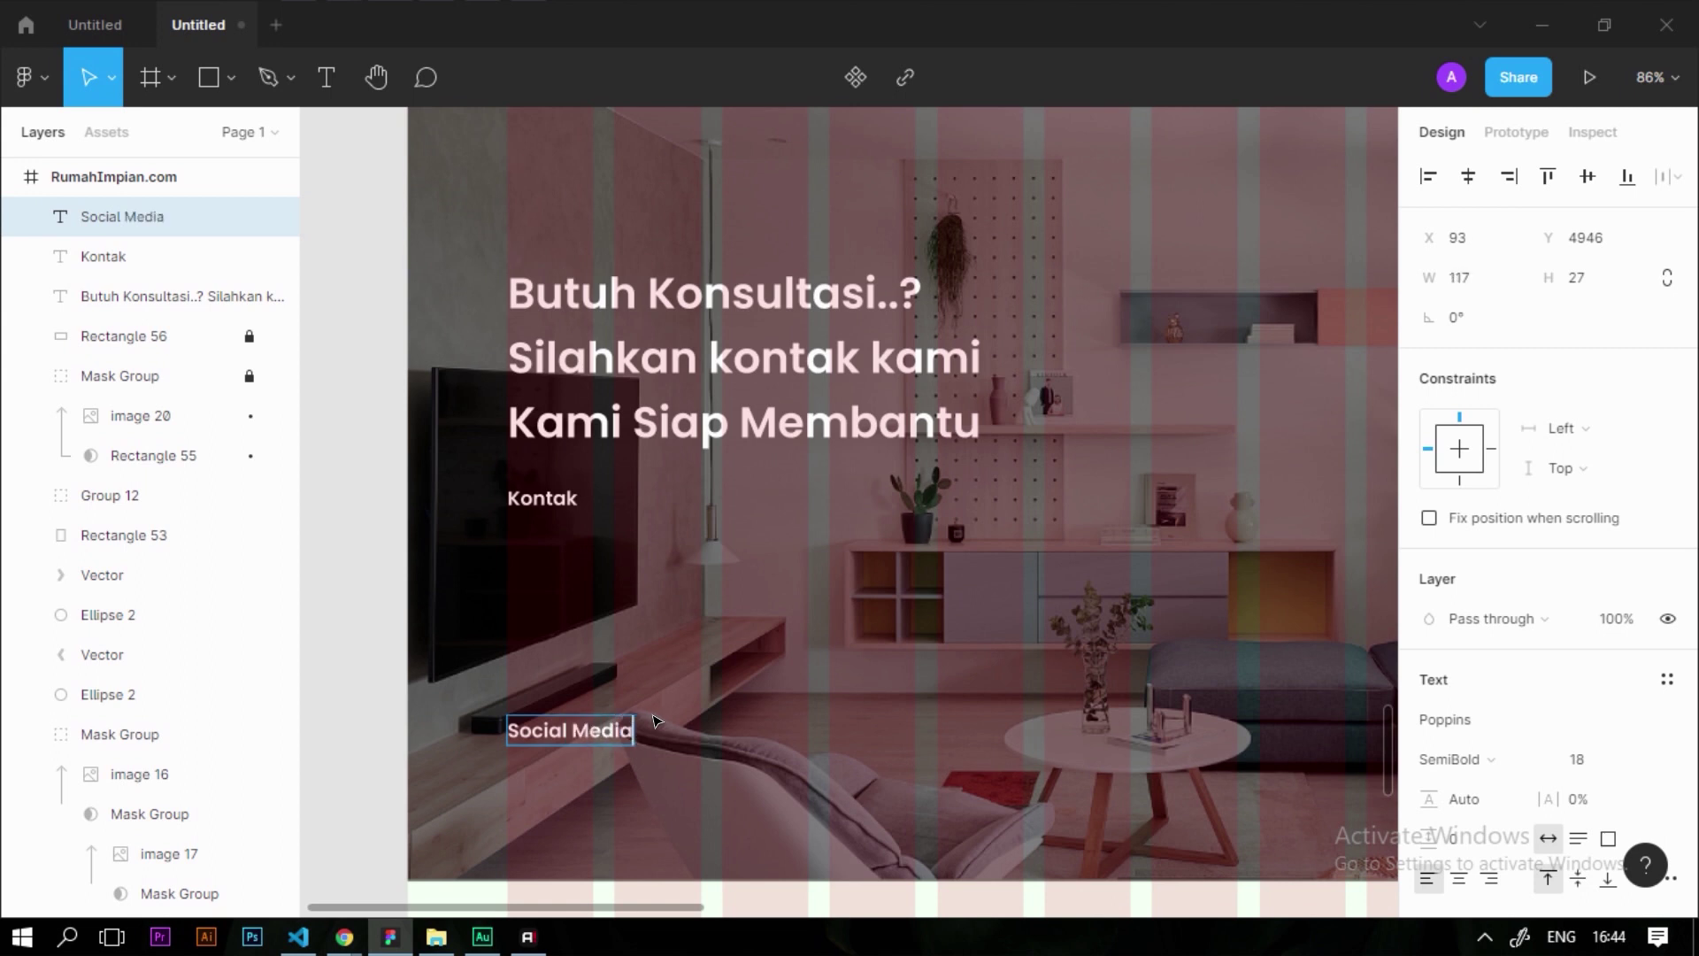
pyautogui.scroll(-1, 677, 593)
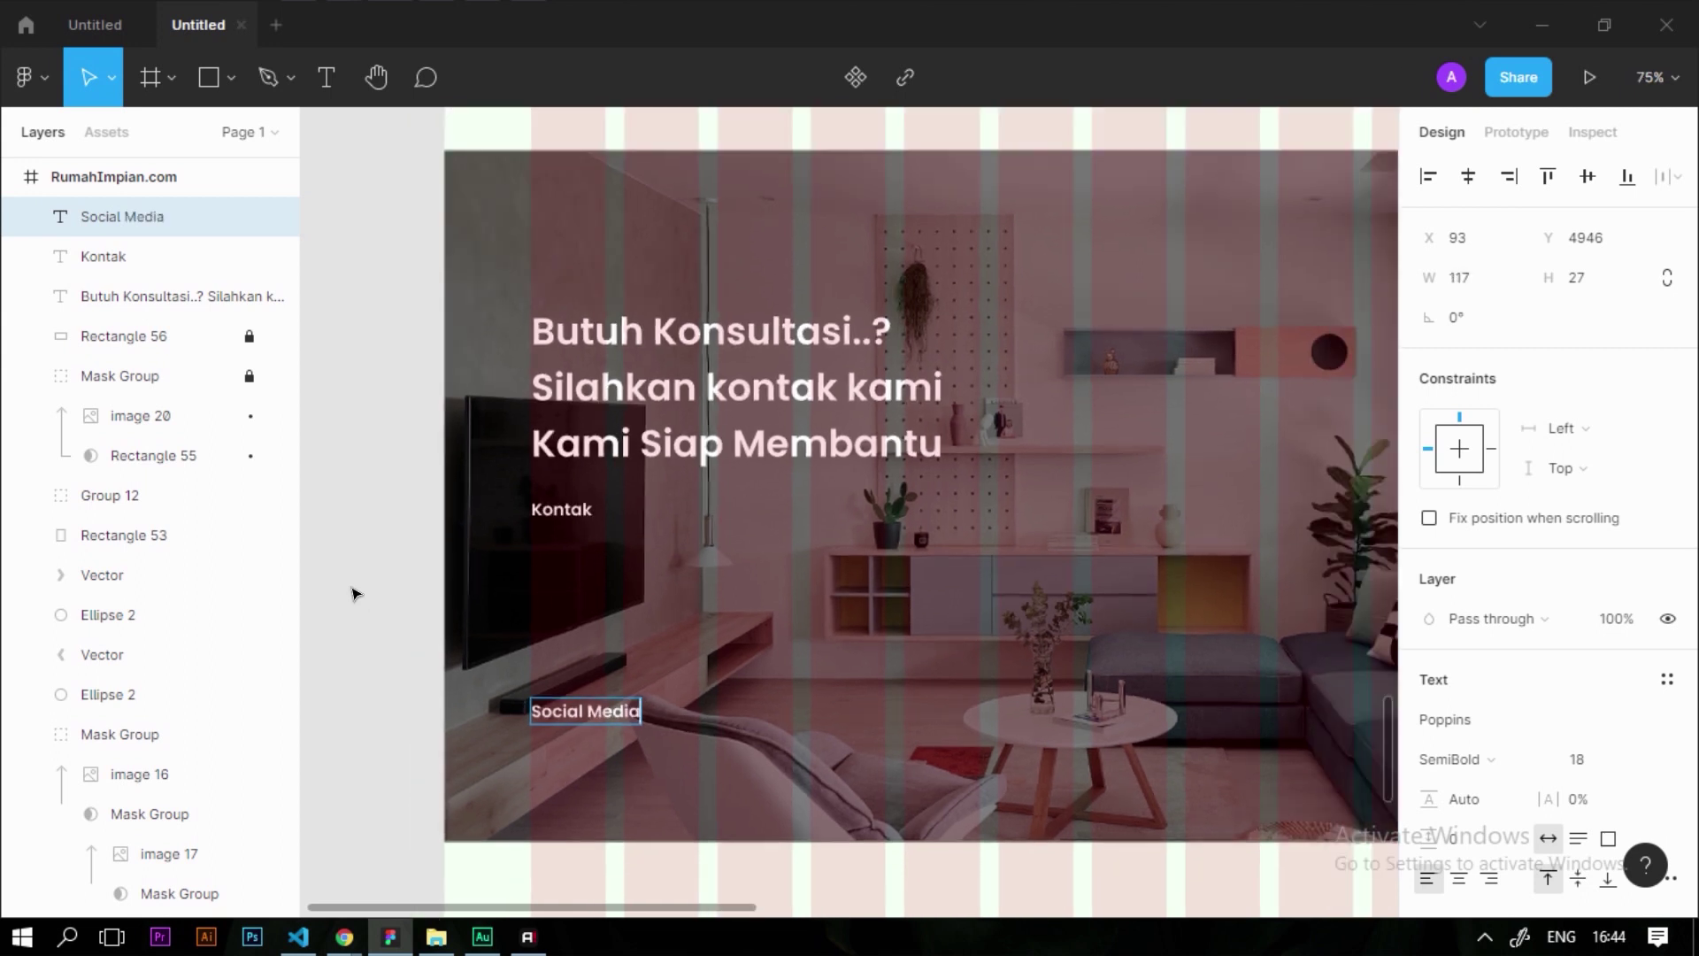
pyautogui.press('Escape')
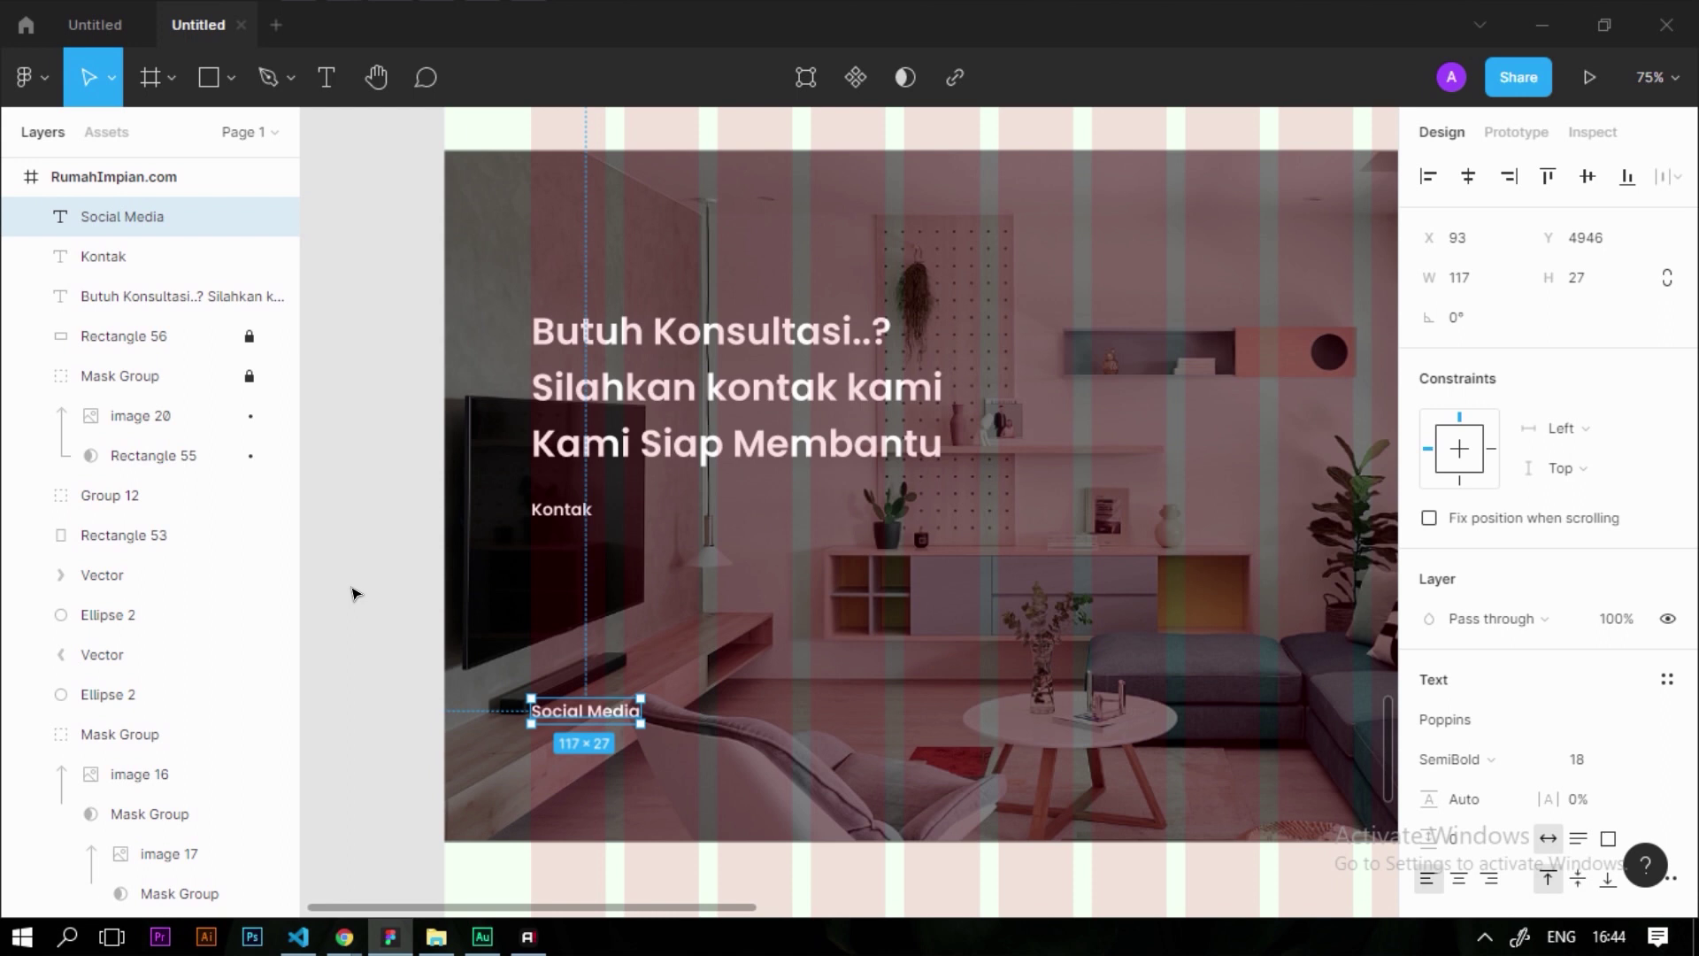
pyautogui.scroll(4, 563, 542)
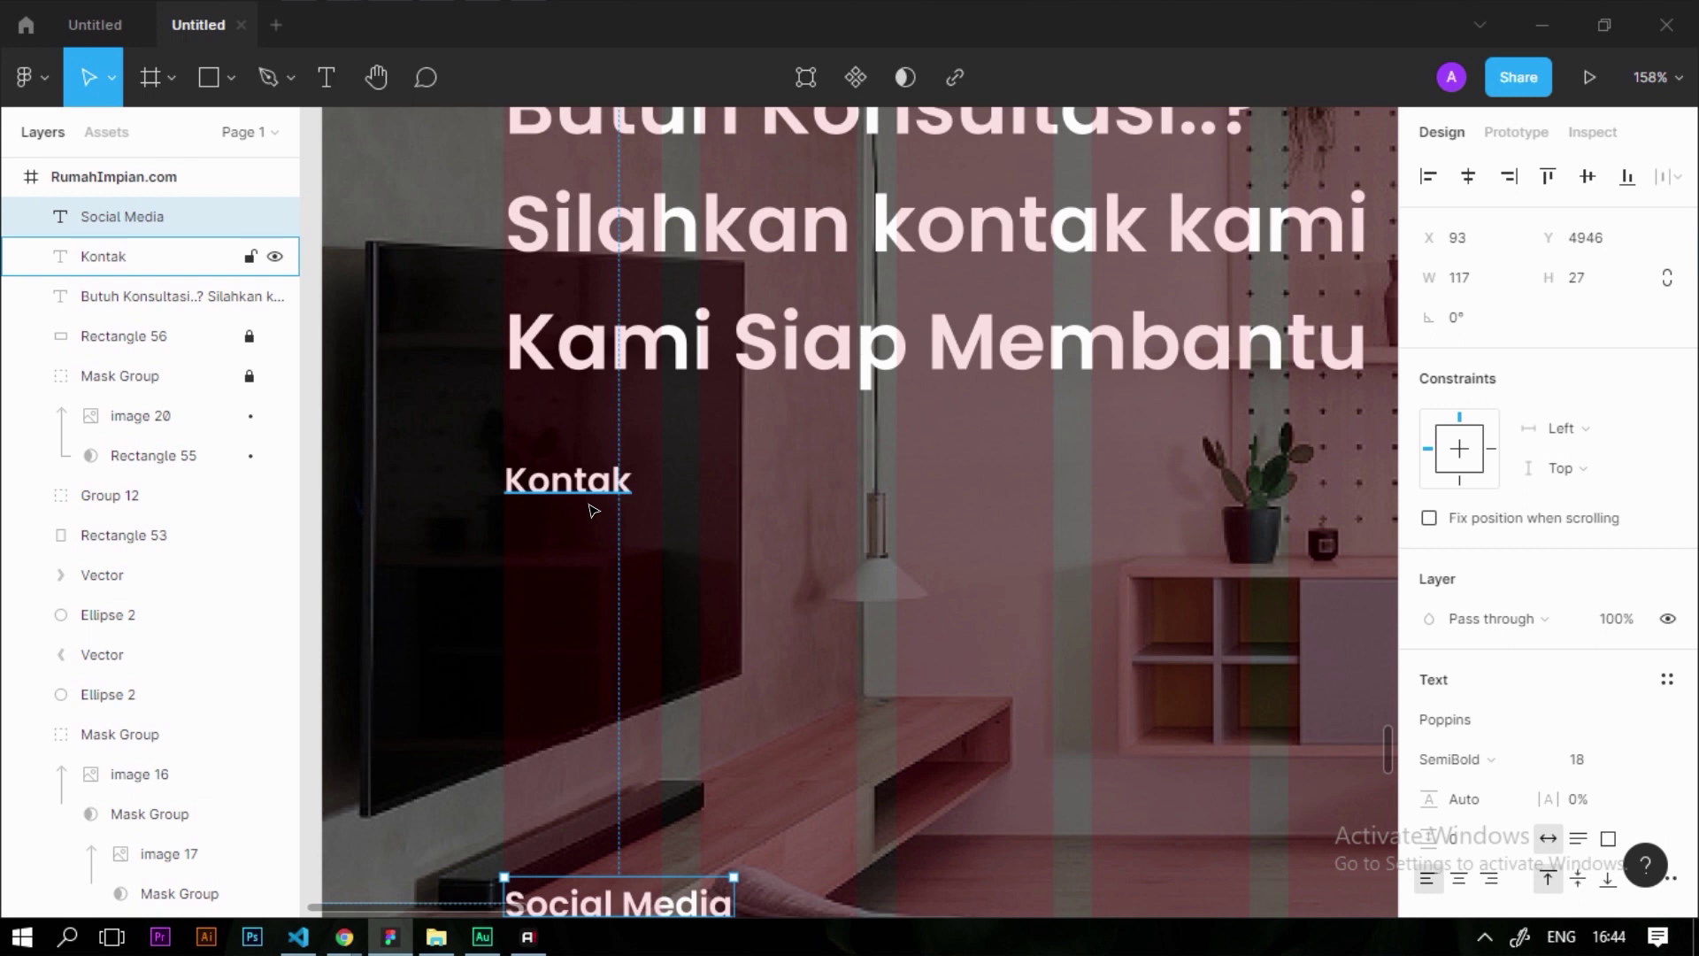
pyautogui.scroll(-1, 593, 511)
pyautogui.moveTo(577, 478); pyautogui.dragTo(710, 552)
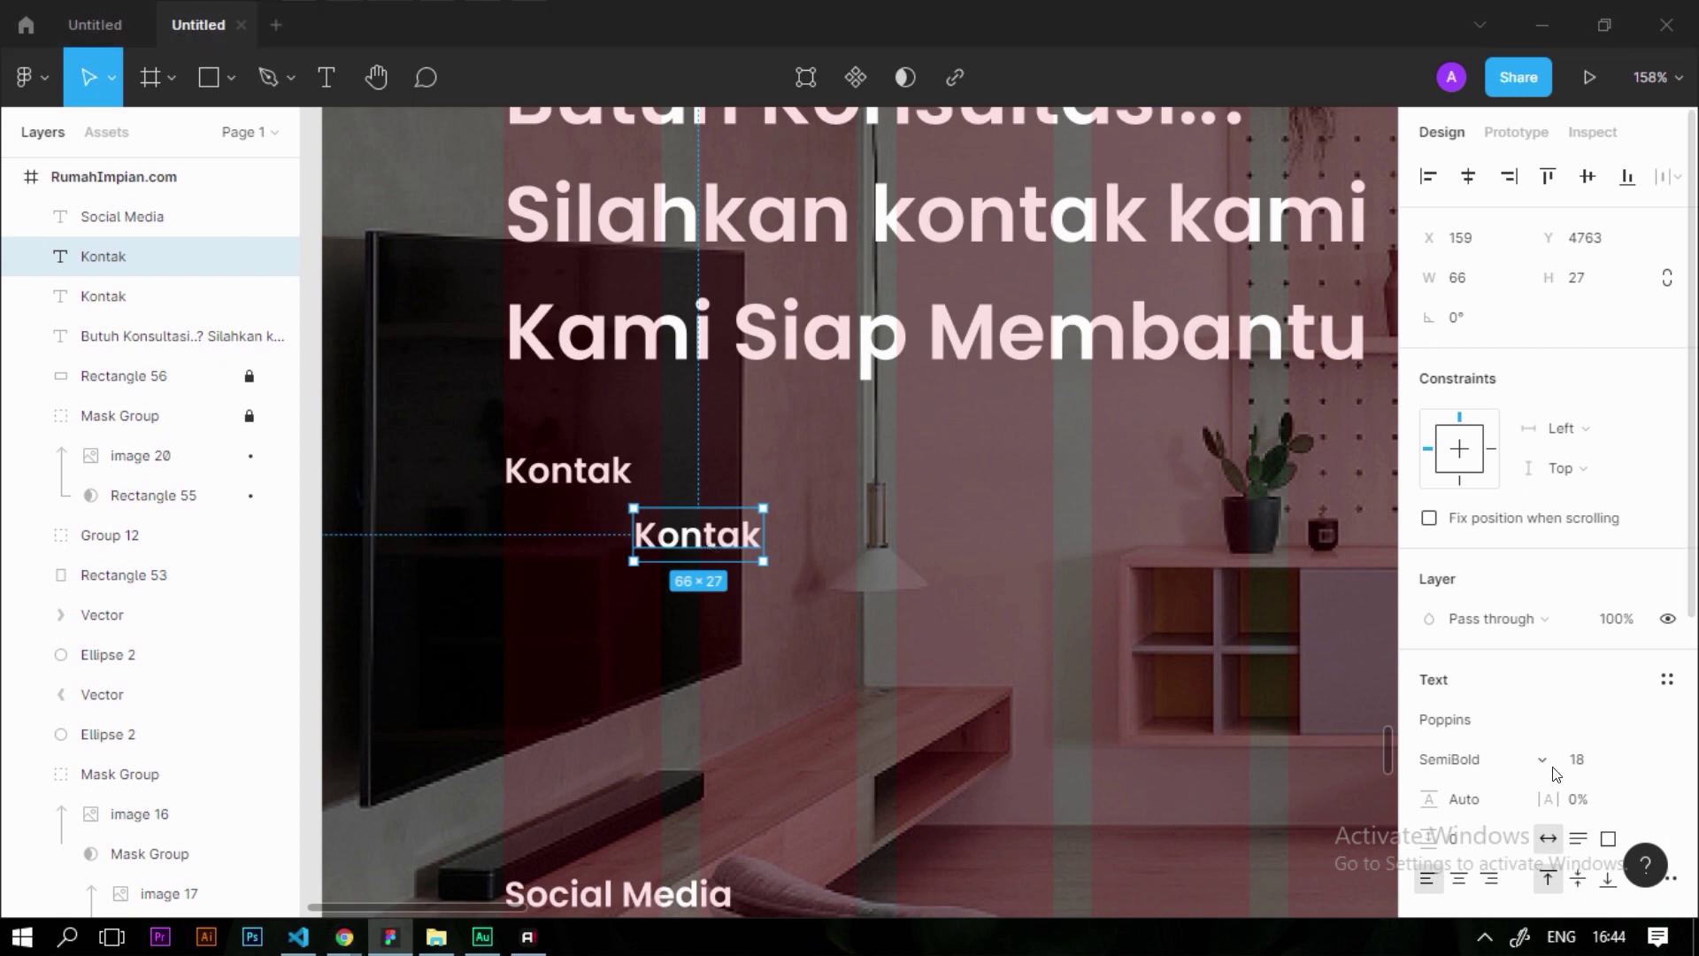
pyautogui.click(1603, 762)
pyautogui.write('16')
pyautogui.press('Return')
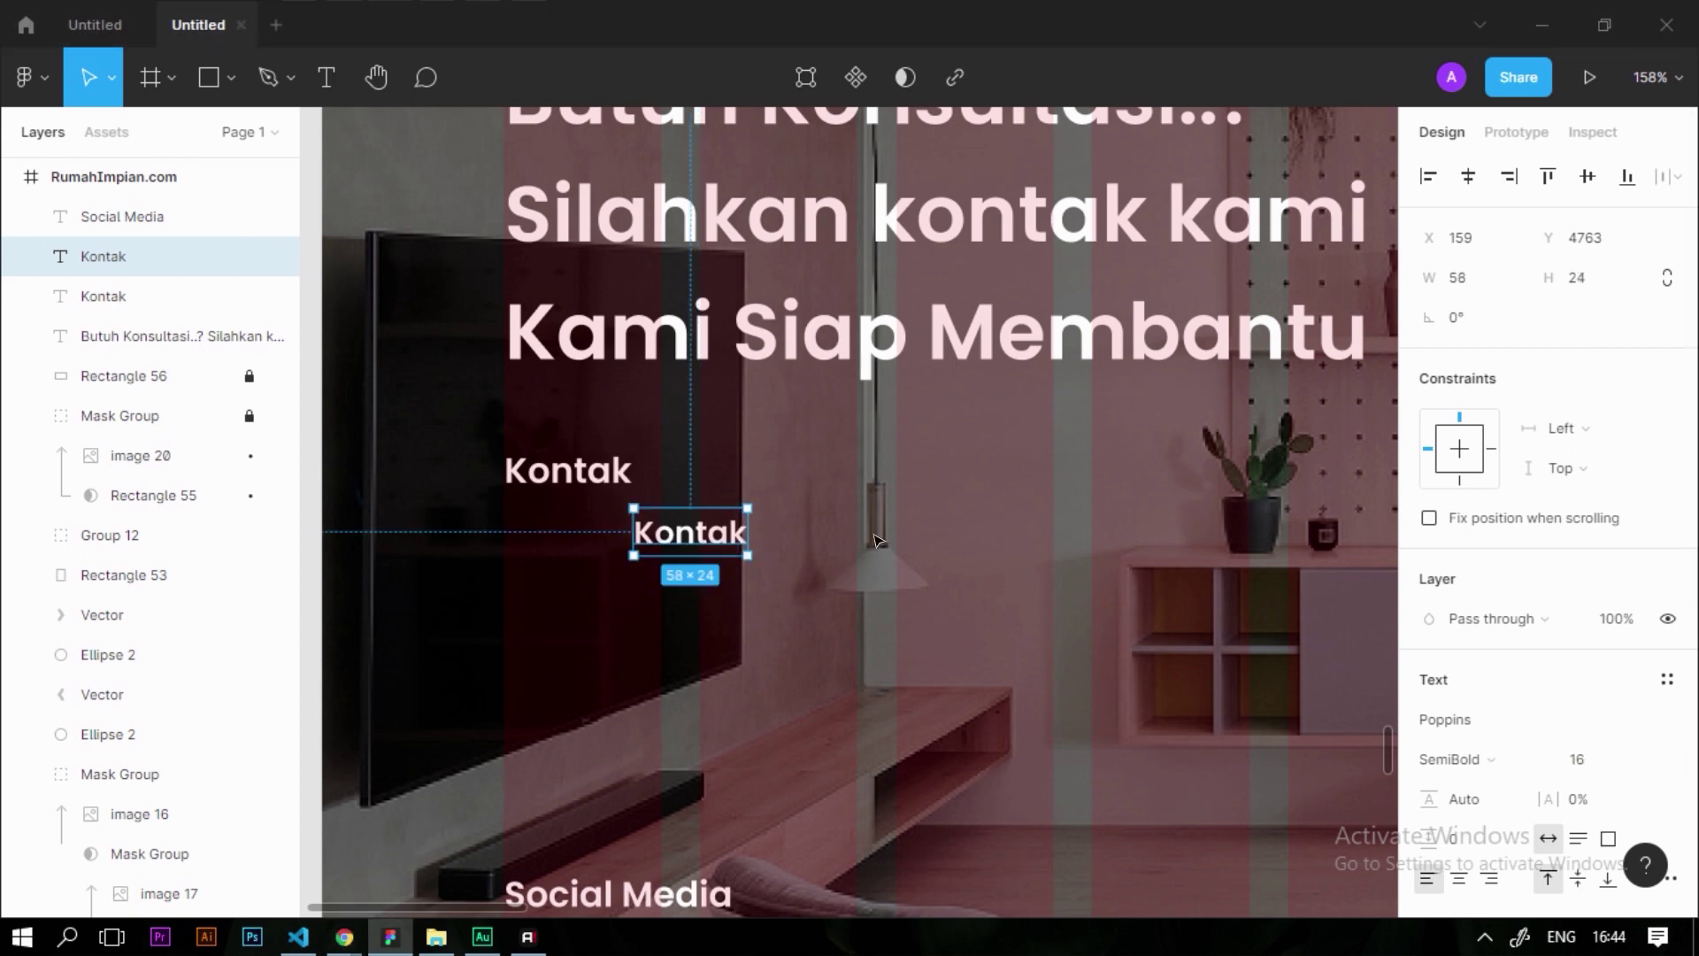
pyautogui.click(1544, 759)
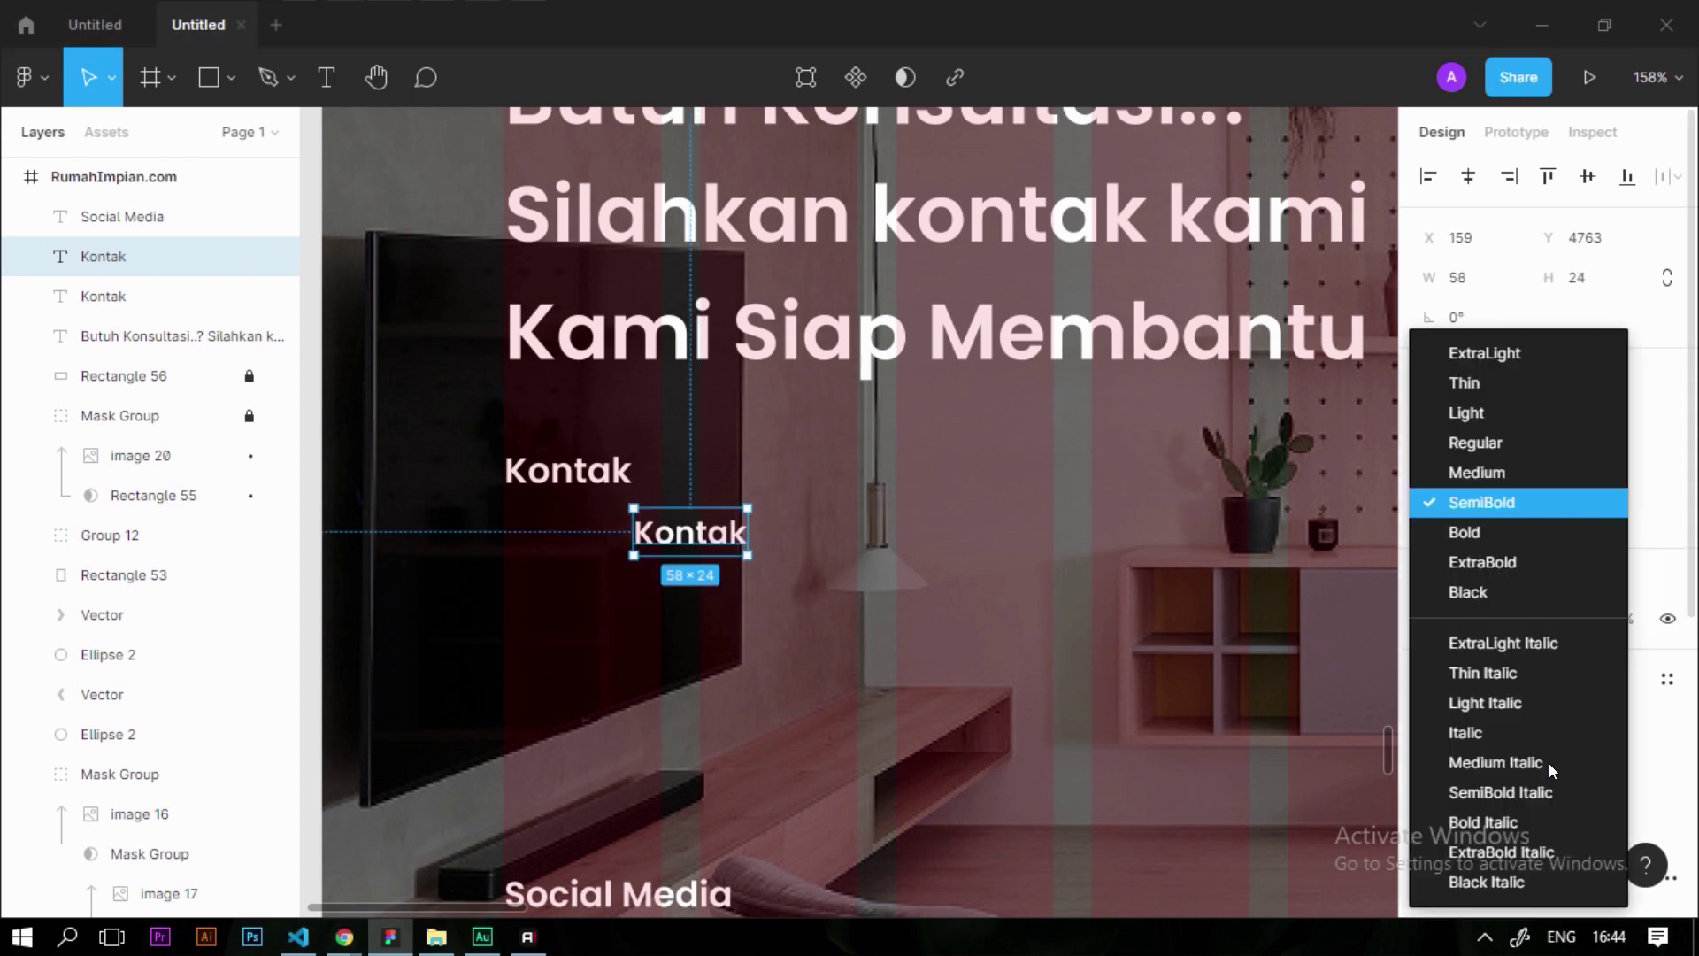
pyautogui.click(1500, 439)
pyautogui.doubleClick(708, 534)
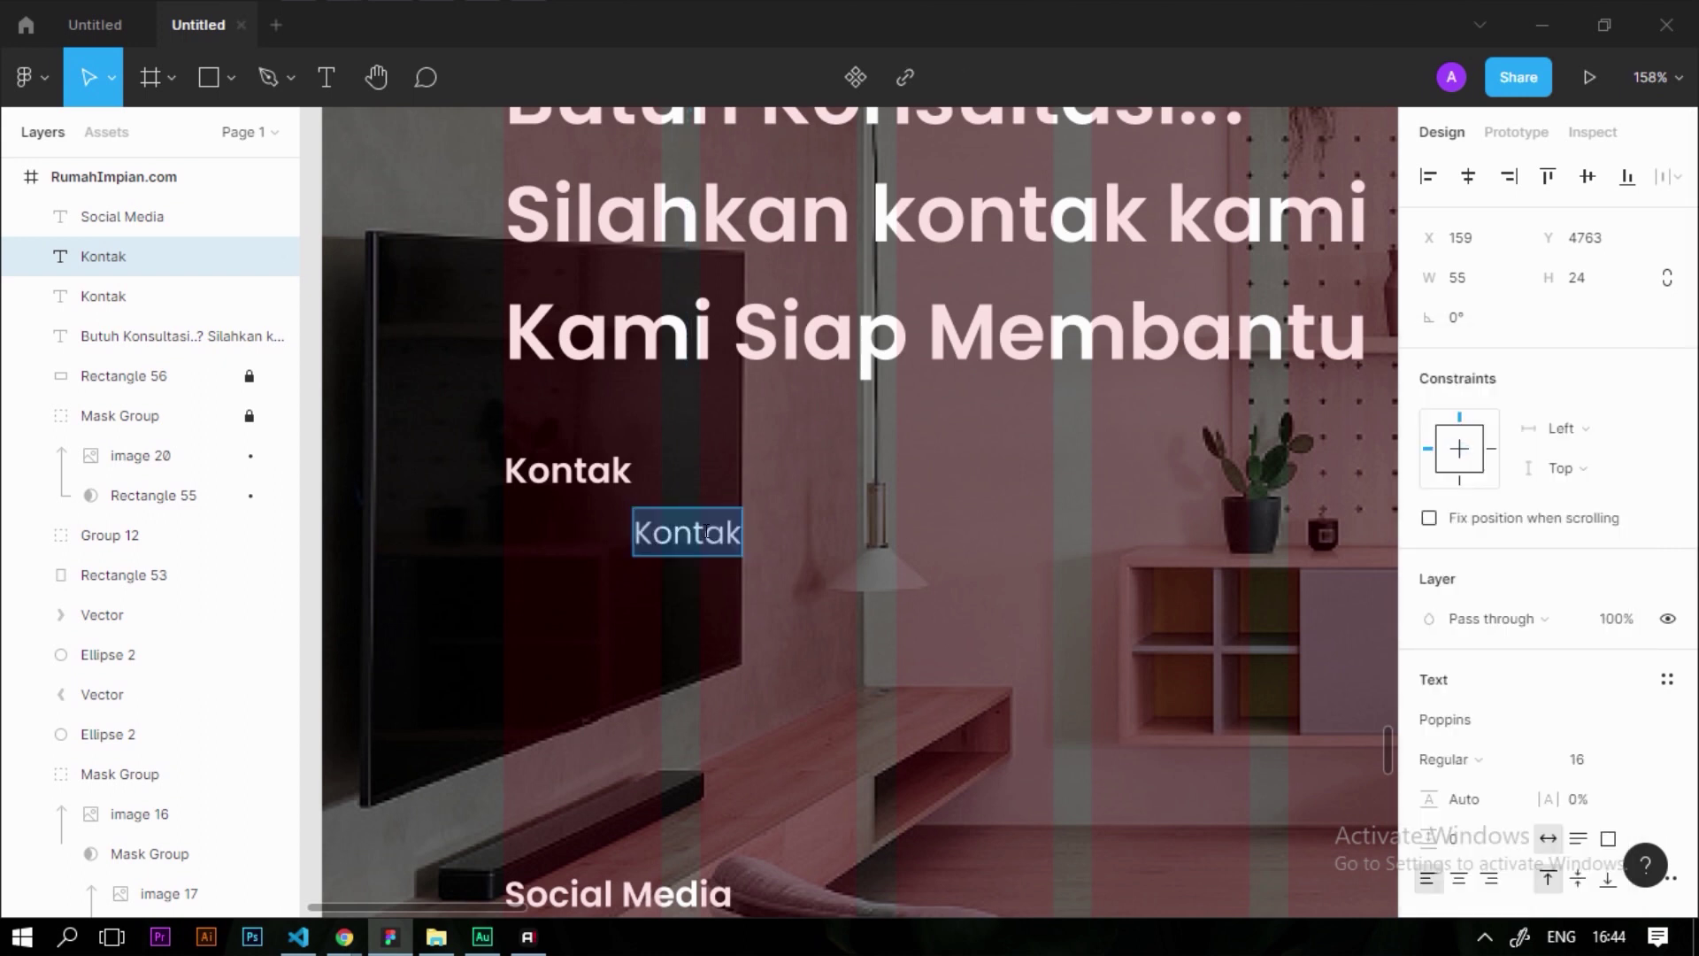
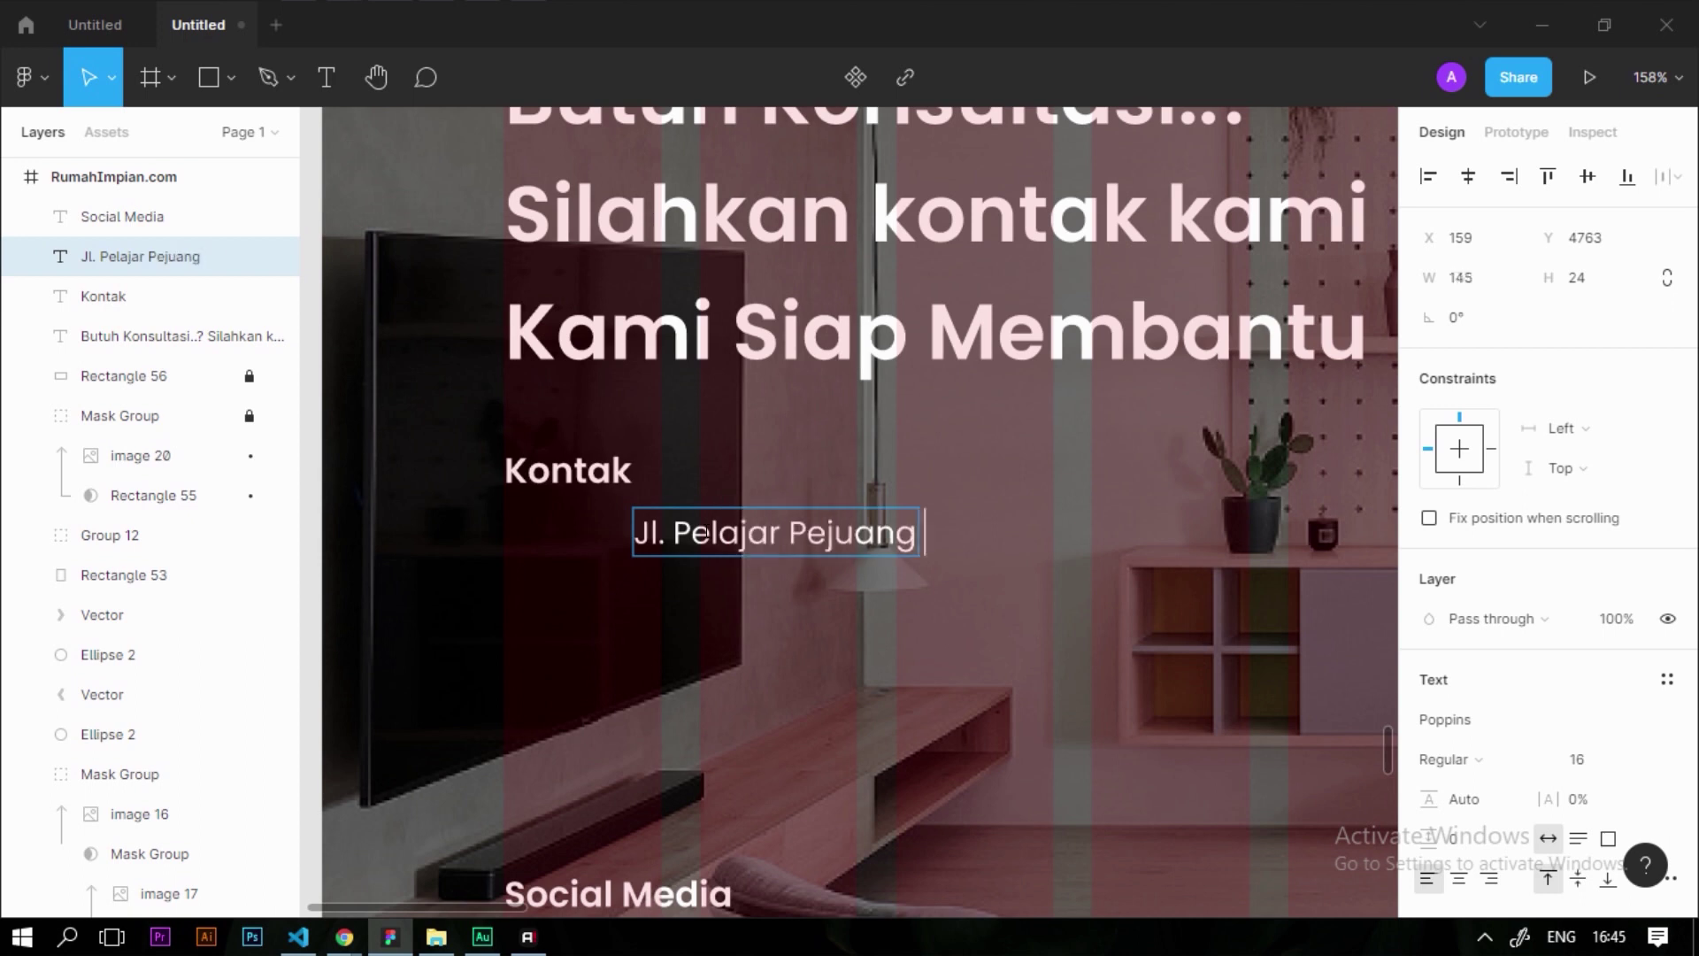
pyautogui.press('Escape')
# Set the address text's line height to 20
pyautogui.scroll(-5, 673, 517)
pyautogui.scroll(3, 672, 518)
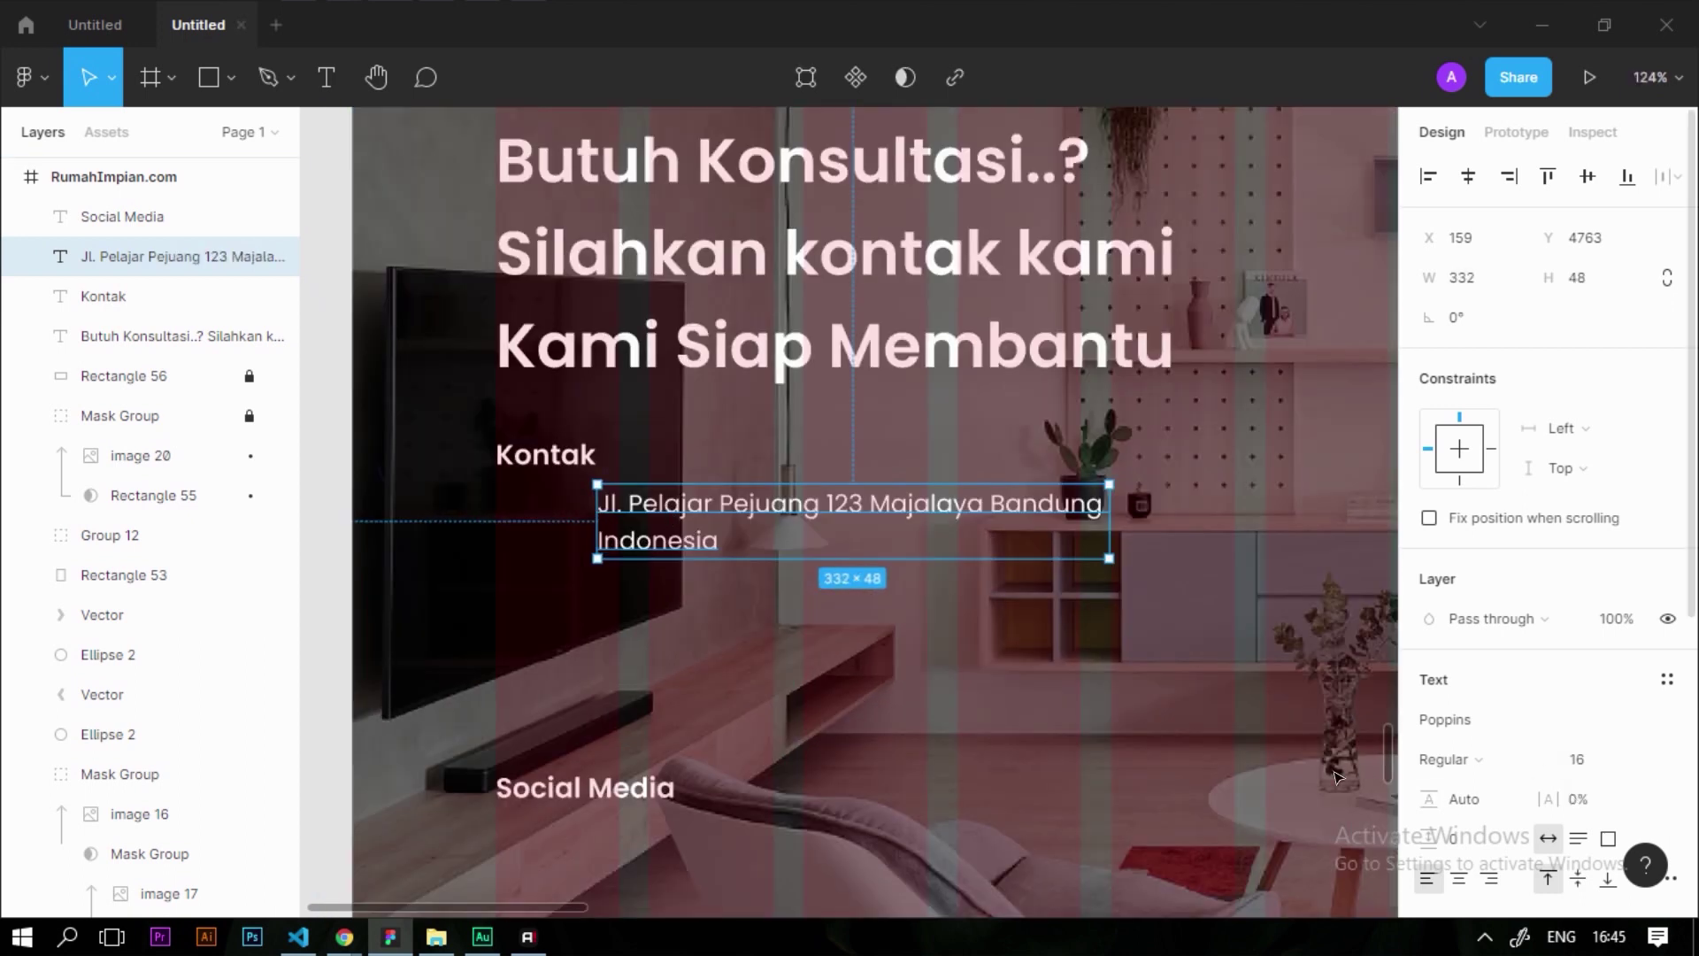
pyautogui.scroll(3, 498, 335)
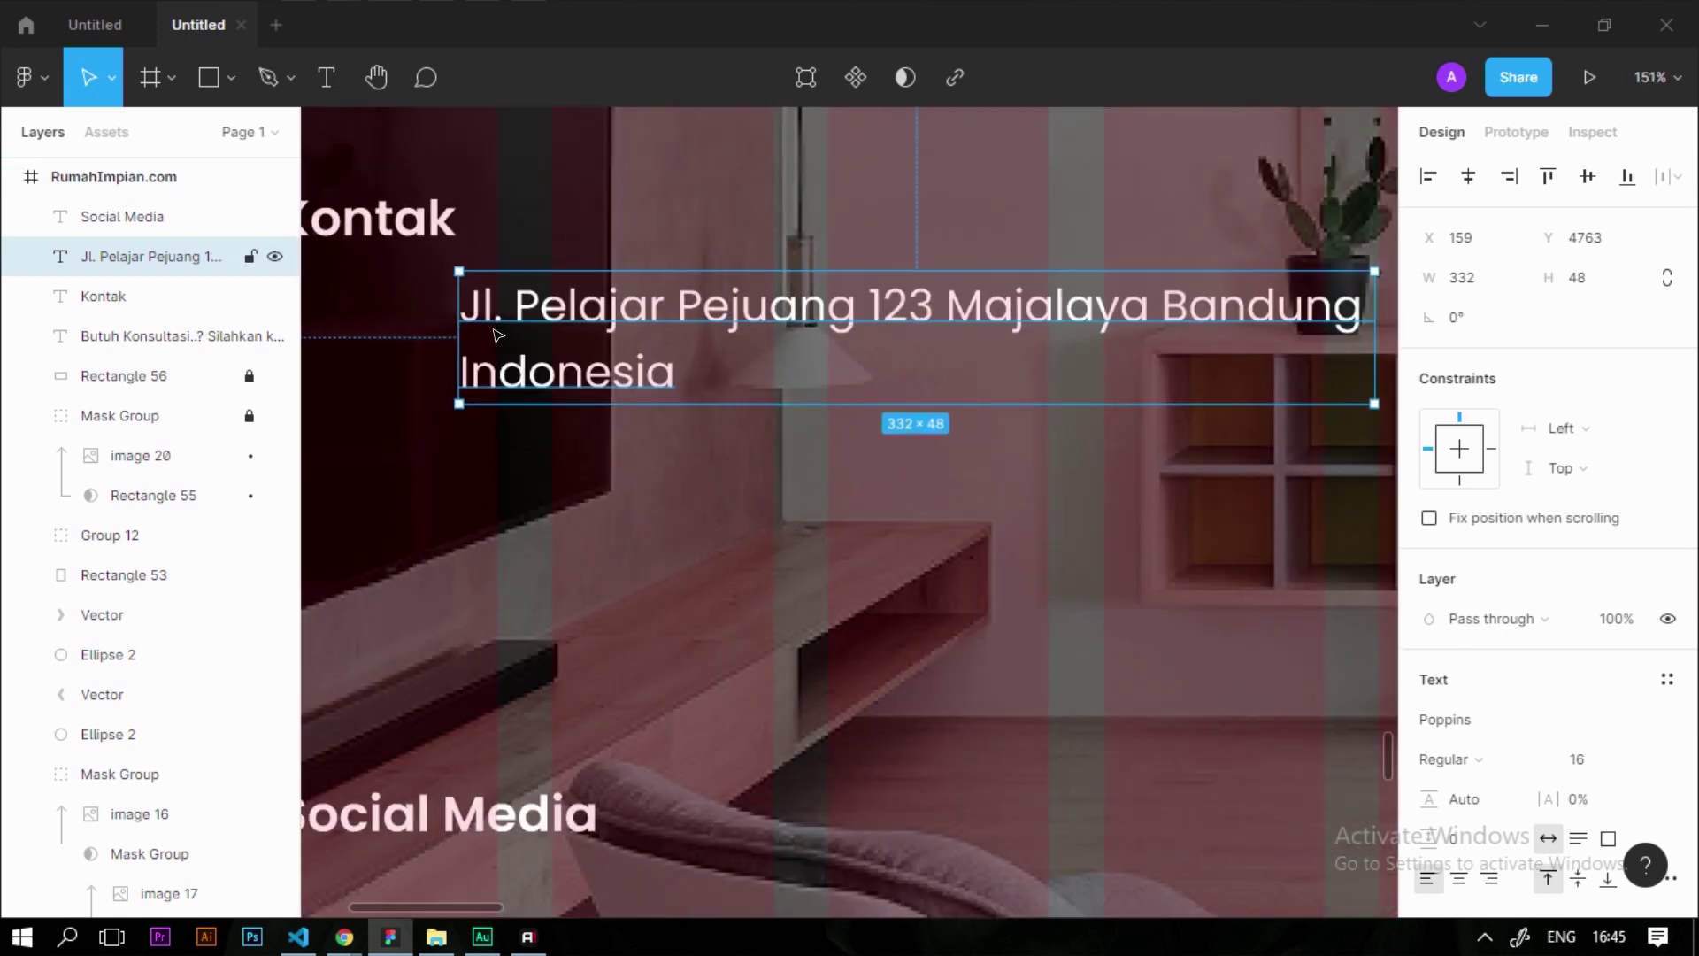
pyautogui.scroll(-2, 1529, 706)
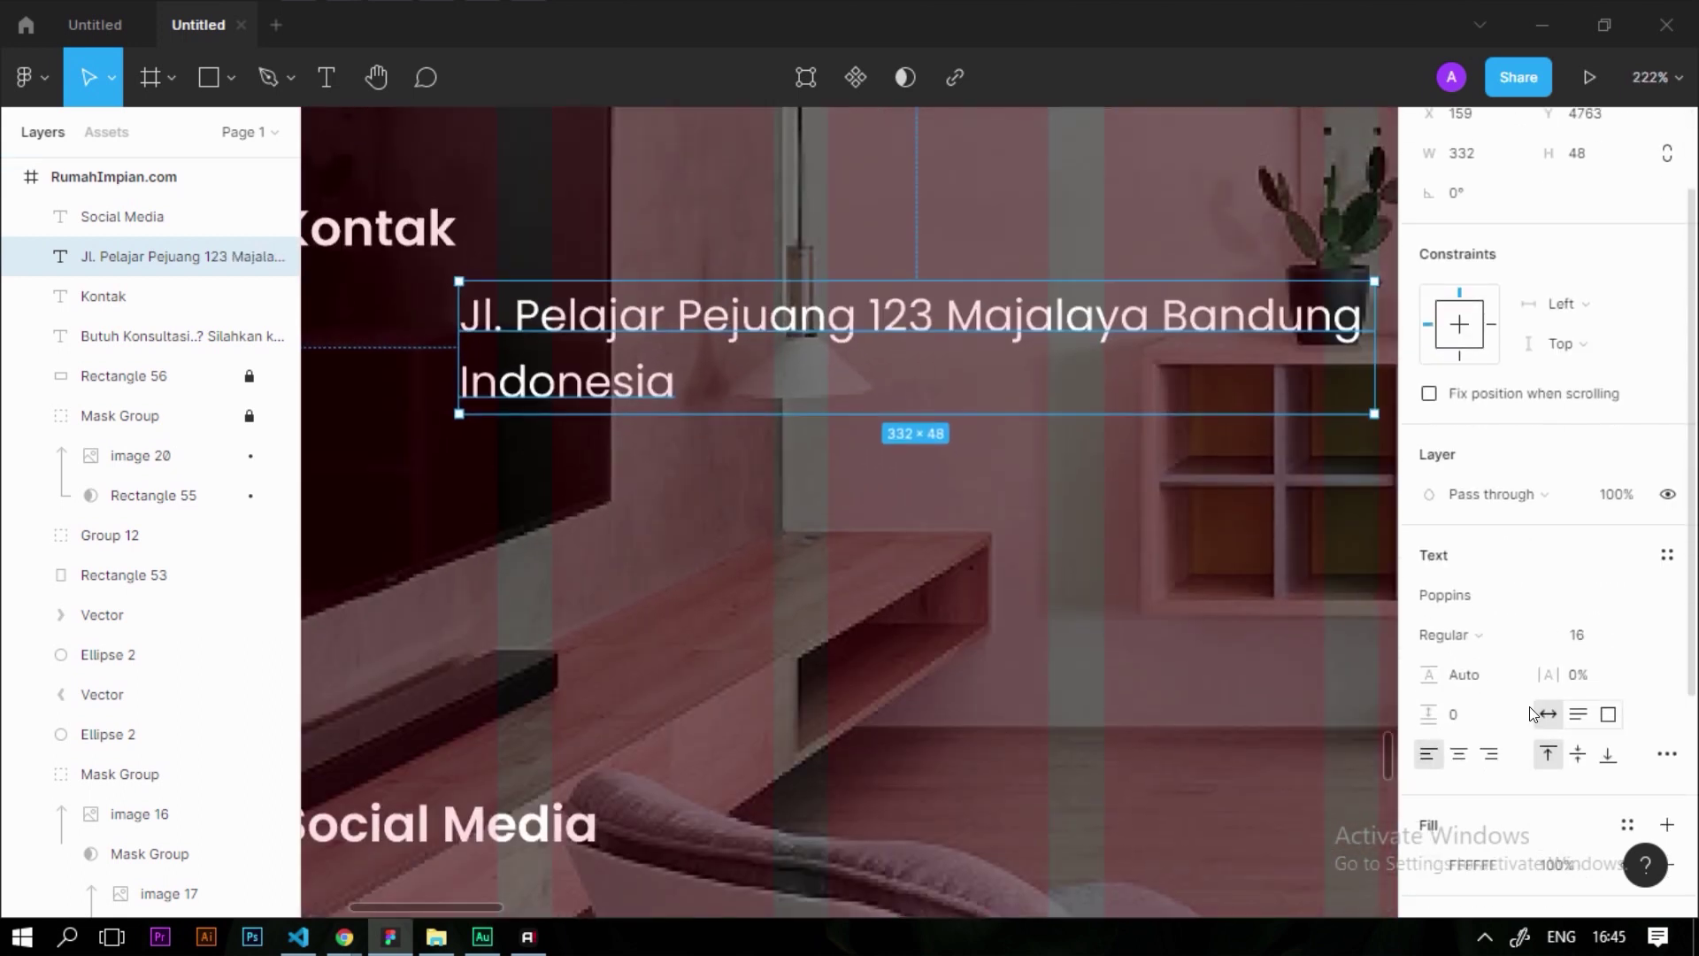
pyautogui.scroll(-2, 1529, 706)
pyautogui.click(1452, 510)
pyautogui.press('Escape')
pyautogui.click(1469, 550)
pyautogui.write('2')
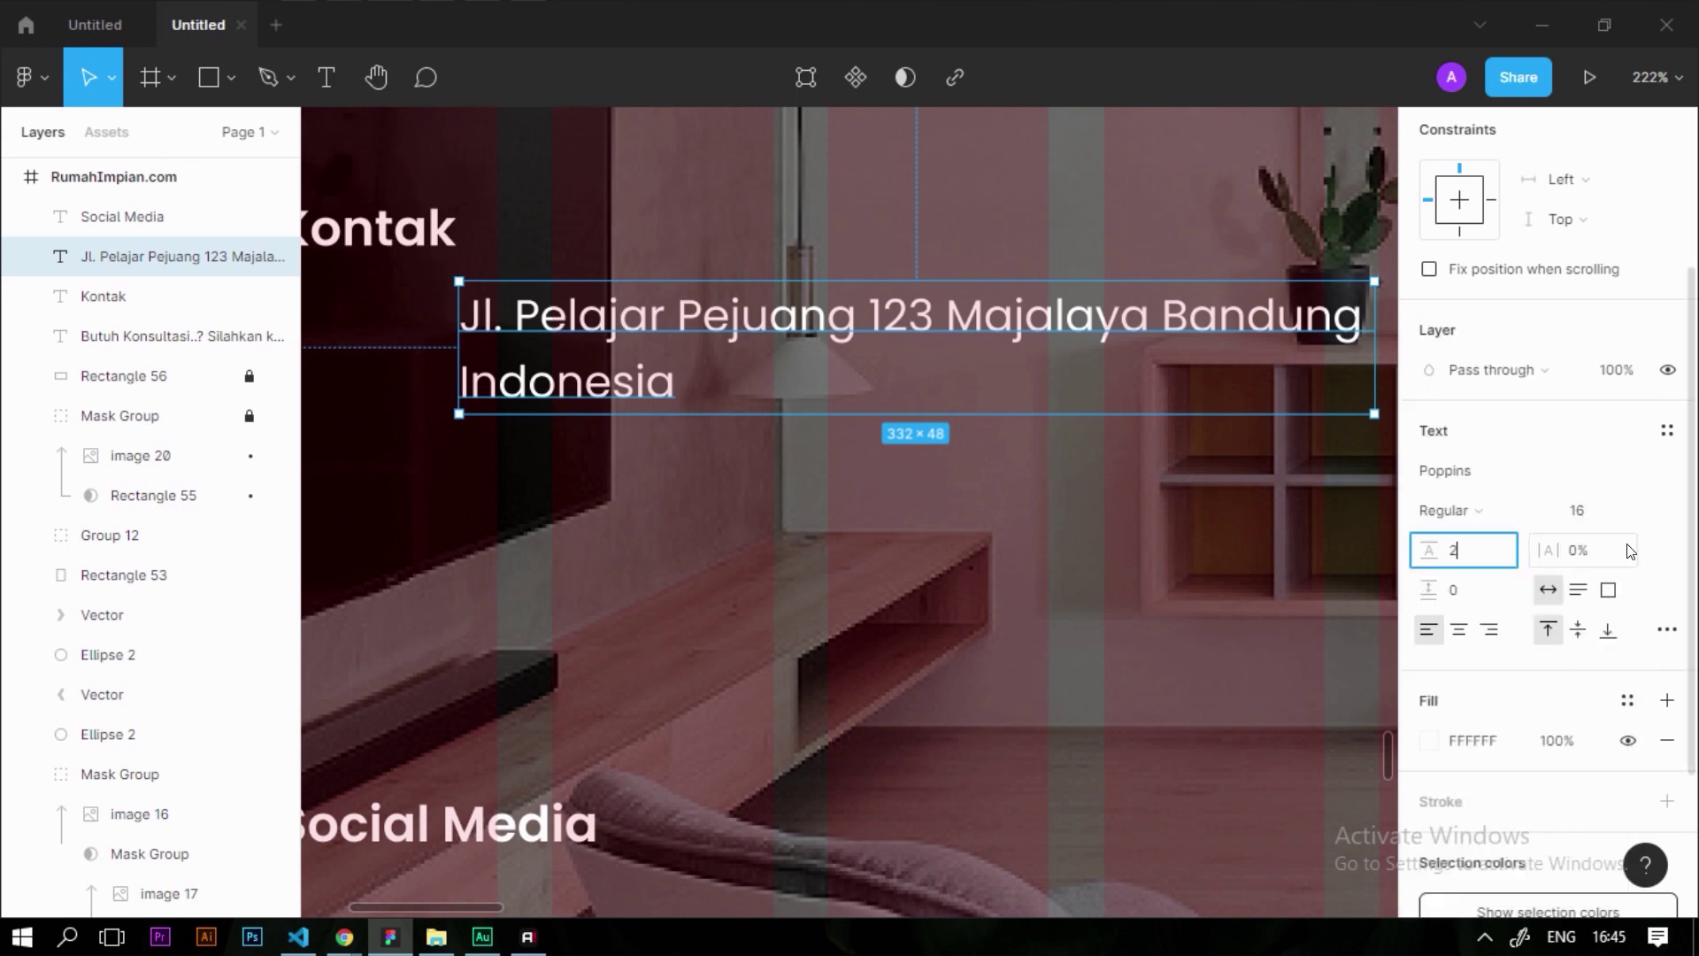
pyautogui.write('0')
pyautogui.press('Return')
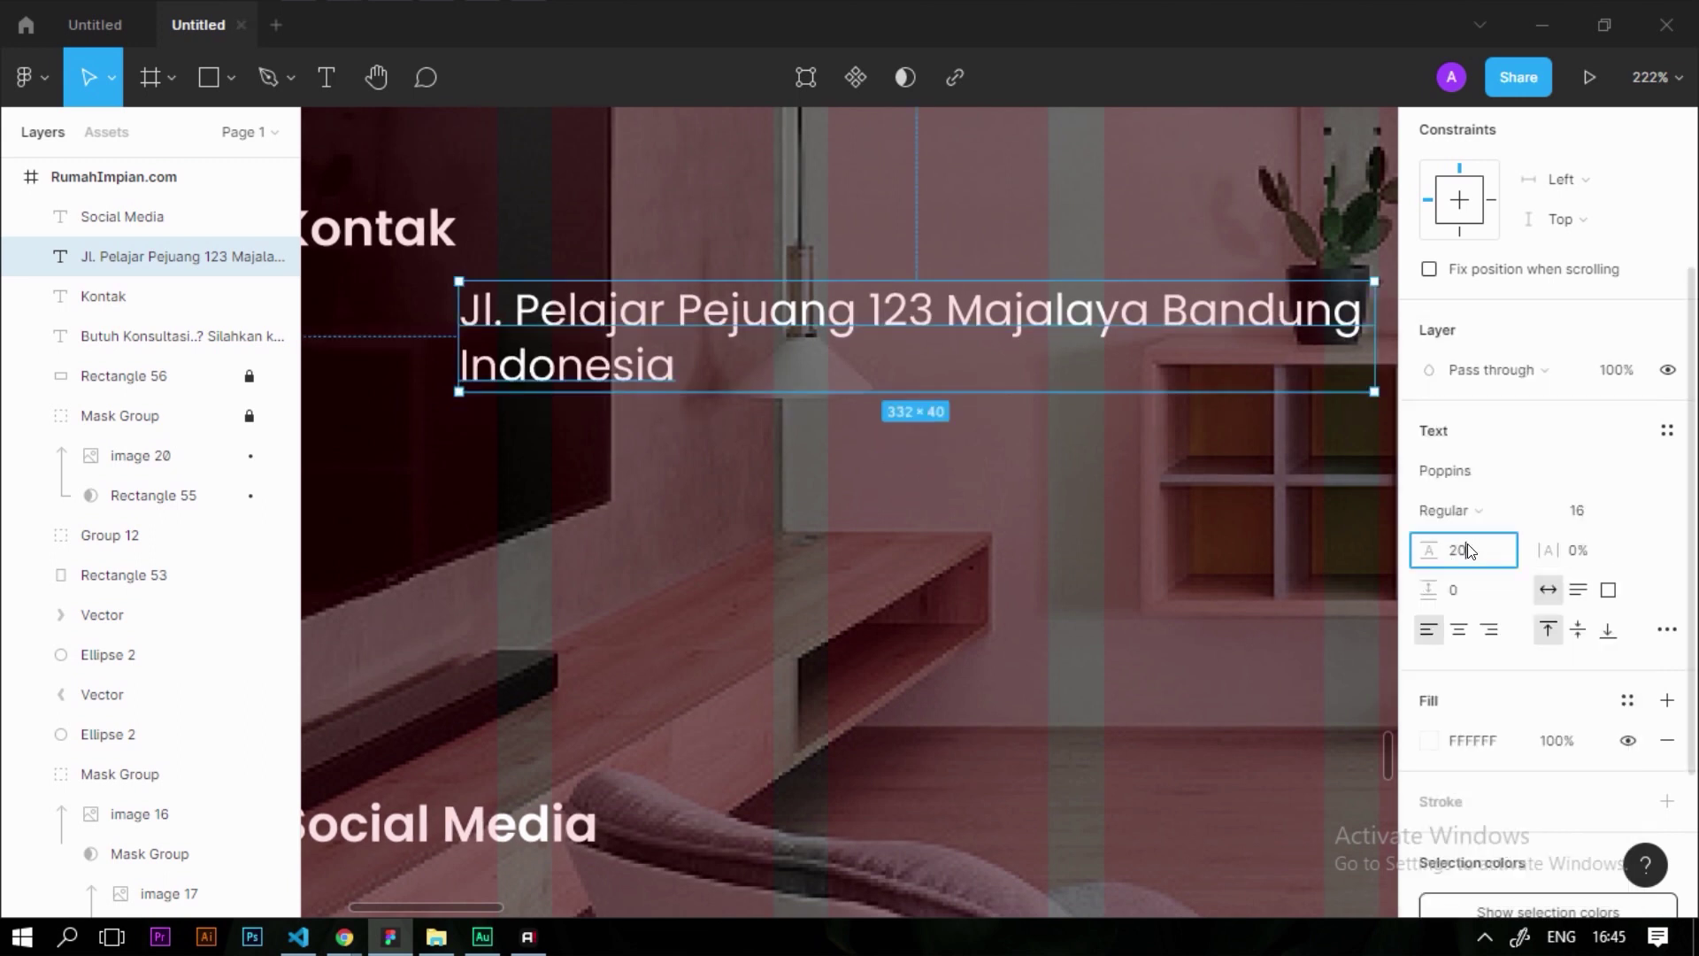
pyautogui.click(837, 633)
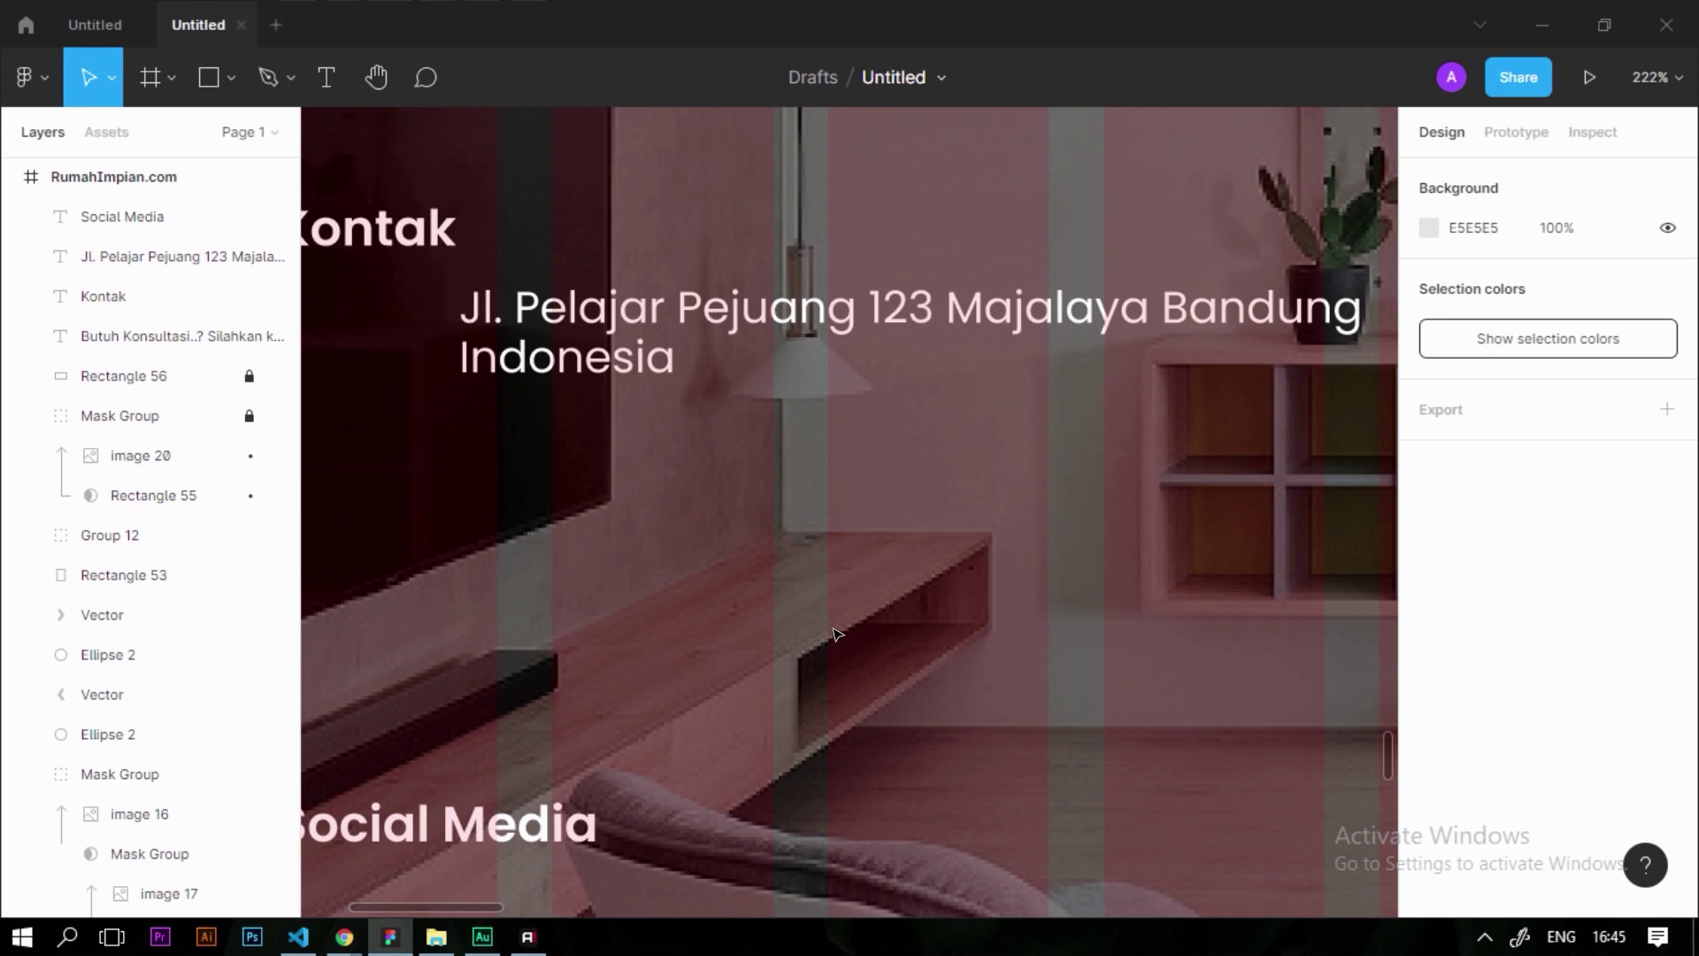
# Duplicate the address below it and retype it as the company phone number
pyautogui.moveTo(607, 300); pyautogui.dragTo(614, 423)
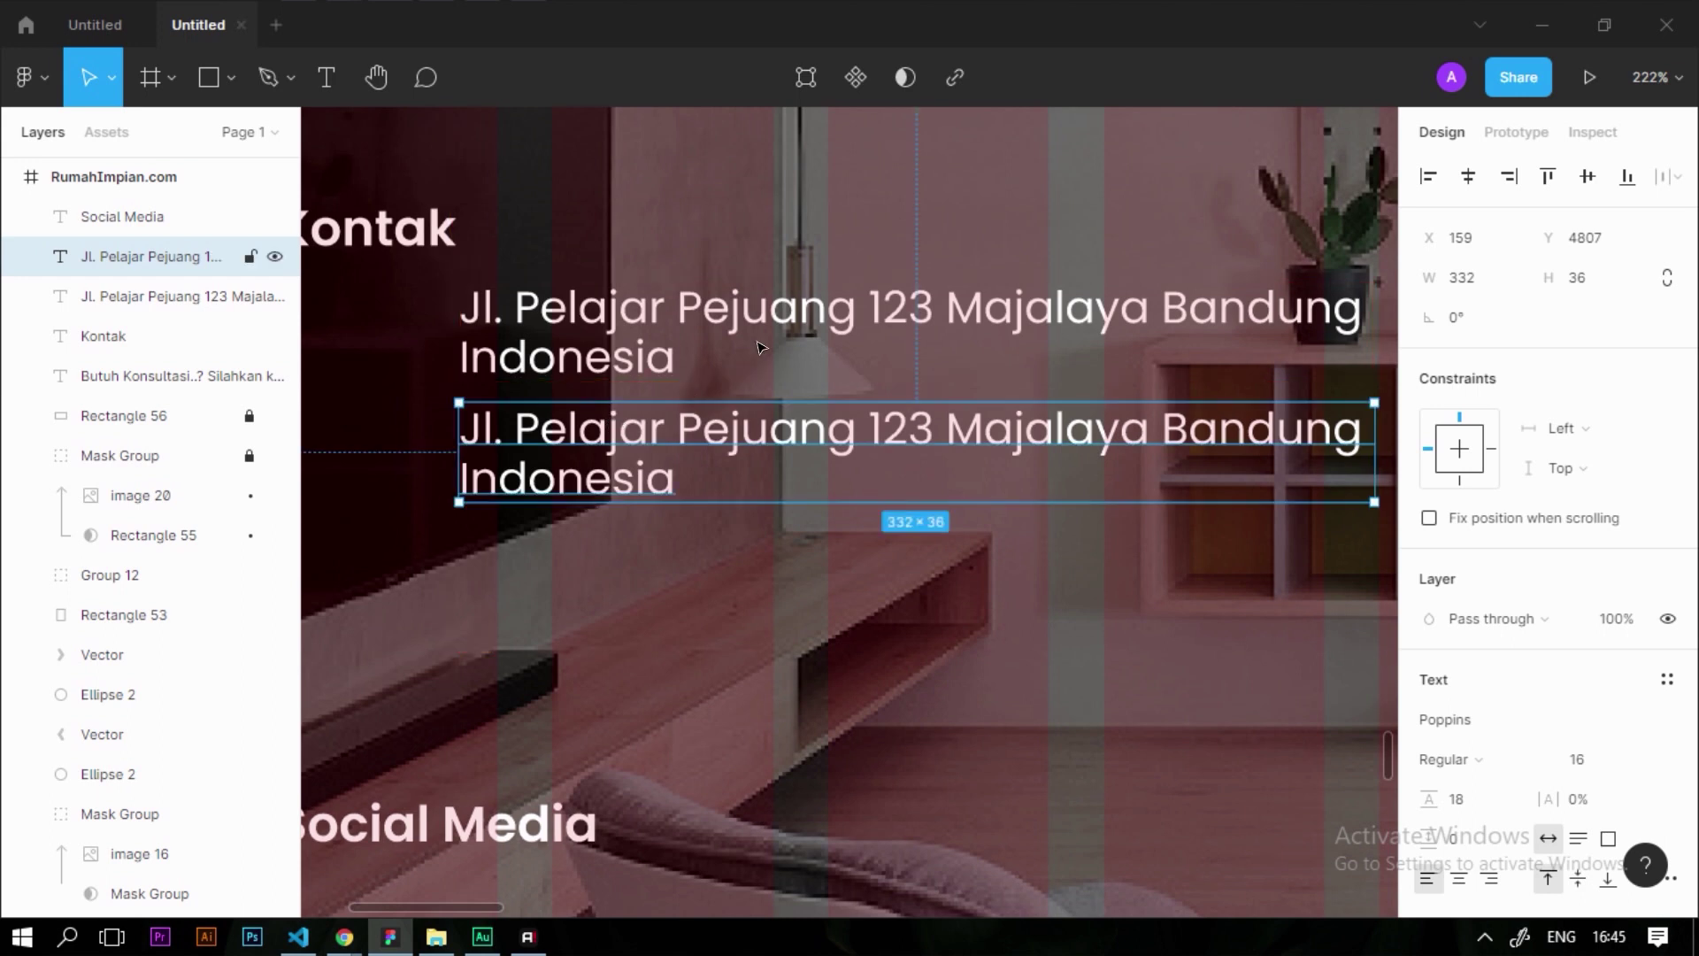
pyautogui.doubleClick(613, 434)
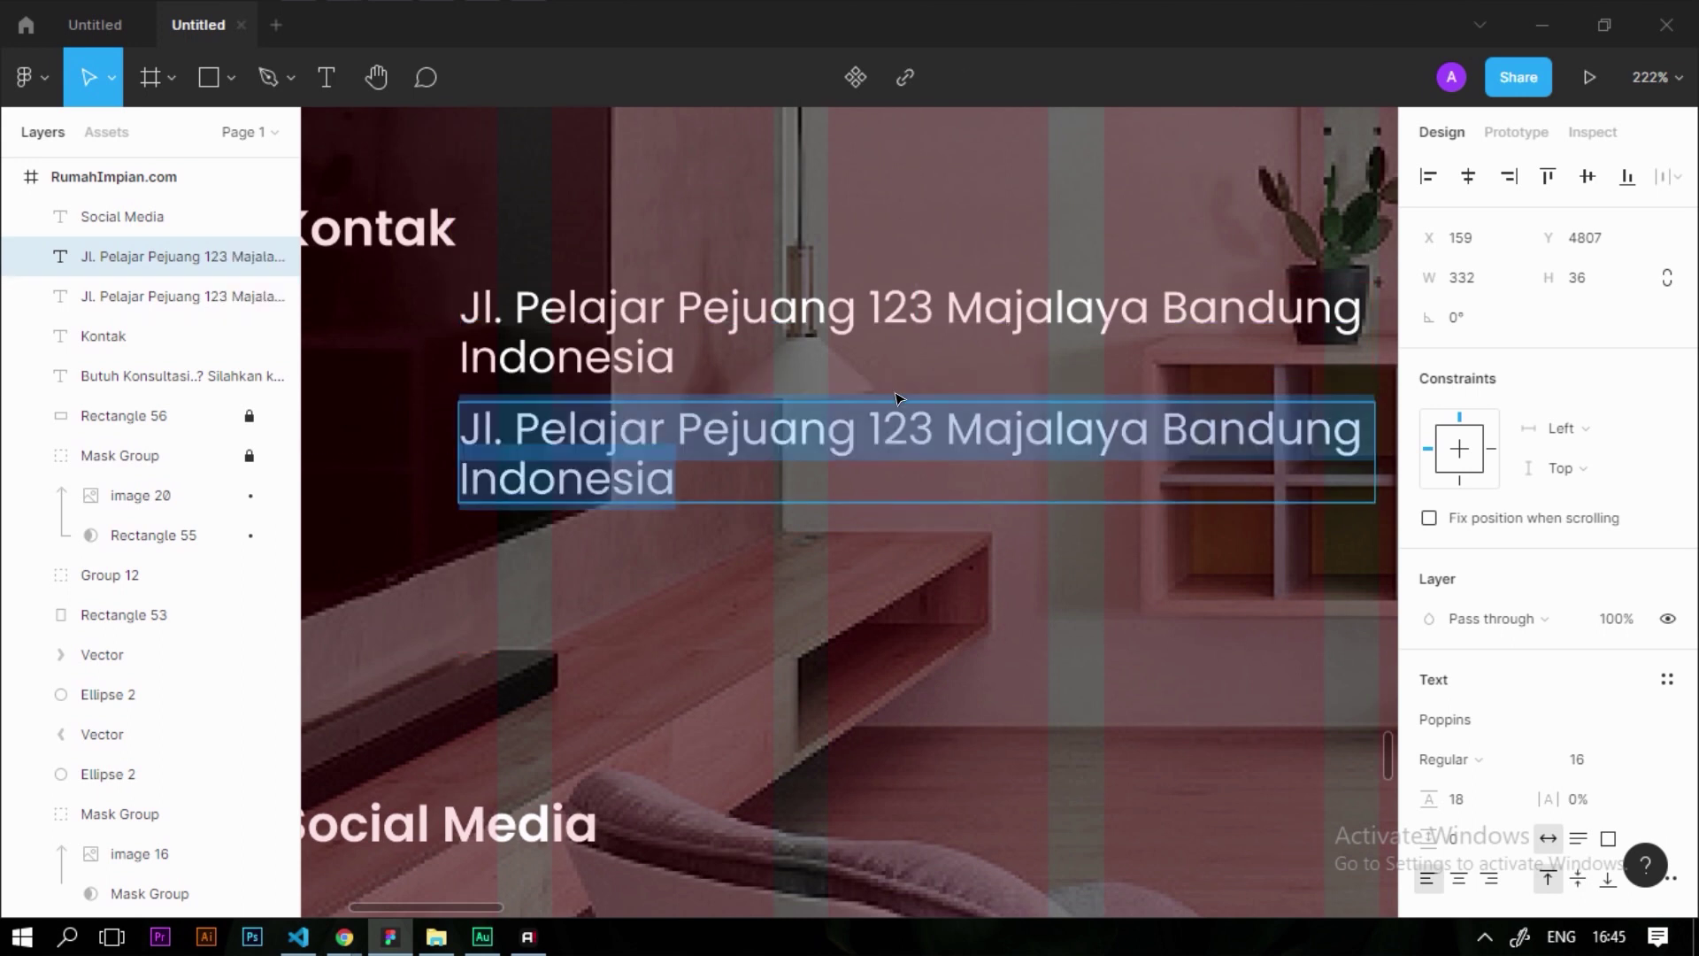
pyautogui.press('Escape')
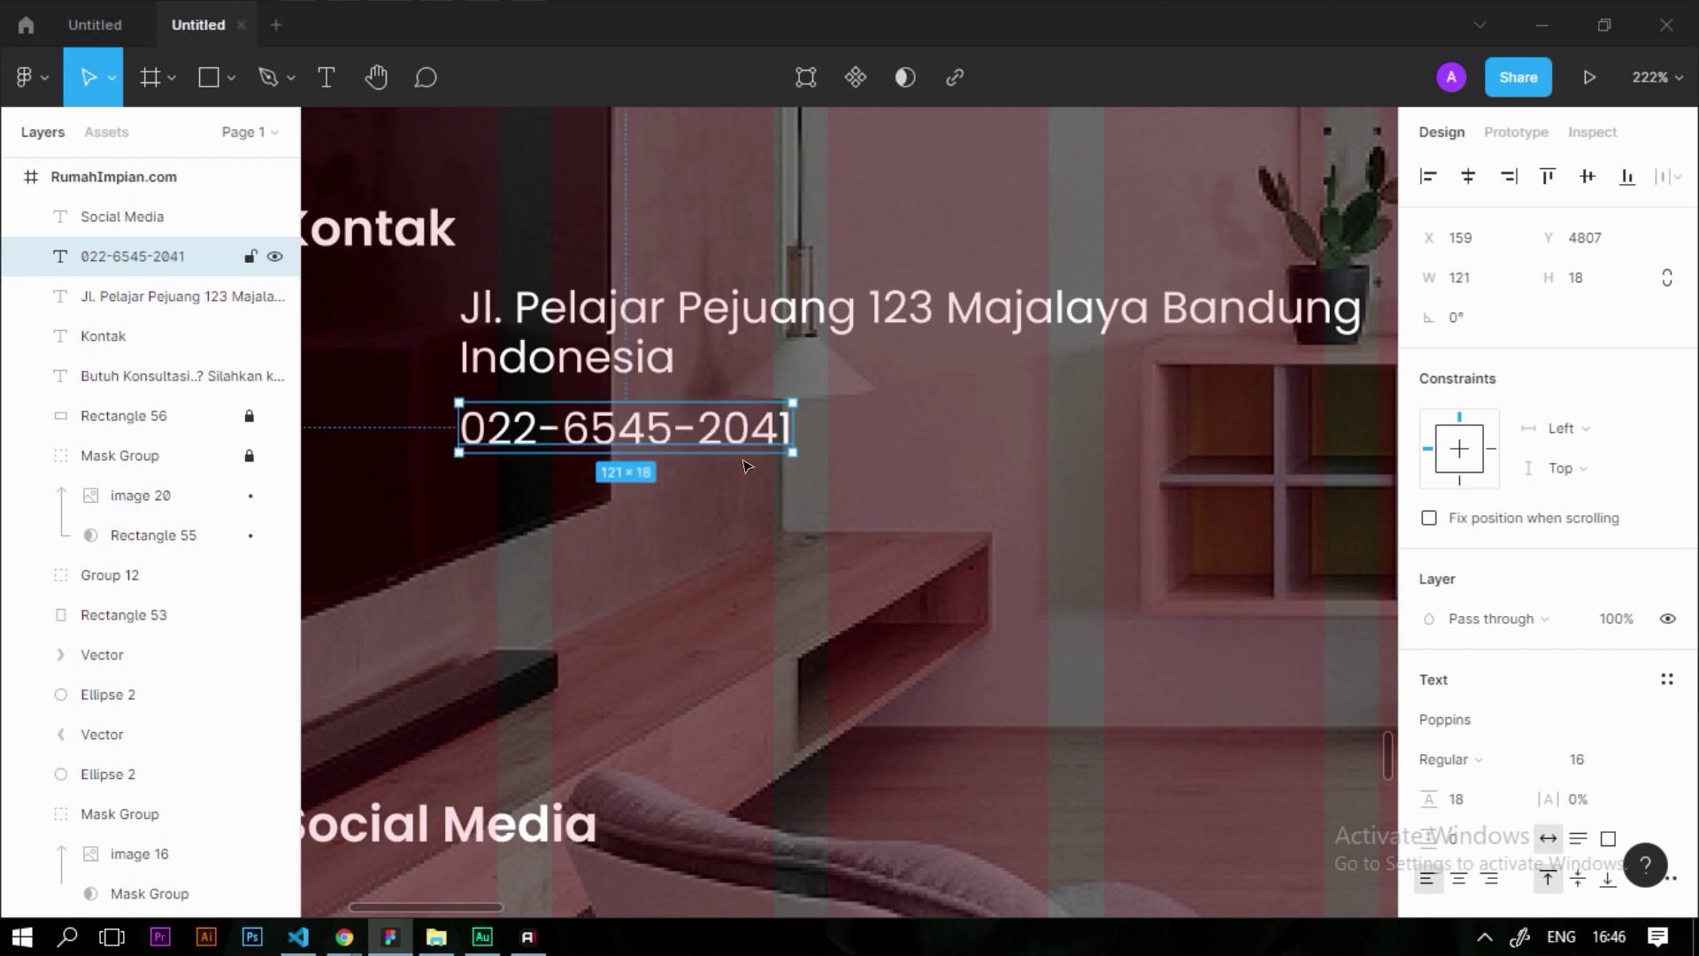
# Copy the phone line below and retype it as the company's Gmail address
pyautogui.moveTo(575, 436); pyautogui.dragTo(560, 510)
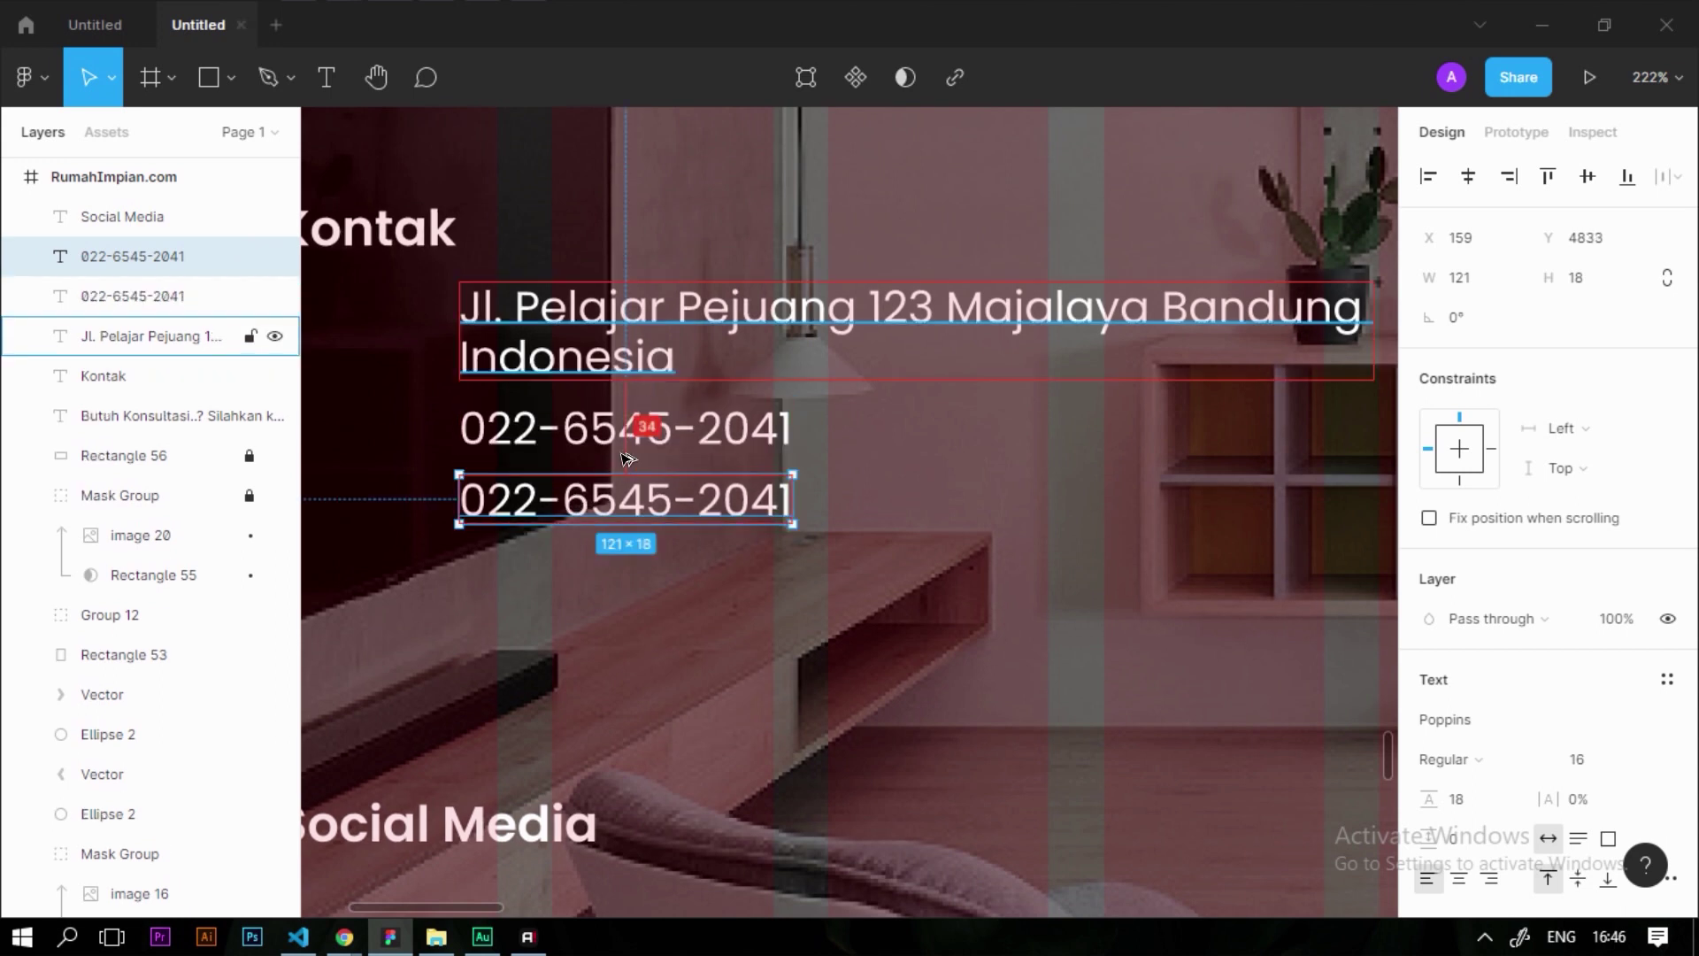
pyautogui.click(642, 416)
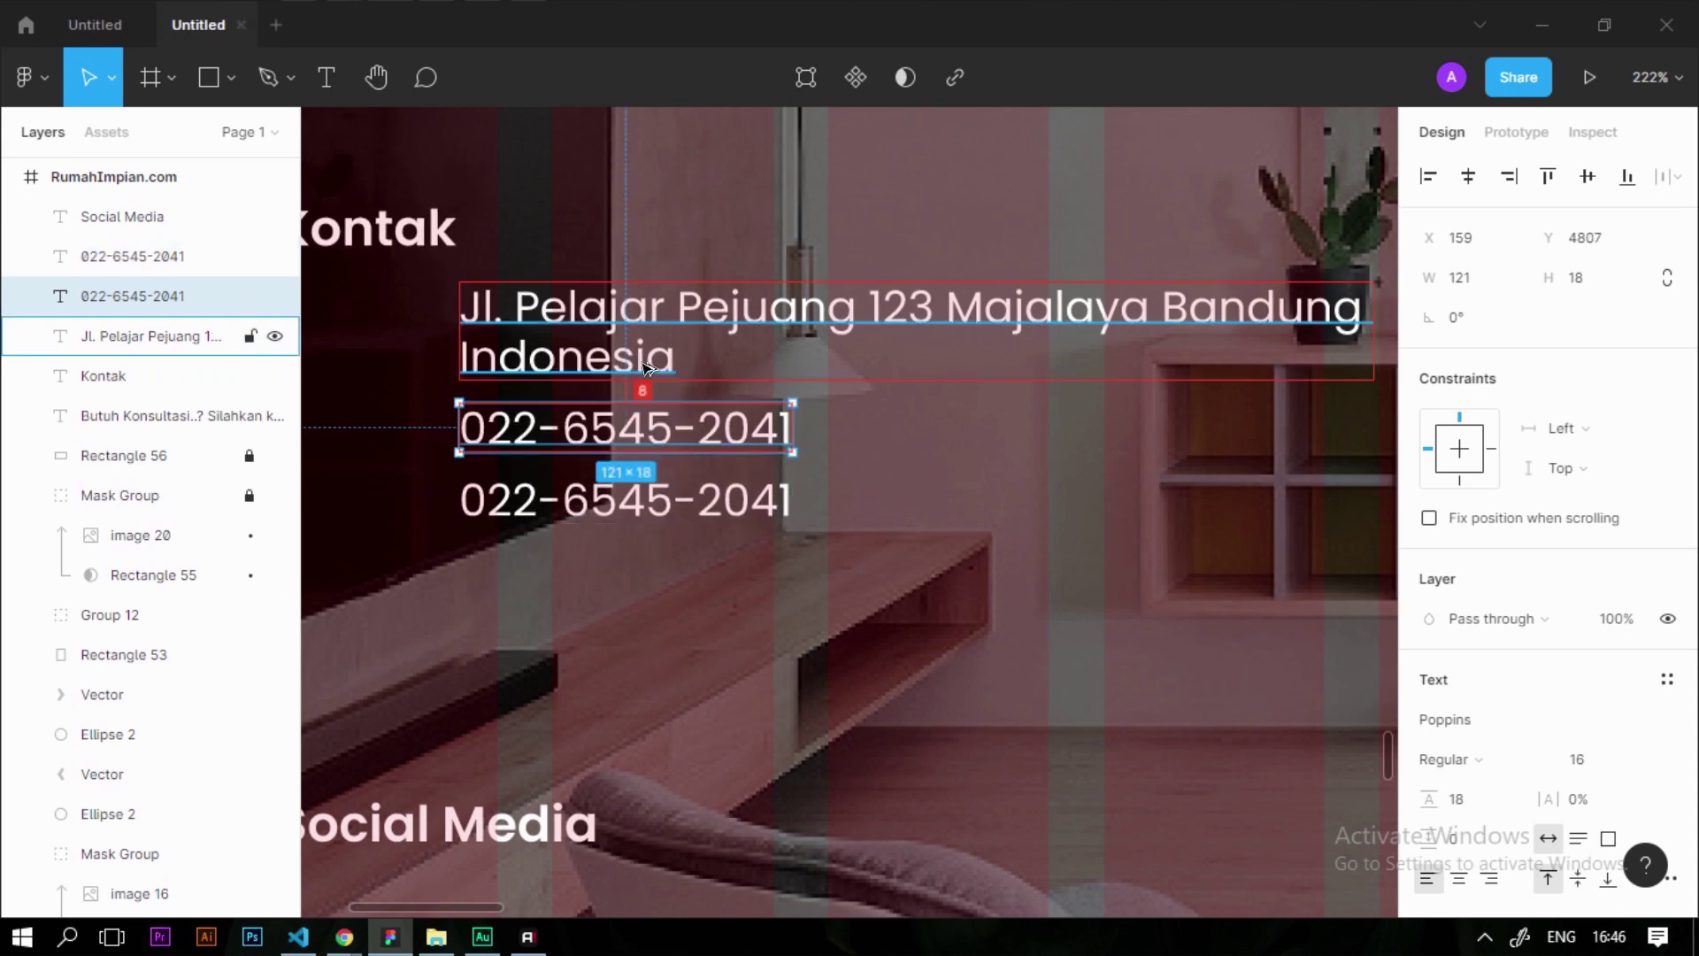
pyautogui.click(683, 482)
pyautogui.doubleClick(683, 483)
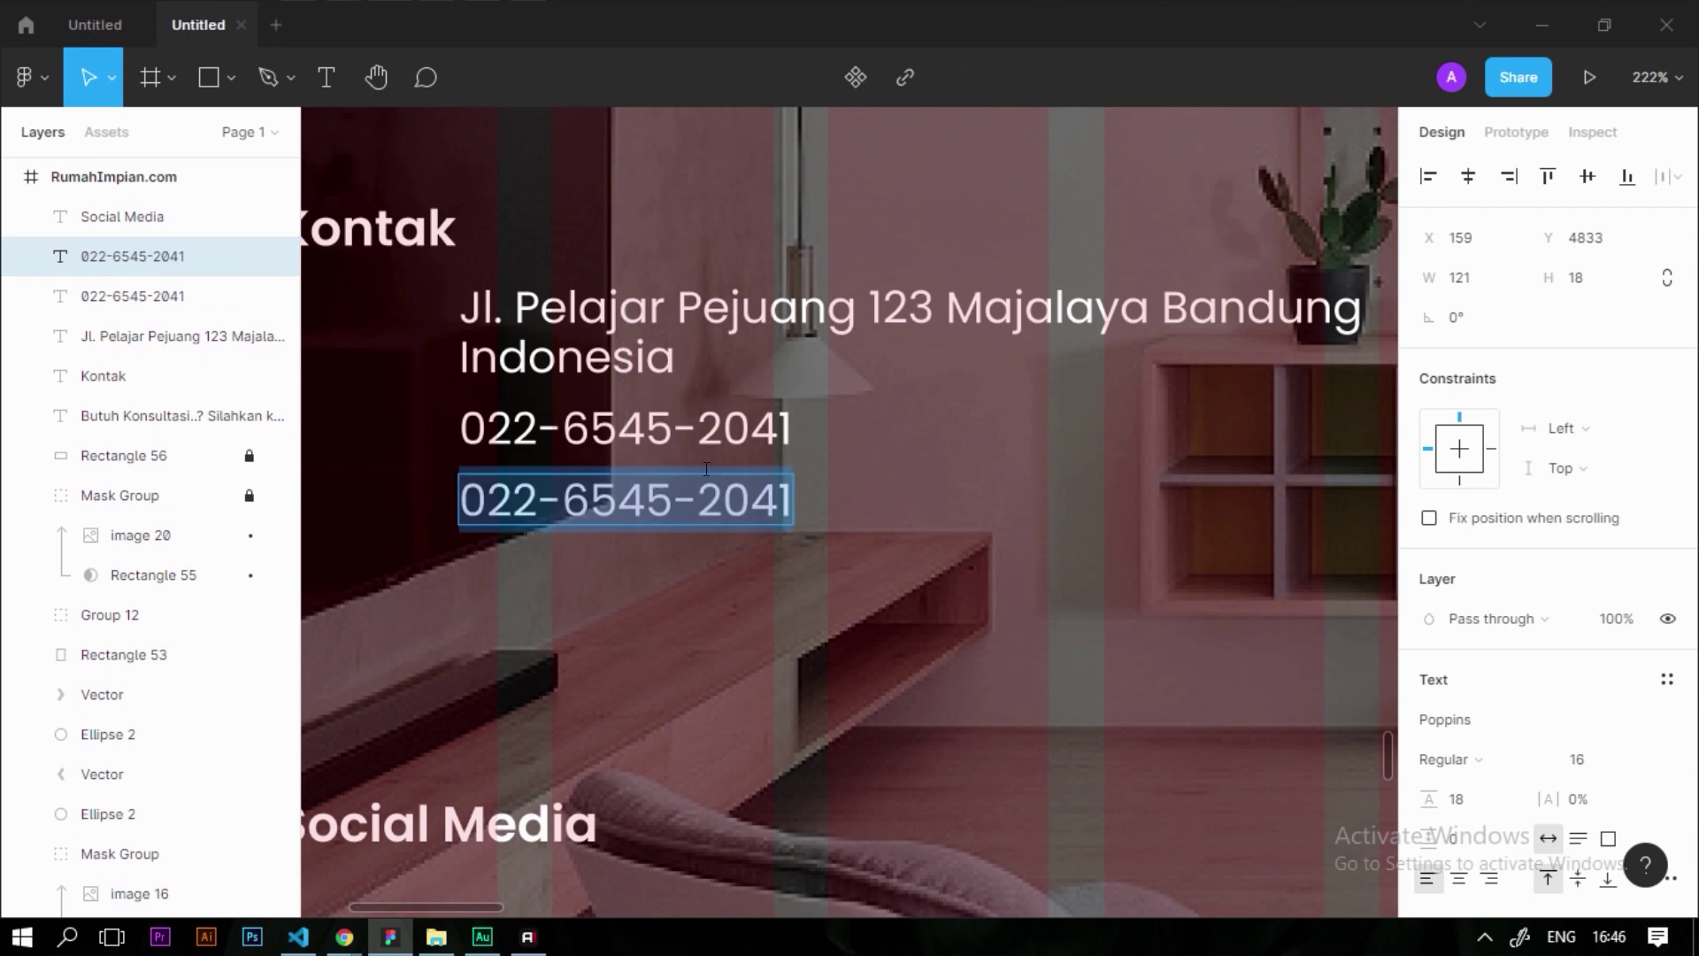
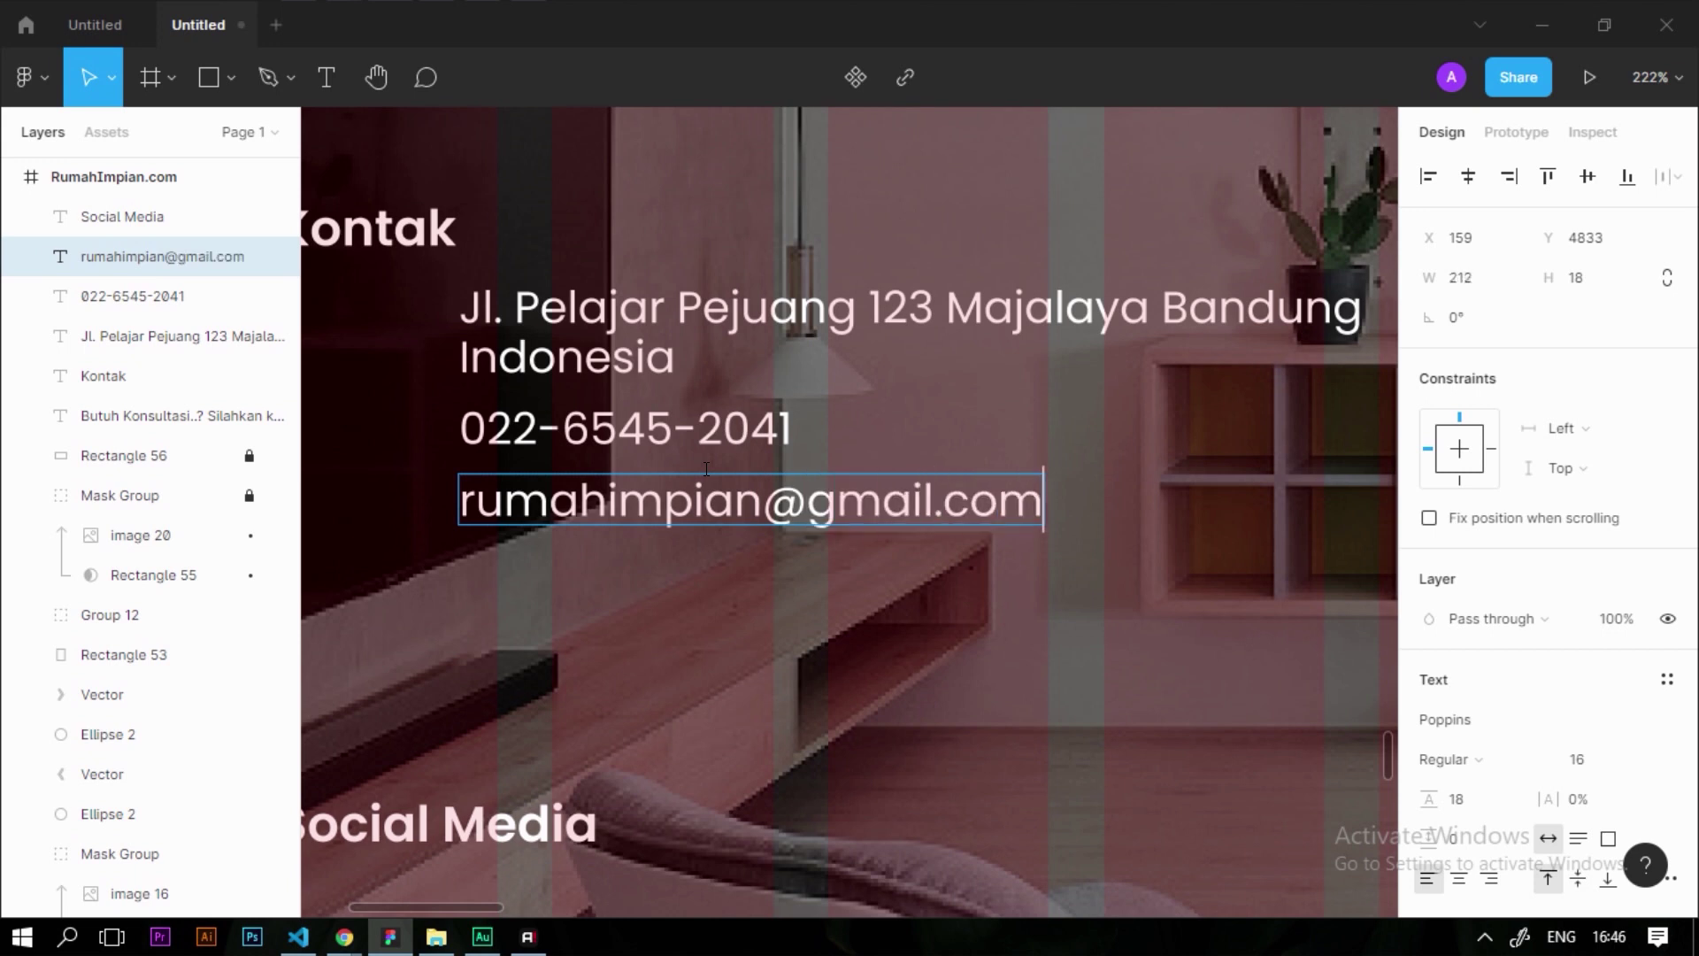
pyautogui.press('Escape')
pyautogui.scroll(-3, 775, 634)
pyautogui.scroll(3, 775, 390)
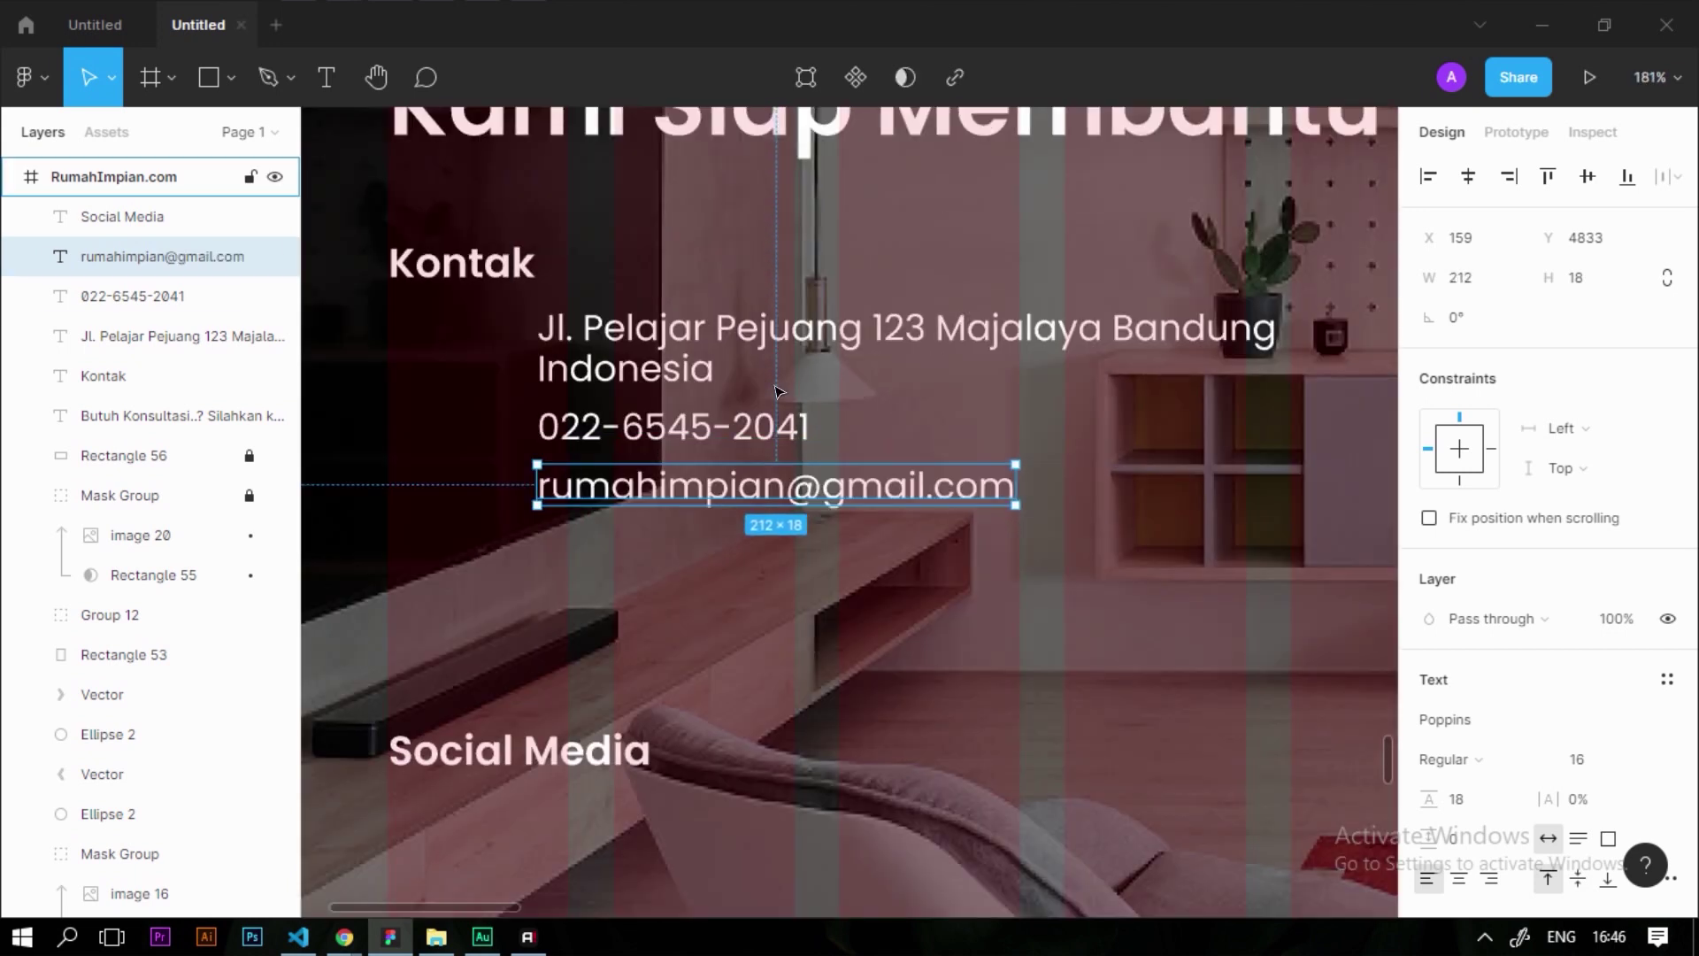
pyautogui.scroll(-1, 770, 398)
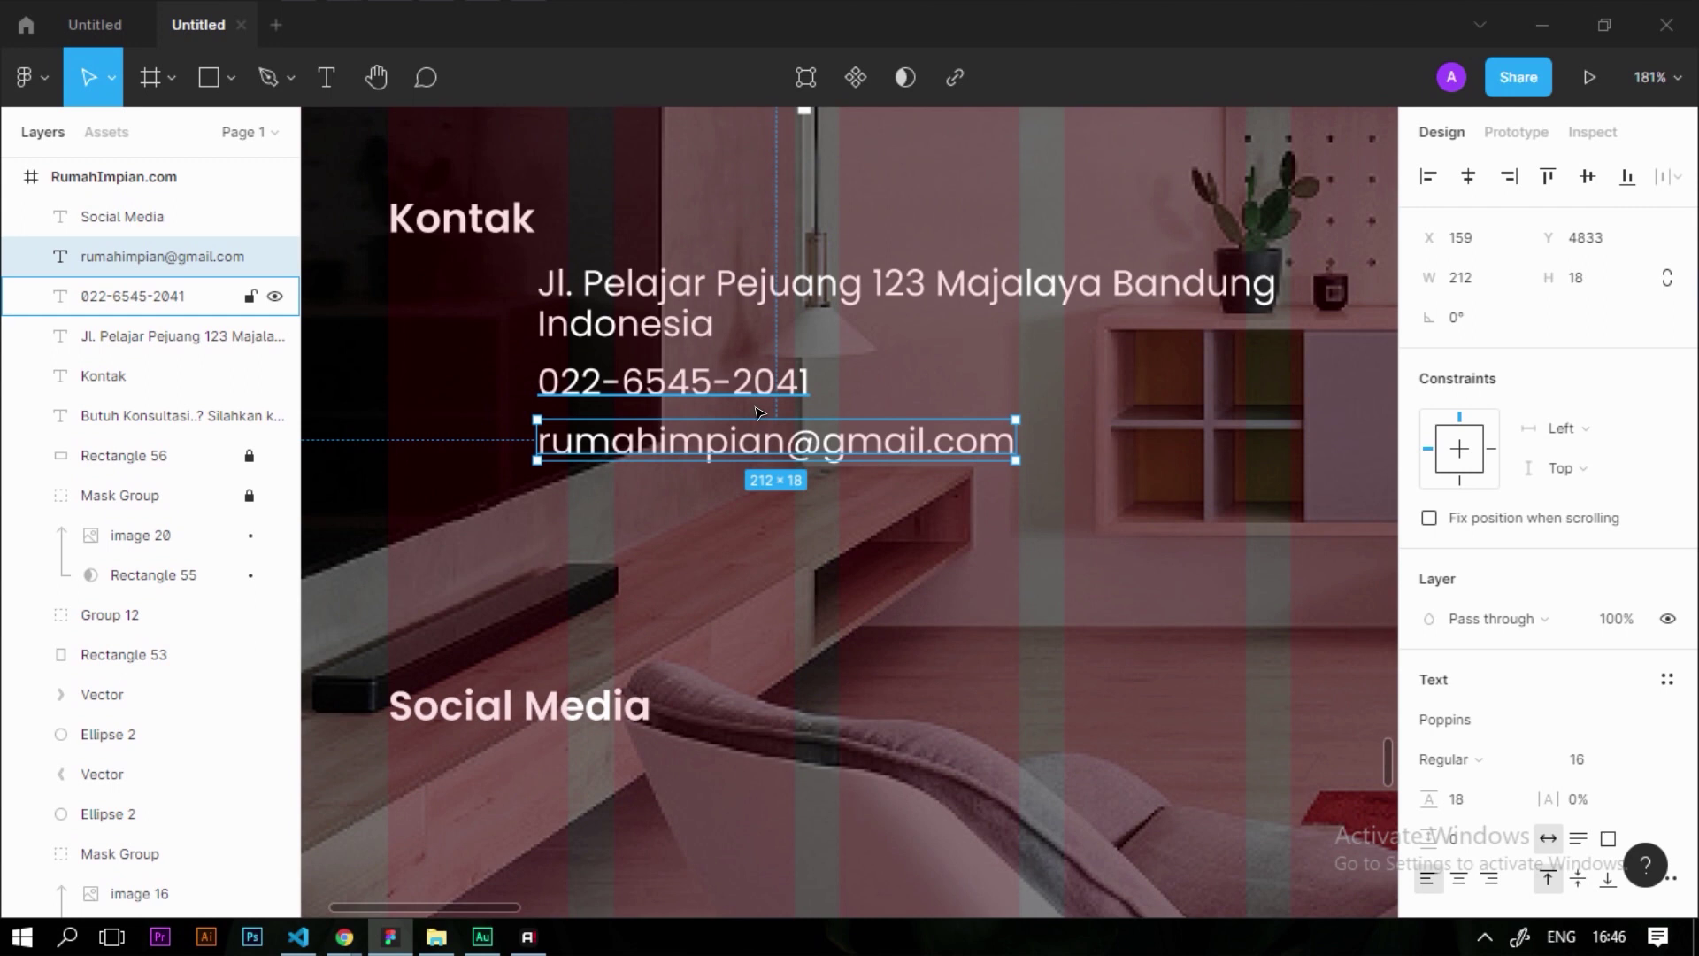
# Place a copy of the e-mail line under Social Media reading 'Rumahimpian', then show Main menu > Plugins
pyautogui.moveTo(658, 447); pyautogui.dragTo(604, 792)
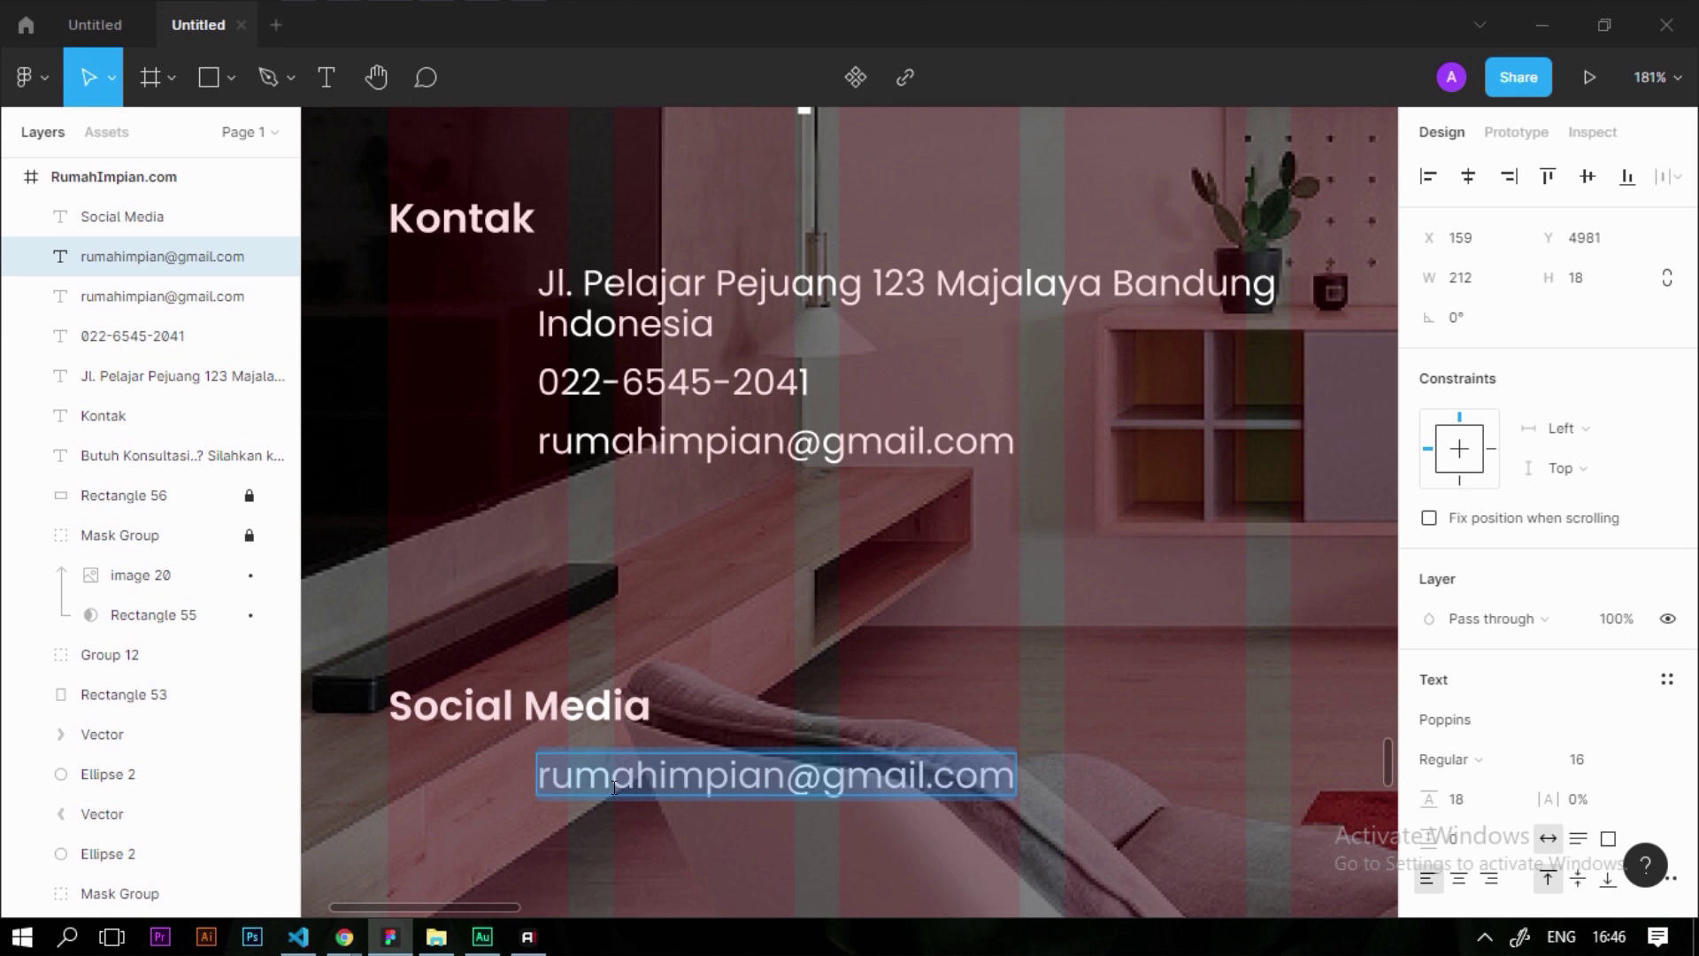
pyautogui.write('Rumahimpai')
pyautogui.press('BackSpace')
pyautogui.press('BackSpace')
pyautogui.write('ian')
pyautogui.press('Escape')
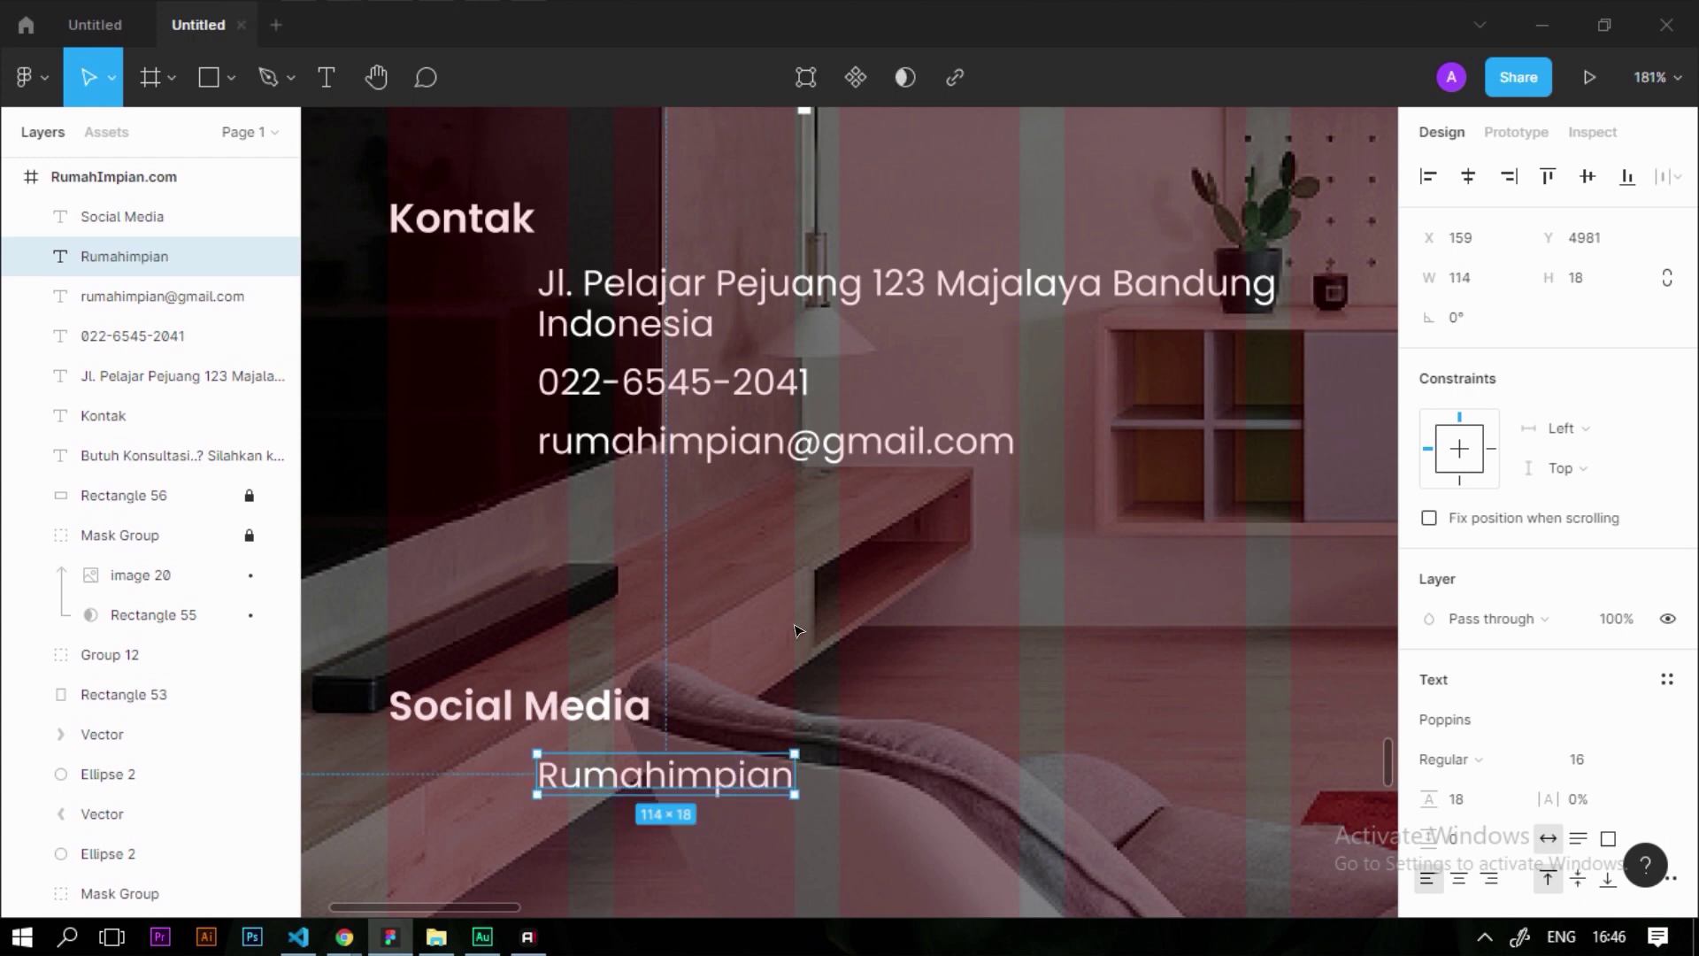
pyautogui.click(24, 77)
pyautogui.moveTo(80, 431)
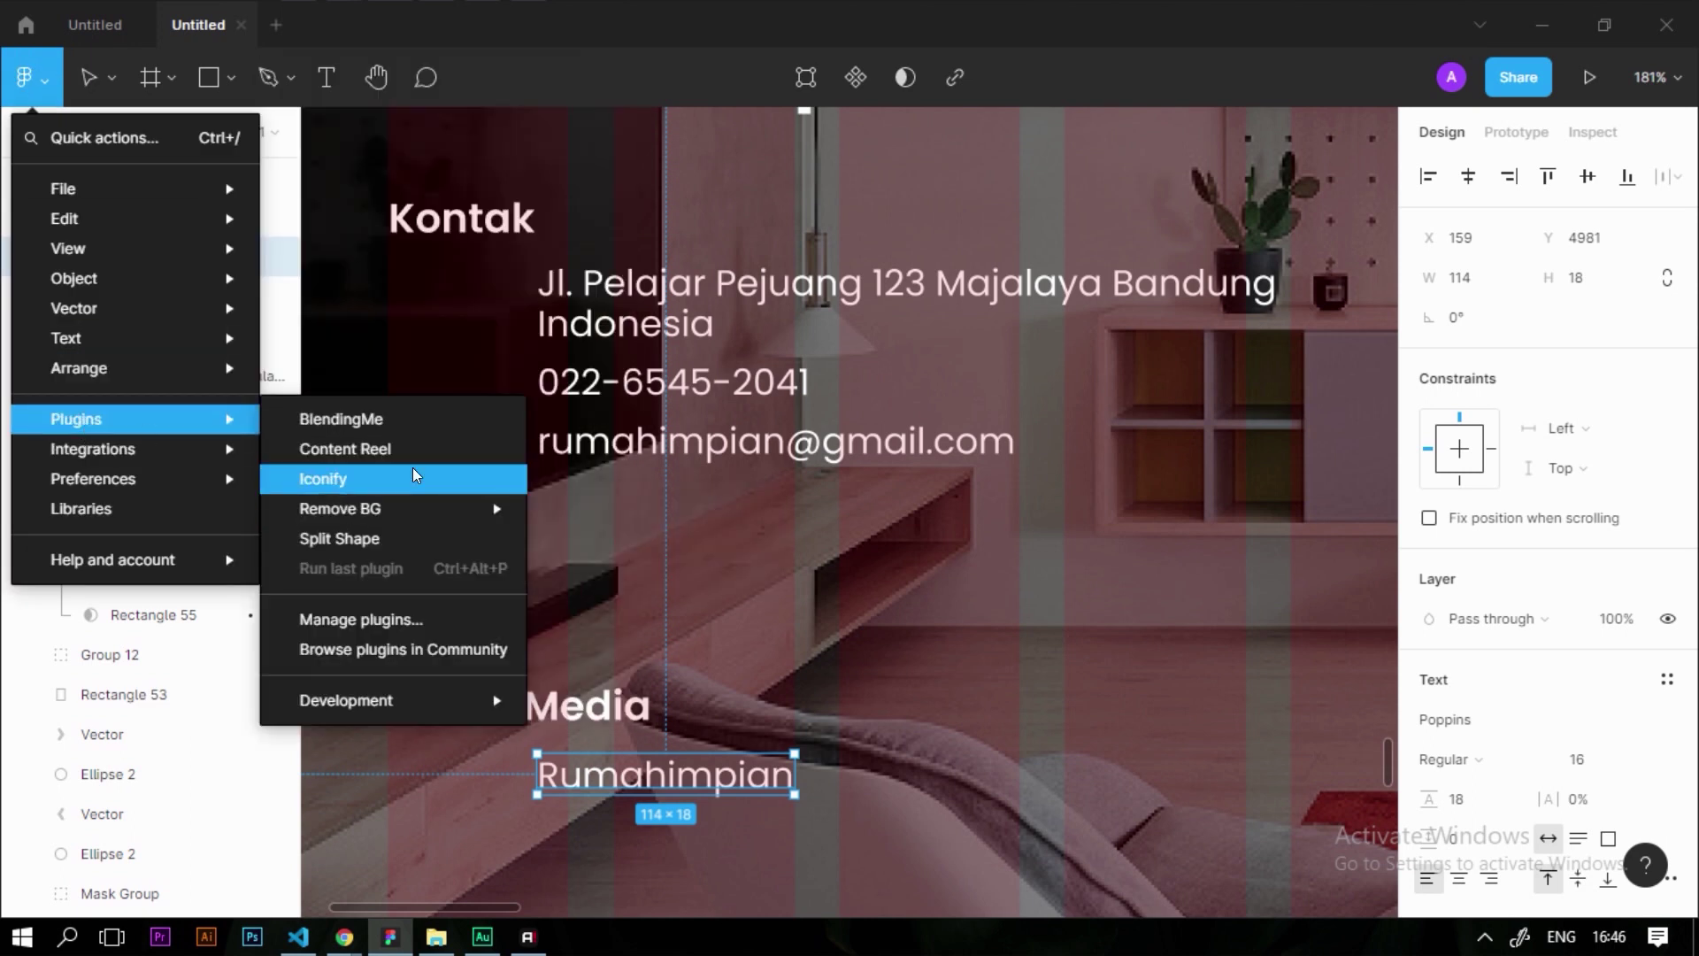
# Search Iconify for 'office' and place the office-building-marker-outline icon near Kontak
pyautogui.click(419, 475)
pyautogui.click(962, 231)
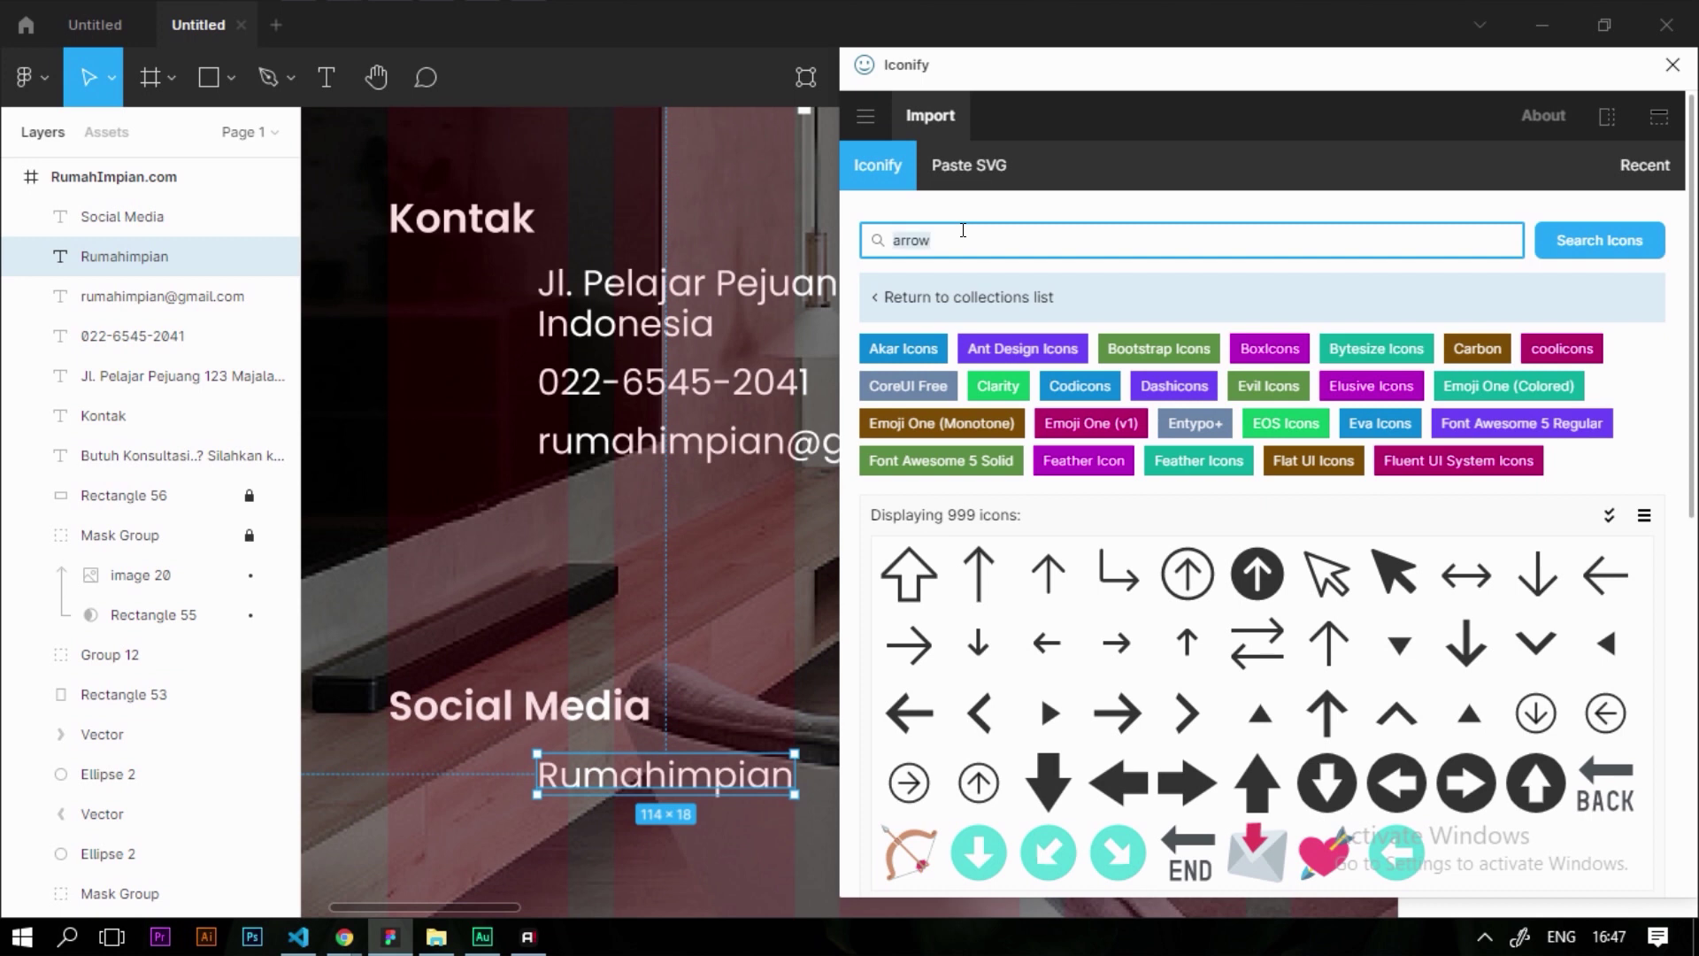
pyautogui.write('office')
pyautogui.press('Return')
pyautogui.scroll(-1, 1472, 637)
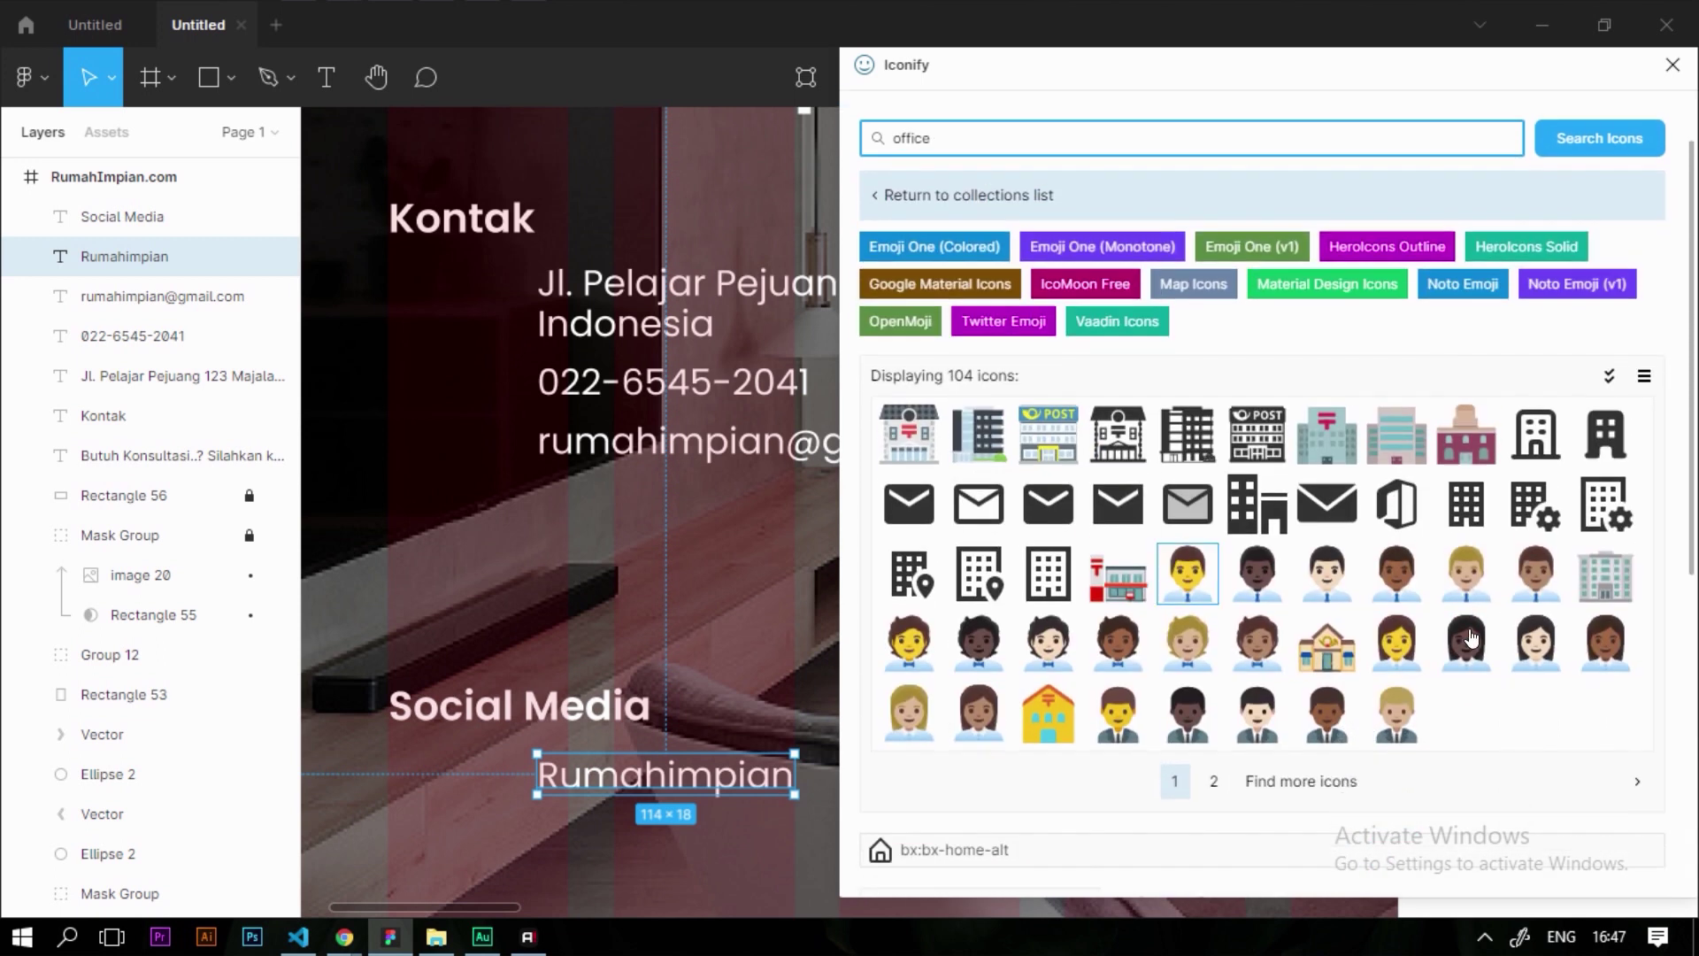
pyautogui.scroll(-1, 1055, 579)
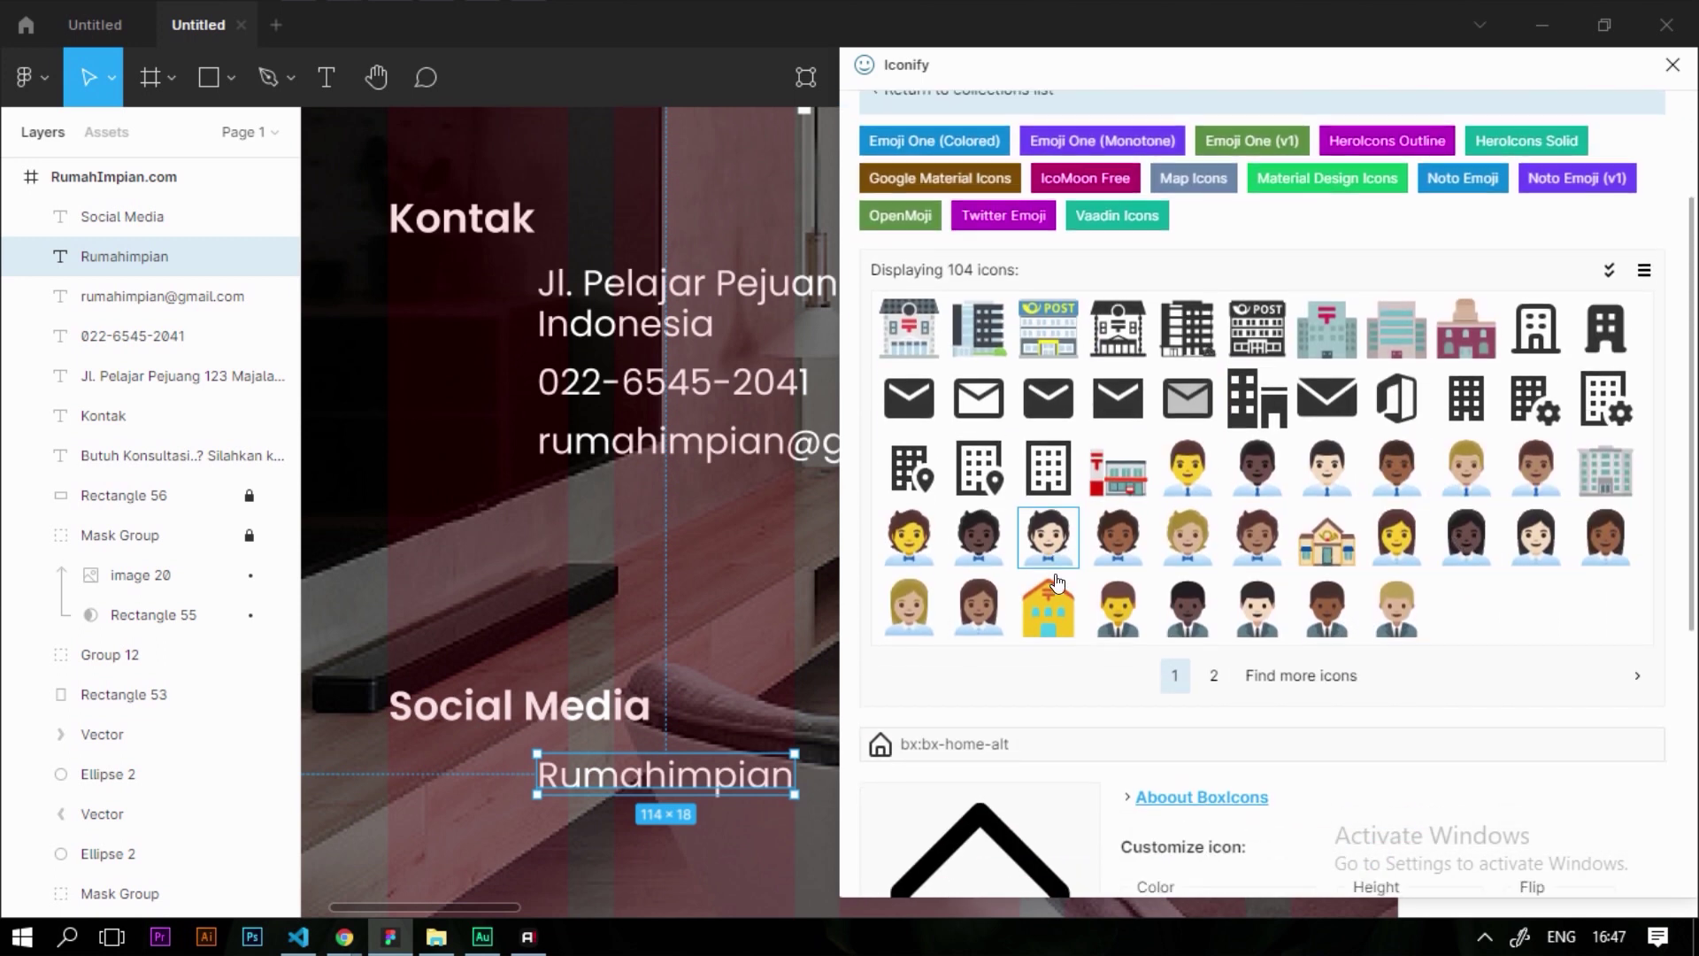
pyautogui.scroll(1, 1055, 580)
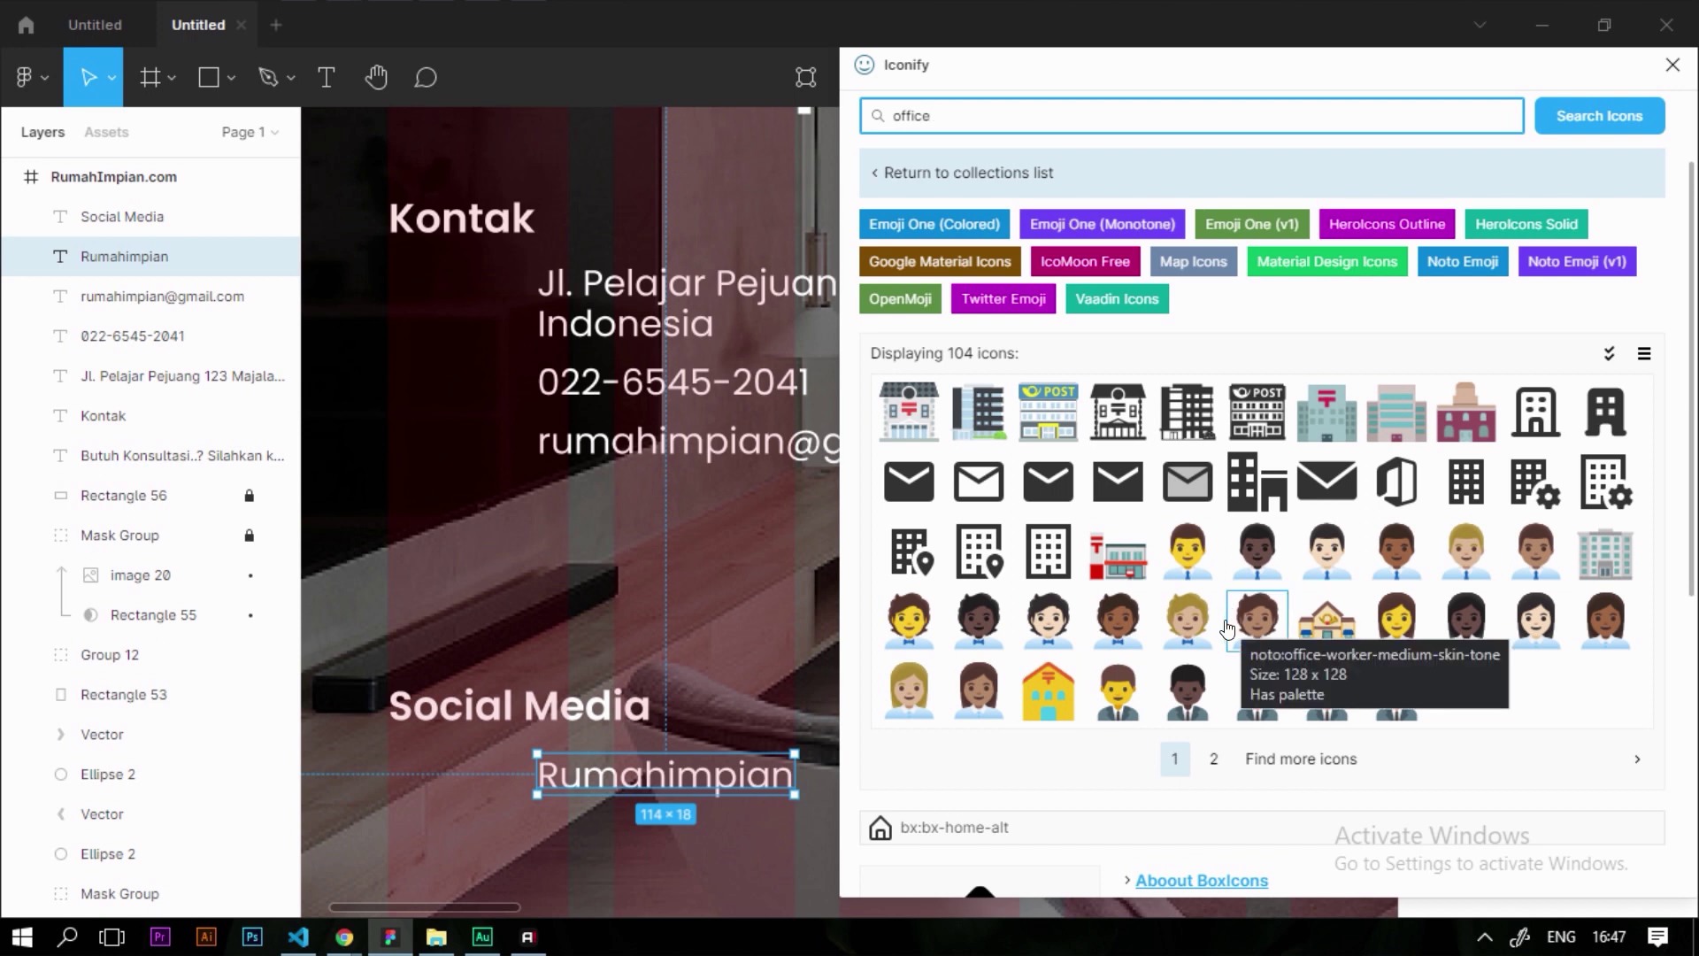
pyautogui.moveTo(991, 564); pyautogui.dragTo(485, 310)
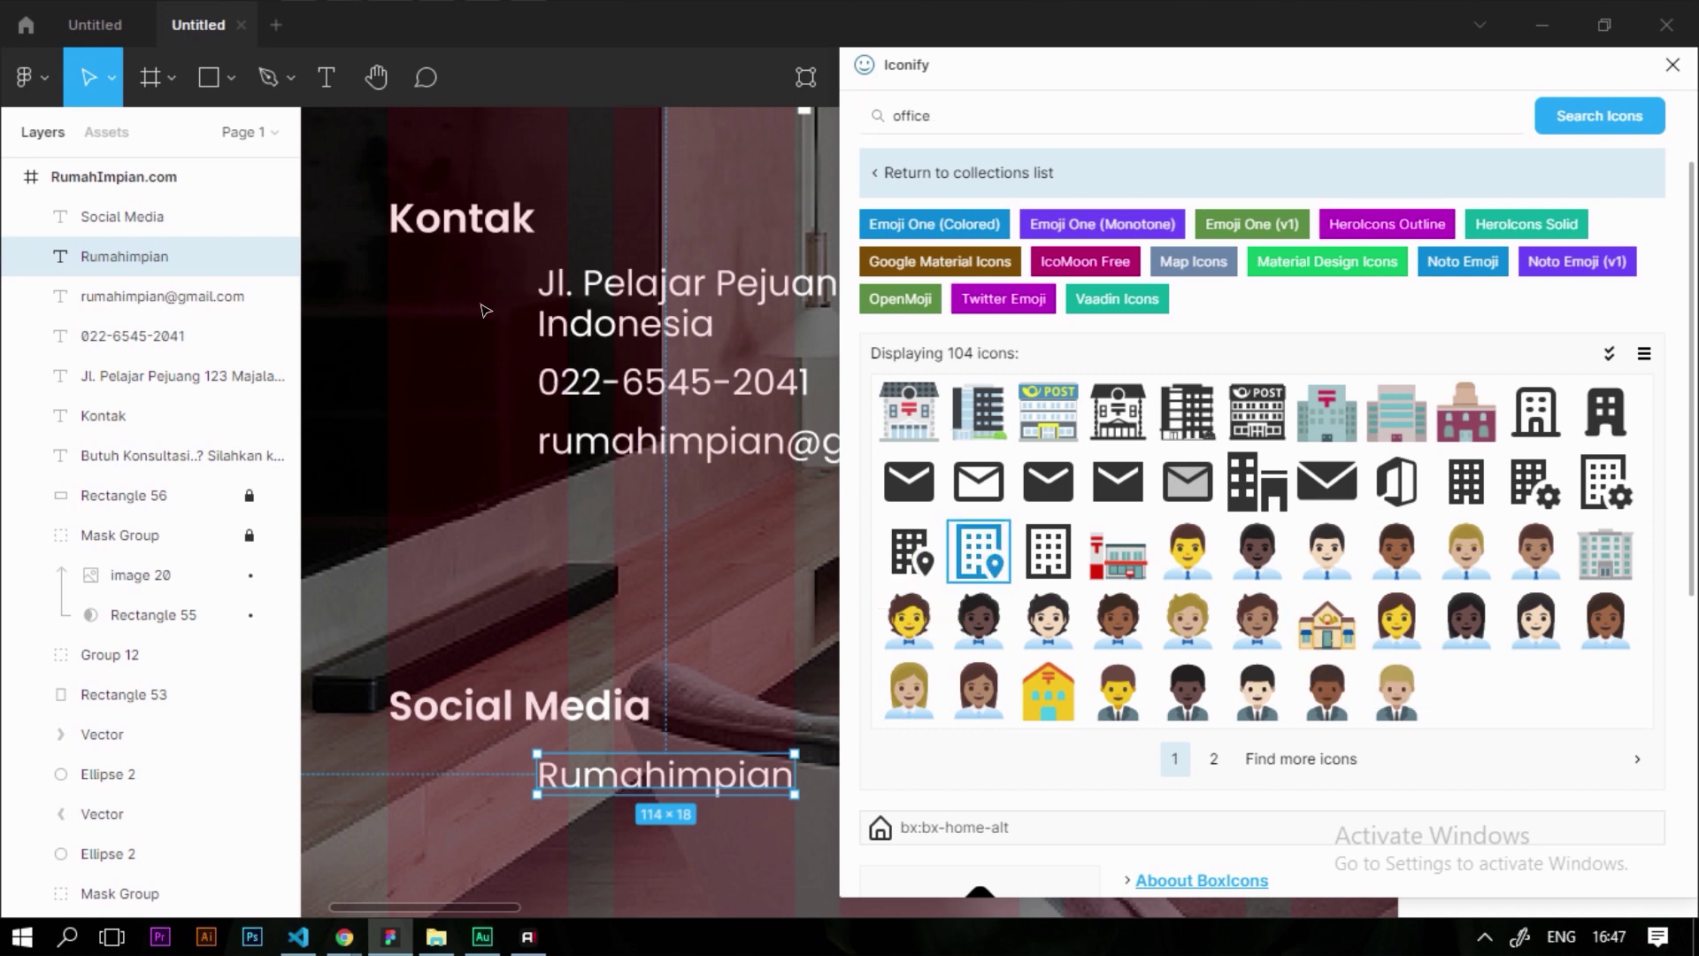
pyautogui.click(974, 104)
# Import a telephone-with-signal icon and an envelope icon from Iconify
pyautogui.doubleClick(977, 104)
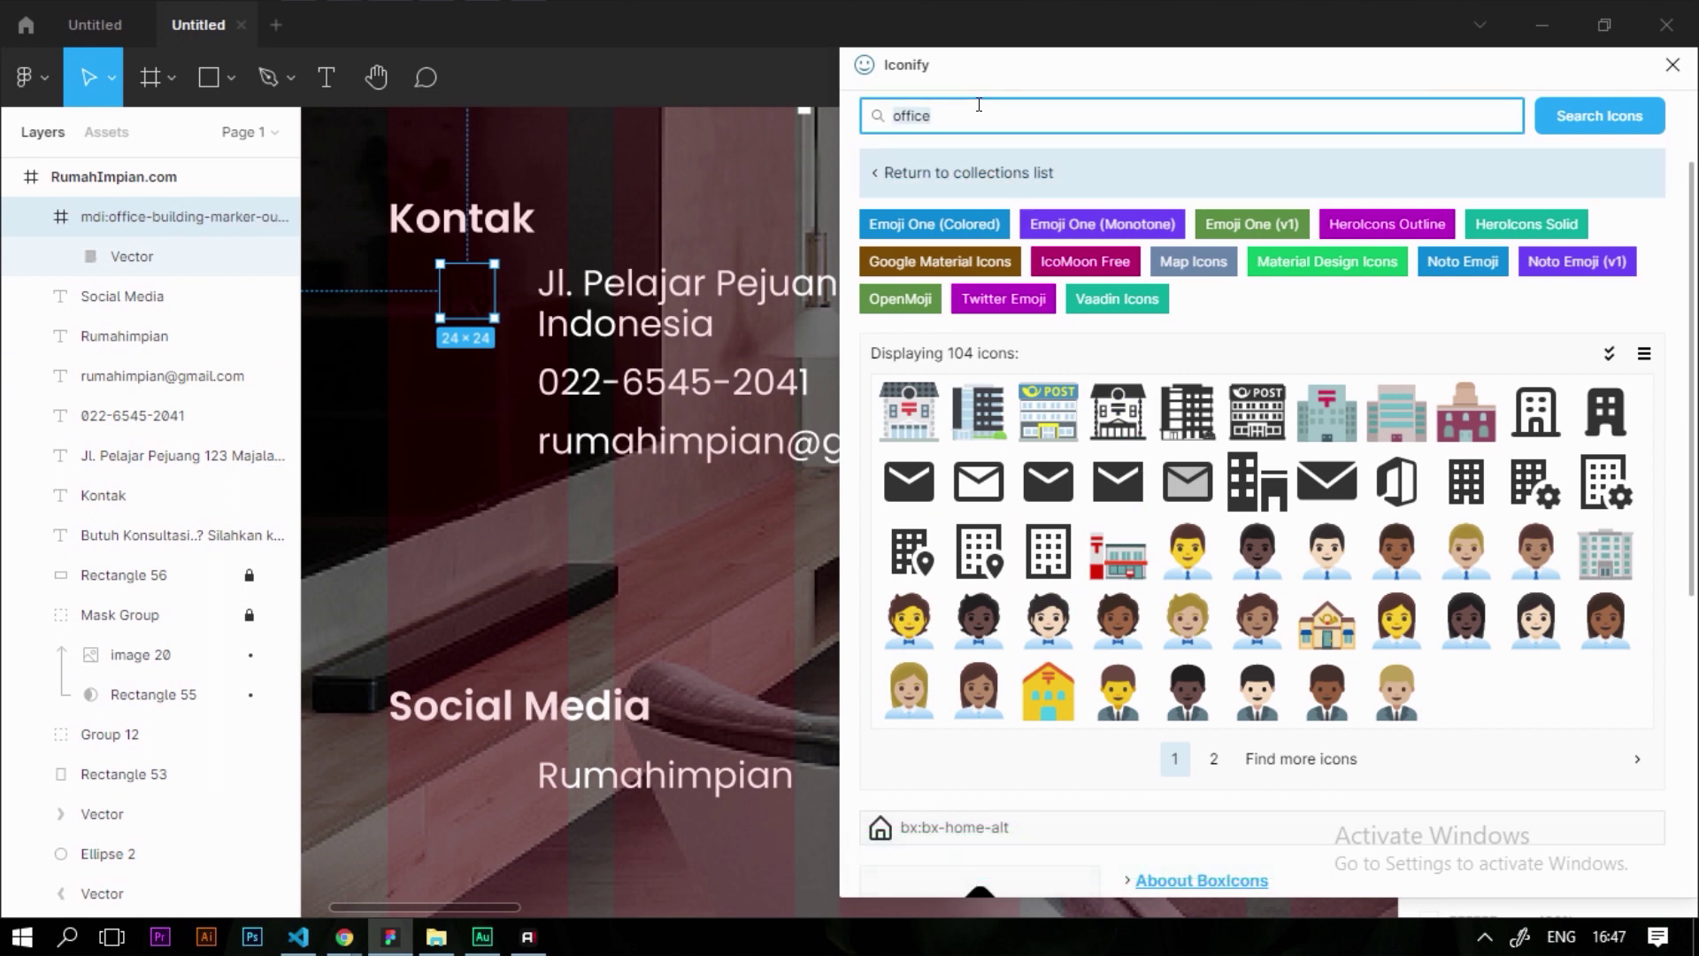
pyautogui.write('telephone')
pyautogui.press('Return')
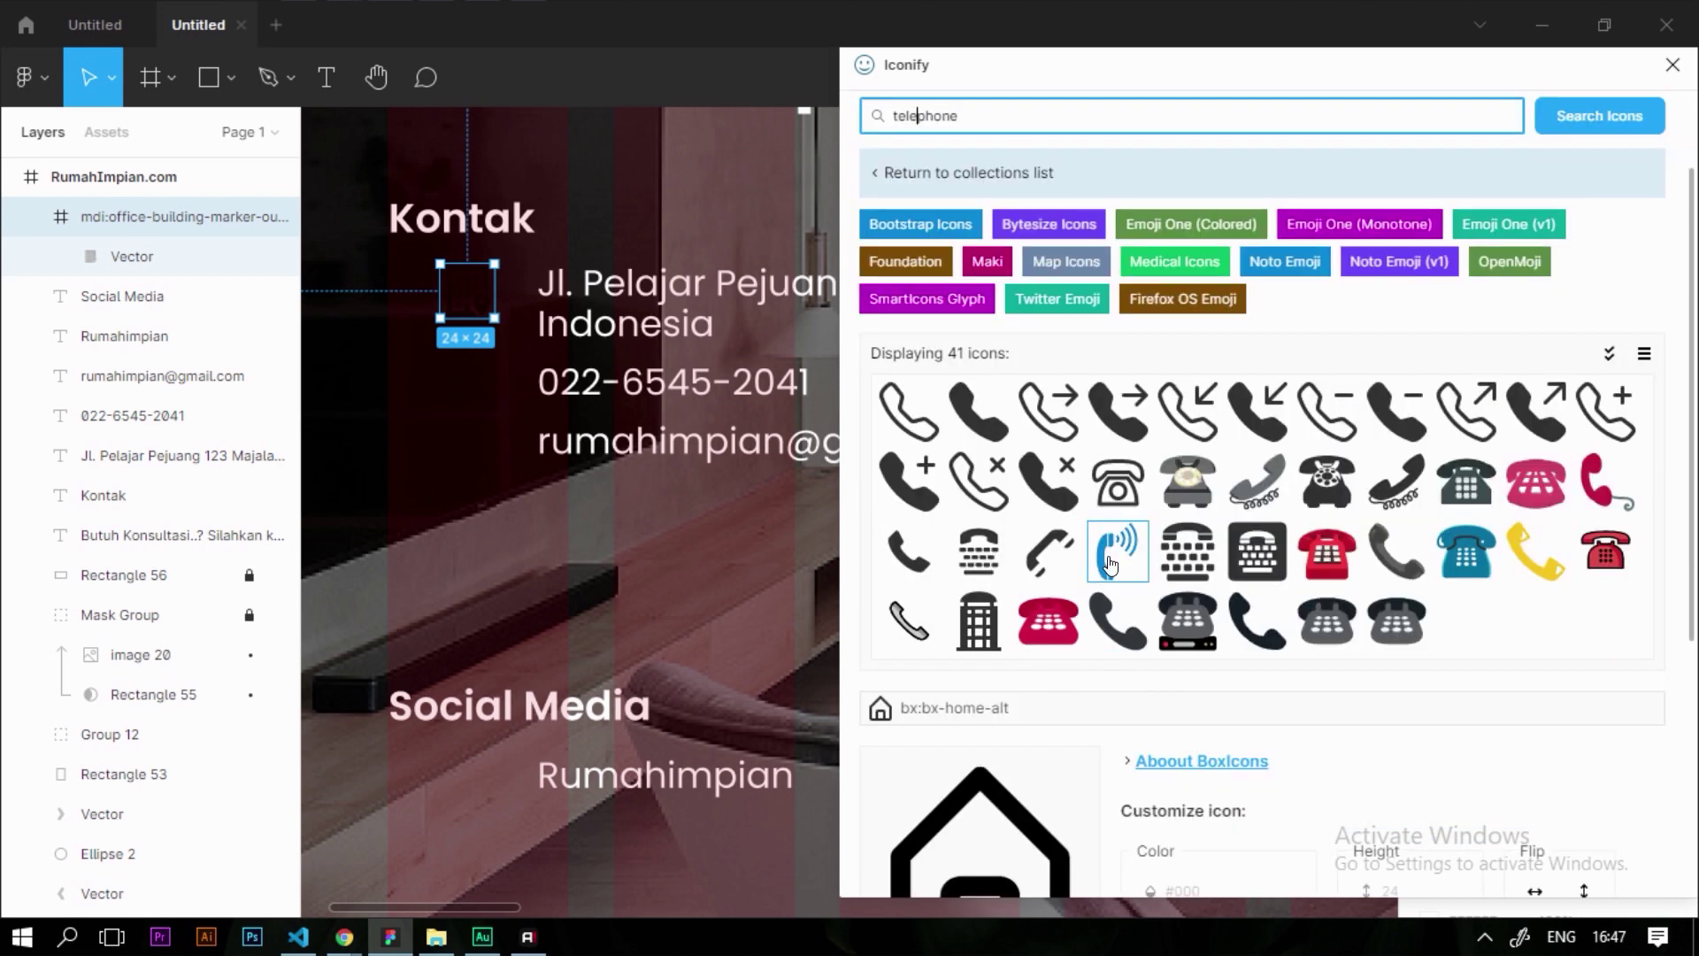
pyautogui.click(1117, 550)
pyautogui.doubleClick(1006, 115)
pyautogui.write('email')
pyautogui.press('Return')
pyautogui.click(909, 374)
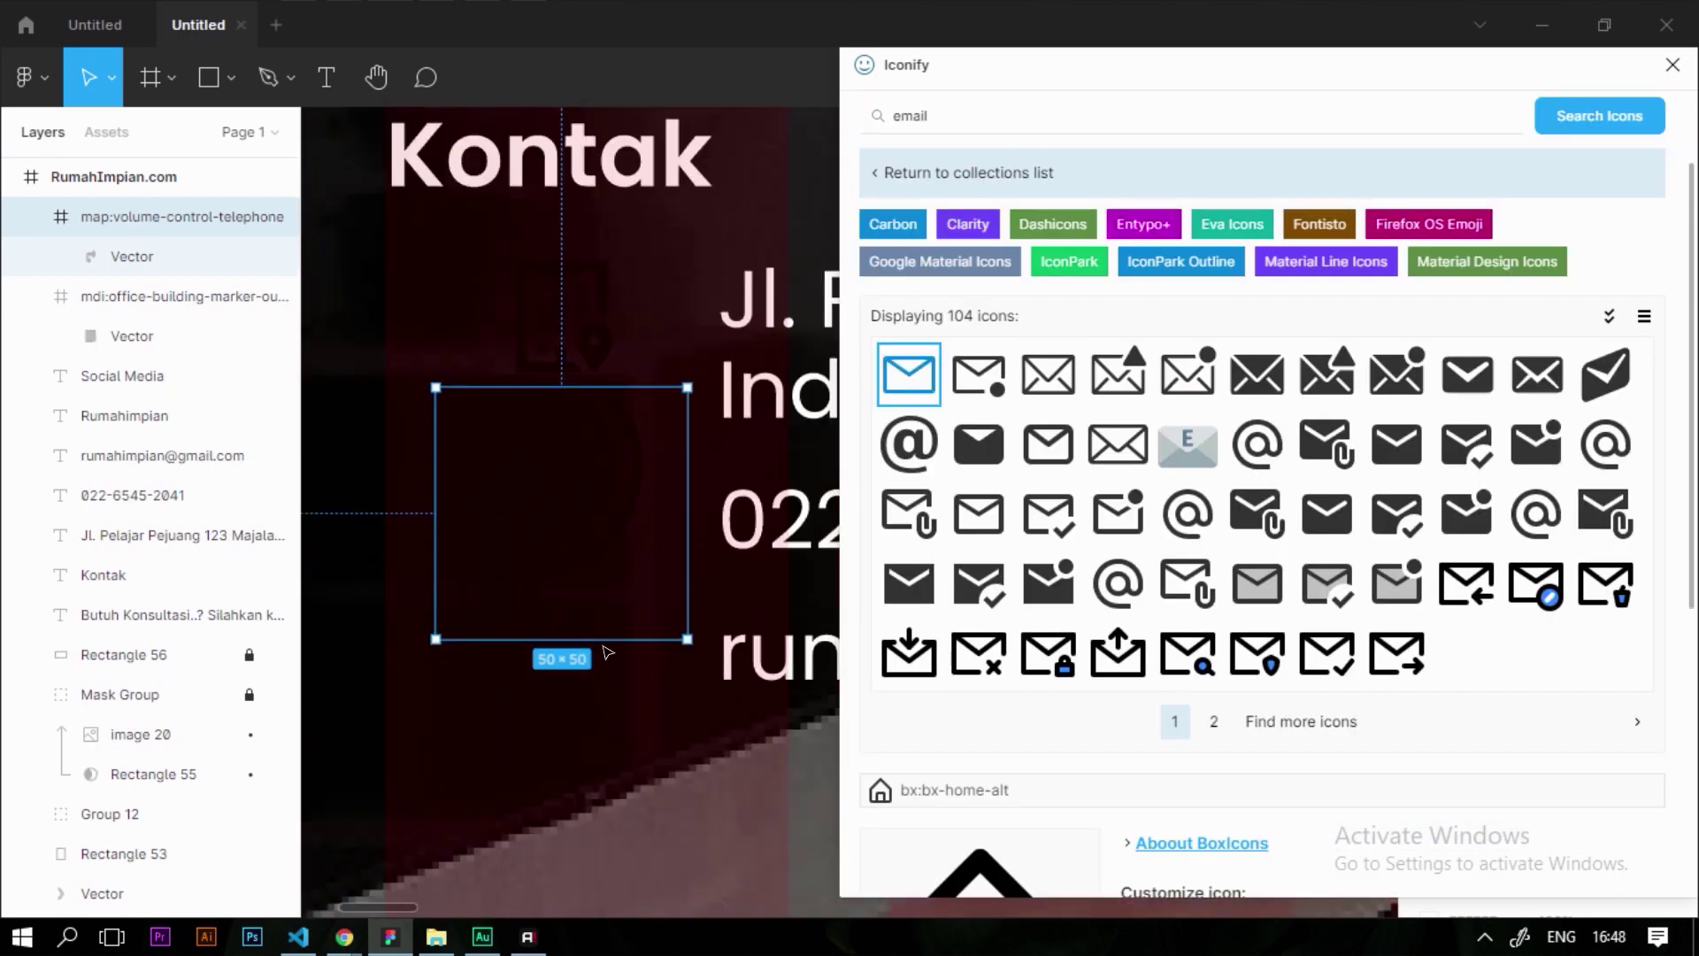
# Import an outlined Facebook icon and place it in the Social Media area
pyautogui.doubleClick(943, 115)
pyautogui.write('facebook')
pyautogui.press('Return')
pyautogui.click(1397, 815)
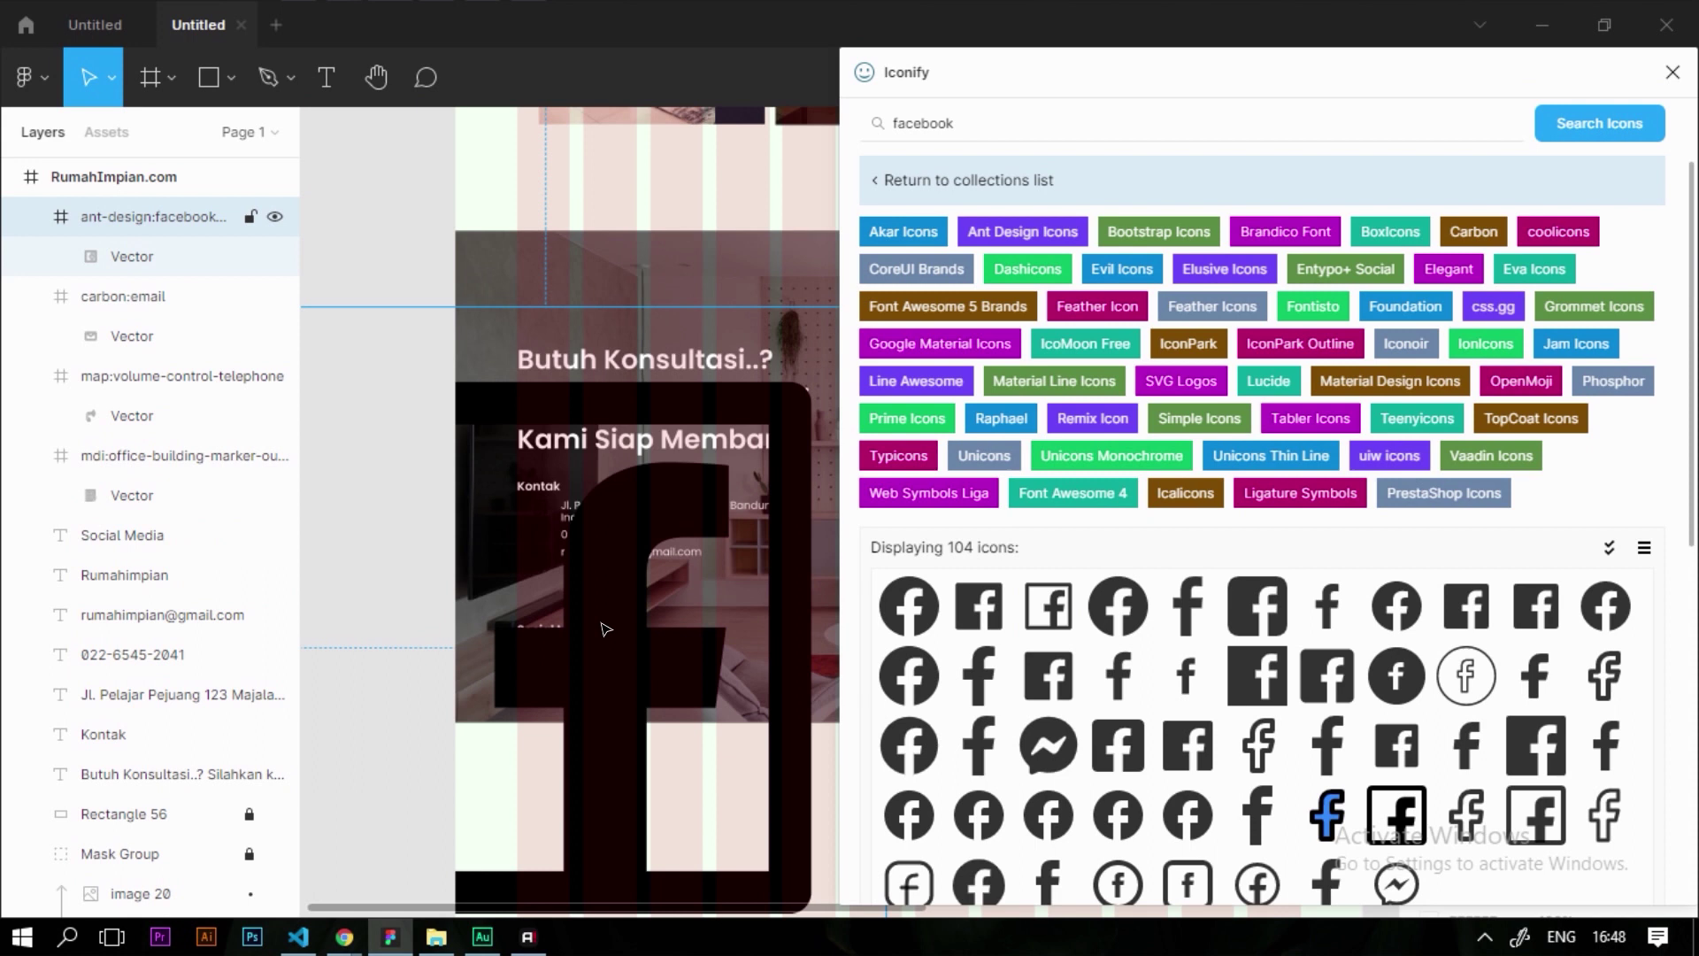
pyautogui.moveTo(605, 629); pyautogui.dragTo(522, 540)
pyautogui.scroll(2, 531, 531)
# Add a Twitter icon under Social Media and import a filled Instagram icon
pyautogui.doubleClick(991, 123)
pyautogui.write('twitter')
pyautogui.press('Return')
pyautogui.scroll(-2, 1239, 531)
pyautogui.moveTo(909, 727); pyautogui.dragTo(713, 603)
pyautogui.scroll(3, 1239, 442)
pyautogui.doubleClick(973, 247)
pyautogui.write('instagram')
pyautogui.press('Return')
pyautogui.click(903, 739)
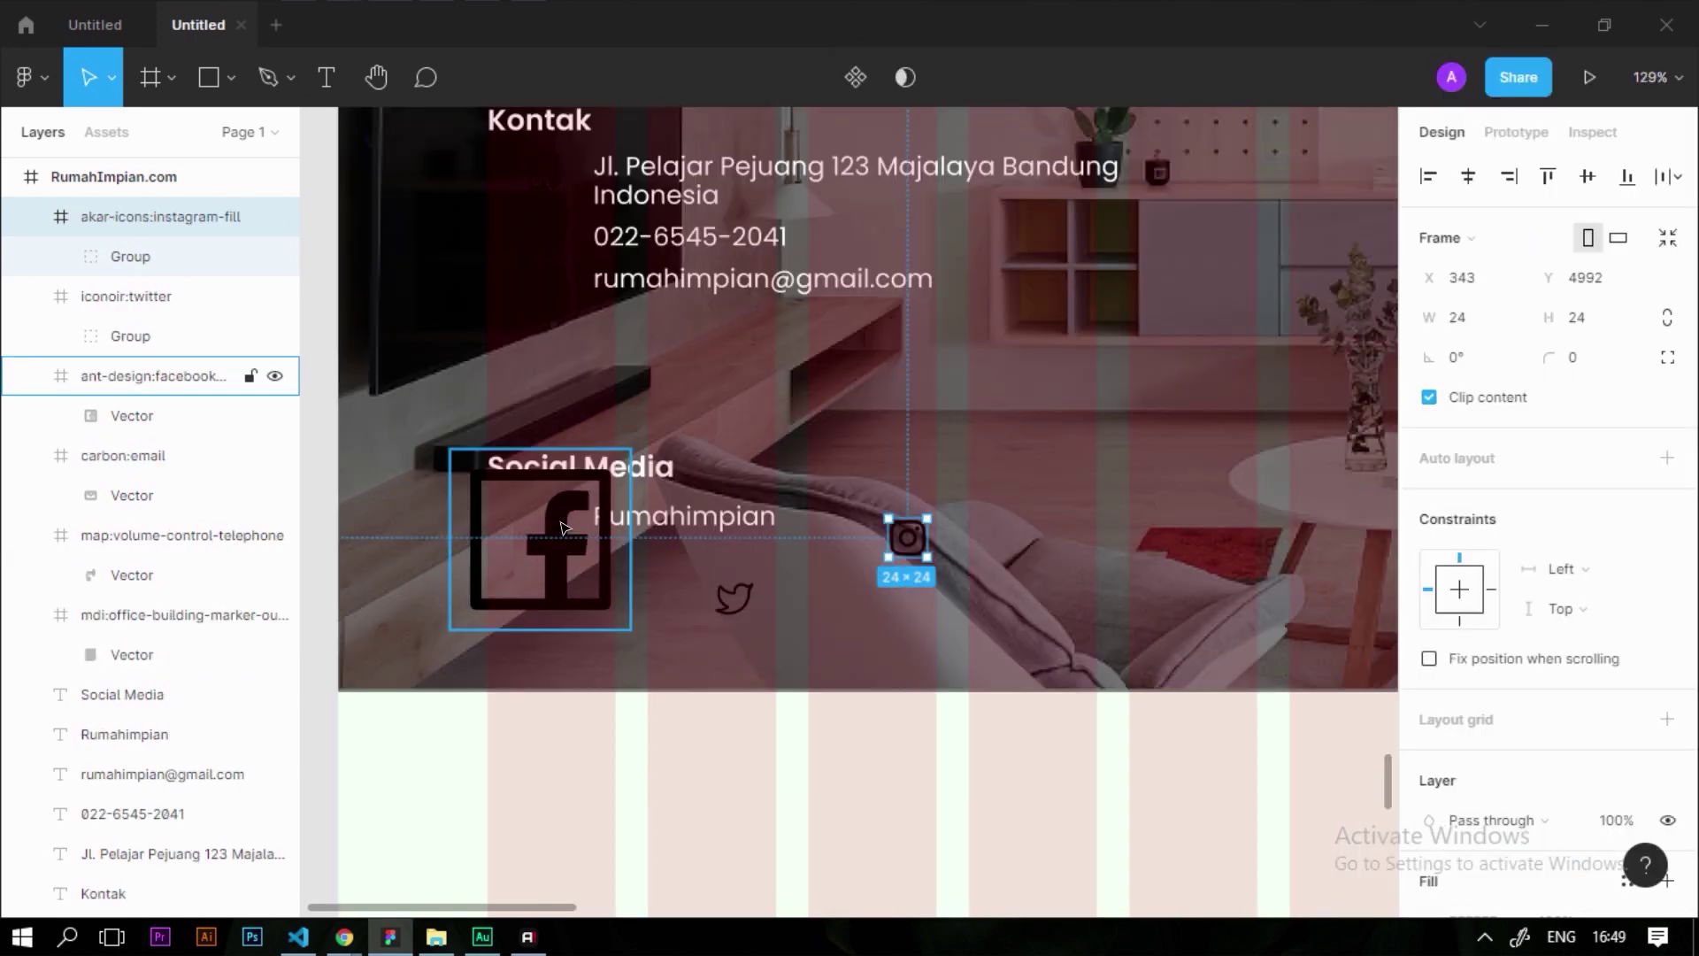
# Ungroup the phone icon, fill it white (FFFFFF) and resize it to 13×18
pyautogui.scroll(8, 496, 265)
pyautogui.click(614, 390)
pyautogui.click(1428, 719)
pyautogui.click(612, 549)
pyautogui.hotkey('ctrl', 'shift', 'g')
pyautogui.click(1428, 720)
pyautogui.click(1101, 293)
pyautogui.moveTo(682, 647); pyautogui.dragTo(596, 526)
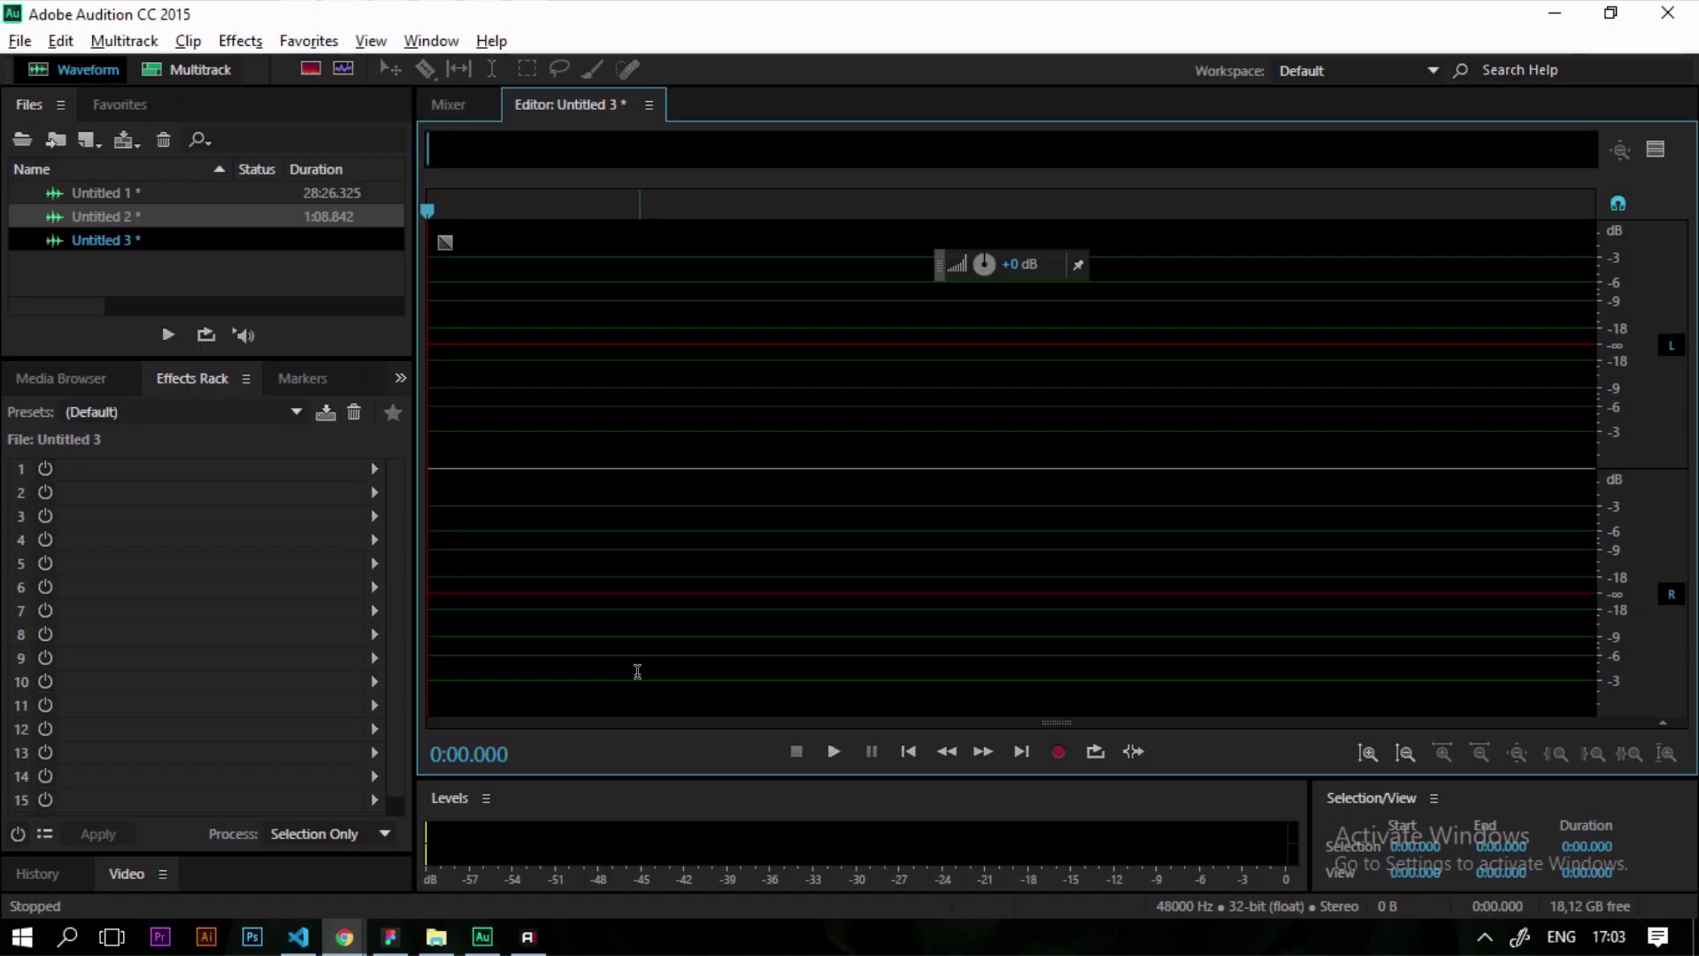
pyautogui.hotkey('shift', 'space')
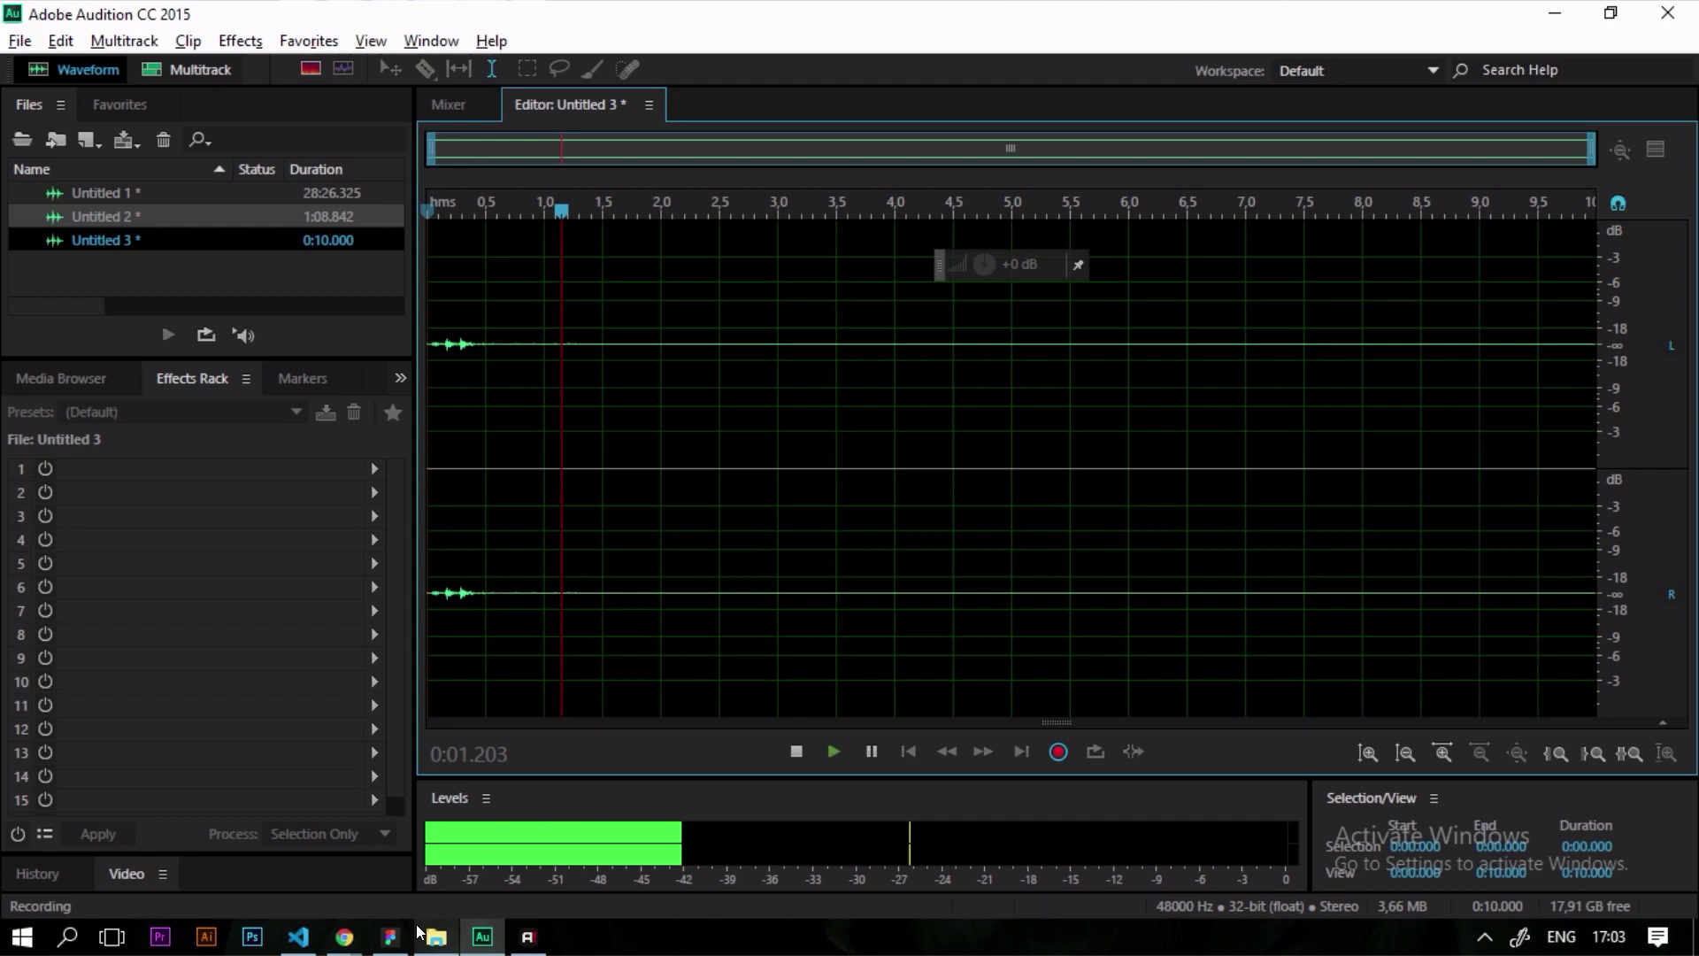
pyautogui.click(391, 937)
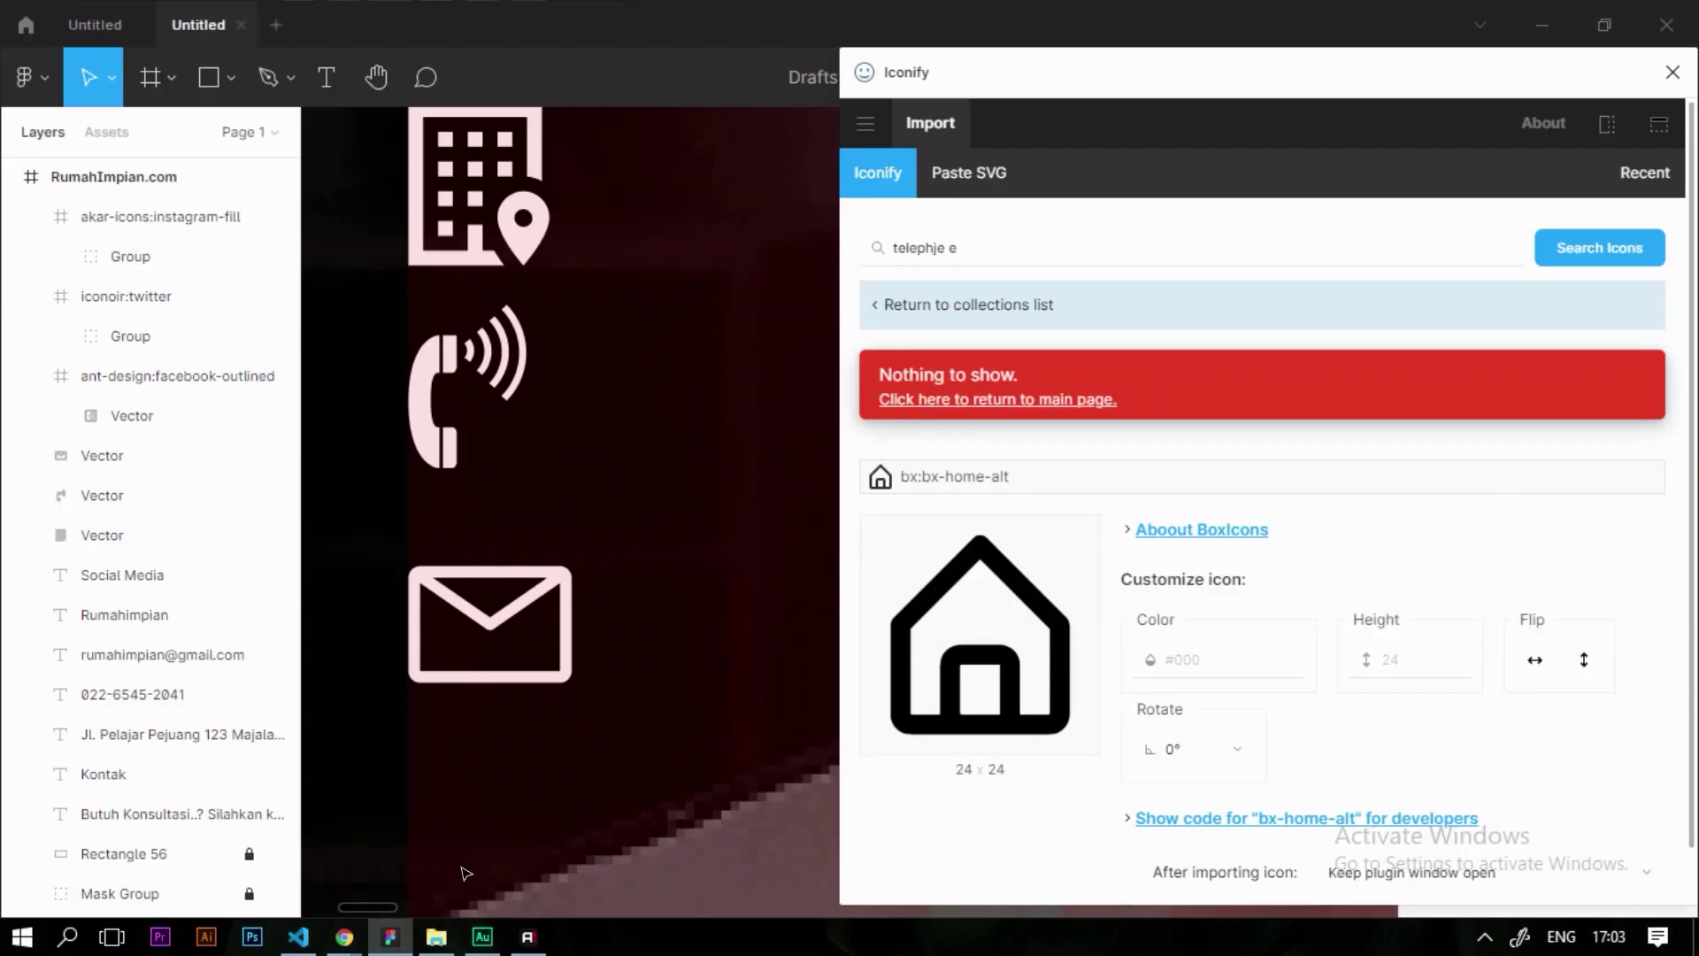
# Re-search 'telephone' in Iconify and place the 32×32 bytesize:telephone desk-phone icon, filled white
pyautogui.tripleClick(963, 247)
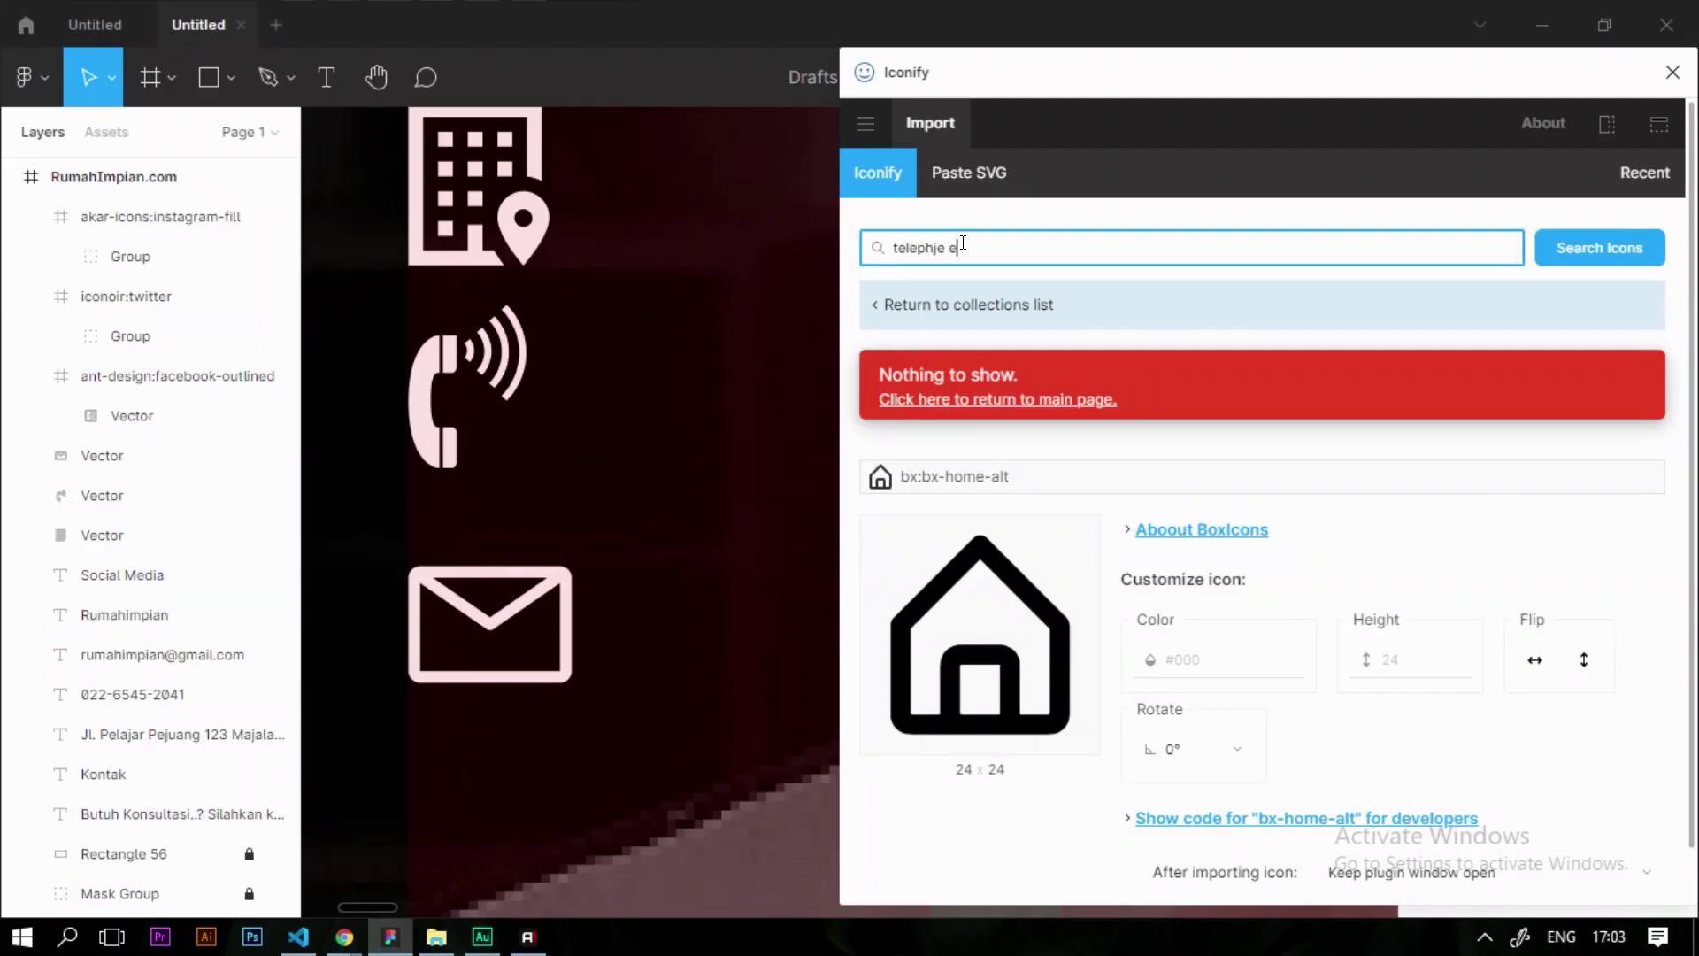
pyautogui.write('telephone')
pyautogui.press('Return')
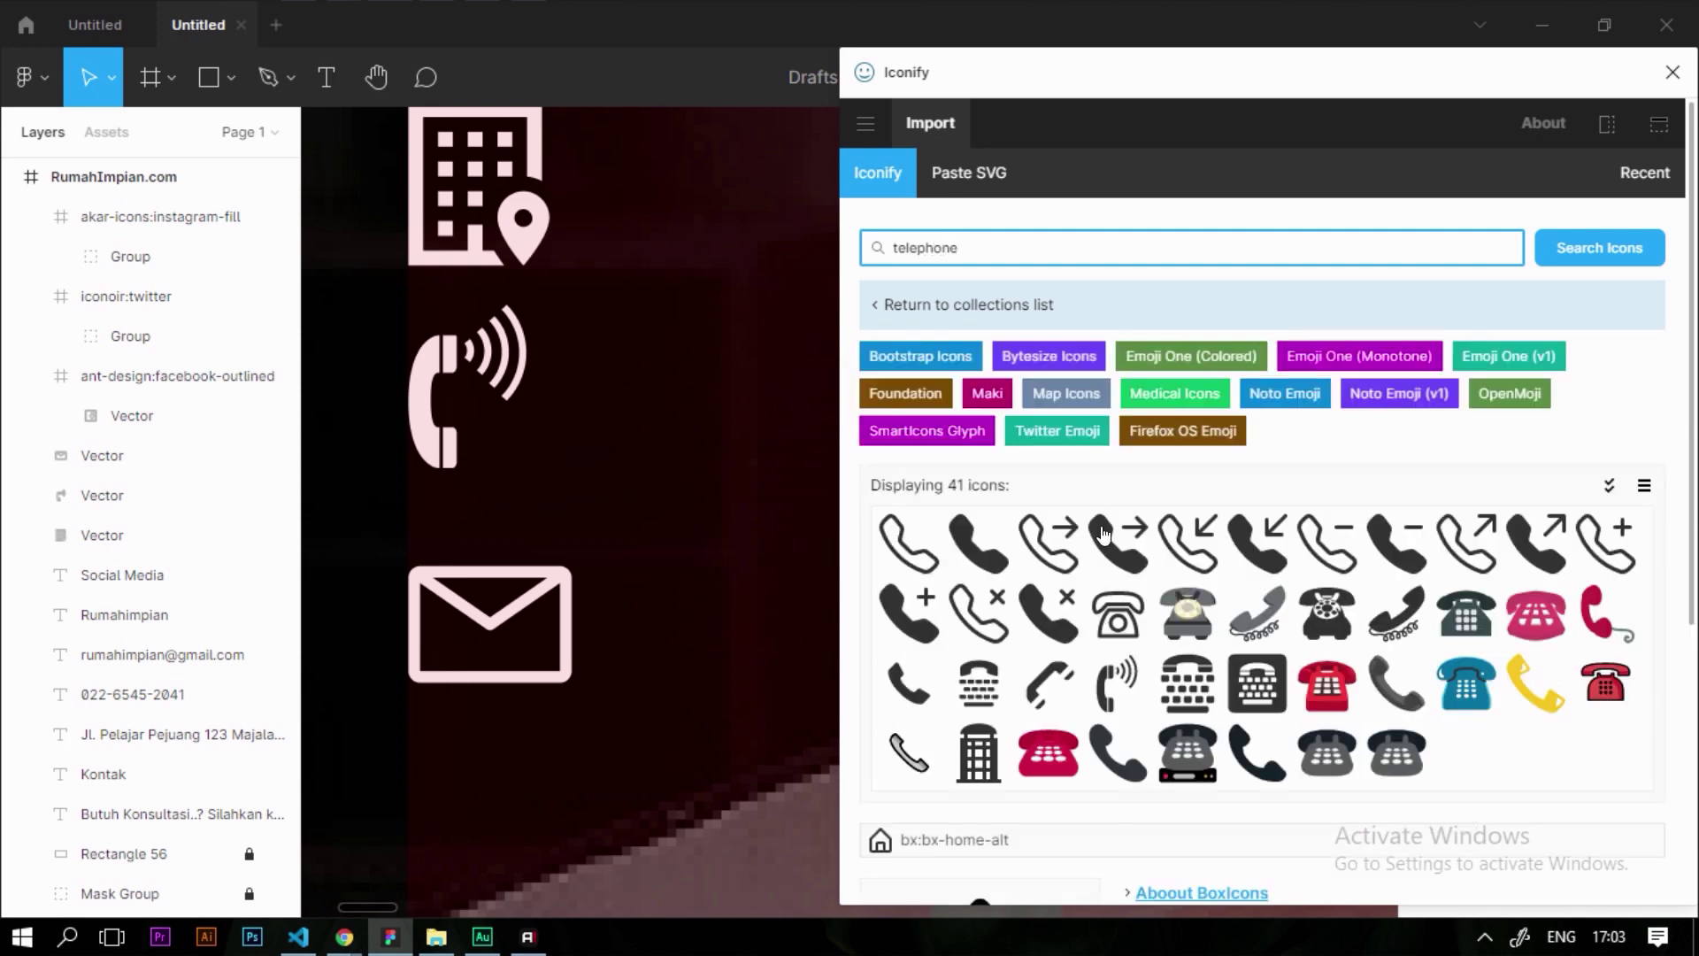
pyautogui.scroll(-2, 1059, 594)
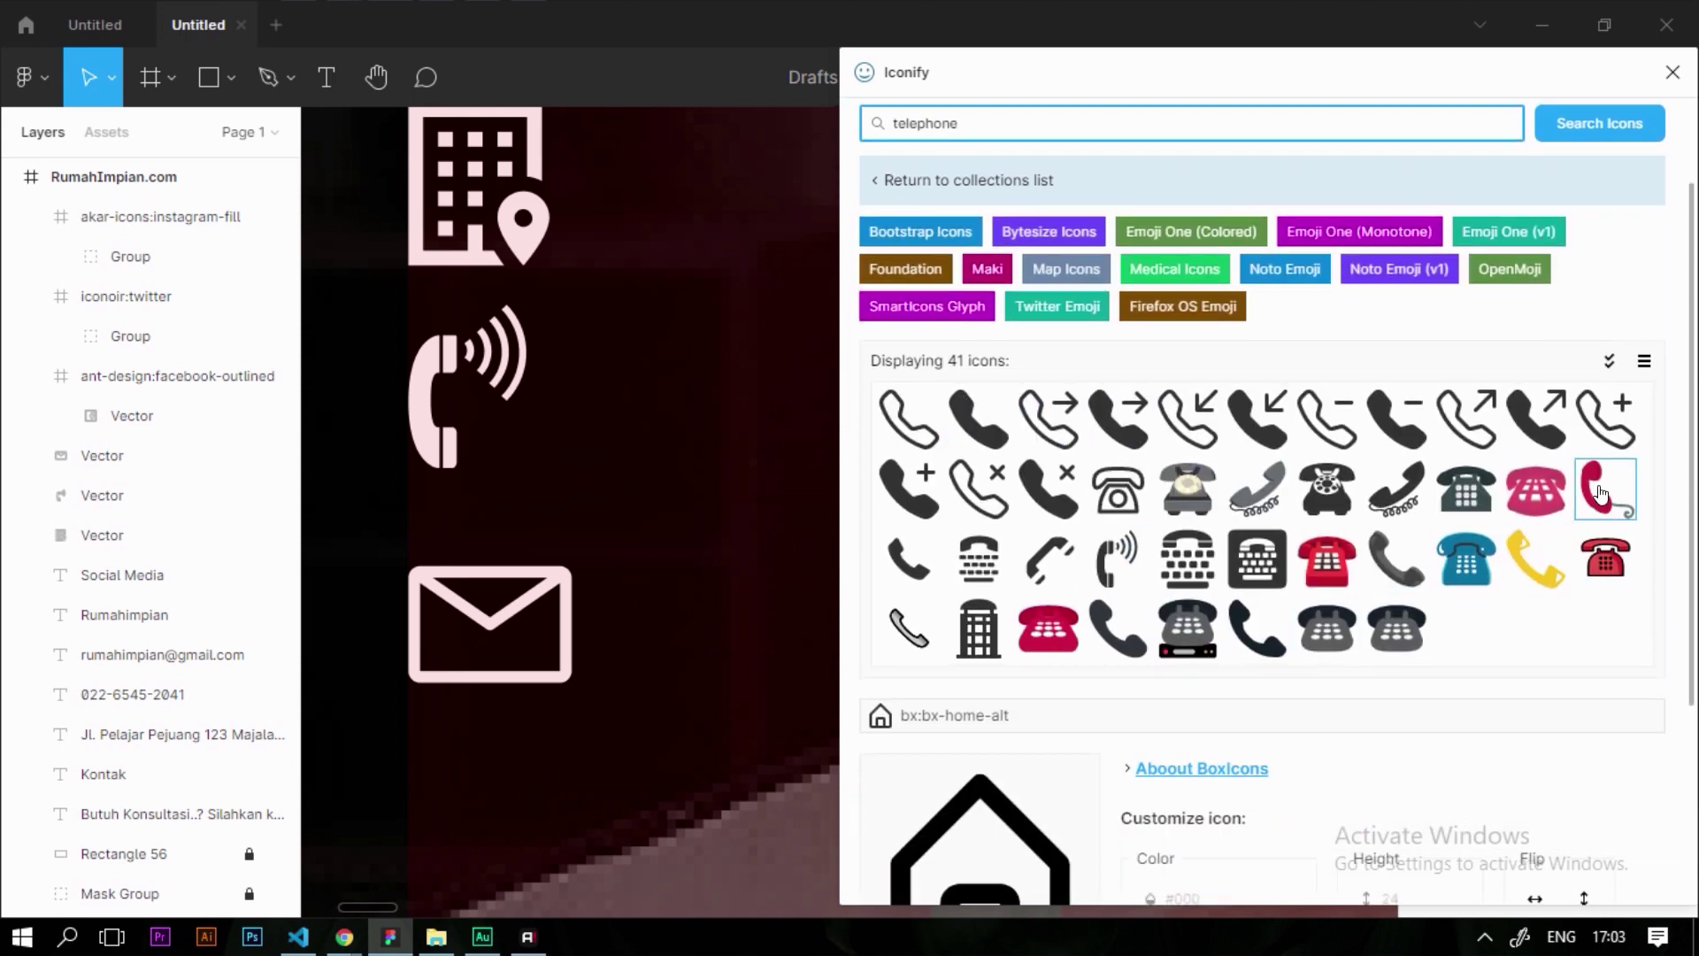
pyautogui.scroll(-3, 965, 640)
pyautogui.scroll(5, 1244, 573)
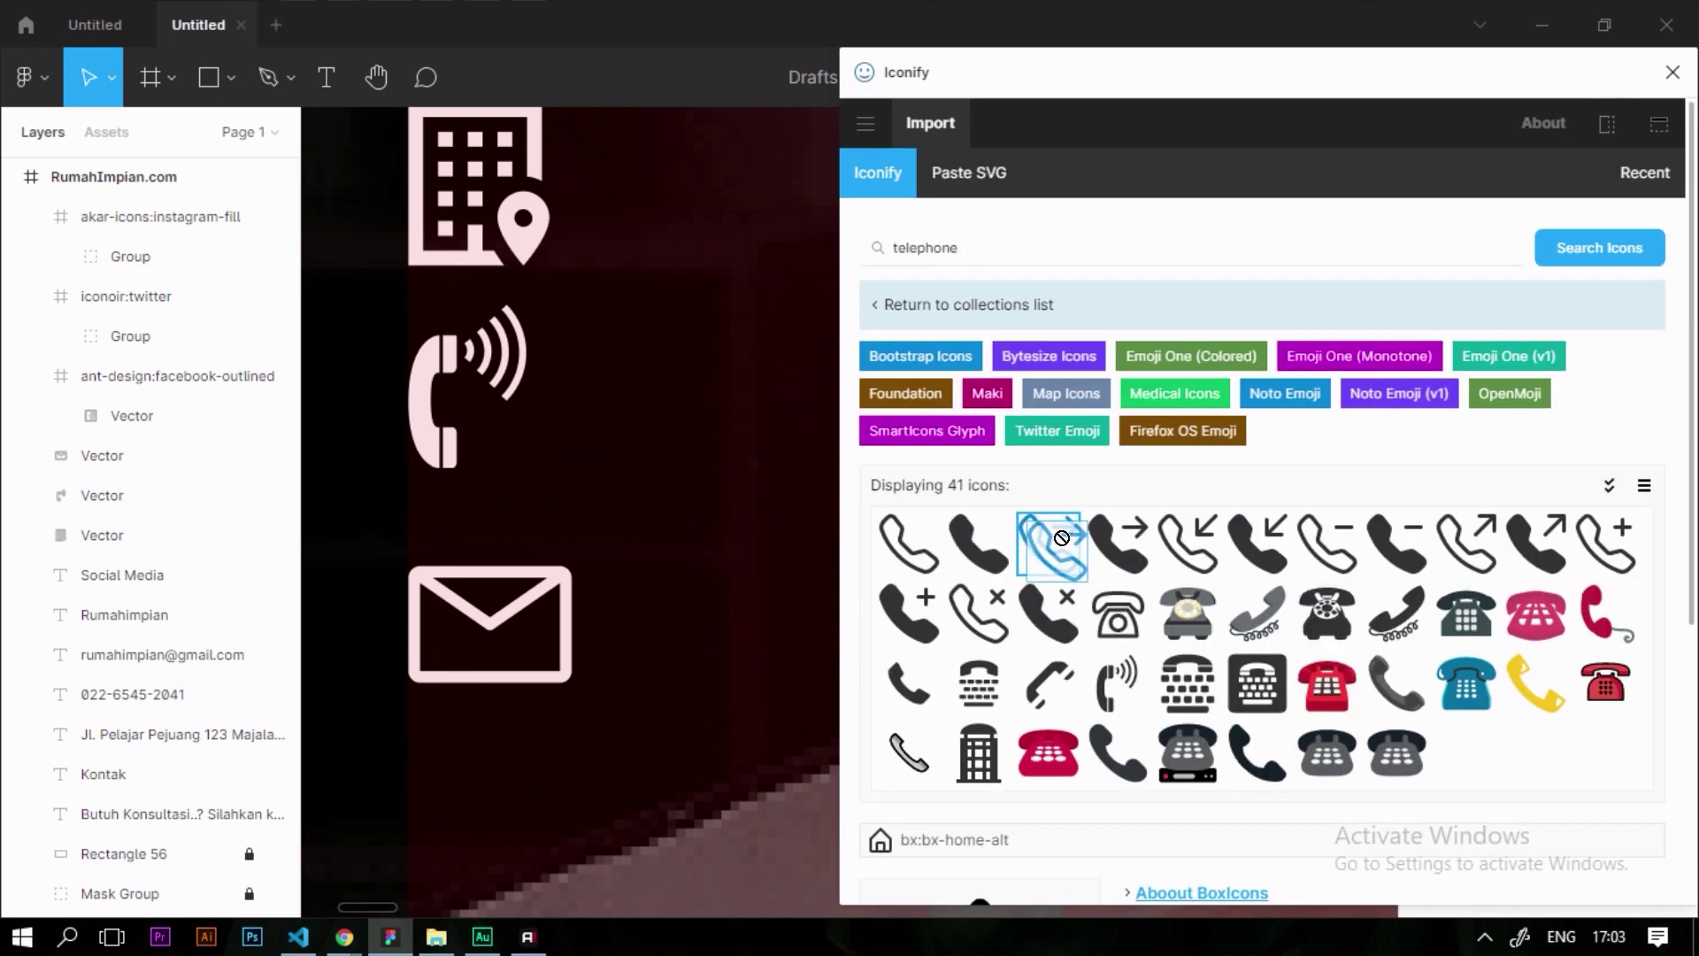
pyautogui.moveTo(909, 544); pyautogui.dragTo(1118, 614)
pyautogui.click(1119, 613)
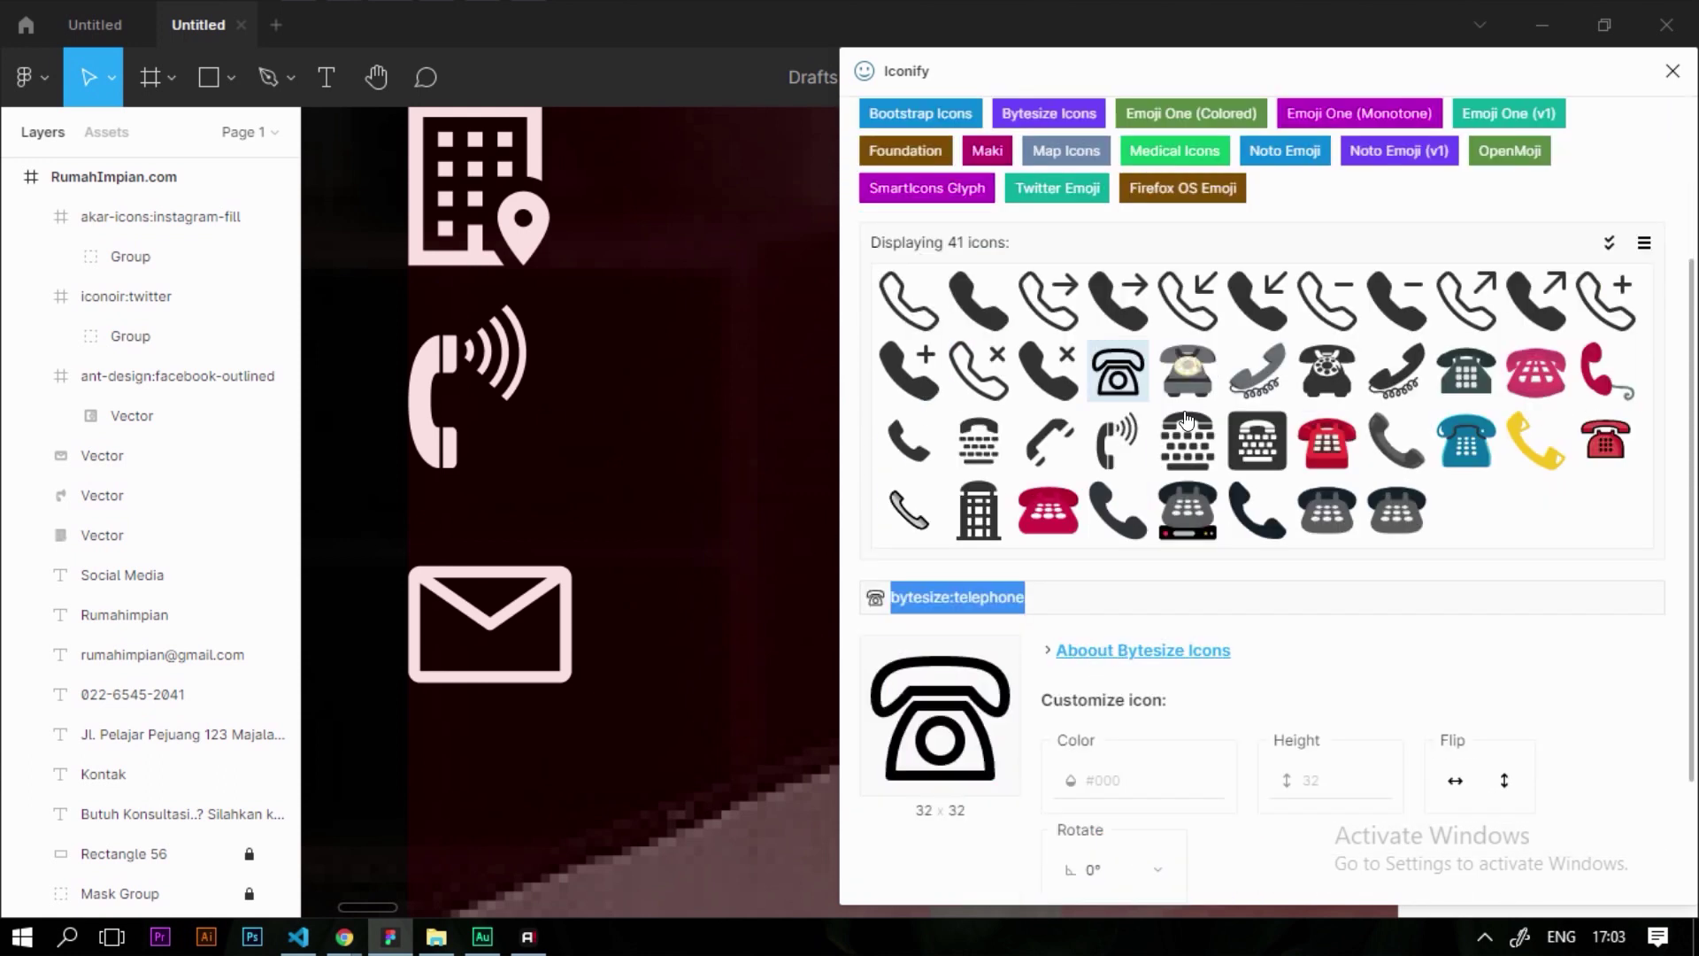
pyautogui.moveTo(1117, 372); pyautogui.dragTo(607, 463)
pyautogui.keyDown('ctrl'); pyautogui.scroll(-2, 531, 467); pyautogui.keyUp('ctrl')
pyautogui.click(1673, 71)
pyautogui.scroll(-5, 1548, 531)
pyautogui.click(1428, 708)
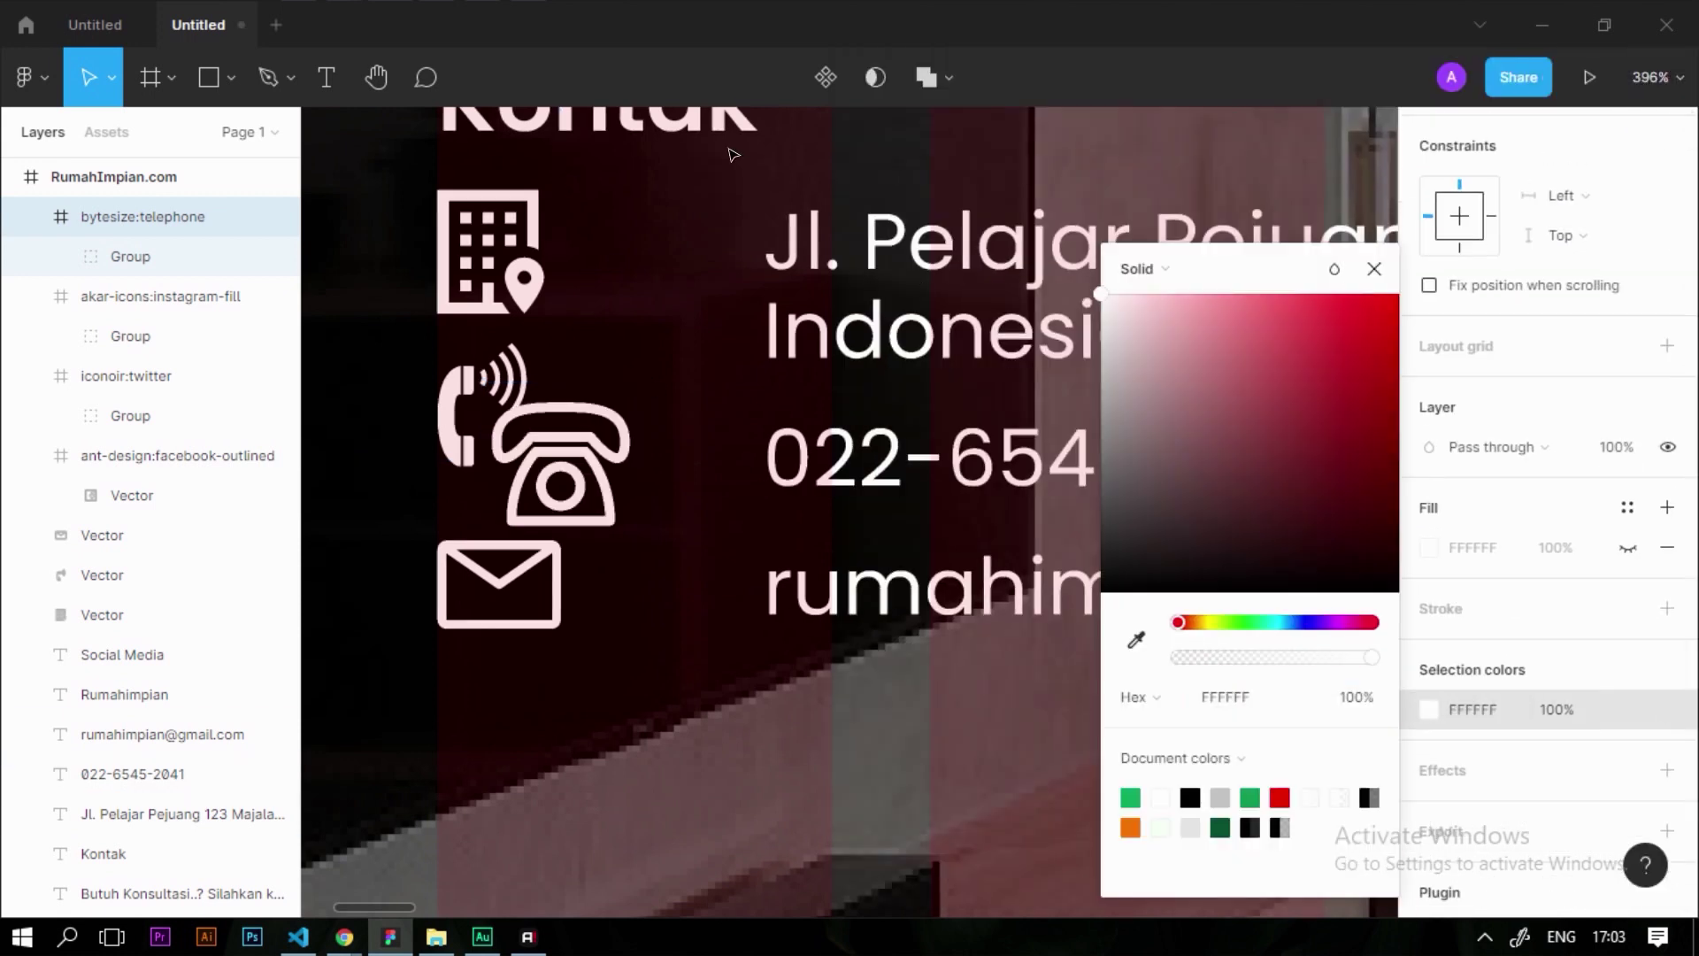
# Delete the old phone-signal icon, then ungroup the desk telephone and set its height to 25
pyautogui.moveTo(643, 423); pyautogui.dragTo(683, 414)
pyautogui.click(454, 421)
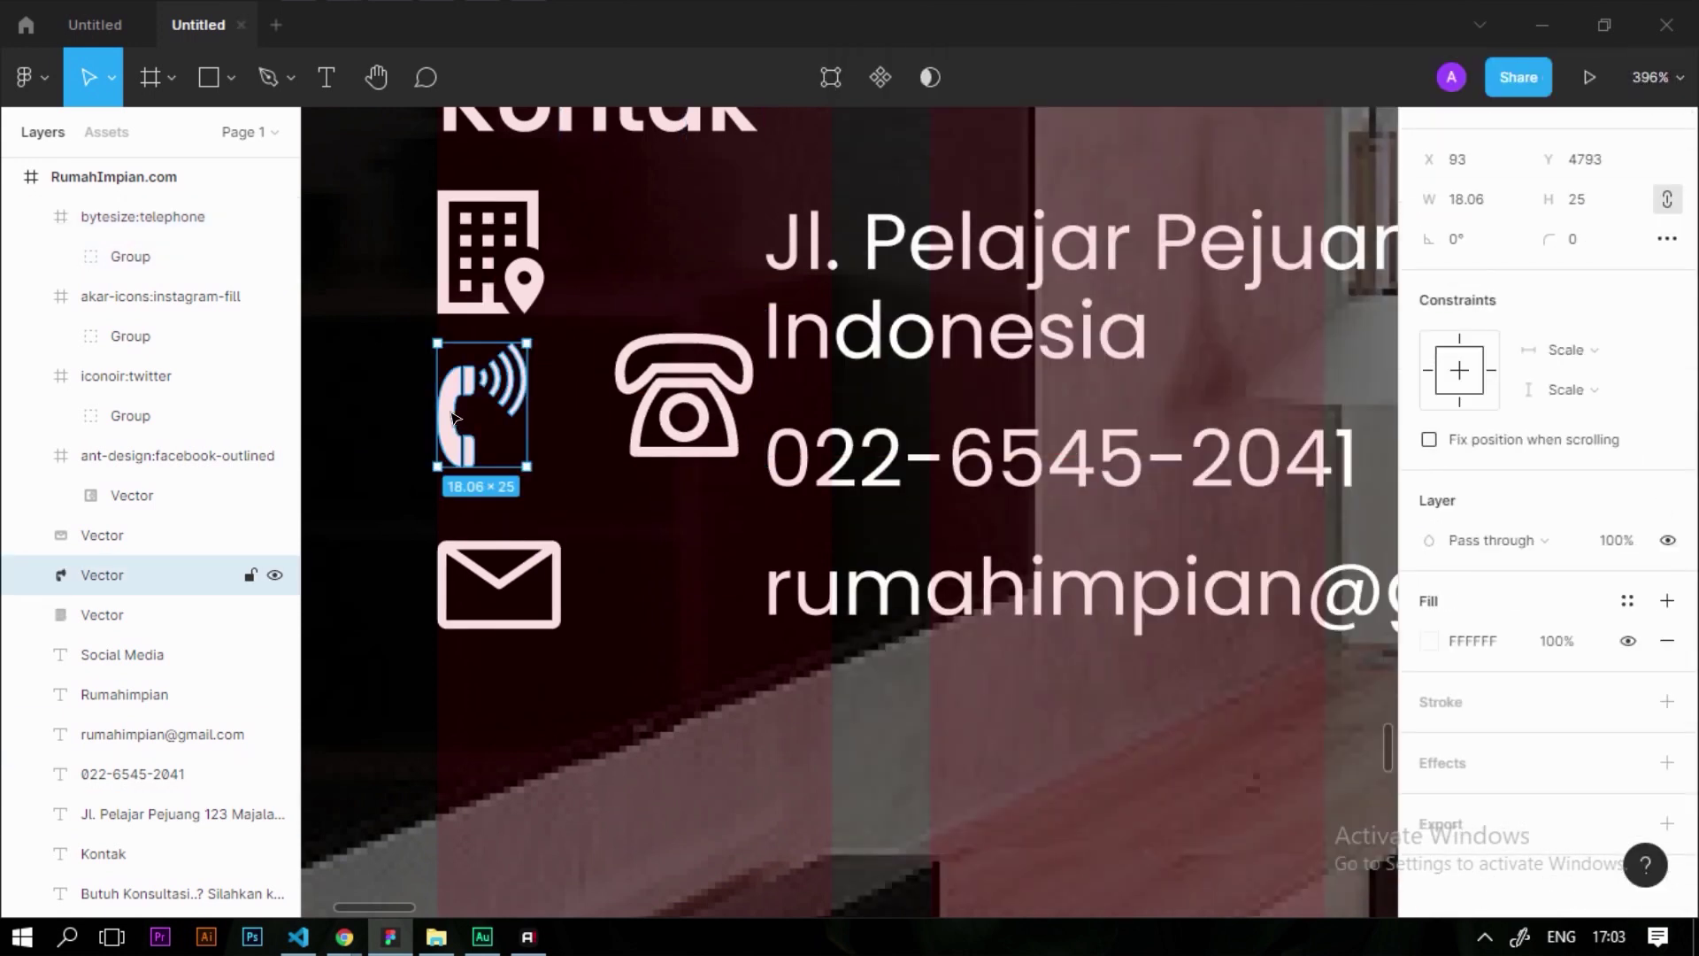
pyautogui.press('Delete')
pyautogui.click(678, 403)
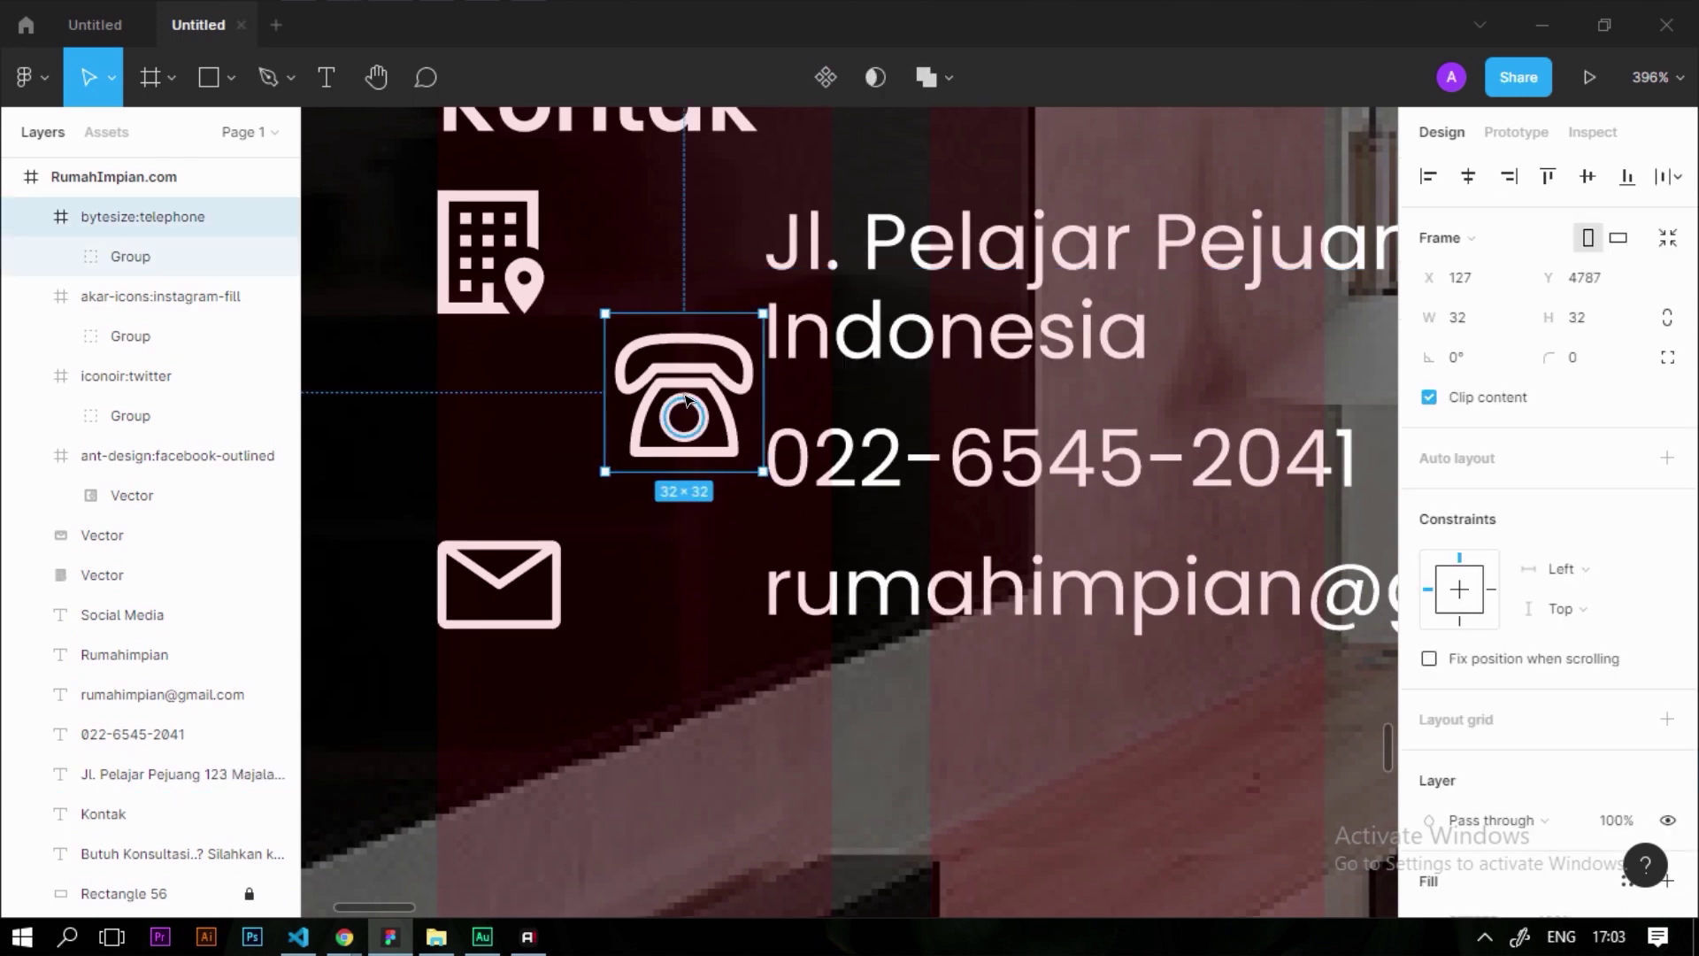
pyautogui.hotkey('ctrl', 'shift', 'g')
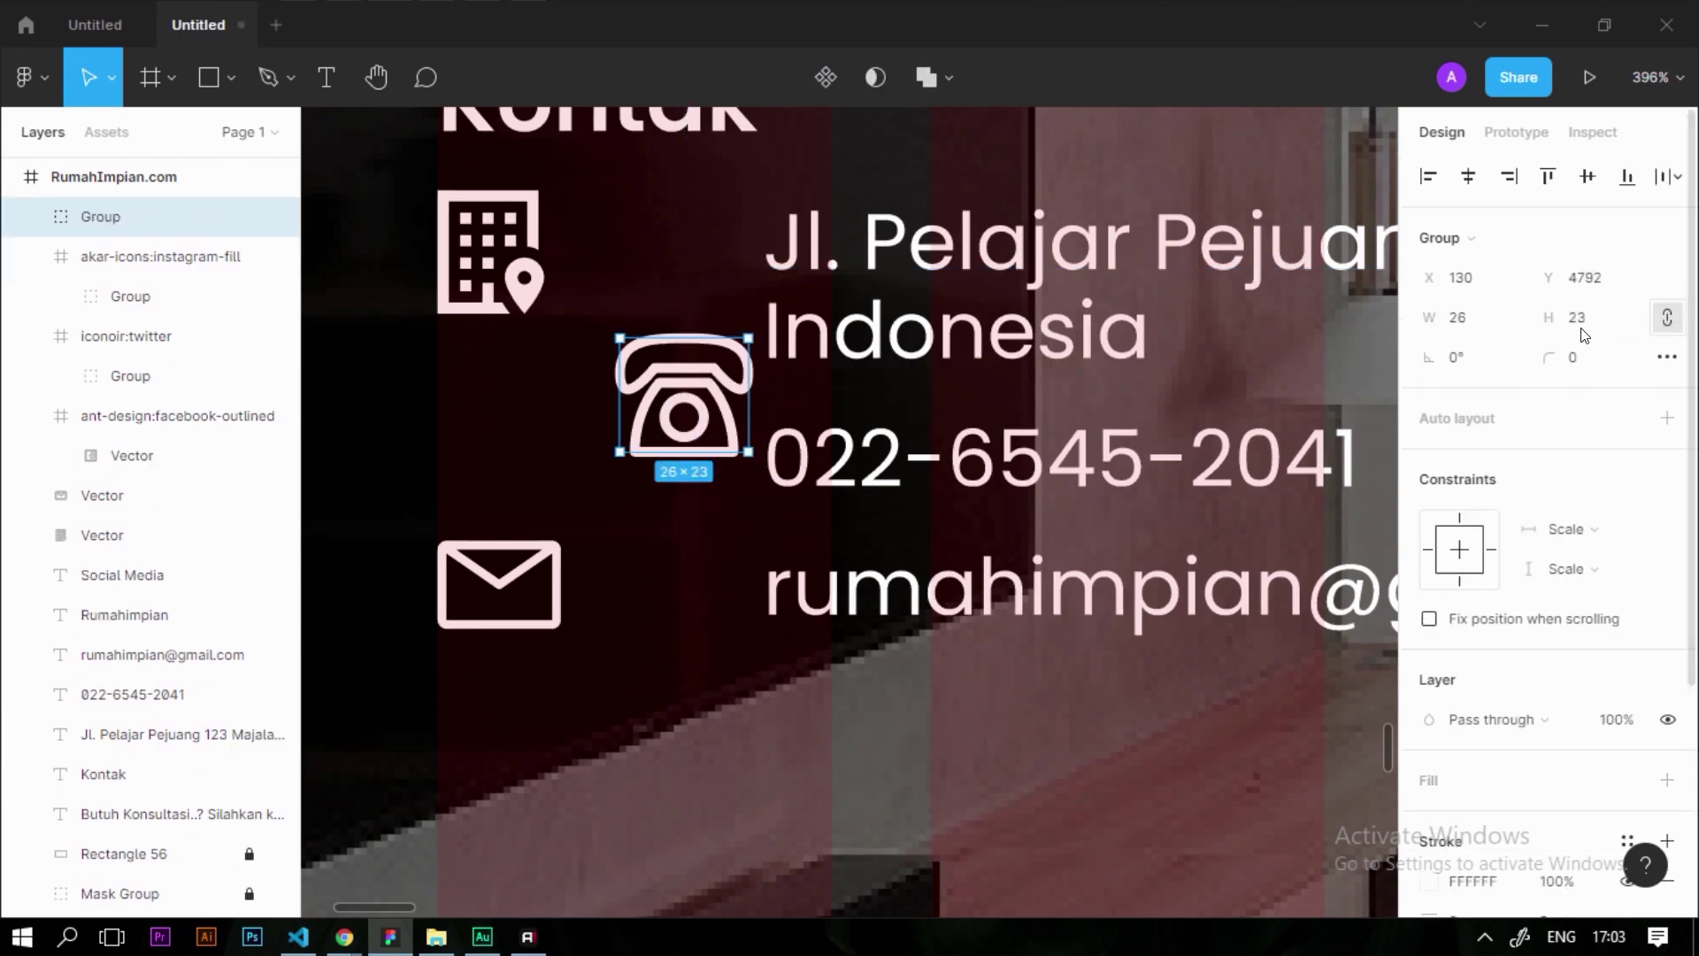
pyautogui.write('5')
pyautogui.press('Return')
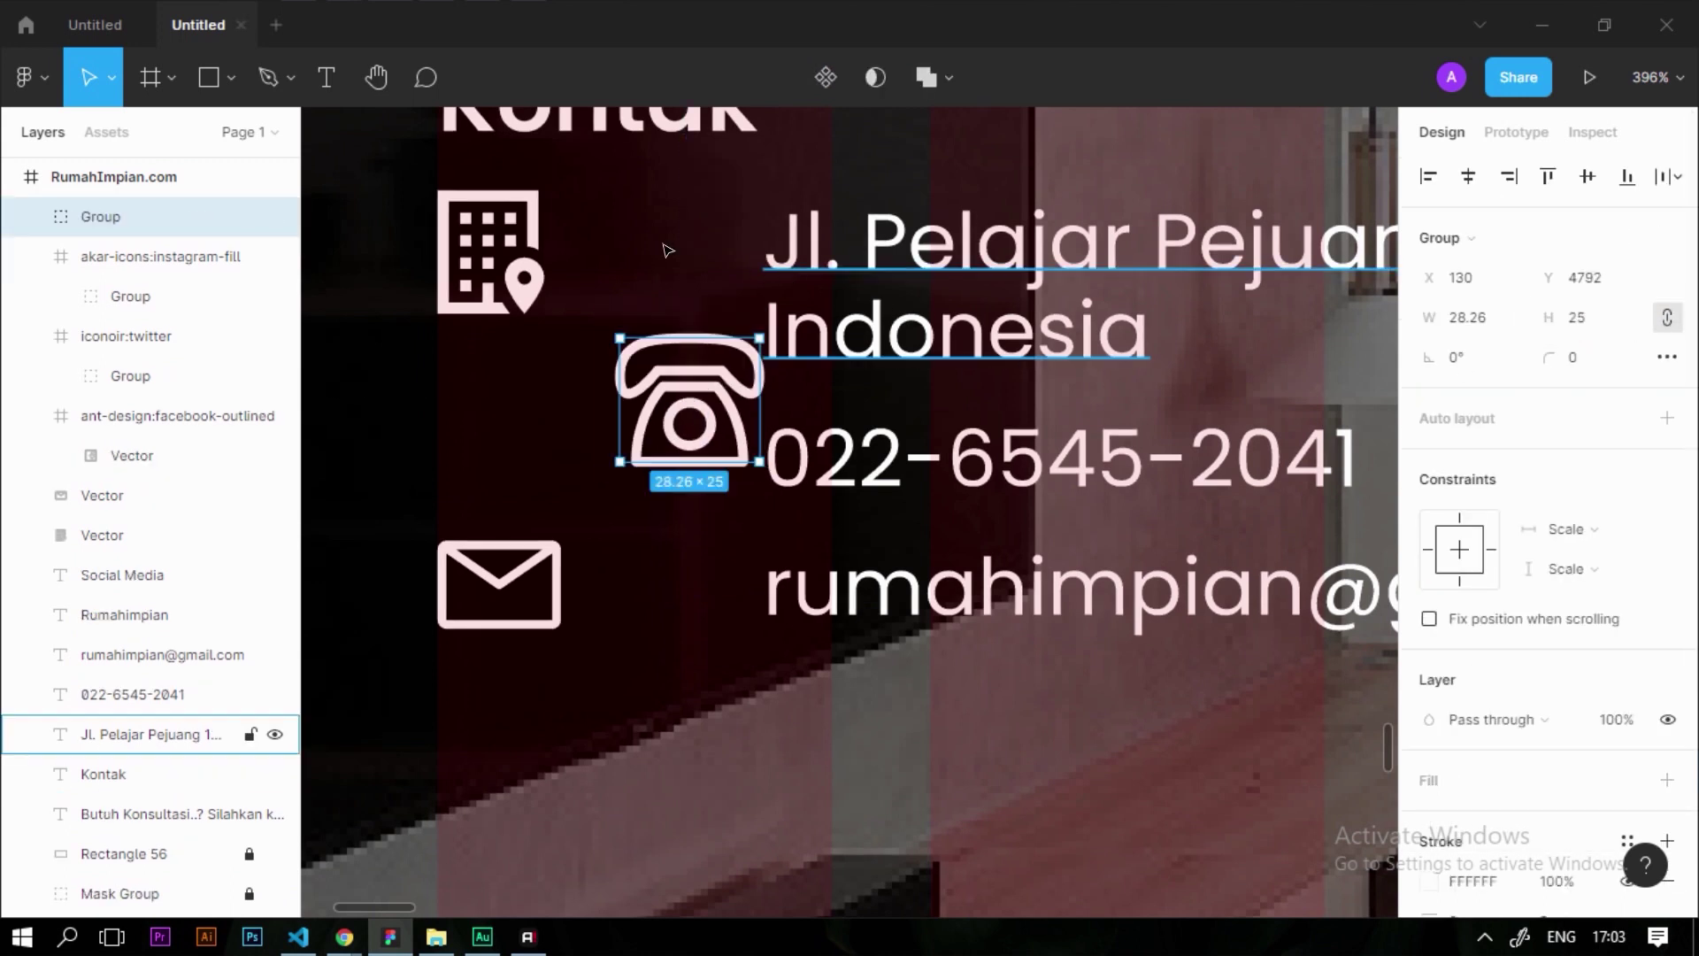
# Line the telephone and envelope up under the building icon in the icon column
pyautogui.click(516, 272)
pyautogui.moveTo(673, 434); pyautogui.dragTo(518, 460)
pyautogui.moveTo(501, 584); pyautogui.dragTo(522, 589)
pyautogui.click(398, 354)
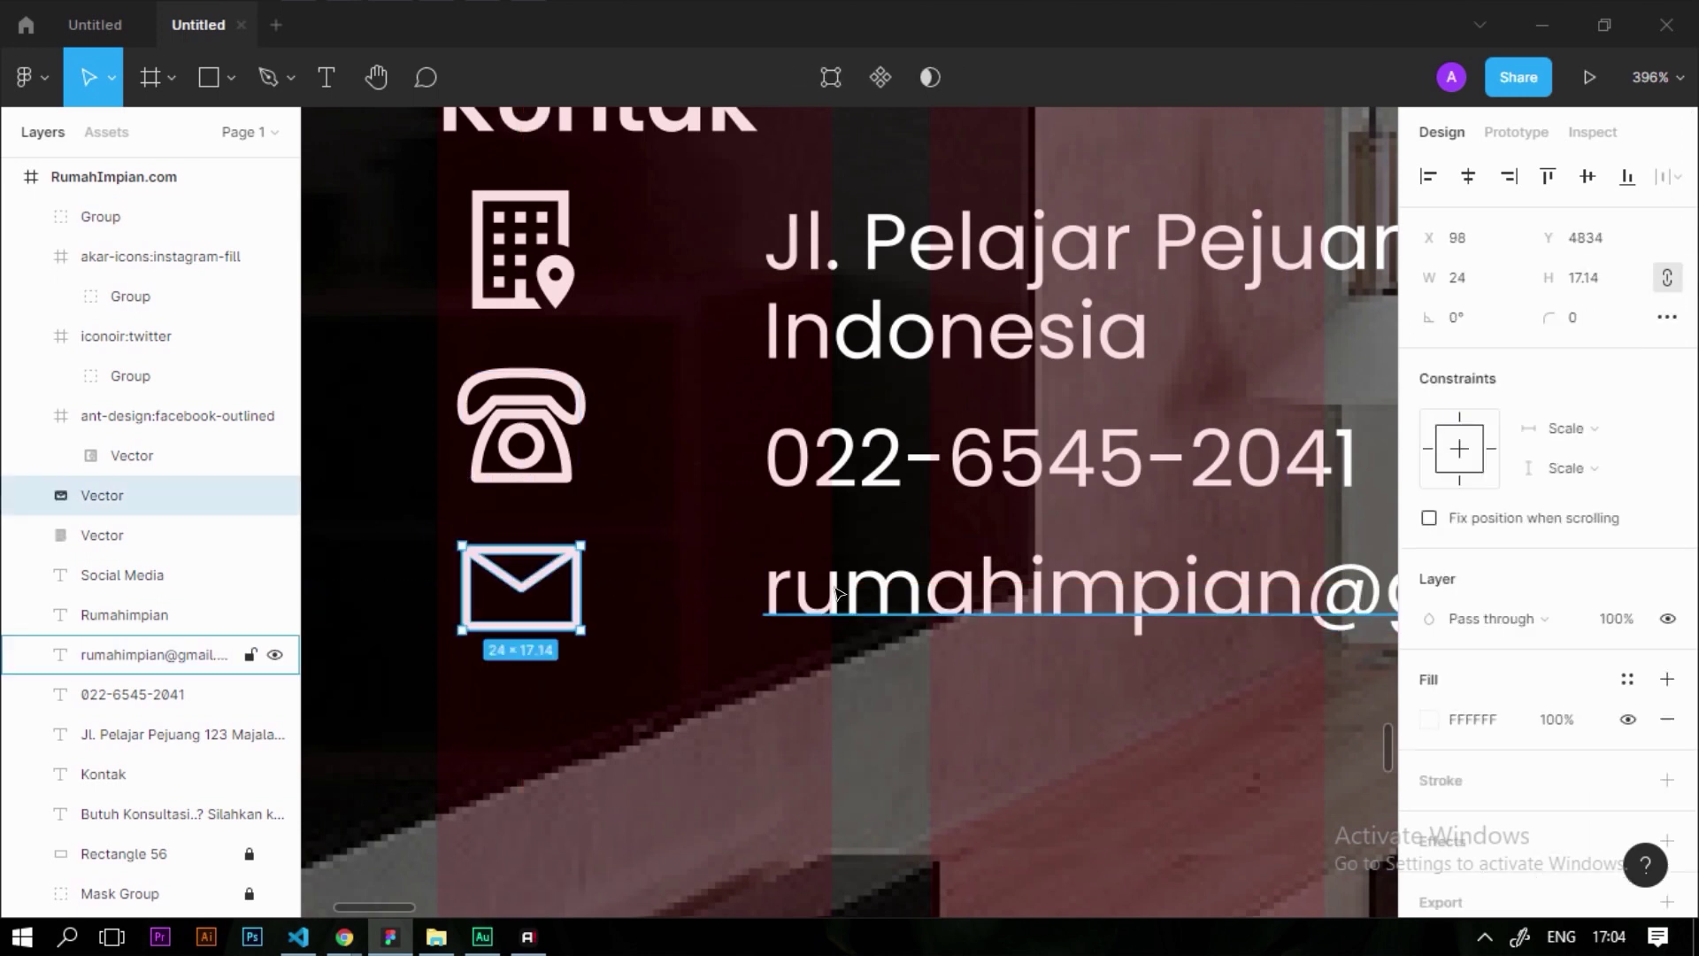
pyautogui.click(522, 291)
pyautogui.scroll(-5, 522, 290)
pyautogui.press('Escape')
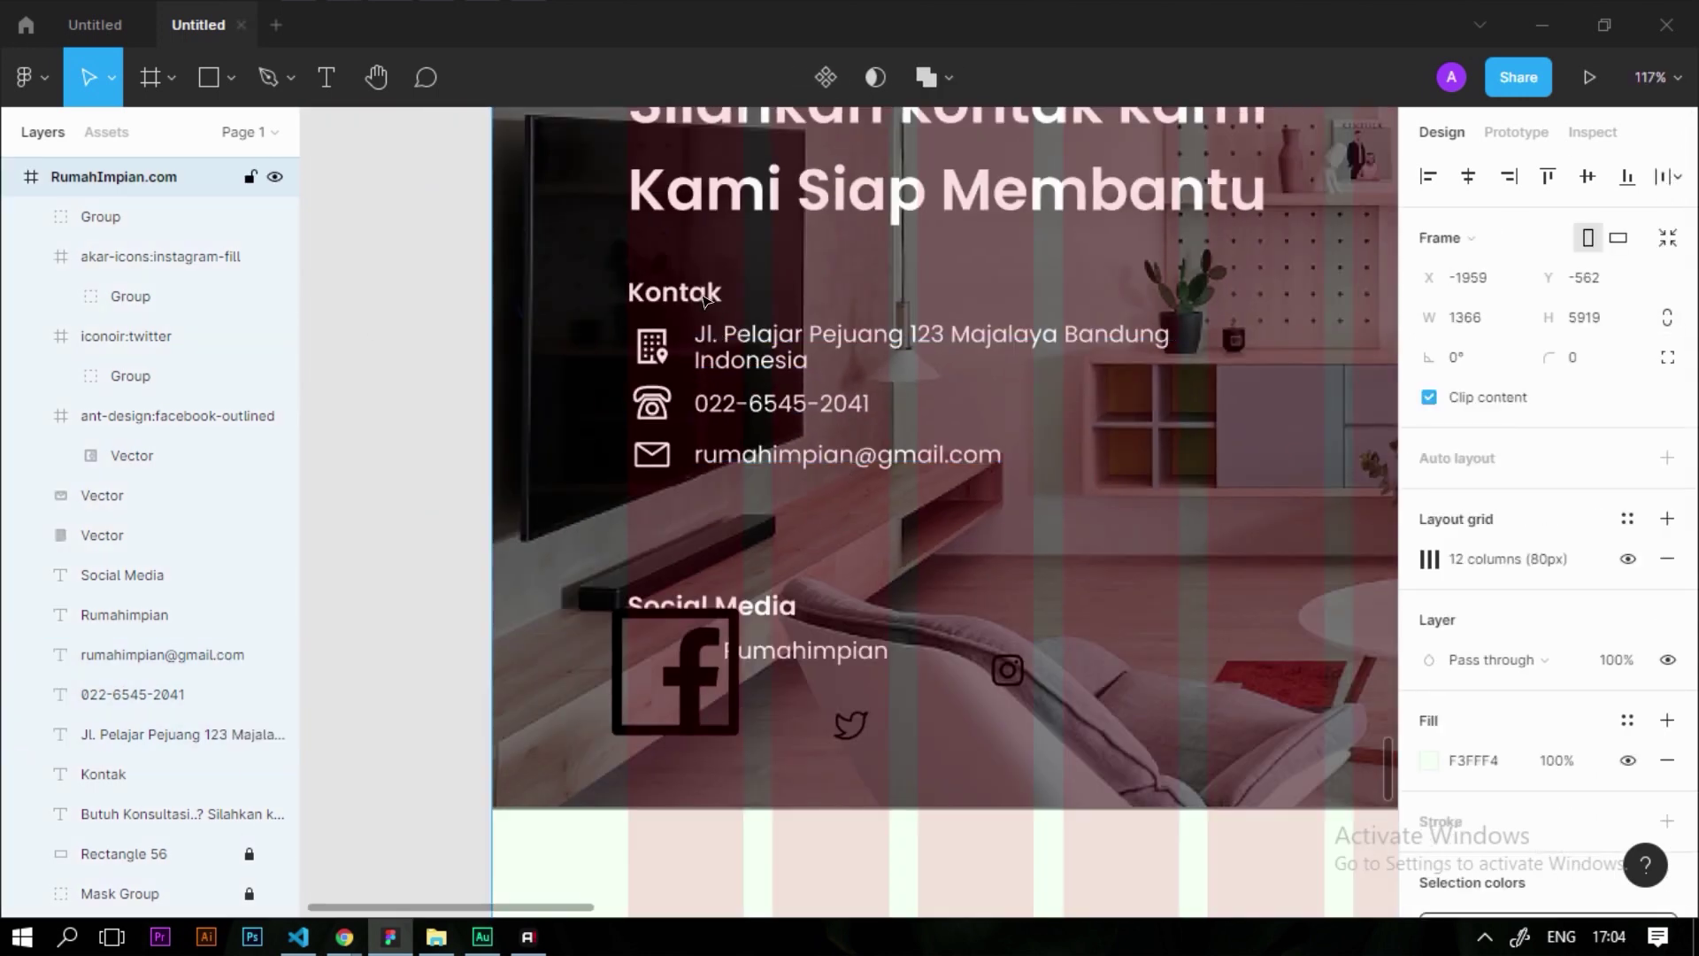
# Nudge the Kontak heading up and open the Facebook icon's fill colour
pyautogui.scroll(5, 720, 309)
pyautogui.moveTo(690, 301); pyautogui.dragTo(690, 281)
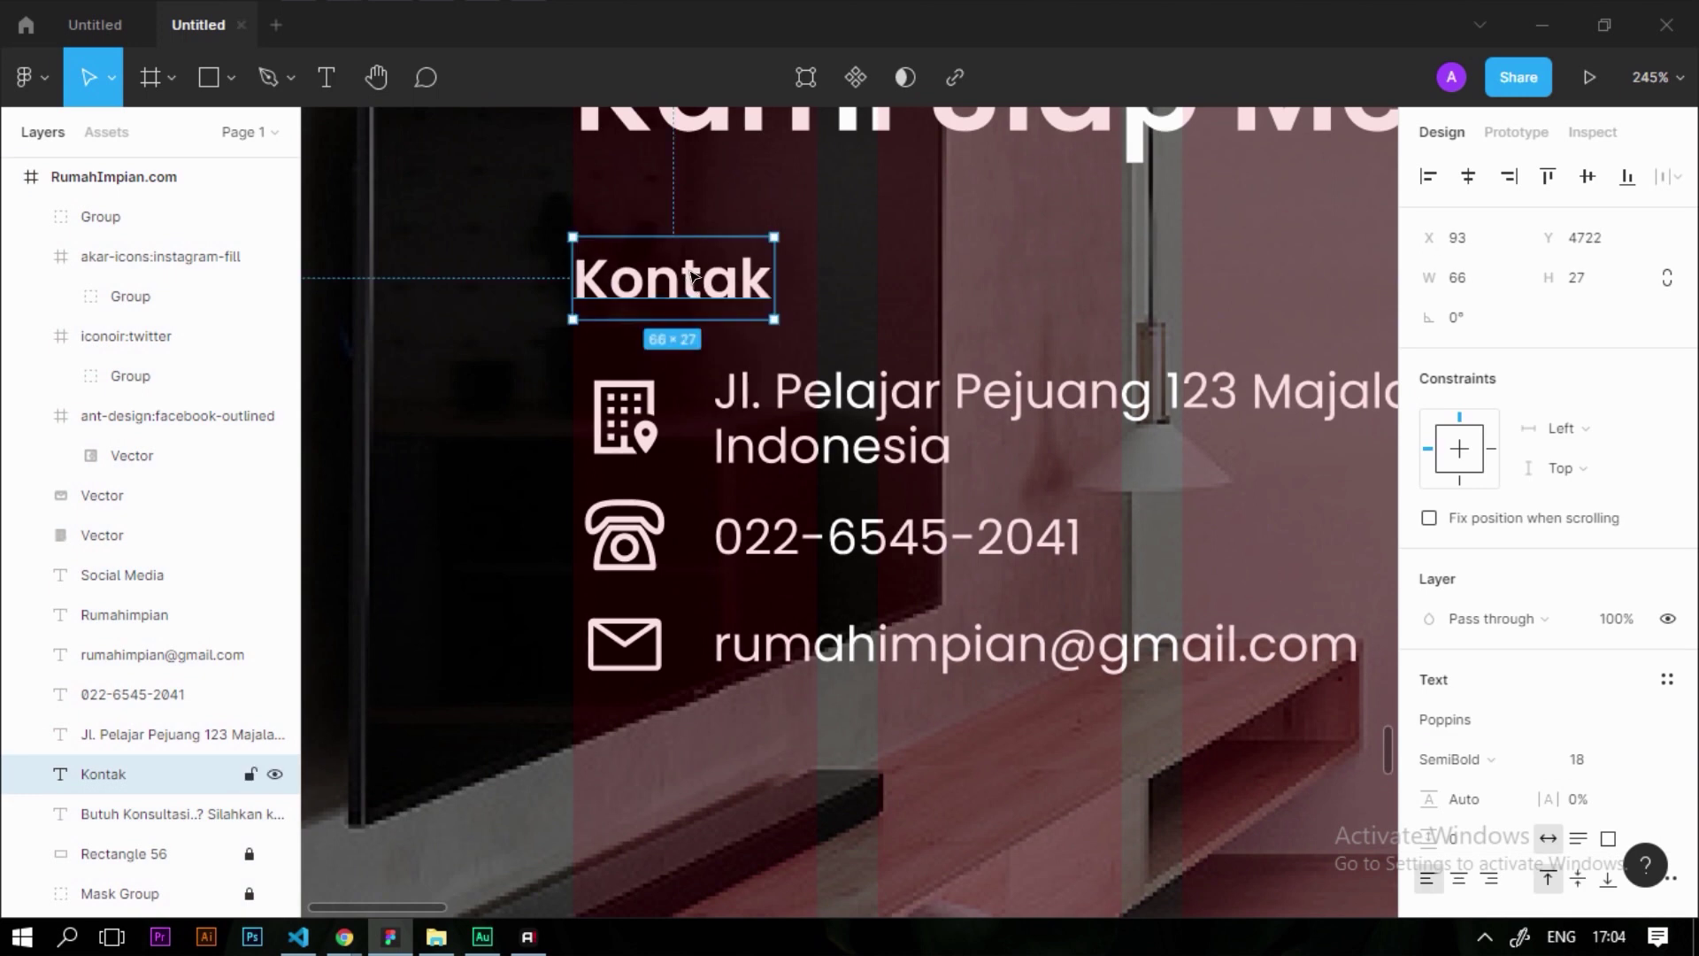
pyautogui.scroll(-3, 691, 282)
pyautogui.scroll(-2, 721, 626)
pyautogui.click(733, 637)
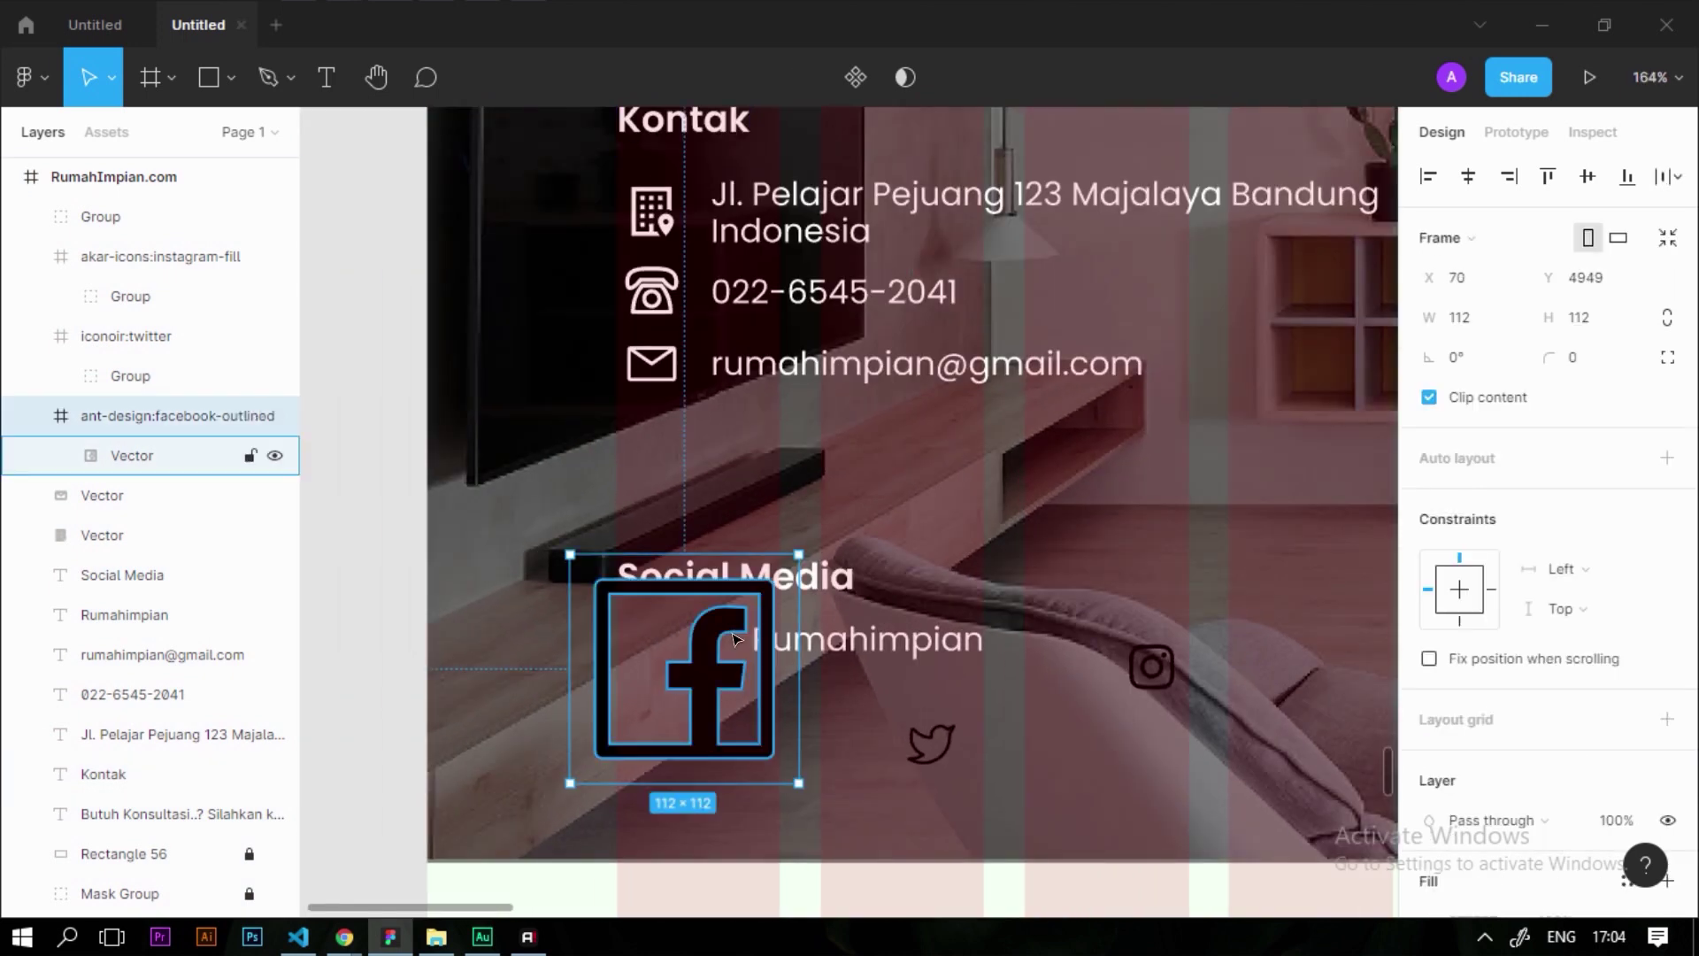
pyautogui.doubleClick(733, 637)
pyautogui.click(1431, 718)
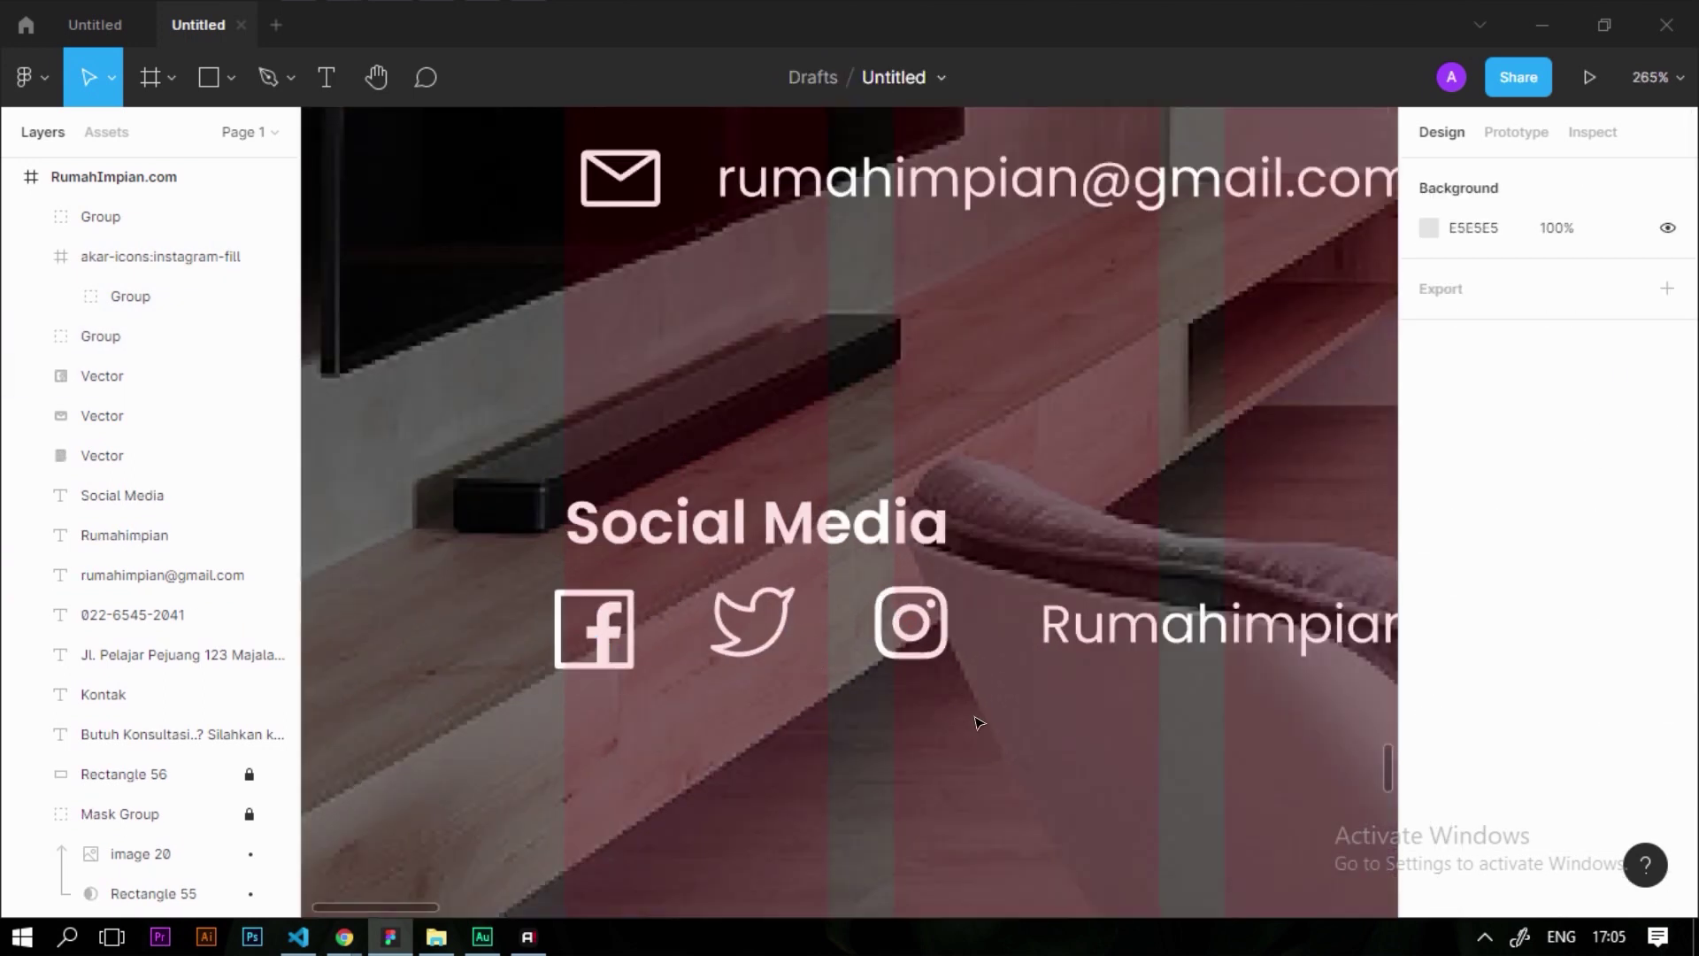
# Align the three social icons' centres and shift Twitter, Instagram and Rumahimpian text left
pyautogui.moveTo(982, 726); pyautogui.dragTo(502, 565)
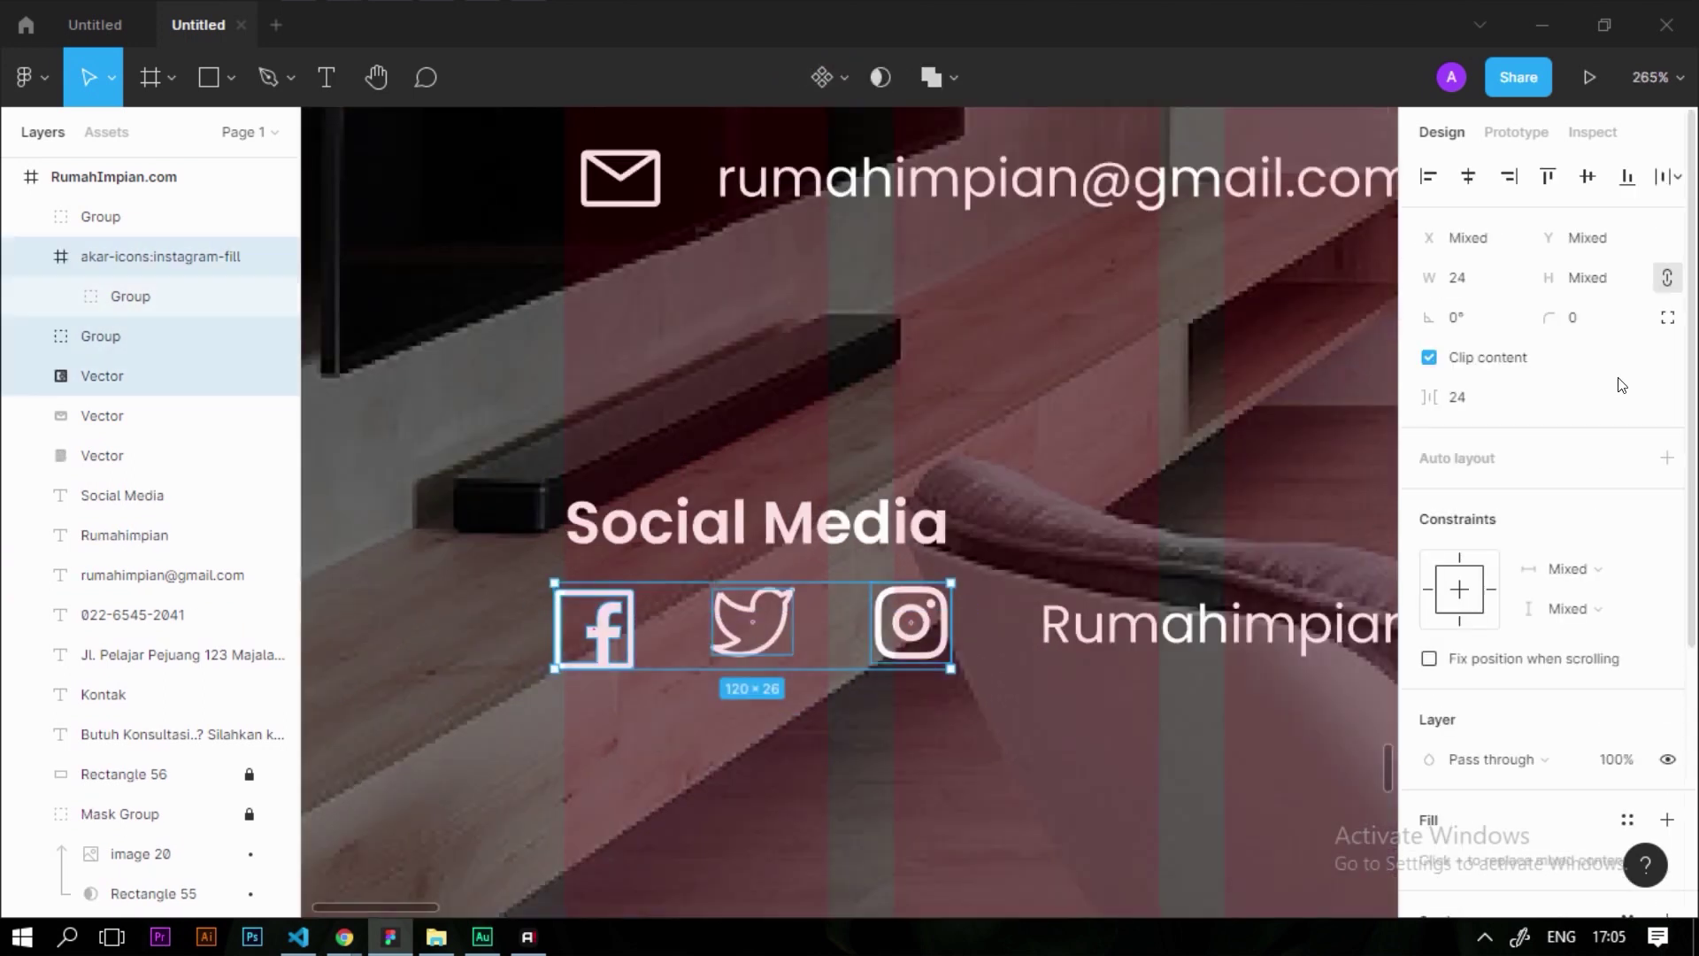
pyautogui.click(1599, 180)
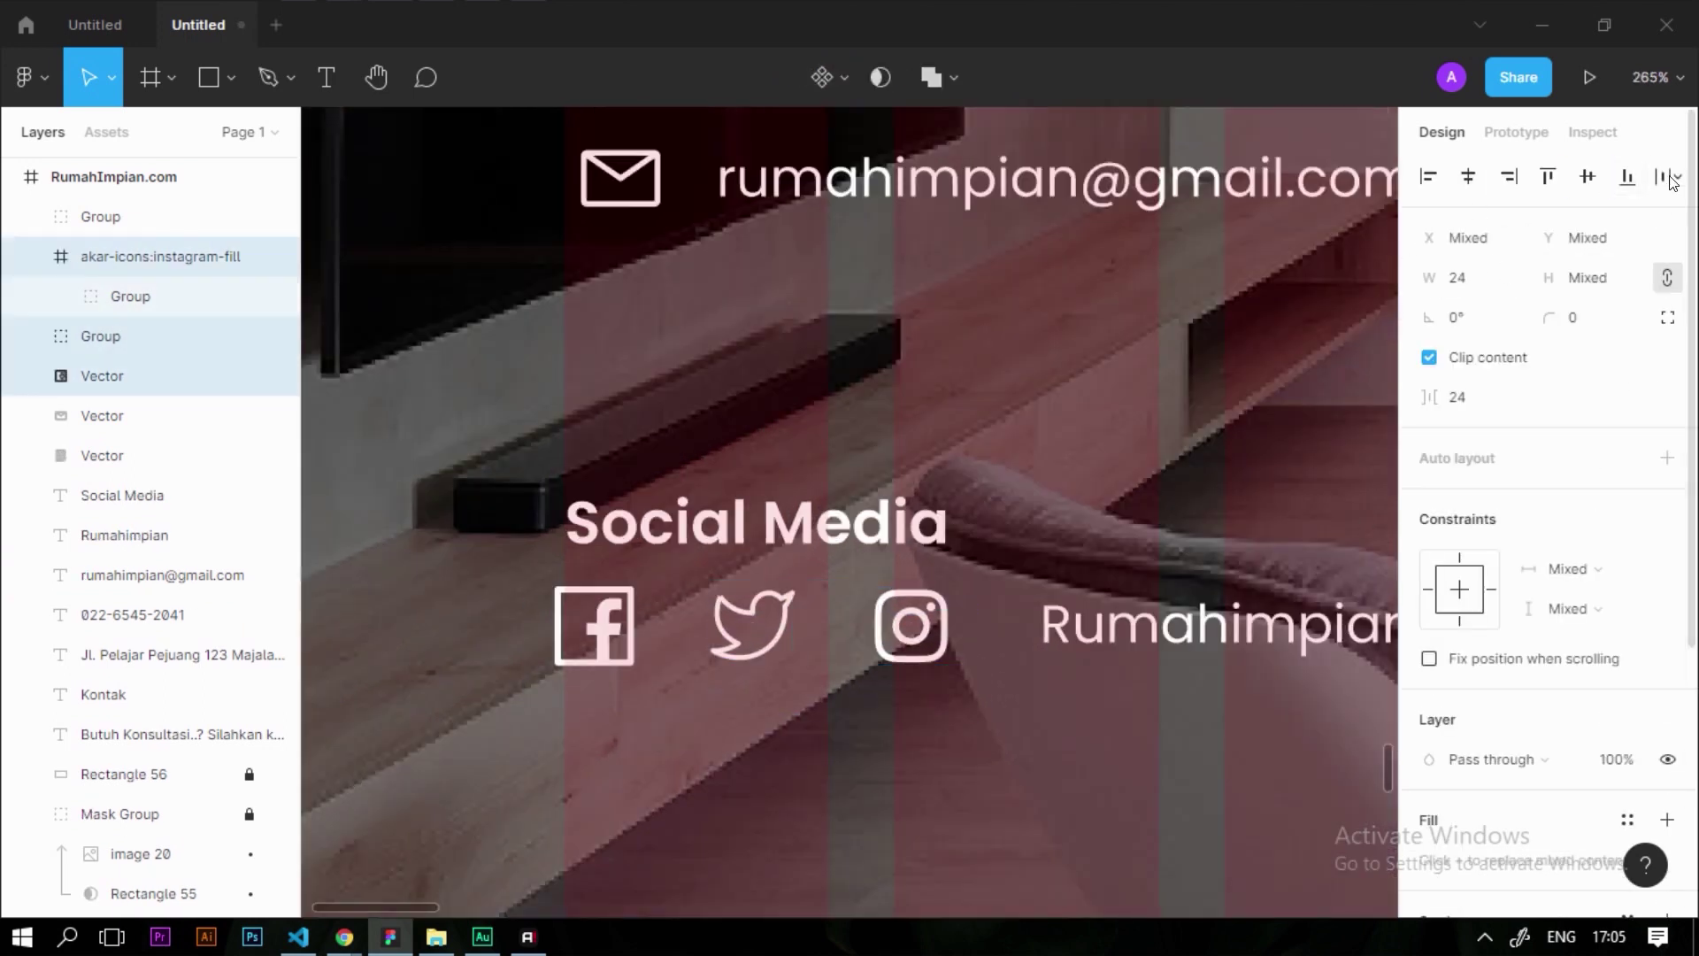
pyautogui.click(1670, 177)
pyautogui.click(1454, 287)
pyautogui.click(1213, 624)
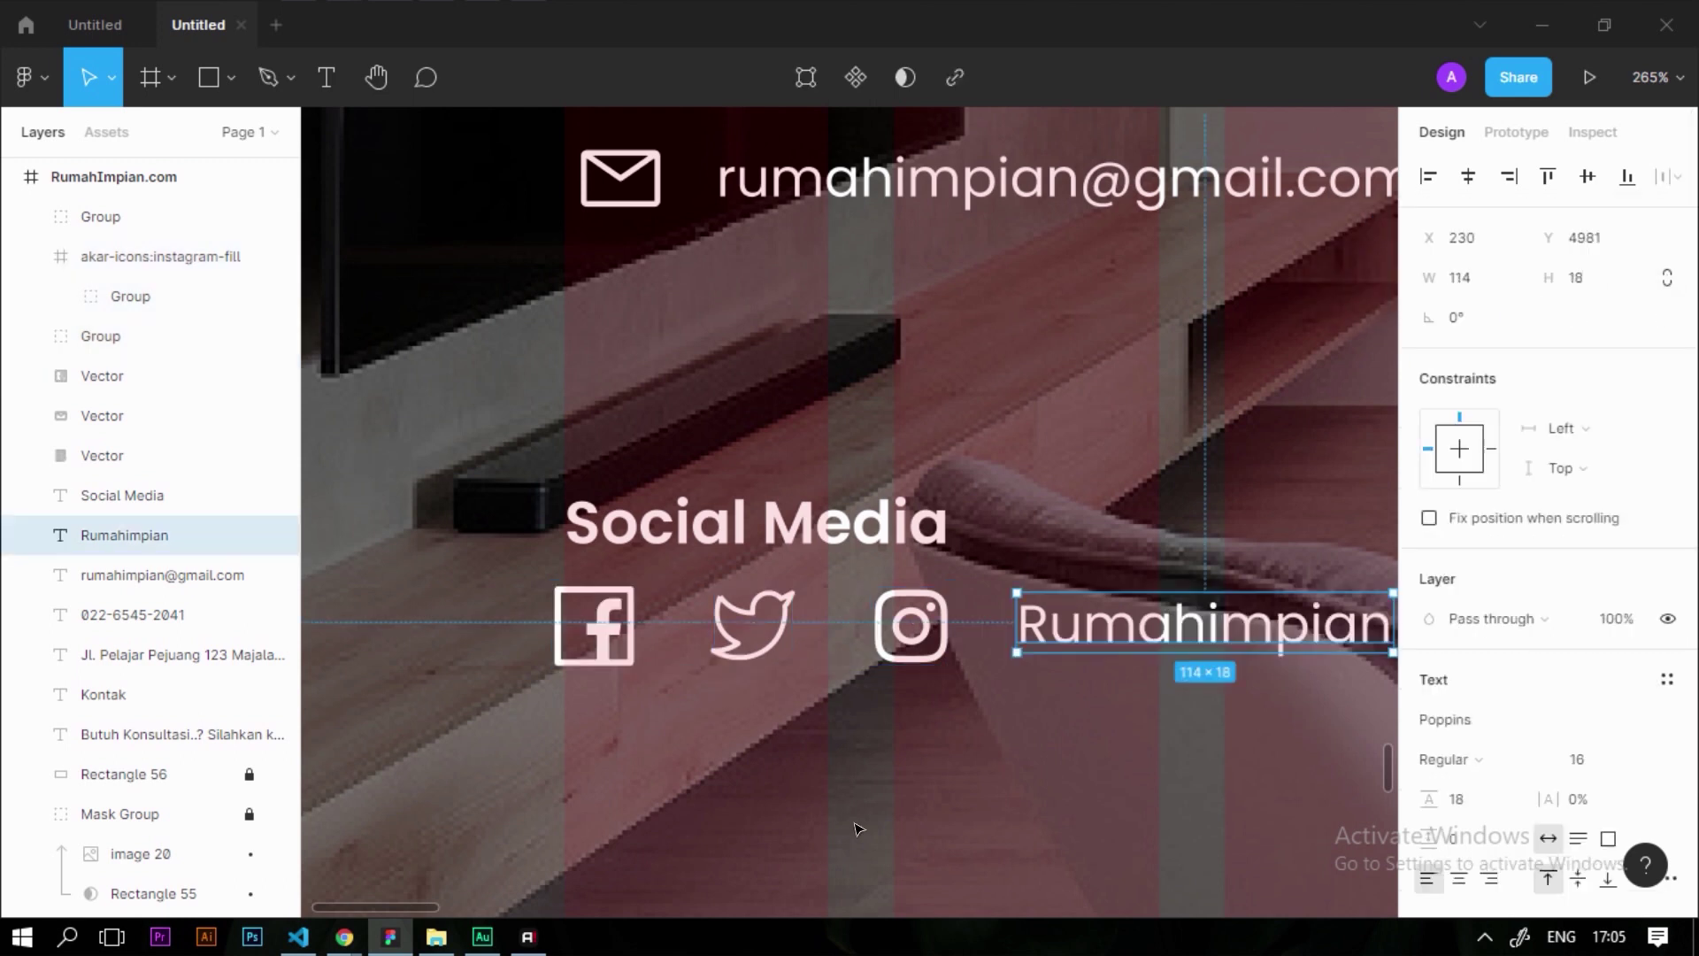
pyautogui.click(712, 708)
pyautogui.scroll(3, 720, 700)
pyautogui.click(768, 630)
pyautogui.moveTo(767, 632); pyautogui.dragTo(757, 632)
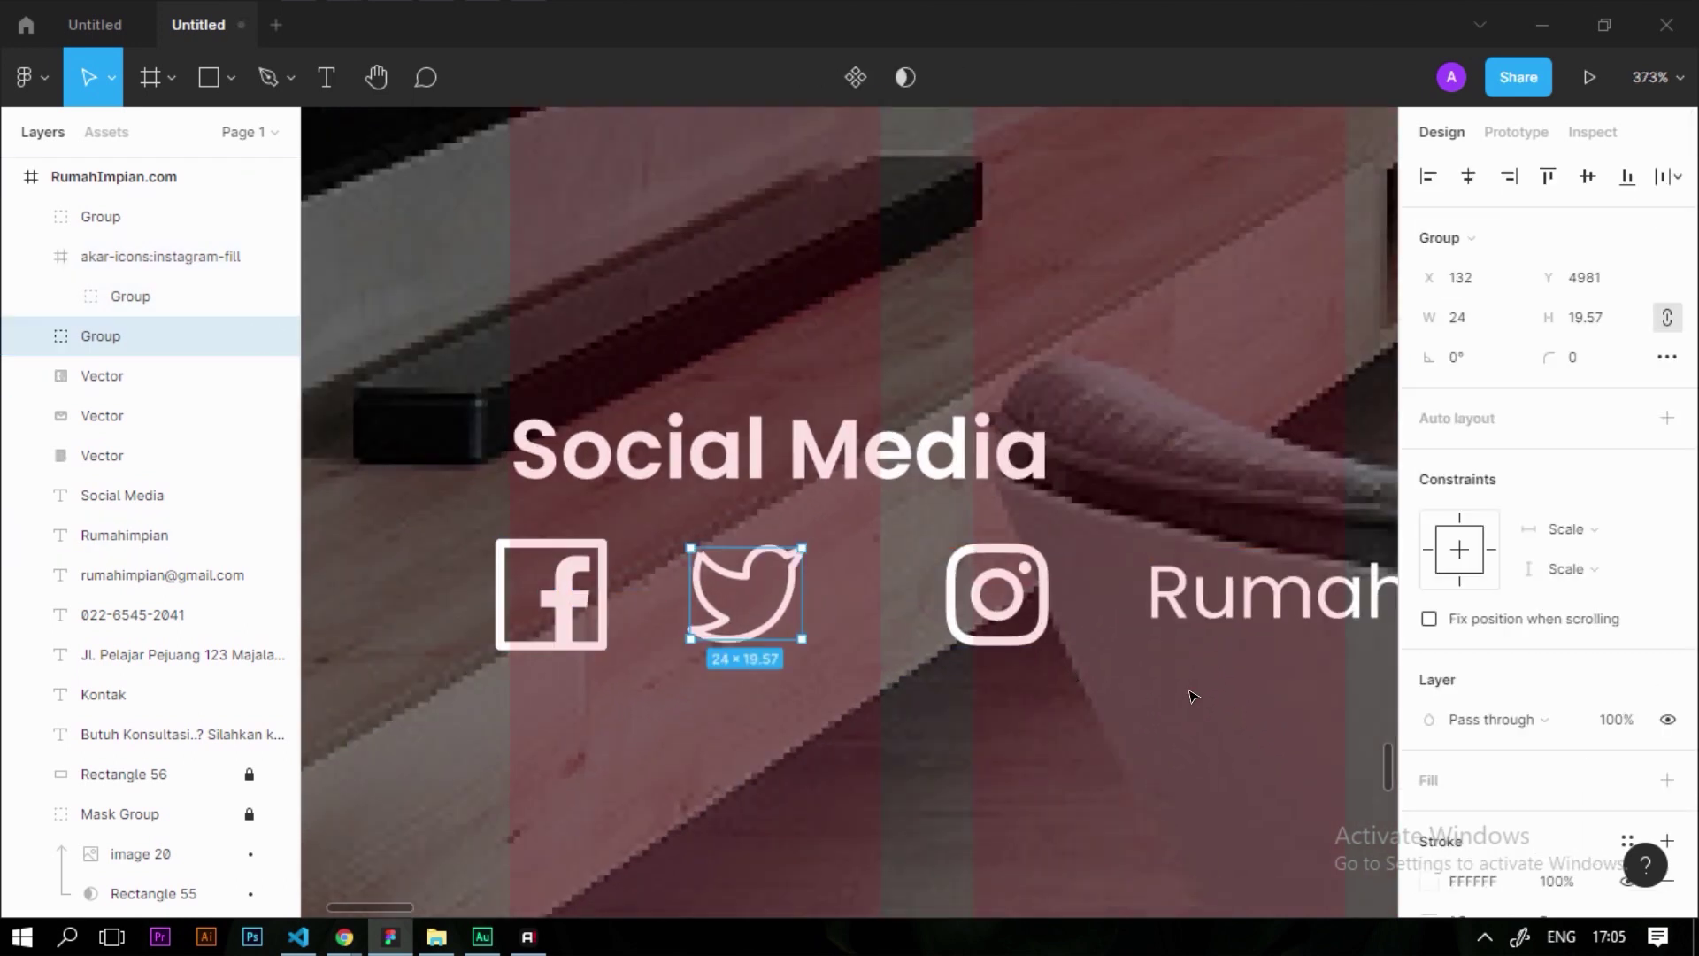
pyautogui.moveTo(1156, 602); pyautogui.dragTo(1092, 602)
# Move the Social Media heading and icon row up beneath the email line
pyautogui.scroll(-5, 446, 749)
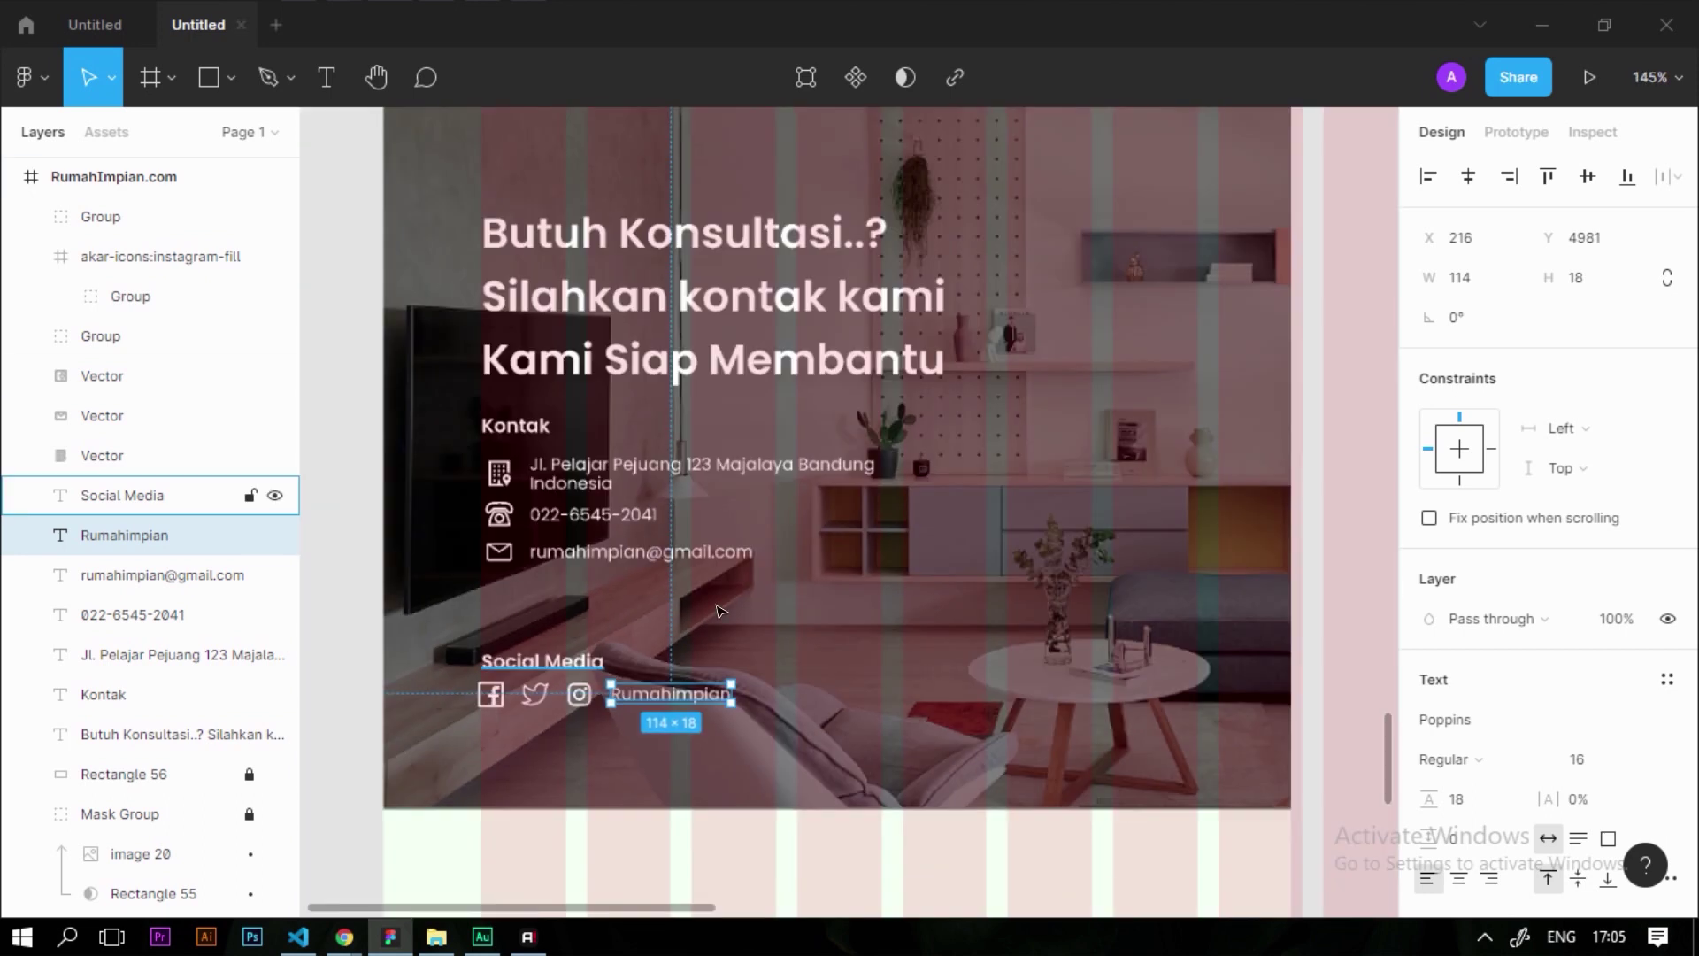
pyautogui.click(440, 643)
pyautogui.moveTo(440, 643); pyautogui.dragTo(624, 718)
pyautogui.moveTo(534, 676); pyautogui.dragTo(543, 602)
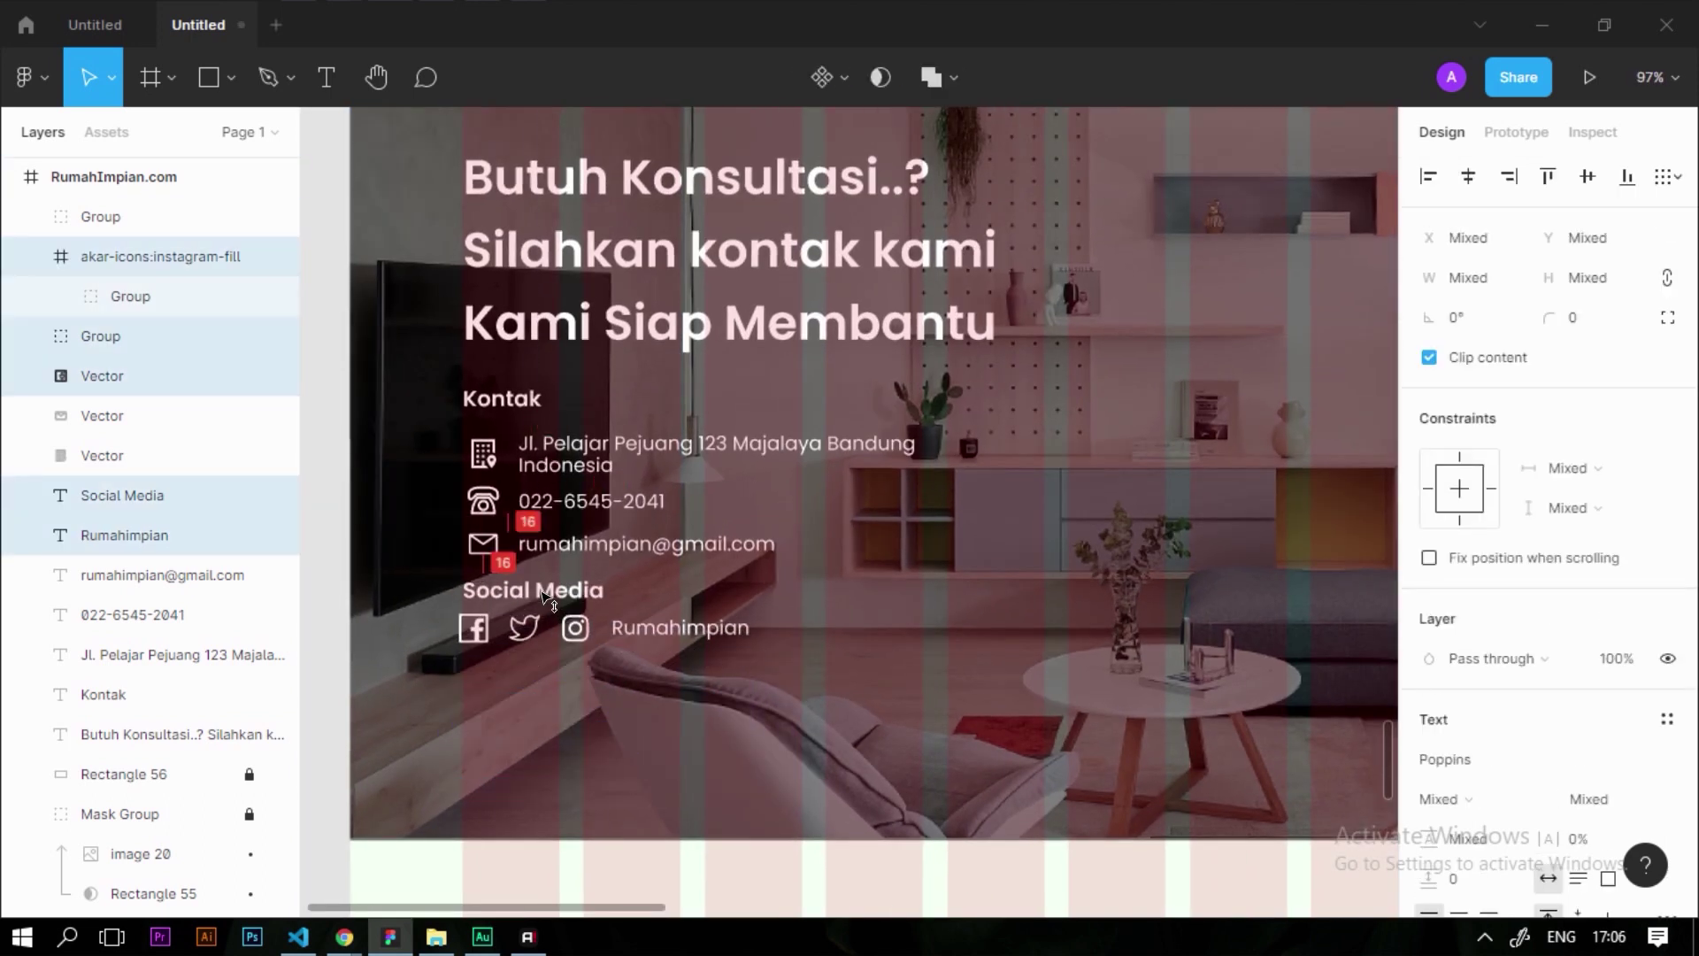
pyautogui.keyDown('shift'); pyautogui.click(543, 602); pyautogui.keyUp('shift')
pyautogui.scroll(5, 543, 601)
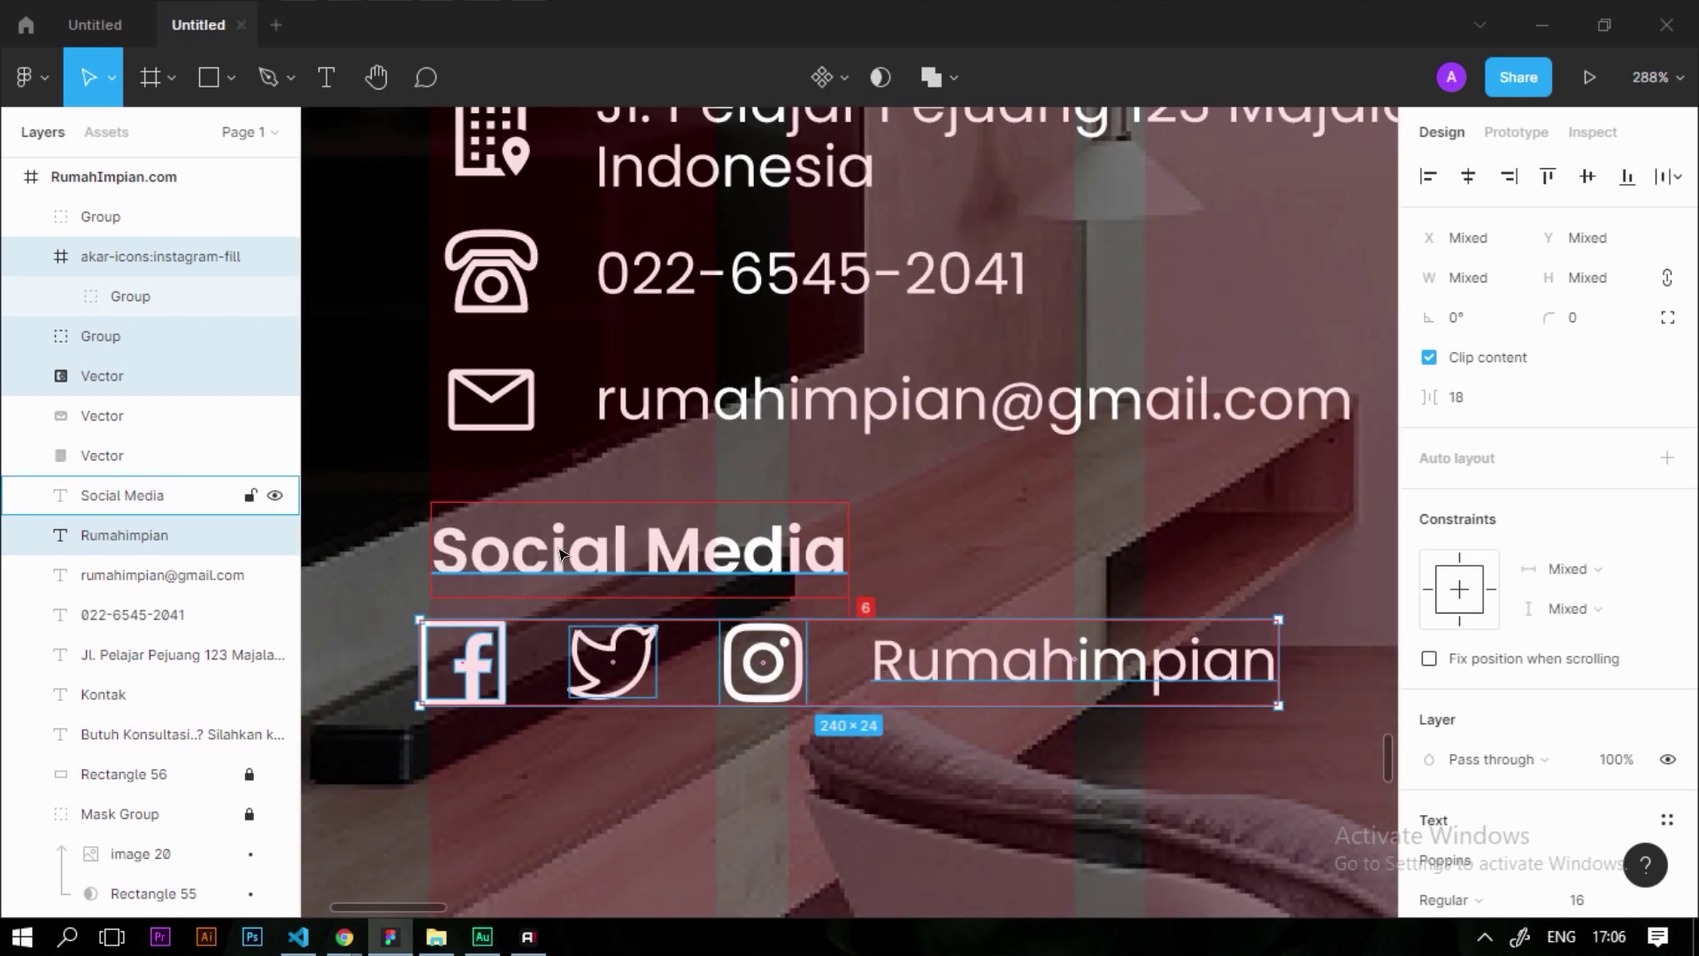
pyautogui.scroll(1, 797, 691)
pyautogui.scroll(-2, 819, 686)
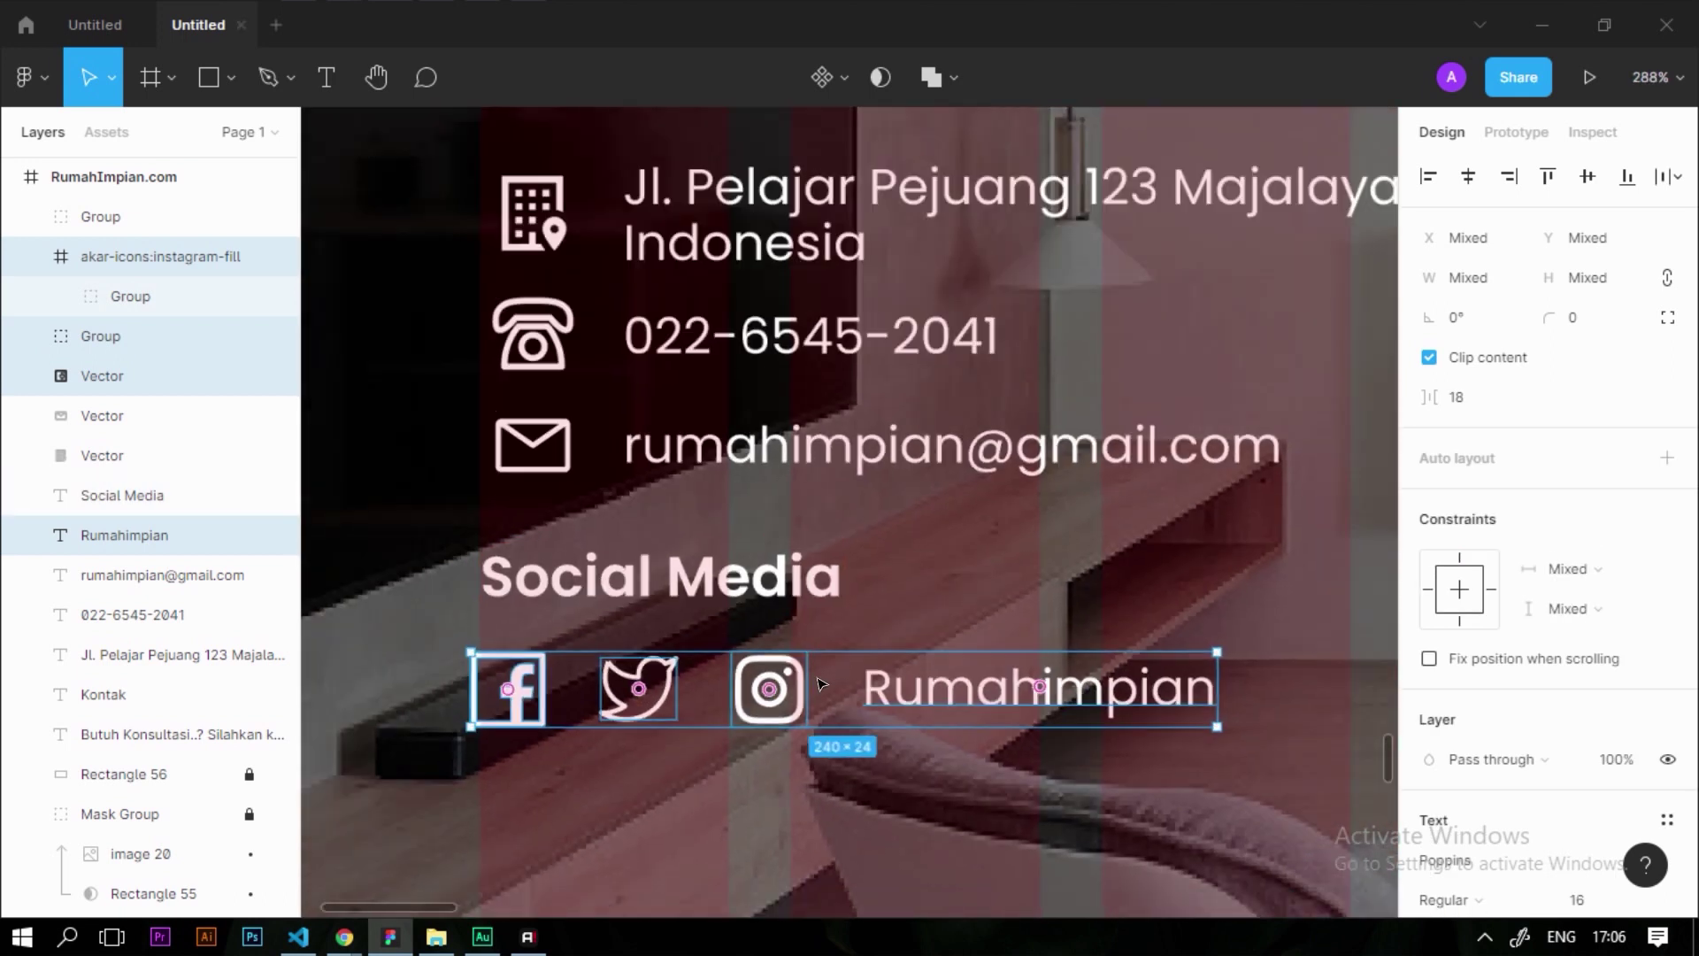
pyautogui.scroll(-5, 821, 684)
pyautogui.press('Escape')
pyautogui.scroll(1, 853, 606)
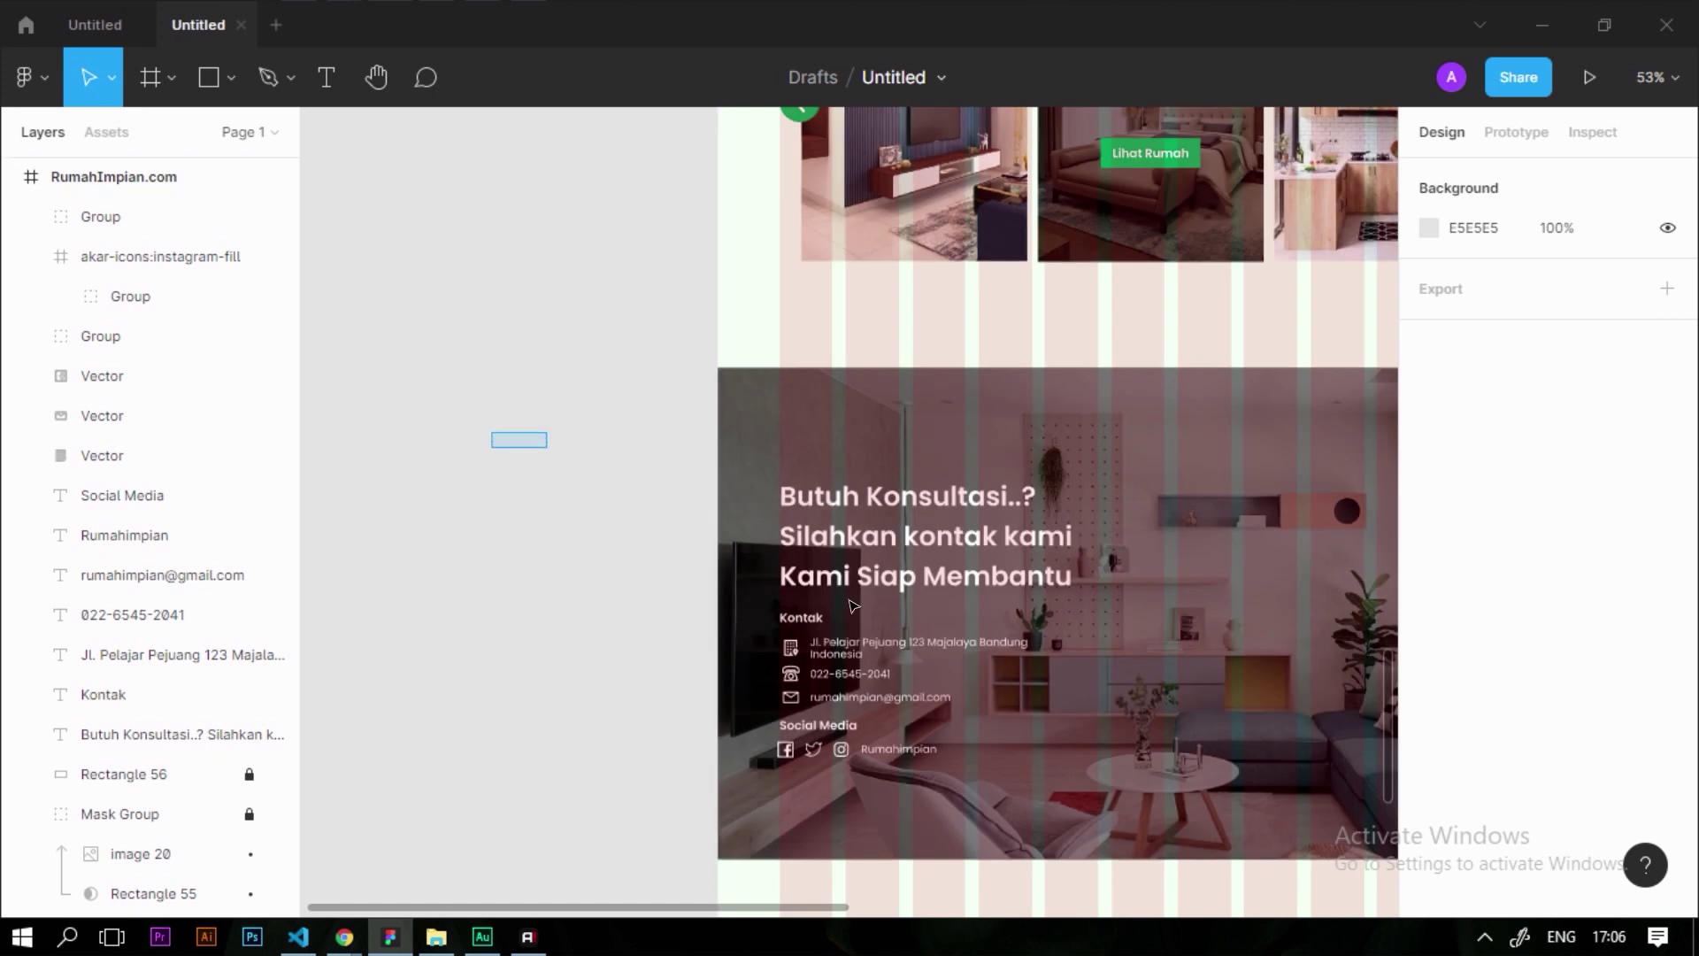
# Group all contact text layers with Ctrl+G and nudge the group up slightly
pyautogui.moveTo(491, 432); pyautogui.dragTo(1140, 814)
pyautogui.hotkey('ctrl', 'g')
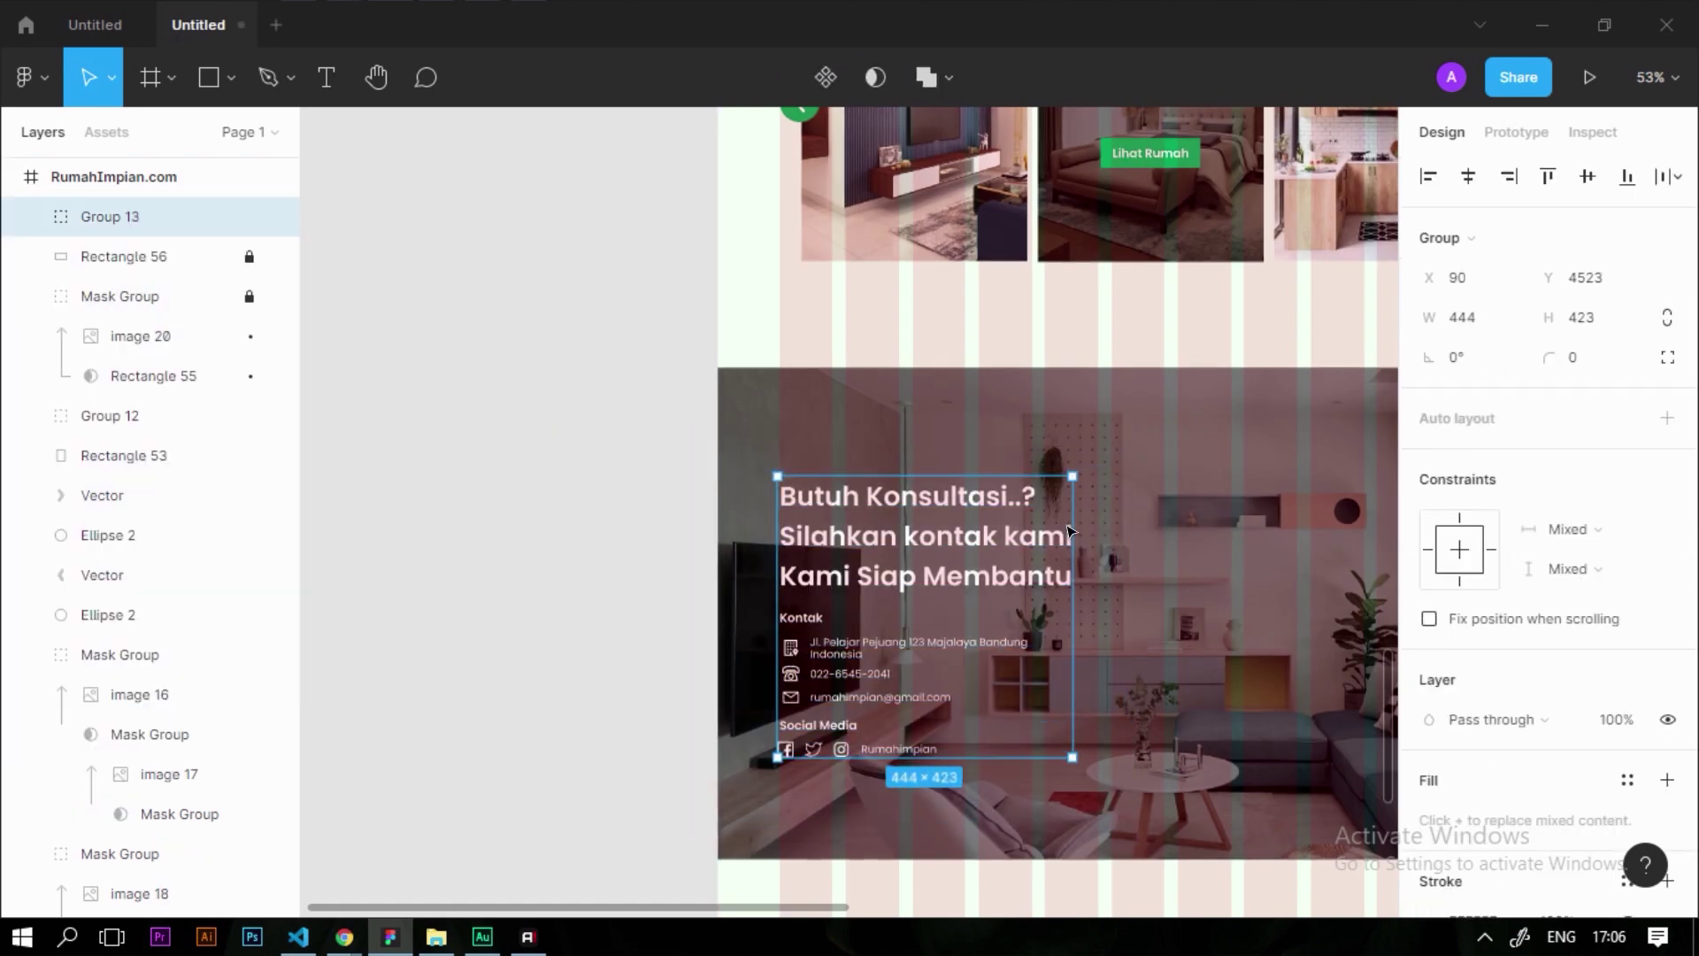
pyautogui.moveTo(965, 493); pyautogui.dragTo(965, 490)
pyautogui.scroll(-3, 618, 587)
pyautogui.scroll(3, 1009, 584)
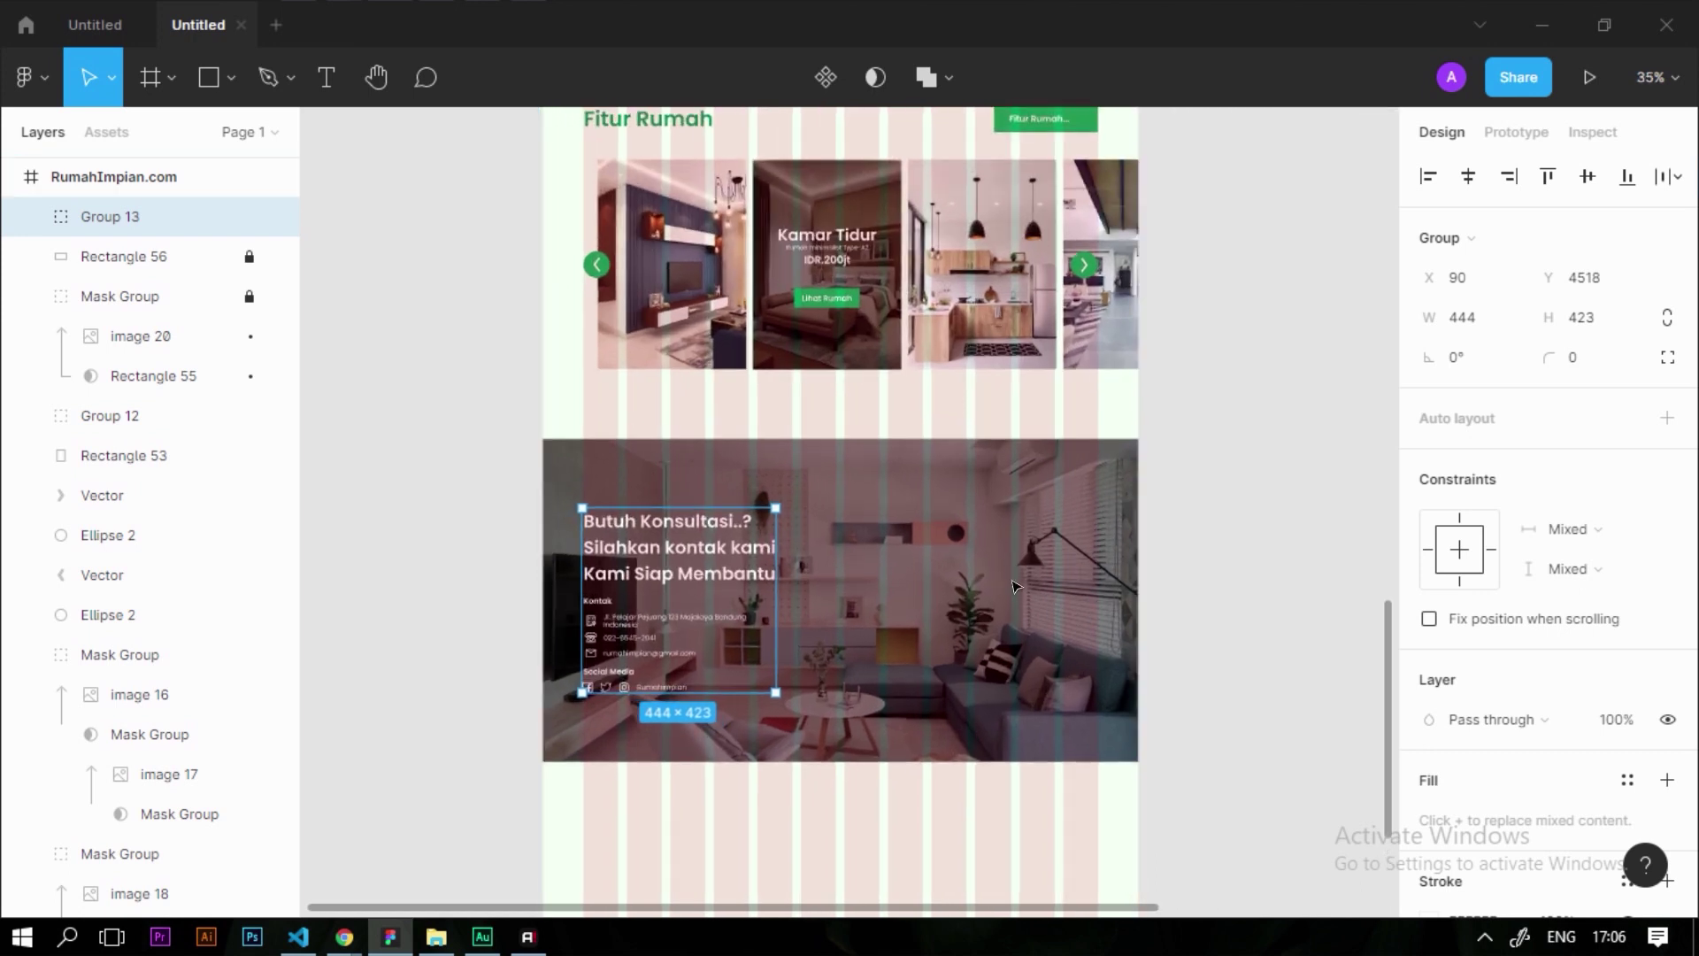
# Draw a 580×445 rectangle beside the contact text
pyautogui.click(215, 89)
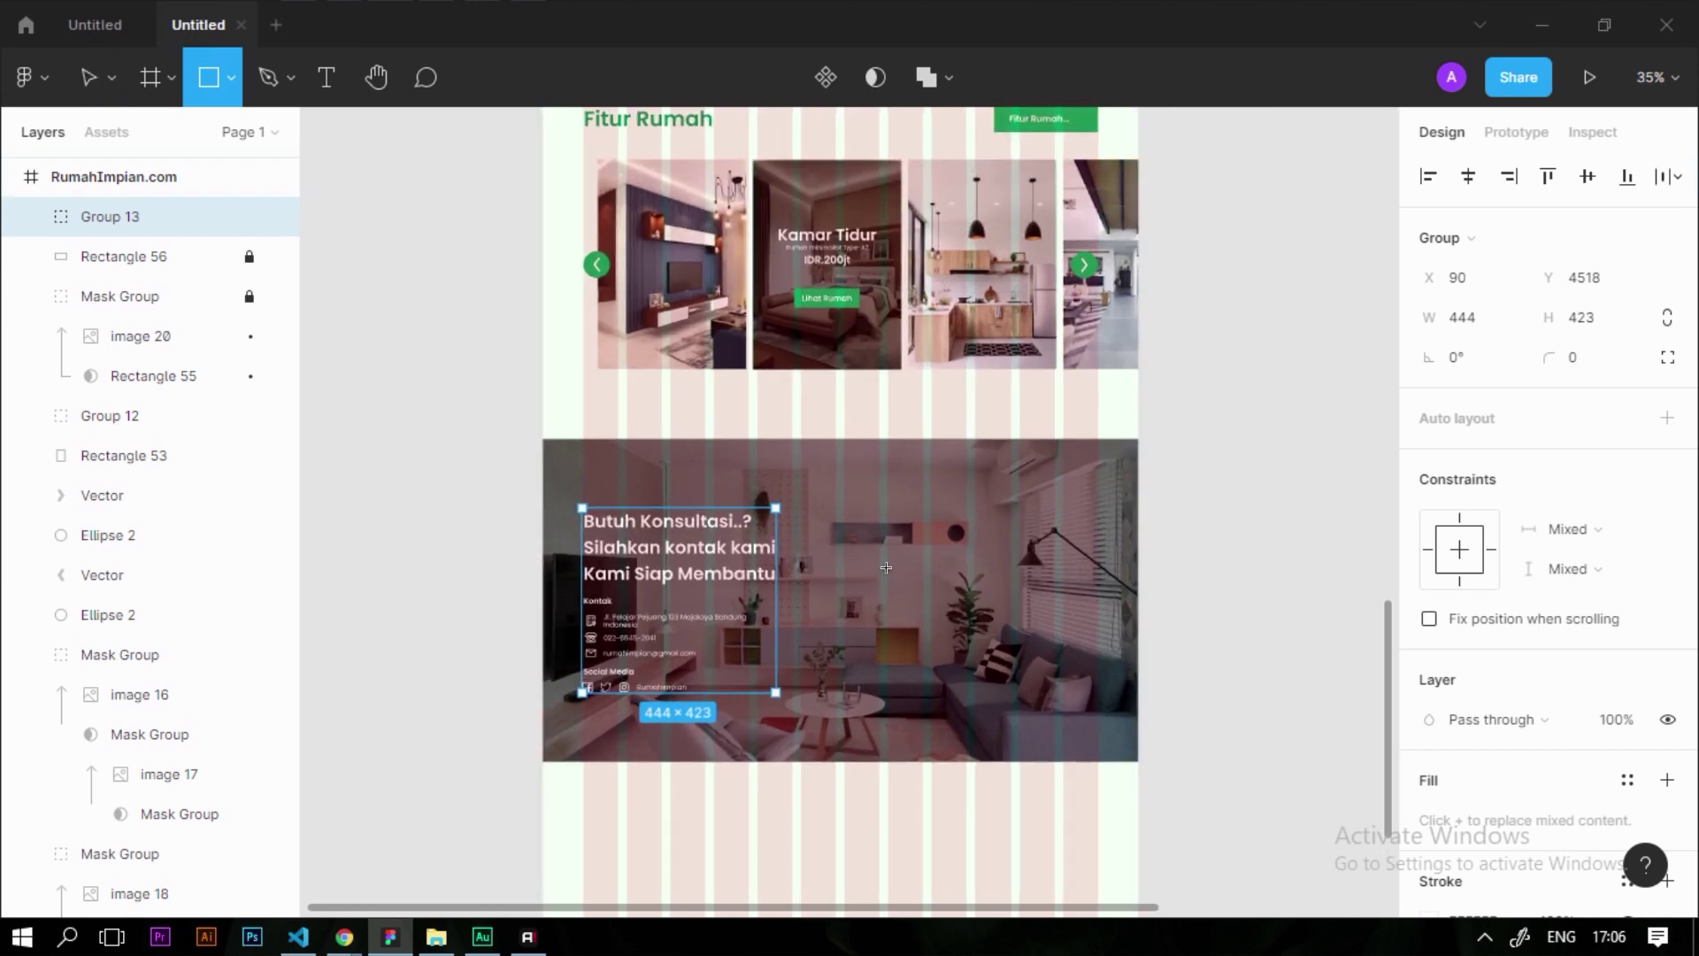
pyautogui.moveTo(855, 494)
pyautogui.mouseDown()
pyautogui.moveTo(1062, 629)
pyautogui.moveTo(1098, 678)
pyautogui.mouseUp()
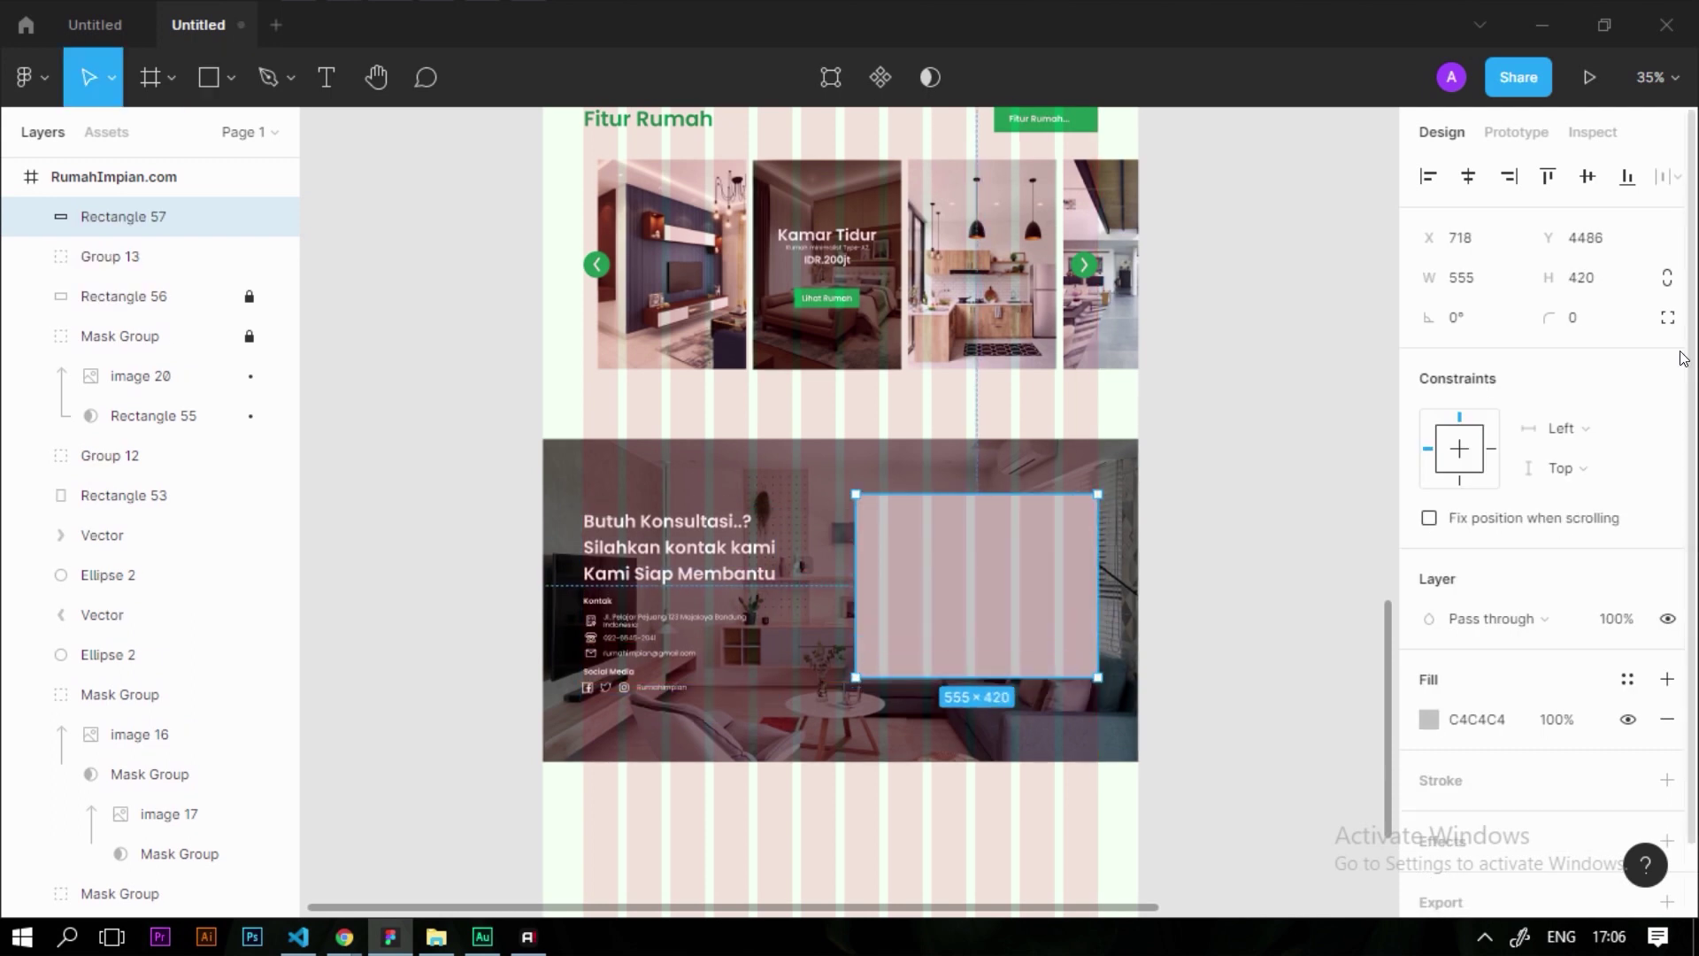
pyautogui.click(1502, 283)
pyautogui.write('580')
pyautogui.press('Return')
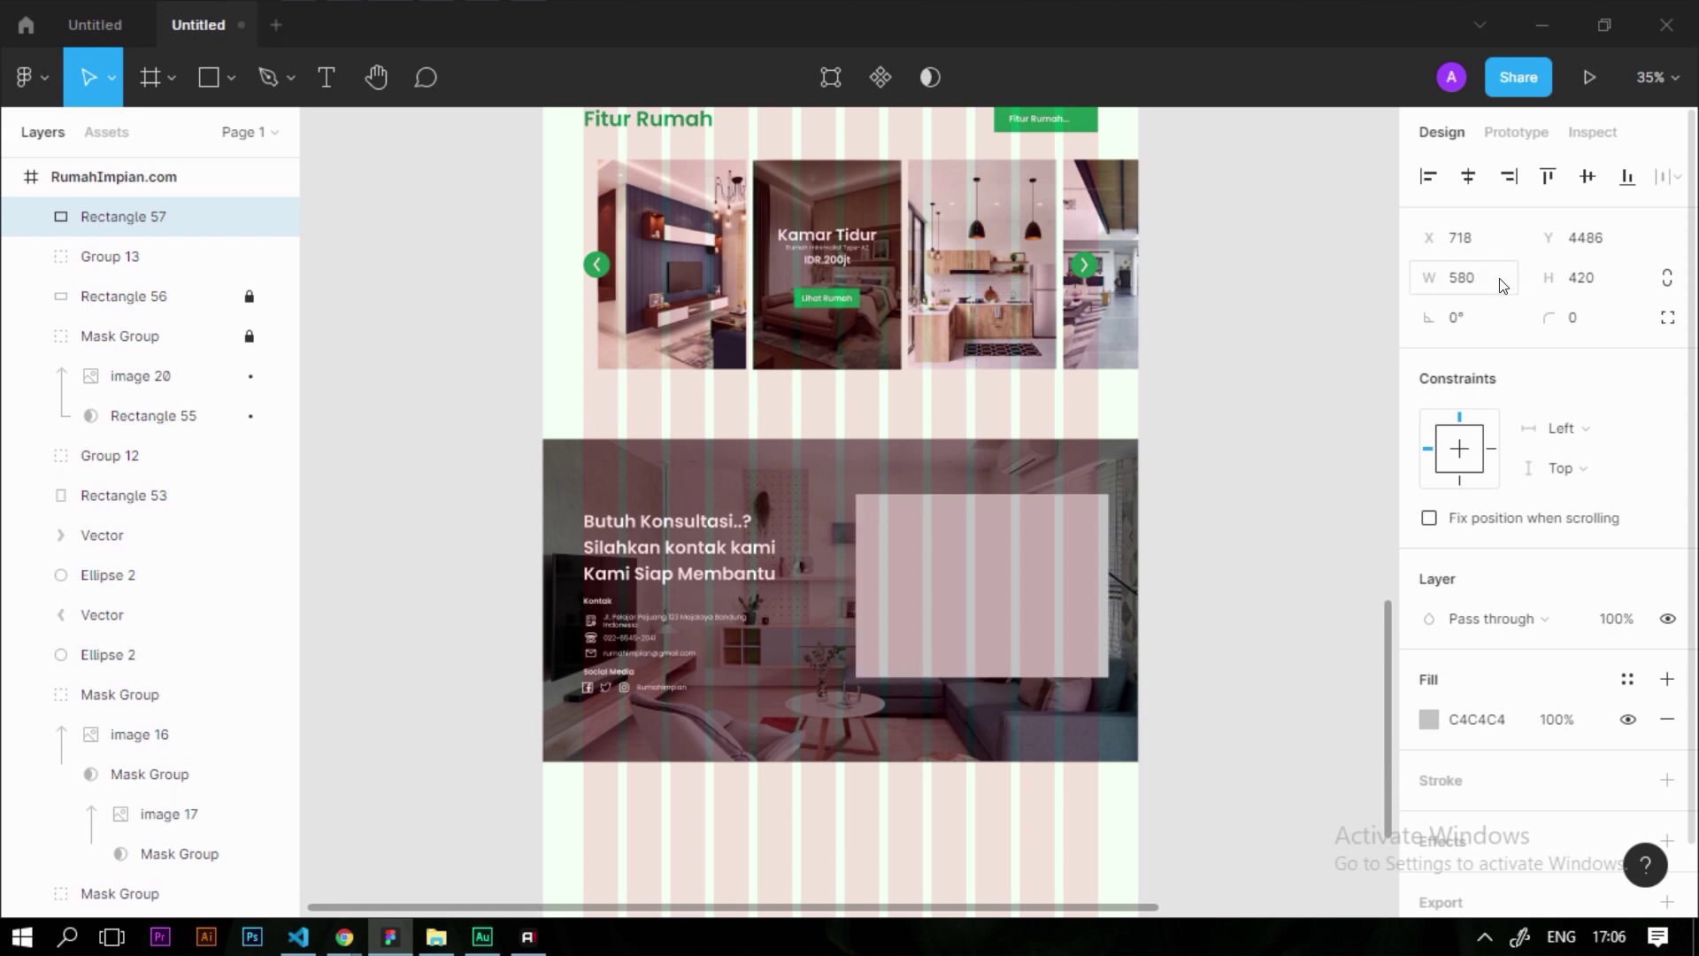
pyautogui.click(1593, 278)
pyautogui.write('445')
pyautogui.press('Return')
# Nudge the 580×445 rectangle slightly down and left into position
pyautogui.scroll(3, 967, 534)
pyautogui.moveTo(986, 599); pyautogui.dragTo(993, 614)
pyautogui.press('Escape')
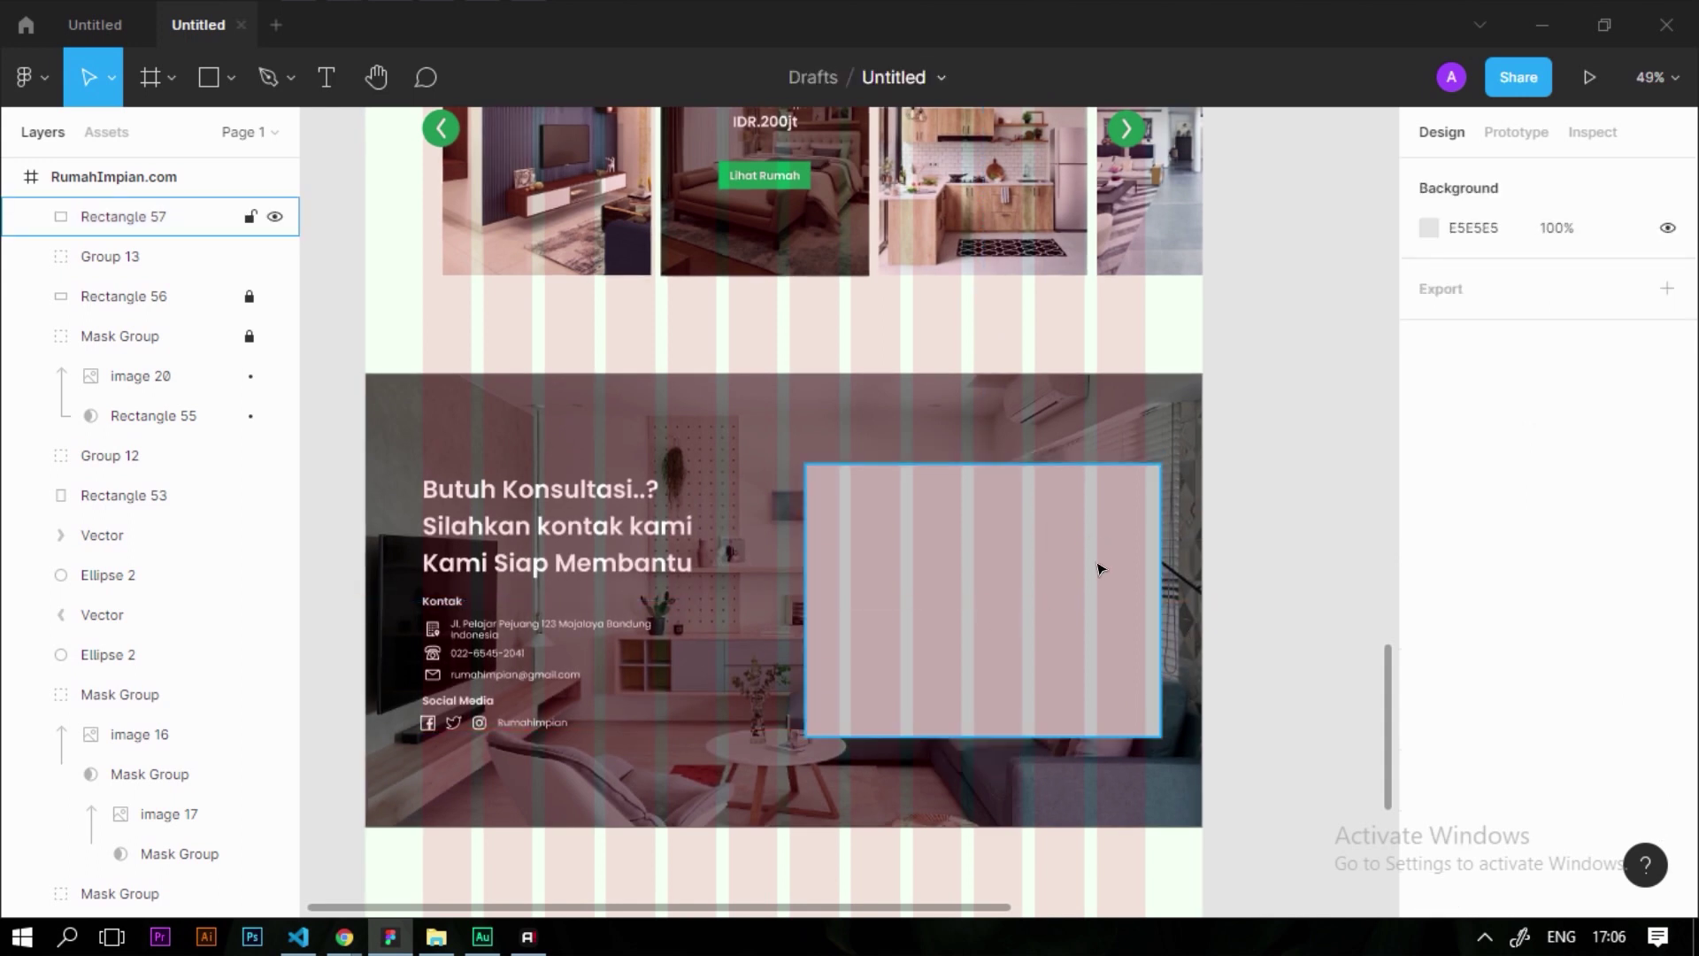
pyautogui.click(1092, 569)
pyautogui.scroll(3, 1062, 557)
pyautogui.scroll(2, 1058, 493)
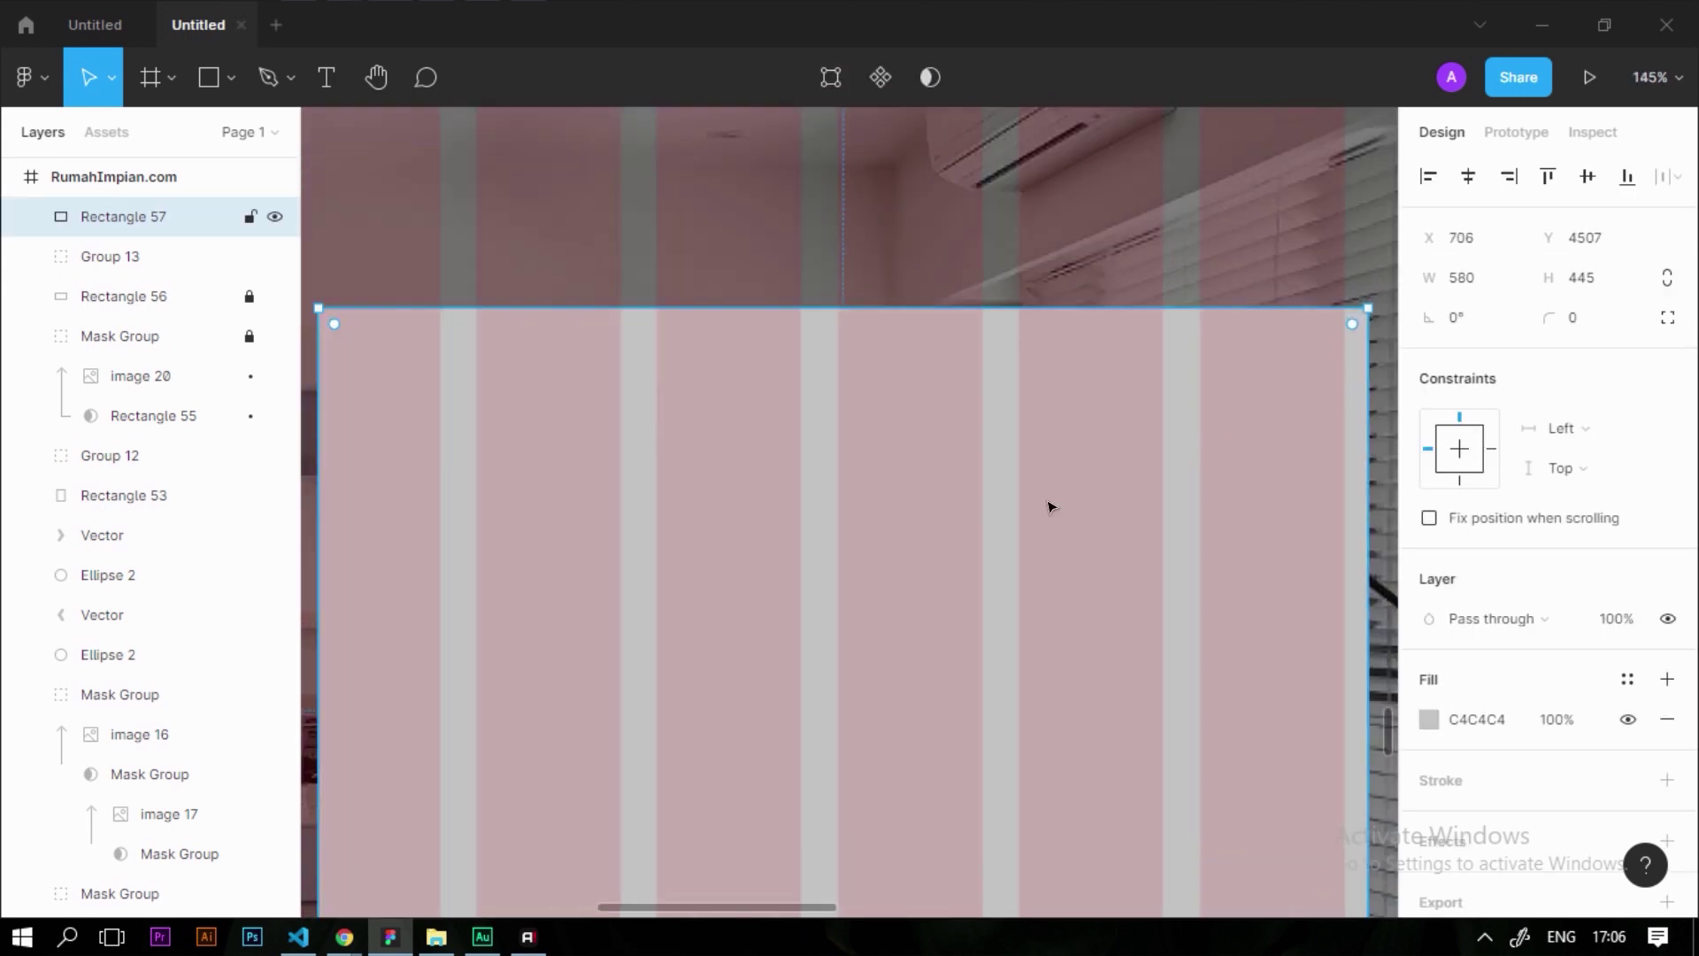
pyautogui.scroll(-3, 1335, 440)
pyautogui.scroll(5, 994, 614)
pyautogui.moveTo(994, 614); pyautogui.dragTo(979, 614)
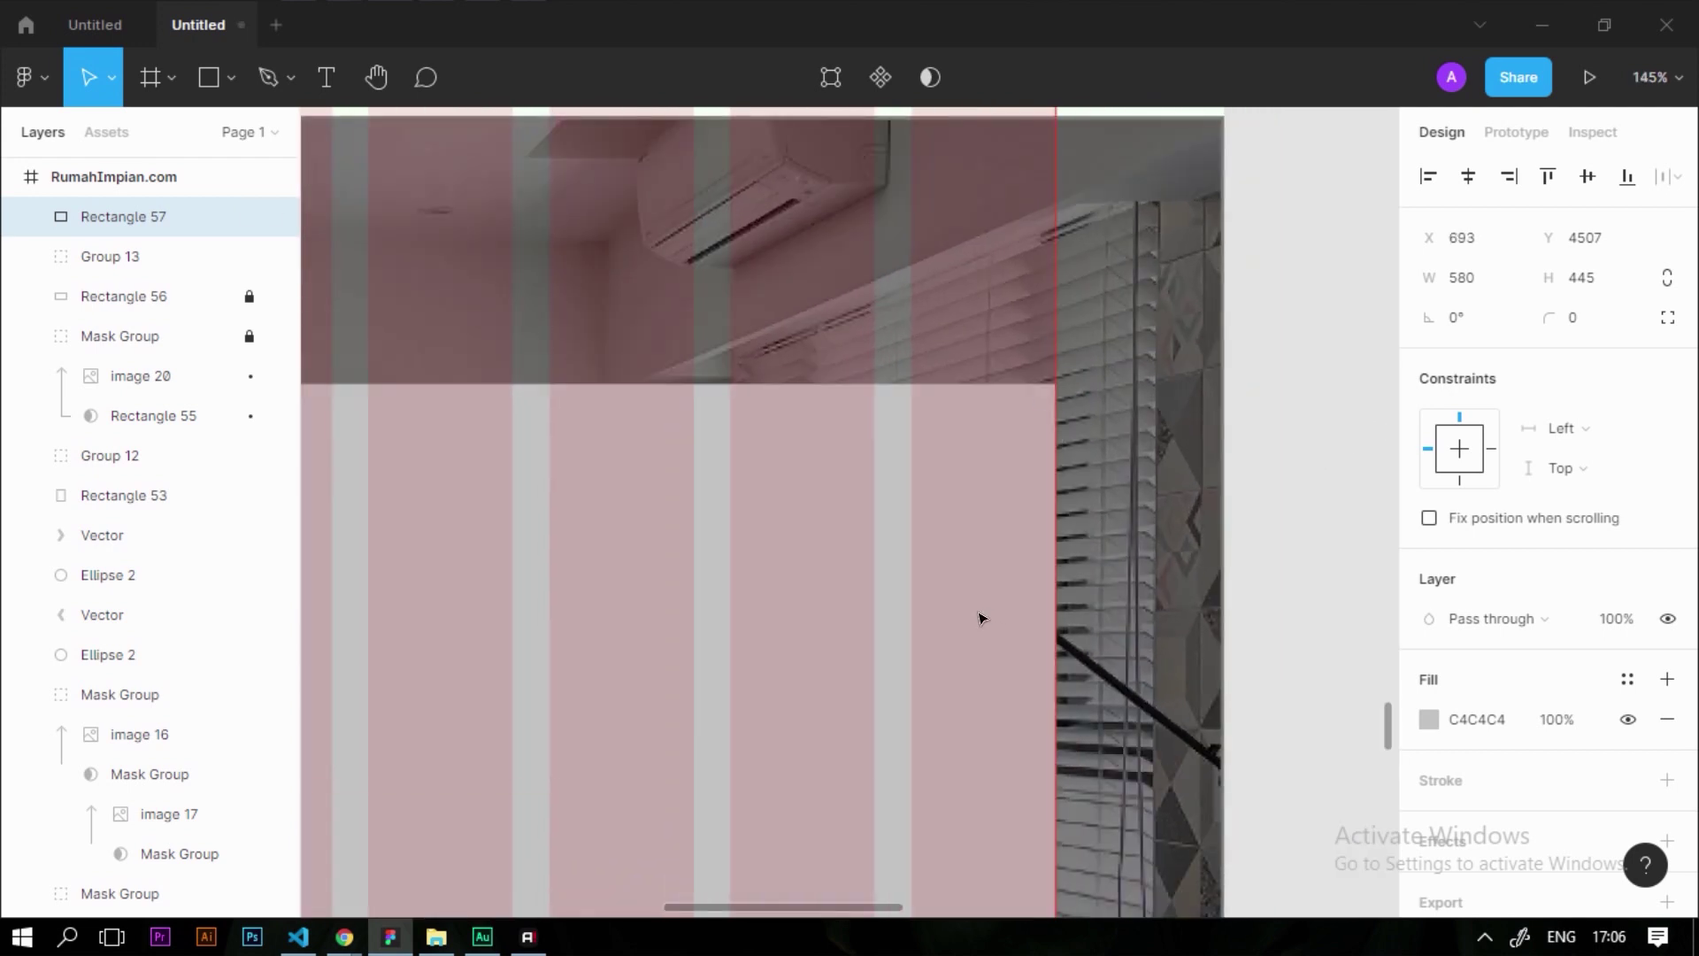
pyautogui.scroll(-5, 979, 615)
pyautogui.scroll(3, 815, 577)
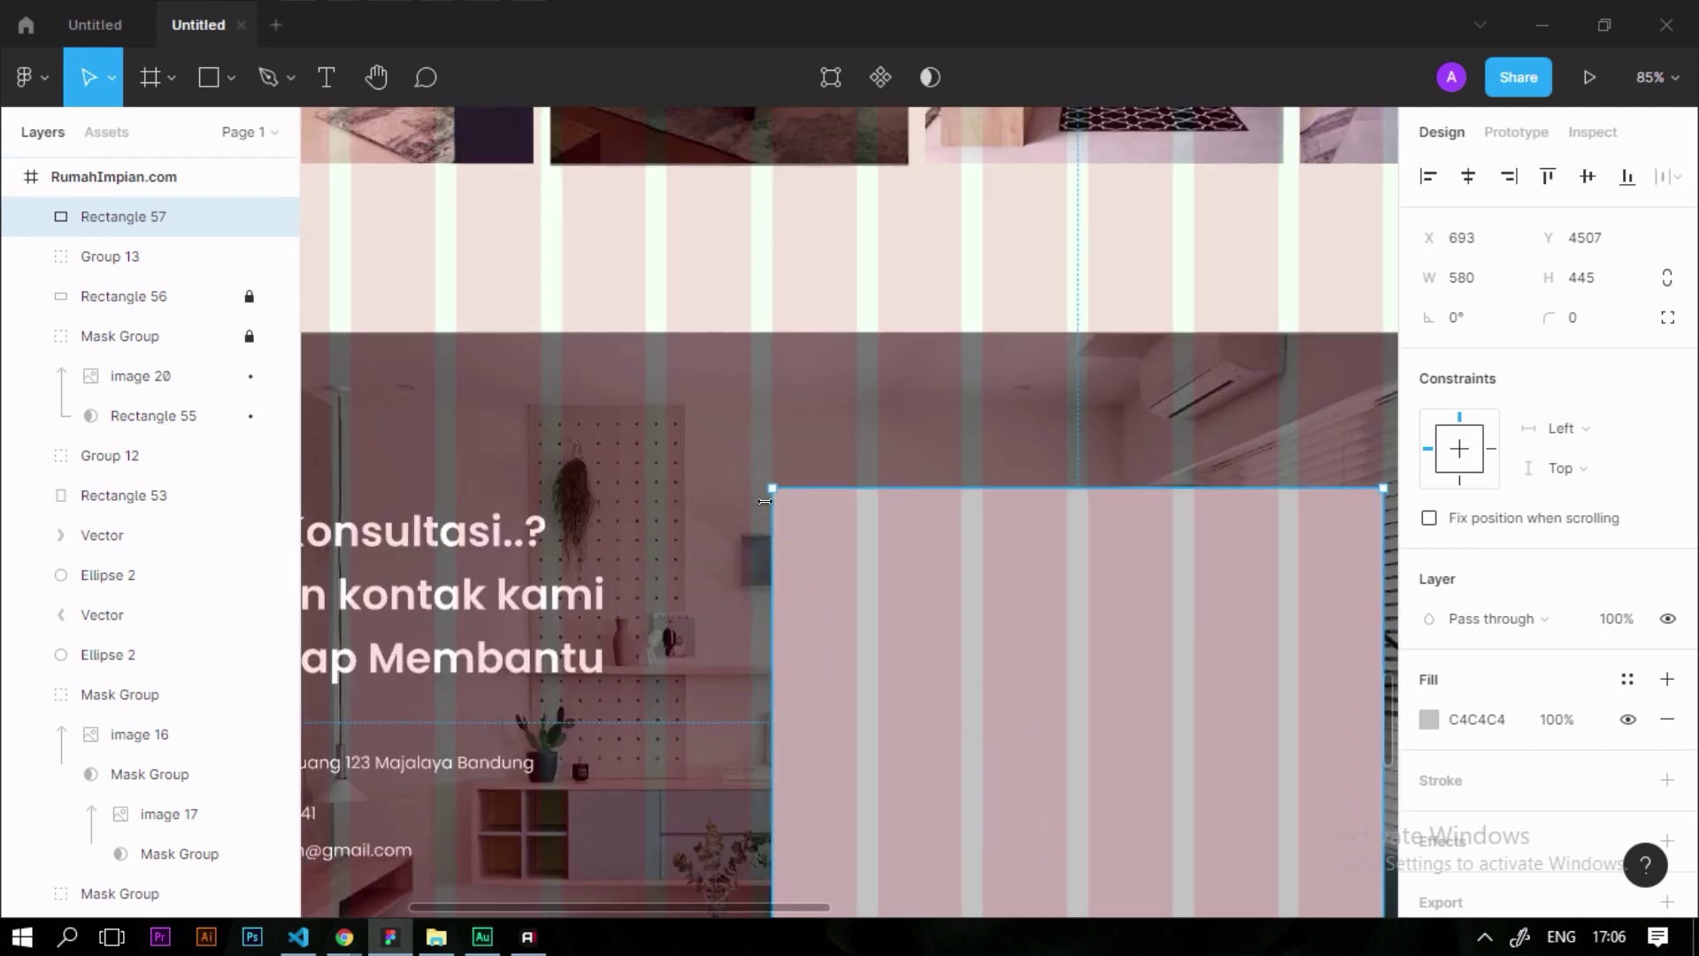
pyautogui.scroll(4, 765, 501)
pyautogui.scroll(5, 710, 459)
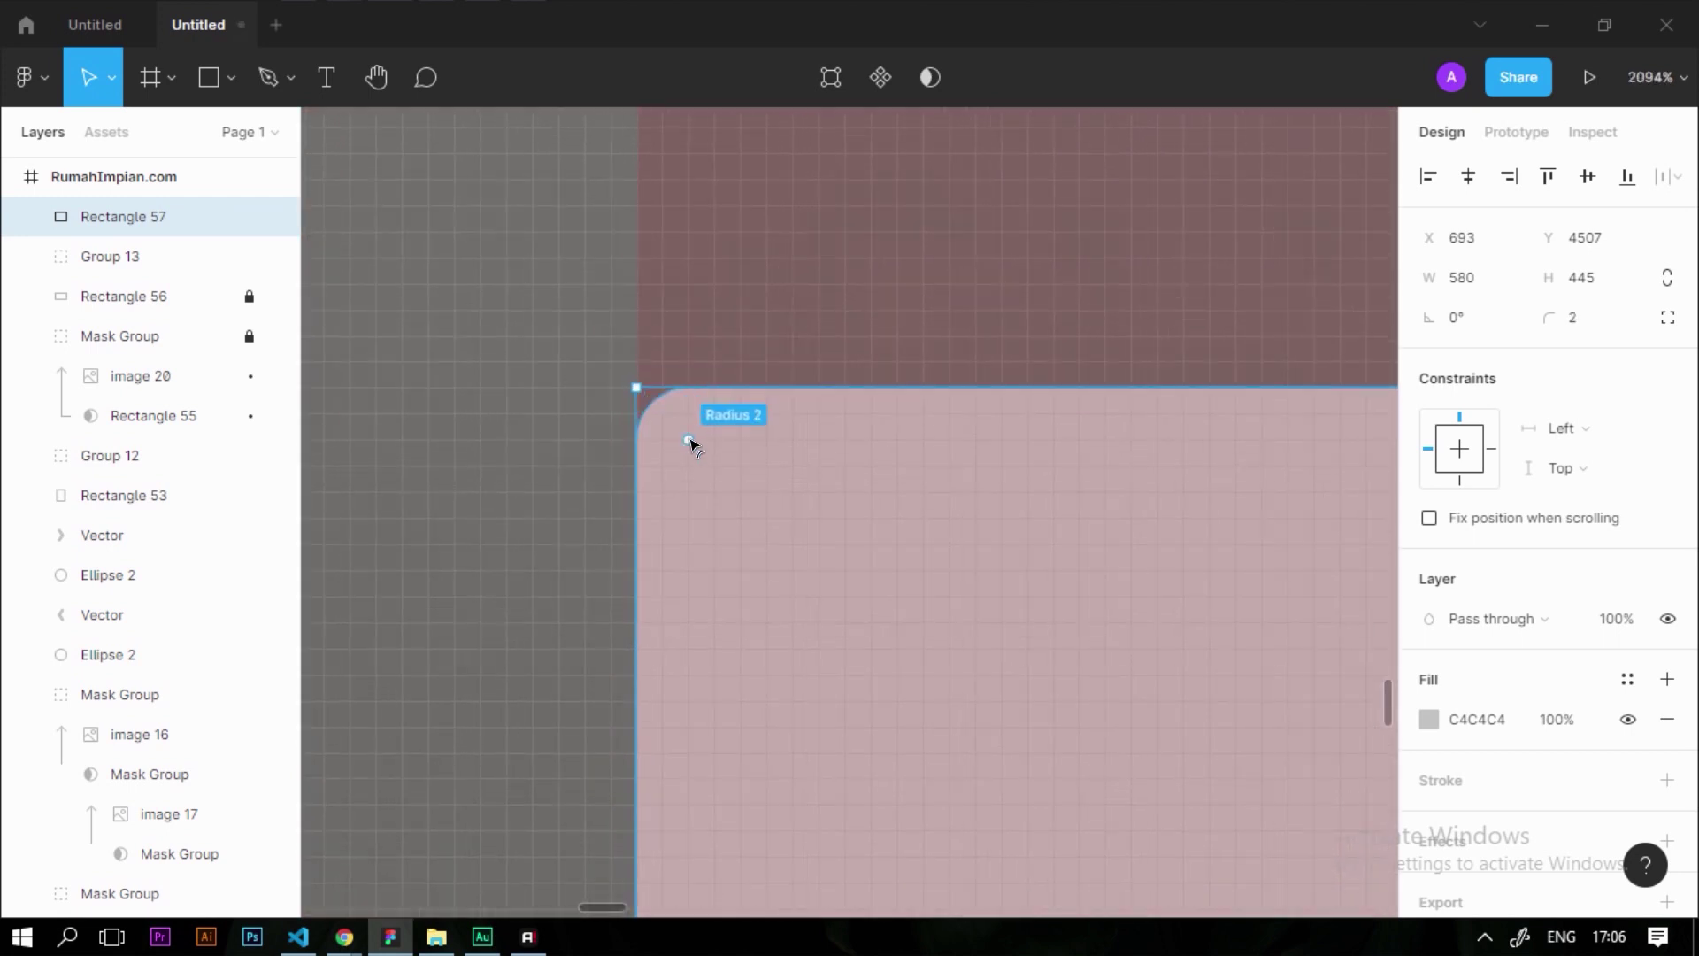
pyautogui.scroll(-3, 712, 416)
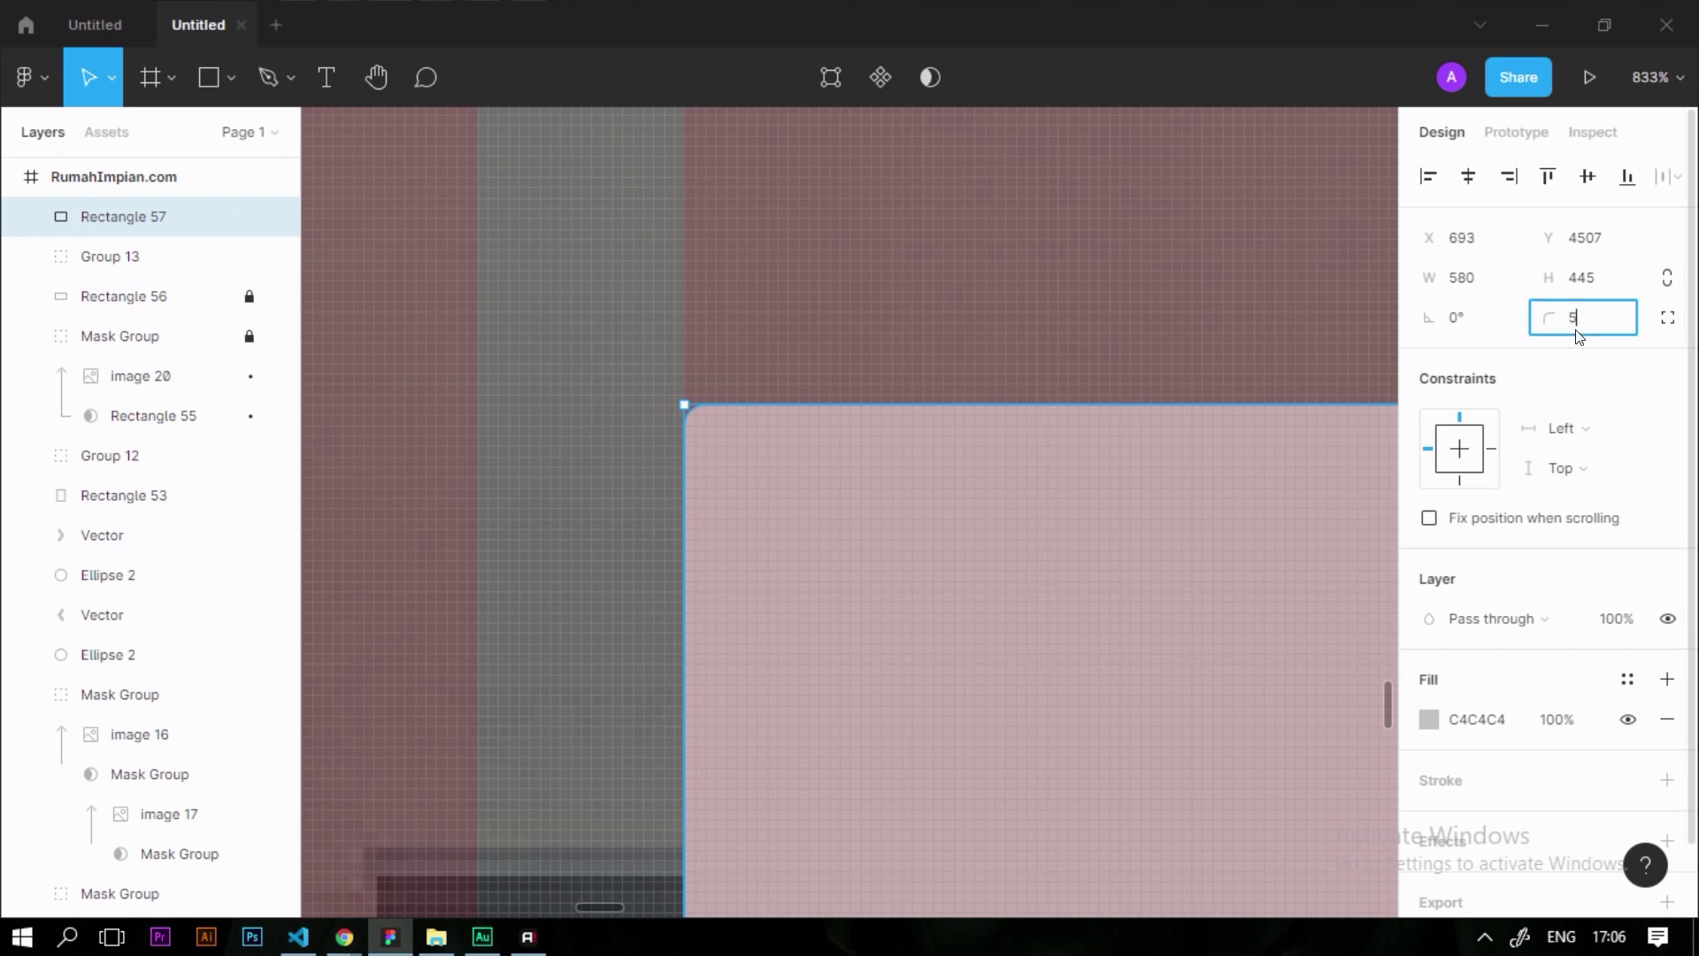
pyautogui.scroll(-2, 1491, 607)
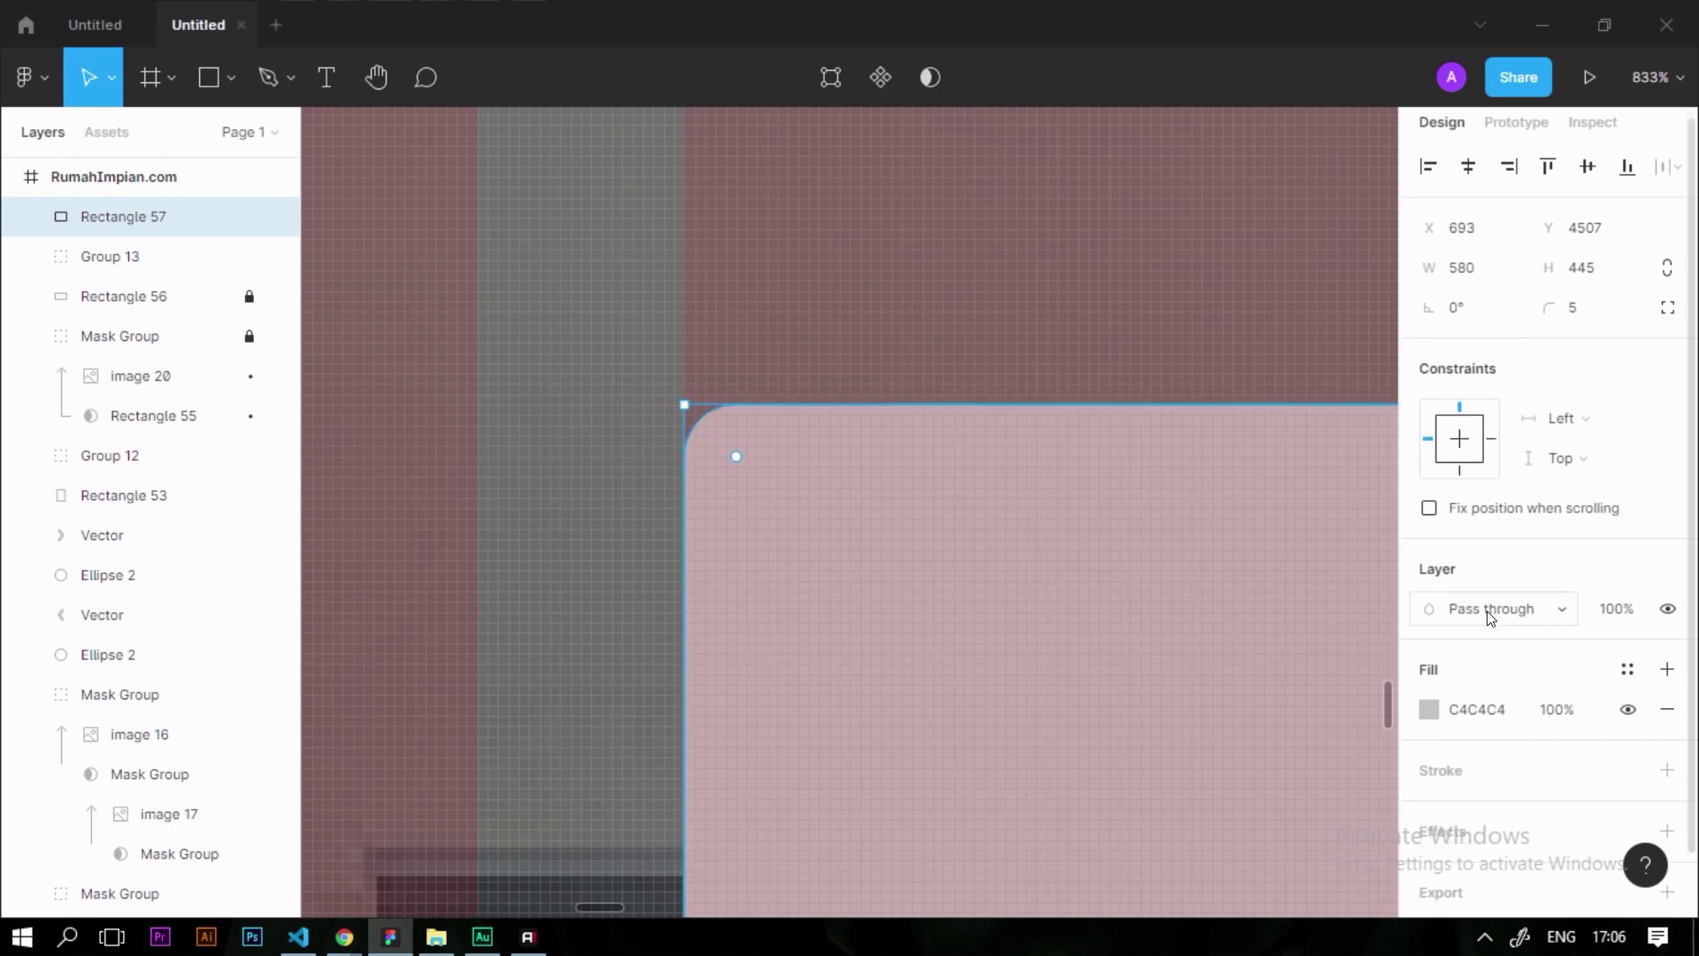
# Fill the rectangle white (FFFFFF)
pyautogui.click(1429, 641)
pyautogui.click(1104, 295)
pyautogui.click(740, 380)
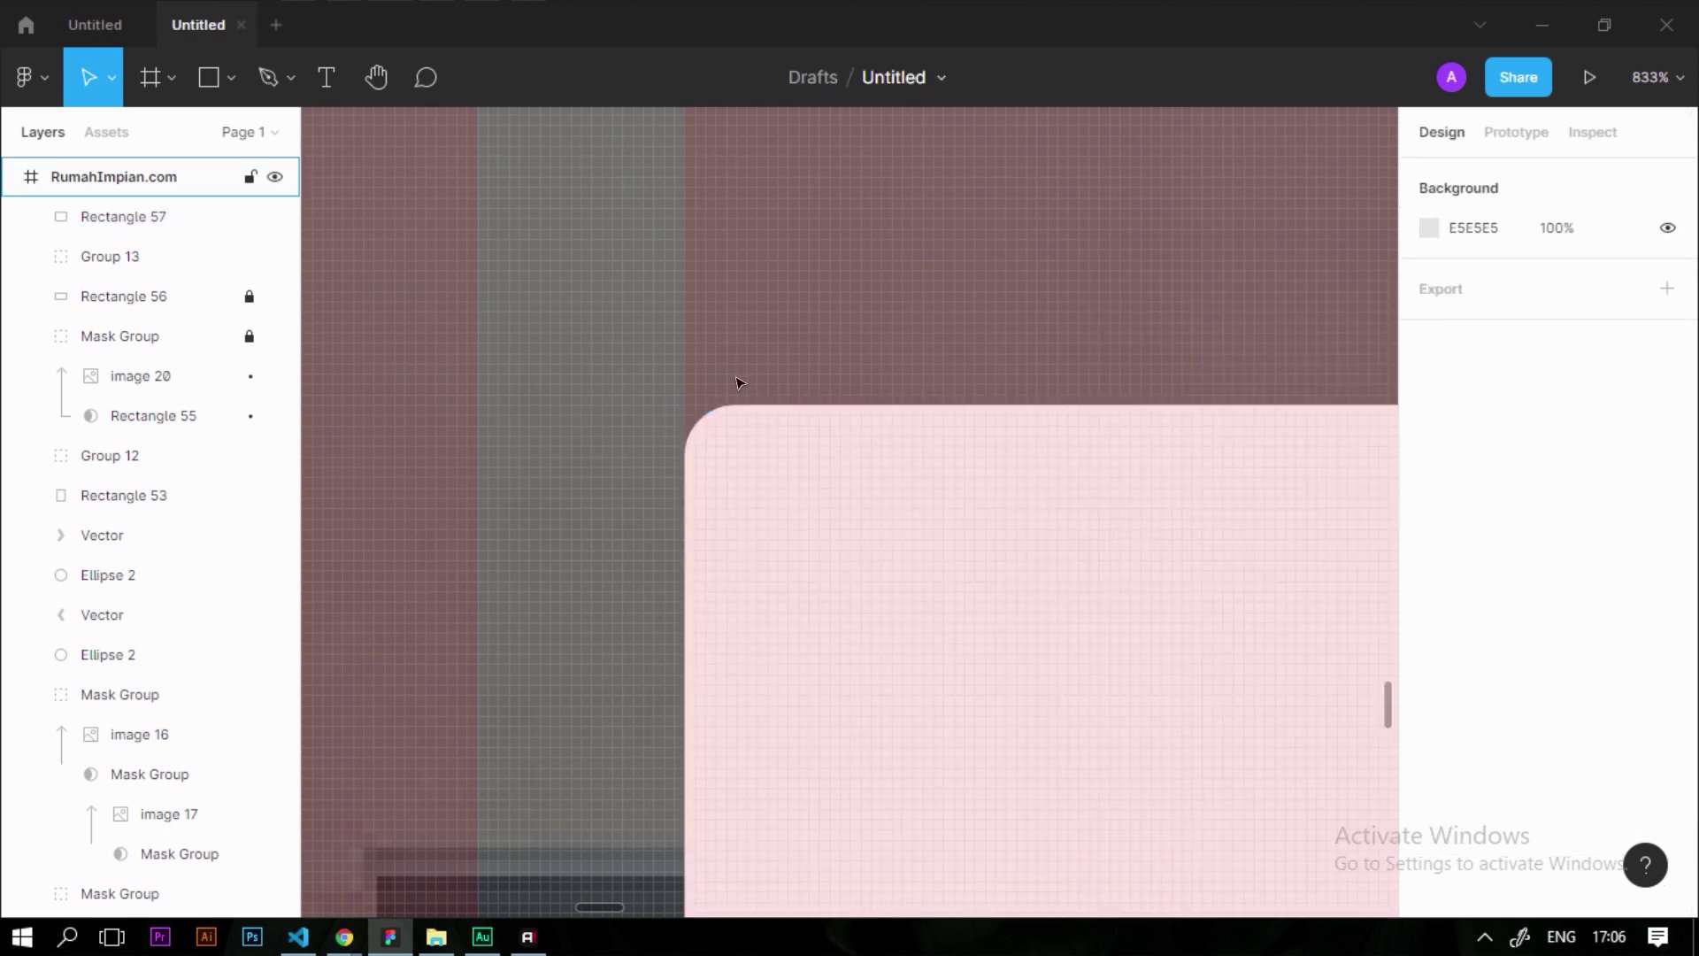
pyautogui.scroll(-6, 846, 395)
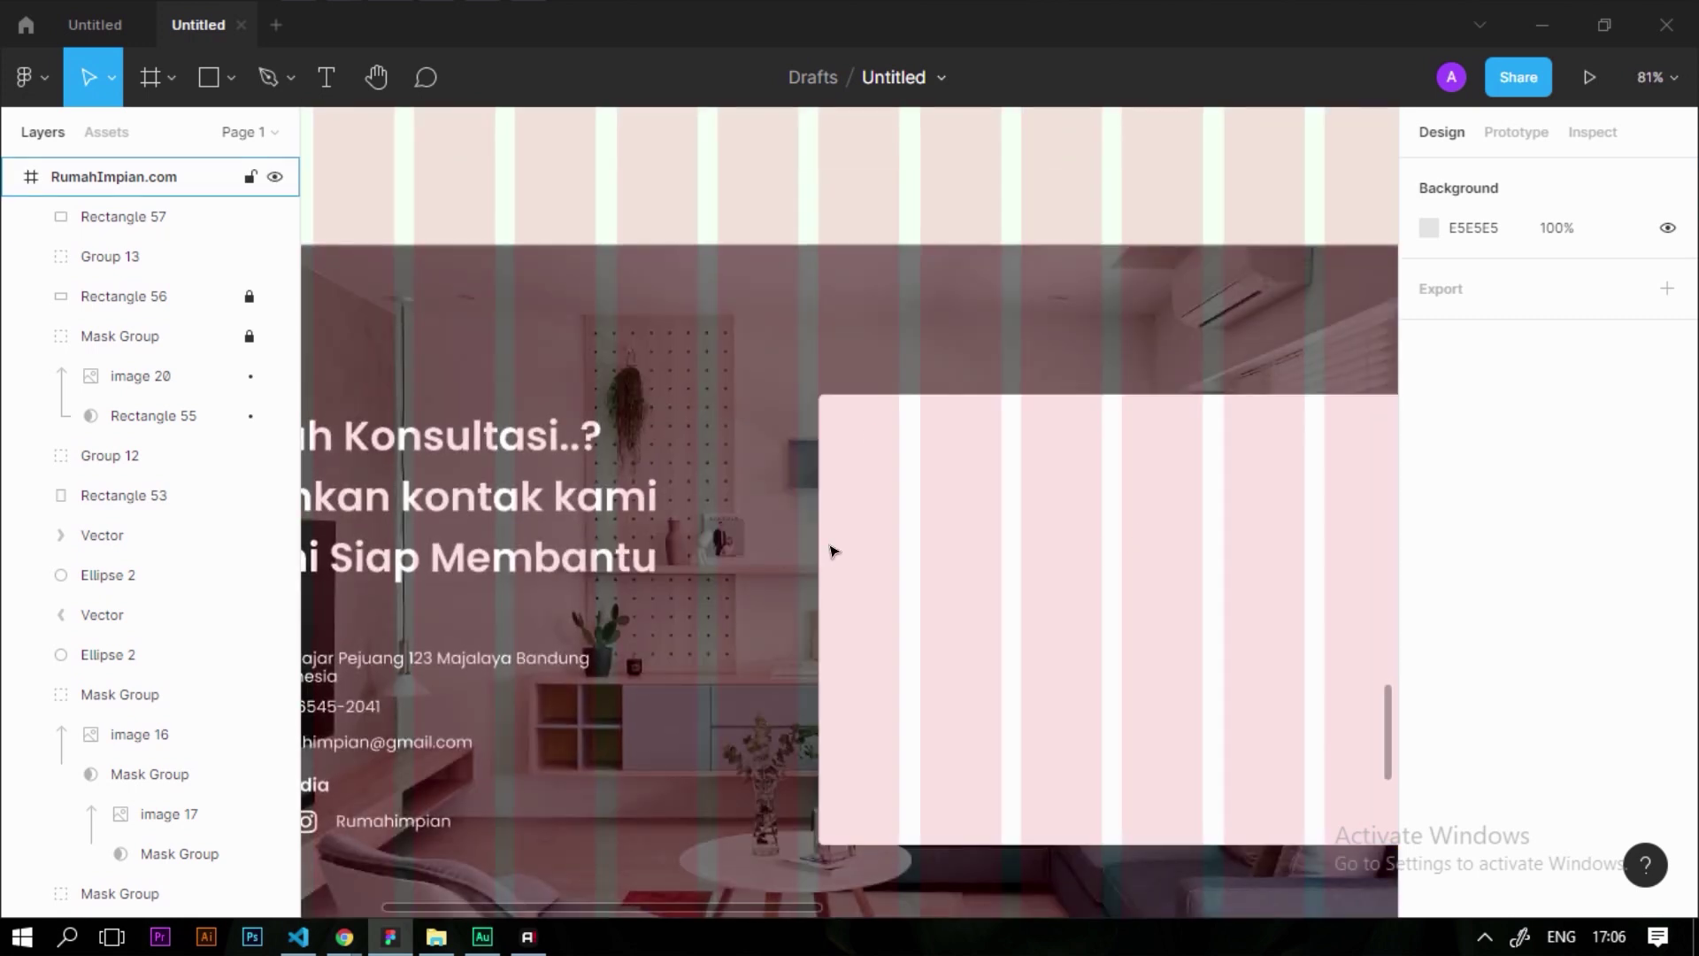
pyautogui.scroll(-2, 968, 592)
pyautogui.scroll(2, 917, 558)
# Reposition the white card and lock it in place
pyautogui.click(975, 595)
pyautogui.moveTo(975, 595); pyautogui.dragTo(1119, 519)
pyautogui.press('Escape')
pyautogui.rightClick(948, 531)
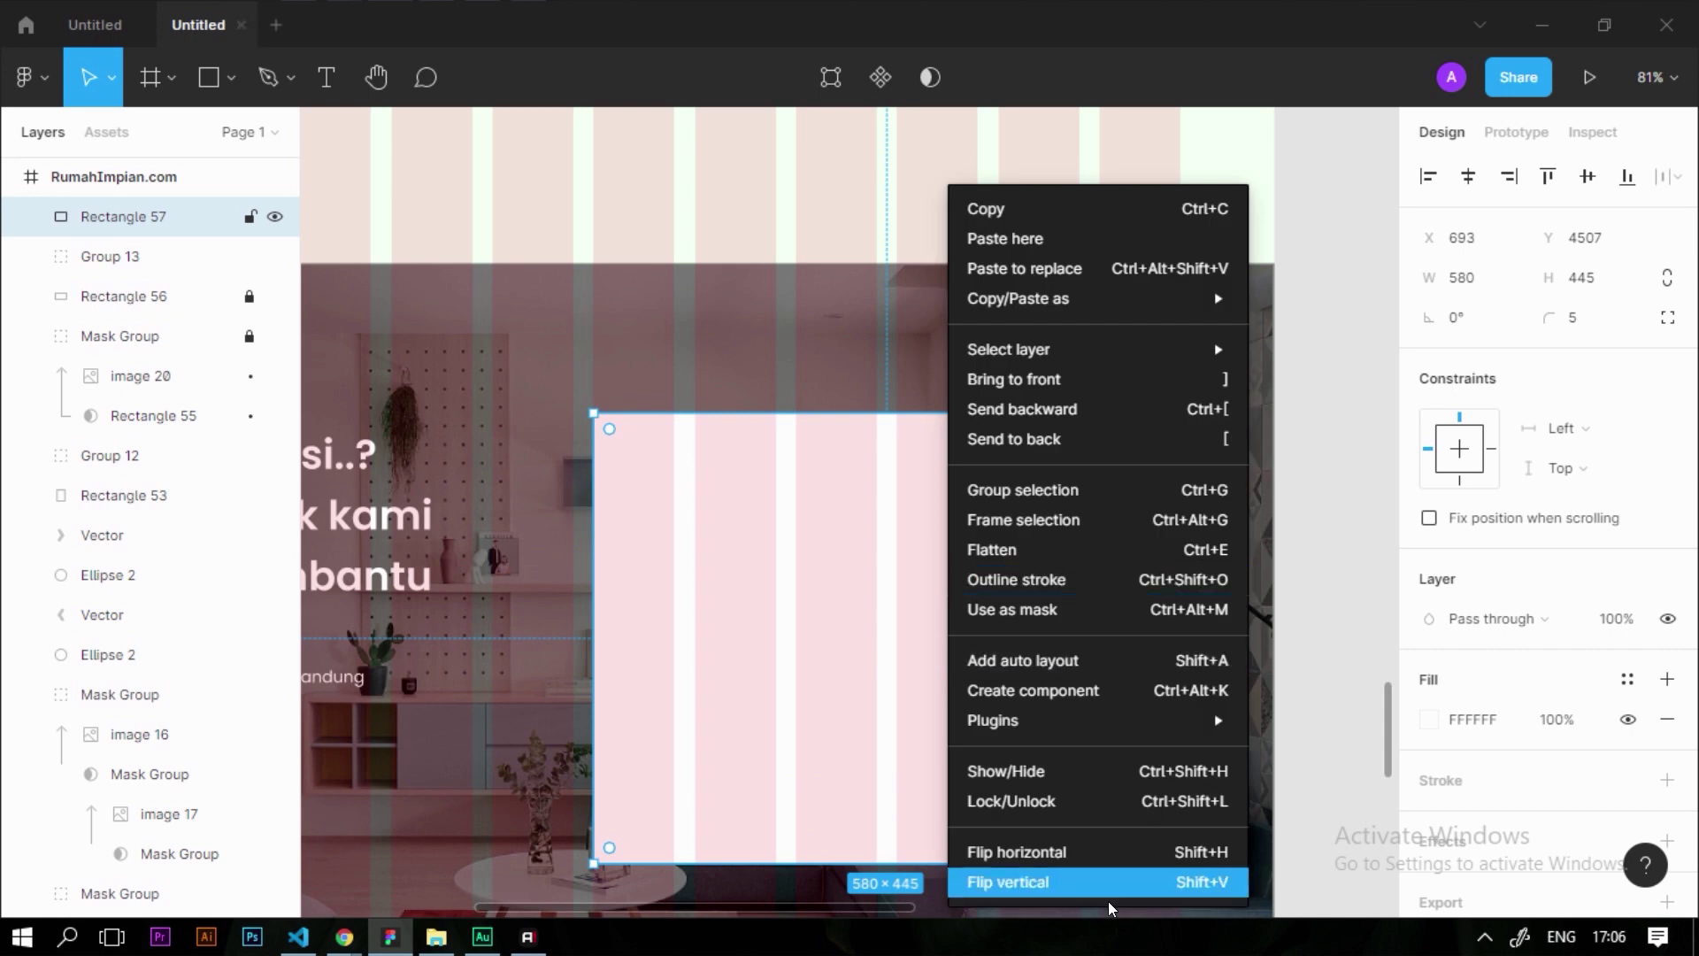
pyautogui.click(1072, 801)
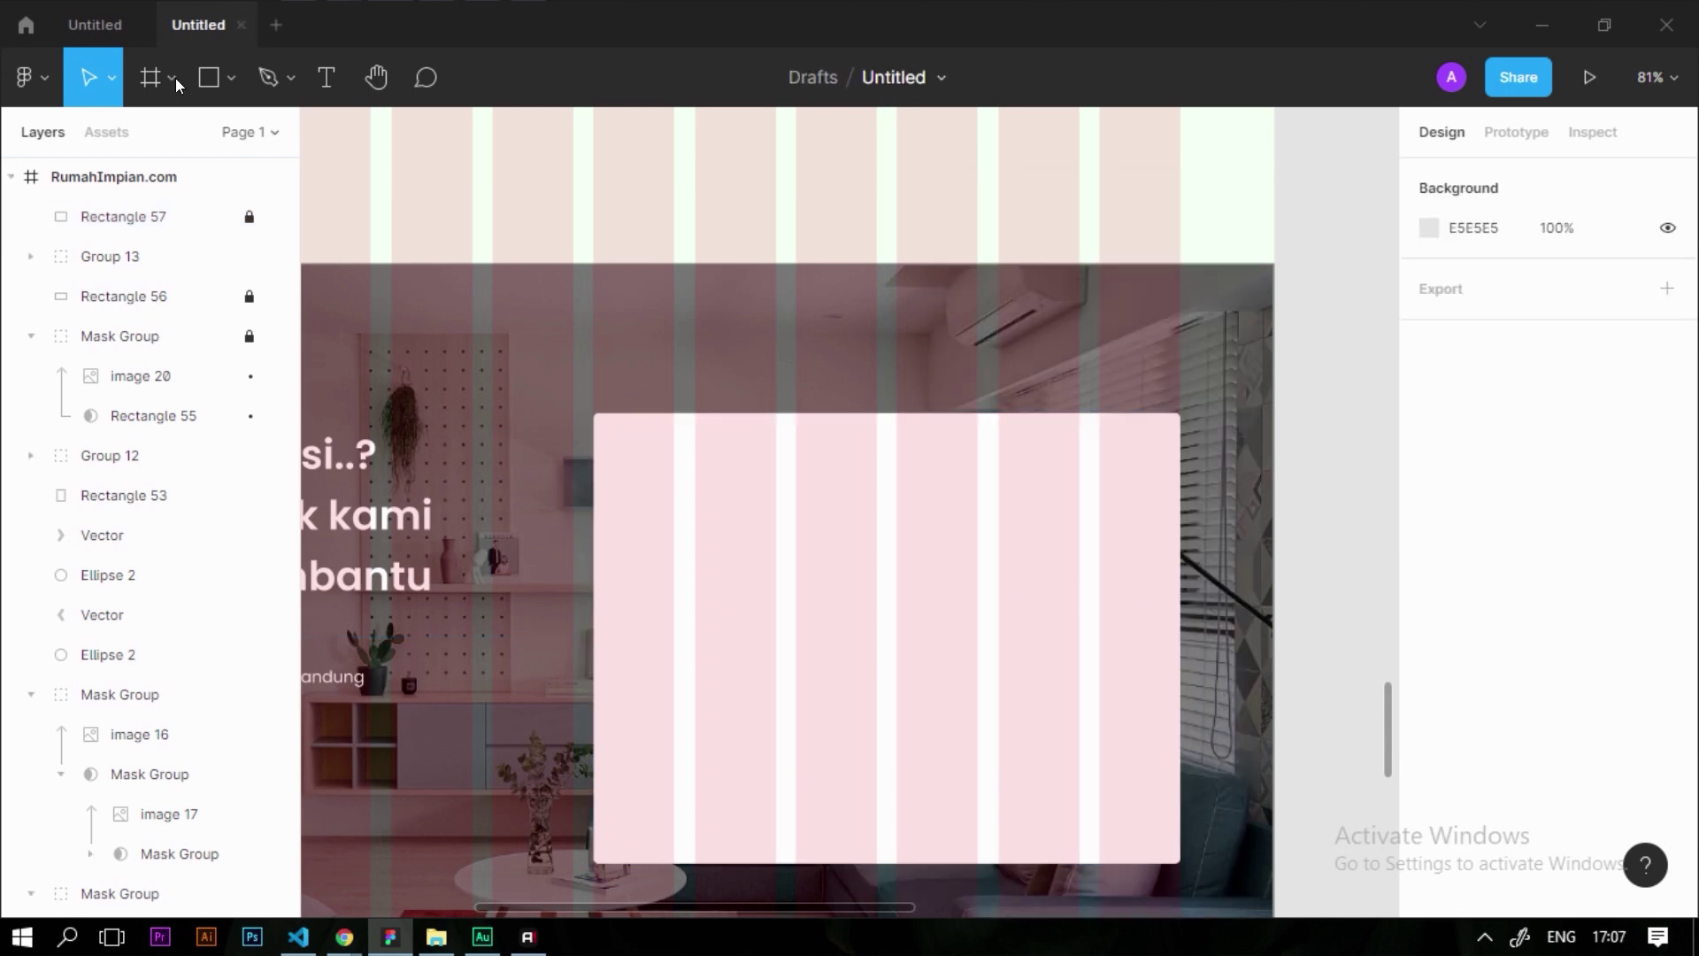
pyautogui.click(209, 77)
# Draw a 485×75 grey bar inside the white card and centre it
pyautogui.moveTo(674, 488)
pyautogui.mouseDown()
pyautogui.moveTo(1085, 585)
pyautogui.moveTo(1109, 571)
pyautogui.mouseUp()
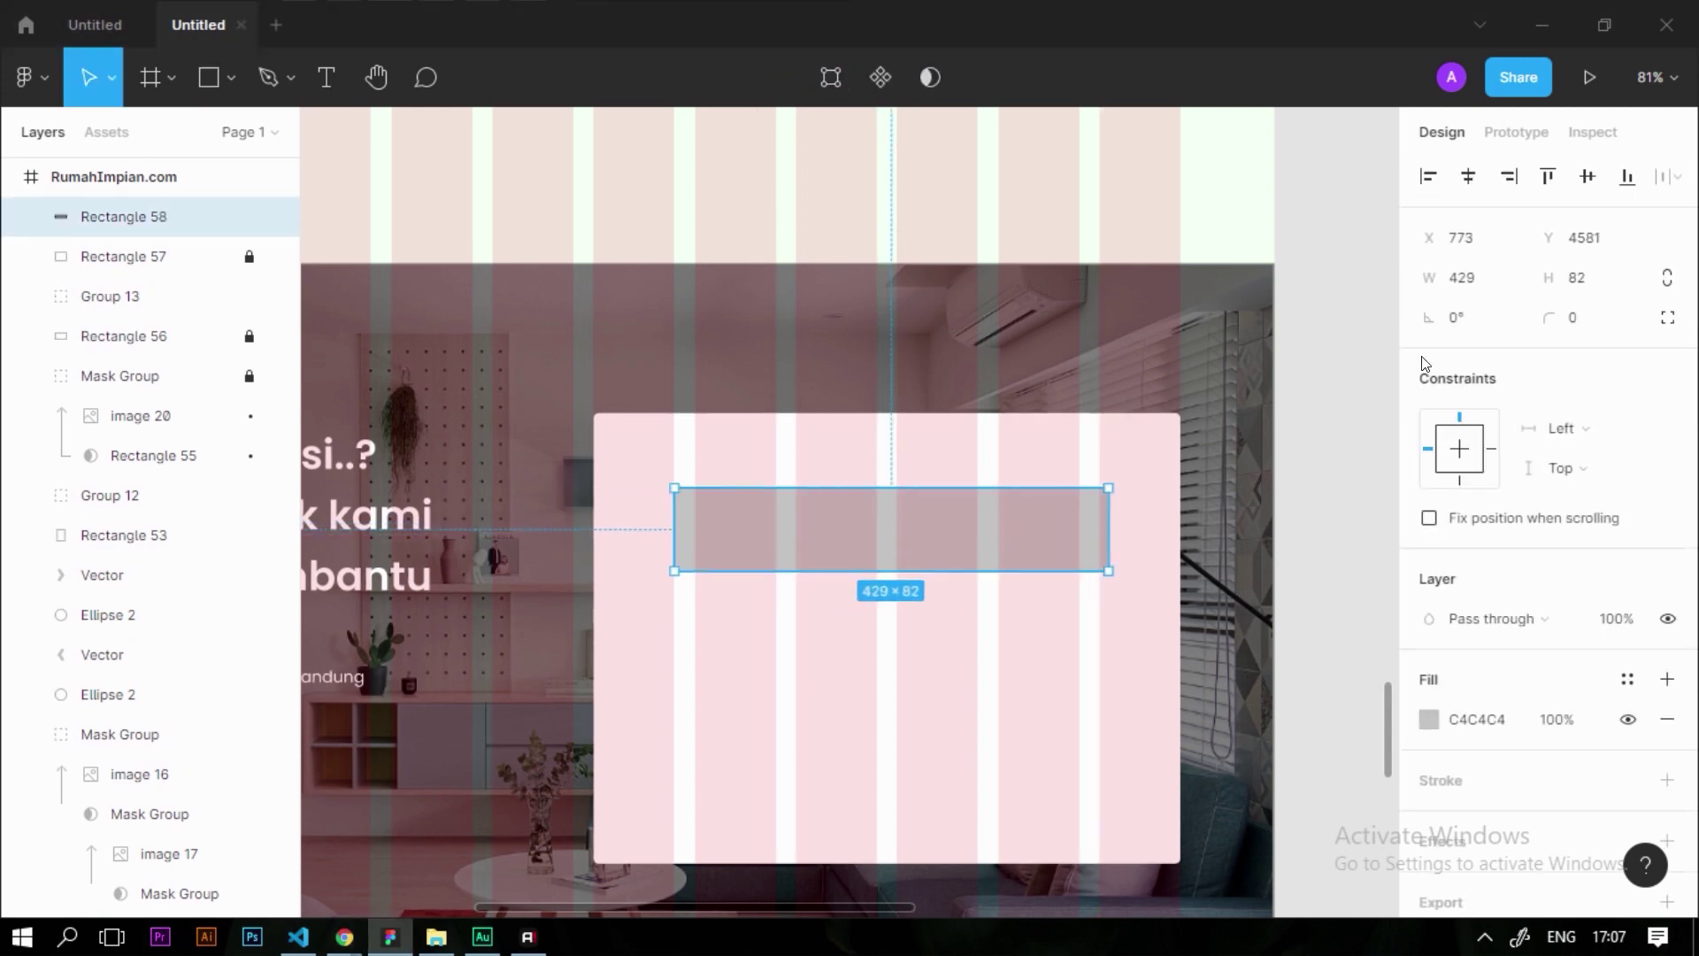
pyautogui.click(1493, 275)
pyautogui.write('480')
pyautogui.press('Return')
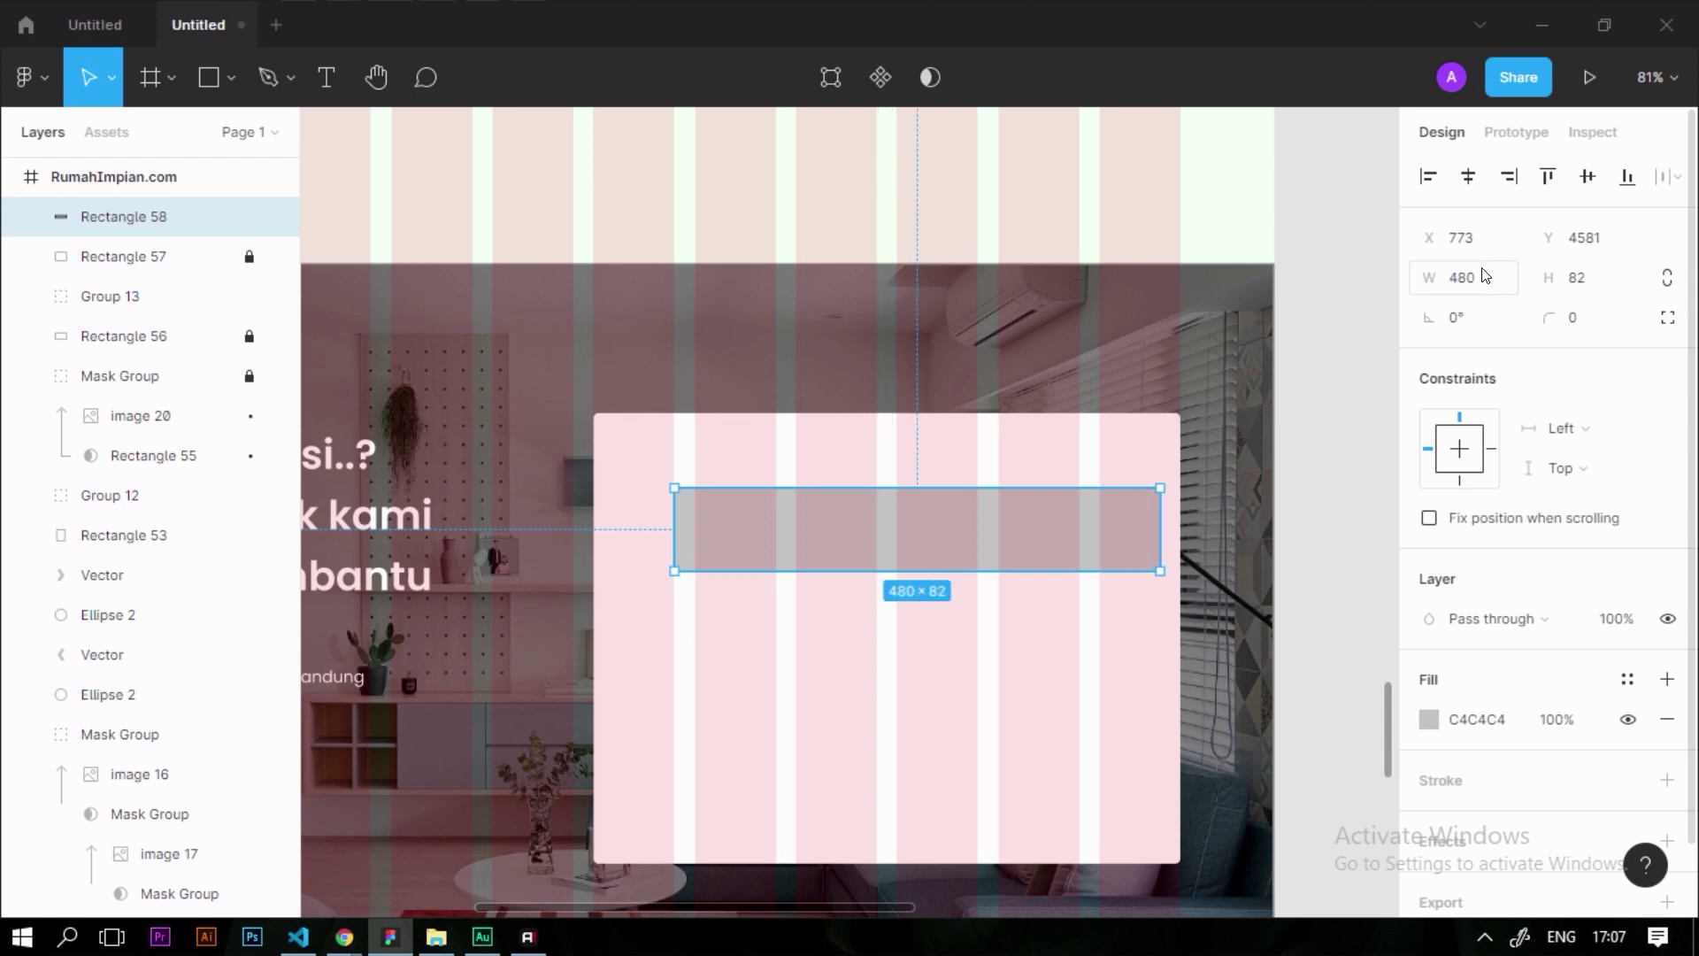
pyautogui.press('Return')
pyautogui.write('485')
pyautogui.press('Return')
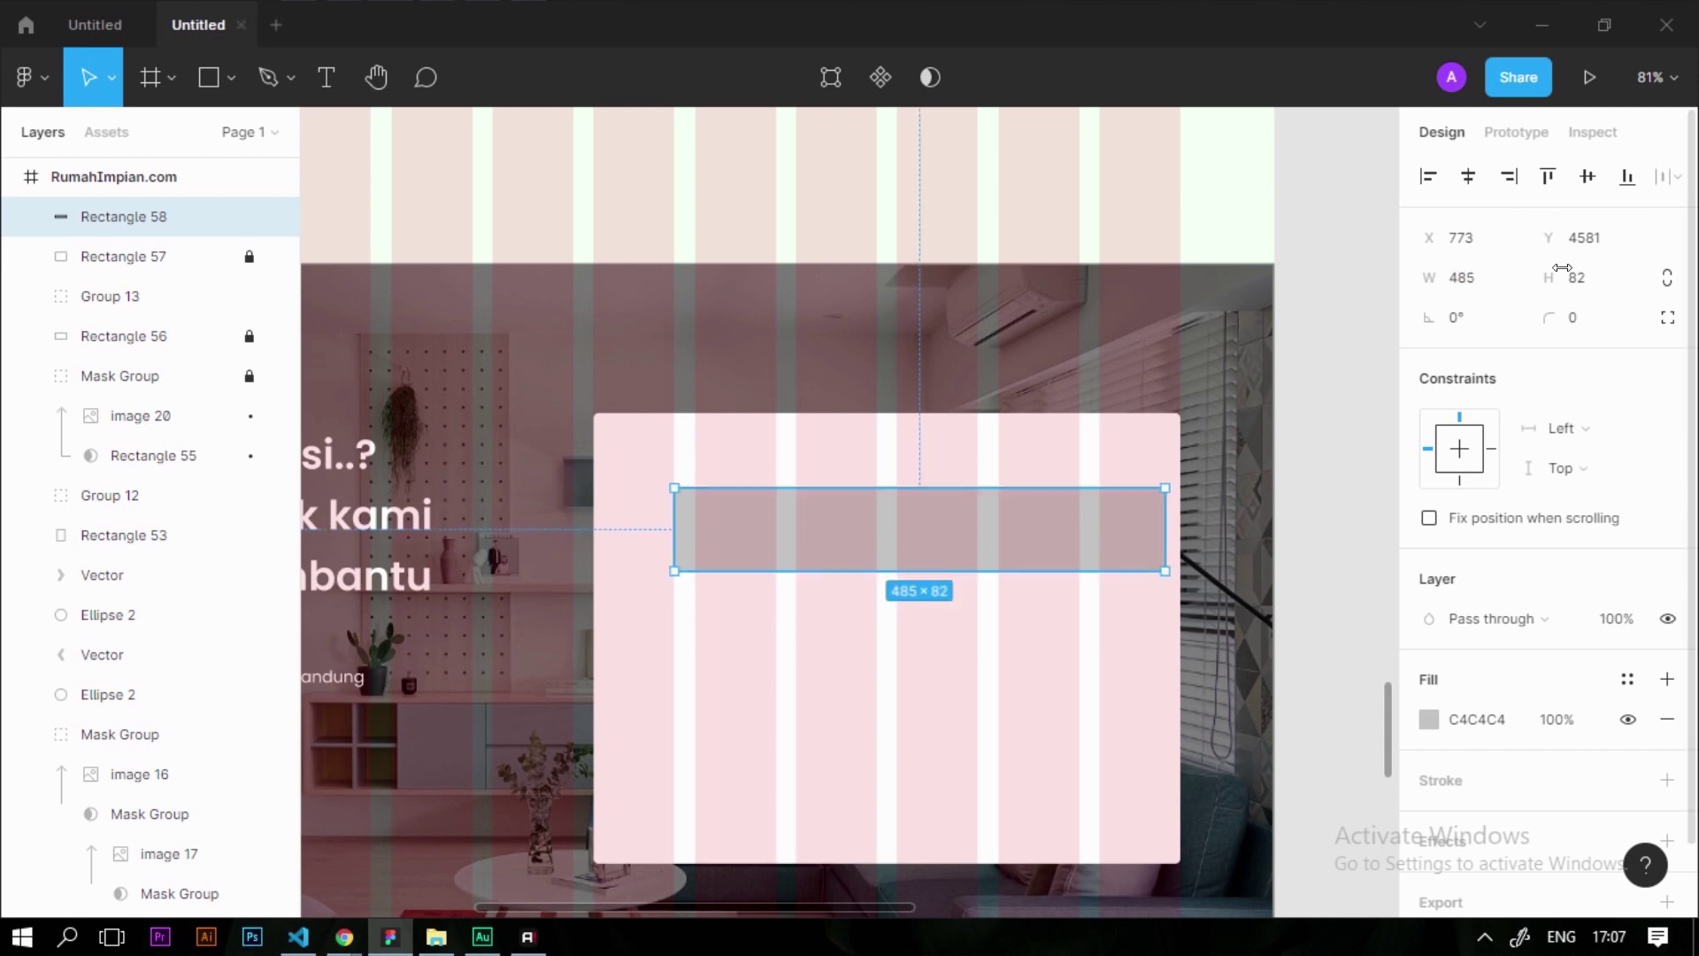
pyautogui.write('75')
pyautogui.moveTo(997, 516); pyautogui.dragTo(965, 519)
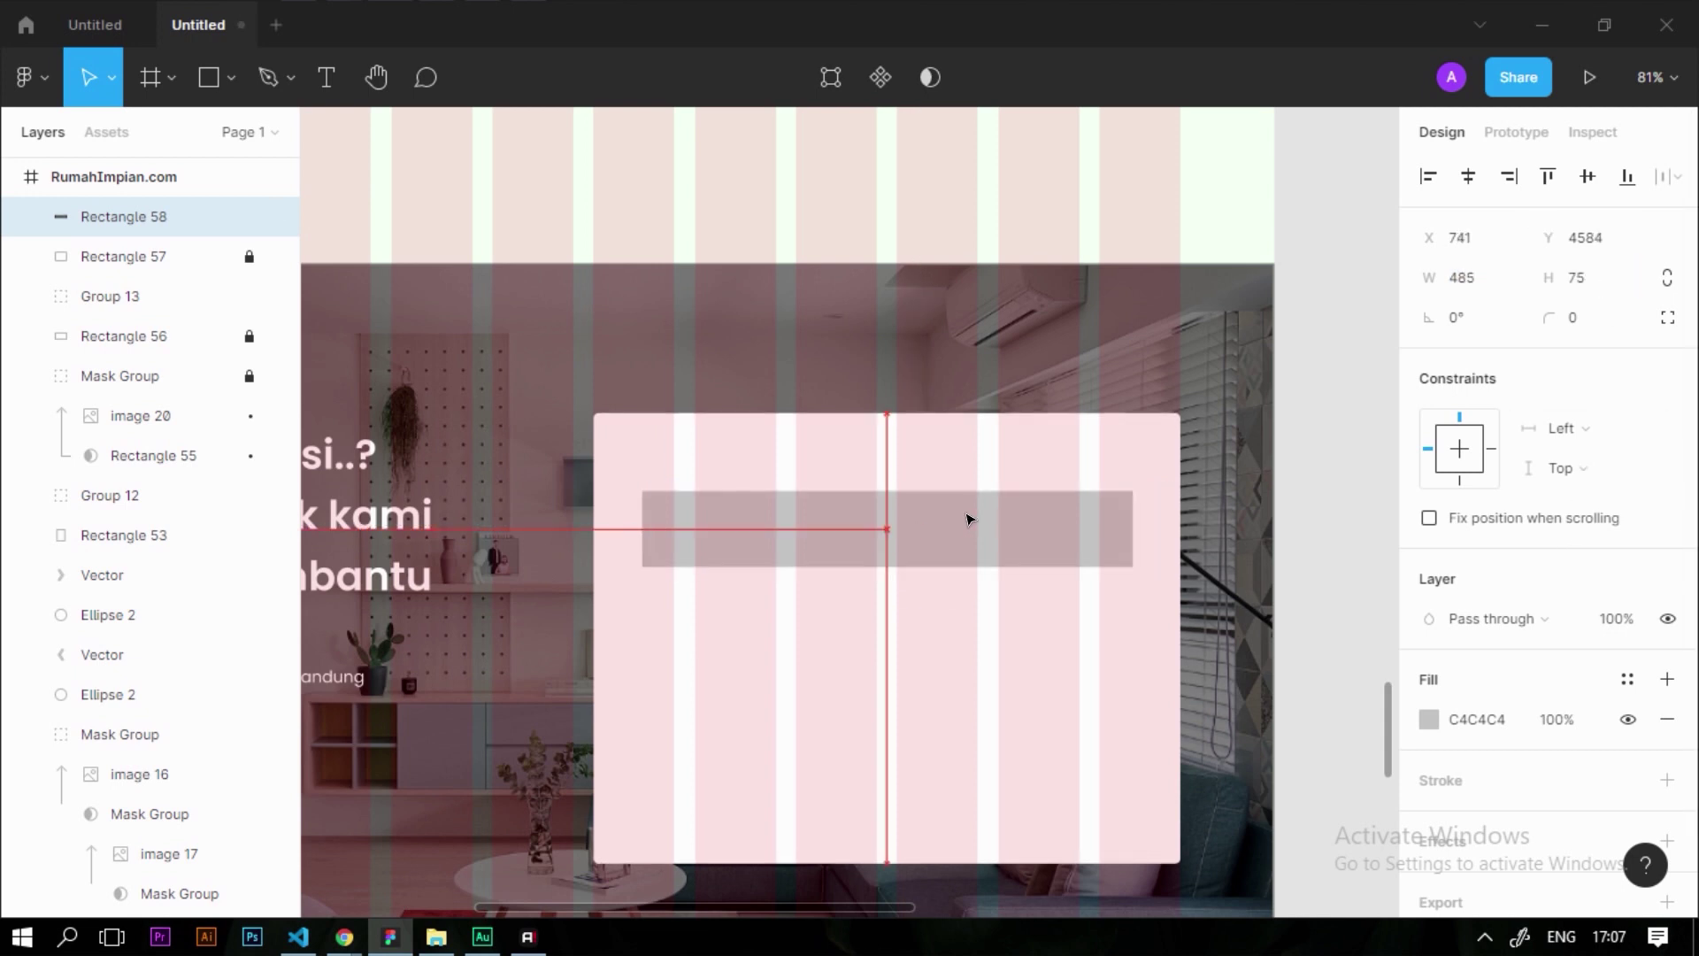
pyautogui.click(956, 645)
# Copy the address text from the contact group onto the grey bar, bringing it to the front
pyautogui.scroll(3, 720, 572)
pyautogui.scroll(-1, 720, 531)
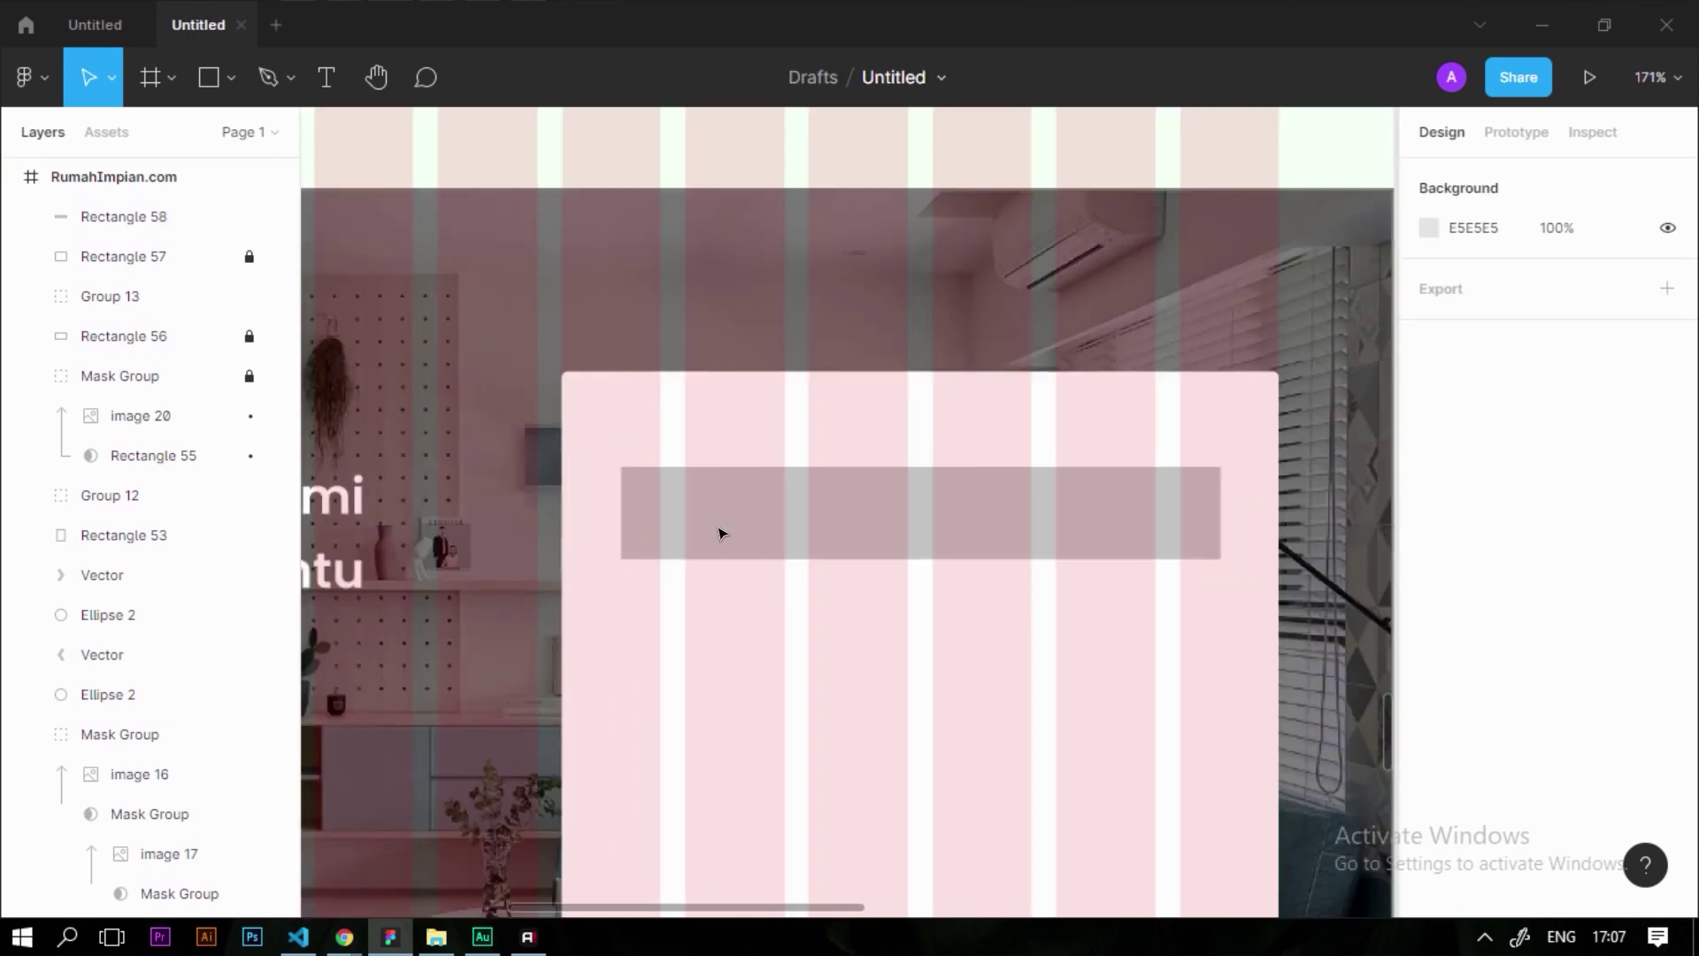
pyautogui.scroll(-5, 920, 547)
pyautogui.click(453, 640)
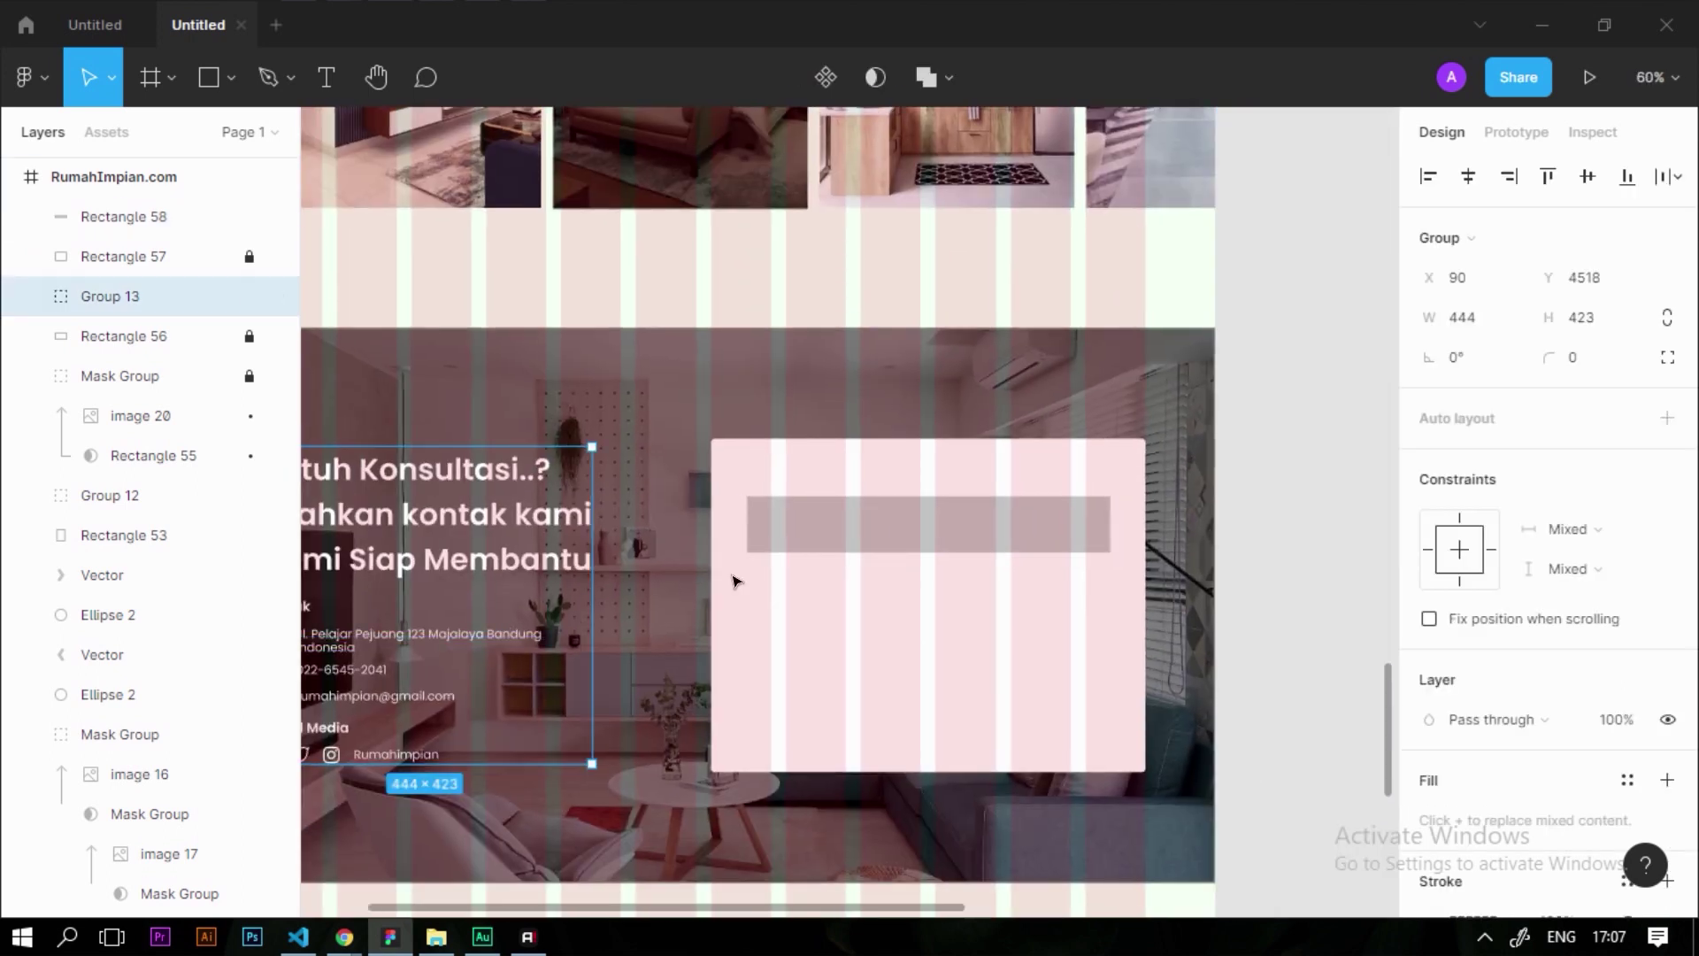
pyautogui.scroll(1, 489, 626)
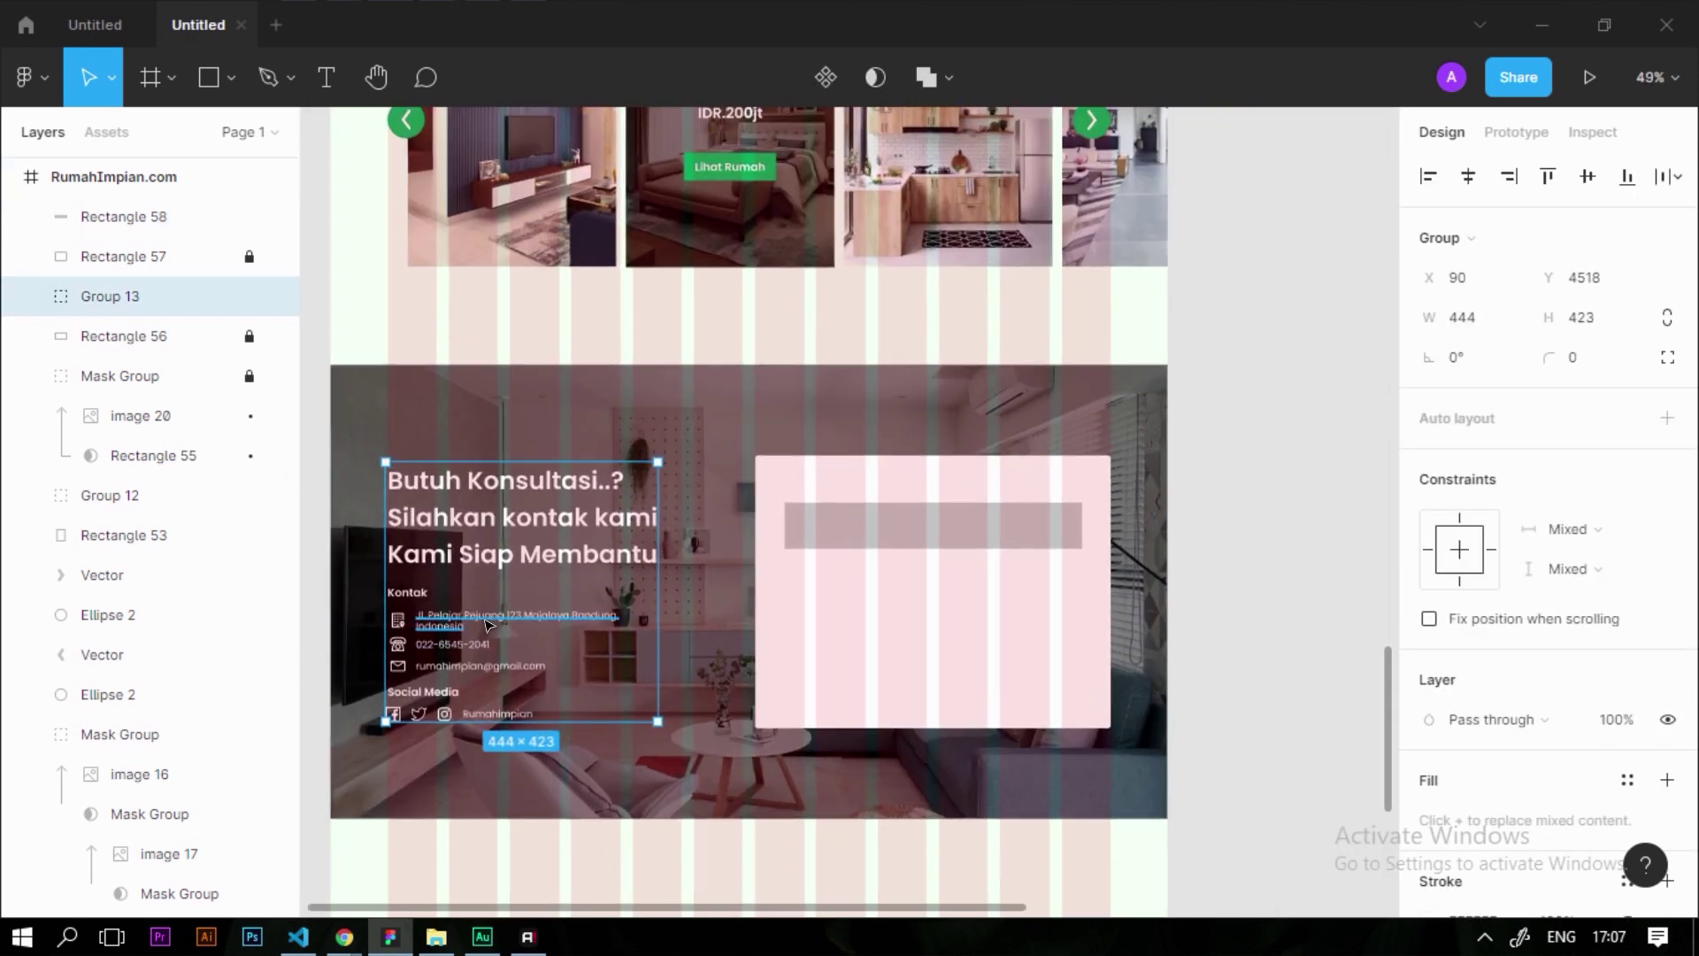
pyautogui.press('Return')
pyautogui.click(529, 622)
pyautogui.keyDown('alt'); pyautogui.moveTo(598, 622); pyautogui.dragTo(926, 529); pyautogui.keyUp('alt')
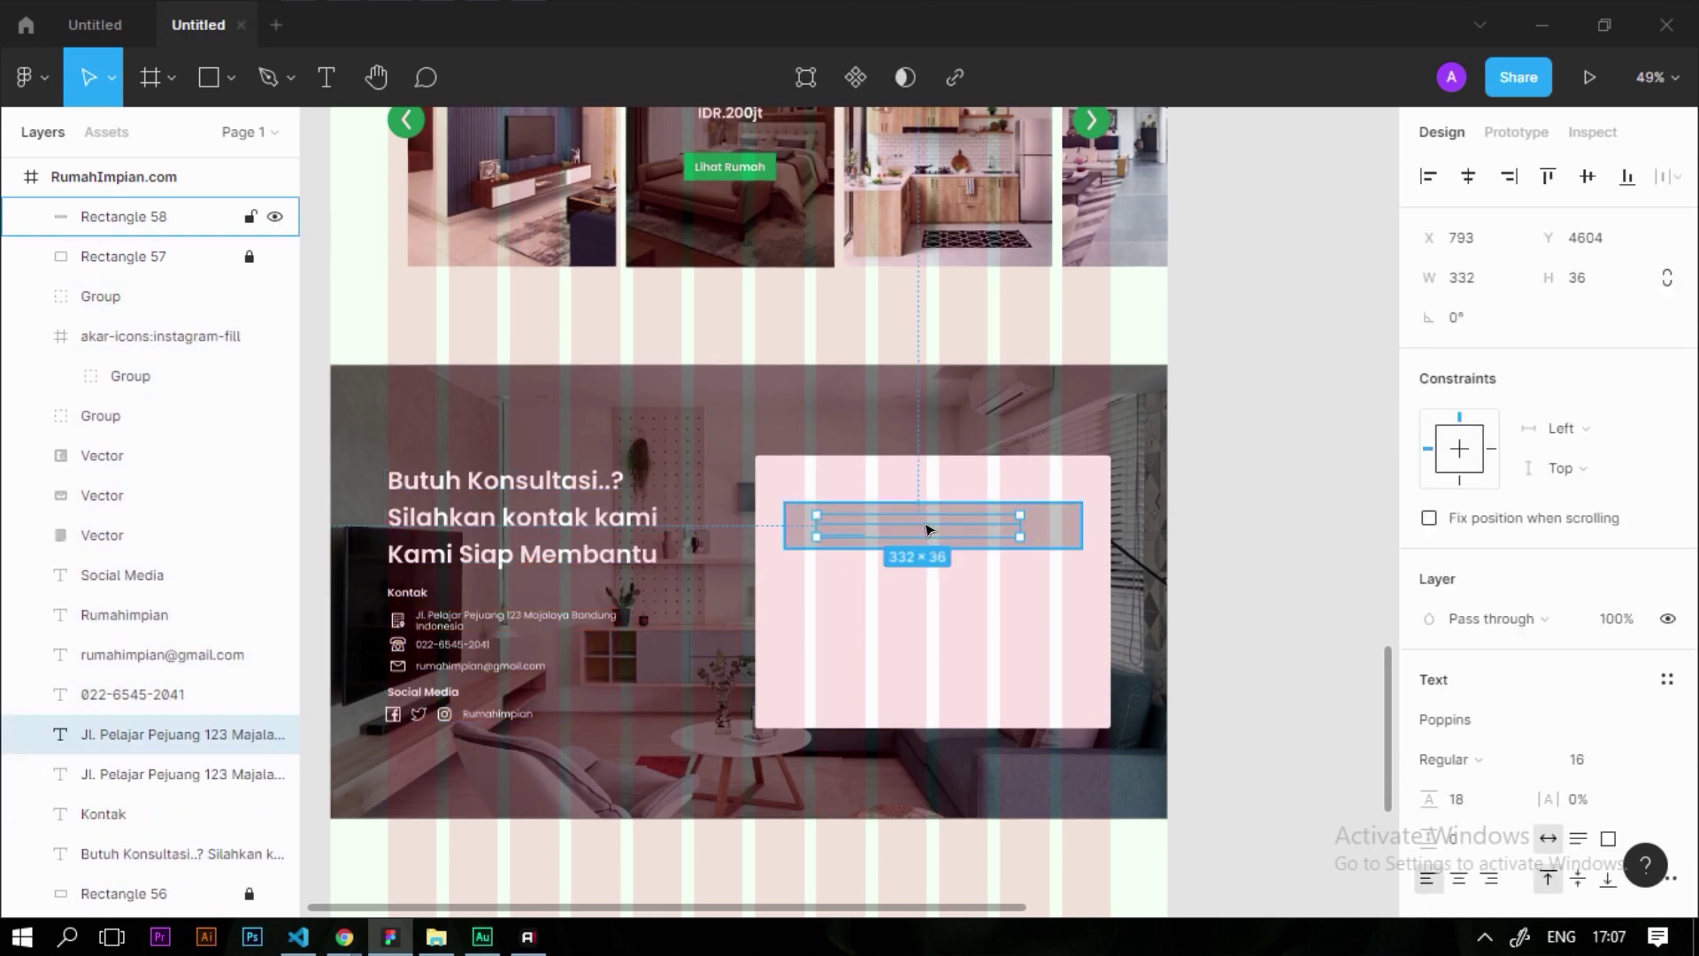
pyautogui.scroll(4, 925, 529)
pyautogui.hotkey('ctrl', 'shift', ']')
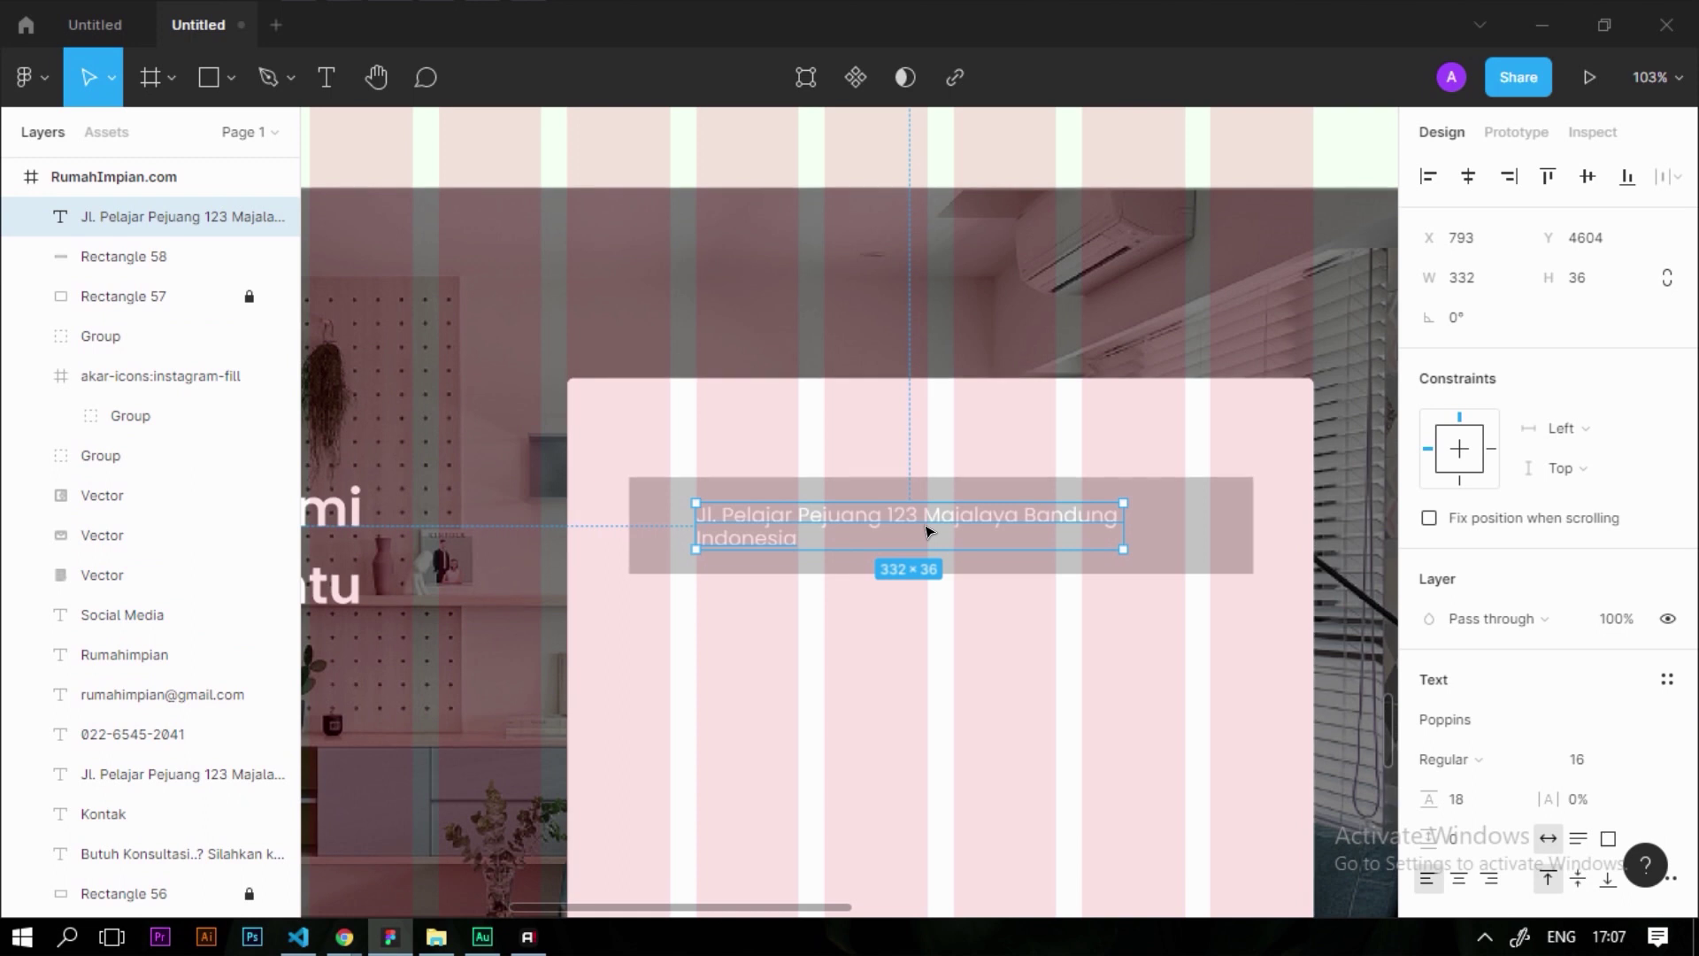
# Retype the copied text as the placeholder 'Masukan email anda disini'
pyautogui.doubleClick(925, 526)
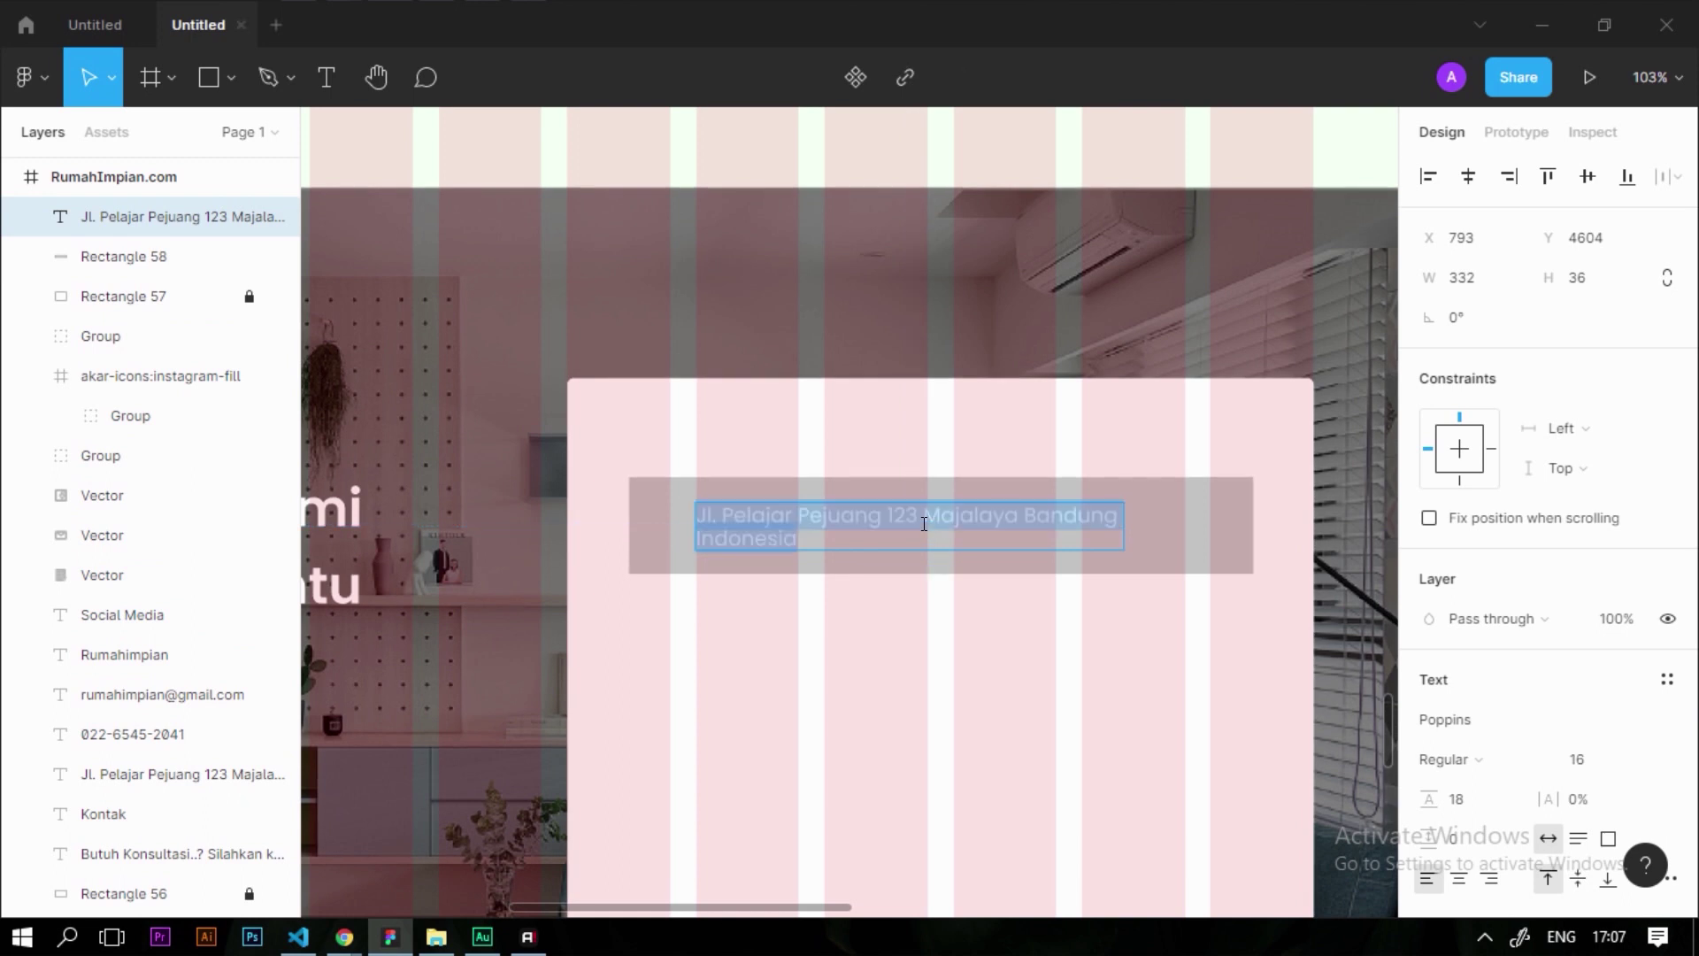
pyautogui.write('Emsukan email anda disini')
pyautogui.press('Escape')
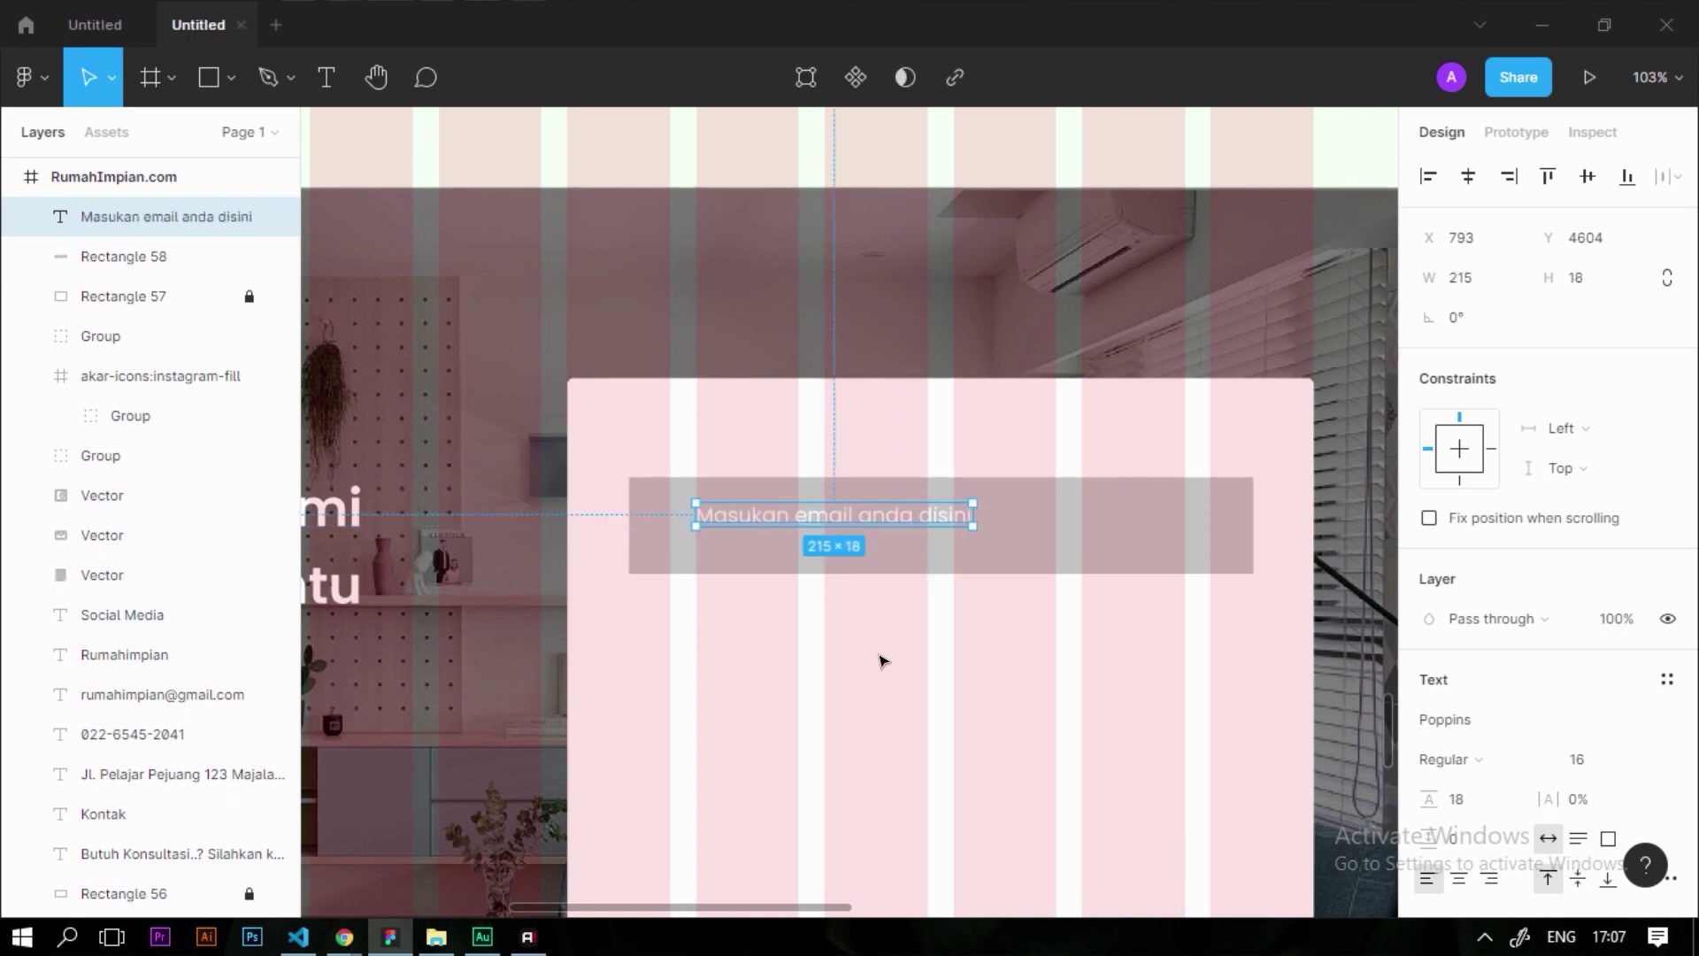
pyautogui.scroll(-3, 1469, 724)
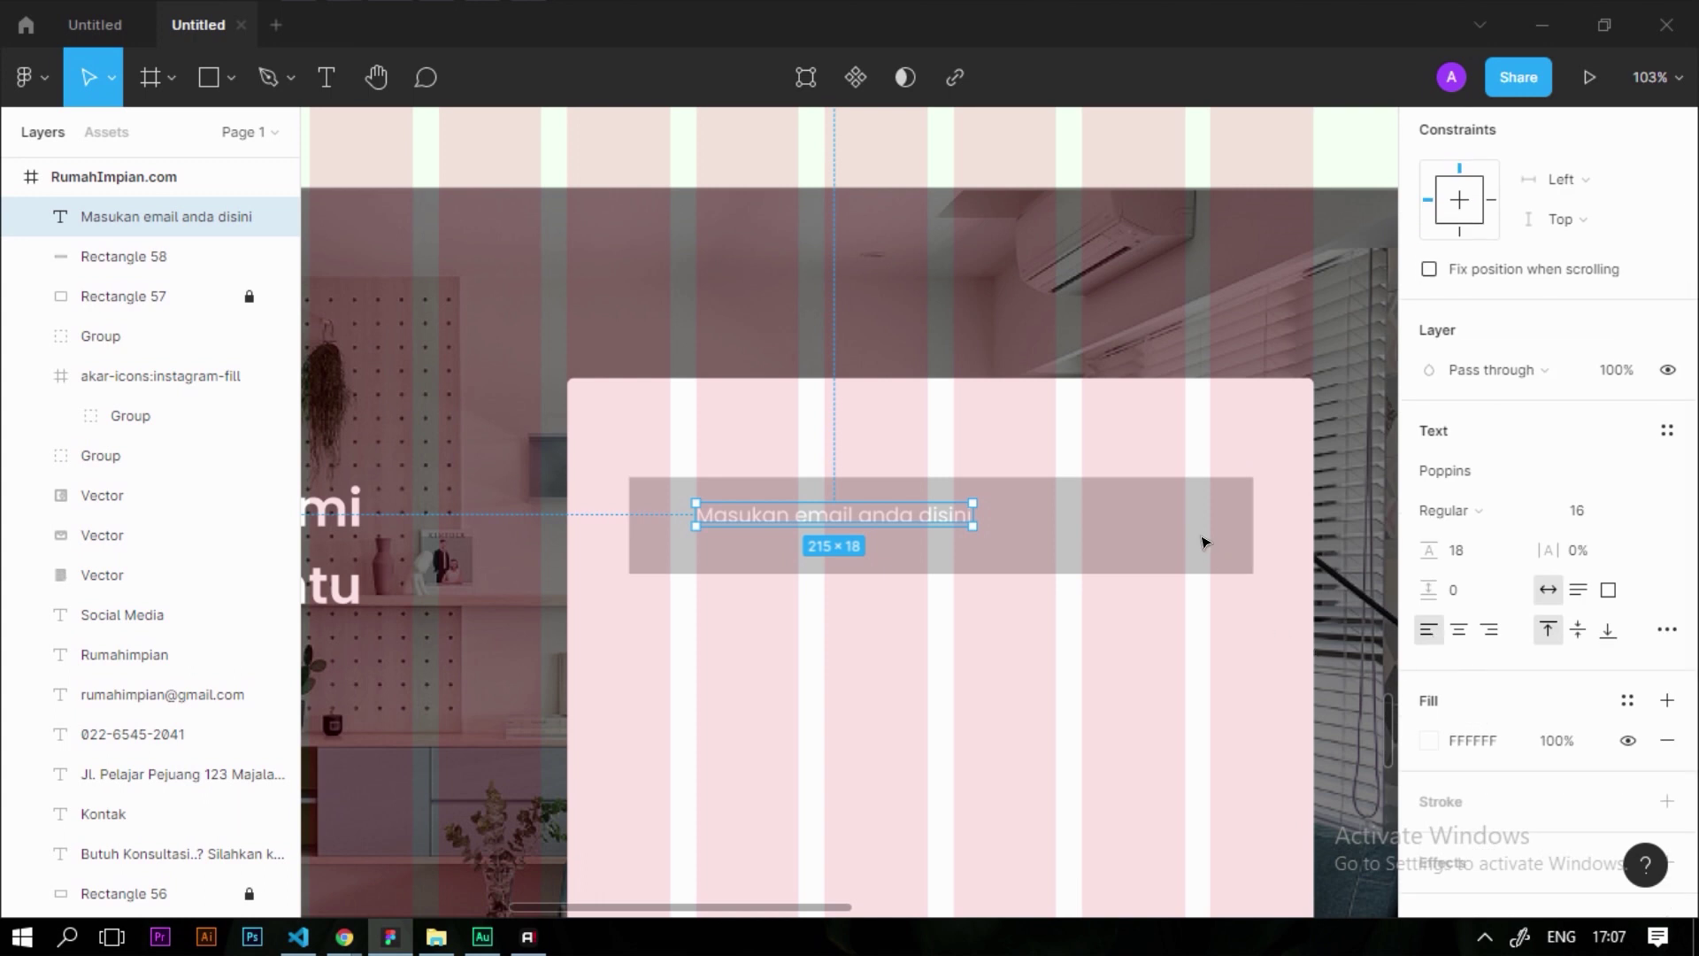
pyautogui.scroll(-2, 1493, 699)
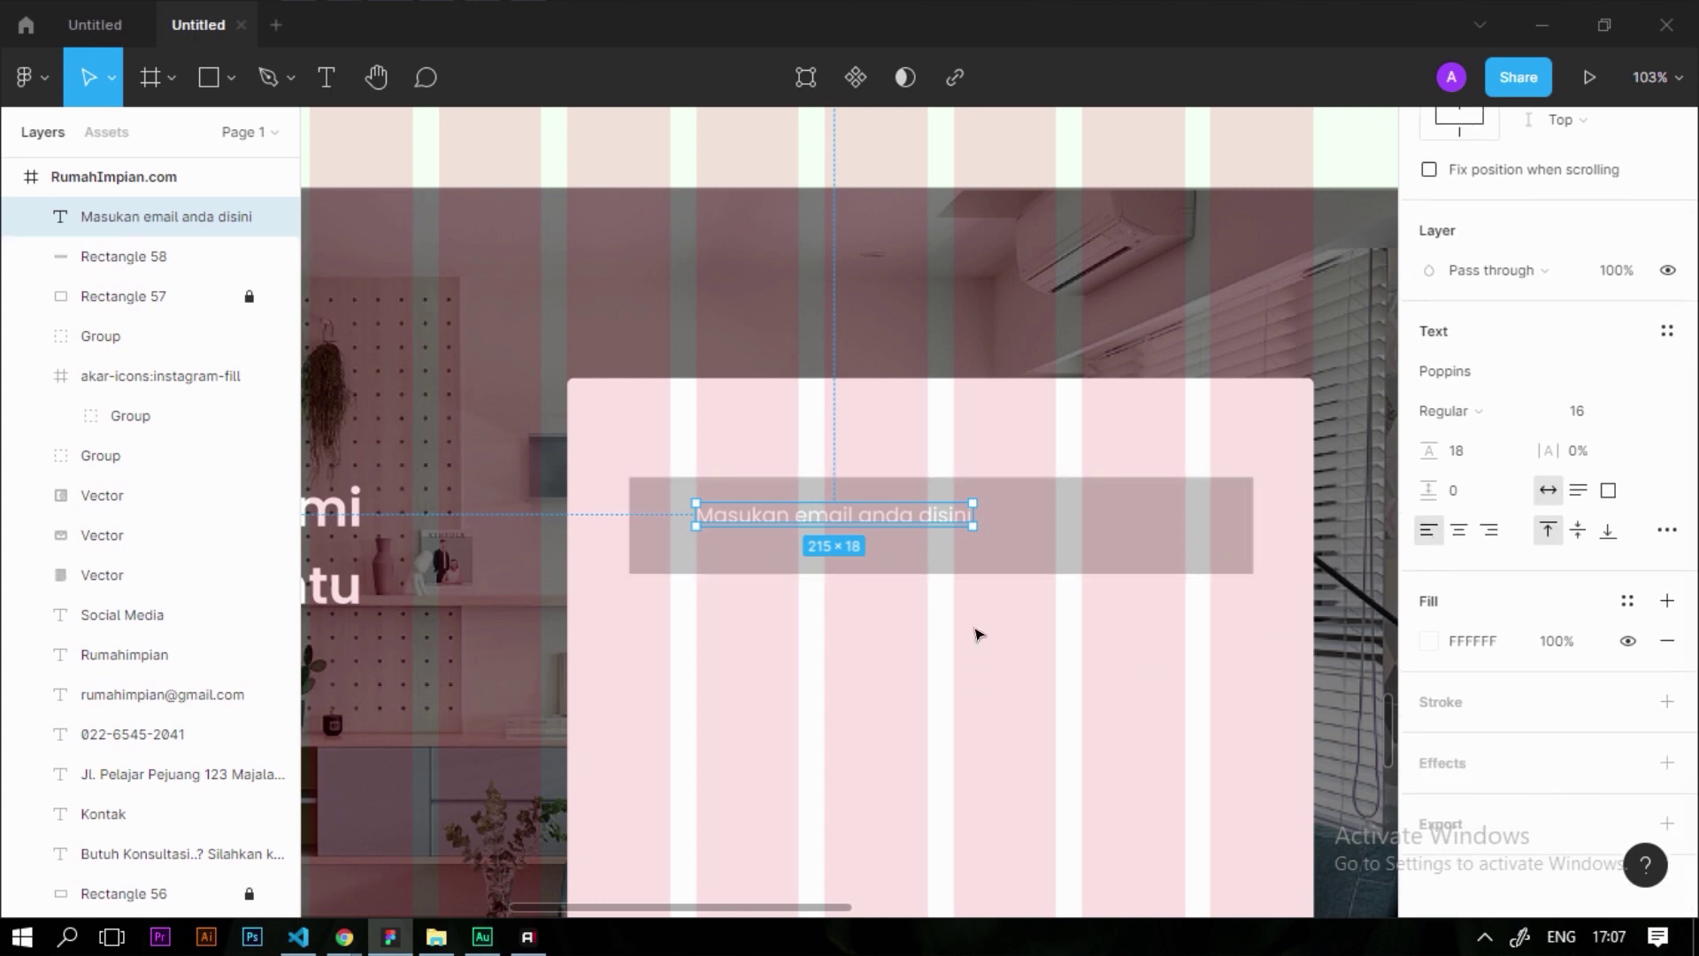
pyautogui.scroll(5, 885, 524)
pyautogui.scroll(-2, 1452, 740)
pyautogui.scroll(-2, 1451, 740)
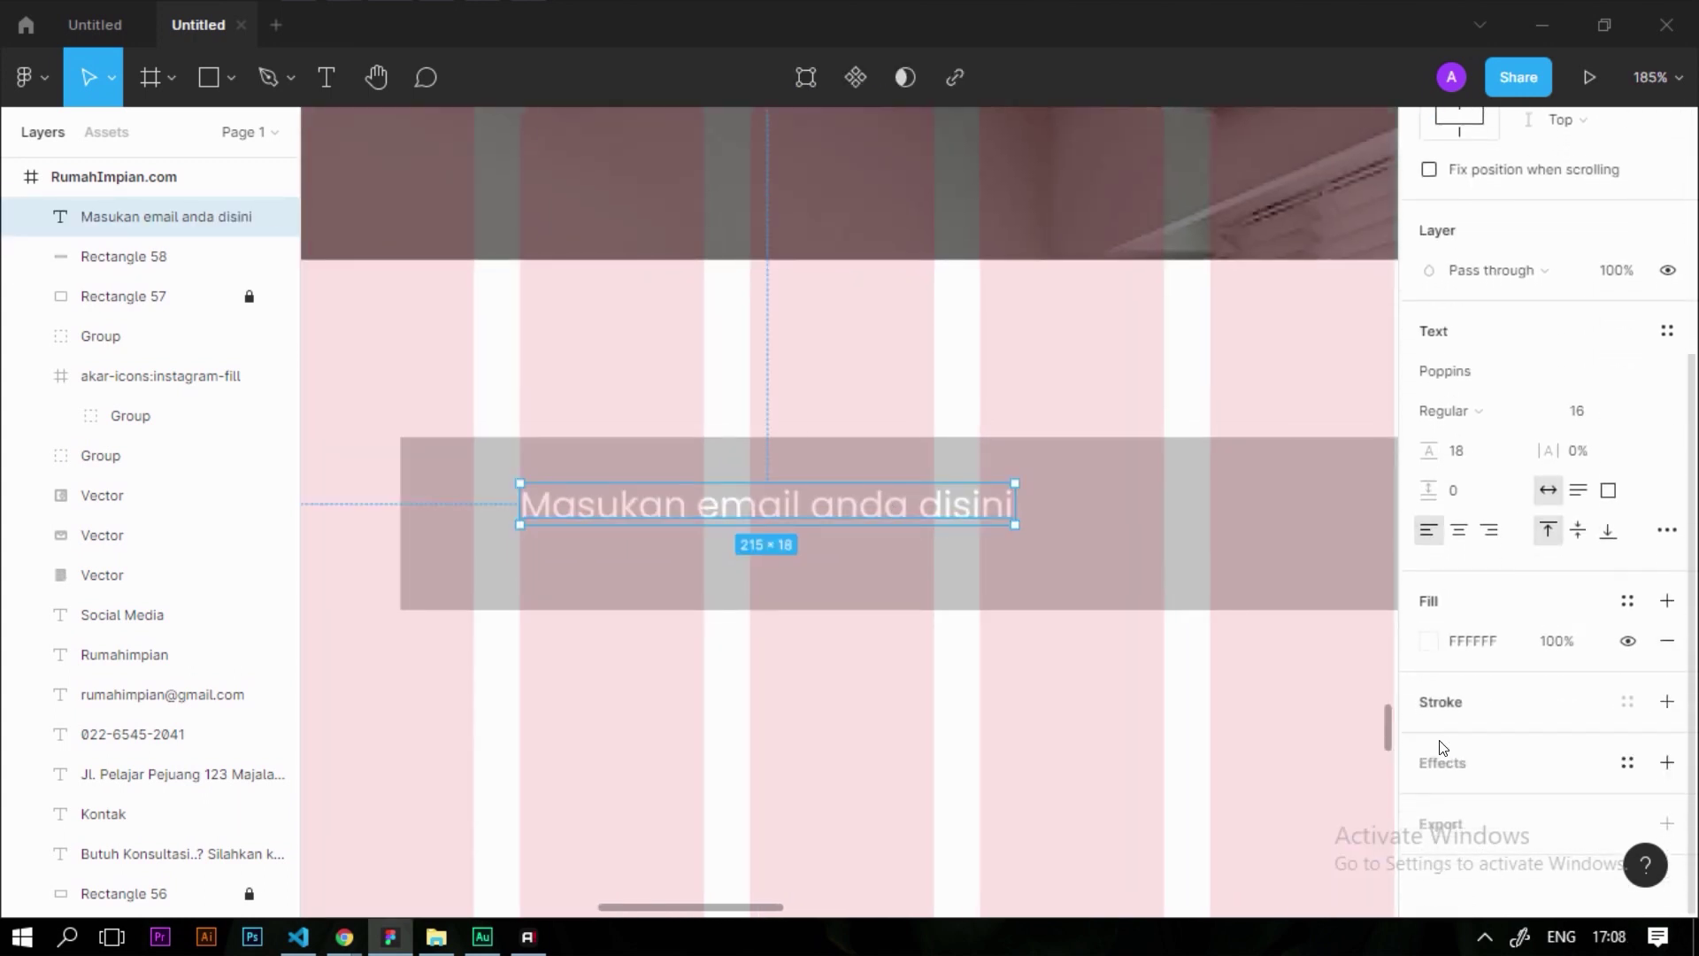
# Set the placeholder text's fill to grey 616161
pyautogui.click(1429, 641)
pyautogui.moveTo(1143, 462); pyautogui.dragTo(1090, 489)
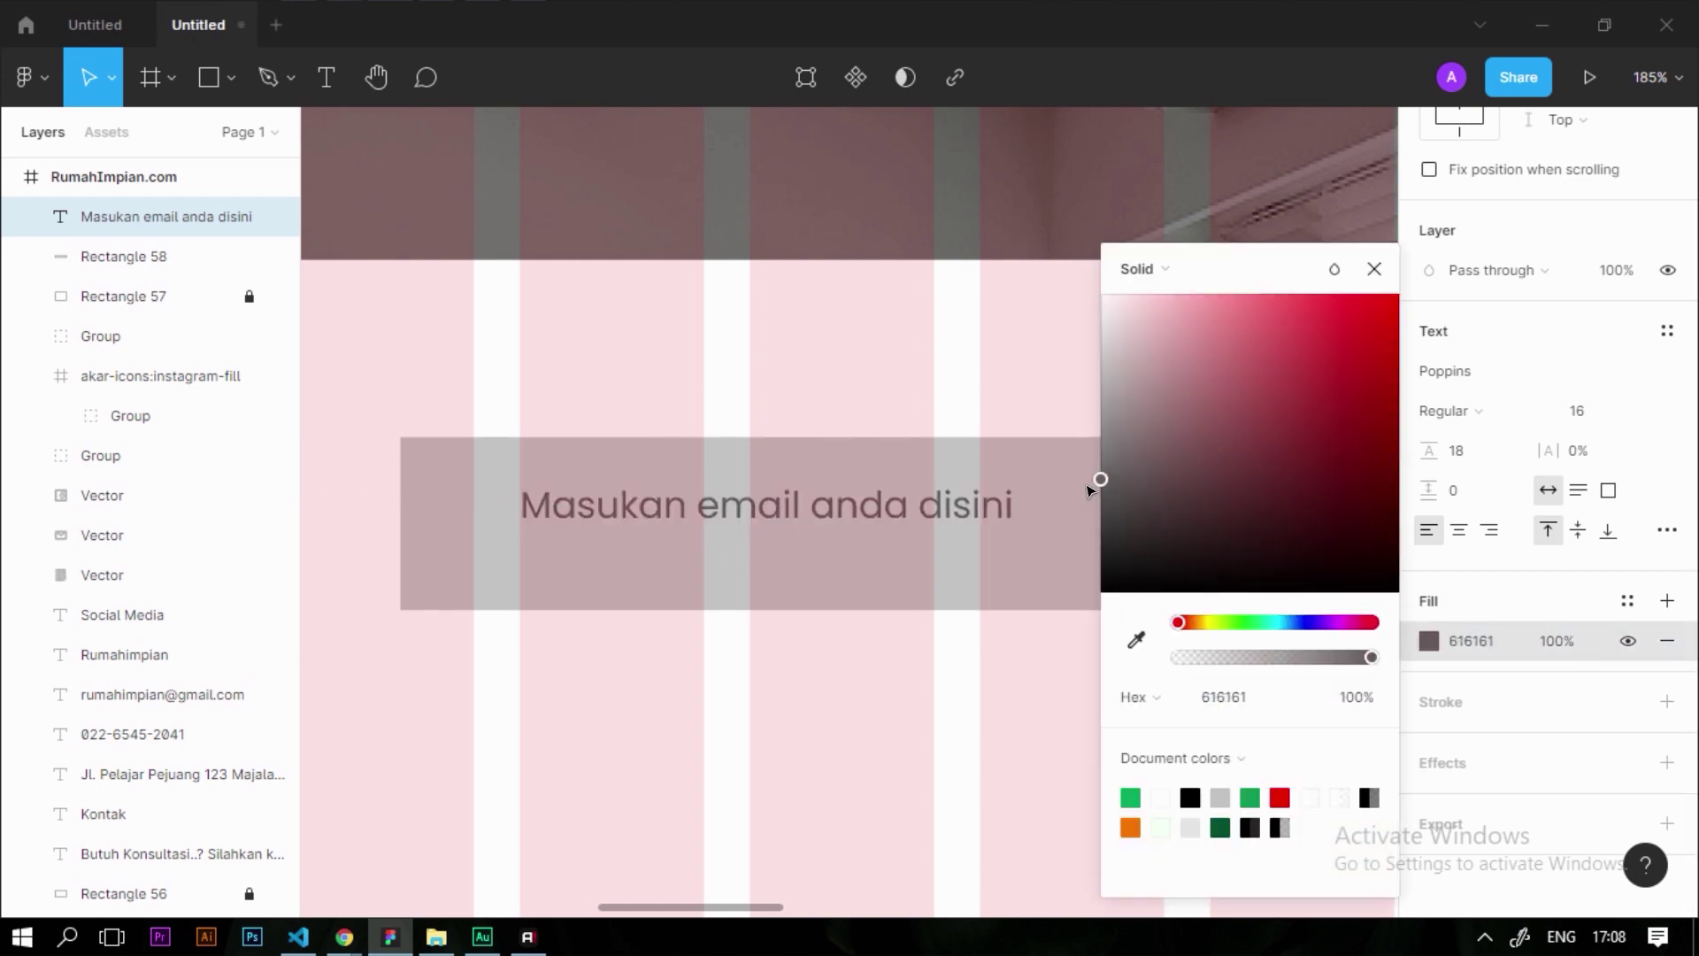
pyautogui.click(967, 748)
pyautogui.scroll(-3, 899, 588)
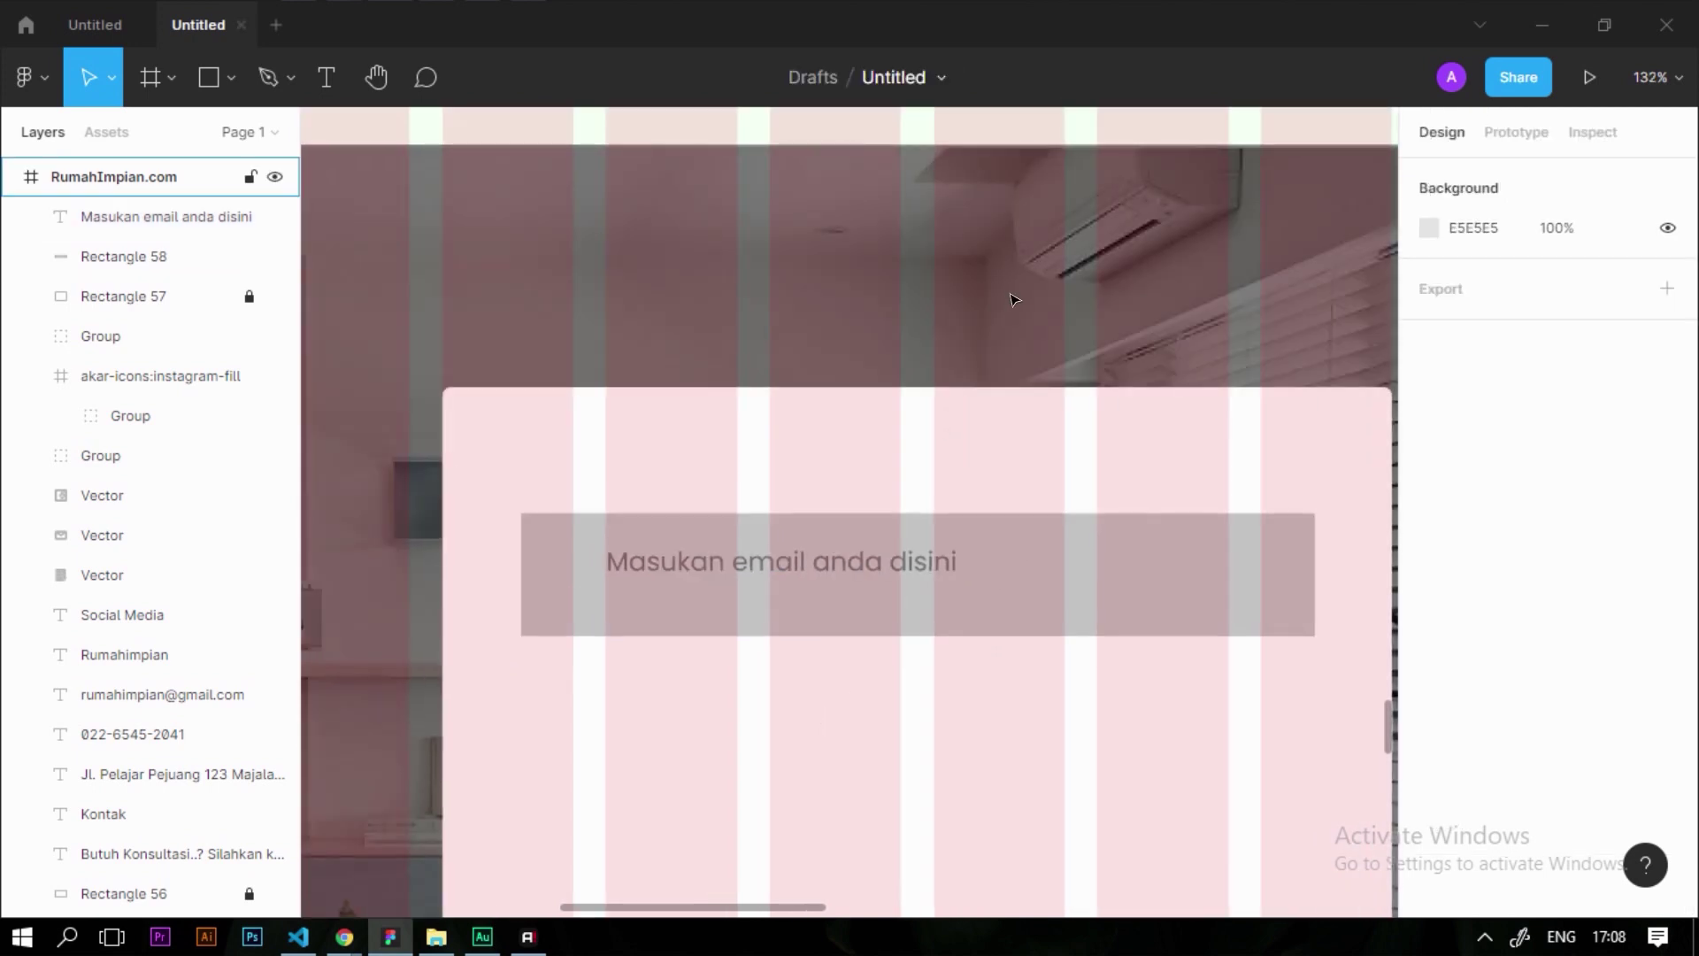
# Hide the RumahImpian.com frame's column grid and shift the placeholder left in the bar
pyautogui.click(1012, 292)
pyautogui.click(1628, 559)
pyautogui.moveTo(705, 560); pyautogui.dragTo(673, 580)
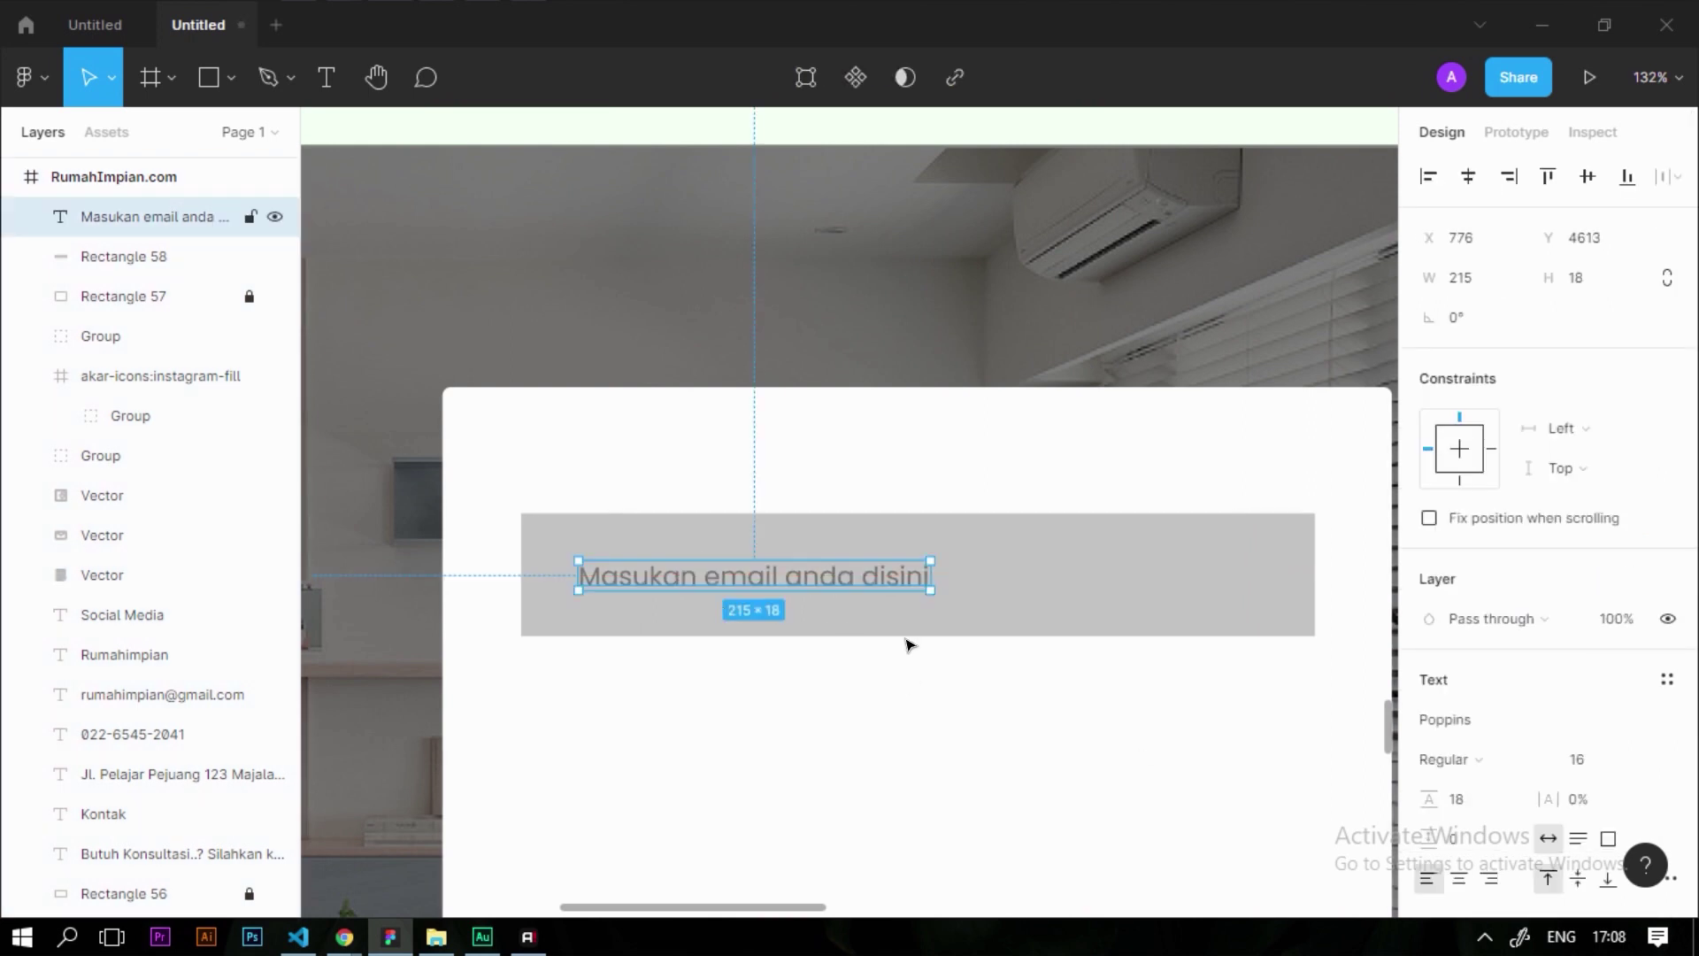
pyautogui.press('Escape')
pyautogui.scroll(-5, 753, 549)
pyautogui.scroll(4, 720, 566)
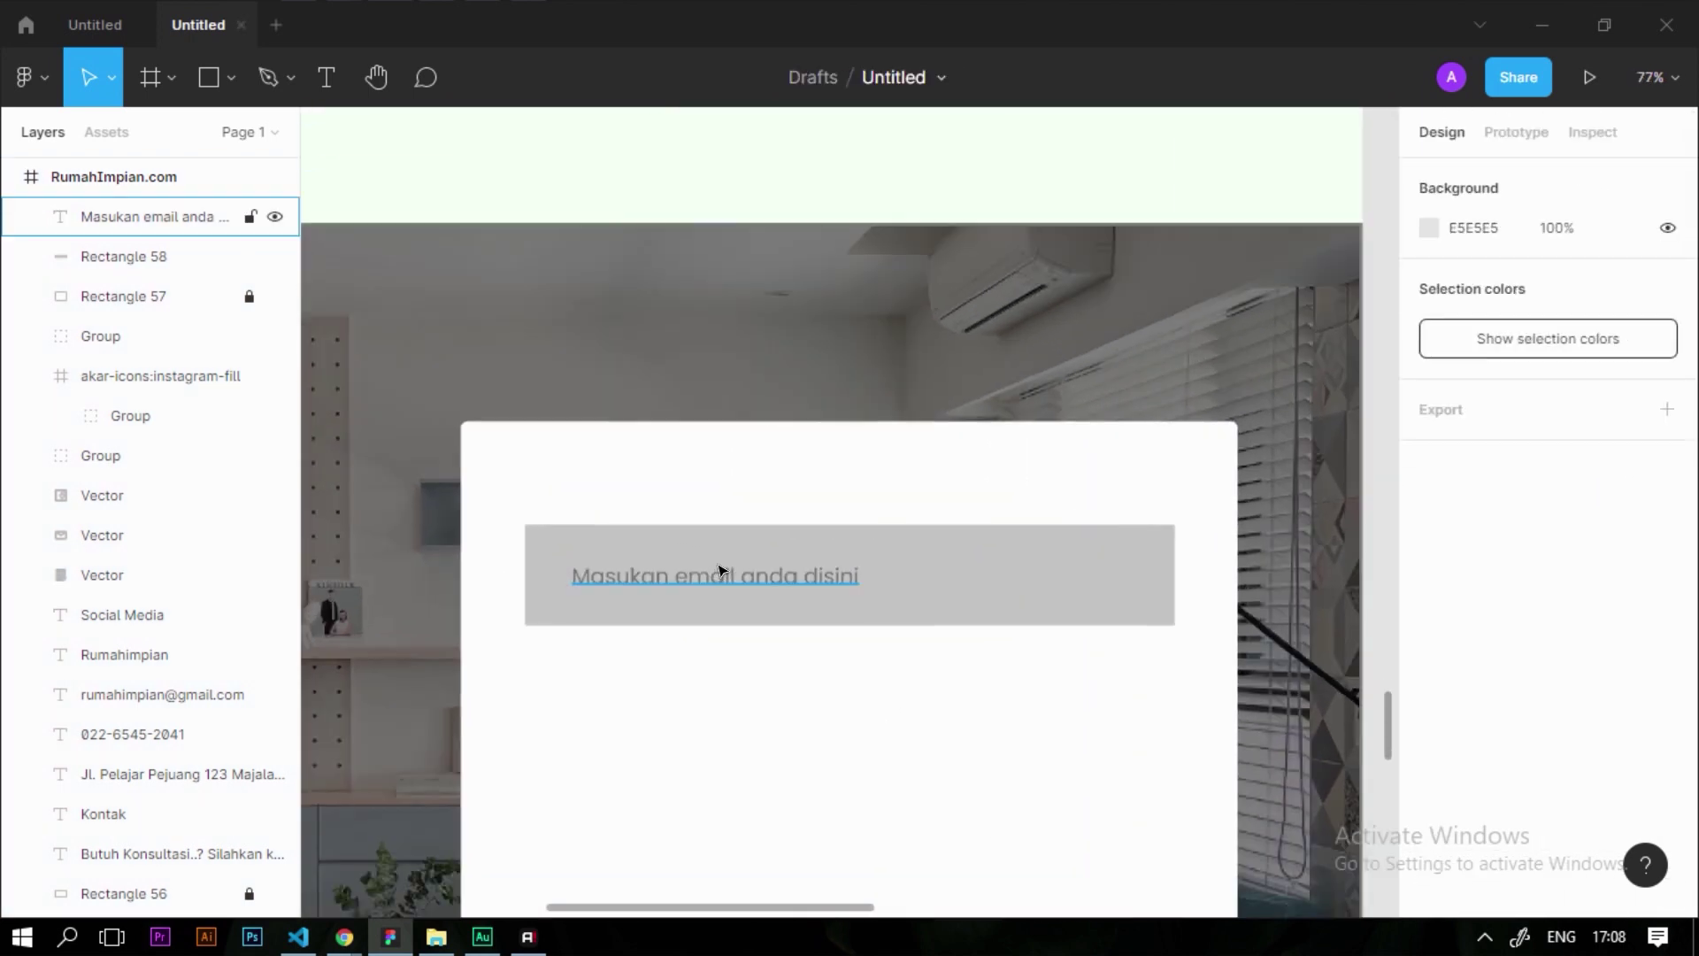
# Duplicate the email field and its bar, placing the copy just below
pyautogui.moveTo(728, 517); pyautogui.dragTo(927, 660)
pyautogui.scroll(-3, 806, 564)
pyautogui.click(762, 747)
pyautogui.scroll(5, 762, 747)
pyautogui.moveTo(1023, 753); pyautogui.dragTo(726, 588)
pyautogui.moveTo(880, 611); pyautogui.dragTo(880, 655)
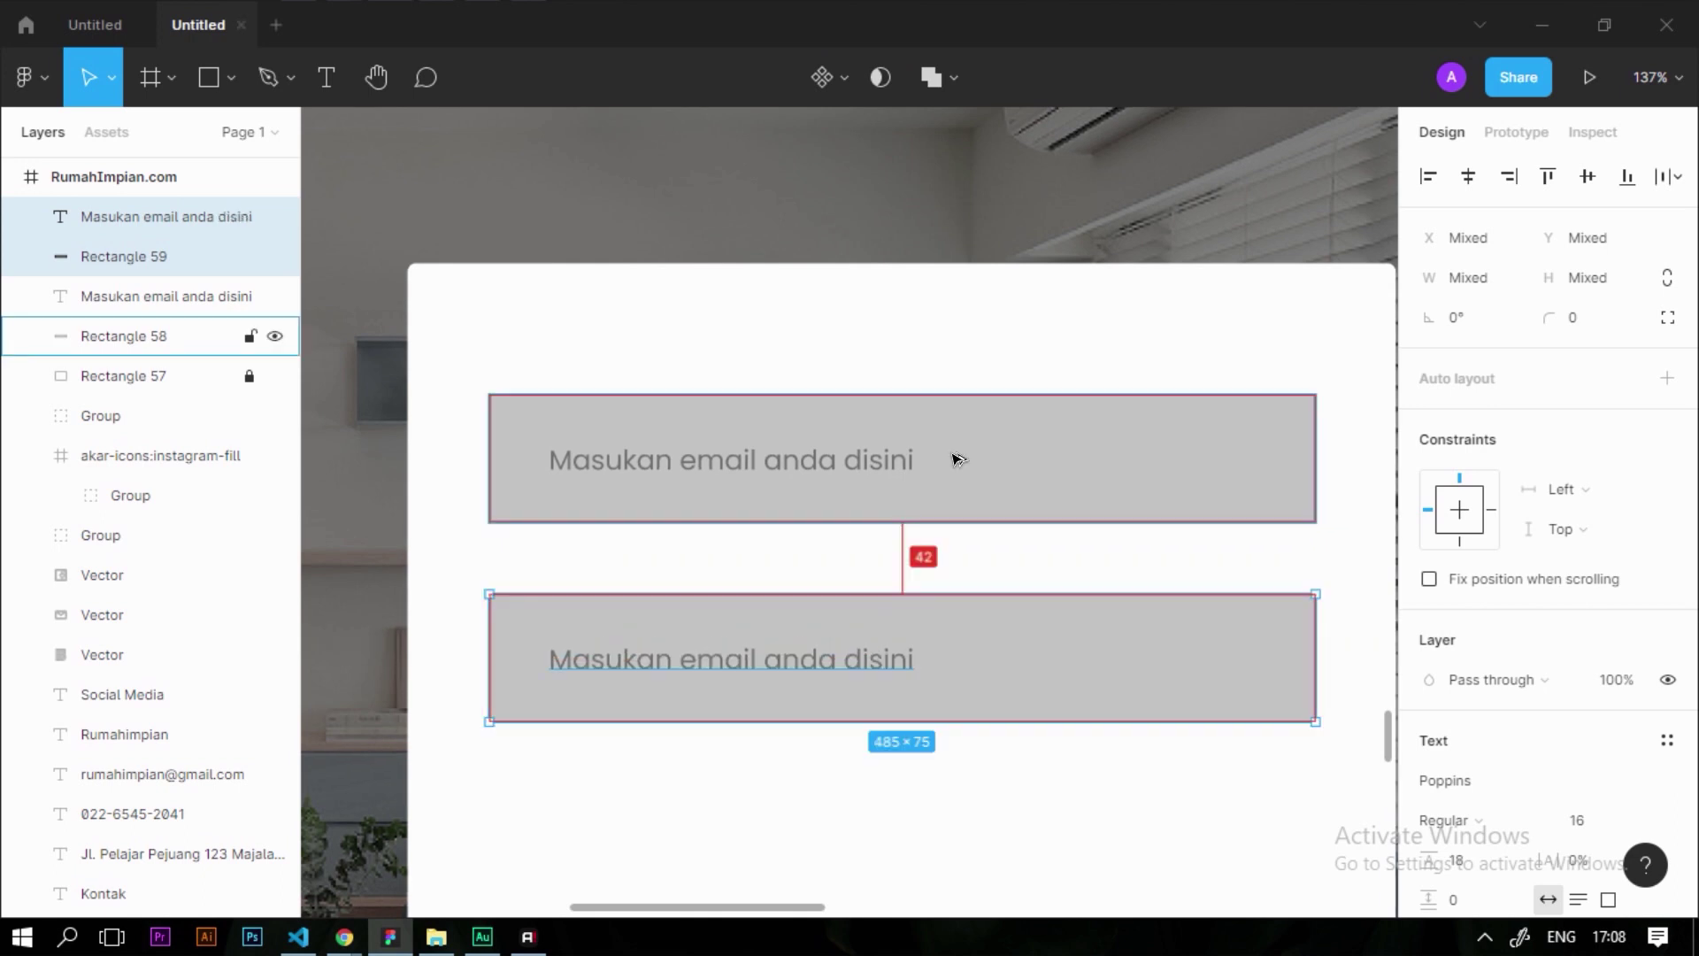
pyautogui.press('Up')
pyautogui.press('Up')
pyautogui.press('Up')
pyautogui.press('Up')
pyautogui.press('Up')
pyautogui.press('Escape')
# Retype the lower field's placeholder as 'Pertanyaan Anda..' and begin editing the email placeholder
pyautogui.click(978, 607)
pyautogui.doubleClick(940, 652)
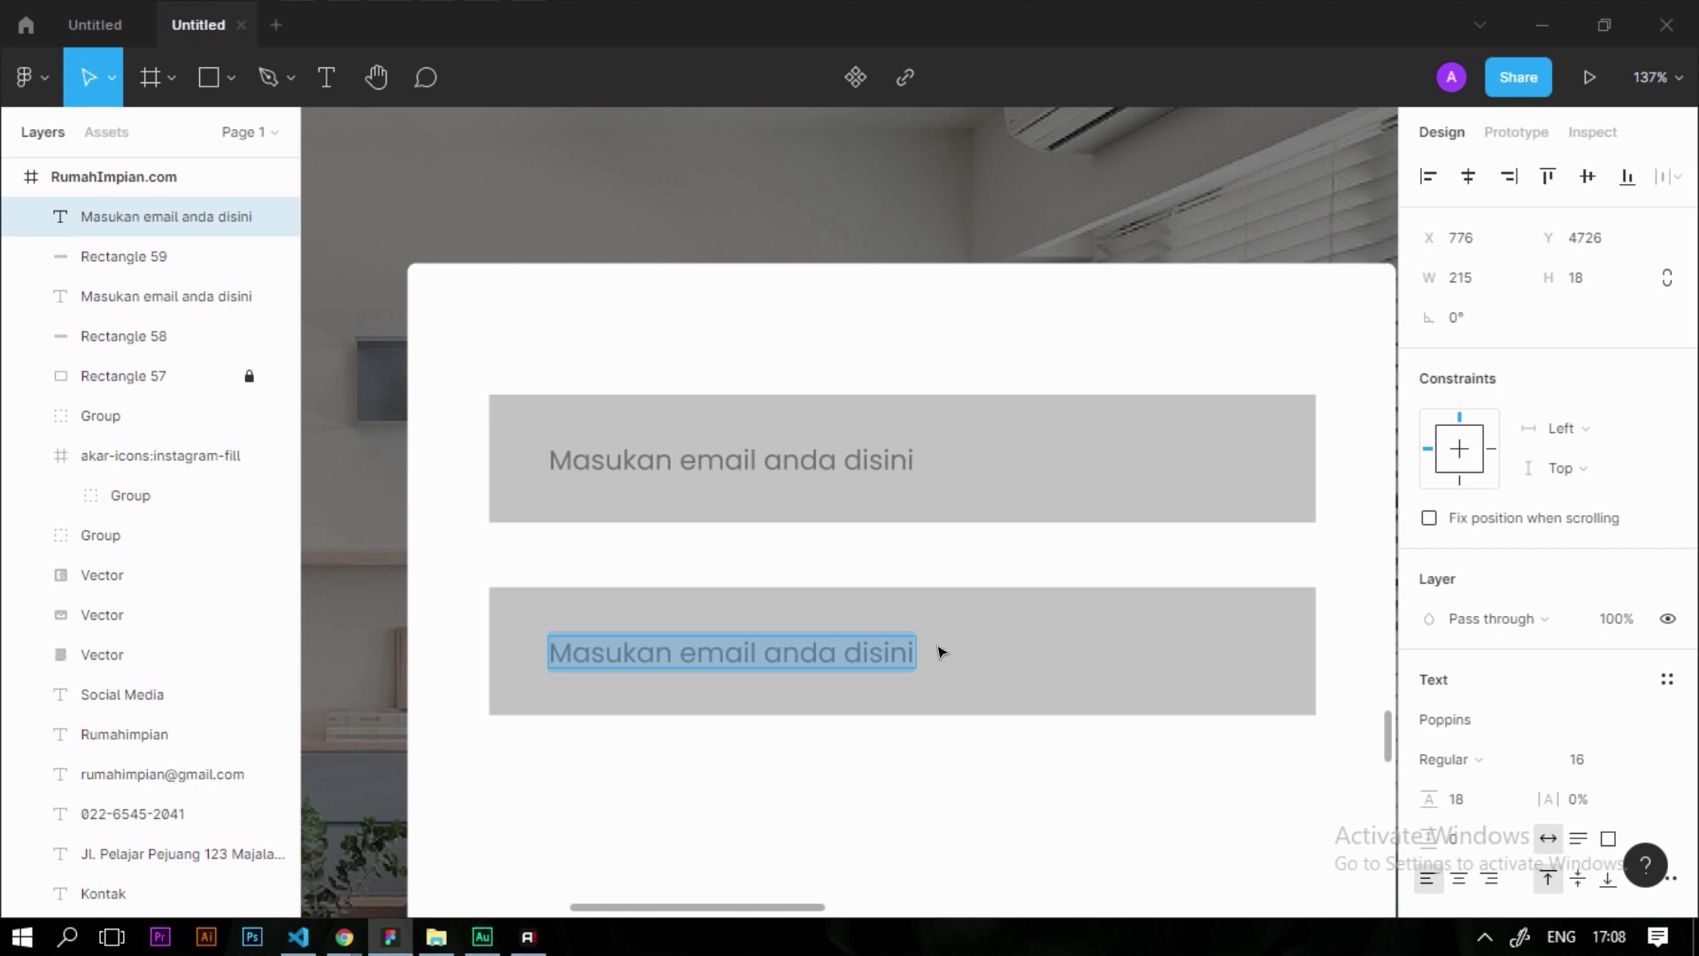
pyautogui.write('Pertanyaan Anda..')
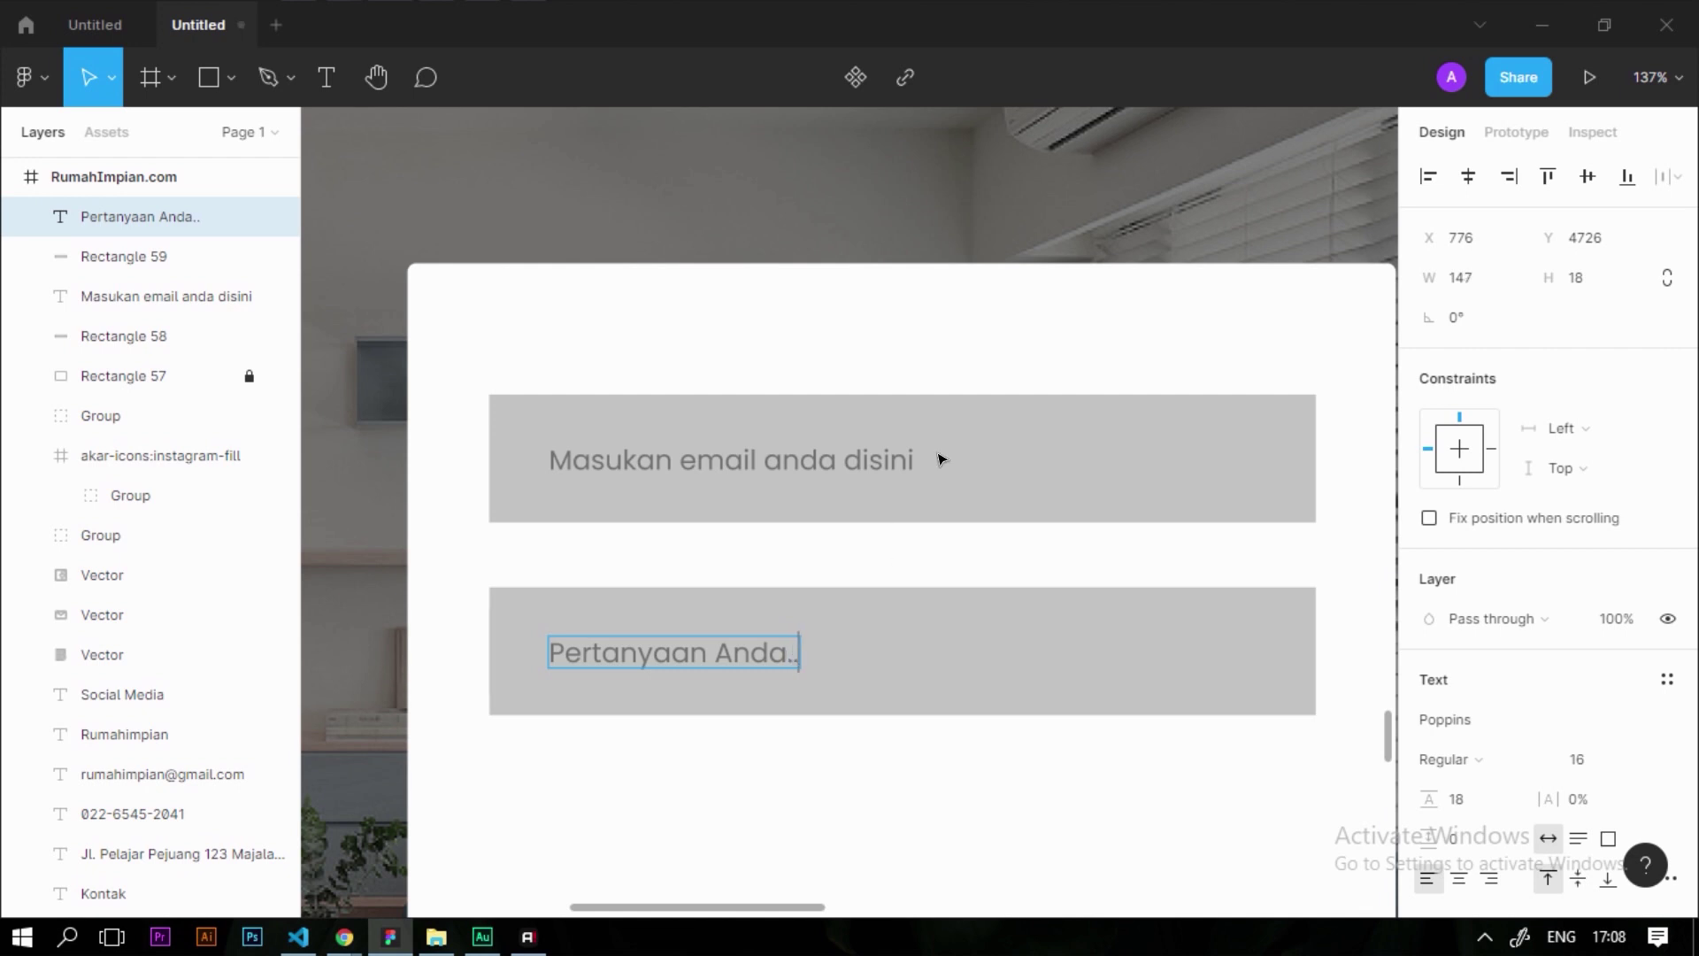
pyautogui.click(910, 461)
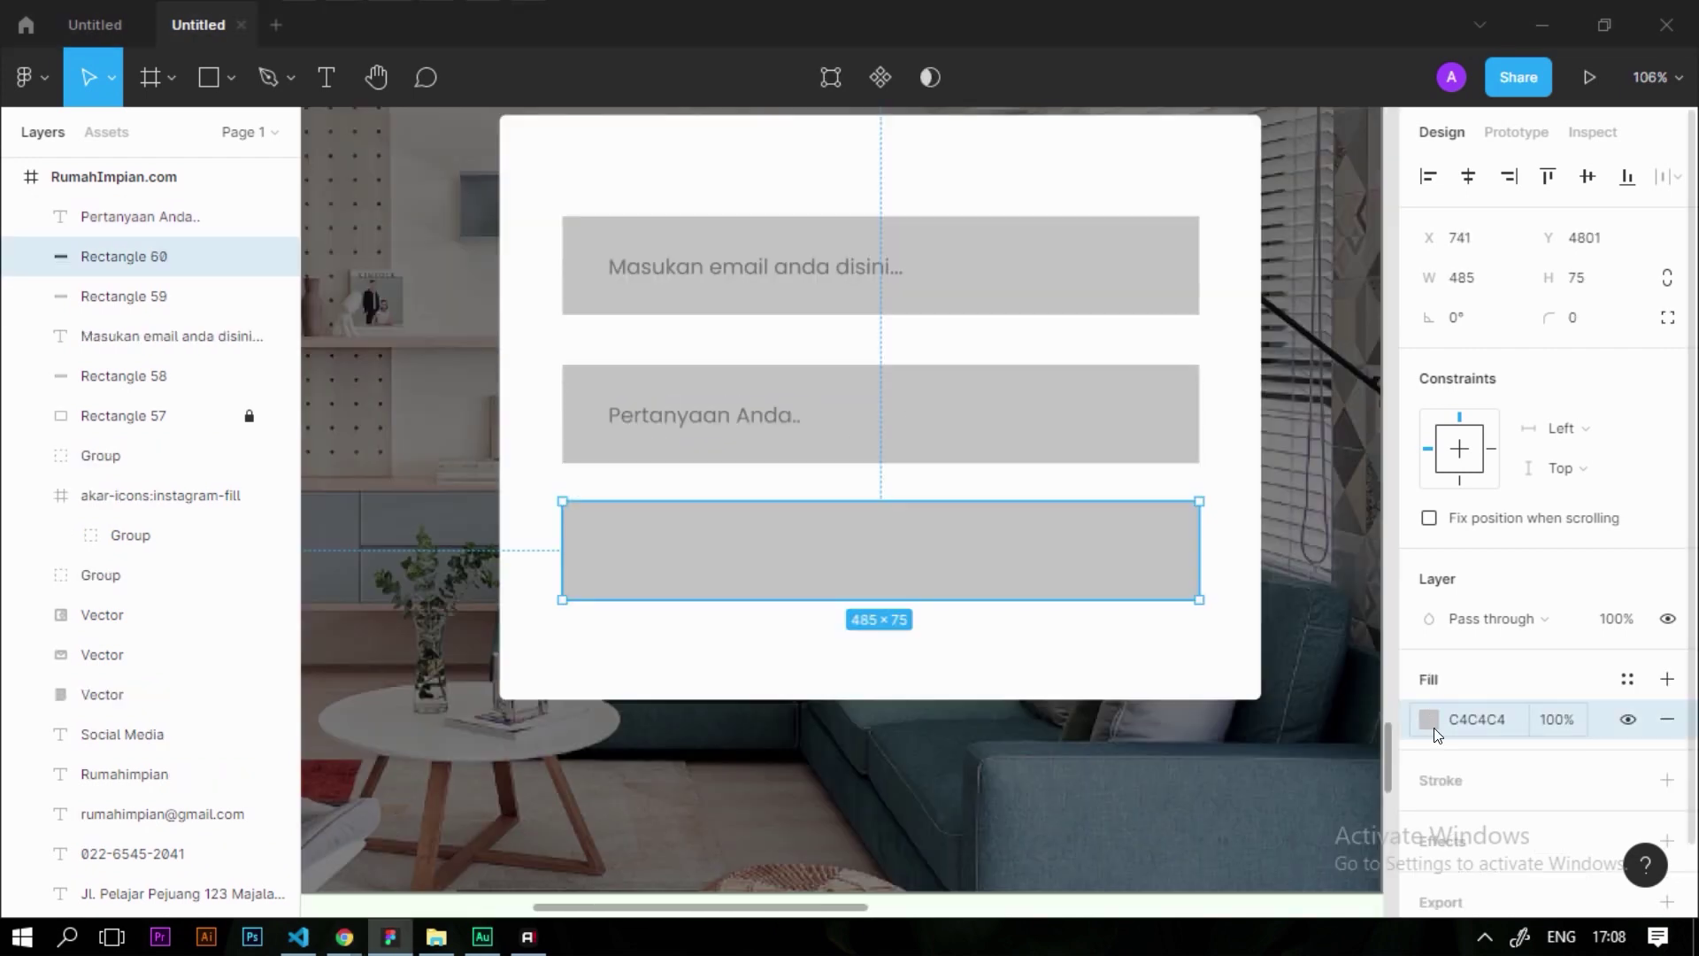
# Fill the new third bar with the document's green colour
pyautogui.click(1428, 718)
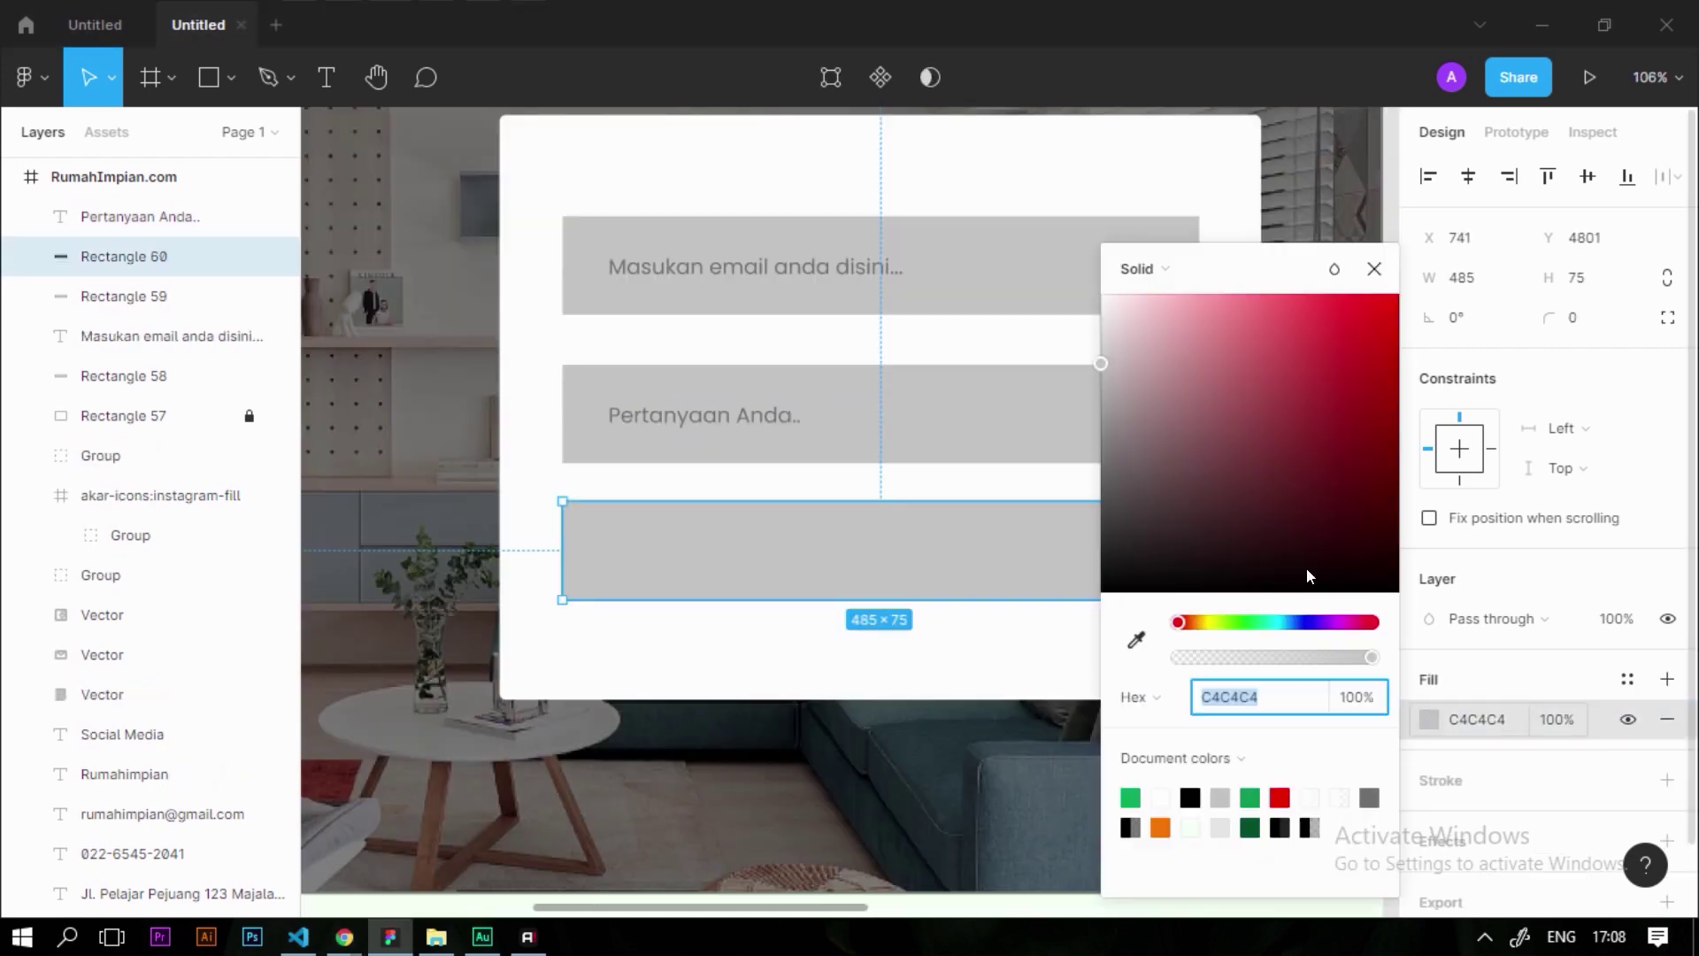
pyautogui.click(1102, 533)
pyautogui.click(1130, 797)
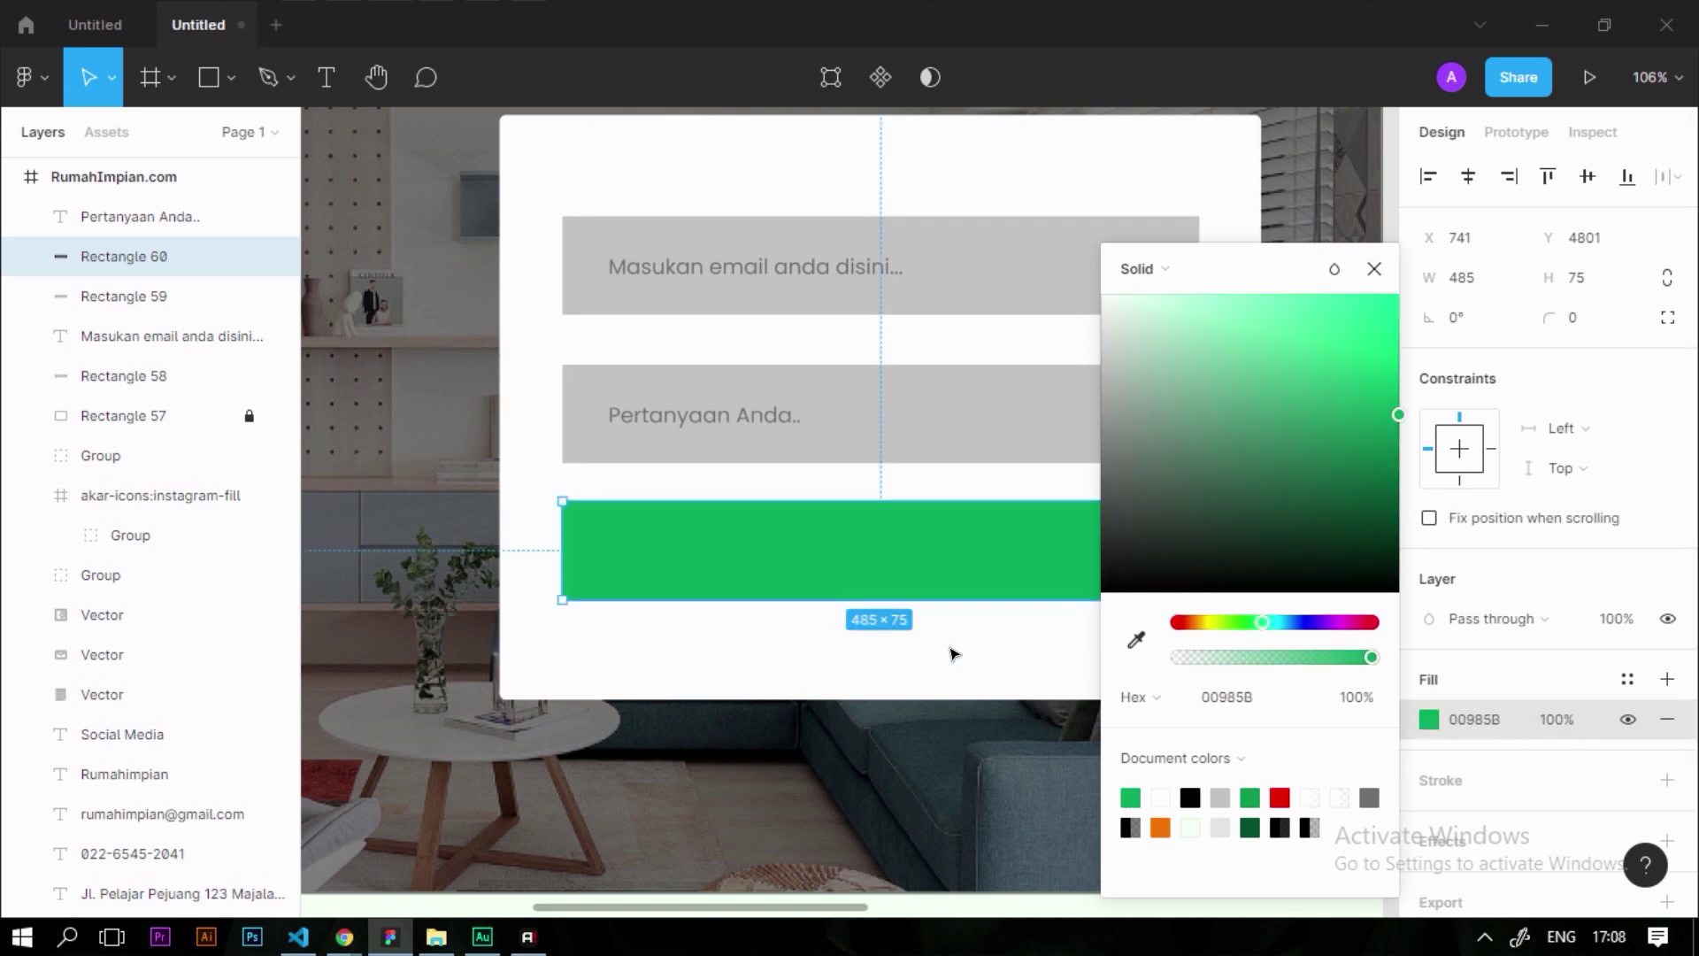
pyautogui.press('Escape')
pyautogui.press('Escape')
pyautogui.scroll(-5, 869, 519)
pyautogui.scroll(1, 797, 531)
# Copy the heading text onto the green bar and retype it as the white 'Kirim' label
pyautogui.moveTo(516, 508); pyautogui.dragTo(856, 627)
pyautogui.scroll(5, 856, 628)
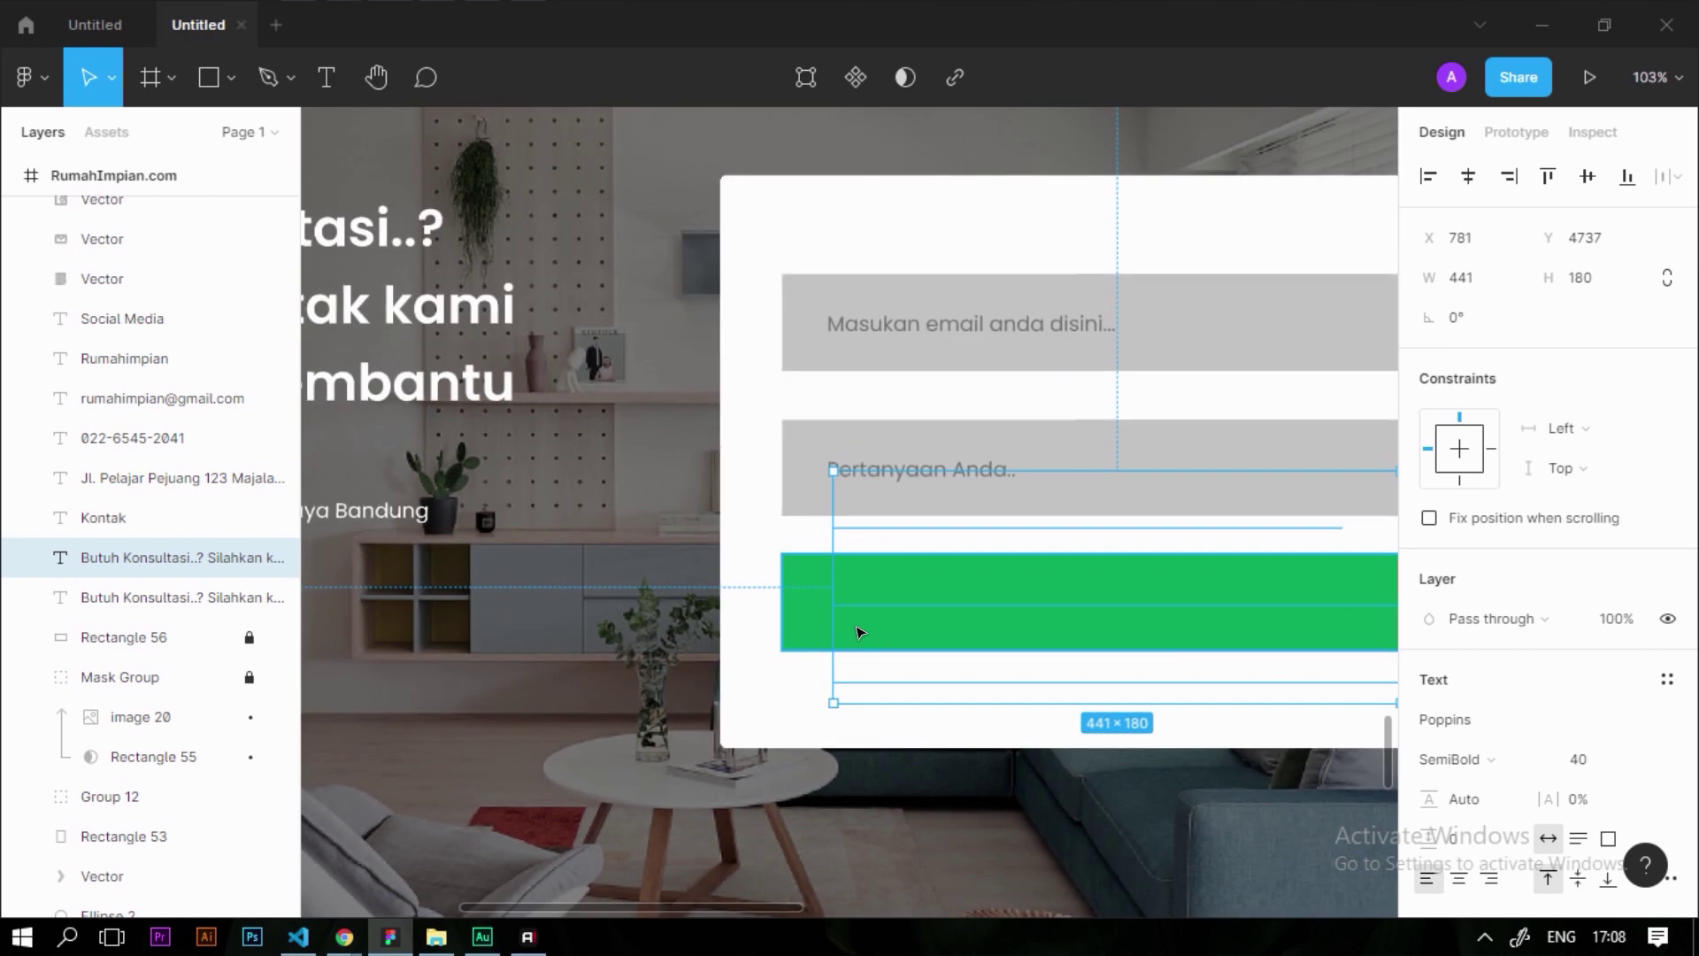
pyautogui.doubleClick(981, 546)
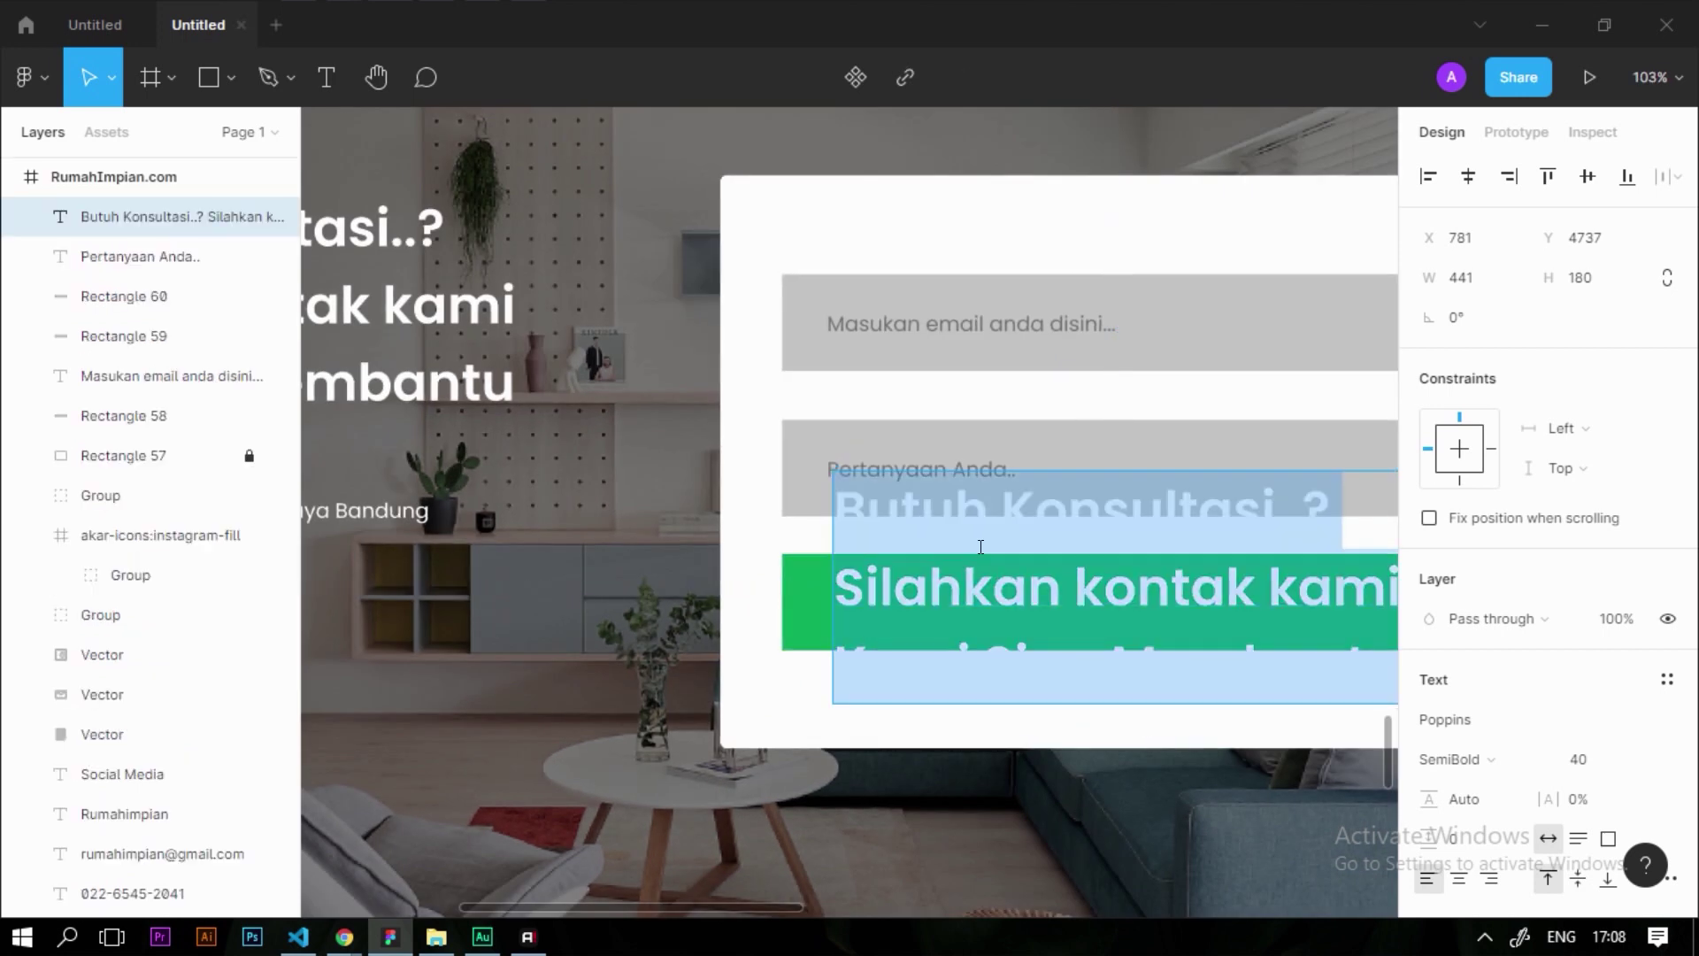
pyautogui.write('KIR')
pyautogui.hotkey('ctrl', 'a')
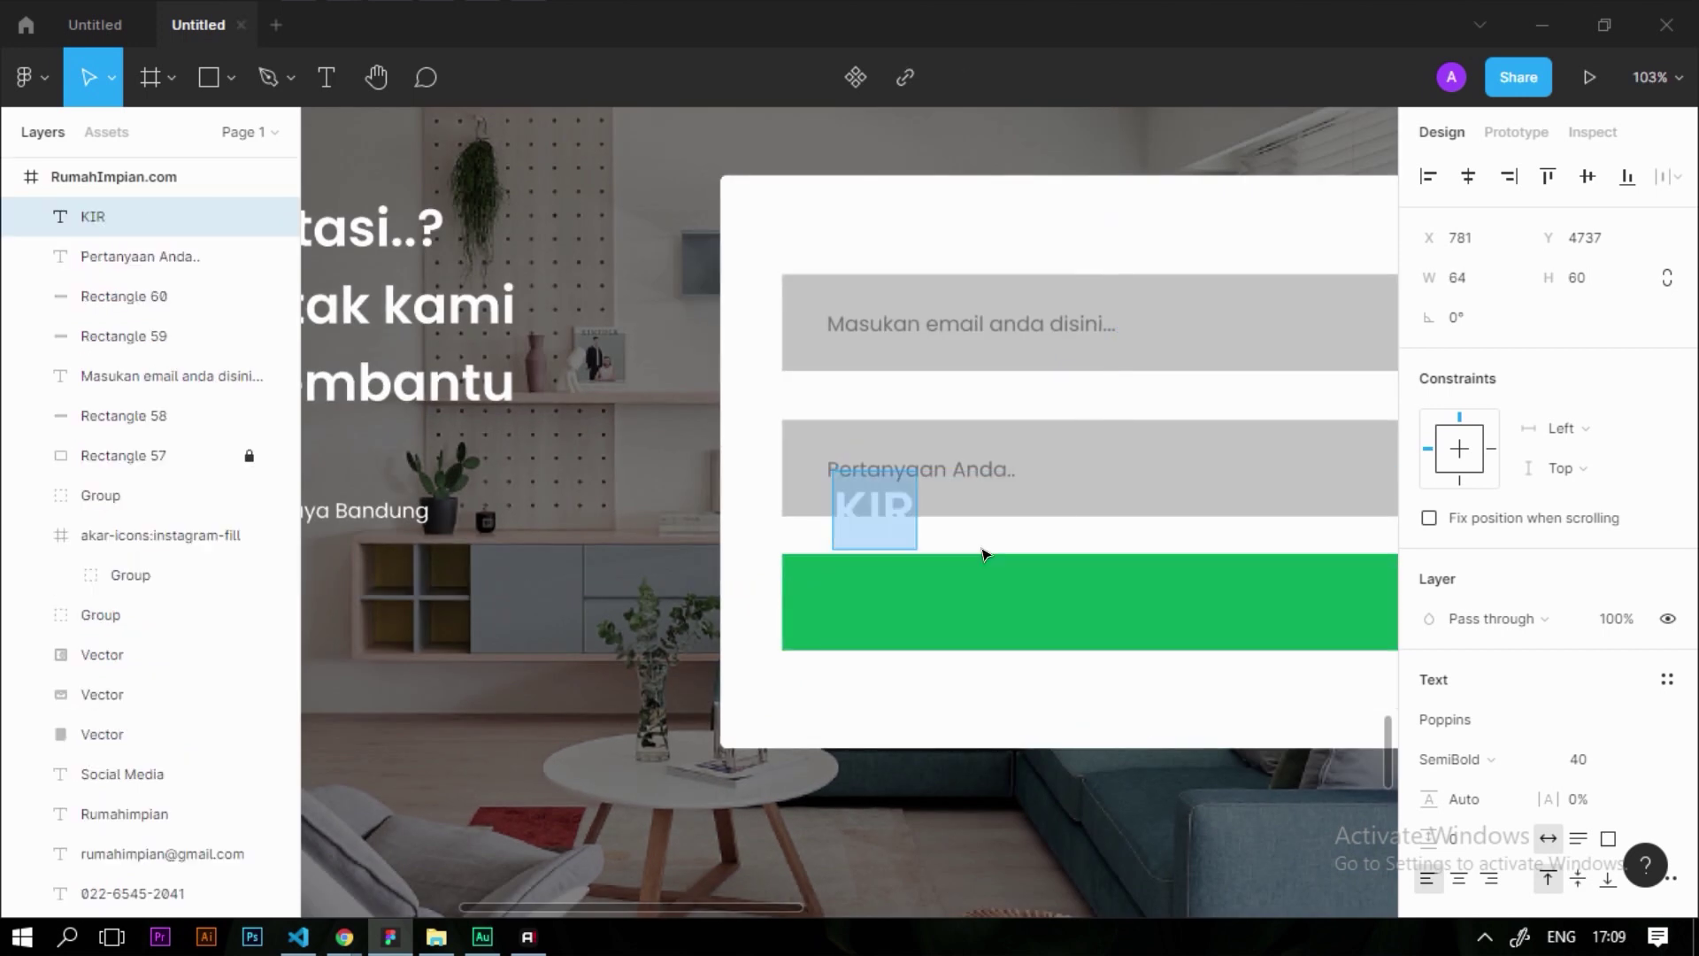
pyautogui.write('Kirim')
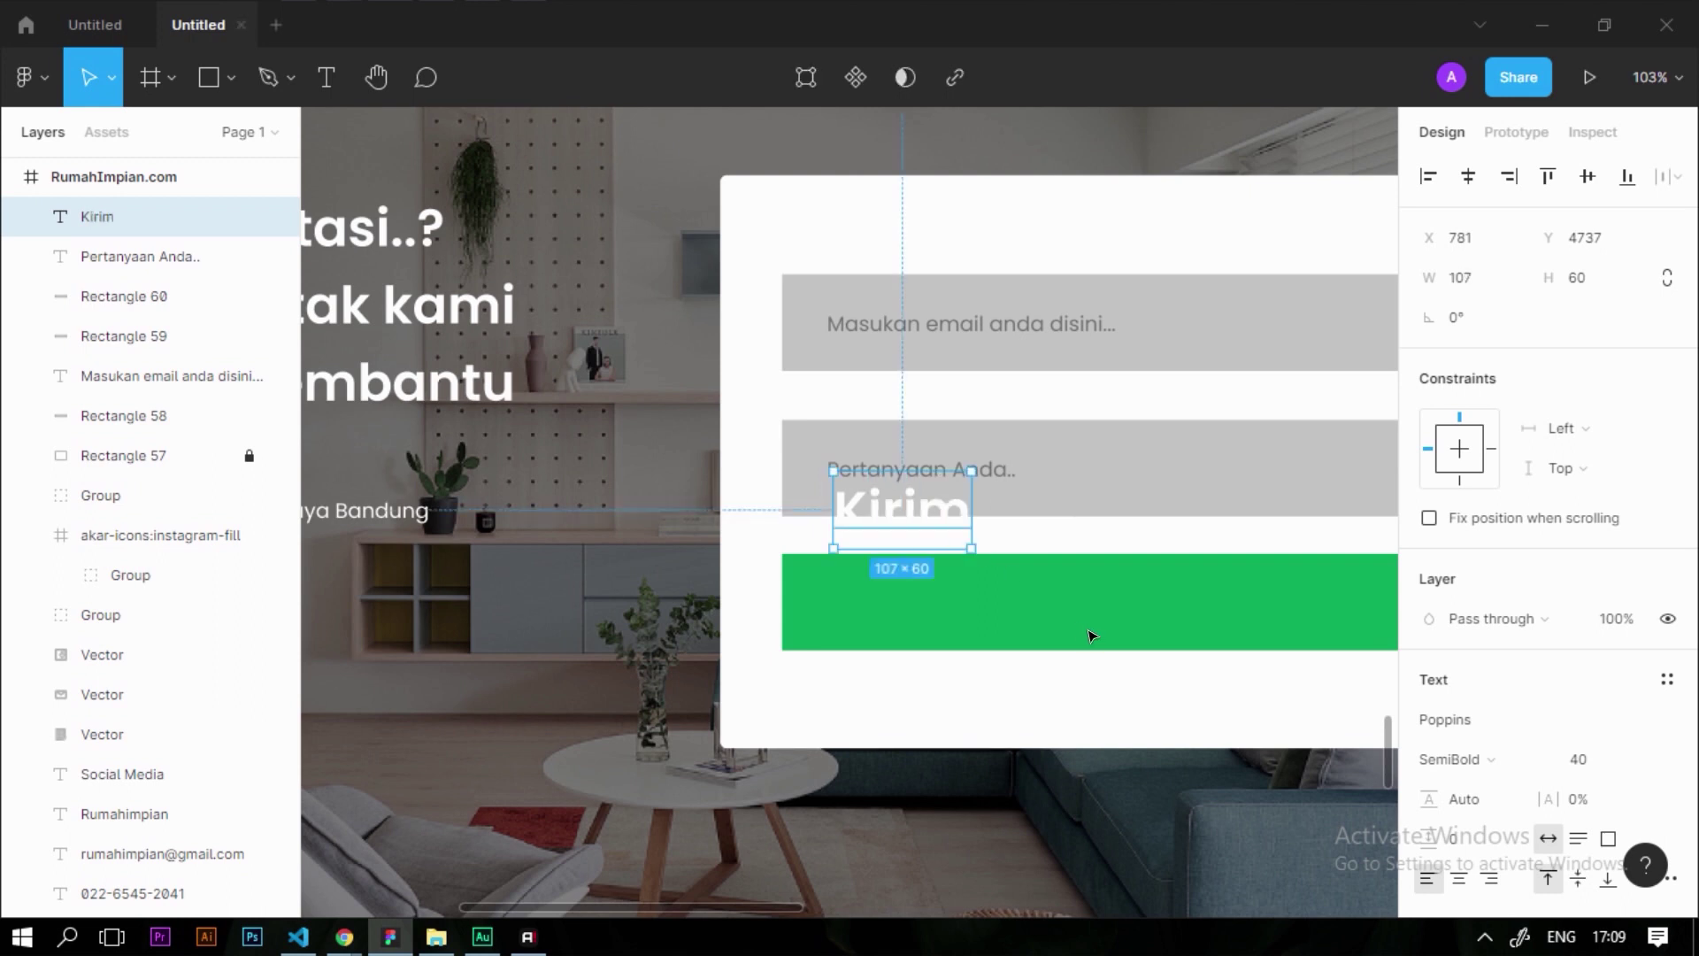
pyautogui.press('Escape')
pyautogui.scroll(-4, 793, 645)
pyautogui.scroll(4, 955, 618)
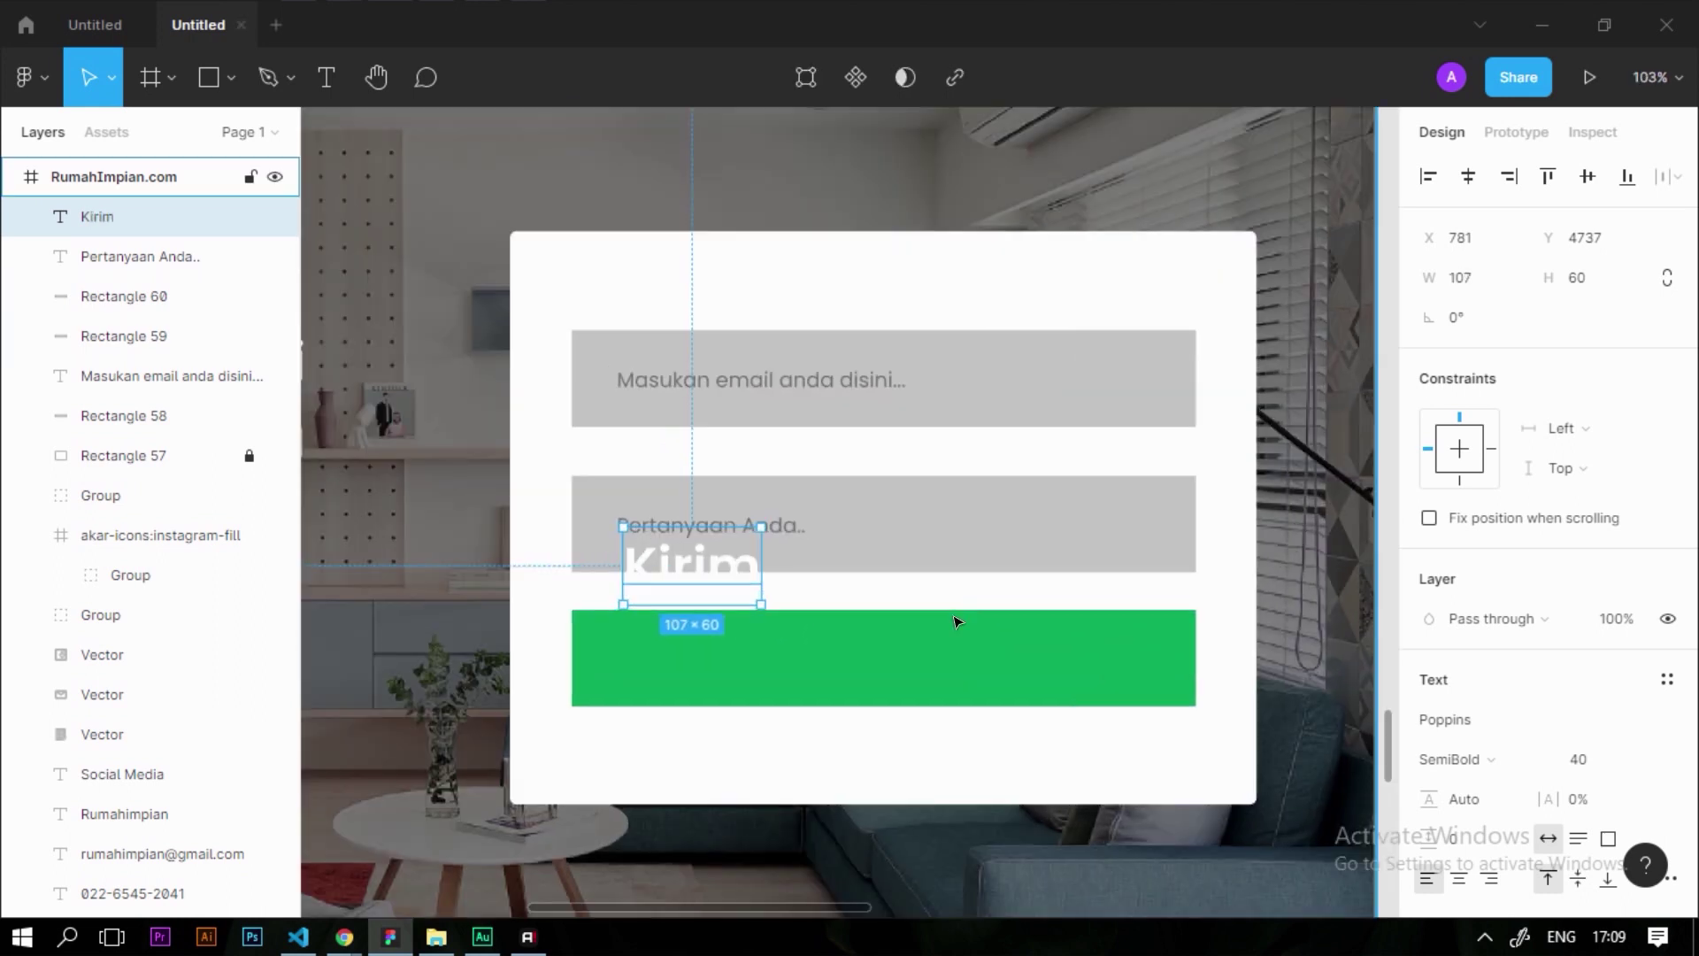
pyautogui.keyDown('shift'); pyautogui.click(1050, 690); pyautogui.keyUp('shift')
# Set the Kirim label to 24 pt and centre it on the green button
pyautogui.click(1468, 176)
pyautogui.click(1585, 176)
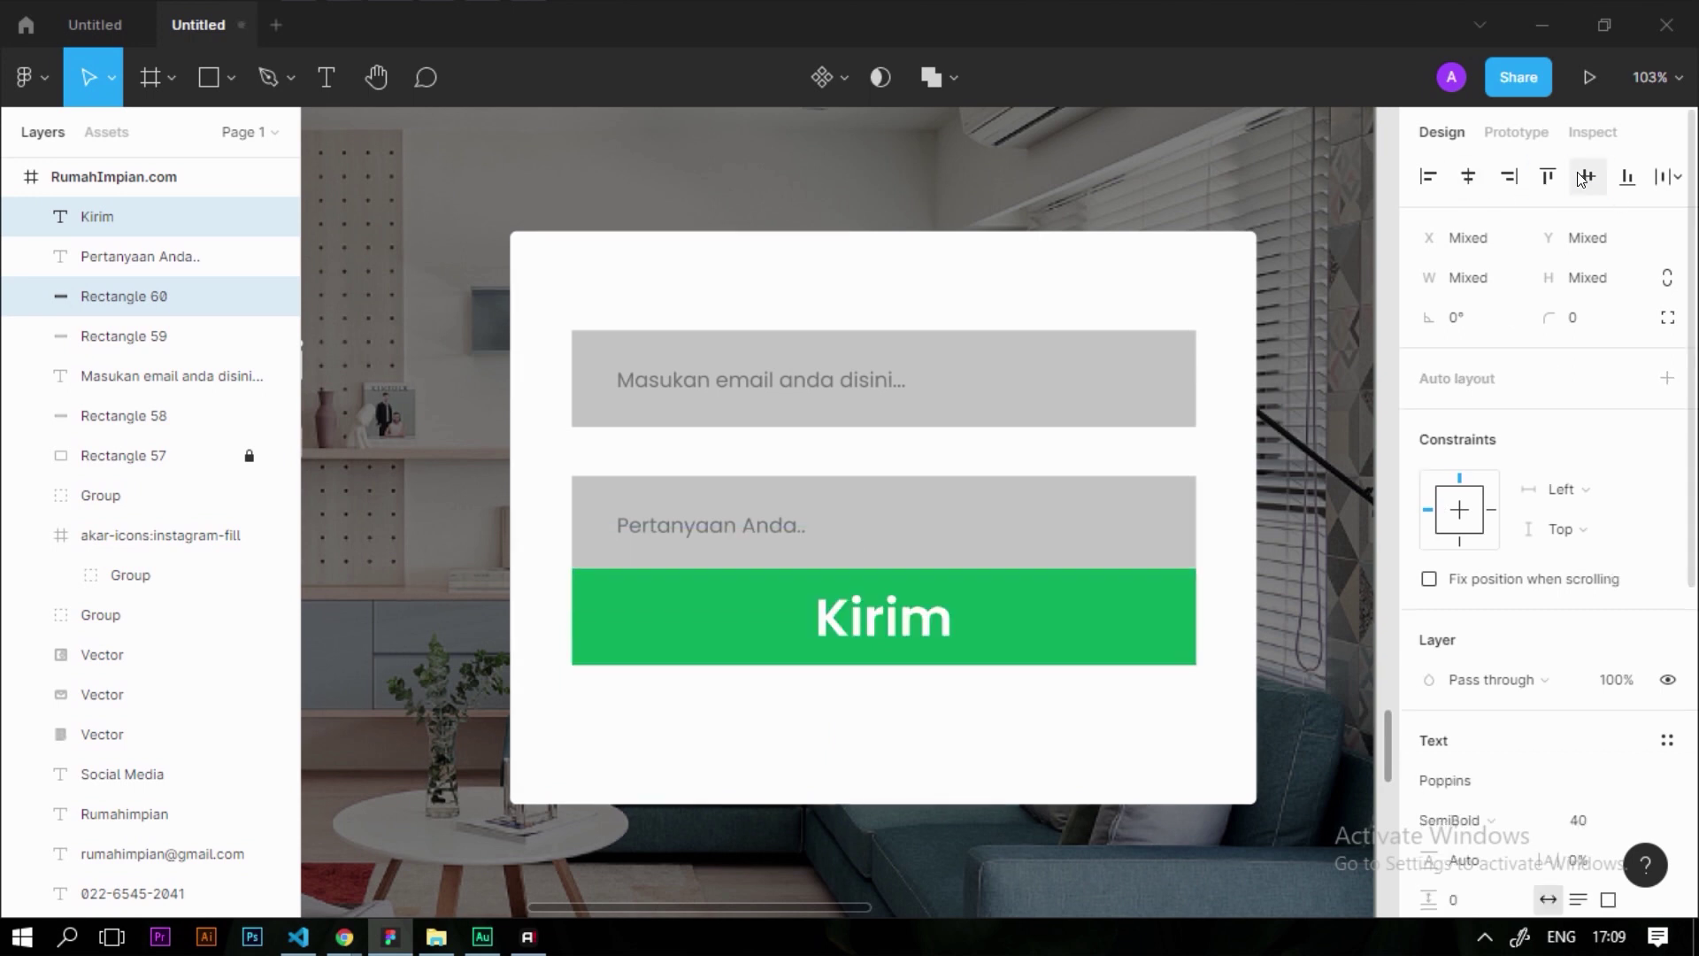
pyautogui.moveTo(885, 638); pyautogui.dragTo(885, 690)
pyautogui.click(904, 763)
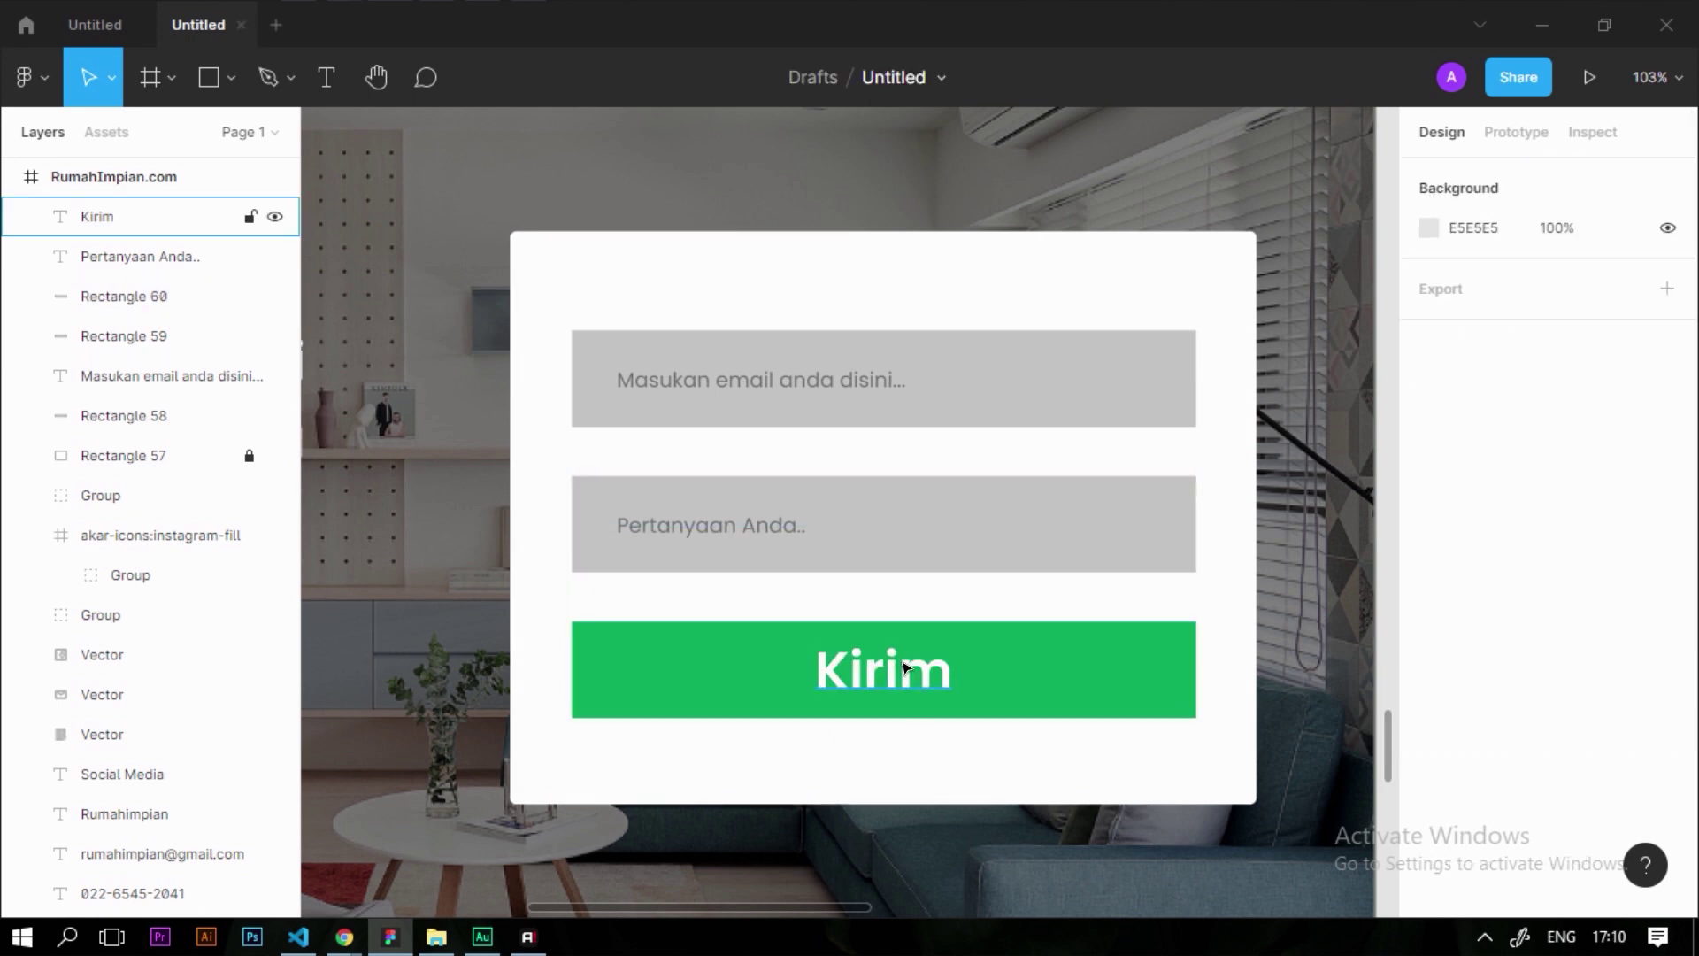
pyautogui.click(885, 672)
pyautogui.click(1613, 770)
pyautogui.write('2')
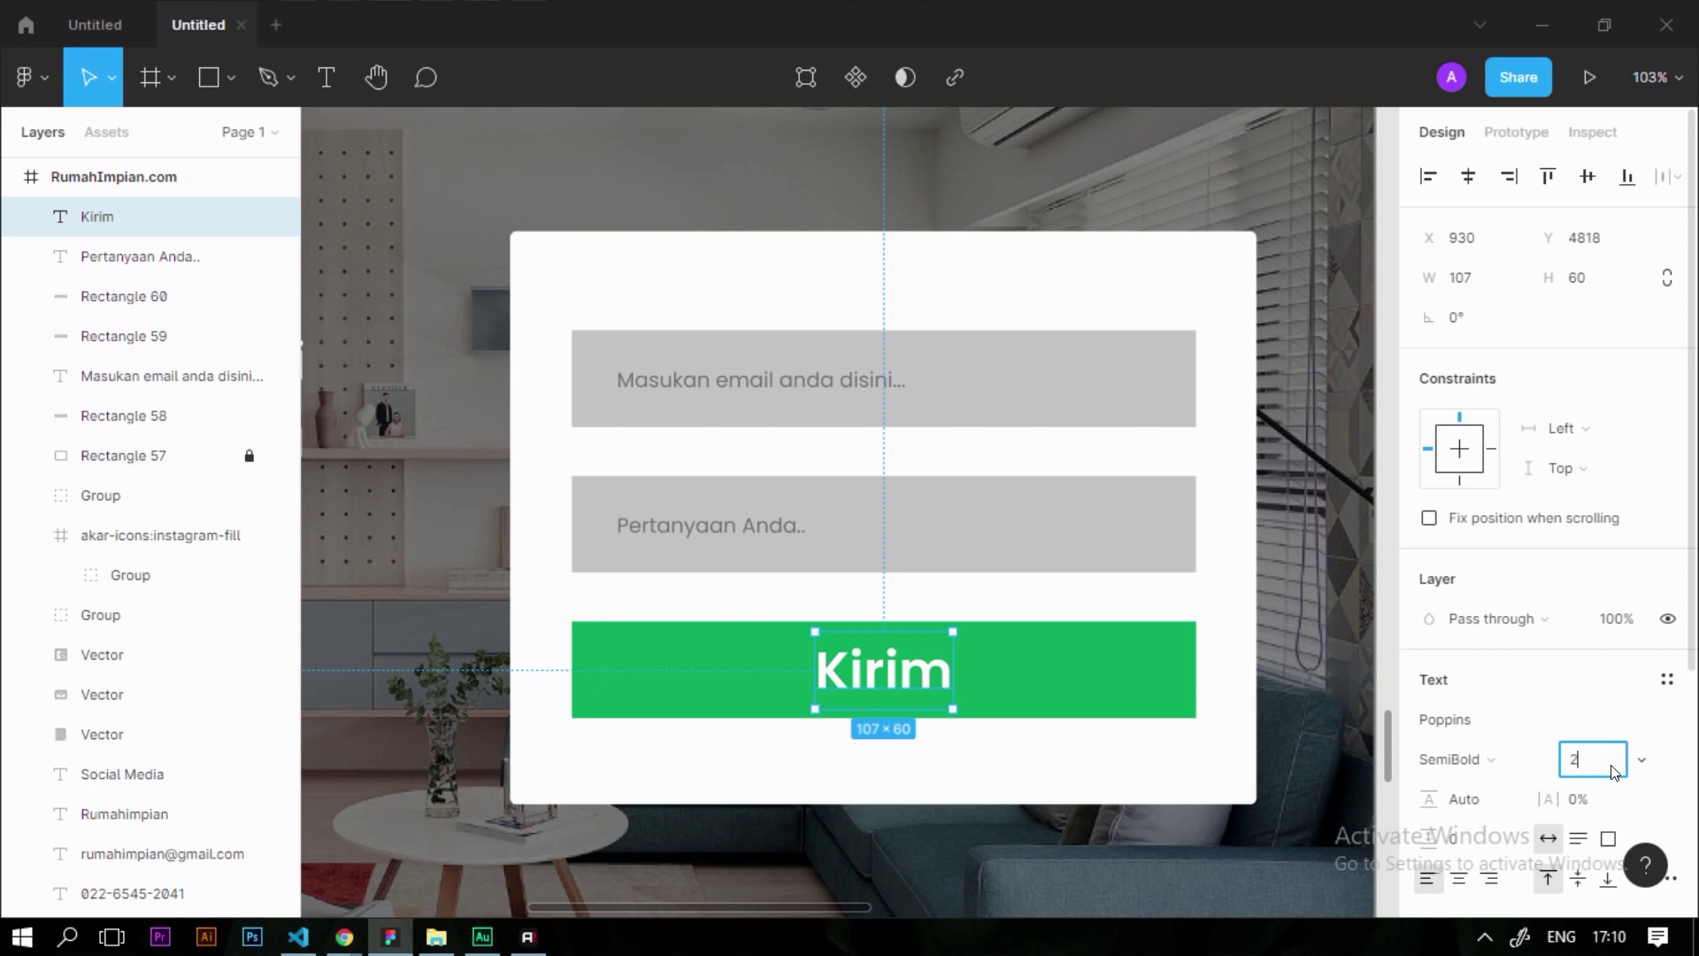
pyautogui.write('4')
pyautogui.press('Return')
pyautogui.scroll(5, 857, 694)
pyautogui.keyDown('shift'); pyautogui.click(925, 699); pyautogui.keyUp('shift')
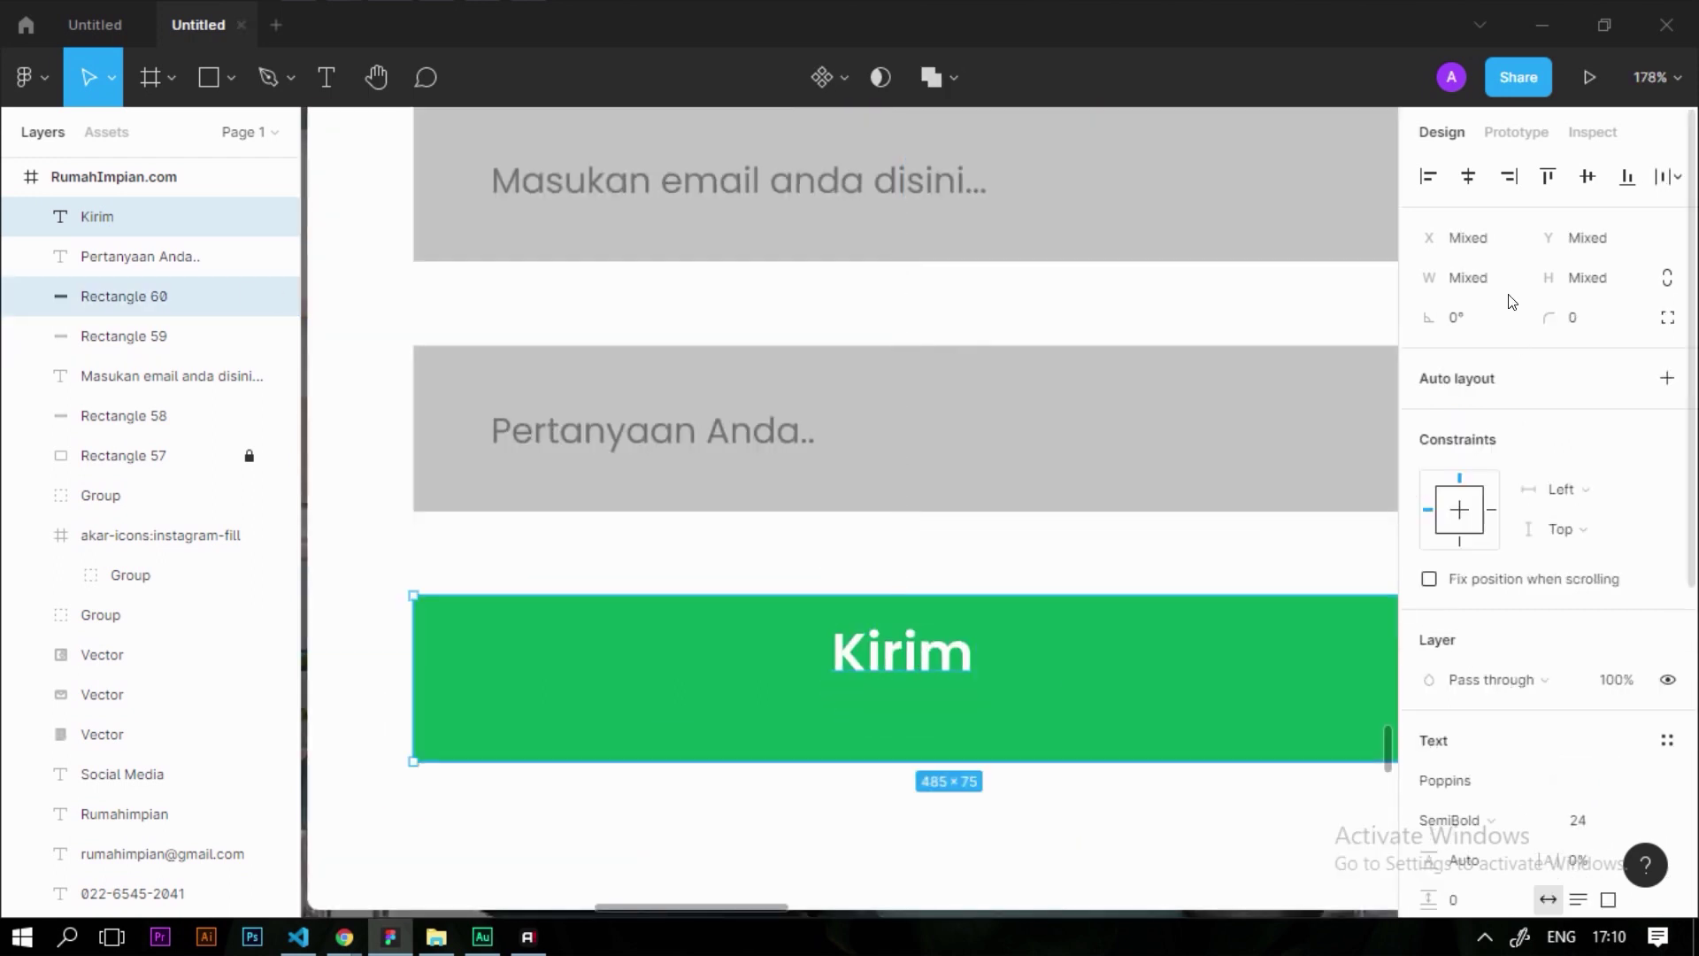
pyautogui.click(1468, 176)
pyautogui.click(1588, 177)
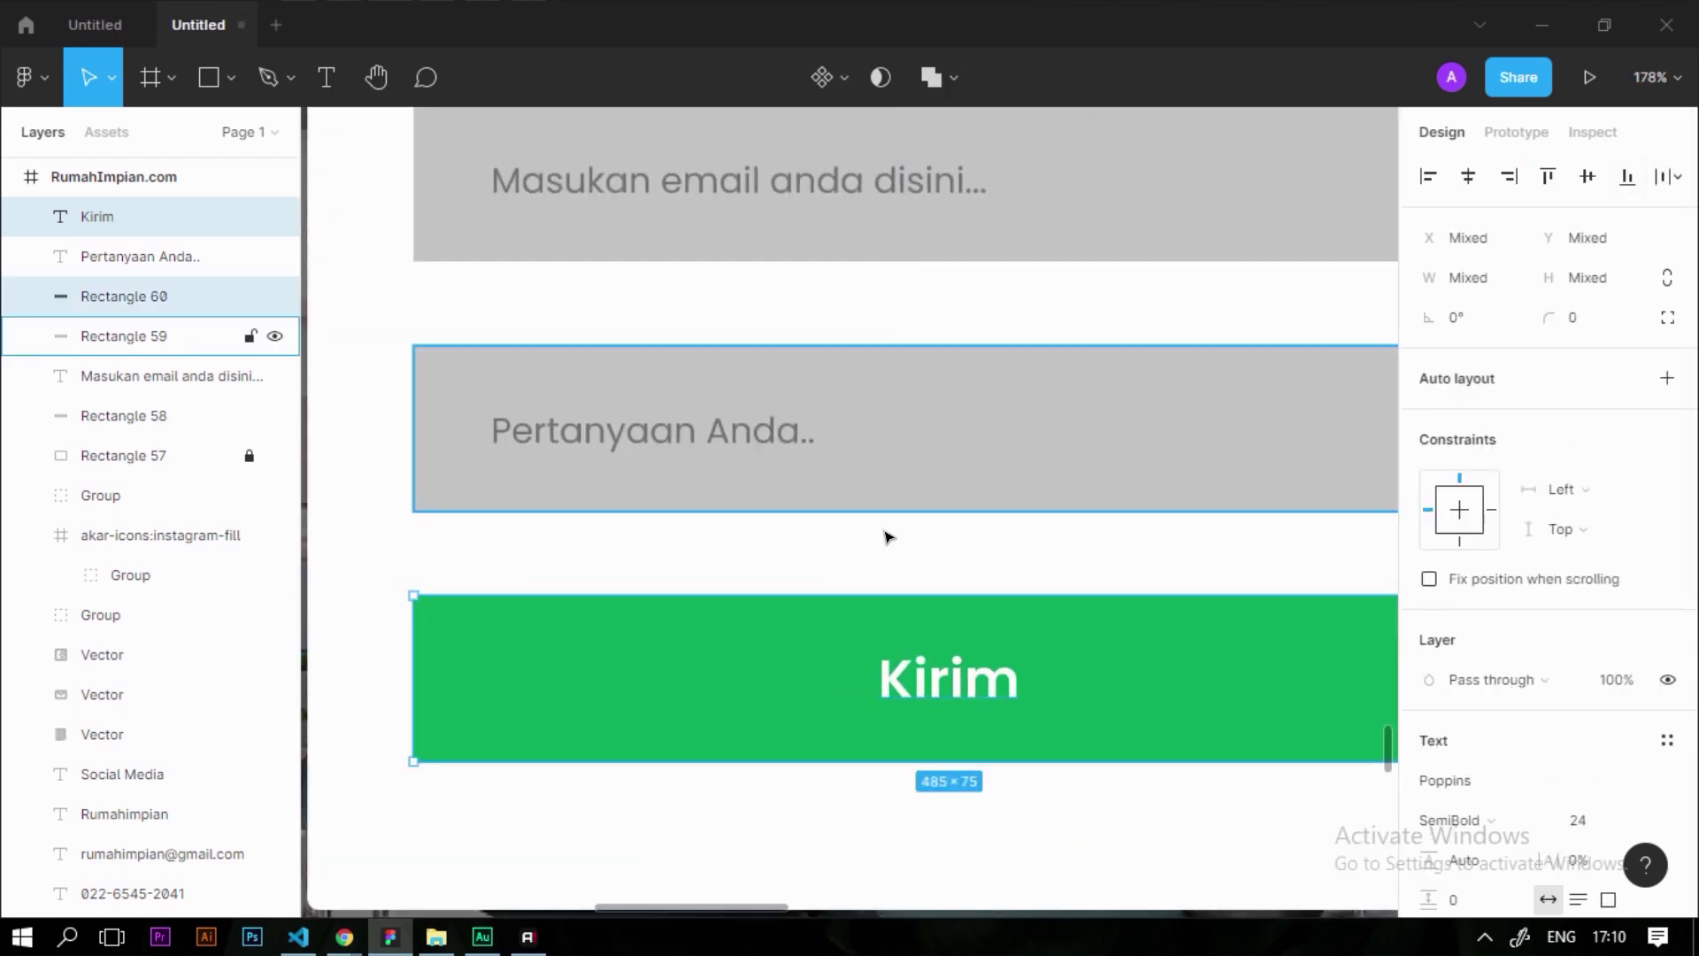
# Move the Pertanyaan Anda.. field up closer under the email field
pyautogui.scroll(-6, 1204, 478)
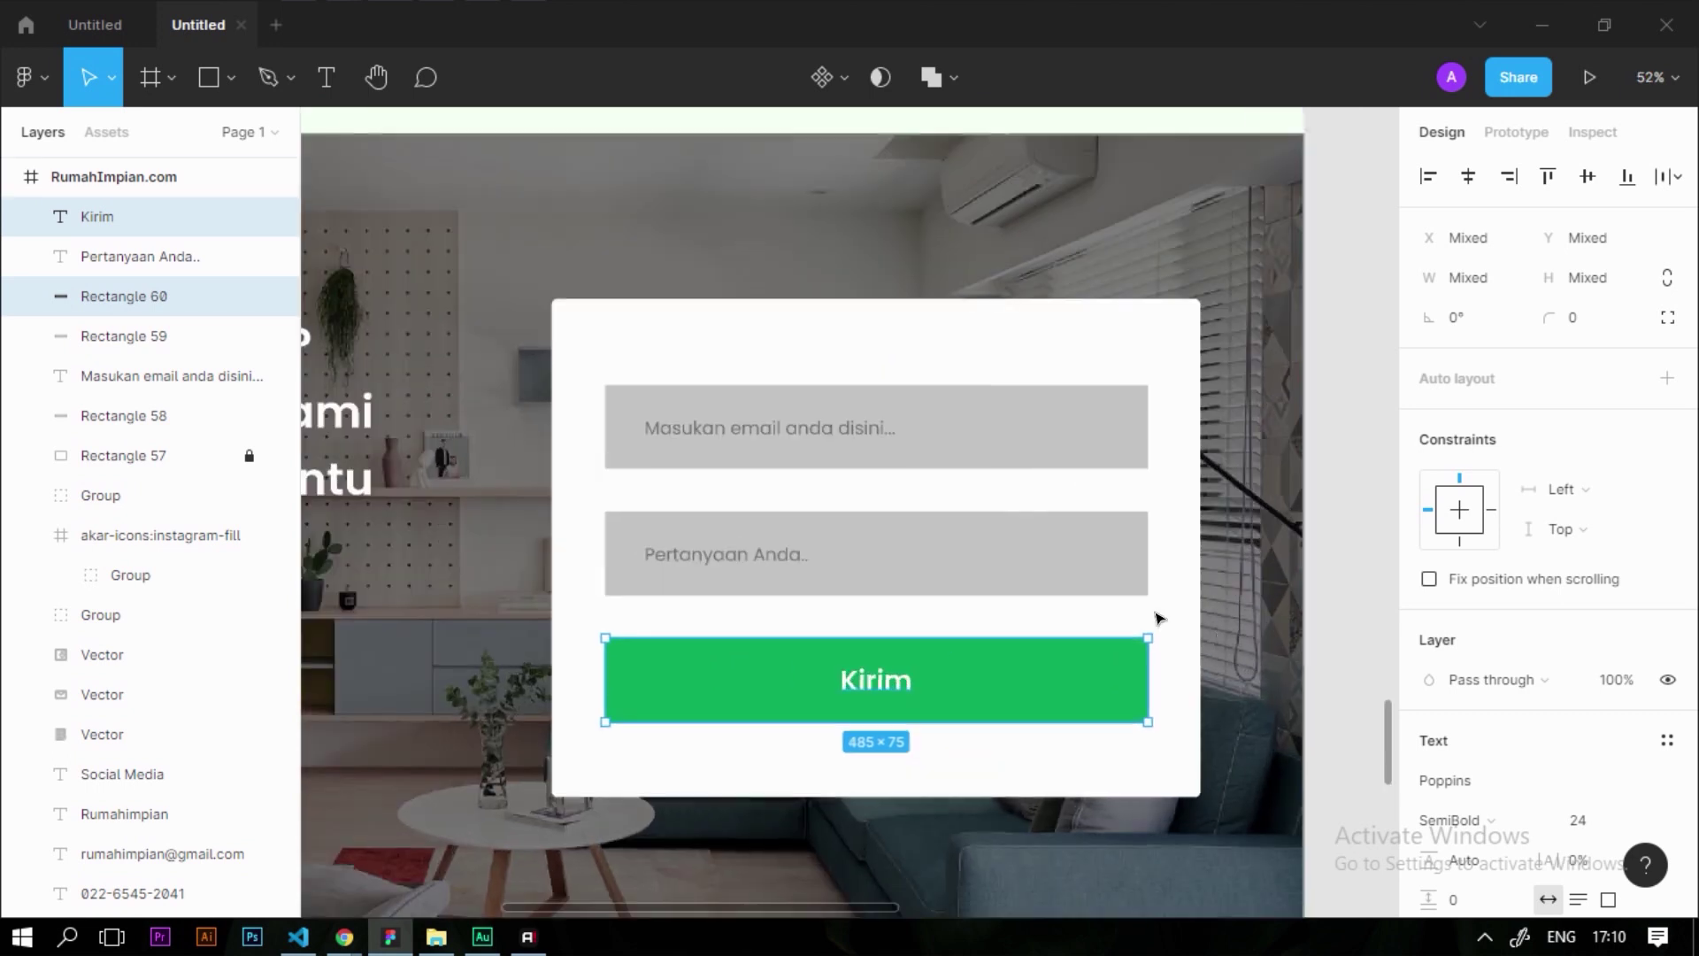
pyautogui.click(1160, 617)
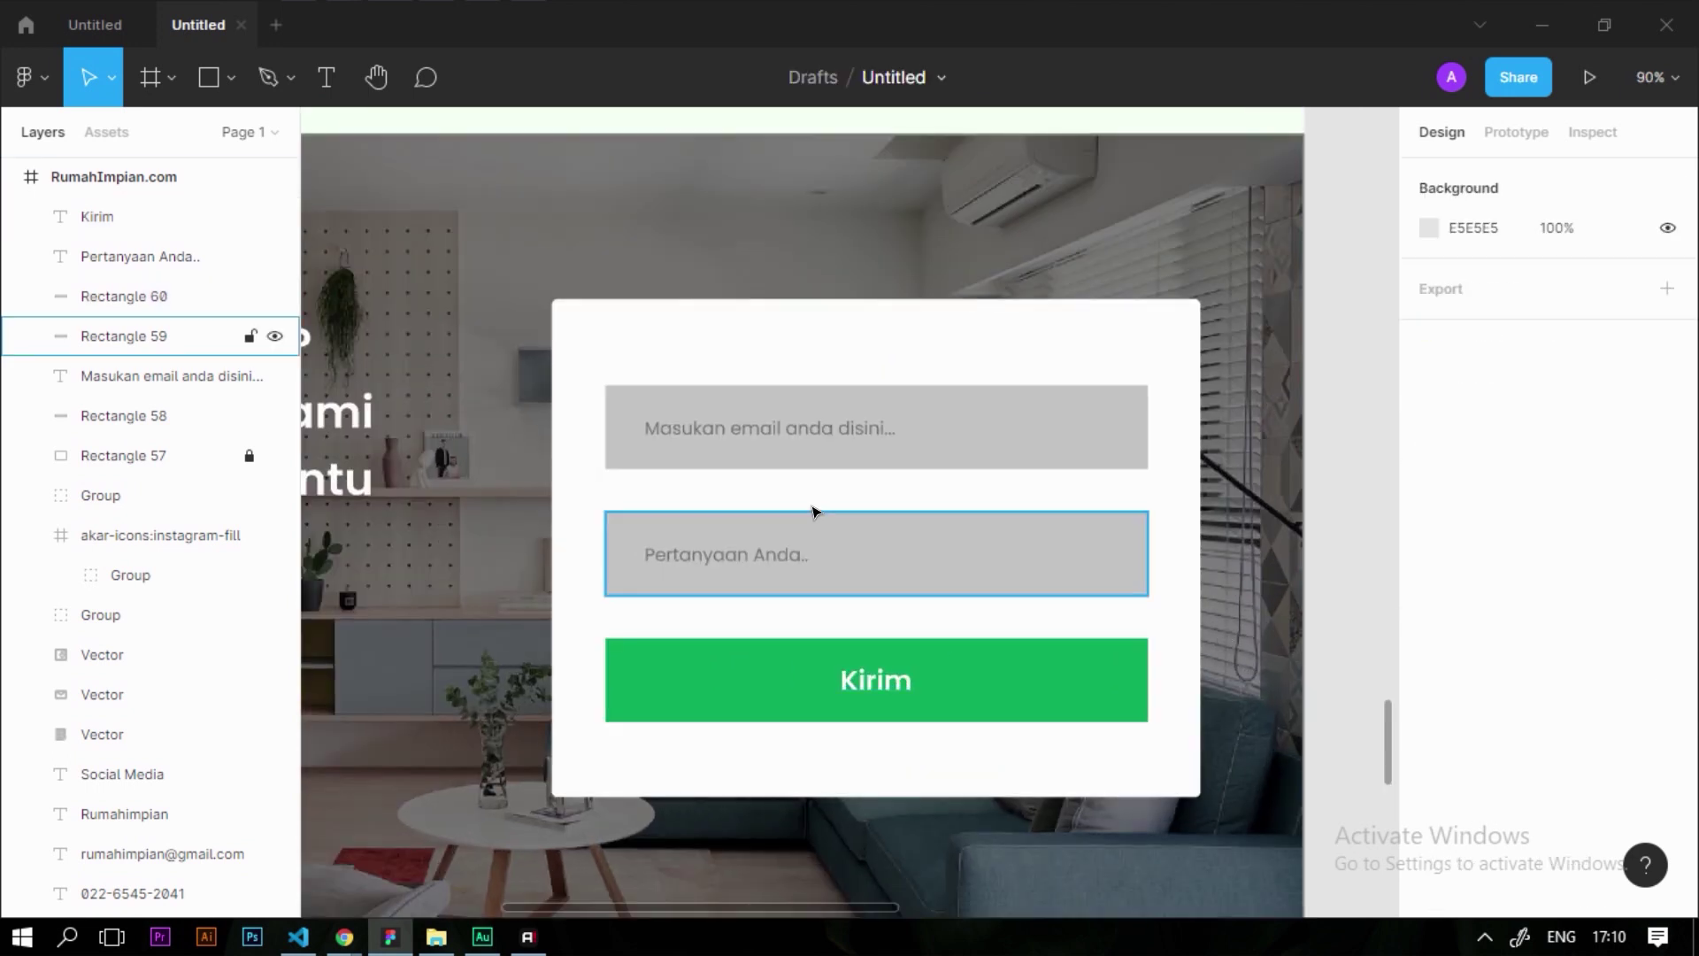
pyautogui.moveTo(703, 487); pyautogui.dragTo(829, 588)
pyautogui.scroll(3, 796, 512)
pyautogui.moveTo(925, 562); pyautogui.dragTo(931, 530)
pyautogui.press('Down')
pyautogui.scroll(-5, 863, 526)
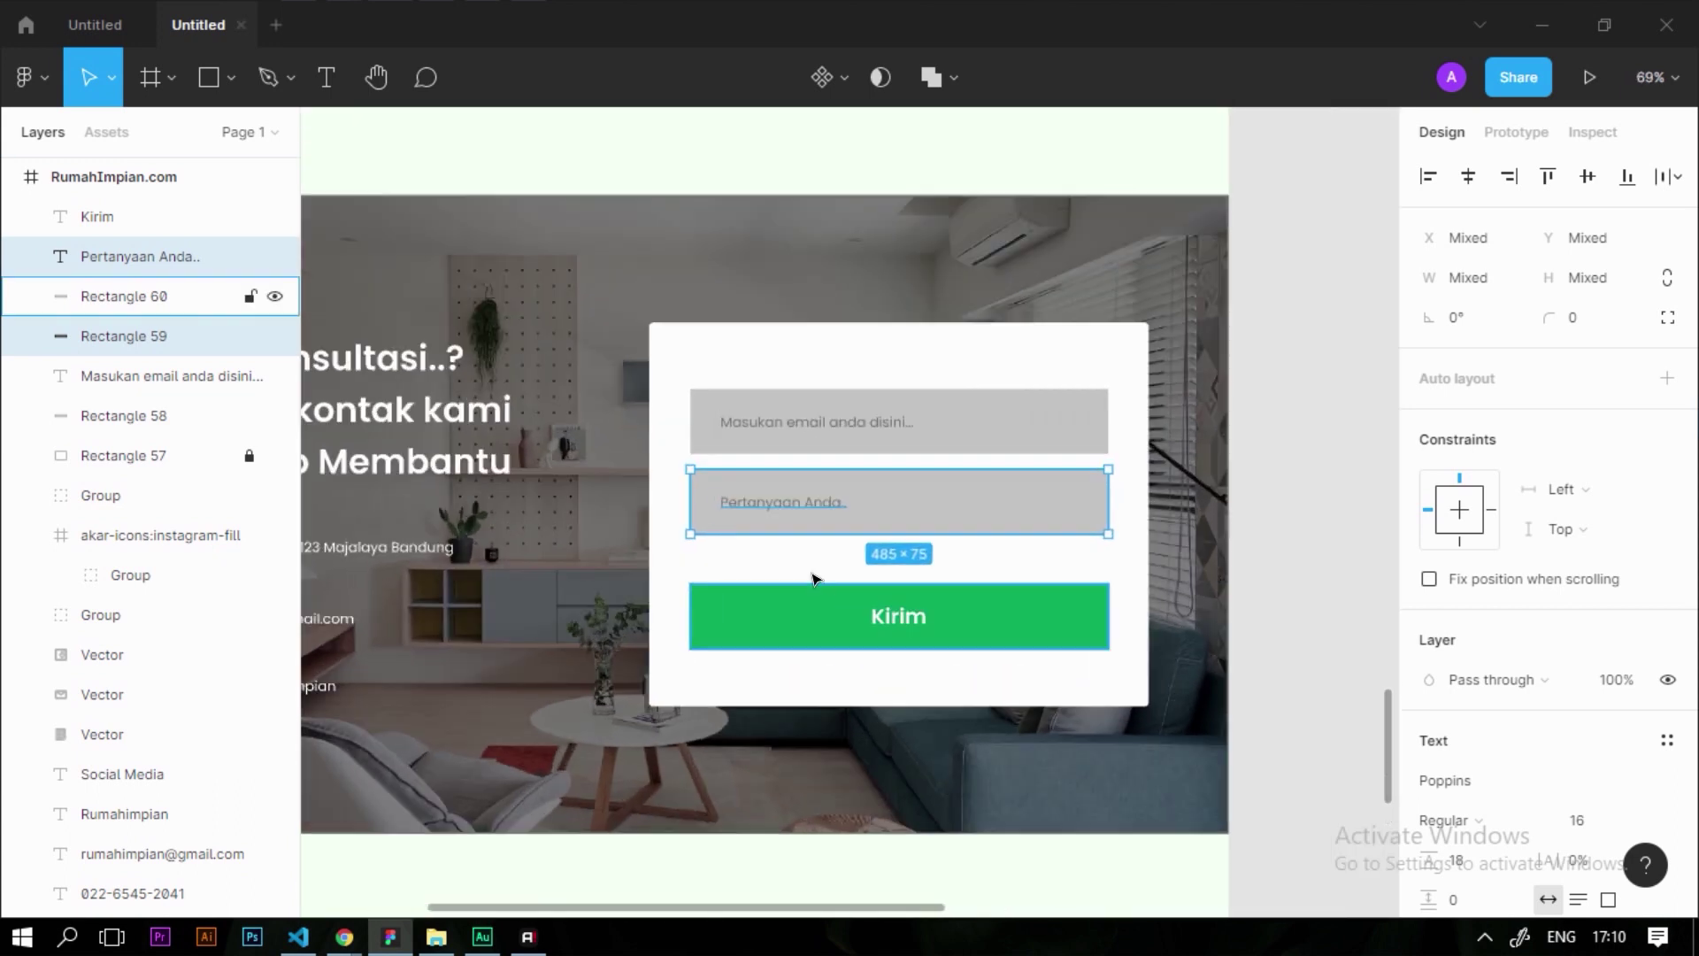
pyautogui.click(910, 536)
# Move the Kirim button under the question field, shift all fields lower, and copy the left heading onto the card
pyautogui.moveTo(800, 569); pyautogui.dragTo(991, 646)
pyautogui.scroll(3, 992, 646)
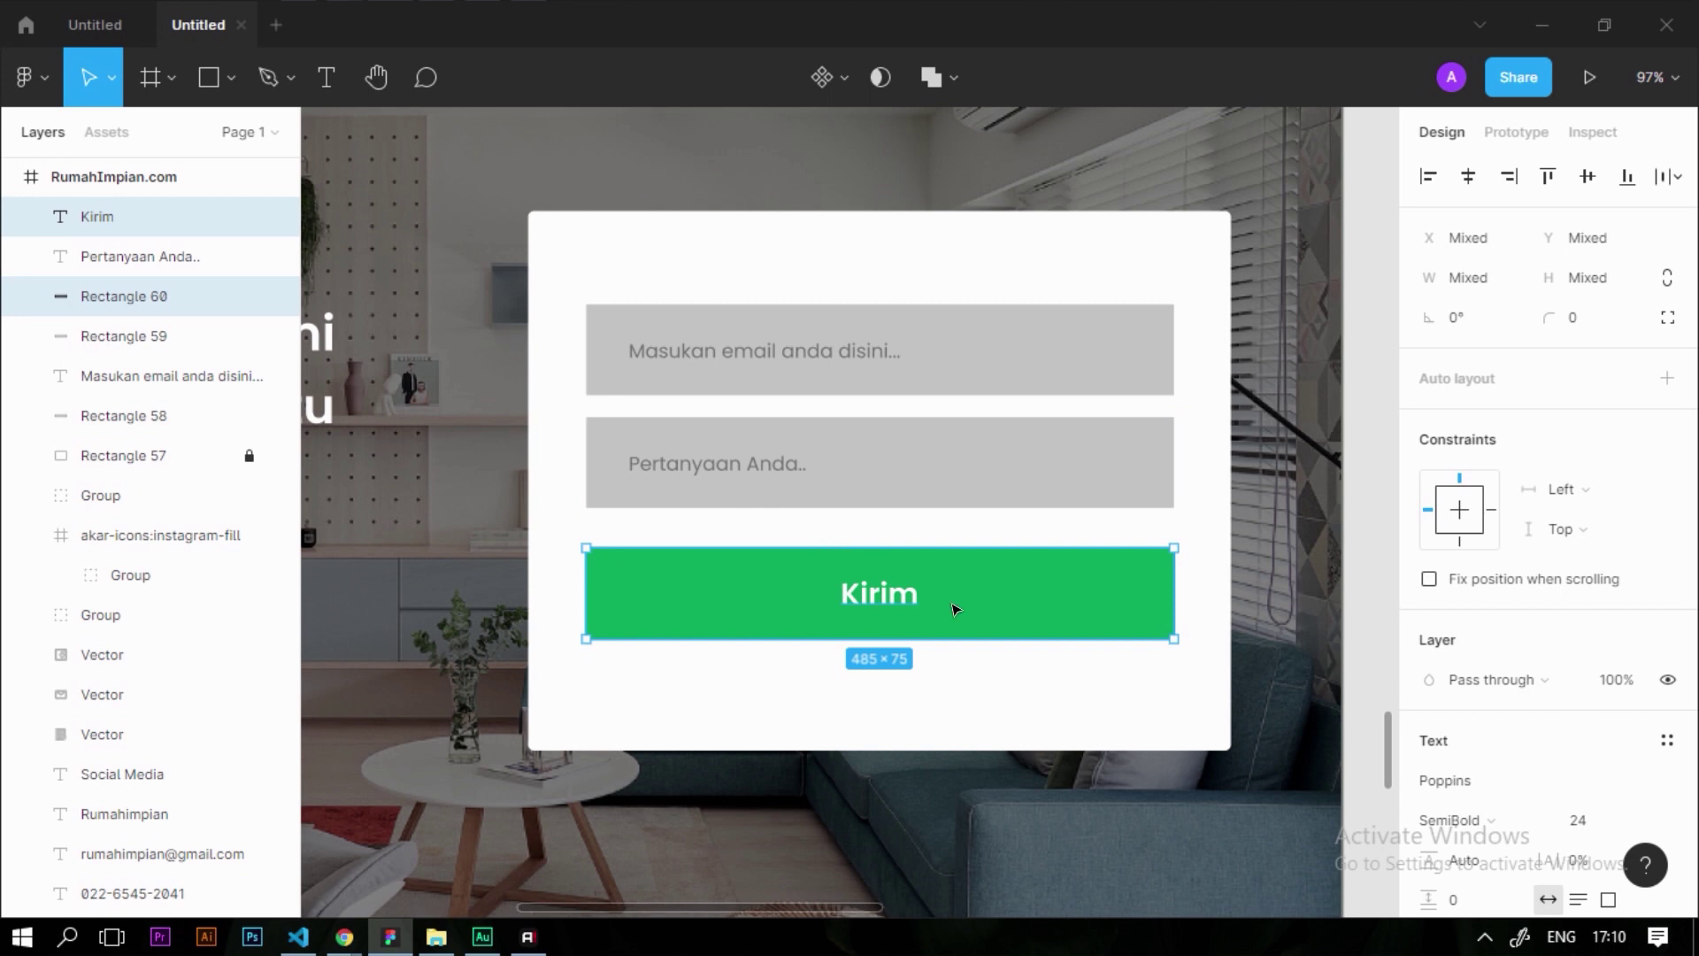
pyautogui.moveTo(952, 603); pyautogui.dragTo(991, 569)
pyautogui.click(1060, 686)
pyautogui.moveTo(1060, 685); pyautogui.dragTo(1065, 446)
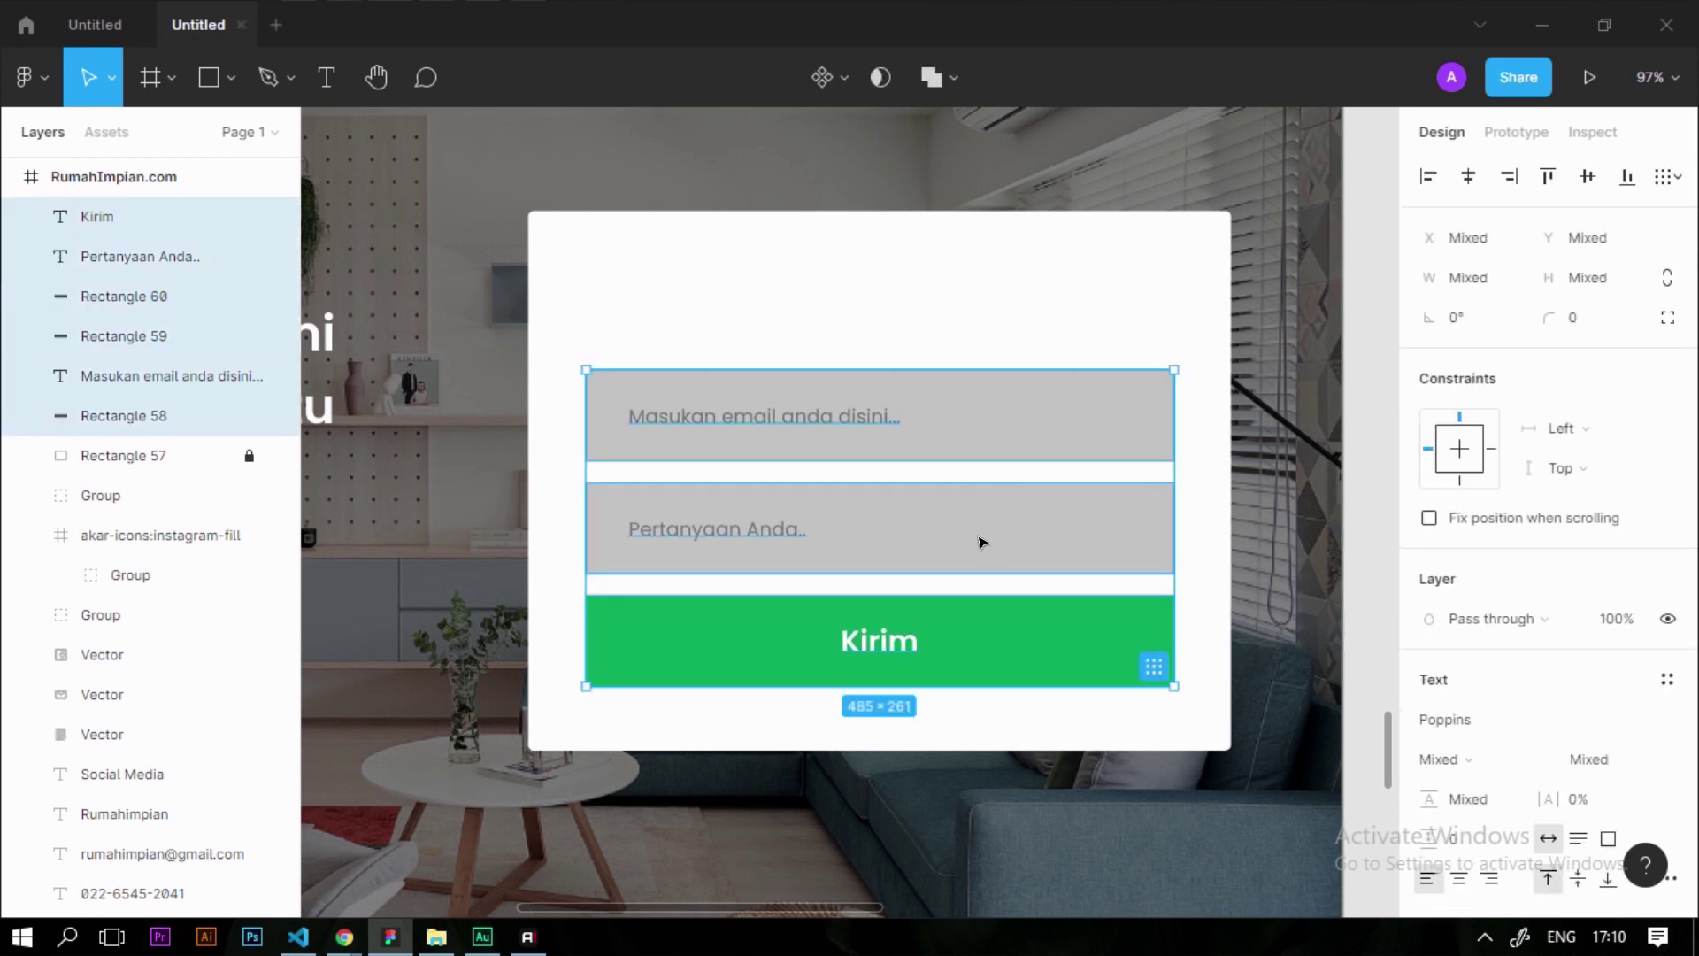
pyautogui.scroll(-5, 973, 495)
pyautogui.hscroll(-2, 708, 443)
pyautogui.moveTo(507, 454)
pyautogui.mouseDown()
pyautogui.moveTo(507, 422)
pyautogui.moveTo(1157, 406)
pyautogui.moveTo(1051, 436)
pyautogui.moveTo(1102, 461)
pyautogui.mouseUp()
# Colour the heading copy 00985B, retype it as 'ada pertanyaan..?', and nudge it left
pyautogui.scroll(4, 1051, 436)
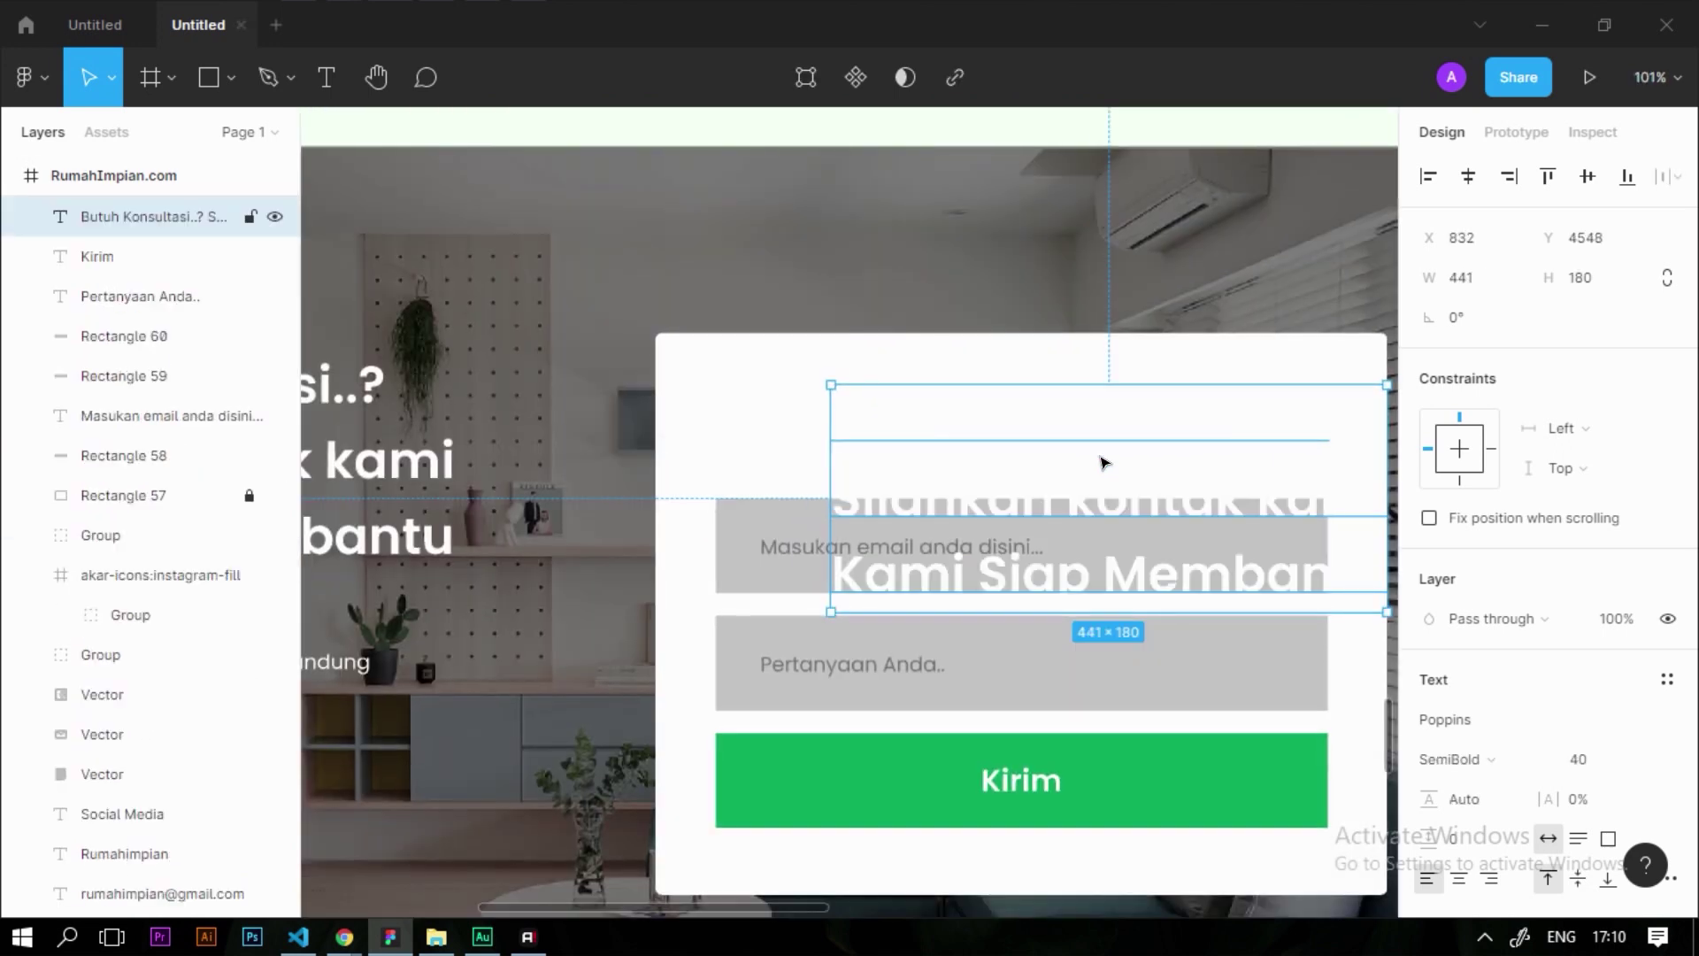
pyautogui.scroll(-3, 1416, 731)
pyautogui.click(1428, 741)
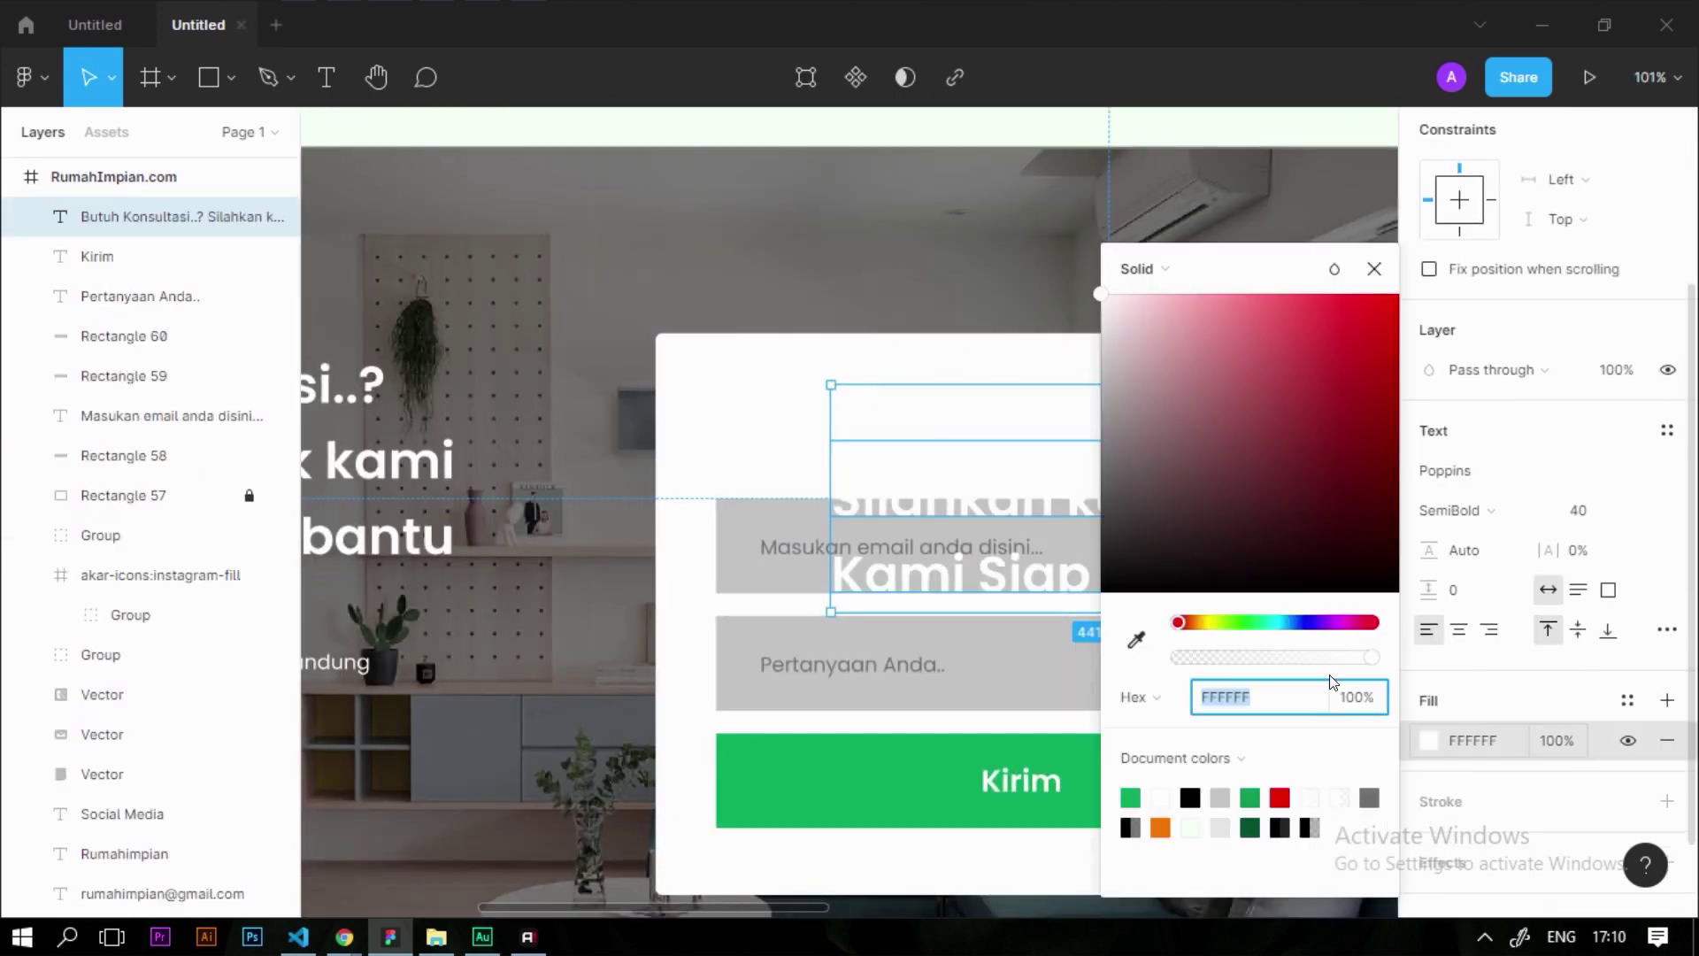
pyautogui.click(1131, 797)
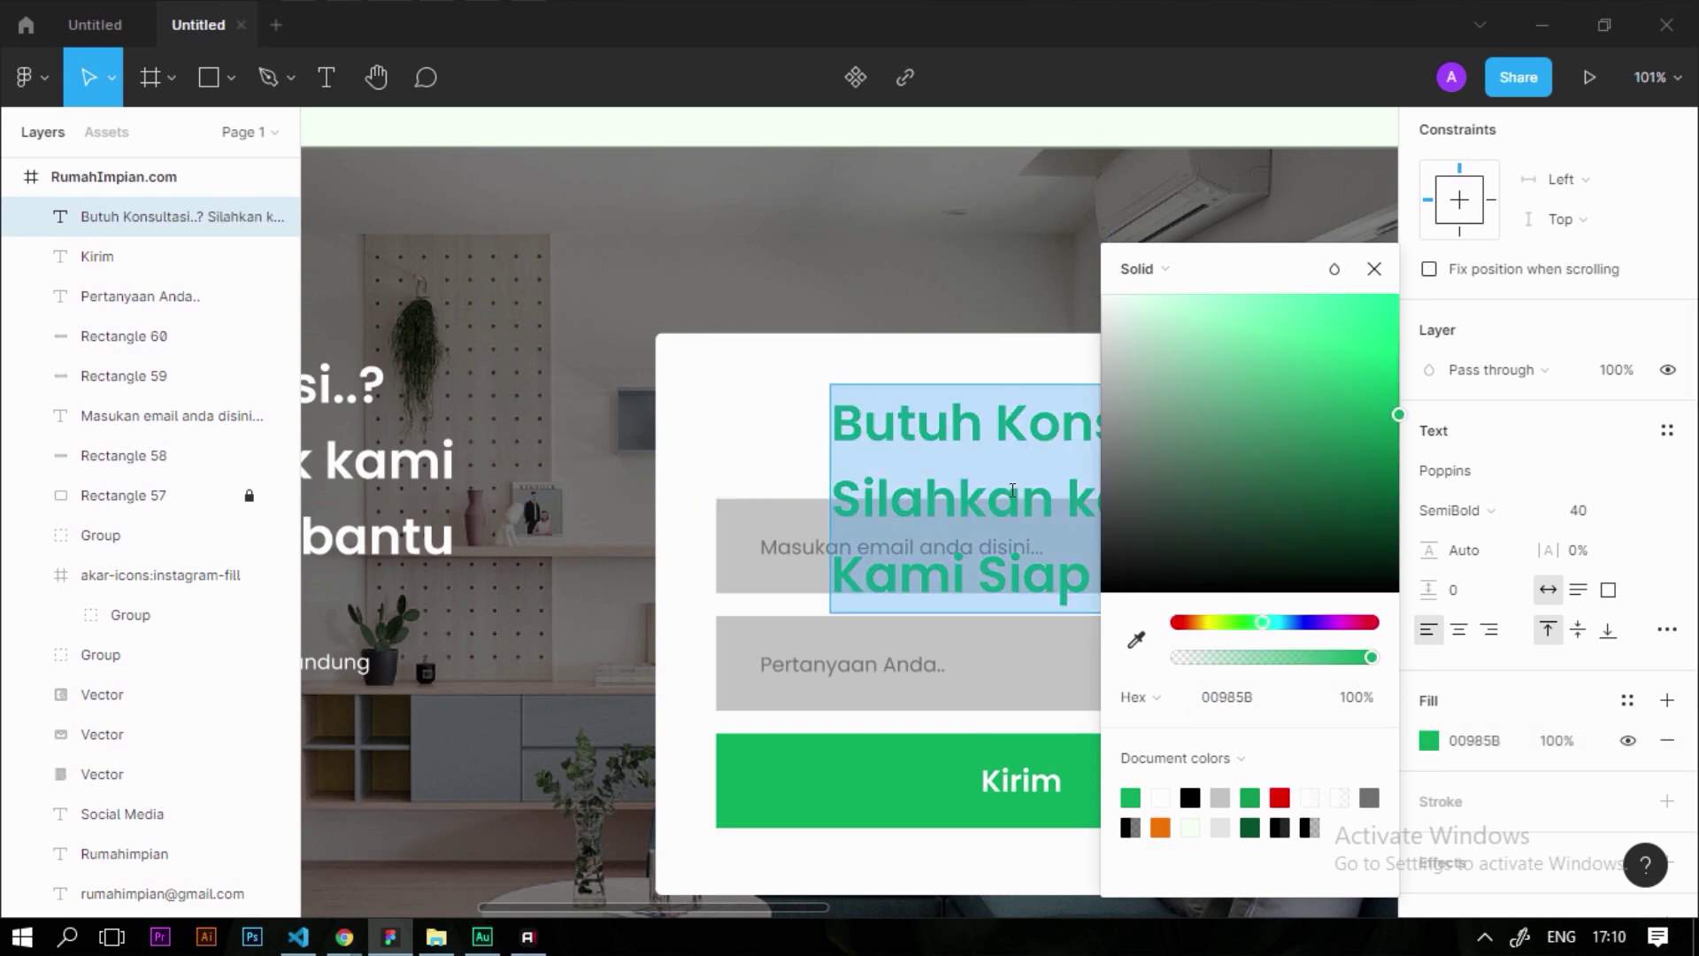
pyautogui.press('Escape')
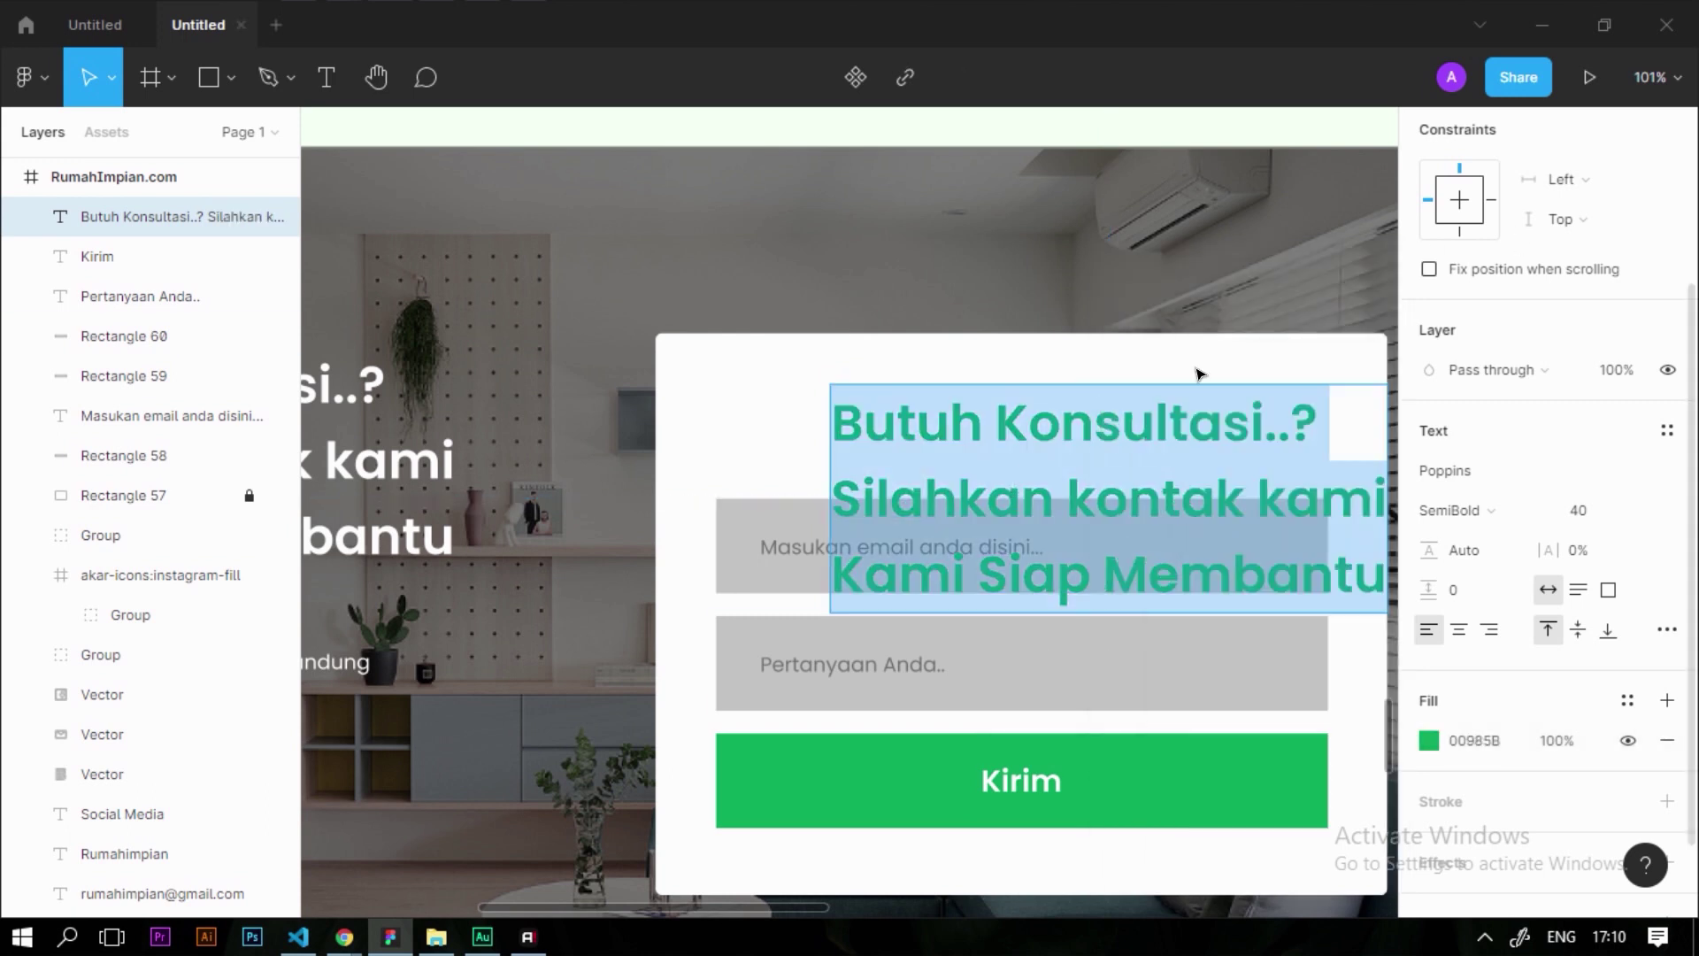
pyautogui.write('ada')
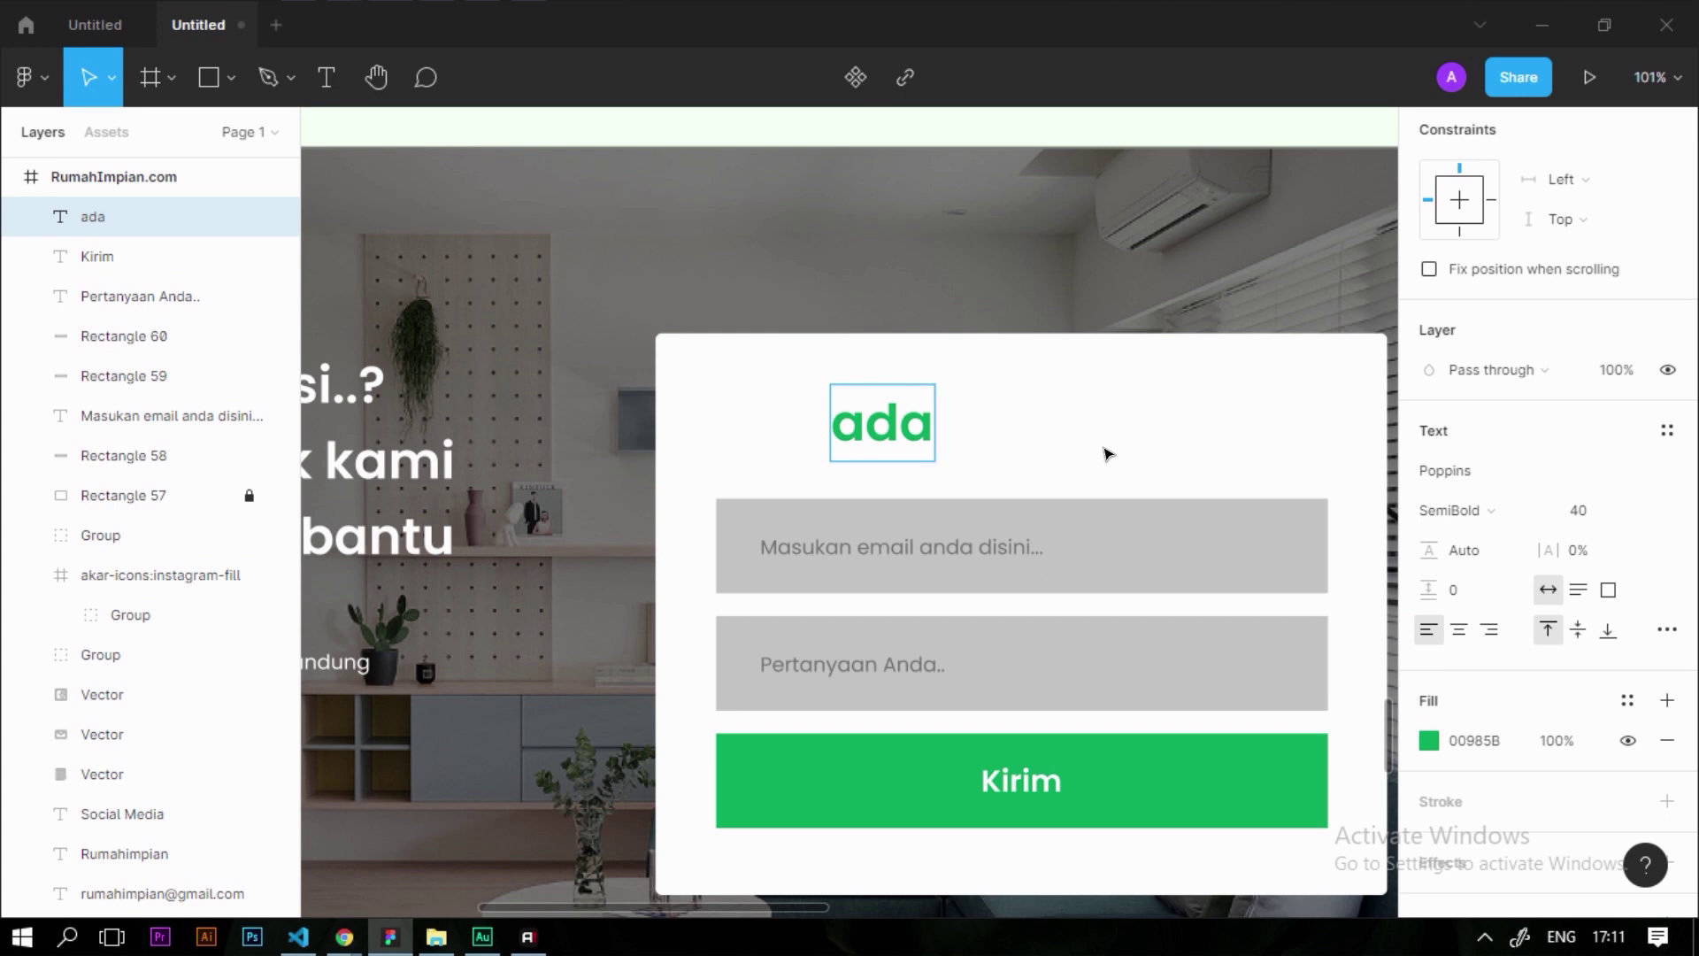
pyautogui.write(' pertanyaa')
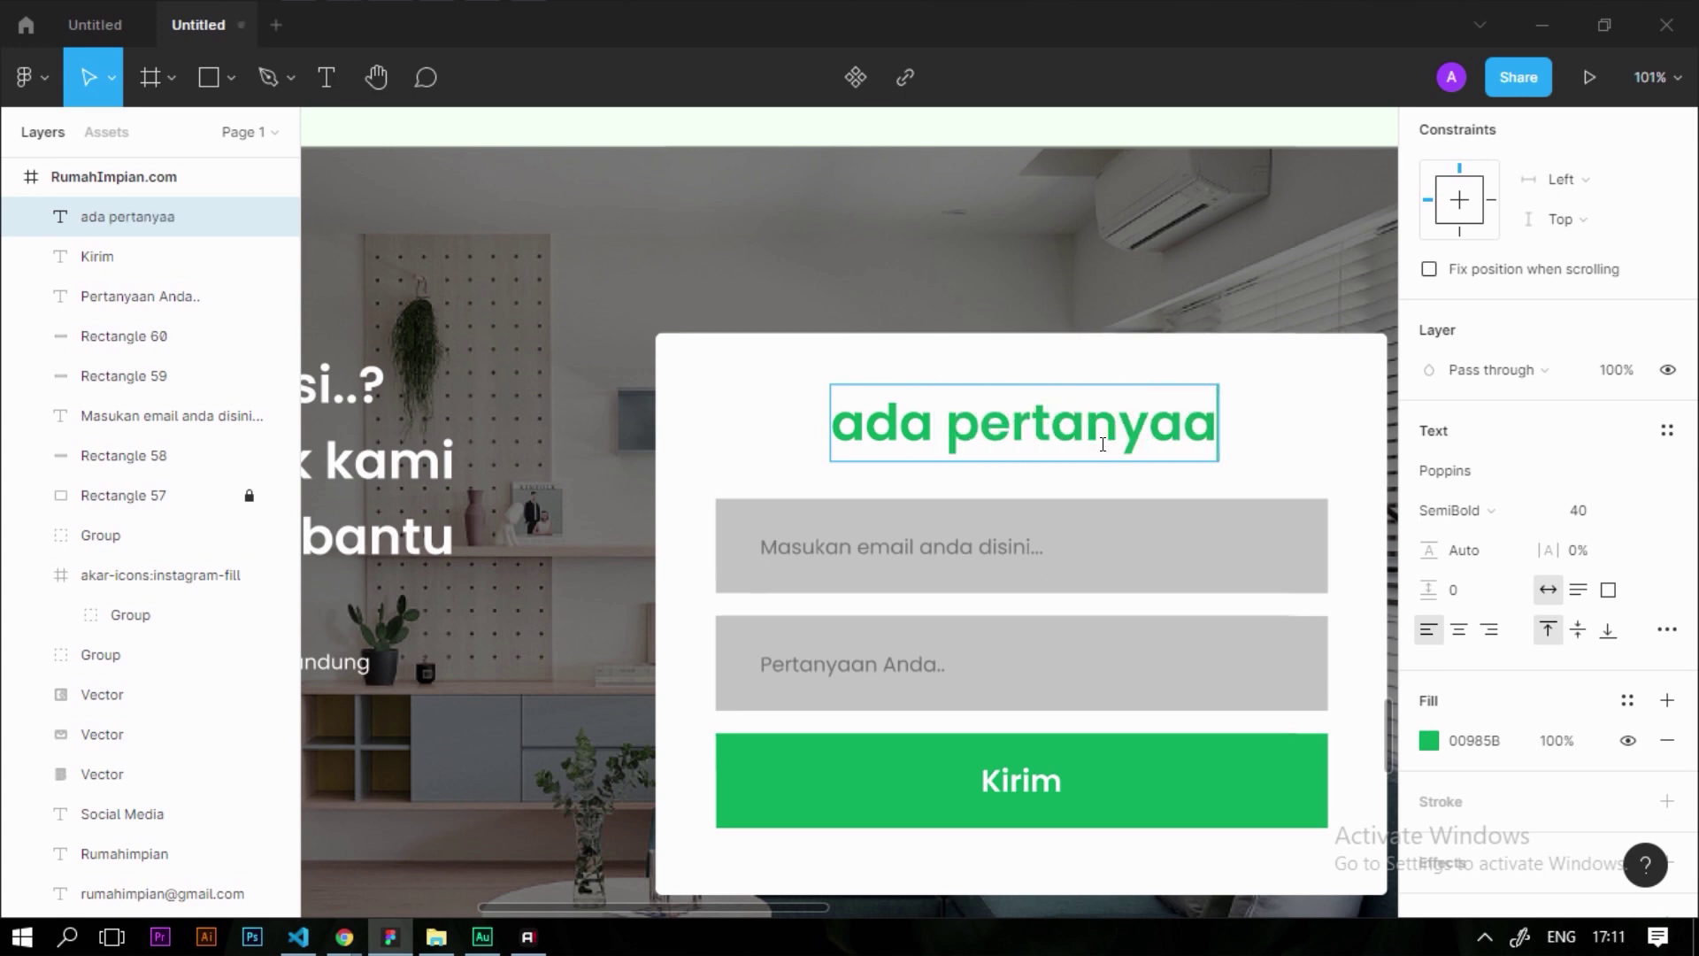
pyautogui.write('n..?')
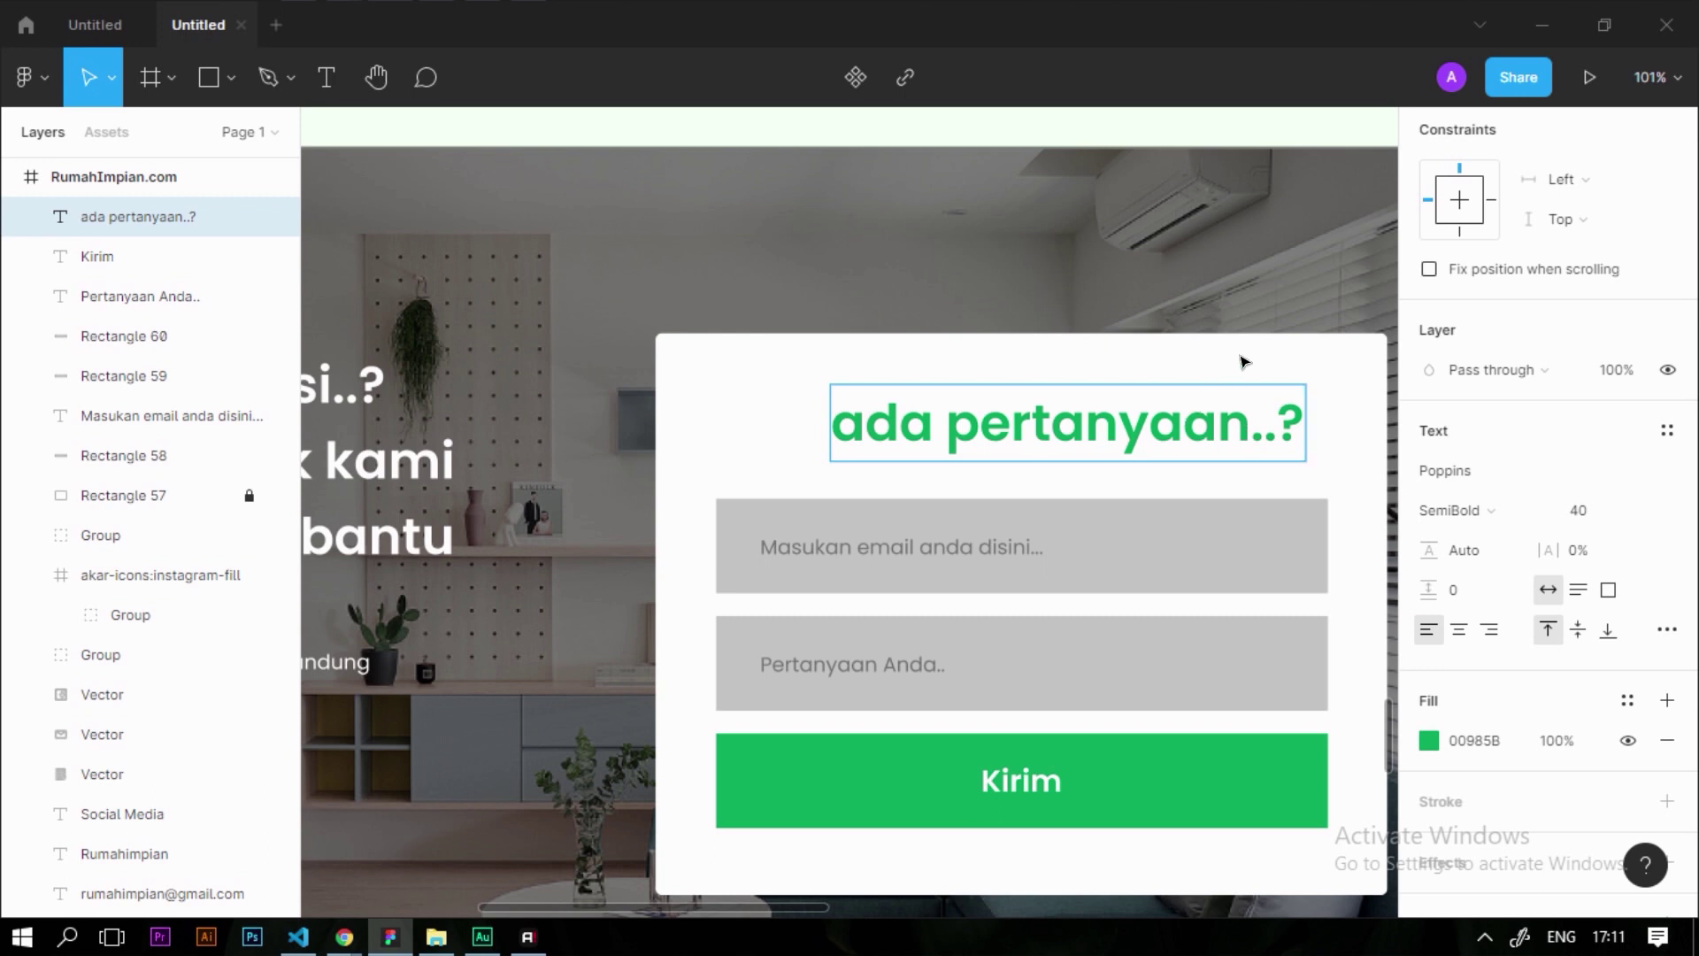
pyautogui.press('Escape')
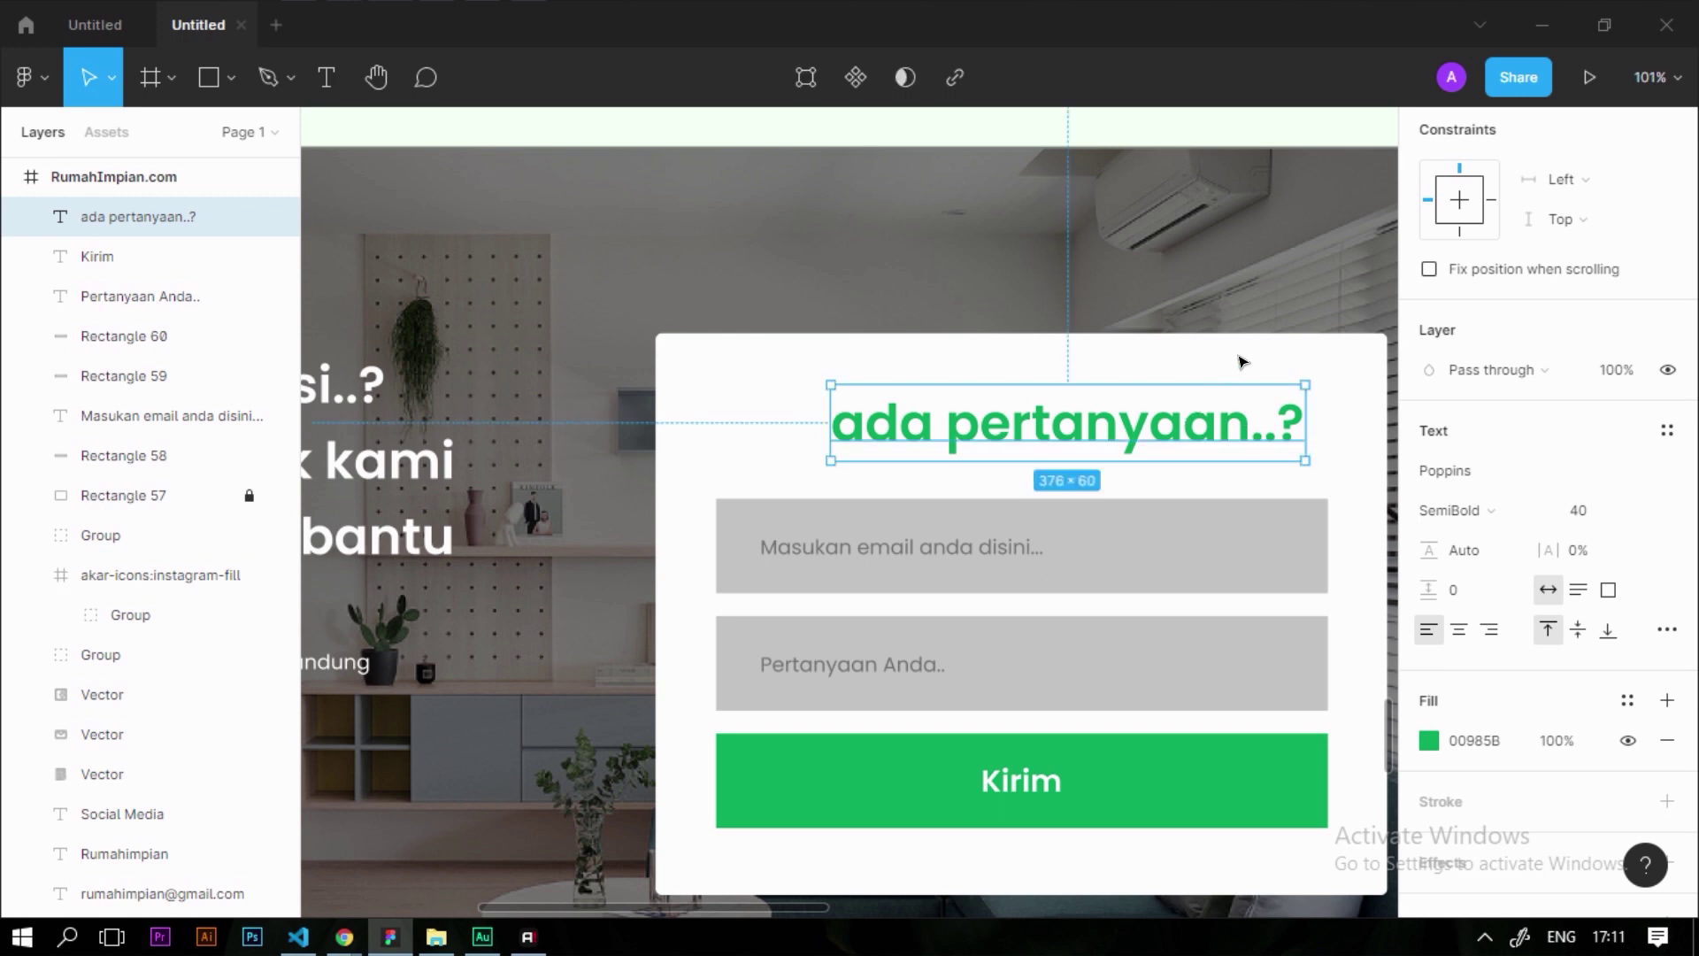
pyautogui.moveTo(1129, 424); pyautogui.dragTo(1102, 424)
pyautogui.press('Escape')
pyautogui.press('Escape')
pyautogui.scroll(-5, 880, 380)
# Nudge the form fields and Kirim button up slightly and group them with the new heading
pyautogui.scroll(3, 880, 378)
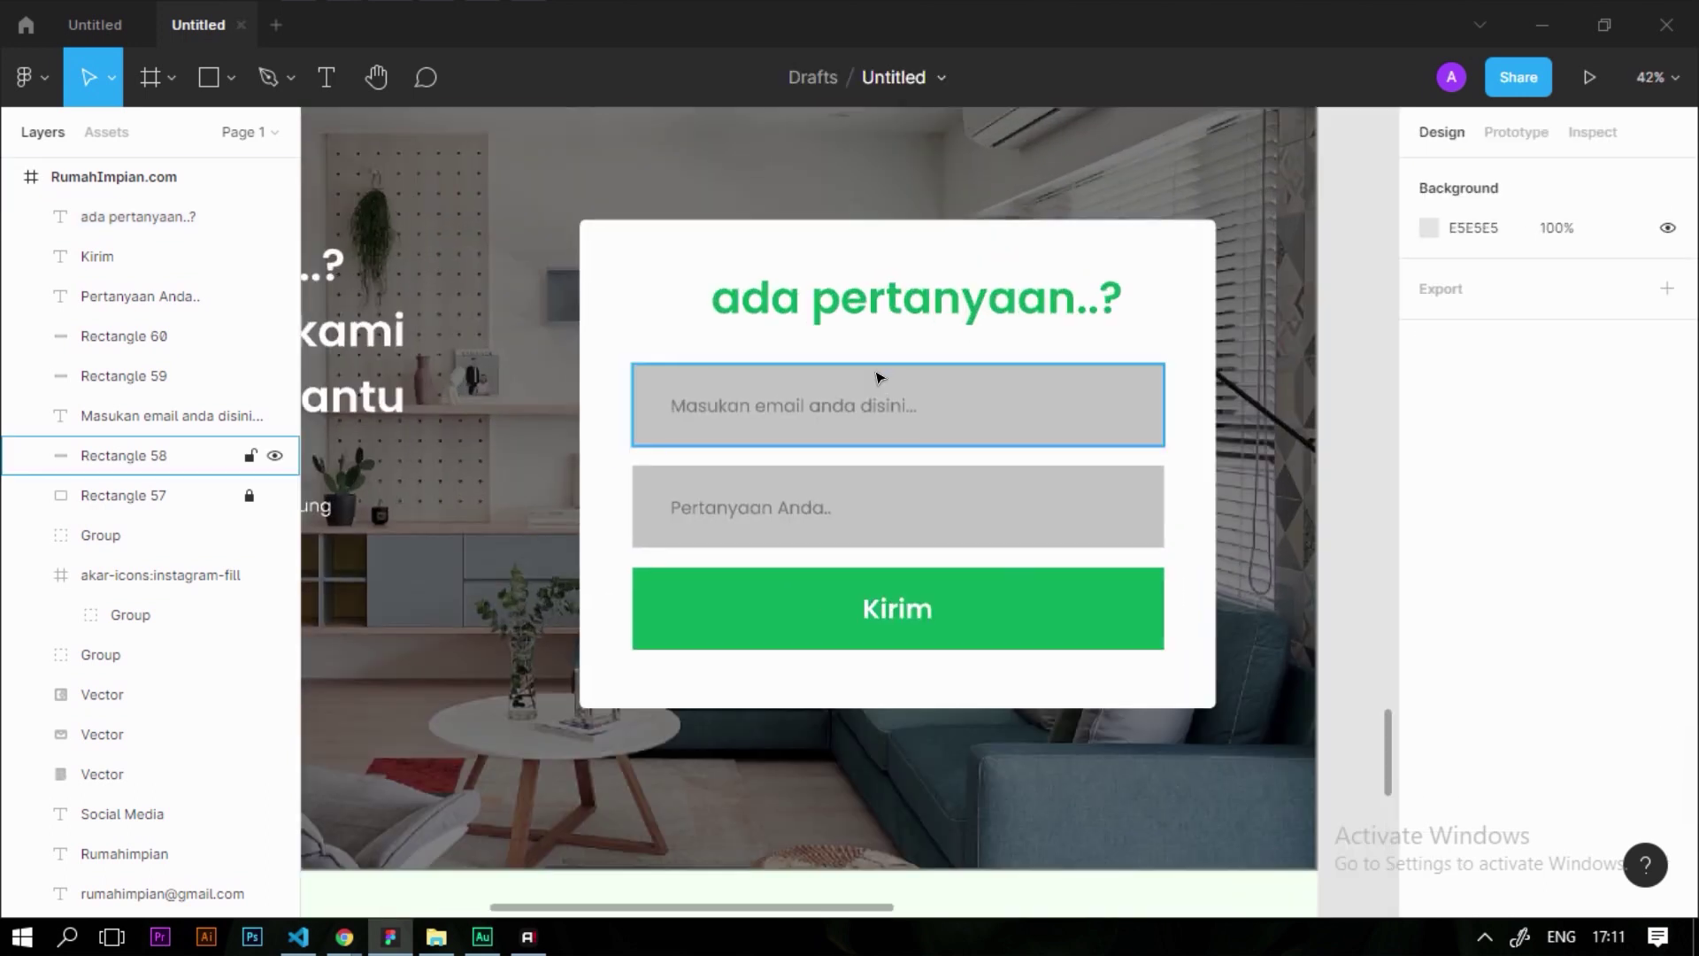
pyautogui.moveTo(770, 353); pyautogui.dragTo(989, 621)
pyautogui.scroll(3, 944, 254)
pyautogui.moveTo(971, 456); pyautogui.dragTo(972, 442)
pyautogui.press('Escape')
pyautogui.moveTo(698, 236); pyautogui.dragTo(1201, 777)
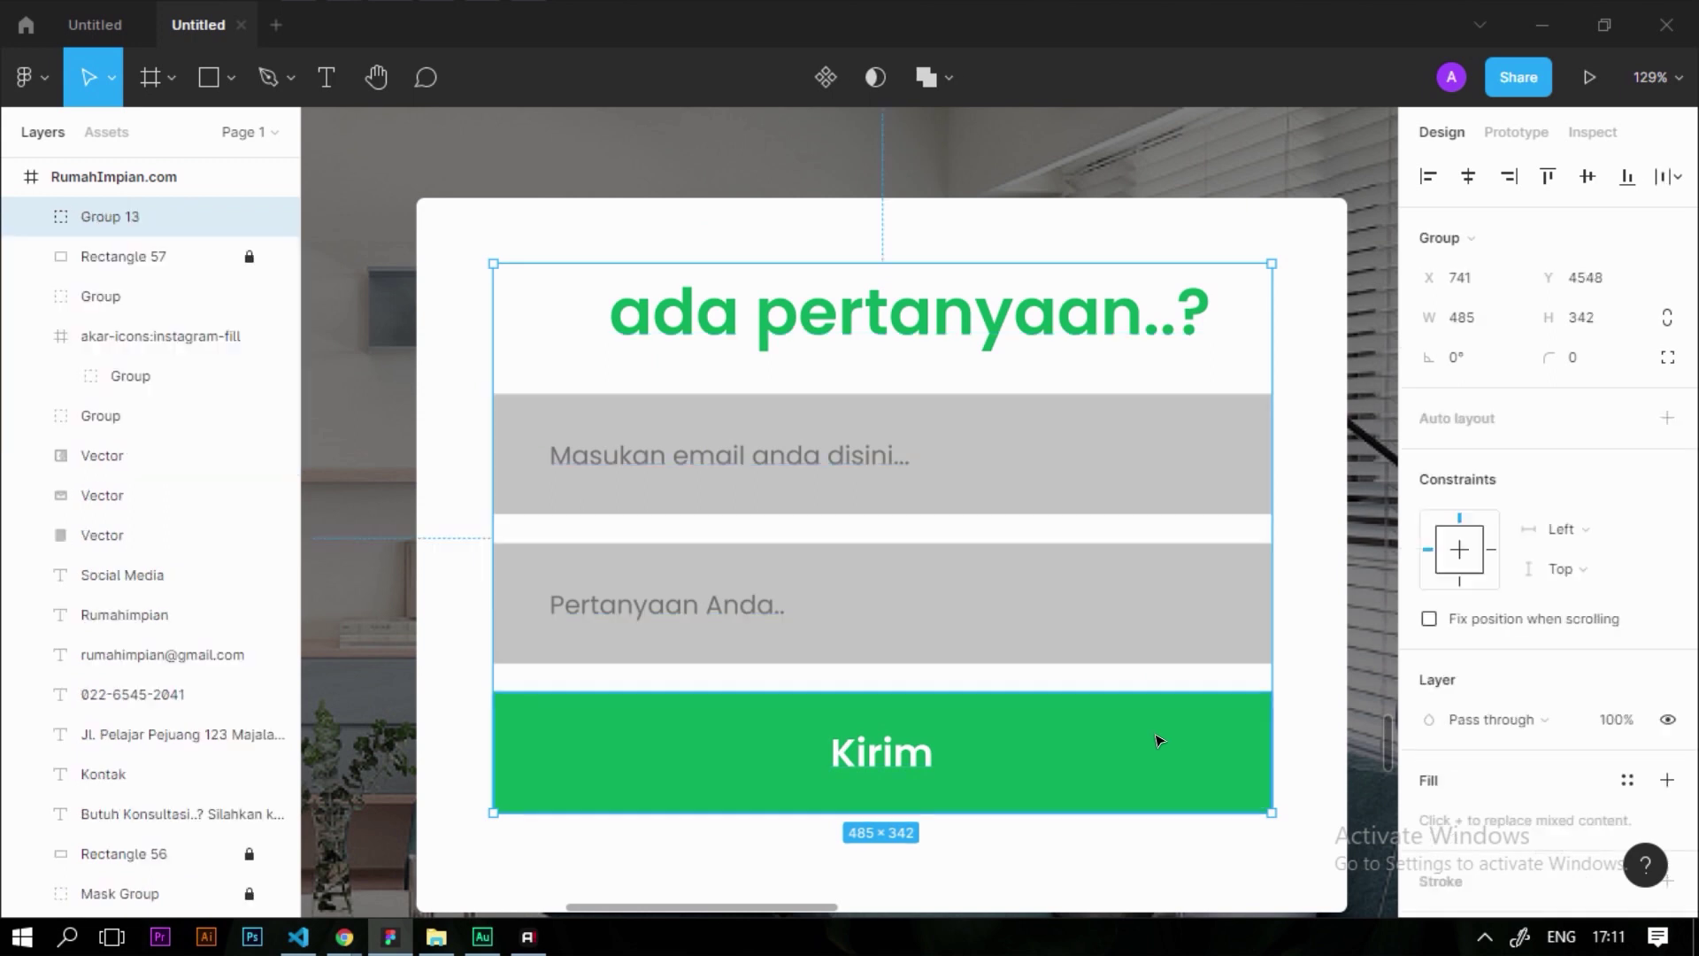
pyautogui.hotkey('ctrl', 'g')
pyautogui.scroll(-3, 1159, 740)
pyautogui.press('Escape')
# Unlock the white card rectangle (Rectangle 57) behind the form, keeping it visible
pyautogui.scroll(3, 977, 734)
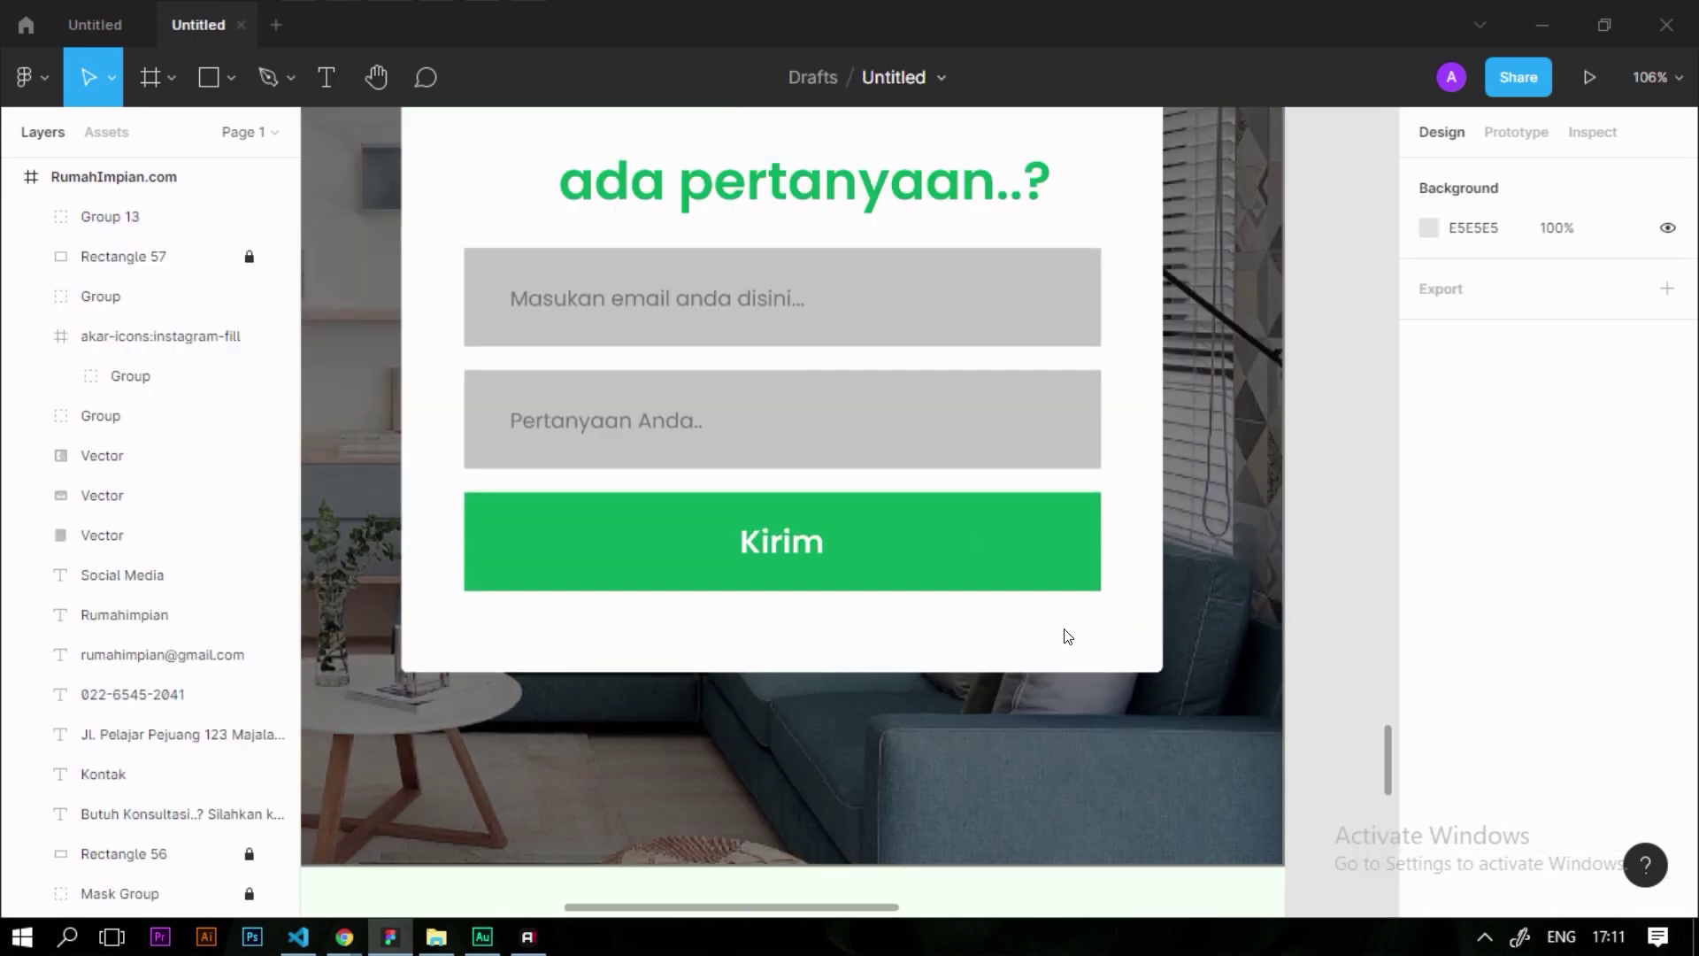
pyautogui.rightClick(1068, 637)
pyautogui.click(1062, 771)
pyautogui.scroll(-3, 876, 742)
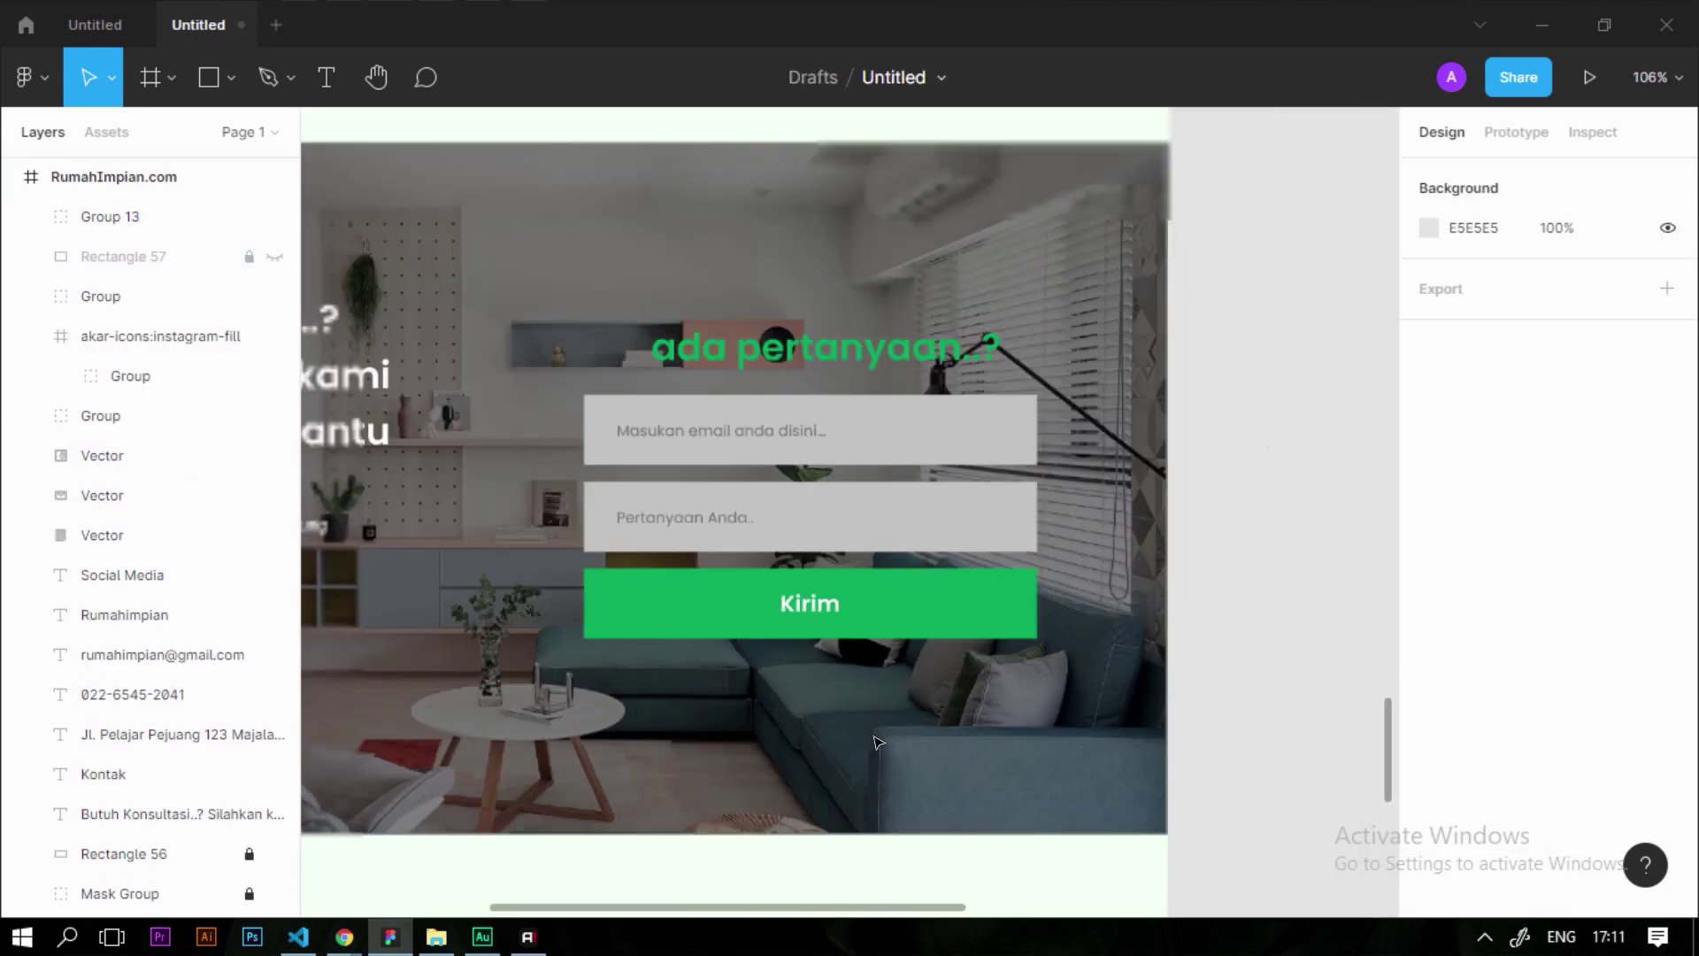
pyautogui.hotkey('ctrl', 'z')
pyautogui.hotkey('ctrl', 'z')
pyautogui.click(1274, 567)
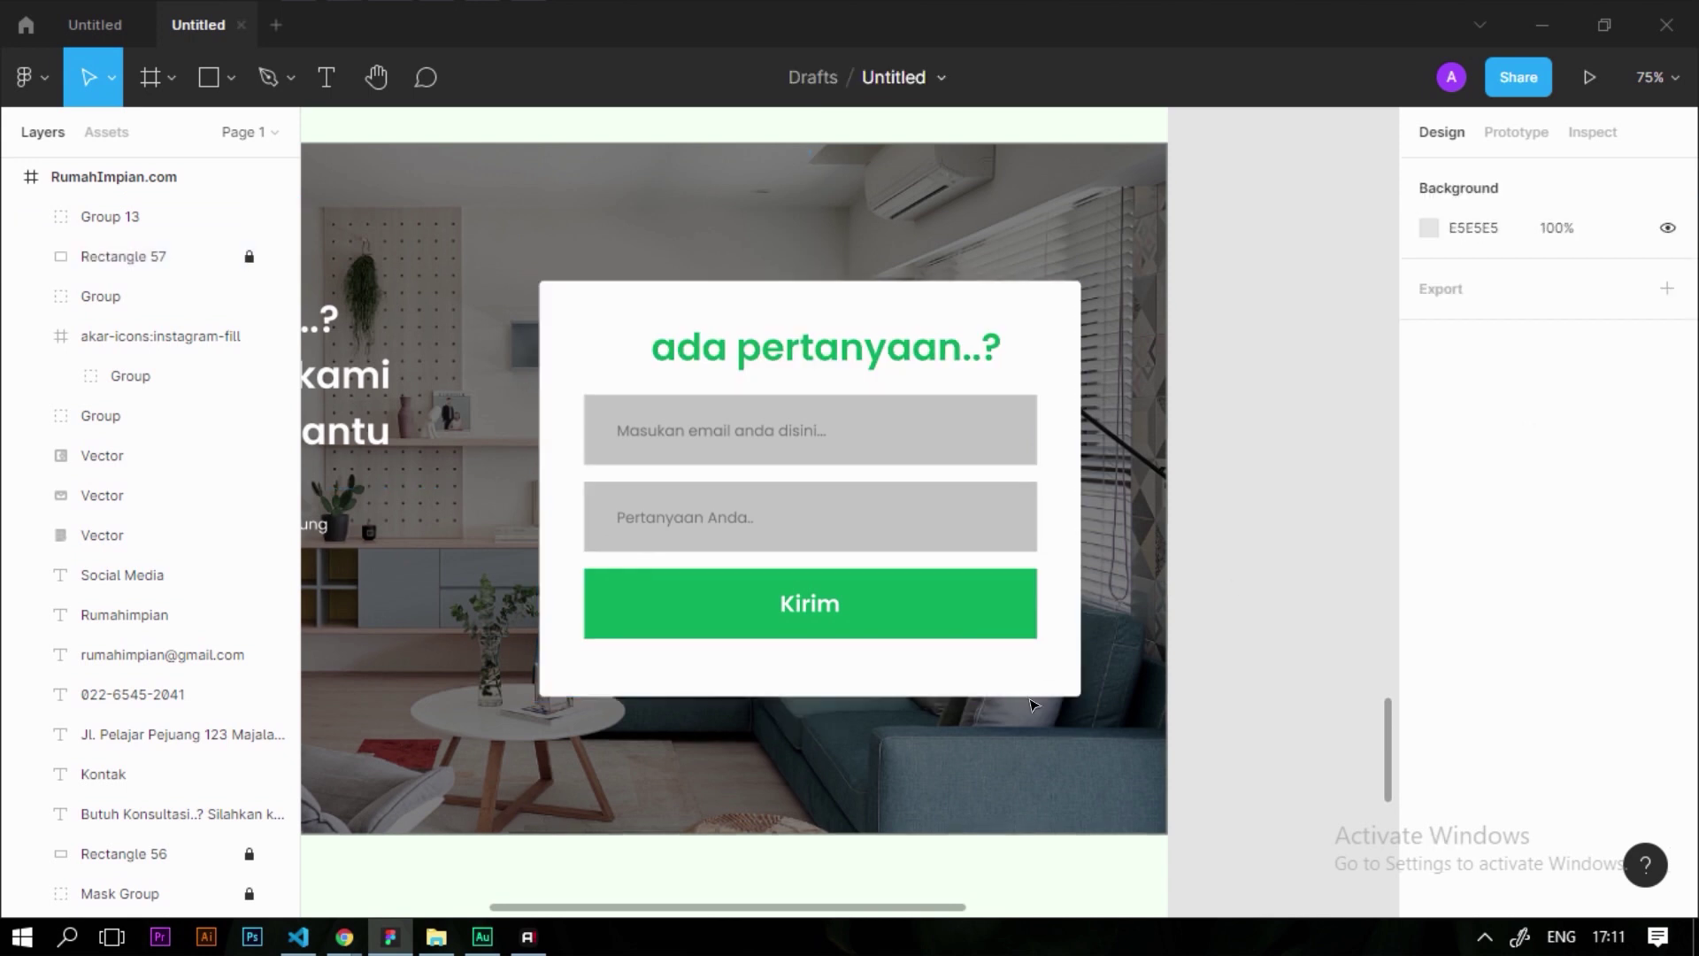
pyautogui.rightClick(1032, 703)
pyautogui.click(1094, 800)
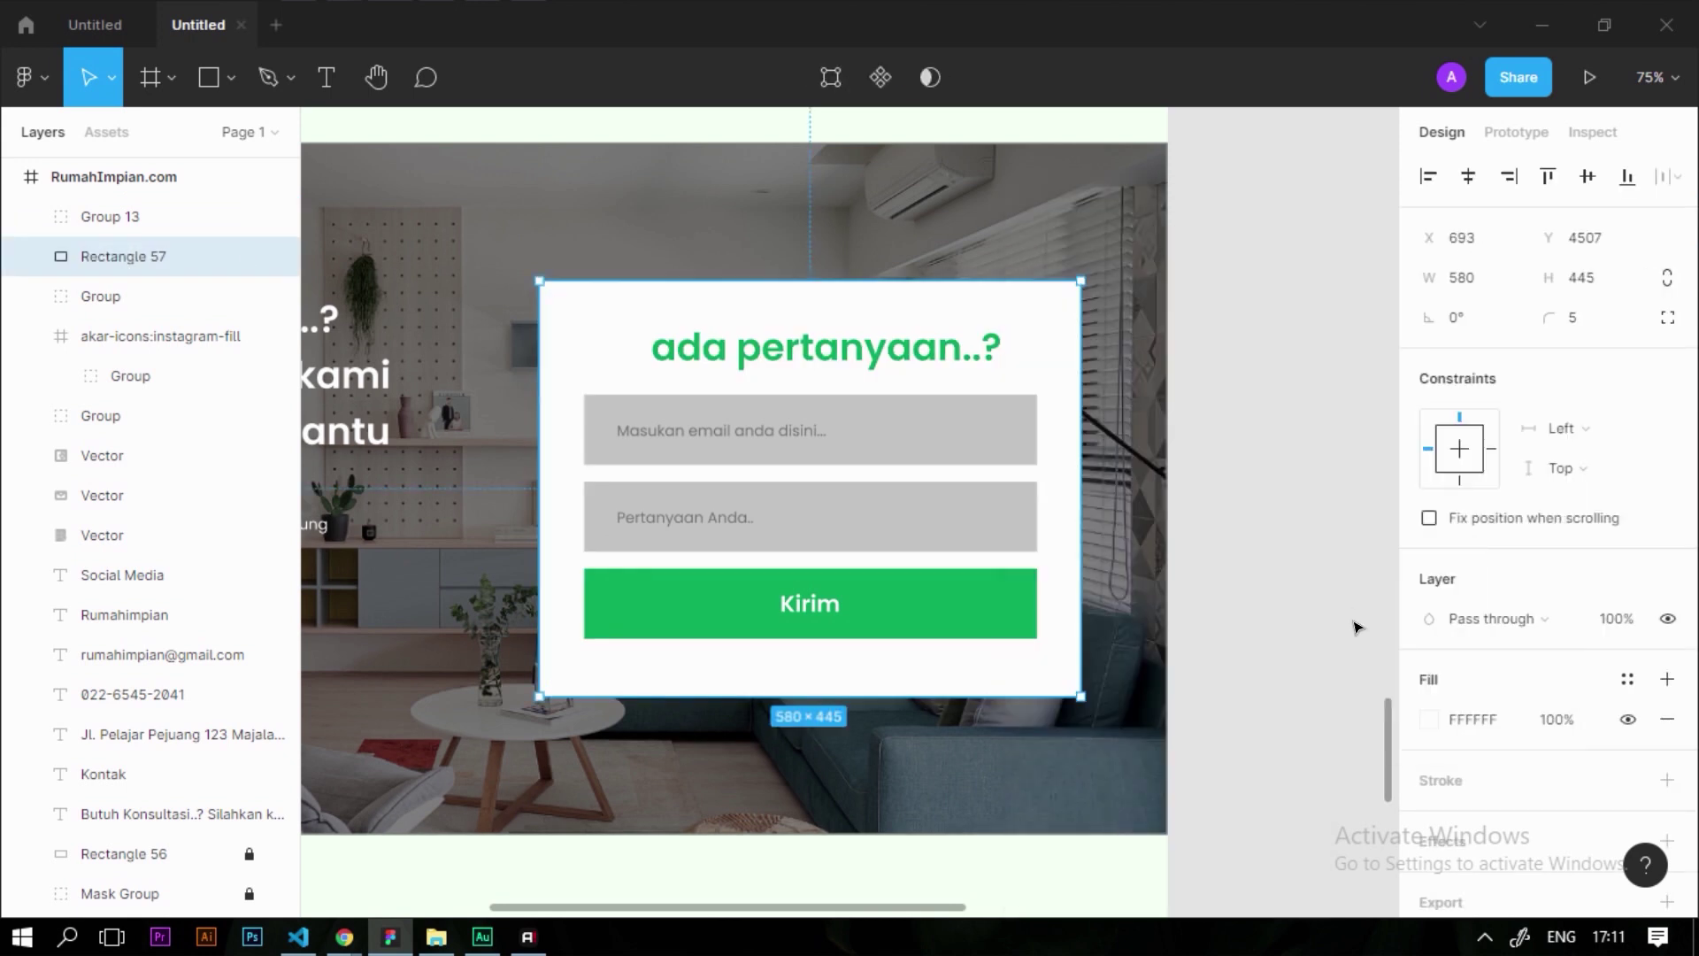
pyautogui.click(1357, 627)
# Align the form group's vertical centre with the white card
pyautogui.moveTo(1271, 649); pyautogui.dragTo(584, 297)
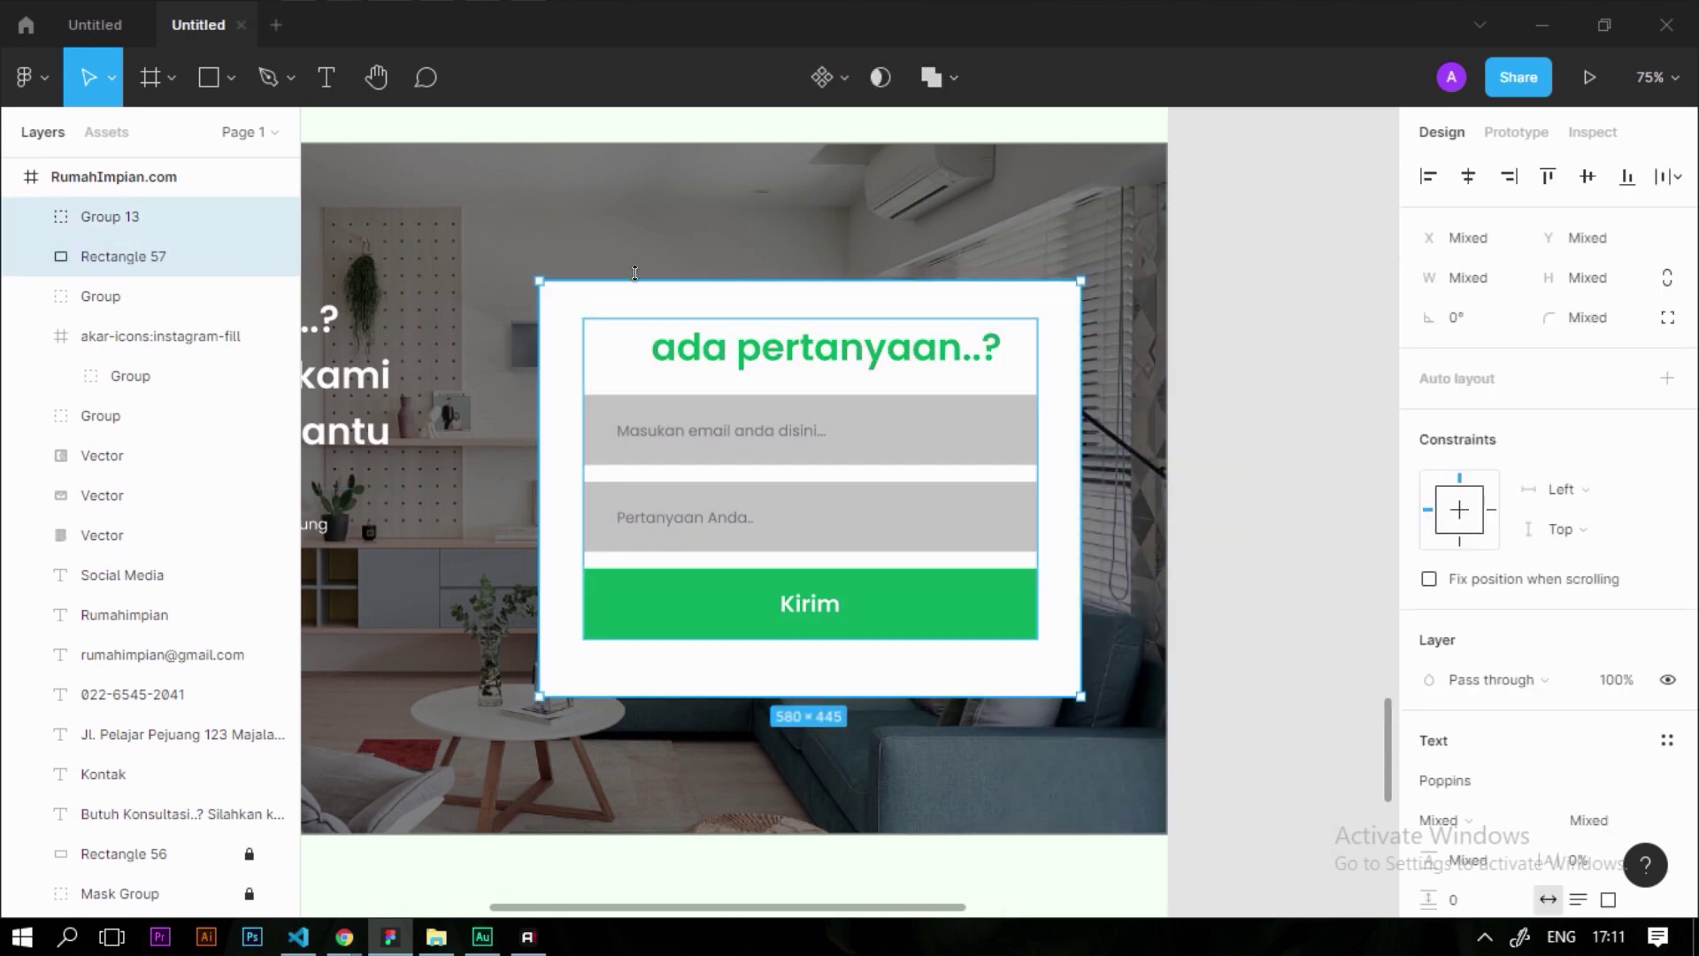
pyautogui.keyDown('shift'); pyautogui.click(656, 299); pyautogui.keyUp('shift')
pyautogui.hotkey('ctrl', 'g')
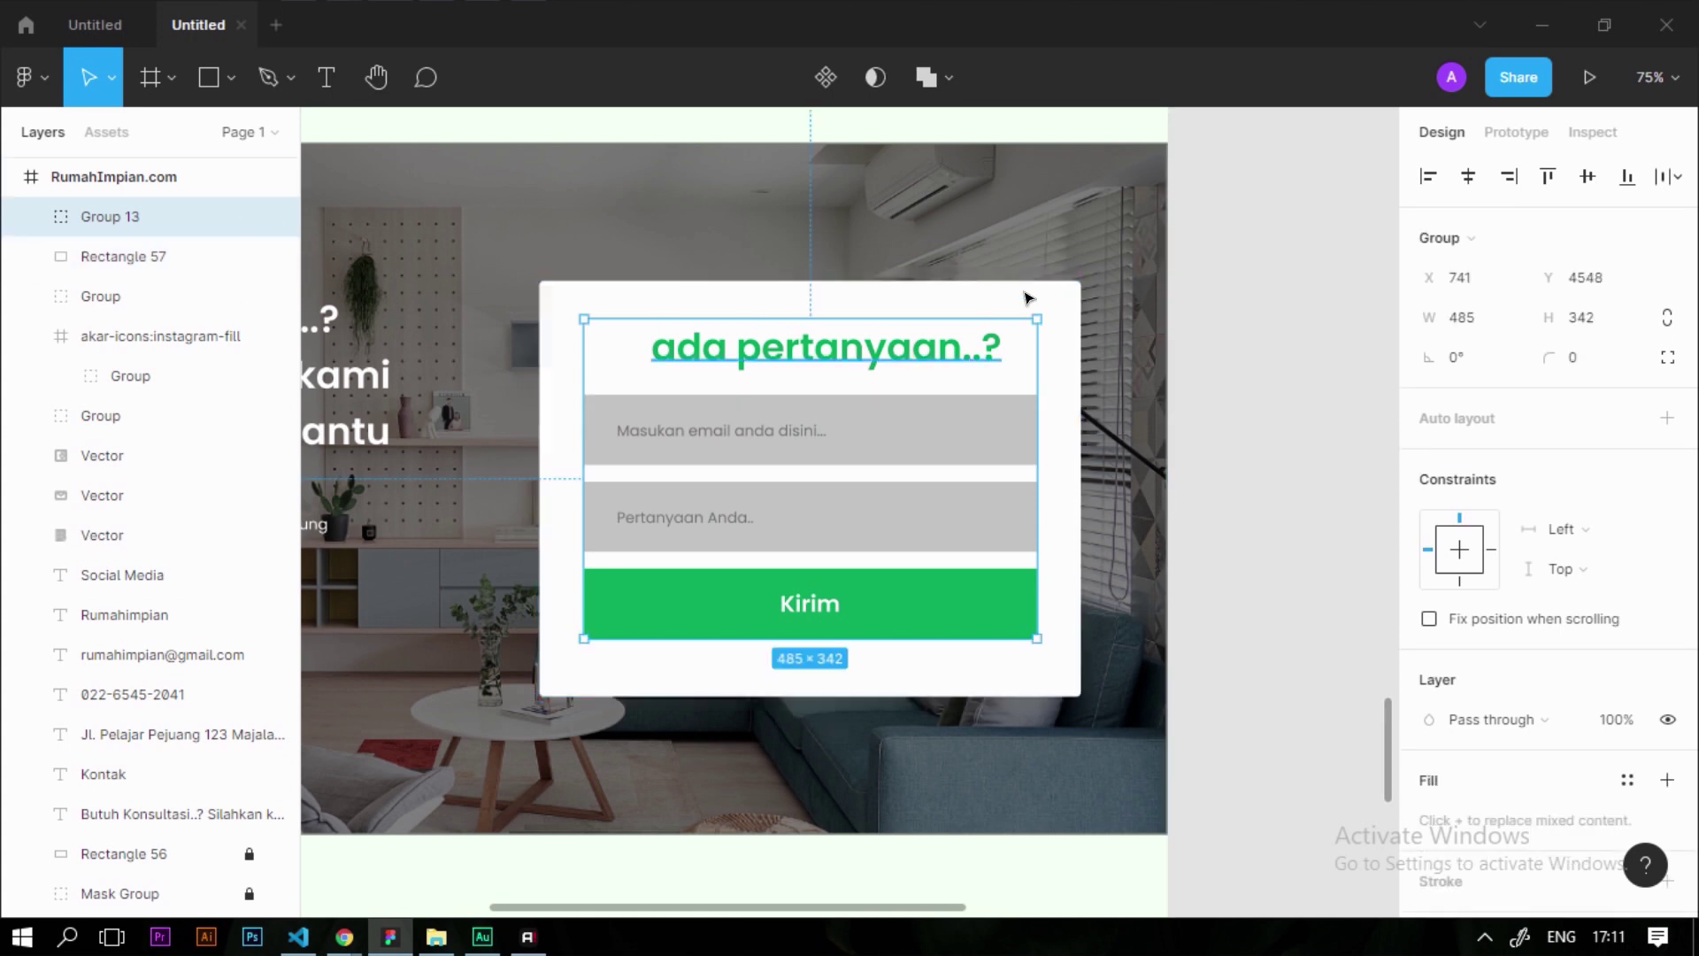
pyautogui.keyDown('shift'); pyautogui.click(1068, 305); pyautogui.keyUp('shift')
pyautogui.click(1588, 176)
pyautogui.scroll(-5, 917, 402)
pyautogui.click(1187, 493)
pyautogui.scroll(-2, 1032, 444)
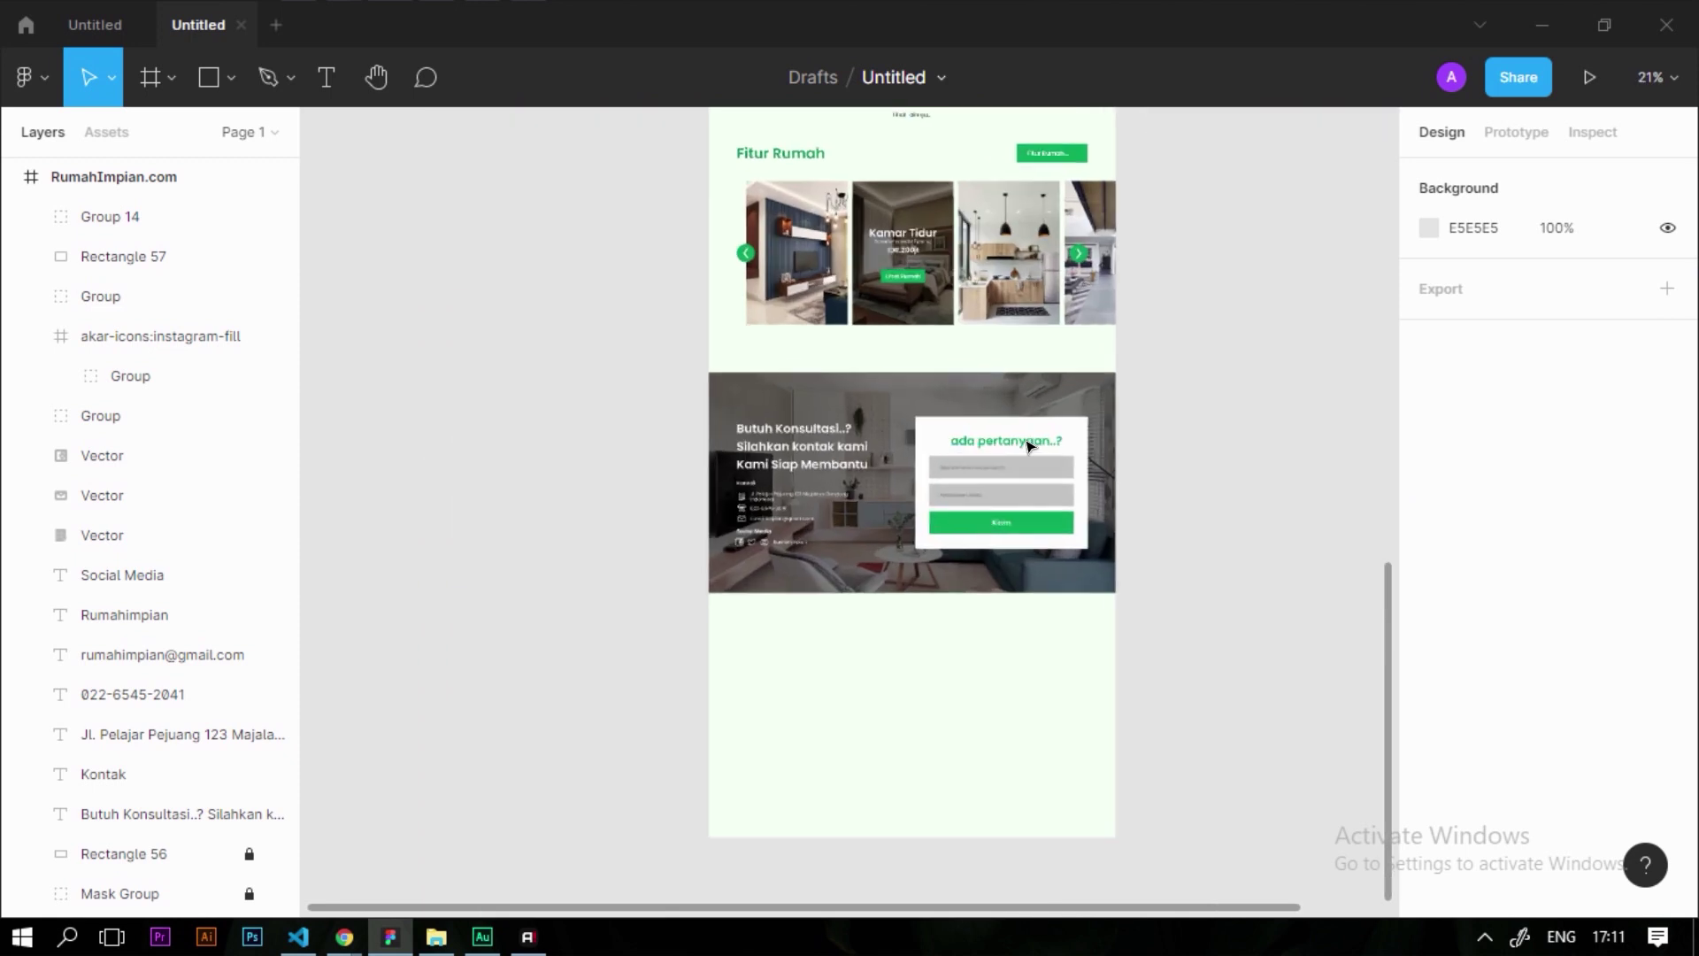
pyautogui.scroll(2, 1020, 766)
# Show the 12-column layout grid on the RumahImpian.com frame
pyautogui.click(1020, 765)
pyautogui.click(1628, 558)
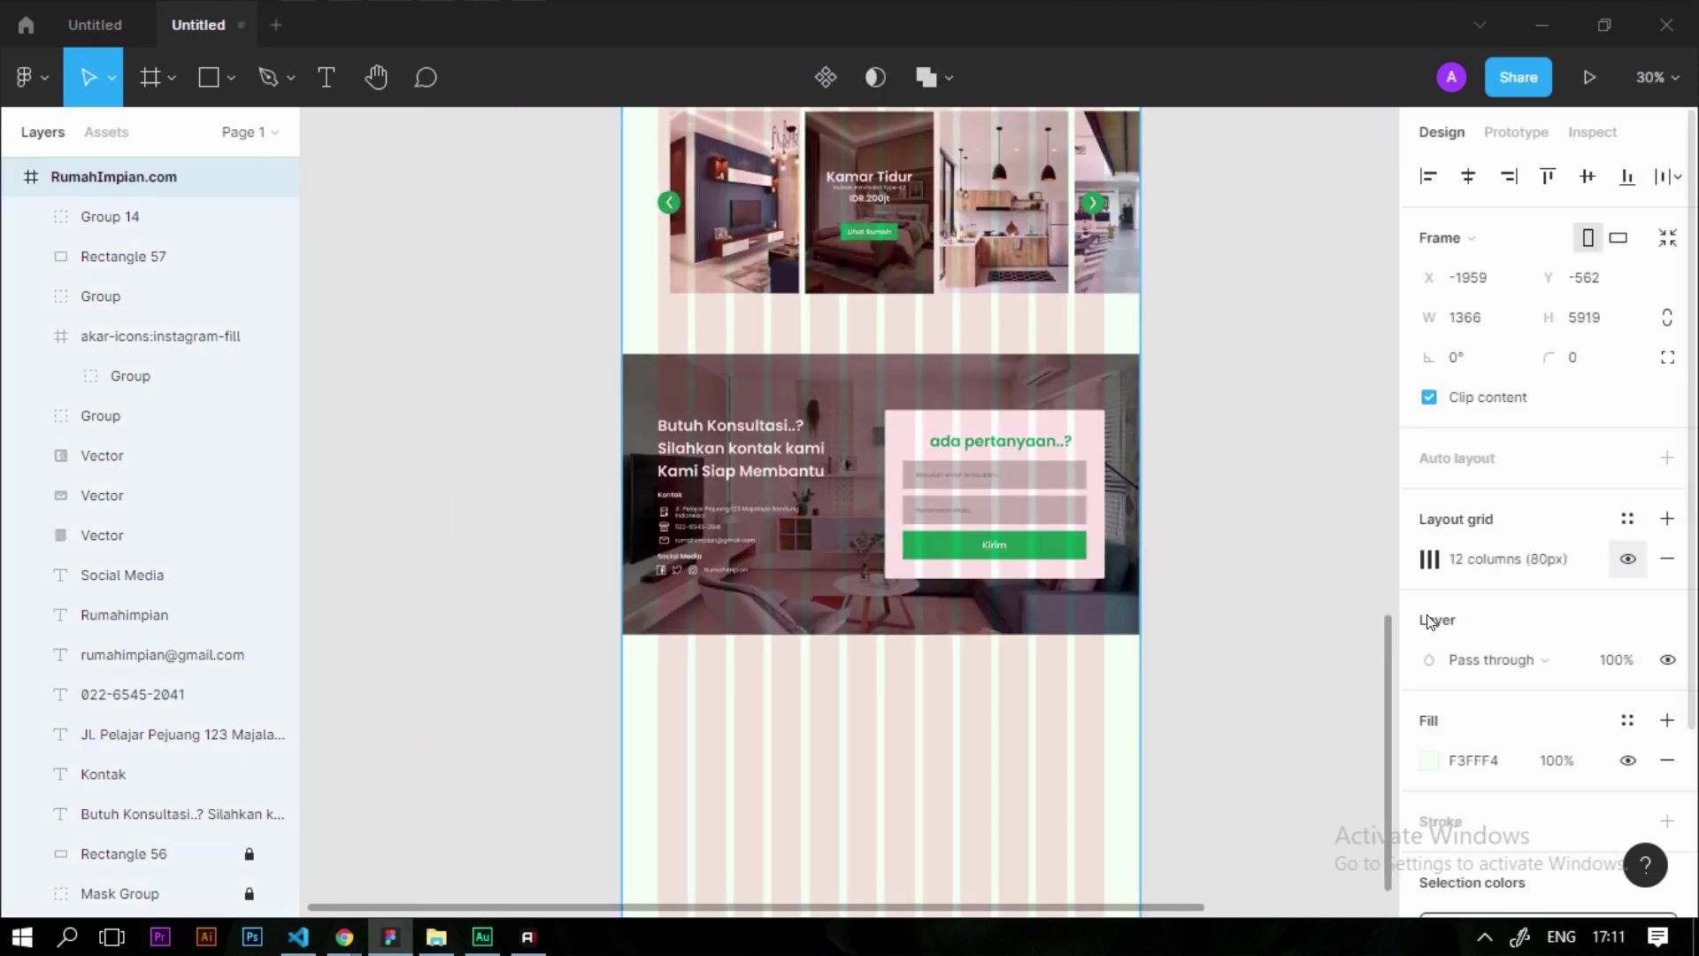
pyautogui.scroll(3, 1076, 434)
pyautogui.scroll(5, 1076, 433)
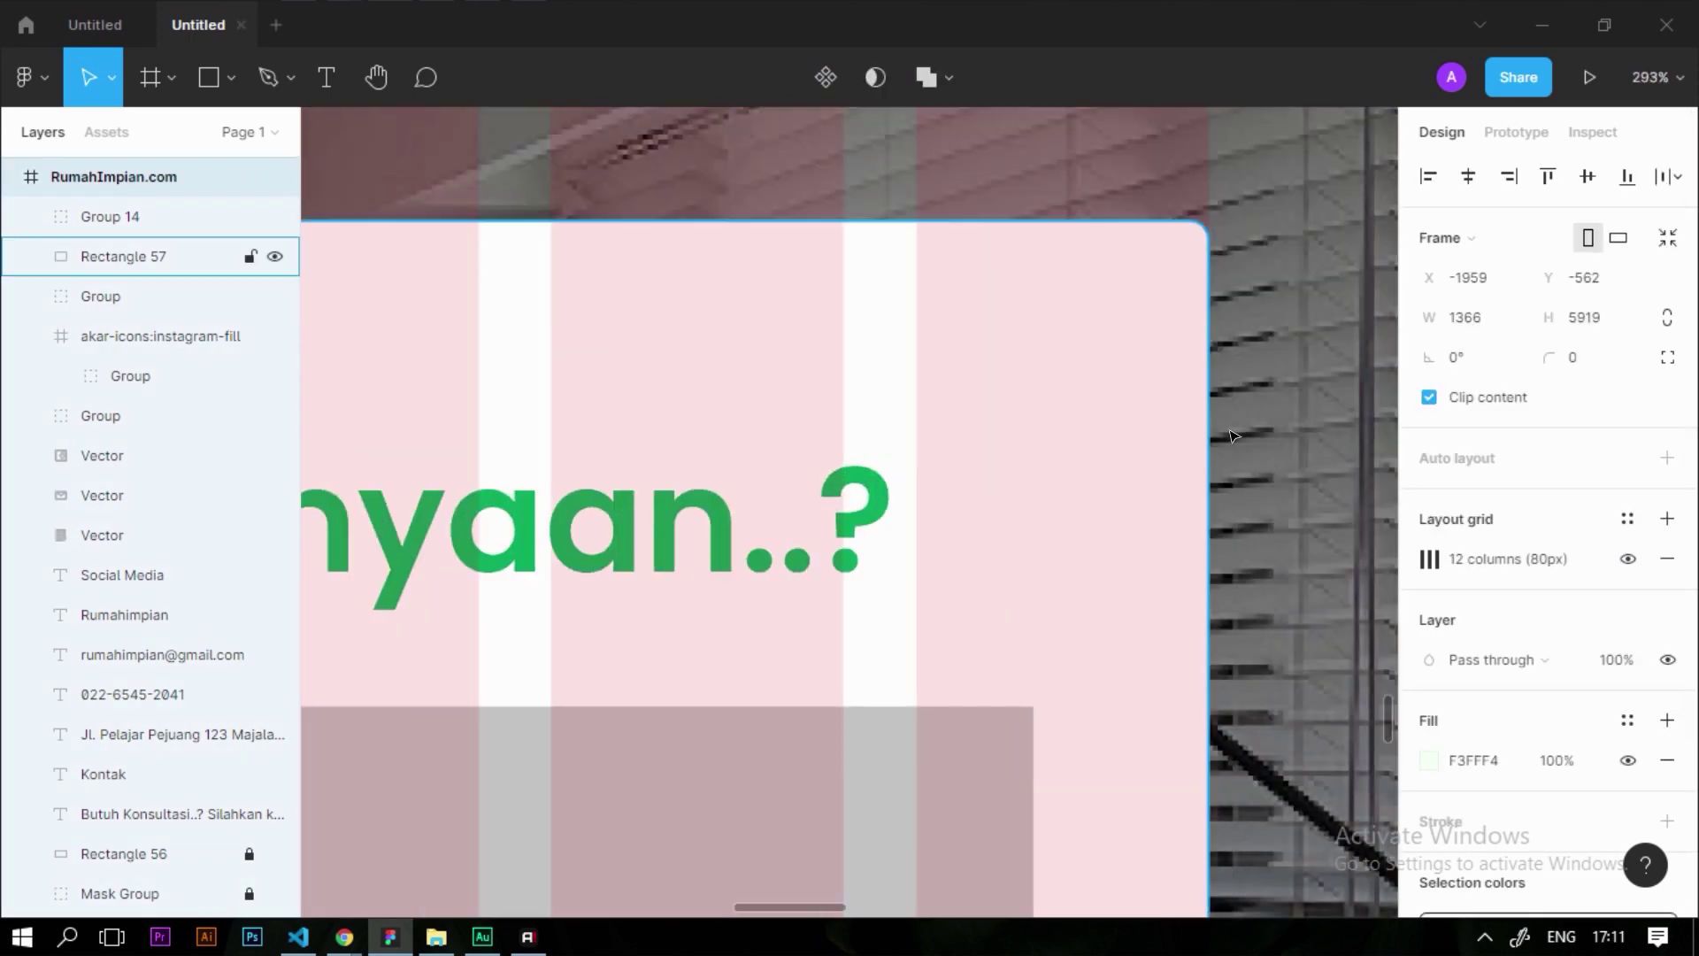
pyautogui.scroll(-3, 1254, 443)
pyautogui.scroll(-3, 1253, 443)
pyautogui.scroll(2, 964, 383)
pyautogui.scroll(-4, 1313, 637)
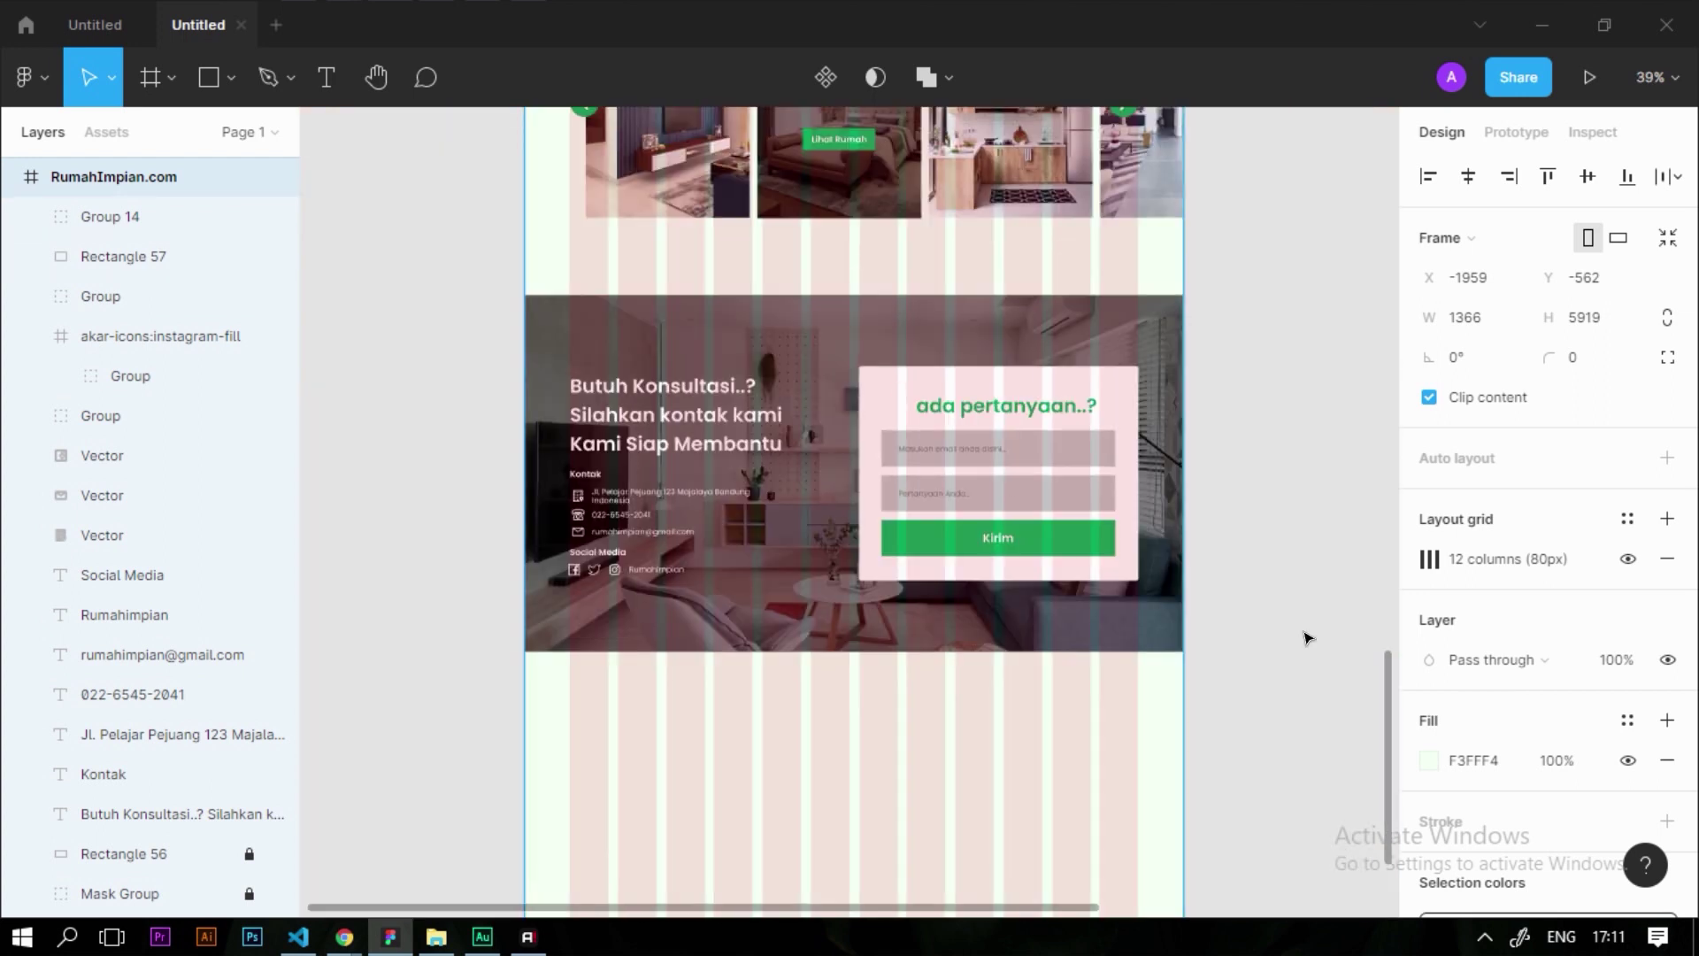
# Group the form with its white card, and group the left heading with the contact details
pyautogui.moveTo(1323, 643); pyautogui.dragTo(871, 349)
pyautogui.hotkey('ctrl', 'g')
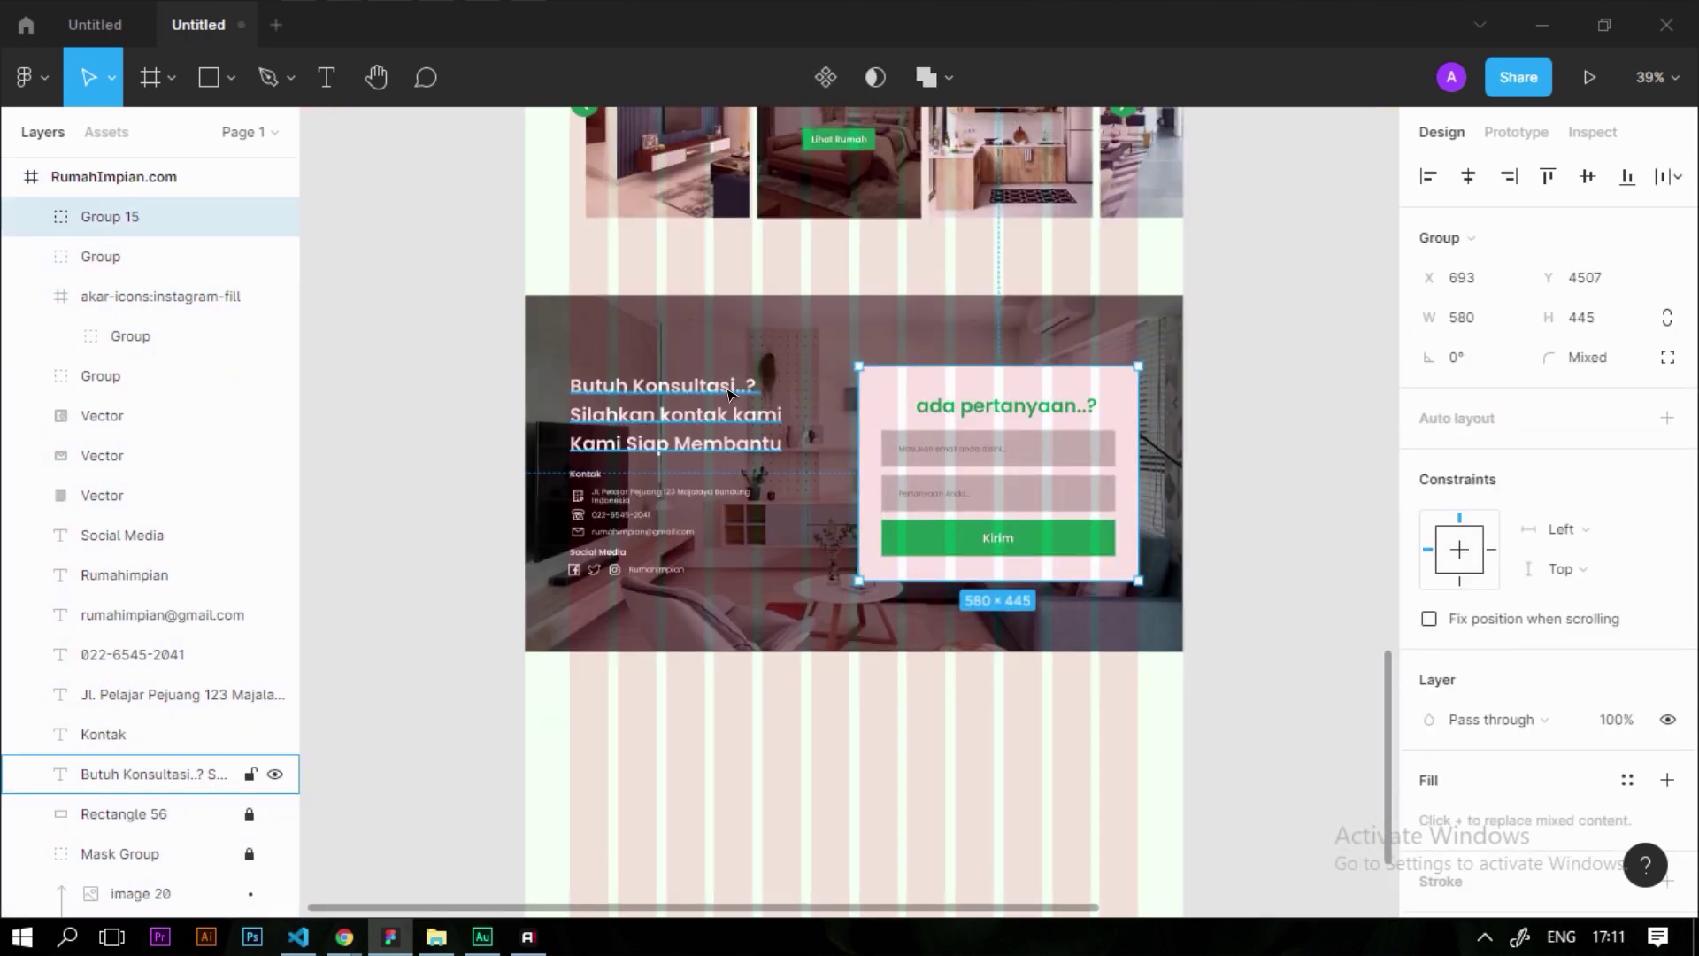
pyautogui.moveTo(380, 327); pyautogui.dragTo(778, 687)
pyautogui.hotkey('ctrl', 'g')
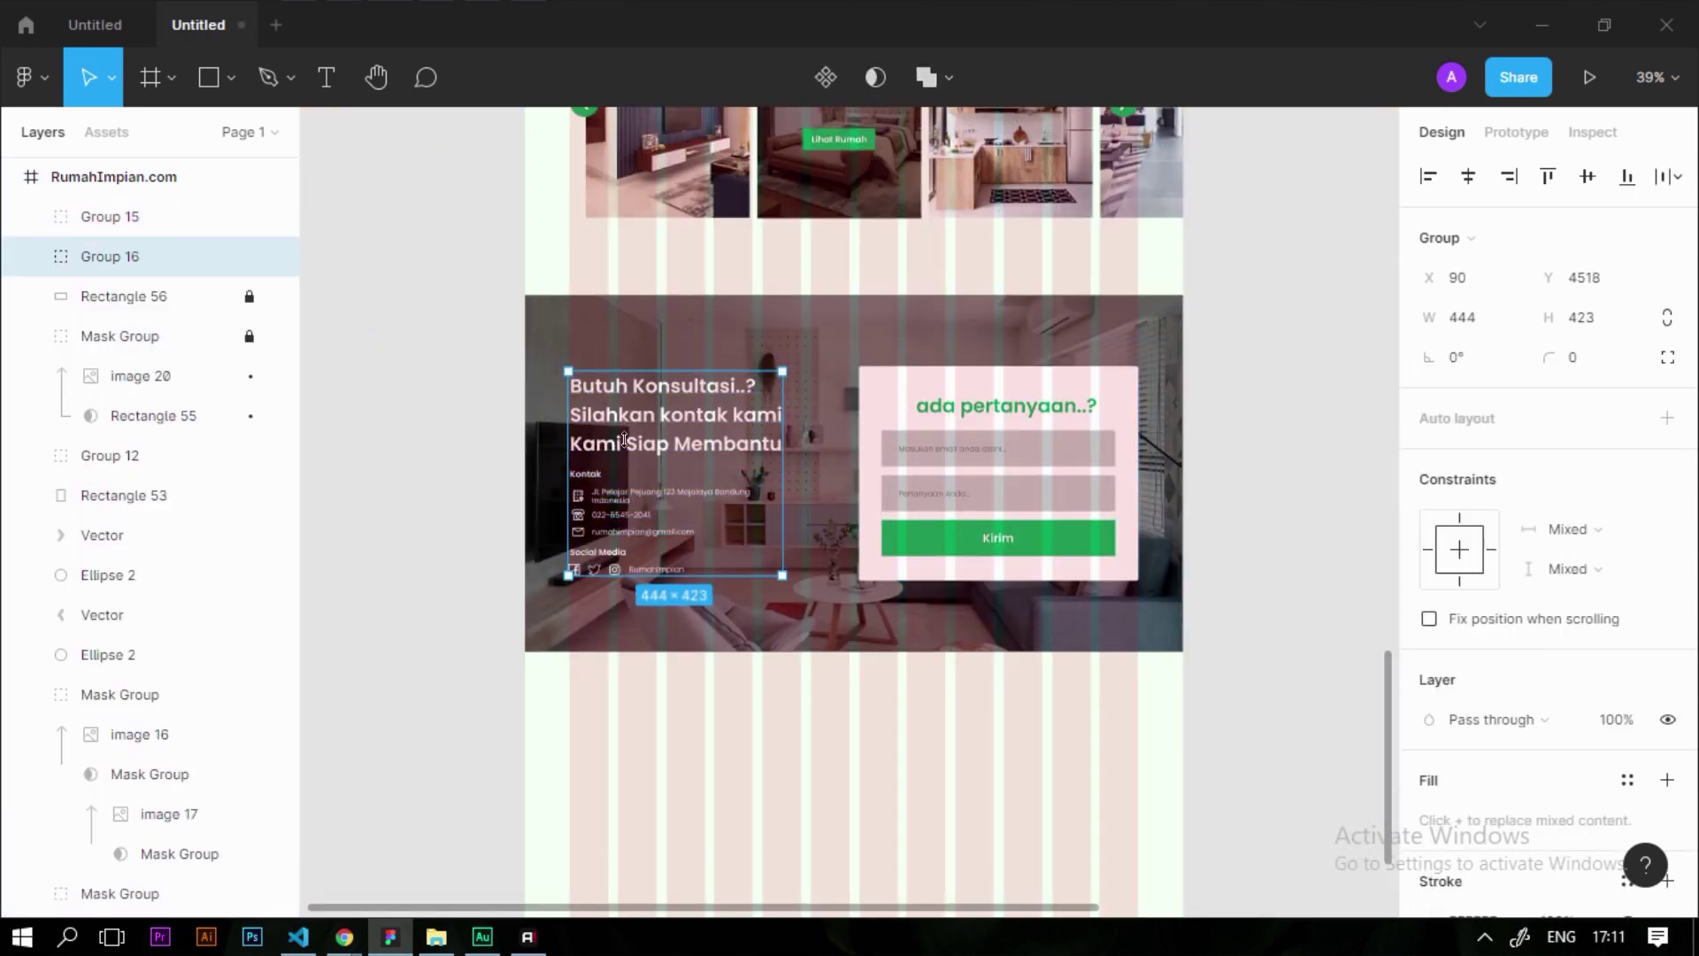
pyautogui.keyDown('shift'); pyautogui.click(1055, 385); pyautogui.keyUp('shift')
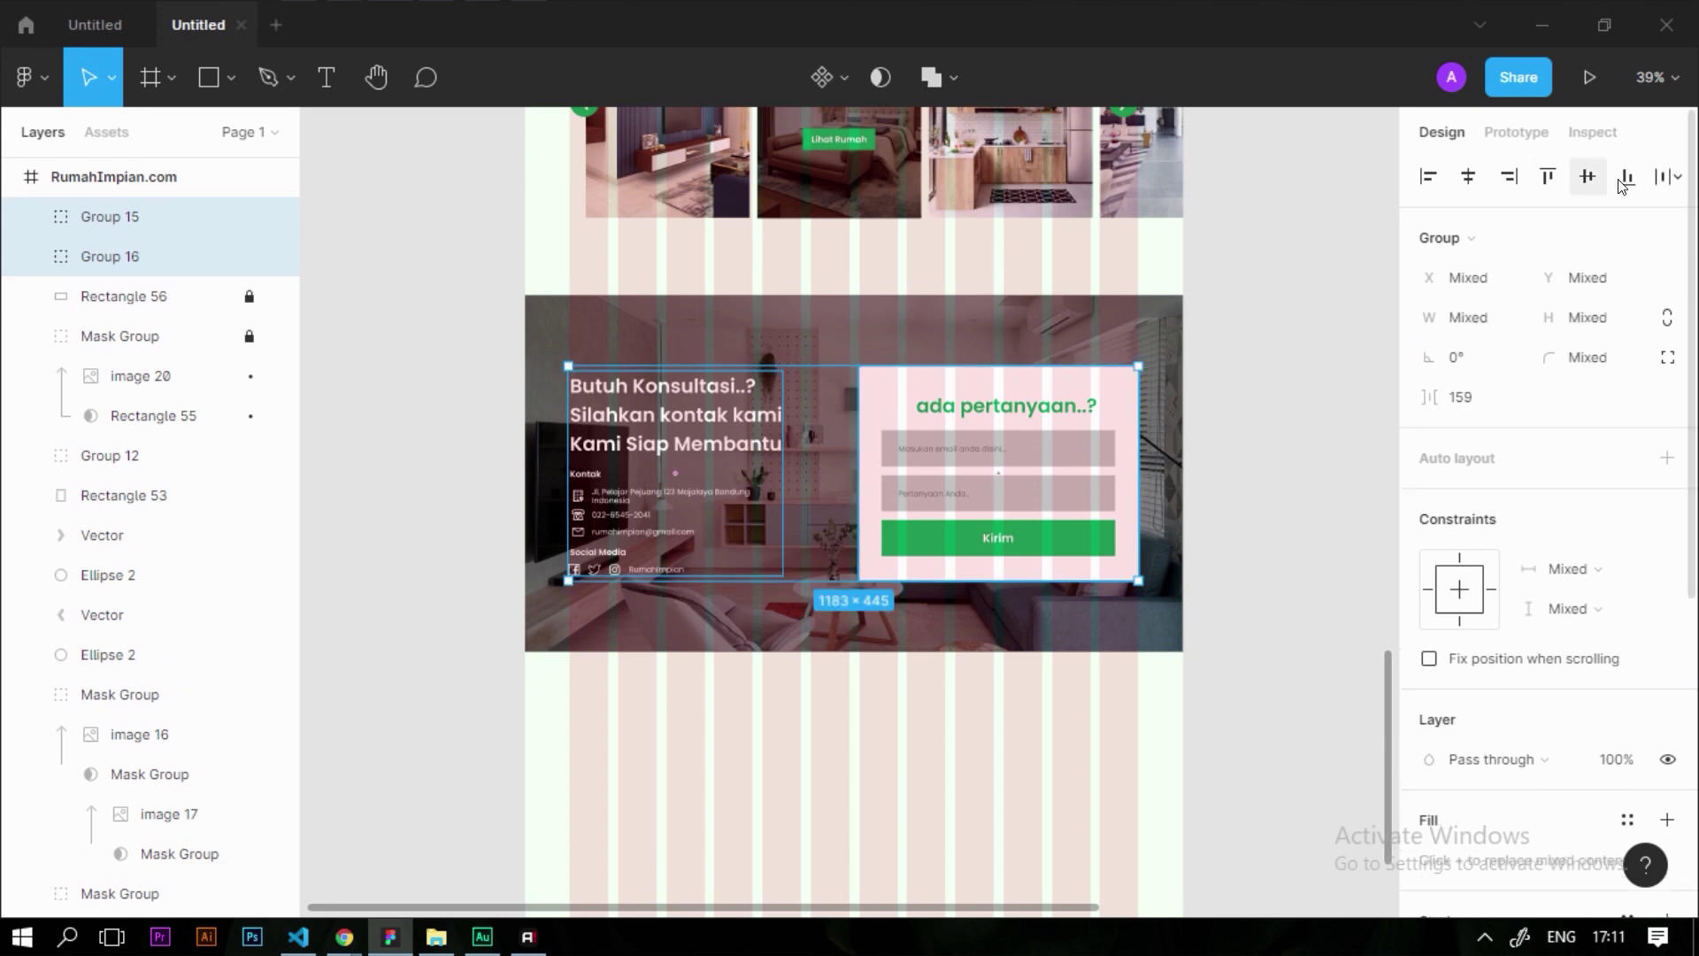
pyautogui.click(1281, 481)
# Draw a full-width rectangle below the contact section
pyautogui.scroll(-5, 1263, 580)
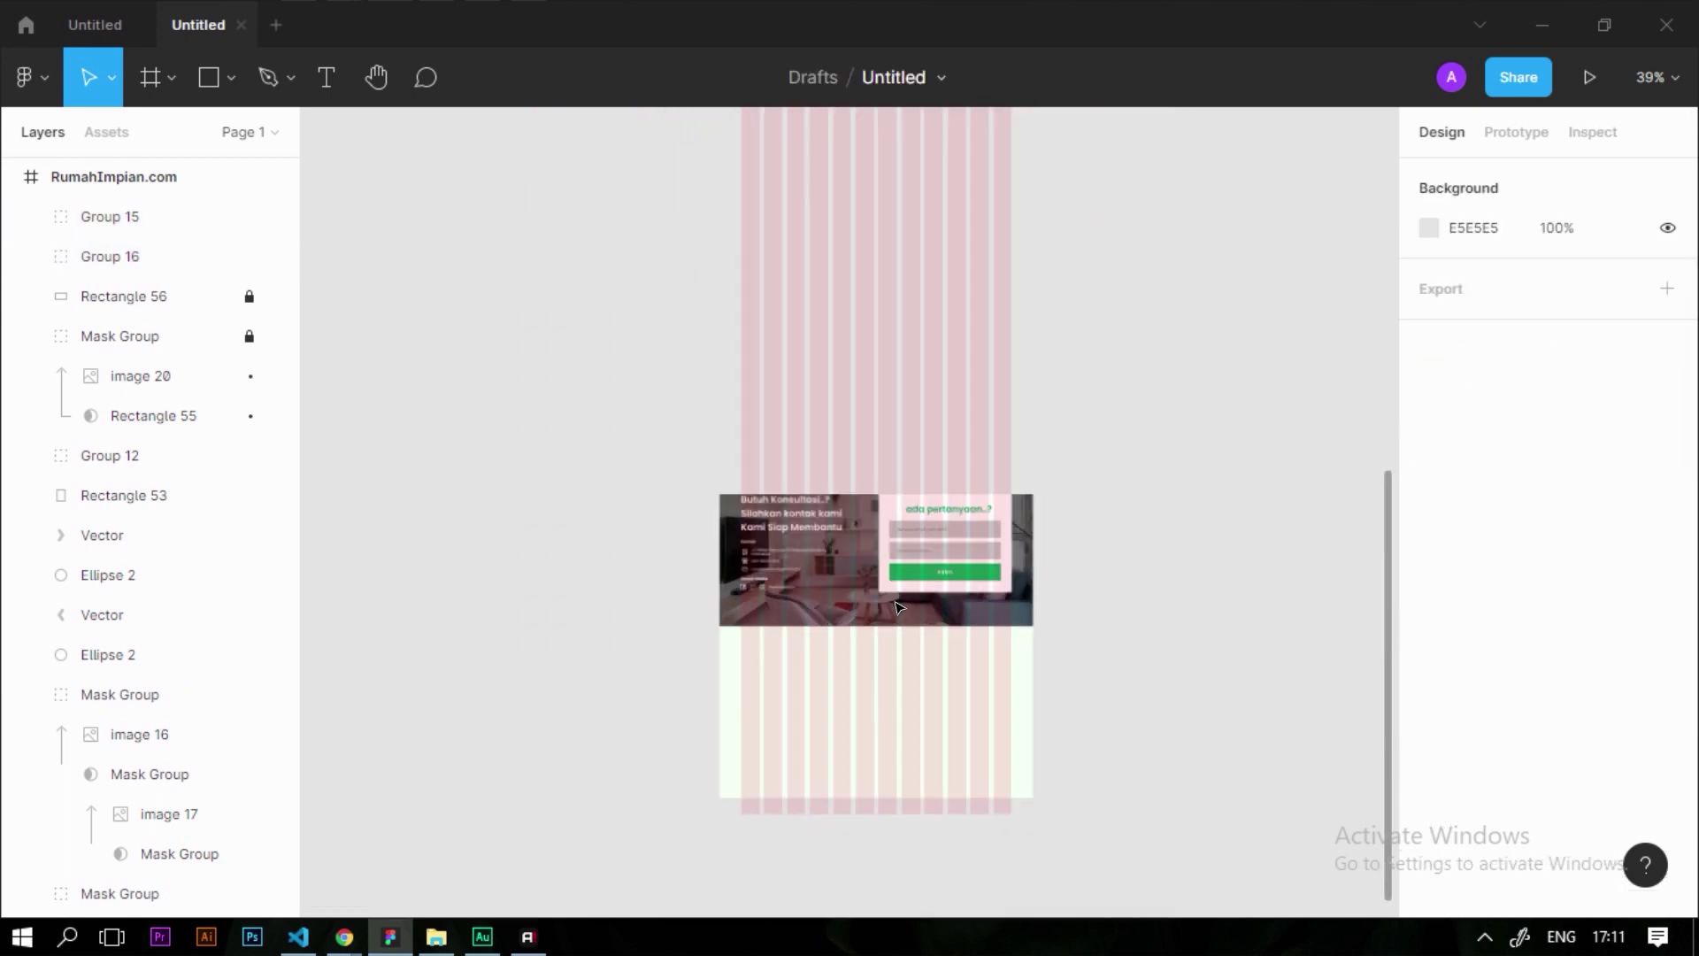
pyautogui.scroll(5, 881, 582)
pyautogui.scroll(4, 881, 581)
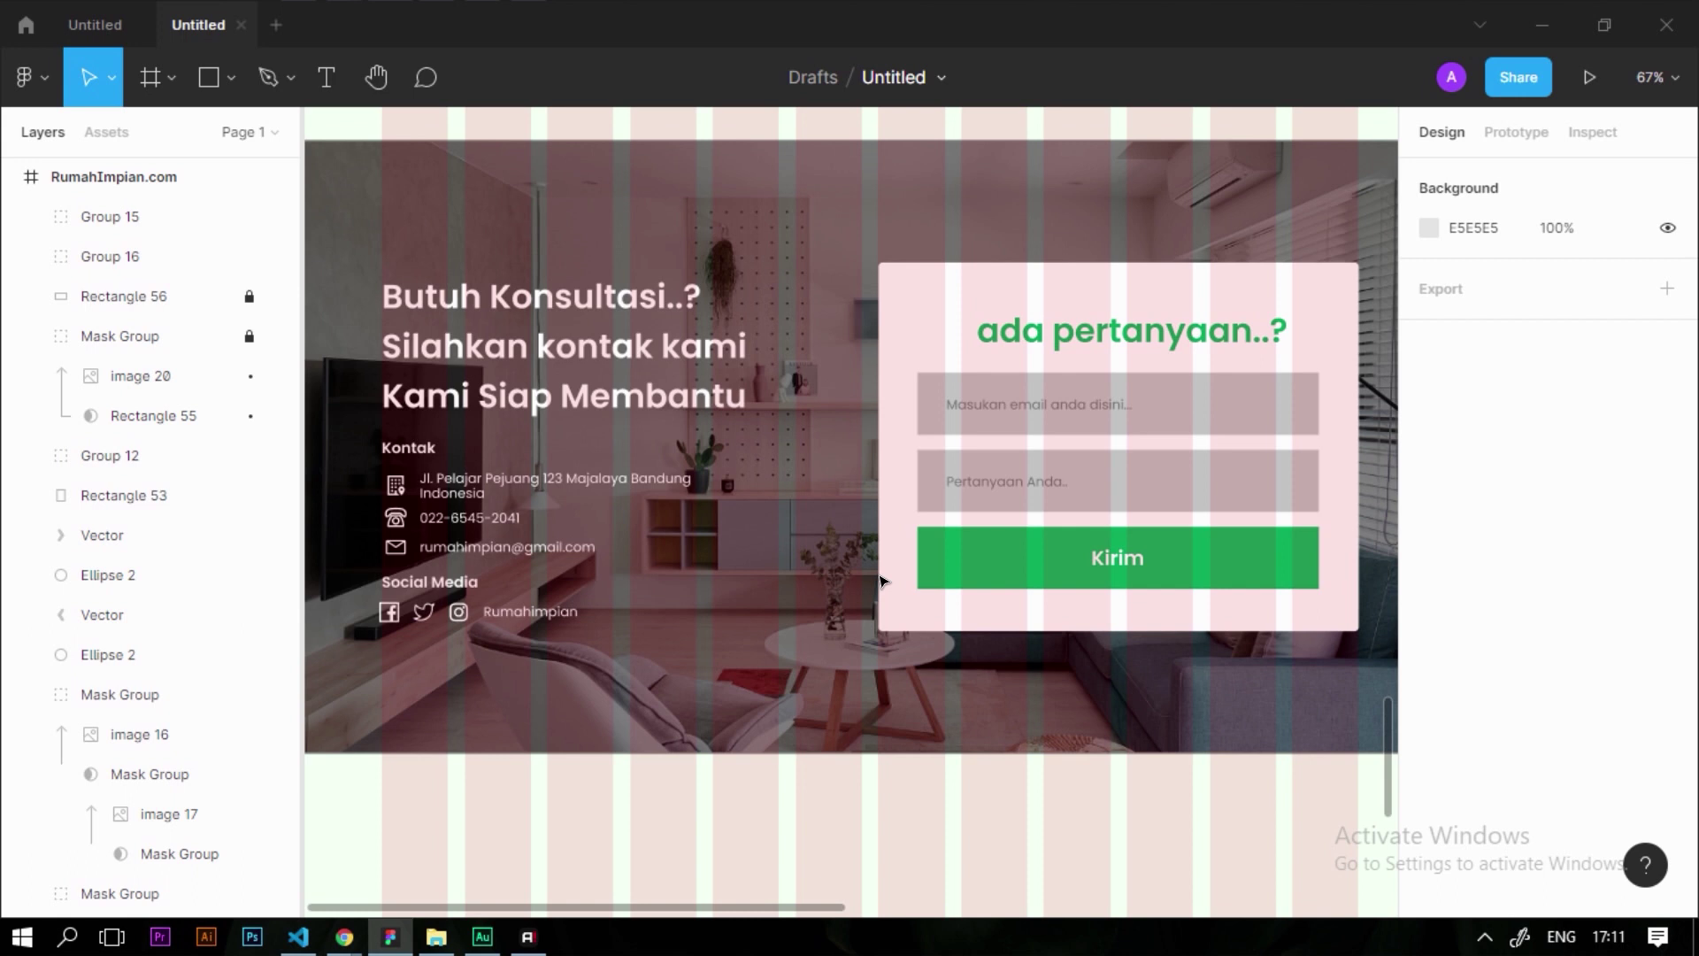
pyautogui.scroll(-3, 885, 531)
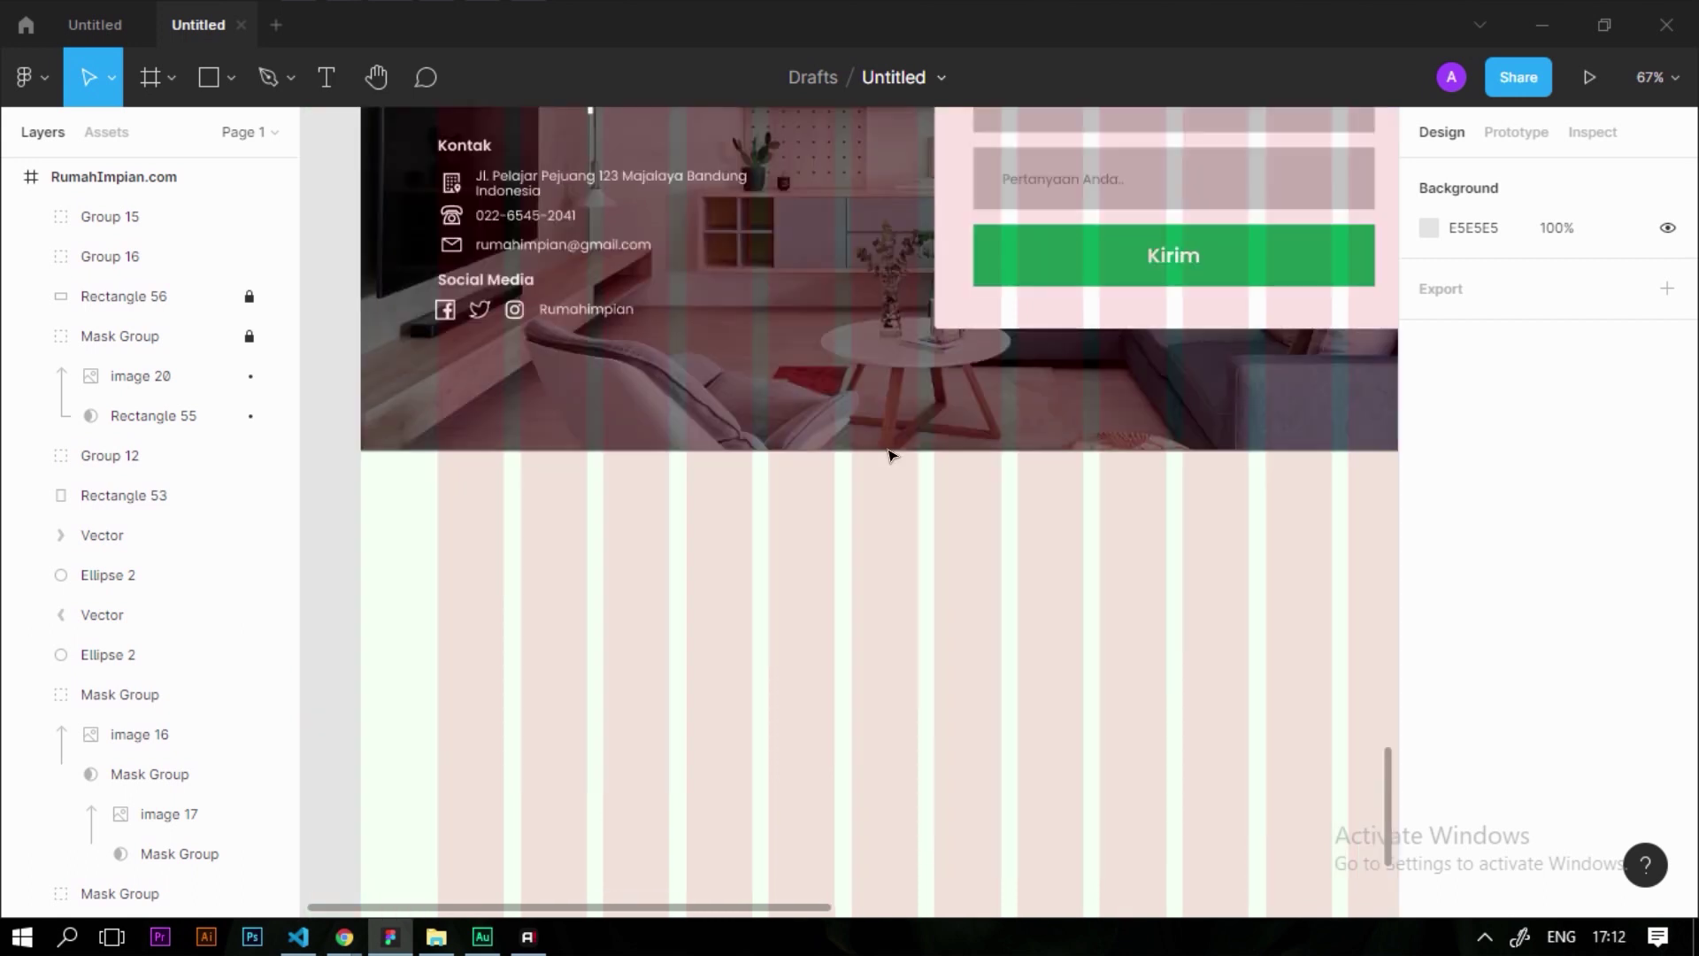
pyautogui.scroll(-3, 843, 428)
pyautogui.press('r')
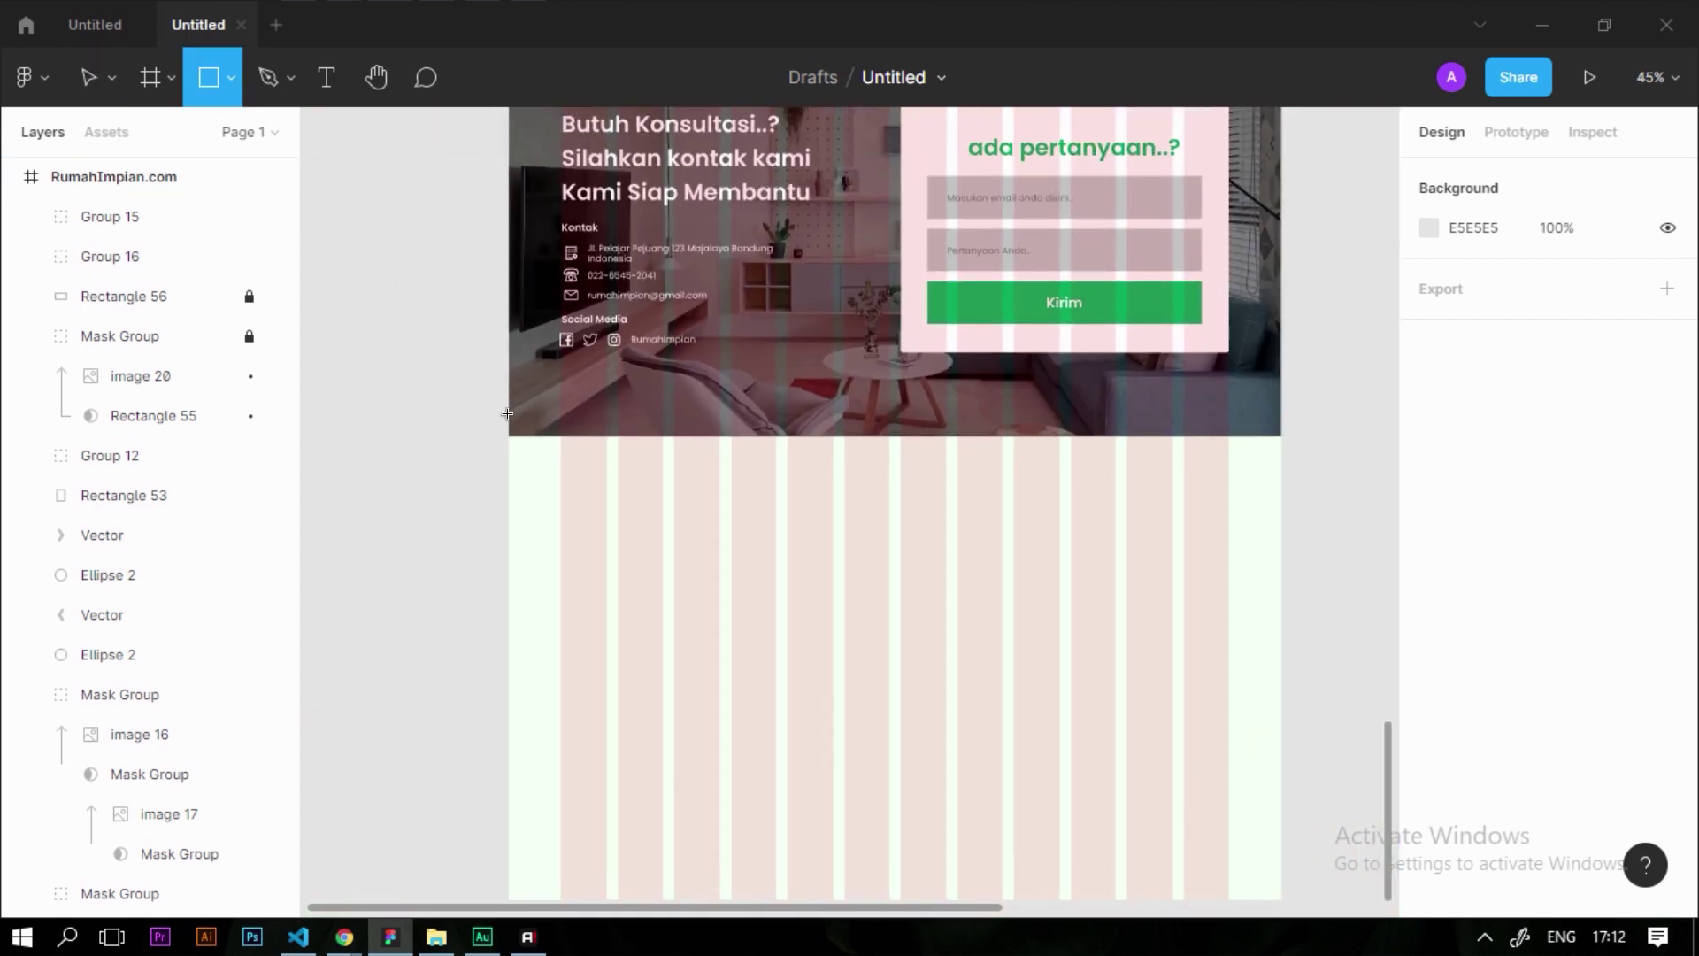
pyautogui.moveTo(508, 465)
pyautogui.mouseDown()
pyautogui.moveTo(1183, 656)
pyautogui.moveTo(1297, 656)
pyautogui.moveTo(1282, 656)
pyautogui.mouseUp()
# Fill the rectangle with pure black (000000) and set its height to 270
pyautogui.click(1427, 721)
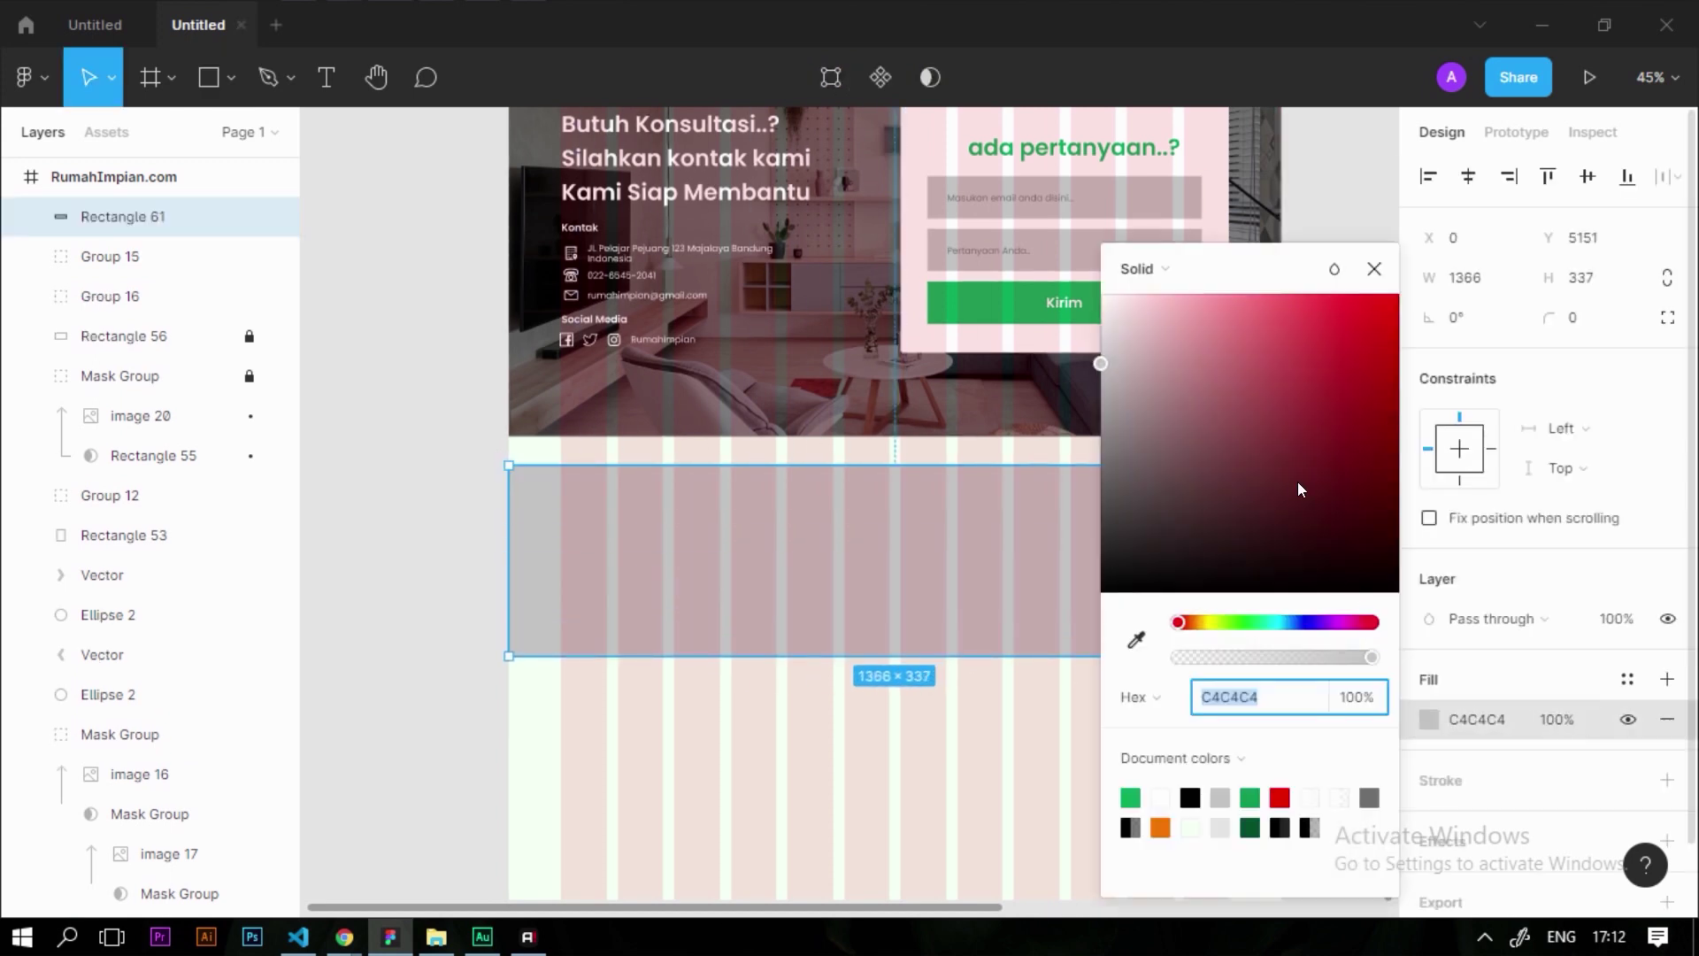
pyautogui.moveTo(1301, 485); pyautogui.dragTo(1097, 594)
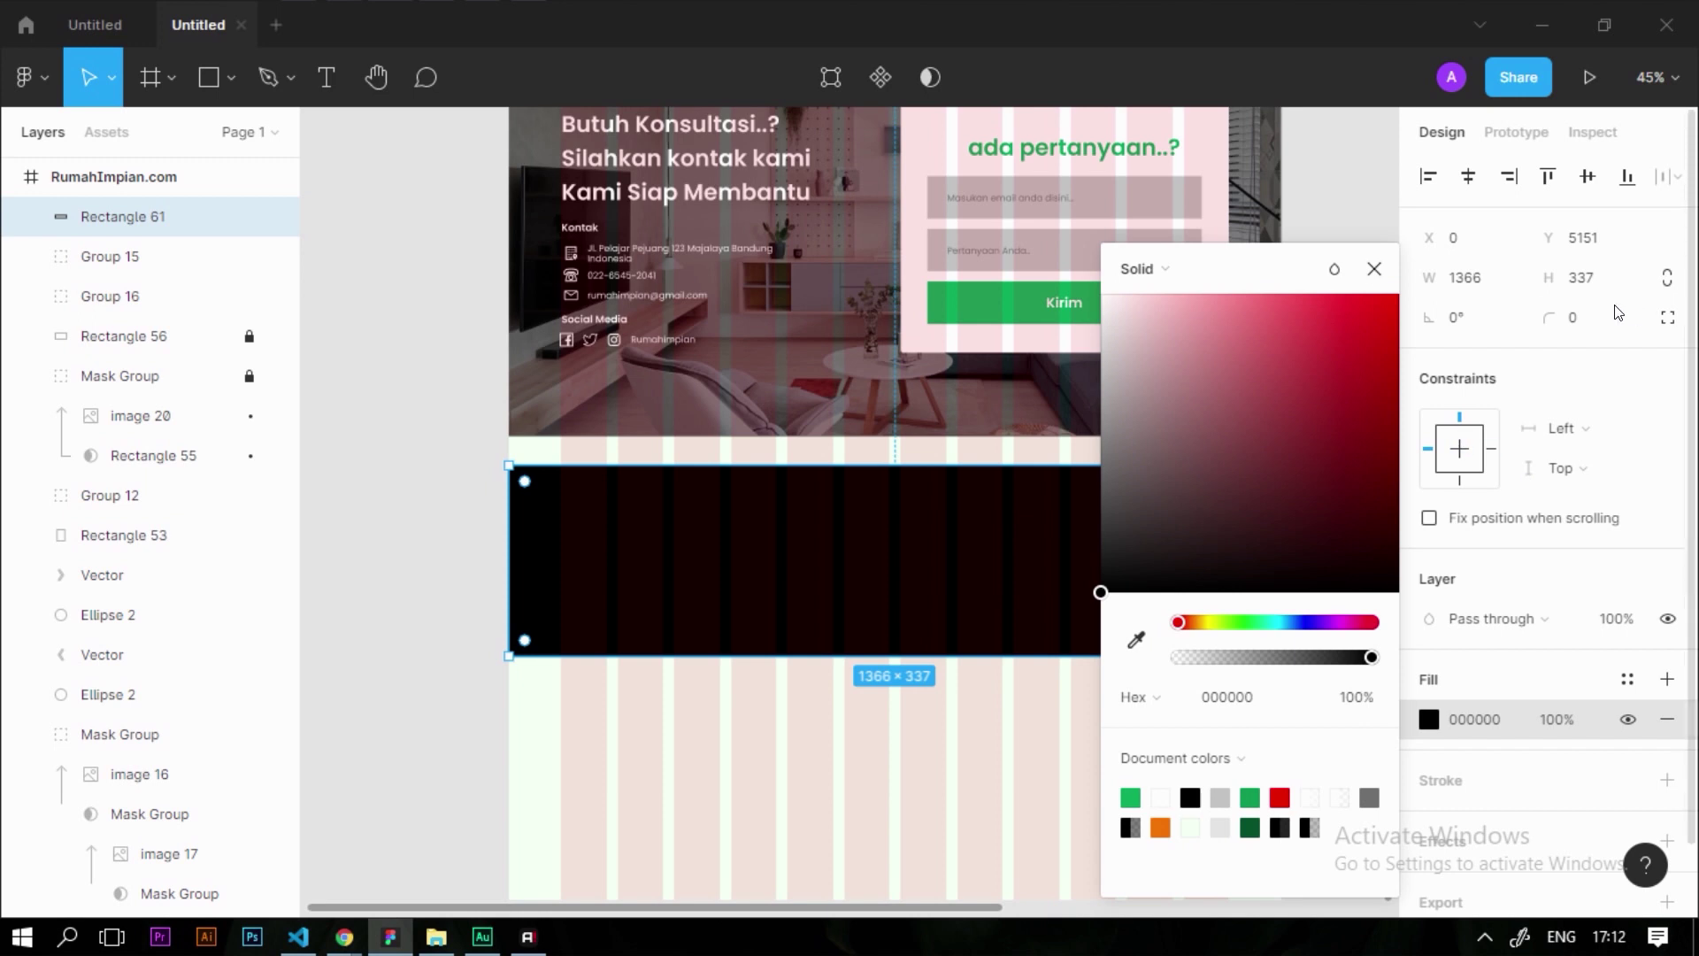
pyautogui.click(1375, 268)
pyautogui.click(1604, 277)
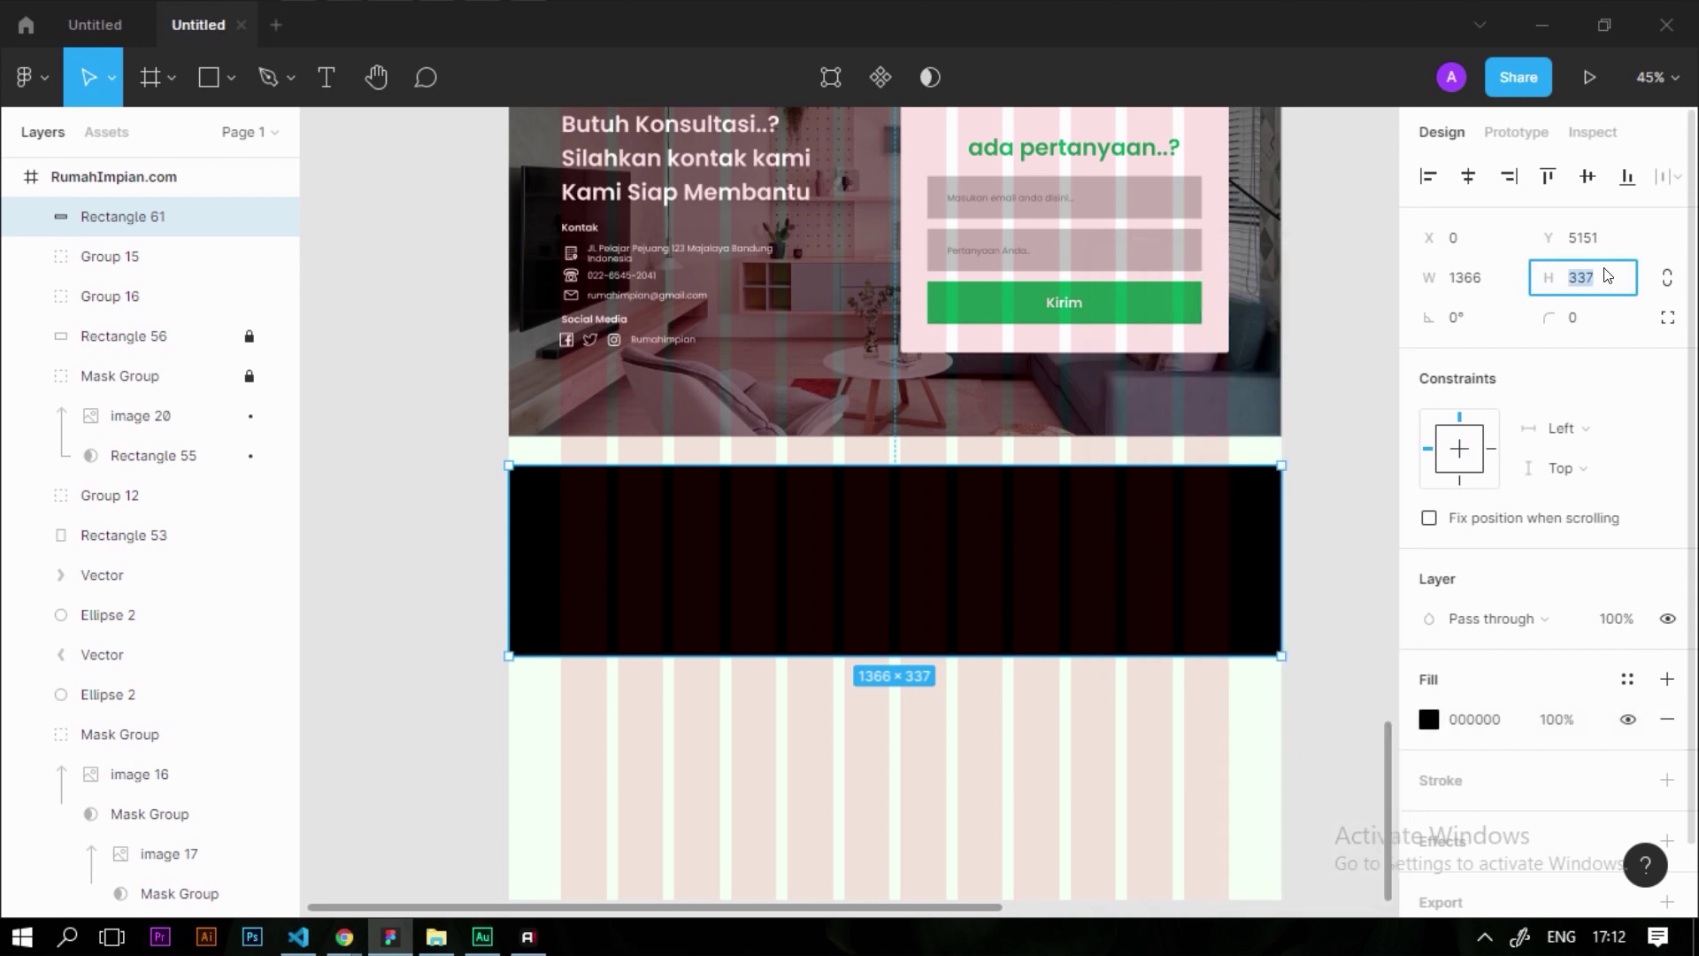
pyautogui.write('270')
pyautogui.press('Return')
# Move the black rectangle up to sit directly under the contact image
pyautogui.scroll(1, 792, 483)
pyautogui.moveTo(940, 543); pyautogui.dragTo(964, 521)
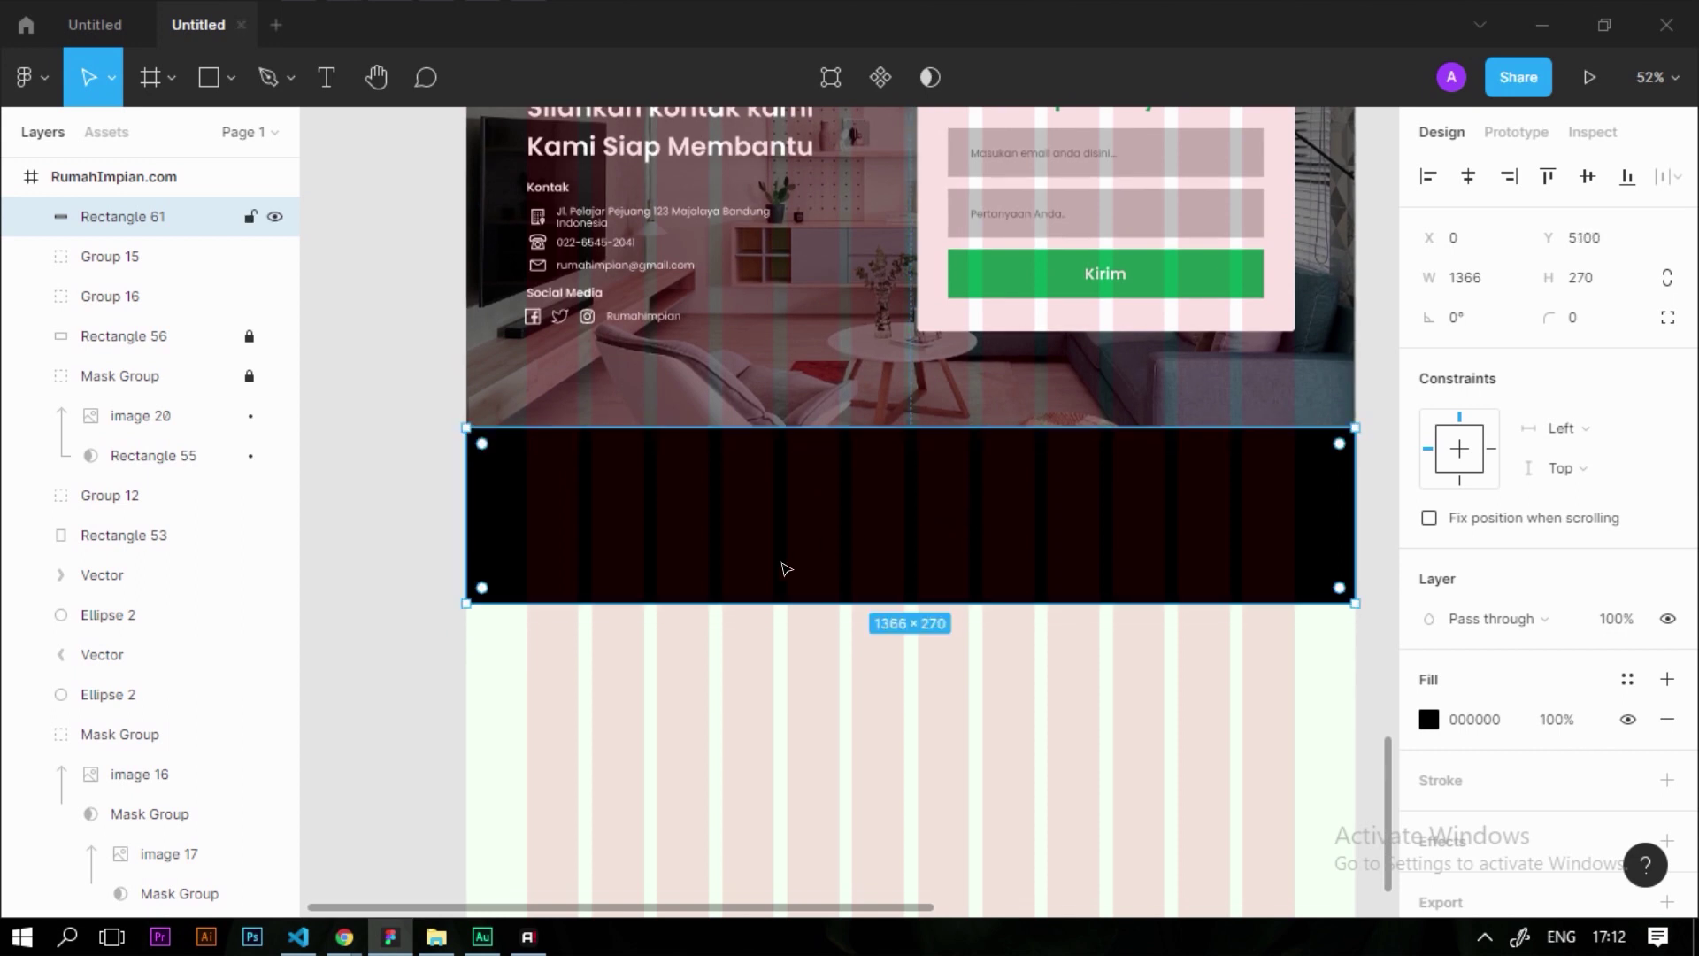
pyautogui.scroll(-2, 782, 568)
pyautogui.scroll(1, 837, 374)
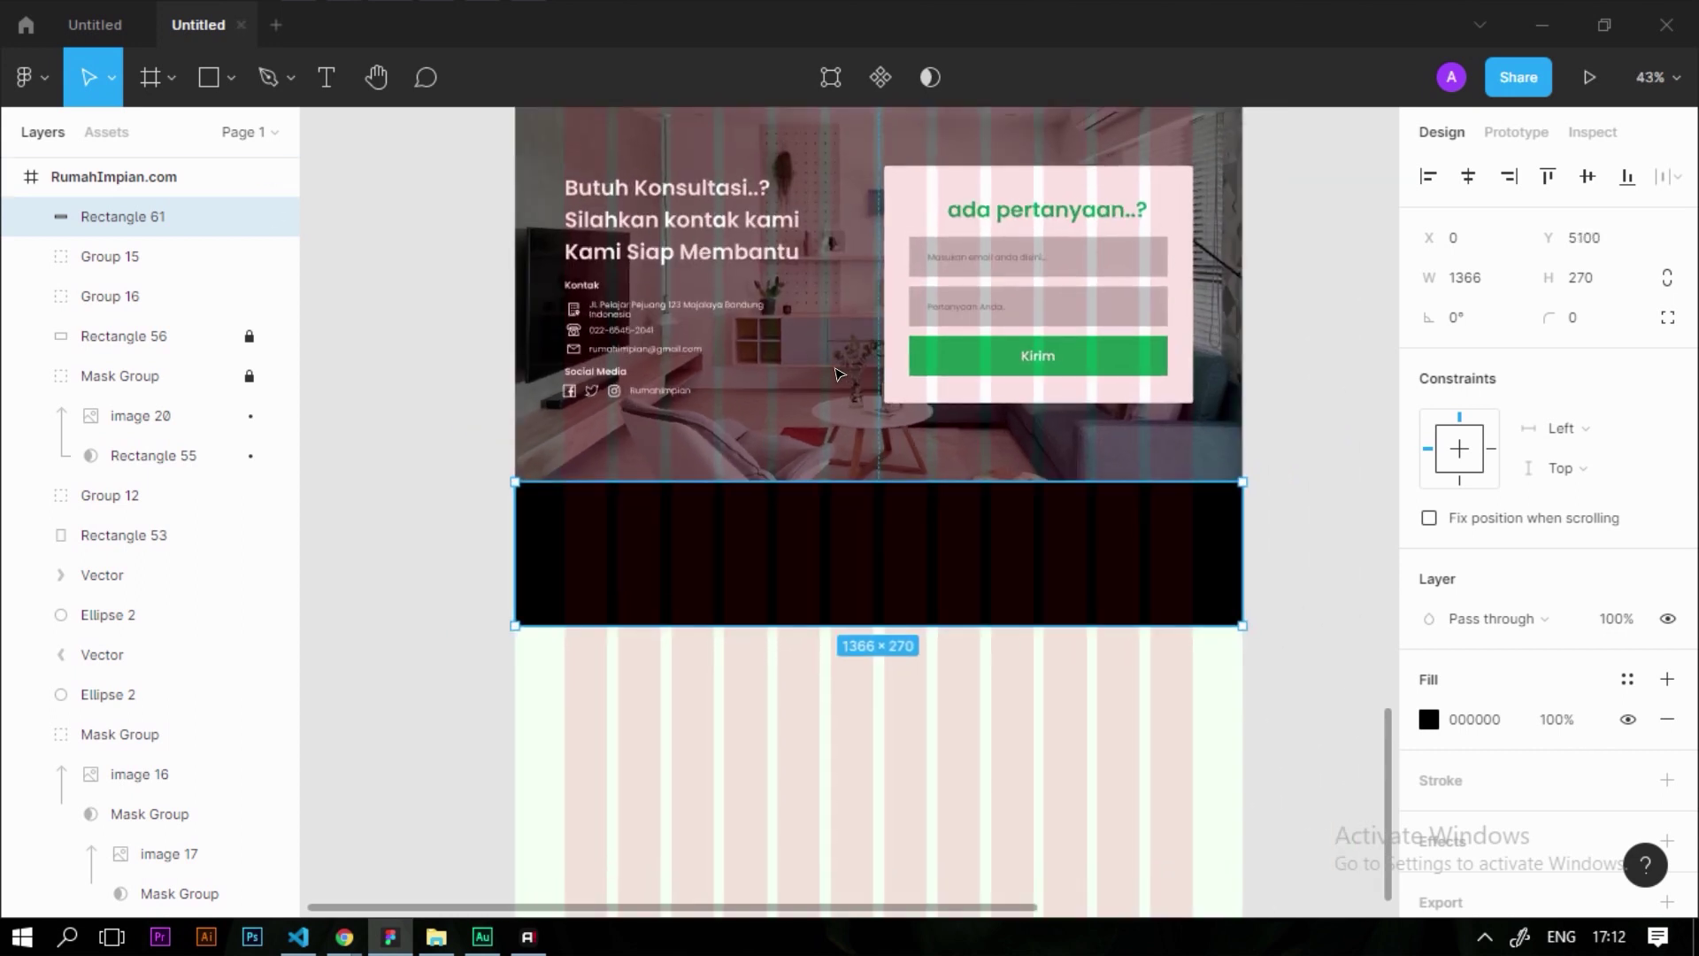
pyautogui.scroll(-6, 619, 619)
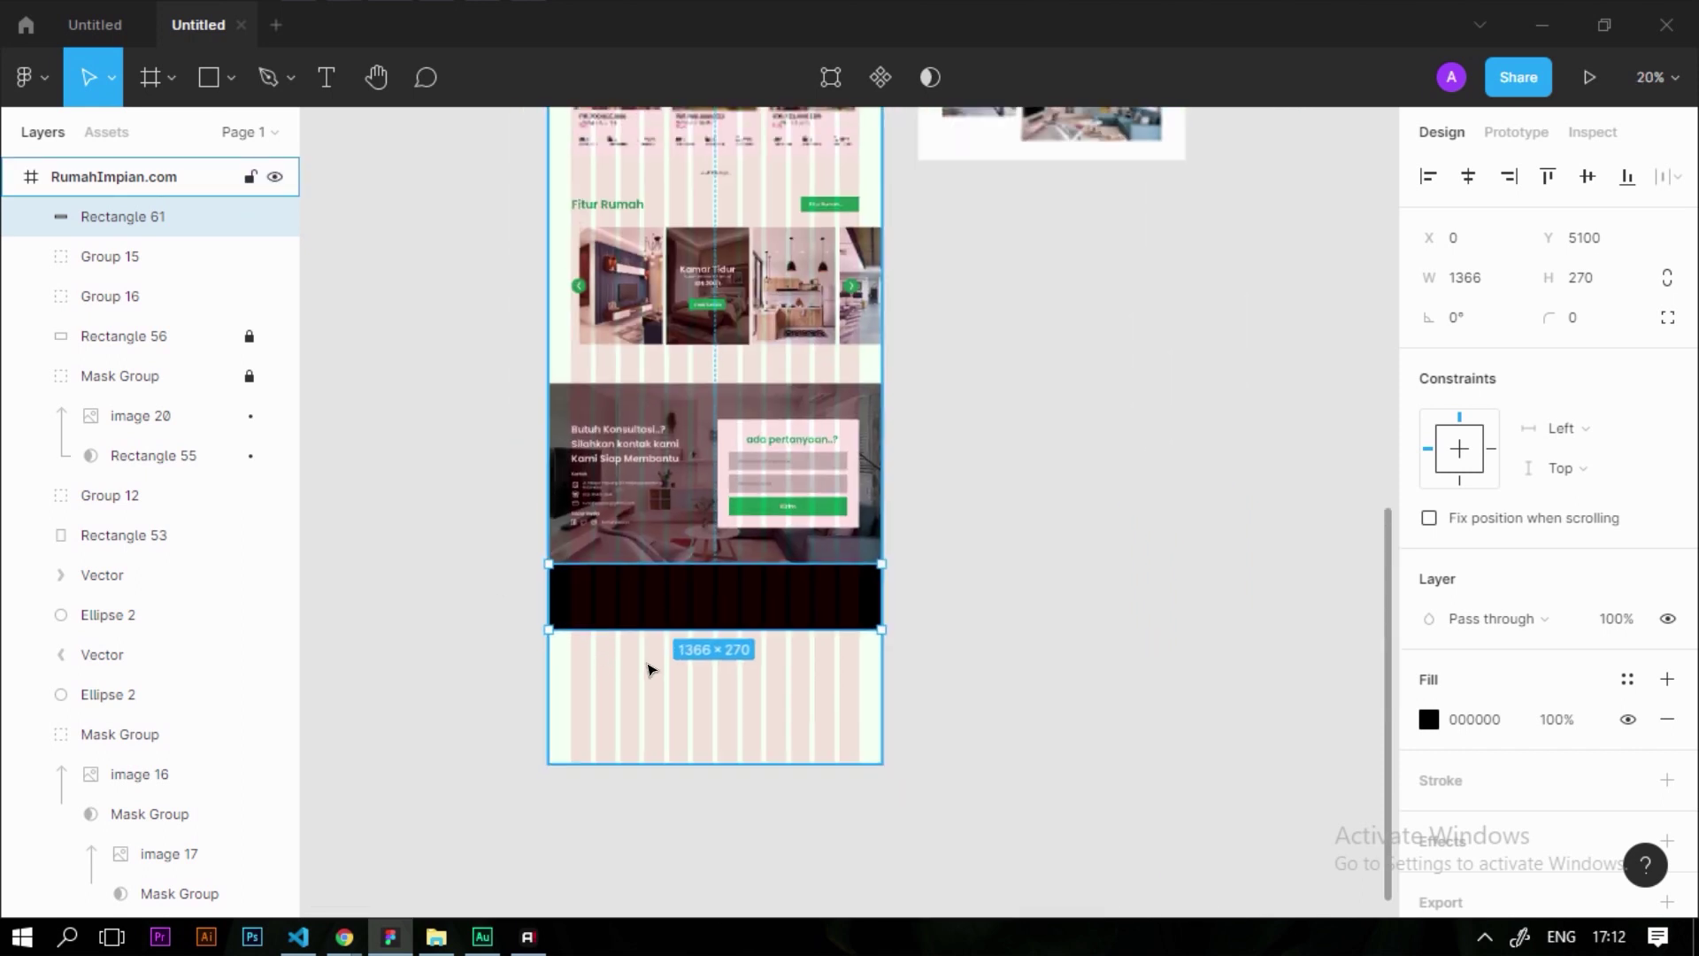
pyautogui.scroll(2, 567, 233)
# Copy the hero's Rumah Impian logo and name into the left of the black footer
pyautogui.scroll(5, 568, 234)
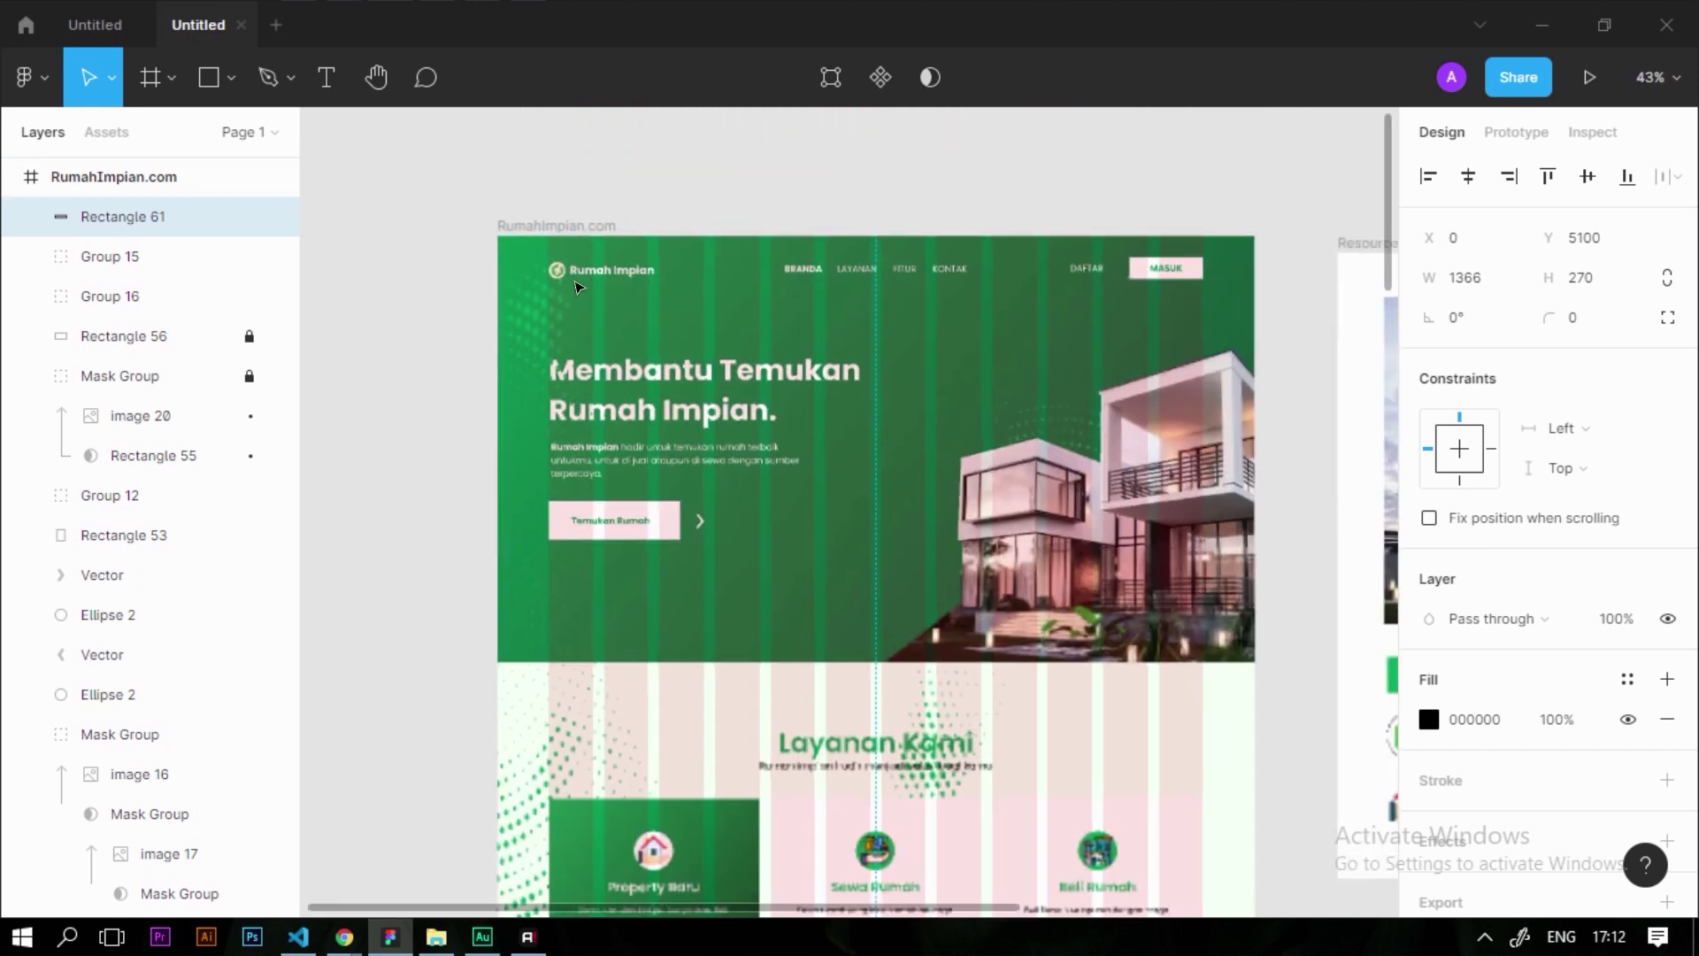
pyautogui.click(539, 258)
pyautogui.keyDown('shift'); pyautogui.click(617, 259); pyautogui.keyUp('shift')
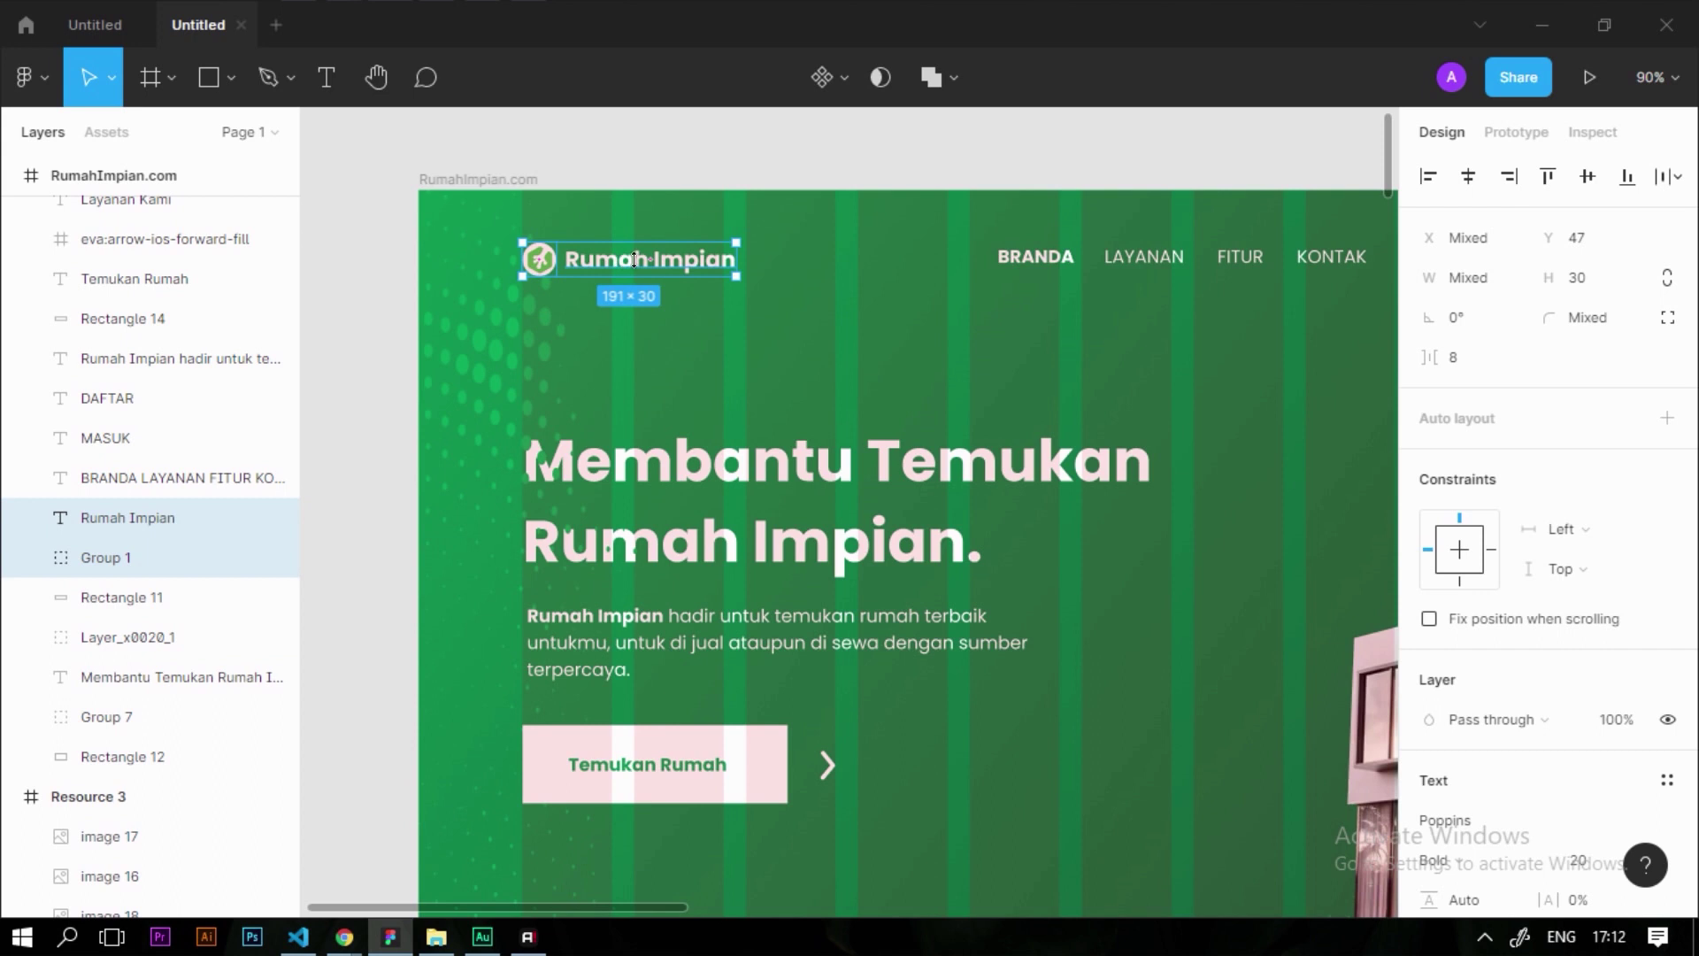
pyautogui.scroll(-6, 849, 159)
pyautogui.scroll(2, 848, 715)
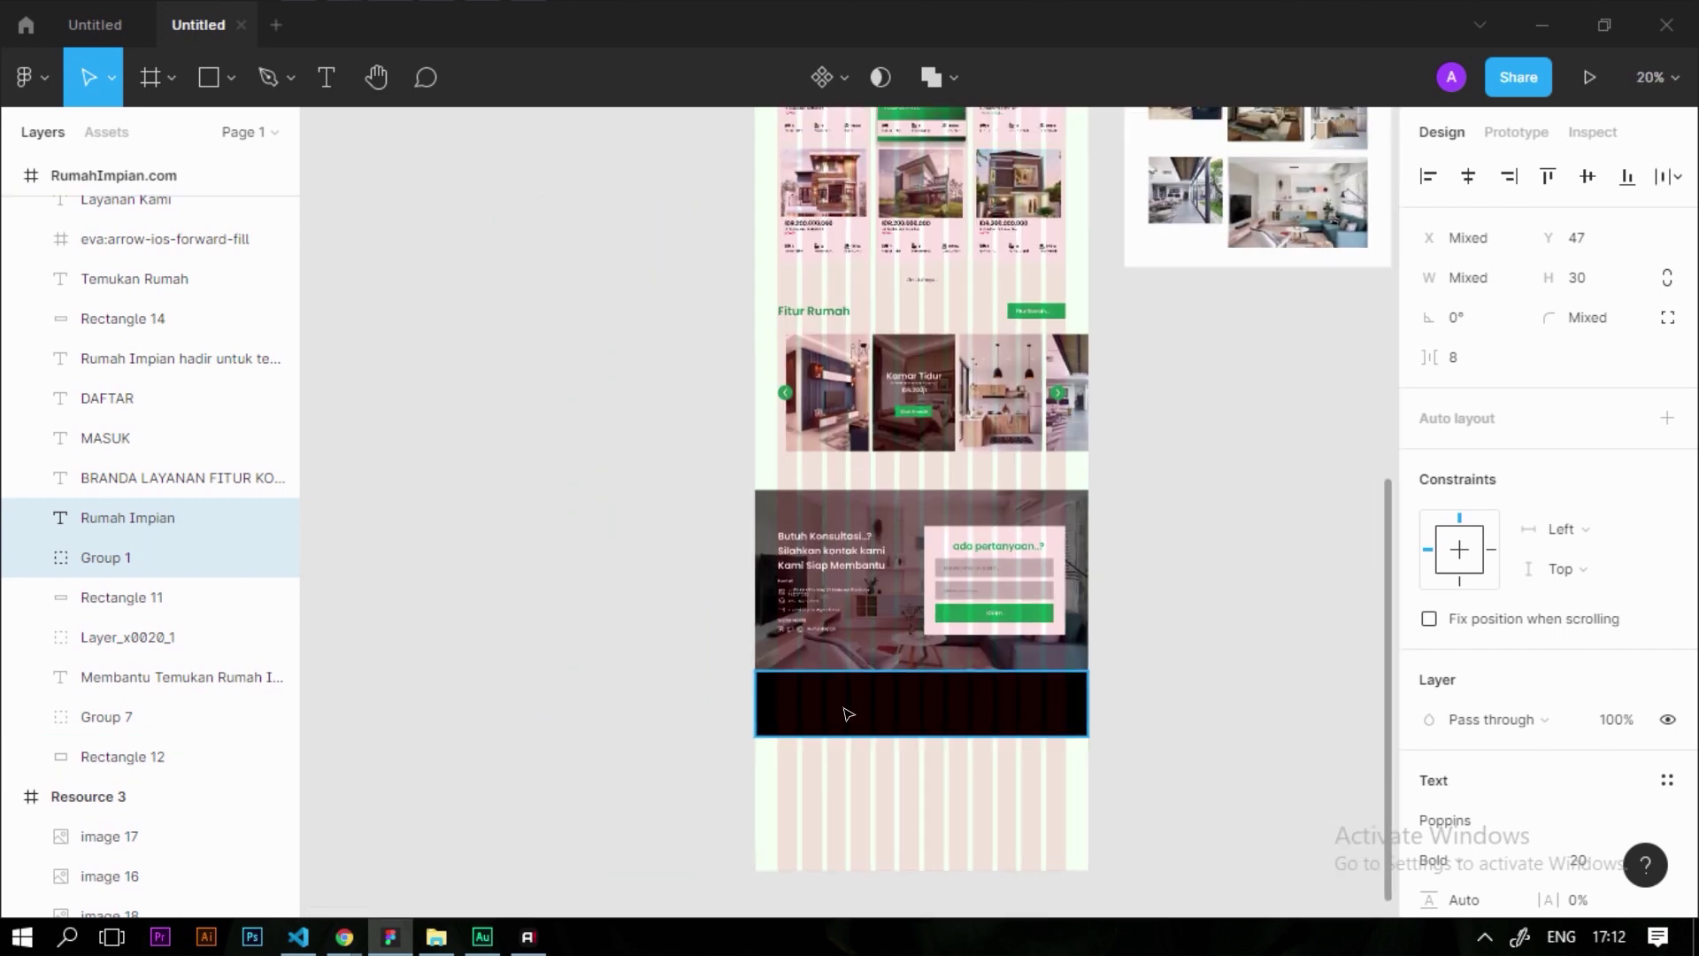
pyautogui.click(848, 715)
pyautogui.hotkey('ctrl', 'v')
pyautogui.scroll(2, 828, 718)
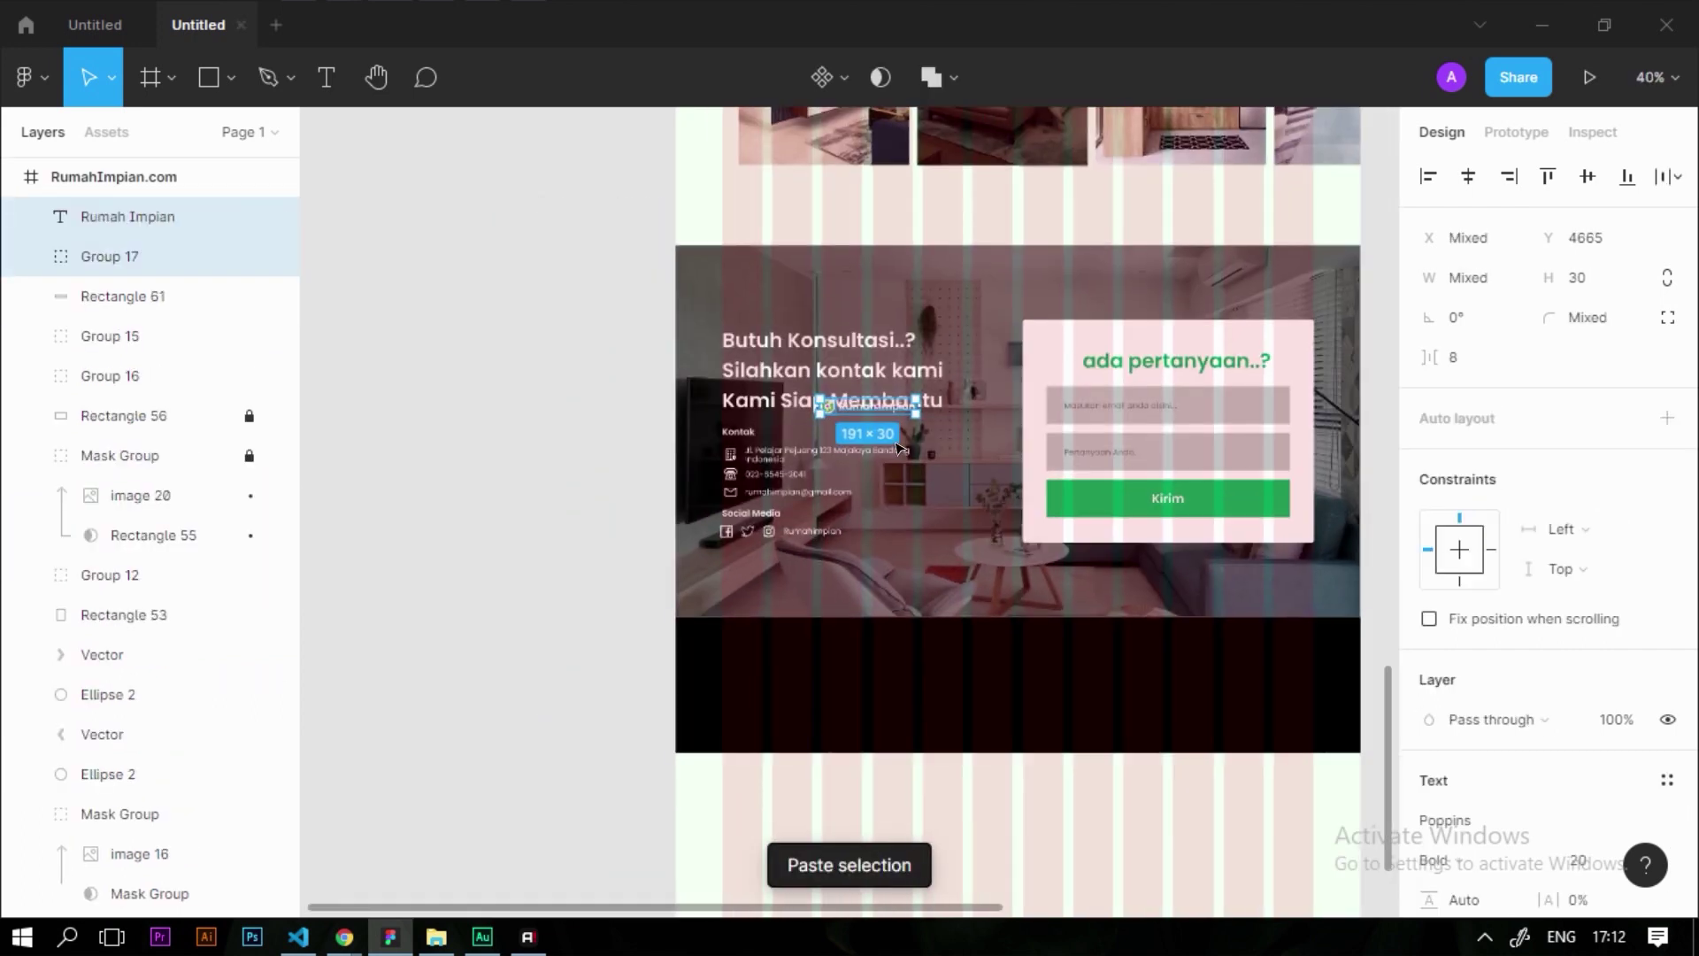
pyautogui.moveTo(872, 407); pyautogui.dragTo(769, 686)
# Add a 'Branda Layanan Fitur Kontak Masuk' nav row at the footer's right, plus an 'All Right Reserved' copyright line
pyautogui.scroll(3, 768, 686)
pyautogui.scroll(3, 762, 475)
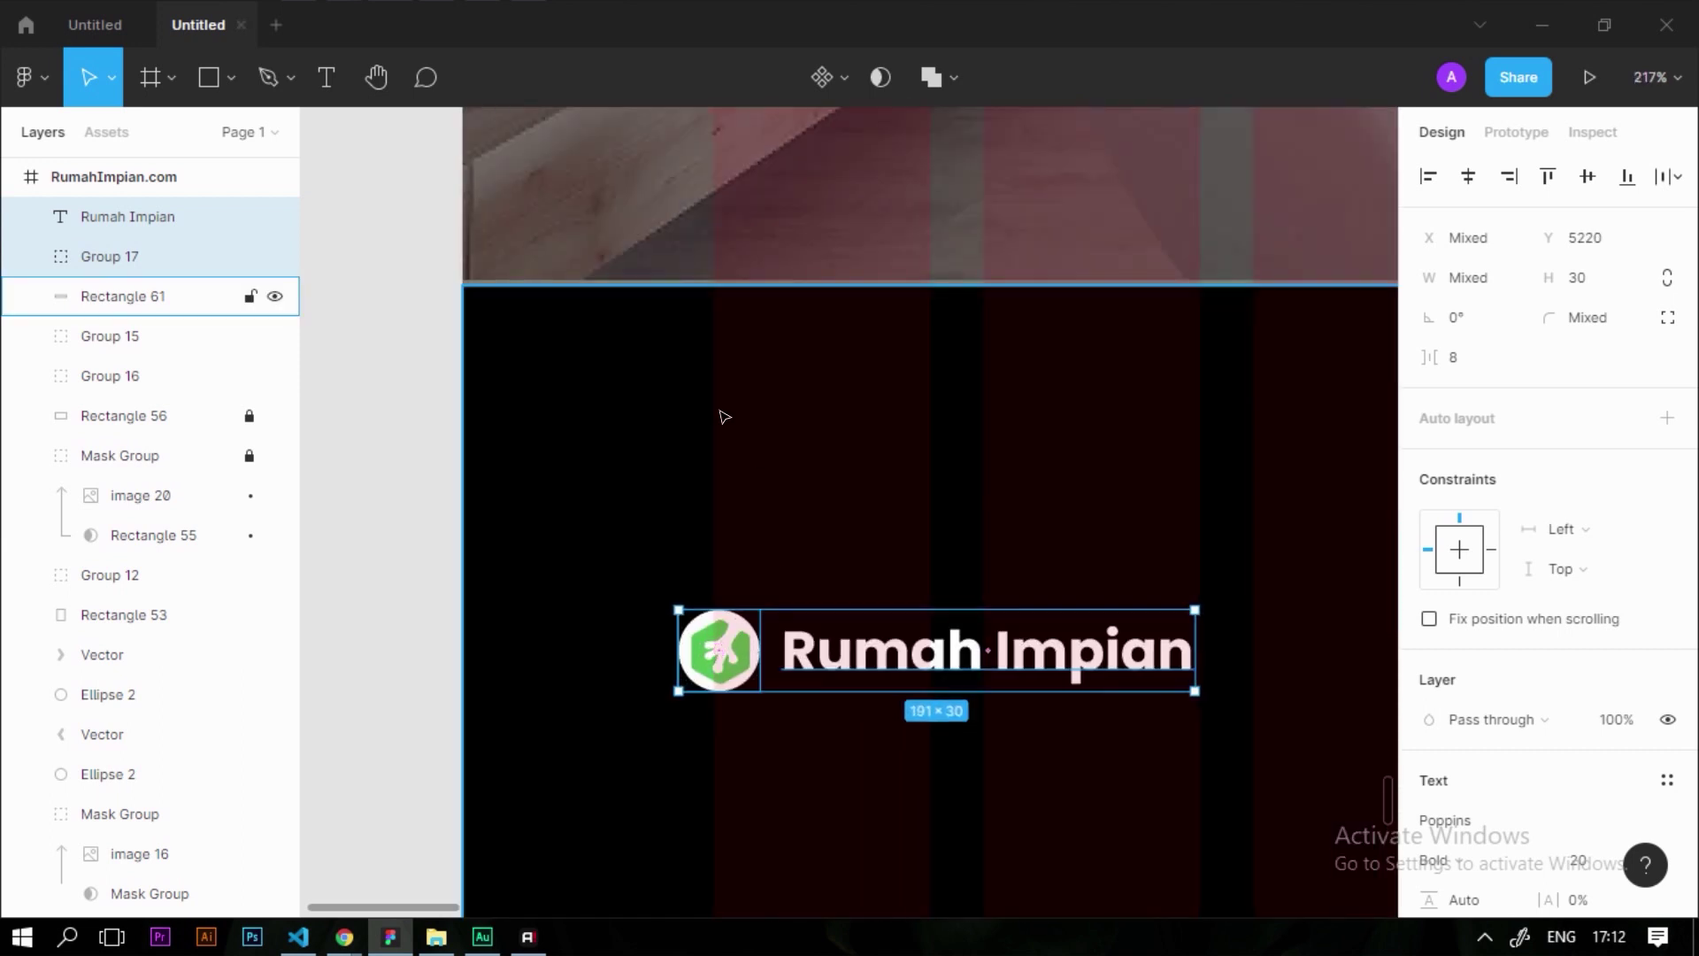
pyautogui.scroll(-5, 748, 660)
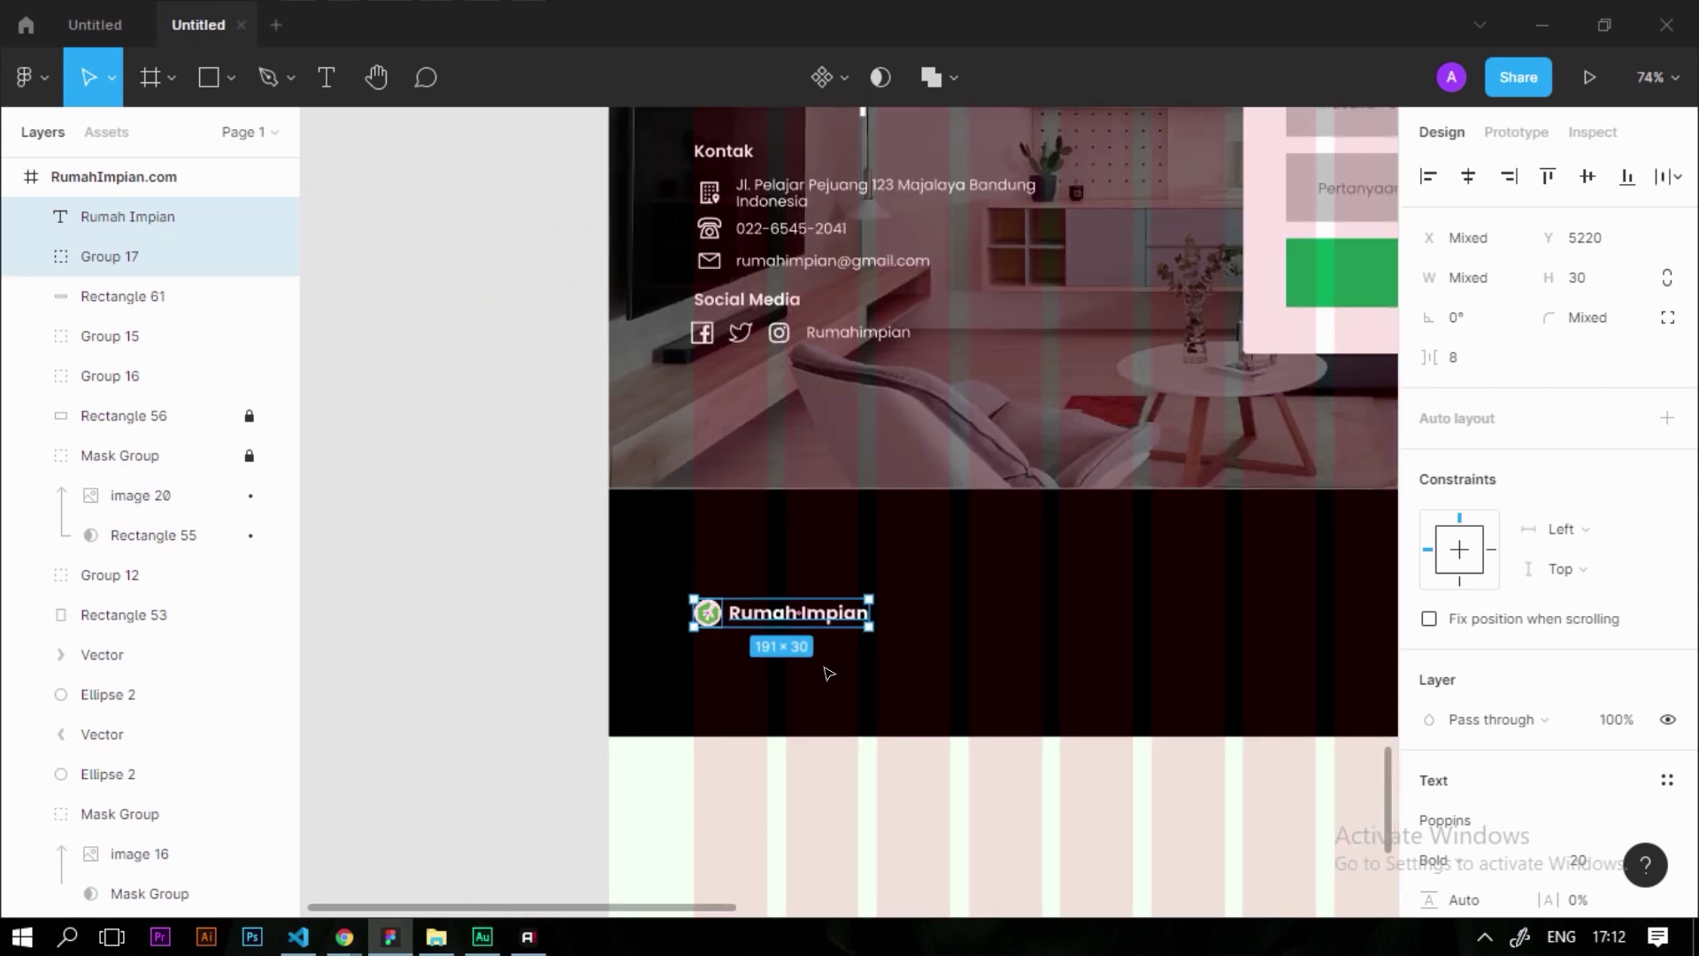
pyautogui.click(839, 614)
pyautogui.moveTo(839, 615); pyautogui.dragTo(1125, 620)
pyautogui.scroll(-2, 1125, 660)
pyautogui.scroll(4, 1190, 695)
pyautogui.moveTo(974, 563); pyautogui.dragTo(619, 563)
pyautogui.doubleClick(620, 563)
pyautogui.write('Branda    Layanan    Fitur    Kontak    Masuk')
pyautogui.moveTo(1044, 568); pyautogui.dragTo(1312, 612)
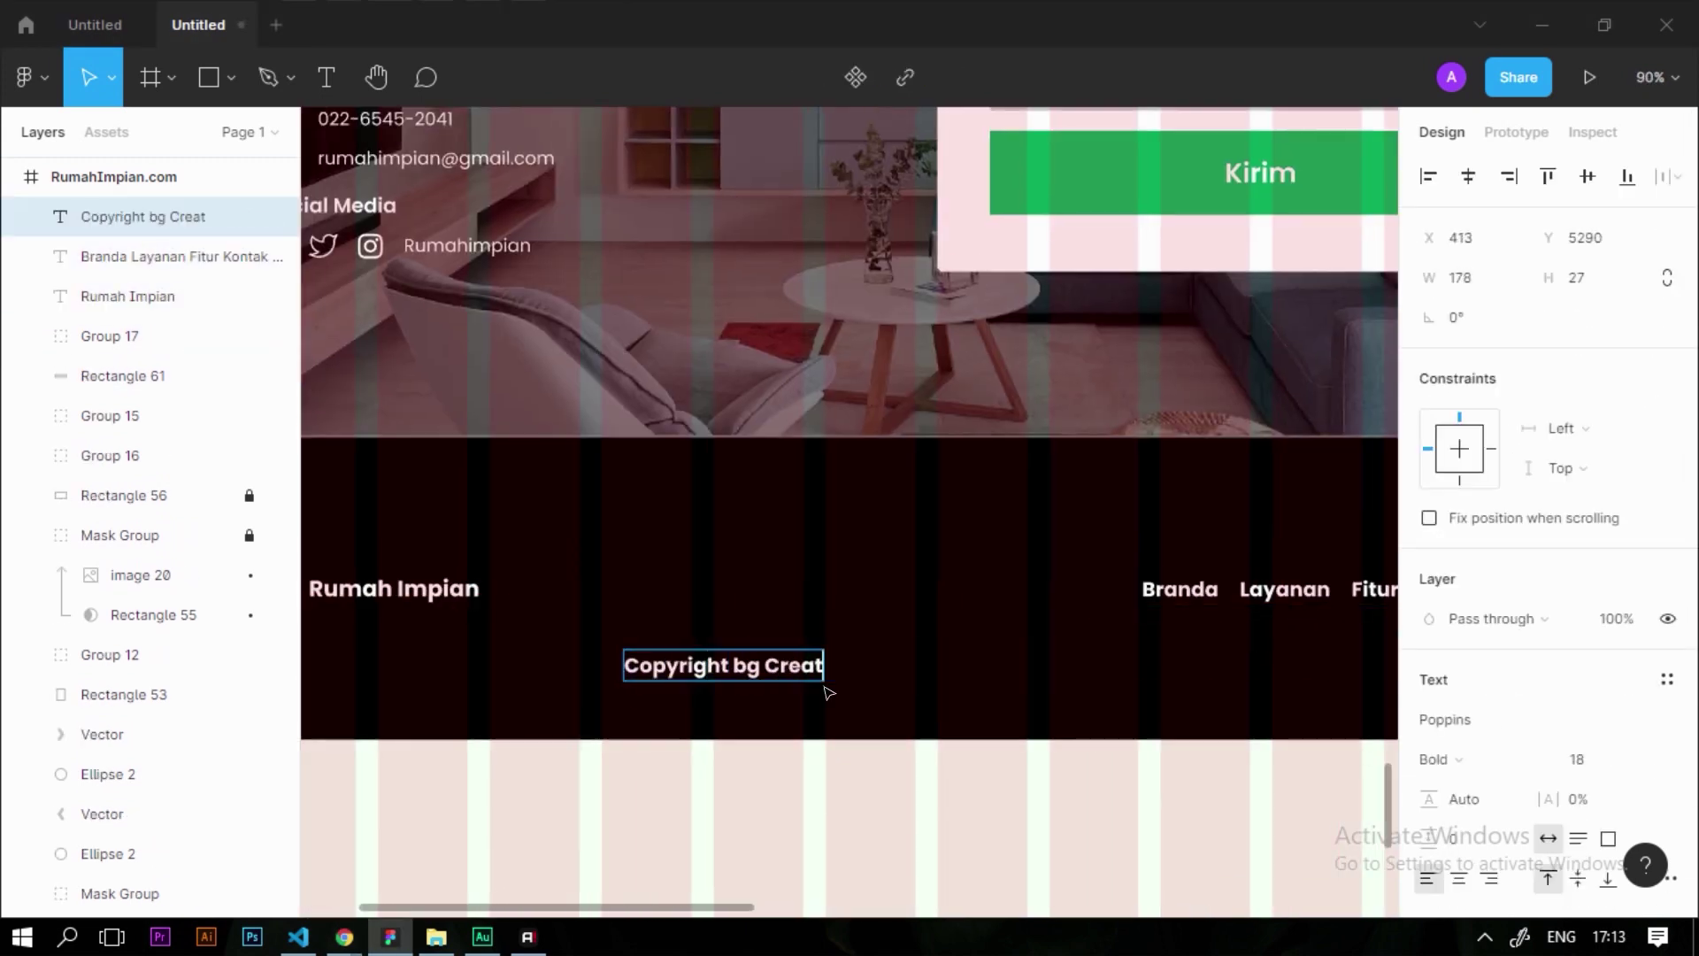
pyautogui.write('ive Academy All Right Reserved')
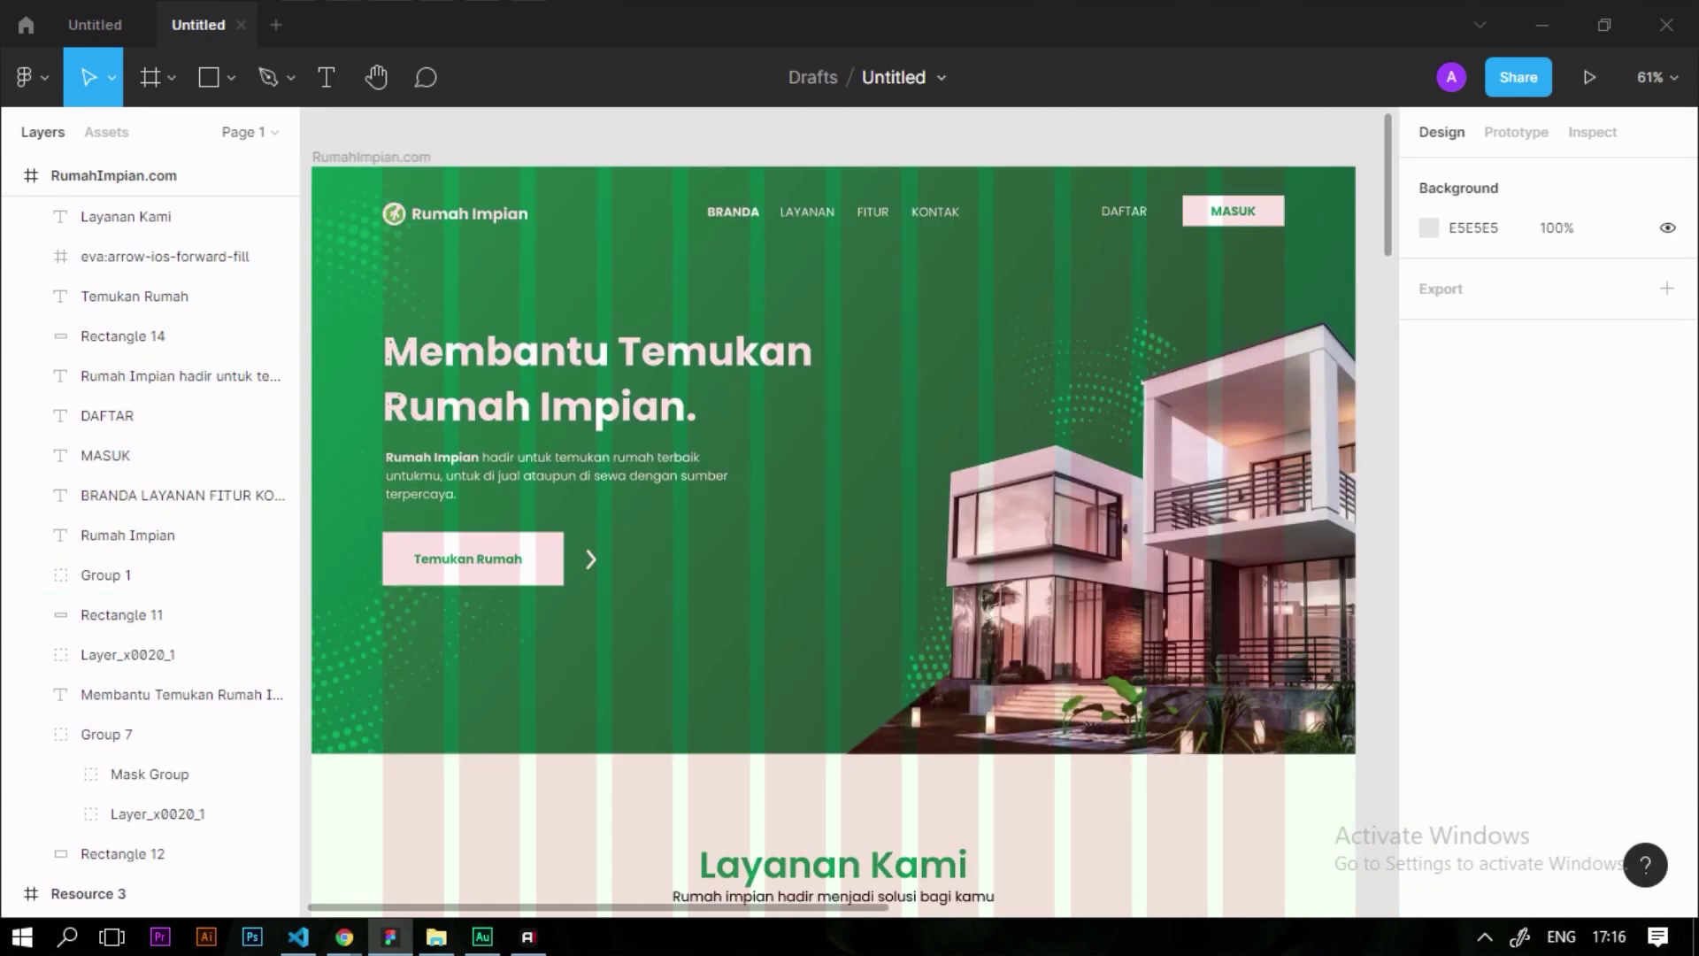
# Present the landing page prototype, scroll down to the black footer, then switch to the Company Profile PDF
pyautogui.click(1593, 84)
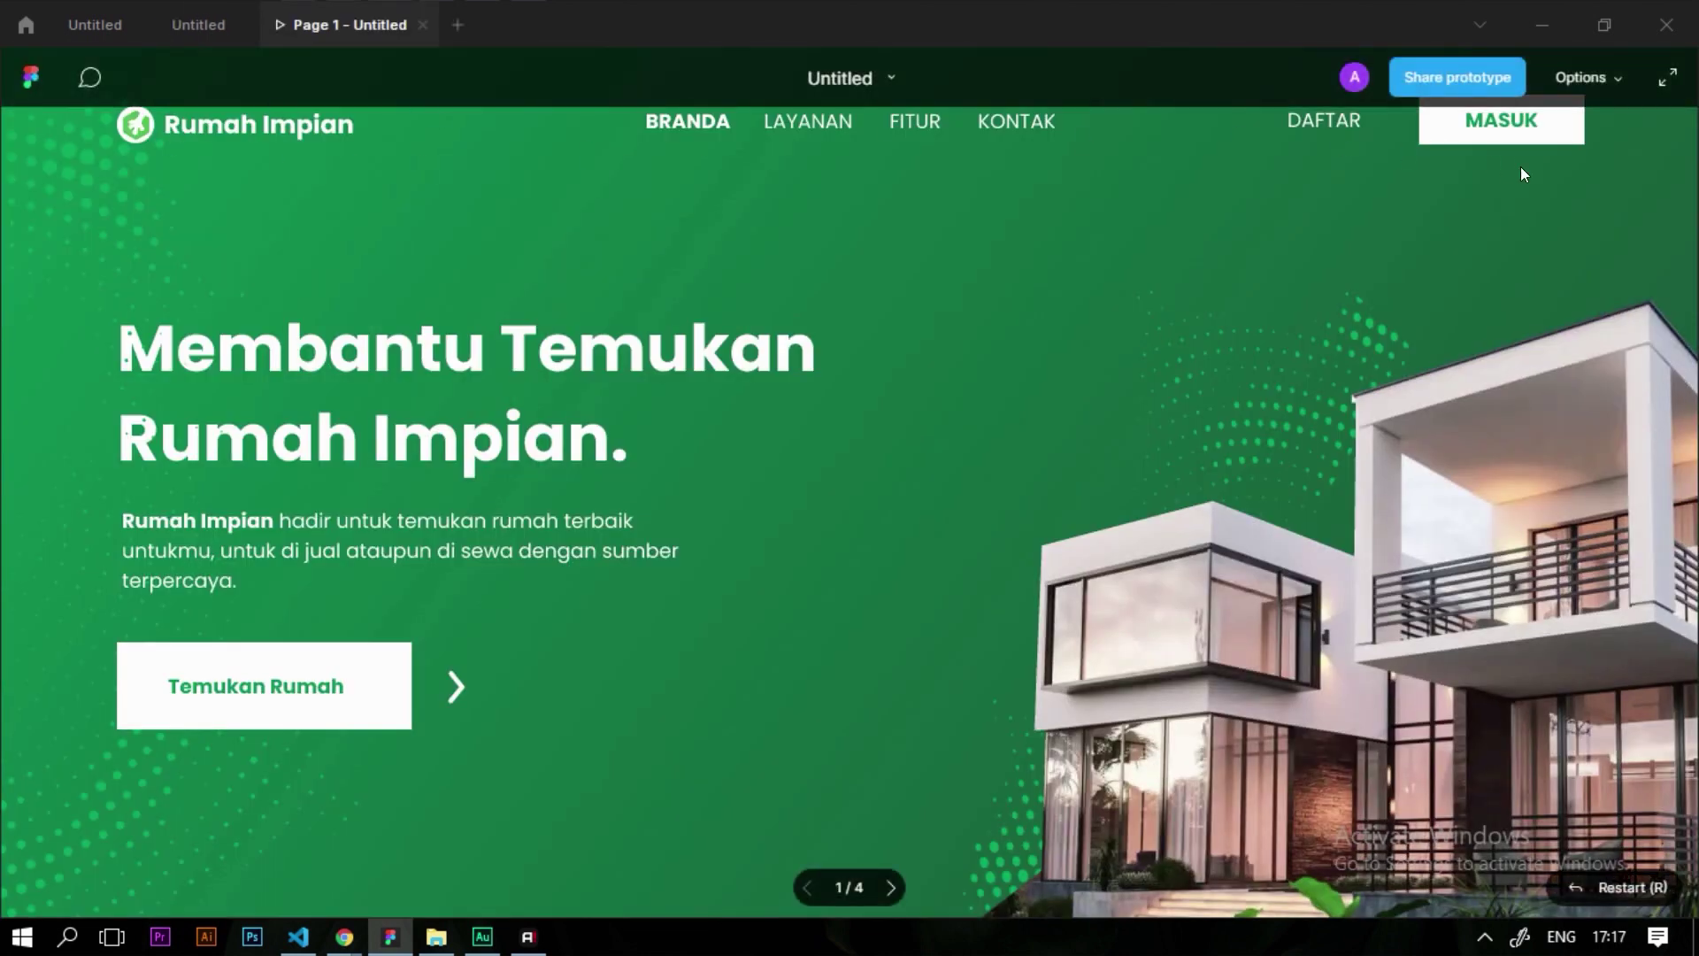
pyautogui.scroll(-8, 967, 482)
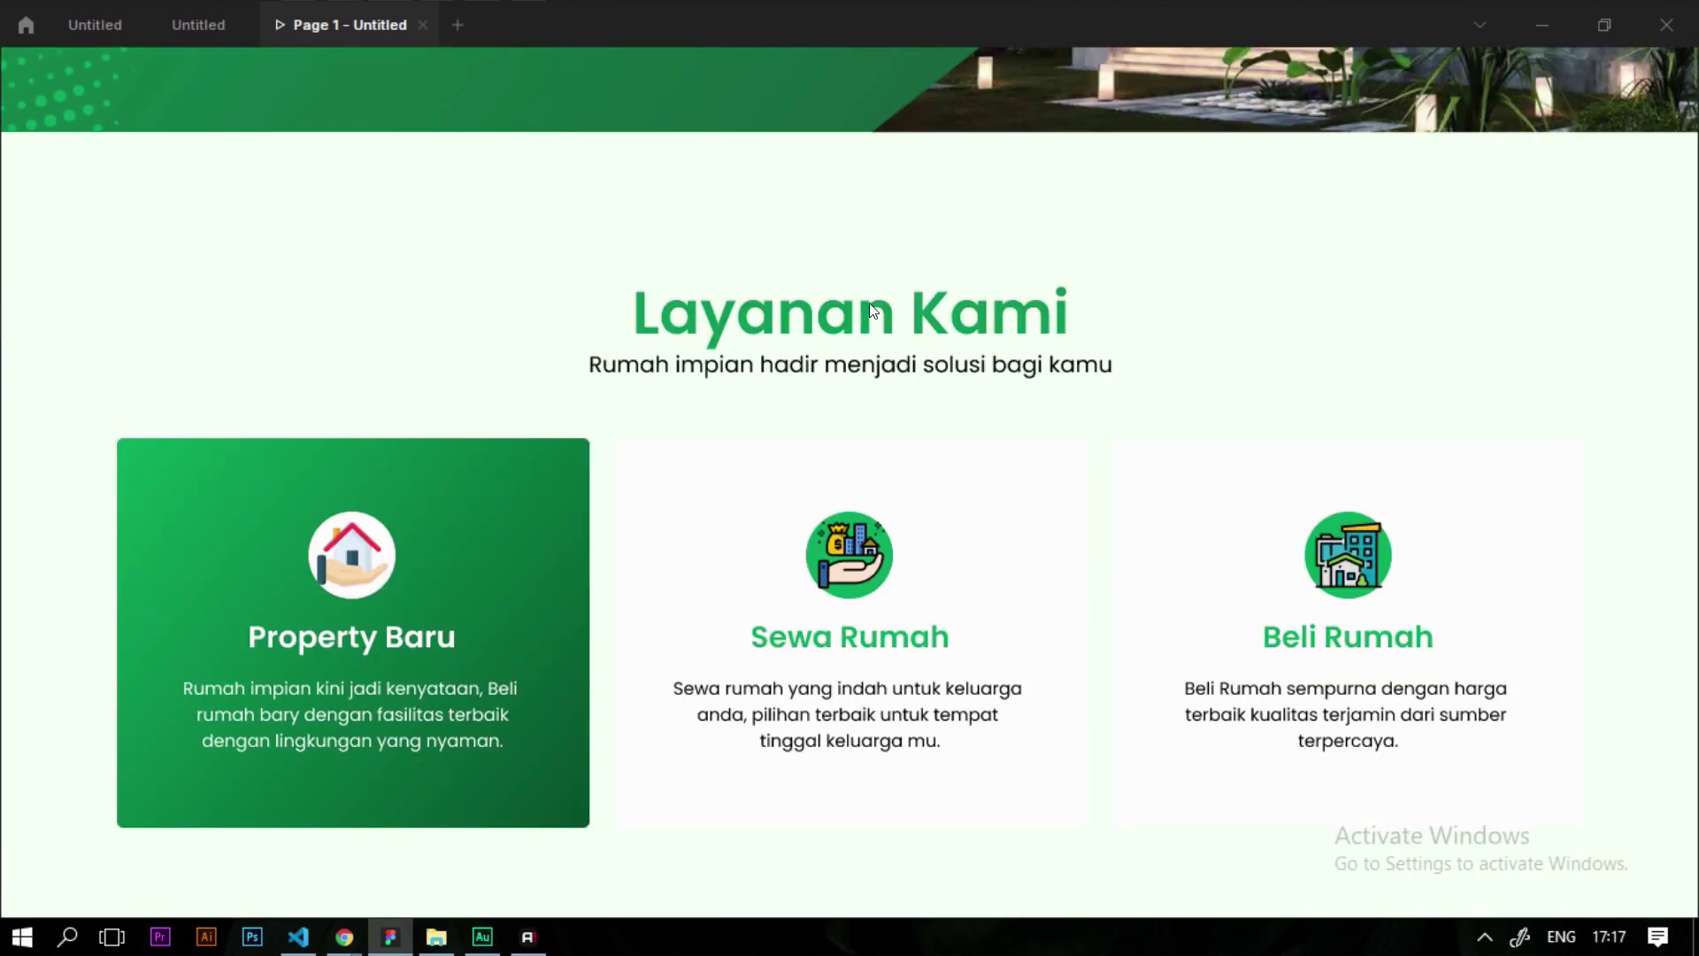
pyautogui.scroll(-8, 870, 305)
pyautogui.scroll(-10, 870, 305)
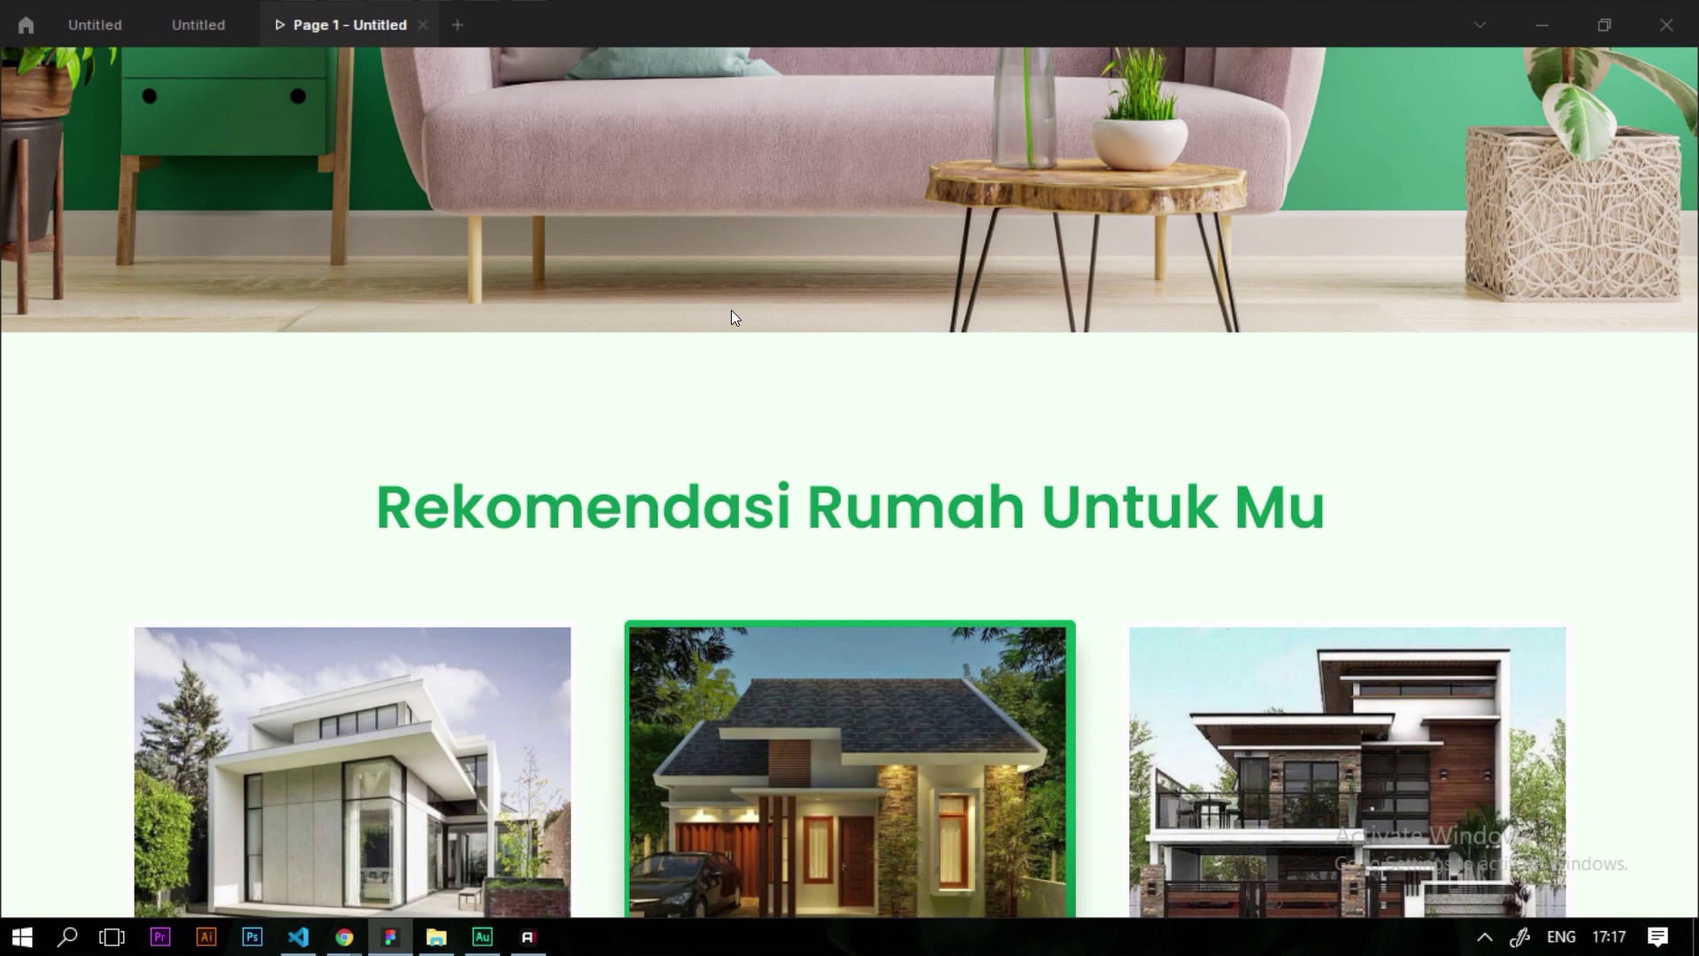
pyautogui.scroll(-10, 754, 305)
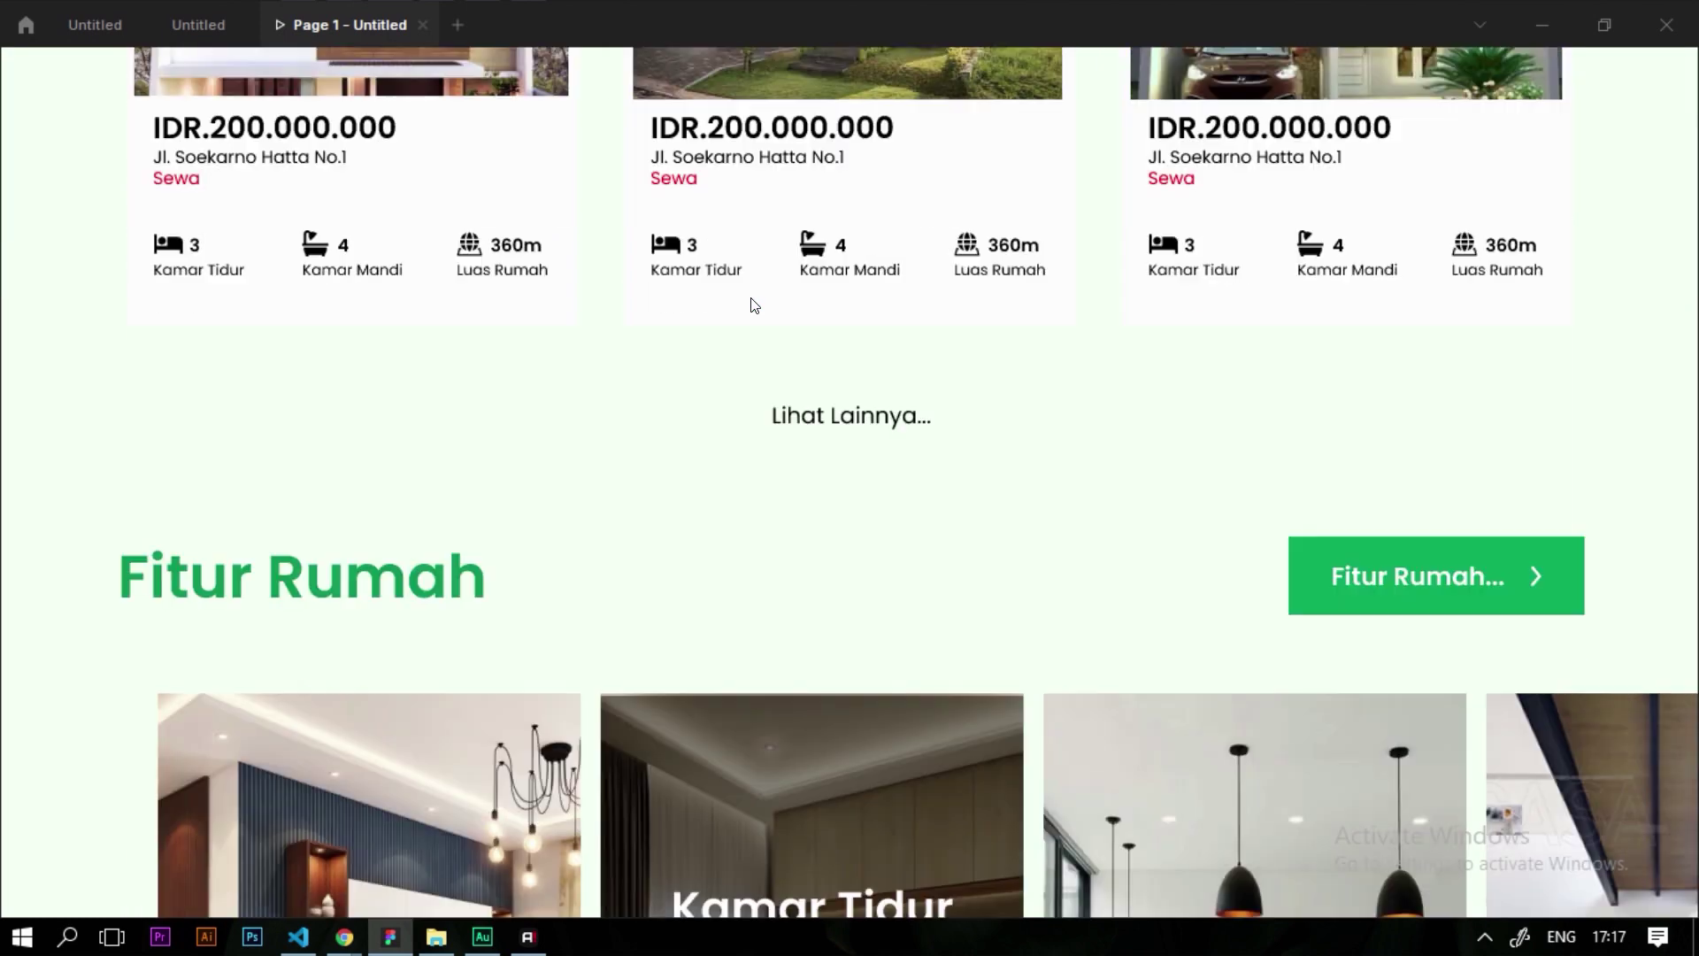
pyautogui.scroll(-1, 754, 307)
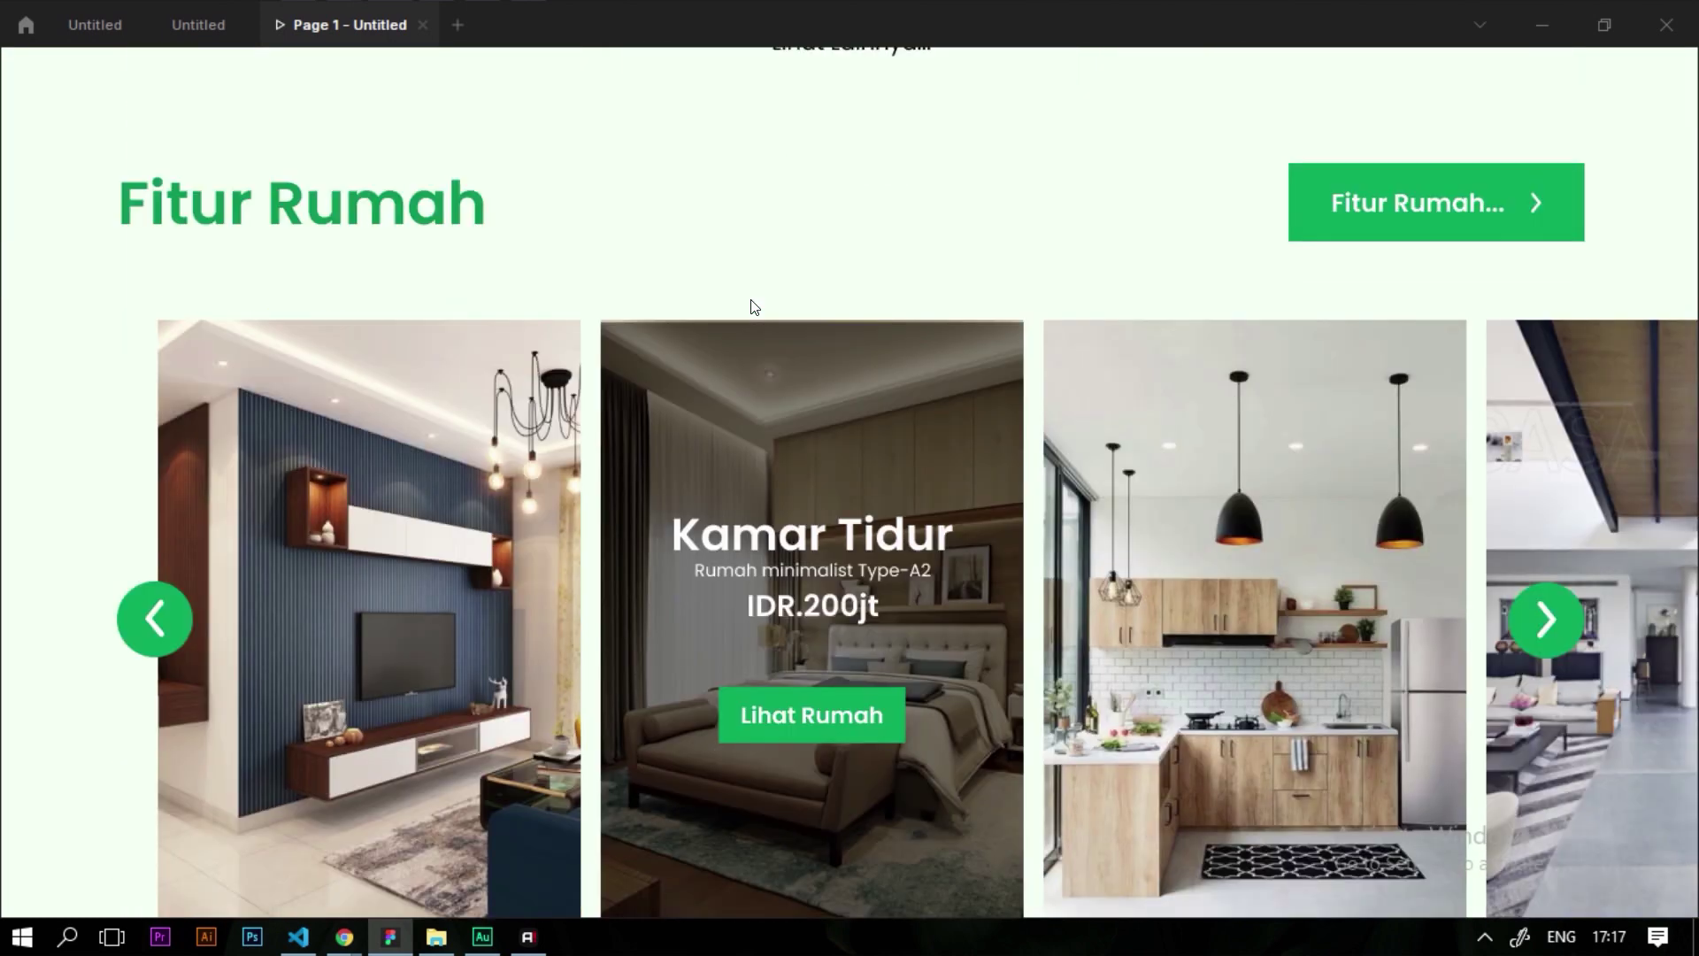
pyautogui.scroll(-8, 752, 305)
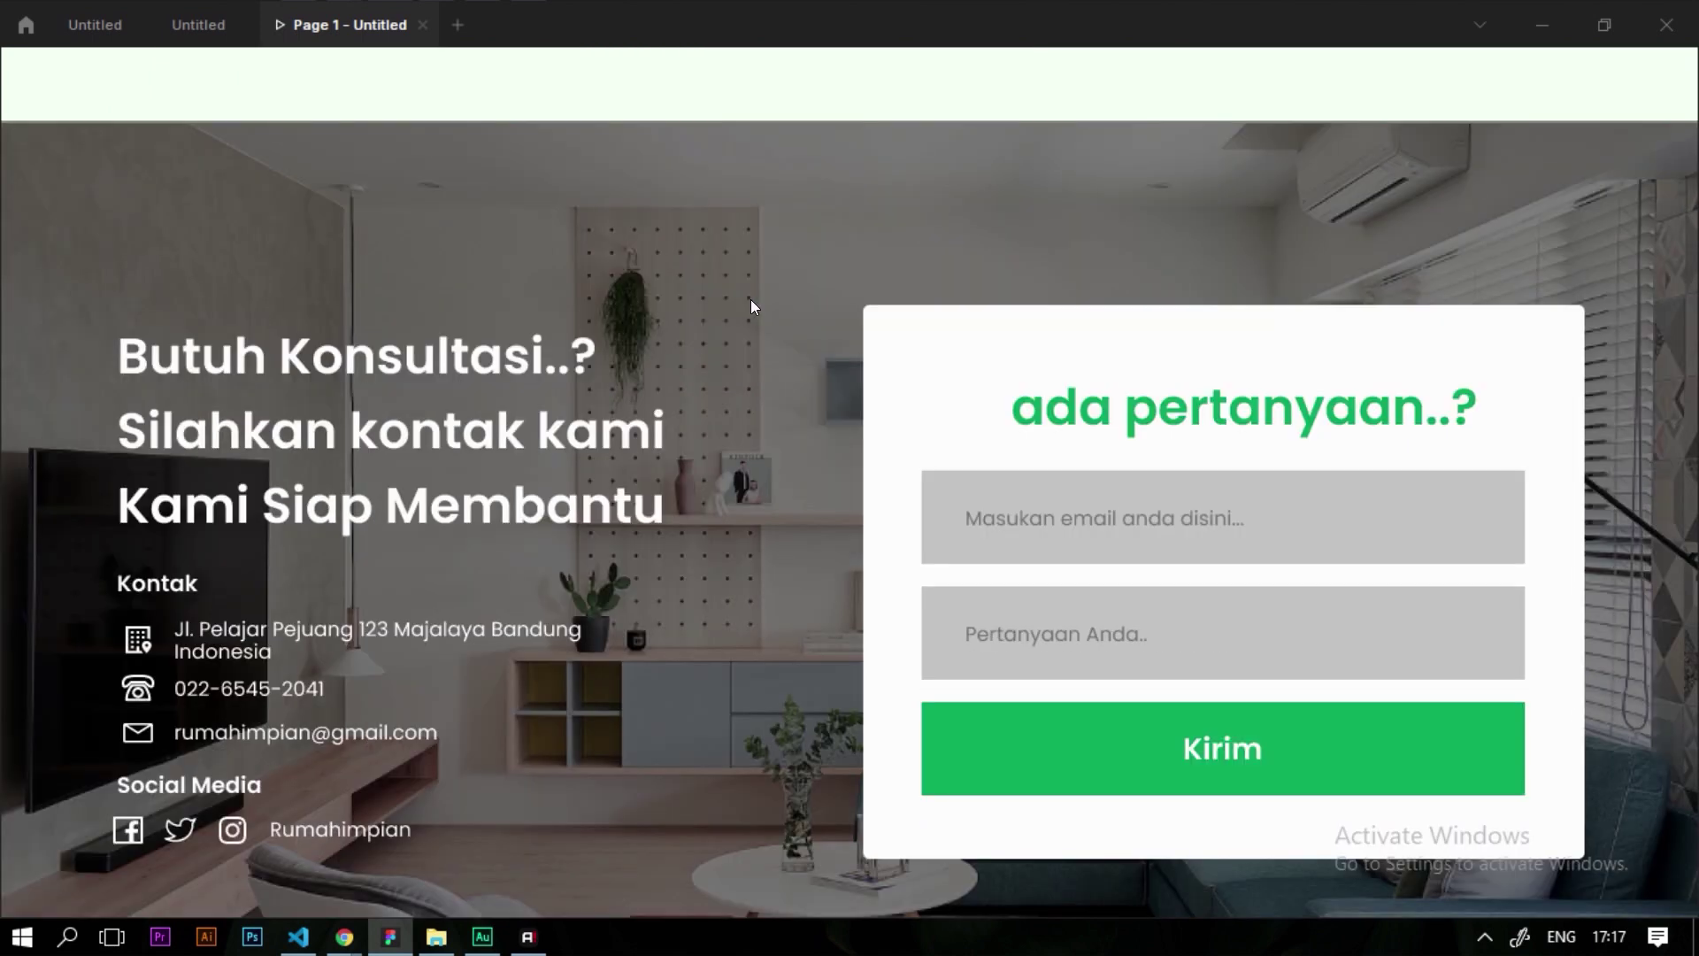
pyautogui.scroll(-4, 751, 305)
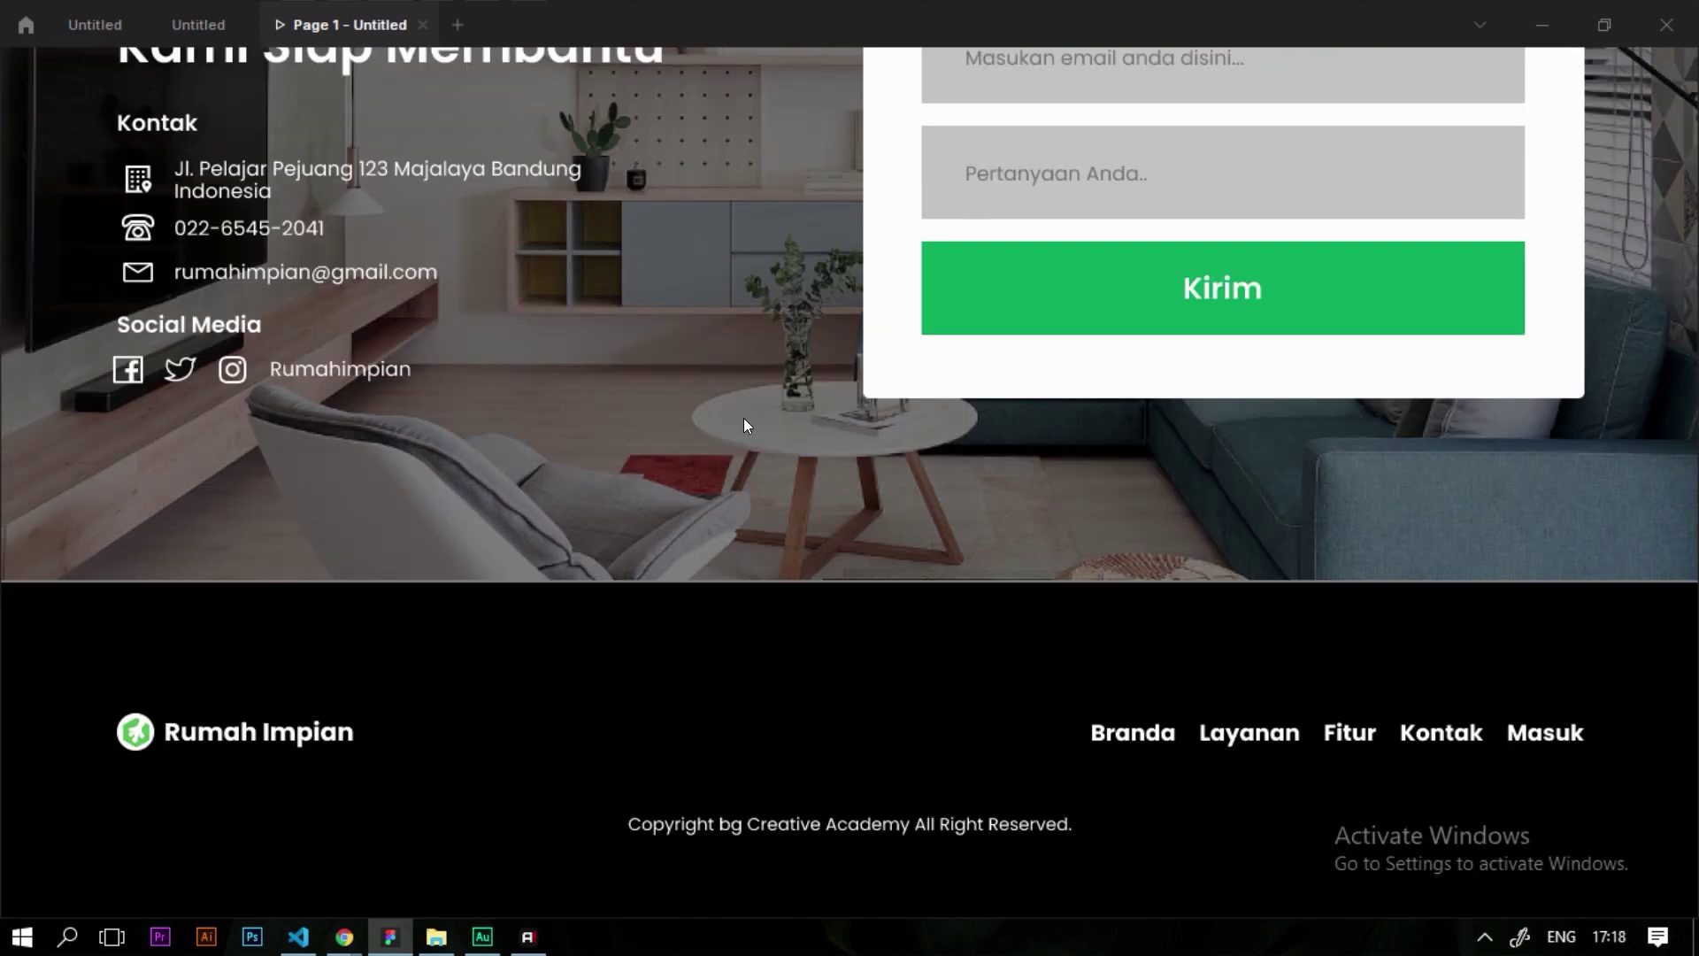
pyautogui.hotkey('alt', 'Tab')
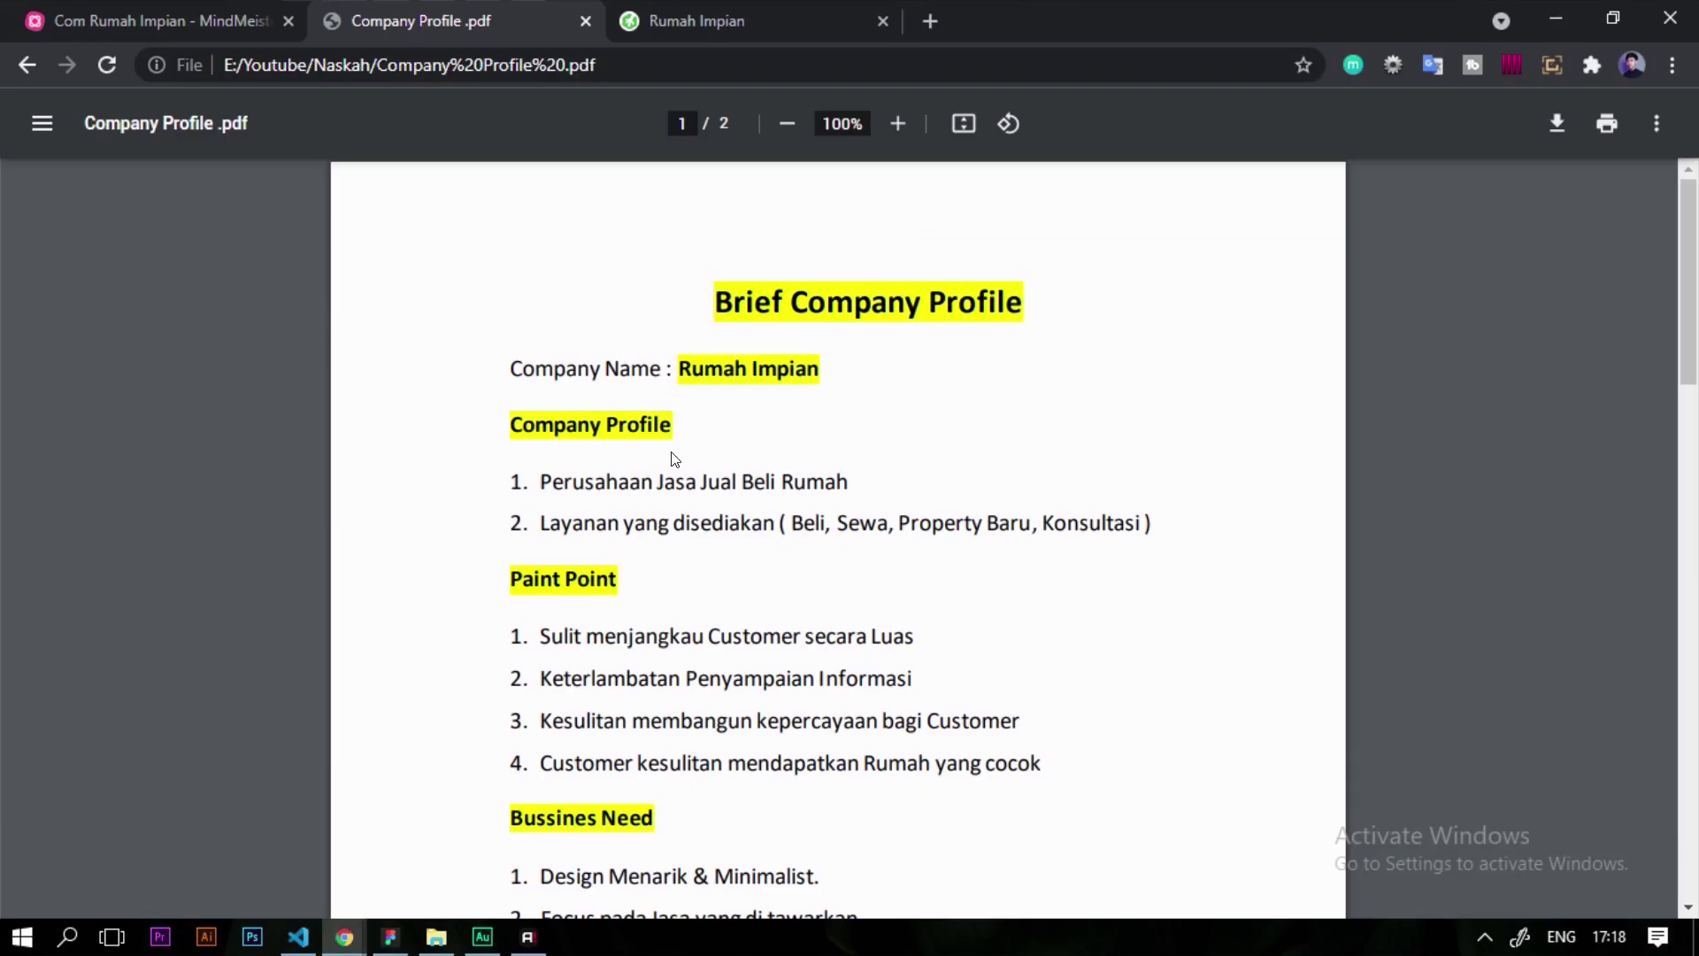
pyautogui.scroll(-3, 675, 459)
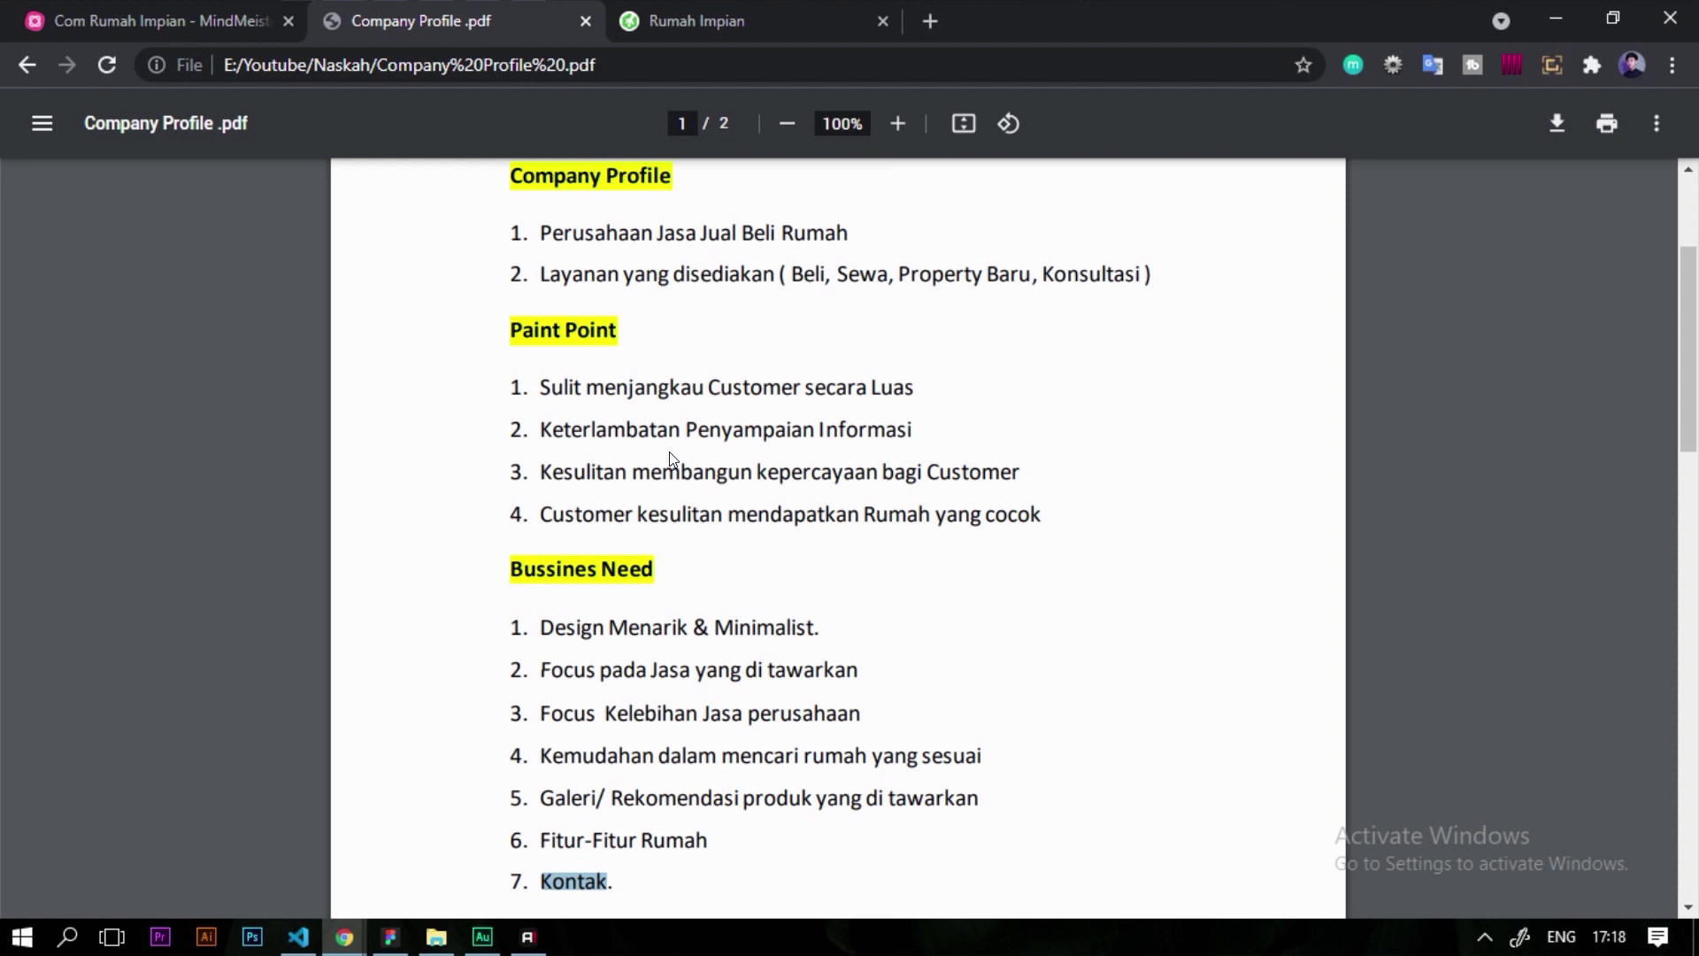
pyautogui.scroll(3, 673, 459)
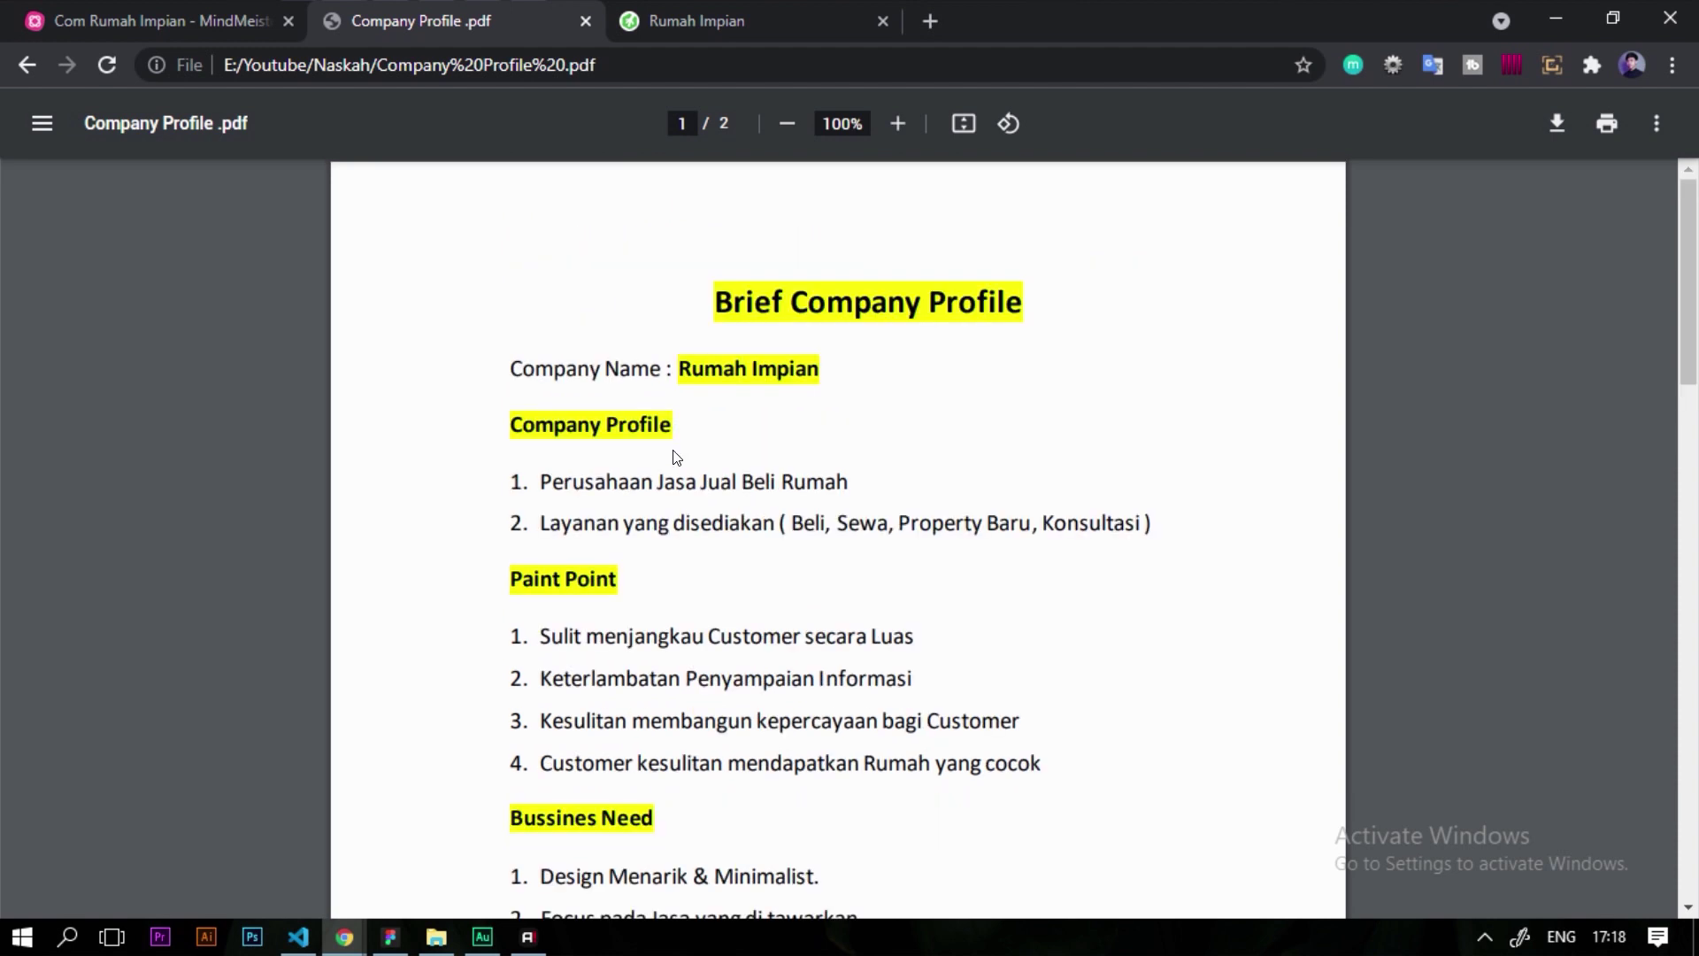